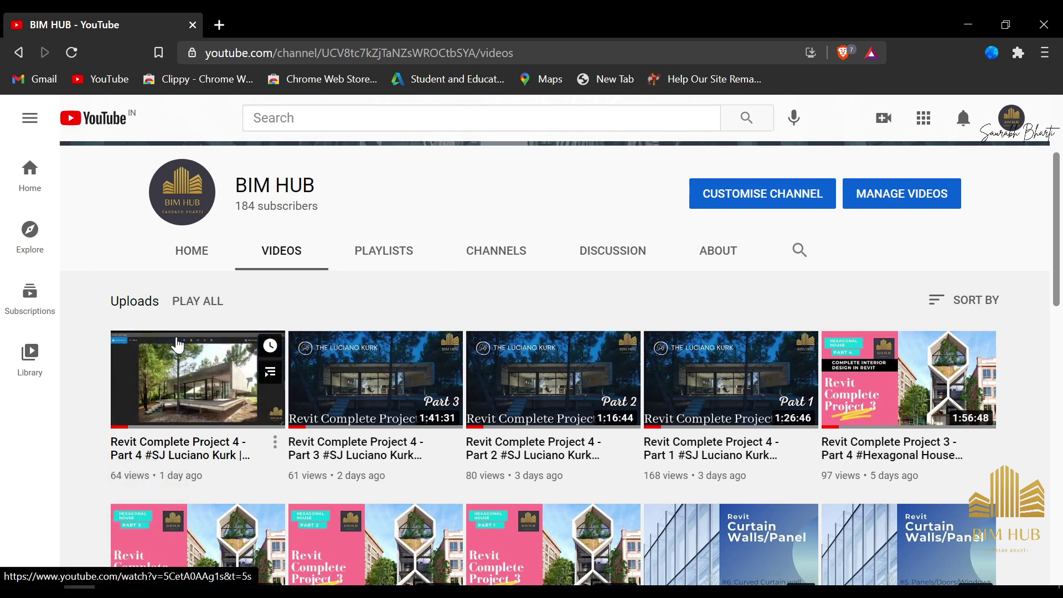
# Leave the browser, open the Prebarco House folder from the desktop, preview its first photos and maximize the folder window
pyautogui.click(980, 21)
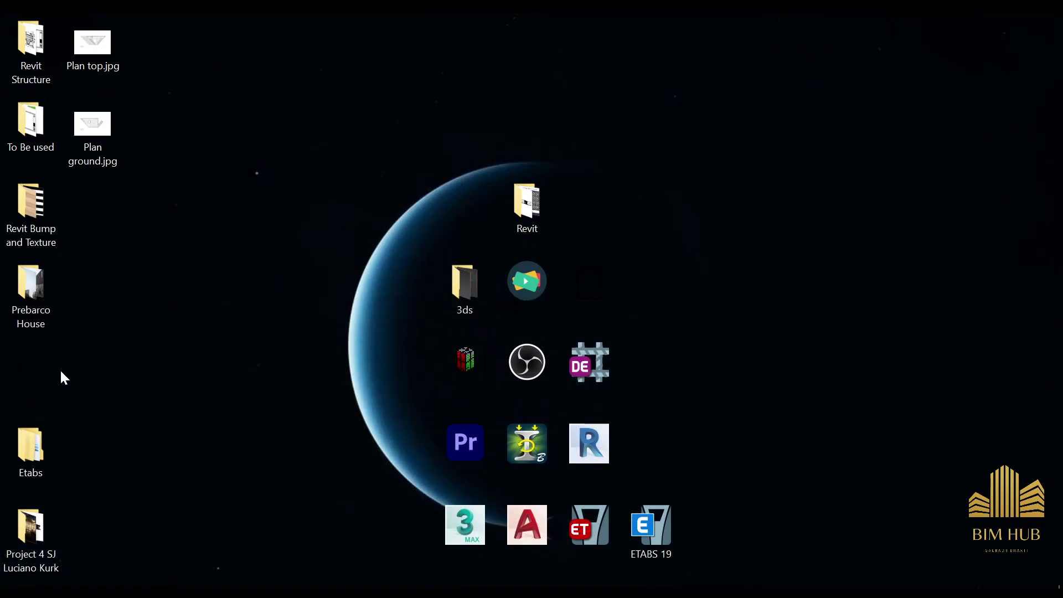
pyautogui.doubleClick(52, 305)
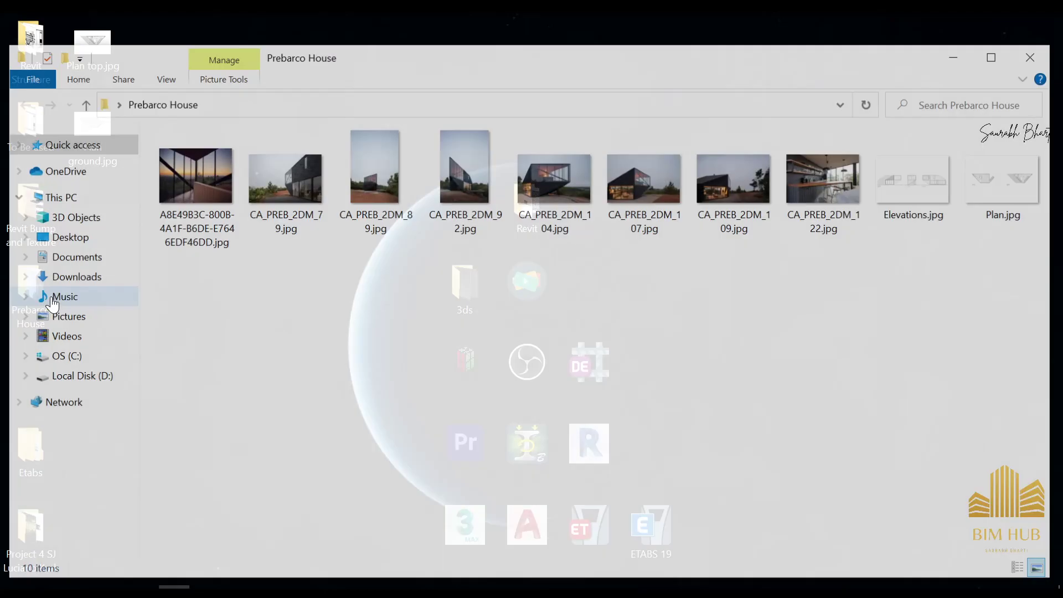
pyautogui.doubleClick(217, 226)
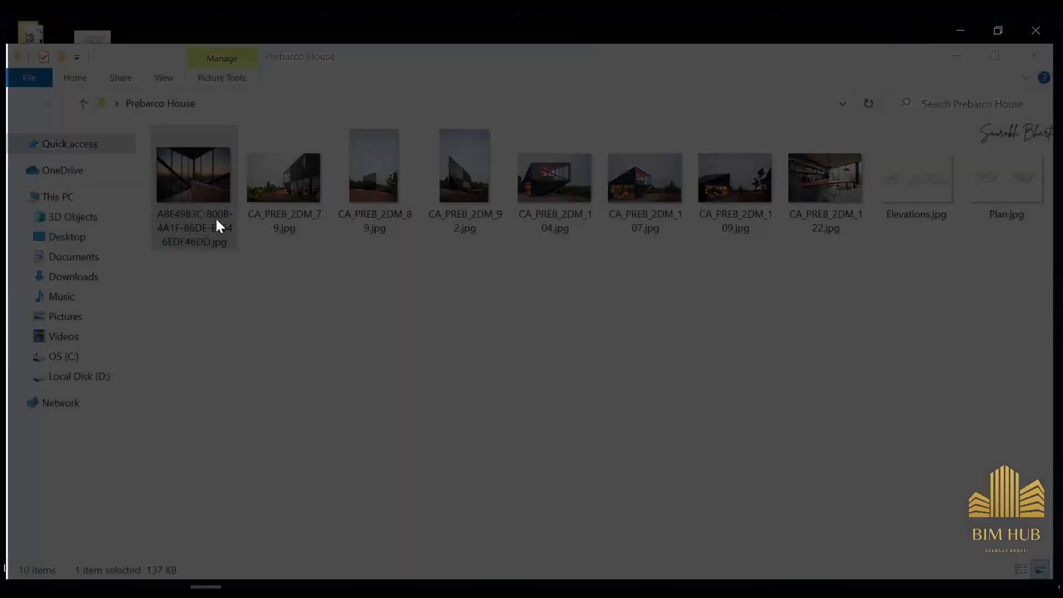
pyautogui.press('Right')
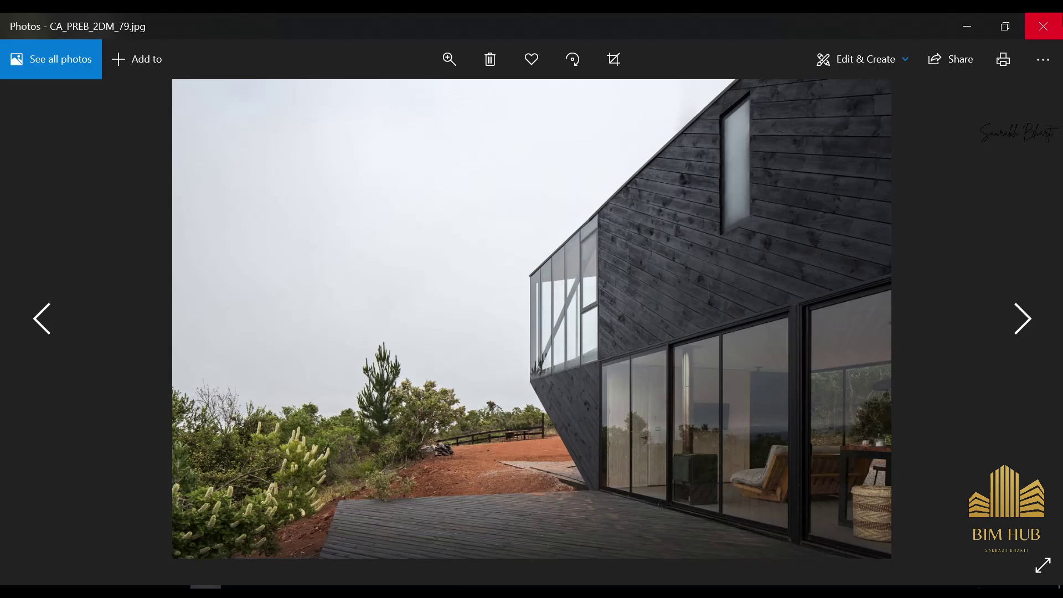
pyautogui.click(1043, 26)
pyautogui.doubleClick(415, 57)
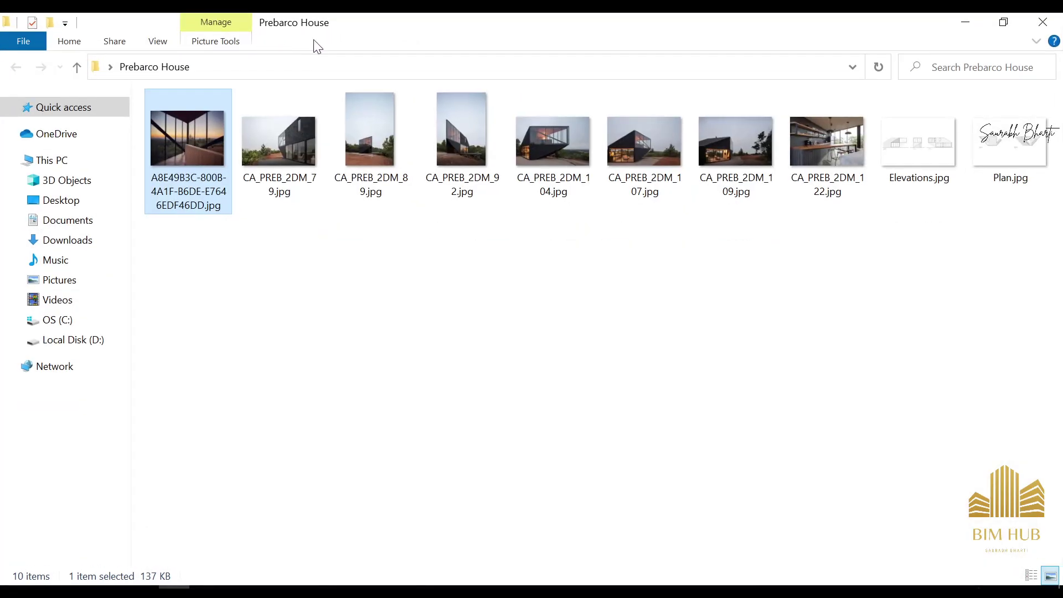
# Examine the house's exterior in the reference photos from CA_PREB_2DM_79.jpg through CA_PREB_2DM_104.jpg, including close-ups of the facades
pyautogui.doubleClick(279, 155)
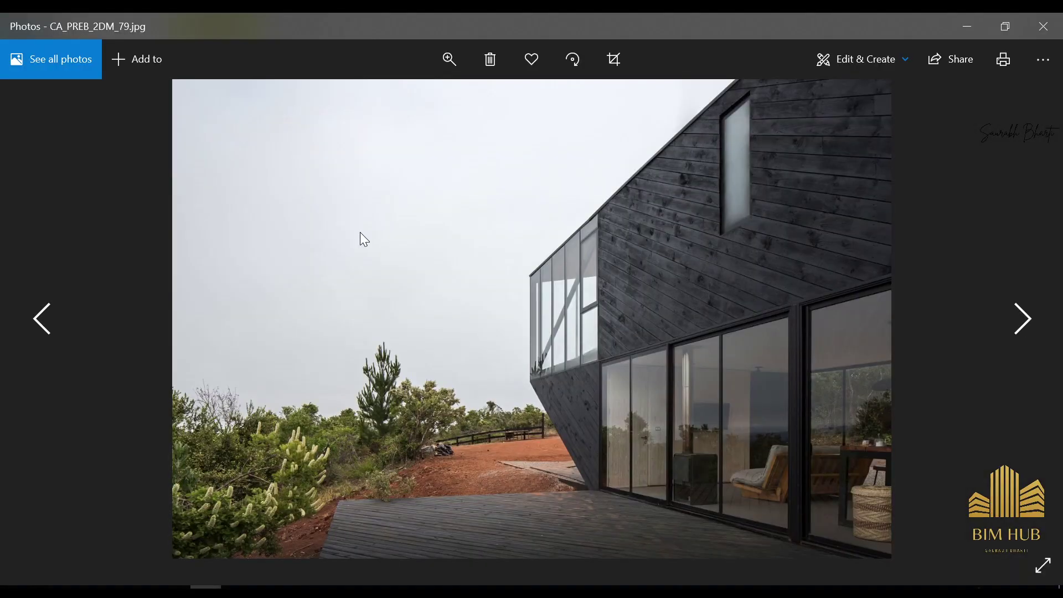
pyautogui.press('Right')
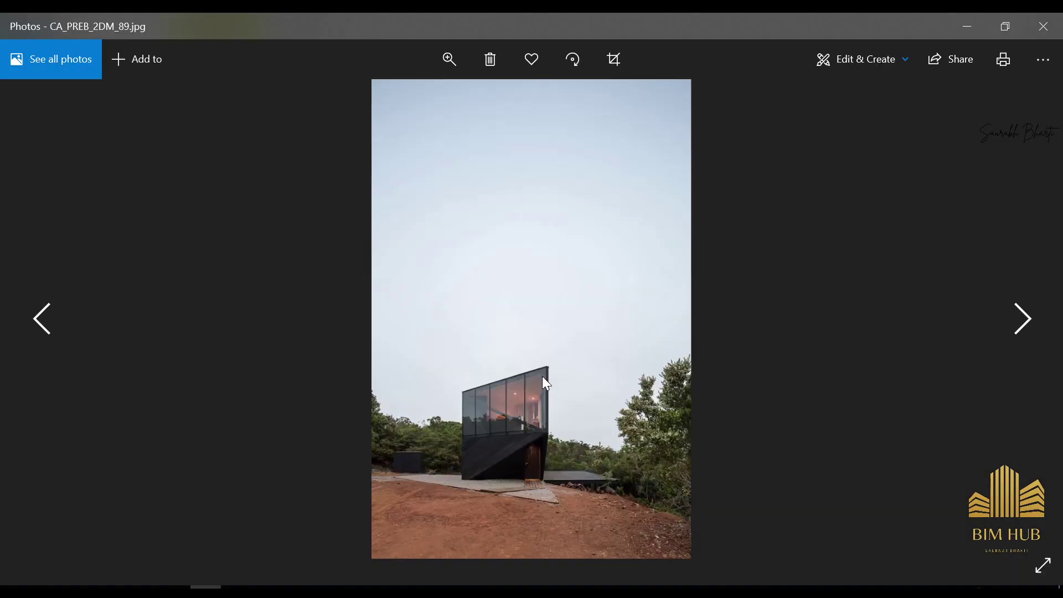
pyautogui.scroll(2, 543, 382)
pyautogui.moveTo(541, 473); pyautogui.dragTo(591, 316)
pyautogui.scroll(-2, 593, 318)
pyautogui.press('Right')
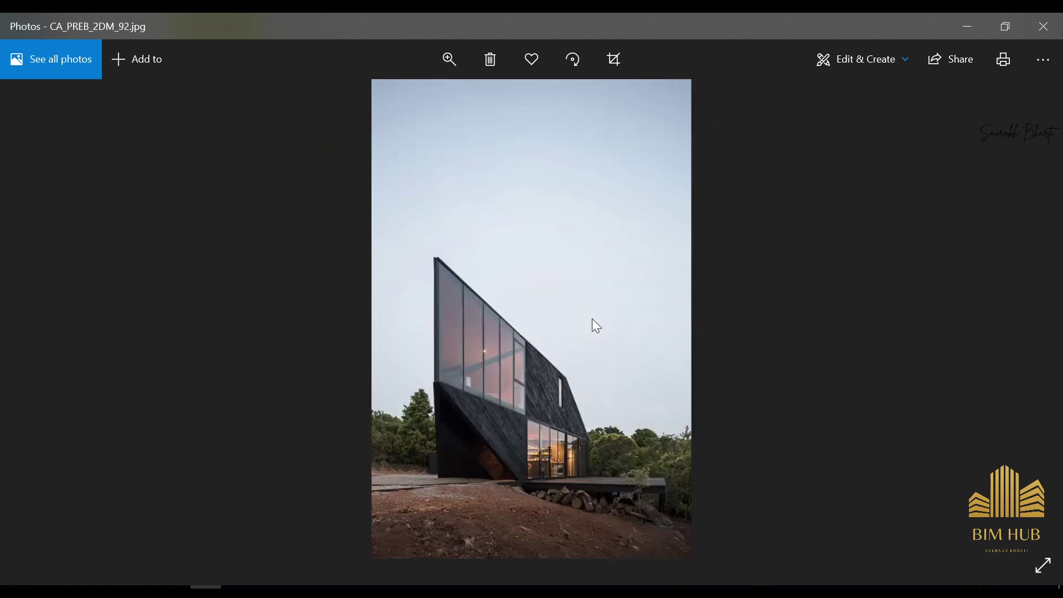
pyautogui.scroll(2, 529, 415)
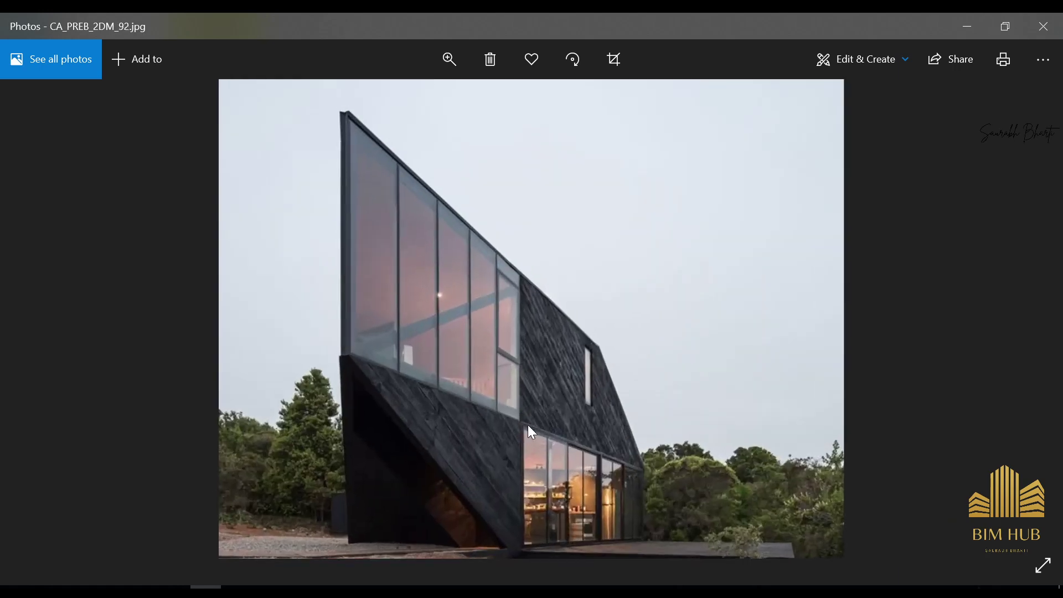
pyautogui.moveTo(527, 424); pyautogui.dragTo(529, 296)
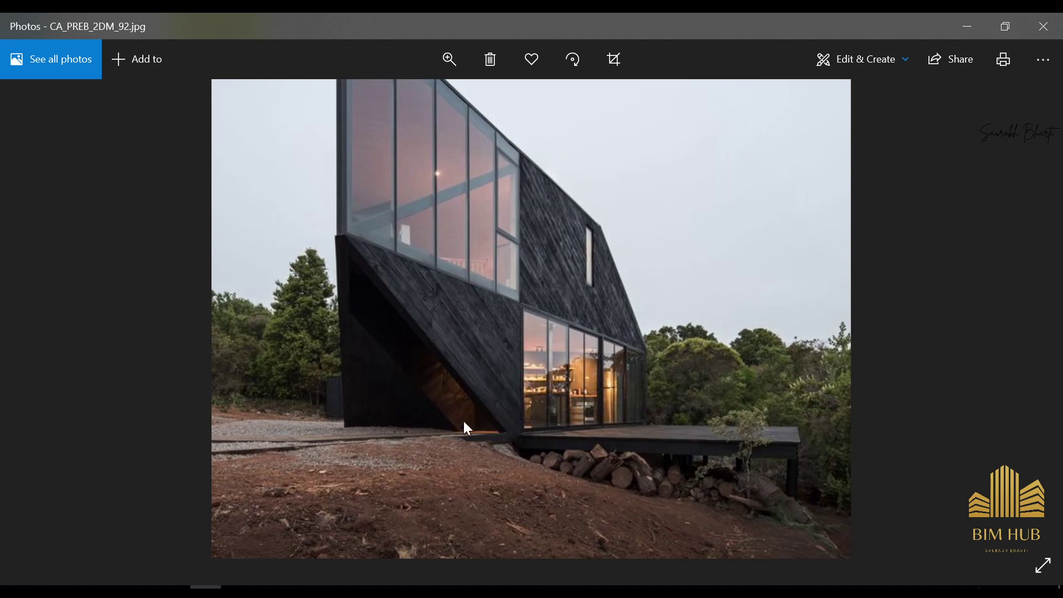
pyautogui.moveTo(376, 278); pyautogui.dragTo(420, 346)
pyautogui.scroll(-2, 420, 344)
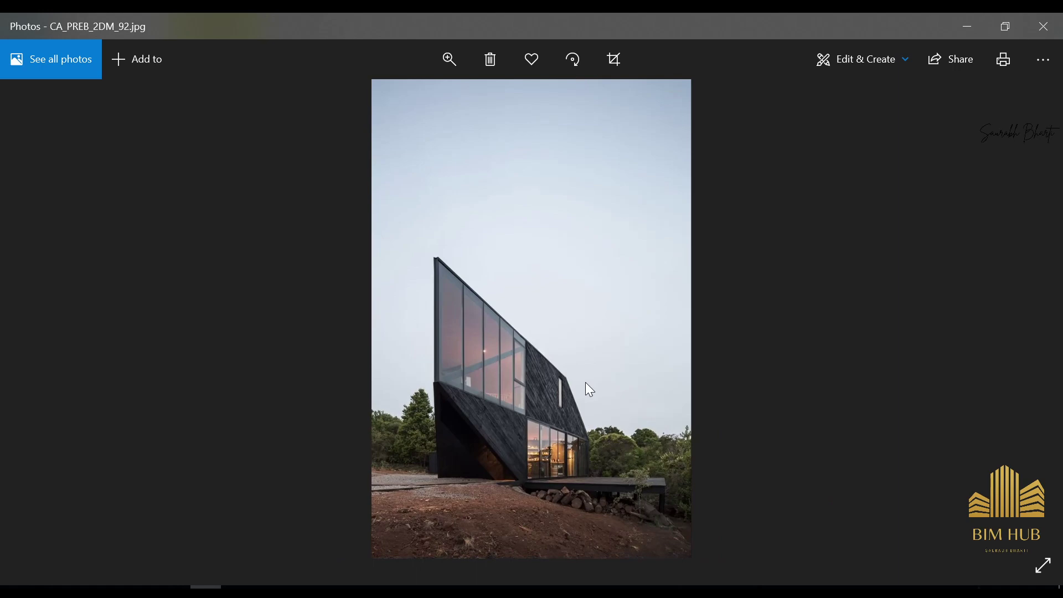
pyautogui.press('Right')
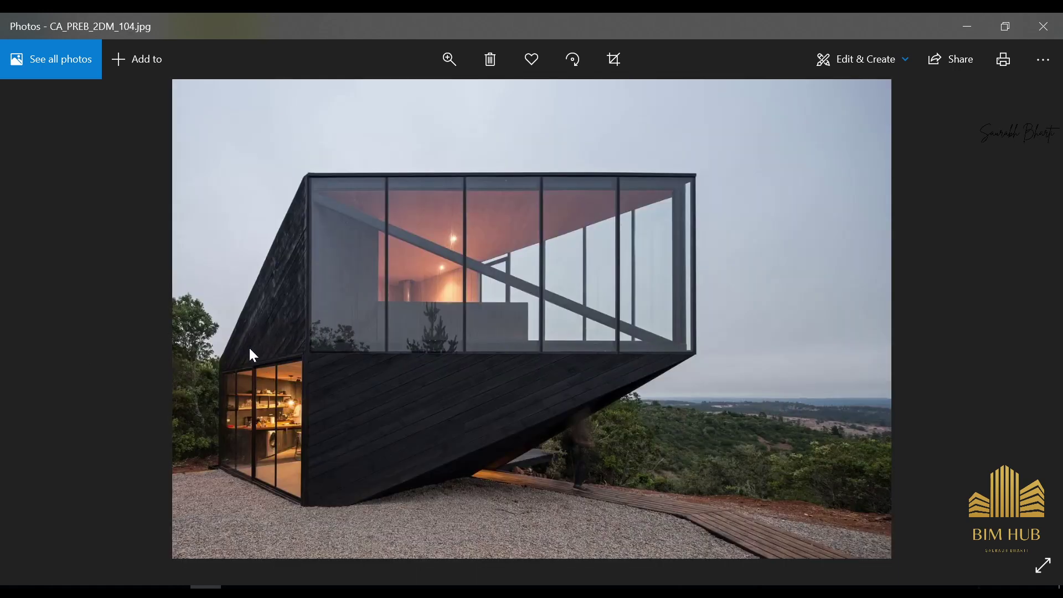
pyautogui.scroll(2, 502, 372)
pyautogui.scroll(-2, 481, 372)
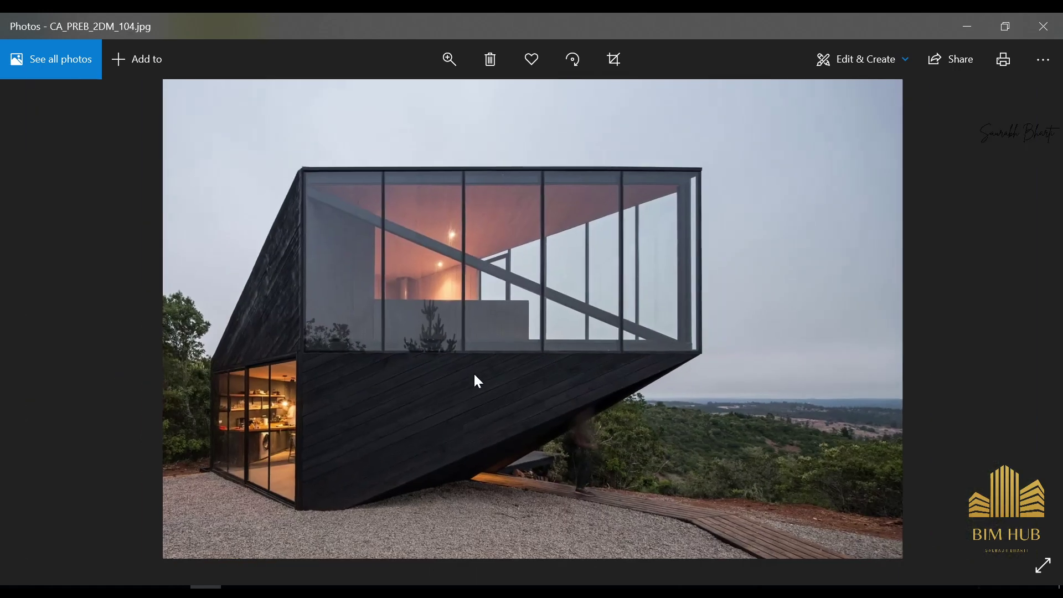
# View the remaining reference photos, from CA_PREB_2DM_107.jpg to the kitchen interior in CA_PREB_2DM_122.jpg
pyautogui.press('Right')
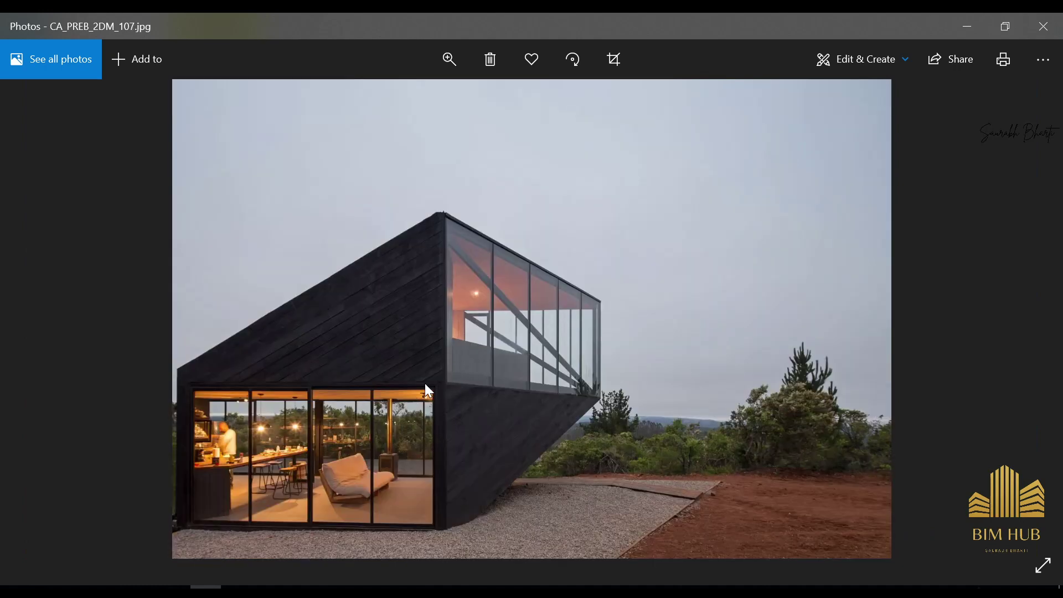
pyautogui.press('Right')
pyautogui.press('Right')
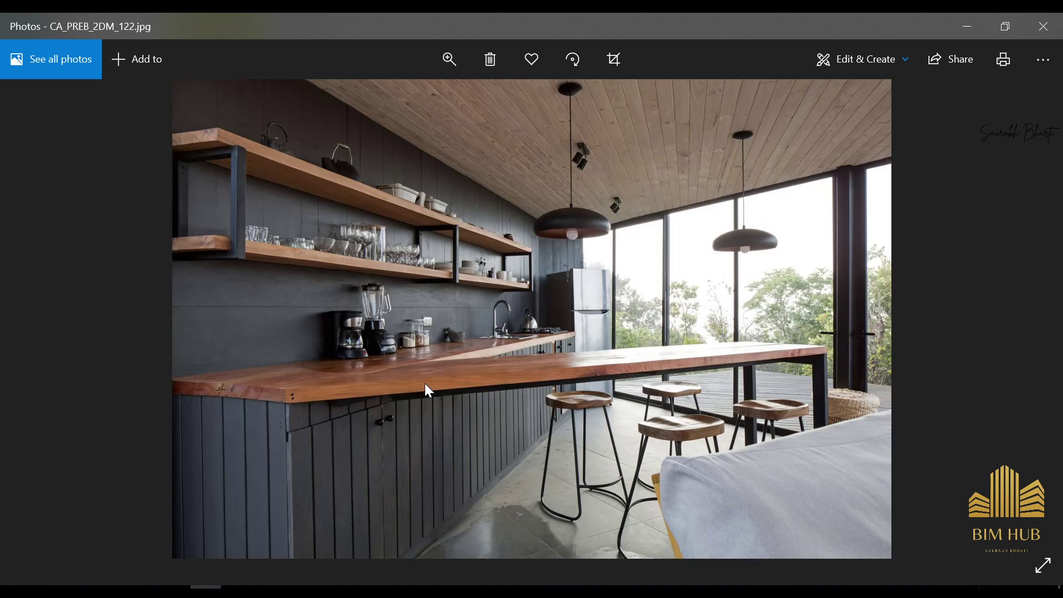
pyautogui.press('Left')
pyautogui.press('Right')
# Study the drawings in Elevations.jpg and the first and second floor layouts in Plan.jpg
pyautogui.press('Right')
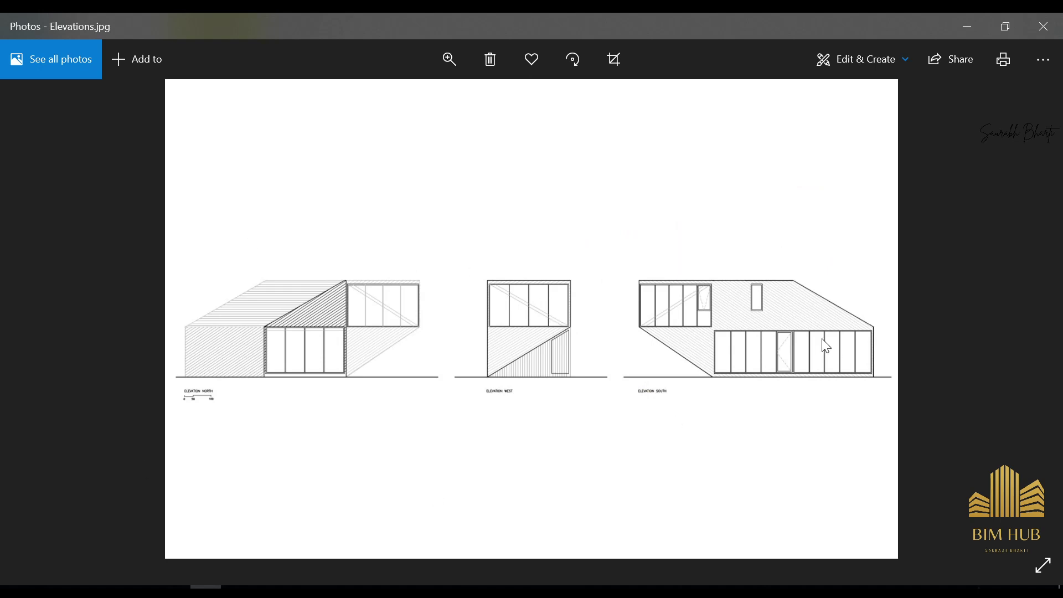
pyautogui.scroll(2, 249, 374)
pyautogui.scroll(-2, 250, 375)
pyautogui.press('Right')
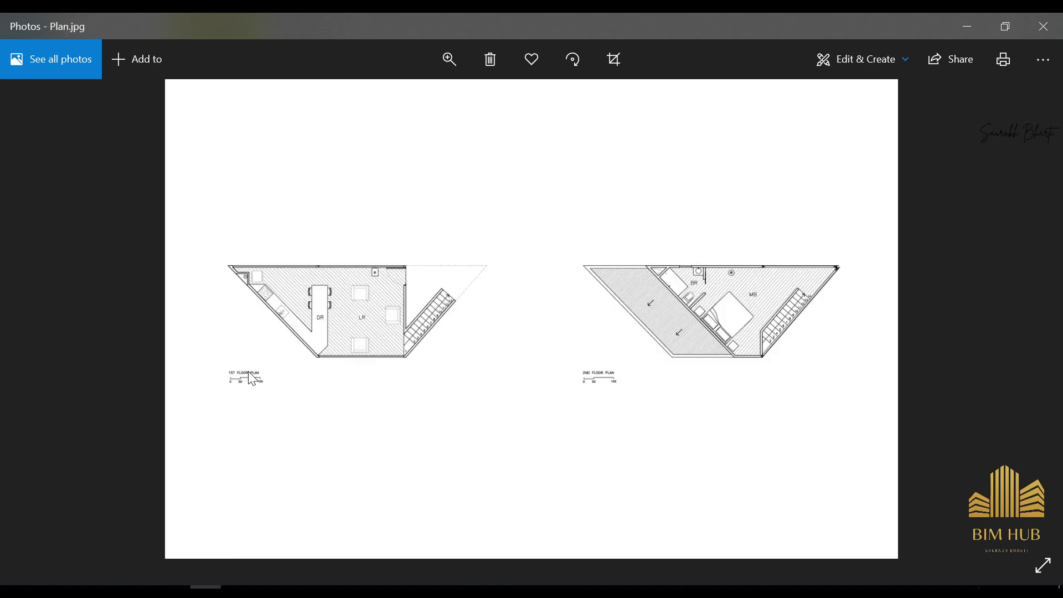
pyautogui.scroll(2, 344, 285)
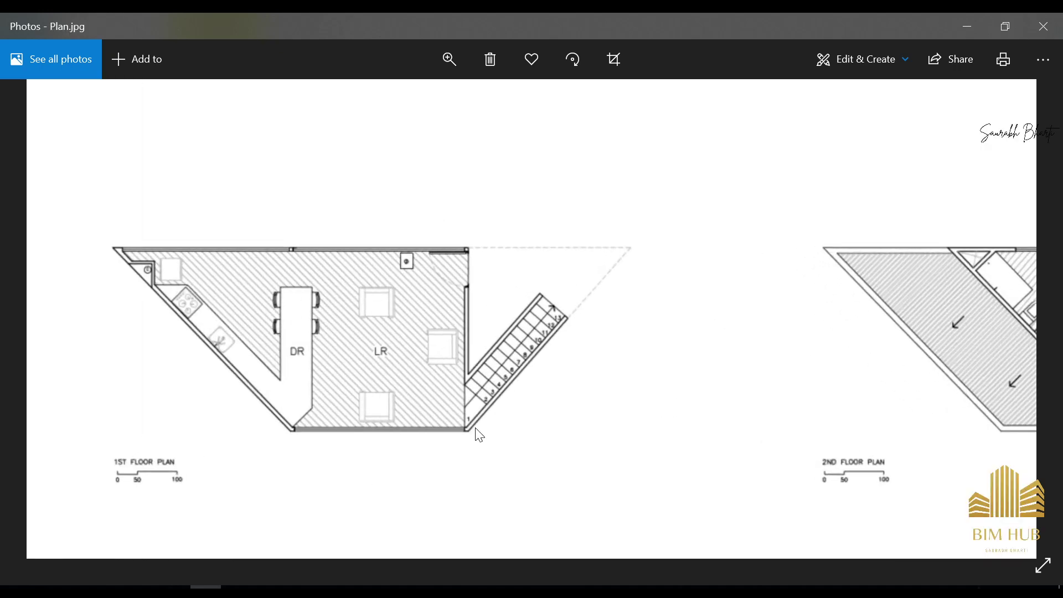
pyautogui.moveTo(957, 324); pyautogui.dragTo(642, 294)
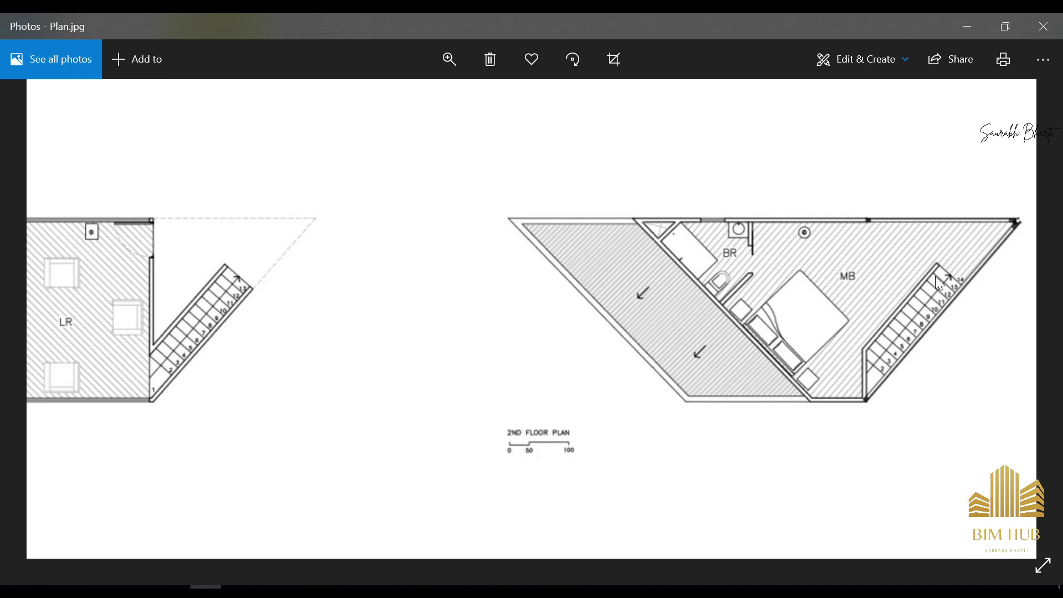
pyautogui.scroll(-2, 727, 305)
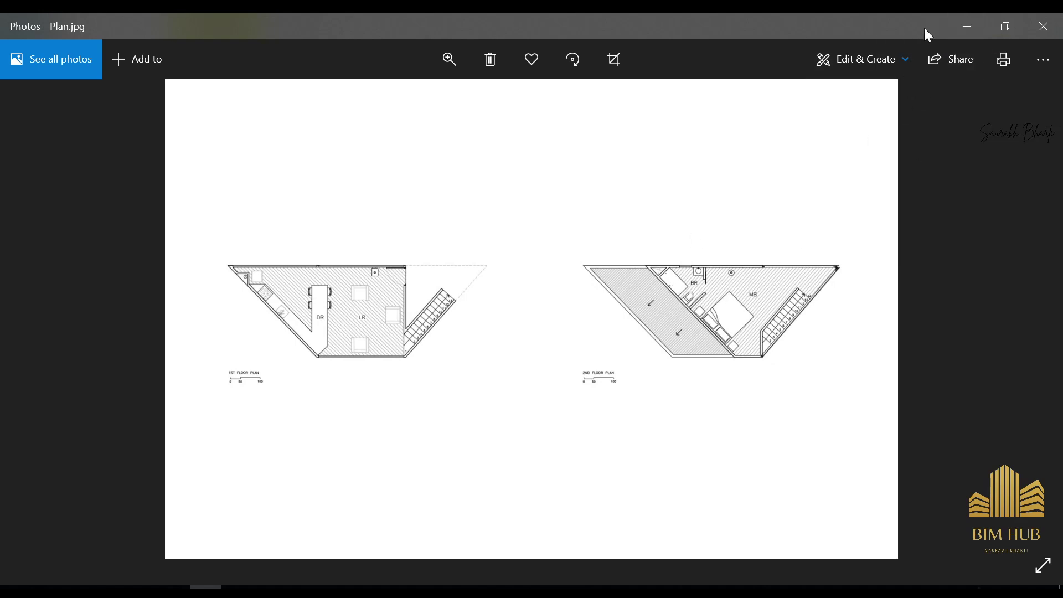
# Minimize the photo viewer and folder windows and move Plan top.jpg and Plan ground.jpg to an open area of the desktop
pyautogui.click(967, 26)
pyautogui.click(681, 324)
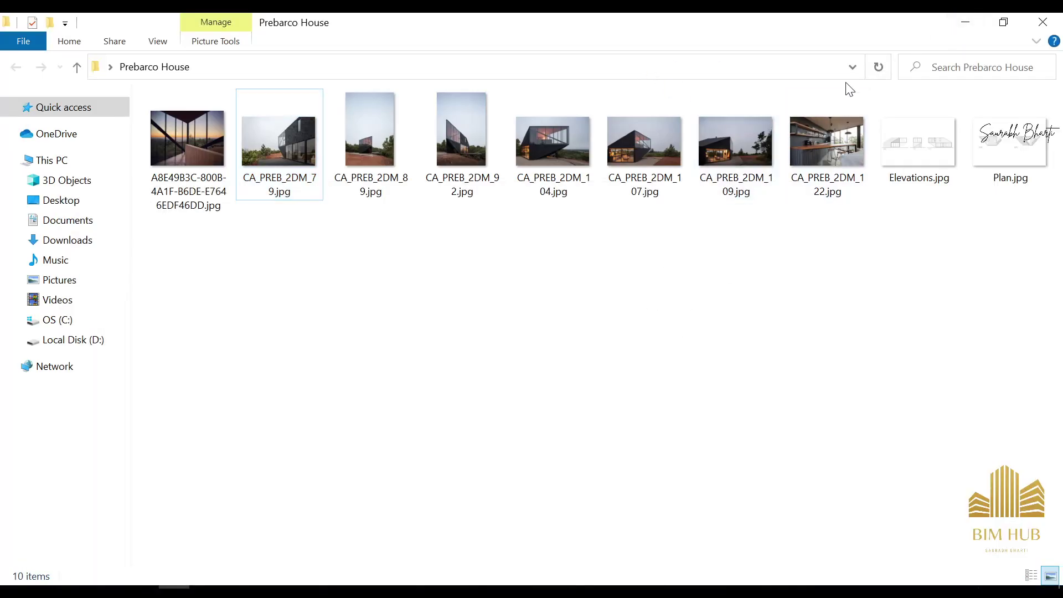
pyautogui.click(967, 23)
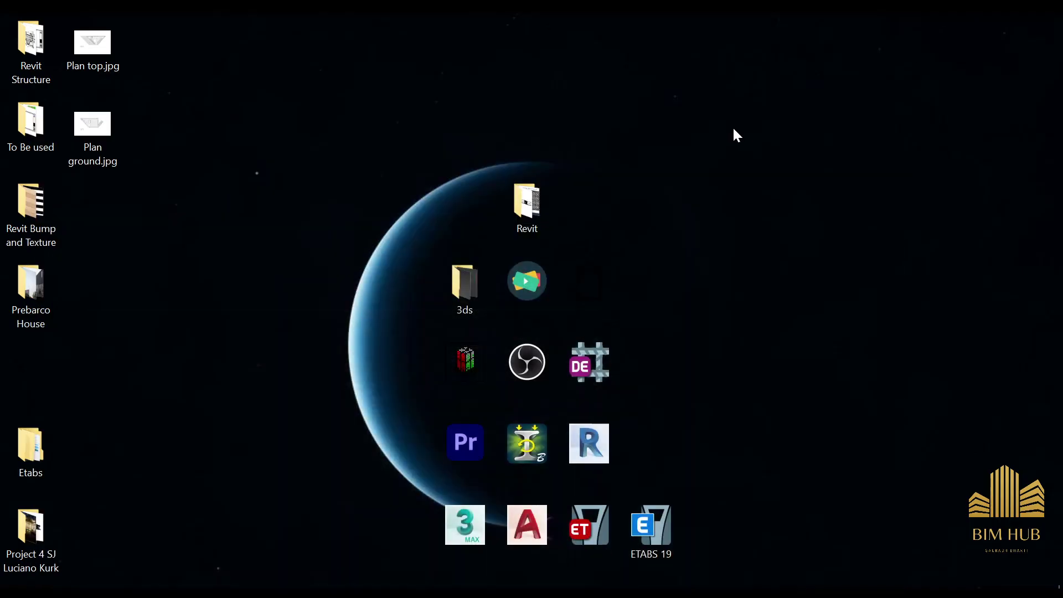
pyautogui.moveTo(119, 67); pyautogui.dragTo(182, 230)
pyautogui.moveTo(92, 128); pyautogui.dragTo(278, 210)
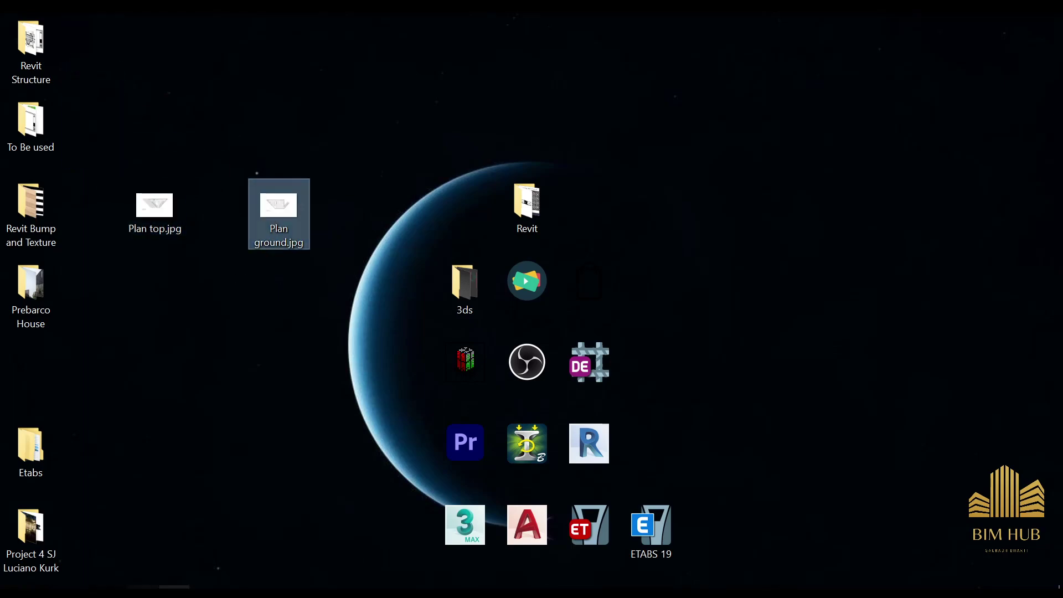
# Reopen Plan.jpg from the Prebarco House folder to check the combined floor plans, and return to the desktop
pyautogui.click(174, 590)
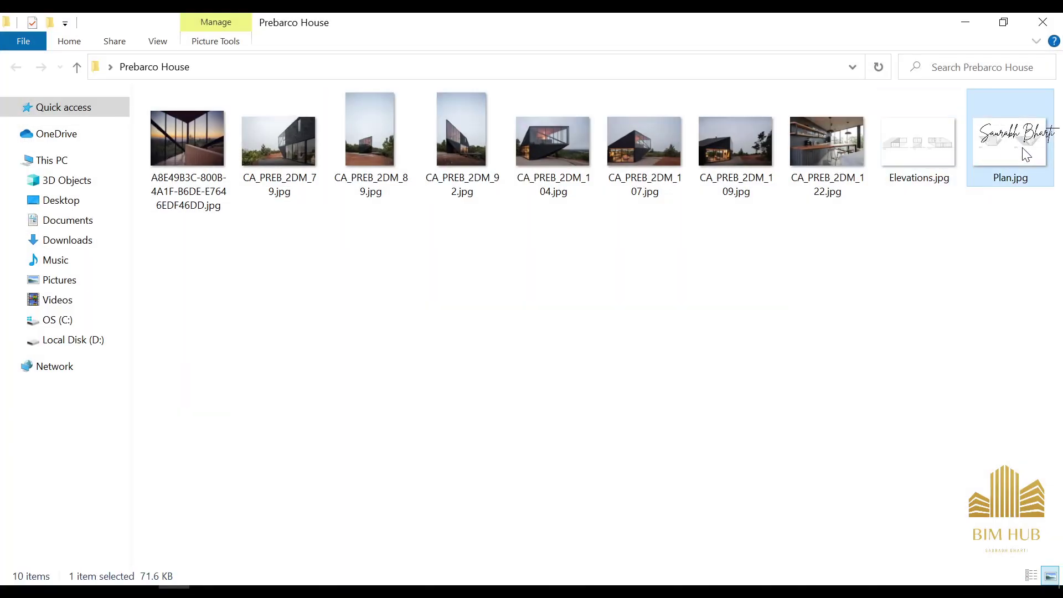
pyautogui.doubleClick(1025, 148)
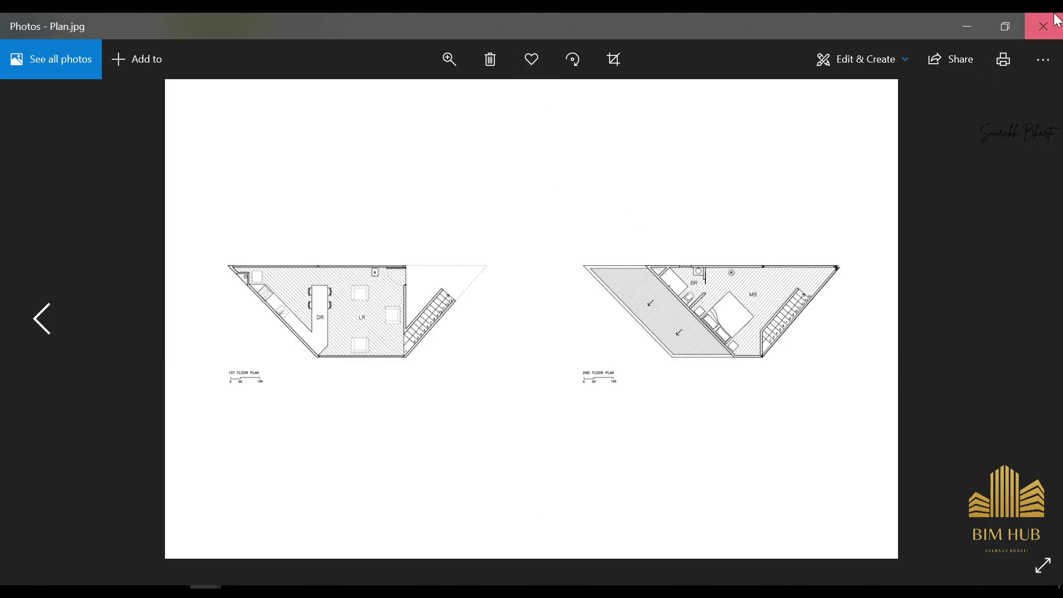
pyautogui.click(973, 22)
pyautogui.click(952, 23)
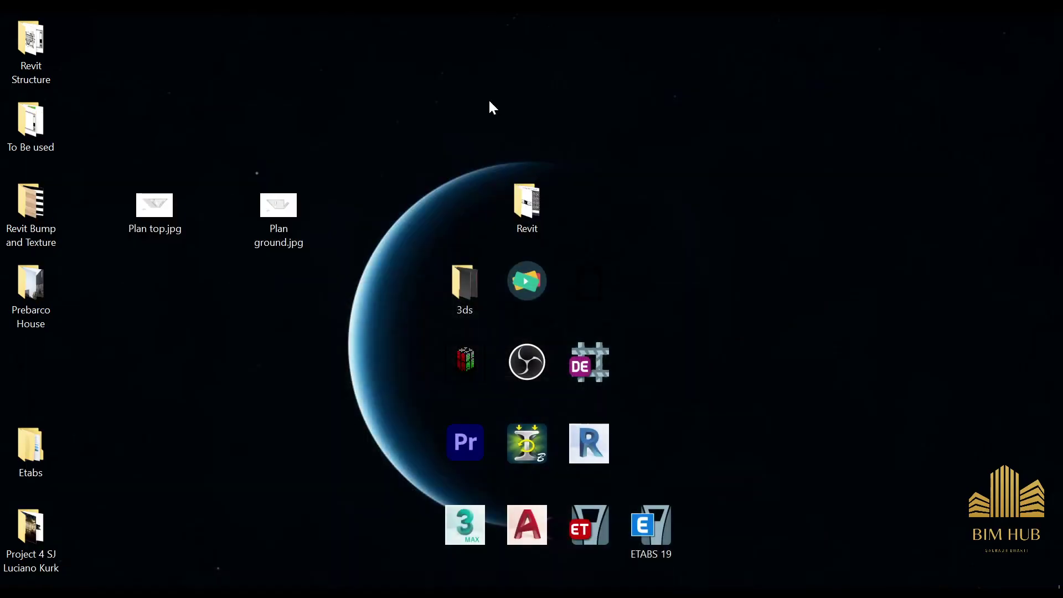
# View the separate Plan top.jpg image from the desktop and close it
pyautogui.click(172, 210)
pyautogui.doubleClick(155, 207)
pyautogui.hotkey('alt', 'F4')
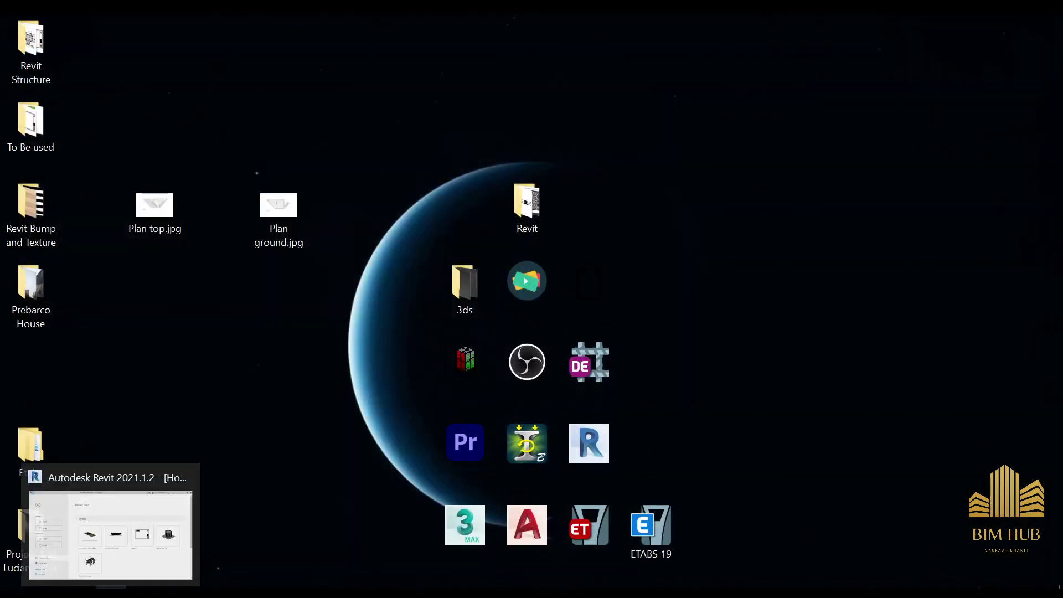
# Switch to Autodesk Revit and create a new project from the Imperial-Architectural Template
pyautogui.click(106, 533)
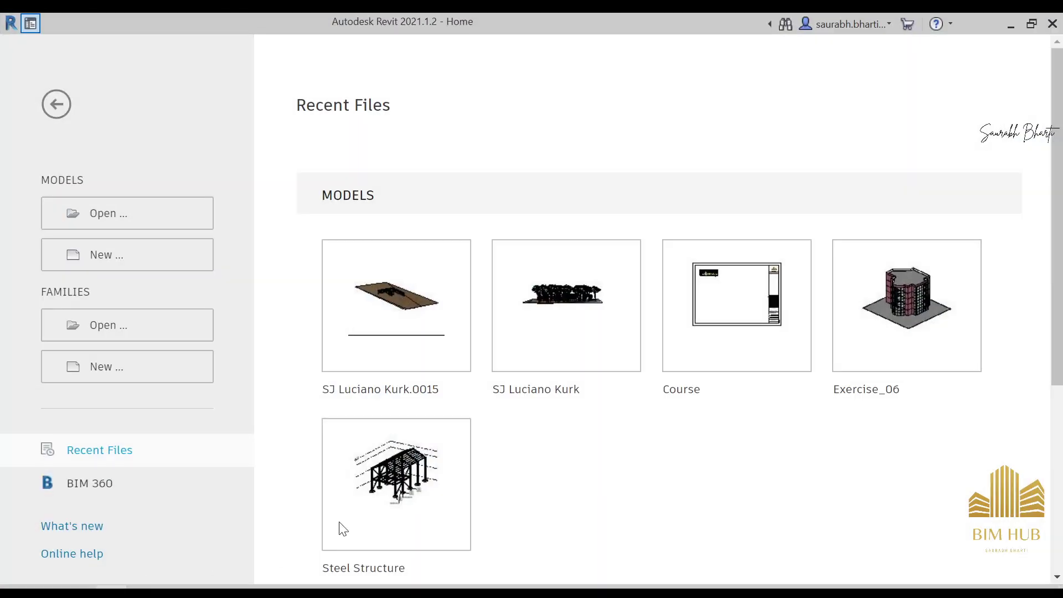
pyautogui.click(153, 262)
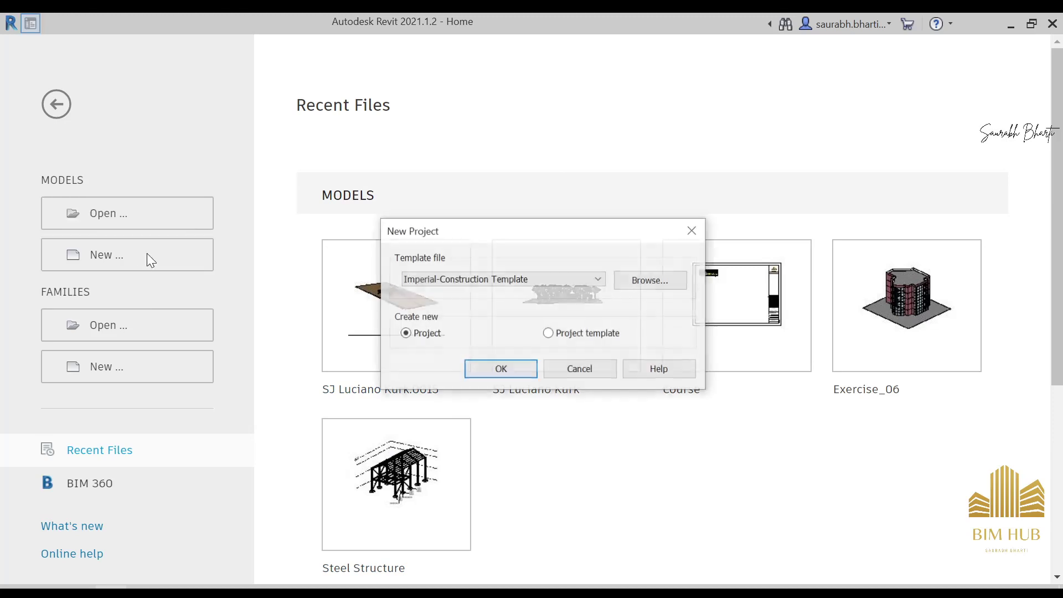
pyautogui.click(549, 278)
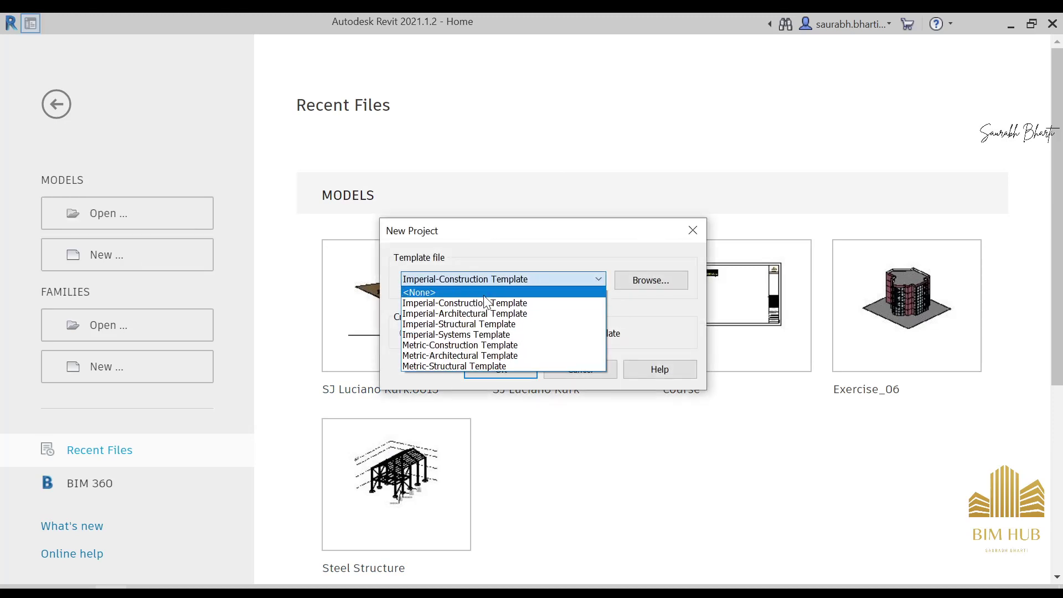
pyautogui.click(500, 313)
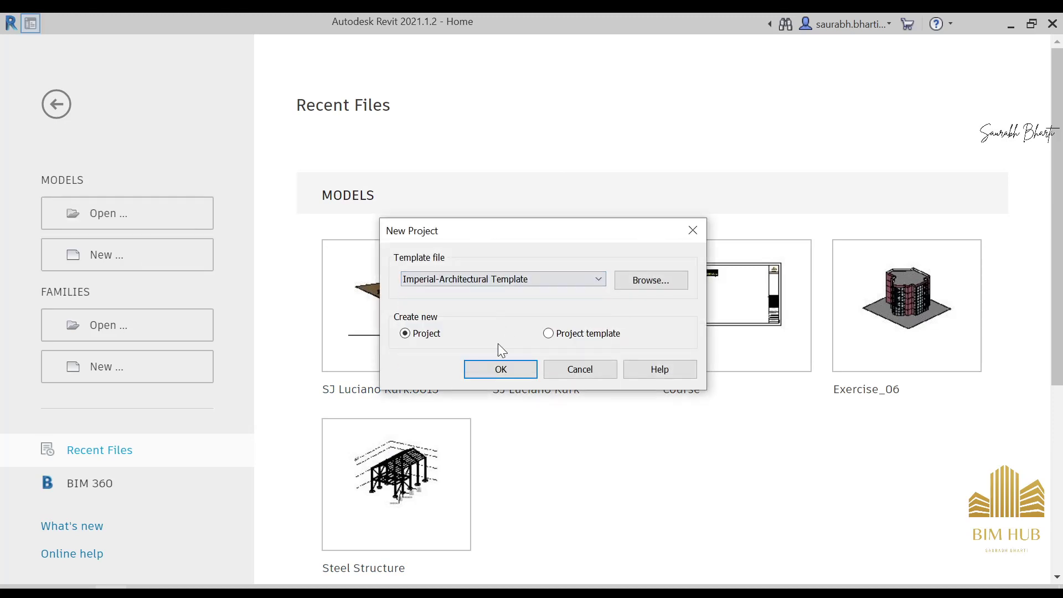
pyautogui.click(500, 370)
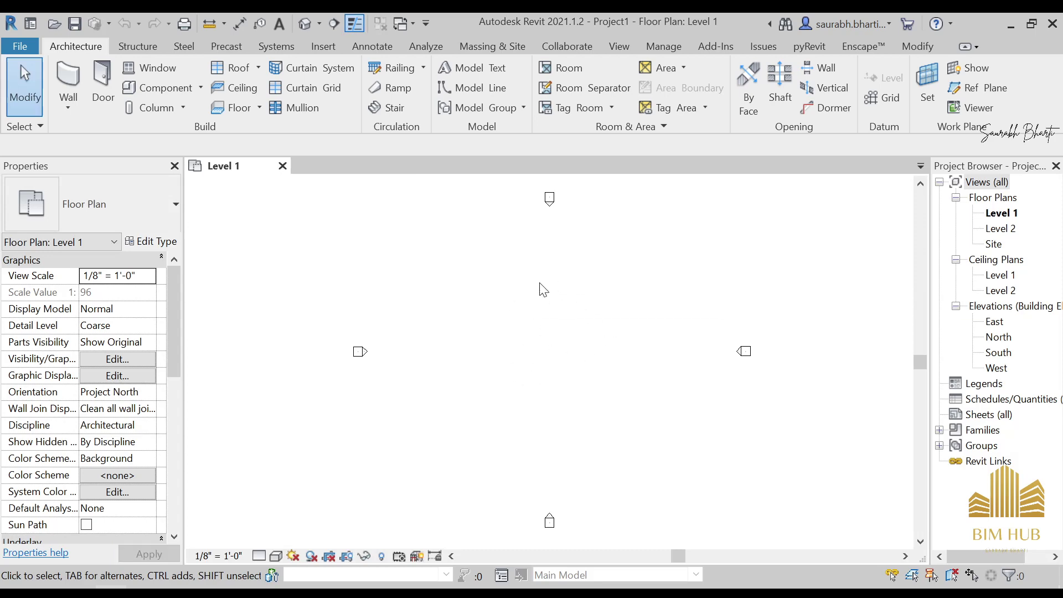
# Open the East building elevation view showing the existing level lines
pyautogui.doubleClick(994, 322)
pyautogui.moveTo(887, 368); pyautogui.dragTo(850, 406, button='middle')
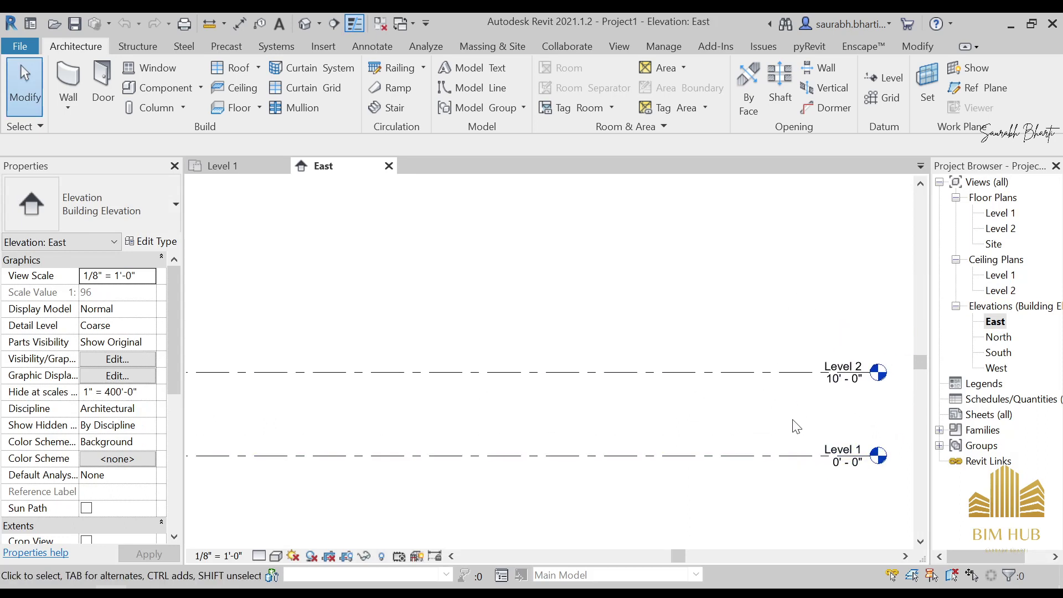
pyautogui.scroll(-2, 634, 302)
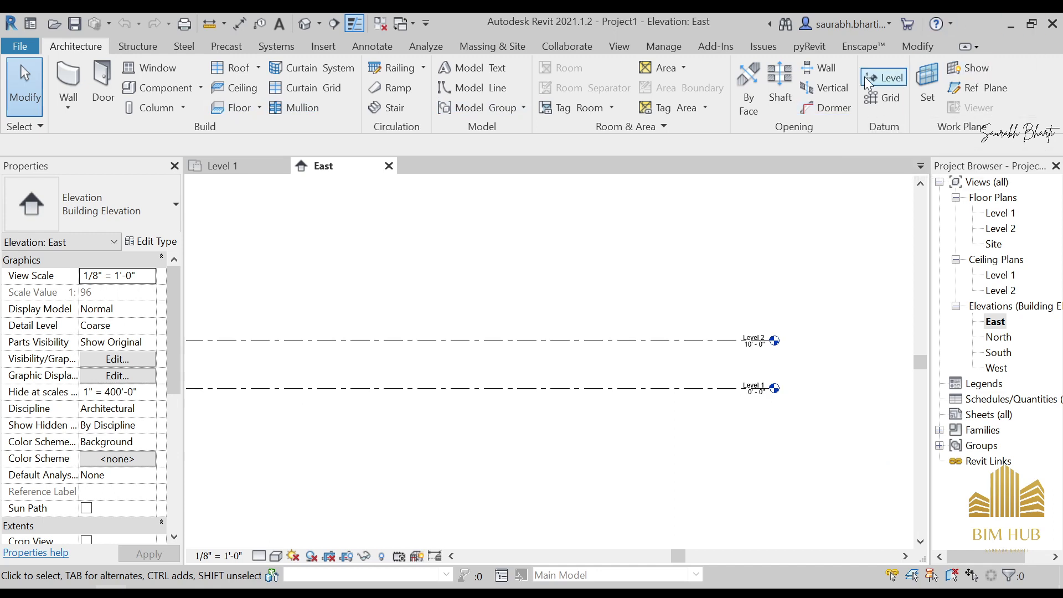
# Add a new level 10'-0" above Level 2 by picking the Level 2 line with a 10' offset
pyautogui.click(884, 79)
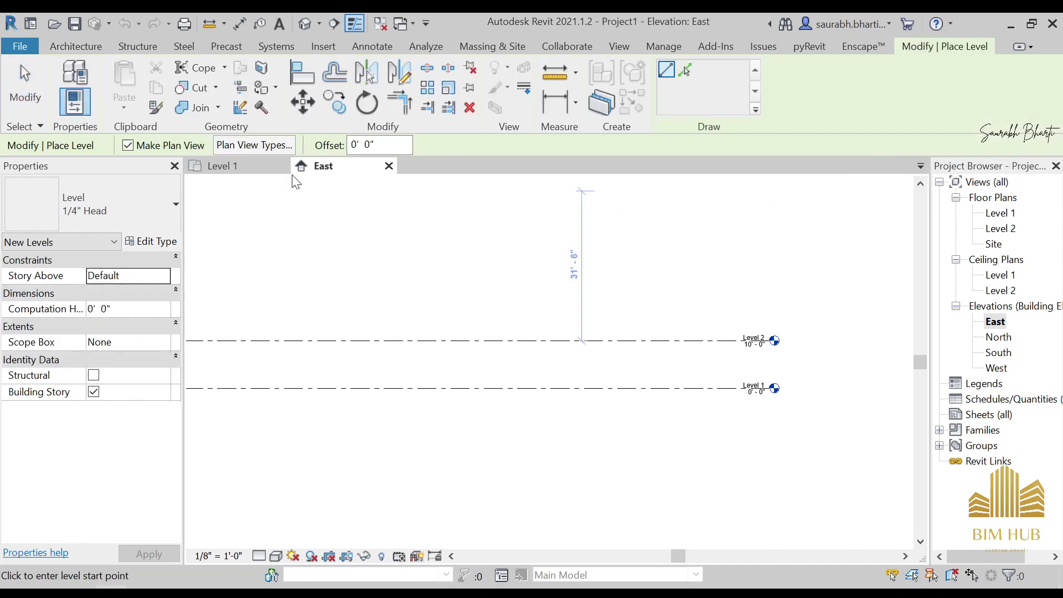
pyautogui.click(379, 145)
pyautogui.write('1')
pyautogui.write('90')
pyautogui.press('BackSpace')
pyautogui.press('BackSpace')
pyautogui.write("0'")
pyautogui.click(687, 69)
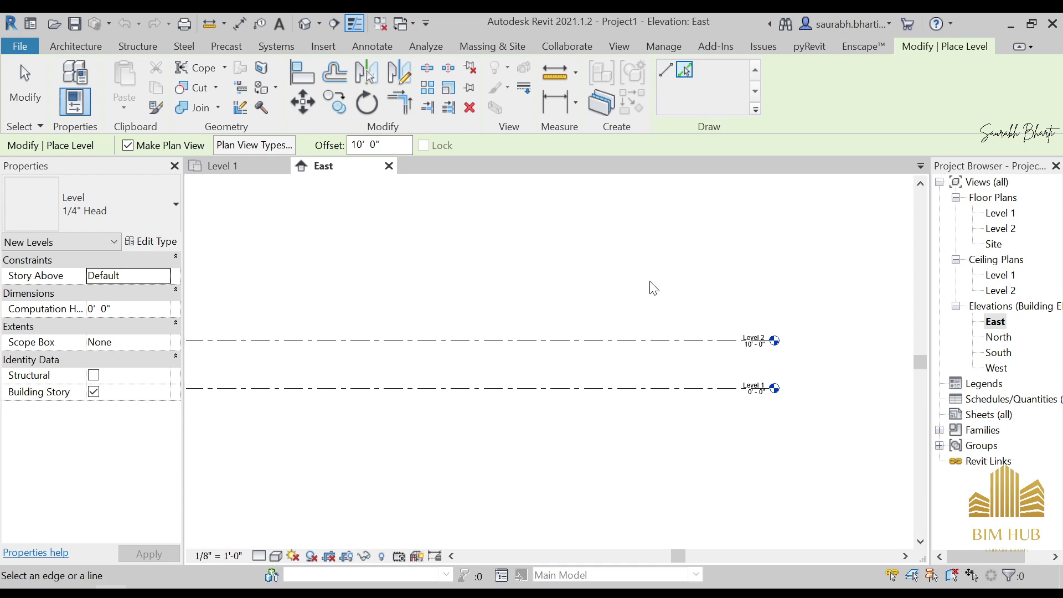
pyautogui.click(649, 339)
pyautogui.scroll(2, 761, 302)
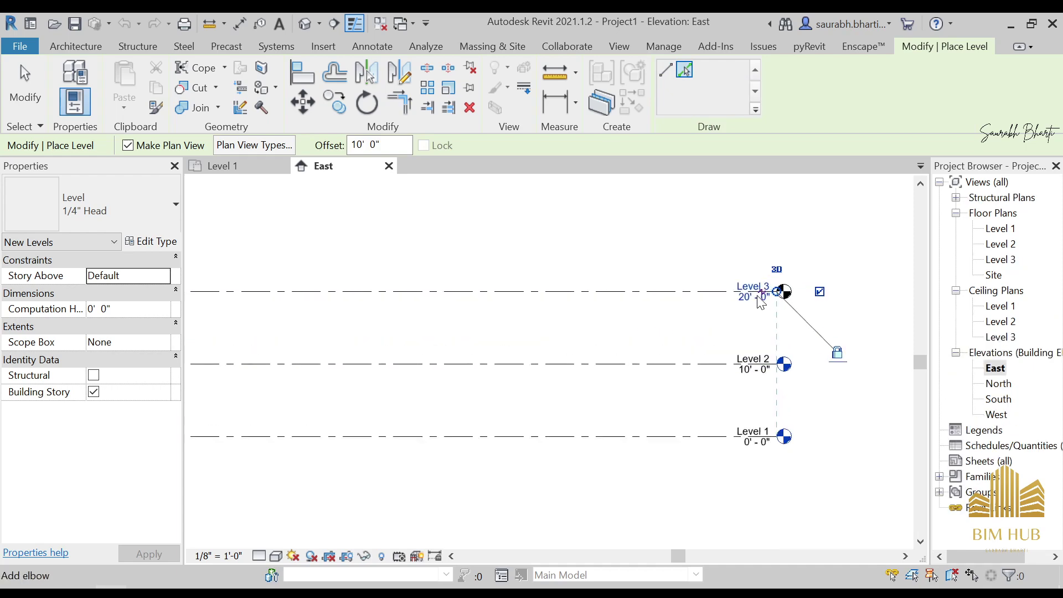
pyautogui.press('Escape')
pyautogui.press('Escape')
# Look over the three levels in the East elevation and open the Level 1 floor plan
pyautogui.scroll(2, 761, 296)
pyautogui.scroll(-3, 761, 293)
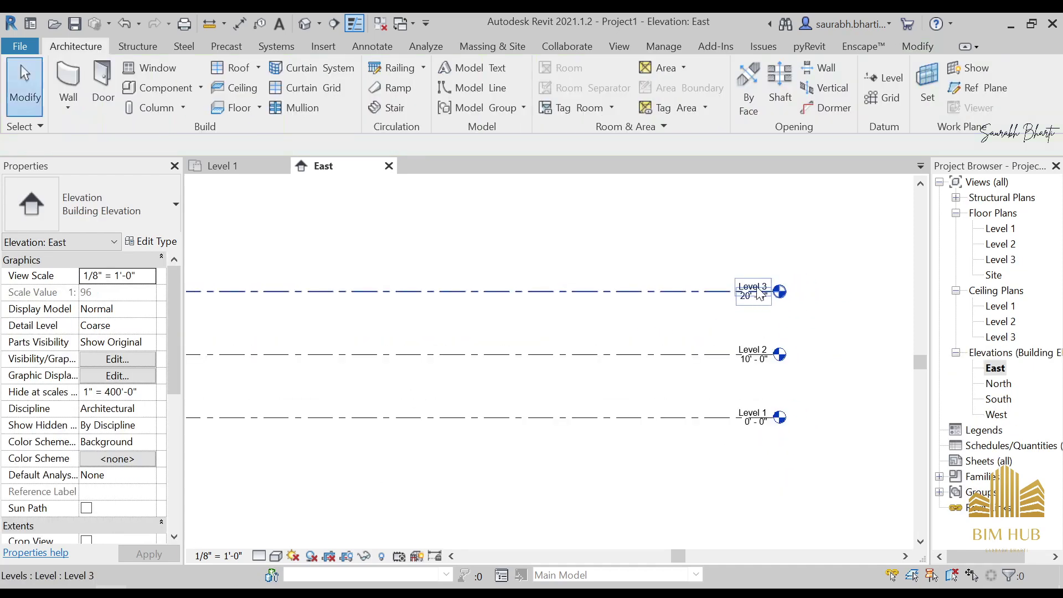
pyautogui.scroll(-2, 761, 294)
pyautogui.moveTo(480, 327); pyautogui.dragTo(582, 297, button='middle')
pyautogui.scroll(-3, 517, 328)
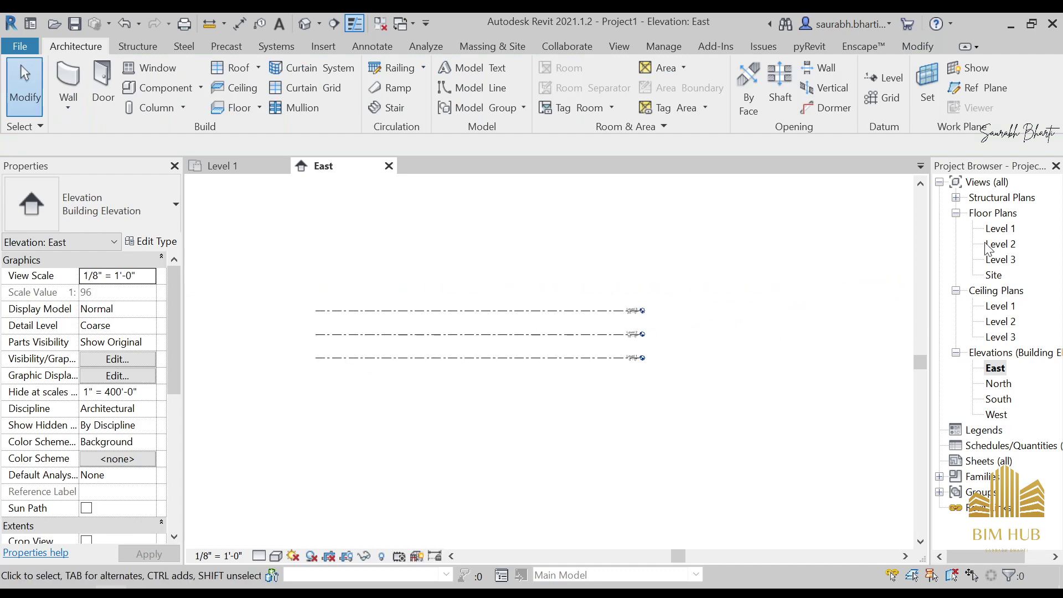
pyautogui.doubleClick(1003, 229)
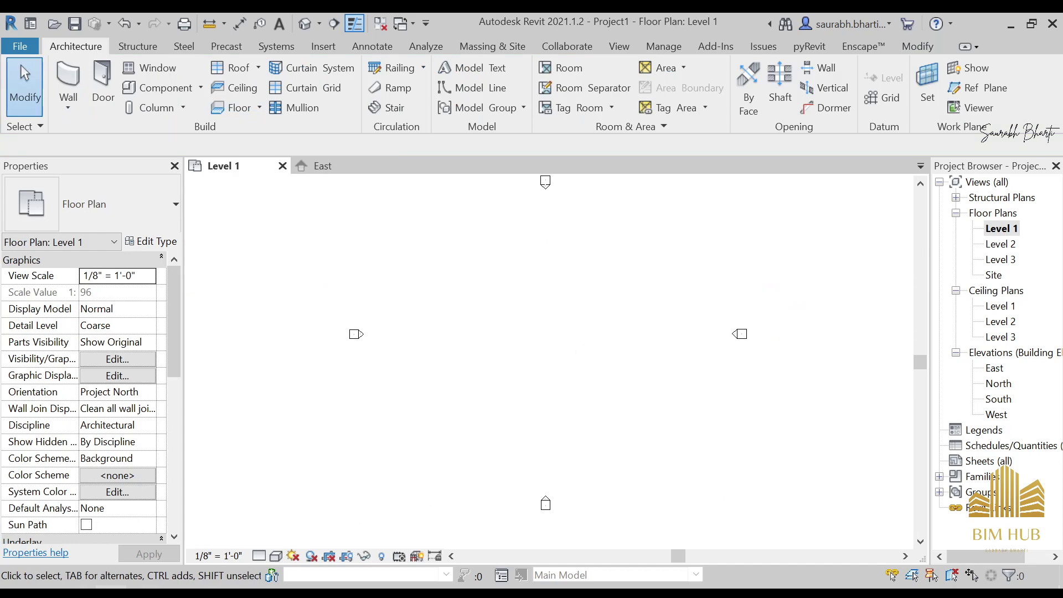
# Go to the desktop, move Plan top.jpg to a free spot lower down, and view and close the image
pyautogui.press('super+d')
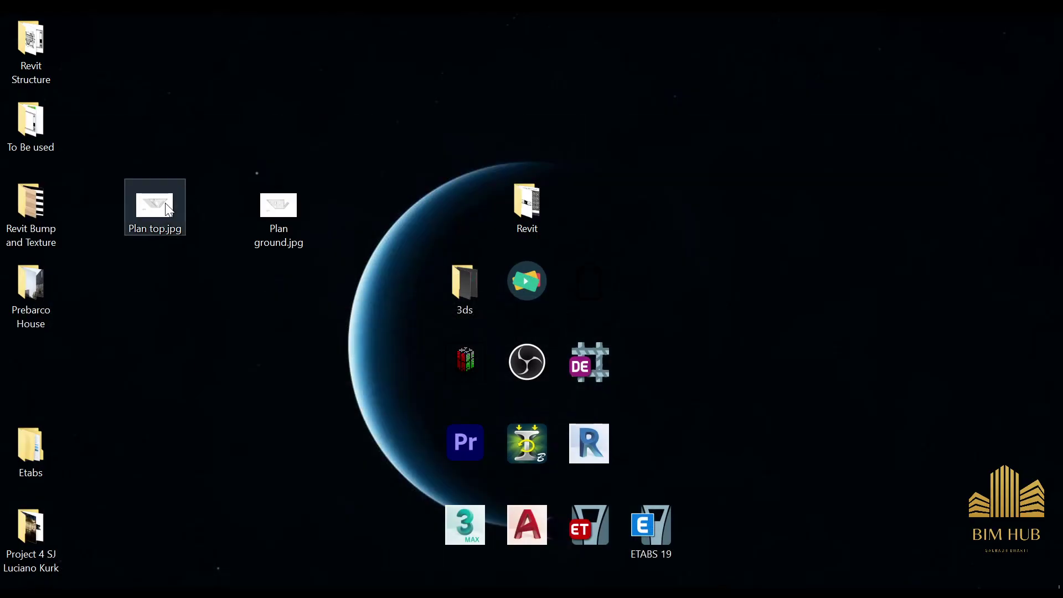
pyautogui.moveTo(168, 209); pyautogui.dragTo(168, 366)
pyautogui.doubleClick(160, 362)
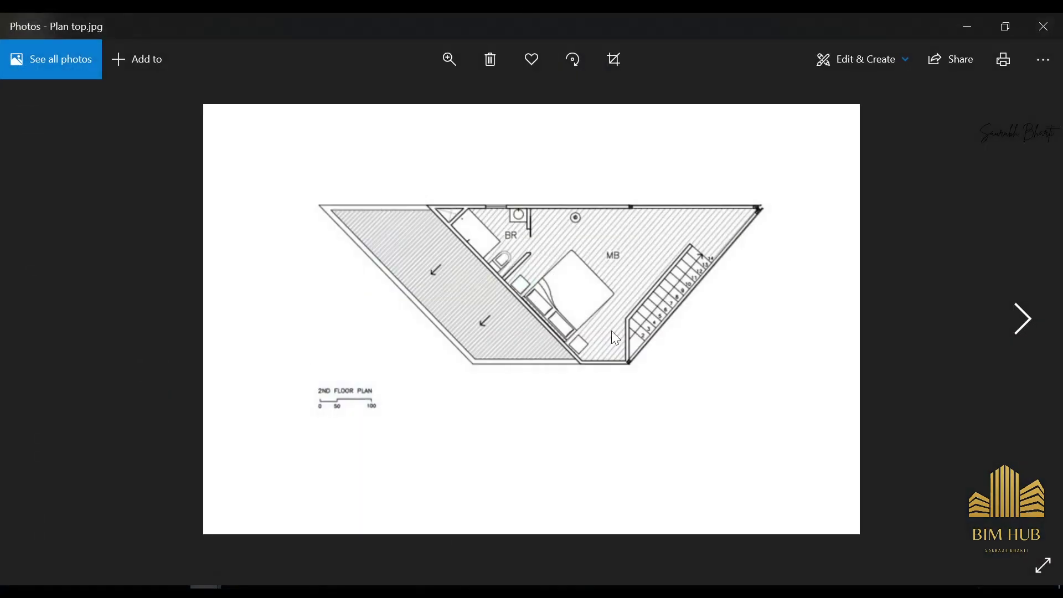
pyautogui.click(1043, 26)
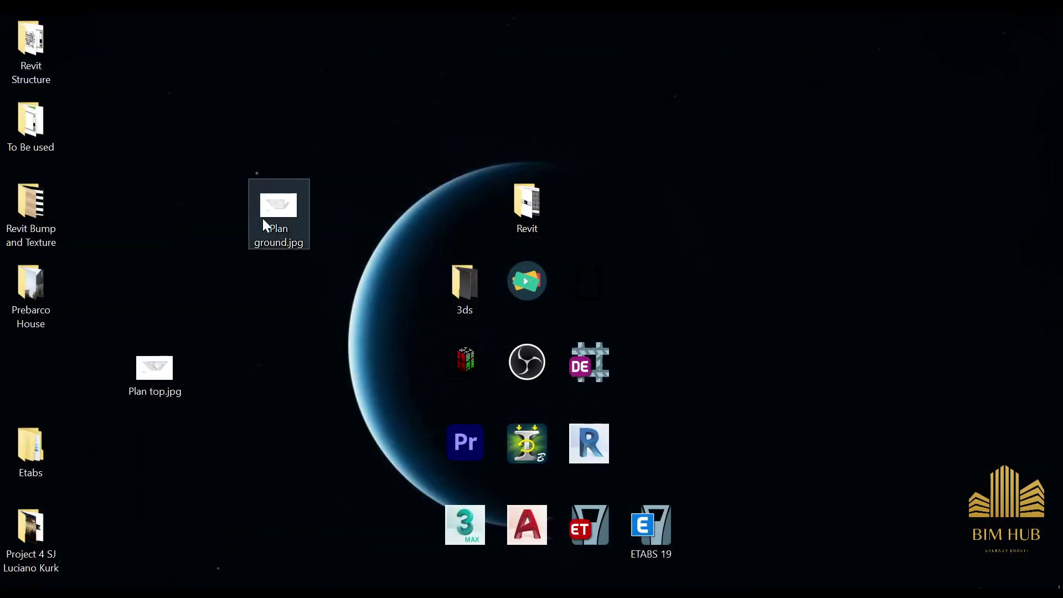
# Place Plan ground.jpg beside Plan top.jpg on the desktop and view the 1st floor plan image before closing it
pyautogui.doubleClick(265, 224)
pyautogui.click(1043, 26)
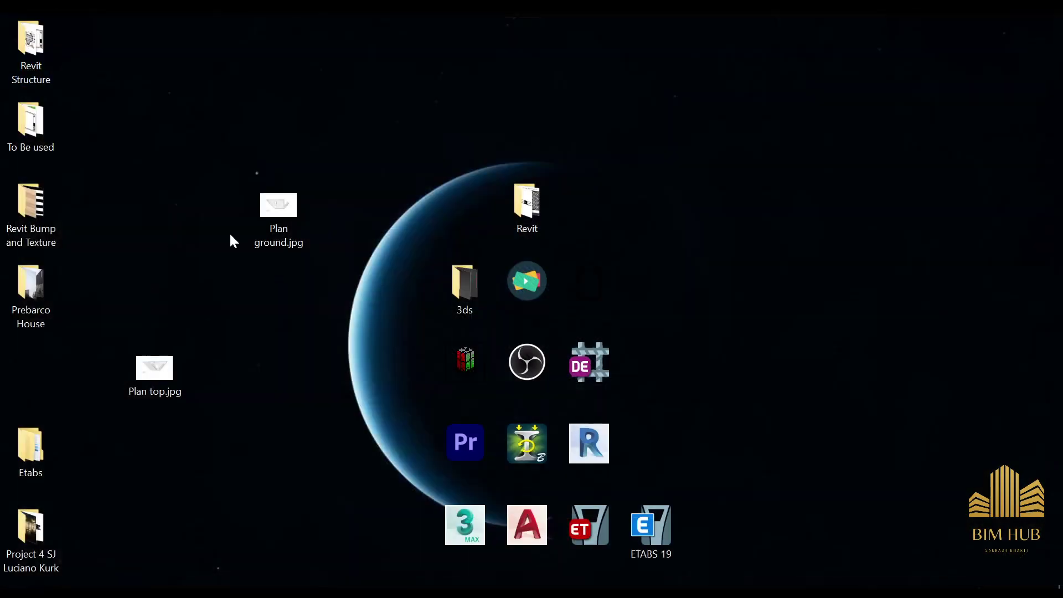
pyautogui.moveTo(274, 224); pyautogui.dragTo(219, 381)
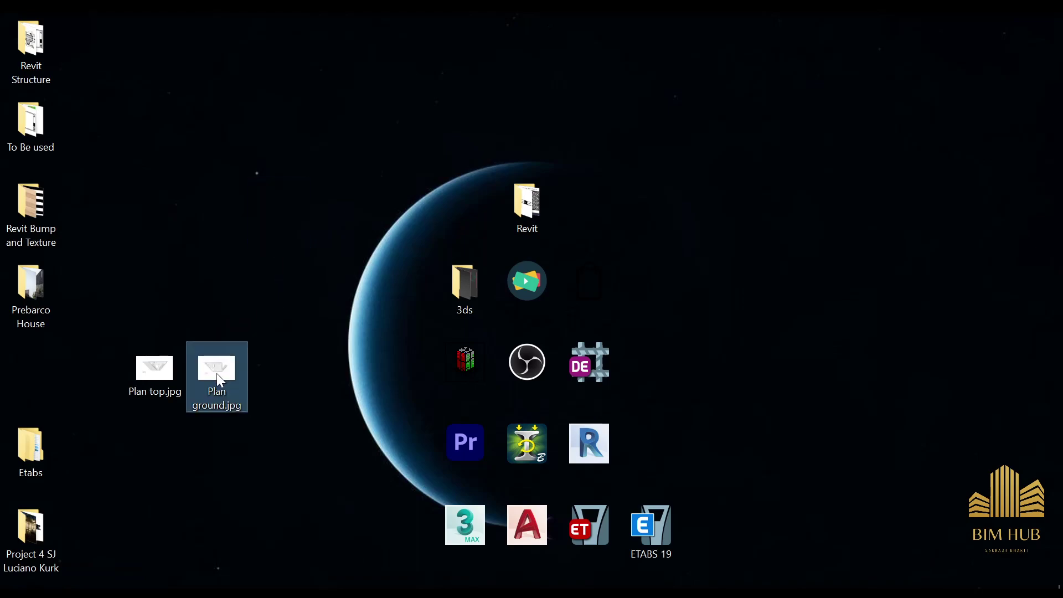
pyautogui.doubleClick(218, 378)
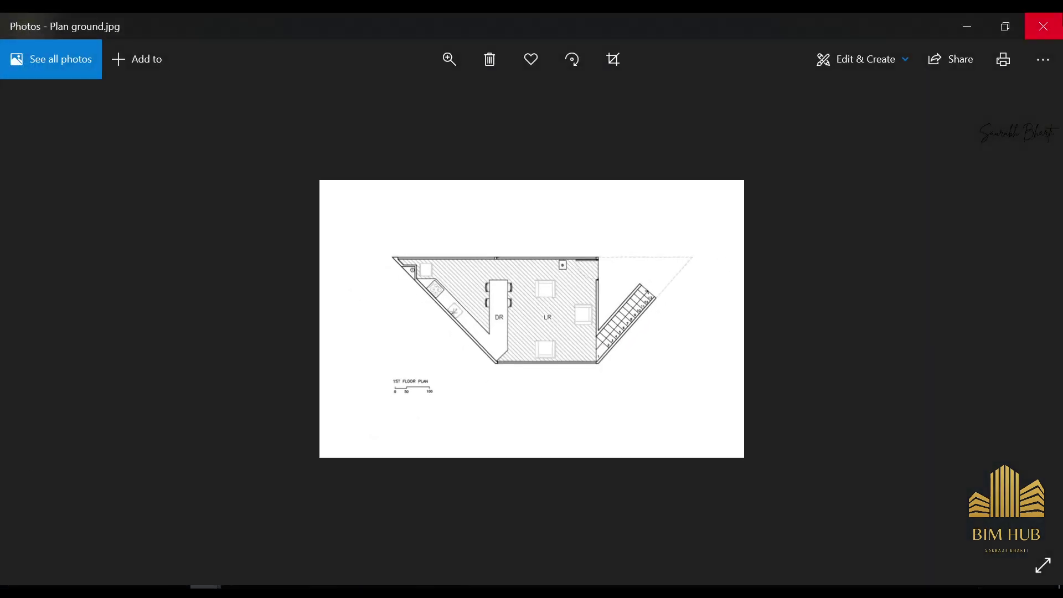
pyautogui.press('Escape')
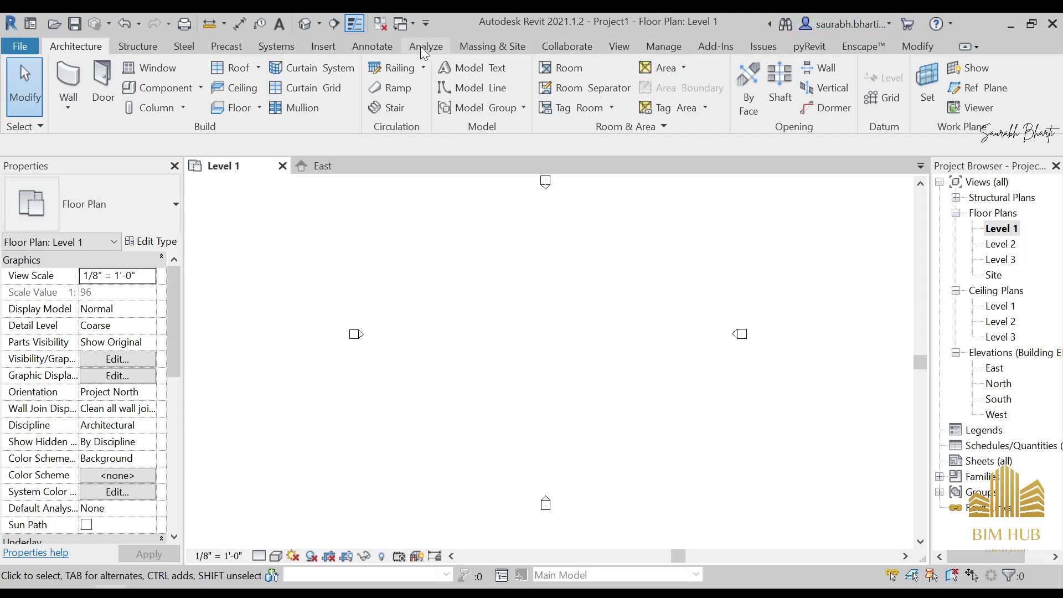
# In Revit, import the image Plan ground.jpg from the desktop and place it between the elevation markers of the Level 1 floor plan
pyautogui.click(321, 50)
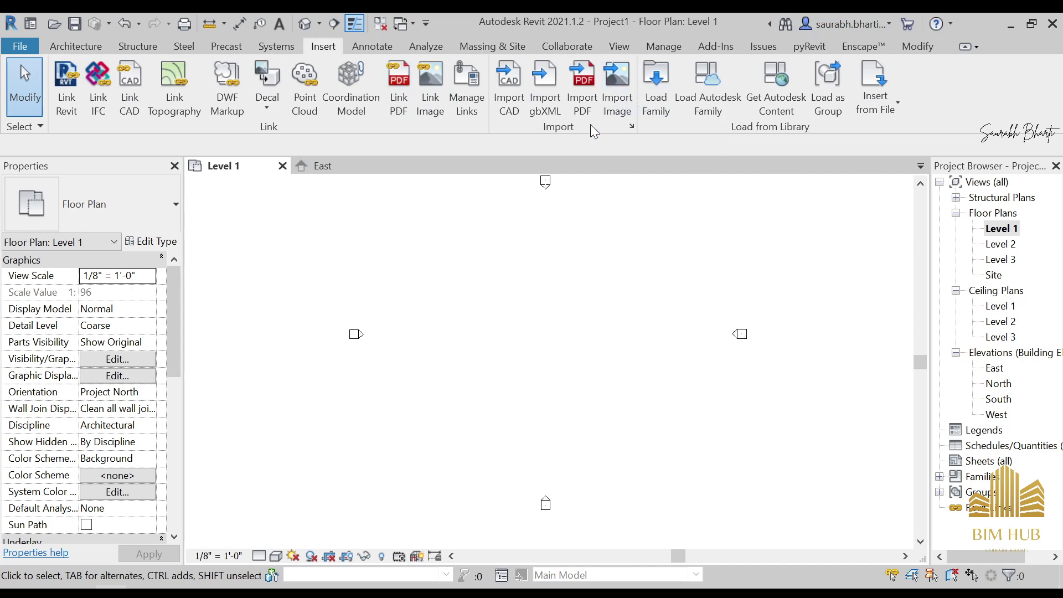
pyautogui.click(616, 81)
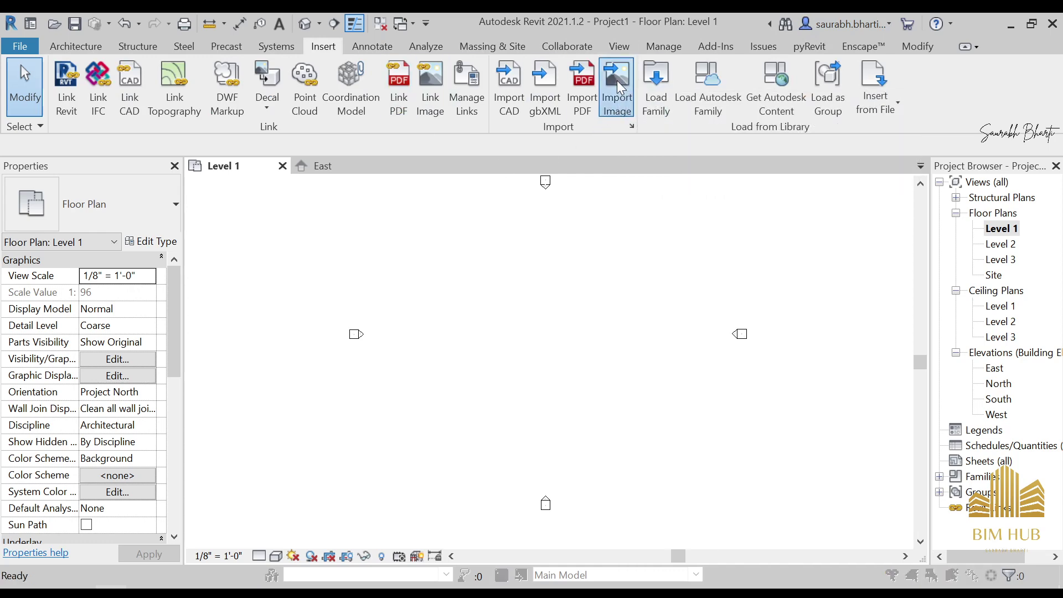
pyautogui.click(61, 334)
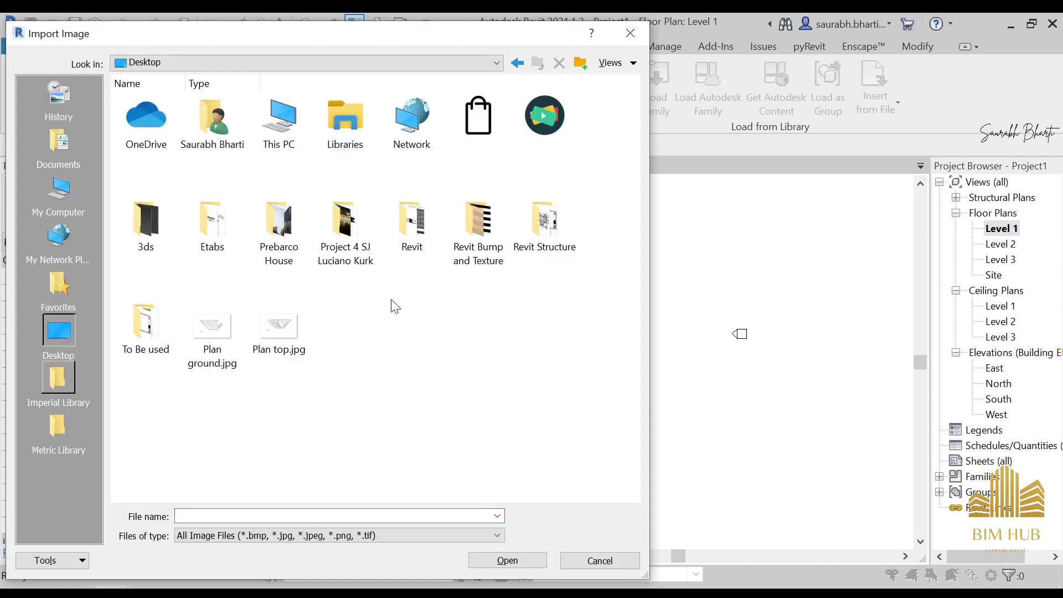
pyautogui.click(237, 328)
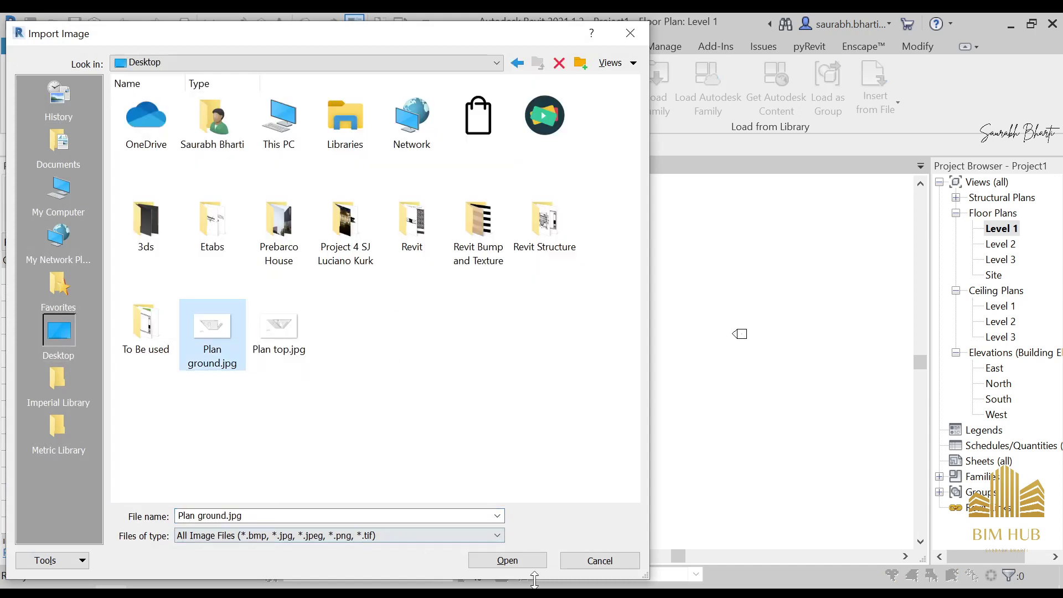
pyautogui.click(533, 560)
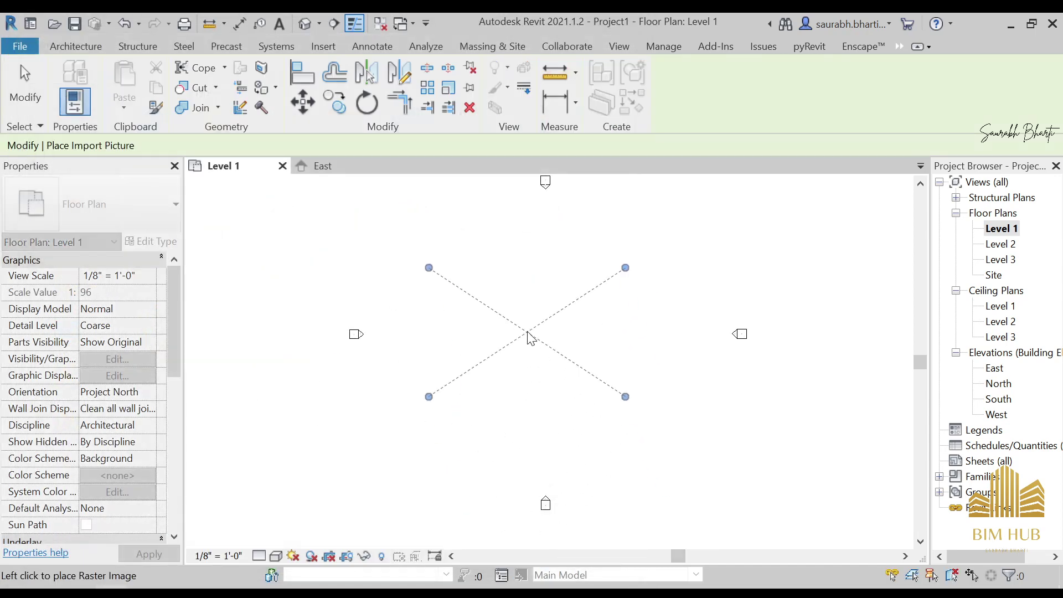
pyautogui.click(547, 326)
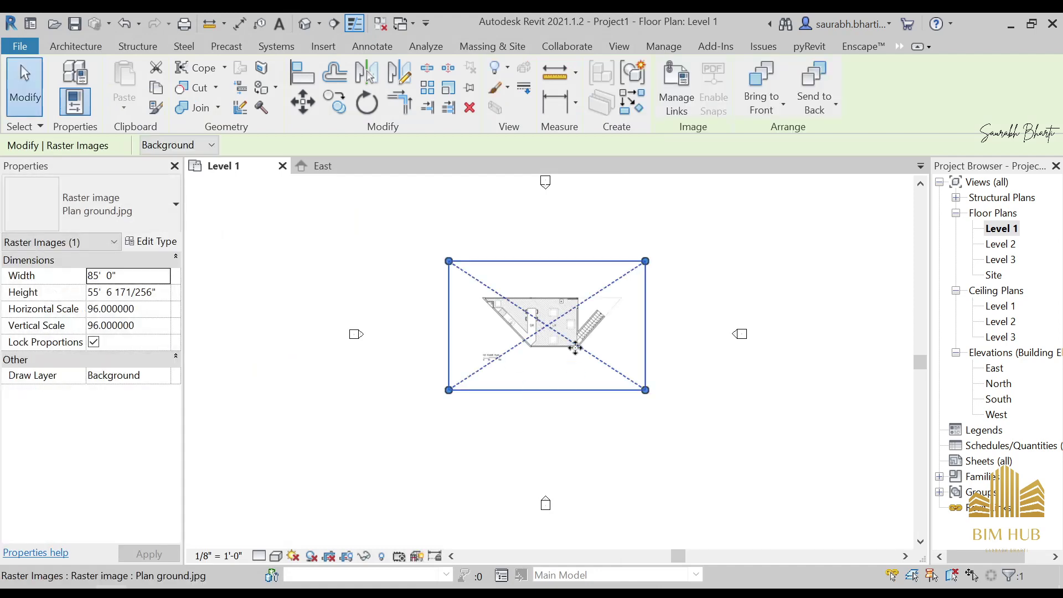
pyautogui.press('Escape')
# Examine the door opening between the living room and the staircase on the imported ground plan image
pyautogui.scroll(3, 569, 321)
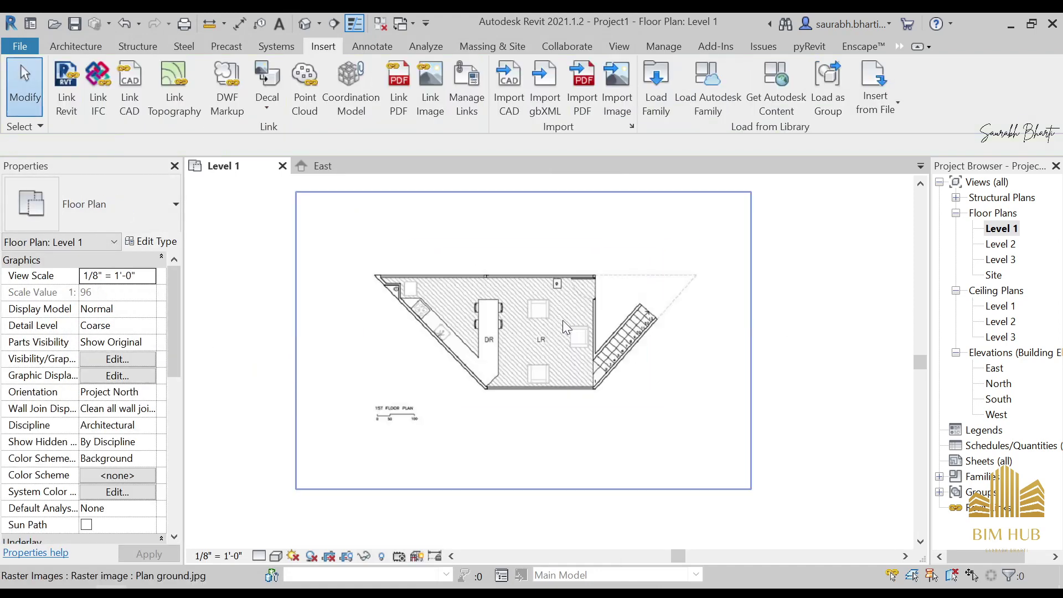
pyautogui.scroll(2, 526, 327)
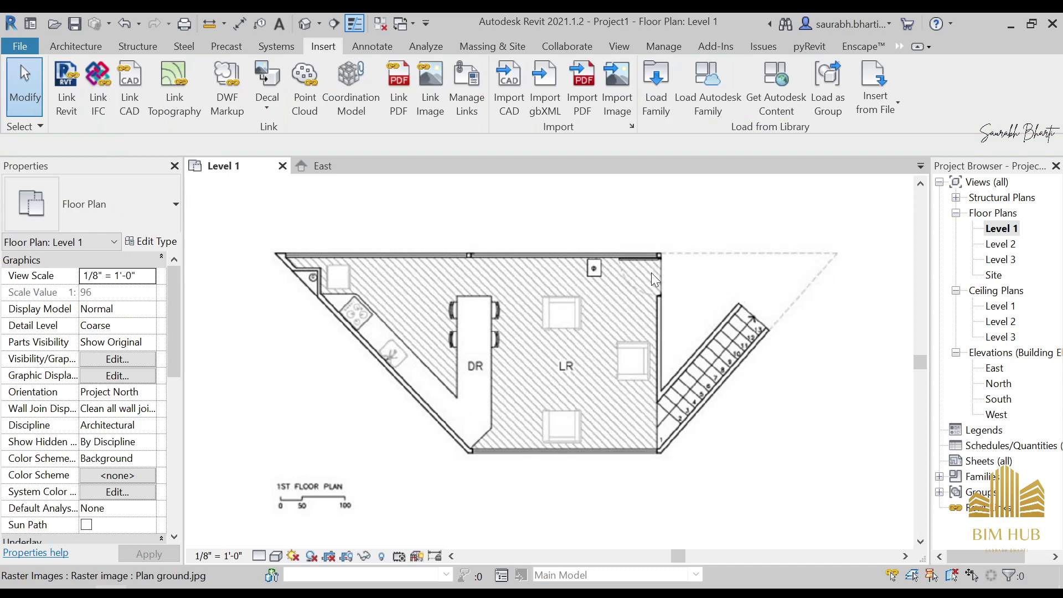
pyautogui.scroll(3, 651, 273)
pyautogui.scroll(-4, 576, 299)
pyautogui.scroll(2, 529, 271)
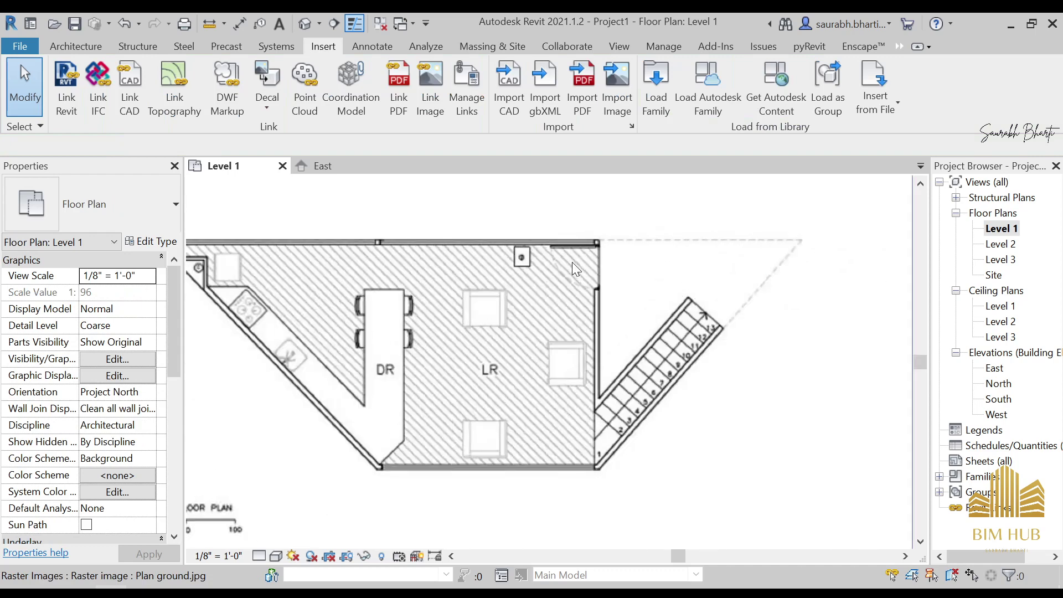
pyautogui.scroll(1, 572, 262)
pyautogui.scroll(2, 607, 244)
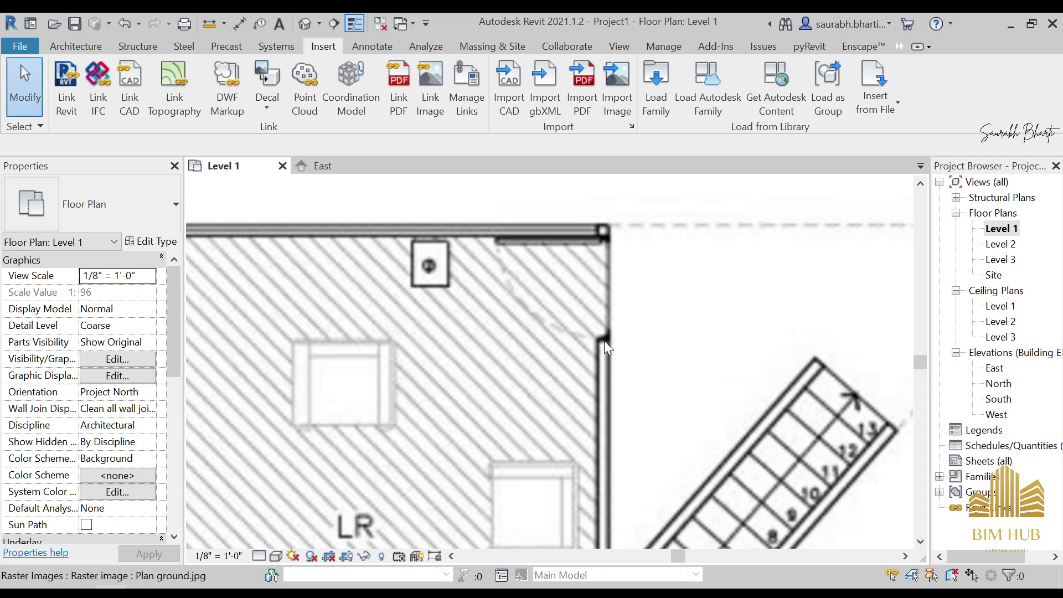
pyautogui.scroll(-3, 620, 292)
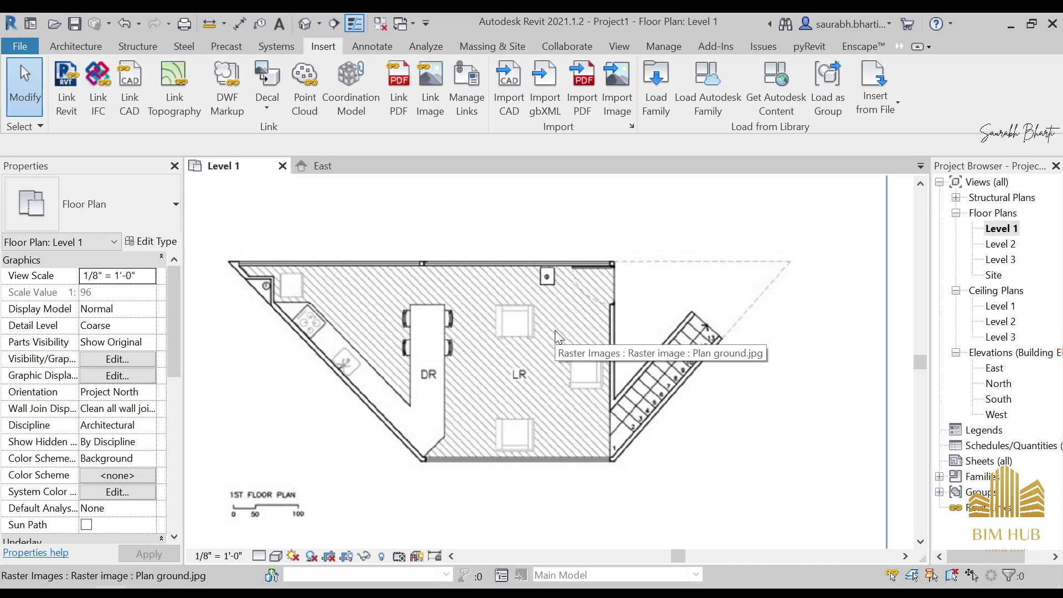
# Draw a vertical model line about 4'-2" long across the living room door opening on the plan image and select it
pyautogui.click(76, 46)
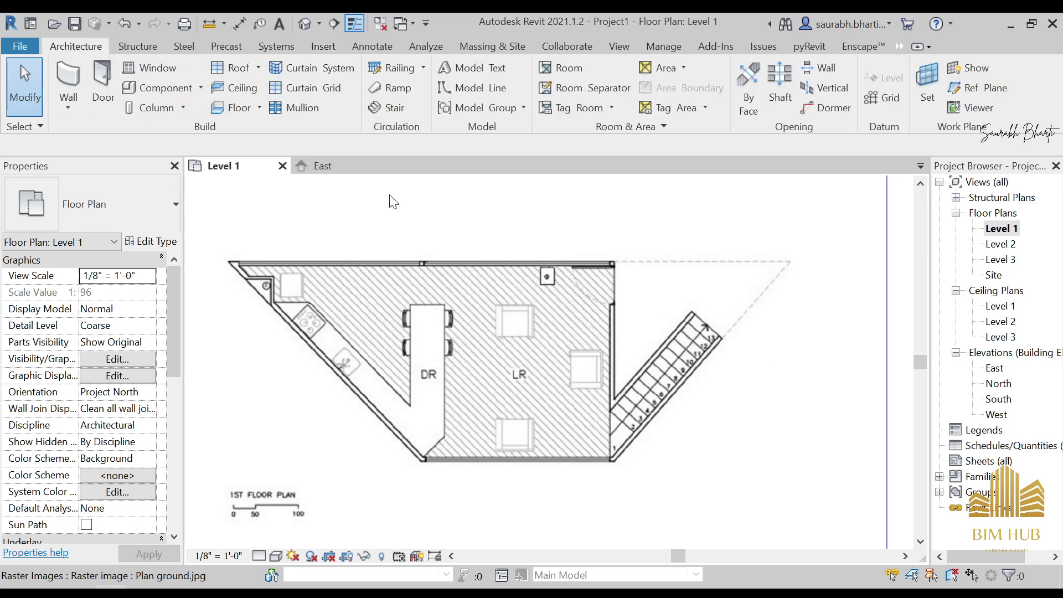
pyautogui.click(443, 90)
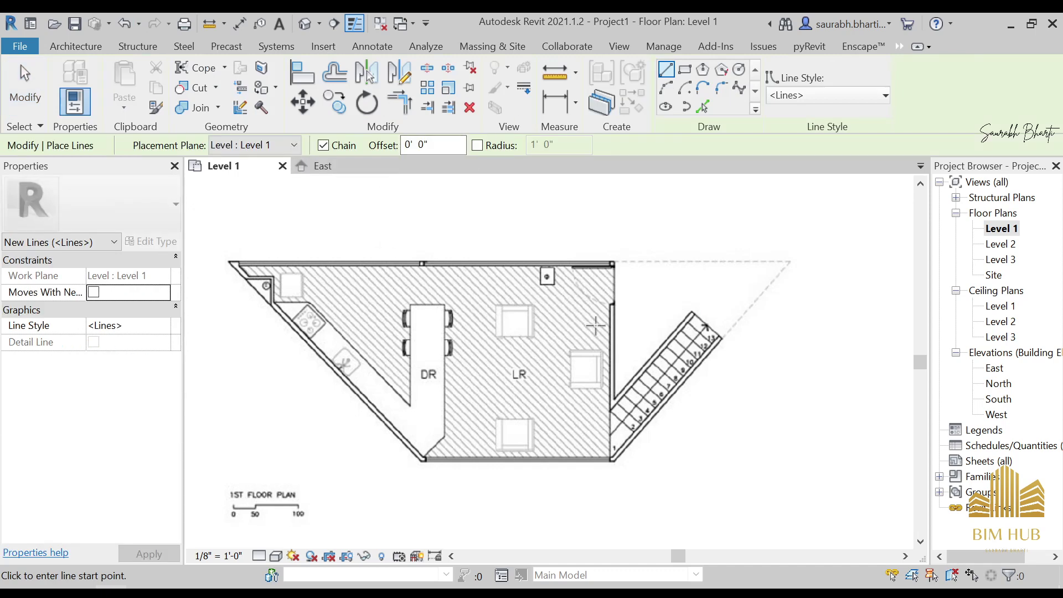
pyautogui.scroll(5, 595, 325)
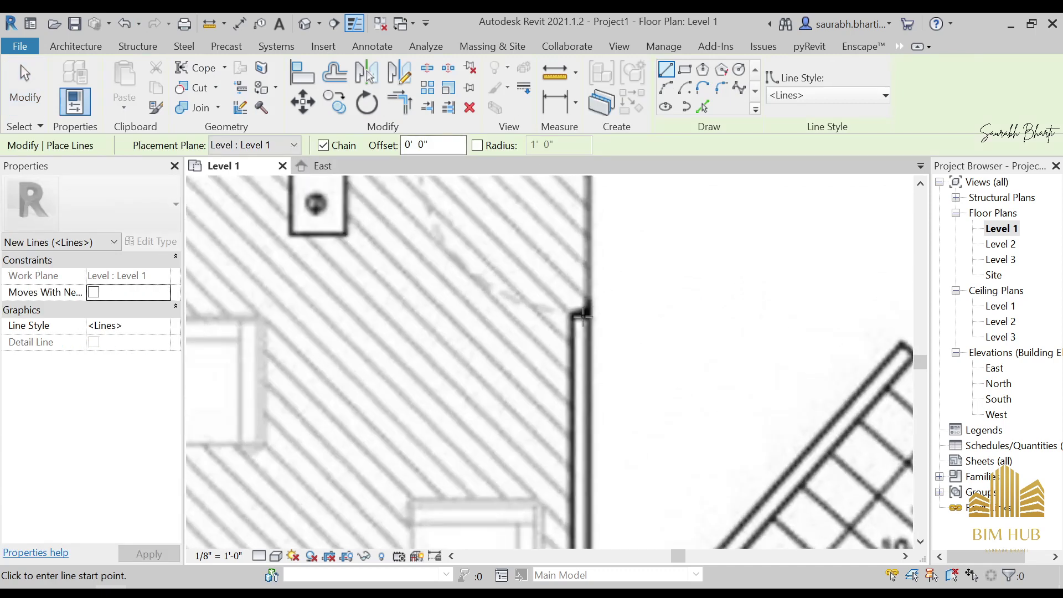
pyautogui.click(589, 317)
pyautogui.scroll(-3, 582, 326)
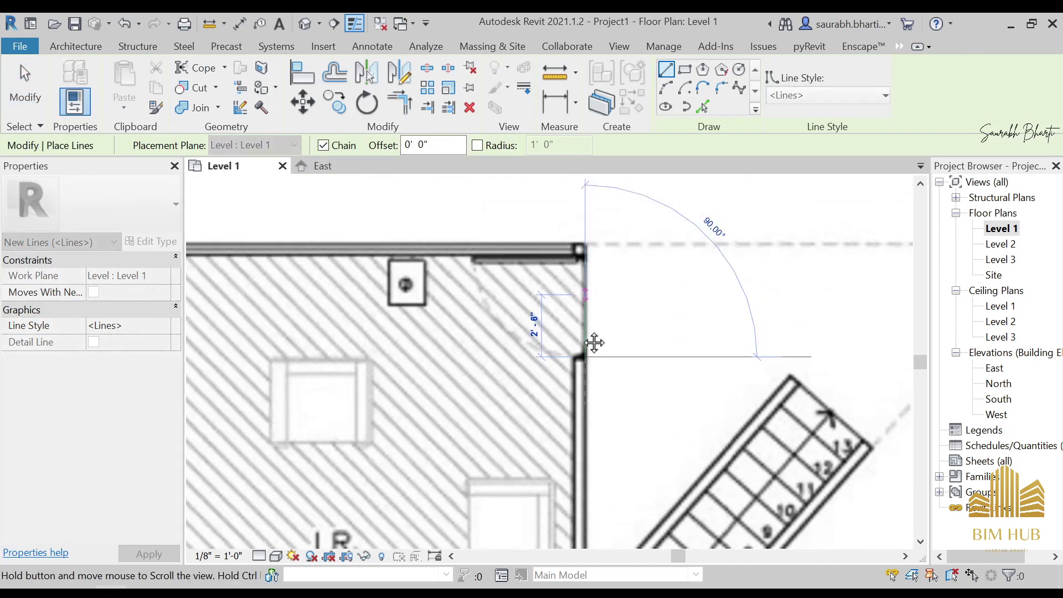
pyautogui.scroll(2, 574, 350)
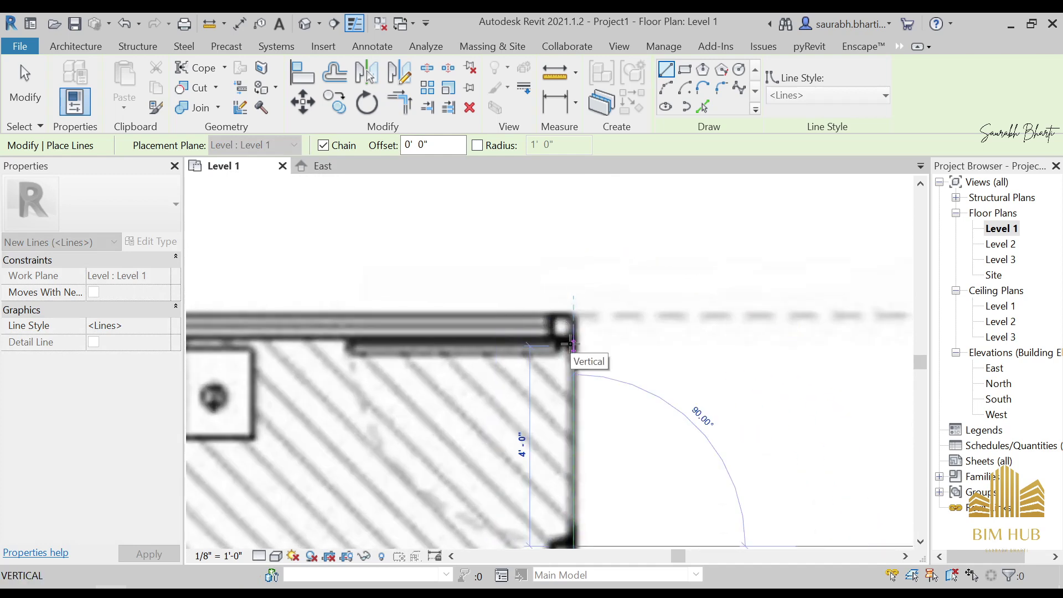
pyautogui.scroll(3, 573, 342)
pyautogui.scroll(-2, 571, 332)
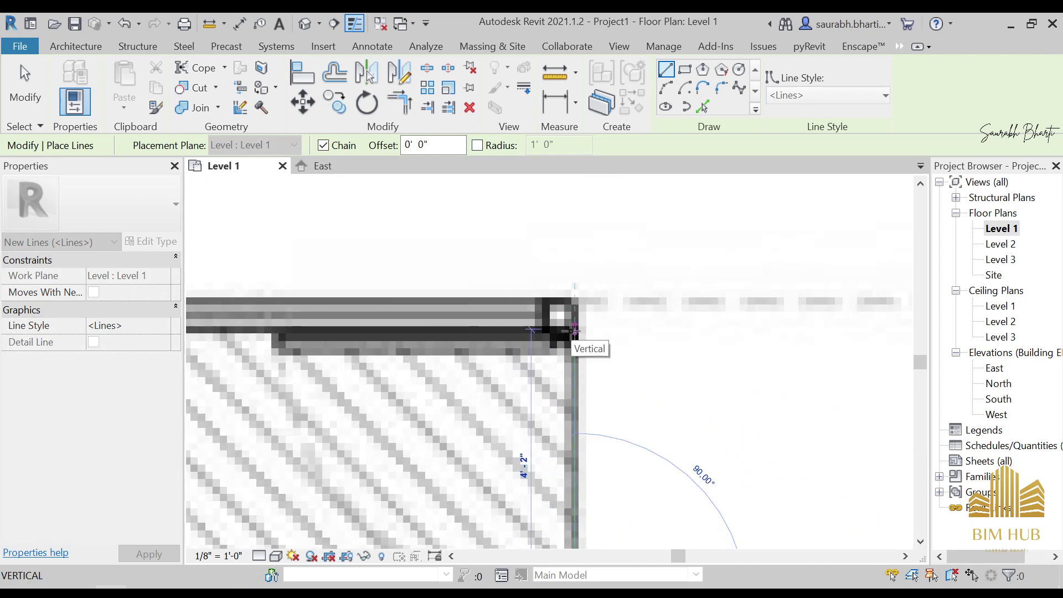
pyautogui.click(573, 331)
pyautogui.scroll(-5, 572, 335)
pyautogui.press('Escape')
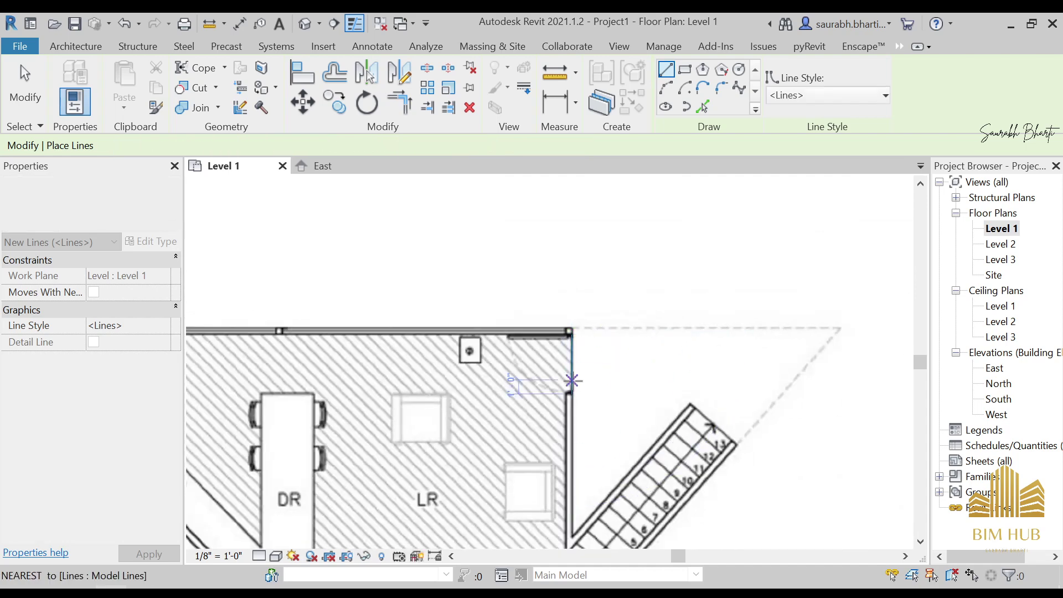
pyautogui.press('Escape')
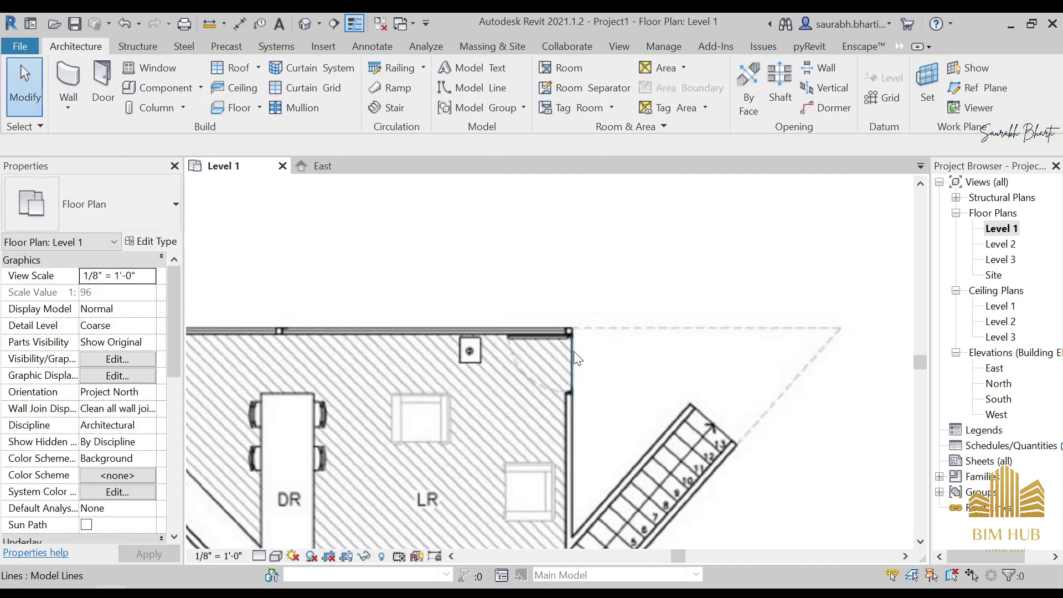
pyautogui.click(573, 353)
pyautogui.scroll(-3, 570, 360)
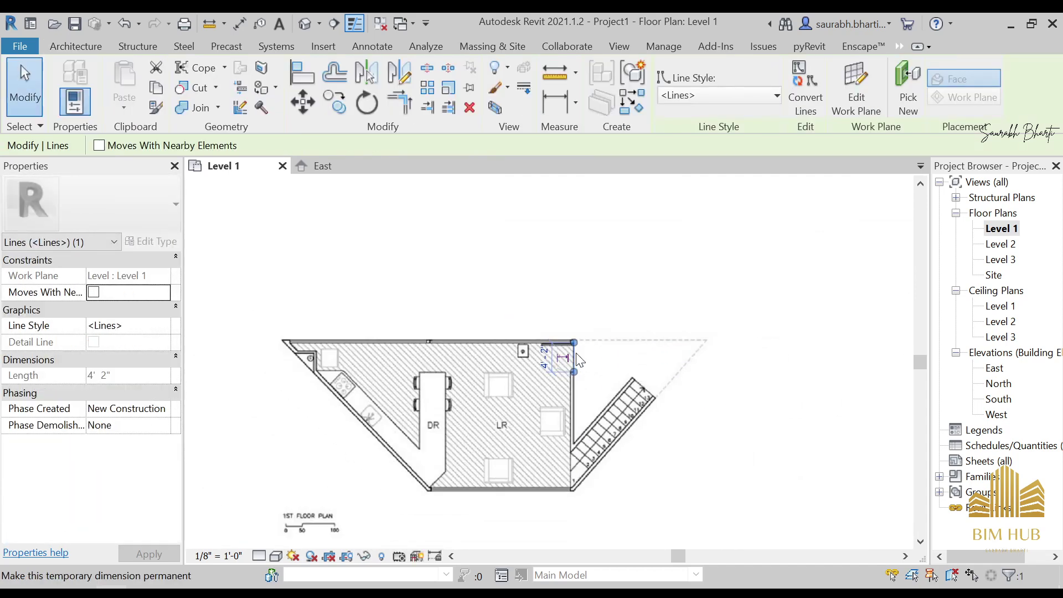
# Examine the model line across the door opening and the overall extent of the ground plan image
pyautogui.press('Escape')
pyautogui.scroll(-4, 563, 391)
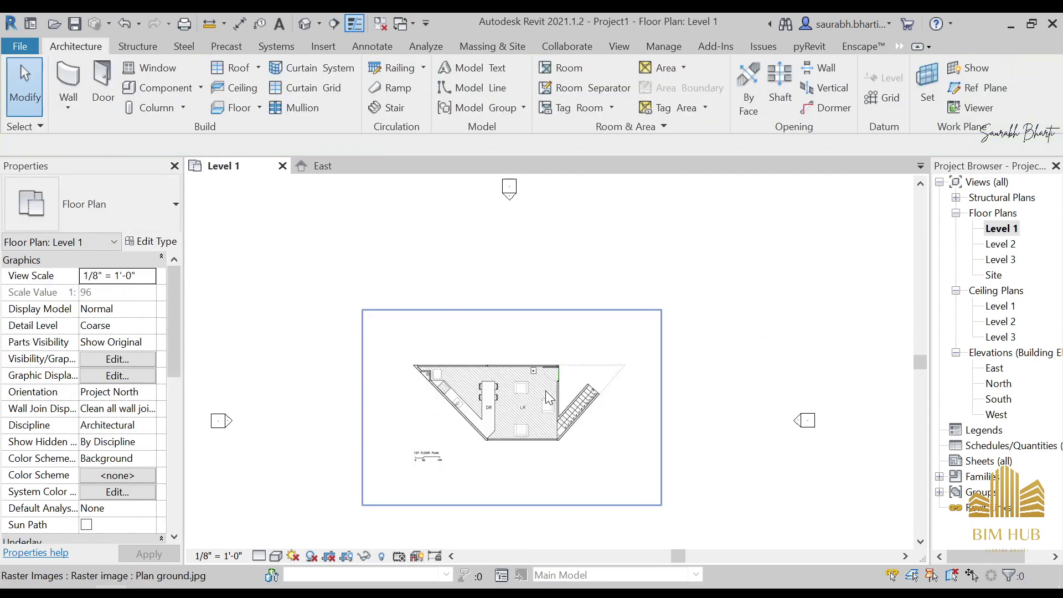
pyautogui.scroll(5, 548, 388)
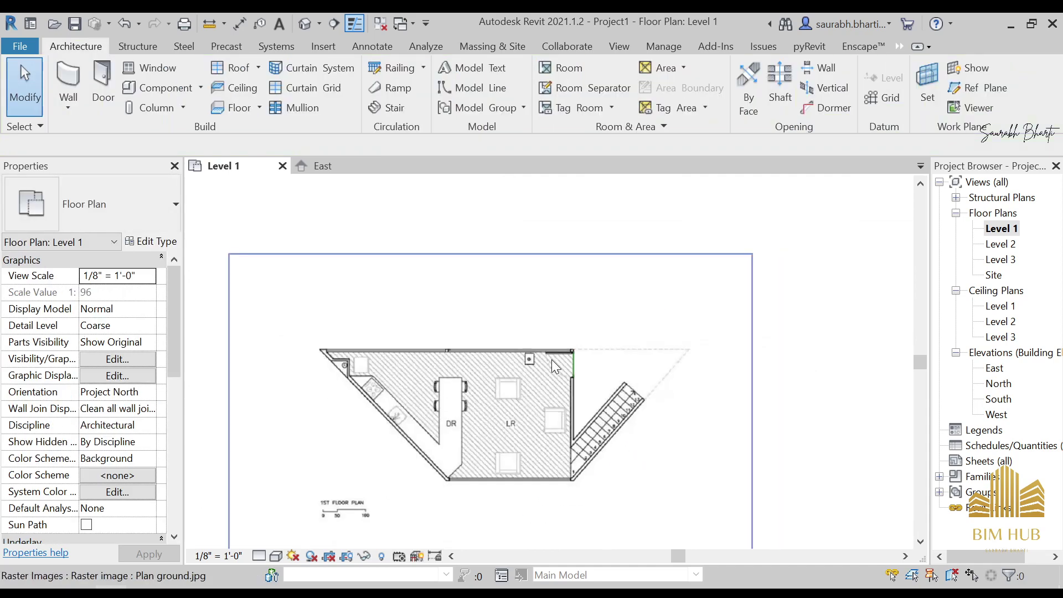
pyautogui.click(593, 382)
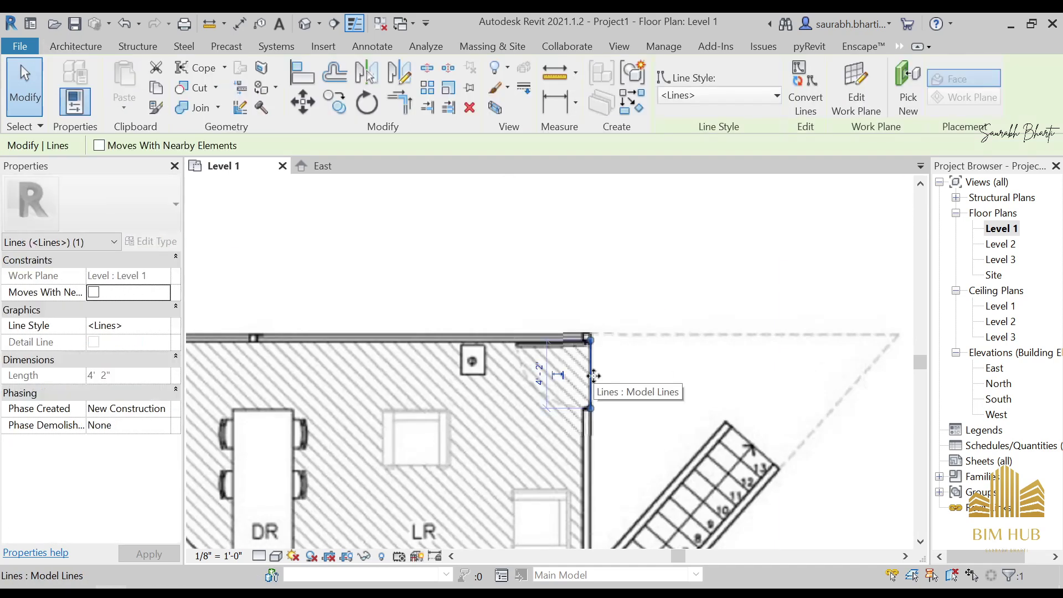
pyautogui.press('Escape')
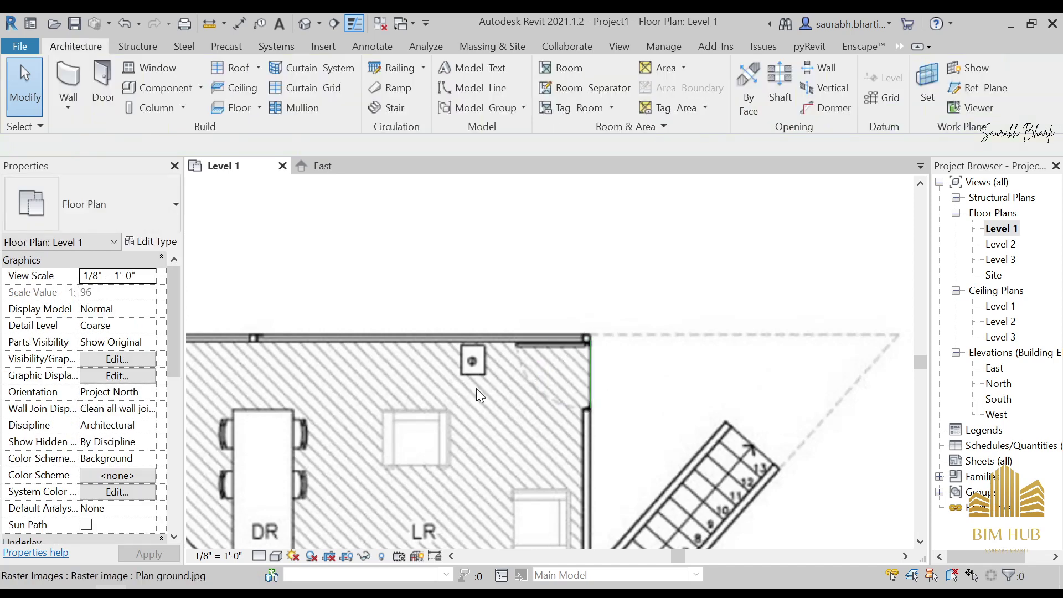
pyautogui.scroll(-3, 476, 387)
pyautogui.scroll(1, 469, 402)
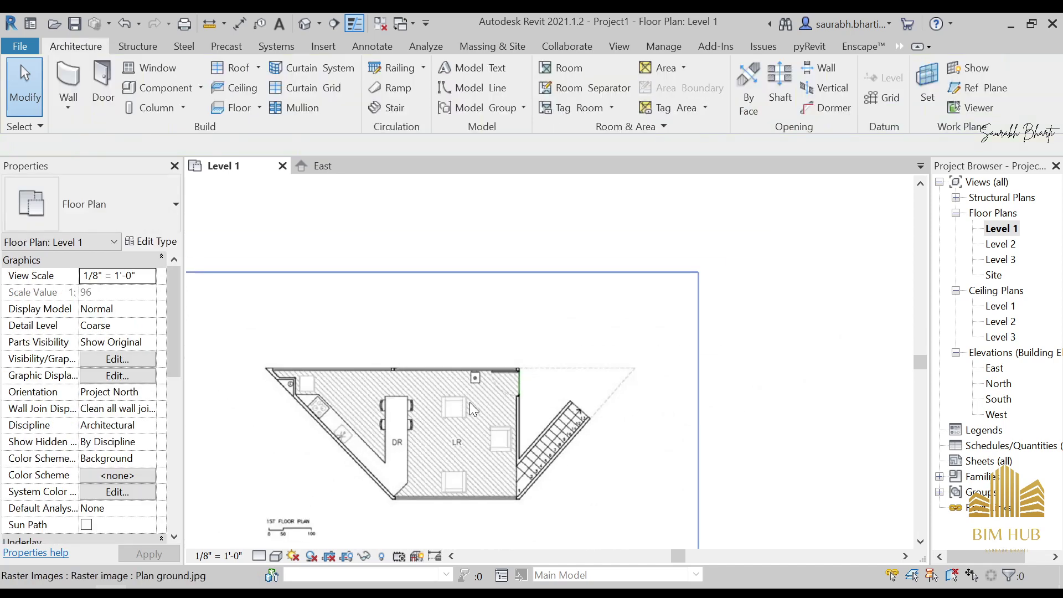
pyautogui.scroll(-3, 470, 402)
pyautogui.scroll(3, 468, 390)
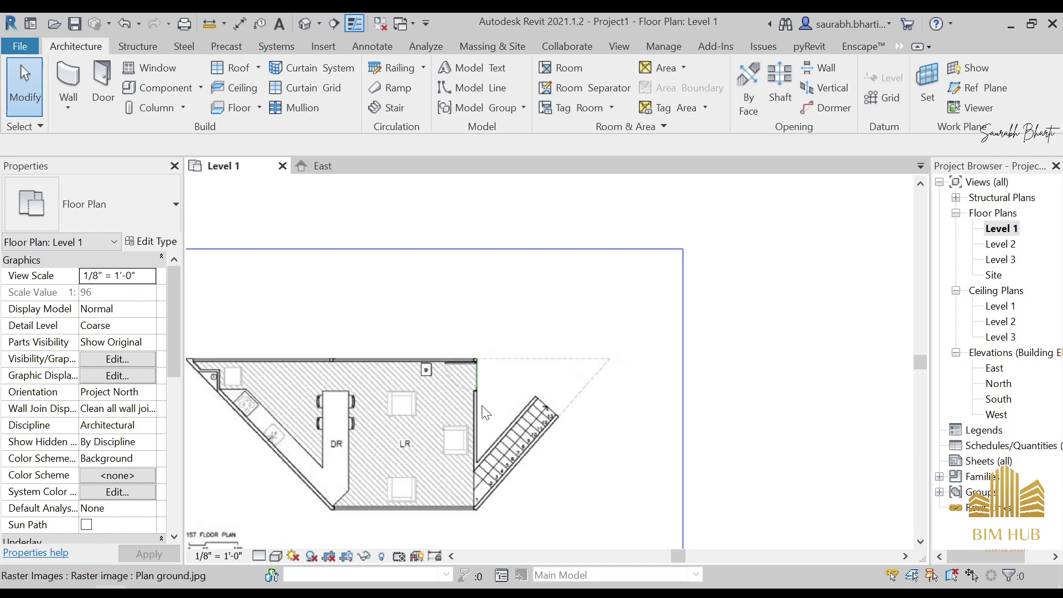
pyautogui.scroll(-1, 426, 418)
pyautogui.moveTo(426, 418); pyautogui.dragTo(470, 407, button='middle')
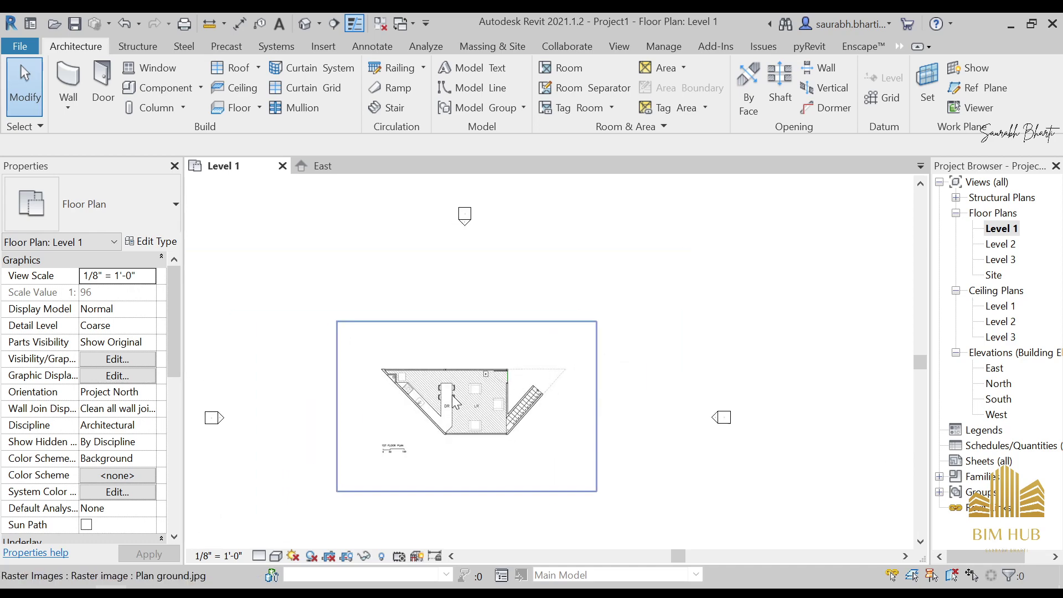
pyautogui.click(457, 402)
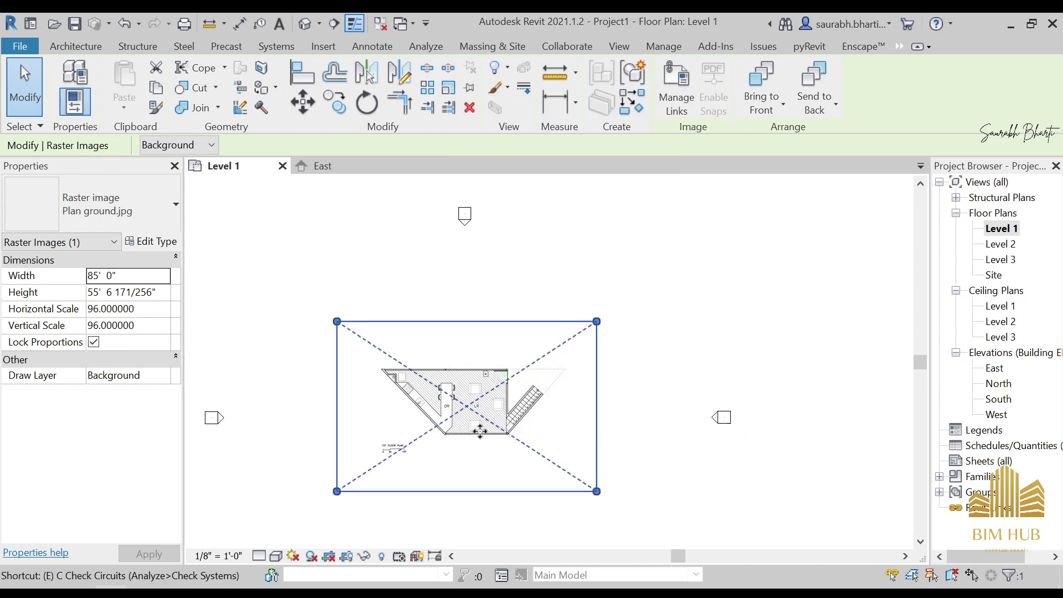
pyautogui.press('Escape')
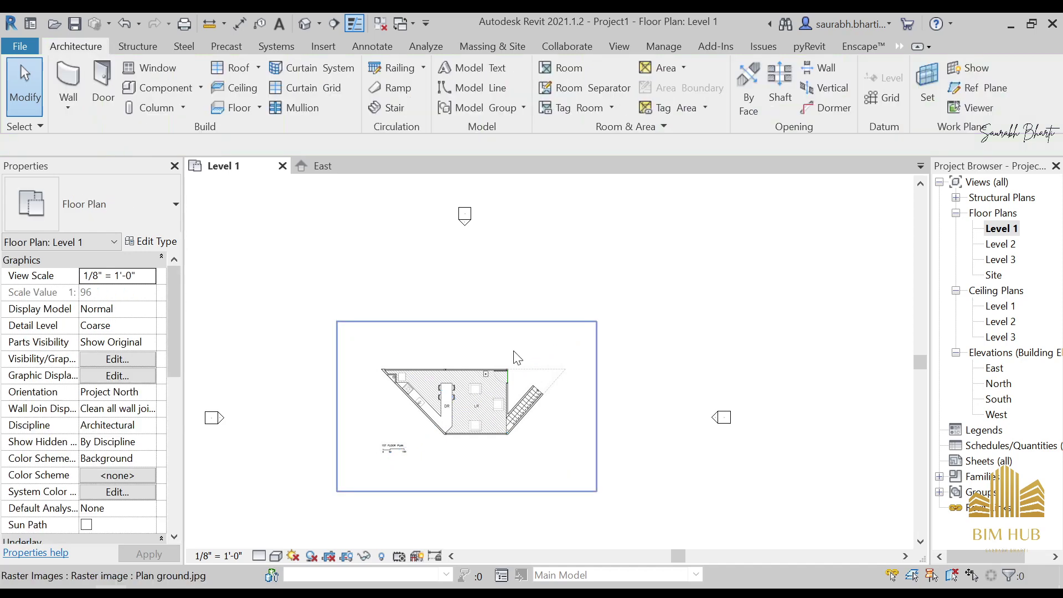
# Resize the ground plan image using the two ends of the door opening line as reference, with a new length of 3'6"
pyautogui.click(496, 354)
pyautogui.press('r')
pyautogui.press('e')
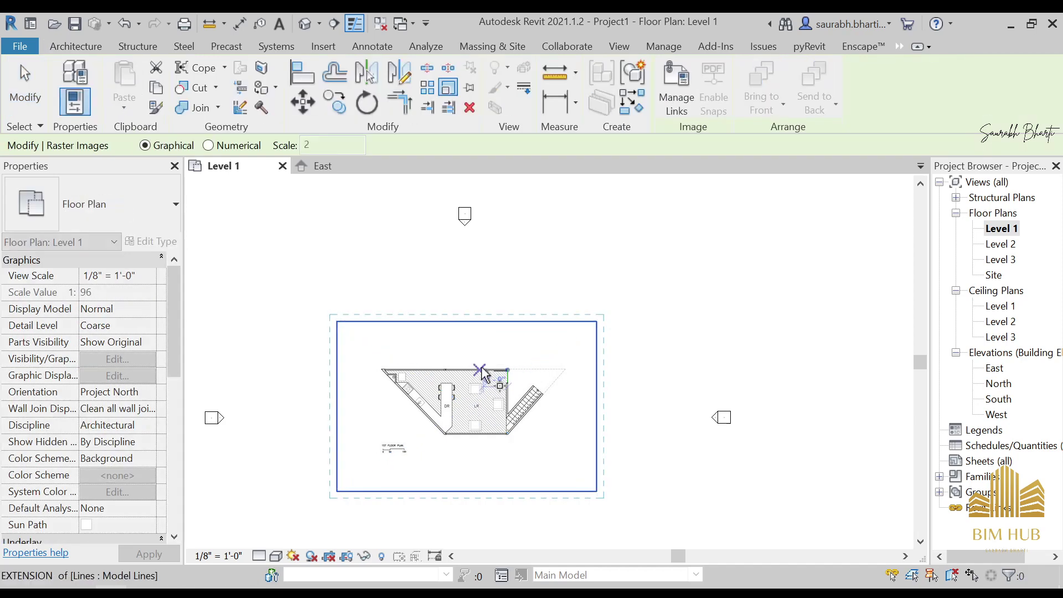
pyautogui.scroll(1, 534, 376)
pyautogui.scroll(4, 551, 407)
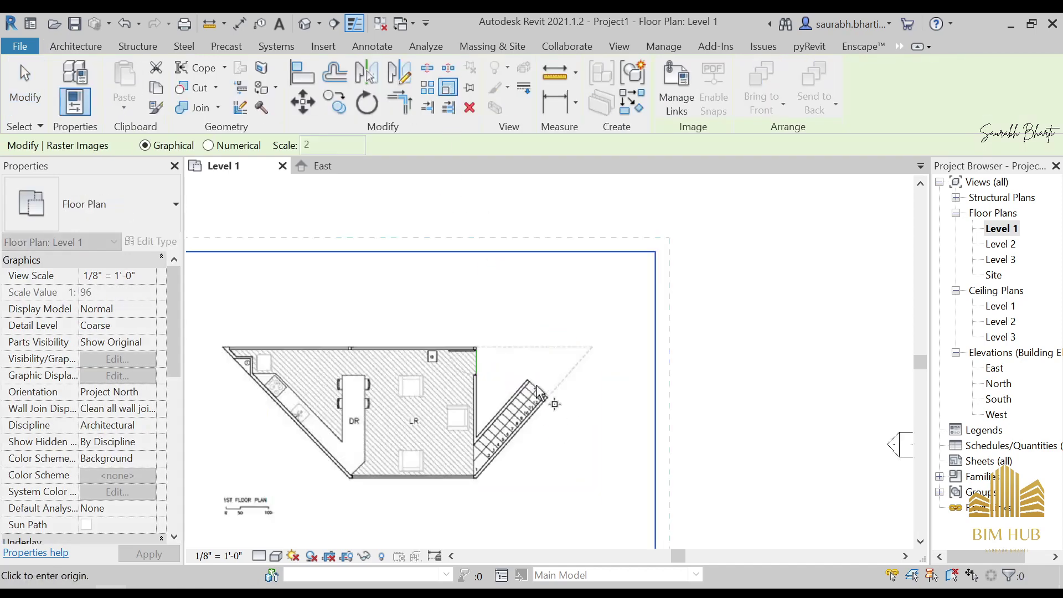
pyautogui.scroll(5, 357, 318)
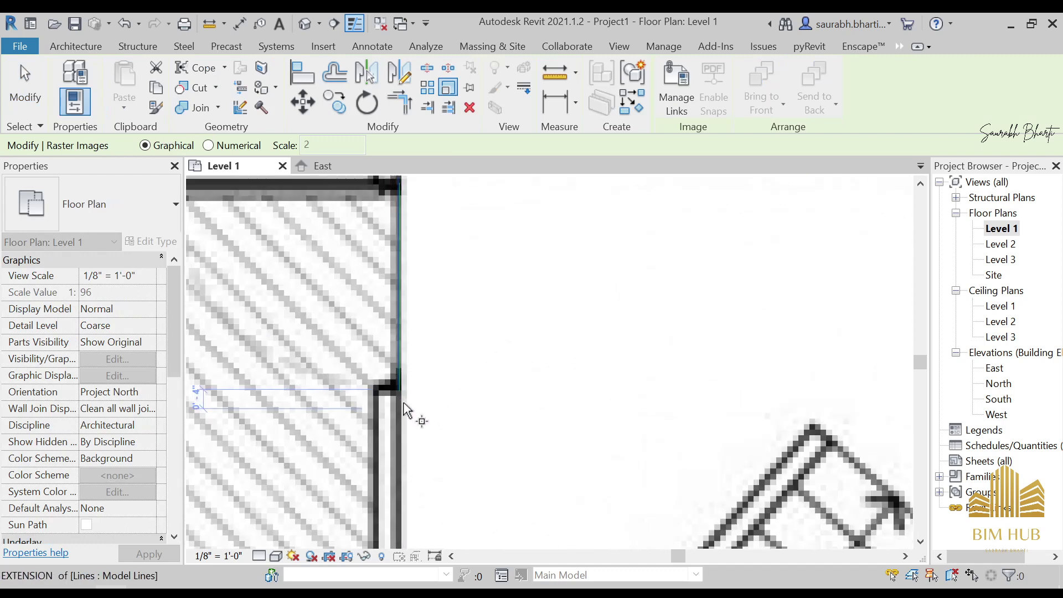
pyautogui.click(398, 391)
pyautogui.scroll(-2, 391, 408)
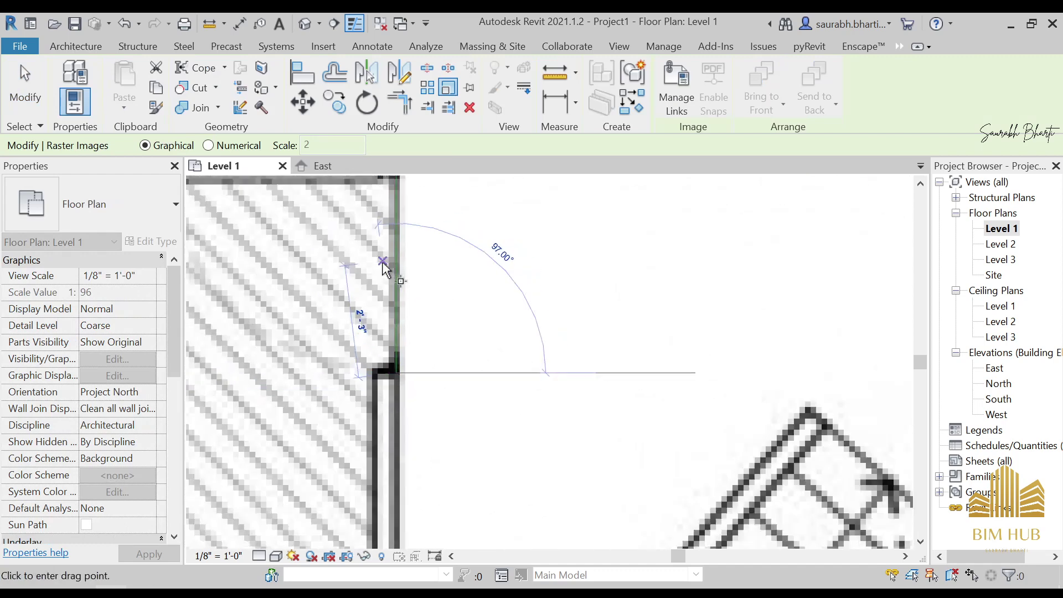
pyautogui.moveTo(387, 360); pyautogui.dragTo(387, 301, button='middle')
pyautogui.scroll(3, 392, 302)
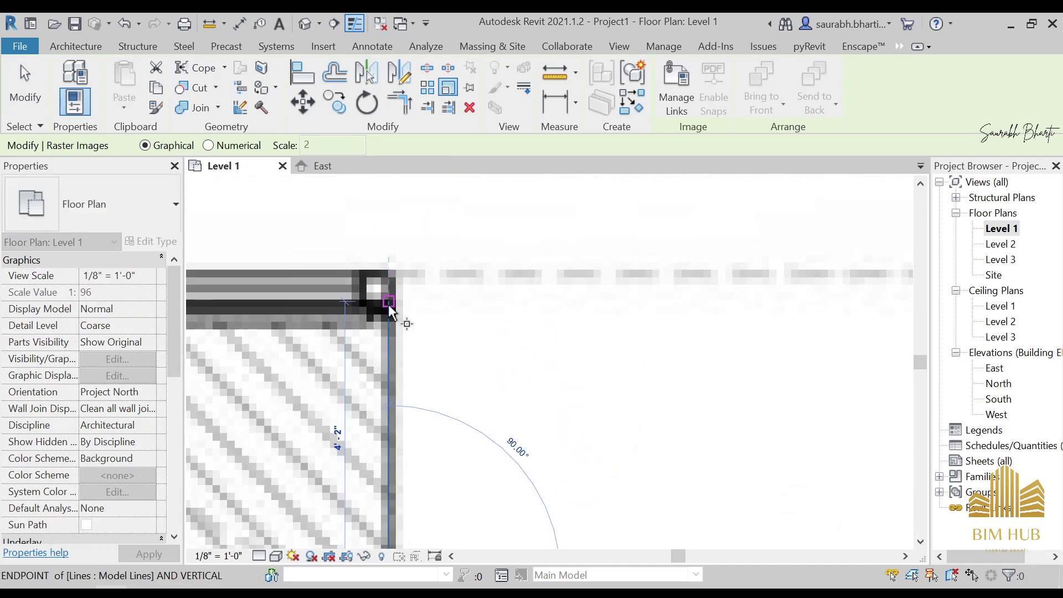
pyautogui.click(388, 303)
pyautogui.moveTo(373, 389); pyautogui.dragTo(383, 345, button='middle')
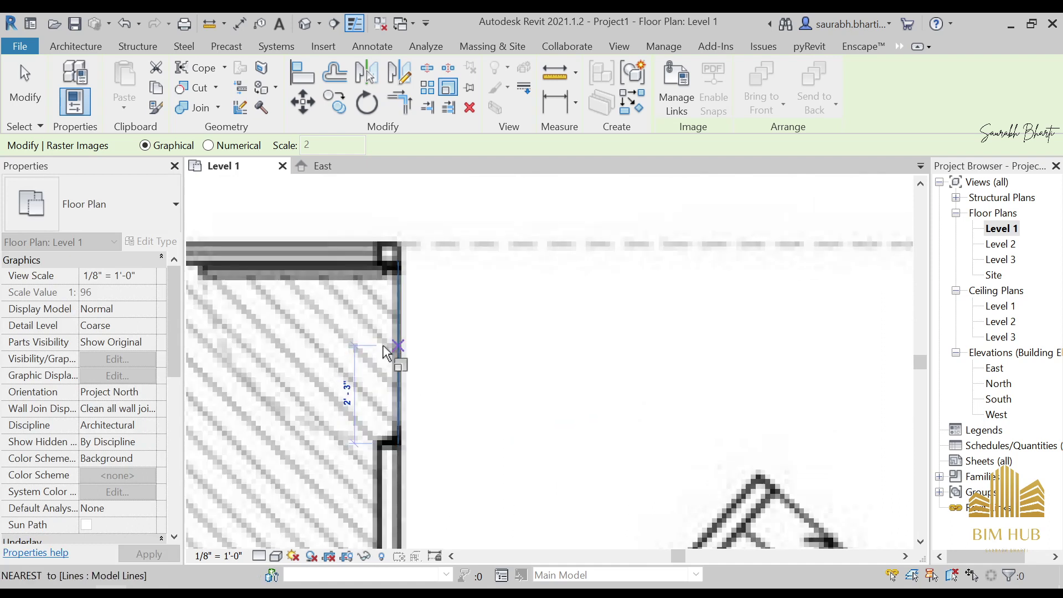
pyautogui.write('3\'6"')
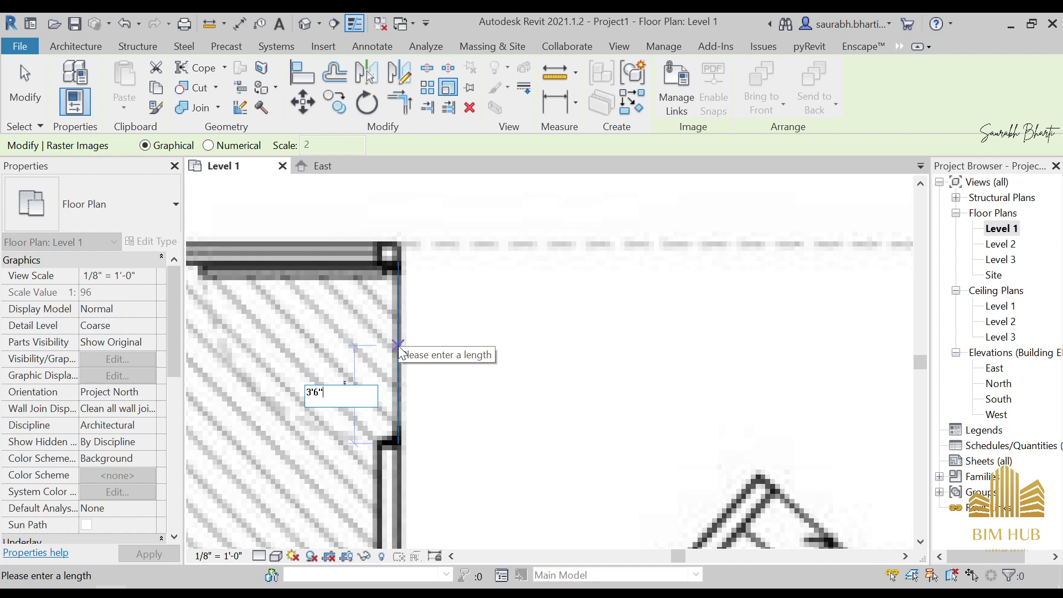
pyautogui.press('Return')
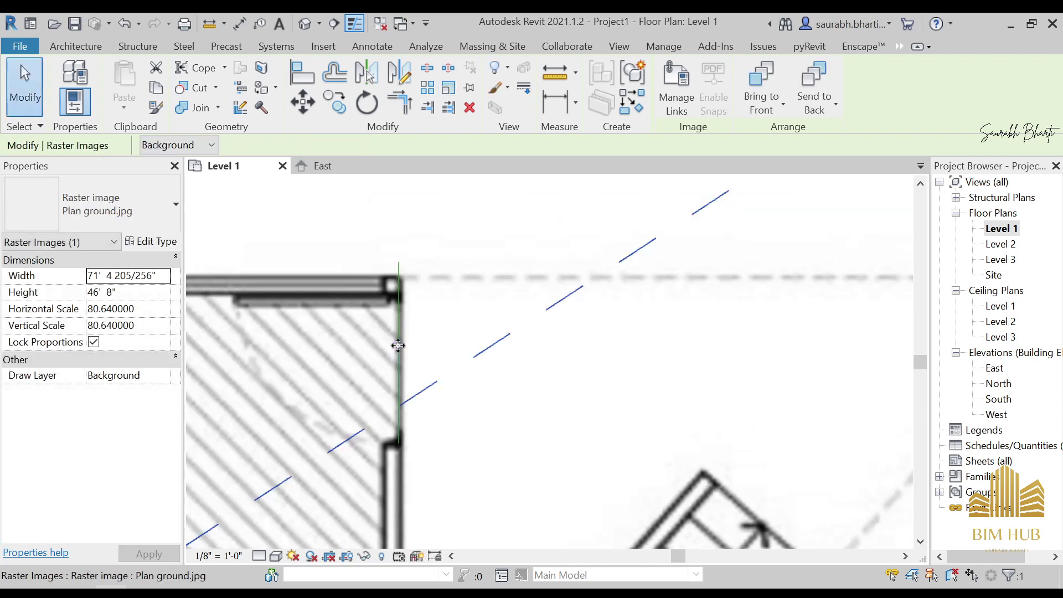
pyautogui.scroll(-8, 398, 346)
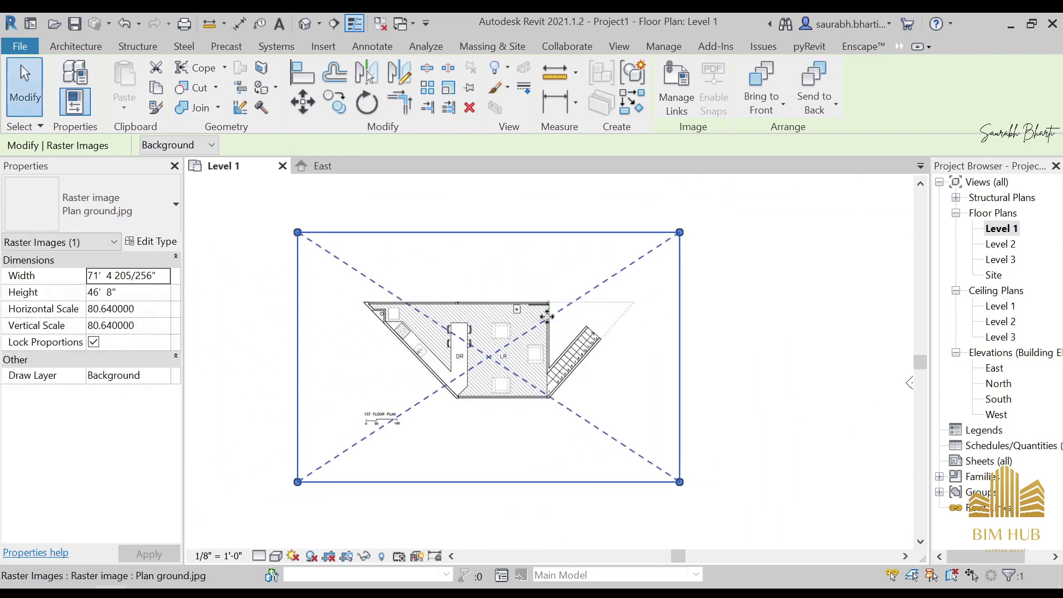
pyautogui.scroll(-5, 547, 316)
pyautogui.click(639, 319)
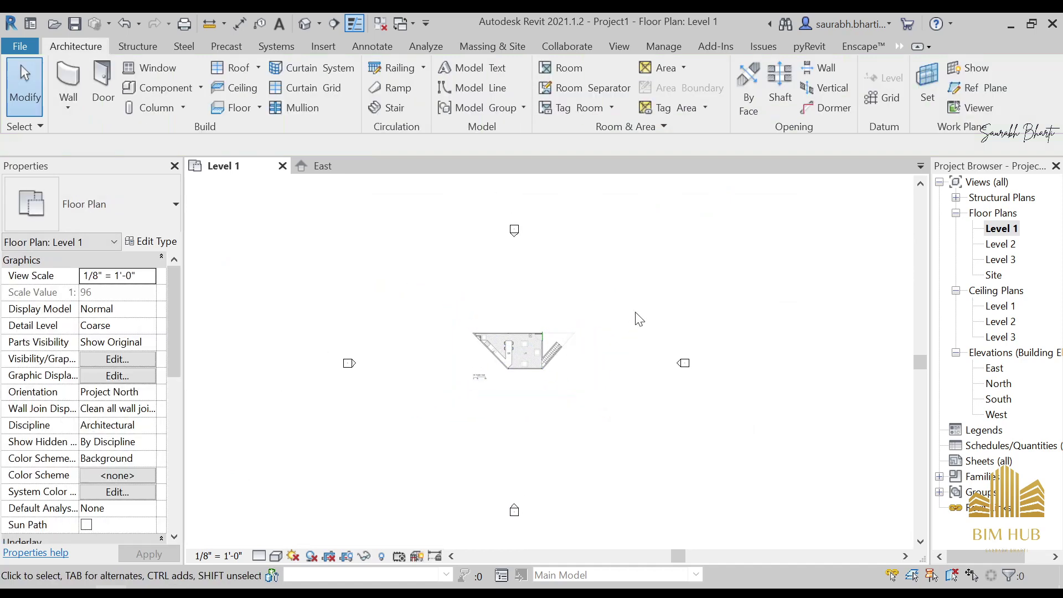
# Pin the resized ground plan image in place on Level 1
pyautogui.scroll(3, 517, 347)
pyautogui.click(520, 347)
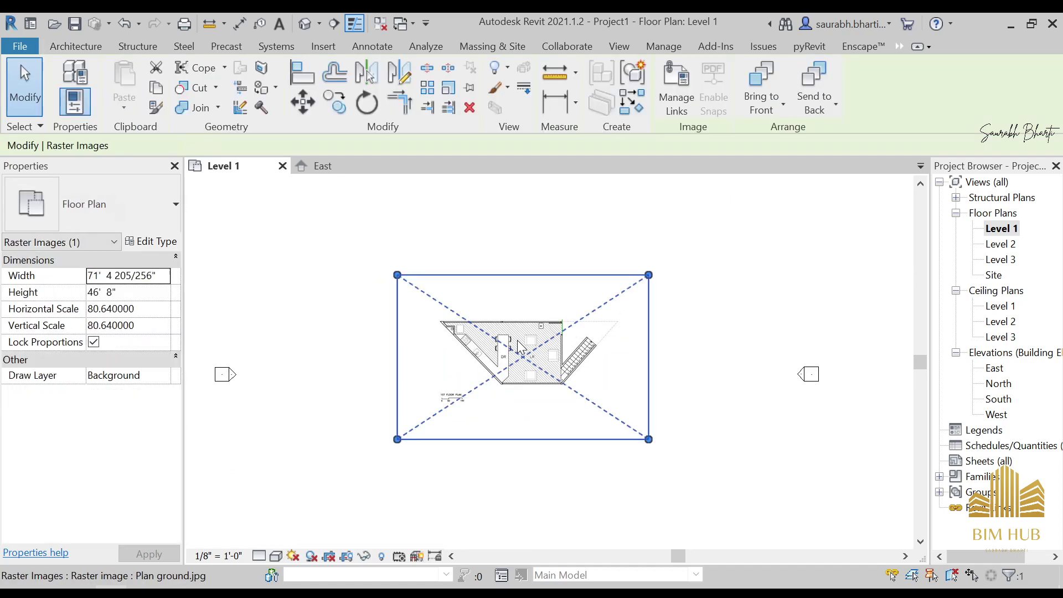
pyautogui.click(471, 92)
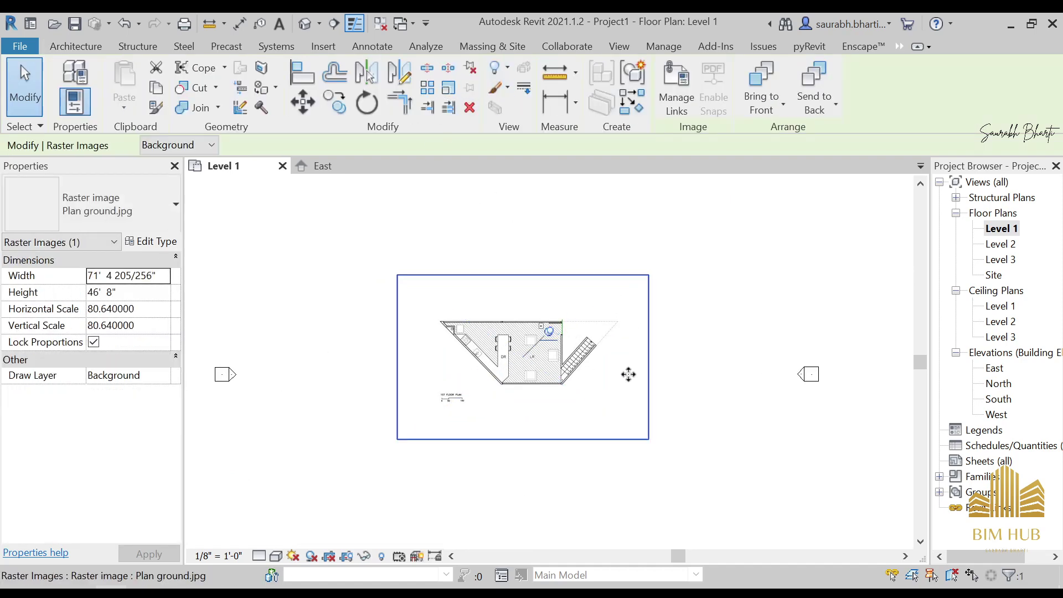
pyautogui.scroll(2, 579, 351)
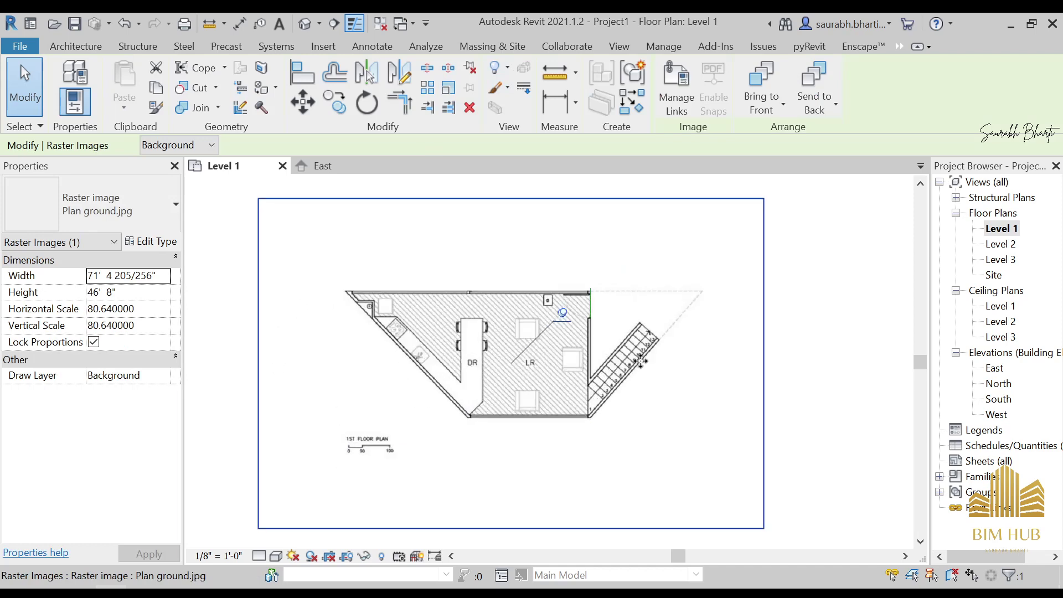
pyautogui.scroll(-2, 466, 342)
pyautogui.click(726, 298)
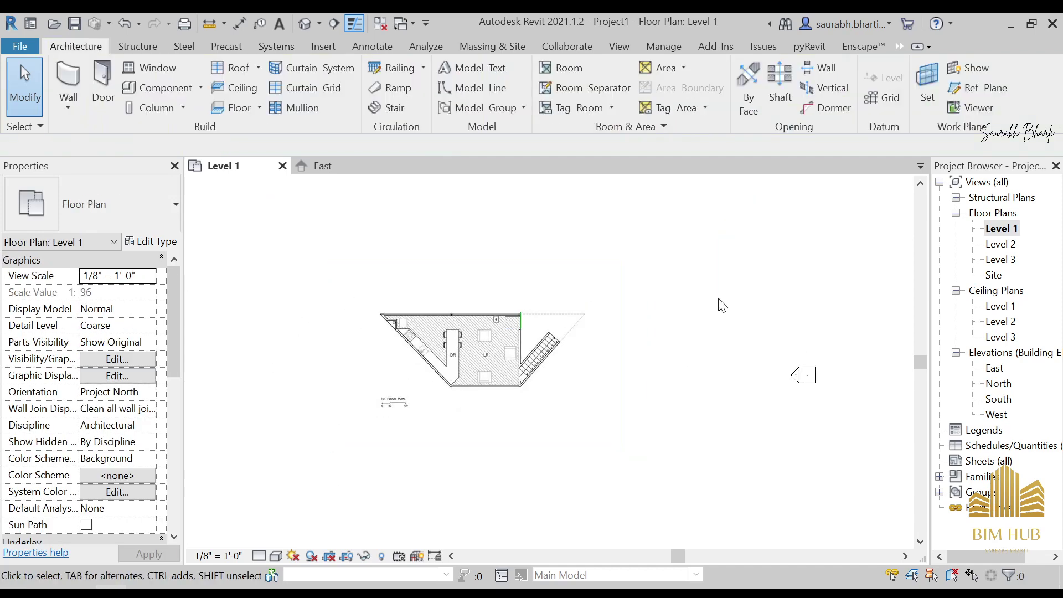
# Draw a horizontal grid line along the long upper wall, from its left corner to well beyond the staircase
pyautogui.press('g')
pyautogui.press('r')
pyautogui.press('Escape')
pyautogui.click(883, 99)
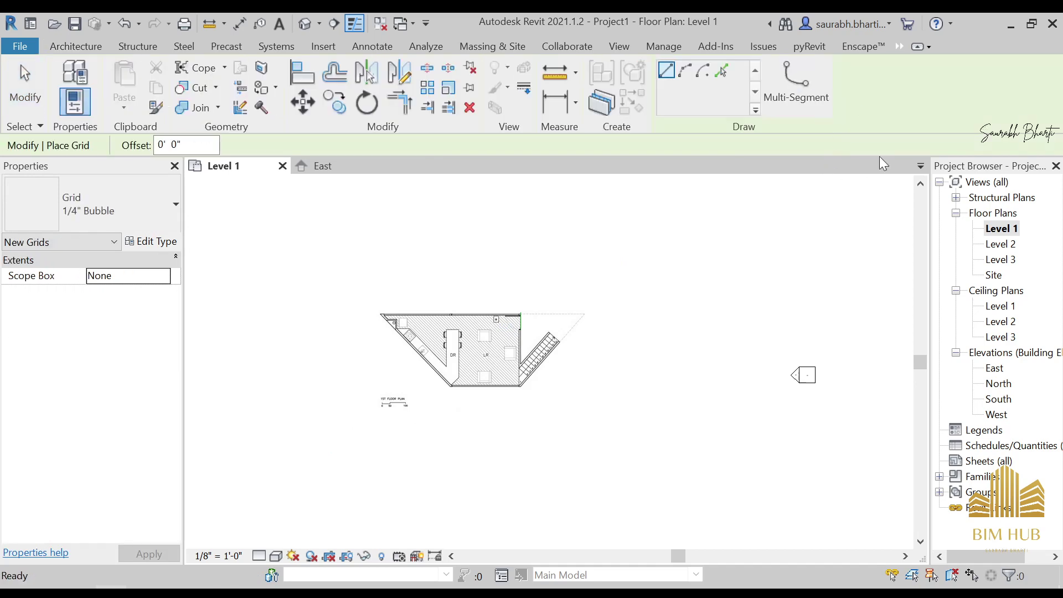
pyautogui.scroll(5, 393, 311)
pyautogui.scroll(5, 396, 308)
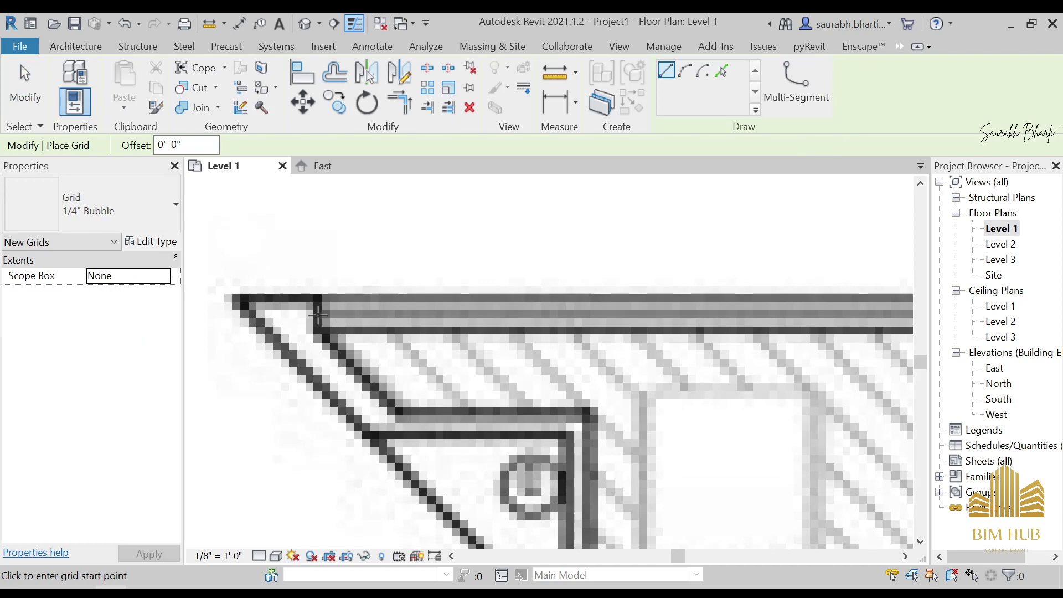
pyautogui.click(318, 315)
pyautogui.scroll(-10, 317, 314)
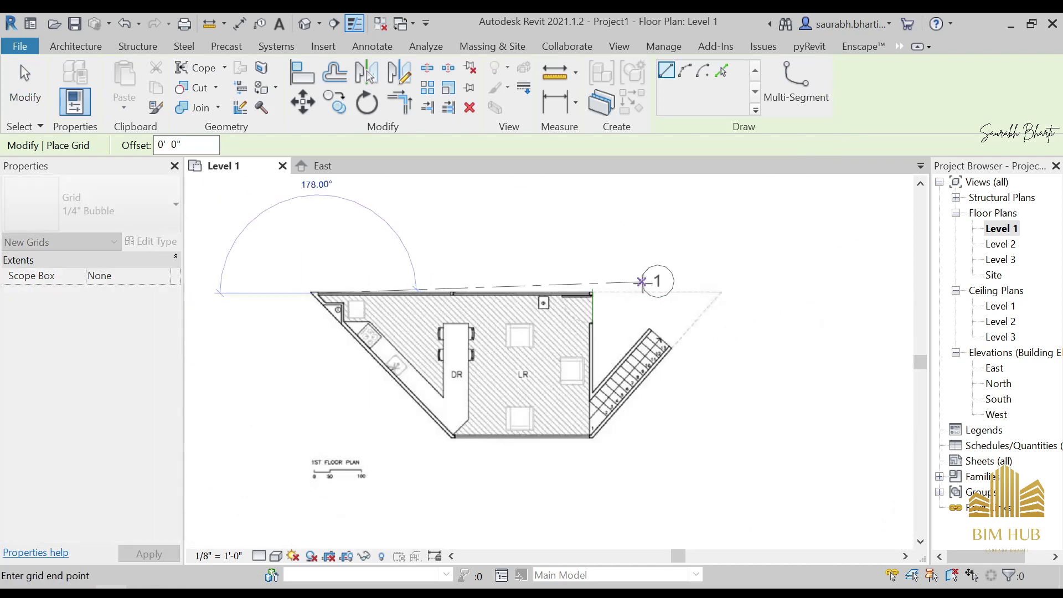
pyautogui.scroll(-3, 719, 286)
pyautogui.scroll(-3, 782, 299)
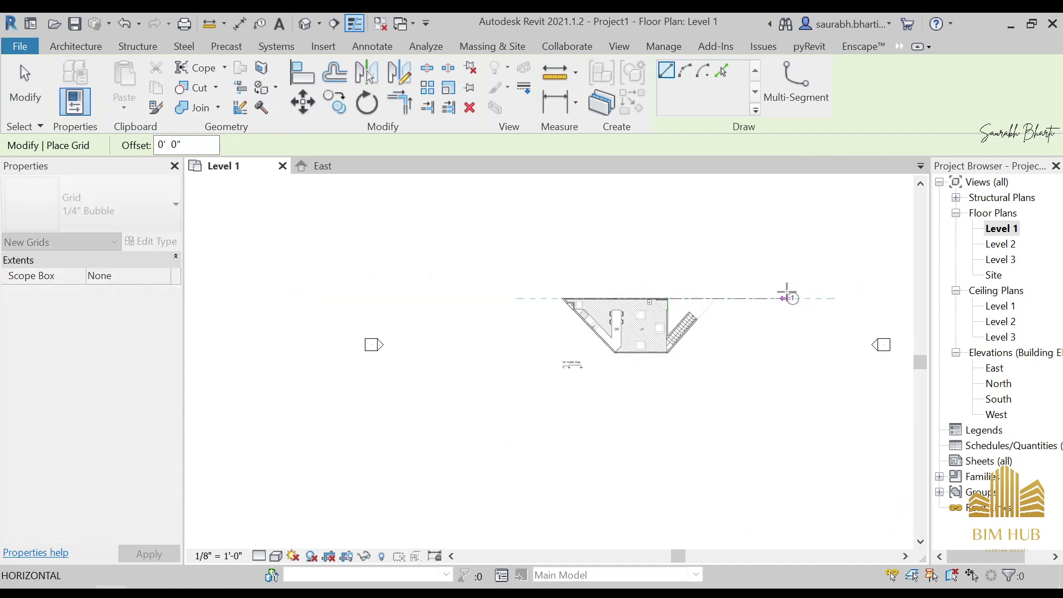
pyautogui.click(786, 298)
pyautogui.press('Escape')
pyautogui.press('Escape')
# Draw a second horizontal grid line from the middle of the niche's short horizontal wall, ending in line with the first grid's bubble
pyautogui.scroll(3, 614, 314)
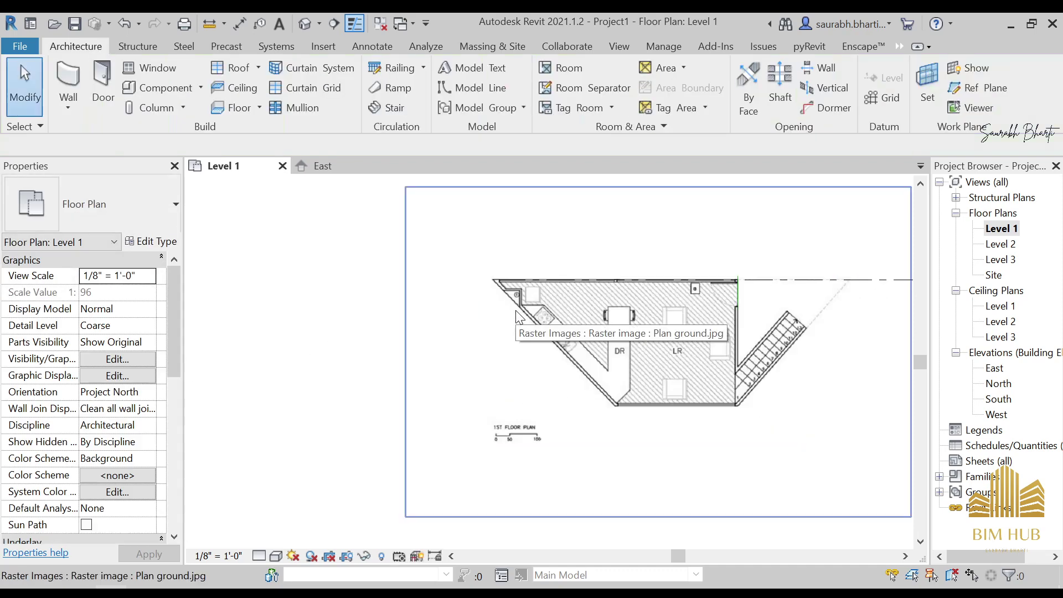
pyautogui.press('g')
pyautogui.press('r')
pyautogui.scroll(5, 509, 307)
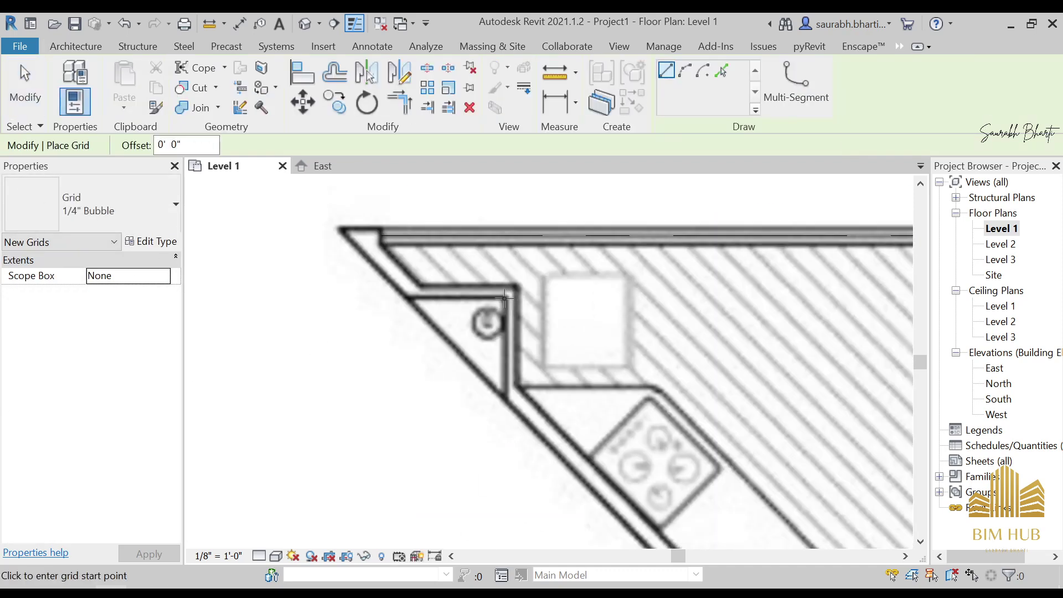
pyautogui.scroll(3, 422, 291)
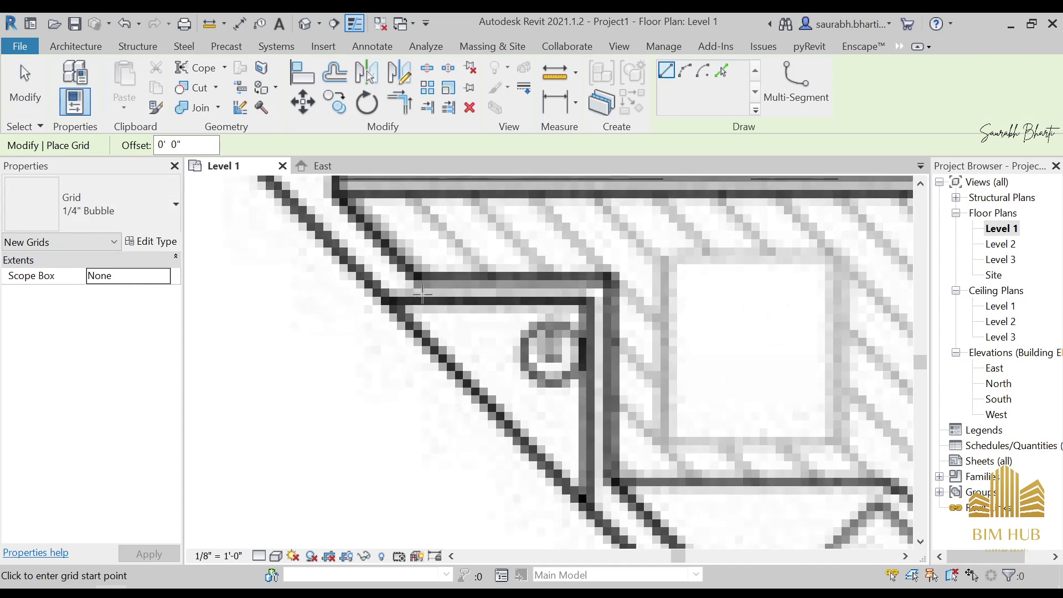
pyautogui.click(415, 290)
pyautogui.scroll(-5, 548, 349)
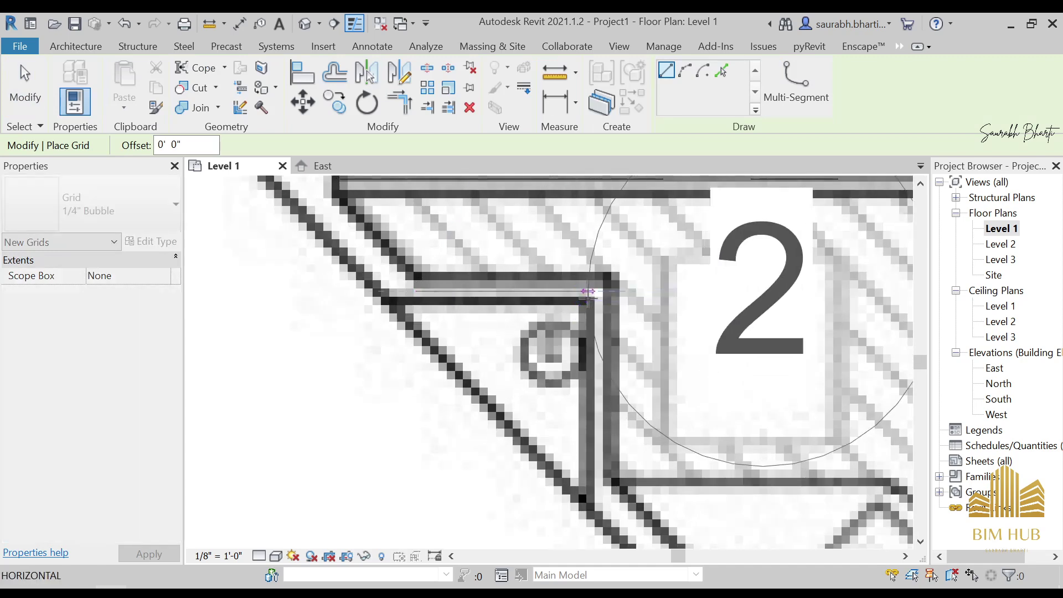
pyautogui.scroll(-1, 410, 282)
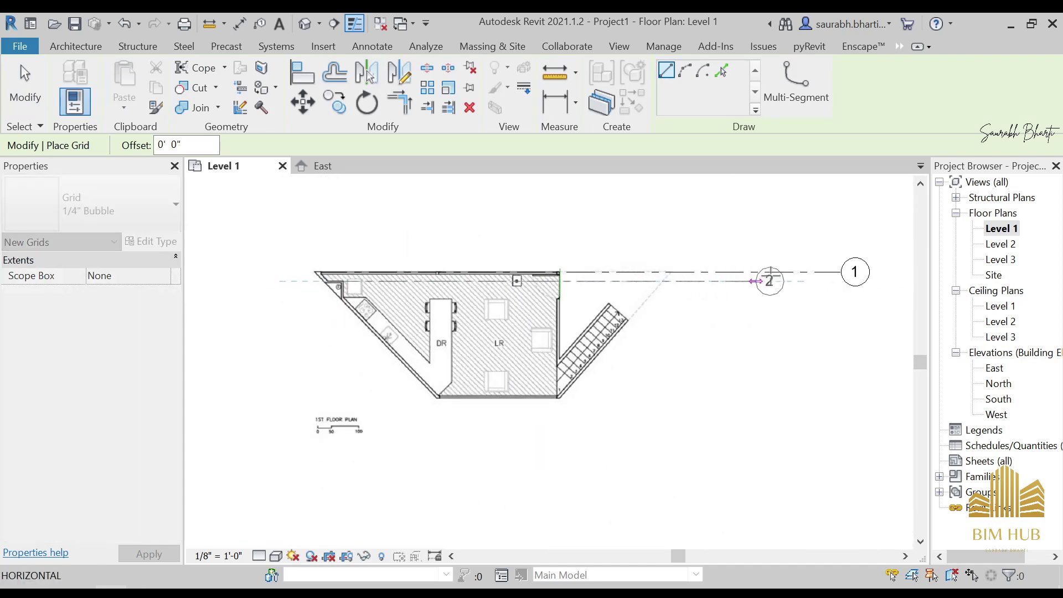
pyautogui.click(840, 282)
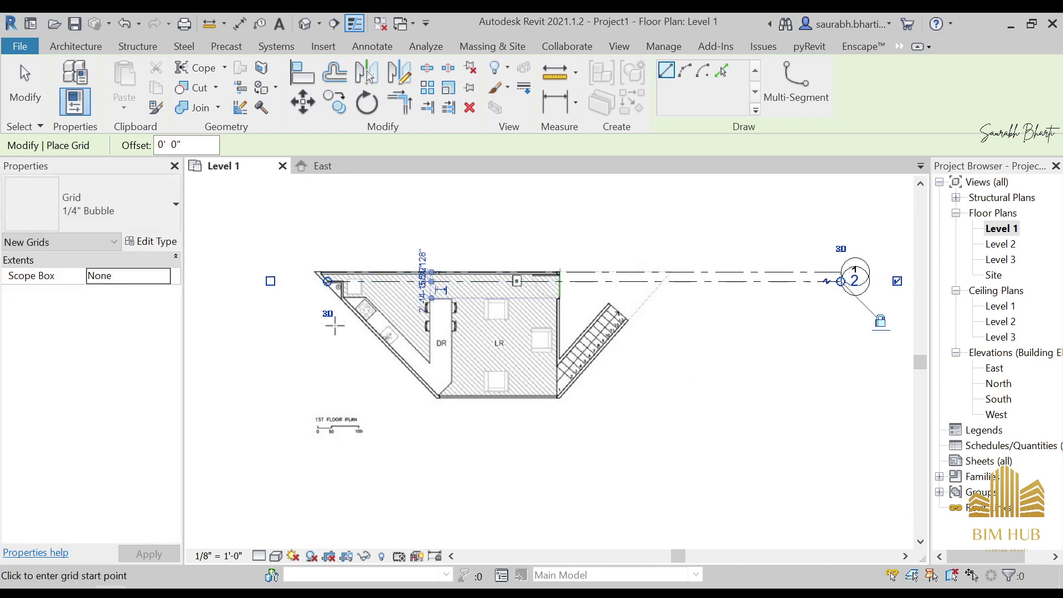
# Draw a third horizontal grid line from where the niche's vertical wall meets the diagonal wall, ending in line with the other bubbles
pyautogui.scroll(10, 310, 288)
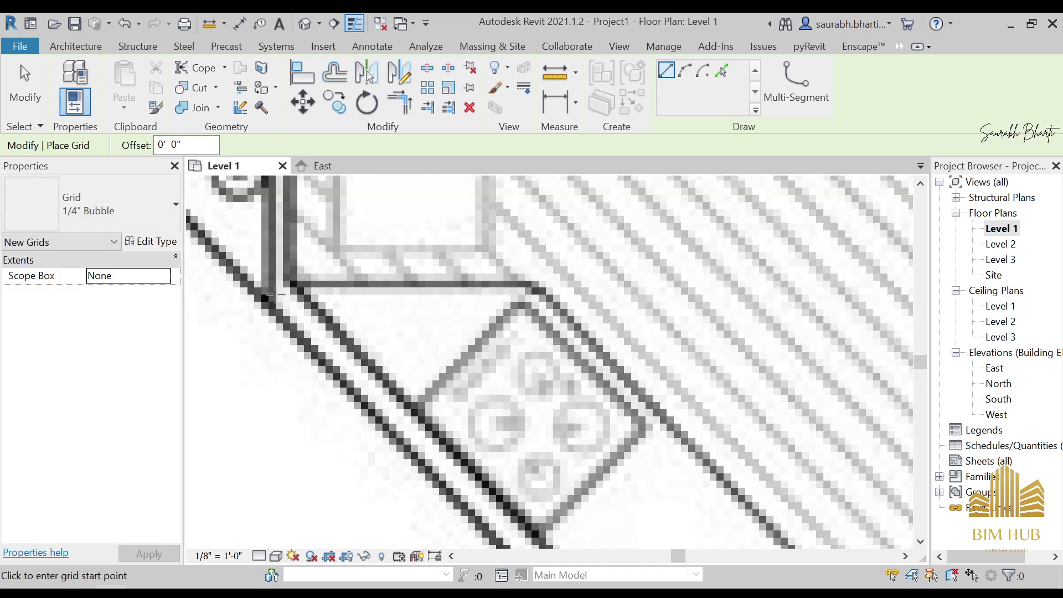
pyautogui.scroll(-10, 263, 293)
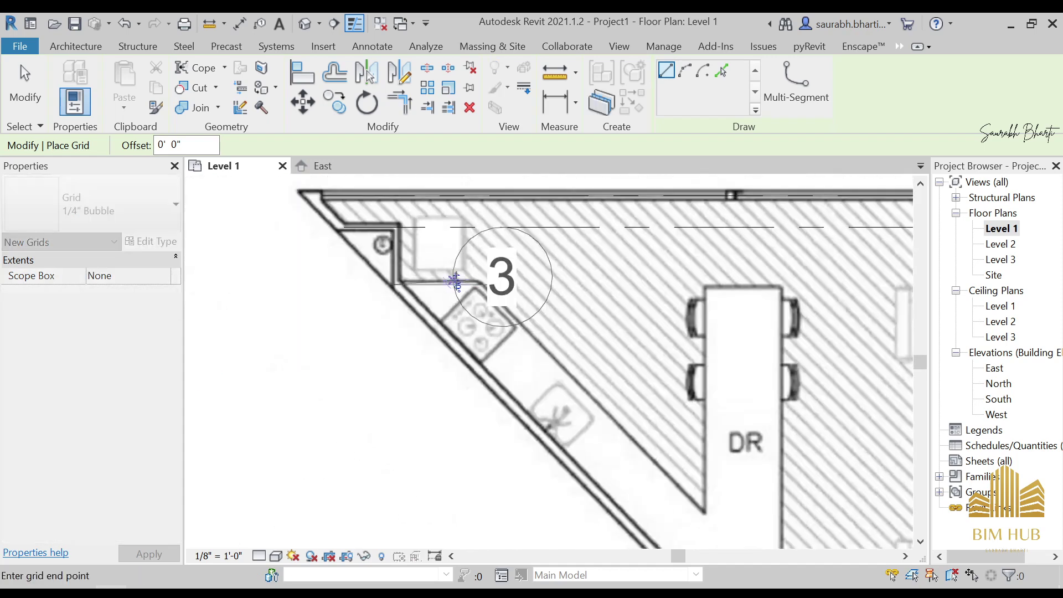
pyautogui.scroll(5, 775, 287)
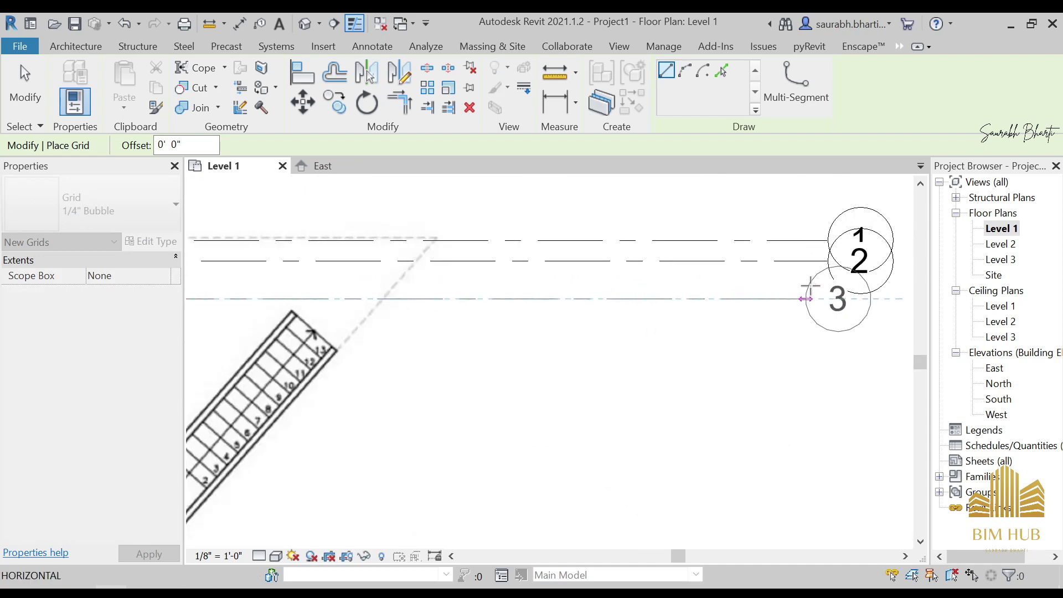
pyautogui.click(826, 285)
pyautogui.scroll(-5, 826, 284)
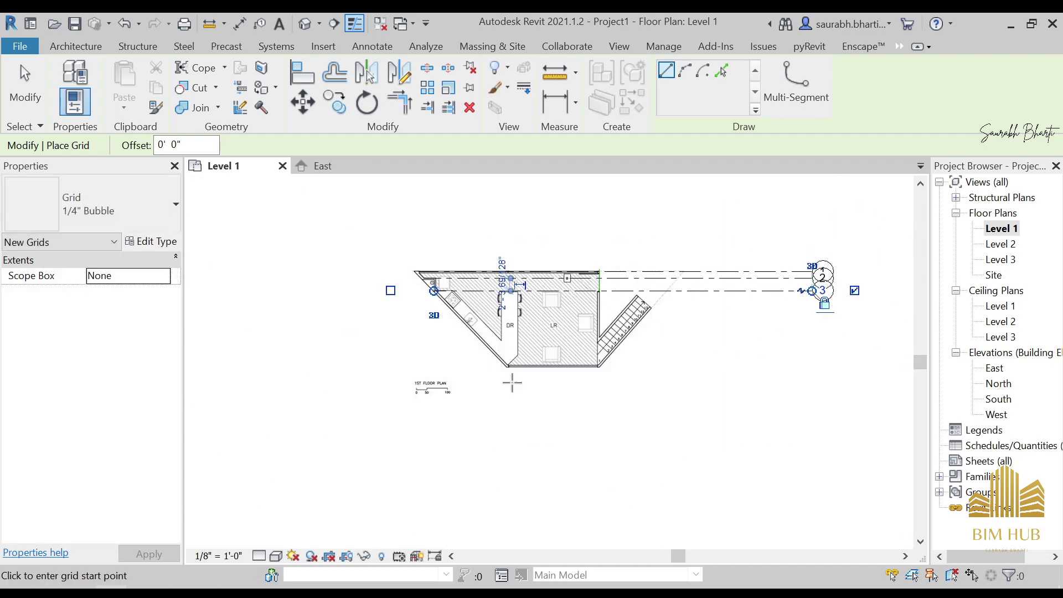
# Draw a fourth horizontal grid line along the plan's lower wall, from its left corner to an end aligned with the other bubbles
pyautogui.scroll(3, 446, 301)
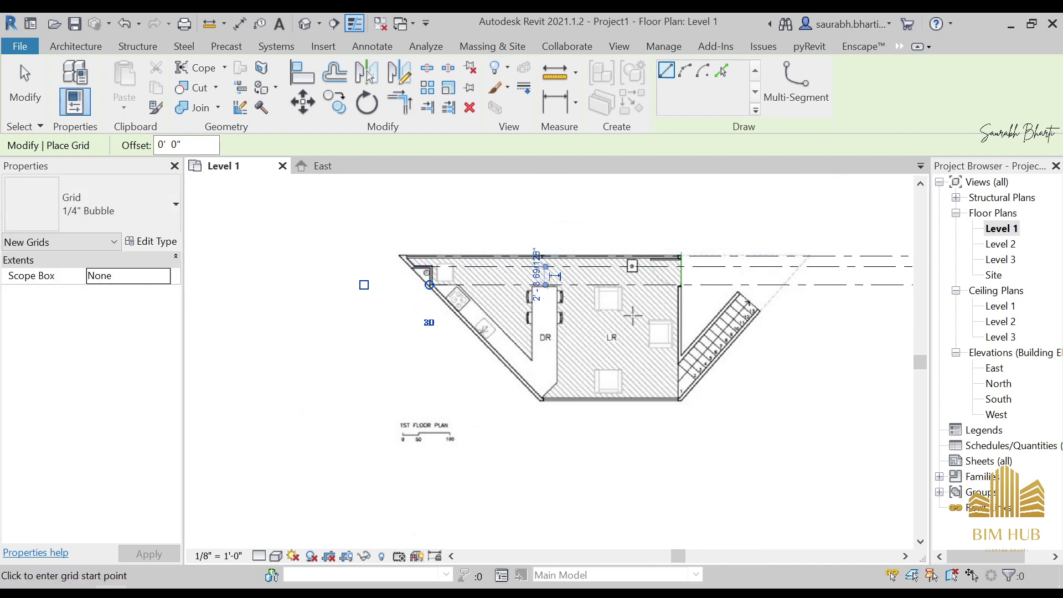
pyautogui.scroll(4, 690, 277)
pyautogui.scroll(-3, 576, 330)
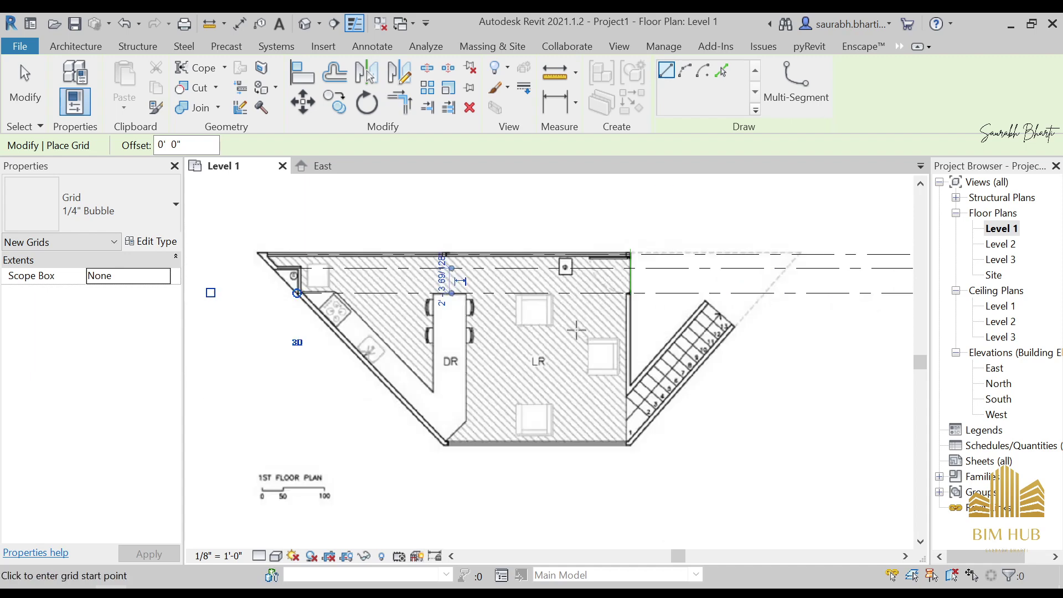
pyautogui.scroll(10, 469, 450)
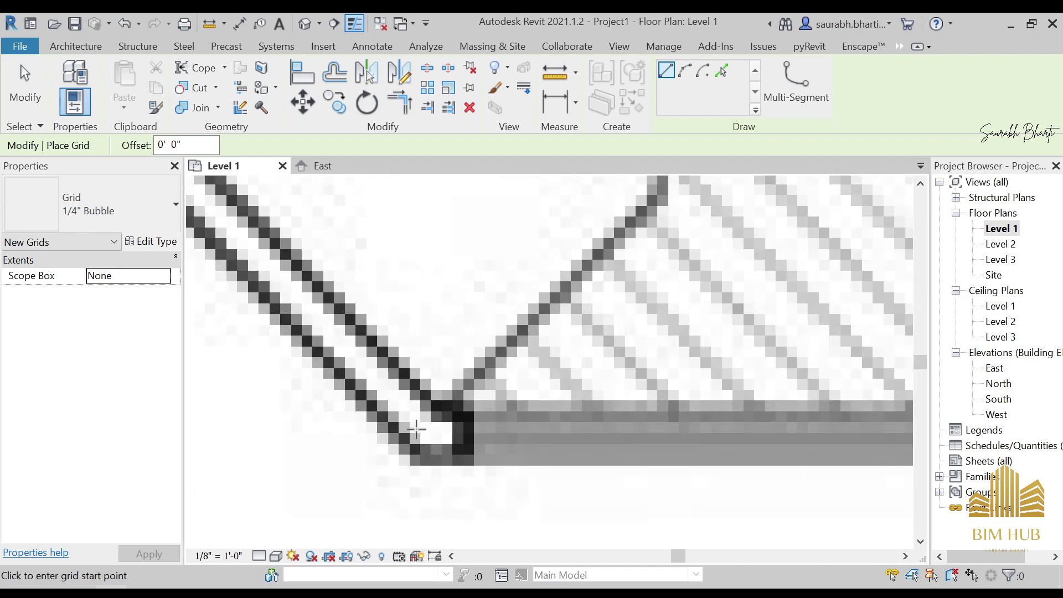
pyautogui.scroll(-12, 416, 433)
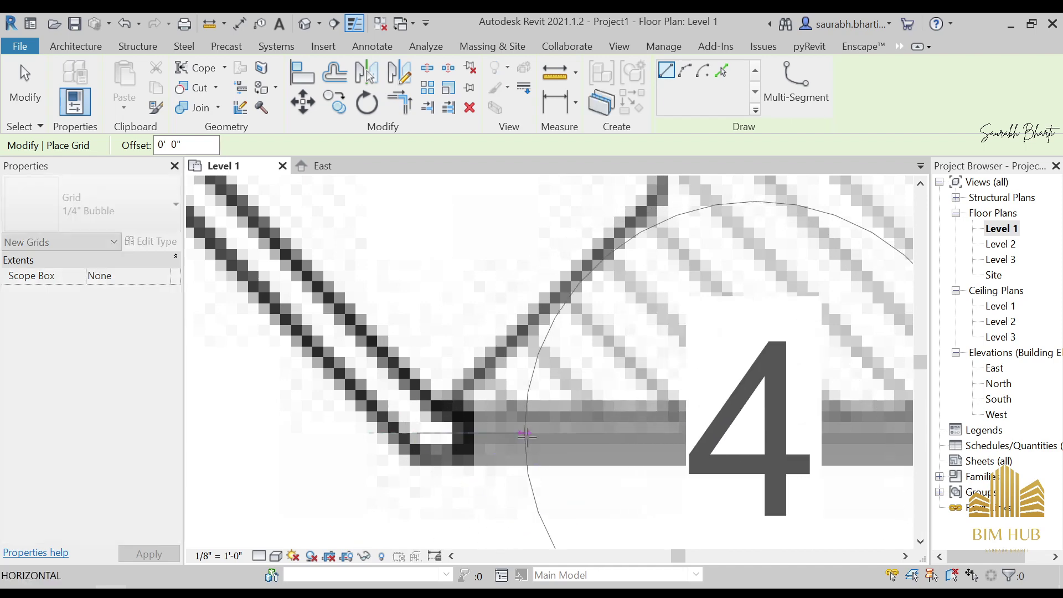
pyautogui.scroll(4, 701, 431)
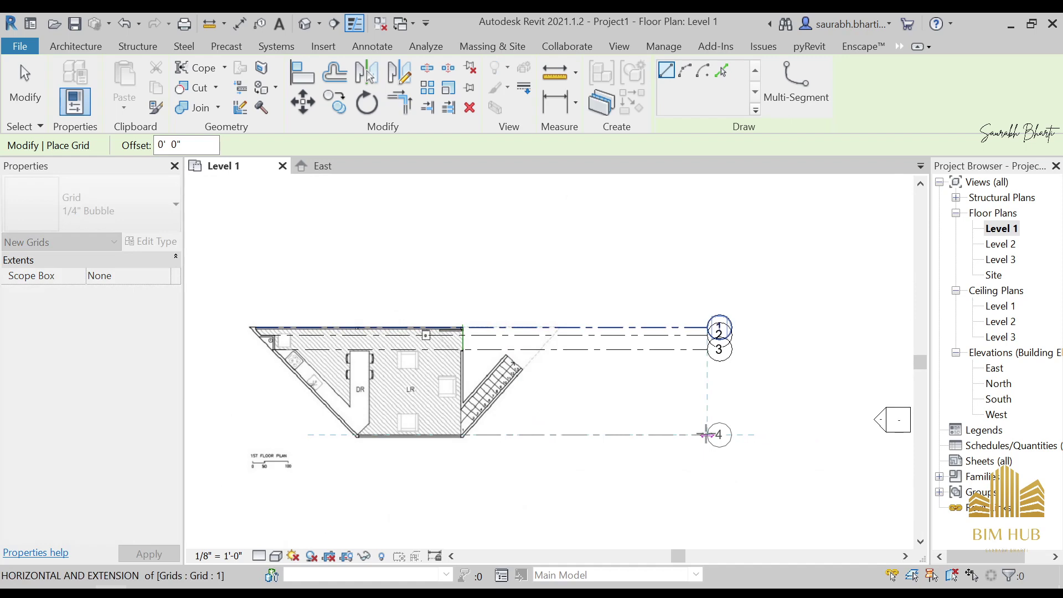
pyautogui.click(706, 434)
pyautogui.press('Escape')
pyautogui.press('Escape')
# Extend the left ends of grids 4 and 3 to a common line well beyond the plan's left corner
pyautogui.scroll(-3, 503, 404)
pyautogui.moveTo(502, 404); pyautogui.dragTo(546, 404, button='middle')
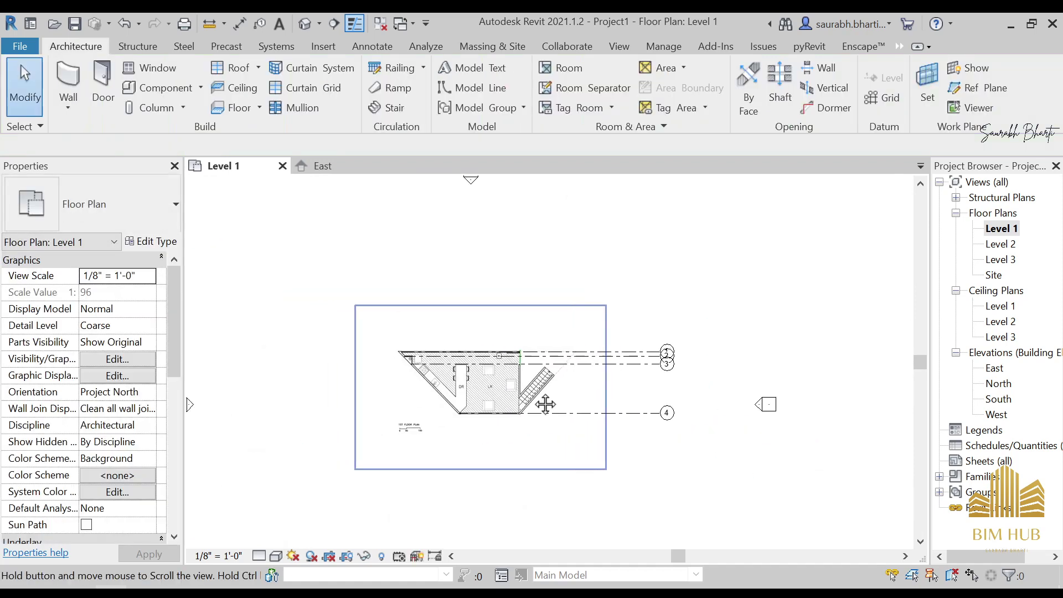
pyautogui.scroll(1, 545, 404)
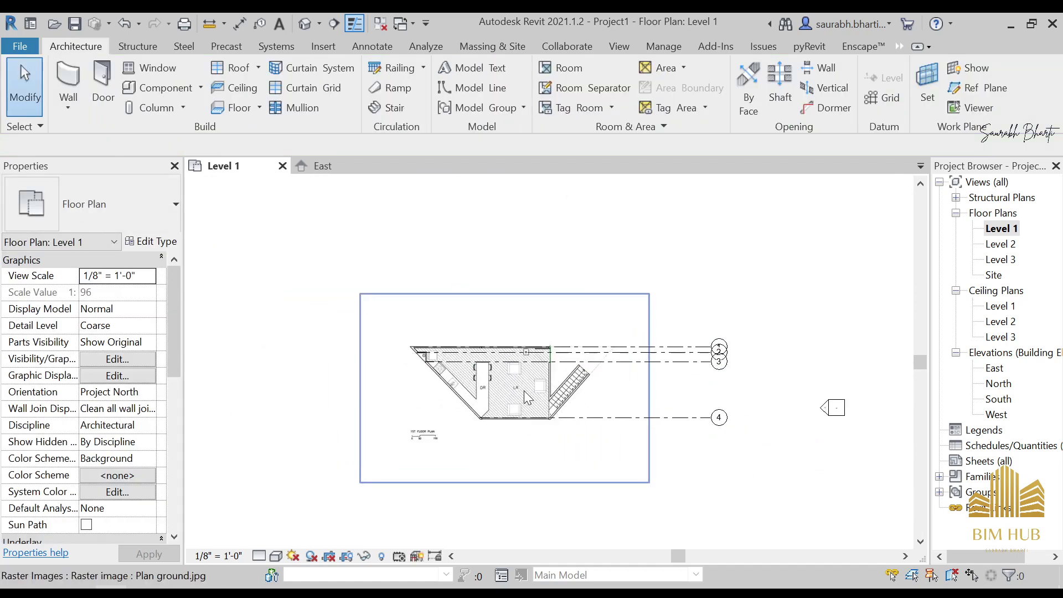
pyautogui.scroll(1, 528, 398)
pyautogui.click(464, 426)
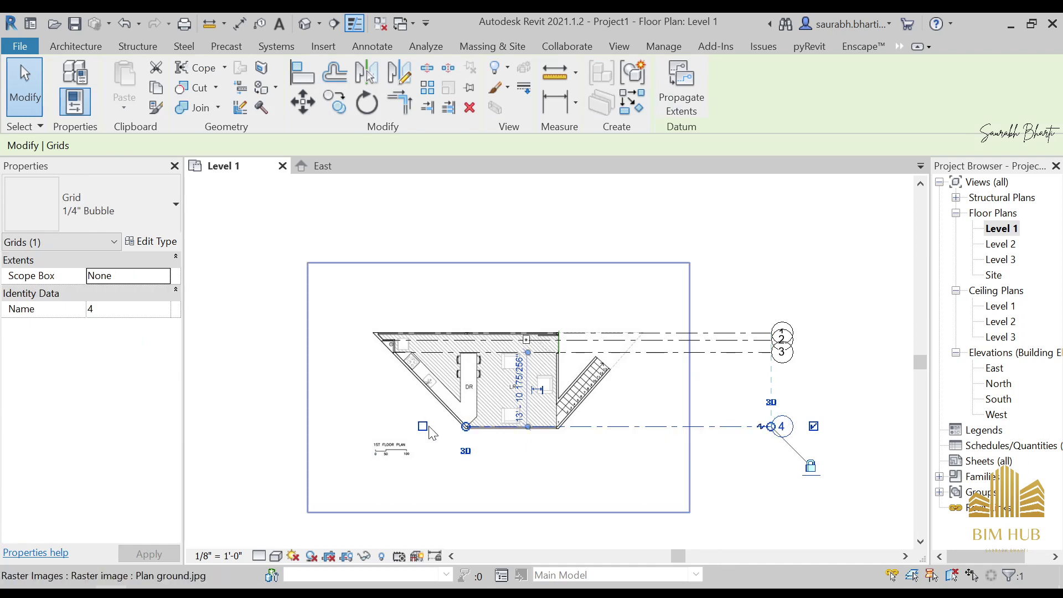
pyautogui.moveTo(424, 426); pyautogui.dragTo(222, 425)
pyautogui.click(564, 352)
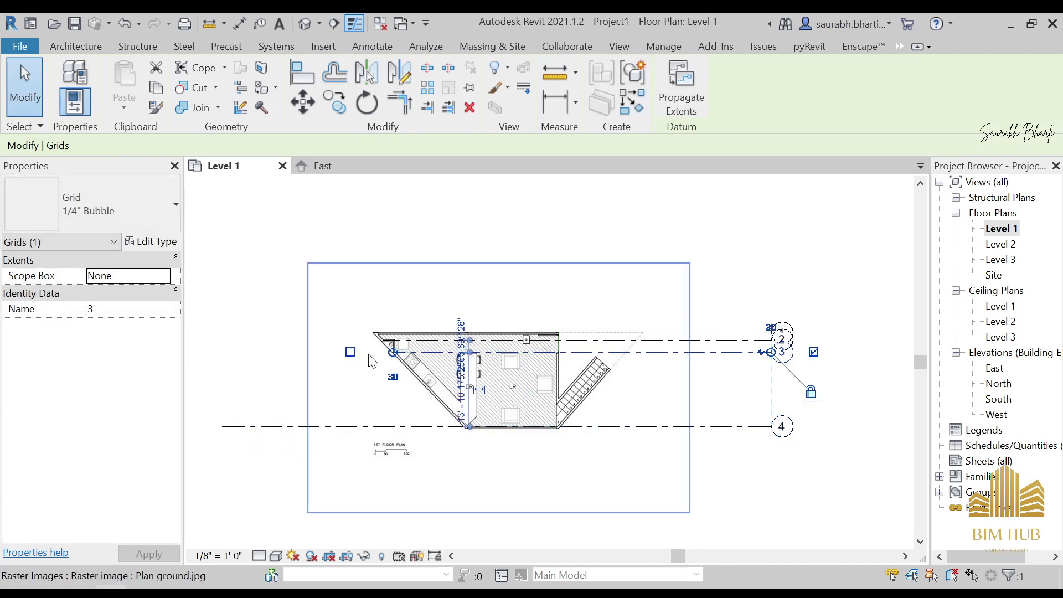
pyautogui.moveTo(393, 352); pyautogui.dragTo(222, 352)
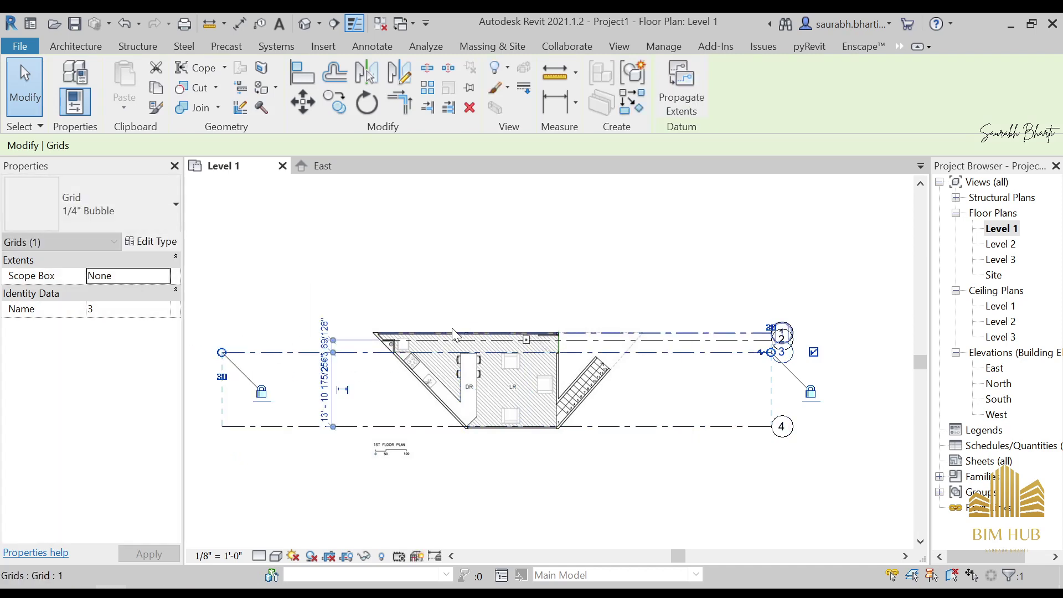
pyautogui.press('Escape')
# Extend the left ends of grids 2 and 1 to line up with the left ends of grids 3 and 4
pyautogui.scroll(4, 398, 329)
pyautogui.click(443, 358)
pyautogui.click(443, 355)
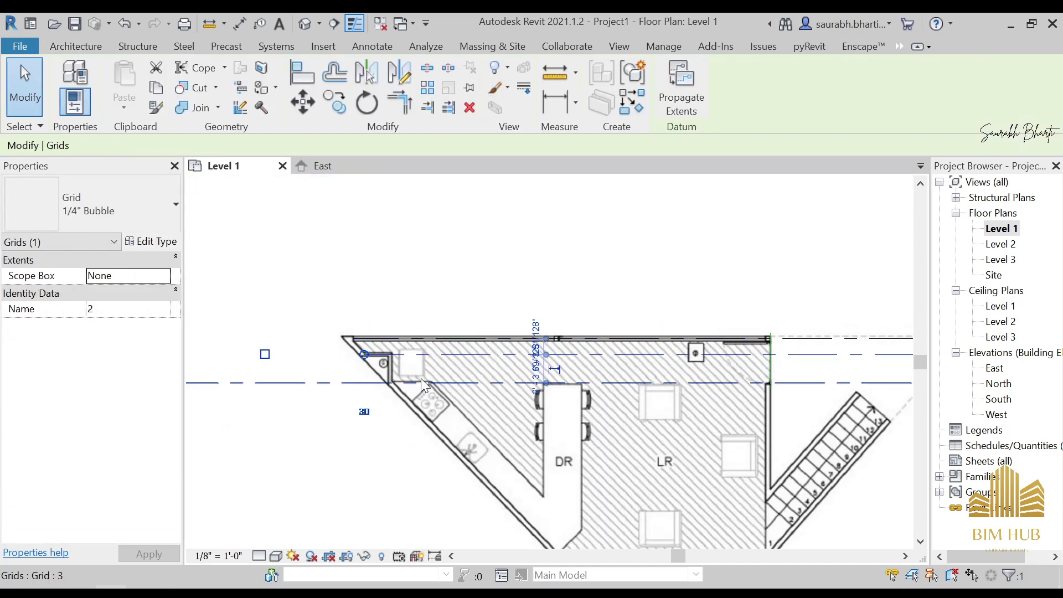
pyautogui.scroll(-4, 421, 378)
pyautogui.moveTo(398, 364); pyautogui.dragTo(237, 346)
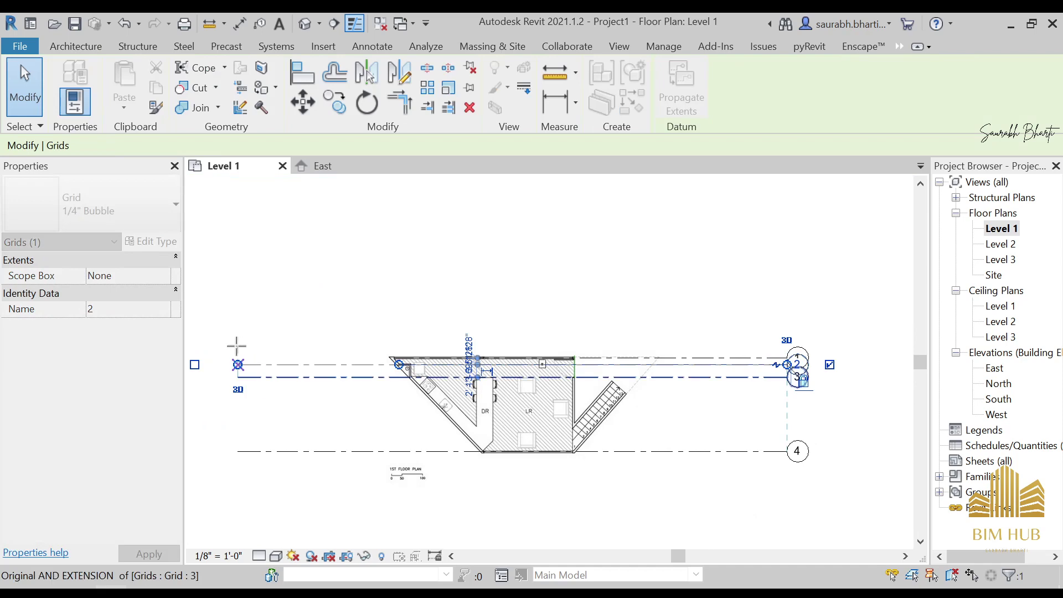
pyautogui.scroll(2, 508, 355)
pyautogui.click(788, 360)
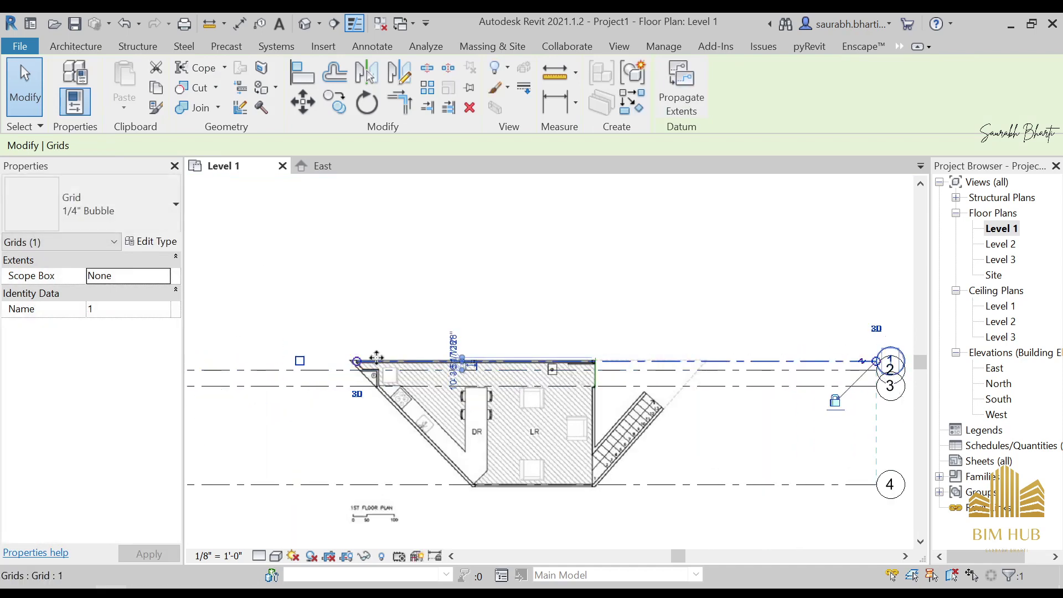
pyautogui.scroll(-3, 376, 358)
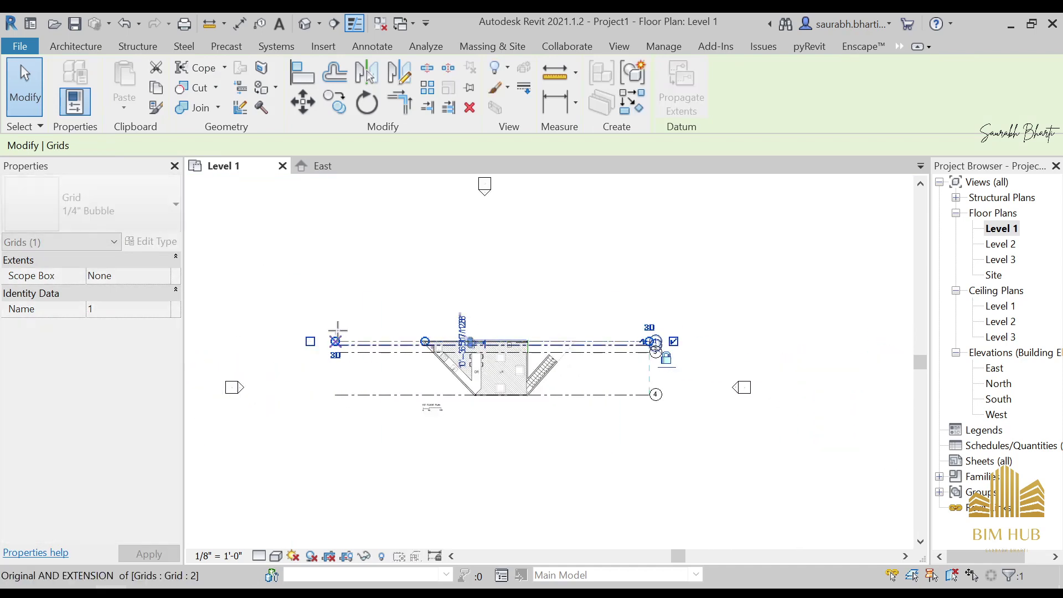
pyautogui.press('Escape')
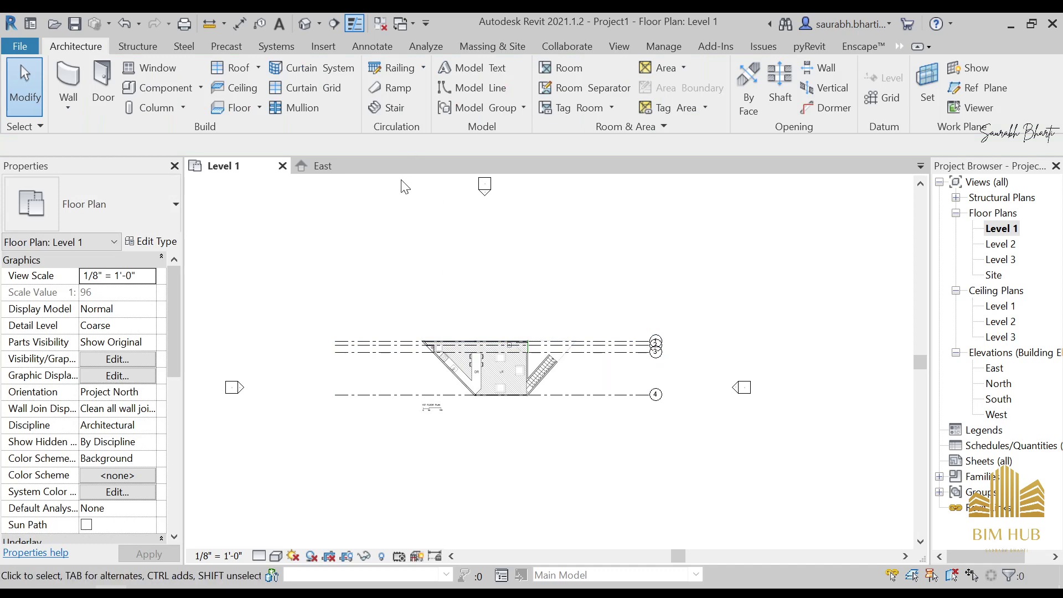
# Draw a vertical grid line from the middle of the living room's right wall up to well above grid 1
pyautogui.press('g')
pyautogui.press('r')
pyautogui.scroll(6, 415, 332)
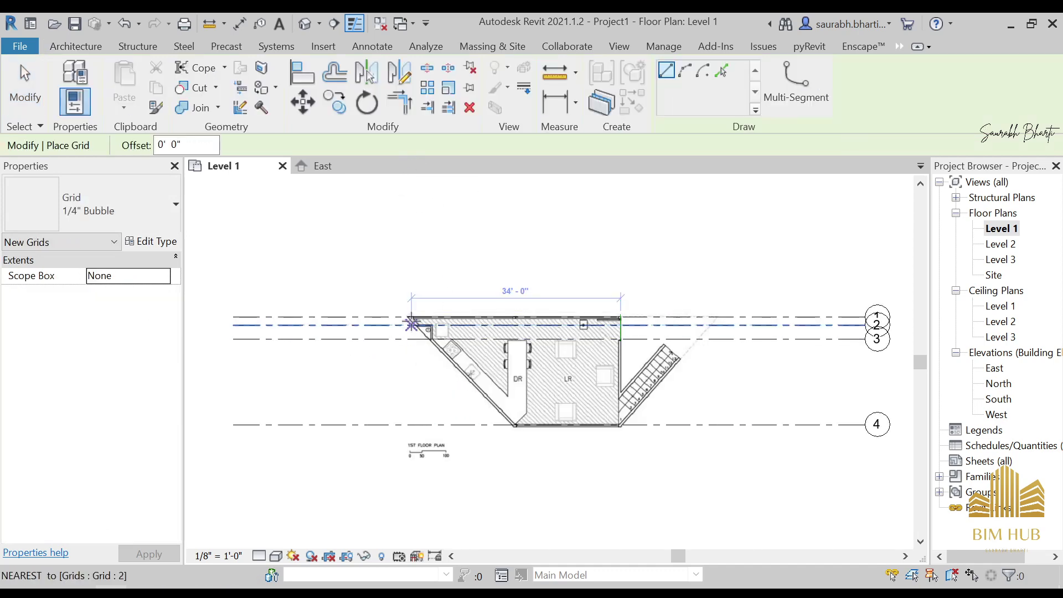
pyautogui.scroll(-6, 414, 333)
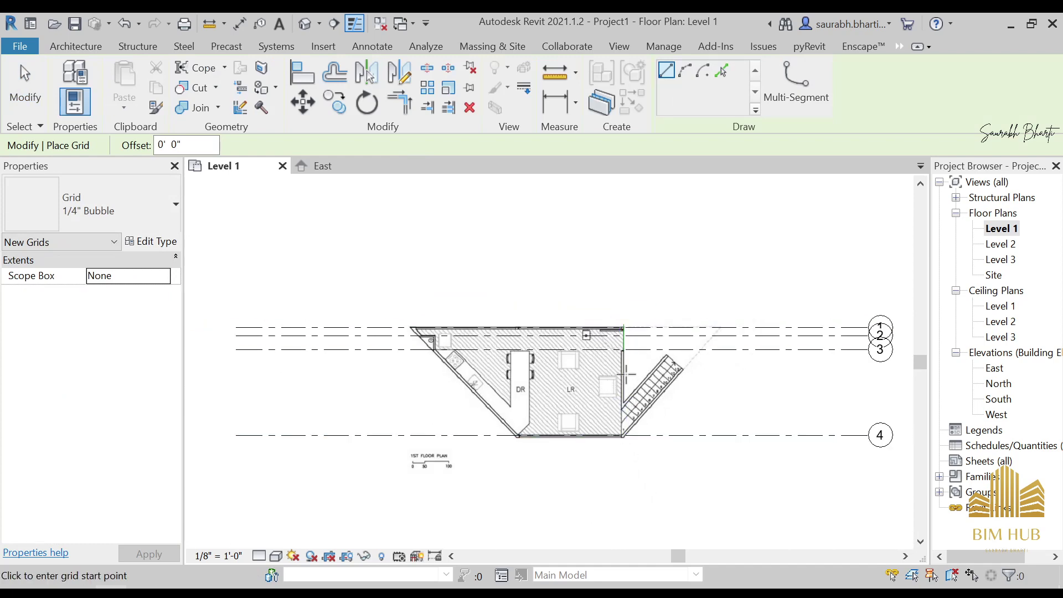
pyautogui.scroll(8, 625, 375)
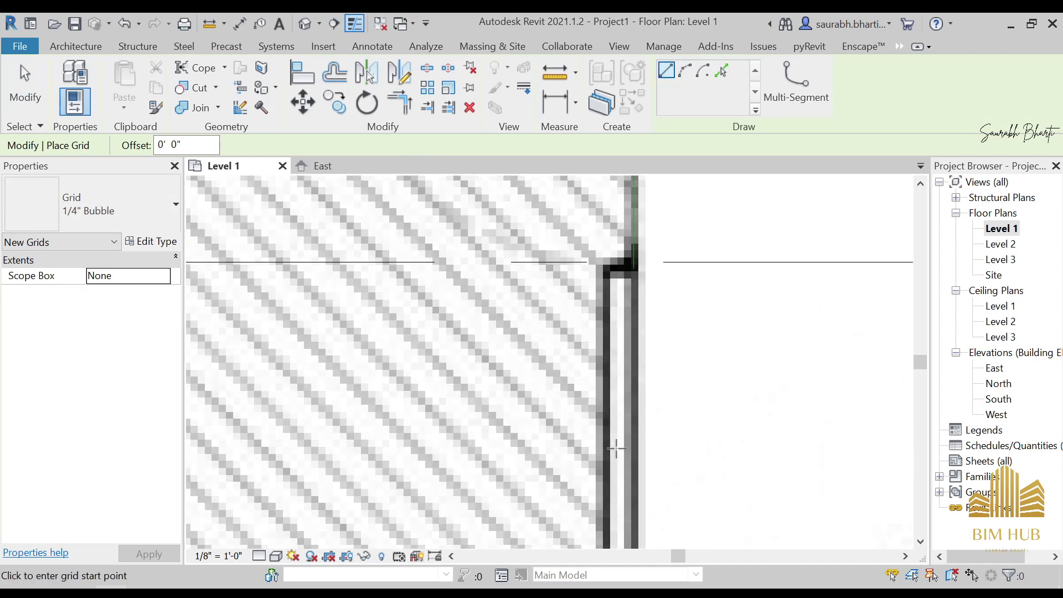
pyautogui.click(620, 455)
pyautogui.scroll(-8, 626, 249)
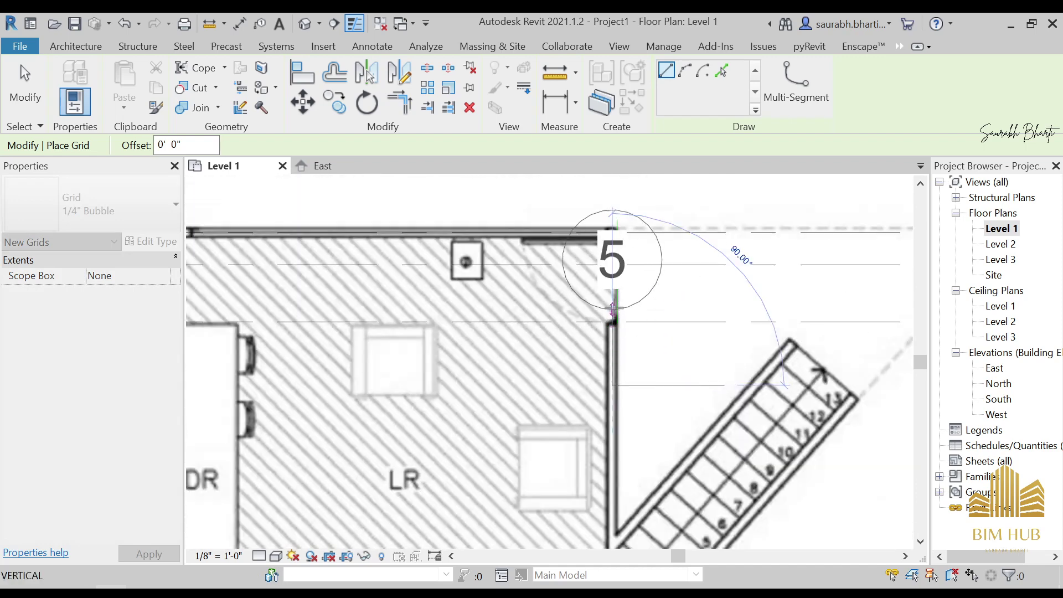
pyautogui.scroll(4, 569, 277)
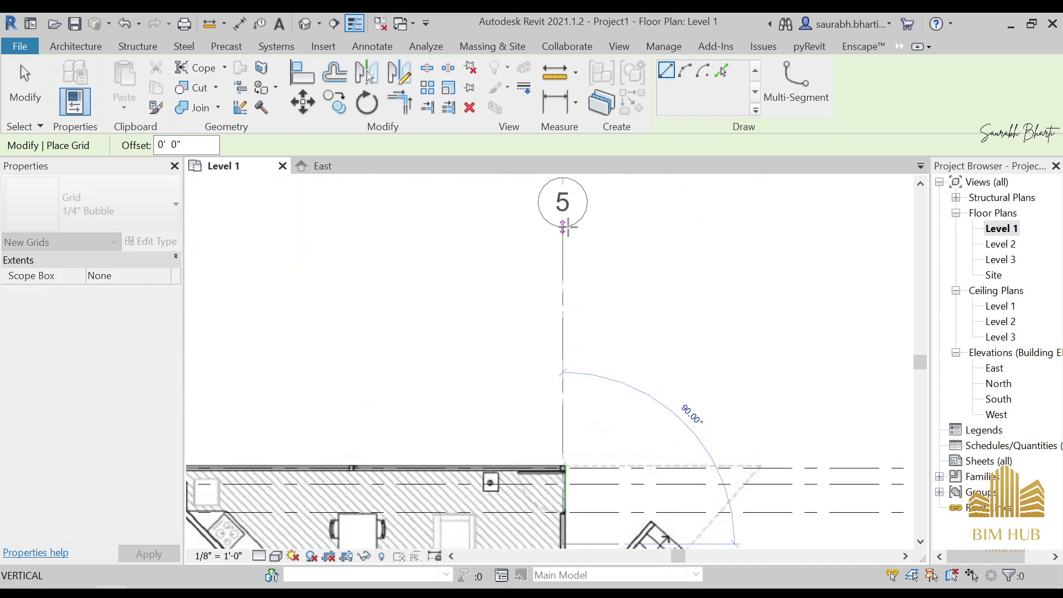
pyautogui.scroll(-4, 564, 226)
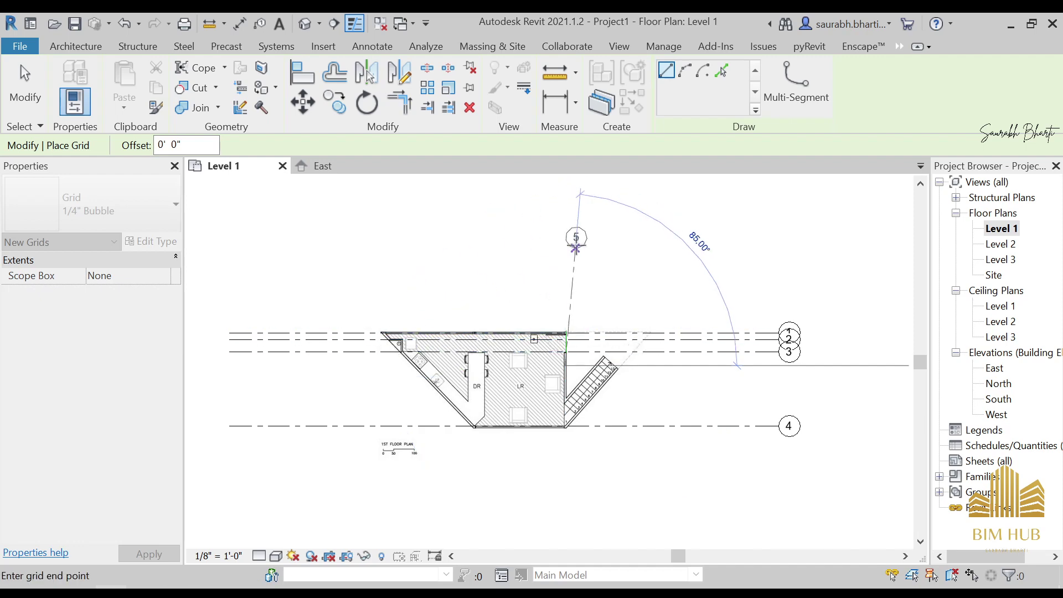
pyautogui.moveTo(564, 272); pyautogui.dragTo(562, 299, button='middle')
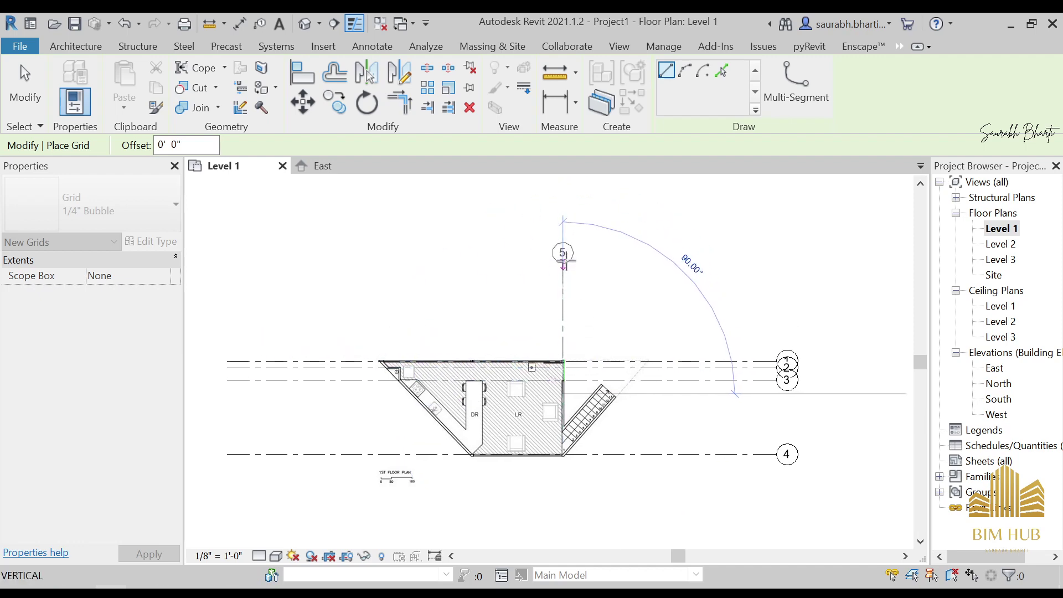
pyautogui.click(563, 244)
pyautogui.press('Escape')
pyautogui.press('Escape')
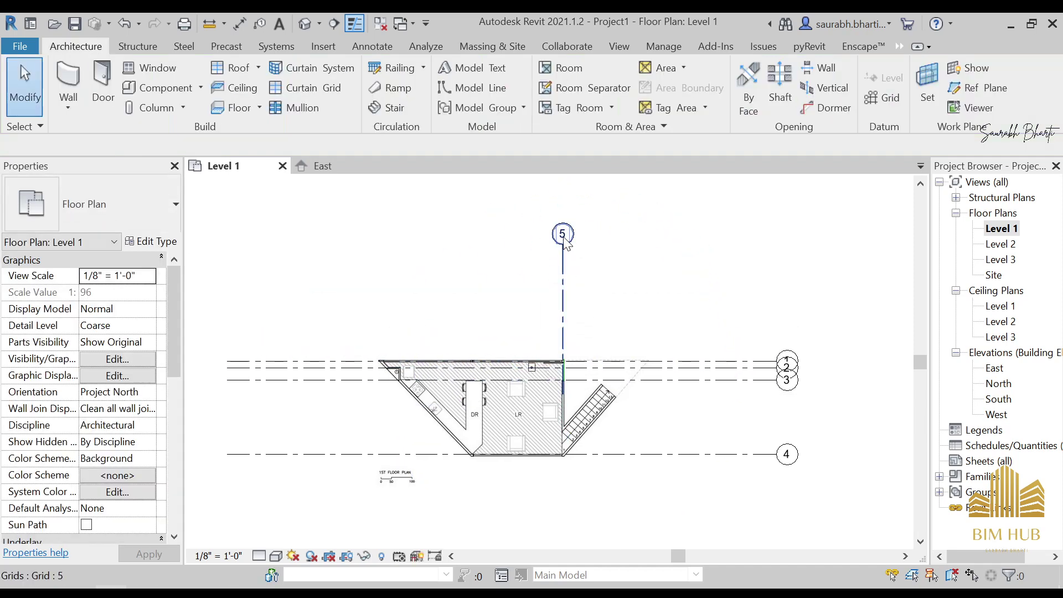
# Rename the vertical grid along the living room's right wall to "a"
pyautogui.click(563, 238)
pyautogui.scroll(3, 563, 238)
pyautogui.click(564, 239)
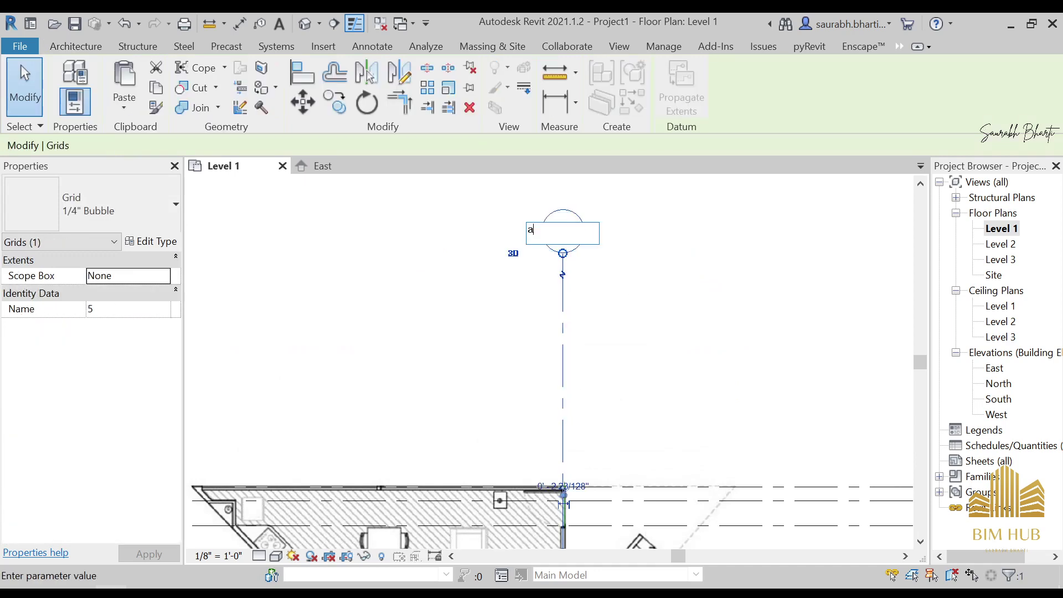
pyautogui.write('a')
pyautogui.press('Return')
# Extend the lower end of vertical grid a to well below grid 4
pyautogui.scroll(-5, 503, 358)
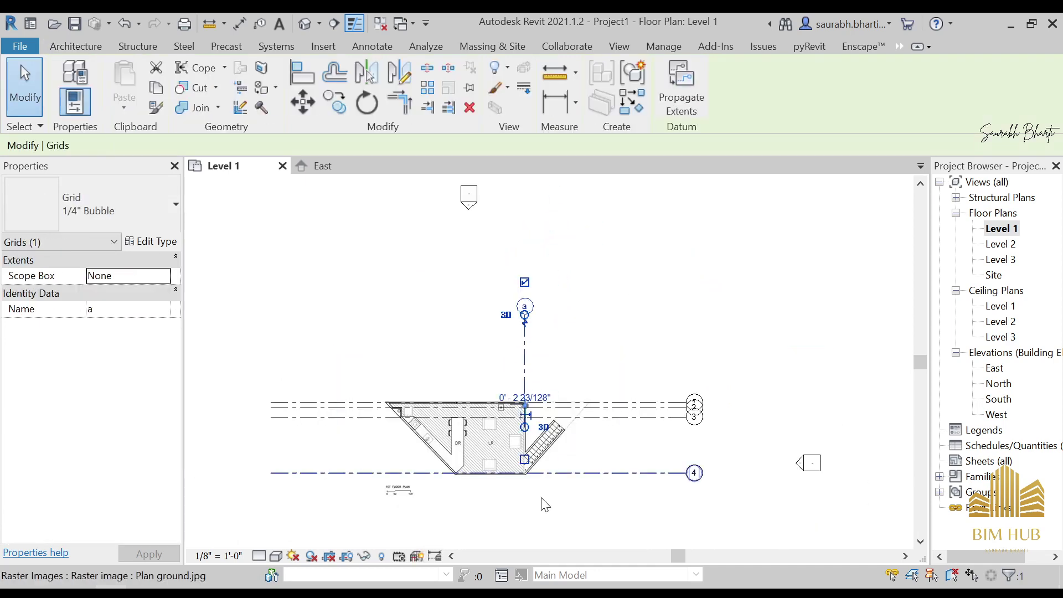
pyautogui.moveTo(547, 475); pyautogui.dragTo(593, 354, button='middle')
pyautogui.scroll(3, 589, 343)
pyautogui.moveTo(561, 289); pyautogui.dragTo(567, 499)
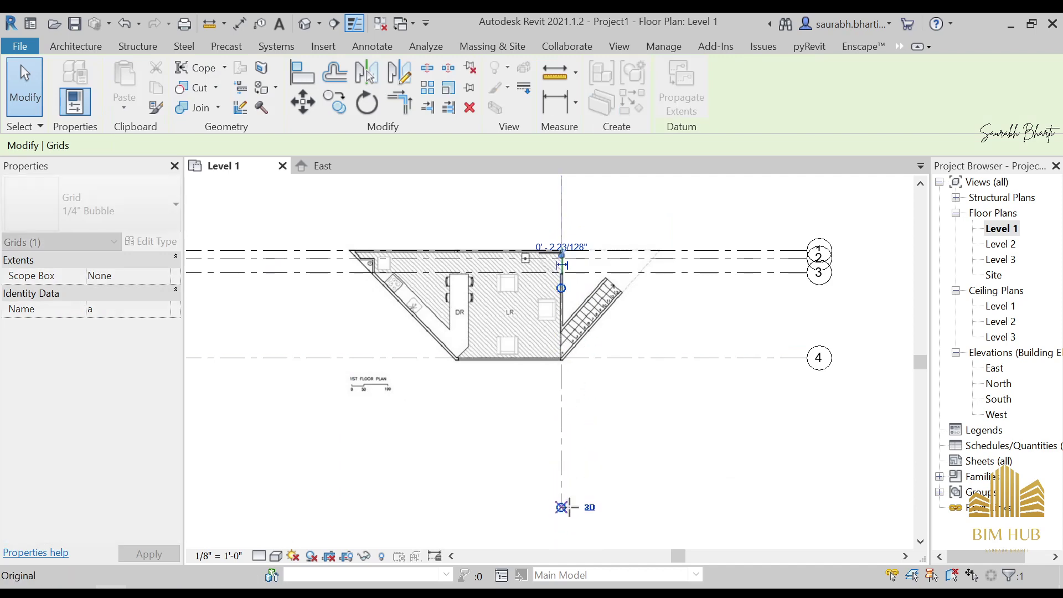
pyautogui.press('Escape')
# Draw a vertical grid b from the bottom wall's junction with the slanted left wall up to the level of grid a's bubble
pyautogui.press('g')
pyautogui.press('r')
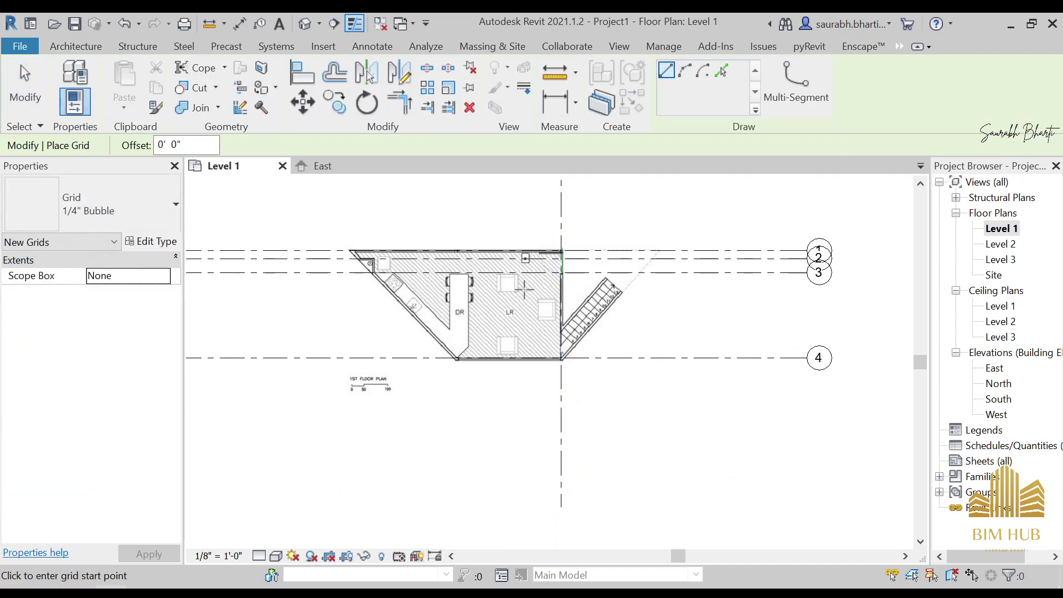
pyautogui.scroll(1, 553, 290)
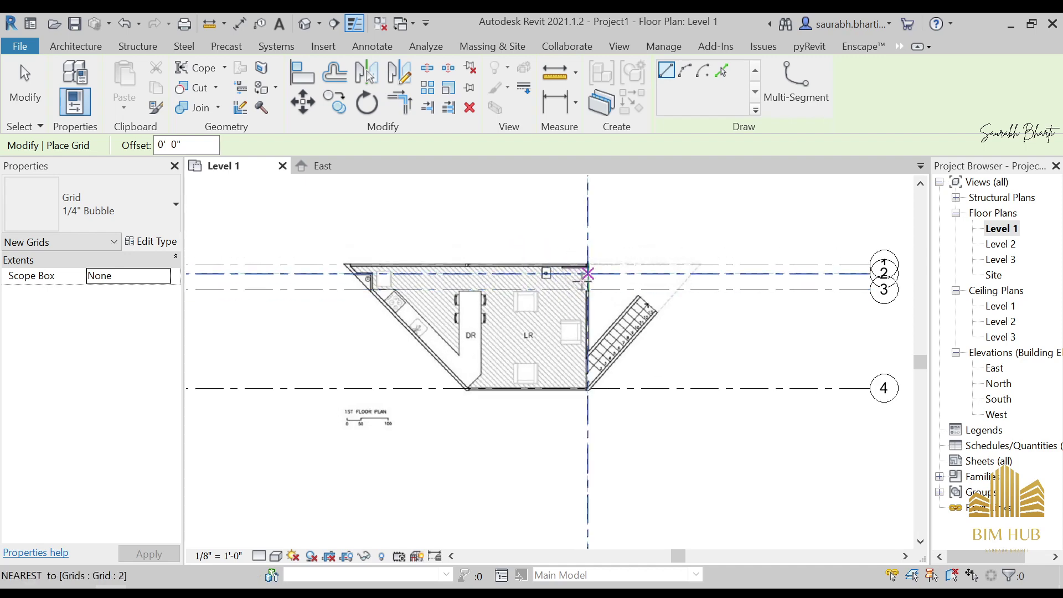
pyautogui.scroll(1, 581, 286)
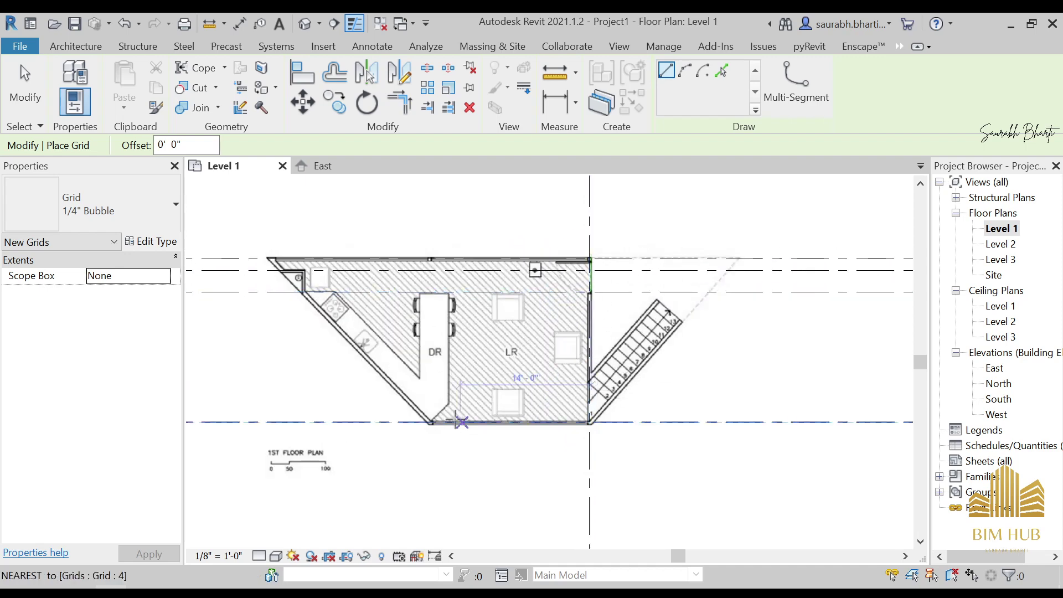
pyautogui.scroll(3, 435, 423)
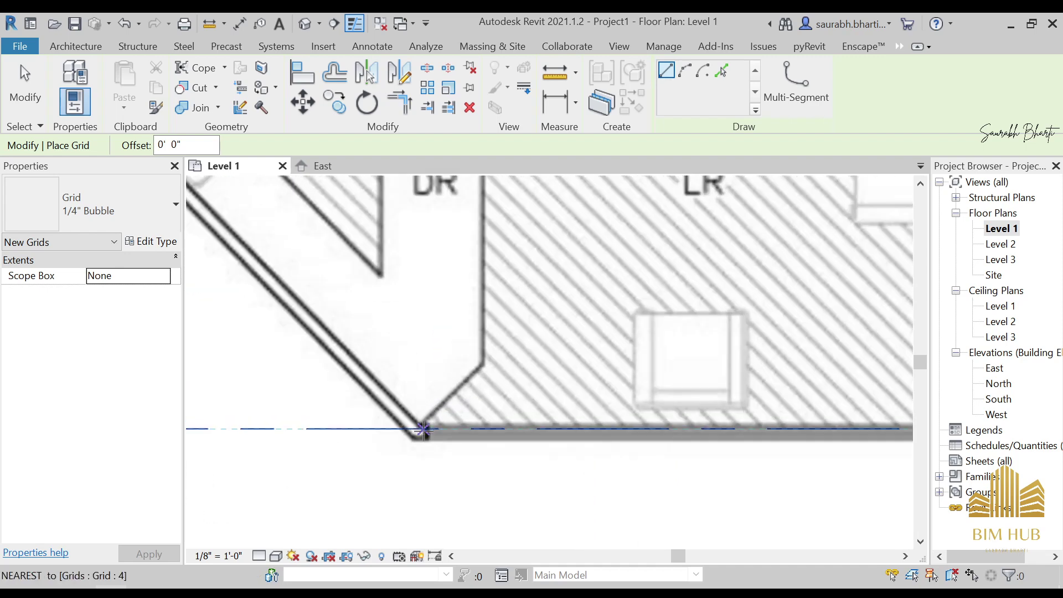
pyautogui.click(416, 429)
pyautogui.scroll(-4, 415, 280)
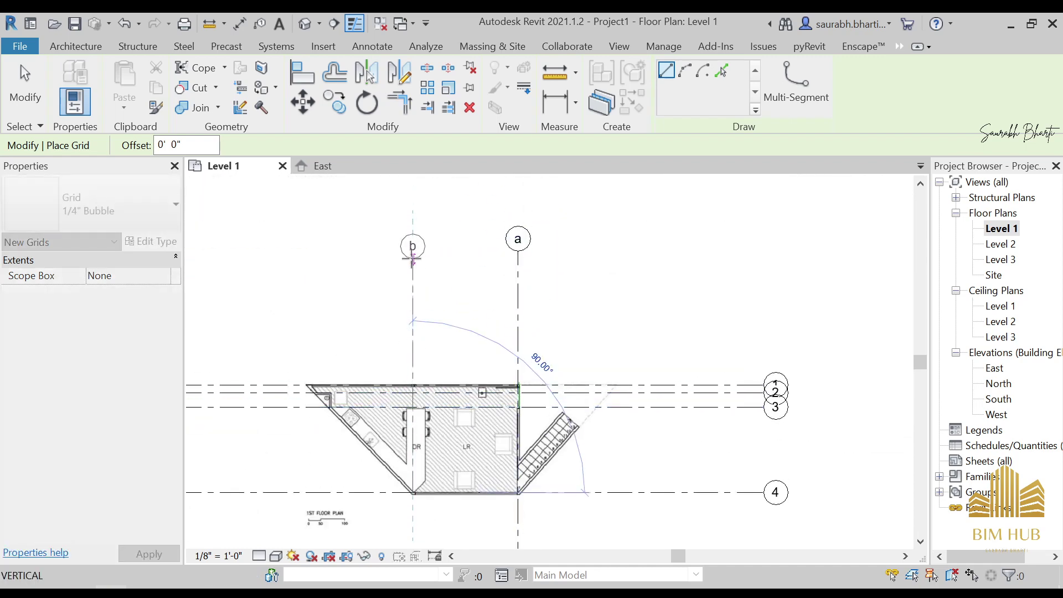
pyautogui.click(412, 250)
pyautogui.press('Escape')
pyautogui.press('Escape')
# Extend the lower end of grid b below grid 4 to line up with the lower end of grid a
pyautogui.click(416, 363)
pyautogui.moveTo(519, 344); pyautogui.dragTo(546, 294, button='middle')
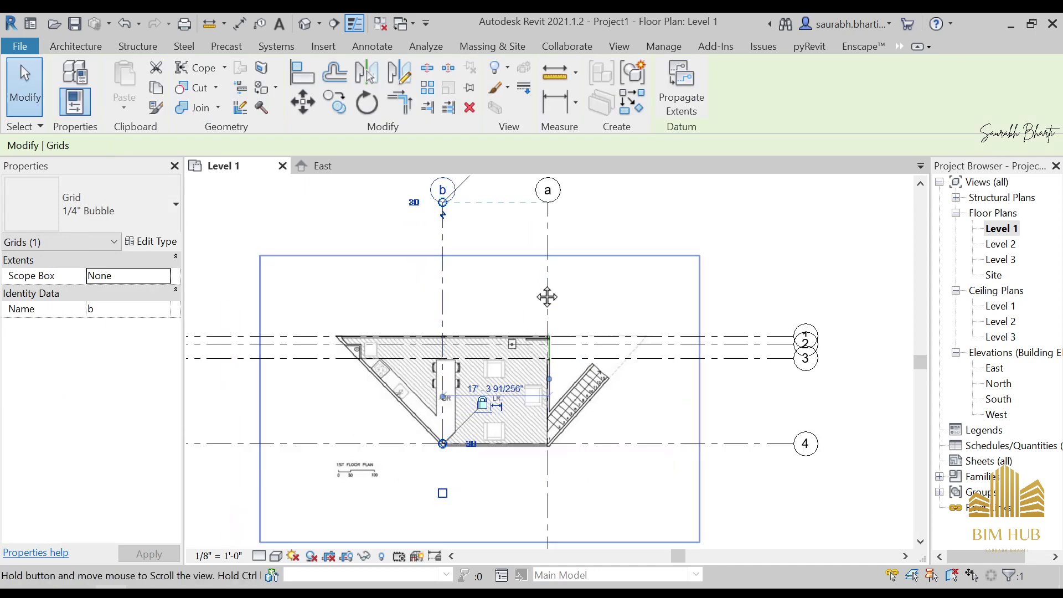
pyautogui.scroll(2, 517, 351)
pyautogui.scroll(-3, 554, 329)
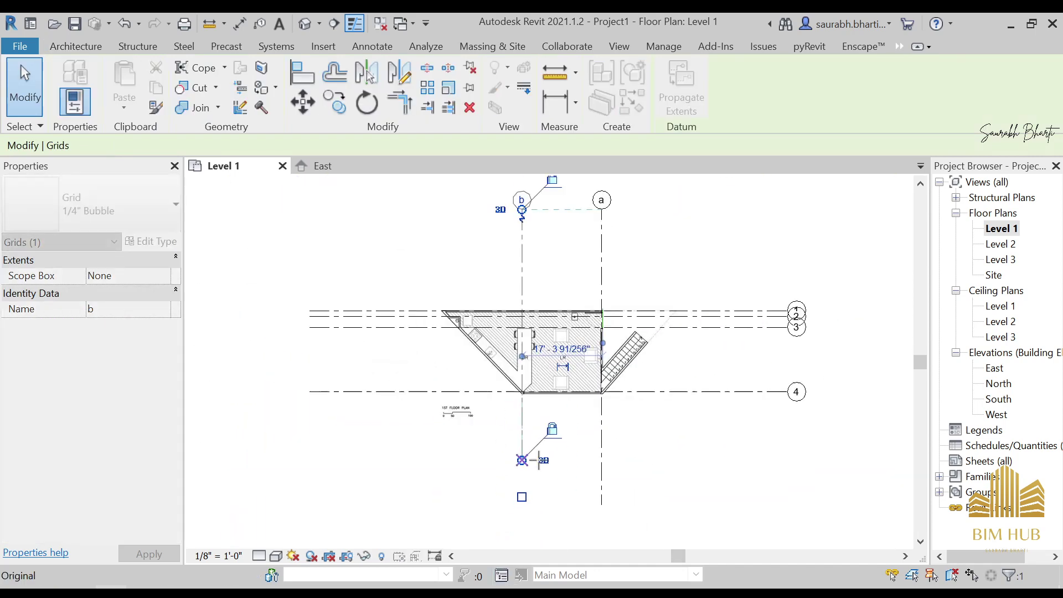
pyautogui.moveTo(520, 456)
pyautogui.mouseDown()
pyautogui.moveTo(527, 408)
pyautogui.moveTo(530, 438)
pyautogui.mouseUp()
pyautogui.click(510, 373)
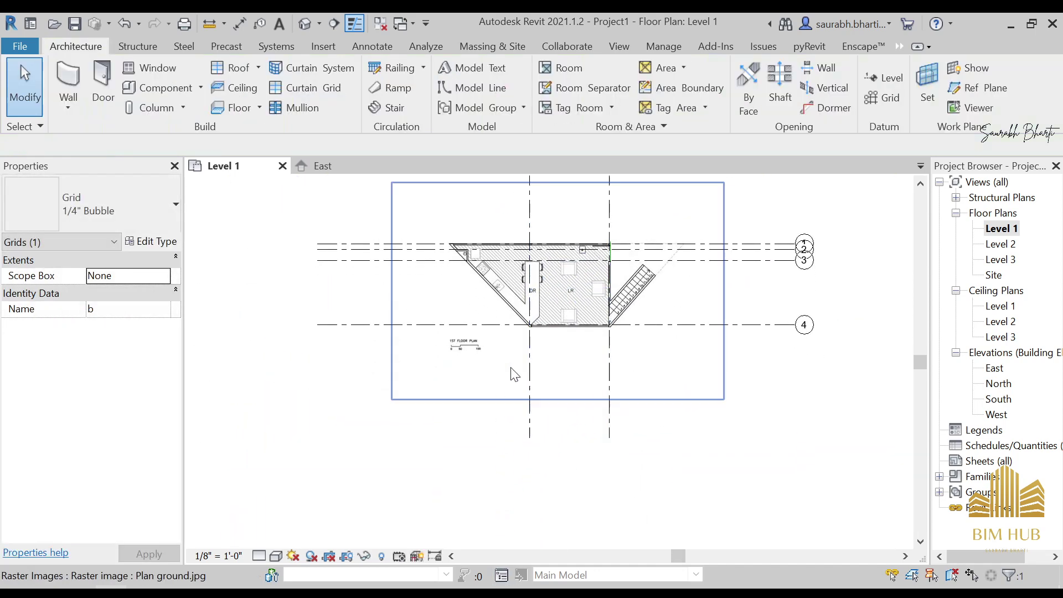
# Draw a diagonal grid c from the intersection of grids b and 4 along the slanted left wall to beyond grid 1
pyautogui.scroll(4, 477, 267)
pyautogui.press('g')
pyautogui.press('r')
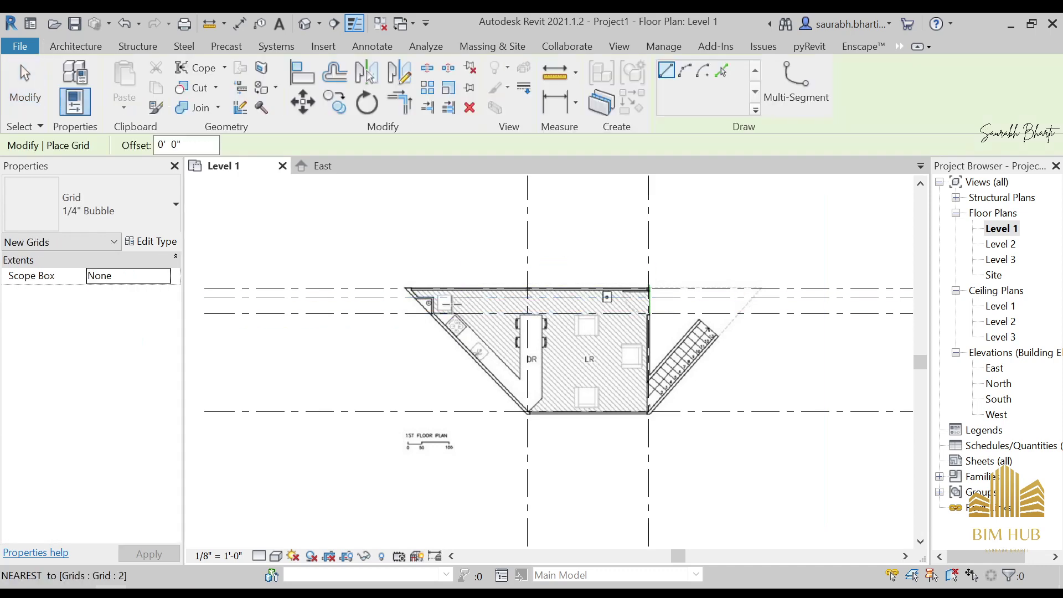
pyautogui.scroll(3, 452, 332)
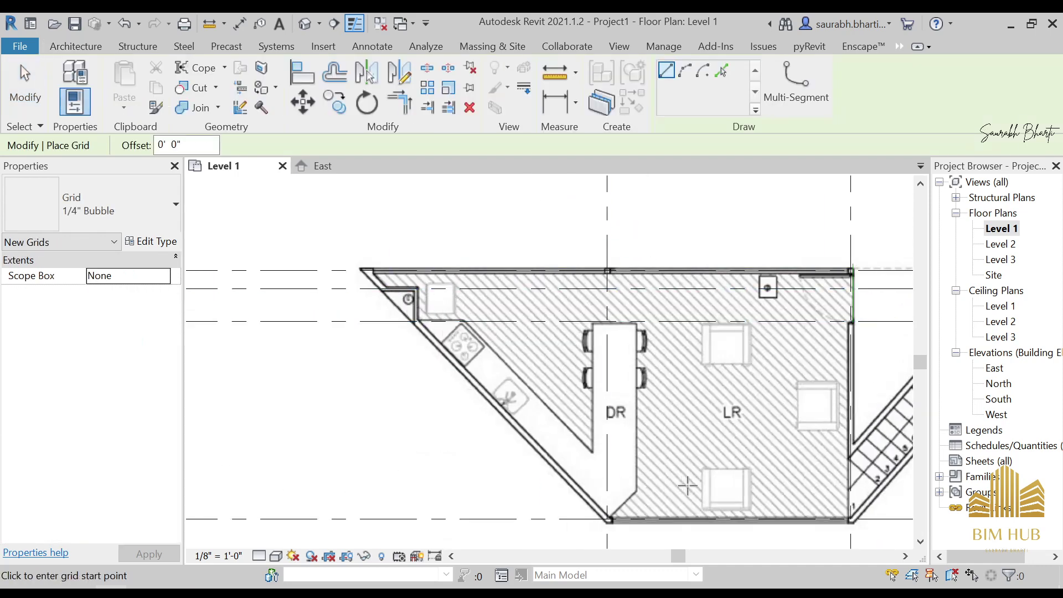
pyautogui.moveTo(685, 481); pyautogui.dragTo(470, 426, button='middle')
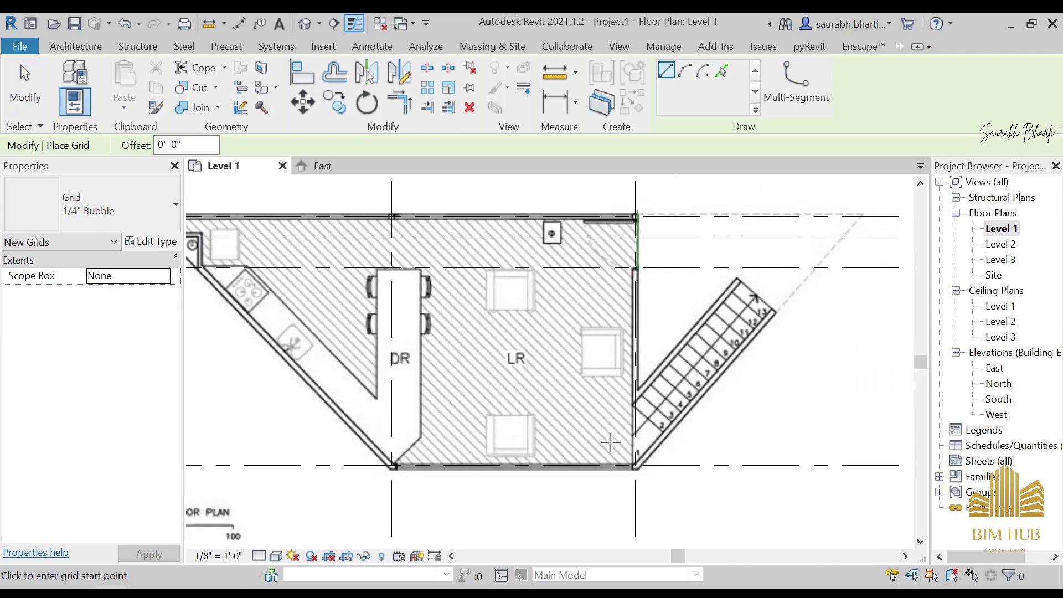
pyautogui.scroll(-3, 569, 372)
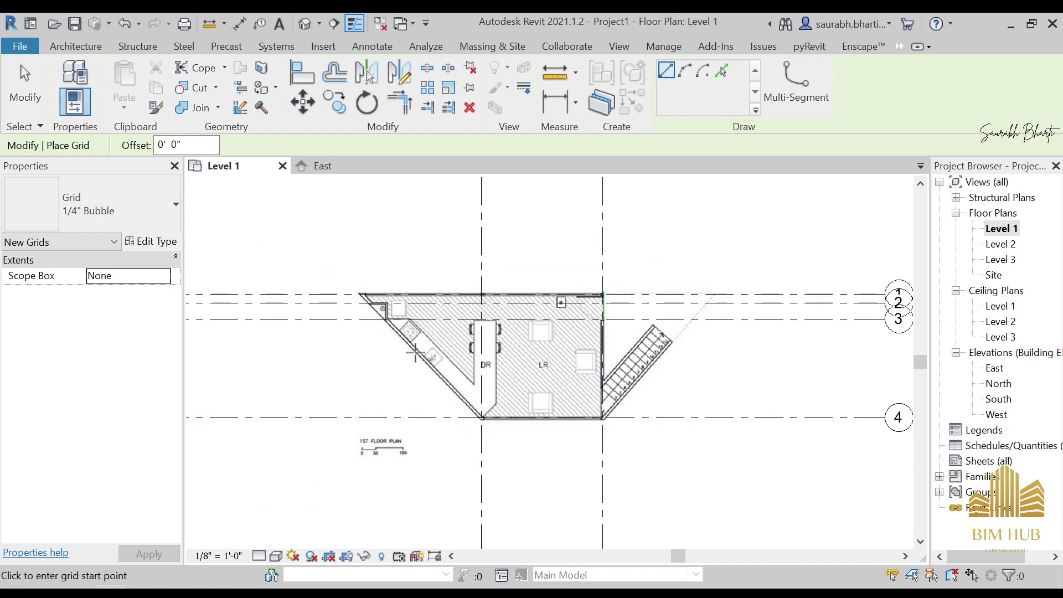
pyautogui.scroll(3, 380, 299)
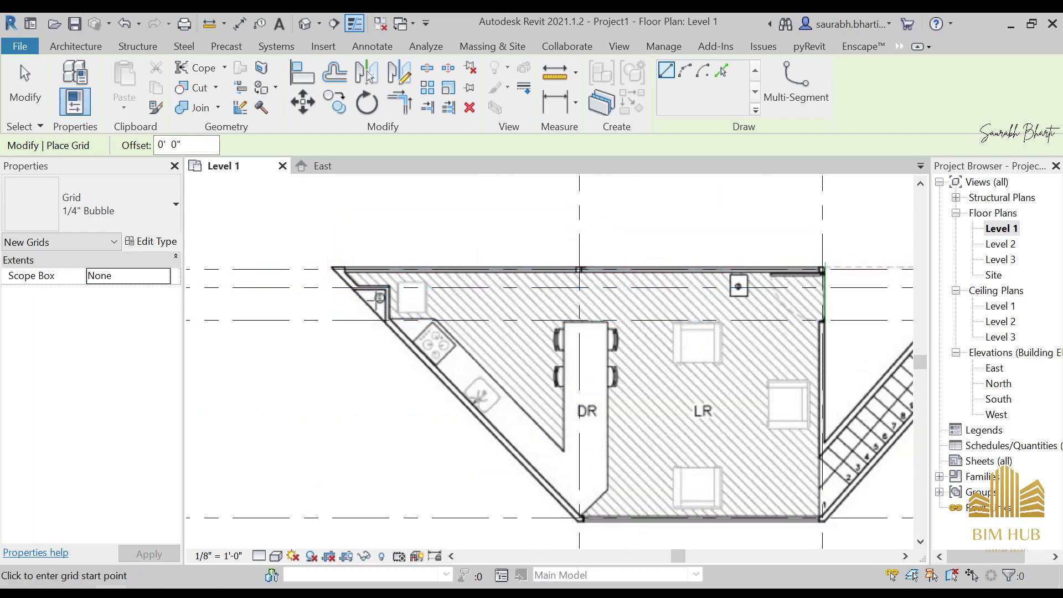
pyautogui.scroll(5, 579, 517)
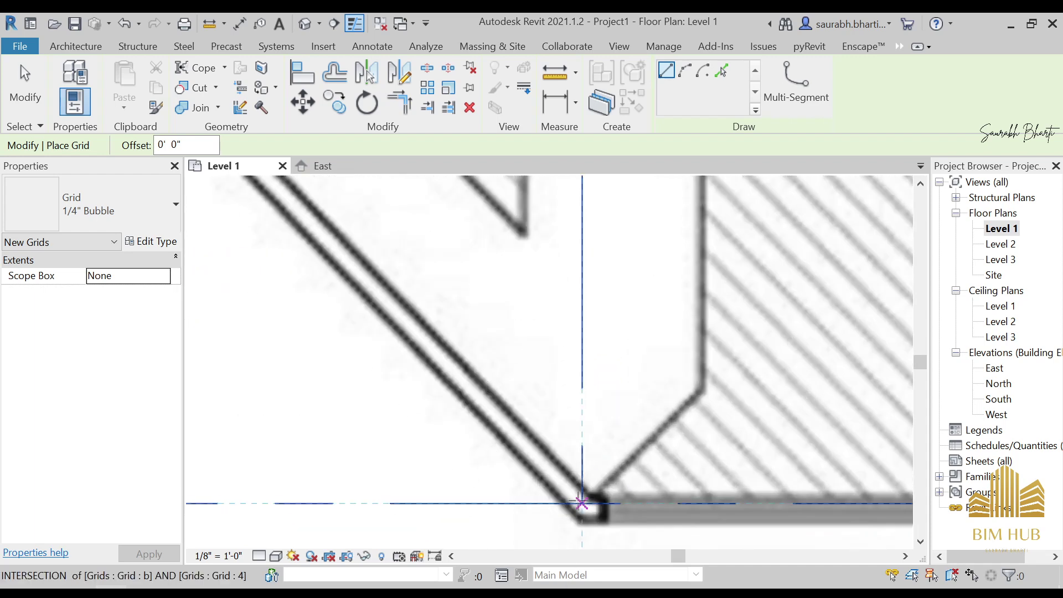
pyautogui.click(581, 502)
pyautogui.scroll(-5, 581, 503)
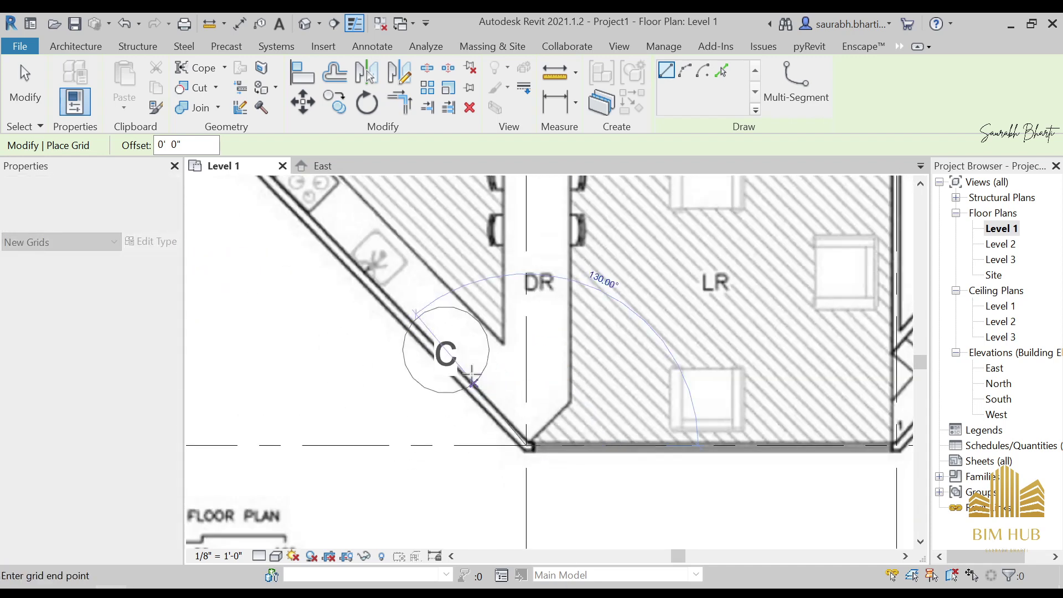
pyautogui.moveTo(339, 249); pyautogui.dragTo(406, 306, button='middle')
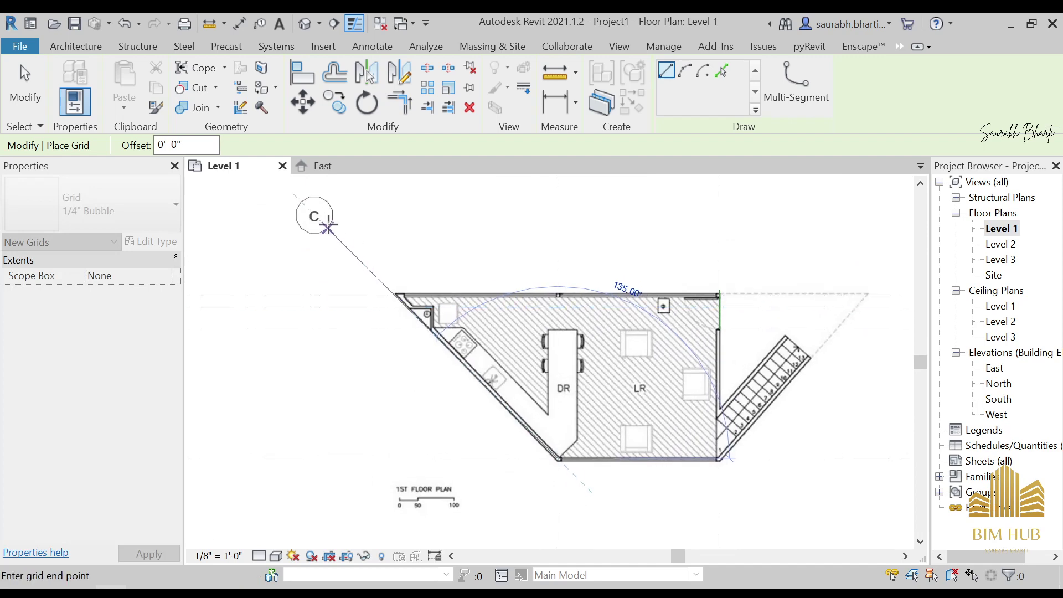
pyautogui.scroll(4, 320, 219)
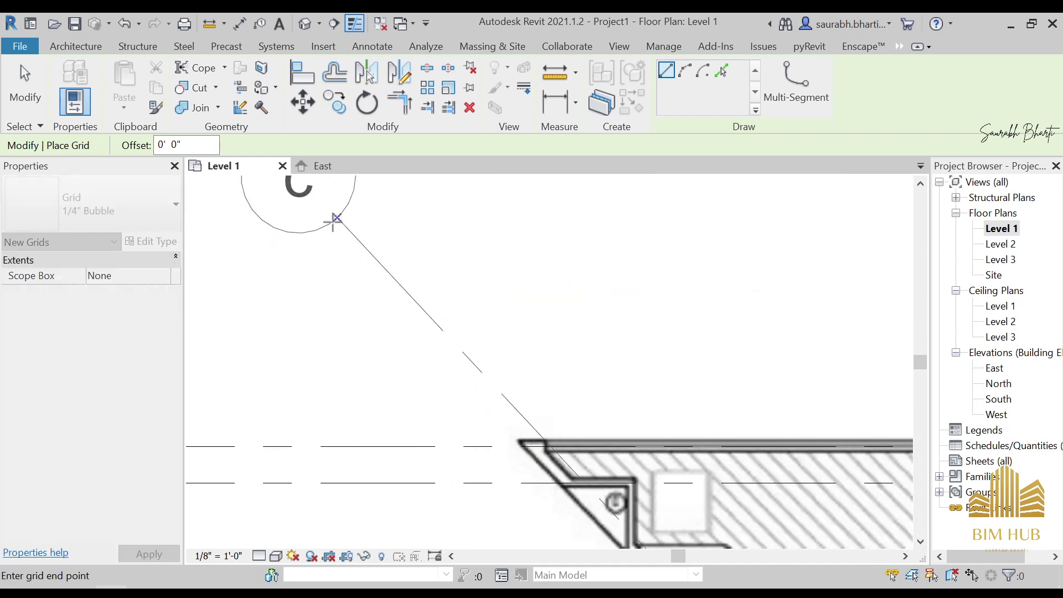
pyautogui.scroll(-1, 329, 229)
pyautogui.click(330, 227)
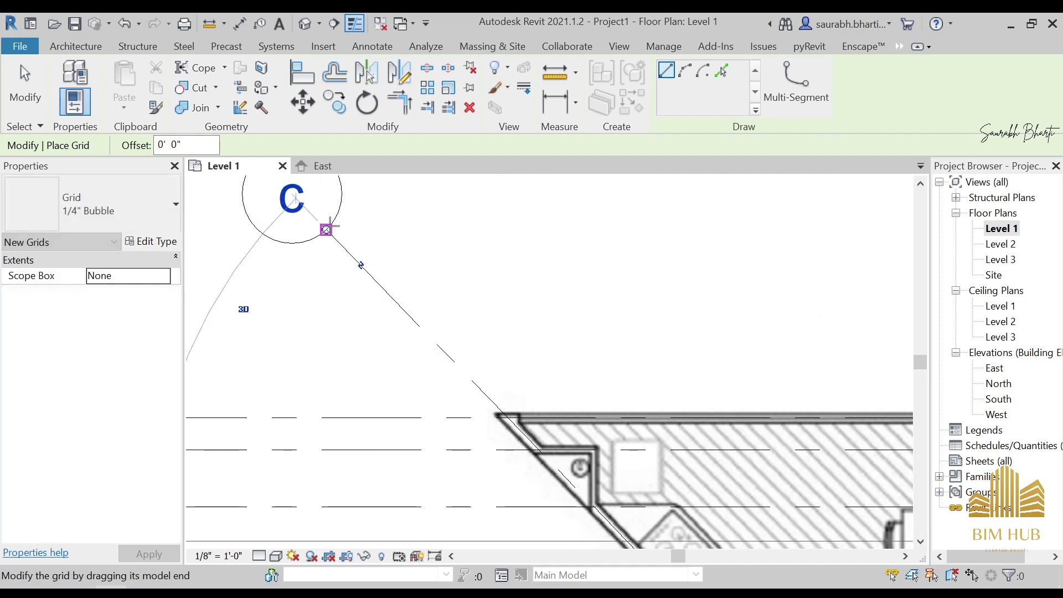
pyautogui.scroll(-3, 337, 235)
pyautogui.press('Escape')
pyautogui.press('Escape')
# Extend the upper end of diagonal grid c to about the height of the bubbles of grids b and a
pyautogui.moveTo(403, 302); pyautogui.dragTo(522, 402, button='middle')
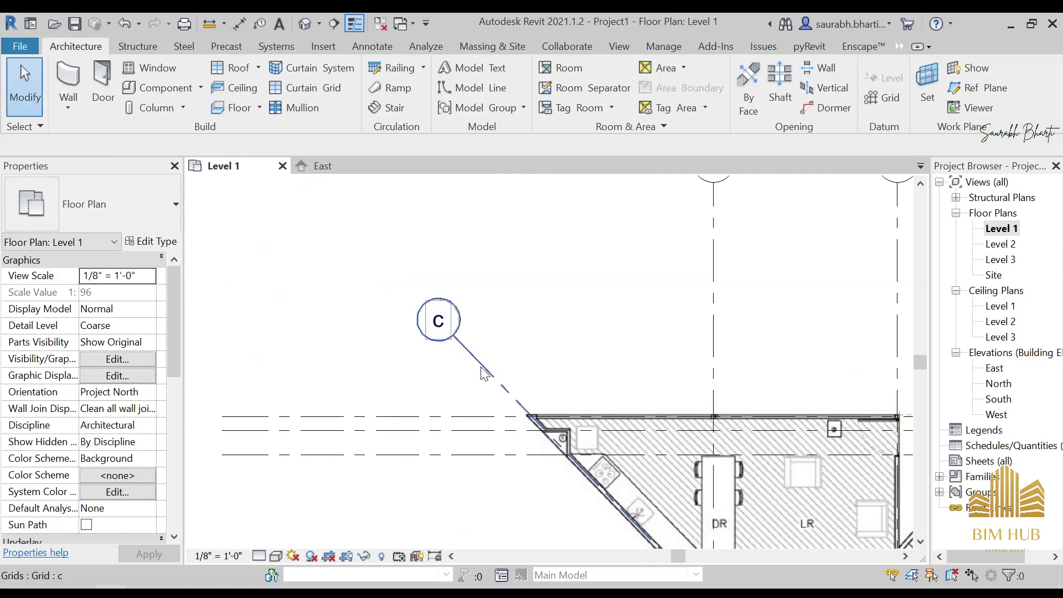
pyautogui.click(464, 346)
pyautogui.scroll(-3, 464, 348)
pyautogui.moveTo(464, 347); pyautogui.dragTo(398, 259)
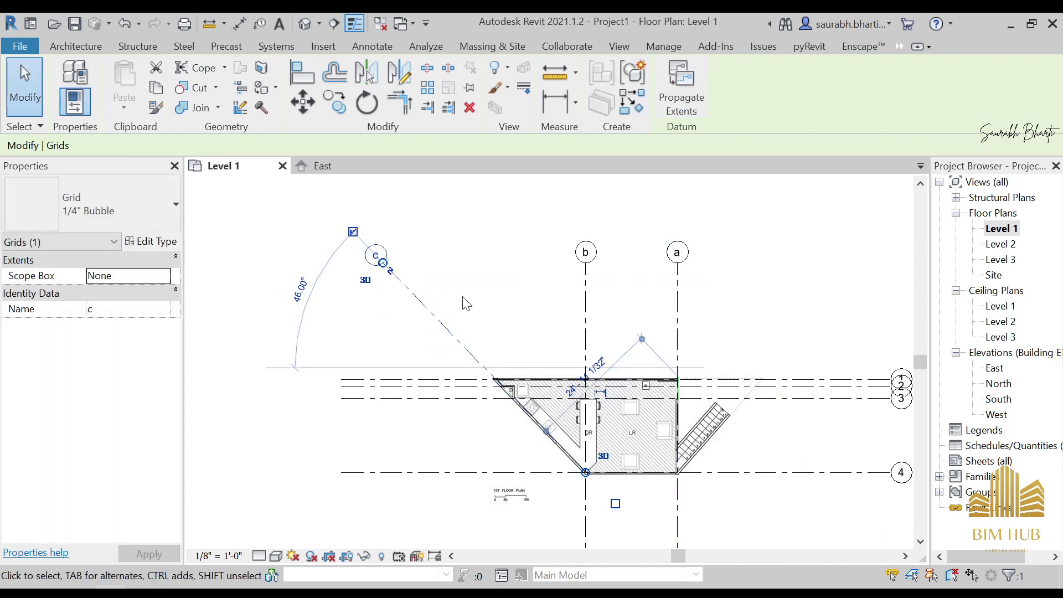
pyautogui.scroll(-3, 466, 304)
pyautogui.click(644, 279)
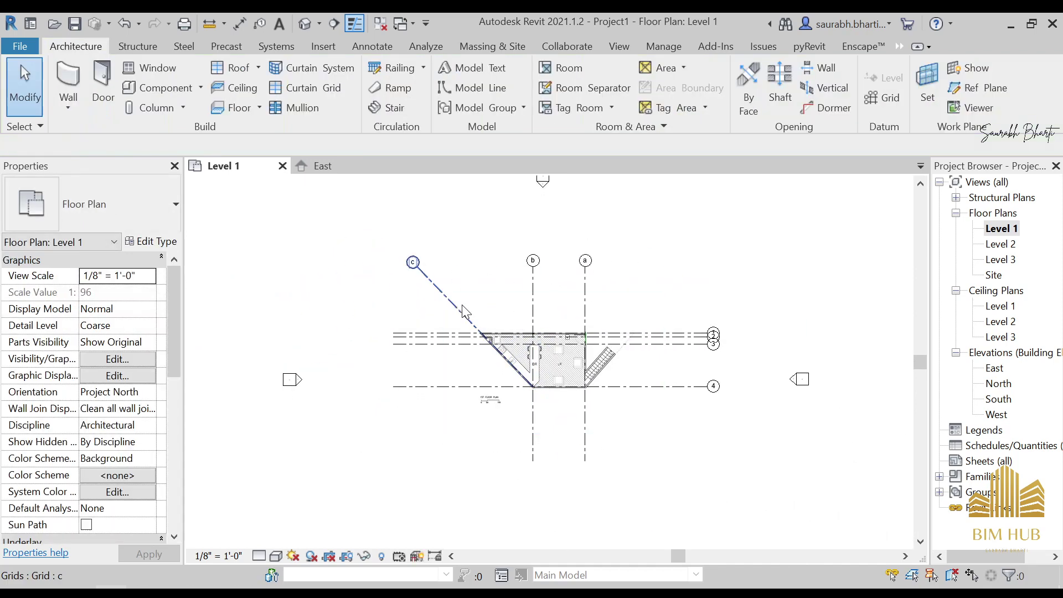
# Extend the lower end of diagonal grid c well below grid 4 and past grid a
pyautogui.click(459, 309)
pyautogui.scroll(3, 527, 429)
pyautogui.moveTo(537, 363); pyautogui.dragTo(681, 497)
pyautogui.press('Escape')
# Draw a diagonal grid d at 50° from the staircase's lower corner on grid 4 along its outer wall, up level with grid a's head
pyautogui.moveTo(671, 397); pyautogui.dragTo(656, 421, button='middle')
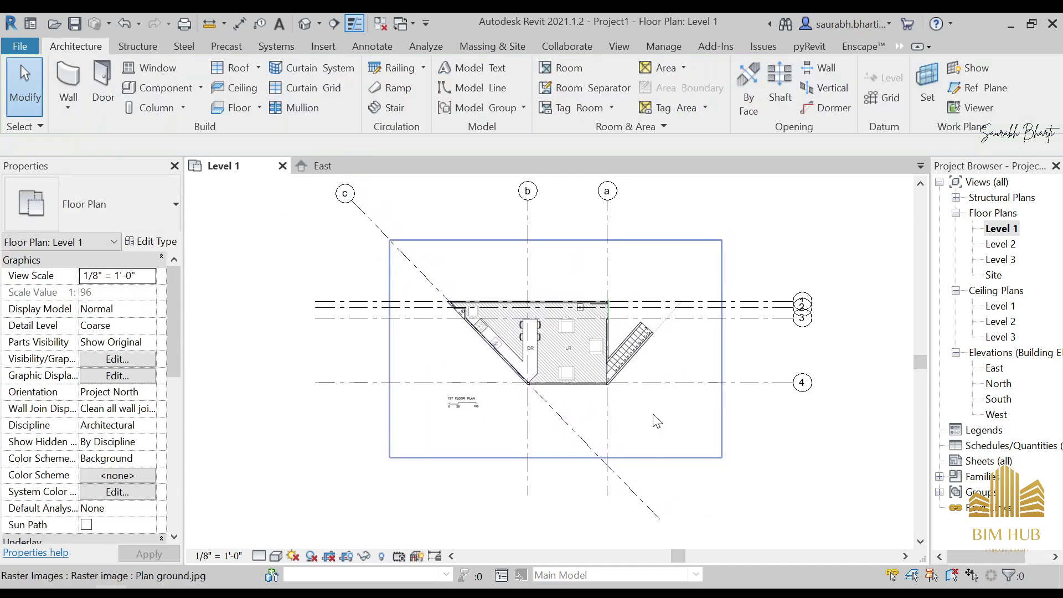
pyautogui.press('g')
pyautogui.press('r')
pyautogui.scroll(3, 636, 377)
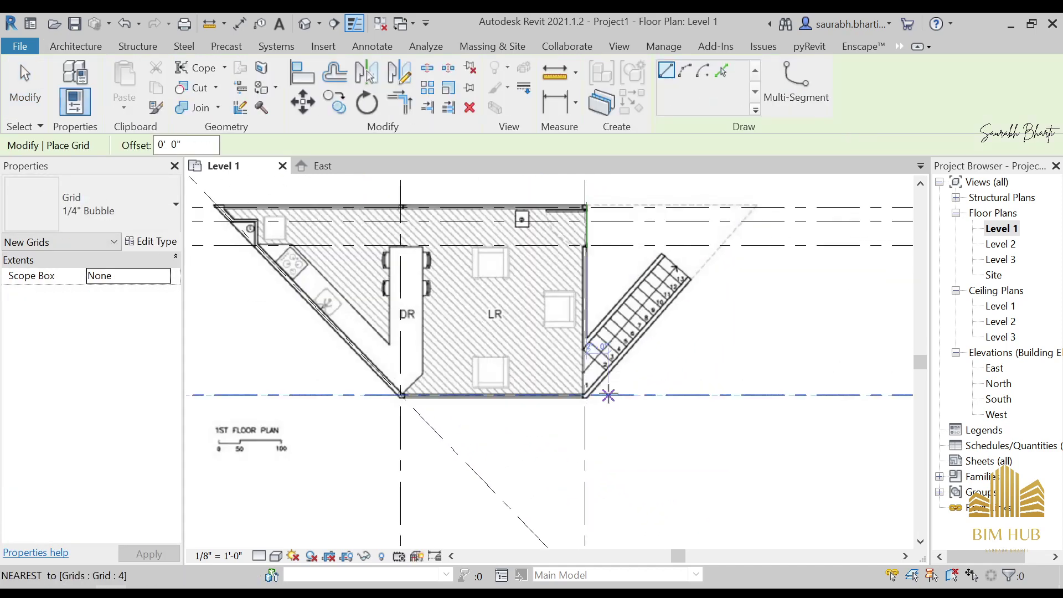
pyautogui.scroll(2, 555, 397)
pyautogui.scroll(2, 566, 396)
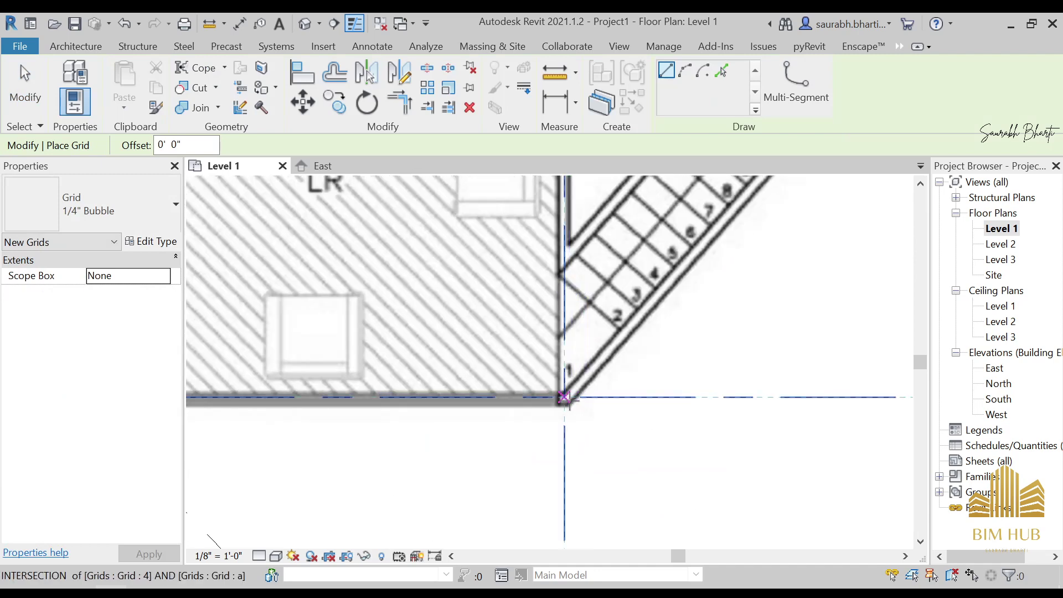
pyautogui.scroll(2, 564, 396)
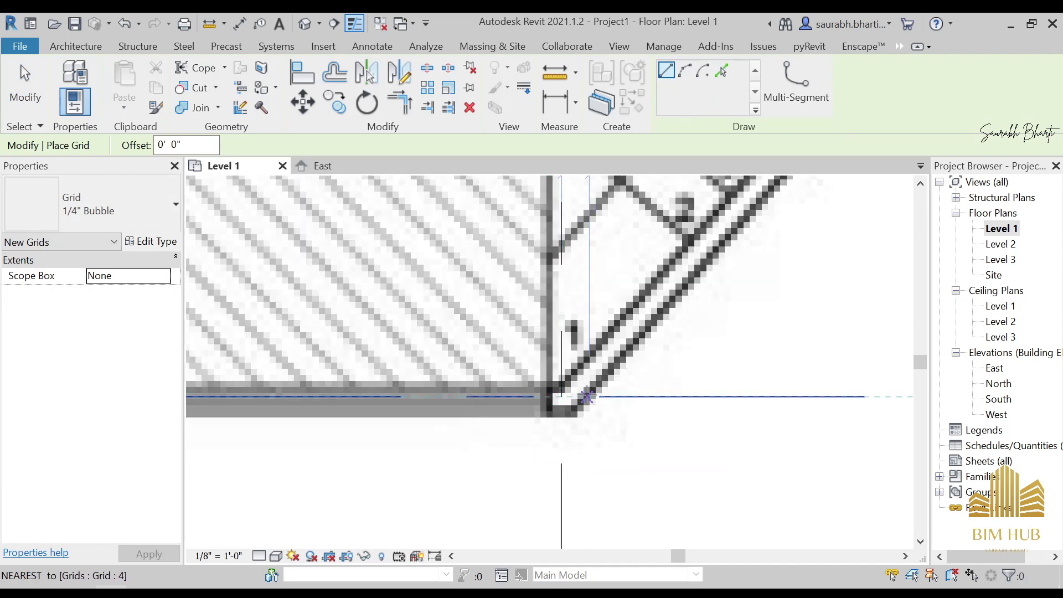
pyautogui.scroll(-4, 670, 313)
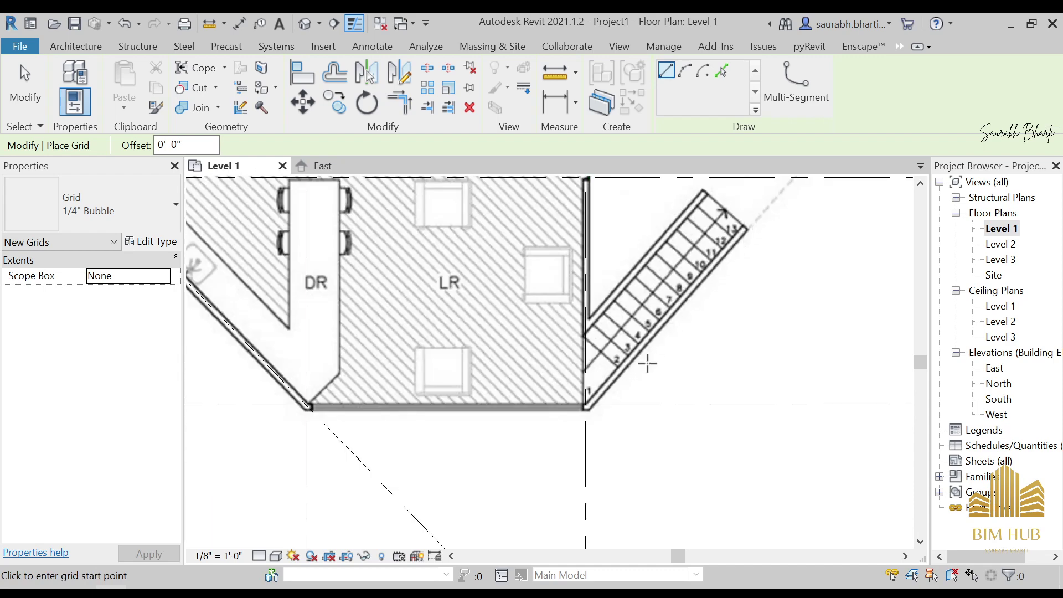
pyautogui.scroll(5, 596, 404)
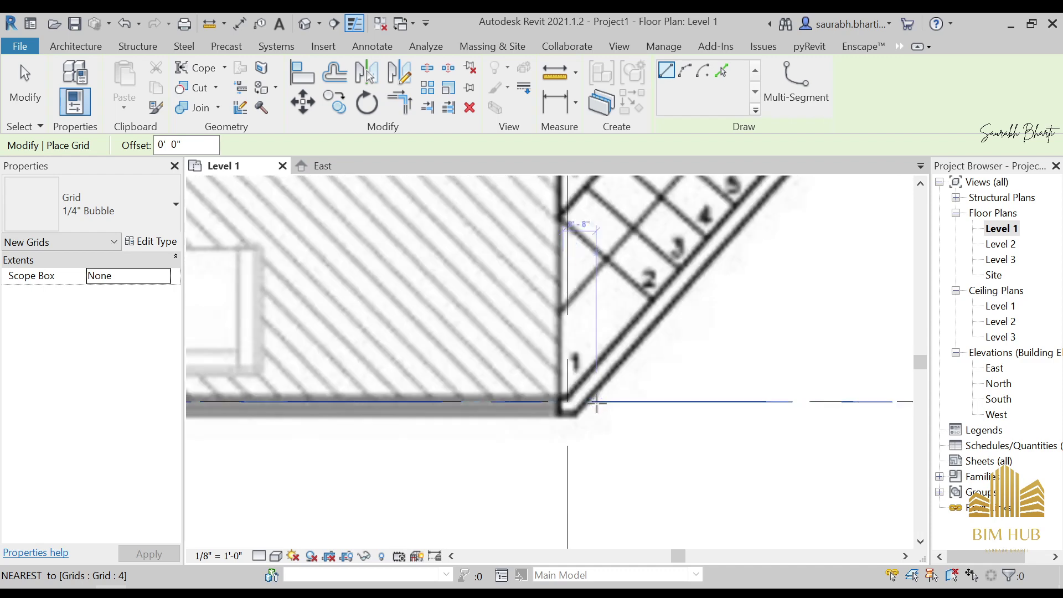
pyautogui.click(579, 399)
pyautogui.scroll(-5, 609, 343)
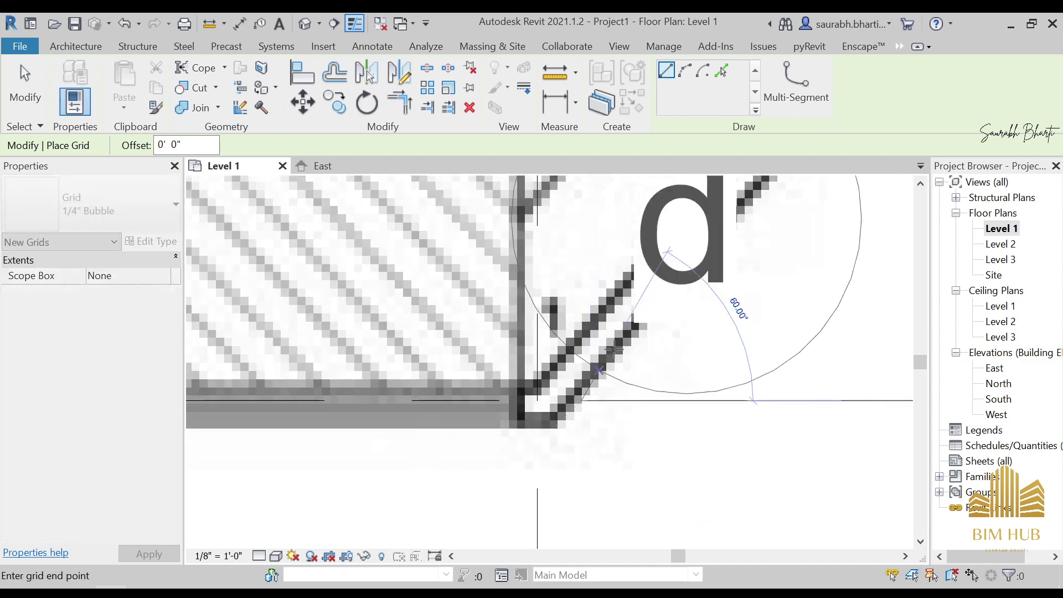
pyautogui.scroll(-5, 724, 263)
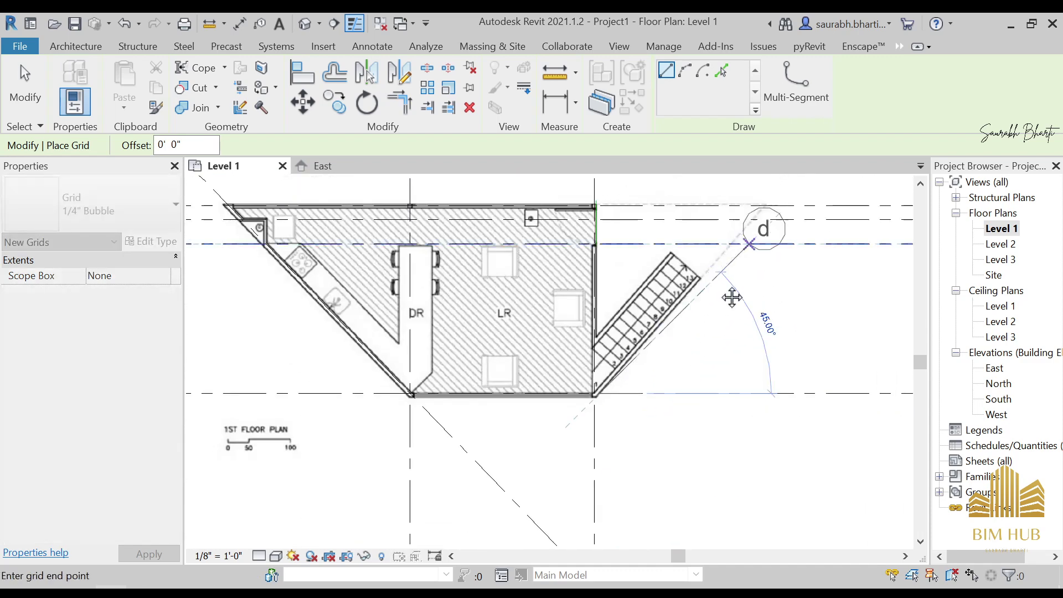
pyautogui.scroll(3, 733, 296)
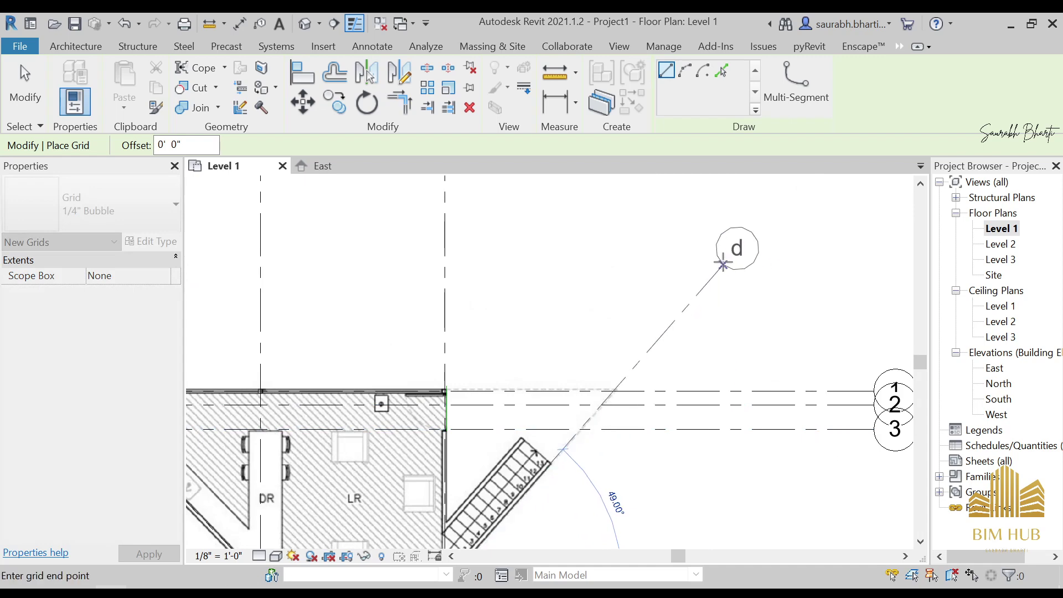
pyautogui.scroll(-4, 771, 240)
pyautogui.scroll(2, 738, 252)
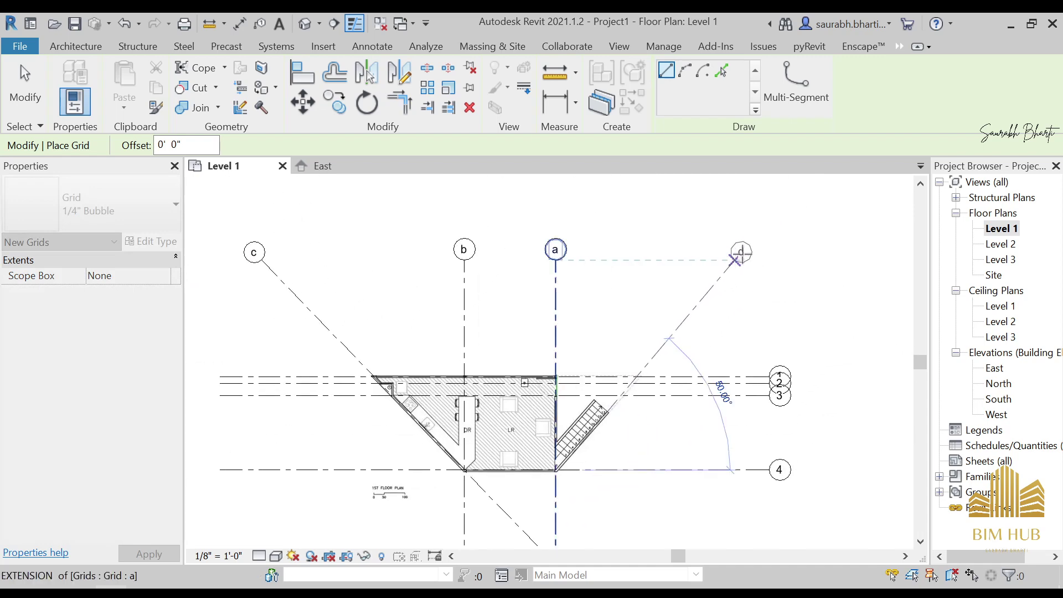
pyautogui.click(735, 260)
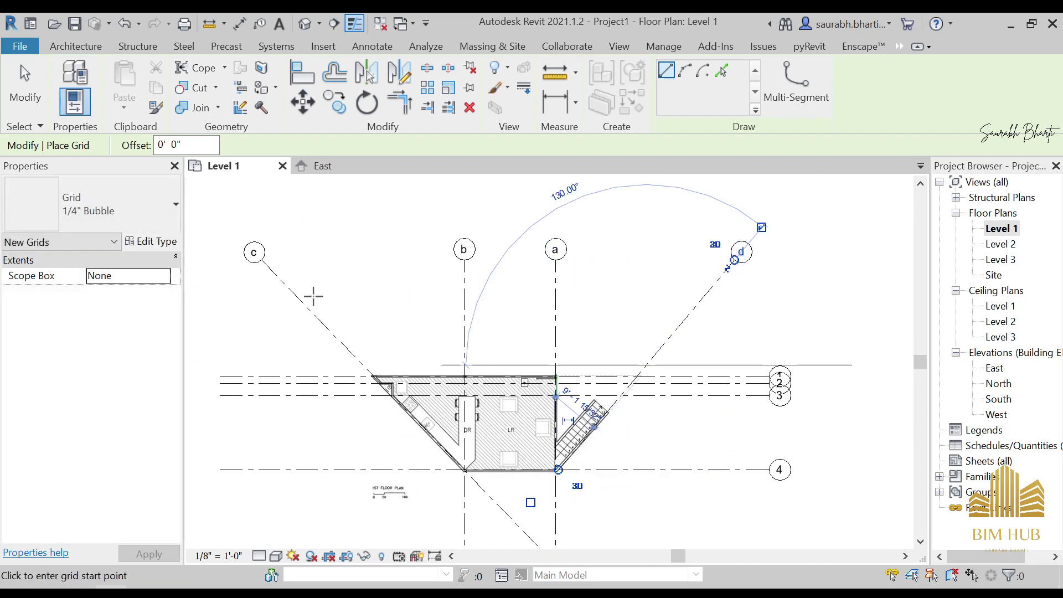
pyautogui.press('Escape')
pyautogui.press('Escape')
pyautogui.click(282, 286)
pyautogui.moveTo(262, 260)
pyautogui.mouseDown()
pyautogui.moveTo(272, 271)
pyautogui.moveTo(263, 261)
pyautogui.mouseUp()
pyautogui.press('Escape')
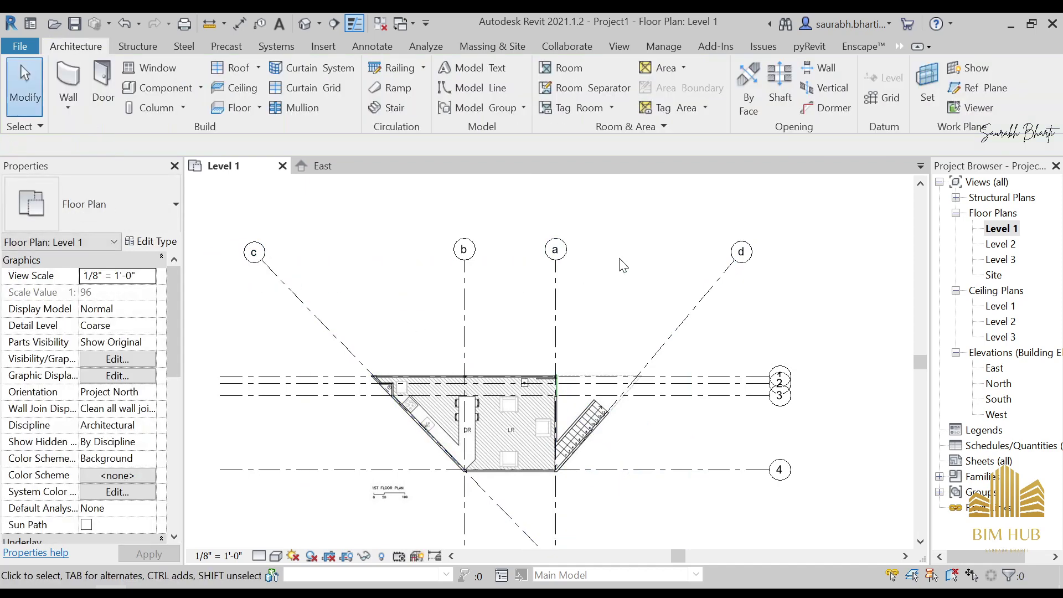
# Extend the lower end of diagonal grid d well below grid 4, past grids a and c
pyautogui.scroll(-2, 536, 340)
pyautogui.moveTo(541, 450); pyautogui.dragTo(589, 374, button='middle')
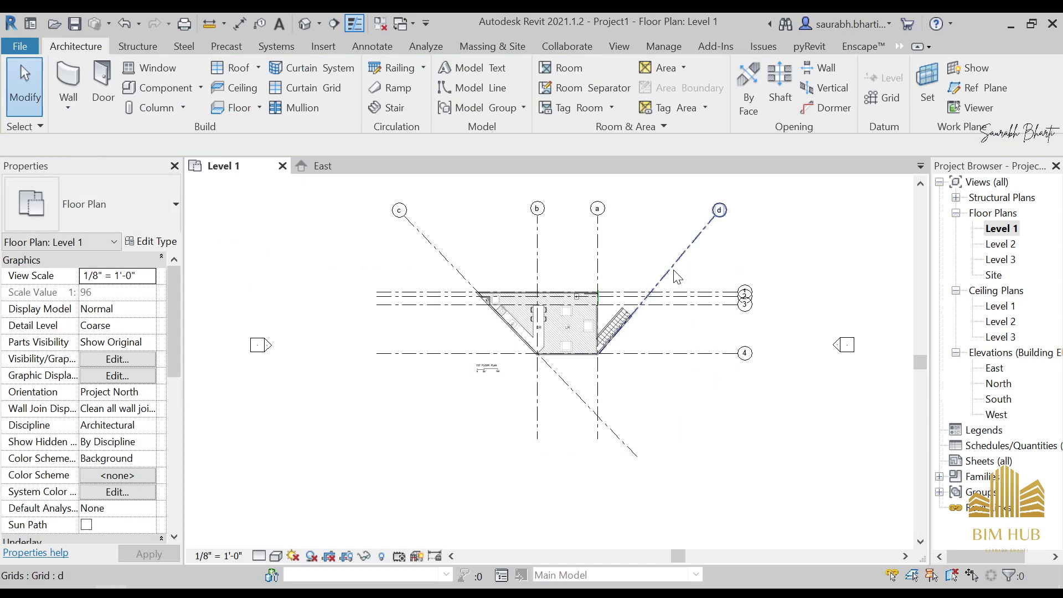
pyautogui.click(658, 277)
pyautogui.scroll(1, 621, 377)
pyautogui.moveTo(589, 345); pyautogui.dragTo(451, 505)
pyautogui.moveTo(619, 277); pyautogui.dragTo(533, 377, button='middle')
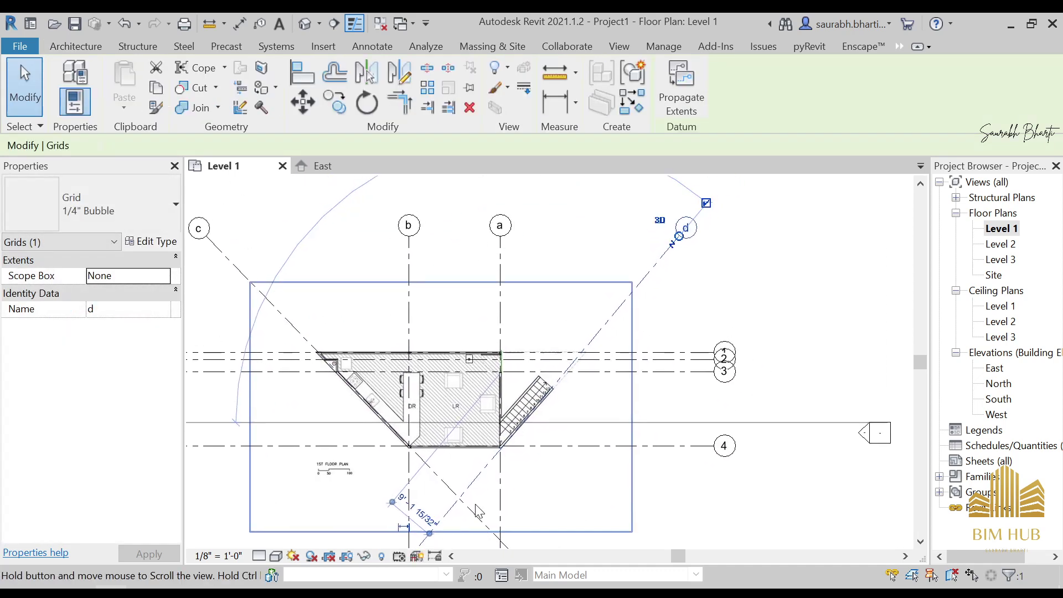
# Draw a diagonal grid e at 50° along the staircase's inner wall, from its lower corner near grid a up level with grid d's head
pyautogui.press('Escape')
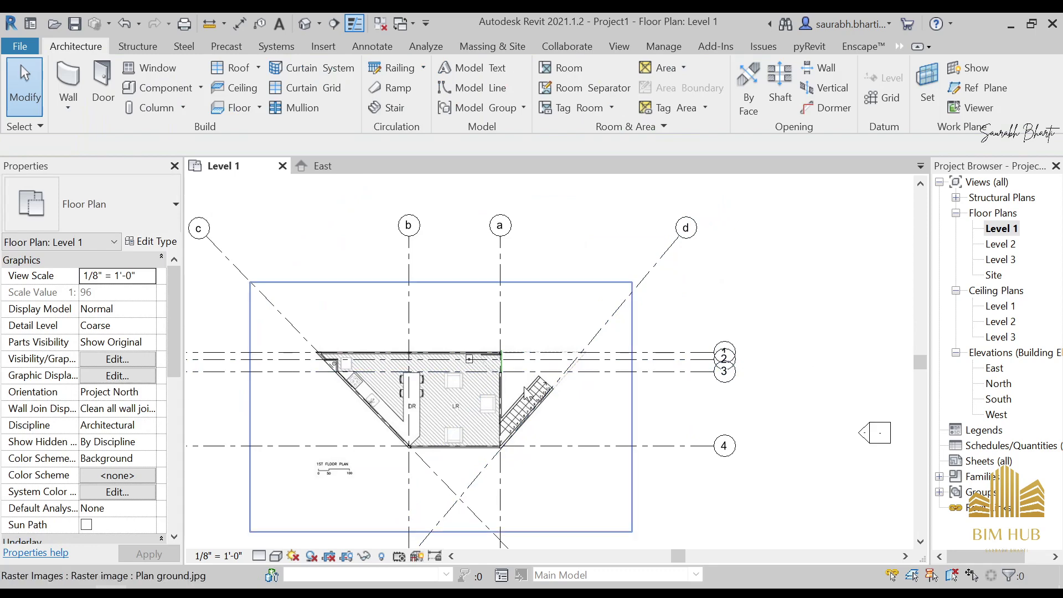
pyautogui.press('g')
pyautogui.press('r')
pyautogui.scroll(1, 578, 332)
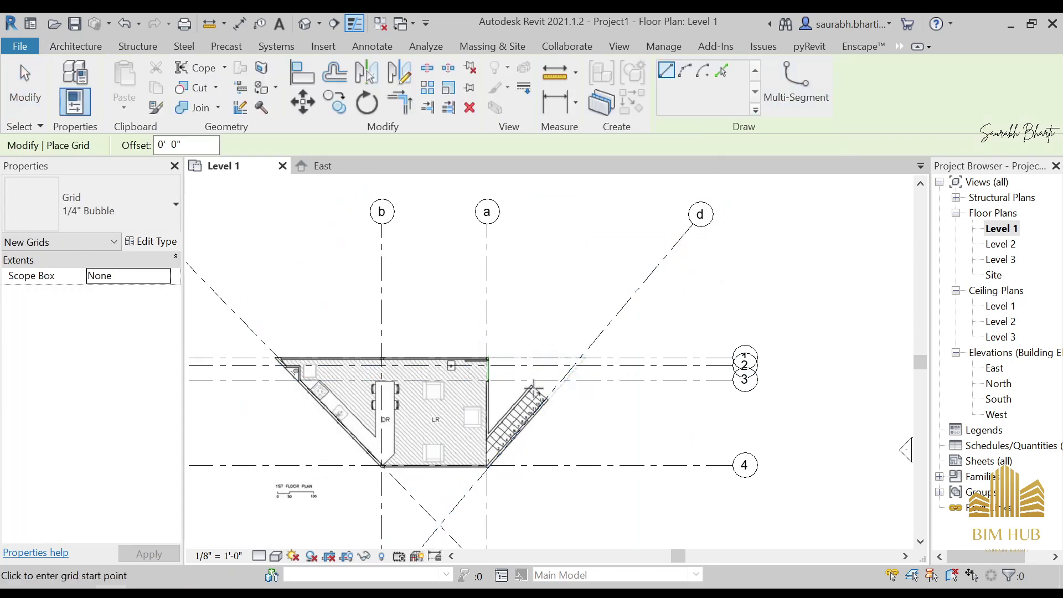
pyautogui.scroll(3, 528, 390)
pyautogui.scroll(2, 473, 443)
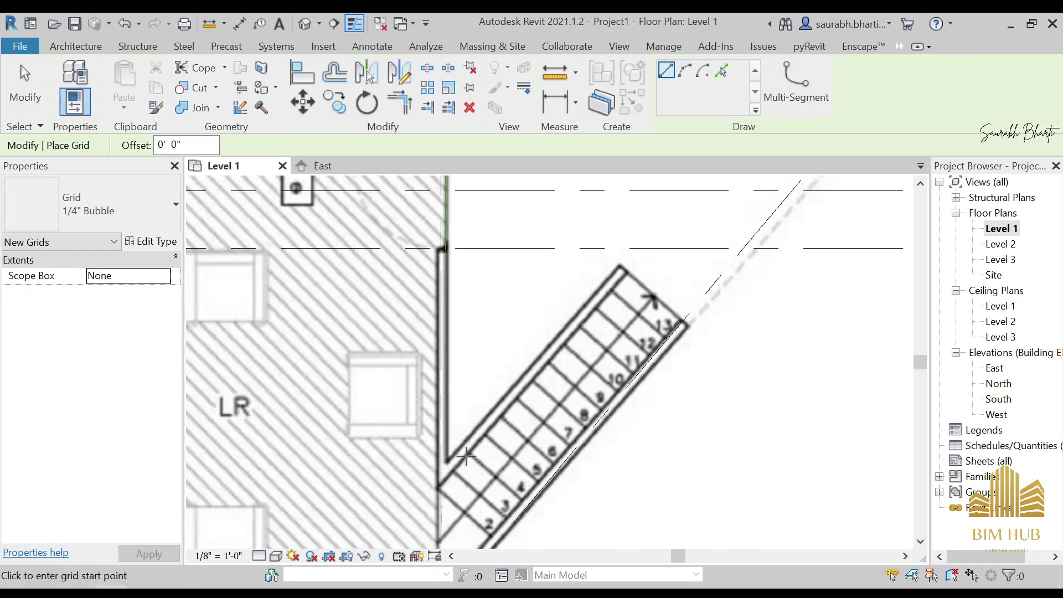
pyautogui.scroll(3, 443, 465)
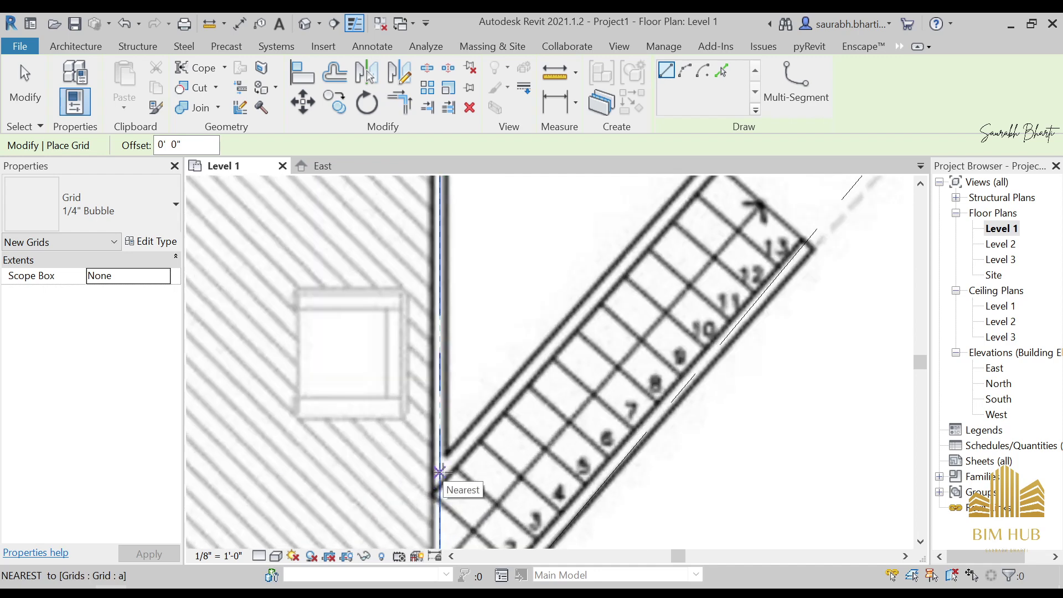
pyautogui.click(441, 454)
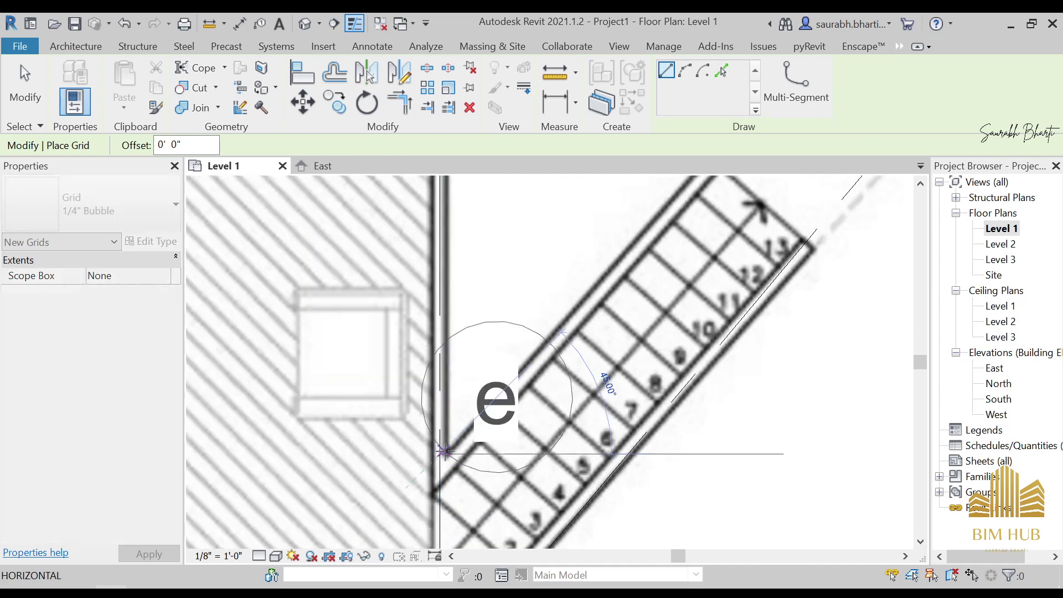
pyautogui.scroll(-3, 487, 399)
pyautogui.scroll(2, 598, 294)
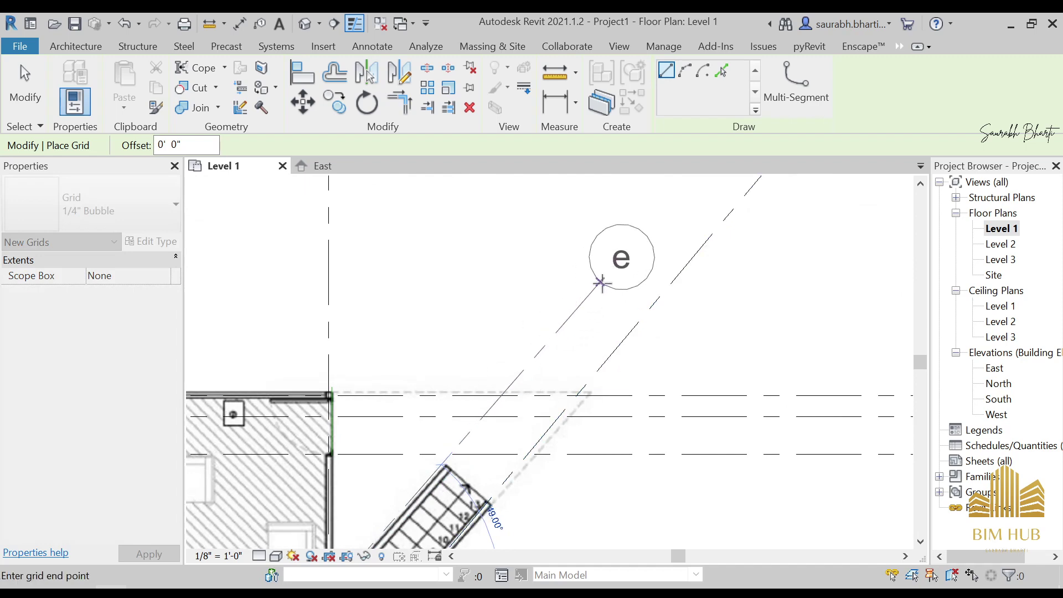
pyautogui.scroll(-2, 498, 423)
pyautogui.click(624, 230)
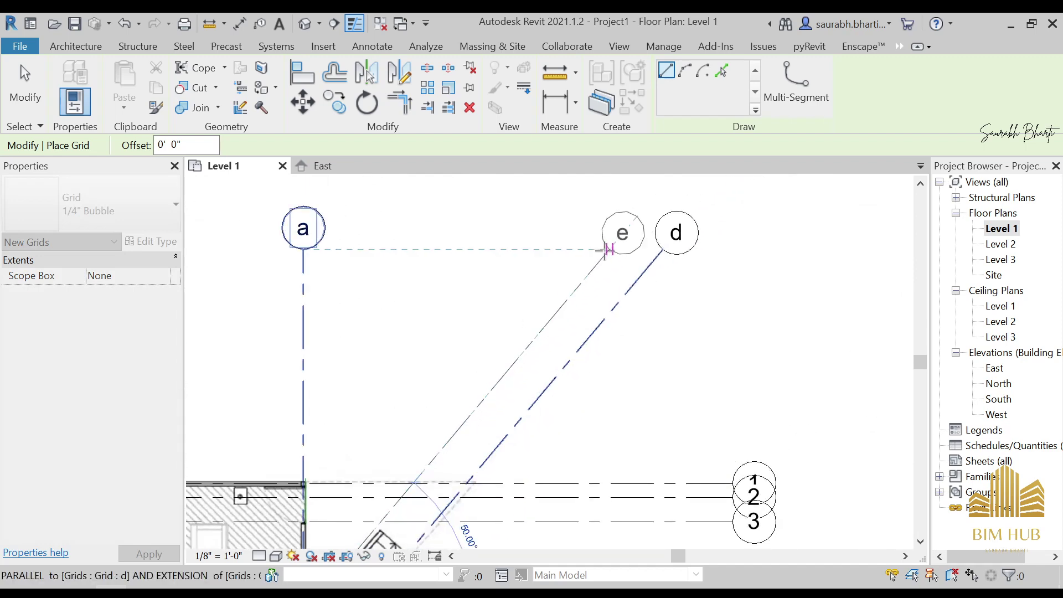
# Extend the lower end of diagonal grid e well below grid 4, to about the lower end of grid d
pyautogui.scroll(-4, 610, 247)
pyautogui.moveTo(536, 422); pyautogui.dragTo(658, 403, button='middle')
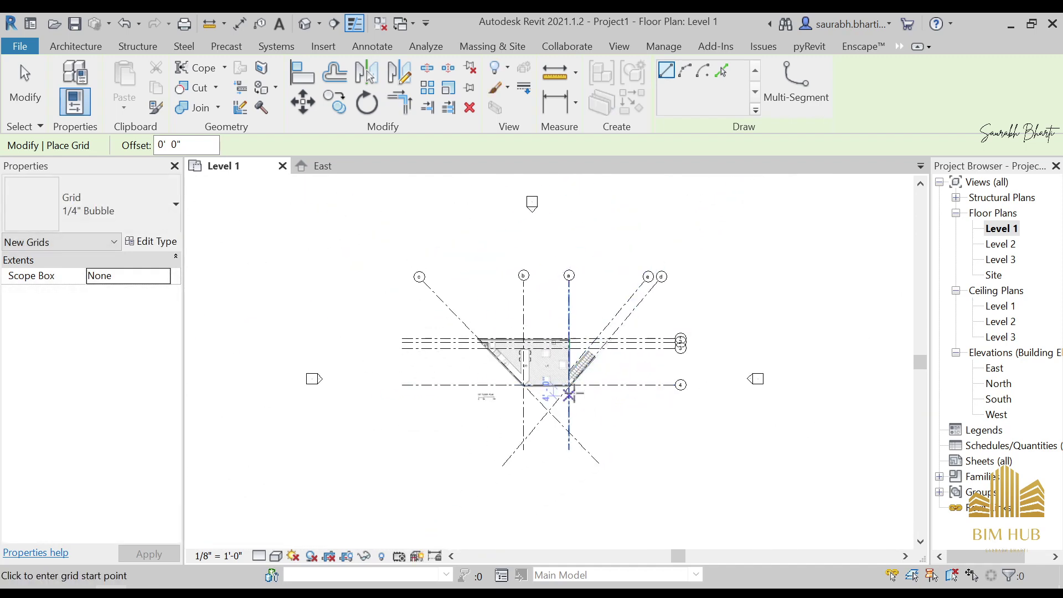
pyautogui.press('Escape')
pyautogui.click(614, 319)
pyautogui.scroll(3, 569, 375)
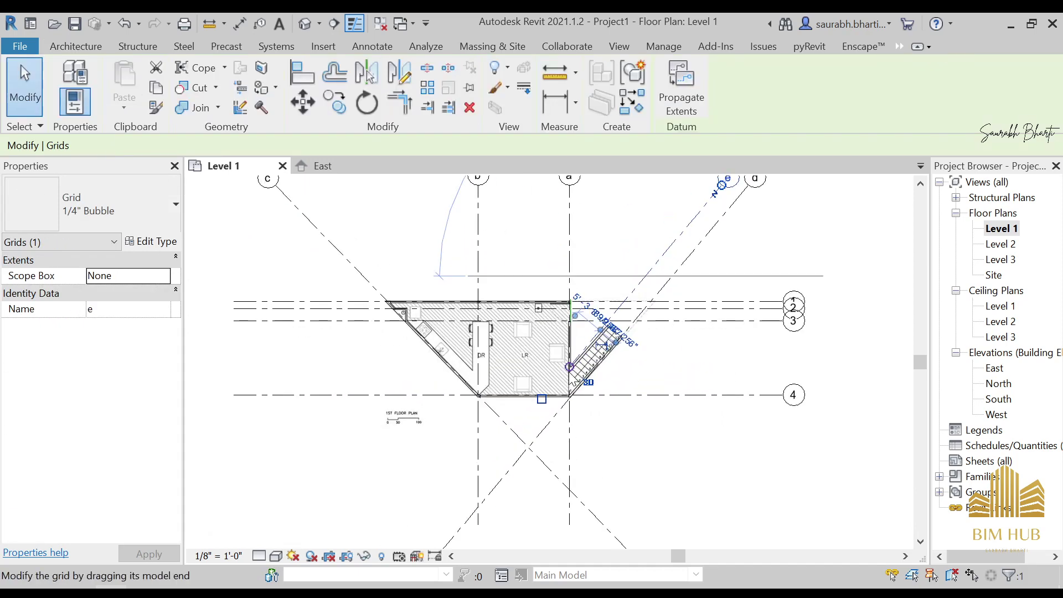
pyautogui.moveTo(569, 367); pyautogui.dragTo(365, 545)
pyautogui.press('Escape')
pyautogui.scroll(-3, 401, 486)
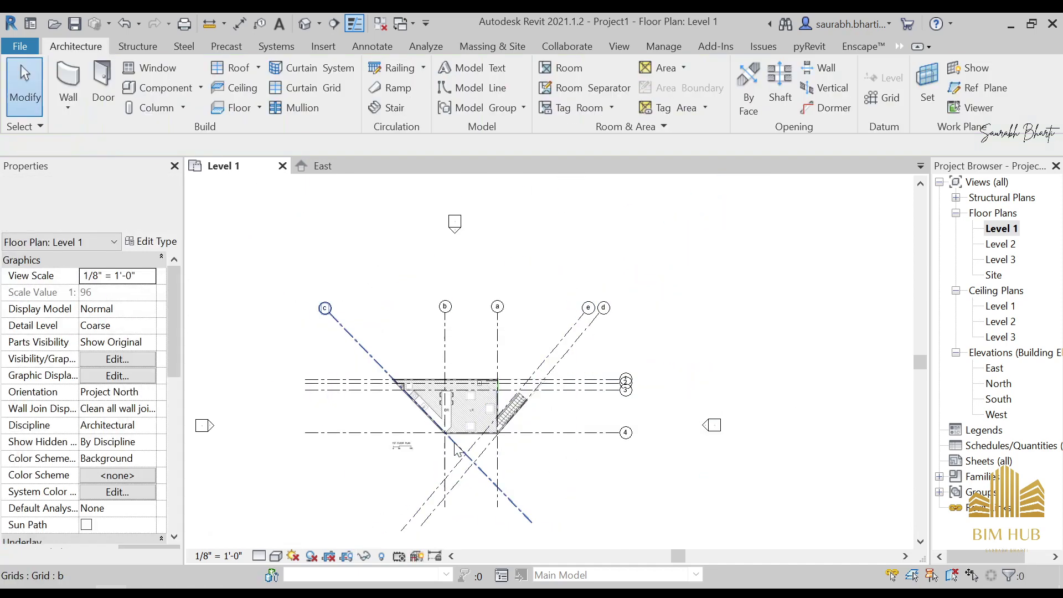
# Draw a vertical grid f from the small shaft's corner near grid 2 down to about the lower end of grid e
pyautogui.scroll(5, 468, 445)
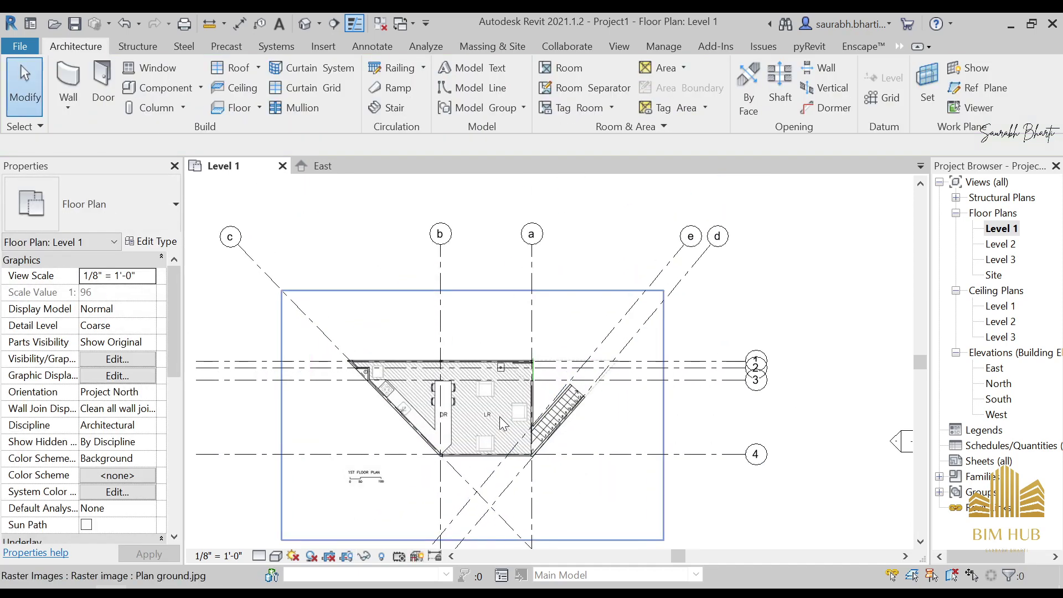
pyautogui.moveTo(487, 490); pyautogui.dragTo(568, 471, button='middle')
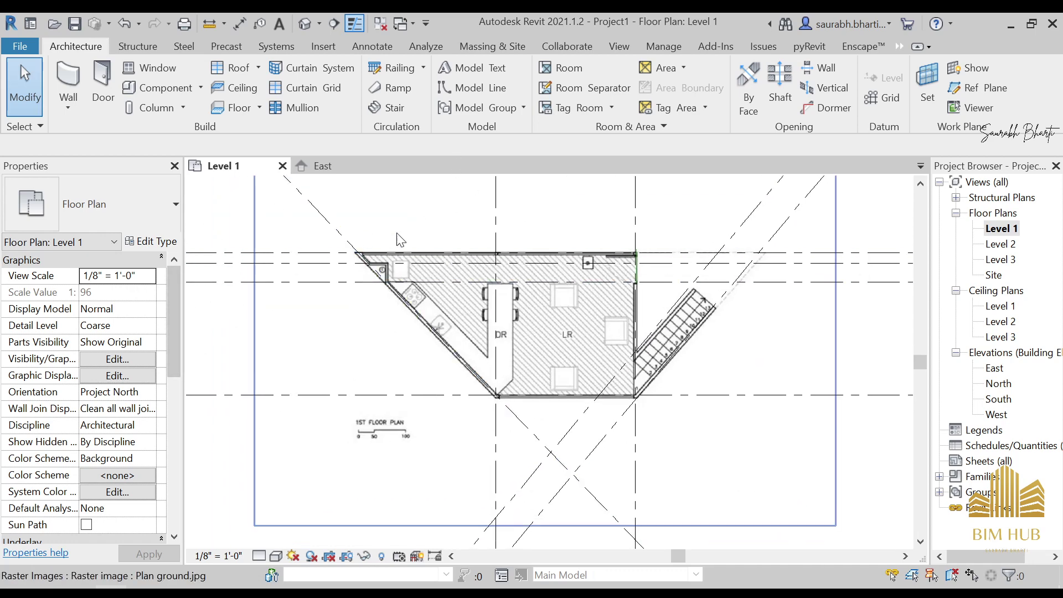
pyautogui.scroll(2, 375, 294)
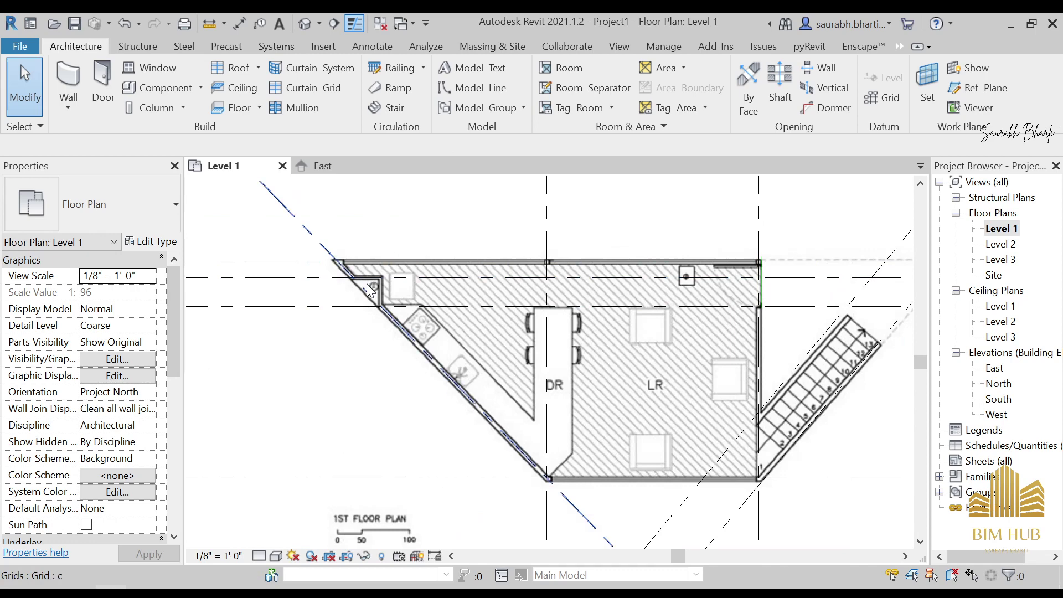
pyautogui.press('g')
pyautogui.press('r')
pyautogui.scroll(4, 376, 260)
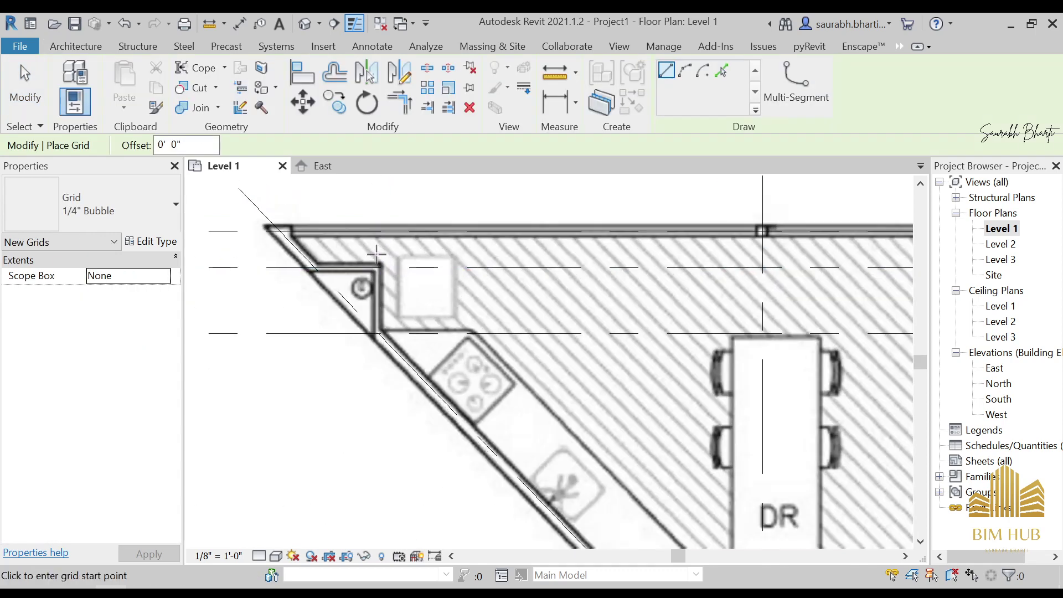
pyautogui.click(376, 268)
pyautogui.scroll(-5, 363, 404)
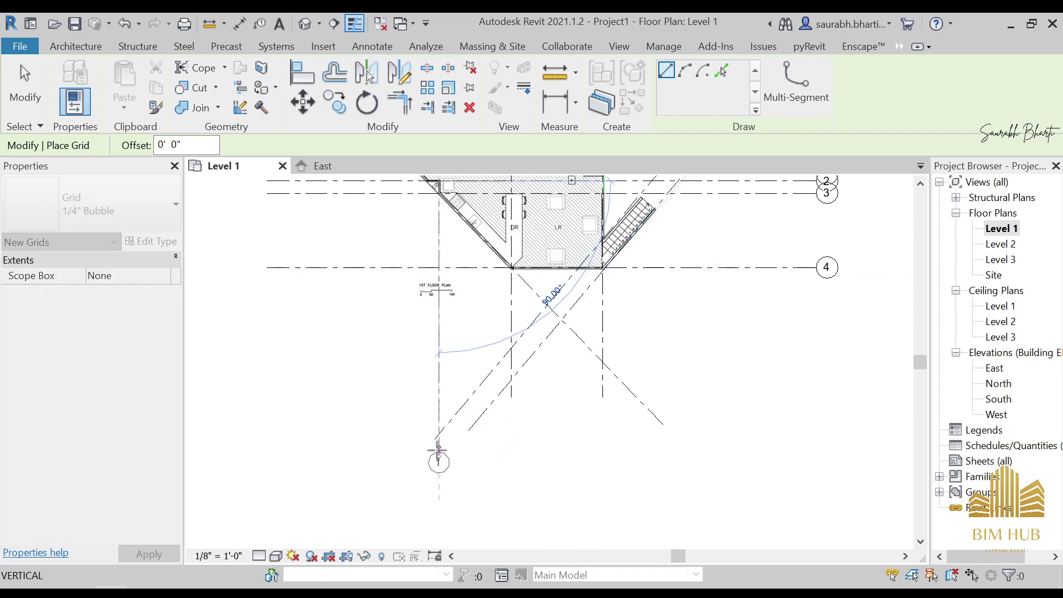
pyautogui.click(438, 434)
pyautogui.press('Escape')
pyautogui.press('Escape')
pyautogui.scroll(-3, 435, 332)
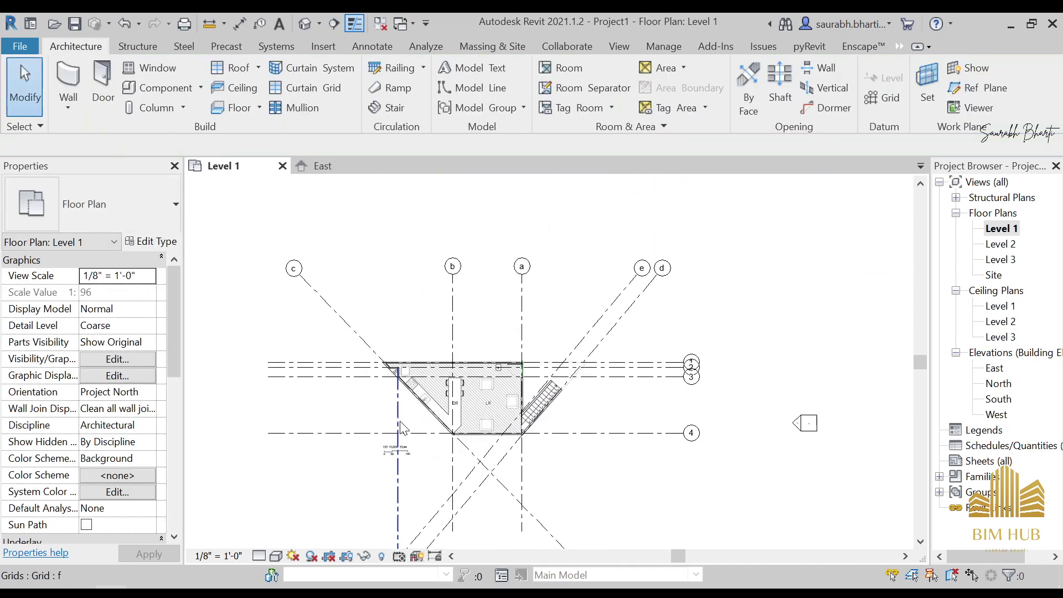
# Extend grid f's upper end level with the heads of grids b and a, and show its bubble there
pyautogui.click(400, 369)
pyautogui.moveTo(403, 369); pyautogui.dragTo(398, 274)
pyautogui.click(398, 239)
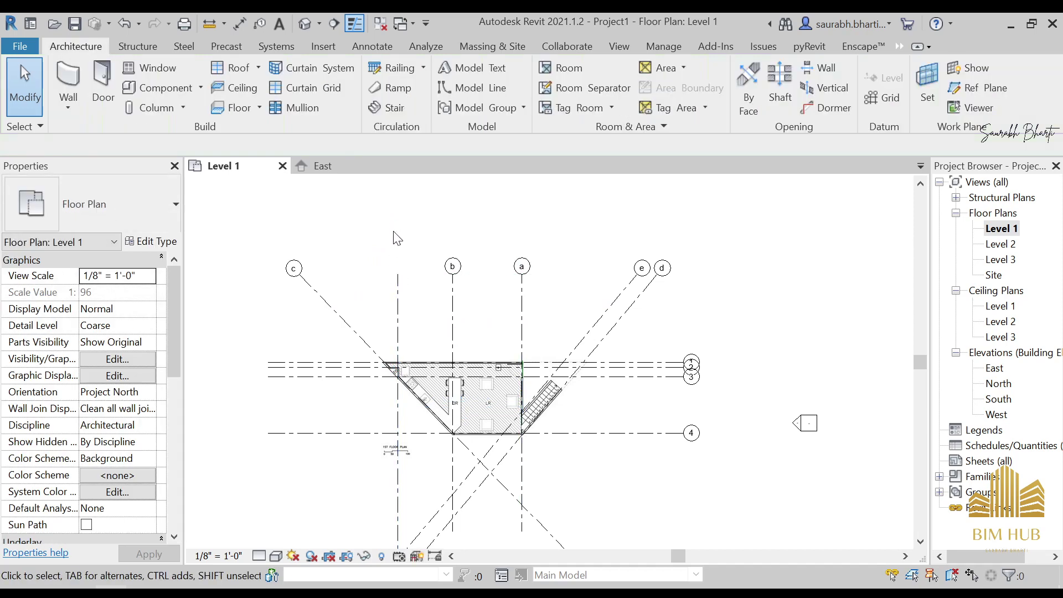
pyautogui.click(398, 283)
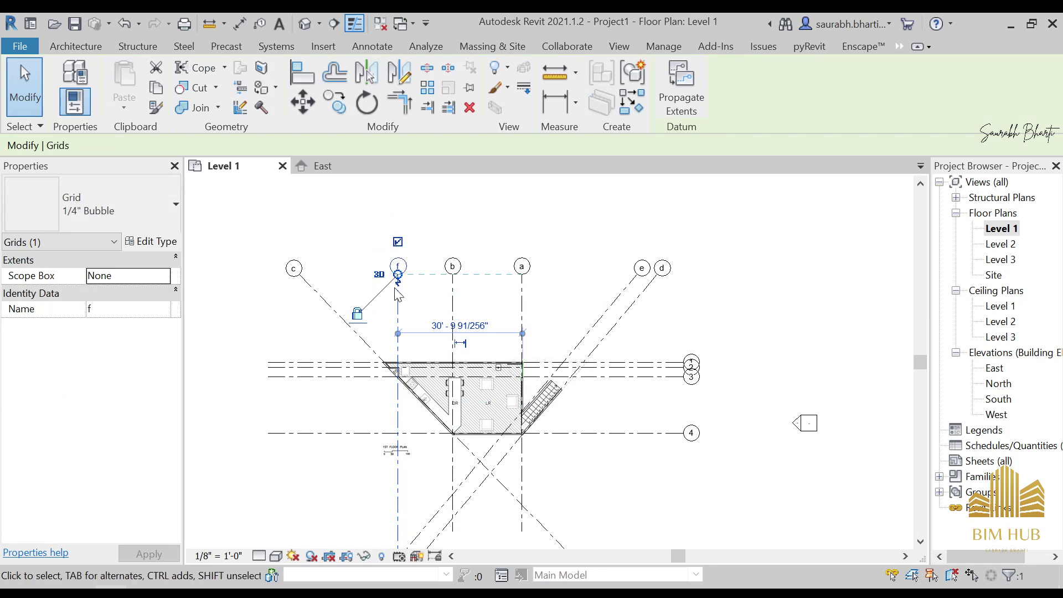
pyautogui.press('Escape')
pyautogui.scroll(-4, 393, 288)
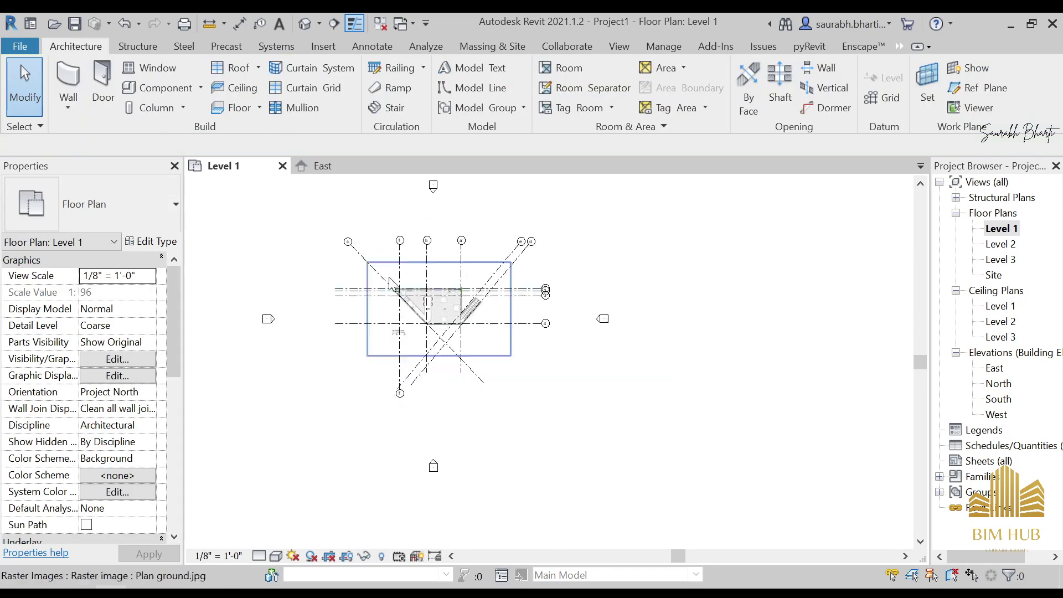
# Extend the lower ends of grids b and a to about the height of grid f's lower bubble
pyautogui.scroll(1, 426, 332)
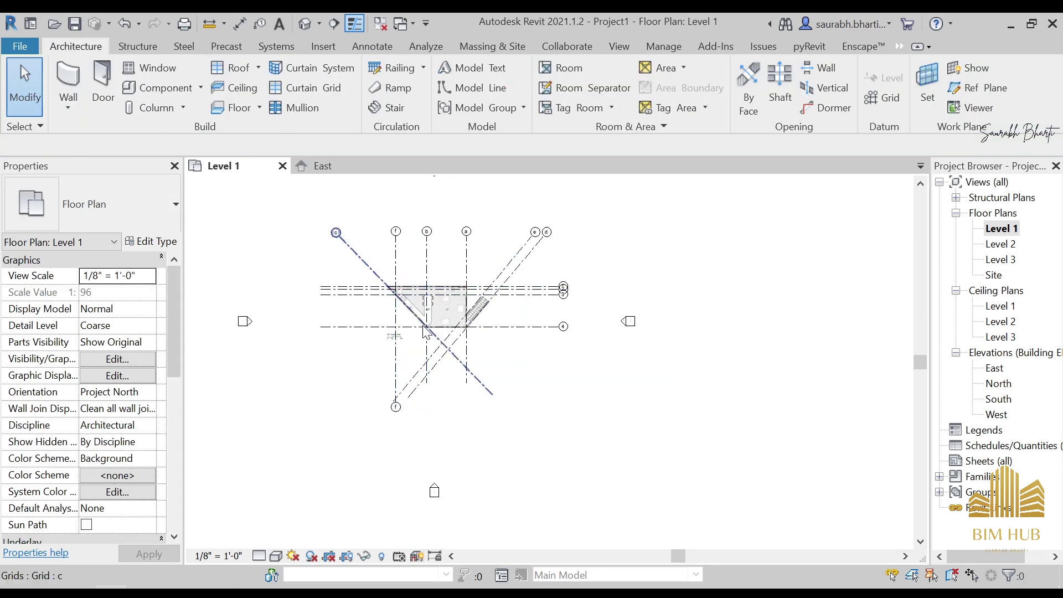
pyautogui.click(430, 284)
pyautogui.moveTo(429, 383); pyautogui.dragTo(427, 413)
pyautogui.click(460, 404)
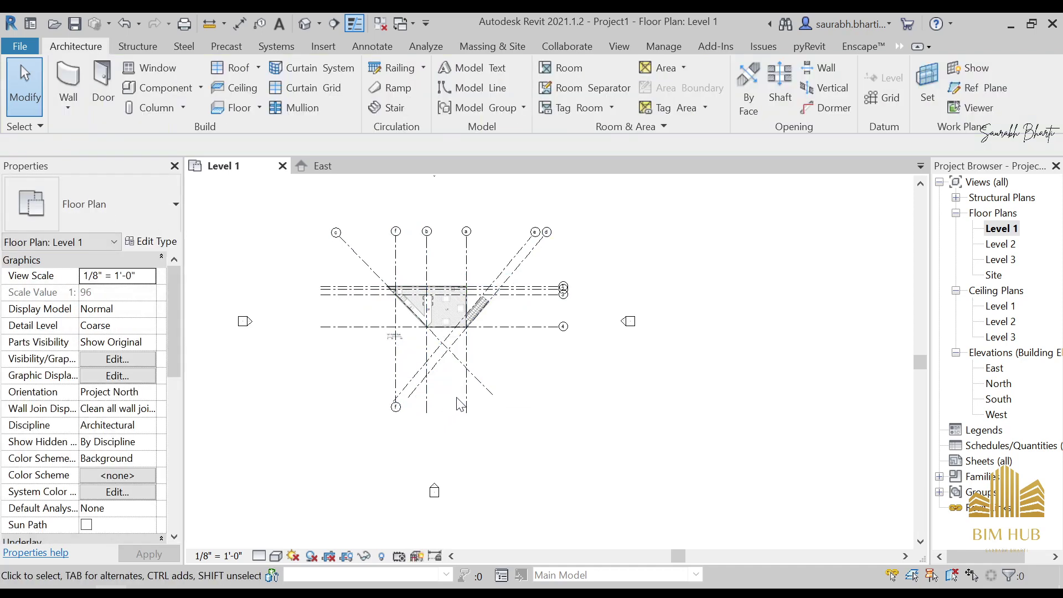
pyautogui.click(411, 391)
pyautogui.press('Escape')
# Check the laid-out grids against the walls and staircase of the ground plan image
pyautogui.scroll(3, 497, 300)
pyautogui.moveTo(469, 283); pyautogui.dragTo(569, 306, button='middle')
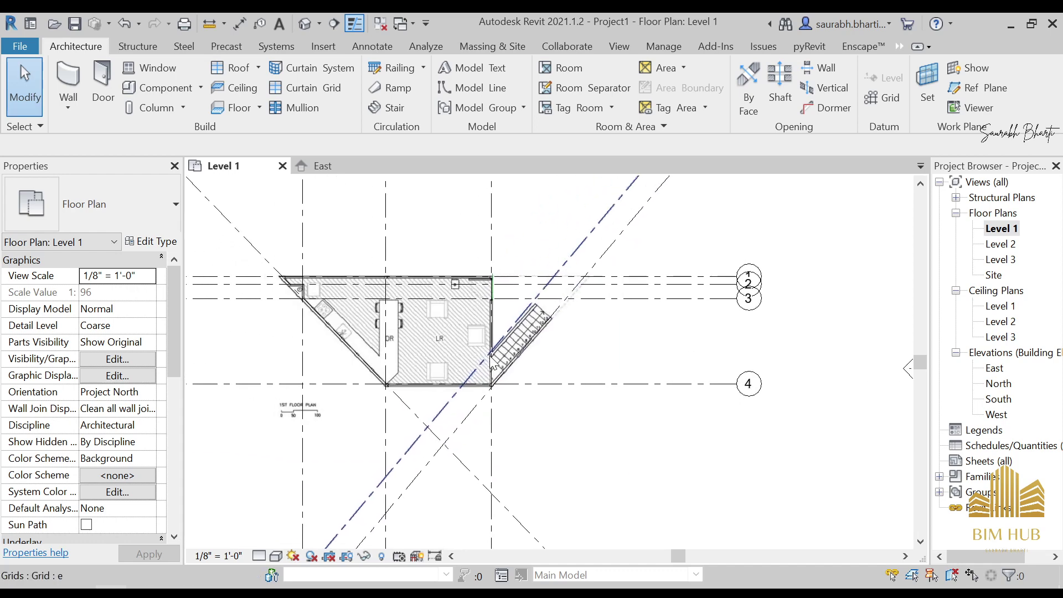
pyautogui.scroll(3, 525, 349)
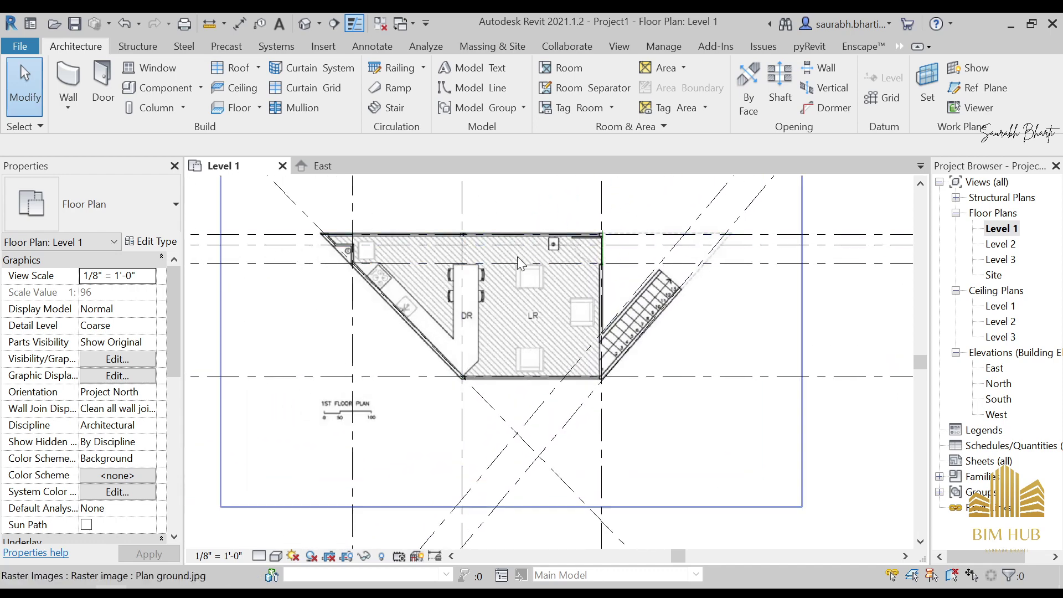
pyautogui.scroll(2, 454, 238)
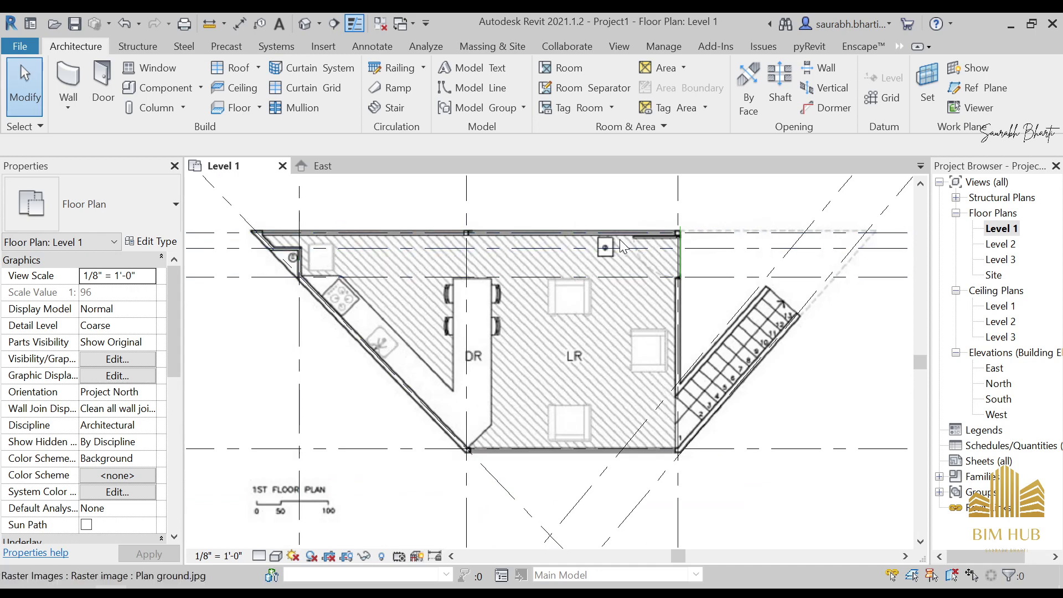
pyautogui.scroll(-4, 585, 341)
pyautogui.click(586, 344)
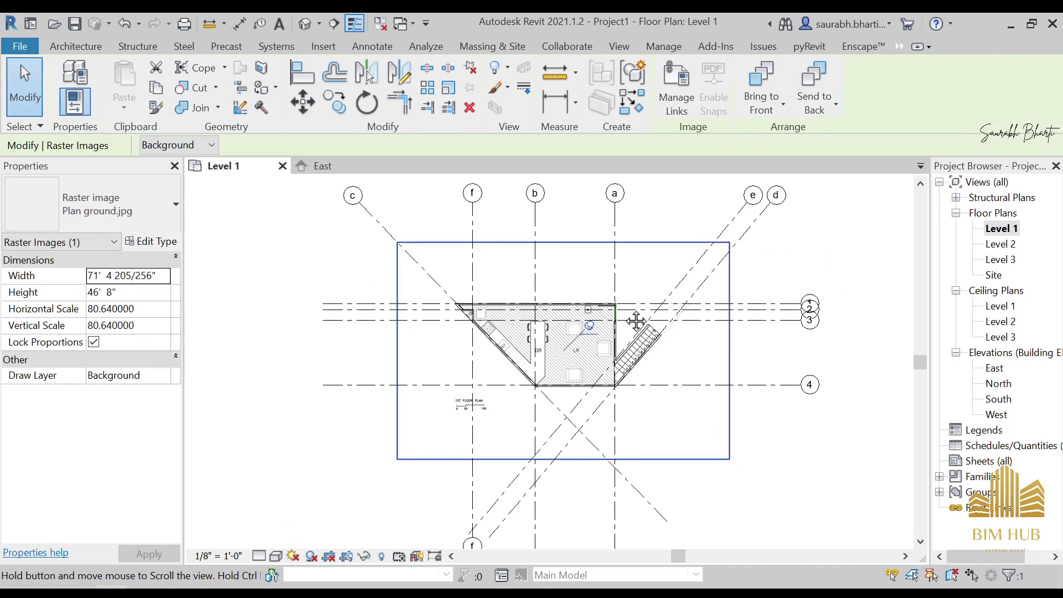
pyautogui.scroll(2, 635, 321)
pyautogui.press('Escape')
# Add a continuous aligned dimension across horizontal grids 1, 2, 3 and 4, placed between the staircase and the grid bubbles
pyautogui.press('d')
pyautogui.press('i')
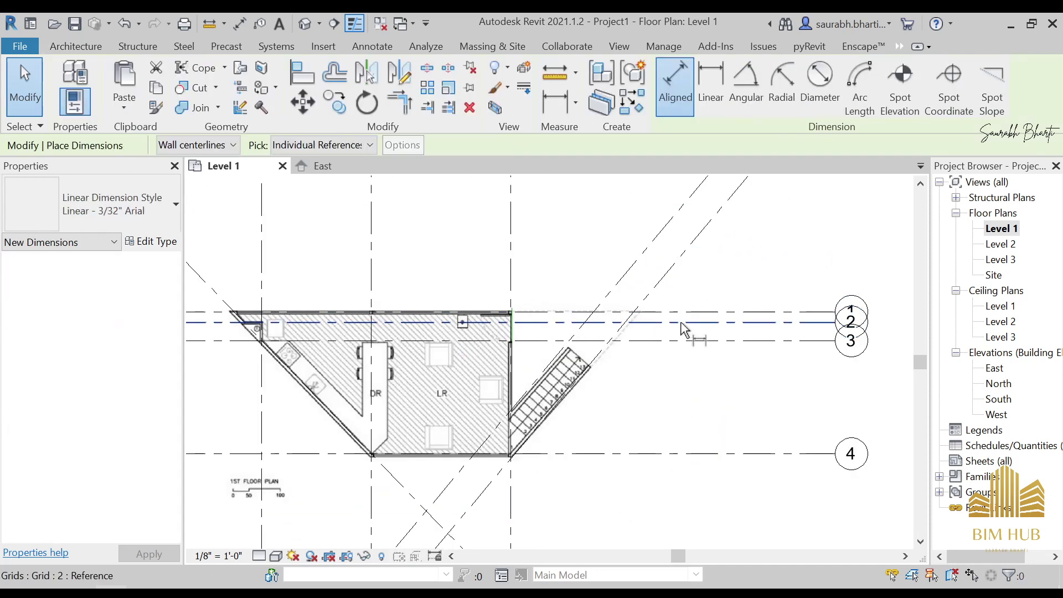
pyautogui.scroll(3, 692, 324)
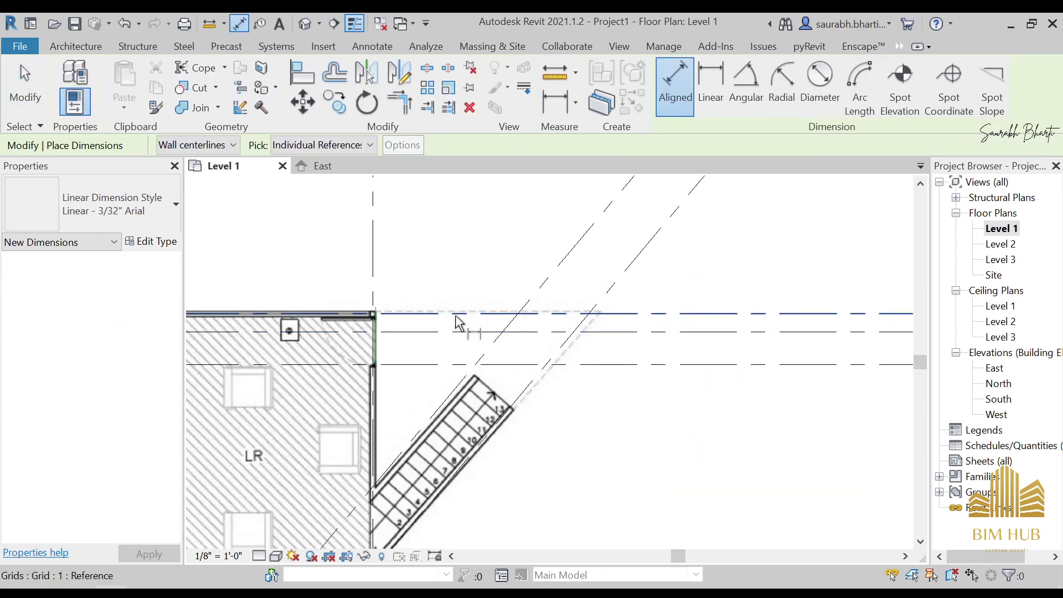
pyautogui.scroll(-3, 683, 331)
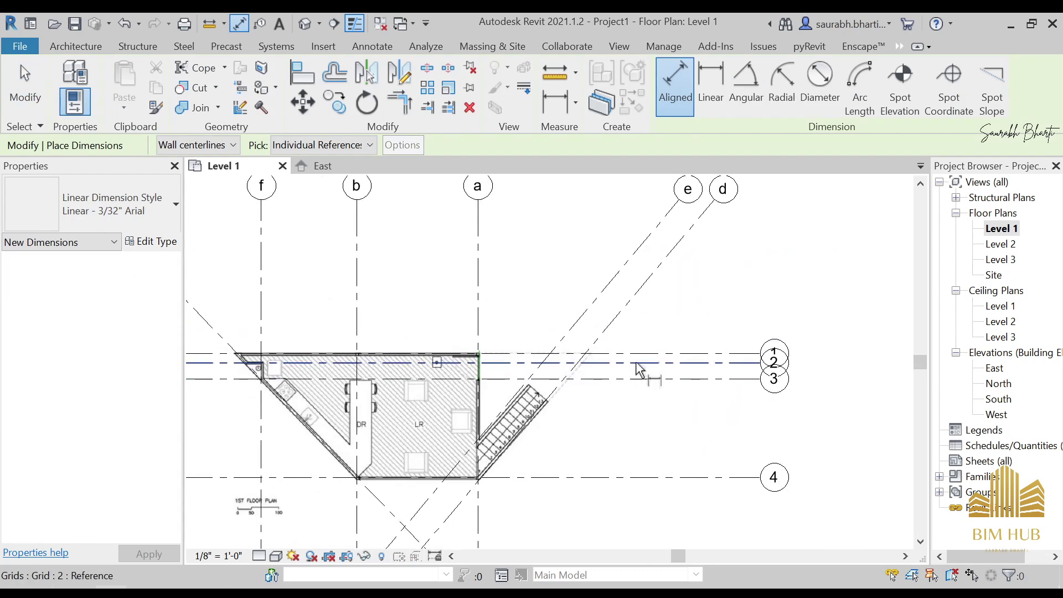
pyautogui.scroll(5, 664, 339)
pyautogui.click(638, 359)
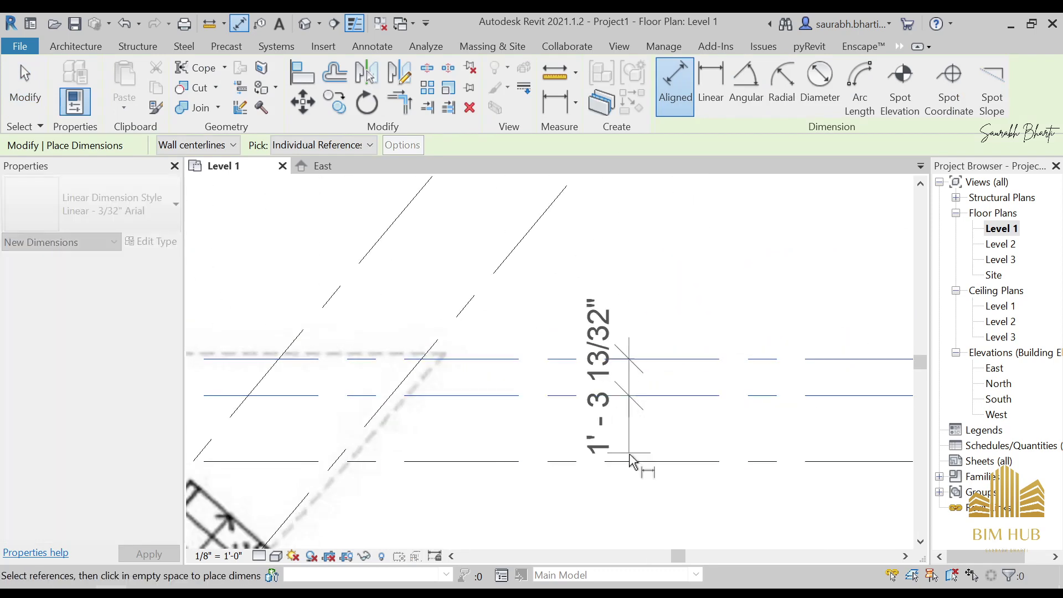
pyautogui.scroll(3, 659, 396)
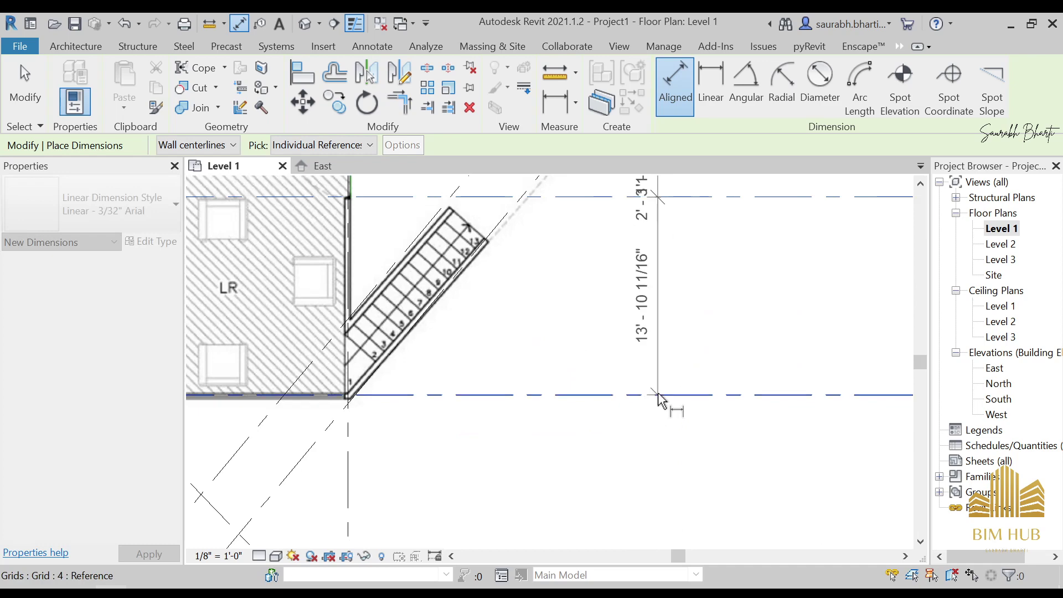
pyautogui.scroll(-4, 655, 401)
pyautogui.click(655, 392)
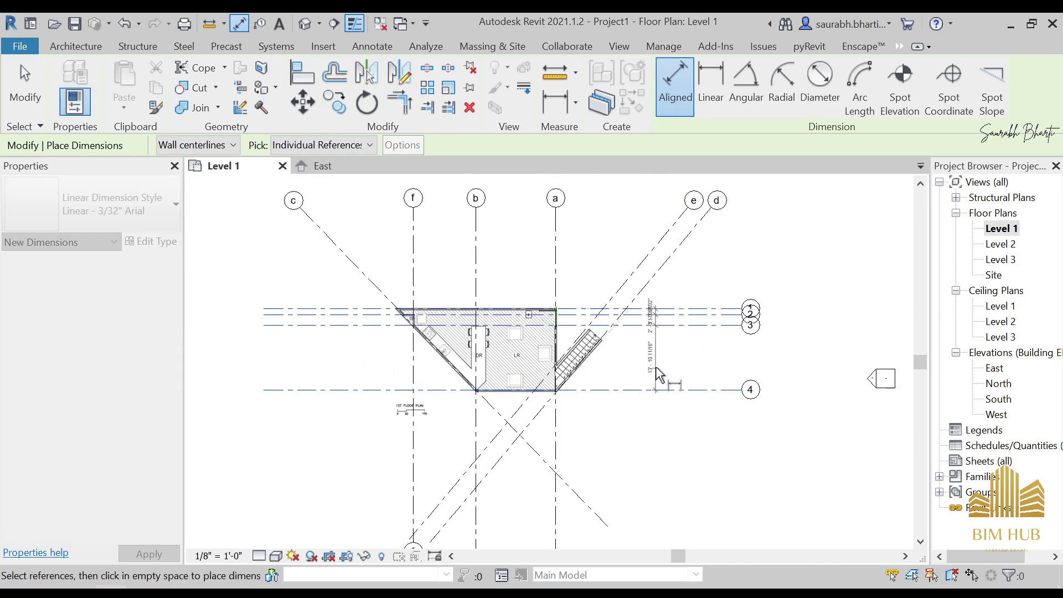
pyautogui.scroll(4, 659, 363)
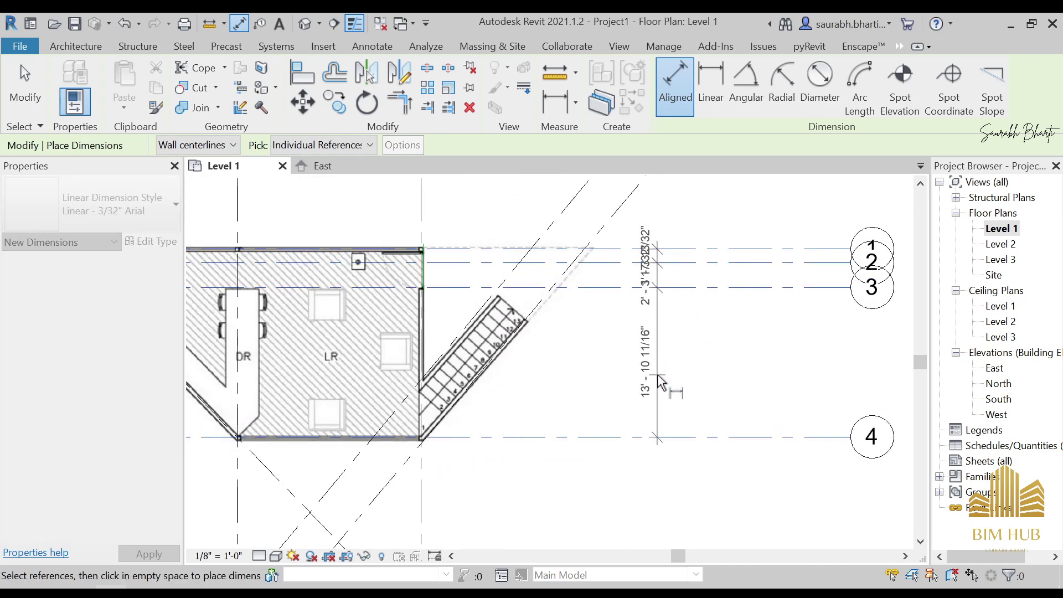
pyautogui.click(647, 377)
pyautogui.press('Escape')
pyautogui.press('Escape')
# Set the Level 1 floor plan's view scale to 1/4" = 1'-0"
pyautogui.scroll(2, 619, 393)
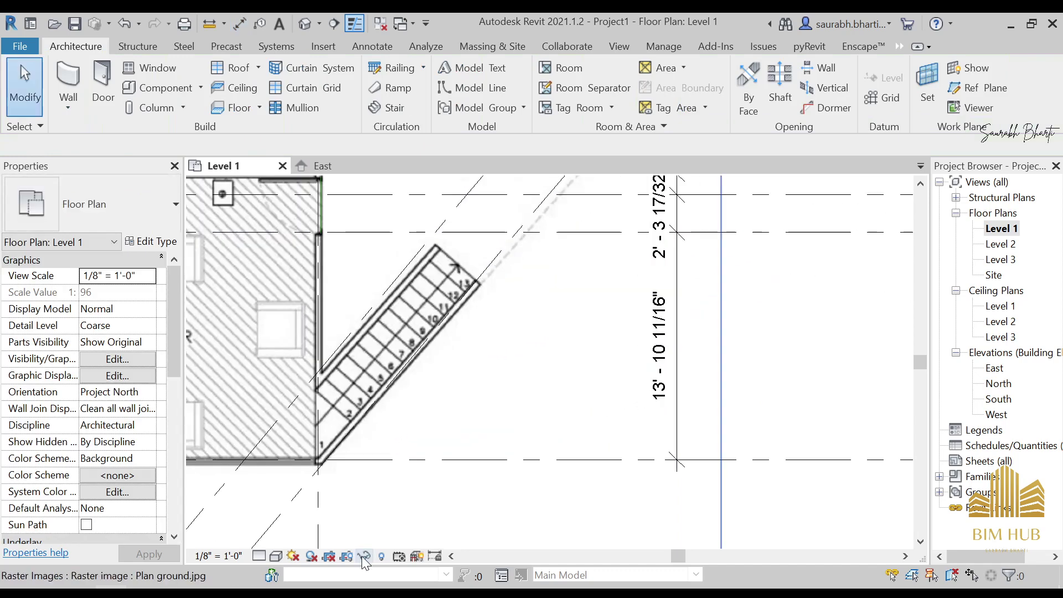
pyautogui.click(218, 556)
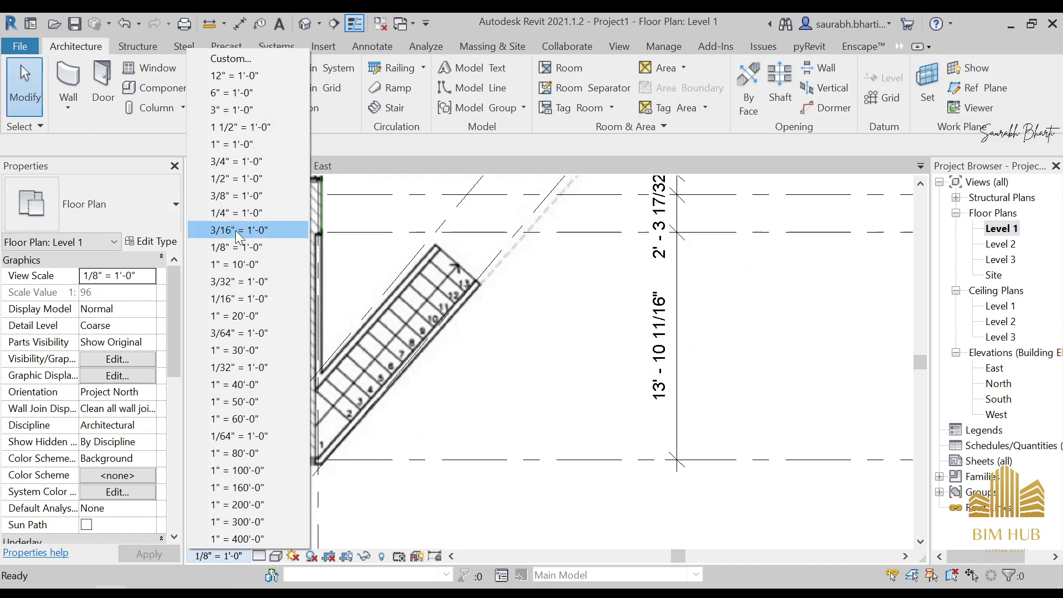
pyautogui.click(242, 213)
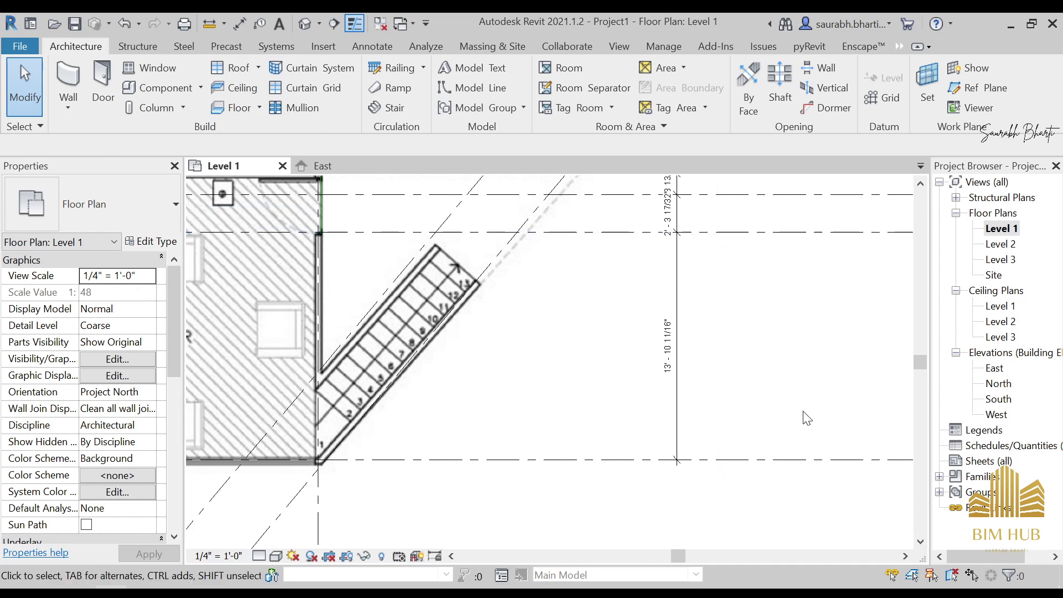
# Move grid 1 by setting its distance to grid 2 to 1' 4"
pyautogui.scroll(-5, 759, 351)
pyautogui.scroll(8, 645, 249)
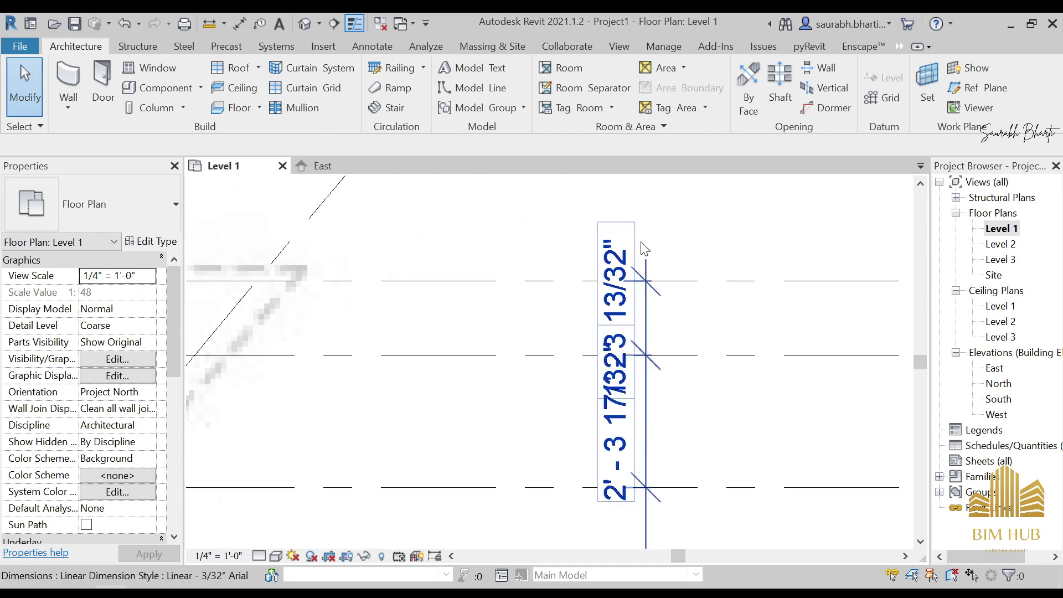
pyautogui.click(616, 286)
pyautogui.press('Escape')
pyautogui.click(784, 285)
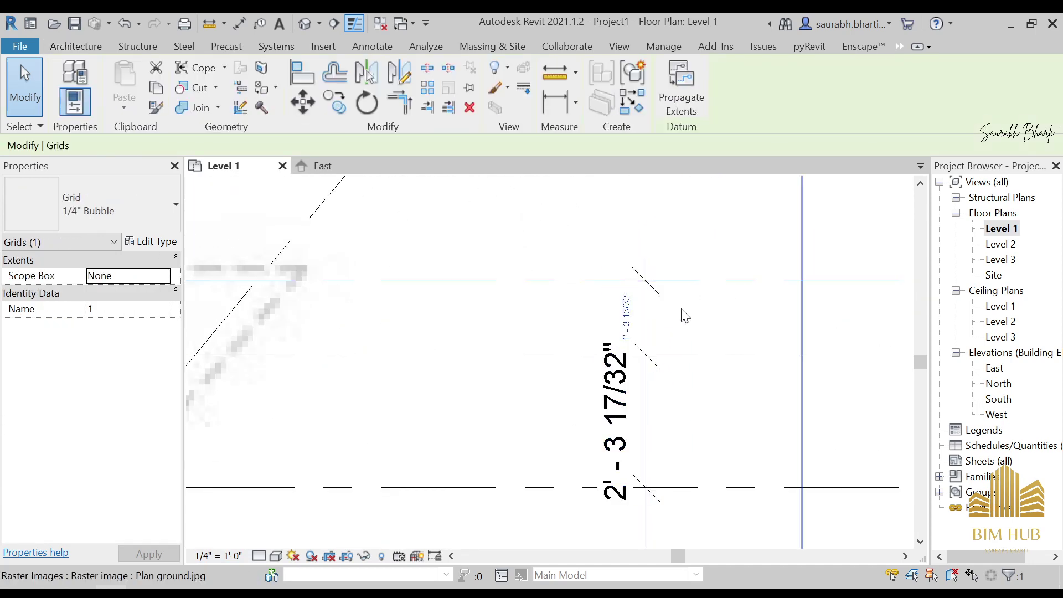
pyautogui.click(625, 318)
pyautogui.scroll(-6, 412, 310)
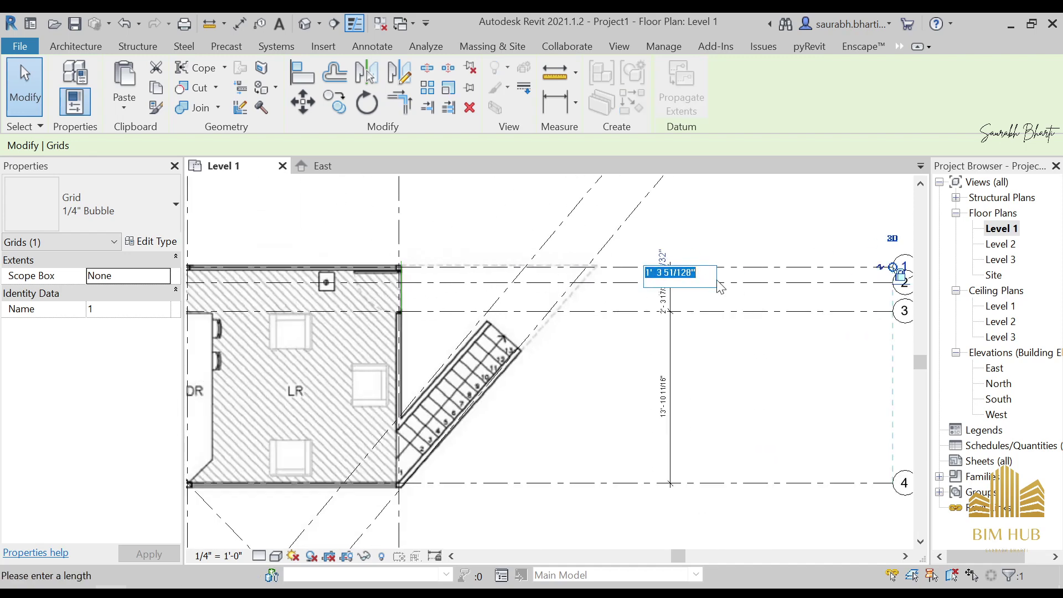
pyautogui.scroll(2, 720, 287)
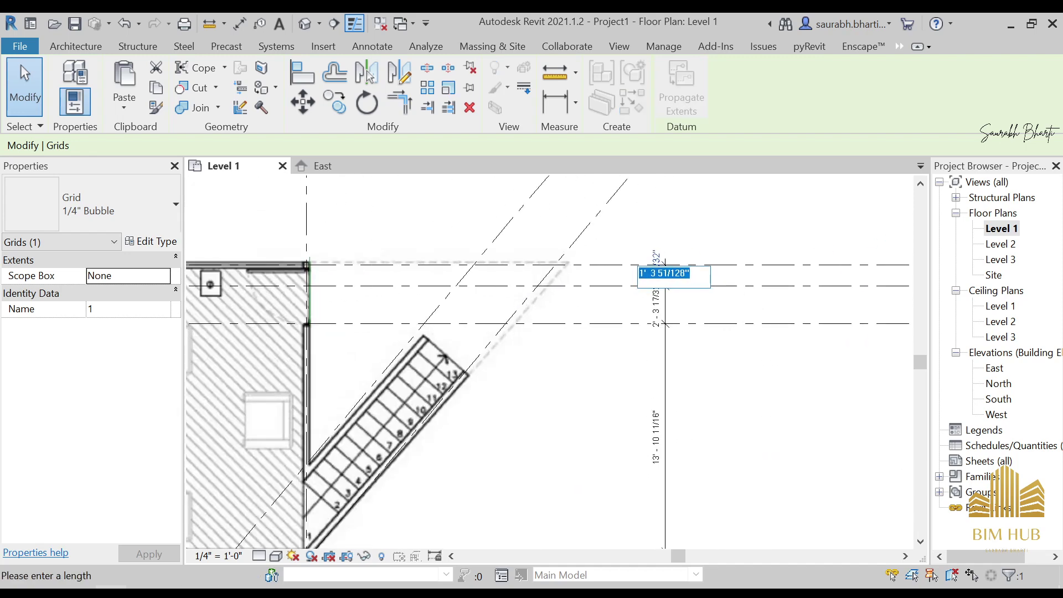
pyautogui.scroll(-4, 484, 328)
pyautogui.scroll(5, 314, 273)
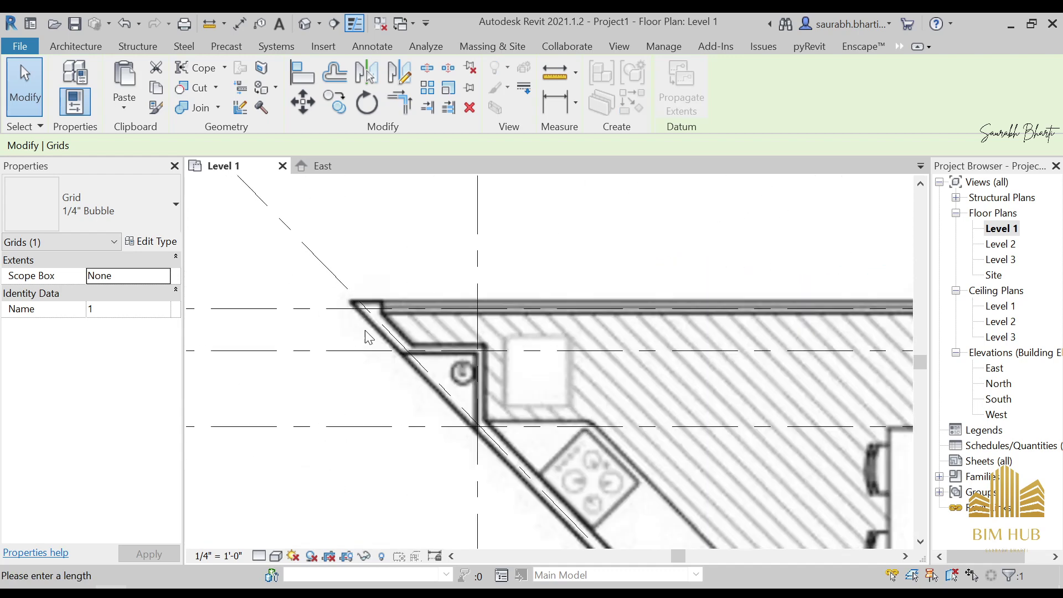
pyautogui.scroll(-4, 387, 308)
pyautogui.scroll(2, 445, 321)
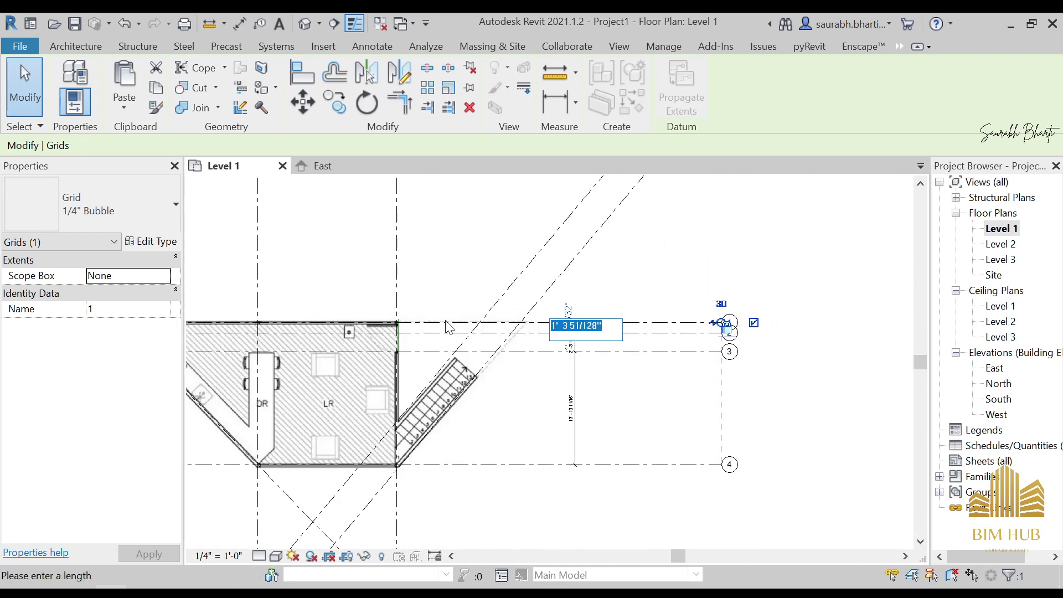
pyautogui.scroll(2, 574, 315)
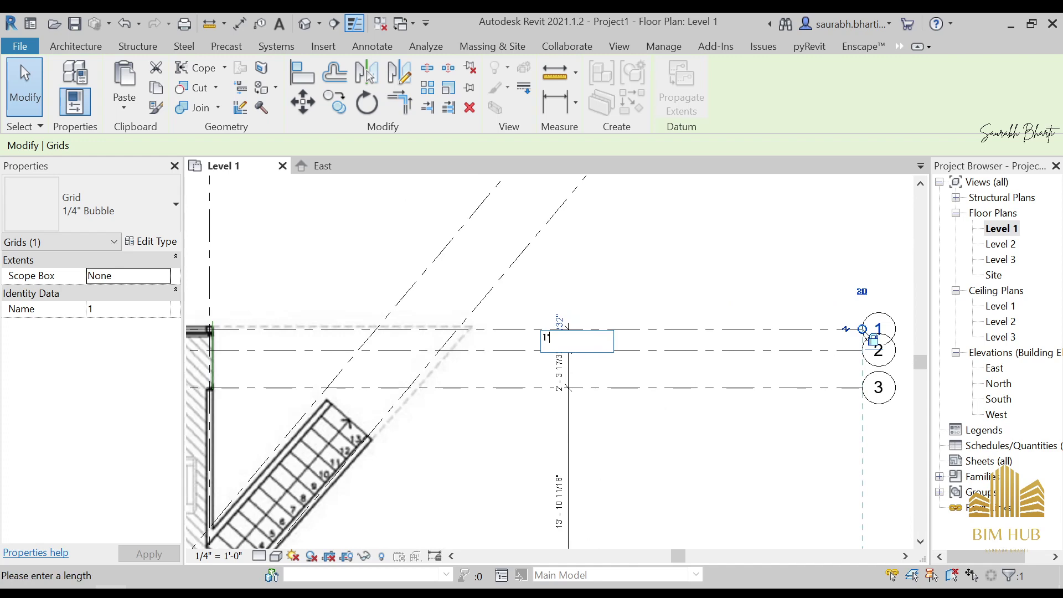
pyautogui.press('Return')
pyautogui.press('Escape')
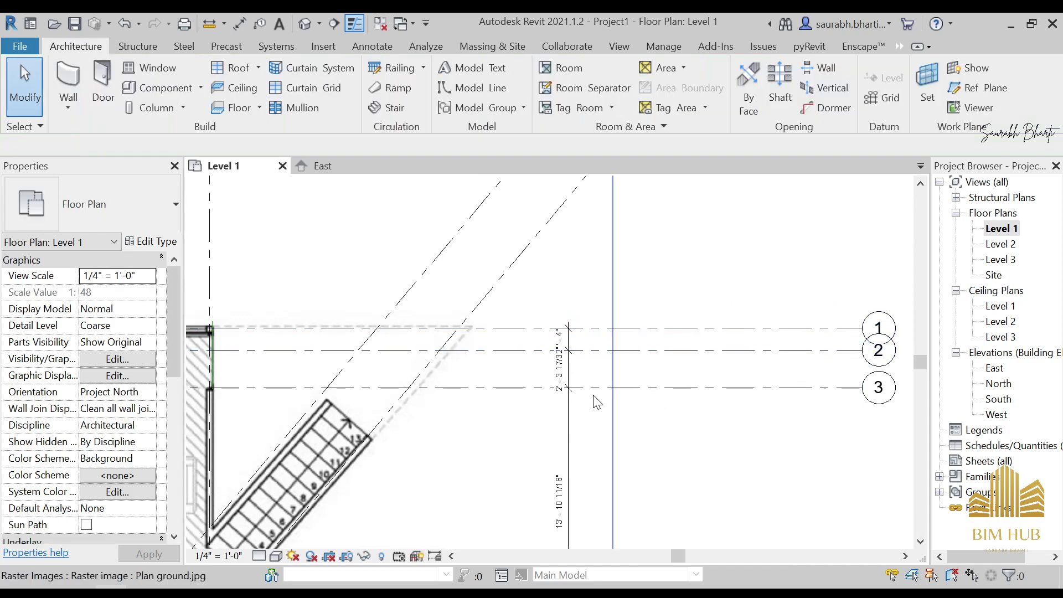
pyautogui.click(573, 376)
pyautogui.scroll(-1, 520, 373)
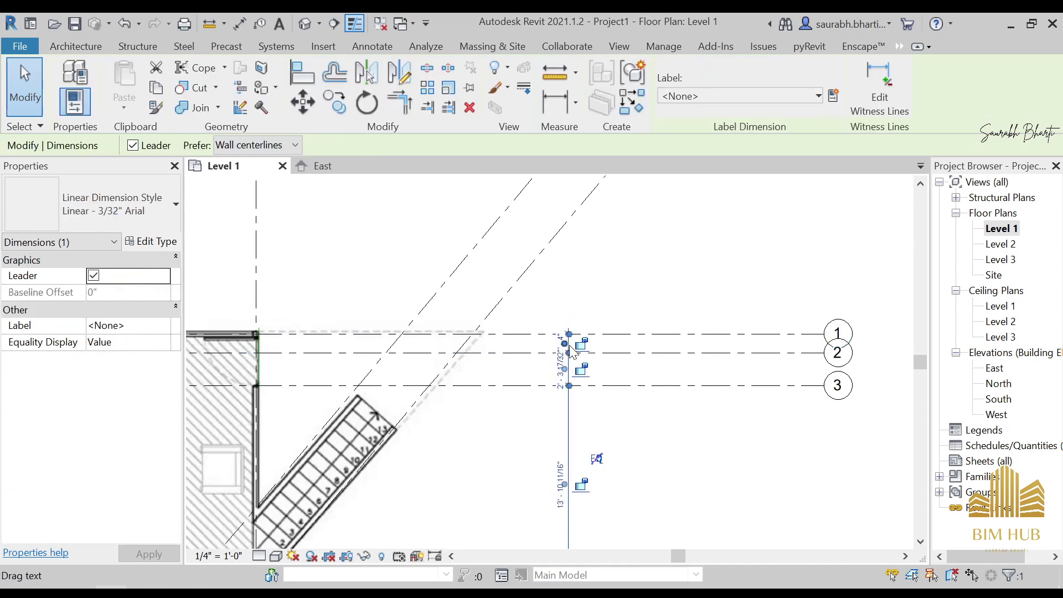
pyautogui.scroll(2, 564, 365)
pyautogui.scroll(-3, 564, 366)
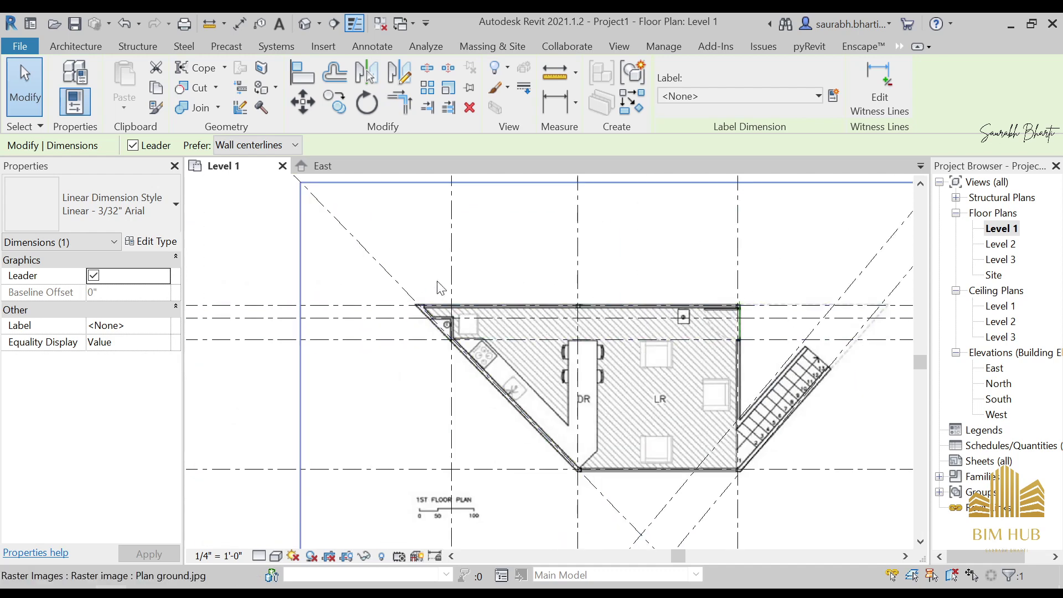
pyautogui.scroll(4, 419, 342)
pyautogui.scroll(-3, 419, 342)
pyautogui.moveTo(546, 350); pyautogui.dragTo(487, 332, button='middle')
pyautogui.press('Escape')
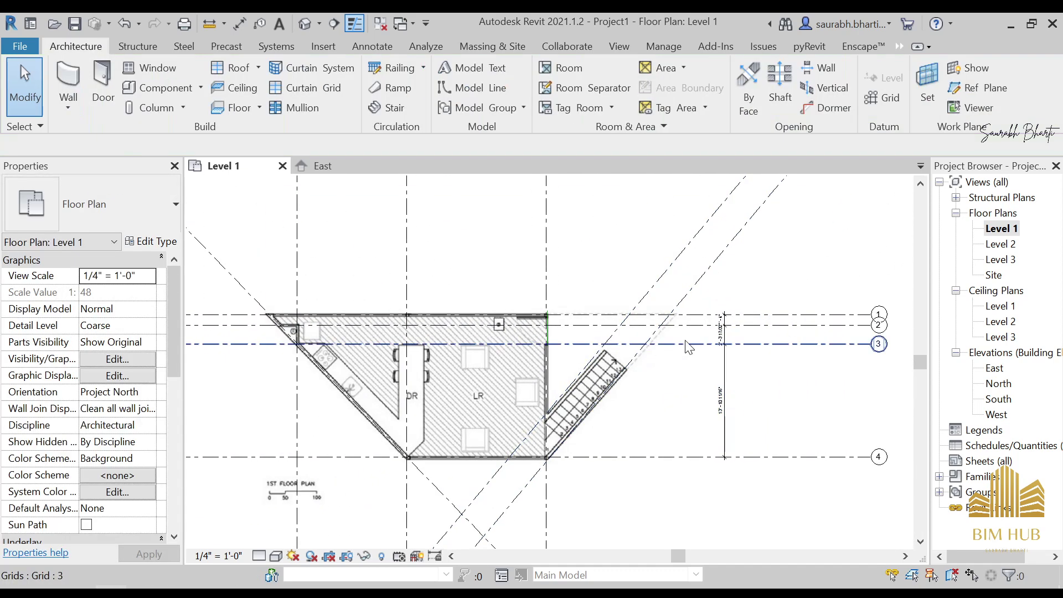
# Move grid 3 by setting its distance to grid 2 to 2' 3"
pyautogui.click(765, 343)
pyautogui.scroll(3, 742, 339)
pyautogui.scroll(3, 692, 348)
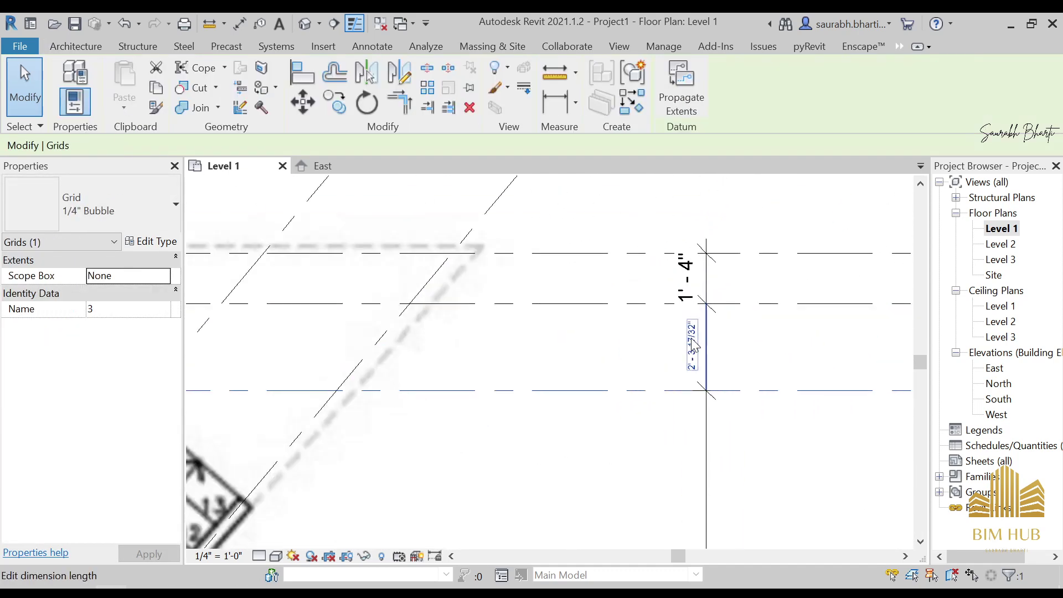
pyautogui.click(692, 348)
pyautogui.scroll(-2, 699, 353)
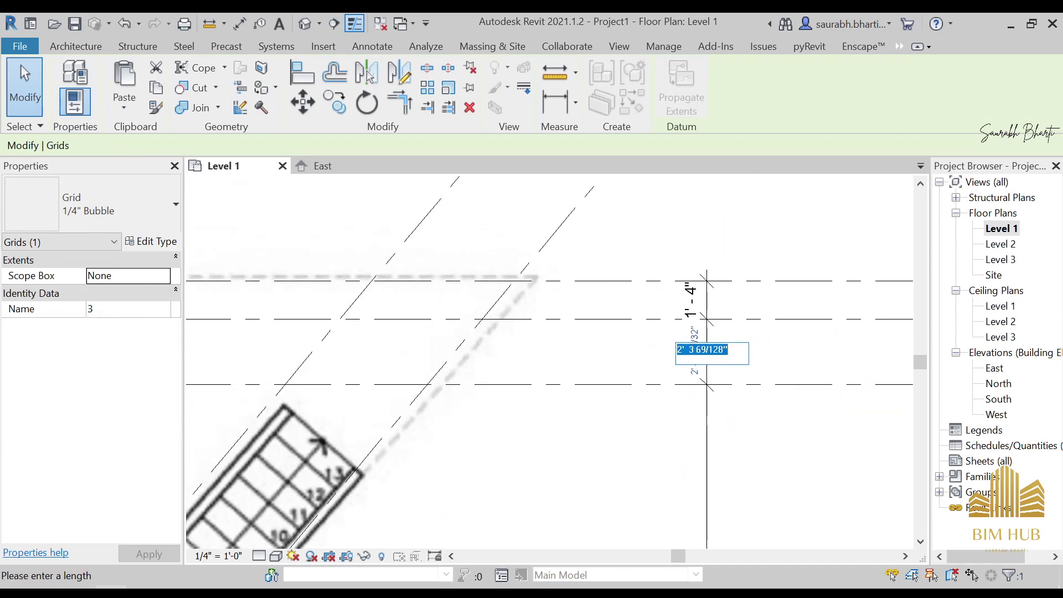
pyautogui.scroll(-3, 609, 369)
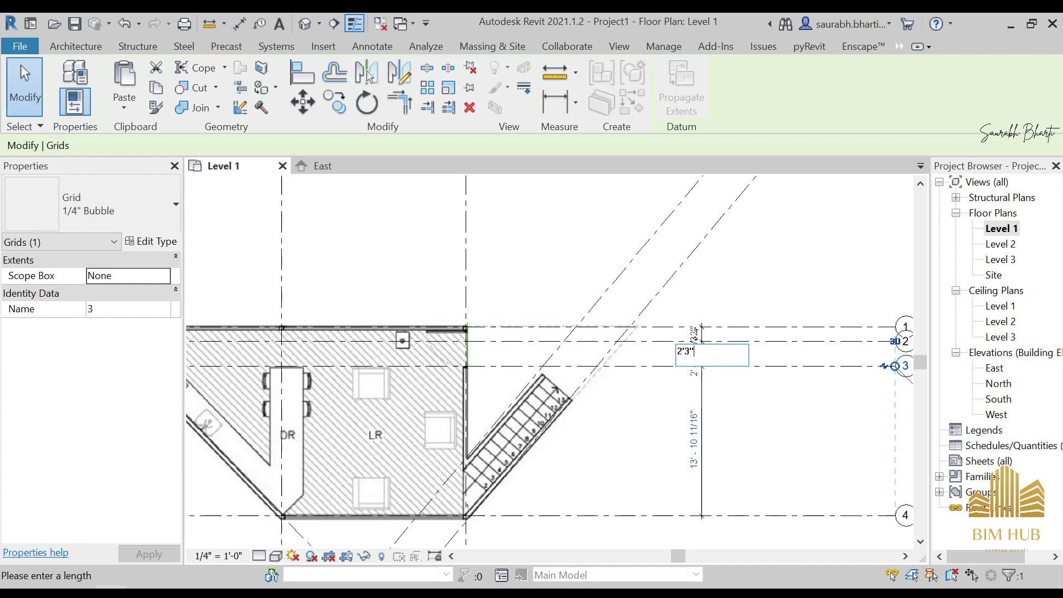
pyautogui.press('Escape')
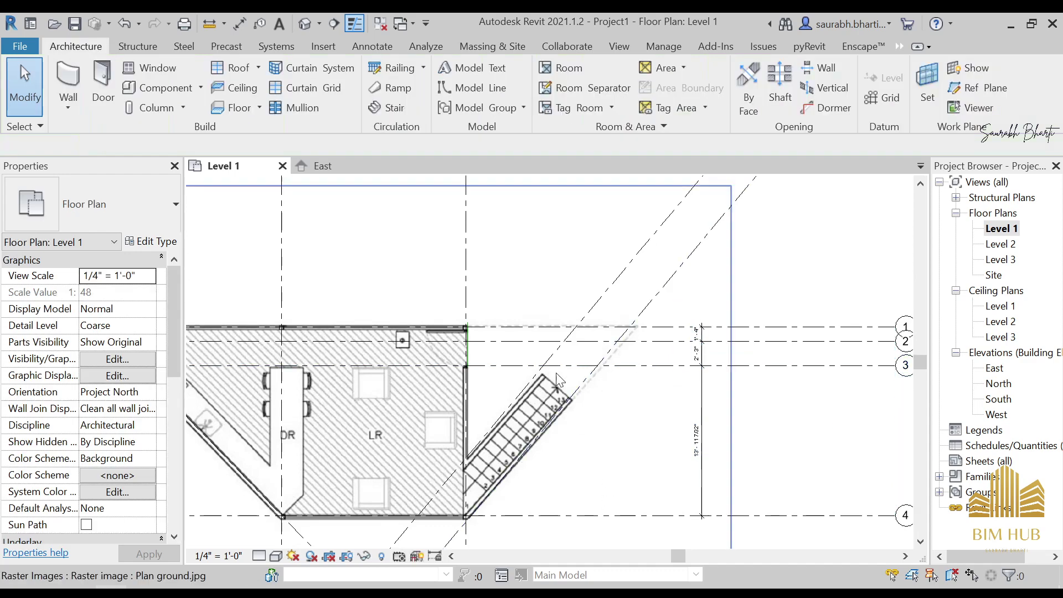
# Move grid 4 by setting its distance to grid 3 to 14'
pyautogui.moveTo(212, 371); pyautogui.dragTo(535, 344, button='middle')
pyautogui.scroll(3, 507, 338)
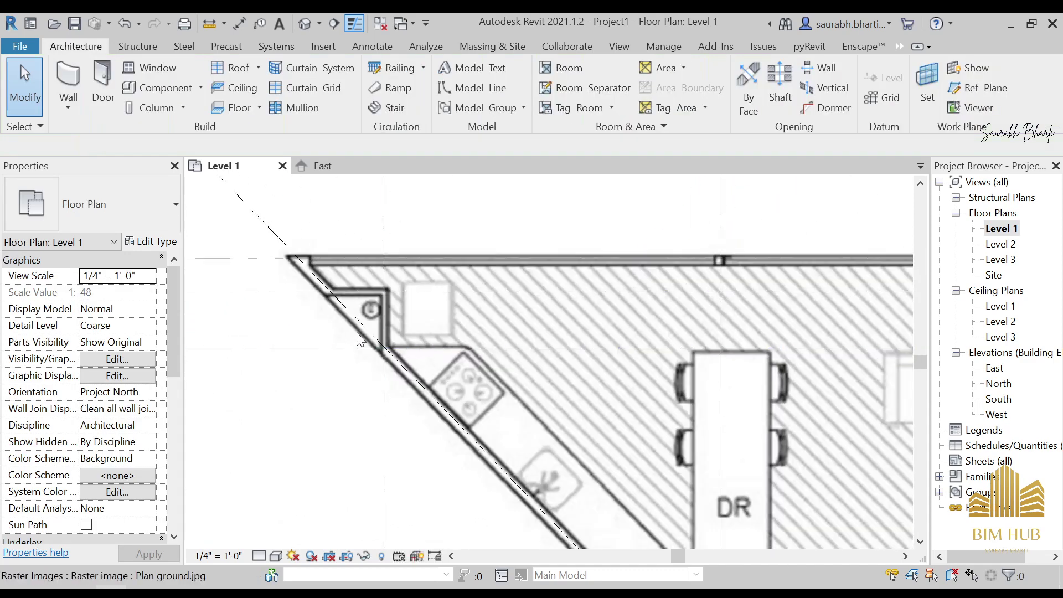
pyautogui.scroll(-5, 464, 355)
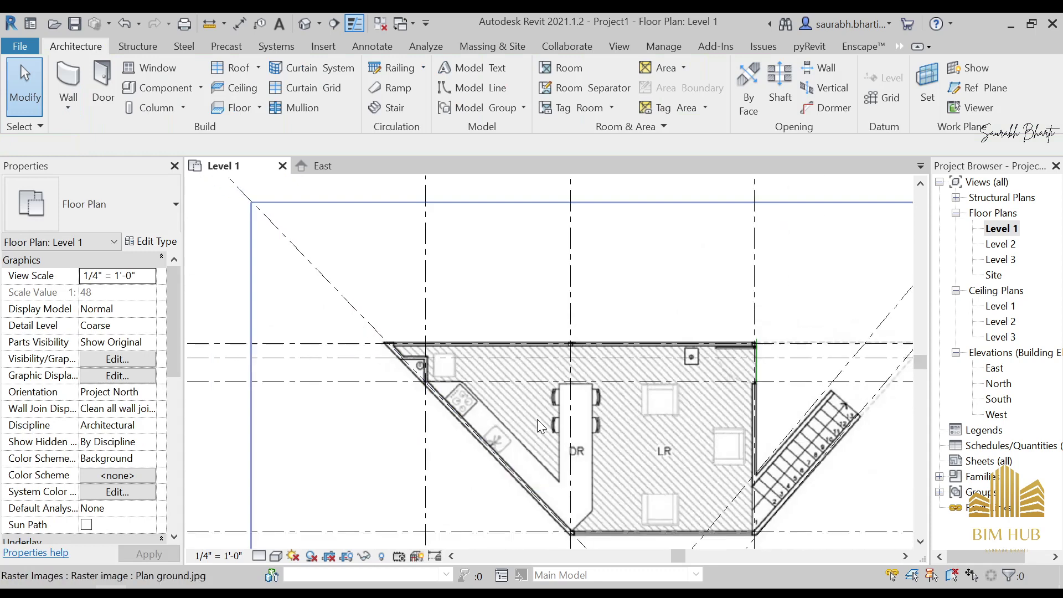
pyautogui.moveTo(667, 454); pyautogui.dragTo(659, 447, button='middle')
pyautogui.scroll(-3, 658, 441)
pyautogui.moveTo(729, 442); pyautogui.dragTo(632, 413, button='middle')
pyautogui.scroll(5, 691, 424)
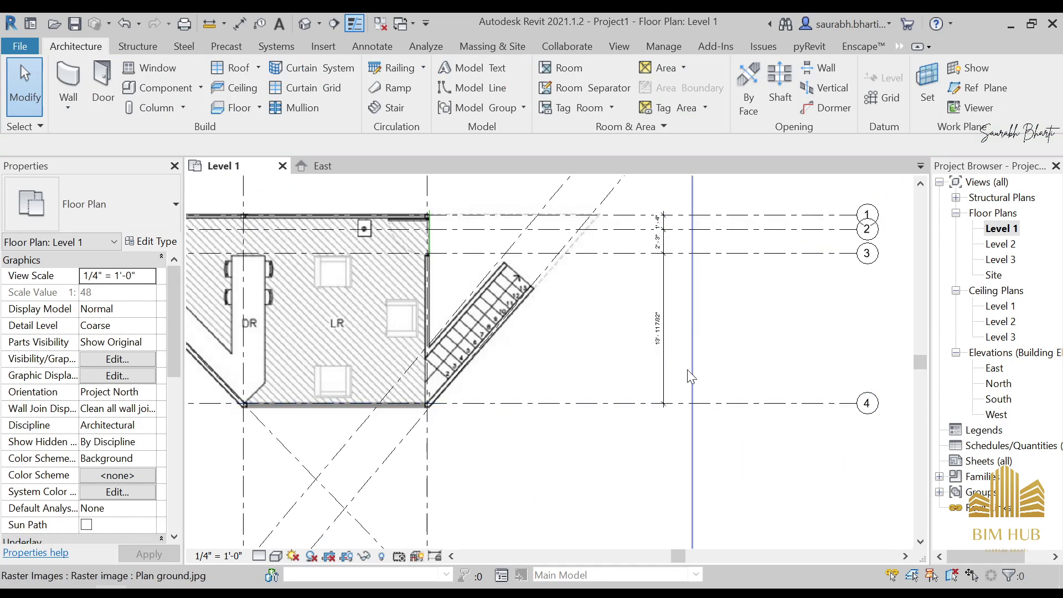
pyautogui.click(708, 404)
pyautogui.scroll(2, 663, 335)
pyautogui.click(658, 357)
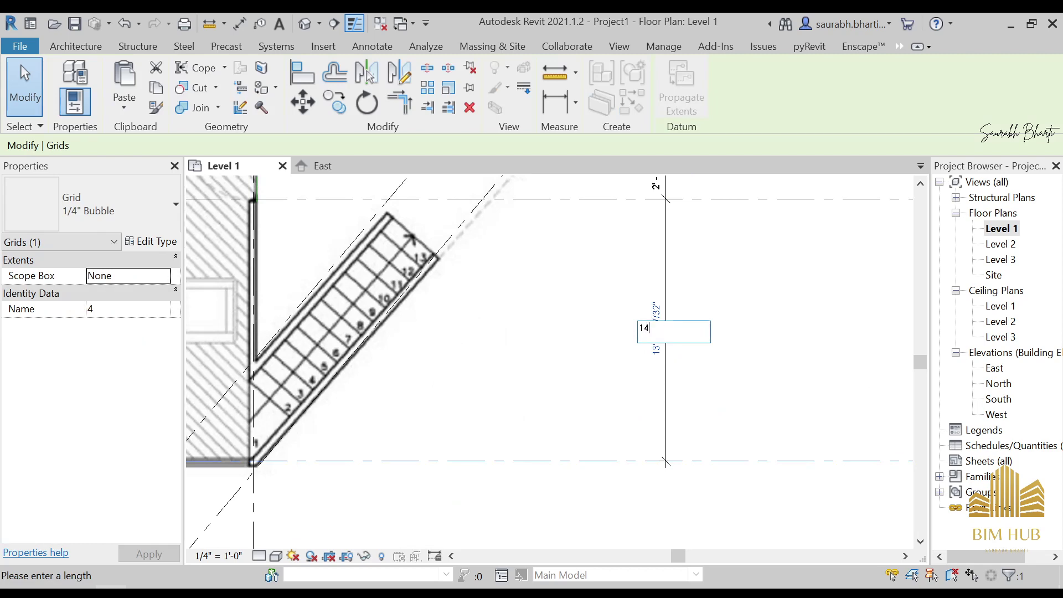
pyautogui.write("14'")
pyautogui.press('Return')
pyautogui.scroll(-4, 714, 408)
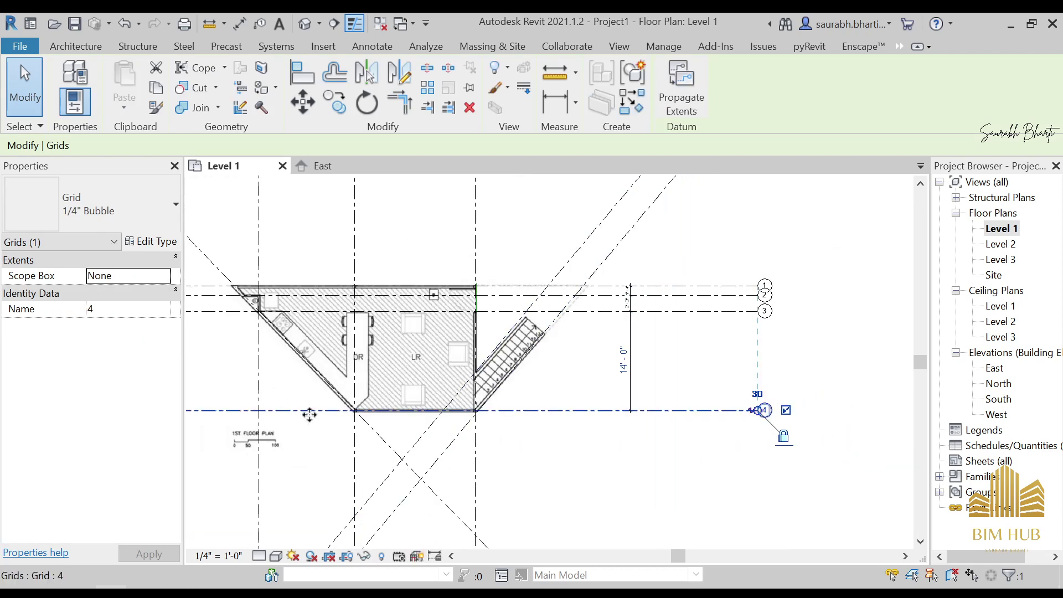
pyautogui.press('Escape')
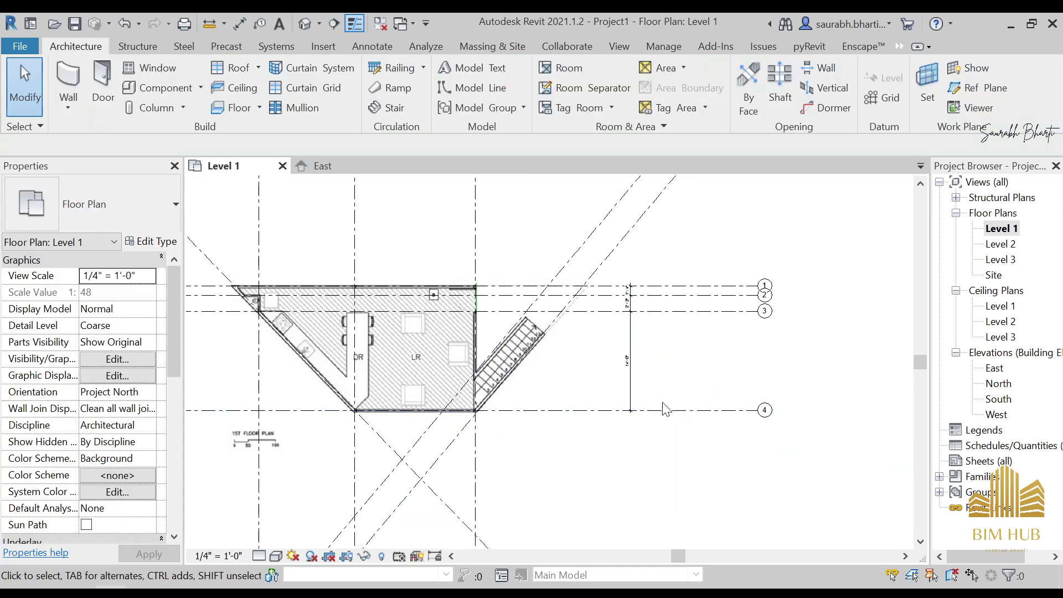
# Check the spacing dimensions of grids 1 to 4 and their alignment with the walls of the ground plan
pyautogui.scroll(8, 628, 351)
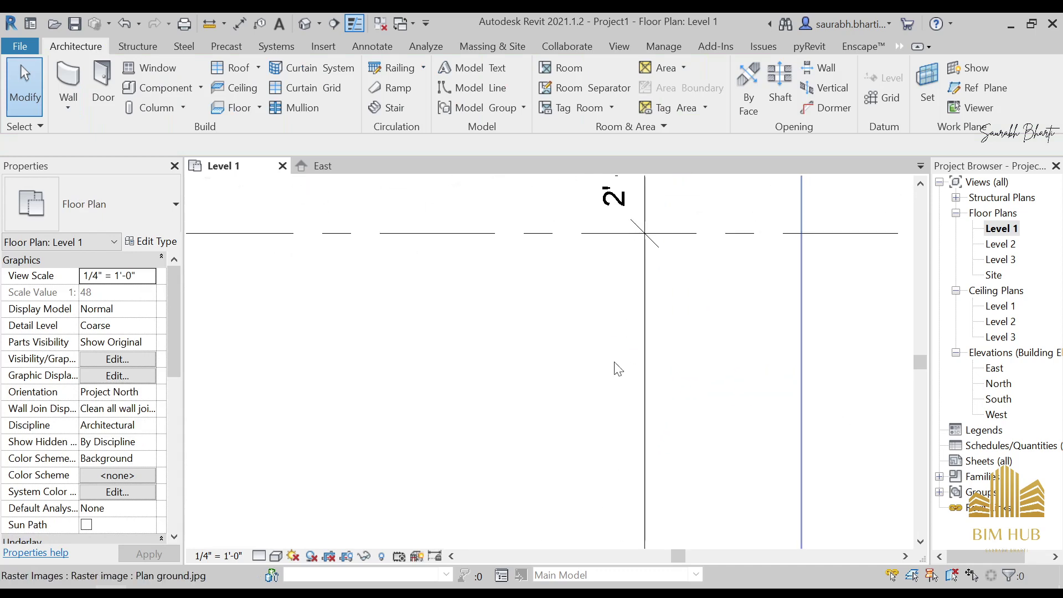
pyautogui.moveTo(613, 368); pyautogui.dragTo(588, 494, button='middle')
pyautogui.scroll(-5, 581, 319)
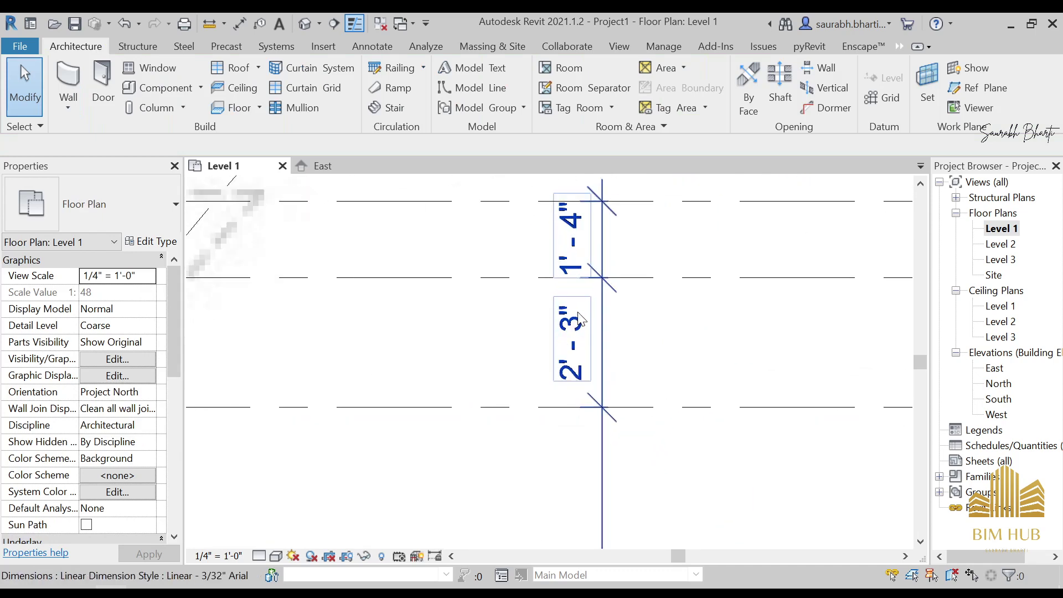
pyautogui.scroll(-4, 579, 315)
pyautogui.scroll(4, 580, 303)
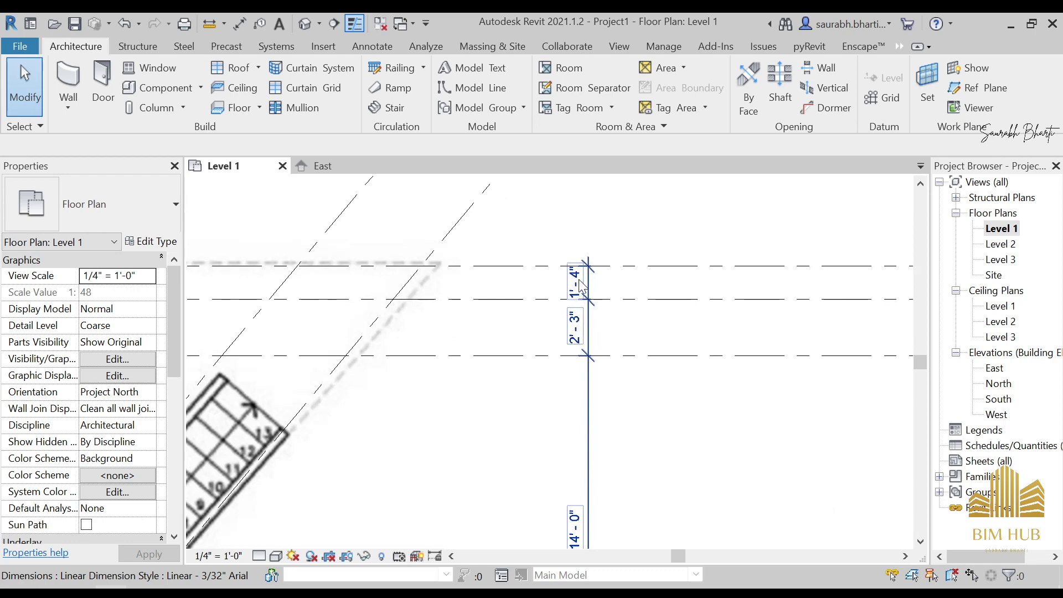
pyautogui.scroll(-3, 573, 277)
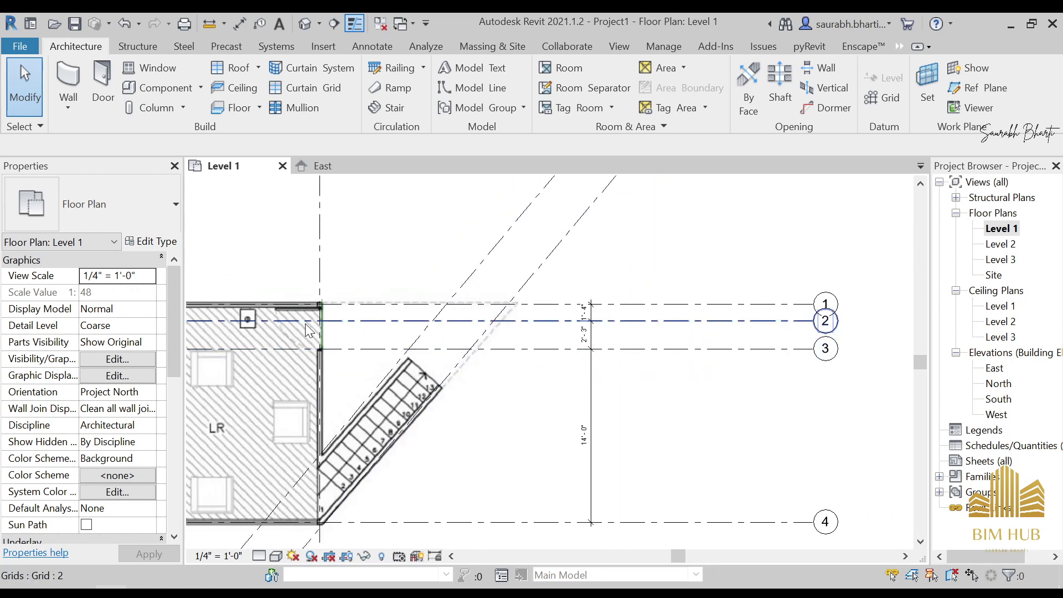
pyautogui.scroll(3, 301, 300)
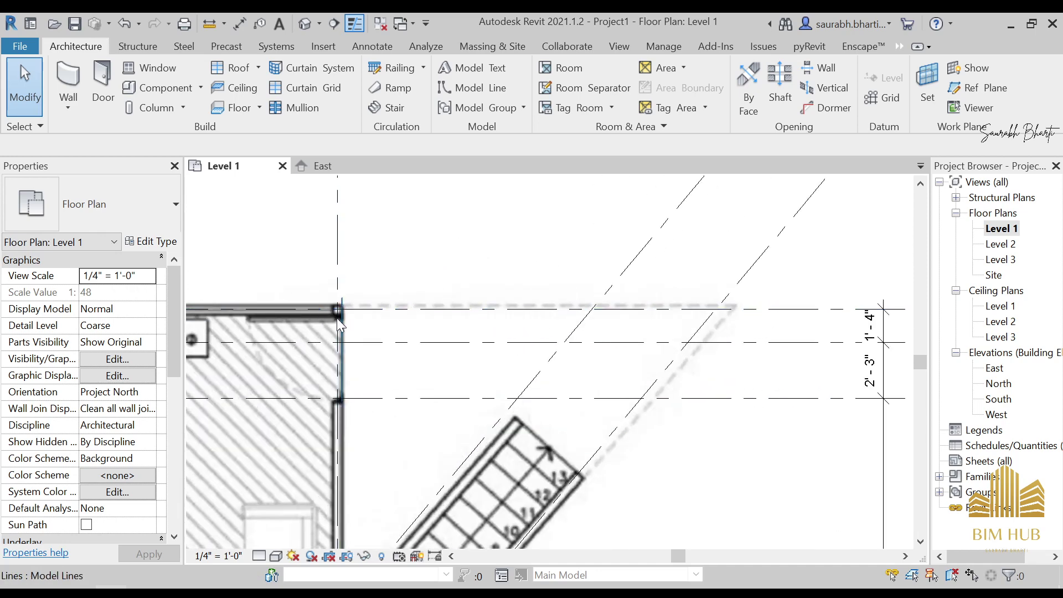
pyautogui.scroll(-5, 337, 317)
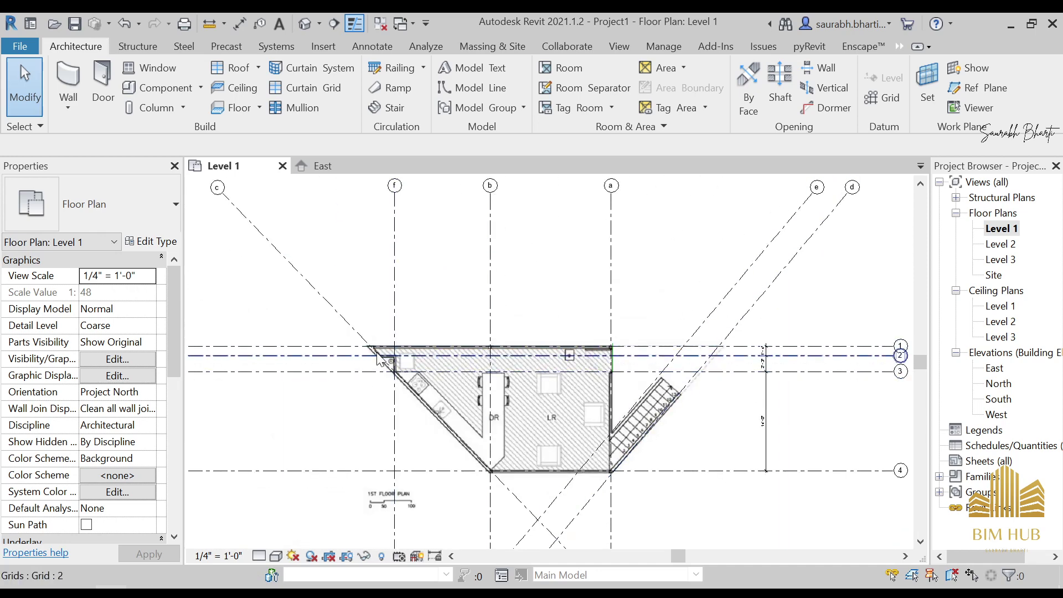
pyautogui.scroll(3, 764, 364)
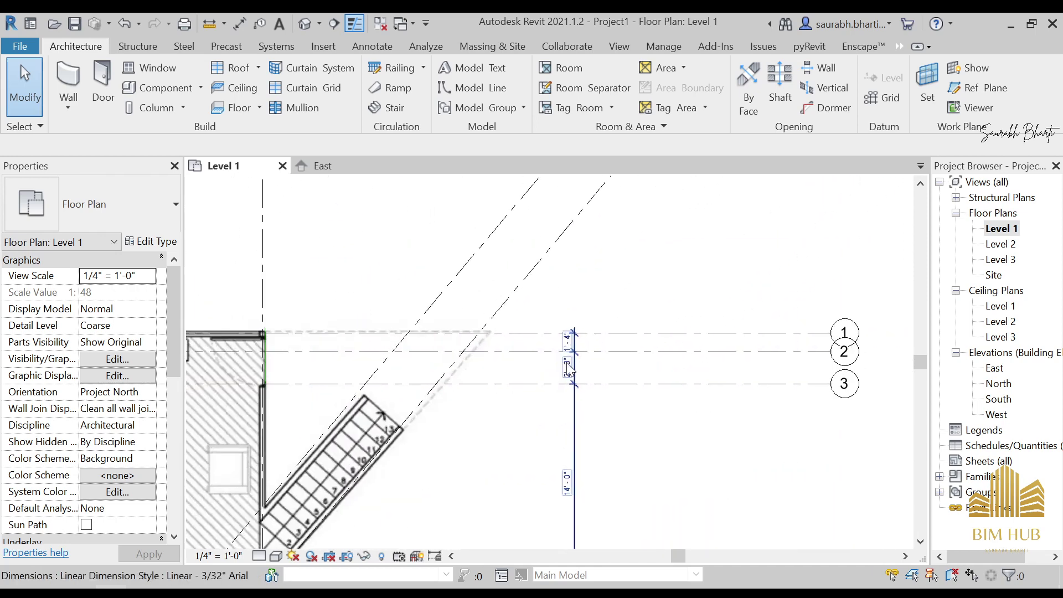
pyautogui.scroll(3, 568, 368)
pyautogui.click(587, 343)
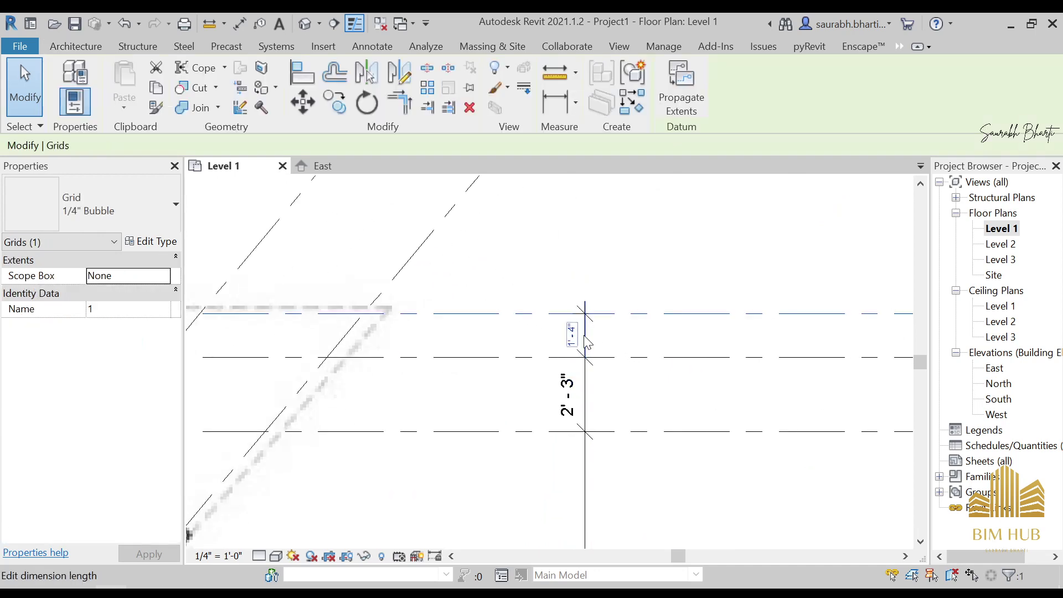
pyautogui.click(584, 335)
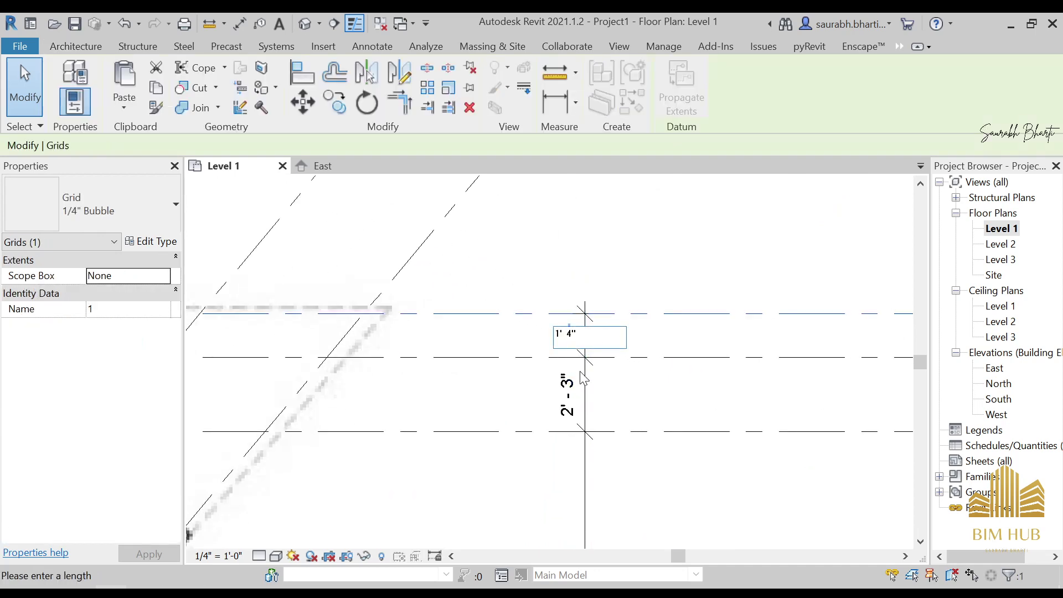
pyautogui.scroll(-3, 581, 349)
pyautogui.moveTo(377, 365); pyautogui.dragTo(670, 392, button='middle')
pyautogui.scroll(2, 530, 357)
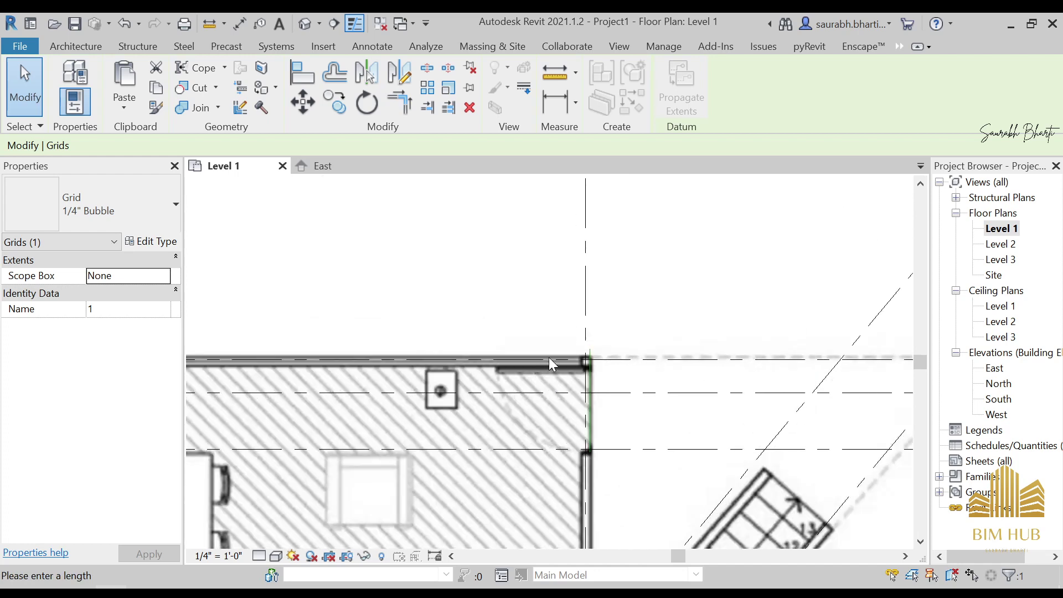
pyautogui.scroll(-5, 581, 360)
pyautogui.press('Escape')
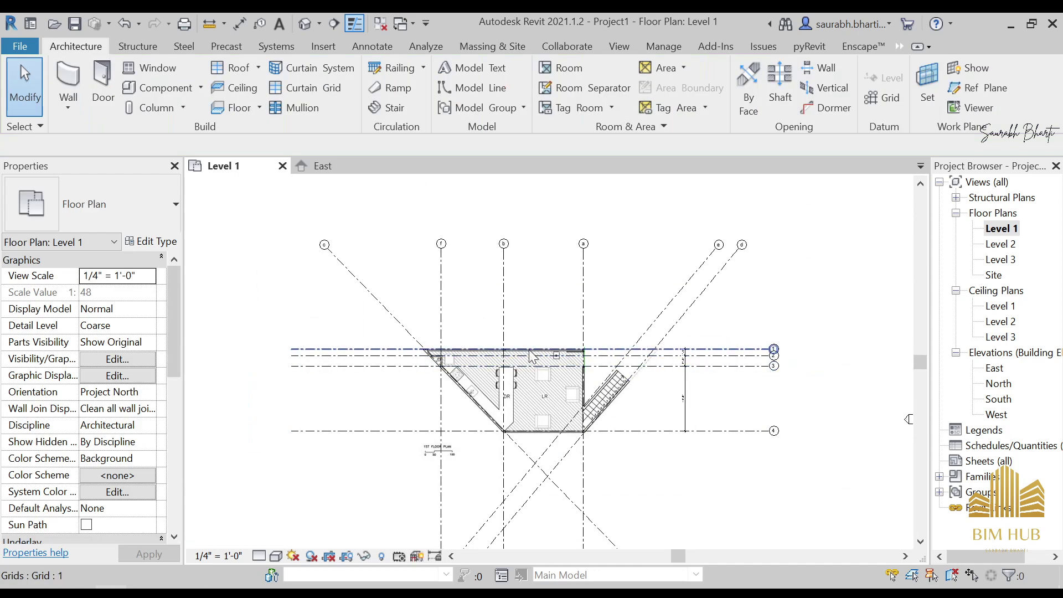
# Open the Level 2 floor plan and restore the program window to a smaller size that exposes the desktop image files
pyautogui.scroll(-2, 465, 369)
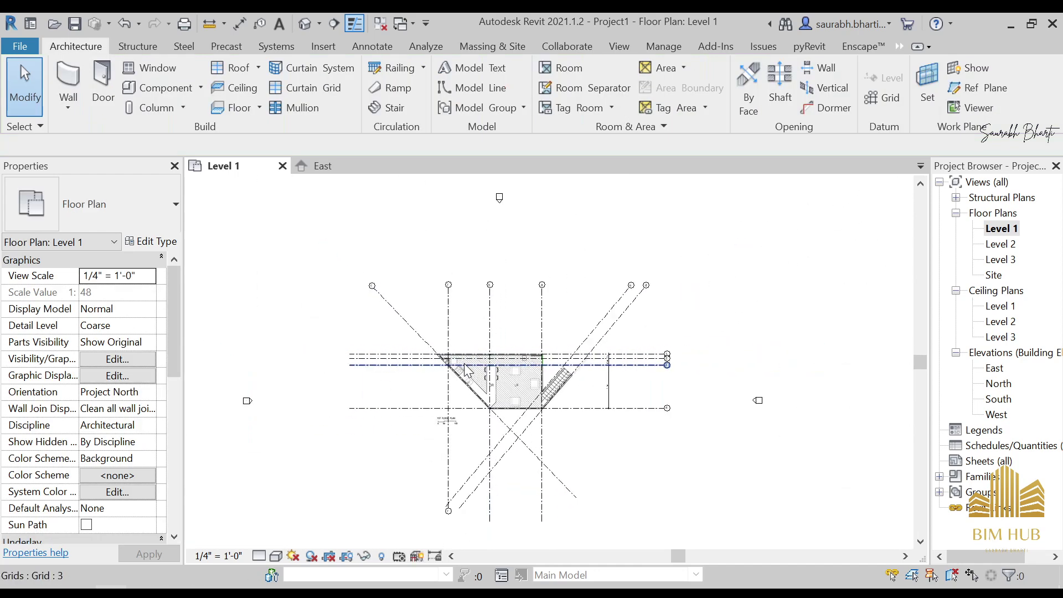
pyautogui.doubleClick(1004, 245)
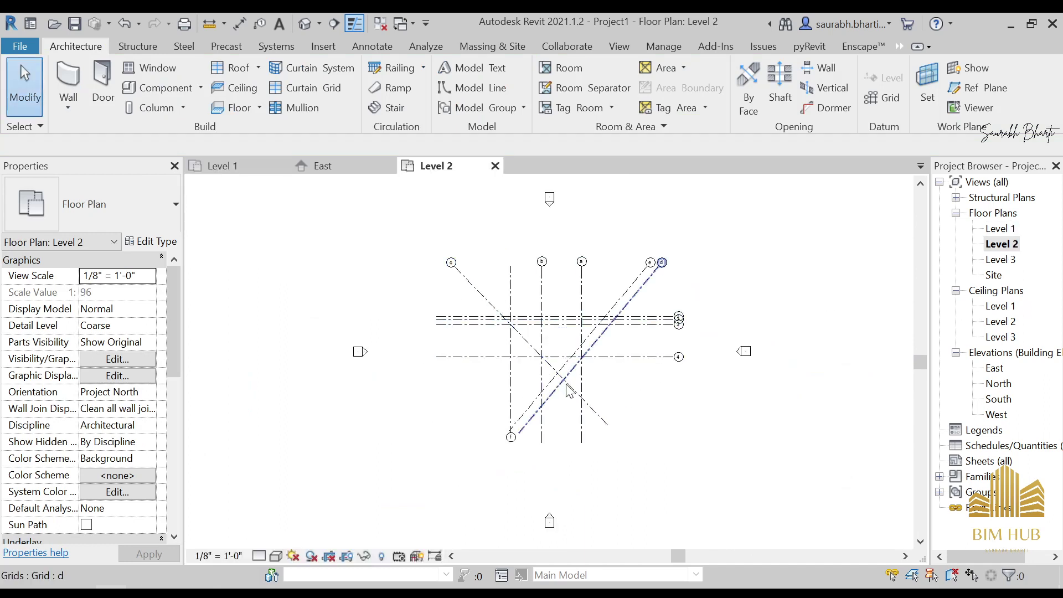
pyautogui.doubleClick(651, 21)
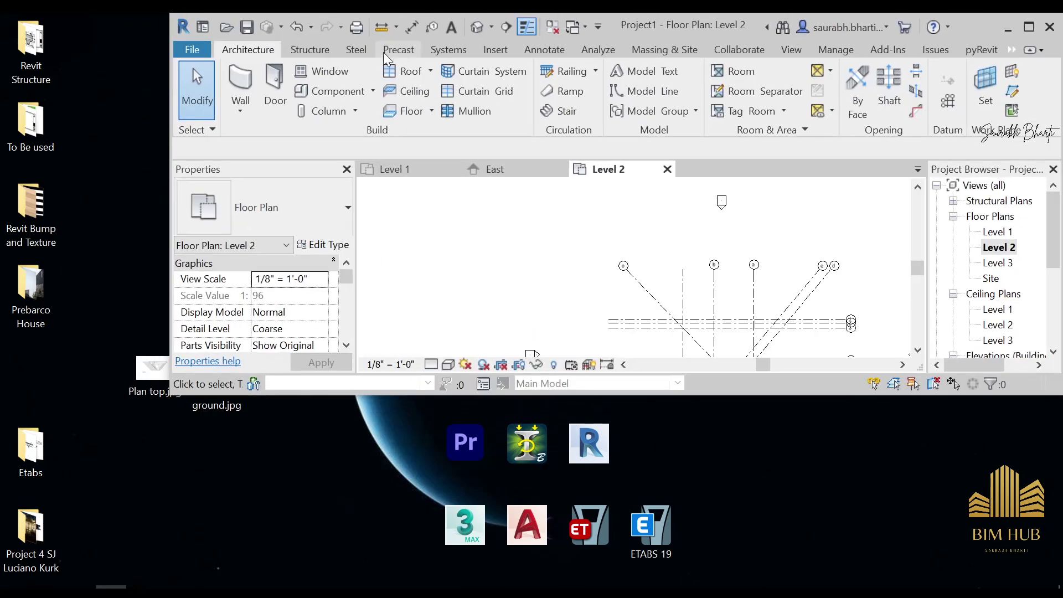
# Import the desktop image Plan top.jpg into the Level 2 floor plan and maximize the program window
pyautogui.click(495, 50)
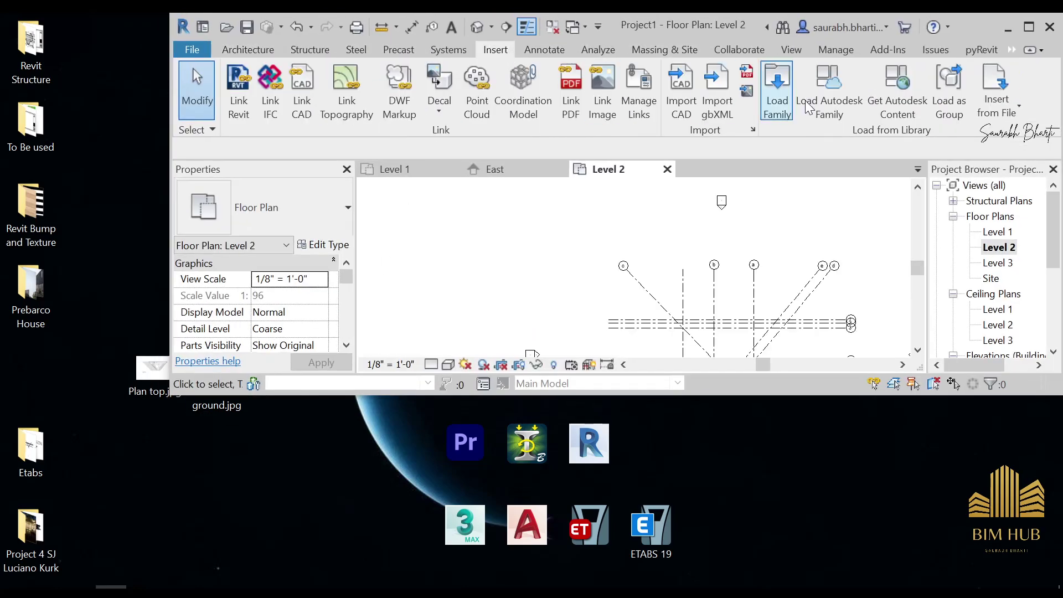
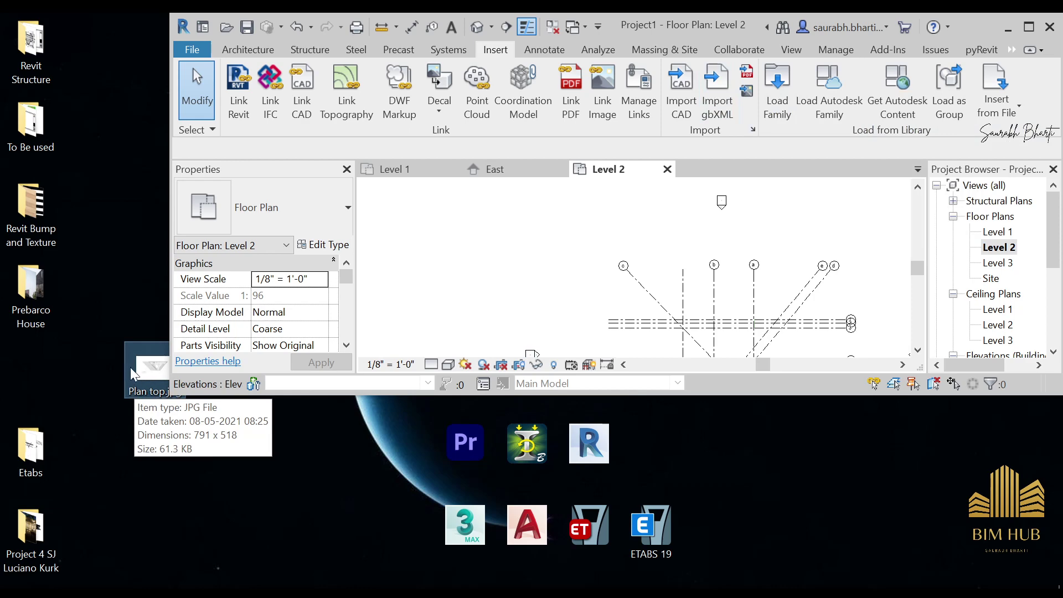
pyautogui.moveTo(133, 374); pyautogui.dragTo(562, 292)
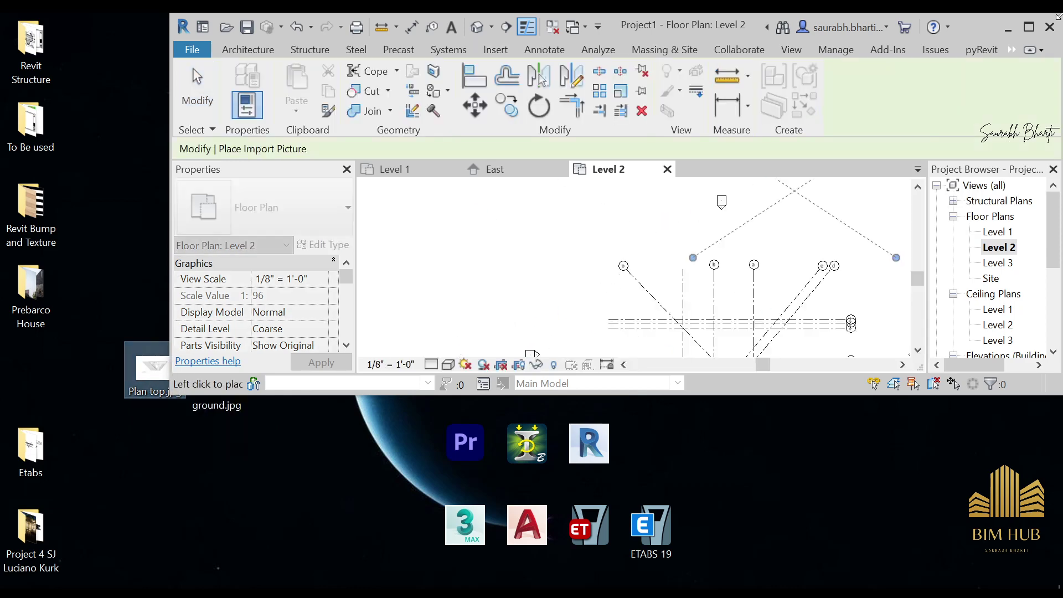
pyautogui.click(645, 271)
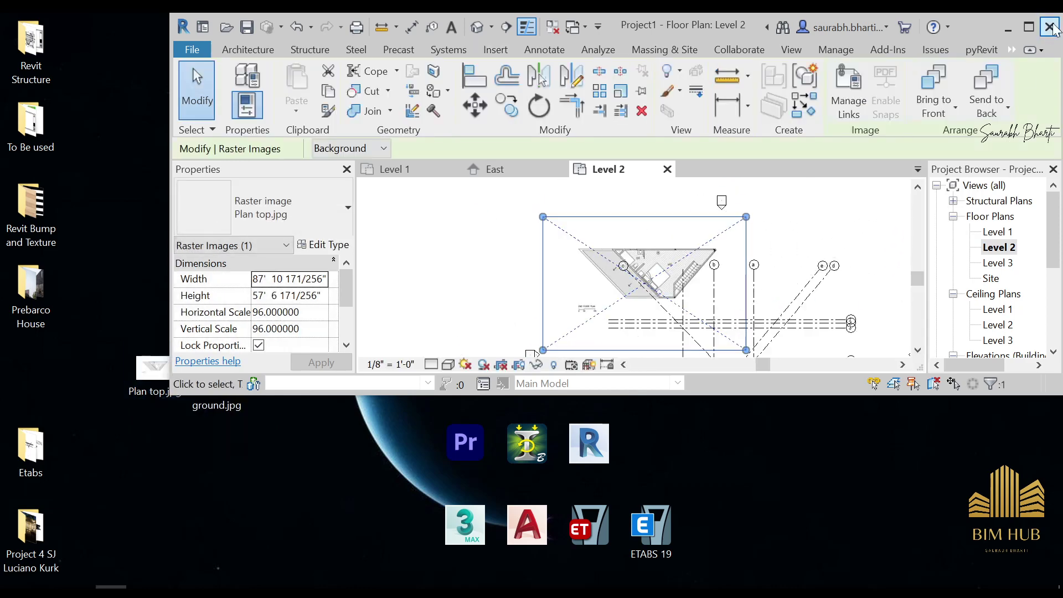
pyautogui.click(1029, 27)
# Move the Plan top.jpg image to an empty area below and left of the grids and deselect it
pyautogui.moveTo(499, 251); pyautogui.dragTo(365, 429)
pyautogui.moveTo(479, 458); pyautogui.dragTo(695, 376, button='middle')
pyautogui.scroll(5, 588, 380)
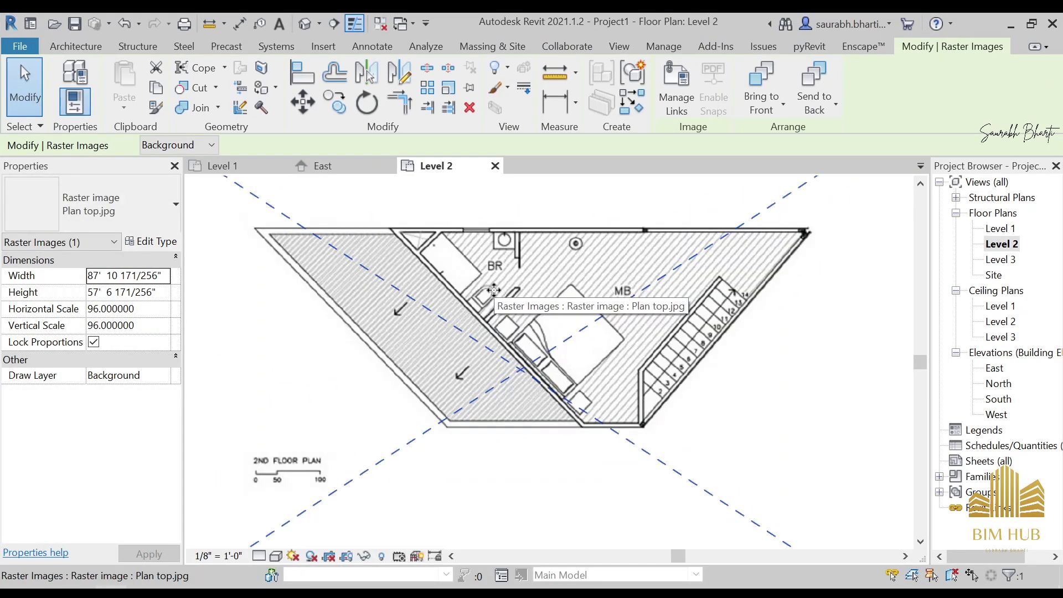
pyautogui.press('Escape')
# Examine the second floor plan image and compare its outline with the grid layout on Level 2
pyautogui.scroll(3, 561, 385)
pyautogui.scroll(-5, 562, 386)
pyautogui.scroll(3, 593, 332)
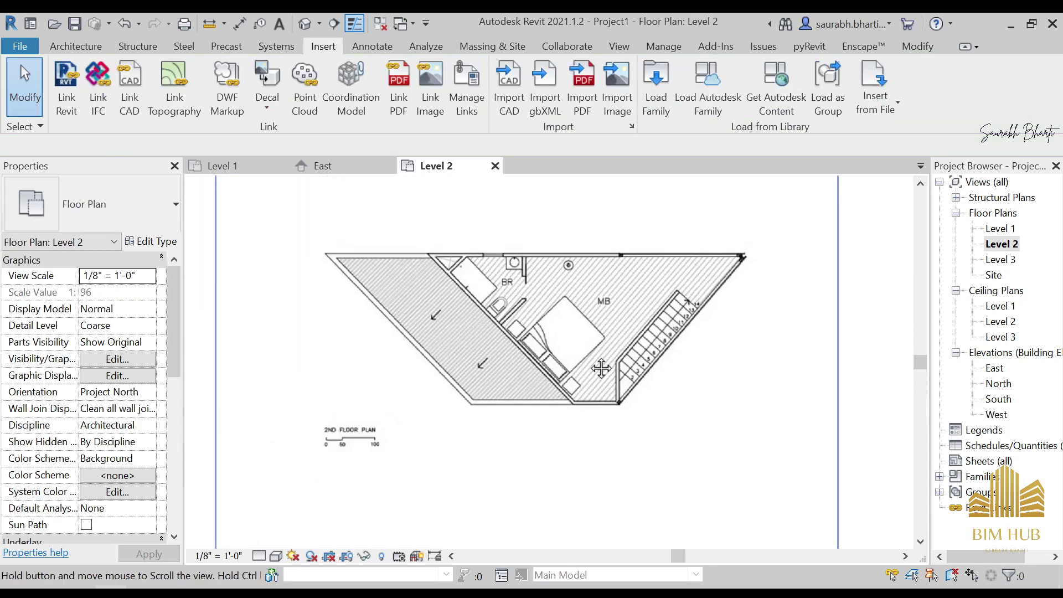
pyautogui.scroll(-3, 576, 317)
pyautogui.scroll(-4, 656, 311)
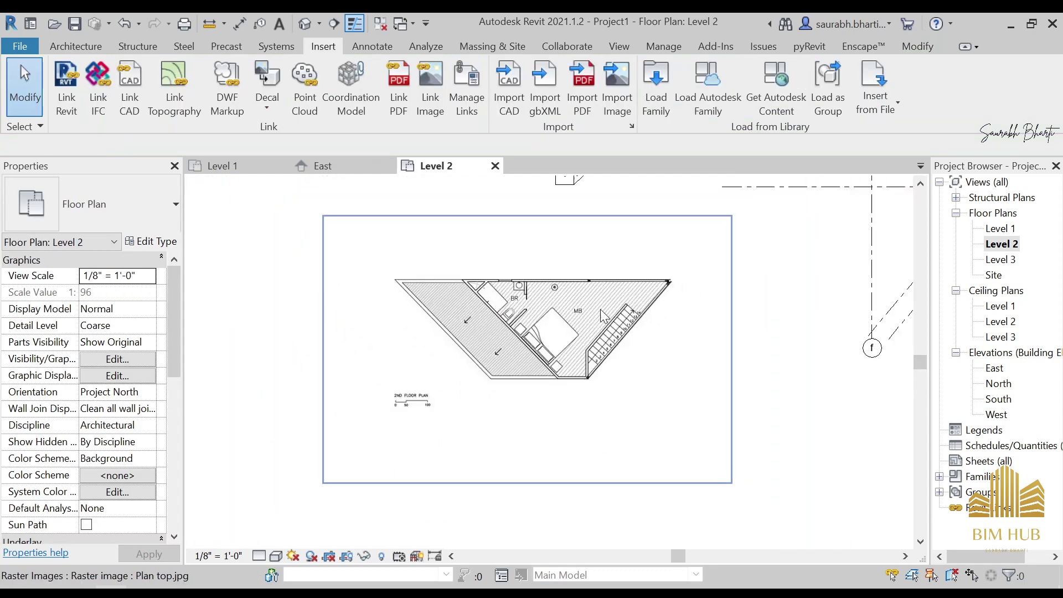
pyautogui.moveTo(697, 311); pyautogui.dragTo(671, 327, button='middle')
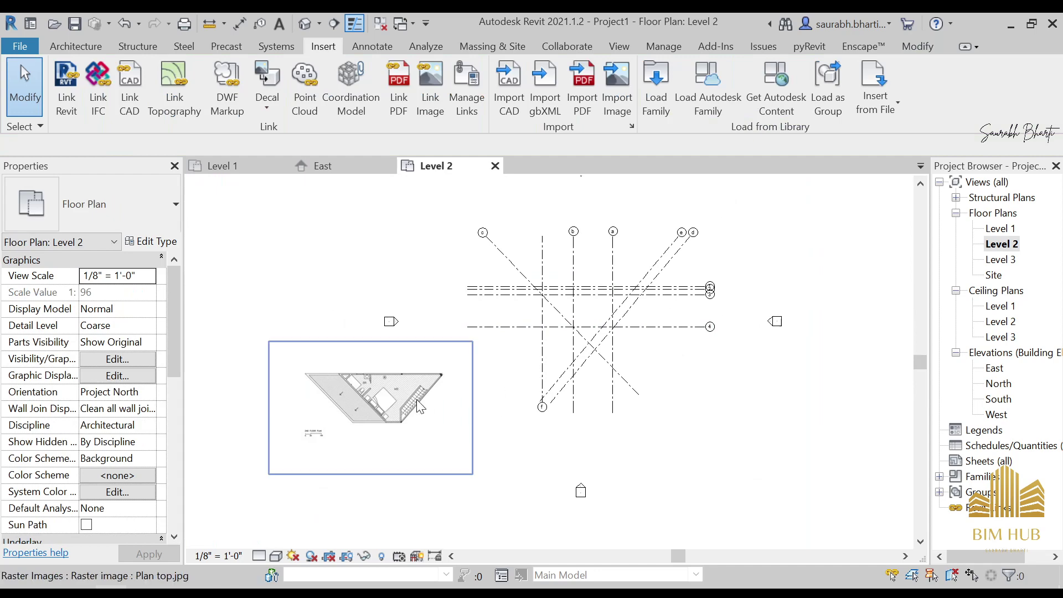
pyautogui.scroll(3, 487, 327)
pyautogui.moveTo(555, 381); pyautogui.dragTo(570, 379, button='middle')
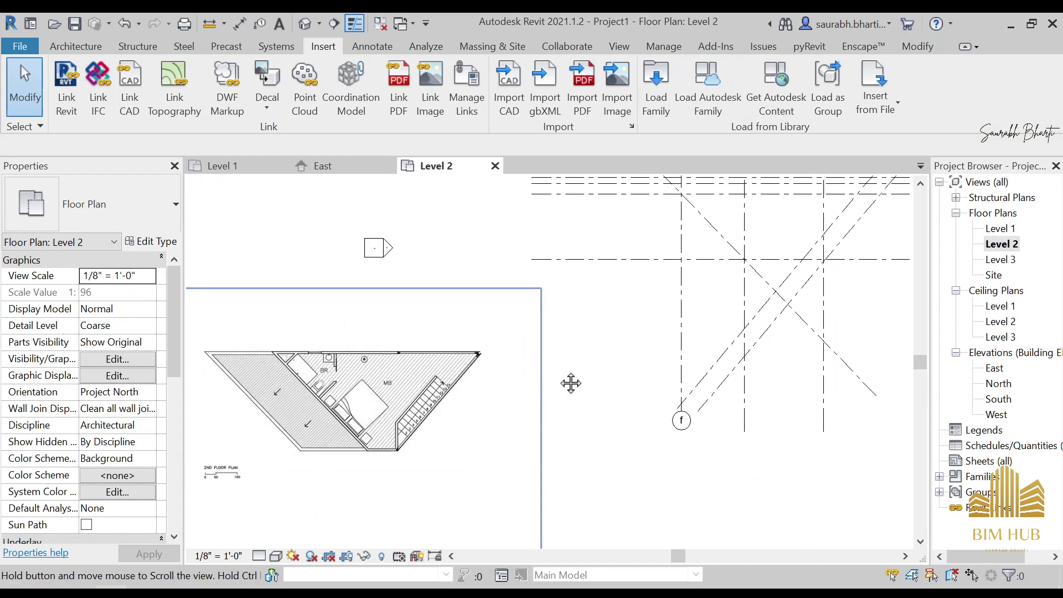
pyautogui.scroll(1, 573, 378)
pyautogui.scroll(1, 388, 357)
pyautogui.scroll(1, 374, 354)
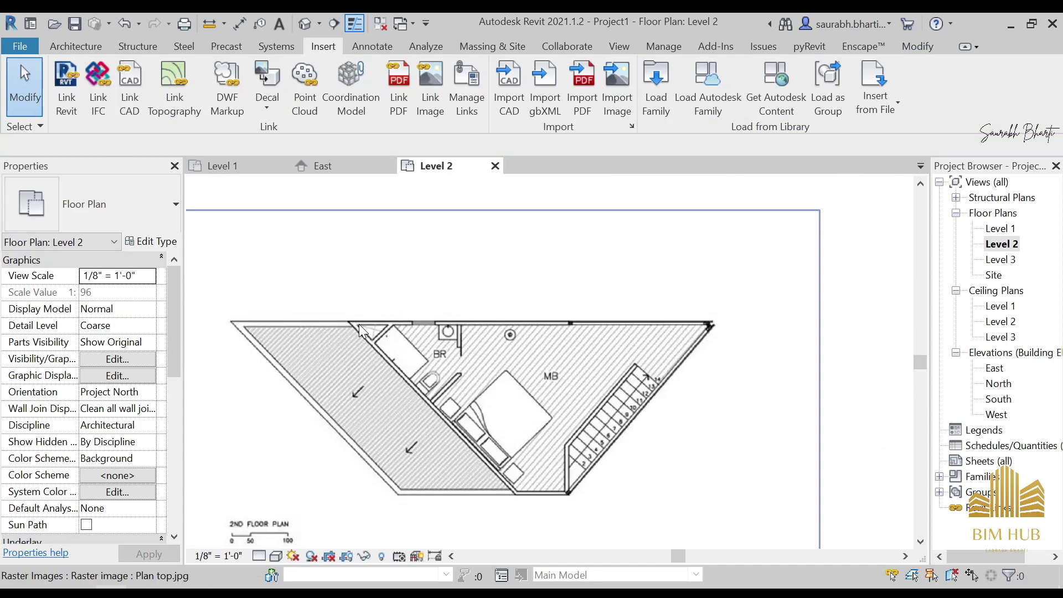
pyautogui.scroll(-2, 438, 341)
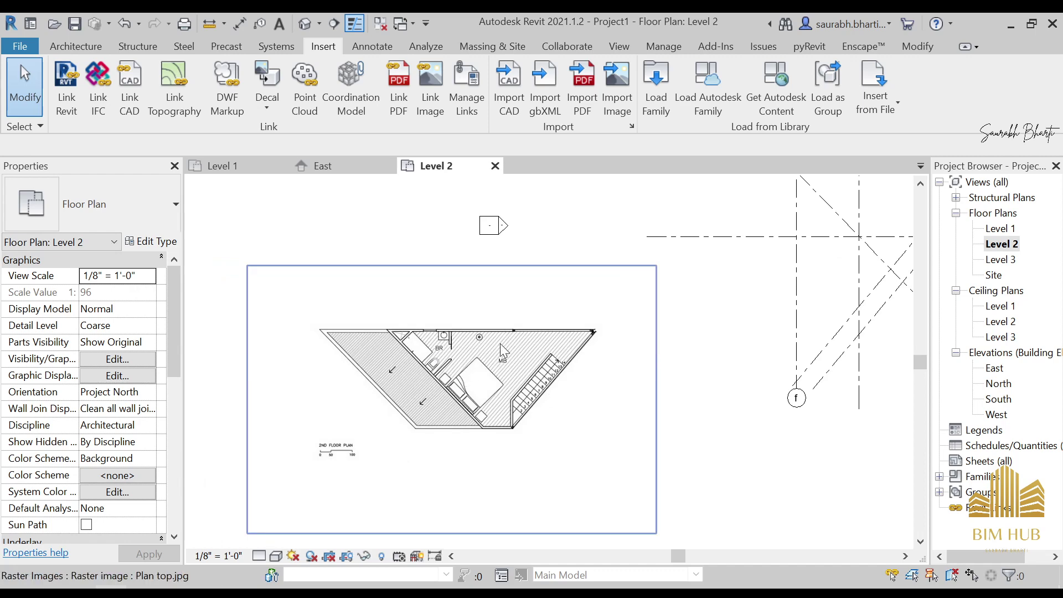
pyautogui.scroll(-2, 521, 360)
pyautogui.moveTo(562, 372); pyautogui.dragTo(495, 385, button='middle')
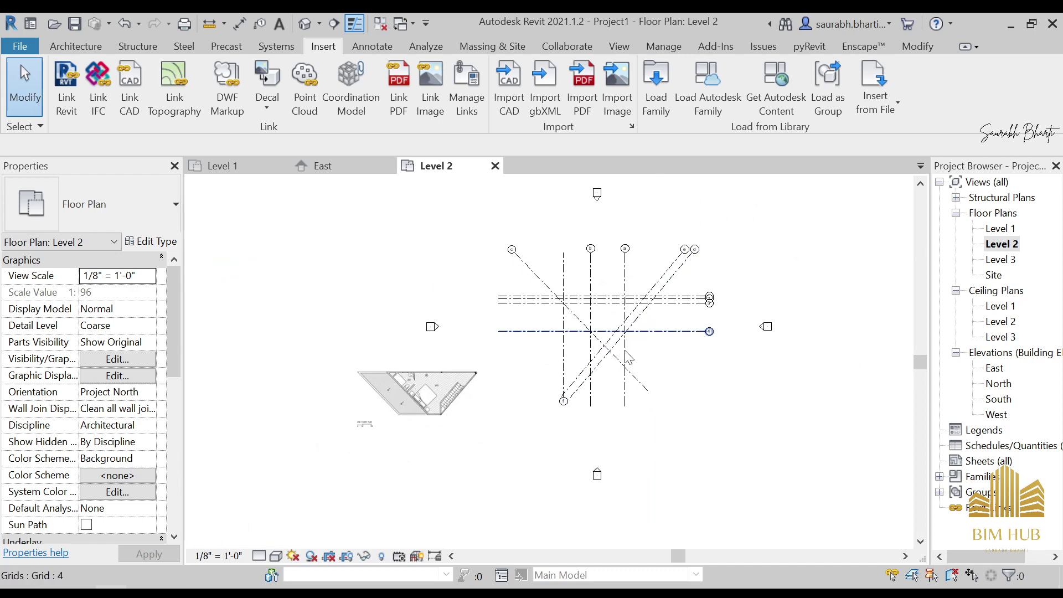
pyautogui.click(432, 399)
pyautogui.press('Escape')
# Place an aligned dimension between grid 1 and grid 4 on the Level 2 floor plan
pyautogui.scroll(4, 609, 332)
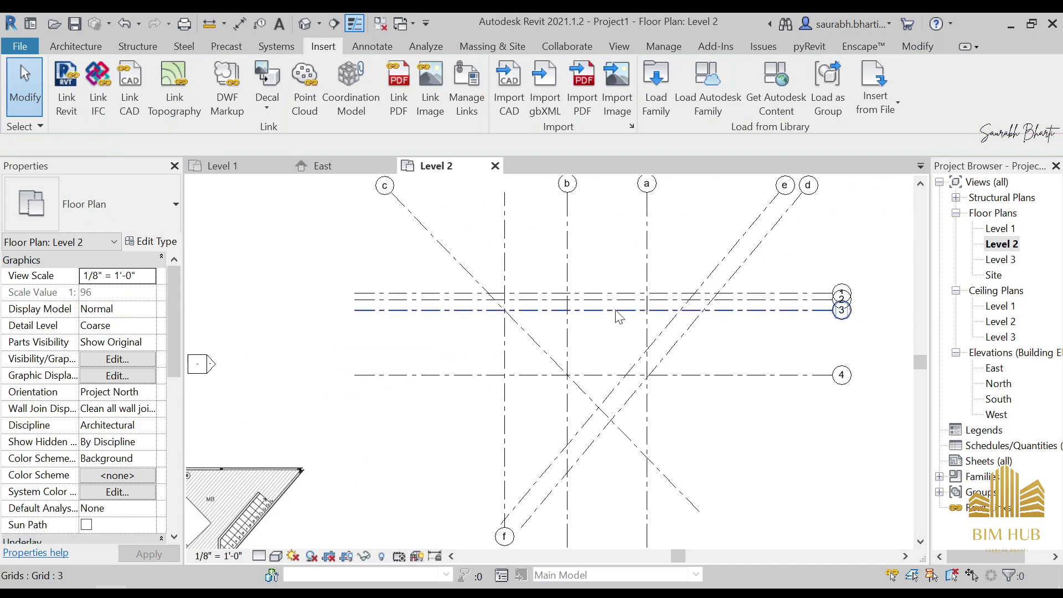
pyautogui.scroll(2, 641, 296)
pyautogui.press('i')
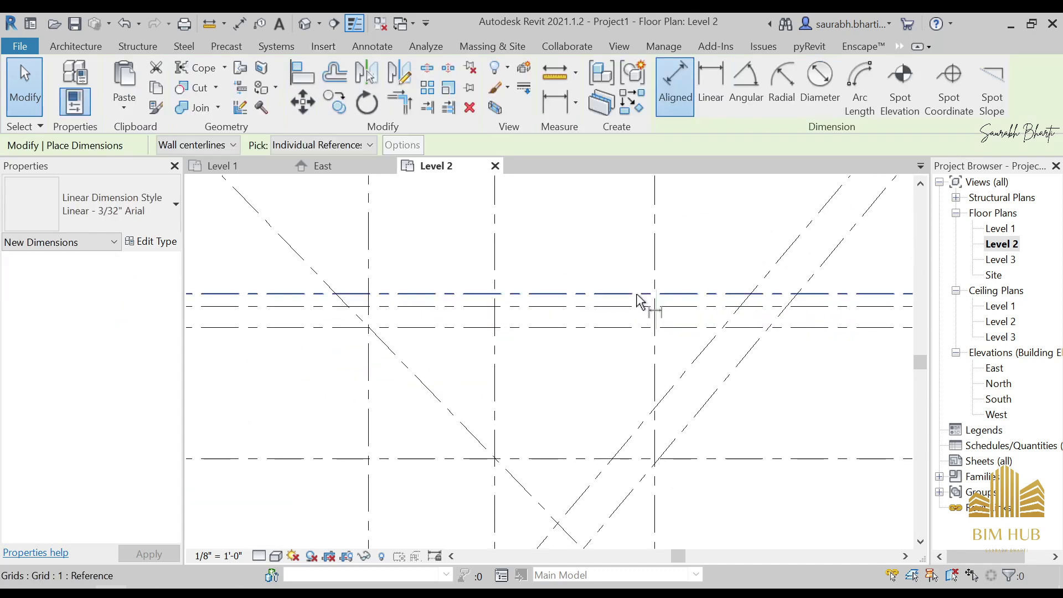
pyautogui.click(637, 293)
pyautogui.scroll(-2, 626, 437)
pyautogui.scroll(-3, 625, 443)
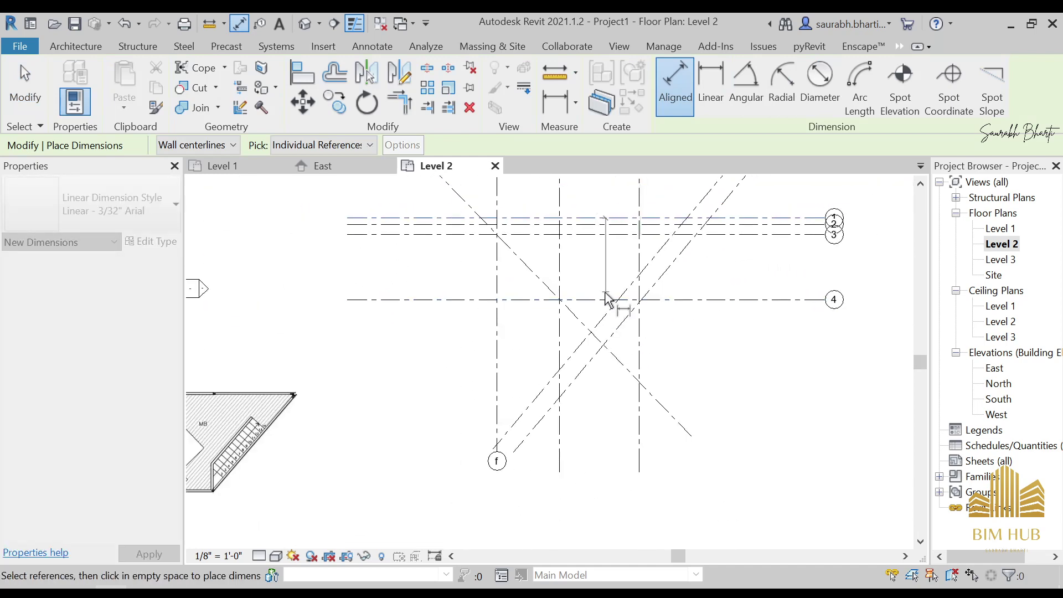
pyautogui.click(605, 302)
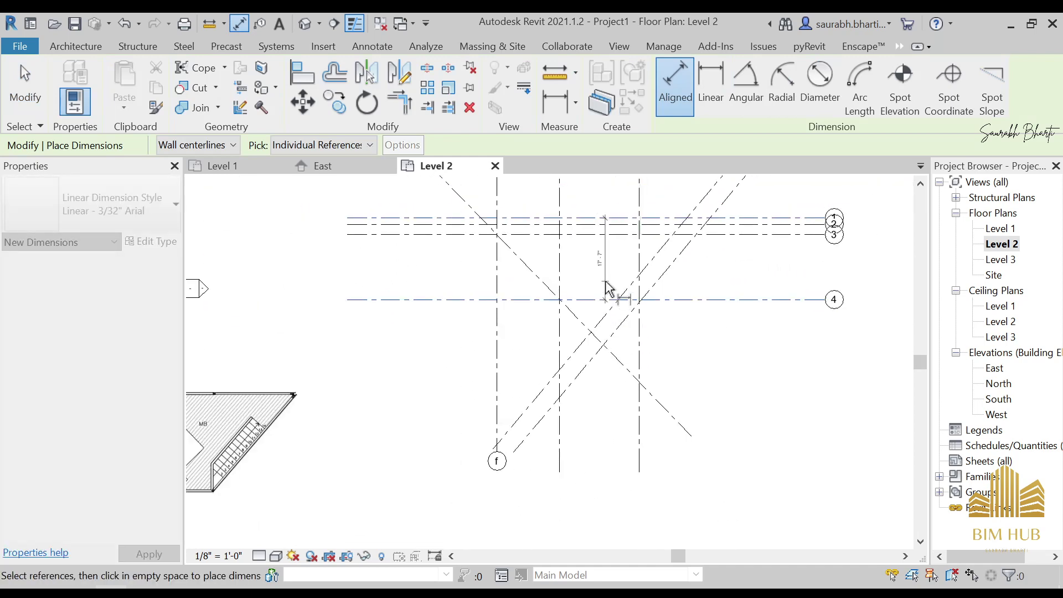
pyautogui.click(607, 289)
pyautogui.scroll(2, 609, 283)
pyautogui.scroll(-1, 592, 272)
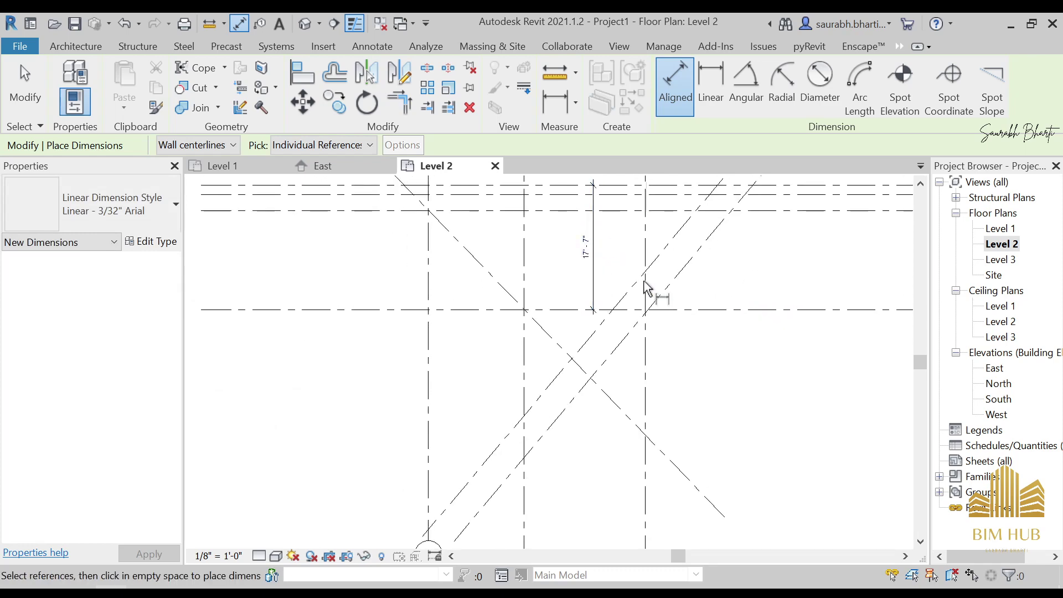
# Open the Level 1 floor plan and place an aligned dimension from grid 1 to grid 4 across the staircase
pyautogui.doubleClick(1004, 229)
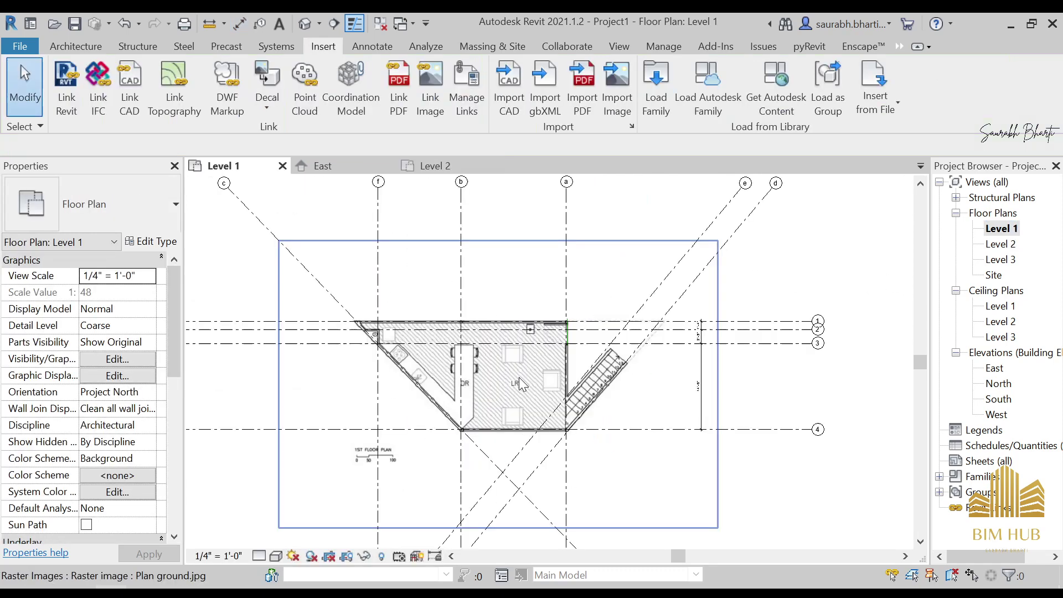
pyautogui.press('d')
pyautogui.press('i')
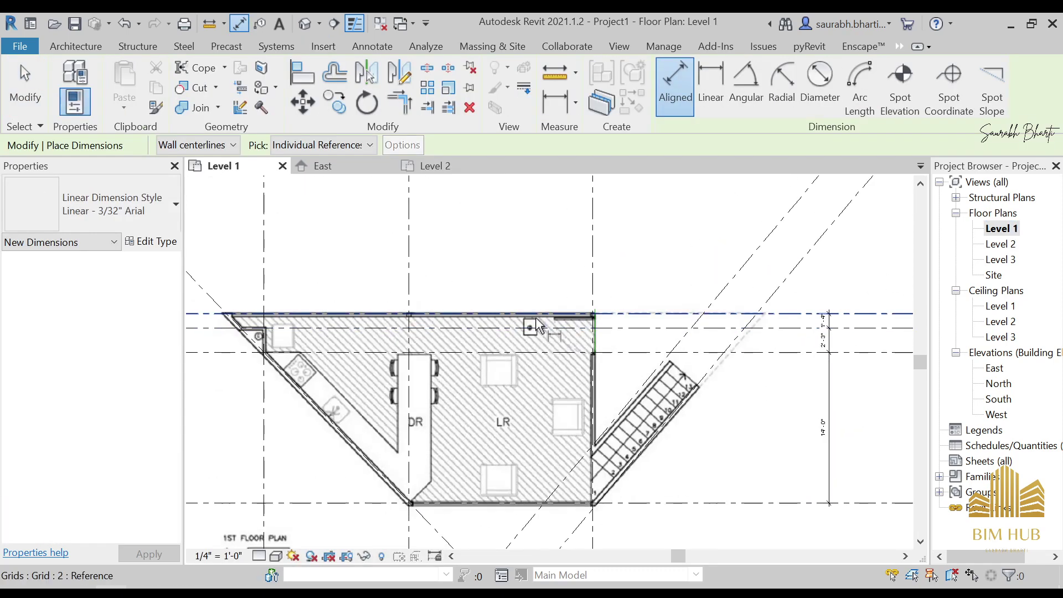
pyautogui.scroll(2, 460, 325)
pyautogui.scroll(-4, 718, 323)
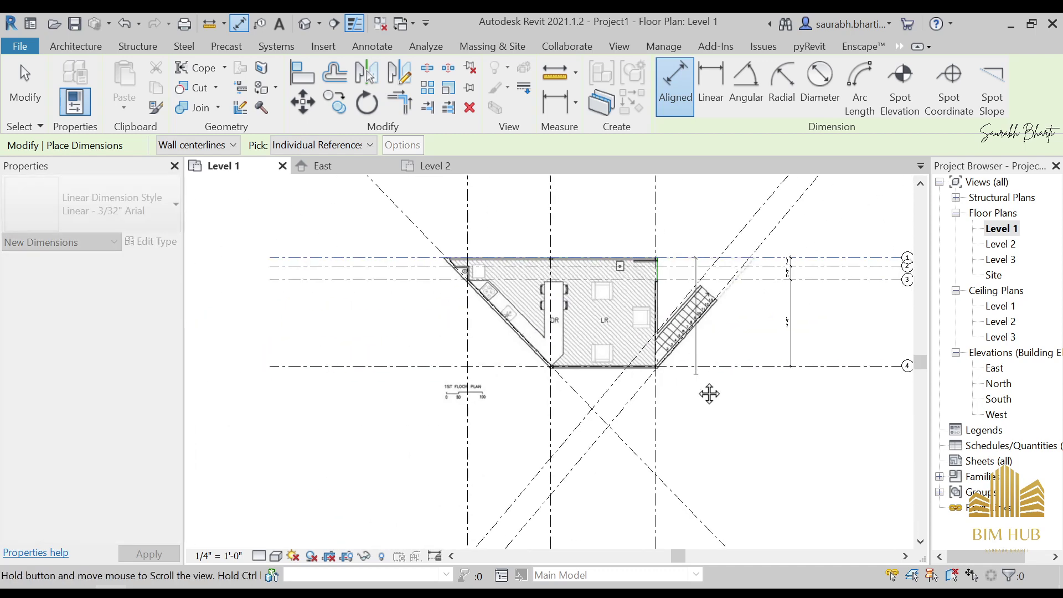
pyautogui.scroll(4, 707, 391)
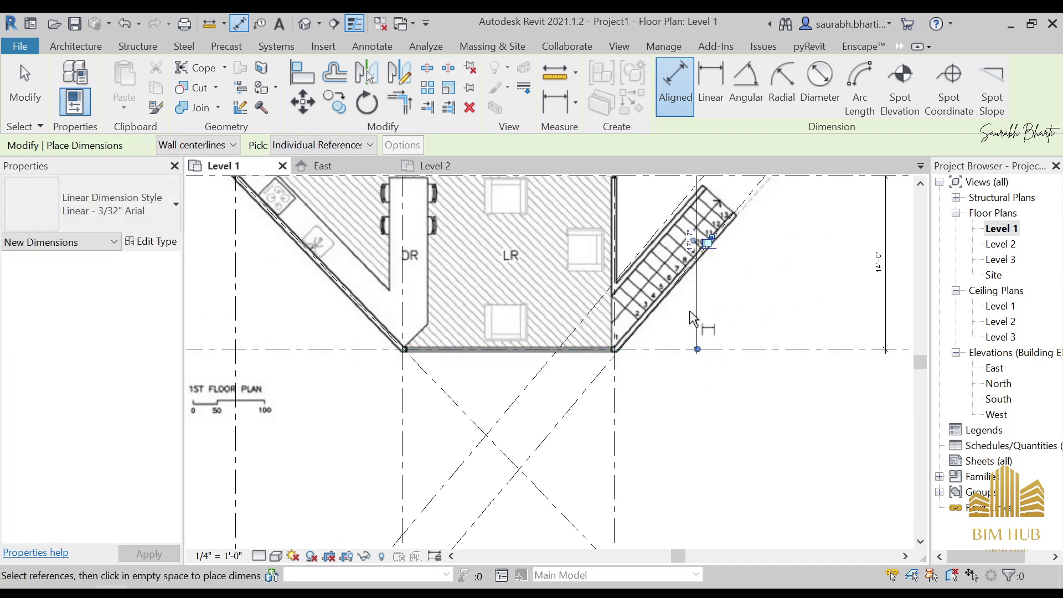
pyautogui.press('Escape')
pyautogui.press('Escape')
# Move grid 1 by setting its distance to grid 2 to 2'
pyautogui.scroll(-3, 681, 358)
pyautogui.scroll(3, 670, 332)
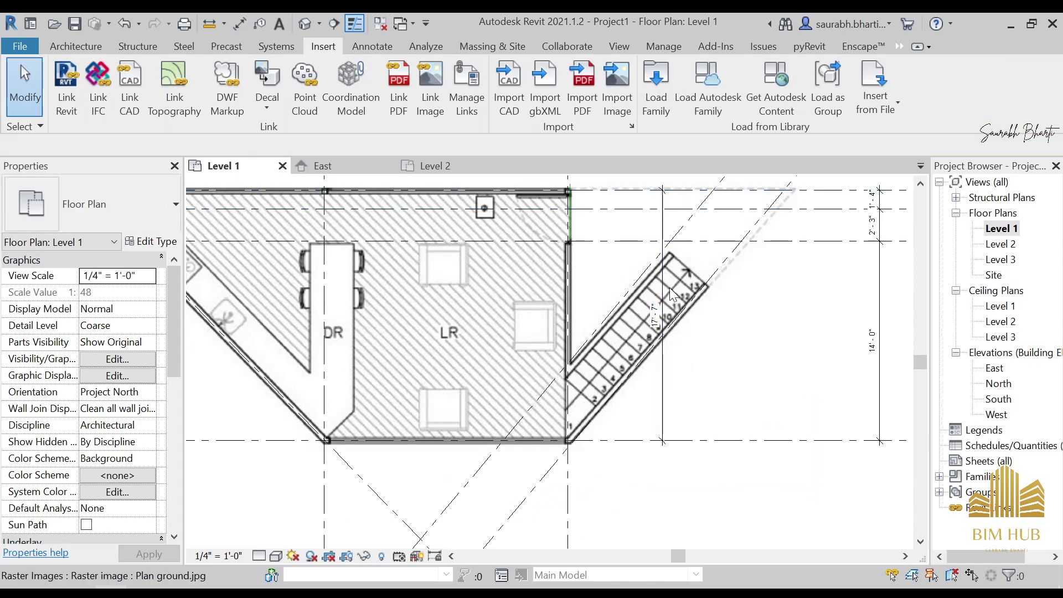
pyautogui.moveTo(728, 271); pyautogui.dragTo(715, 294, button='middle')
pyautogui.moveTo(757, 363); pyautogui.dragTo(741, 381, button='middle')
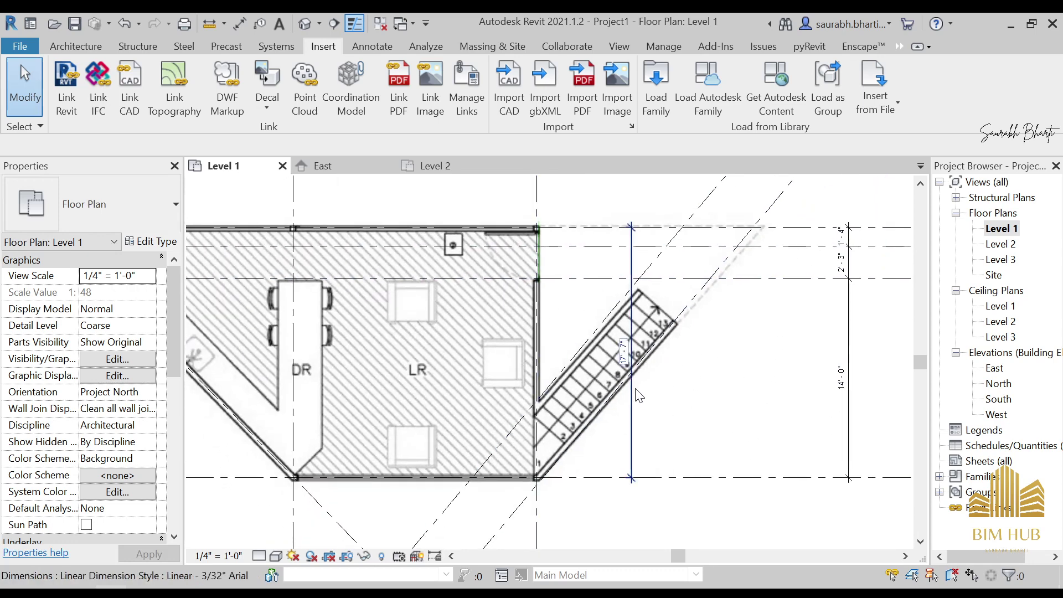
pyautogui.click(628, 362)
pyautogui.click(700, 363)
pyautogui.moveTo(699, 363); pyautogui.dragTo(651, 416, button='middle')
pyautogui.click(629, 282)
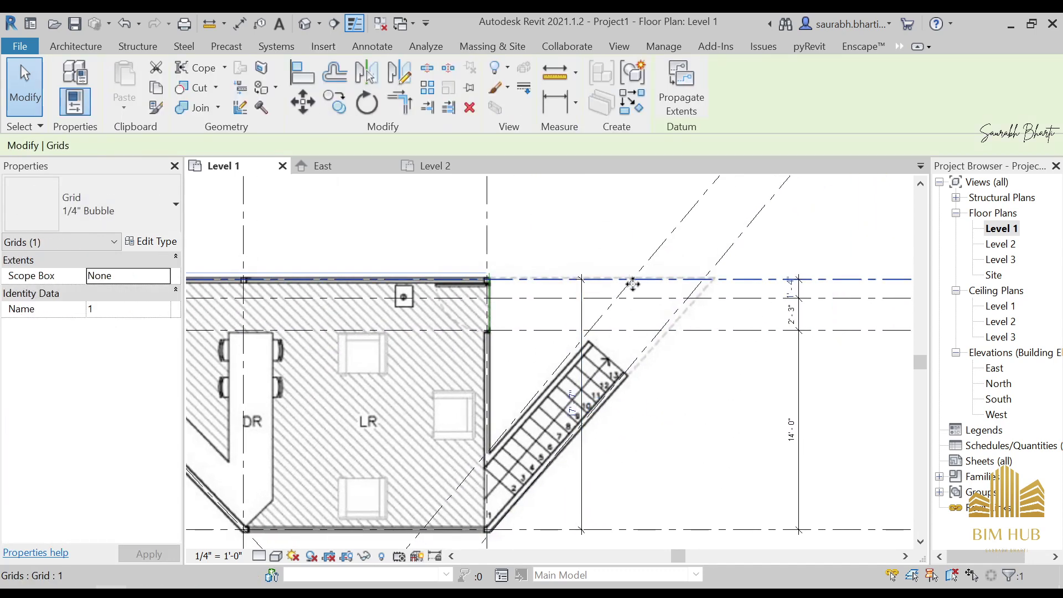
pyautogui.scroll(5, 807, 288)
pyautogui.click(748, 271)
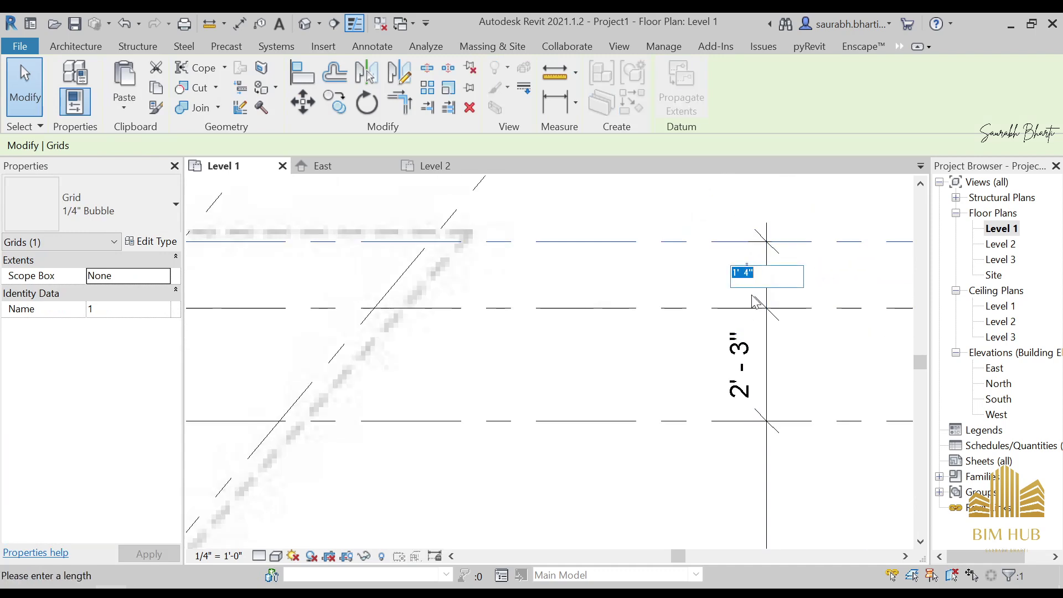
pyautogui.write('2')
pyautogui.press('Return')
# Move grid 1 by setting its distance to grid 2 to 1' 6"
pyautogui.scroll(-3, 718, 309)
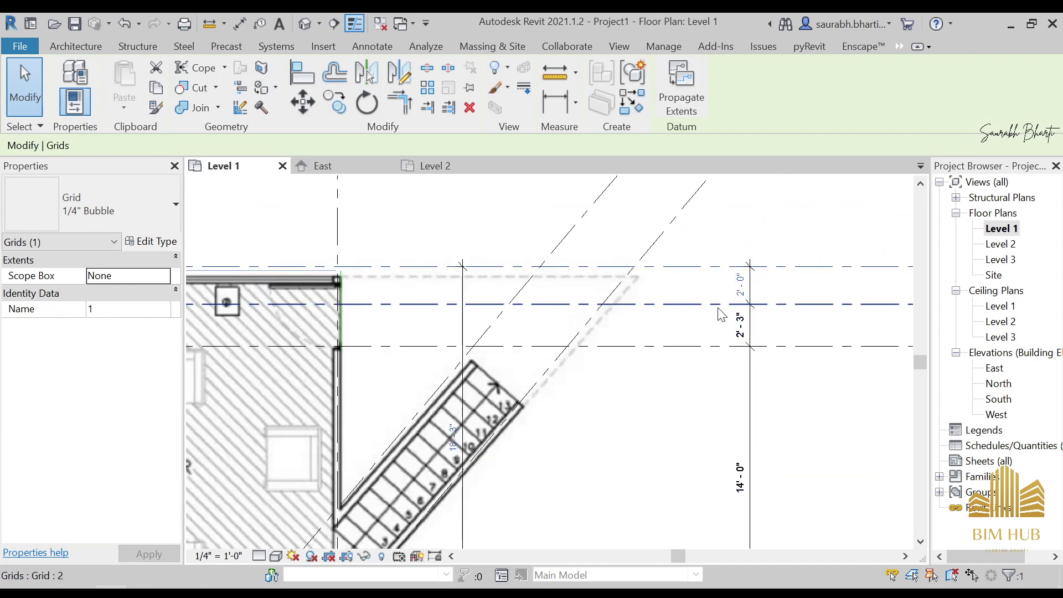
pyautogui.click(750, 283)
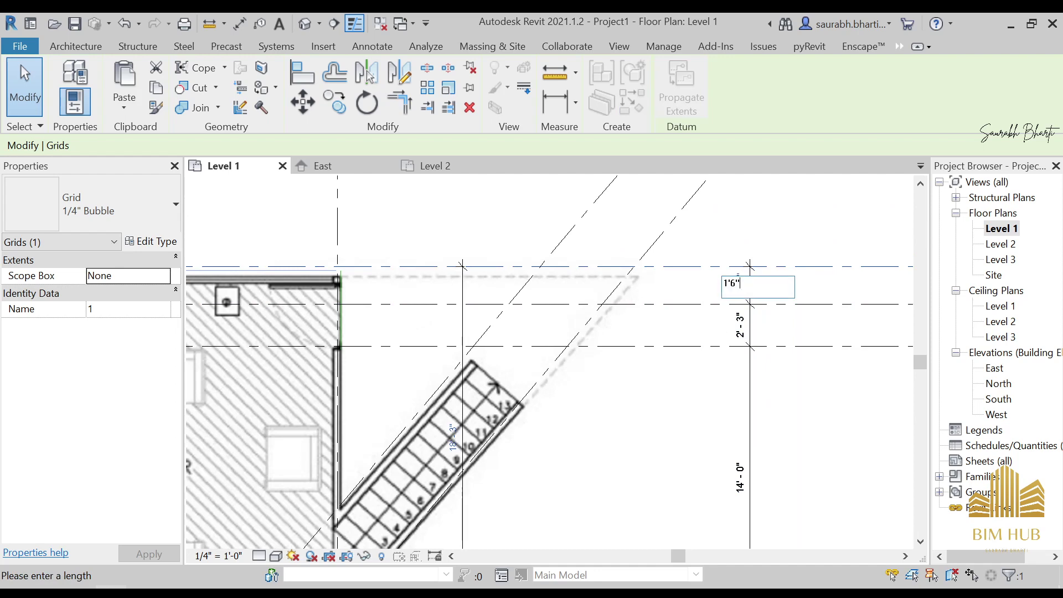
pyautogui.press('Return')
pyautogui.press('Escape')
# Move grid 4 by setting its overall distance to grid 1 to 18'
pyautogui.scroll(-5, 696, 324)
pyautogui.moveTo(689, 360); pyautogui.dragTo(695, 173, button='middle')
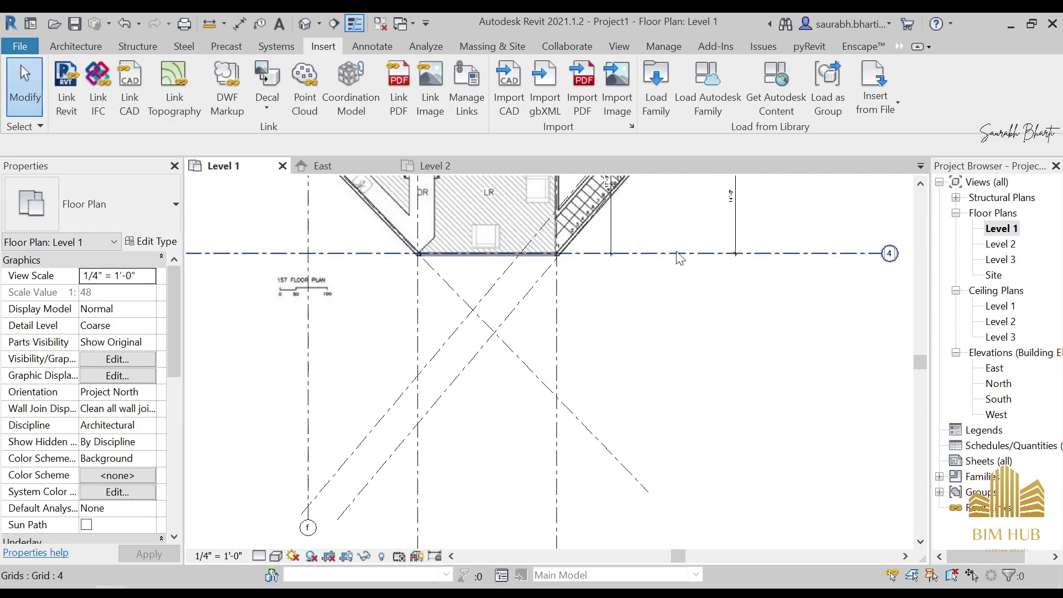
pyautogui.scroll(5, 607, 382)
pyautogui.click(539, 324)
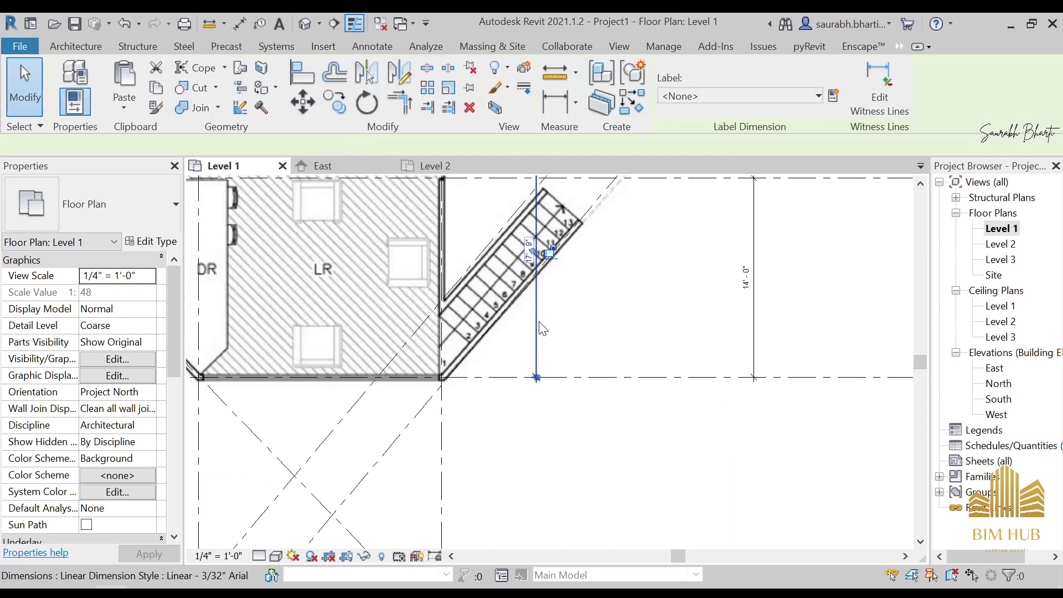
pyautogui.click(613, 382)
pyautogui.press('Escape')
pyautogui.click(537, 373)
pyautogui.click(527, 257)
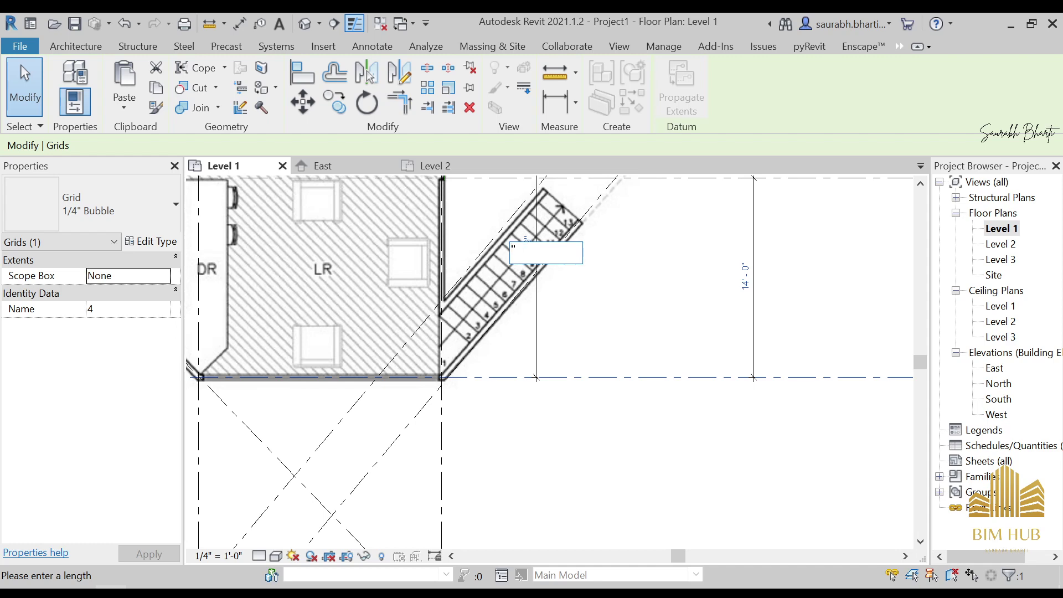
pyautogui.press('Return')
pyautogui.press('Escape')
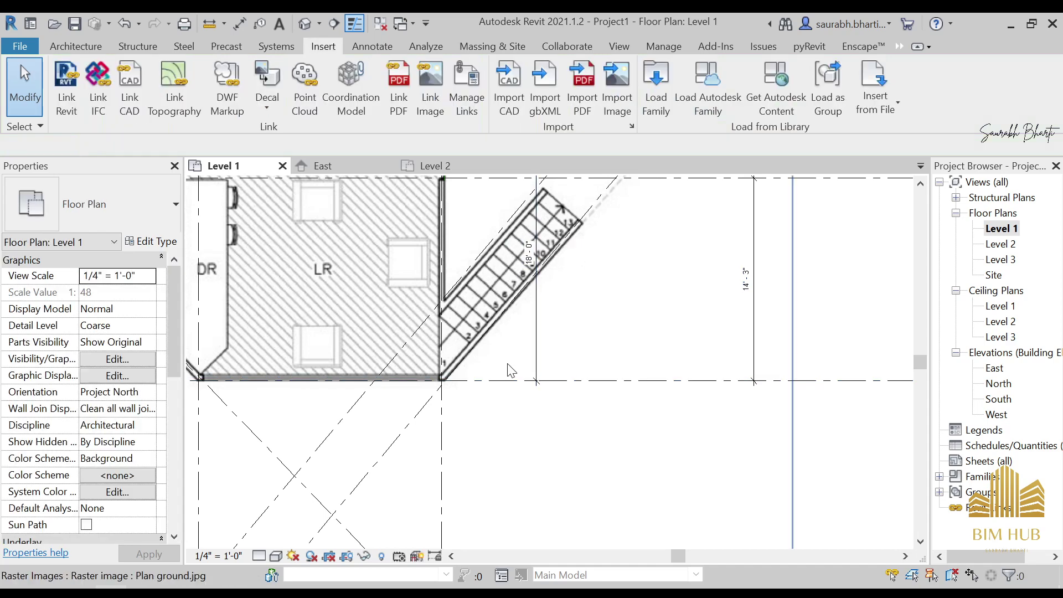
# Check the adjusted grid spacings and the overall dimension against the walls and staircase of the ground plan
pyautogui.scroll(-3, 498, 354)
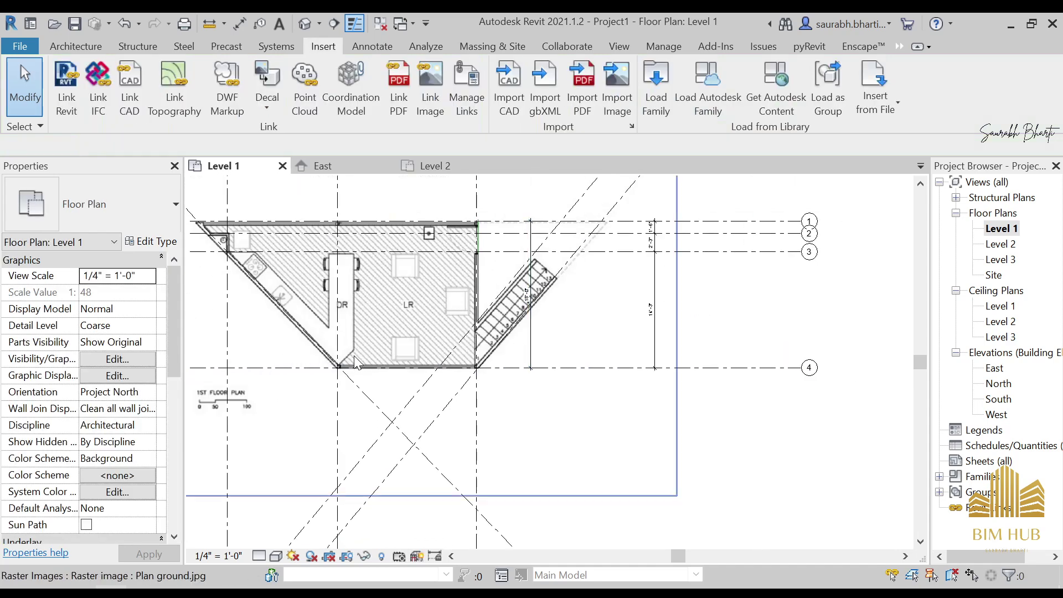
pyautogui.click(354, 24)
pyautogui.scroll(3, 549, 281)
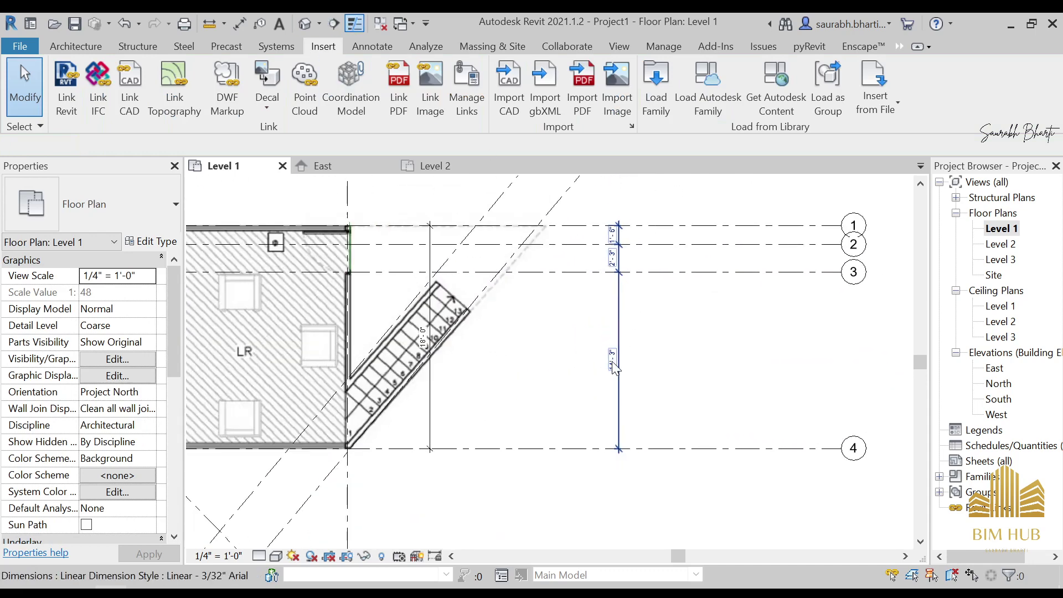
pyautogui.scroll(3, 615, 368)
pyautogui.scroll(-2, 643, 265)
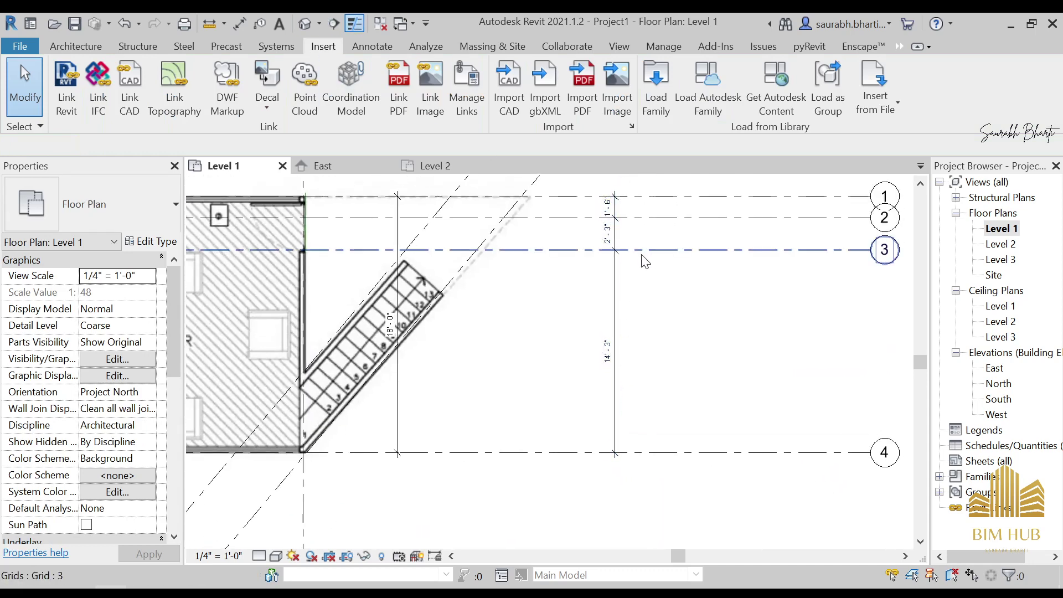
pyautogui.scroll(3, 644, 260)
pyautogui.scroll(-4, 592, 422)
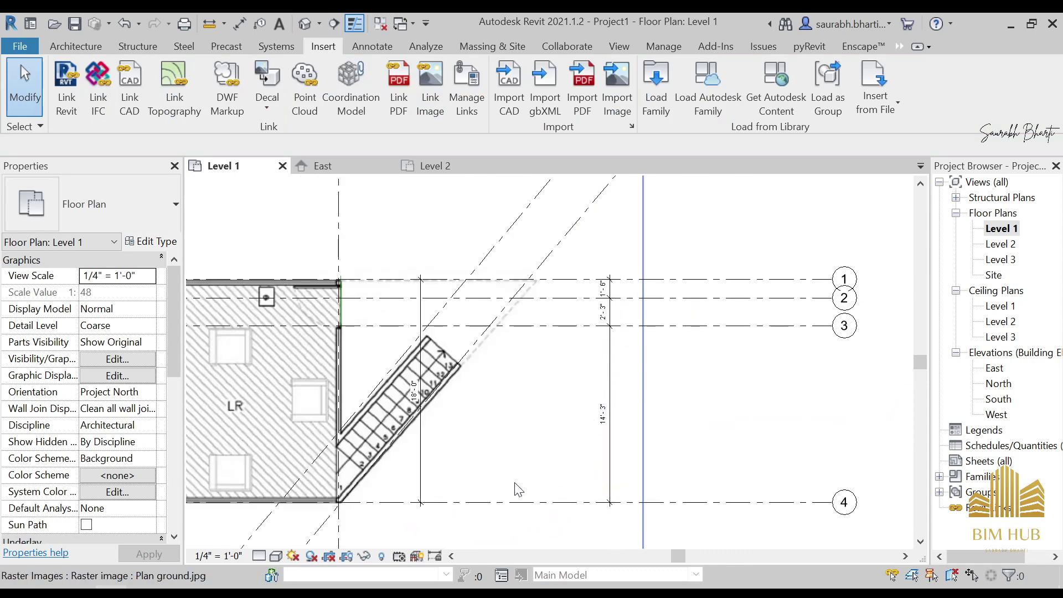
# Select the overall dimension between grids 1 and 4 on Level 1 to check its length
pyautogui.click(421, 435)
pyautogui.press('Escape')
pyautogui.click(422, 424)
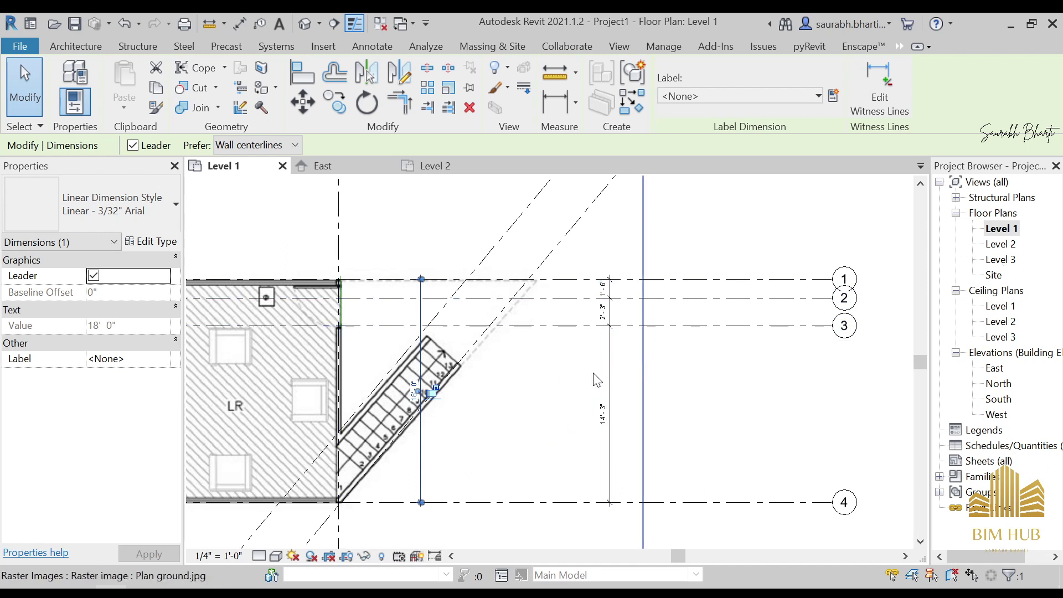
pyautogui.scroll(-1, 363, 324)
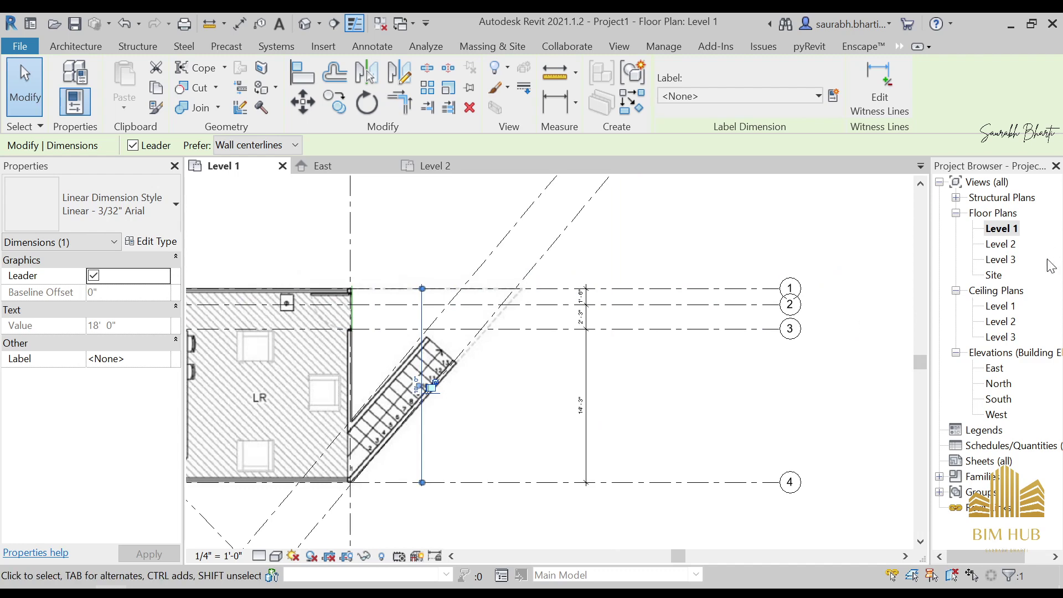
# Open the Level 2 floor plan and examine the second floor plan image, comparing it with the ground plan on Level 1
pyautogui.doubleClick(1001, 244)
pyautogui.scroll(-3, 532, 398)
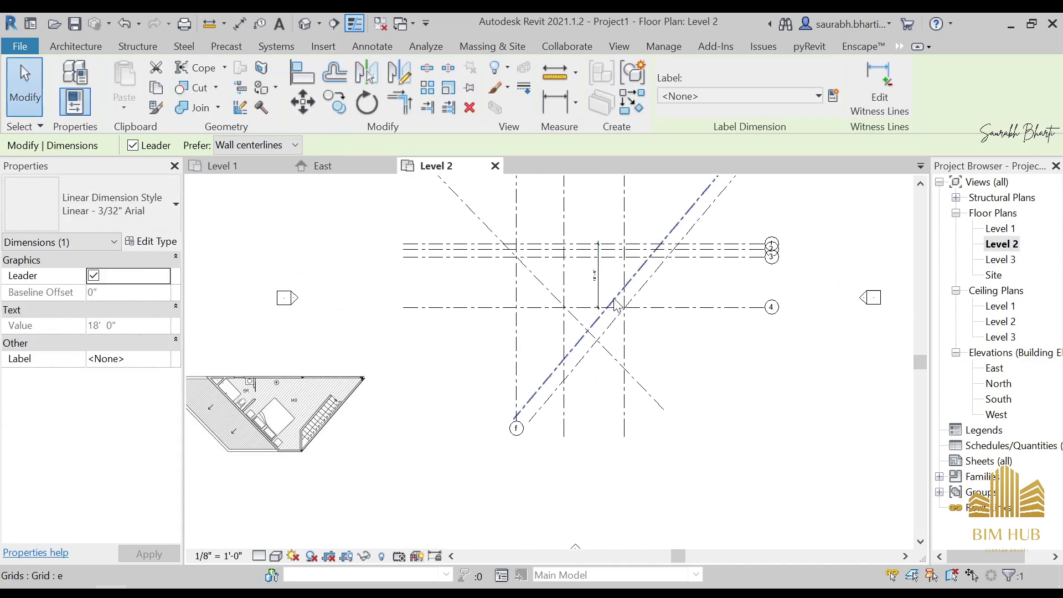
pyautogui.scroll(3, 530, 398)
pyautogui.moveTo(548, 382)
pyautogui.mouseDown(button='middle')
pyautogui.moveTo(565, 371)
pyautogui.moveTo(536, 382)
pyautogui.mouseUp(button='middle')
pyautogui.scroll(-2, 533, 377)
pyautogui.moveTo(333, 436); pyautogui.dragTo(467, 385, button='middle')
pyautogui.scroll(3, 445, 396)
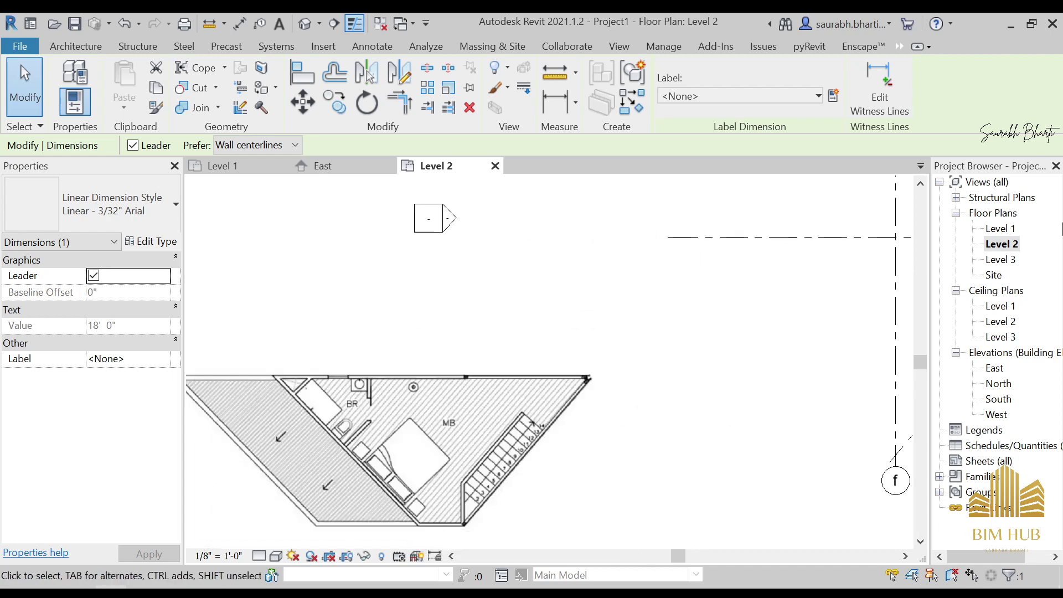
pyautogui.doubleClick(1000, 228)
pyautogui.moveTo(427, 381); pyautogui.dragTo(419, 482, button='middle')
pyautogui.scroll(1, 419, 483)
pyautogui.doubleClick(999, 243)
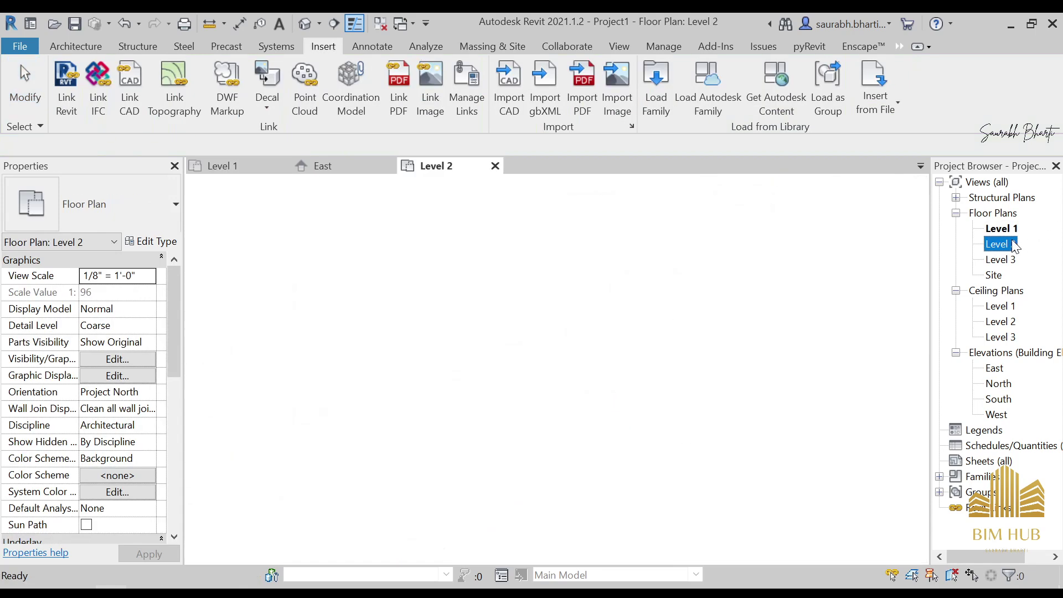
pyautogui.scroll(-3, 557, 300)
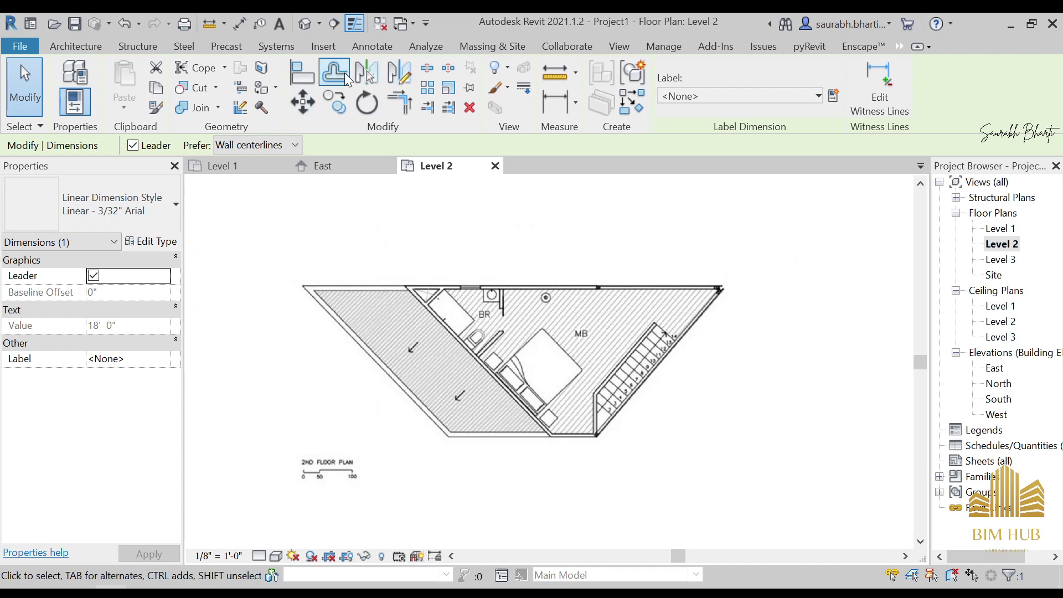
pyautogui.click(85, 48)
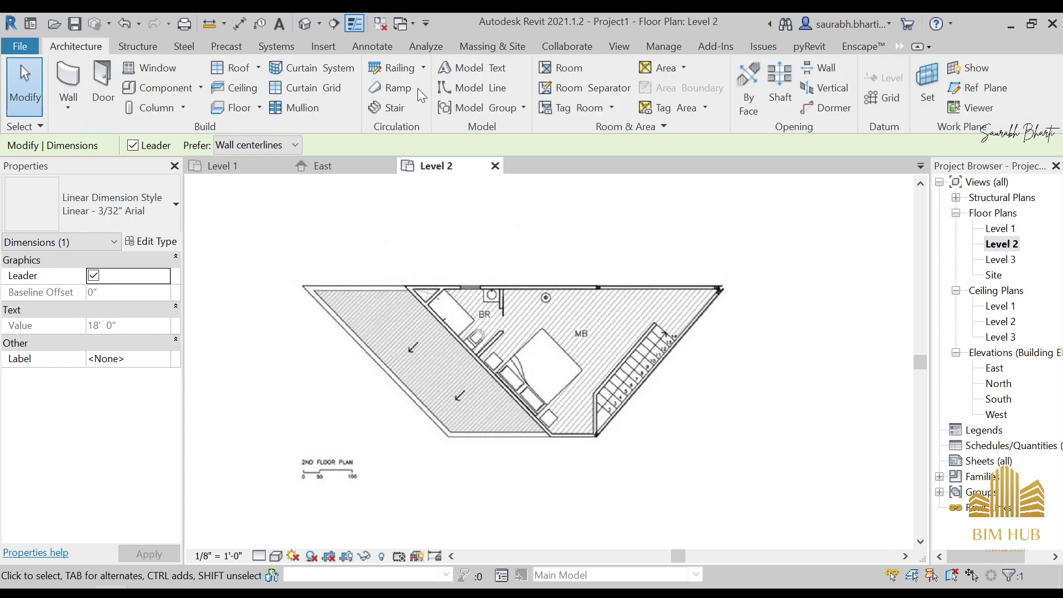
pyautogui.click(468, 88)
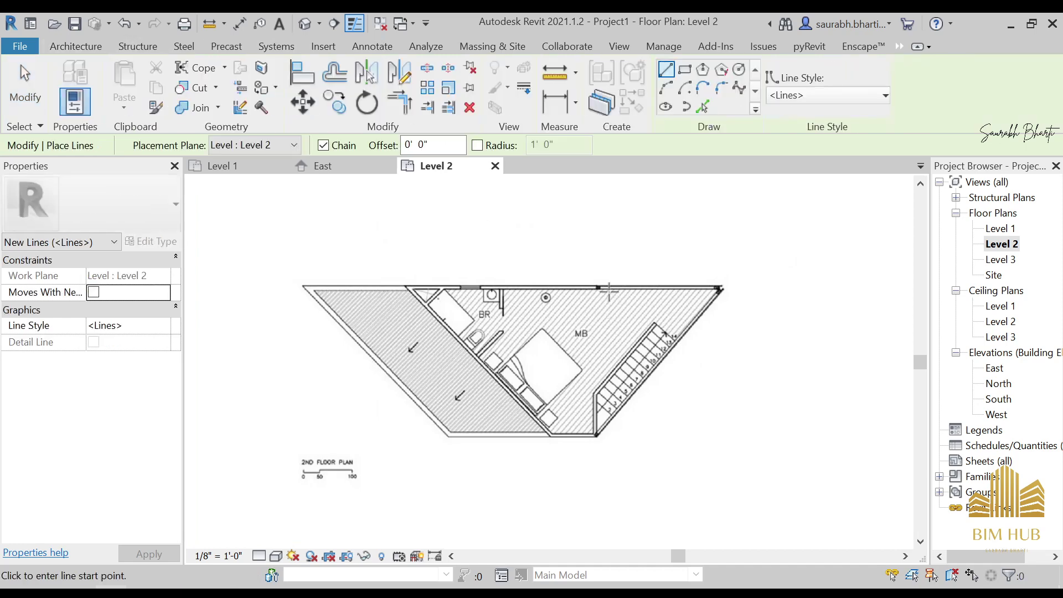
pyautogui.scroll(3, 609, 290)
pyautogui.scroll(3, 587, 286)
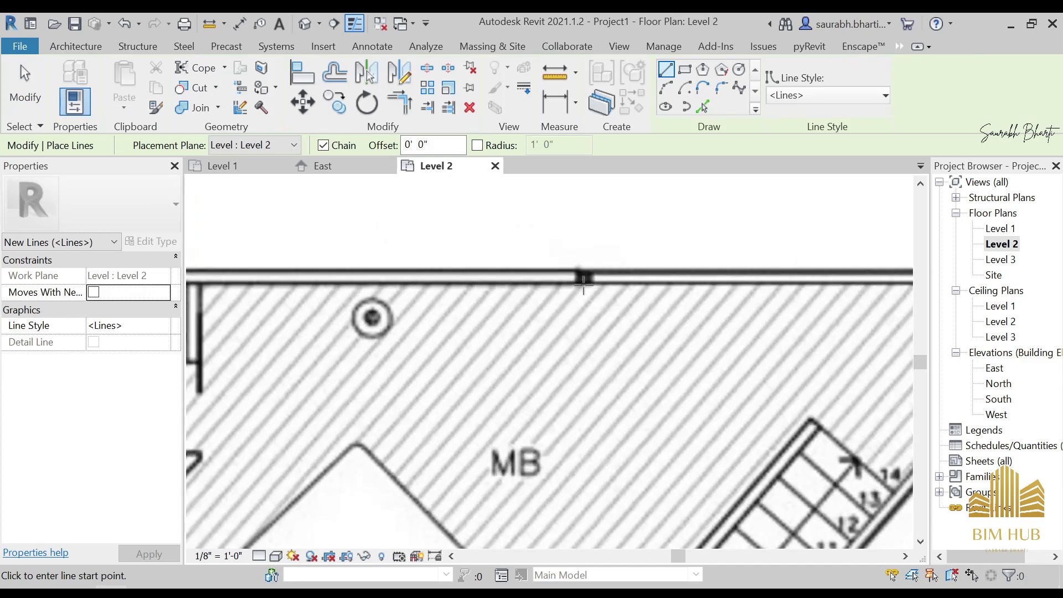
pyautogui.click(583, 279)
pyautogui.scroll(-4, 584, 316)
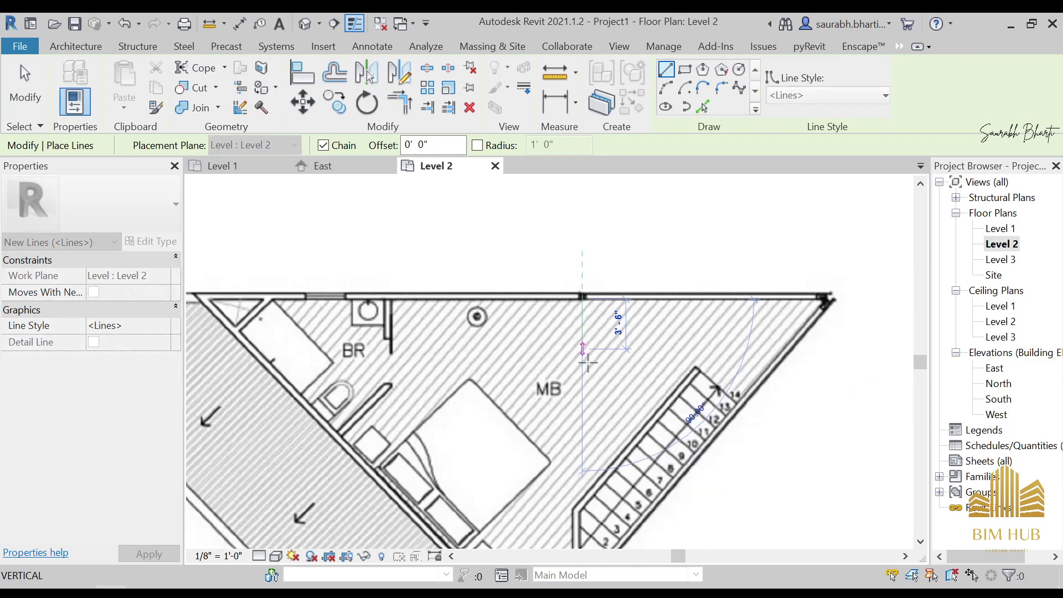
pyautogui.moveTo(598, 468); pyautogui.dragTo(609, 238, button='middle')
pyautogui.scroll(1, 584, 321)
pyautogui.scroll(3, 572, 348)
pyautogui.scroll(-4, 591, 395)
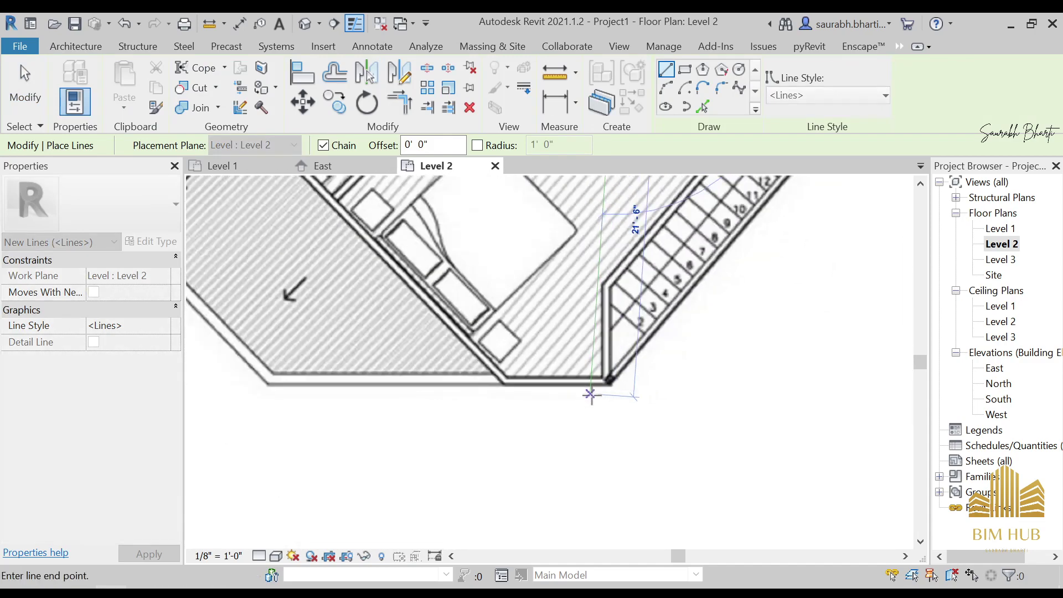
pyautogui.scroll(1, 601, 392)
pyautogui.scroll(-3, 595, 382)
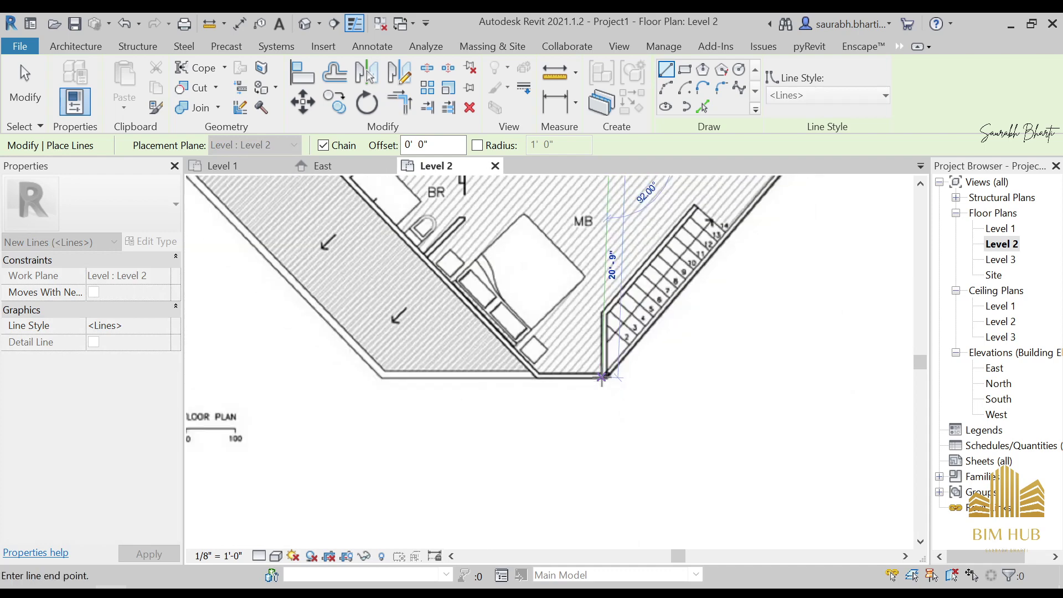
pyautogui.press('Escape')
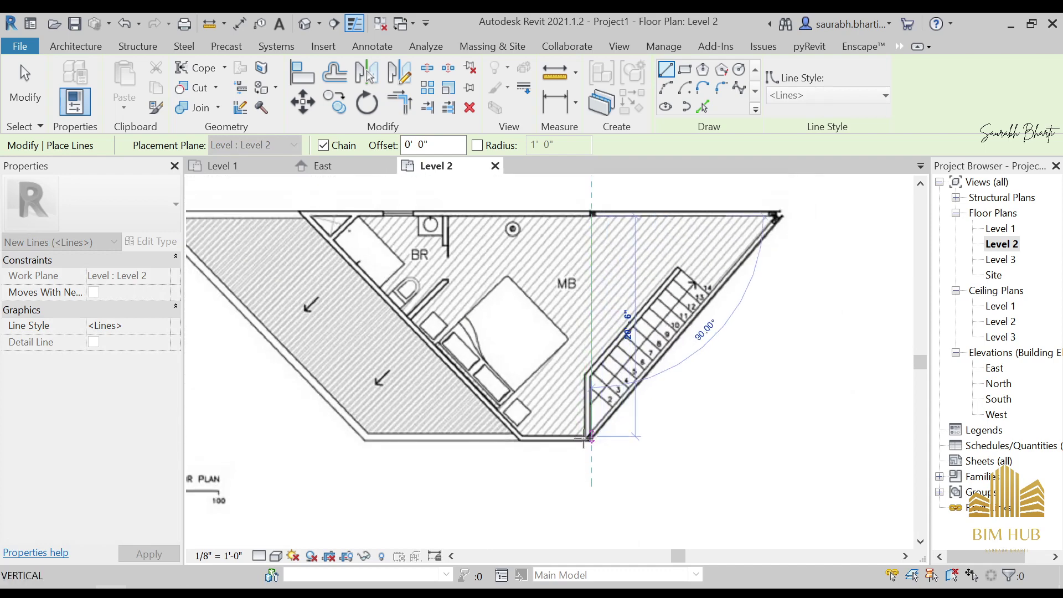
# Draw a vertical model line about 21' long from the lower wall's outer edge beside the staircase up to the upper wall of the second floor plan
pyautogui.scroll(2, 583, 442)
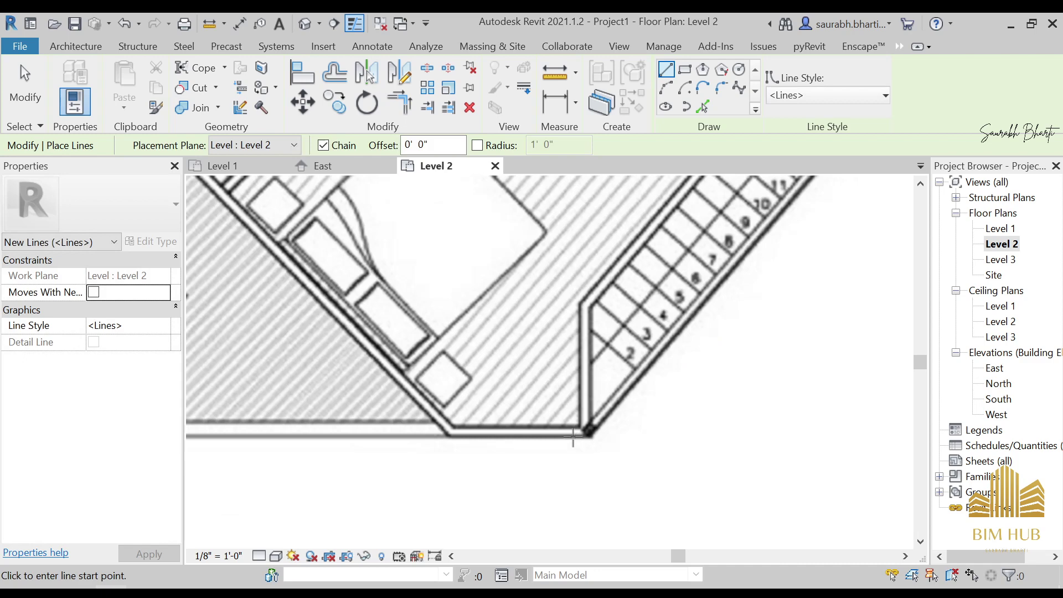
pyautogui.click(573, 438)
pyautogui.scroll(-3, 571, 442)
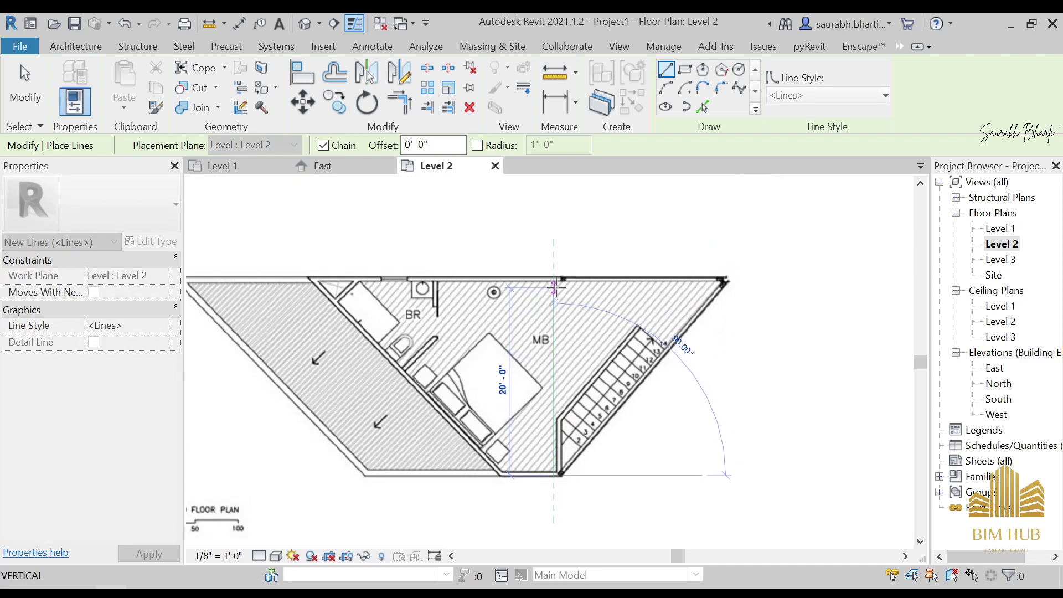
pyautogui.scroll(2, 553, 288)
pyautogui.click(551, 272)
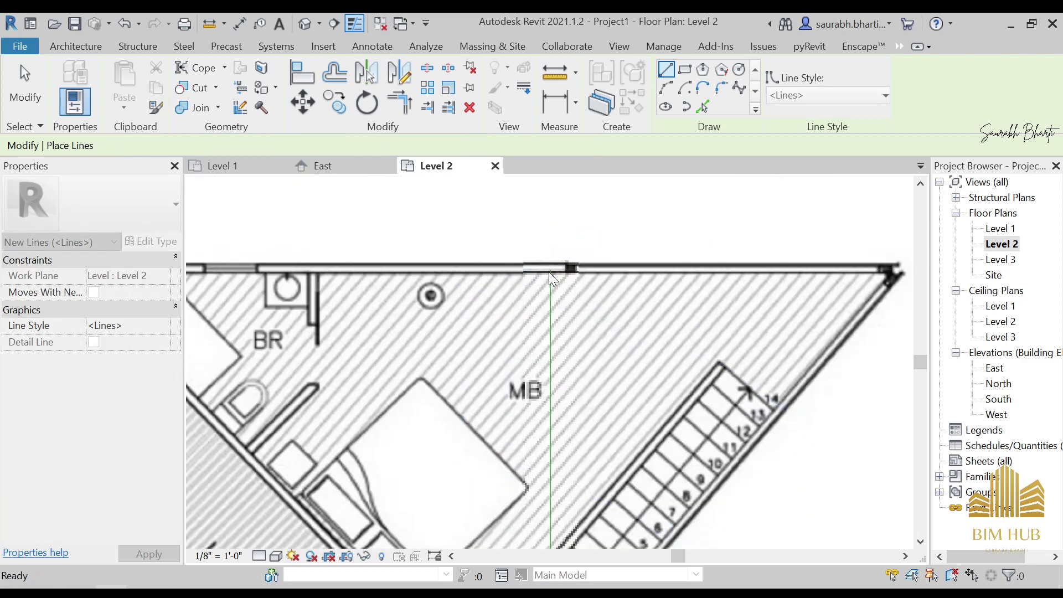
pyautogui.press('Escape')
pyautogui.press('Escape')
pyautogui.scroll(-3, 549, 311)
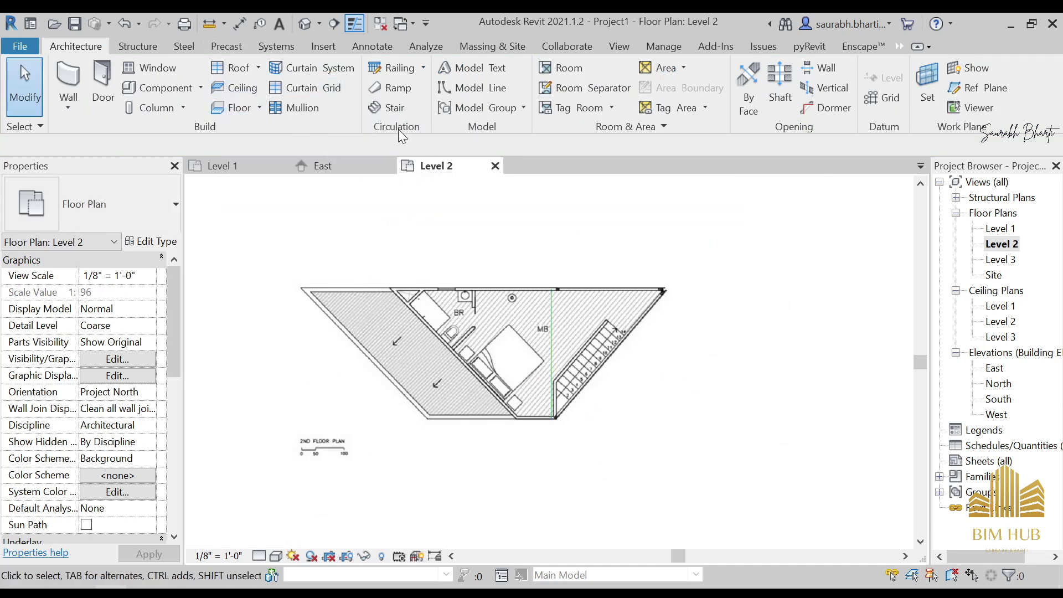
# Scale the second floor plan image, using the vertical model line as the reference and setting the new length to 18'
pyautogui.click(512, 304)
pyautogui.press('r')
pyautogui.press('e')
pyautogui.scroll(3, 548, 291)
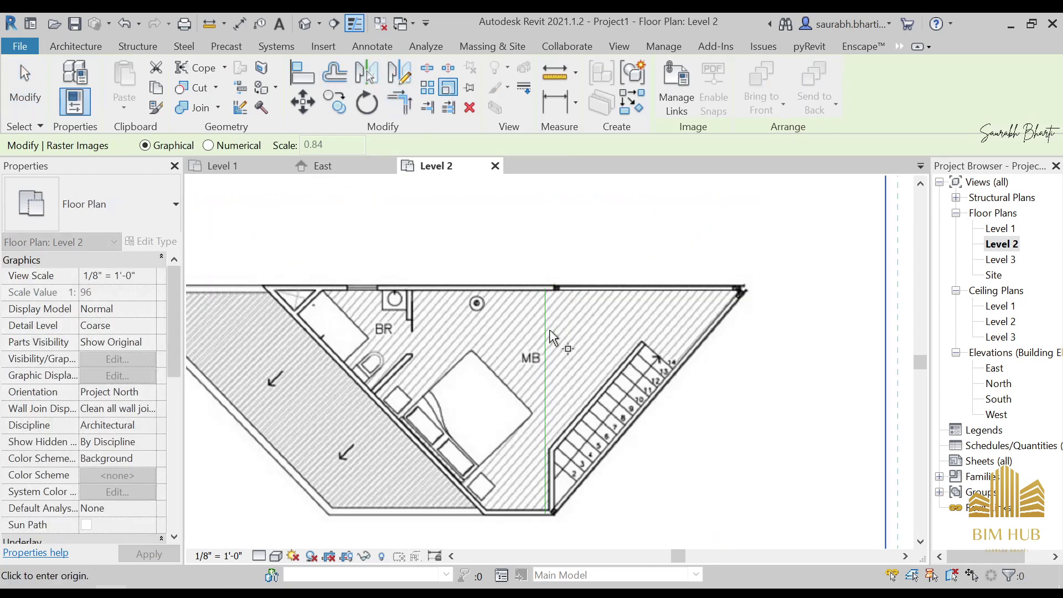
pyautogui.scroll(2, 554, 310)
pyautogui.scroll(-4, 514, 266)
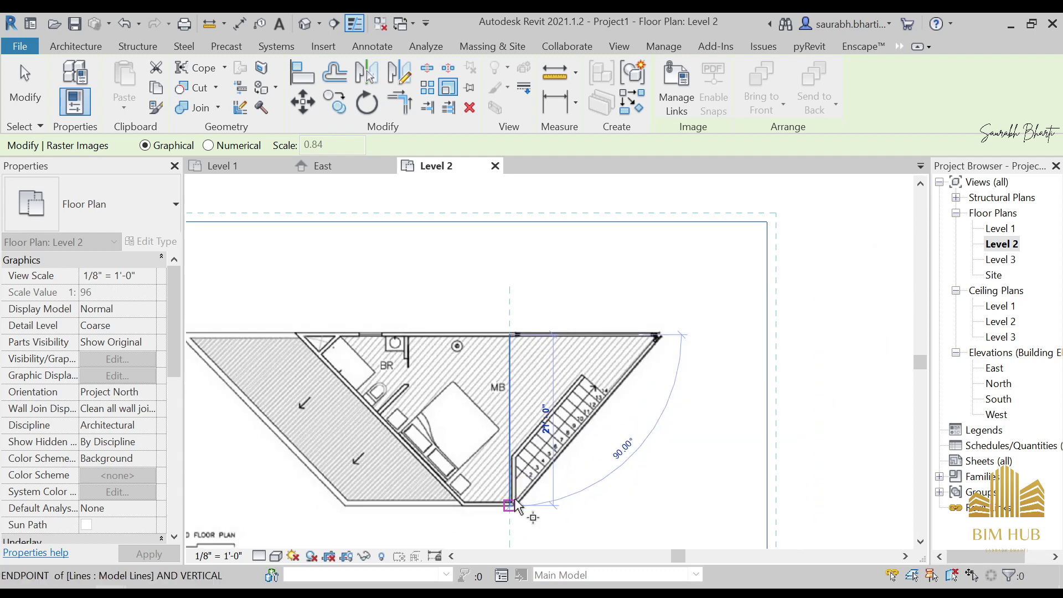
pyautogui.scroll(5, 522, 366)
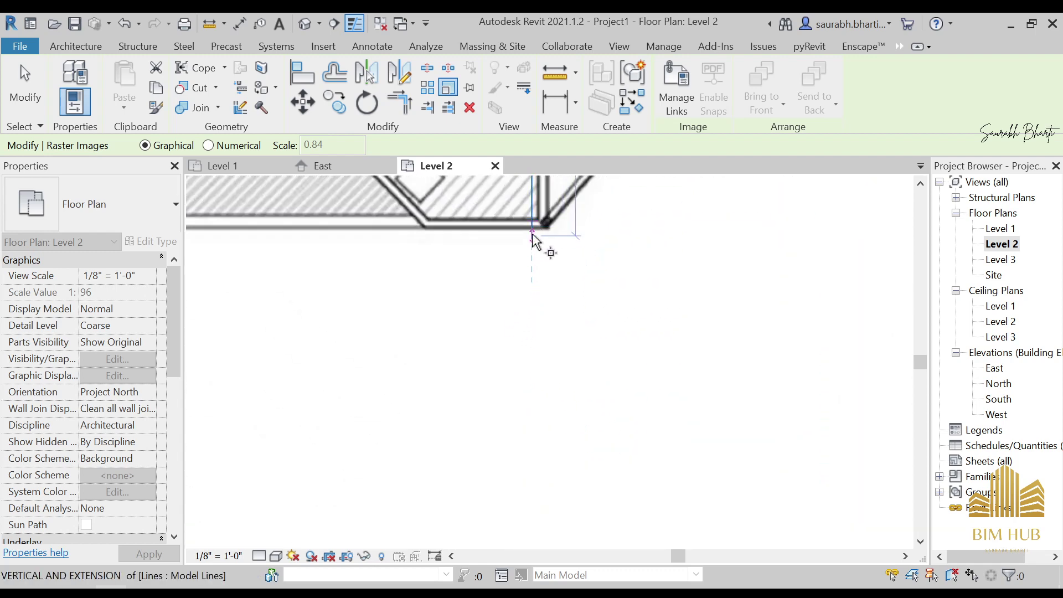
pyautogui.click(533, 231)
pyautogui.scroll(-2, 532, 261)
pyautogui.moveTo(535, 285); pyautogui.dragTo(492, 509, button='middle')
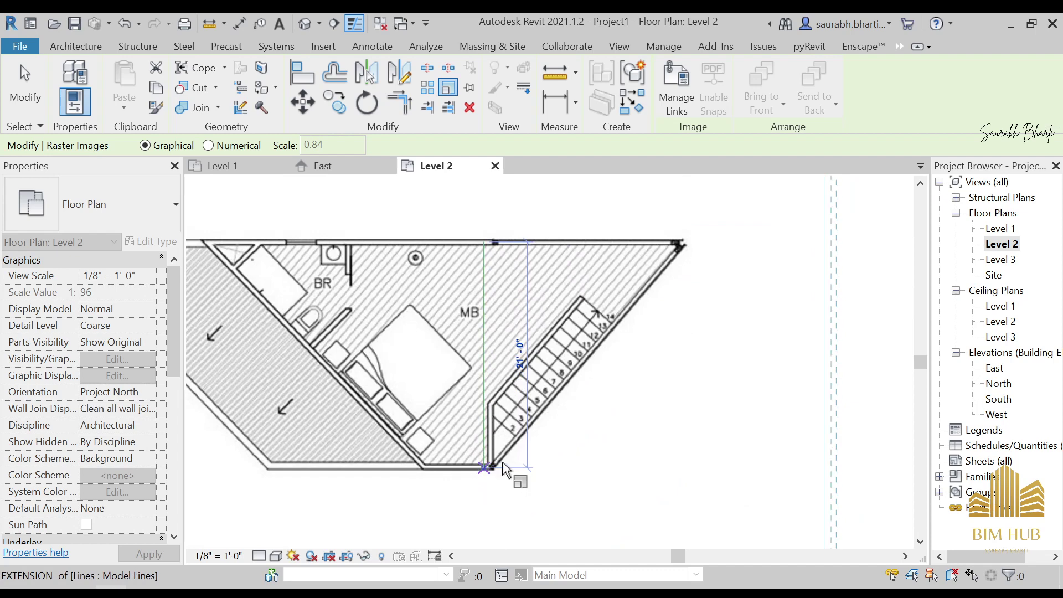
pyautogui.write('18')
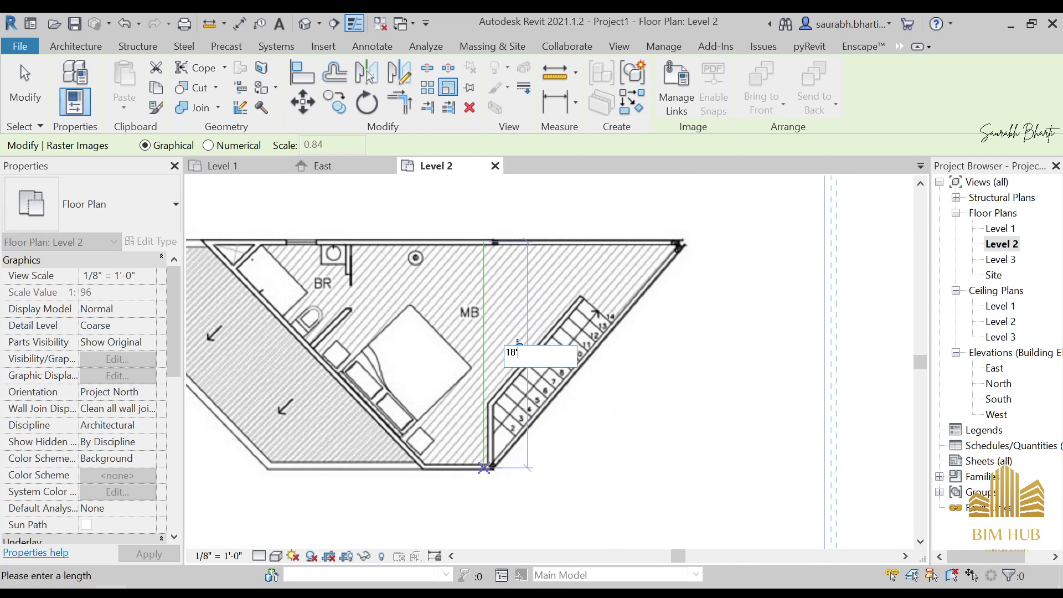
pyautogui.press('Return')
pyautogui.press('Escape')
# Delete the vertical model line that served as the scaling reference on Level 2
pyautogui.scroll(-3, 500, 463)
pyautogui.scroll(-2, 556, 395)
pyautogui.moveTo(558, 407); pyautogui.dragTo(381, 414, button='middle')
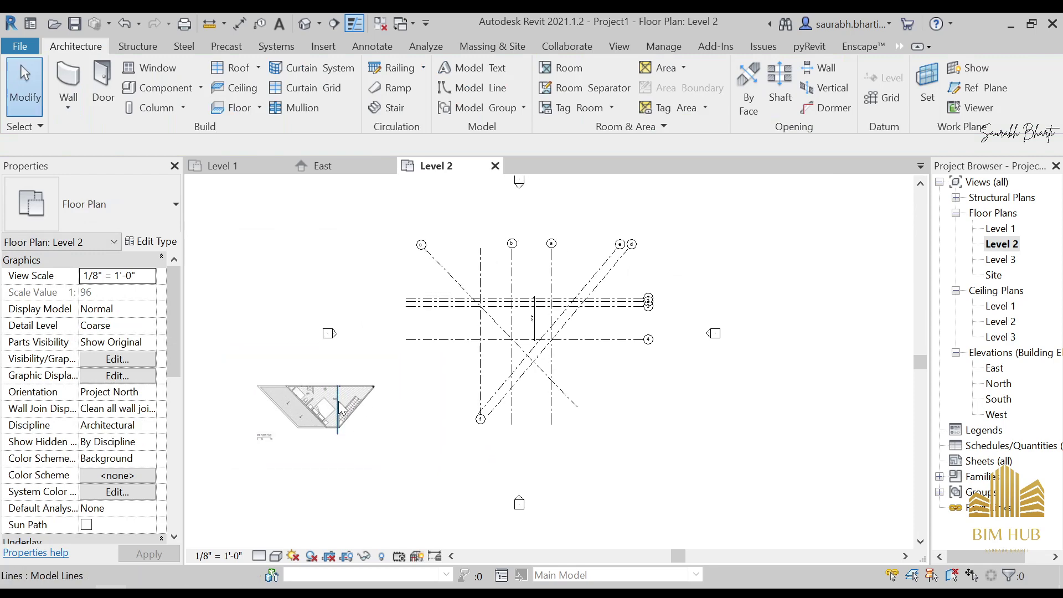
pyautogui.click(338, 407)
pyautogui.press('Escape')
# Move the second floor plan image onto the grids and nudge it until its outer walls line up with grids 1 and 4
pyautogui.moveTo(291, 415); pyautogui.dragTo(505, 315)
pyautogui.scroll(2, 530, 313)
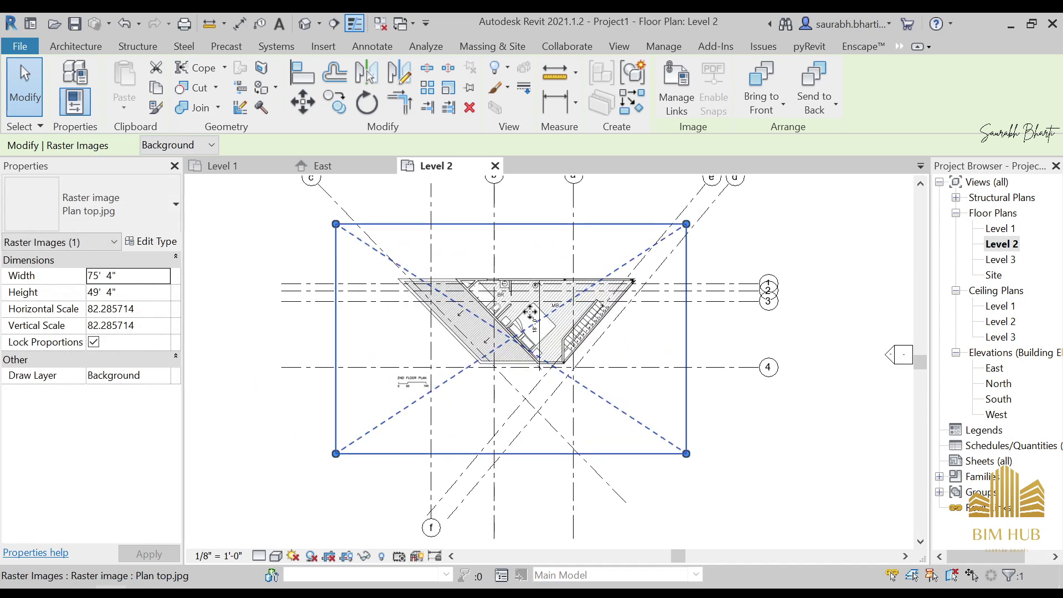
pyautogui.press('Right')
pyautogui.press('Right')
pyautogui.press('Right')
pyautogui.press('Right')
pyautogui.press('Right')
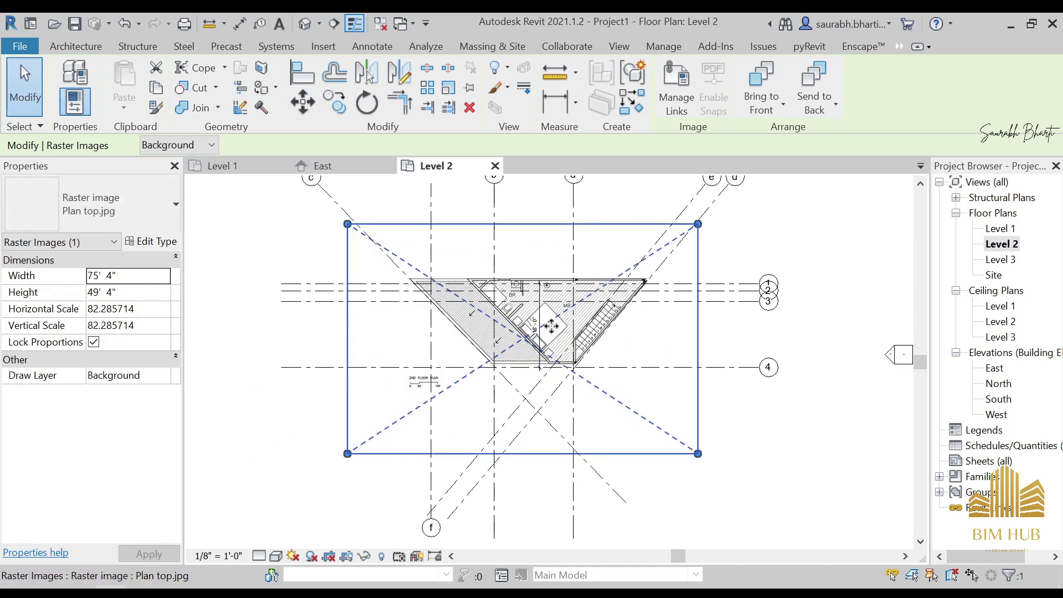
pyautogui.press('Down')
pyautogui.press('Right')
pyautogui.press('Left')
pyautogui.press('Down')
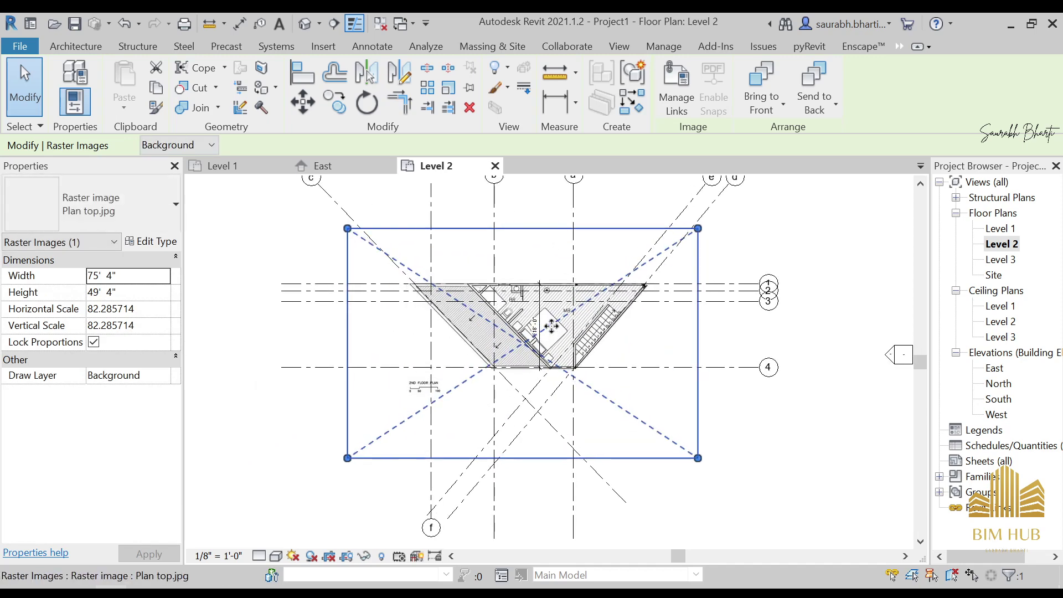
# Check the fit of the second floor plan's slanted walls and staircase against the grids
pyautogui.scroll(2, 584, 320)
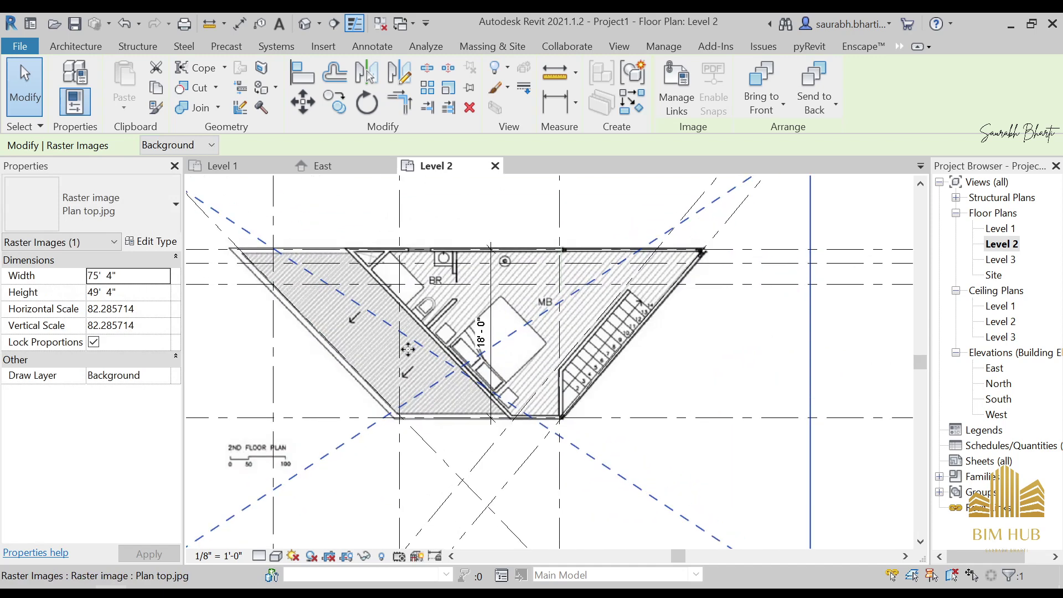
pyautogui.scroll(-2, 399, 354)
pyautogui.press('Escape')
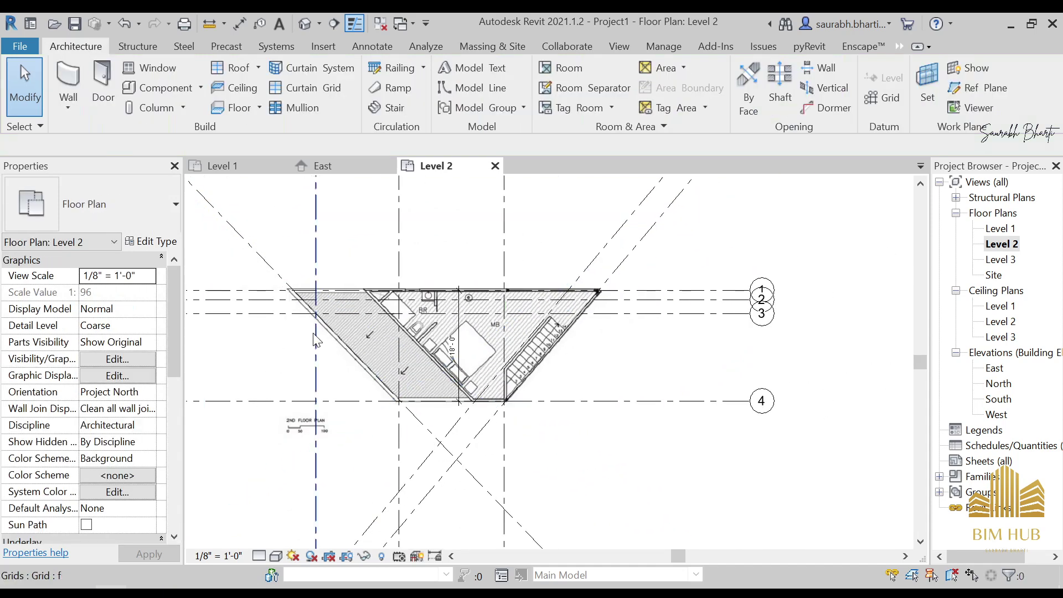
pyautogui.click(265, 357)
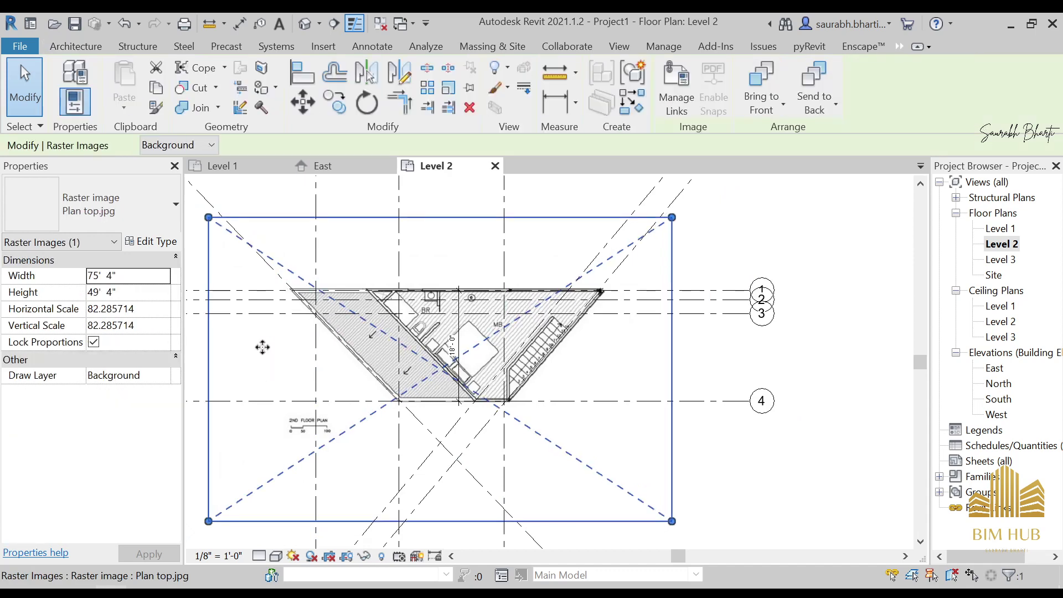
pyautogui.press('Escape')
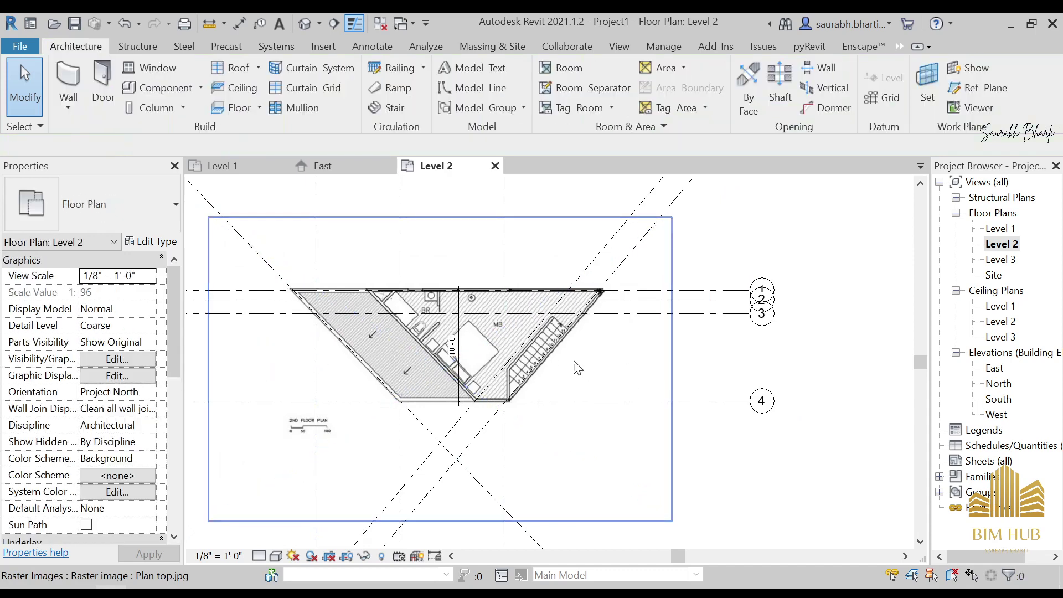
pyautogui.scroll(2, 574, 367)
pyautogui.scroll(-3, 482, 291)
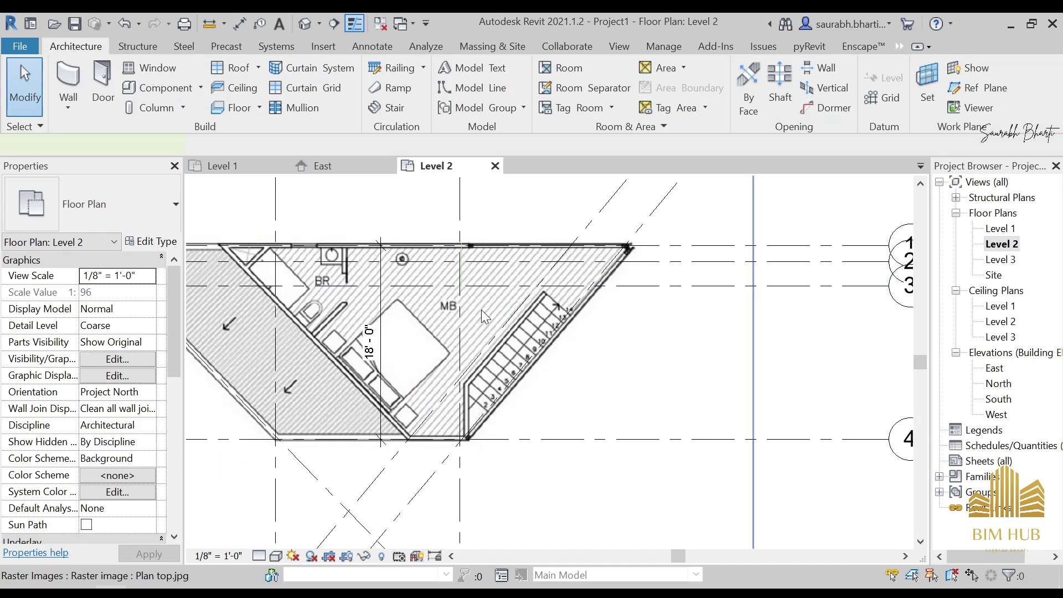
# Move the second floor plan image off the grids into the empty area below grid 4, beside grid f
pyautogui.click(480, 311)
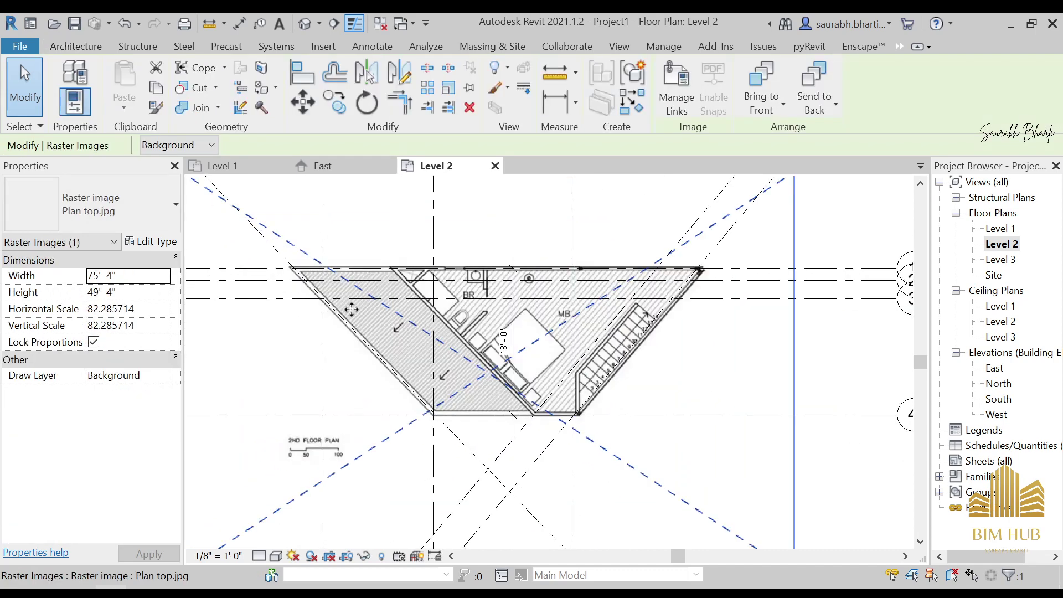
pyautogui.scroll(-3, 465, 326)
pyautogui.moveTo(388, 350); pyautogui.dragTo(295, 384)
pyautogui.press('Escape')
# Rescale the second floor plan image from its upper wall to its lower wall, setting the reference length to 17'10"
pyautogui.scroll(1, 384, 359)
pyautogui.scroll(5, 387, 346)
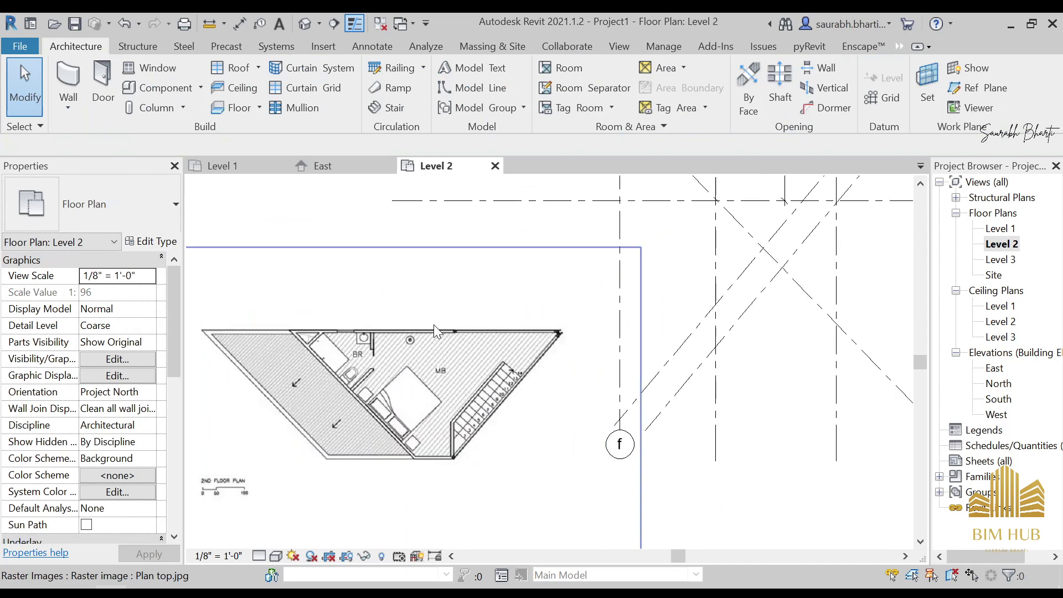
pyautogui.scroll(2, 443, 343)
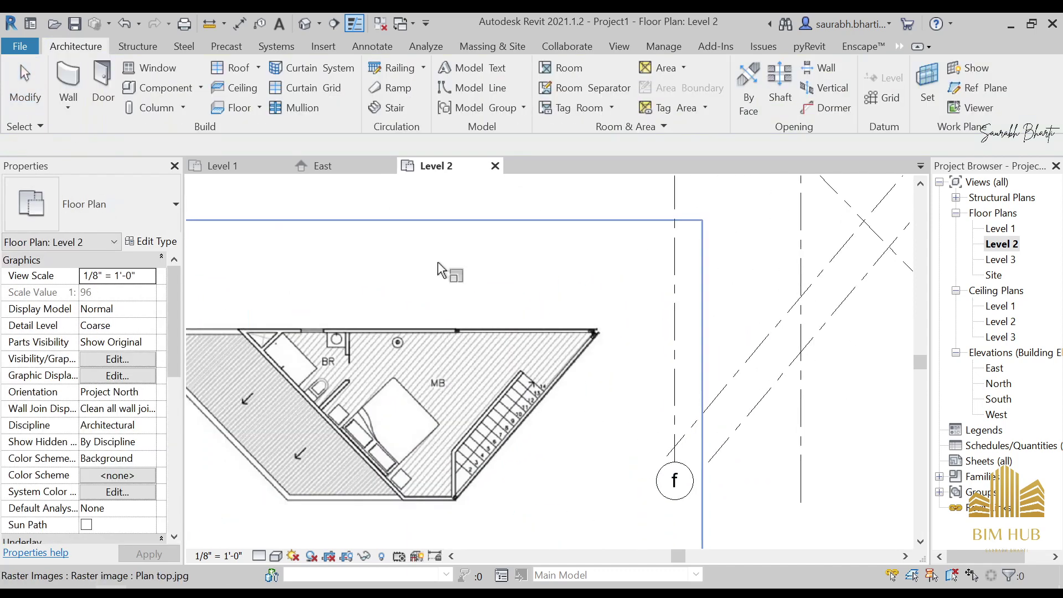
pyautogui.click(442, 343)
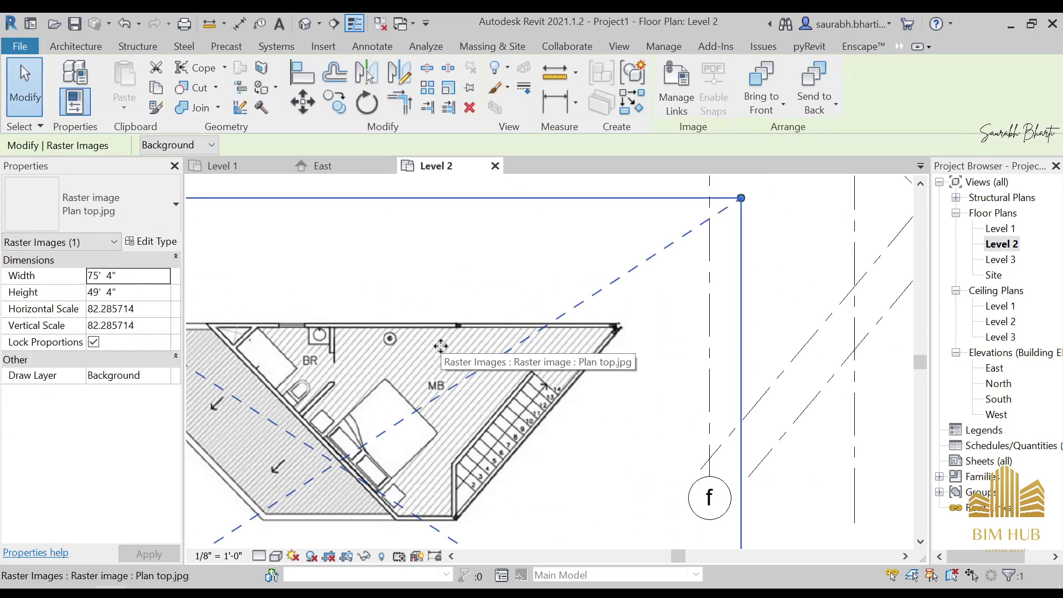
pyautogui.press('r')
pyautogui.press('e')
pyautogui.scroll(2, 457, 326)
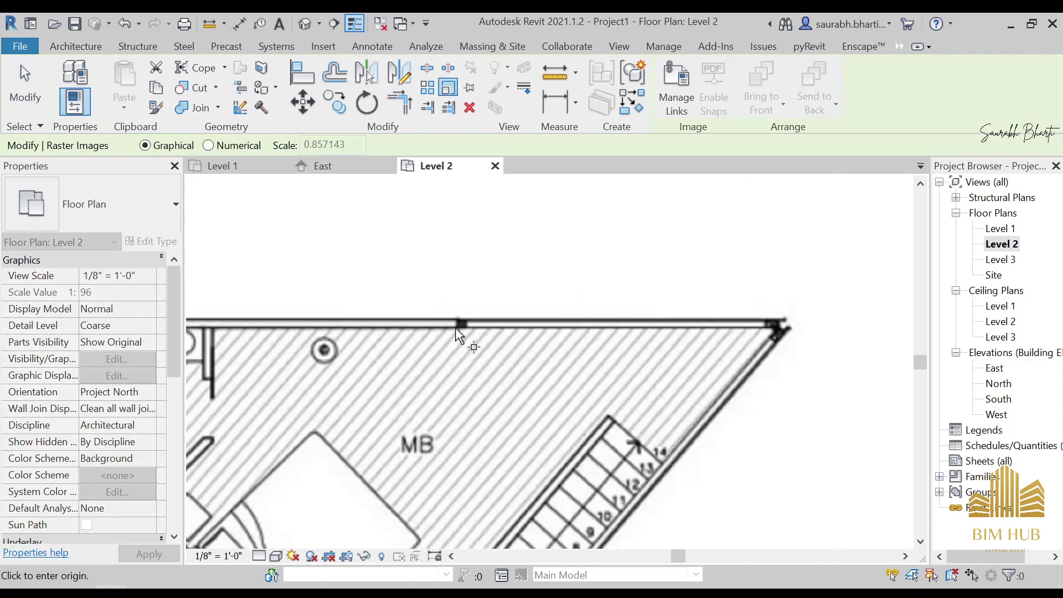
pyautogui.click(456, 325)
pyautogui.scroll(-2, 455, 419)
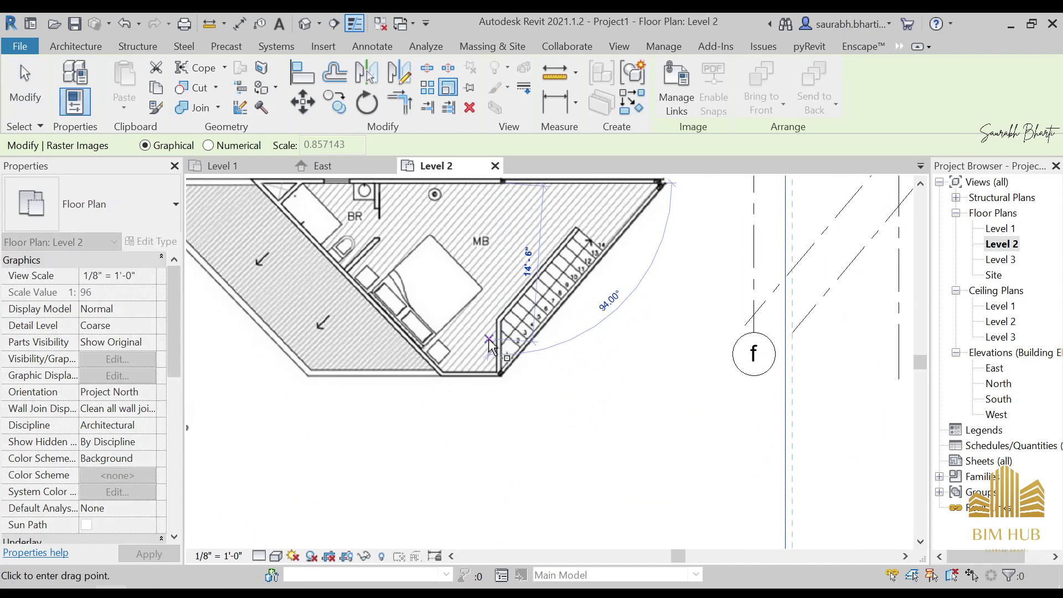
pyautogui.scroll(2, 488, 382)
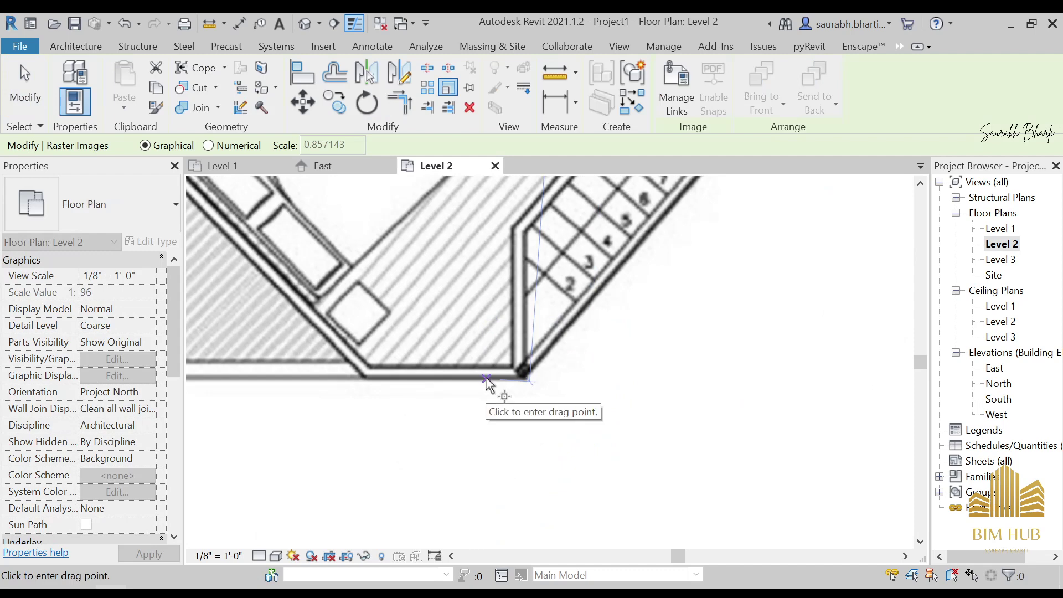
pyautogui.scroll(-1, 486, 370)
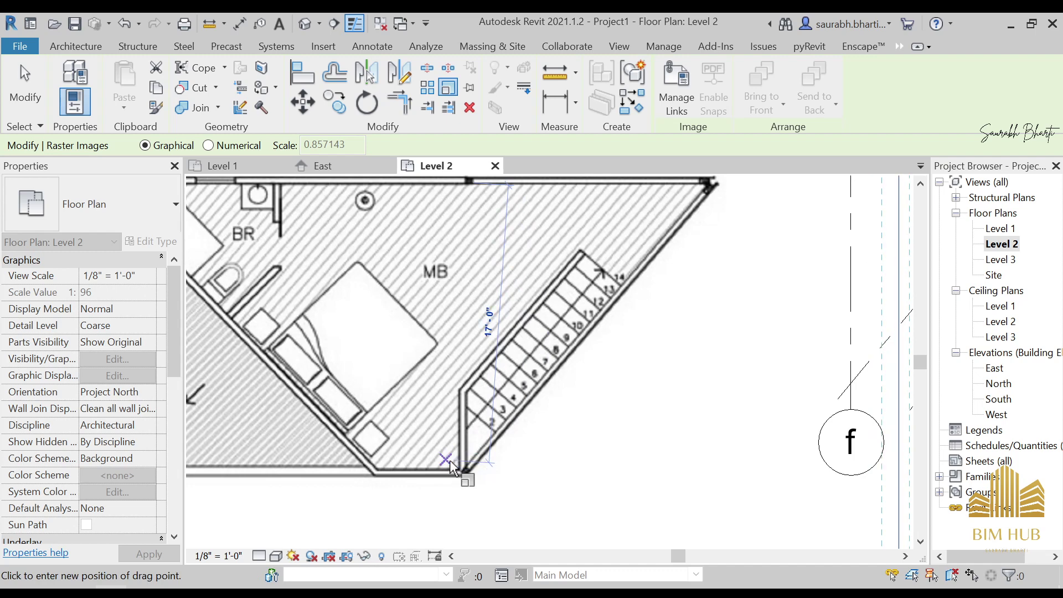
pyautogui.click(450, 462)
pyautogui.write('17')
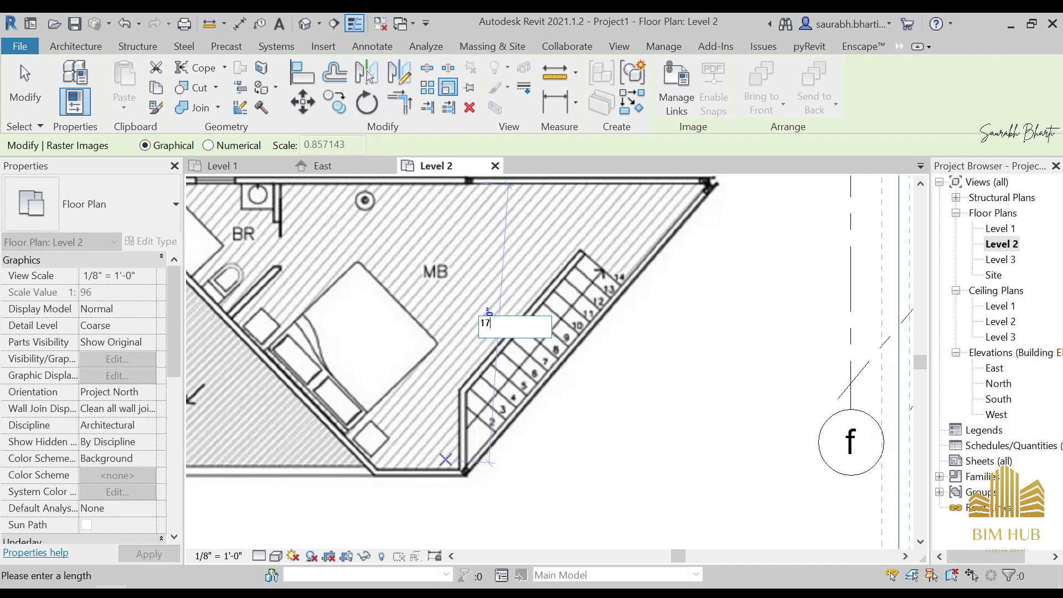
pyautogui.write('\'10"')
pyautogui.press('Return')
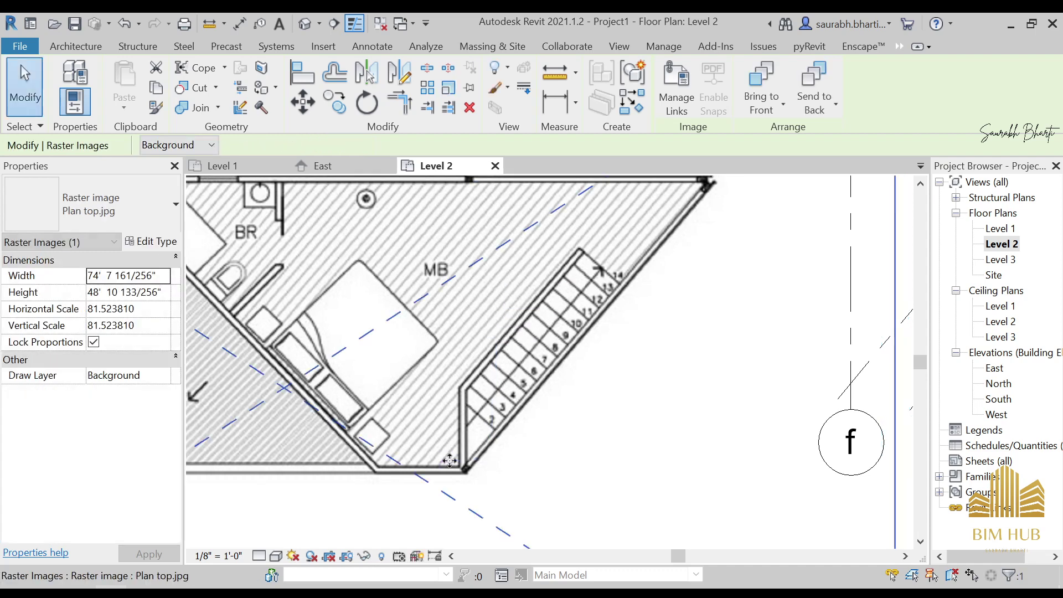
# Move the rescaled second floor plan image back onto the grids and nudge it until its outer walls line up with grids 1 and 4
pyautogui.scroll(-5, 367, 365)
pyautogui.moveTo(367, 366); pyautogui.dragTo(497, 331)
pyautogui.scroll(2, 496, 330)
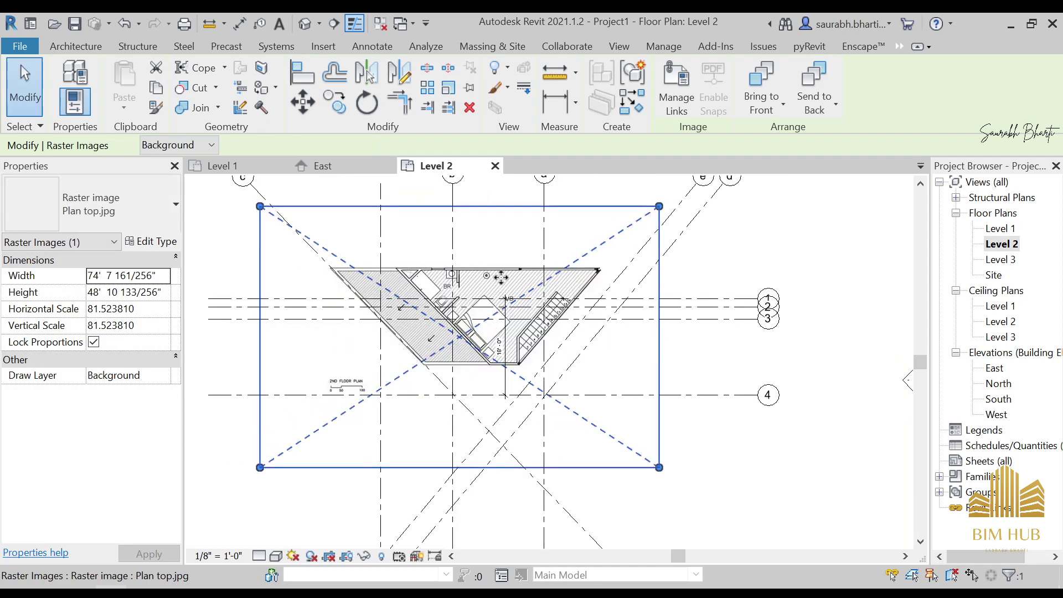
pyautogui.moveTo(503, 278); pyautogui.dragTo(522, 311)
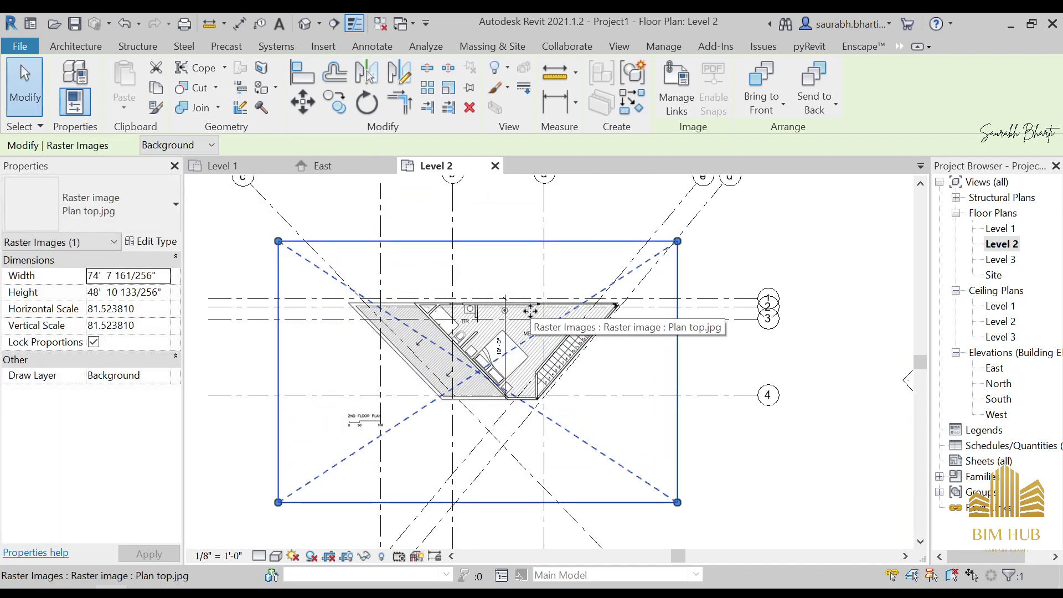
pyautogui.press('Up')
pyautogui.press('Right')
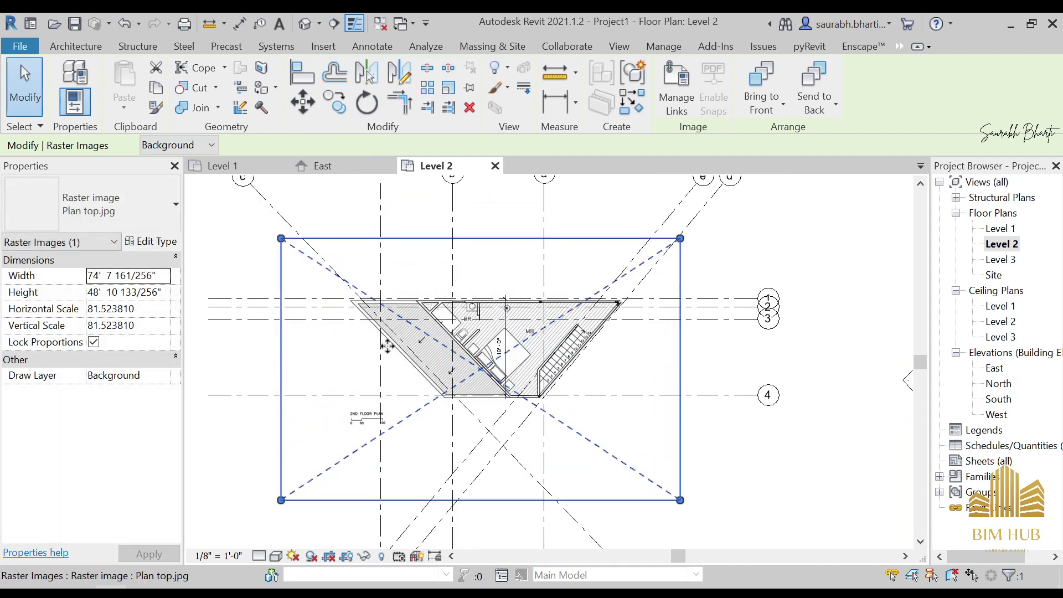
pyautogui.scroll(1, 508, 344)
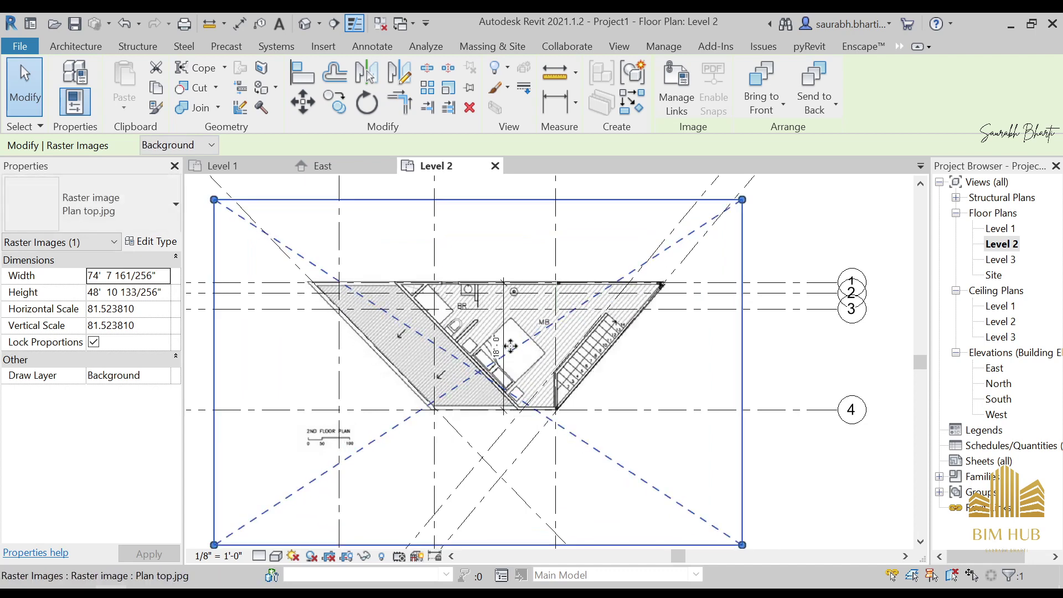
pyautogui.press('Escape')
pyautogui.scroll(1, 545, 271)
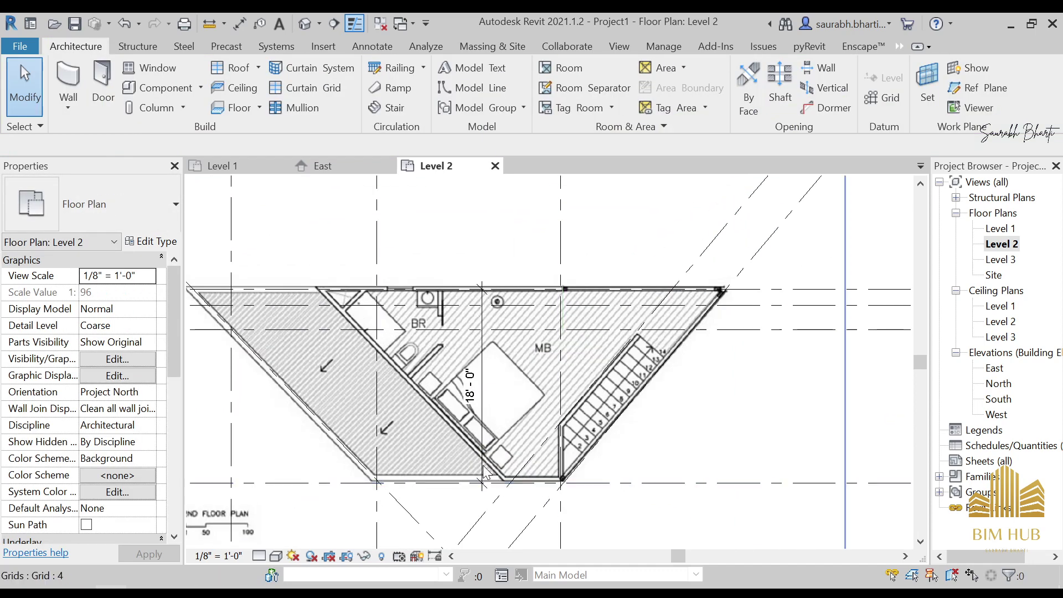
pyautogui.click(526, 426)
pyautogui.moveTo(526, 427); pyautogui.dragTo(525, 425)
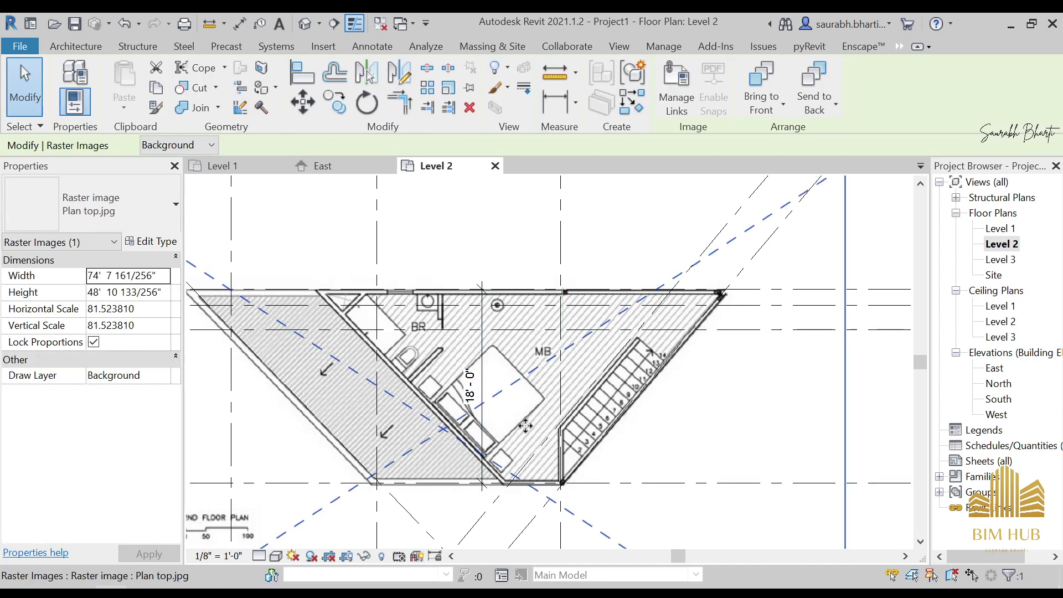
# Check the rescaled plan's slanted outer wall and staircase wall against grids d and e
pyautogui.scroll(-2, 518, 394)
pyautogui.scroll(2, 639, 371)
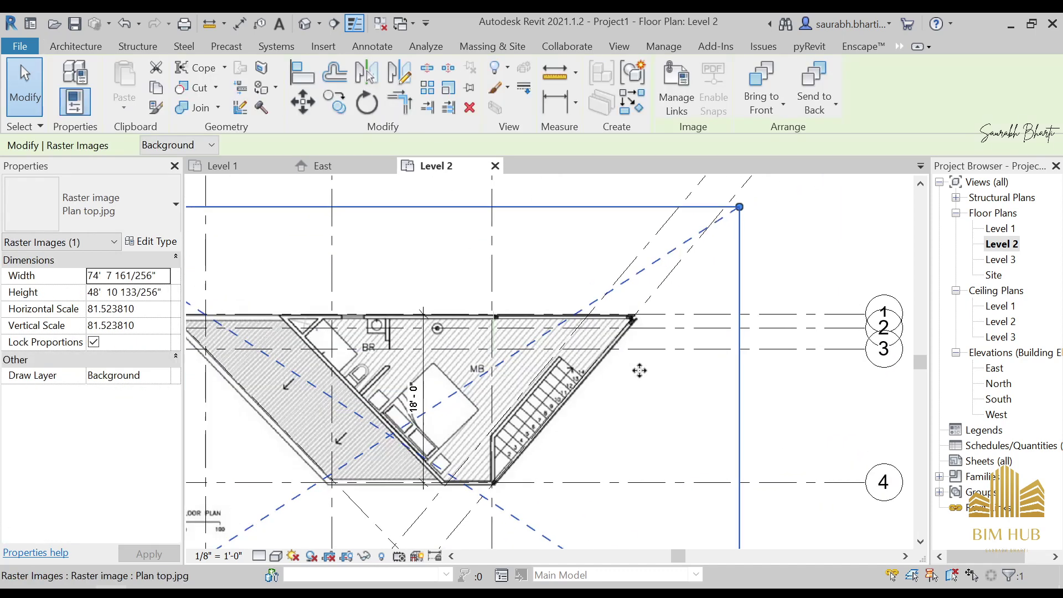
pyautogui.scroll(2, 581, 366)
pyautogui.press('Escape')
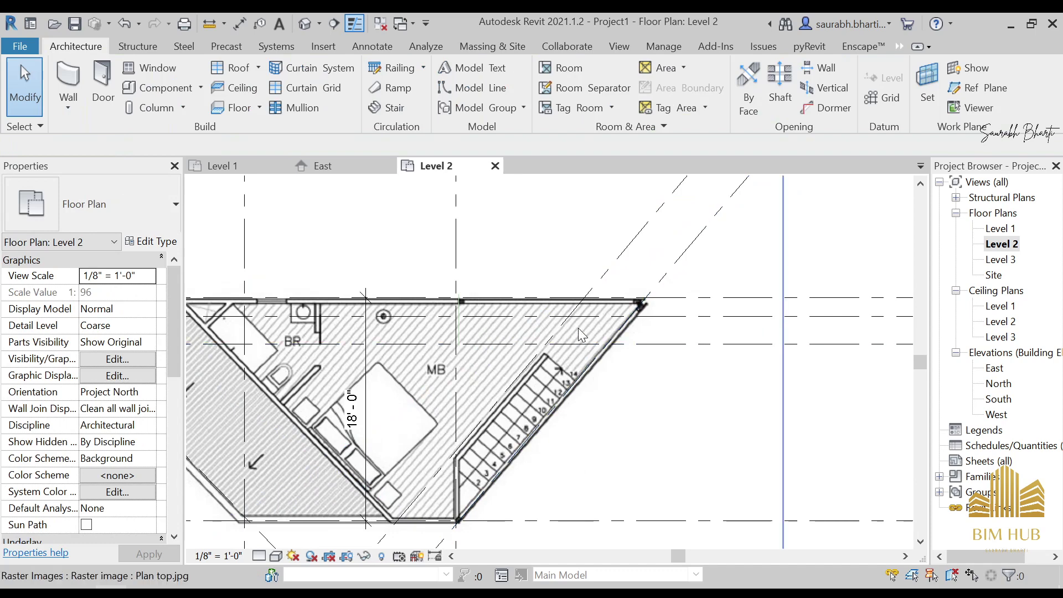
pyautogui.click(615, 330)
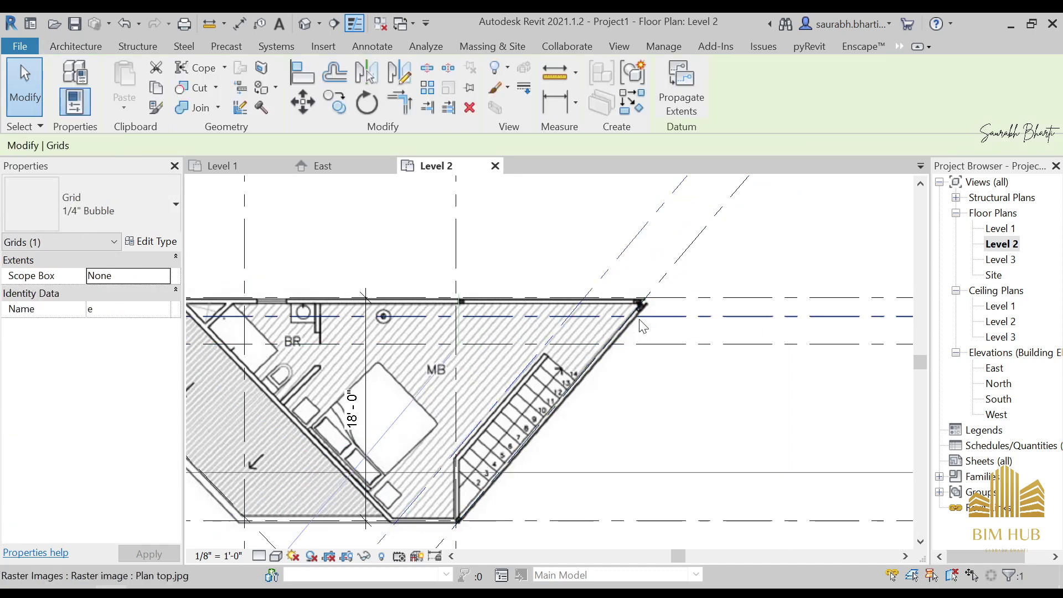
pyautogui.scroll(-3, 681, 224)
pyautogui.scroll(2, 681, 225)
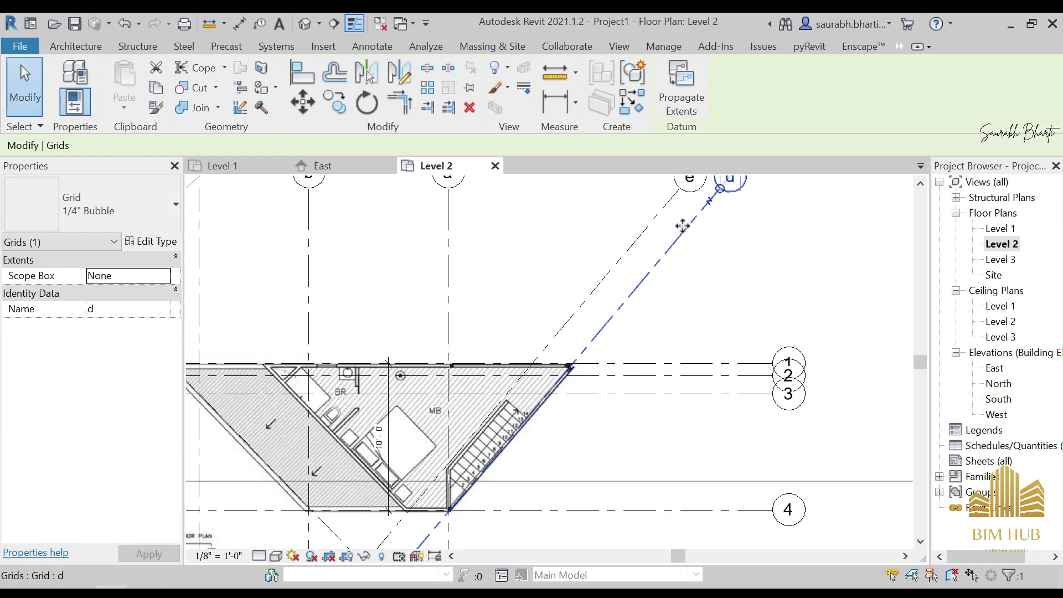
pyautogui.press('Escape')
pyautogui.click(649, 217)
pyautogui.moveTo(301, 458); pyautogui.dragTo(394, 405, button='middle')
pyautogui.scroll(-3, 380, 321)
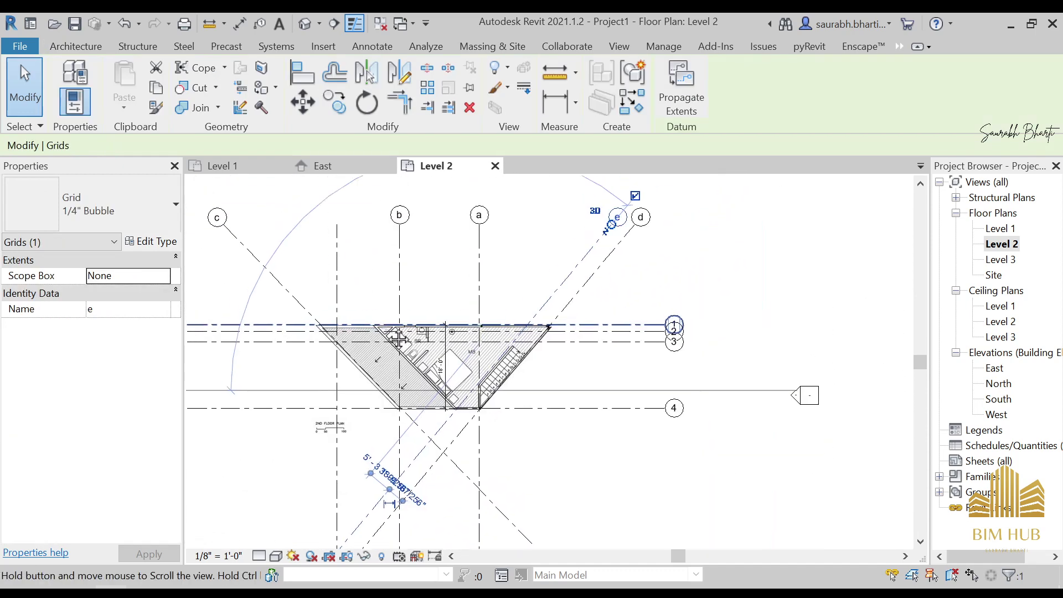
pyautogui.press('Escape')
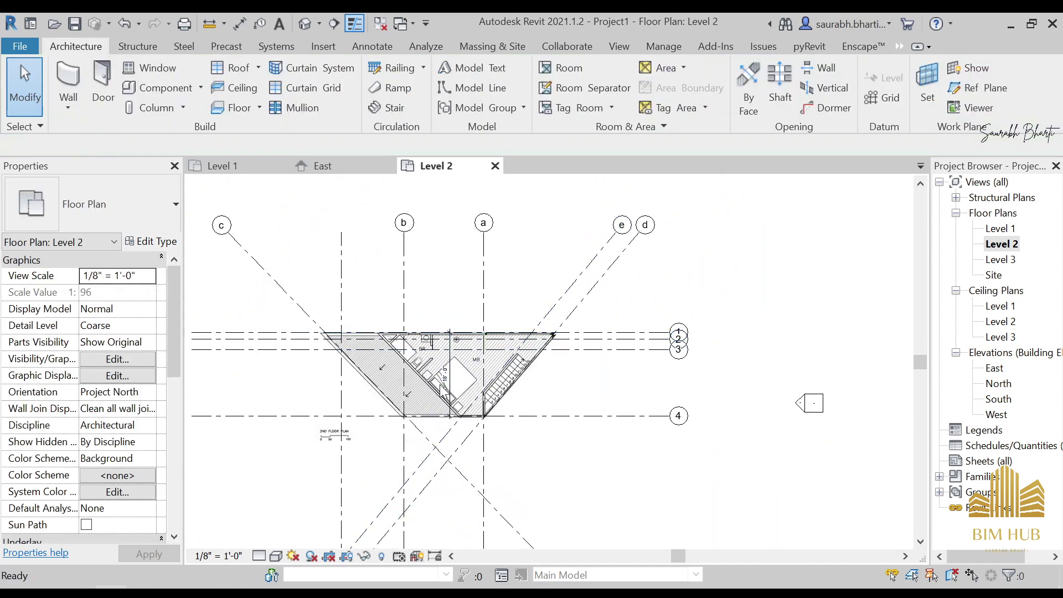
# Draw a slanted grid parallel to grid c along the wall between bedroom and terrace, from grid 4 up to the other grid heads
pyautogui.press('g')
pyautogui.press('r')
pyautogui.scroll(5, 467, 449)
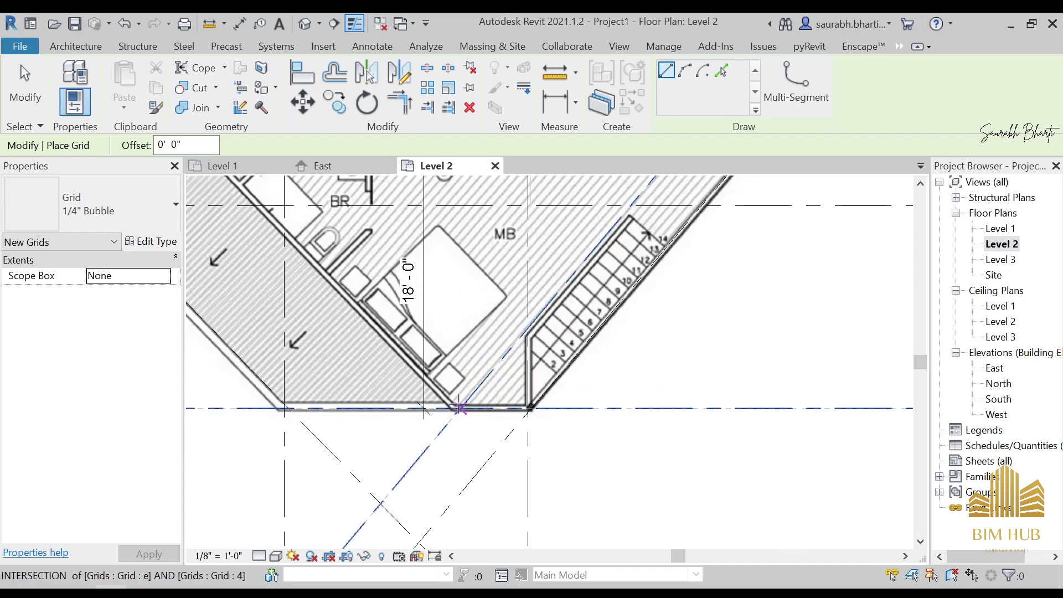
pyautogui.scroll(2, 455, 408)
pyautogui.click(455, 408)
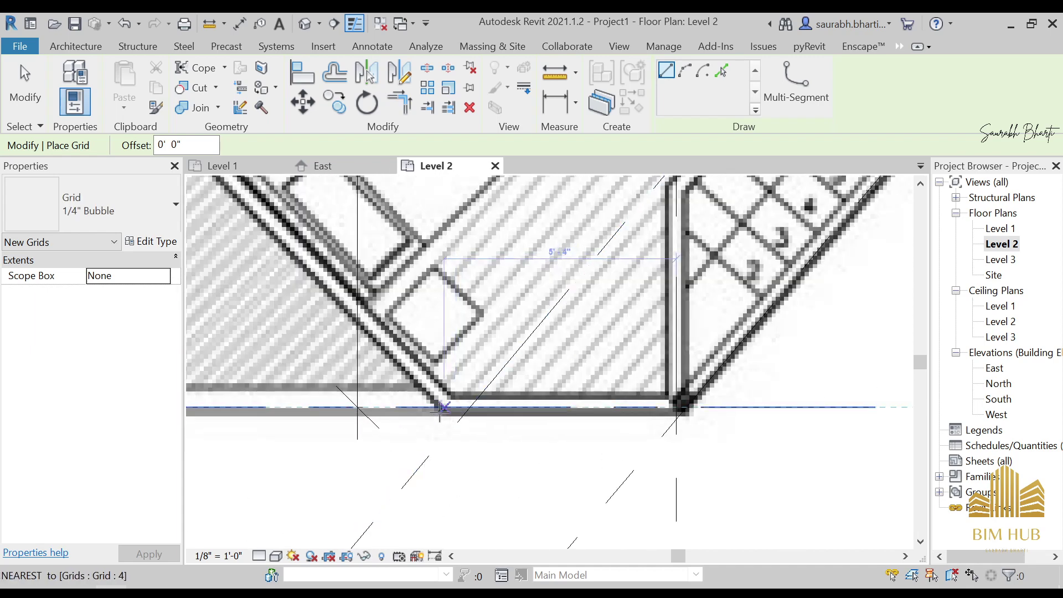
pyautogui.click(451, 408)
pyautogui.scroll(-5, 360, 285)
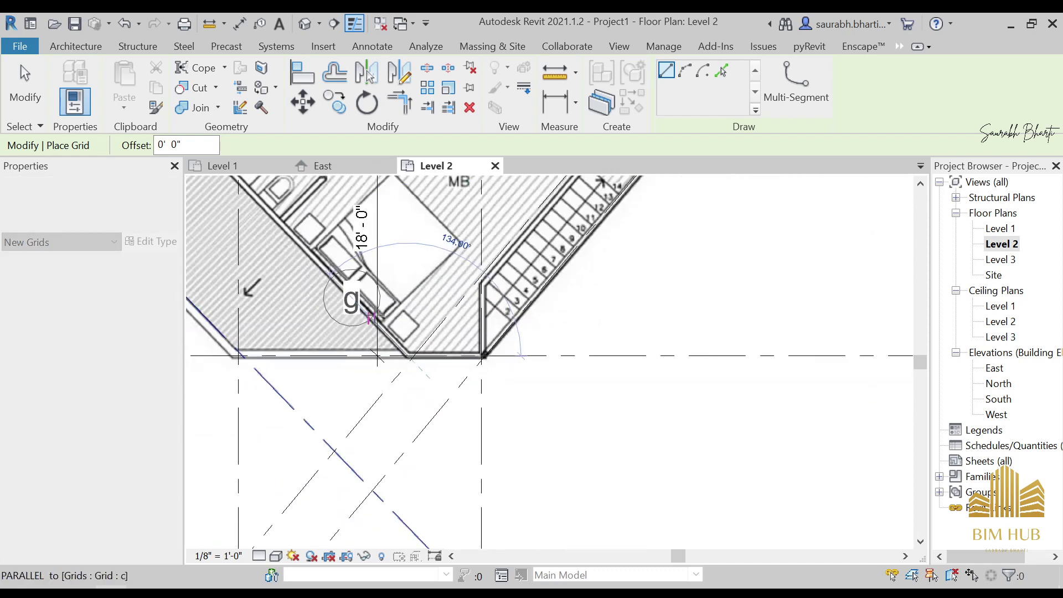
pyautogui.scroll(-4, 294, 256)
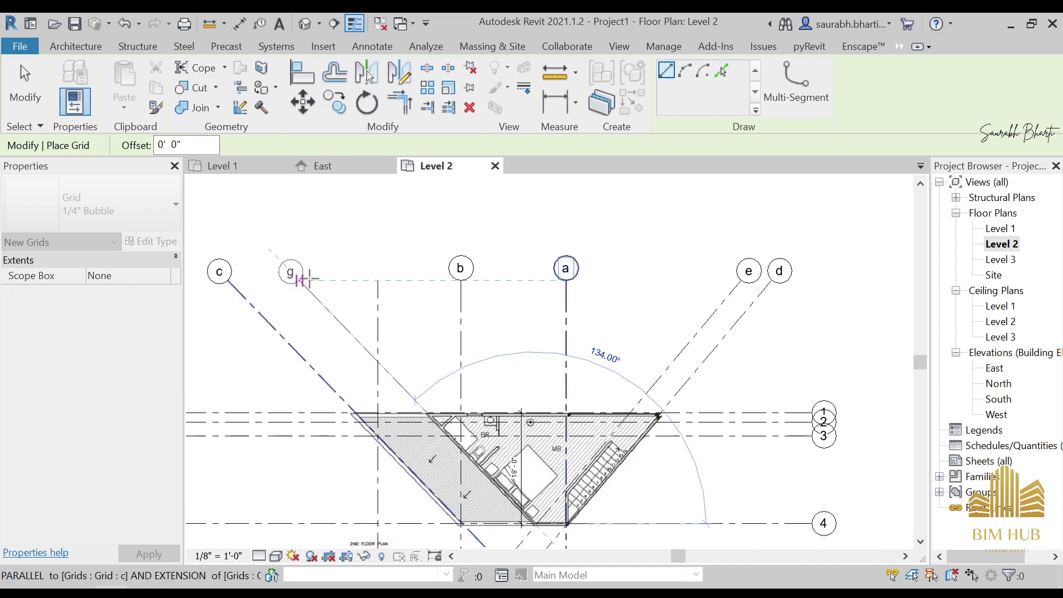
pyautogui.click(313, 282)
pyautogui.press('Escape')
pyautogui.press('Escape')
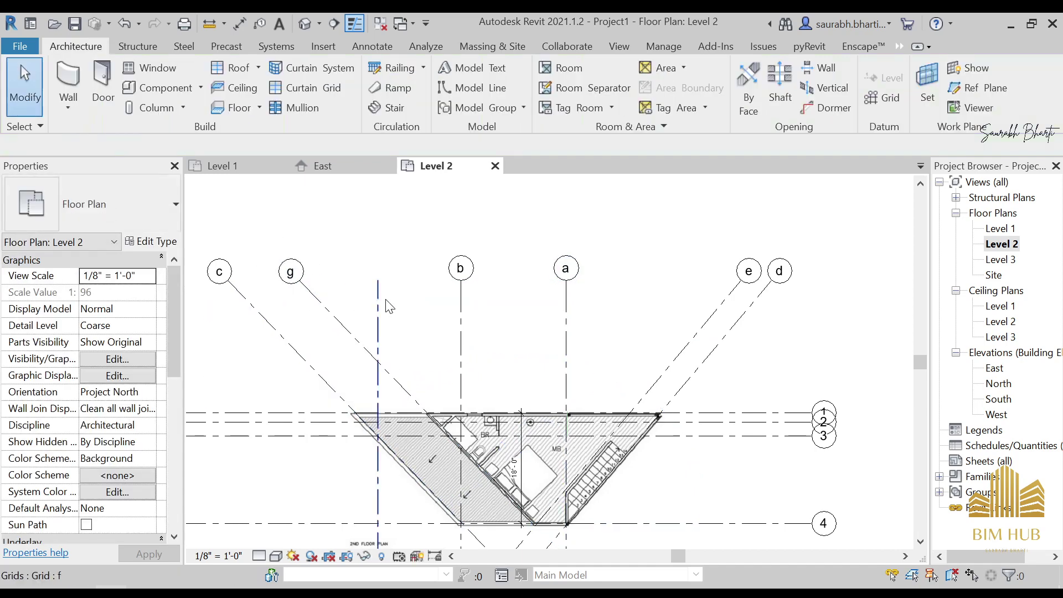
# Show the bubble at the upper end of grid f
pyautogui.click(380, 299)
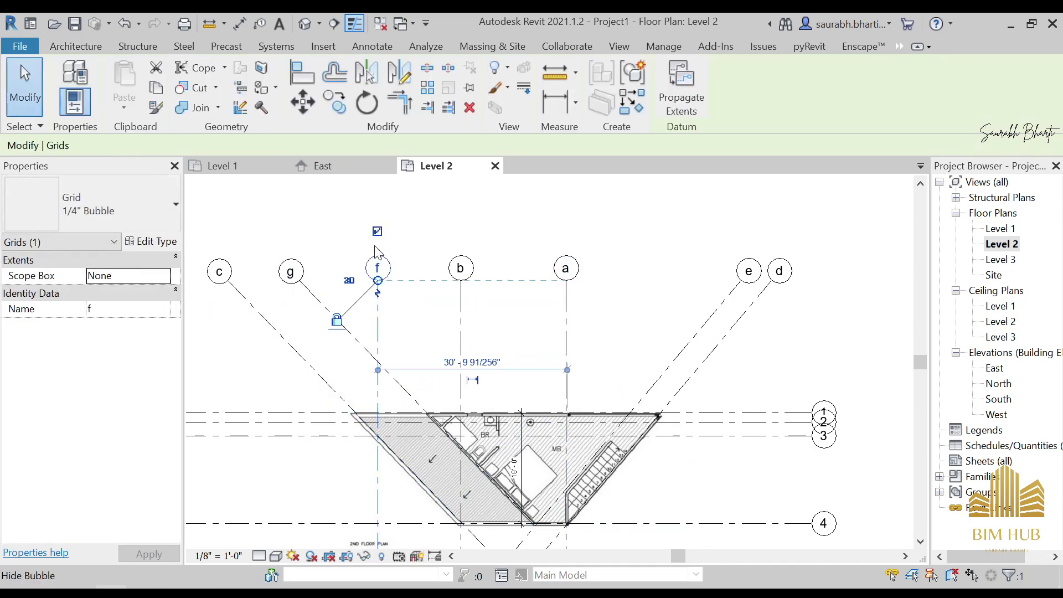
pyautogui.press('Escape')
# Draw a 45° grid along the bathroom partition wall, from the slanted bedroom wall up to the other grid heads
pyautogui.scroll(5, 416, 412)
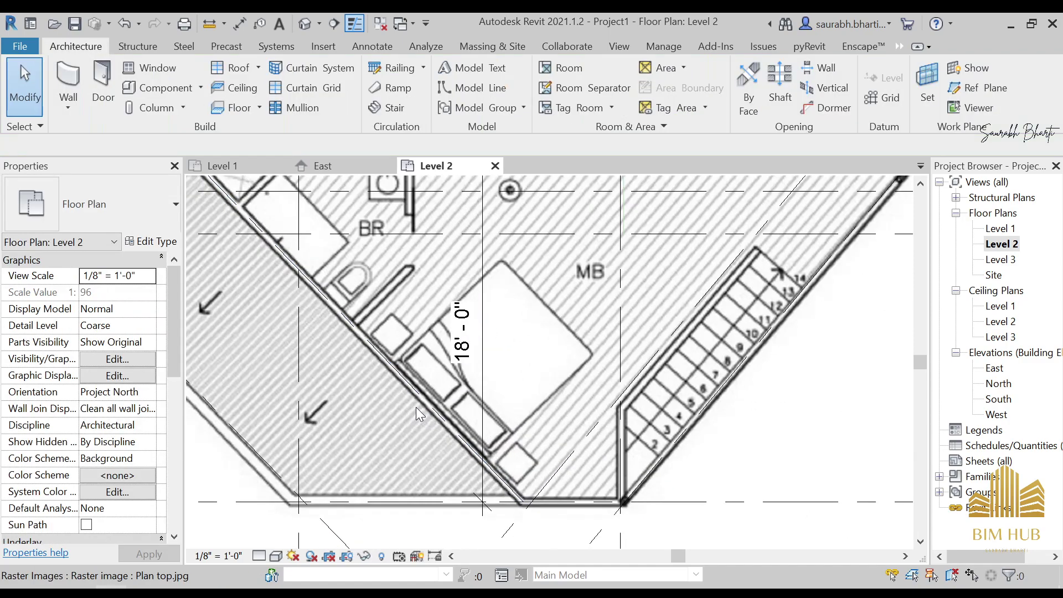
pyautogui.scroll(2, 416, 407)
pyautogui.scroll(-4, 420, 395)
pyautogui.scroll(2, 392, 386)
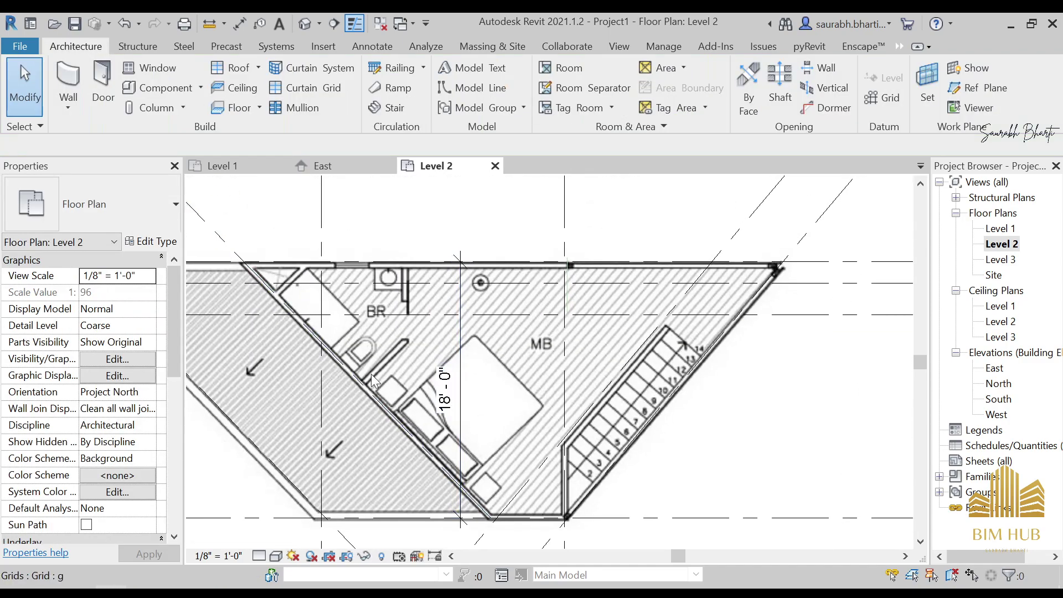
pyautogui.press('g')
pyautogui.press('r')
pyautogui.scroll(3, 396, 348)
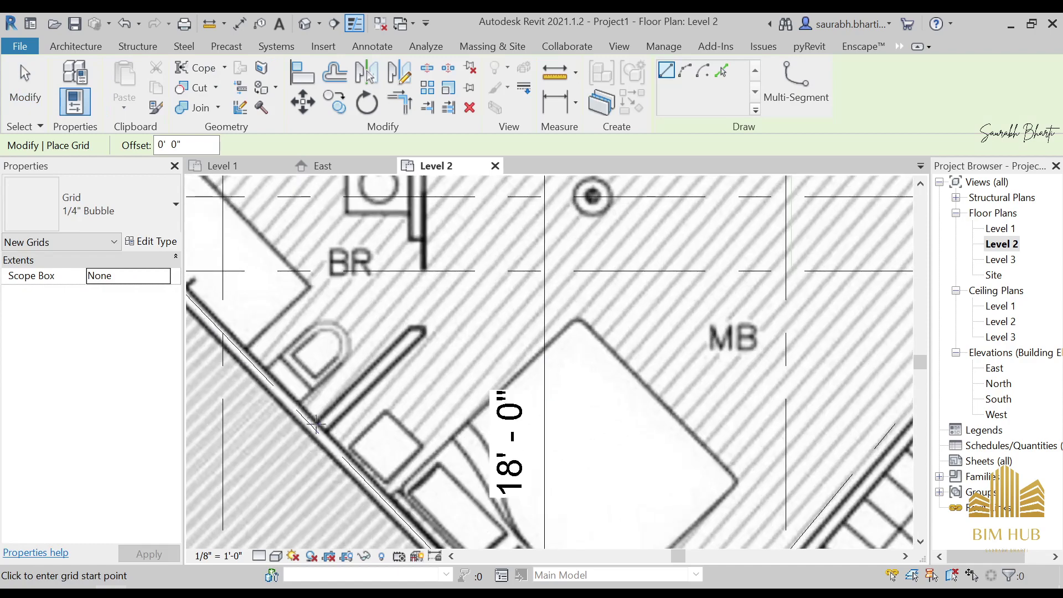
pyautogui.click(314, 430)
pyautogui.press('Escape')
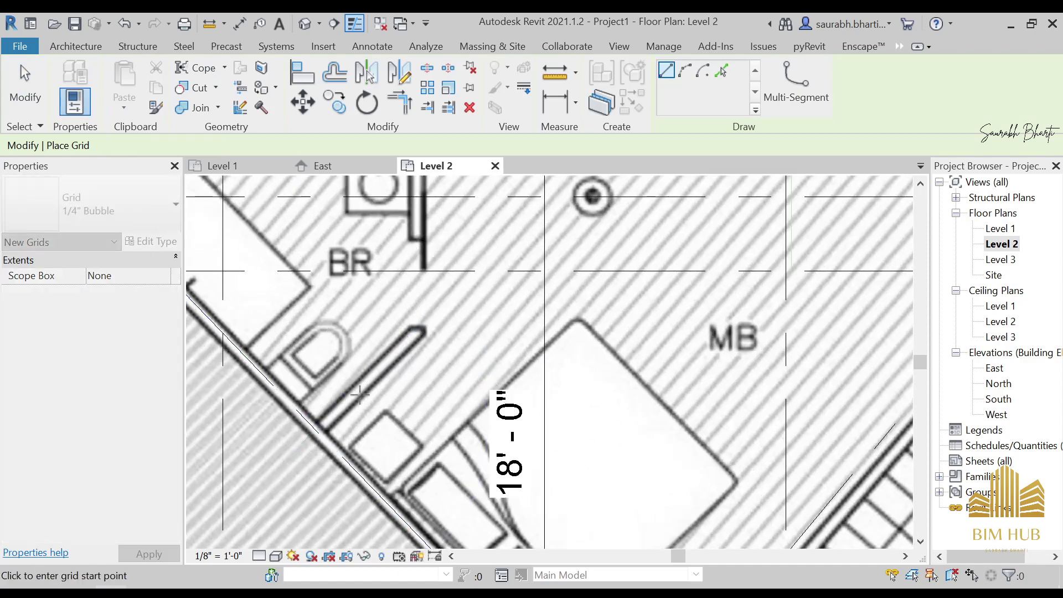
pyautogui.click(316, 430)
pyautogui.scroll(-3, 432, 310)
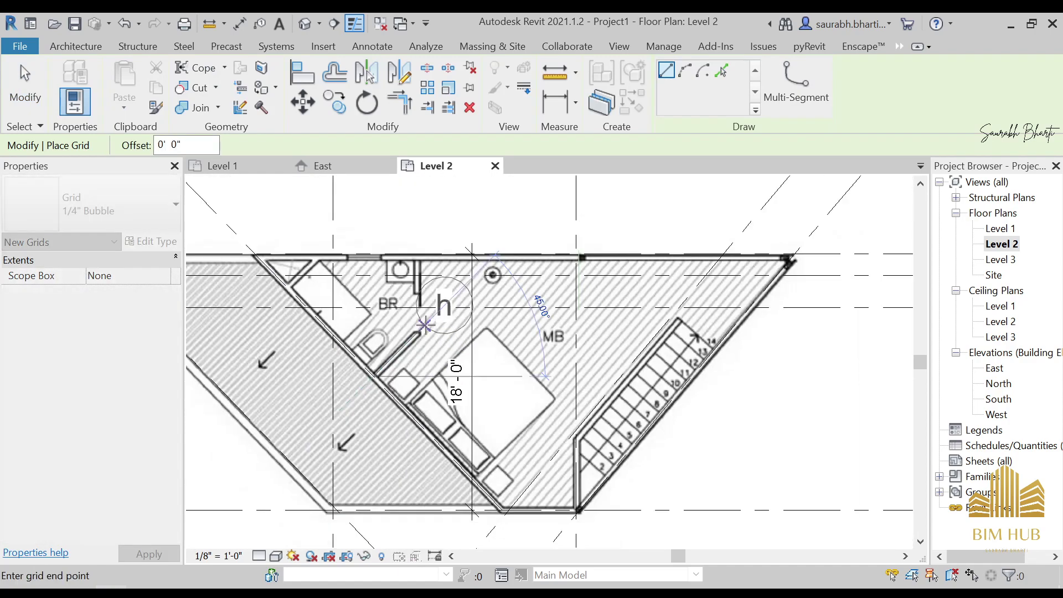
pyautogui.scroll(3, 421, 298)
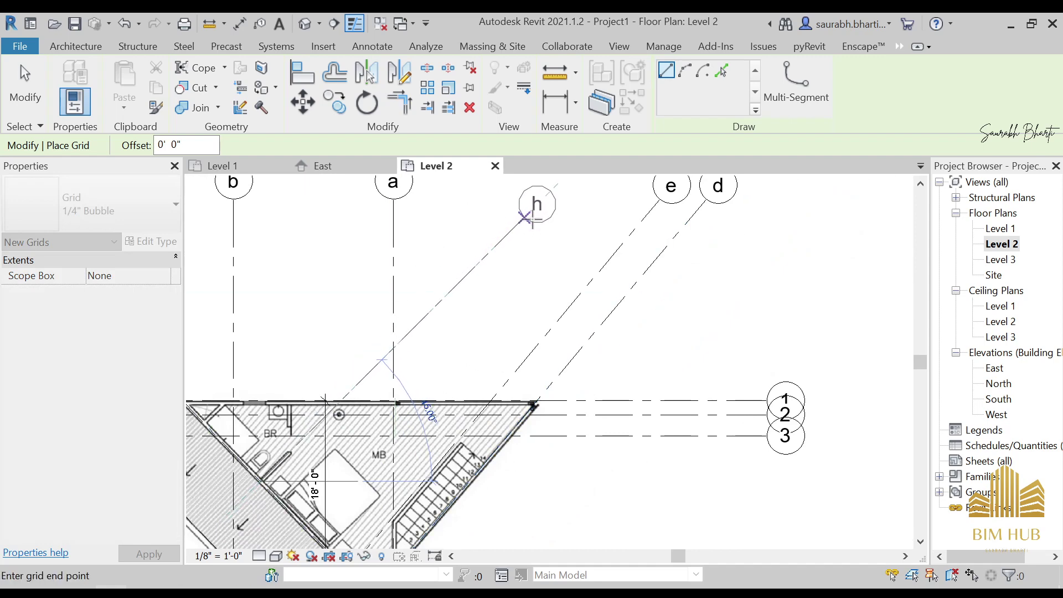
pyautogui.scroll(-2, 533, 250)
pyautogui.moveTo(546, 261); pyautogui.dragTo(542, 278, button='middle')
pyautogui.click(532, 238)
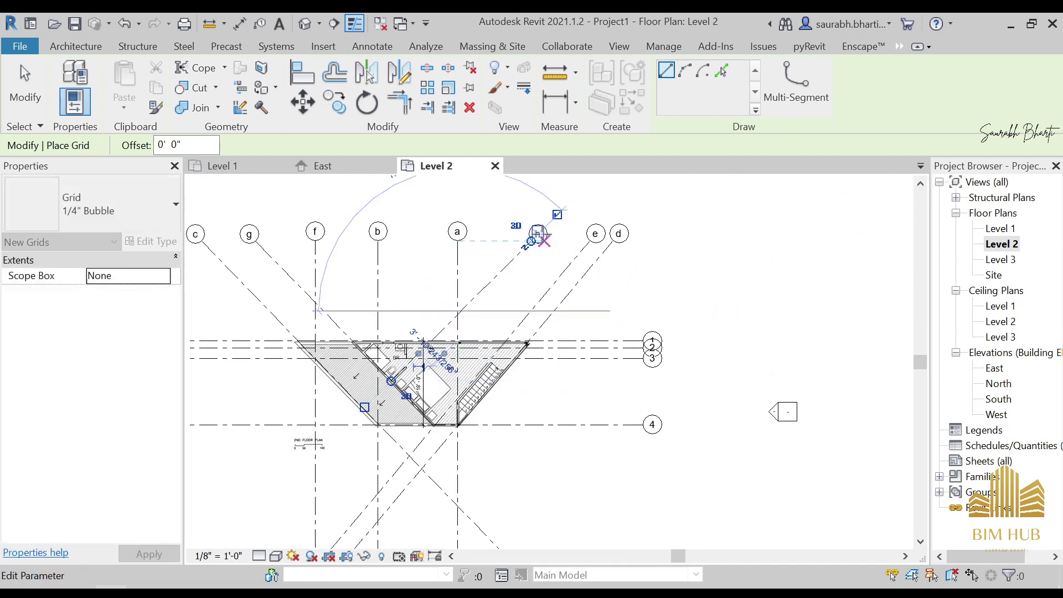
pyautogui.press('Escape')
pyautogui.press('Escape')
# Extend the lower end of the 45° grid h past the plan's outer wall to below the floor plan title
pyautogui.click(488, 284)
pyautogui.scroll(3, 627, 305)
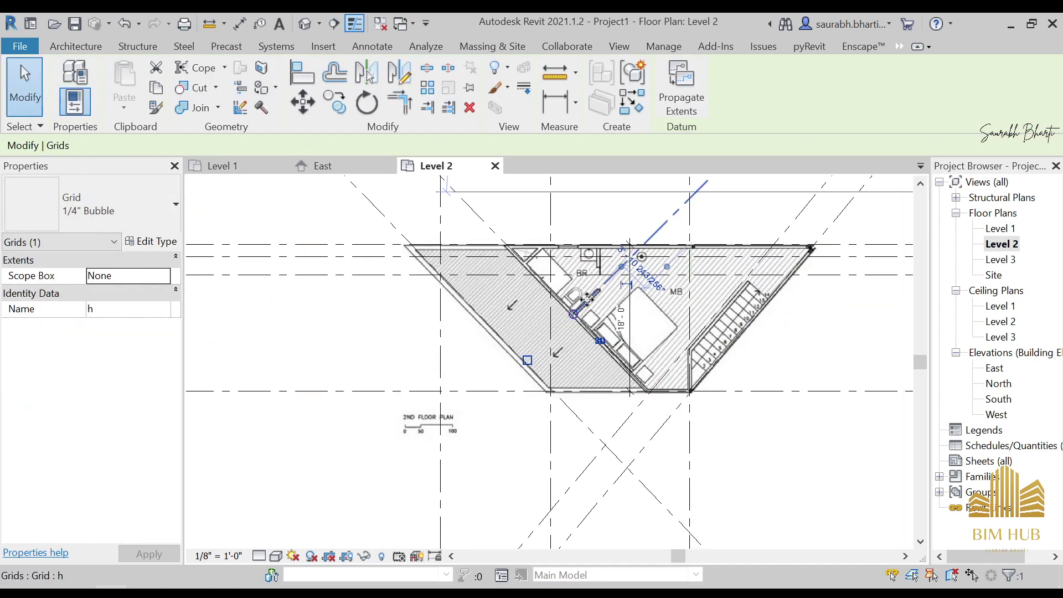
pyautogui.scroll(-4, 357, 504)
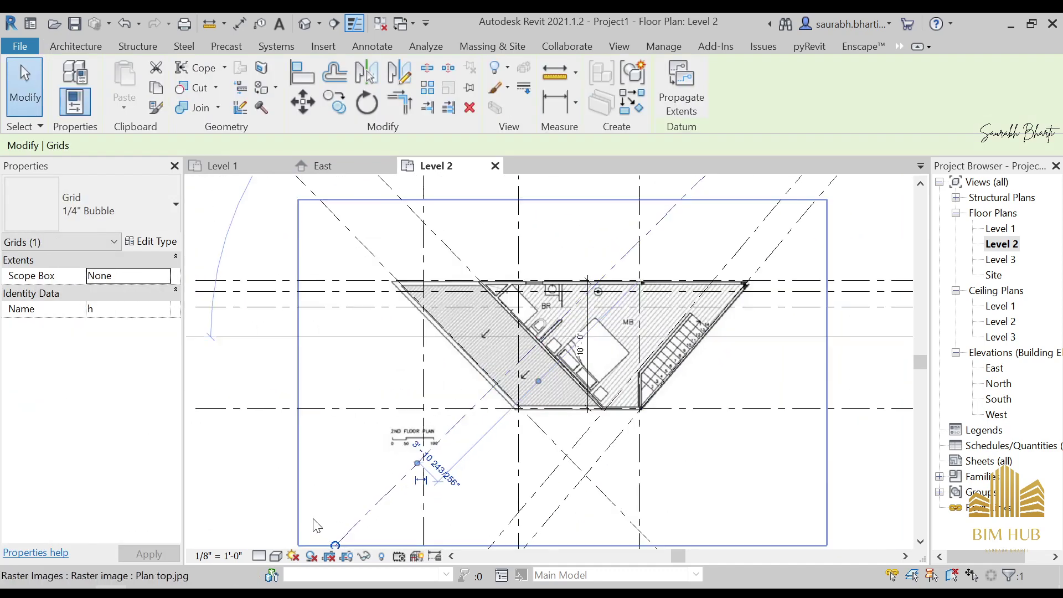
pyautogui.press('Escape')
pyautogui.click(365, 504)
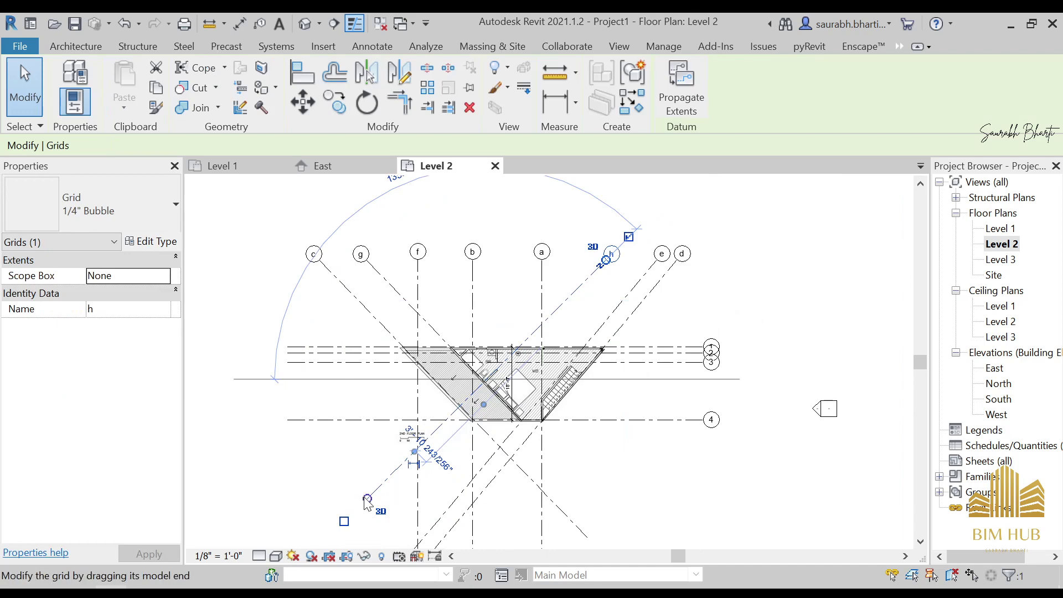
pyautogui.press('Escape')
# Start placing a new grid at the triangular corner beside the bathroom
pyautogui.scroll(3, 554, 368)
pyautogui.scroll(2, 487, 456)
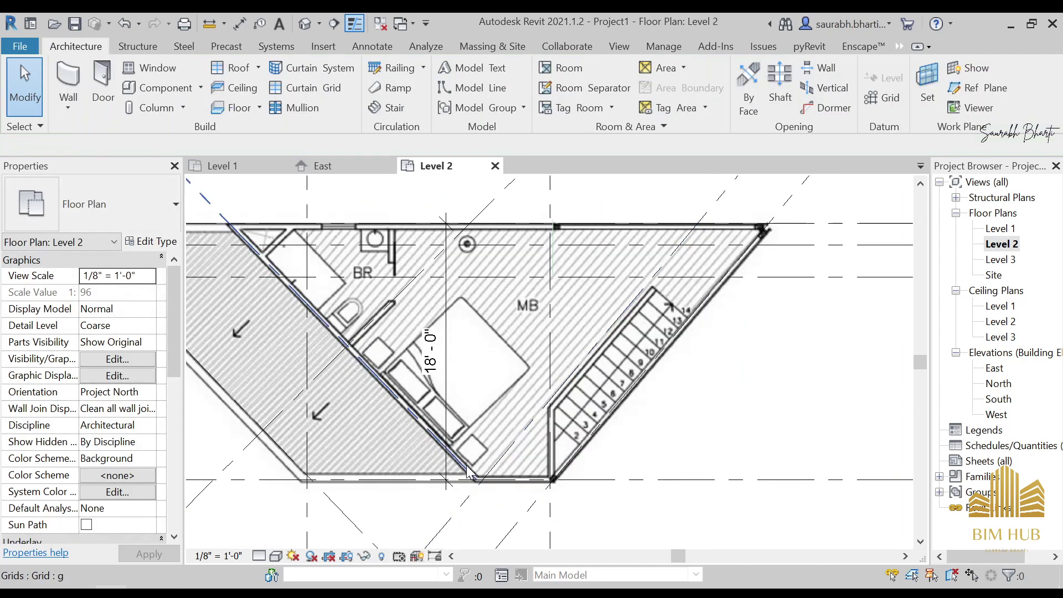
pyautogui.scroll(3, 449, 432)
pyautogui.scroll(-4, 396, 387)
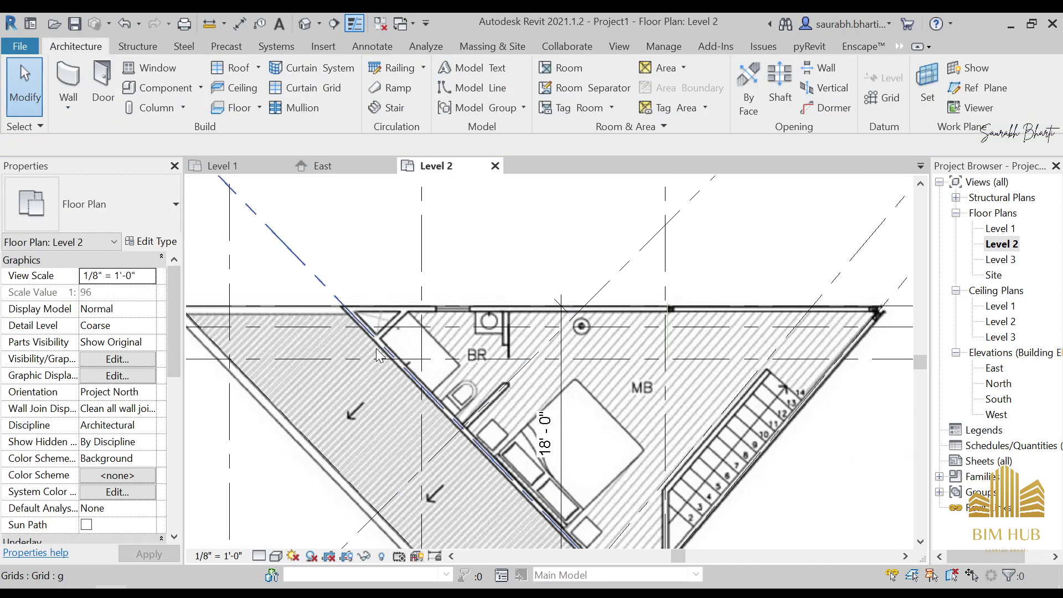
pyautogui.scroll(4, 387, 317)
pyautogui.press('g')
pyautogui.press('r')
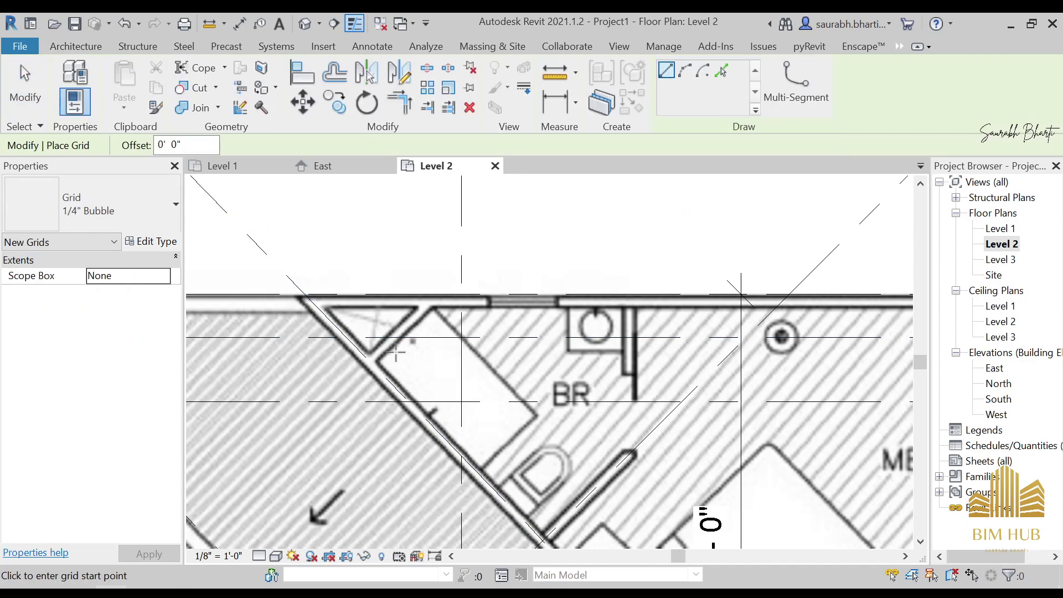
pyautogui.scroll(3, 379, 354)
pyautogui.click(502, 217)
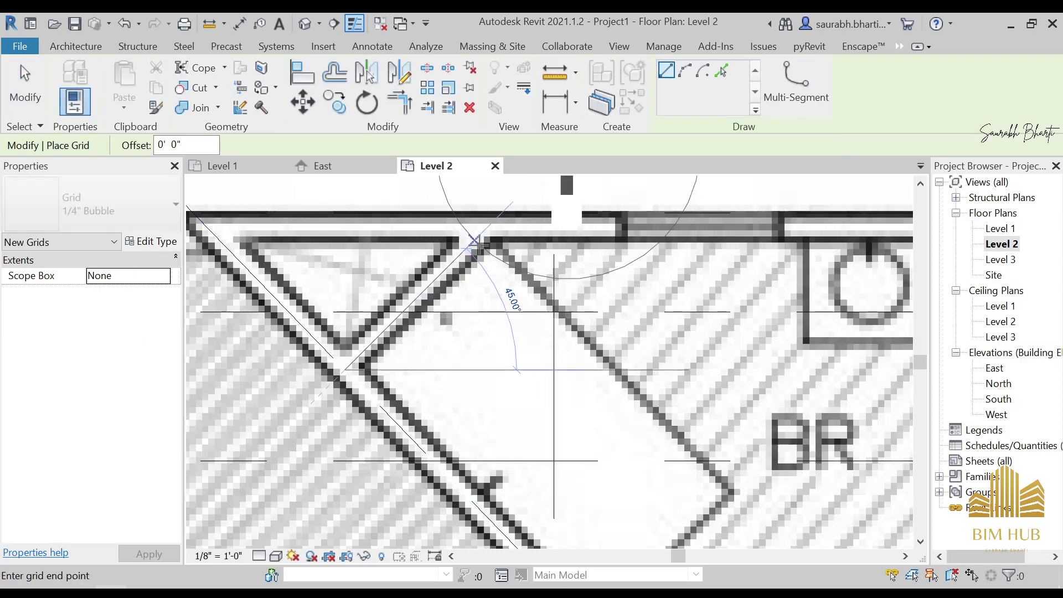
pyautogui.scroll(-5, 515, 229)
pyautogui.scroll(-3, 515, 229)
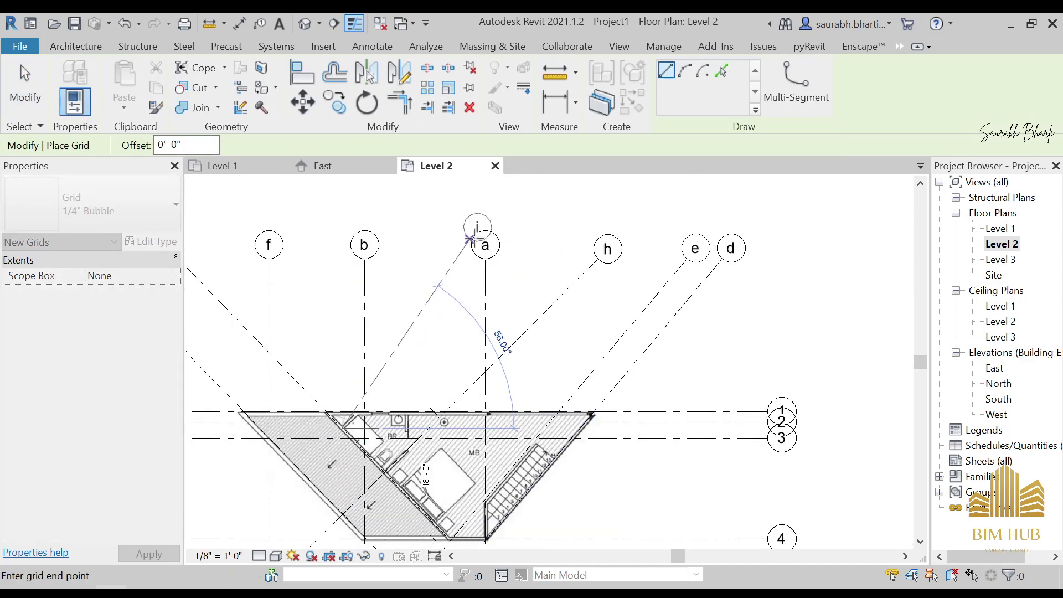
pyautogui.scroll(5, 366, 407)
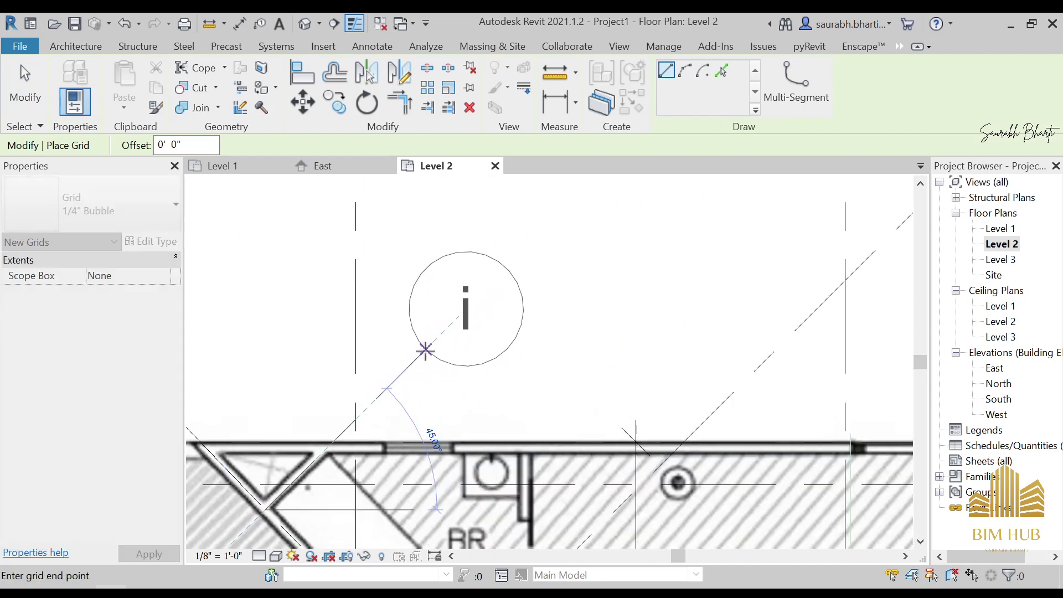
pyautogui.press('Escape')
pyautogui.scroll(3, 258, 522)
pyautogui.click(259, 522)
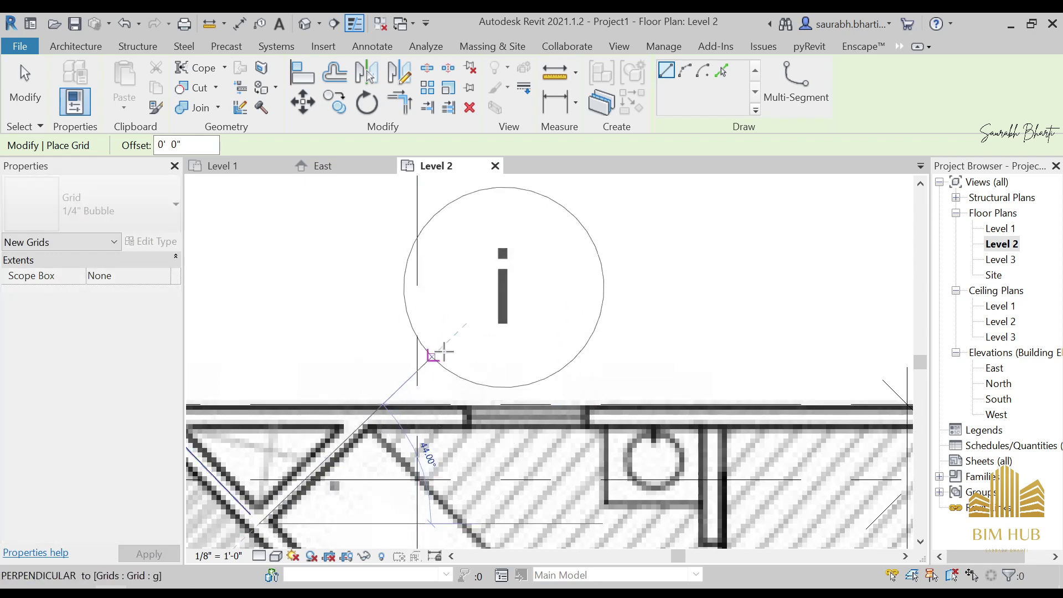
pyautogui.scroll(-4, 493, 269)
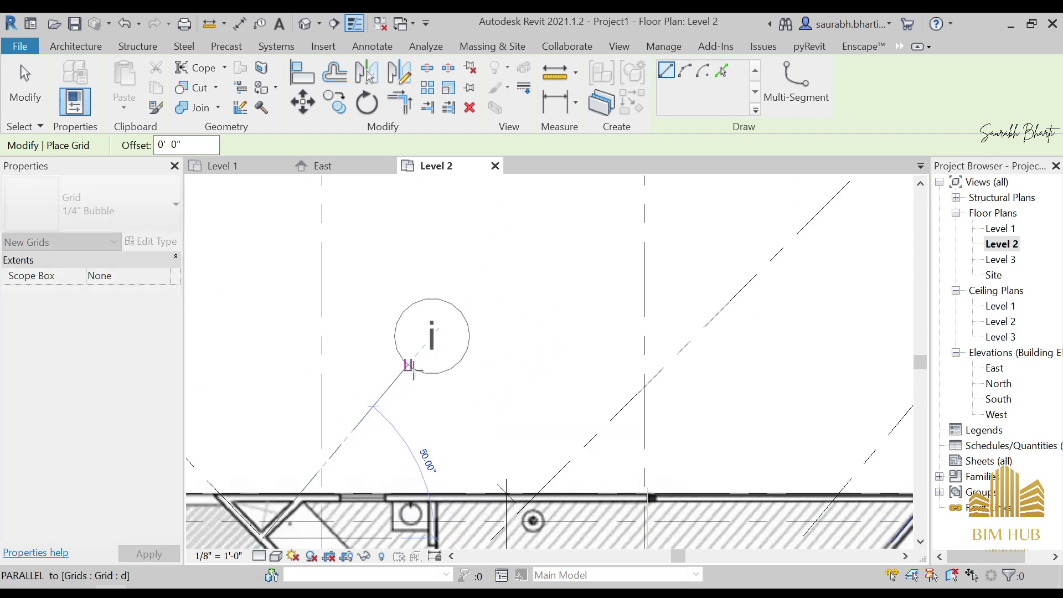
pyautogui.press('Escape')
# Draw a 45° grid from grid g along the short wall beside the bathroom's triangular corner, ending just above the plan
pyautogui.scroll(4, 258, 533)
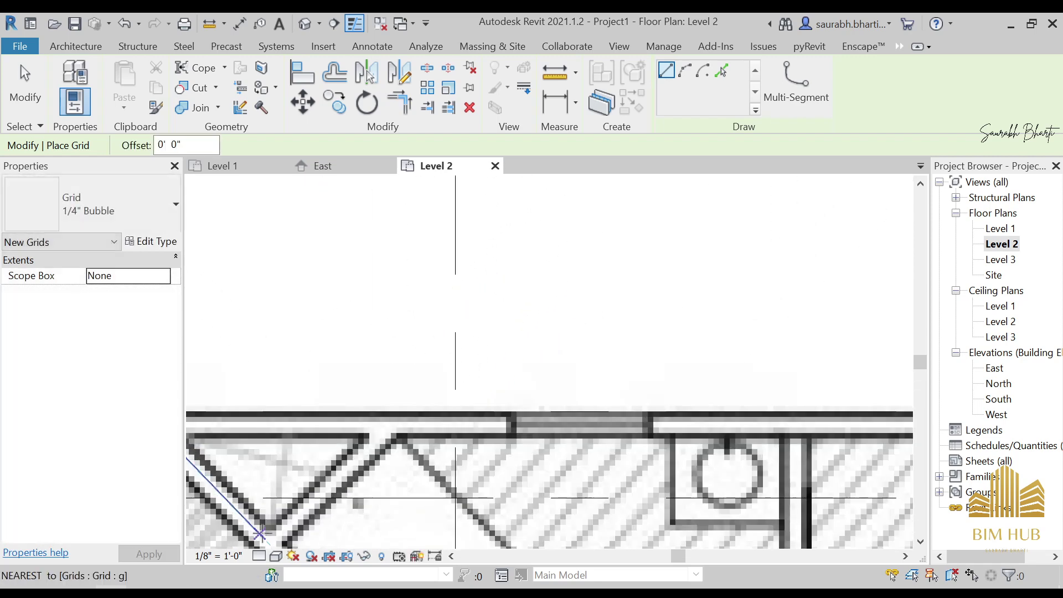
pyautogui.moveTo(258, 533); pyautogui.dragTo(373, 441, button='middle')
pyautogui.click(386, 453)
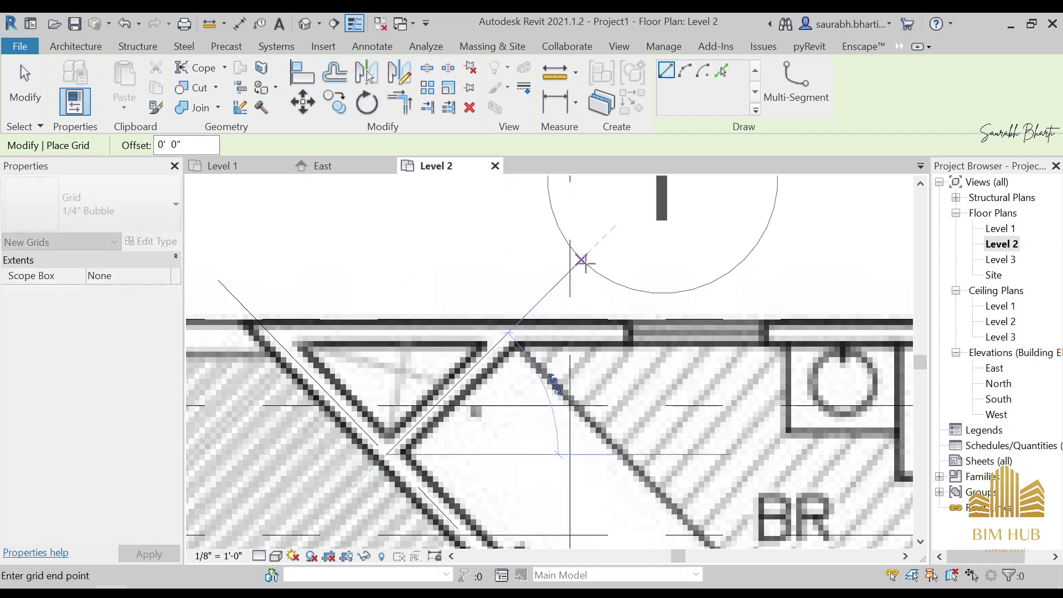
pyautogui.click(595, 249)
pyautogui.scroll(-2, 595, 249)
pyautogui.moveTo(588, 216); pyautogui.dragTo(429, 414, button='middle')
pyautogui.press('Escape')
pyautogui.press('Escape')
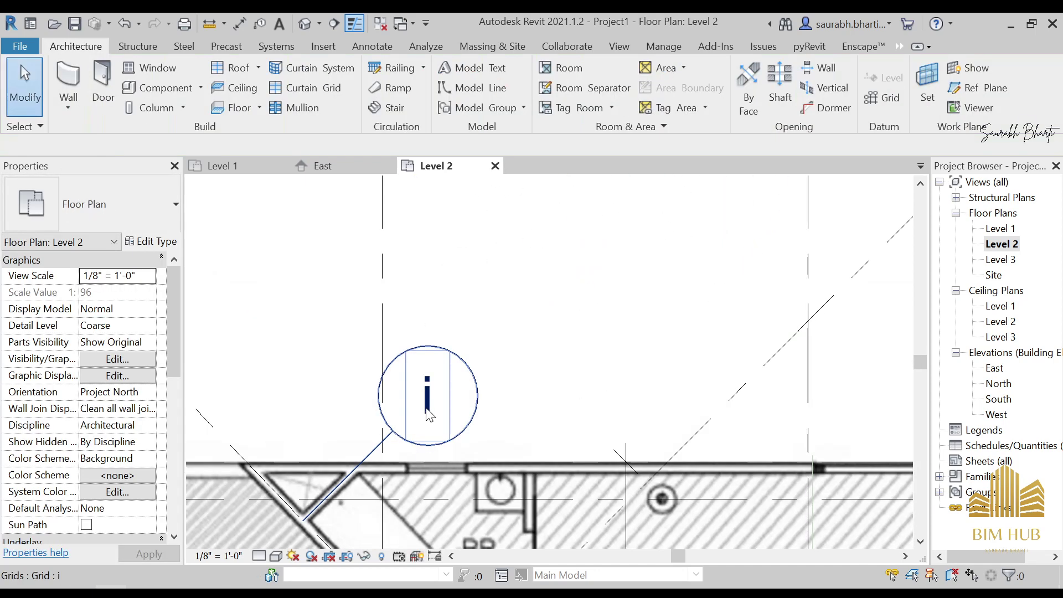
# Extend the upper end of grid i to the row of the other grid heads
pyautogui.click(397, 443)
pyautogui.press('Escape')
pyautogui.click(391, 436)
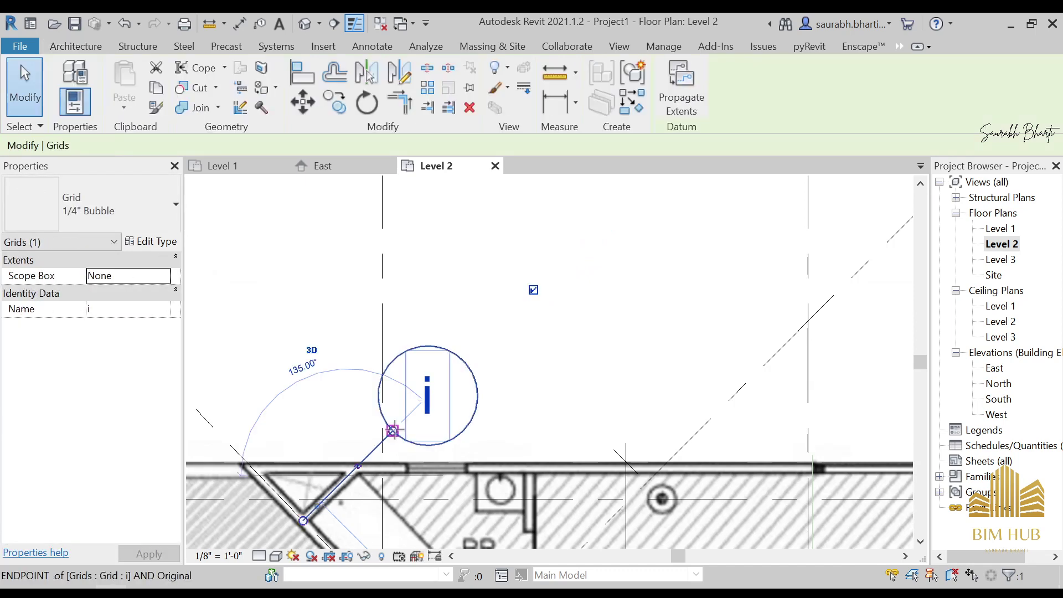
pyautogui.moveTo(391, 432); pyautogui.dragTo(645, 185)
pyautogui.scroll(-3, 647, 249)
pyautogui.moveTo(650, 251); pyautogui.dragTo(443, 450, button='middle')
pyautogui.moveTo(436, 391); pyautogui.dragTo(624, 256)
pyautogui.press('Escape')
# Check the plan's bedroom, staircase and slanted terrace walls against the grids
pyautogui.scroll(-6, 609, 332)
pyautogui.scroll(6, 578, 401)
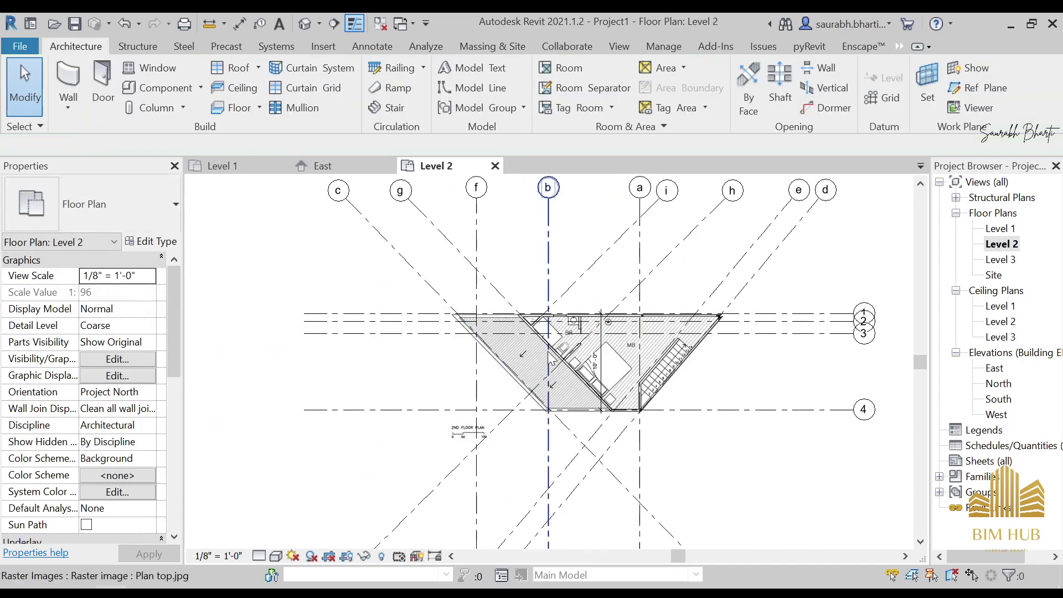
pyautogui.scroll(-2, 667, 475)
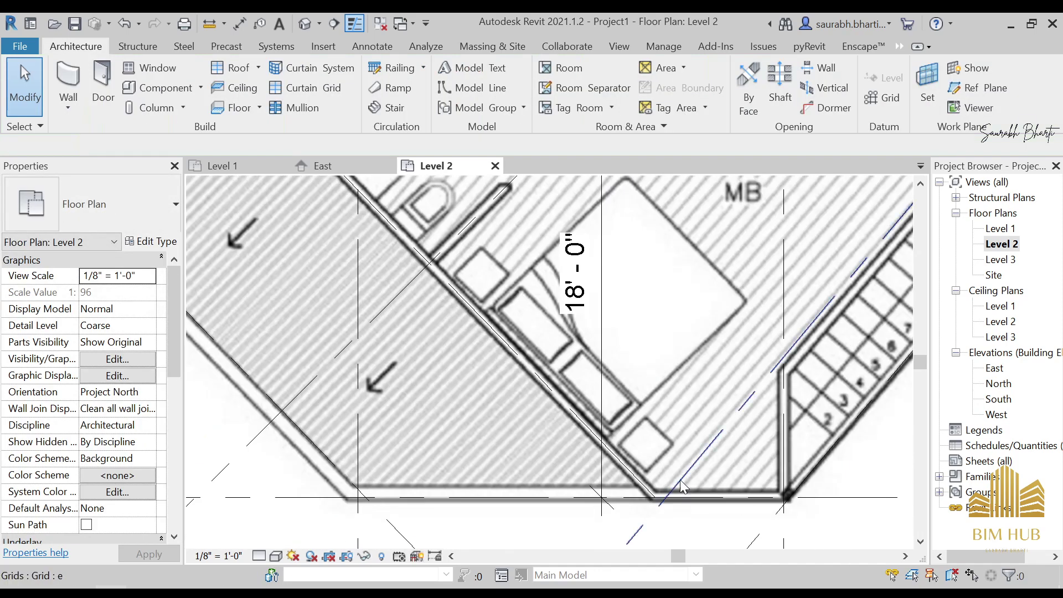
pyautogui.moveTo(802, 382); pyautogui.dragTo(656, 418, button='middle')
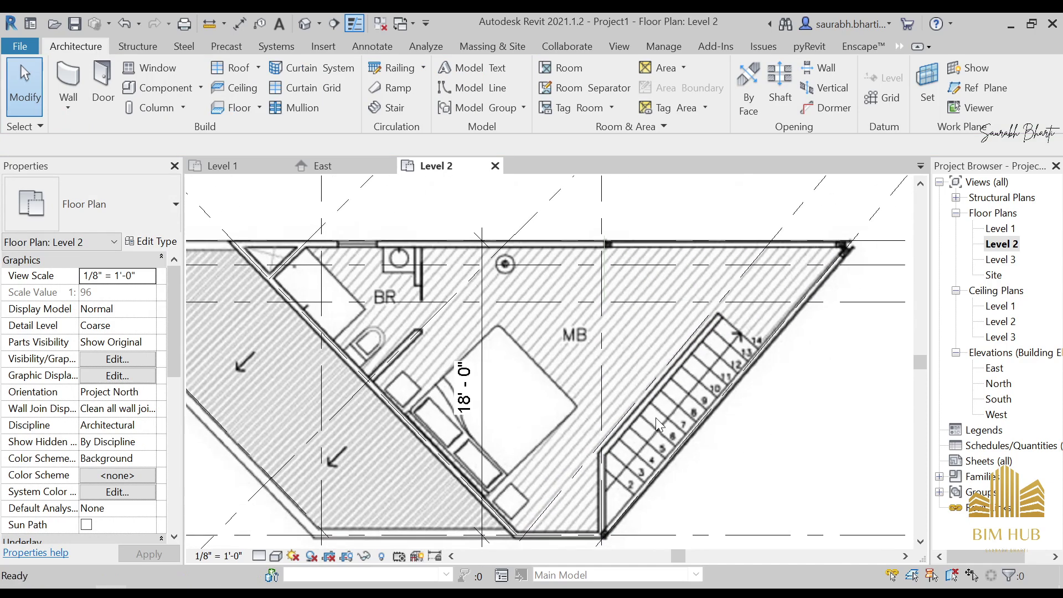
pyautogui.scroll(-1, 414, 442)
pyautogui.moveTo(414, 442); pyautogui.dragTo(641, 388, button='middle')
pyautogui.scroll(3, 361, 324)
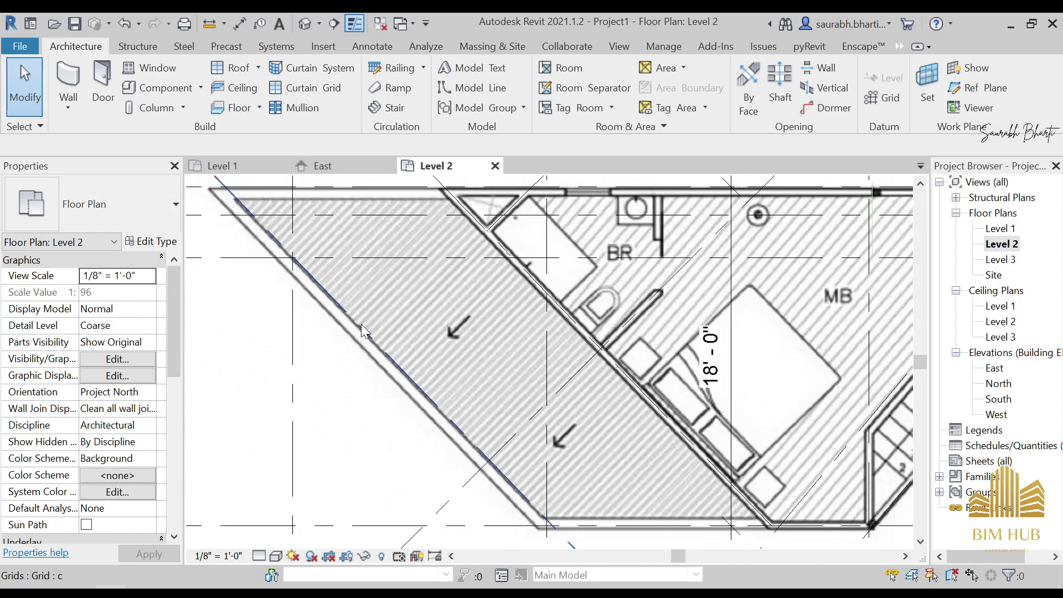
pyautogui.scroll(-3, 492, 333)
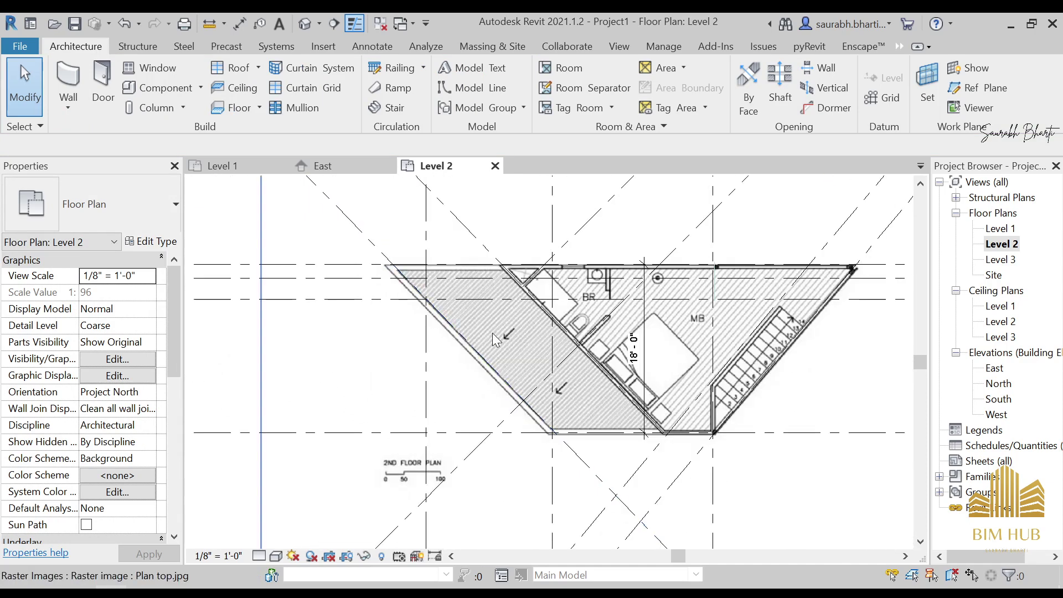
# Nudge the Plan top.jpg image to the right so its slanted terrace wall is centred on grid c
pyautogui.click(493, 333)
pyautogui.press('Right')
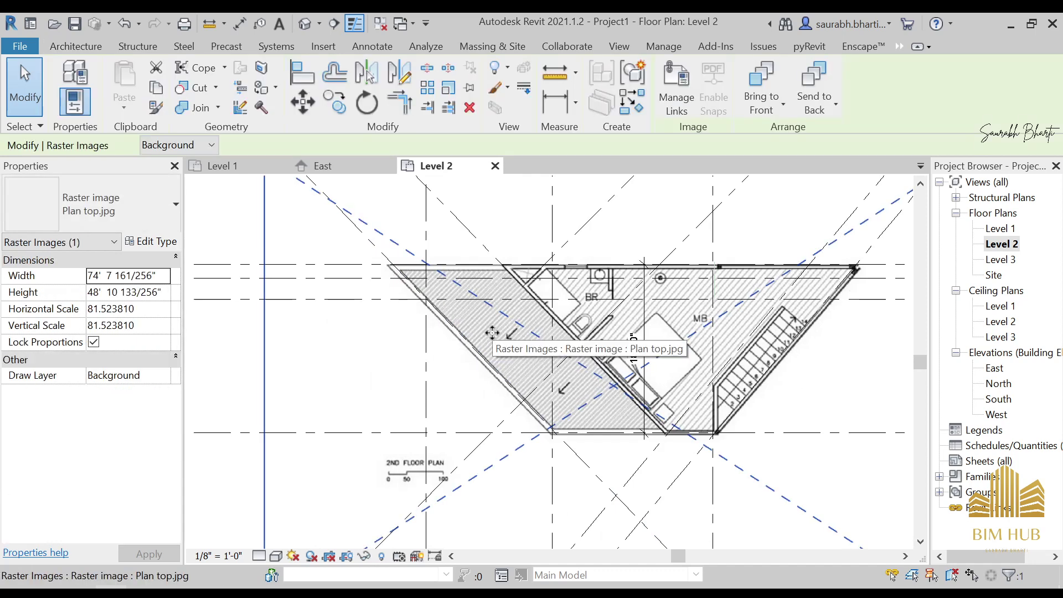
pyautogui.press('Right')
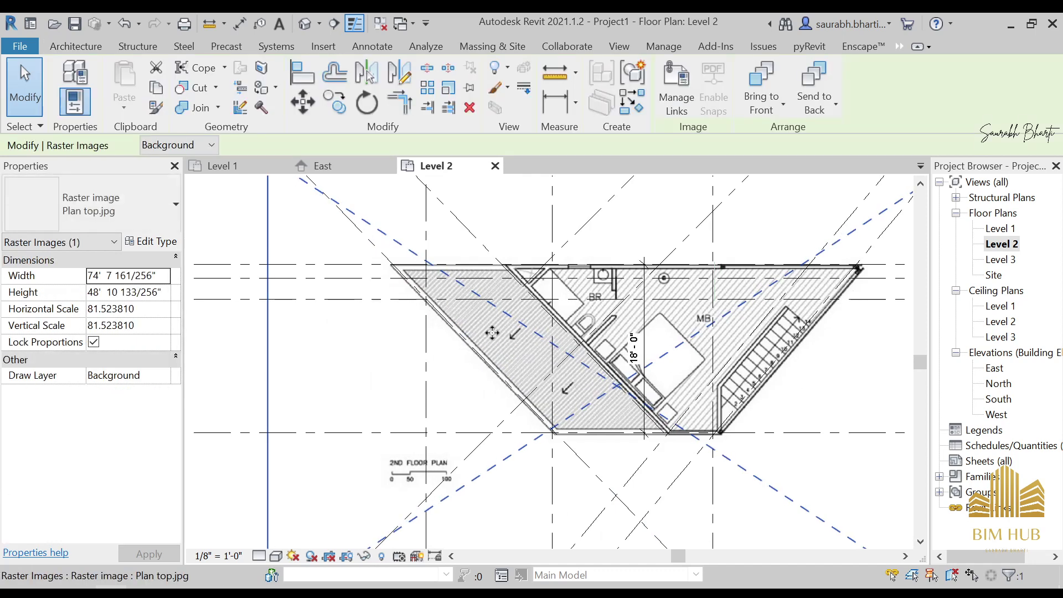
pyautogui.scroll(5, 493, 333)
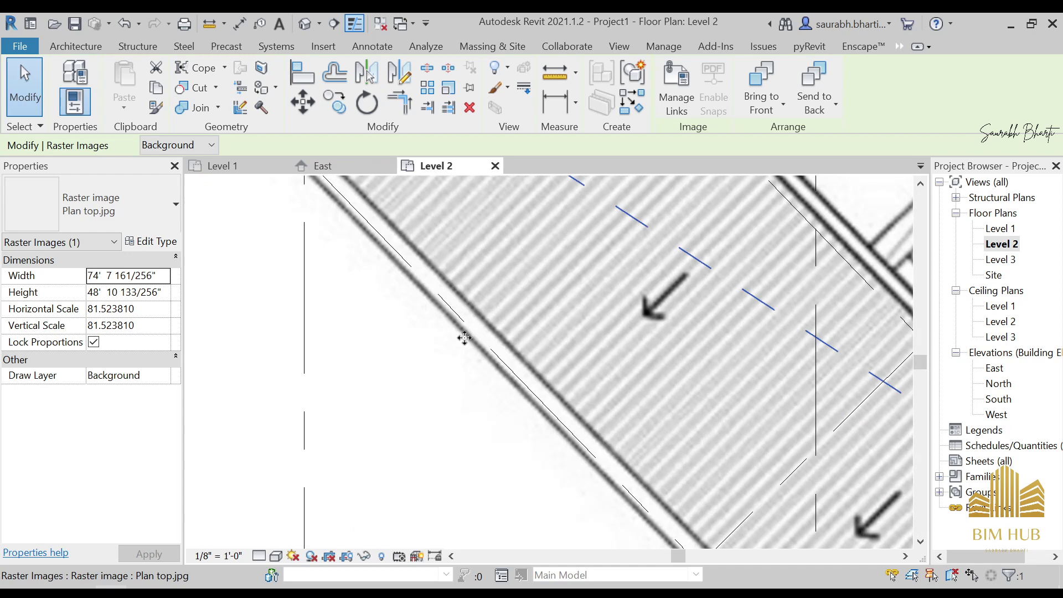
pyautogui.scroll(-6, 464, 338)
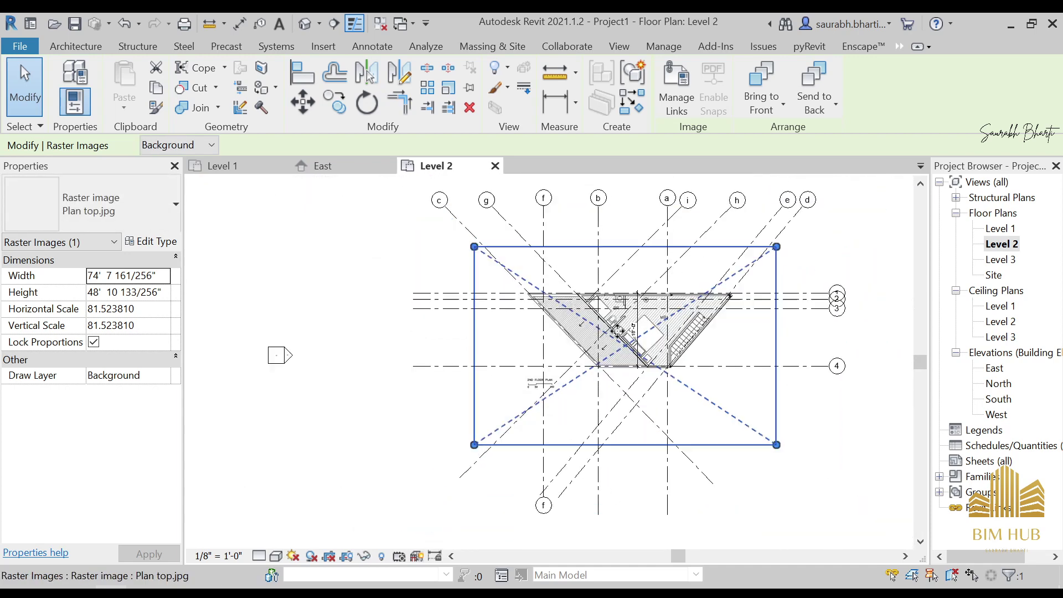
pyautogui.moveTo(616, 331); pyautogui.dragTo(438, 362, button='middle')
pyautogui.press('Escape')
# Extend the lower end of grid c slightly
pyautogui.click(515, 487)
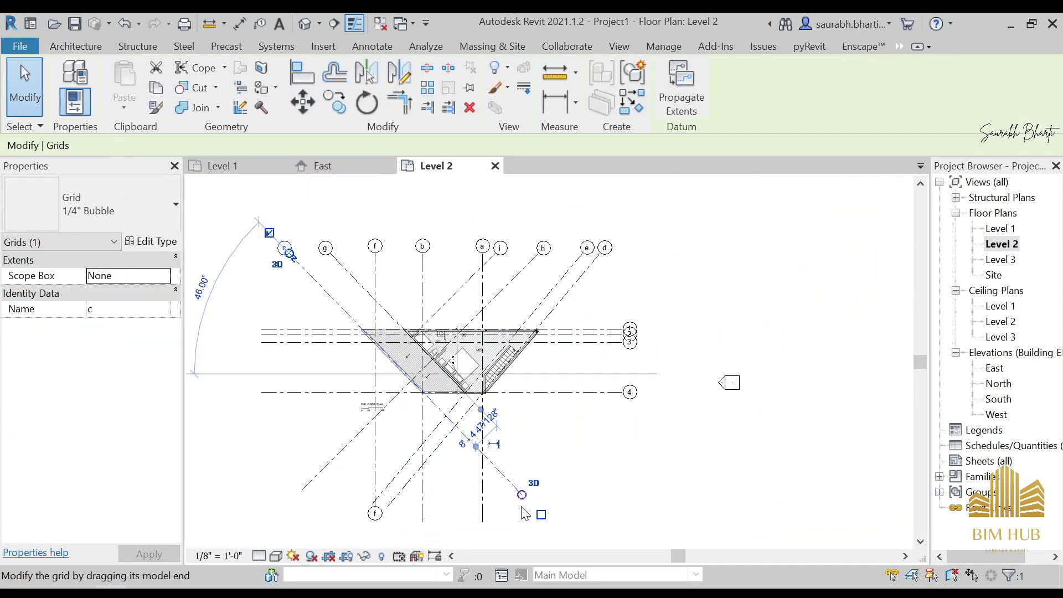
pyautogui.moveTo(522, 495); pyautogui.dragTo(534, 507)
pyautogui.click(575, 540)
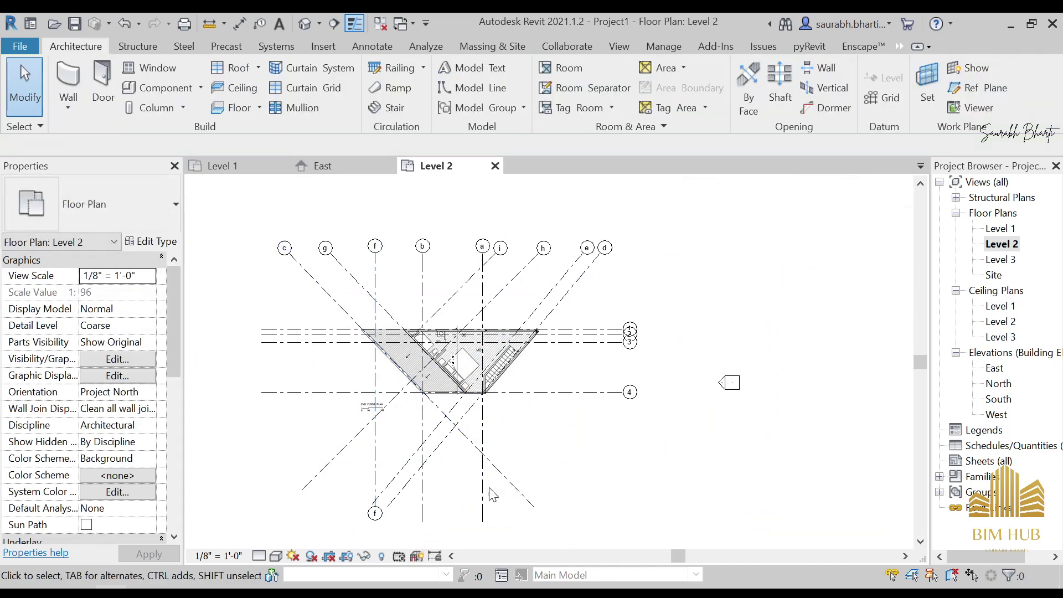
# Show the bubbles at the lower ends of grids h, e, d, b, a and c
pyautogui.click(304, 488)
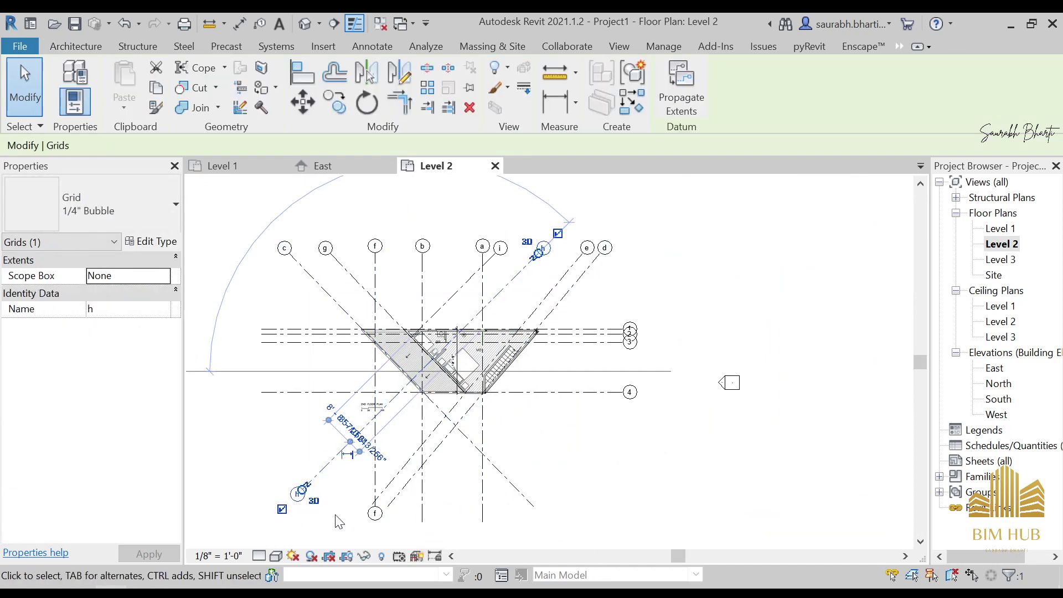
pyautogui.click(374, 501)
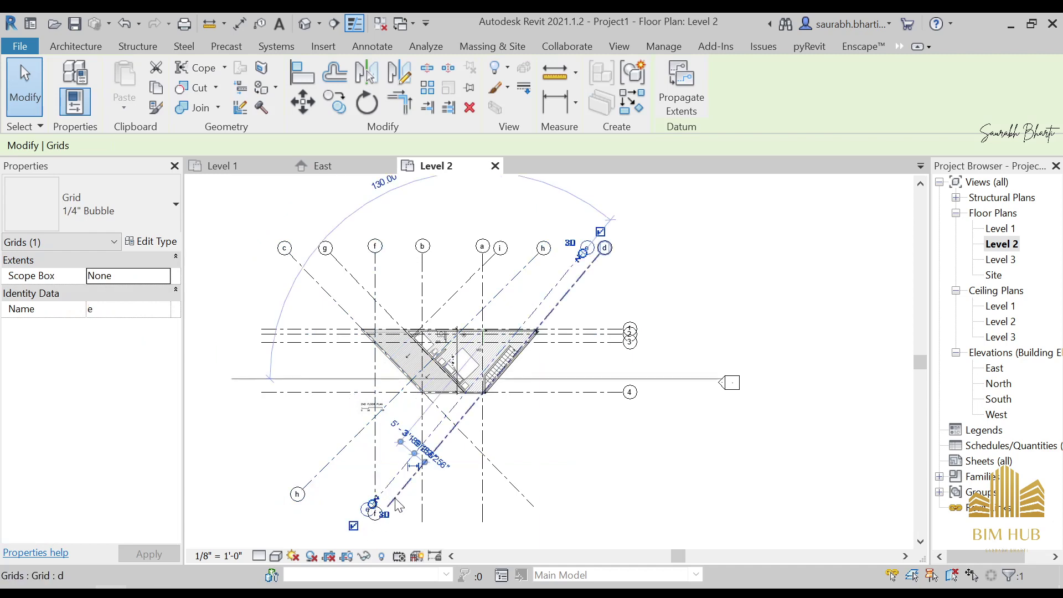
pyautogui.click(396, 505)
pyautogui.click(424, 524)
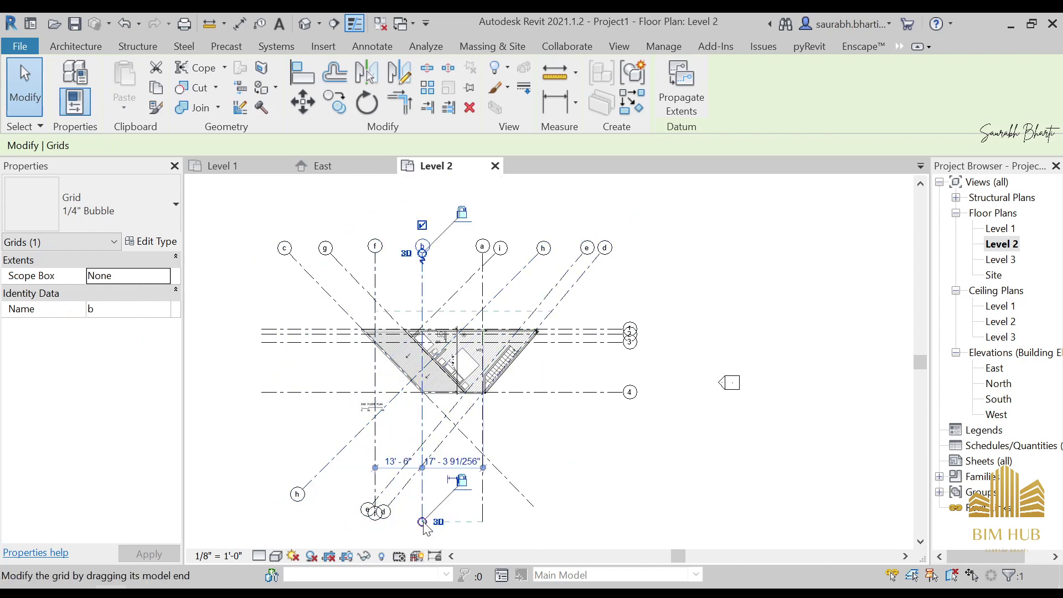
pyautogui.moveTo(461, 469); pyautogui.dragTo(527, 423, button='middle')
pyautogui.click(492, 485)
pyautogui.click(487, 459)
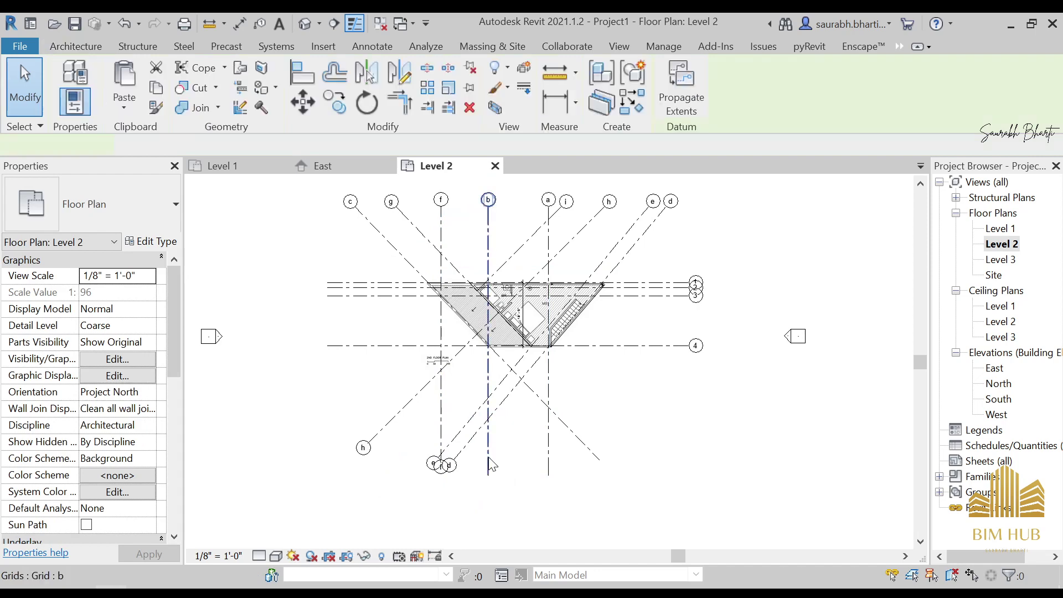
pyautogui.click(549, 470)
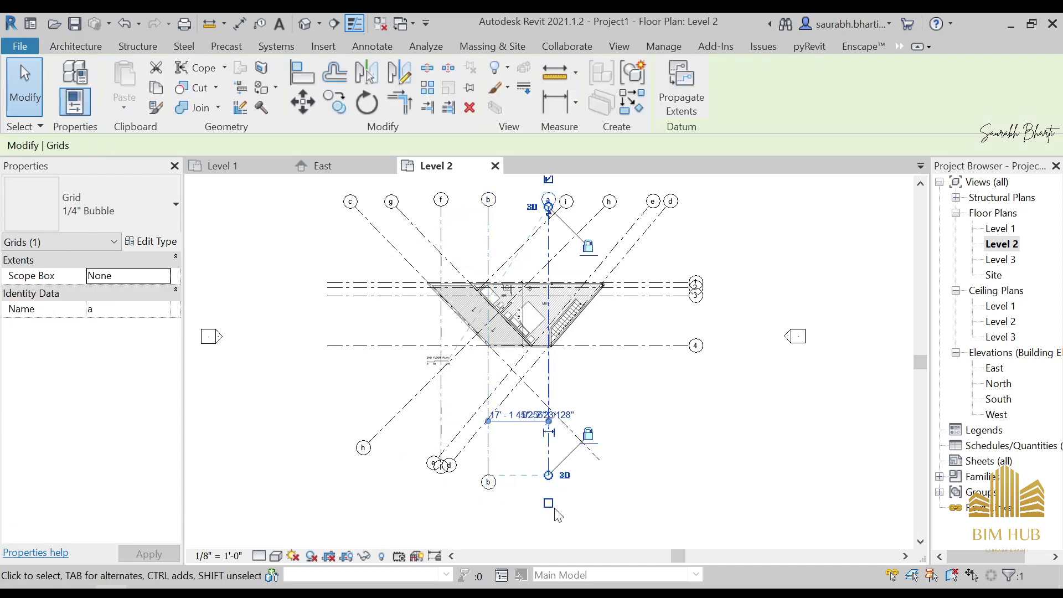
pyautogui.click(601, 468)
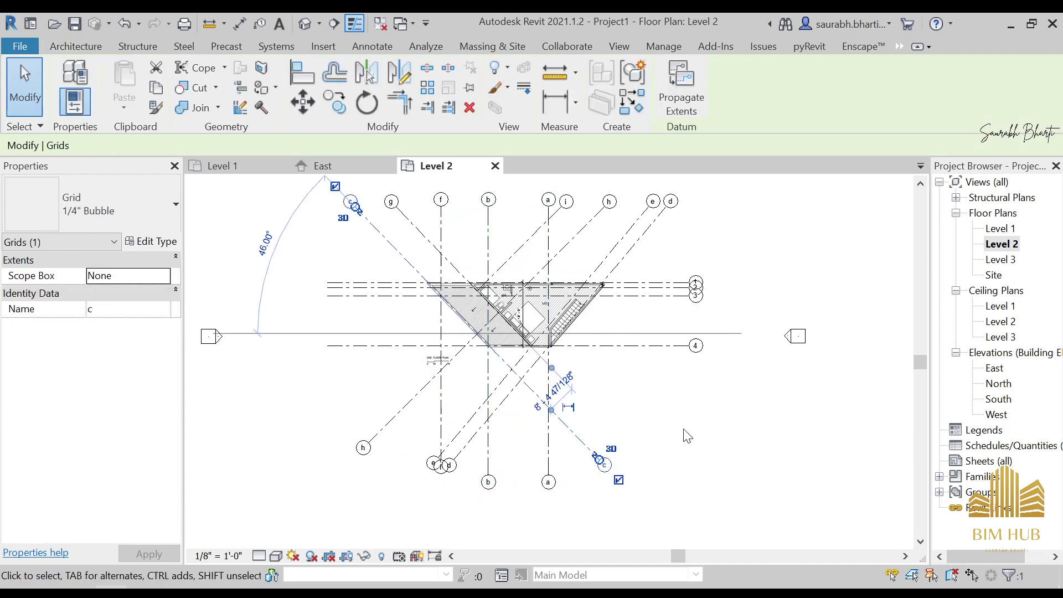
pyautogui.click(687, 436)
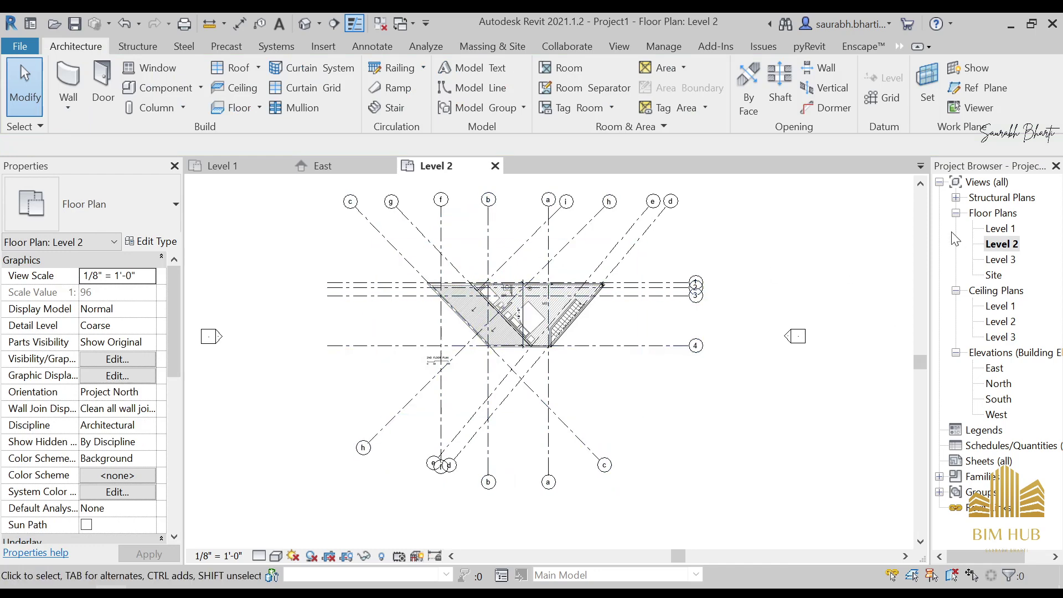
# Extend the lower end of grid i across the plan to line up with grid h's lower end
pyautogui.click(504, 264)
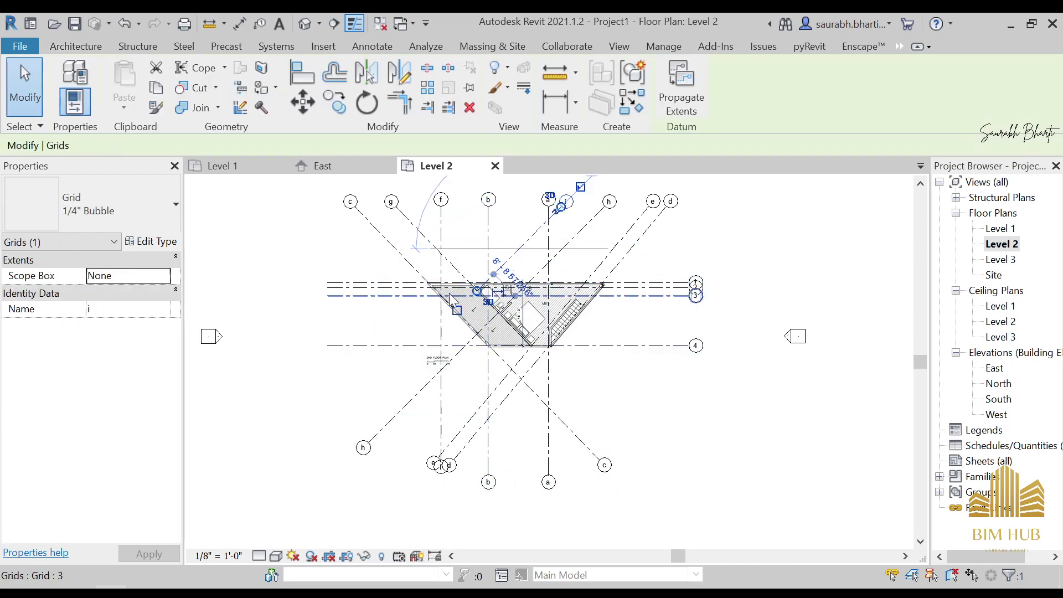
pyautogui.moveTo(406, 363); pyautogui.dragTo(346, 421)
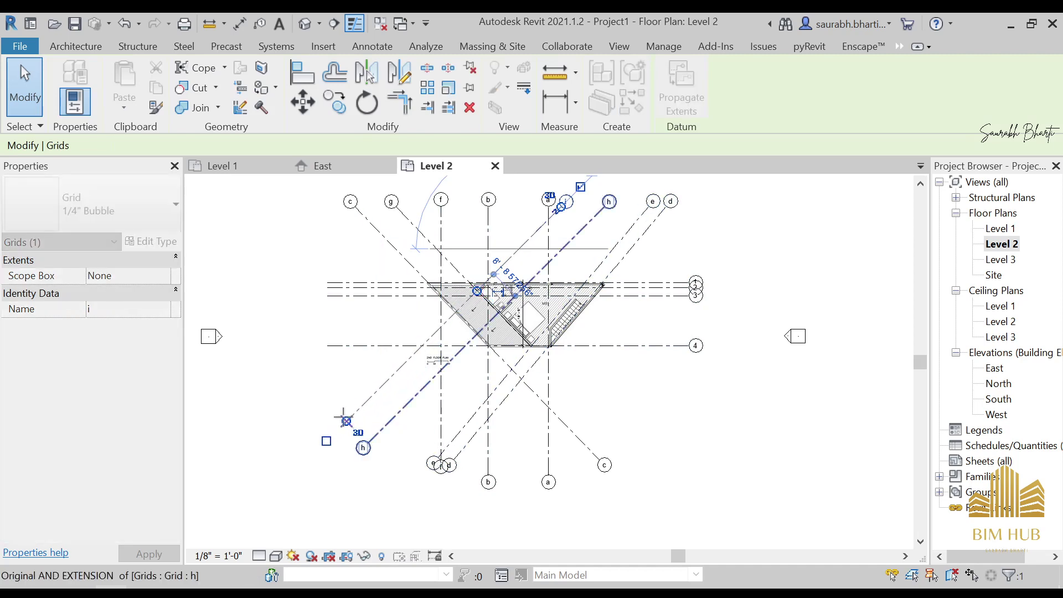
# Clear the selection of grid i and open the Level 1 floor plan view
pyautogui.scroll(1, 564, 221)
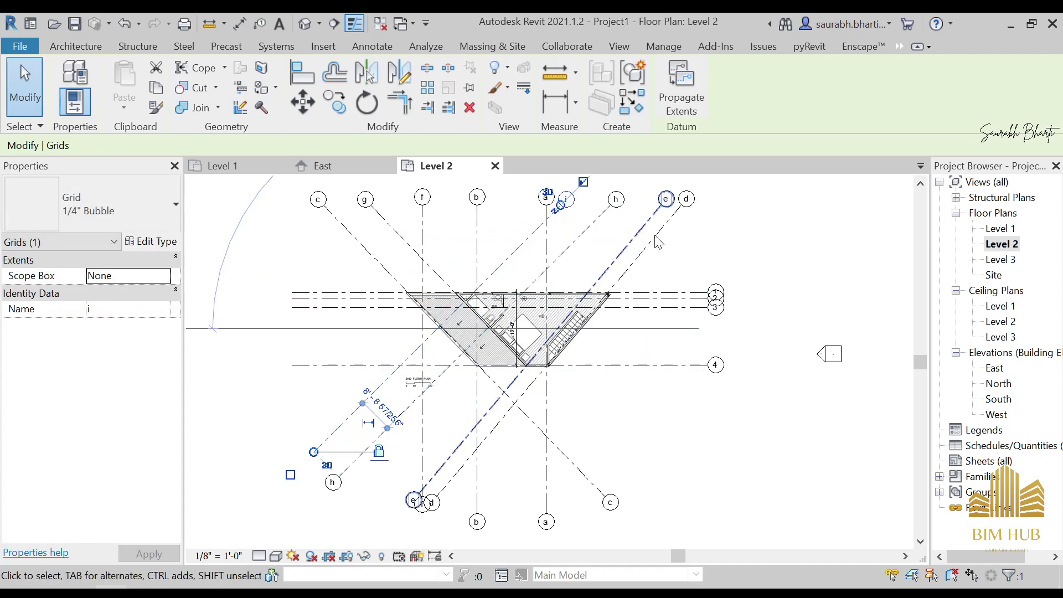
pyautogui.click(653, 233)
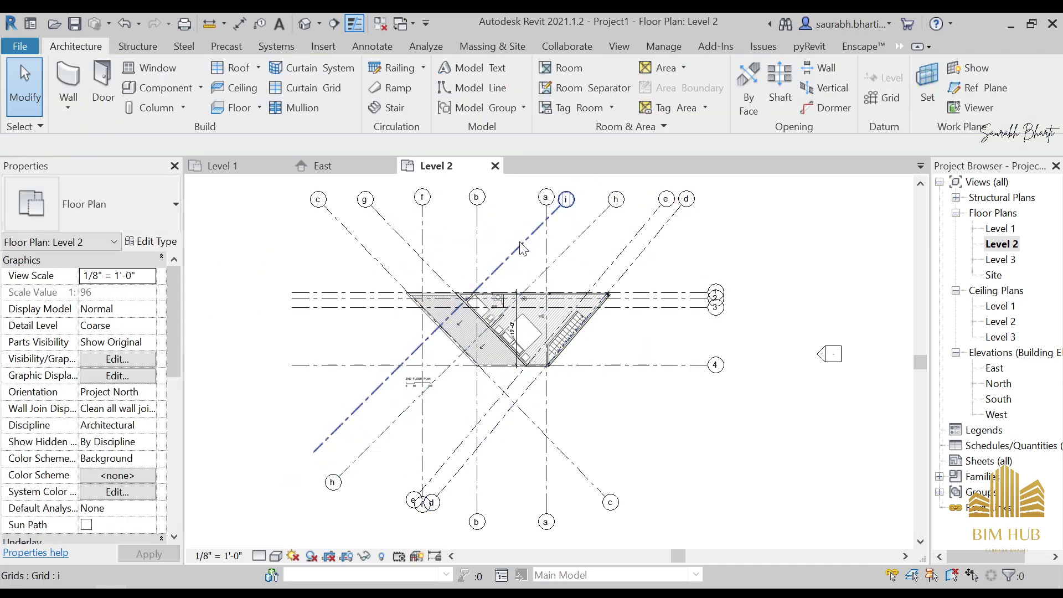
pyautogui.doubleClick(1000, 228)
# Examine how the first floor plan image lines up with the Level 1 grids, especially at the ends of the slanted kitchen wall along grid c
pyautogui.scroll(-3, 714, 249)
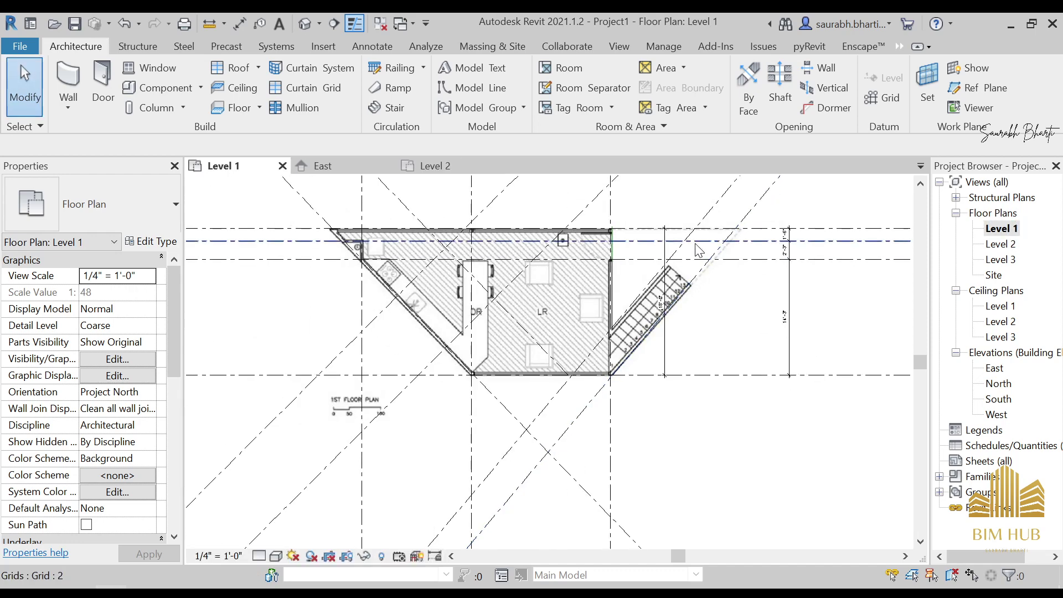
pyautogui.moveTo(703, 249); pyautogui.dragTo(817, 307, button='middle')
pyautogui.scroll(1, 568, 275)
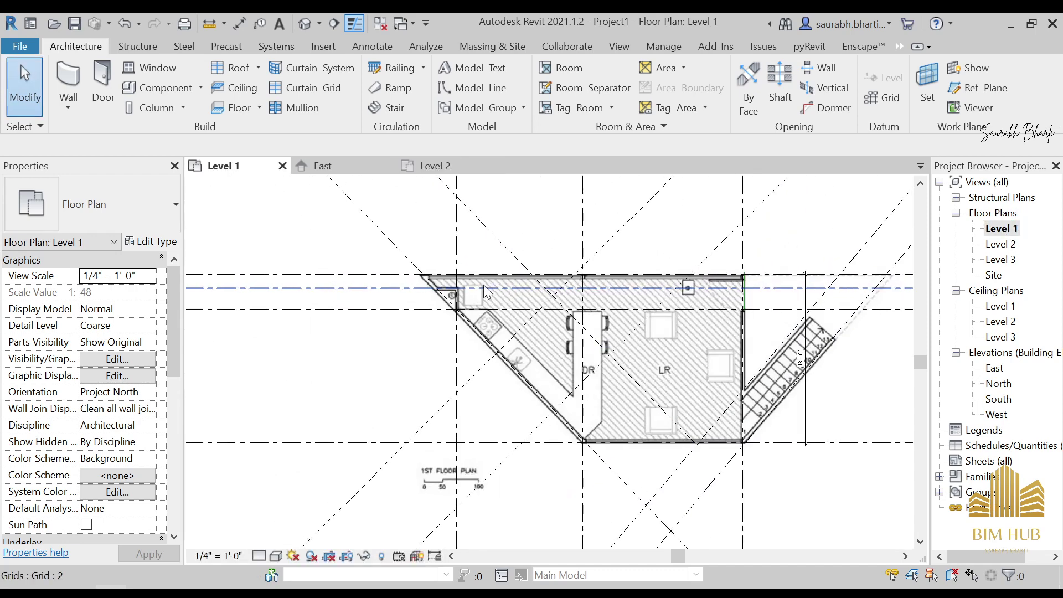
pyautogui.scroll(-3, 568, 275)
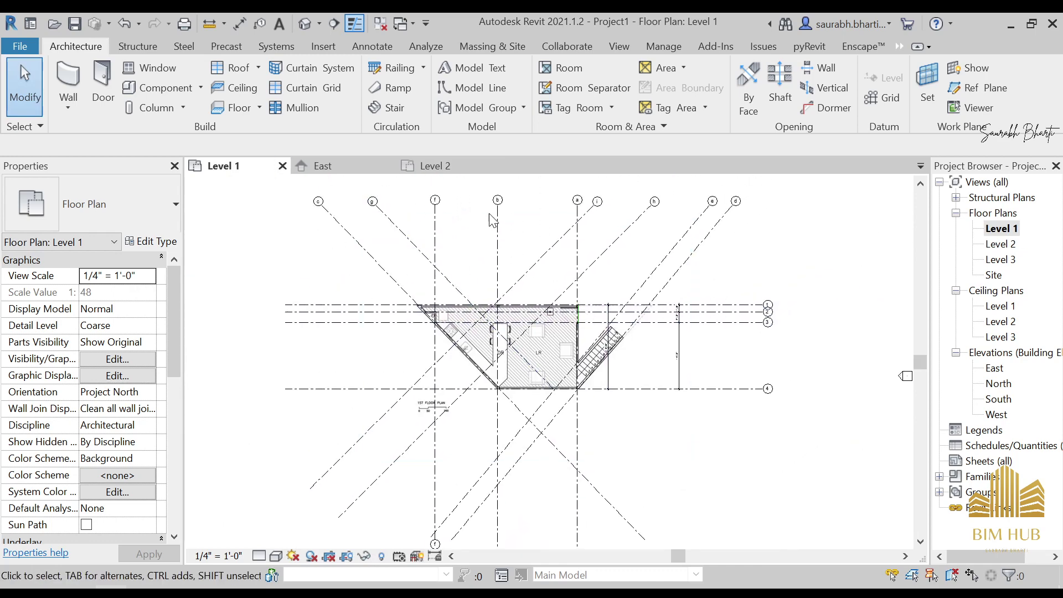
pyautogui.scroll(3, 495, 283)
pyautogui.scroll(2, 282, 328)
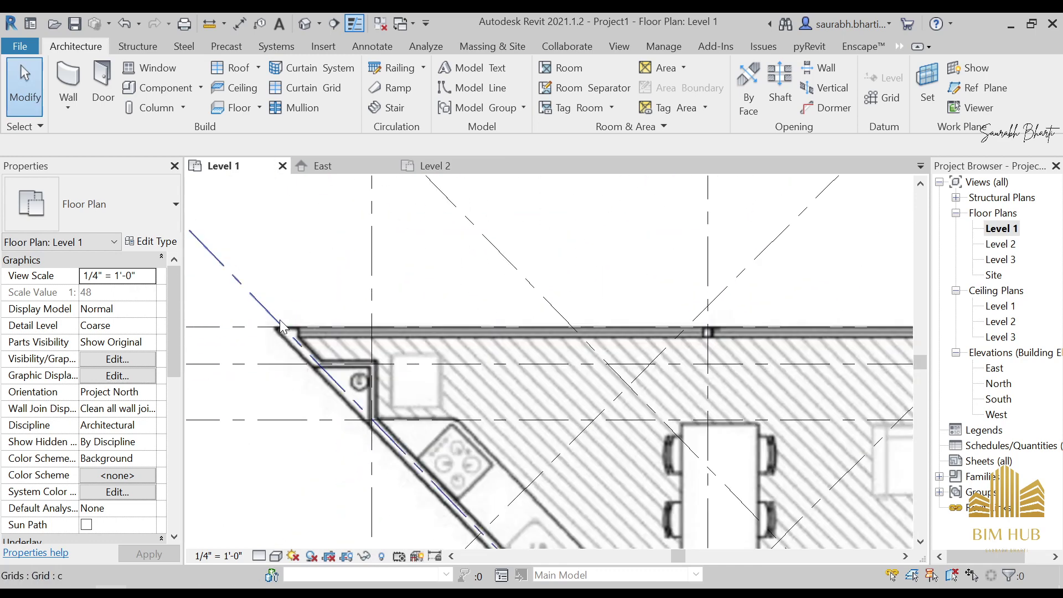
pyautogui.scroll(-3, 282, 328)
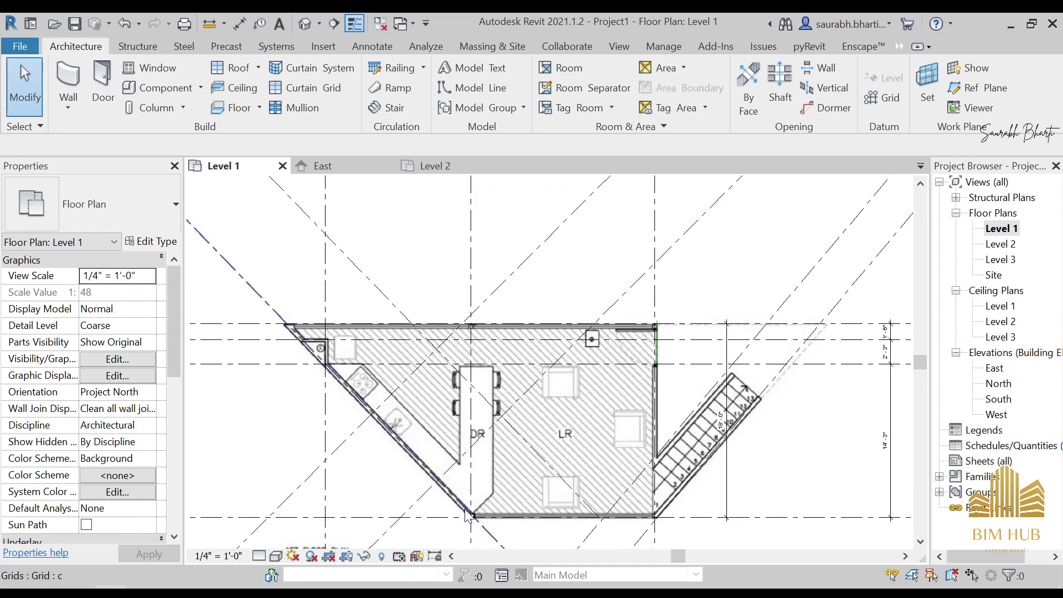
pyautogui.scroll(3, 468, 517)
pyautogui.scroll(-3, 524, 475)
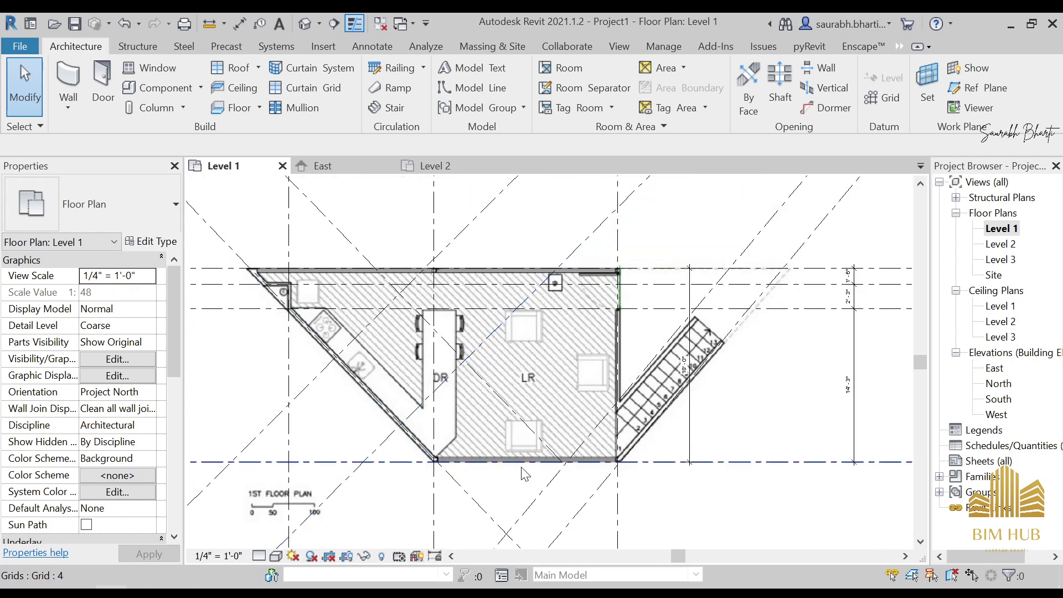
pyautogui.scroll(3, 525, 474)
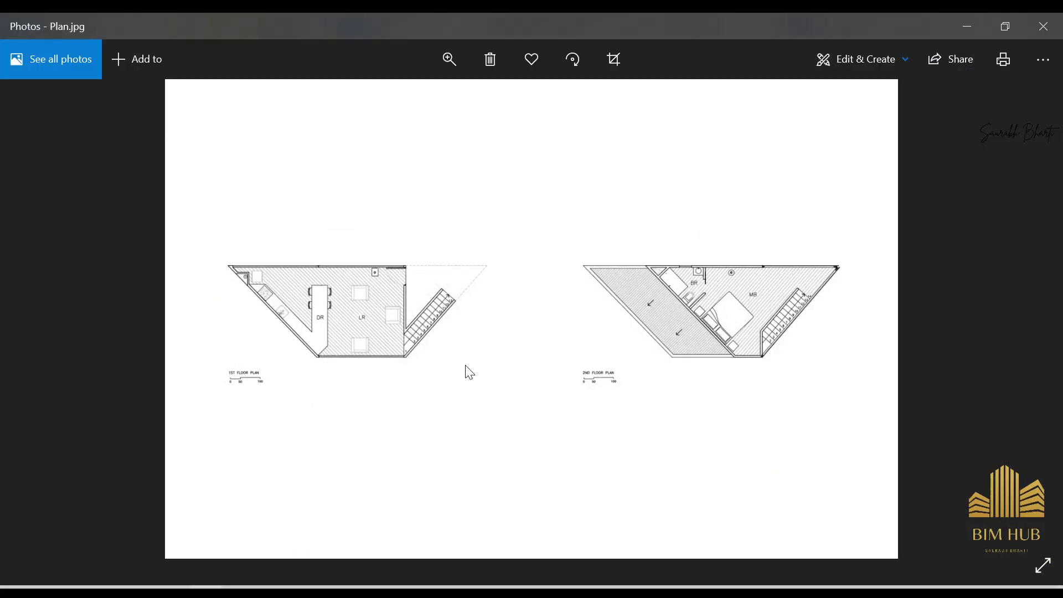
# Review the reference floor plan, elevation drawings and cabin photos, and examine the cladding and glazing in CA_PREB_2DM_79.jpg up close
pyautogui.press('Right')
pyautogui.press('Right')
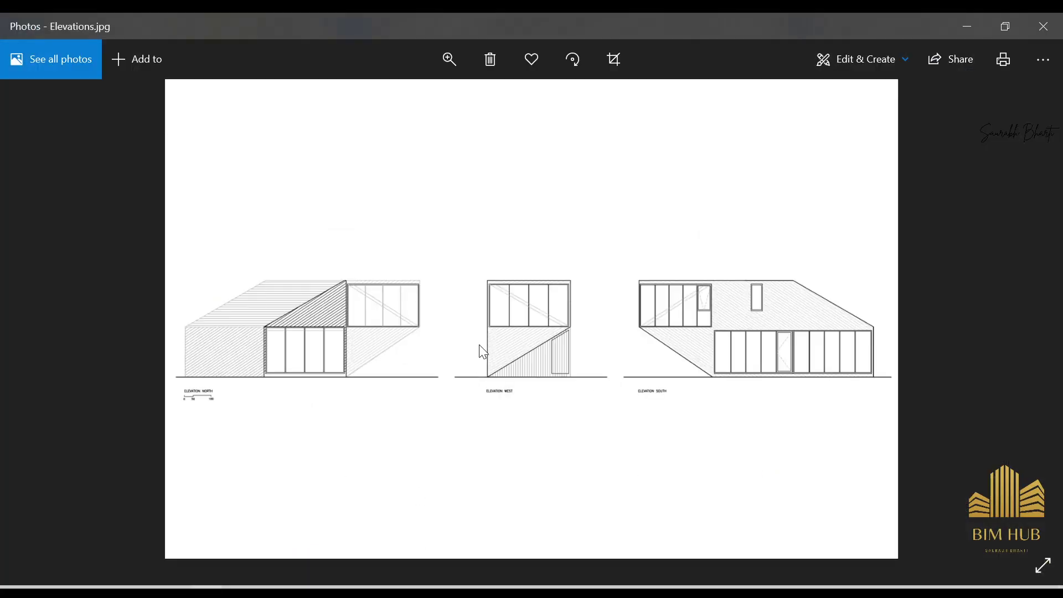
pyautogui.press('Right')
pyautogui.press('Right')
pyautogui.press('Right')
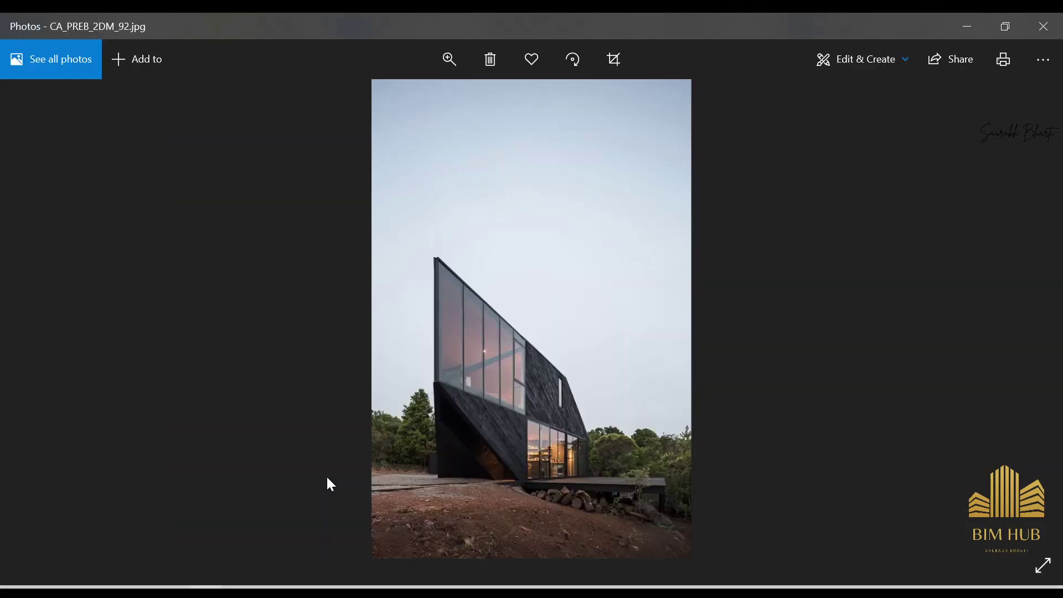
pyautogui.press('Right')
pyautogui.press('Right')
pyautogui.press('Right')
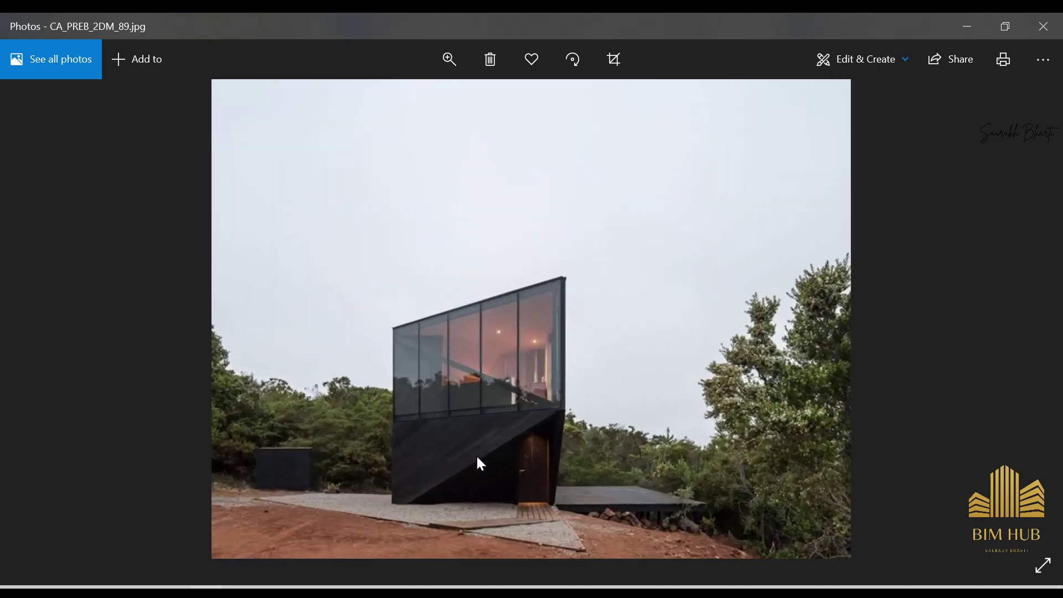
pyautogui.press('Right')
pyautogui.scroll(5, 486, 457)
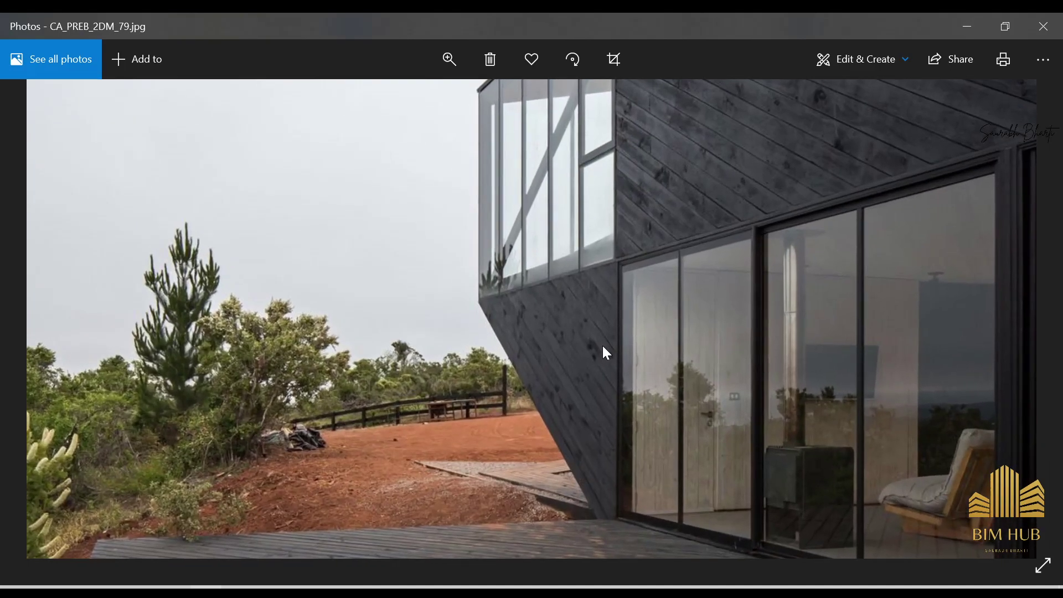
# Go back through the interior and exterior cabin photos and examine the glazed living area in CA_PREB_2DM_109.jpg up close
pyautogui.scroll(-5, 631, 294)
pyautogui.press('Left')
pyautogui.press('Left')
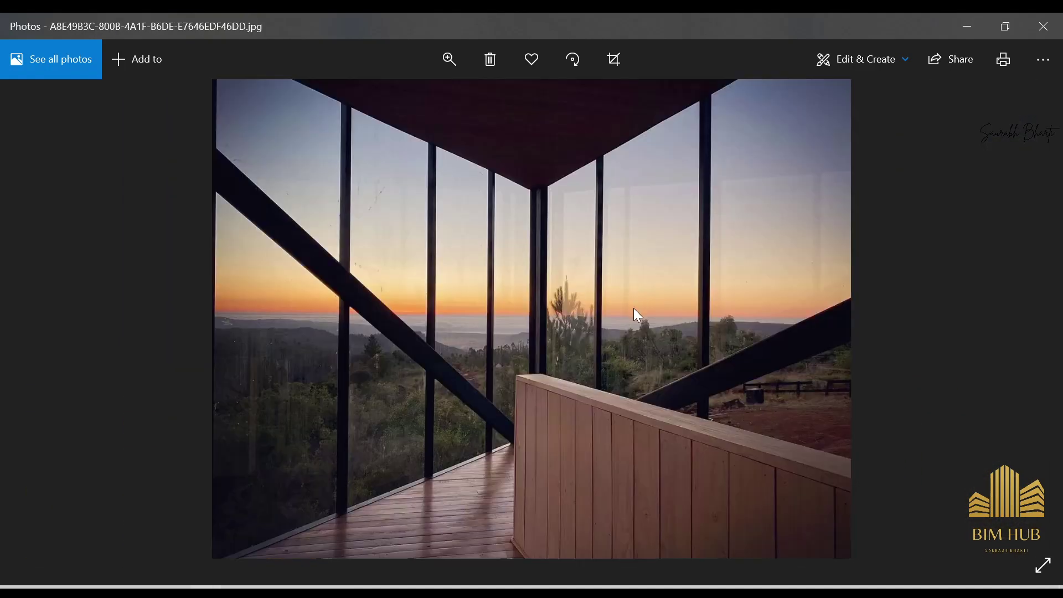
pyautogui.press('Left')
pyautogui.press('Left')
pyautogui.press('Left')
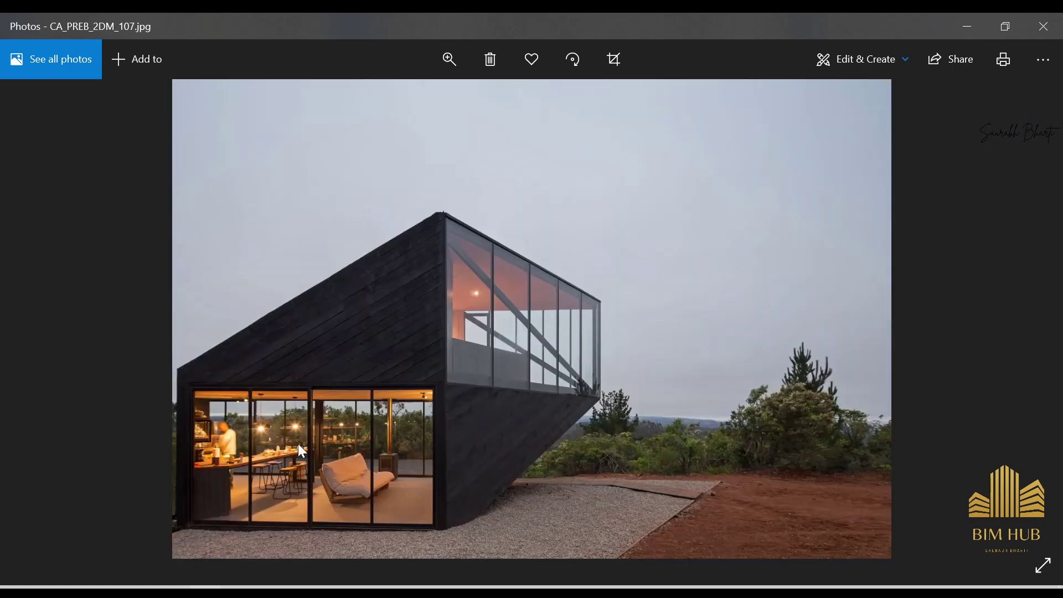
pyautogui.press('Left')
pyautogui.press('Left')
pyautogui.press('Right')
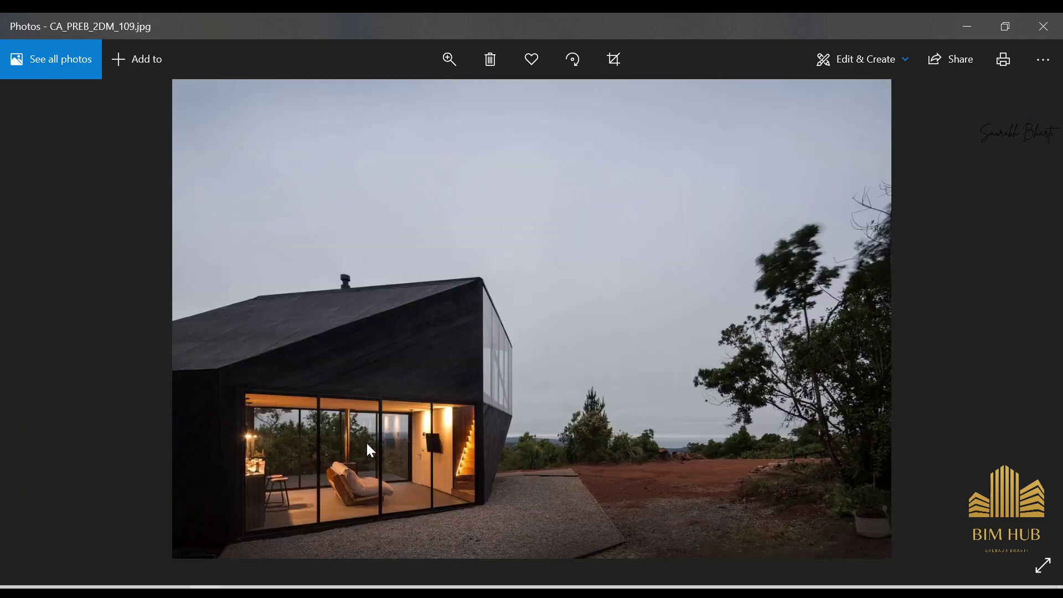
pyautogui.scroll(3, 368, 445)
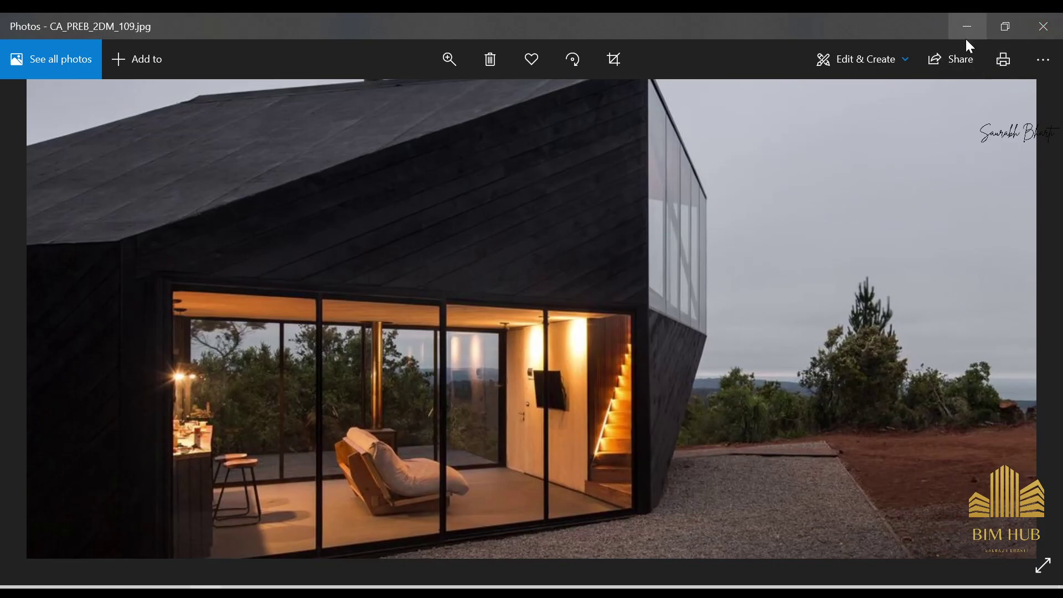
# Switch to Revit, start a wall on Level 1 and duplicate the Generic - 8" wall type as Generic - 4'5"
pyautogui.click(967, 38)
pyautogui.scroll(-5, 544, 378)
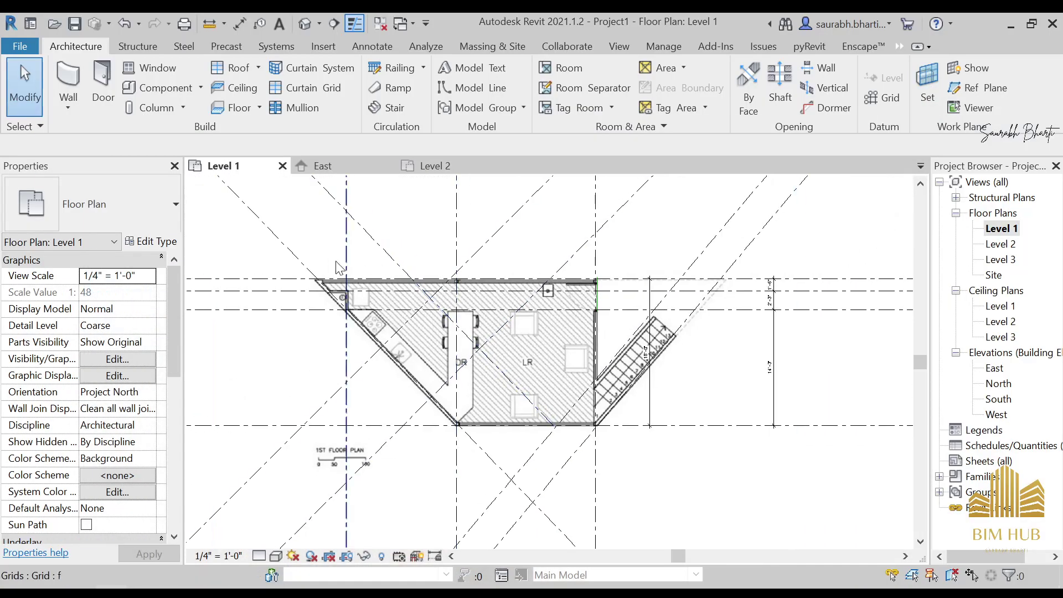
pyautogui.press('w')
pyautogui.press('a')
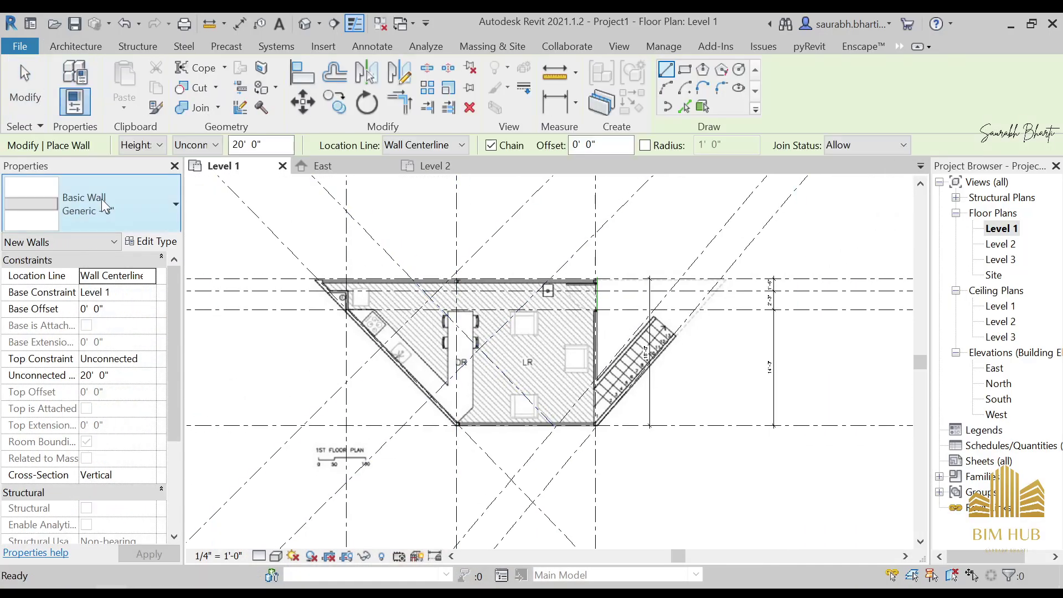
pyautogui.click(156, 242)
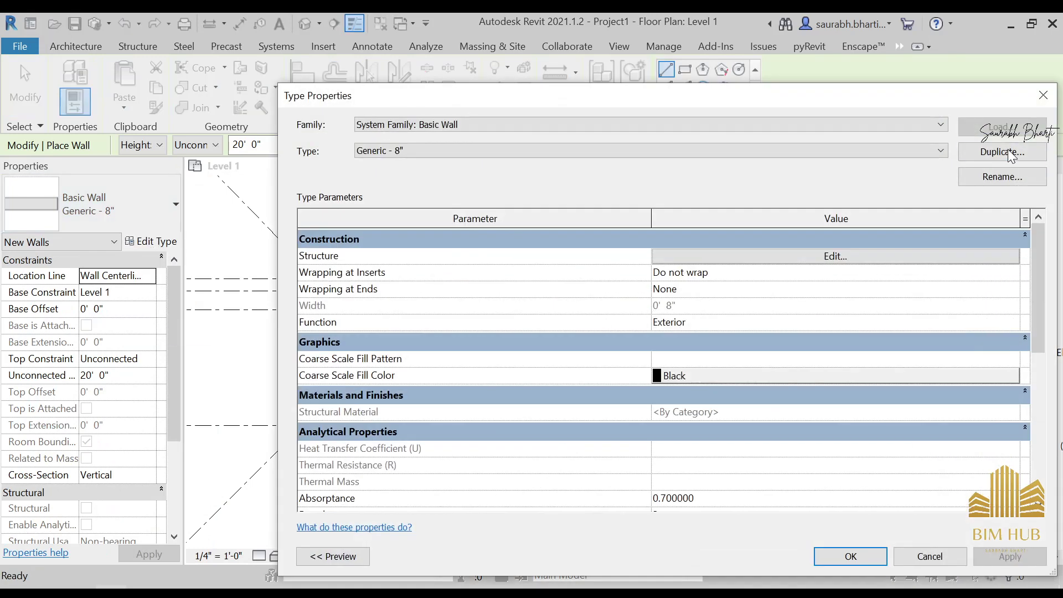
pyautogui.click(1002, 152)
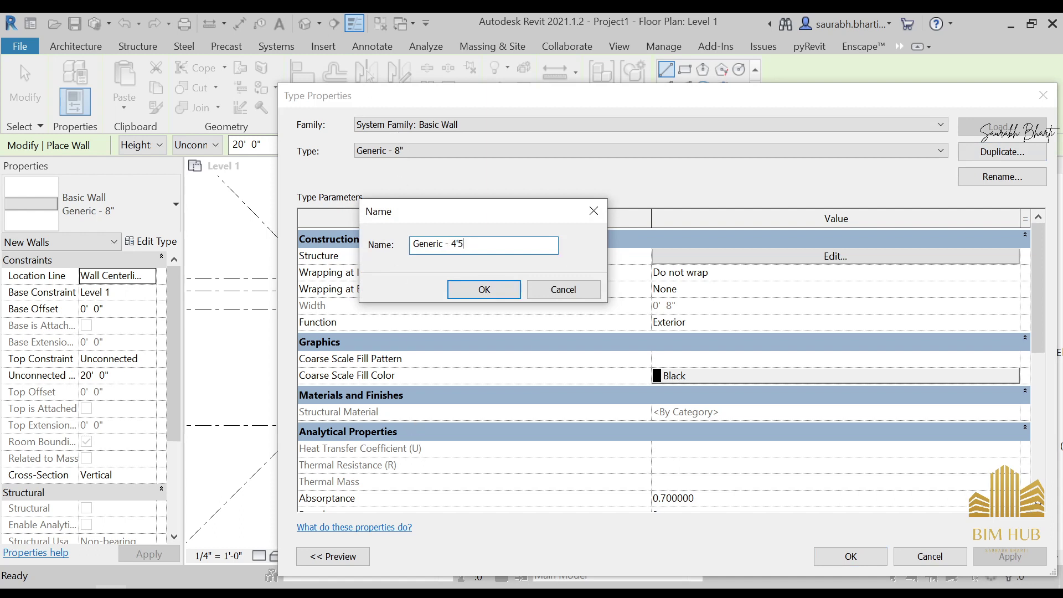
pyautogui.click(465, 296)
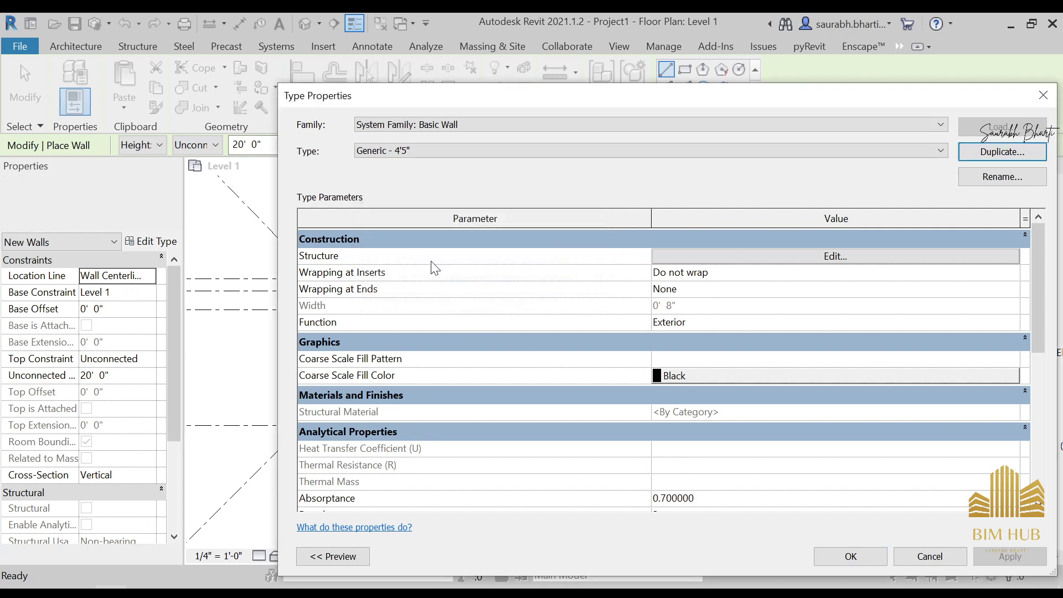
# Set the structure layer of the new wall type to a thickness of 4.5" and apply the type
pyautogui.click(836, 257)
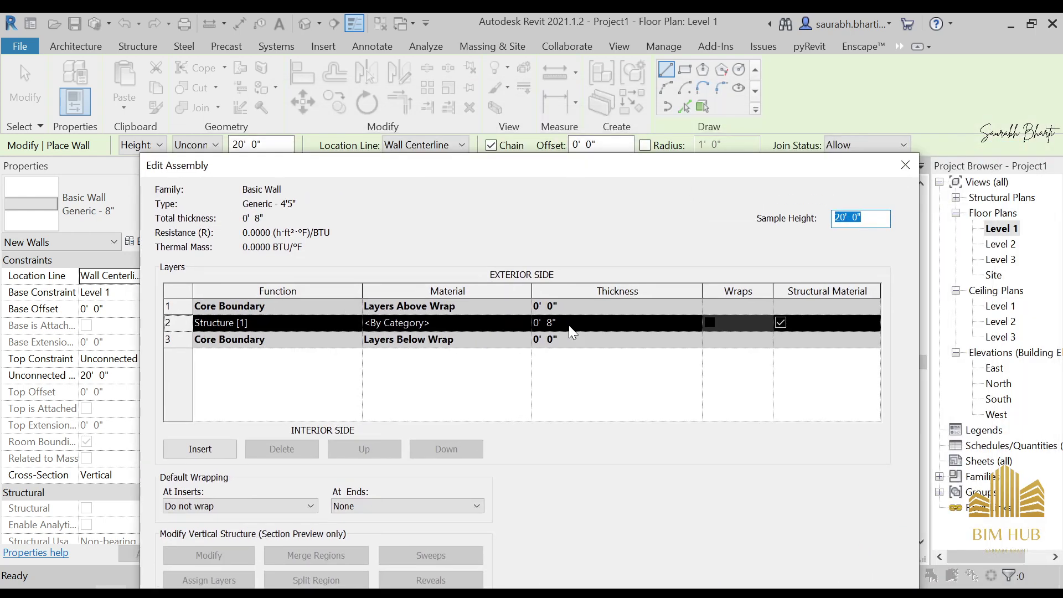
pyautogui.click(570, 327)
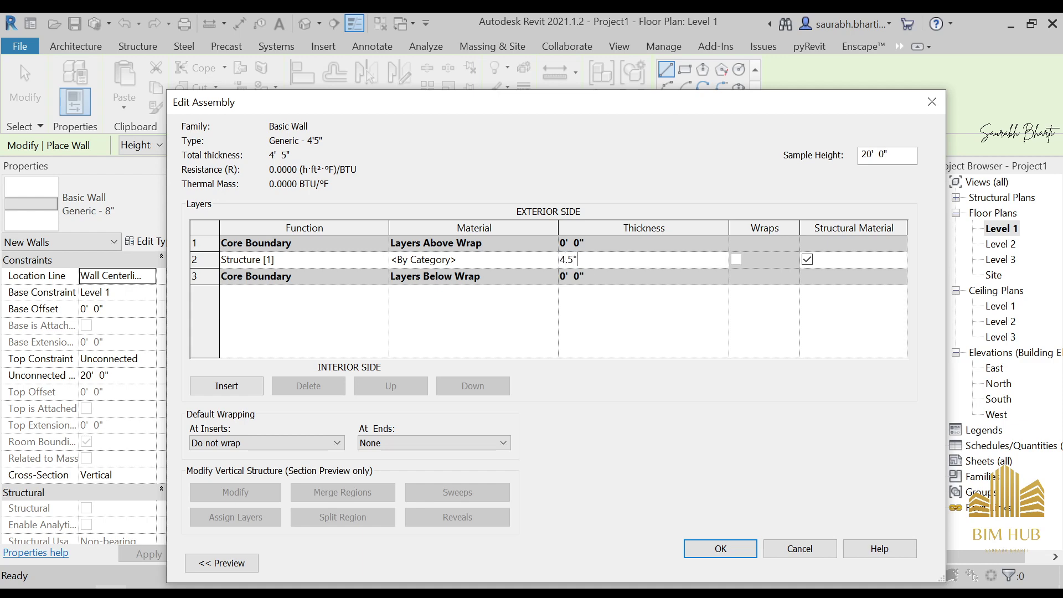
pyautogui.click(720, 548)
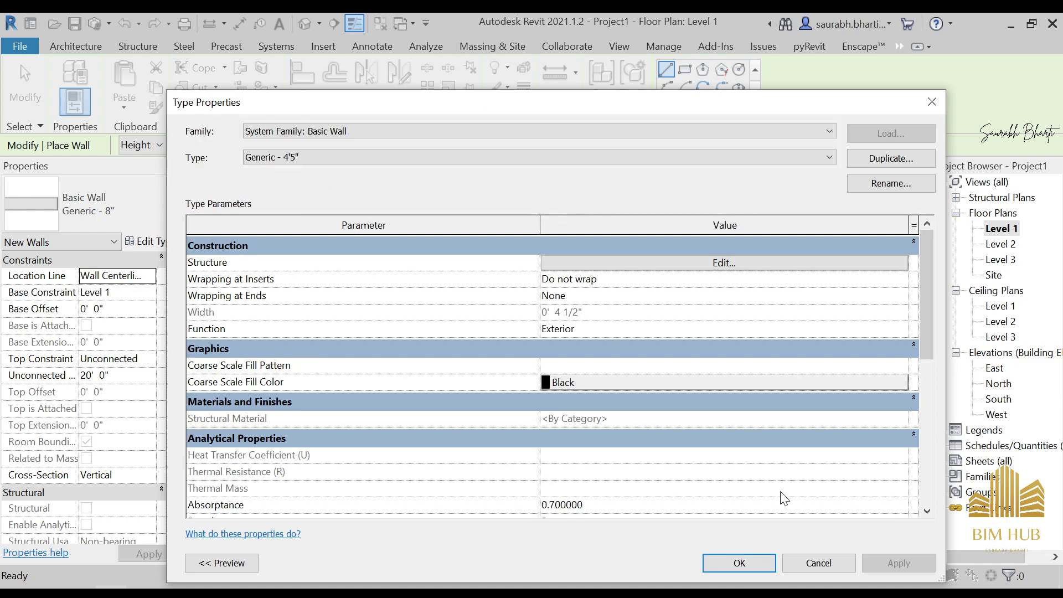
pyautogui.click(754, 562)
# Check the wall type's layer thickness and rename the type to Generic - 4.5"
pyautogui.scroll(5, 450, 384)
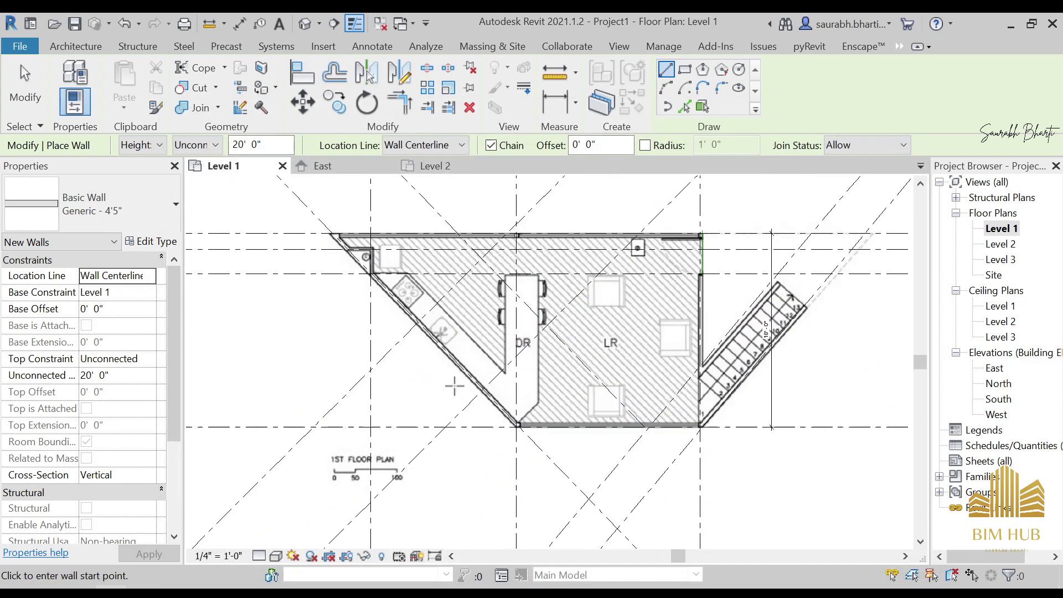
pyautogui.scroll(2, 434, 378)
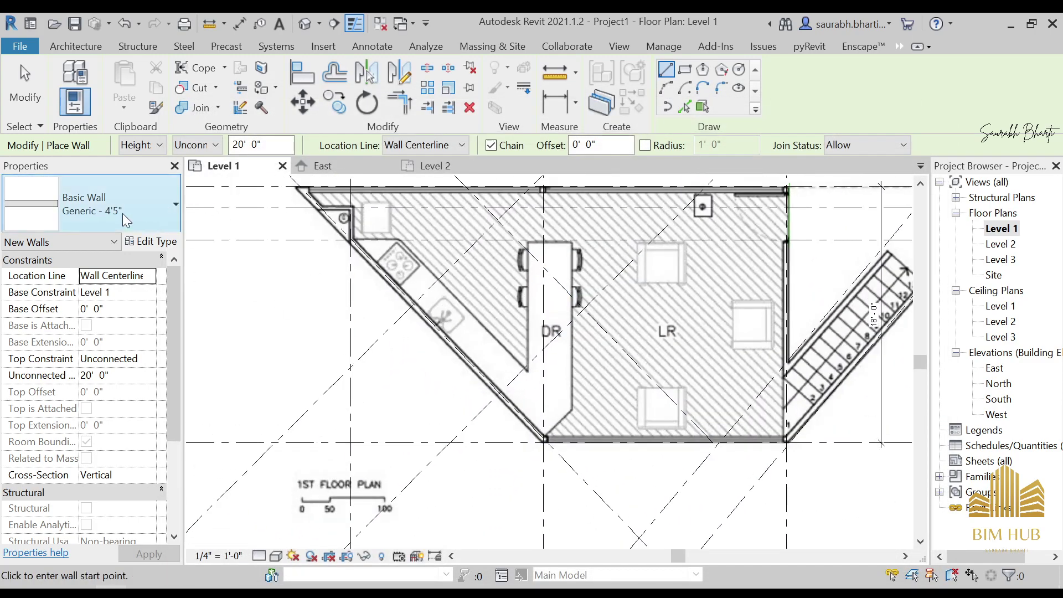
pyautogui.click(145, 243)
pyautogui.click(711, 259)
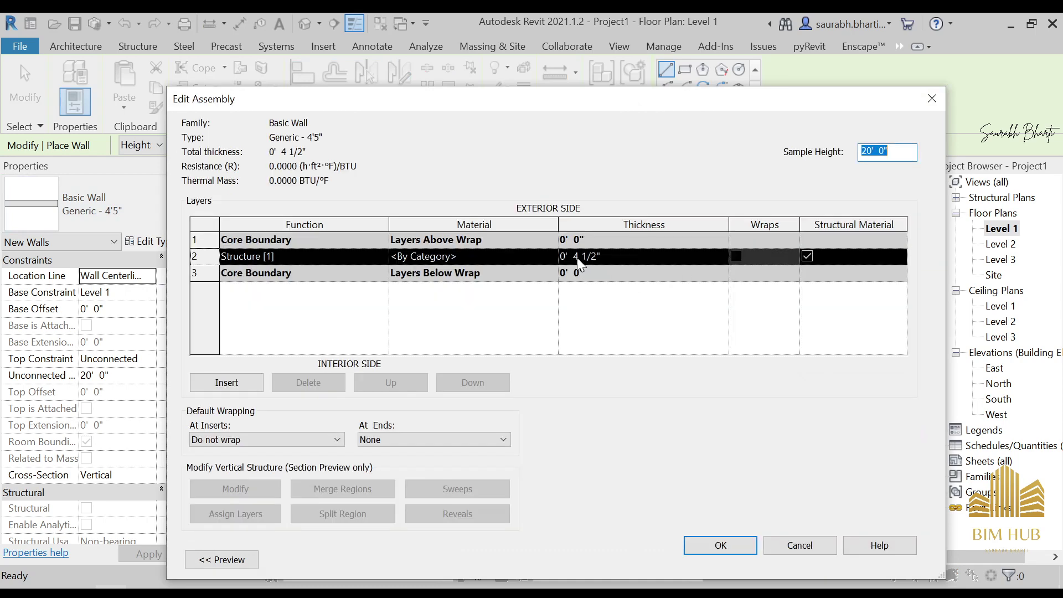
pyautogui.click(931, 98)
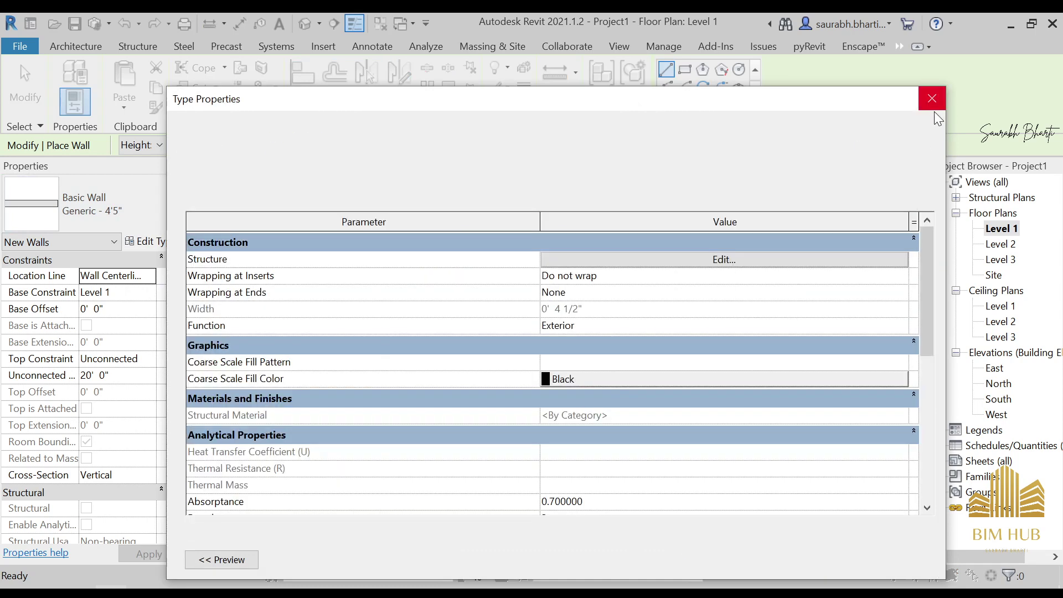
pyautogui.click(890, 180)
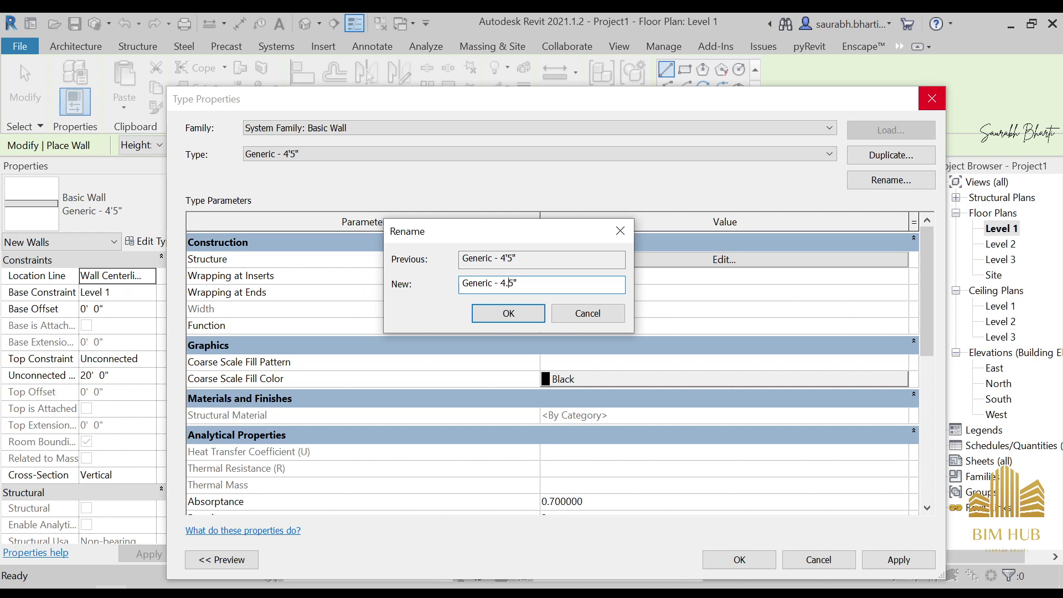
pyautogui.click(509, 314)
pyautogui.click(740, 560)
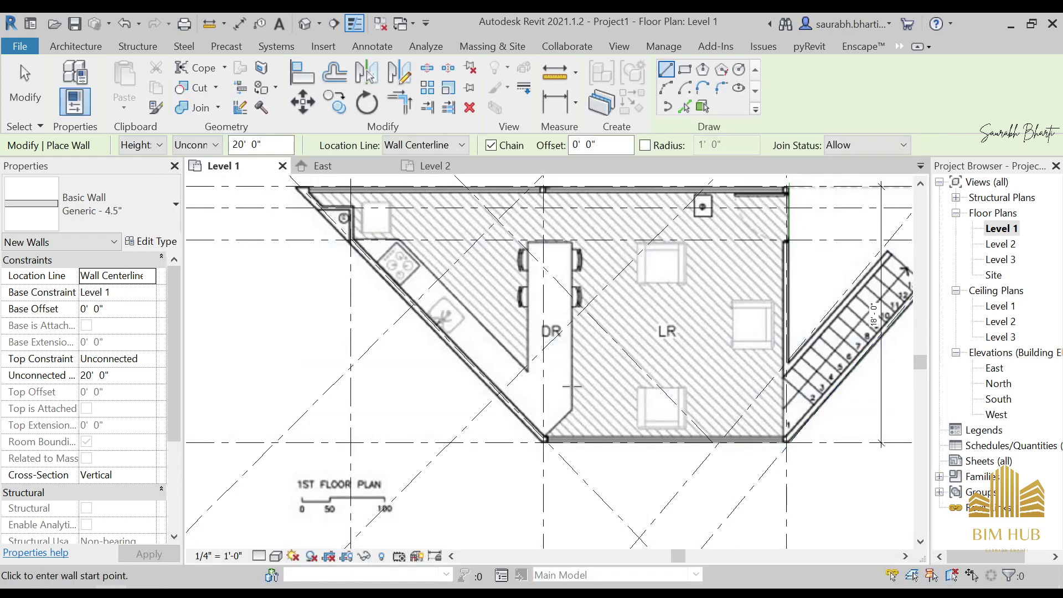
# Draw a Generic - 4.5" wall along diagonal grid c, from the plan's lower corner to the intersection with grid 1
pyautogui.scroll(-2, 516, 412)
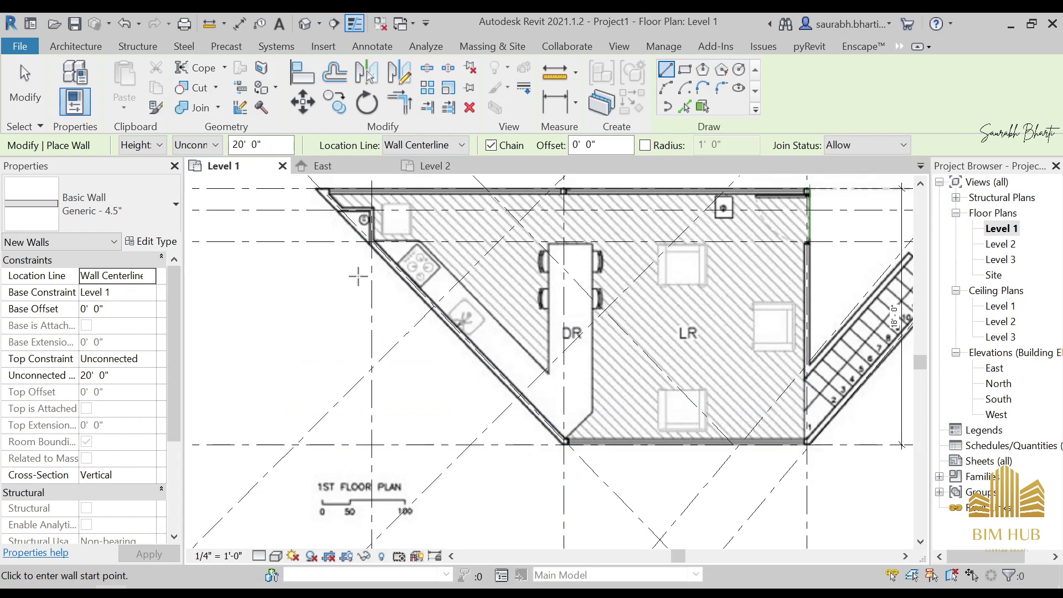
pyautogui.moveTo(360, 276); pyautogui.dragTo(491, 344, button='middle')
pyautogui.scroll(3, 368, 344)
pyautogui.scroll(-1, 491, 344)
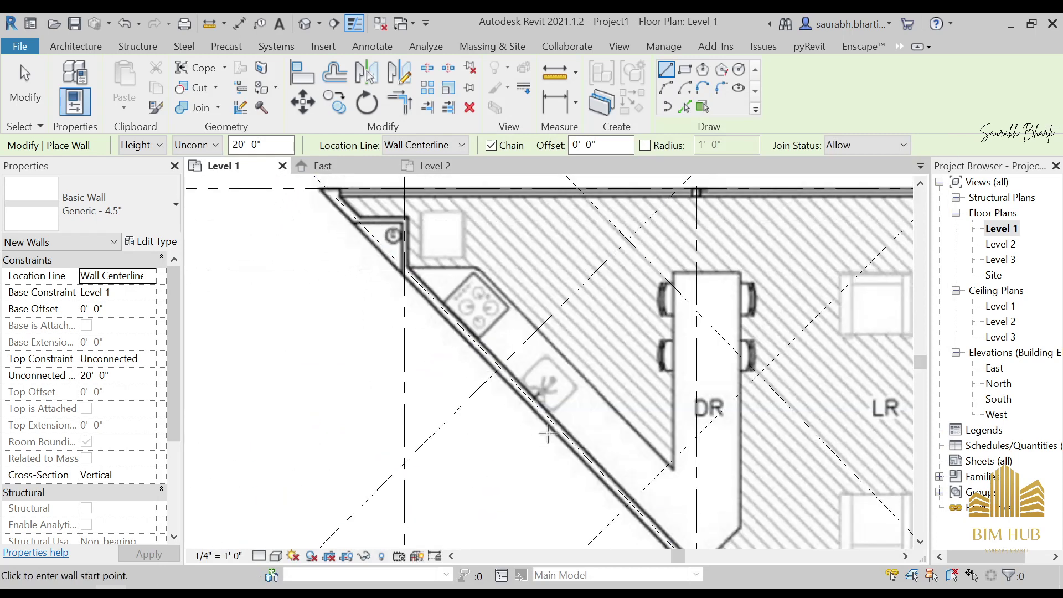
pyautogui.moveTo(593, 495); pyautogui.dragTo(614, 472, button='middle')
pyautogui.scroll(2, 631, 487)
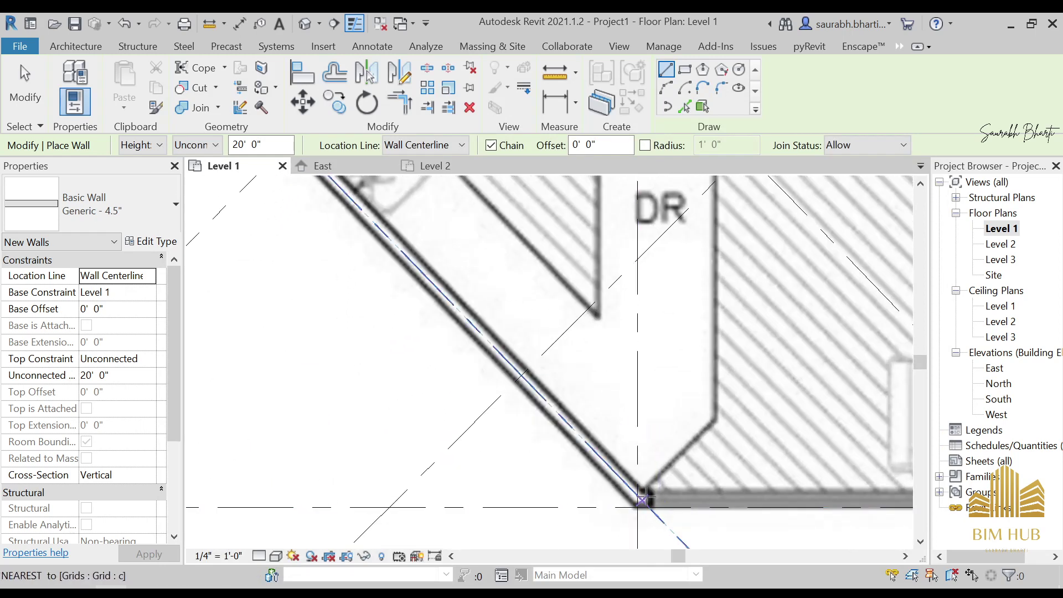
pyautogui.click(646, 504)
pyautogui.scroll(-2, 646, 505)
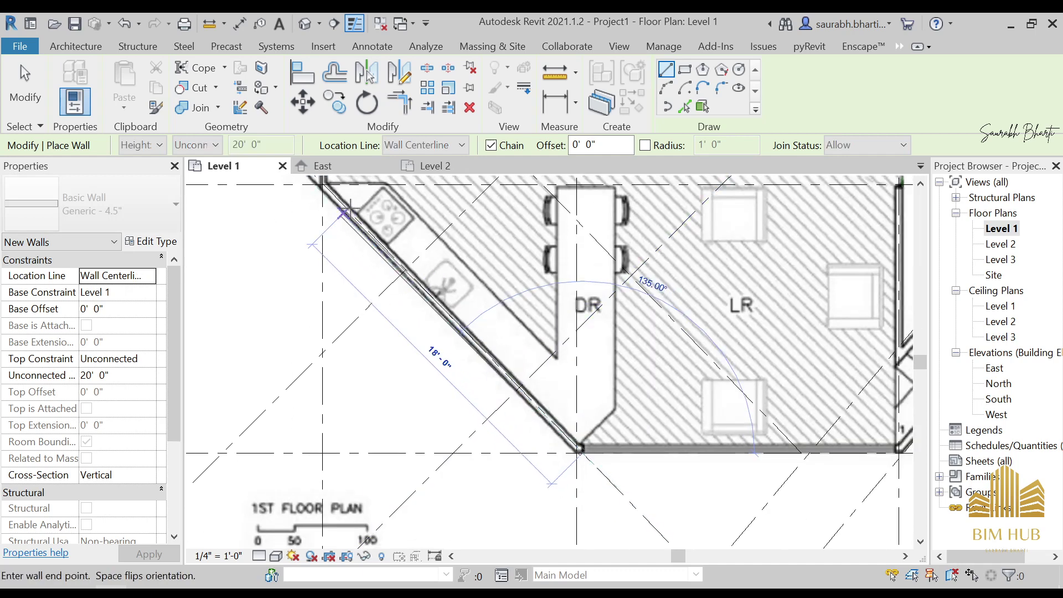
pyautogui.moveTo(358, 291); pyautogui.dragTo(485, 419, button='middle')
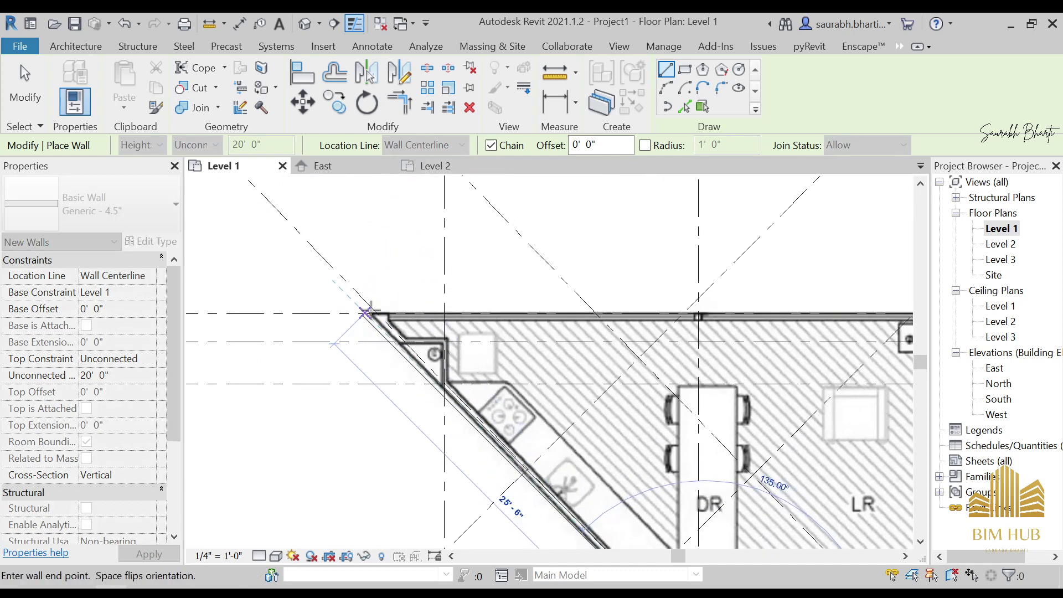
pyautogui.scroll(2, 365, 312)
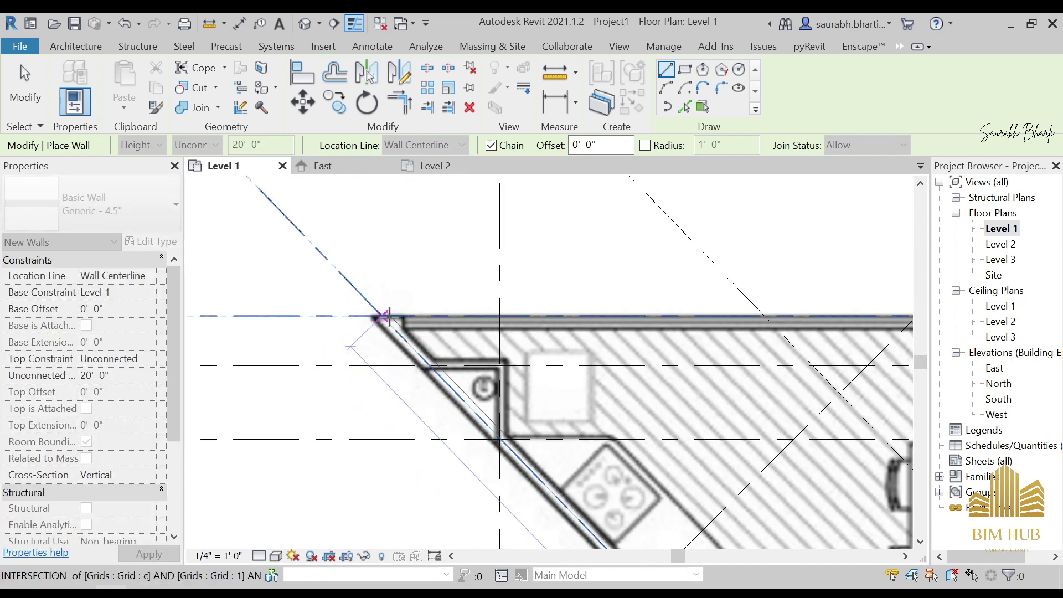
pyautogui.click(382, 316)
pyautogui.scroll(-3, 432, 332)
pyautogui.moveTo(523, 515); pyautogui.dragTo(440, 307, button='middle')
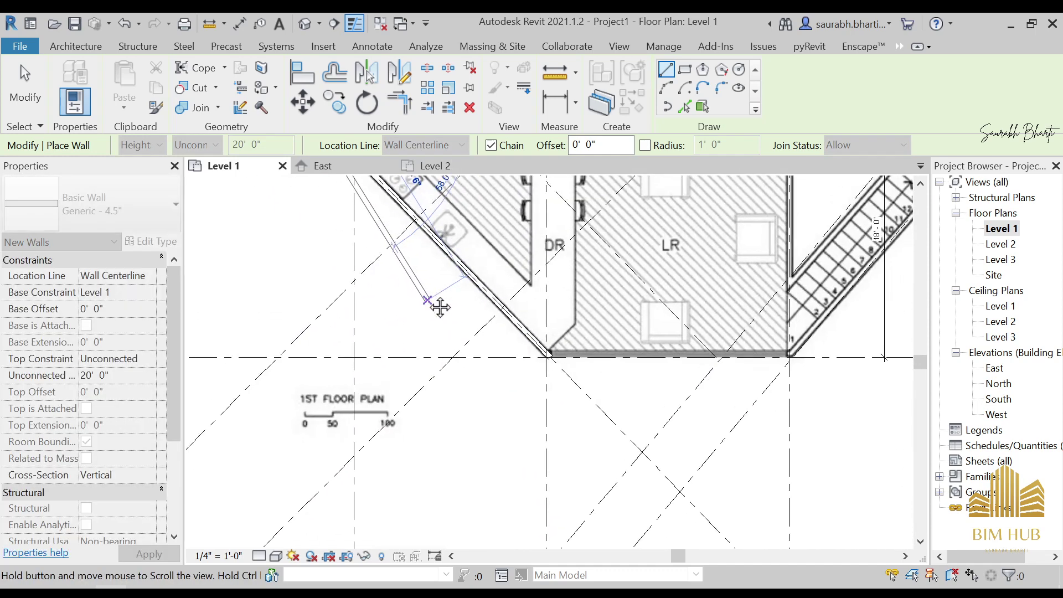
pyautogui.scroll(-2, 441, 308)
pyautogui.press('Escape')
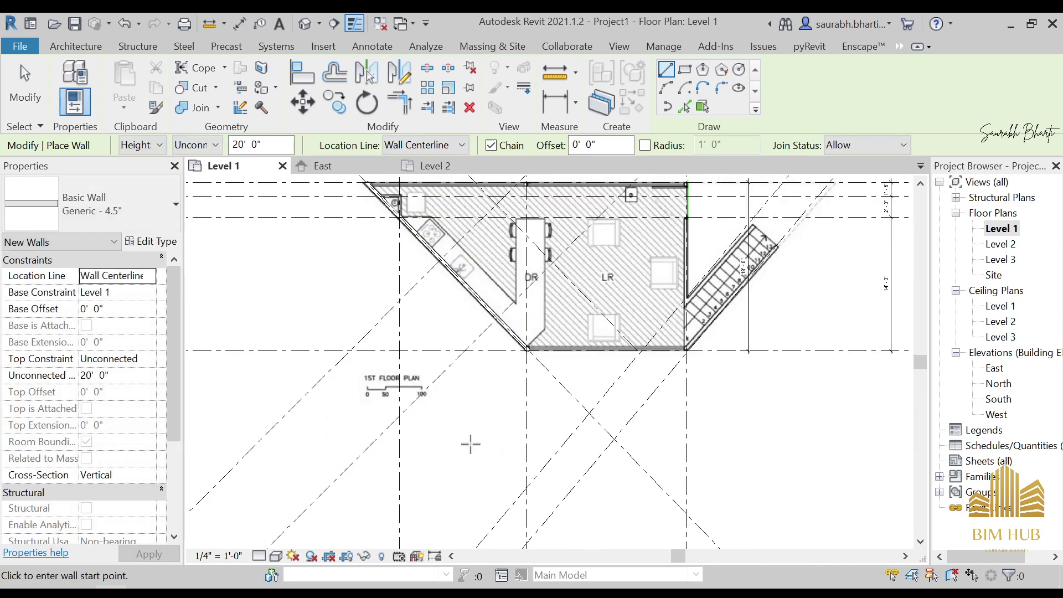
pyautogui.moveTo(470, 444); pyautogui.dragTo(451, 438, button='middle')
pyautogui.press('Escape')
pyautogui.moveTo(462, 302); pyautogui.dragTo(460, 433, button='middle')
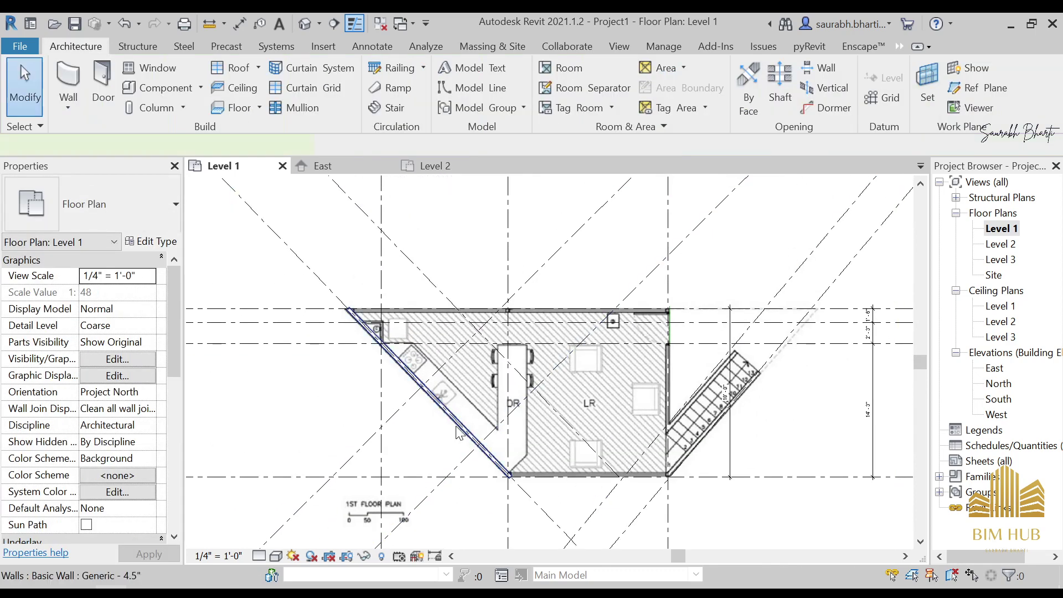
# Set the diagonal wall's top constraint to Up to level: Level 2 and check its height in the East elevation
pyautogui.click(458, 433)
pyautogui.click(149, 359)
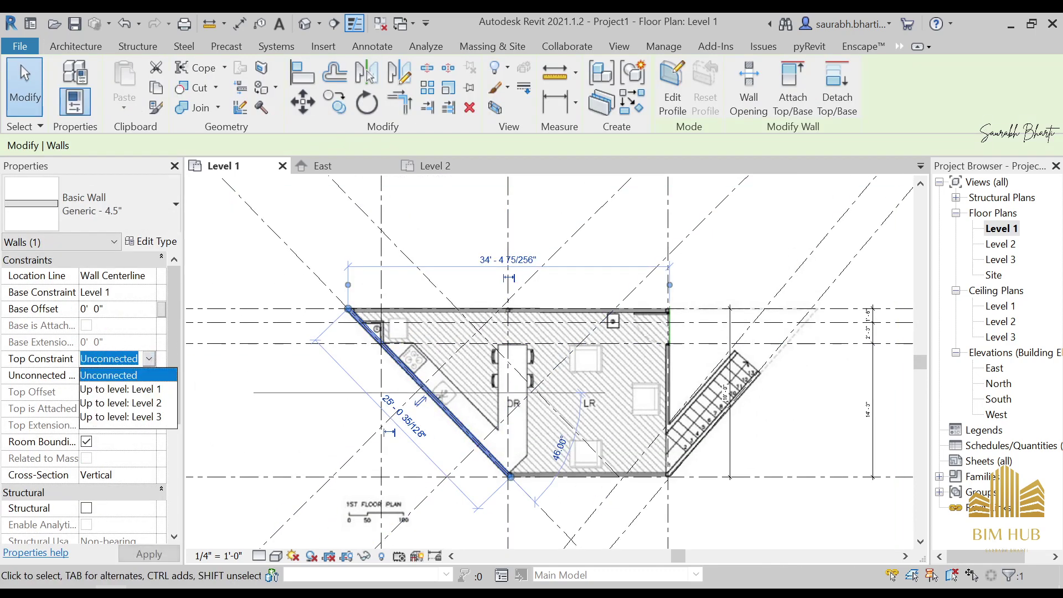
pyautogui.click(138, 403)
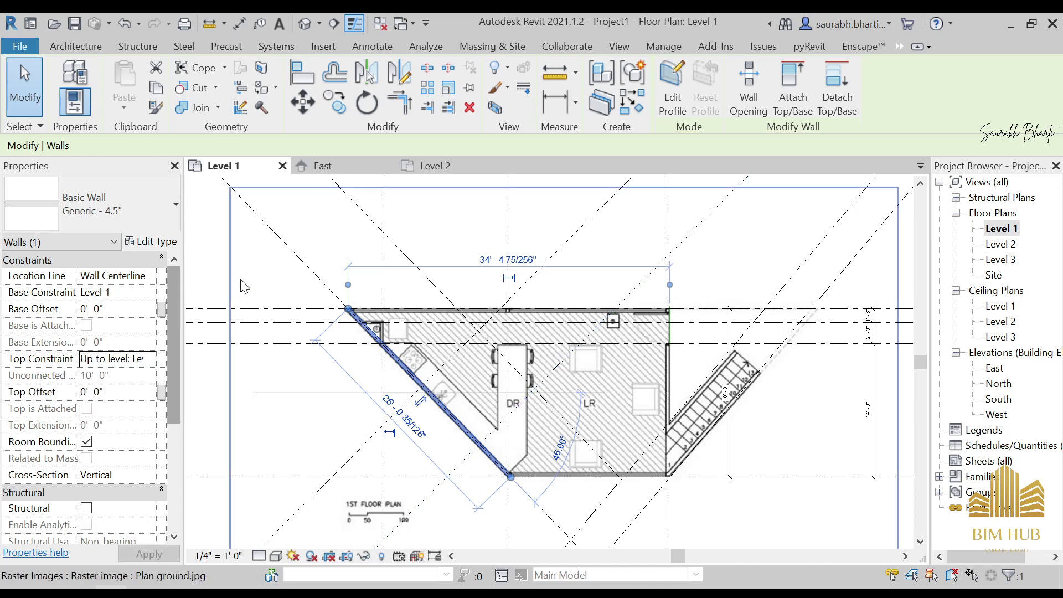
pyautogui.press('Escape')
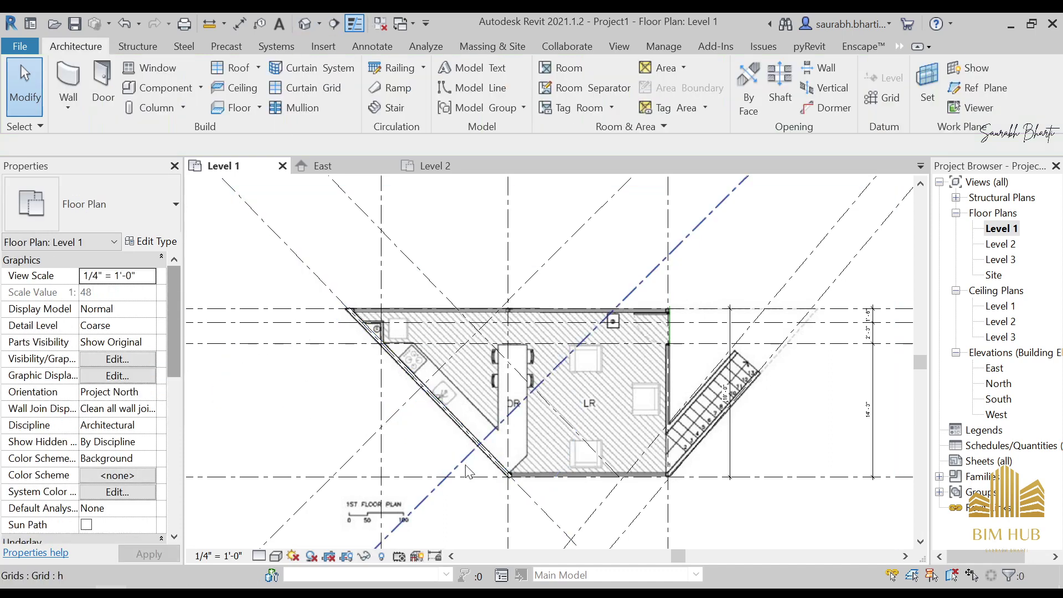
pyautogui.doubleClick(995, 368)
pyautogui.scroll(3, 498, 354)
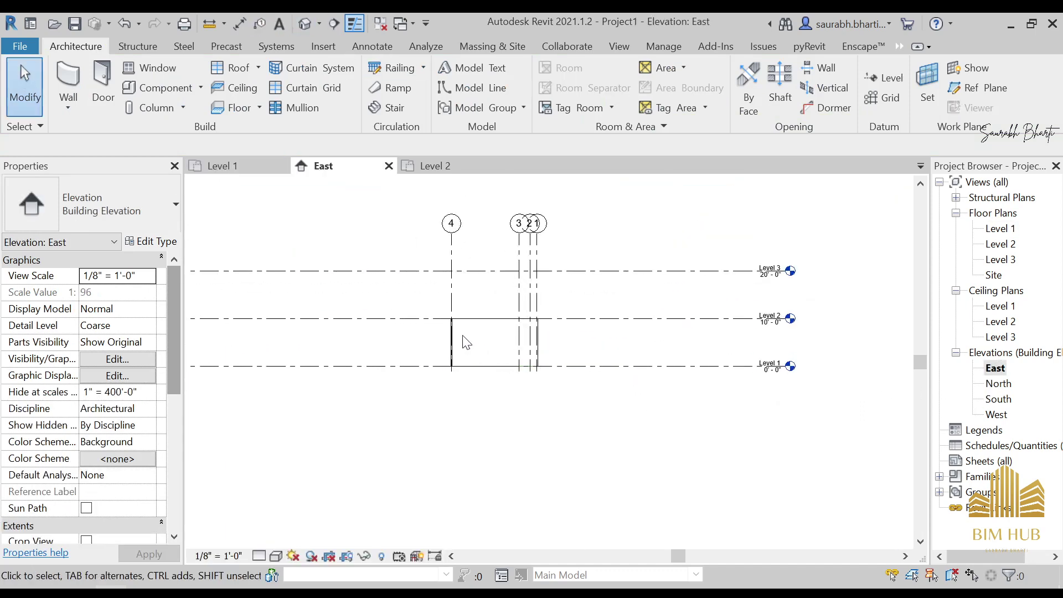
# Inspect the wall heights in the East elevation and return to the Level 1 floor plan
pyautogui.scroll(2, 465, 343)
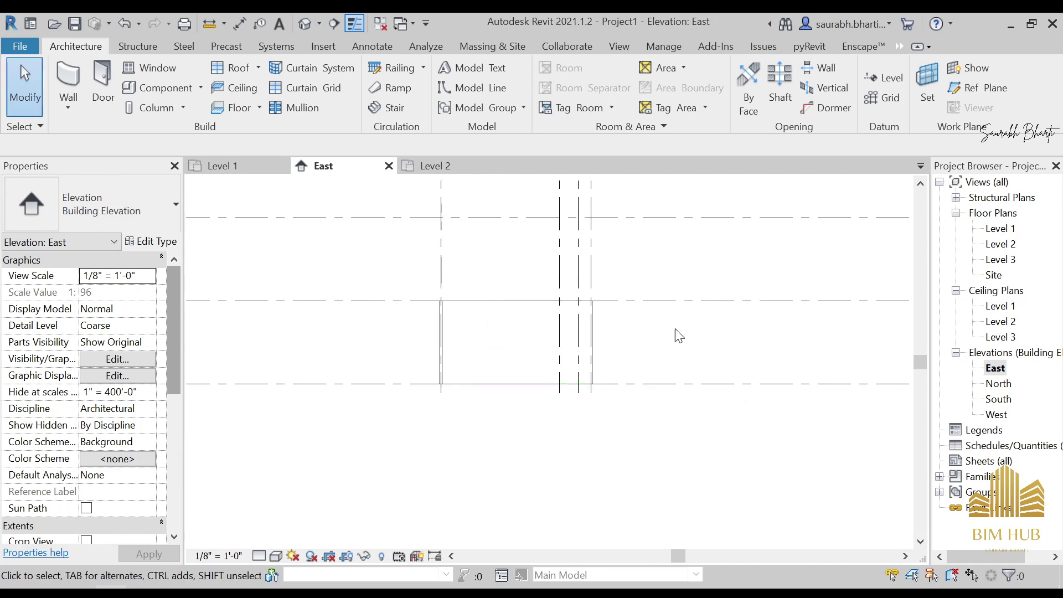
pyautogui.scroll(-2, 818, 447)
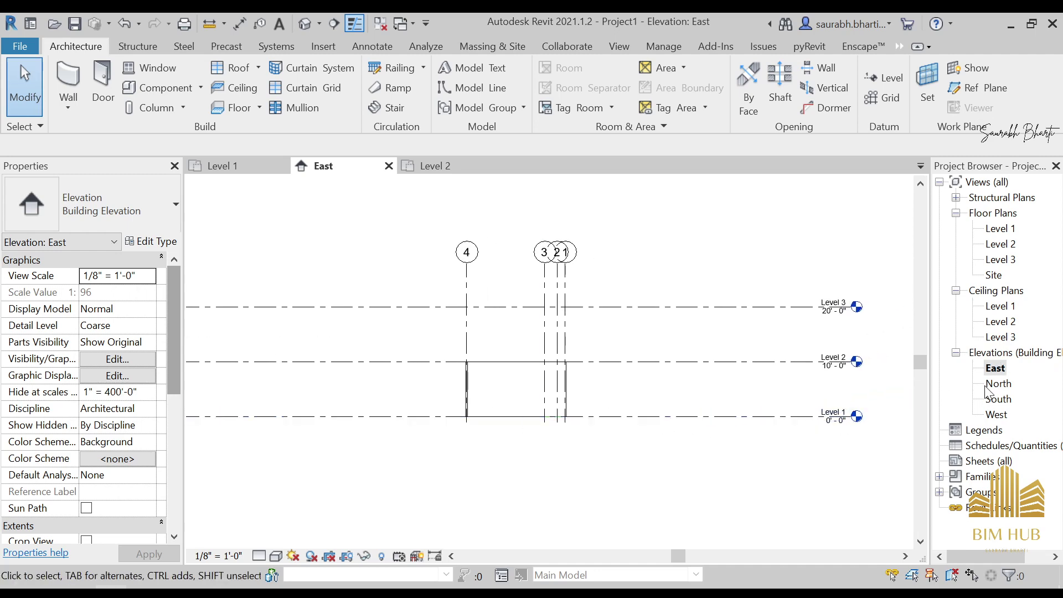
pyautogui.doubleClick(999, 229)
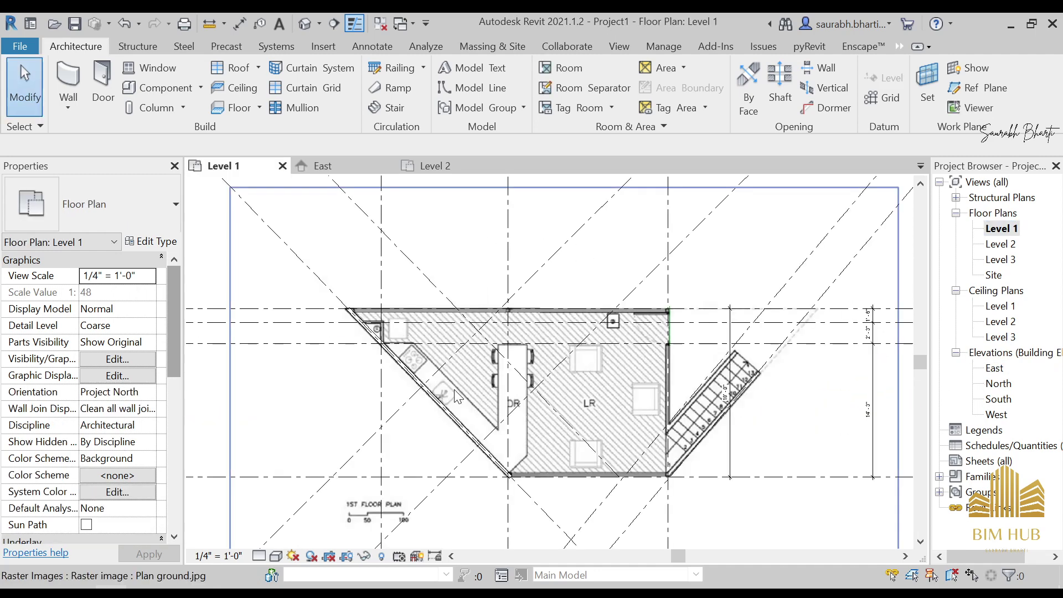
# Draw a Generic - 4.5" wall along diagonal grid d, from the stair's lower corner up to grid 1, about 23'-10" long
pyautogui.press('w')
pyautogui.press('a')
pyautogui.scroll(1, 571, 447)
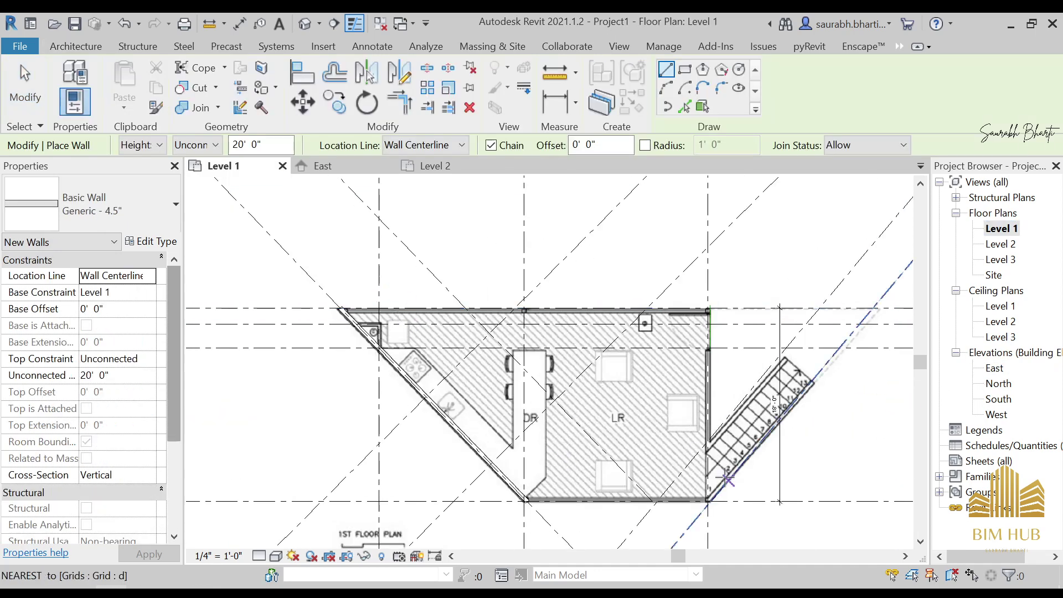
pyautogui.click(87, 45)
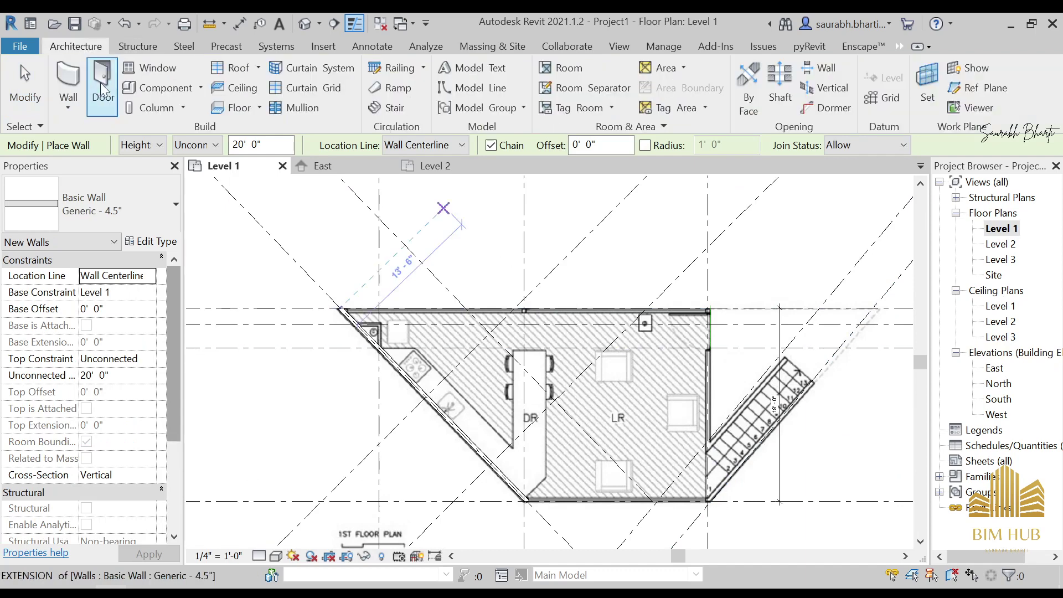
pyautogui.scroll(4, 696, 405)
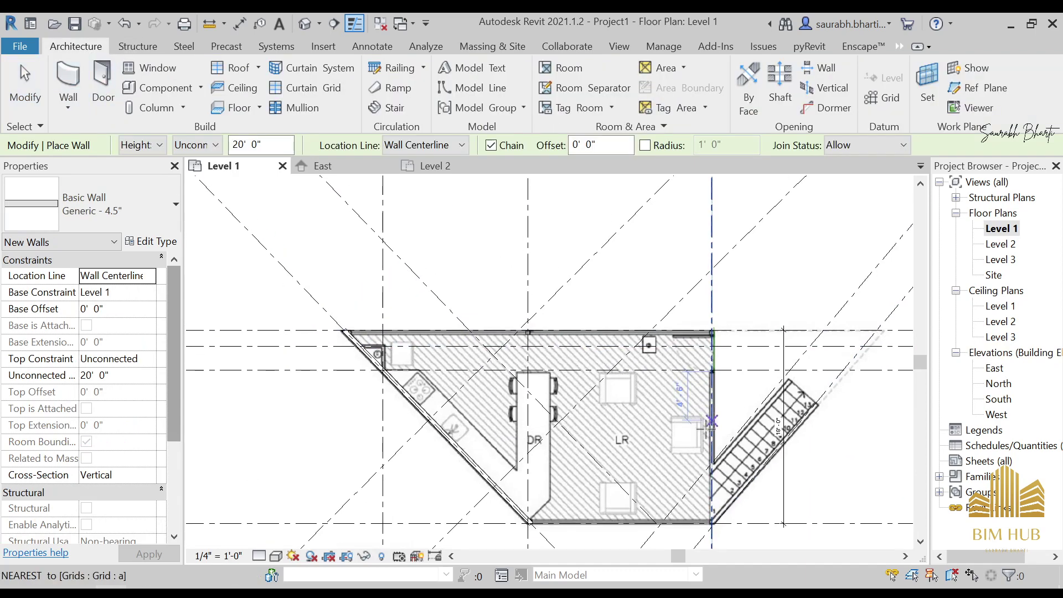
pyautogui.scroll(-4, 764, 499)
pyautogui.scroll(5, 610, 436)
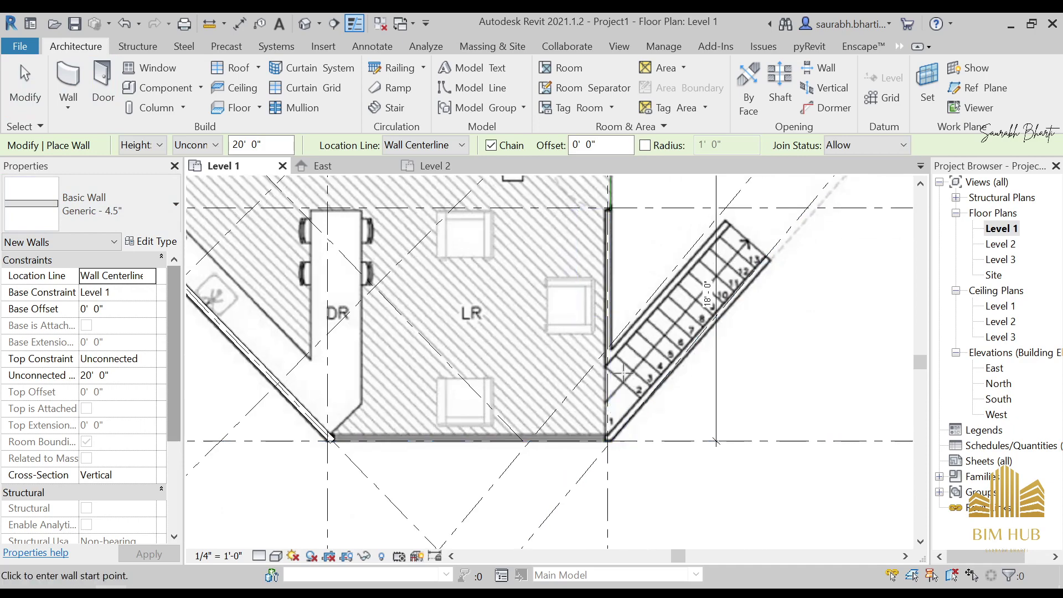
pyautogui.click(576, 485)
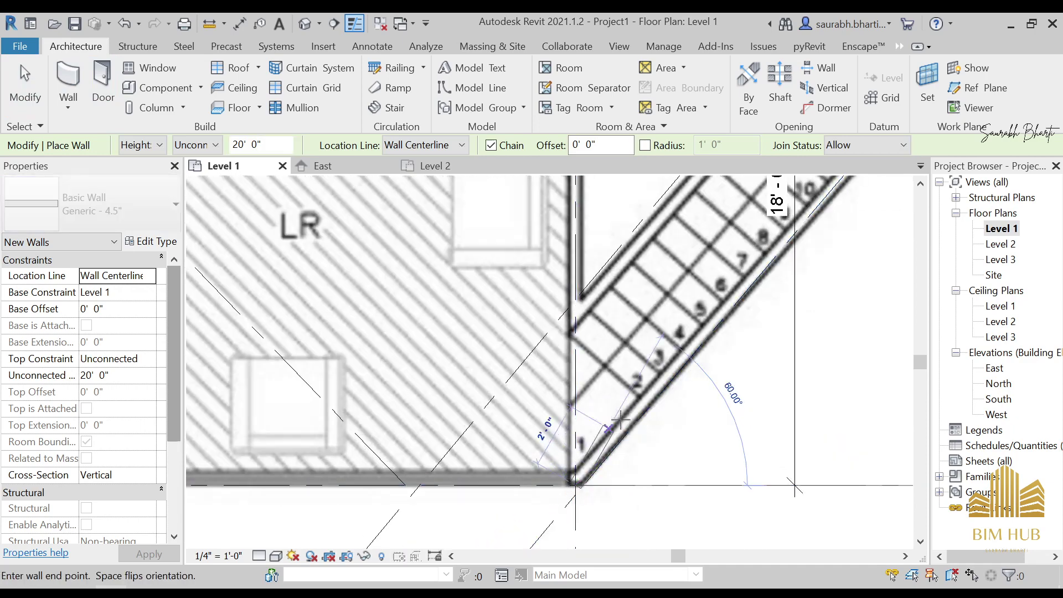
pyautogui.scroll(-3, 802, 325)
pyautogui.moveTo(803, 325); pyautogui.dragTo(694, 389, button='middle')
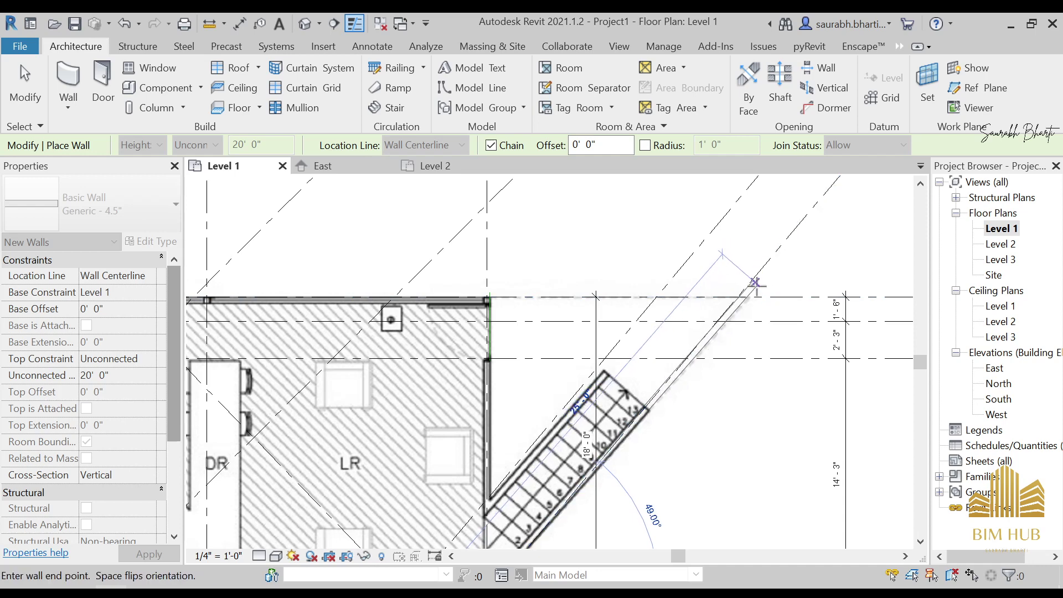
pyautogui.scroll(1, 760, 279)
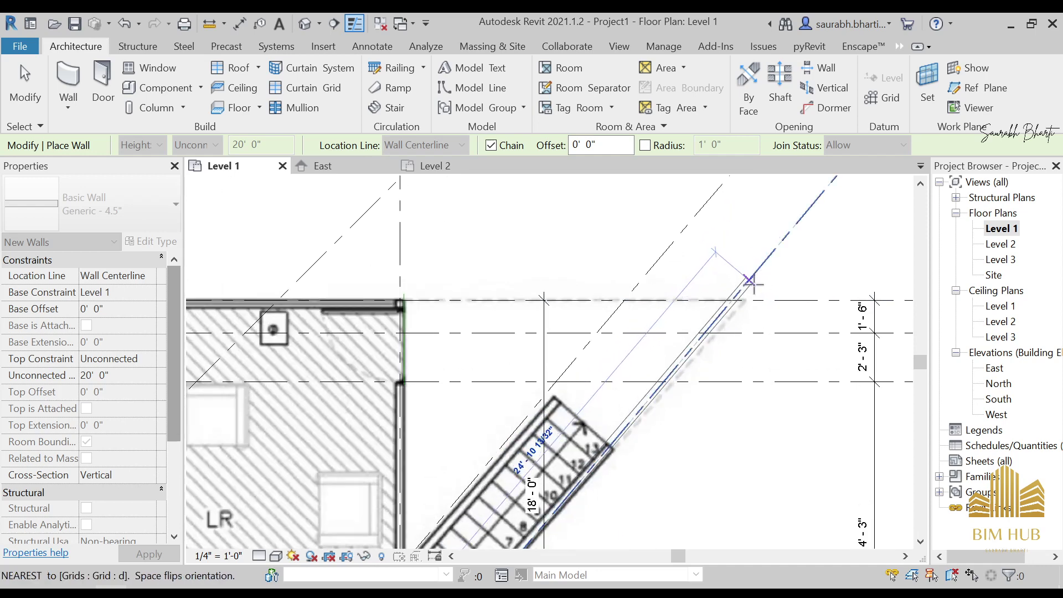
pyautogui.click(746, 298)
pyautogui.press('Escape')
pyautogui.press('Escape')
# Nudge the outer diagonal stair wall slightly down to line up with the stair edge in the plan image
pyautogui.moveTo(683, 433); pyautogui.dragTo(760, 292, button='middle')
pyautogui.click(703, 283)
pyautogui.click(704, 288)
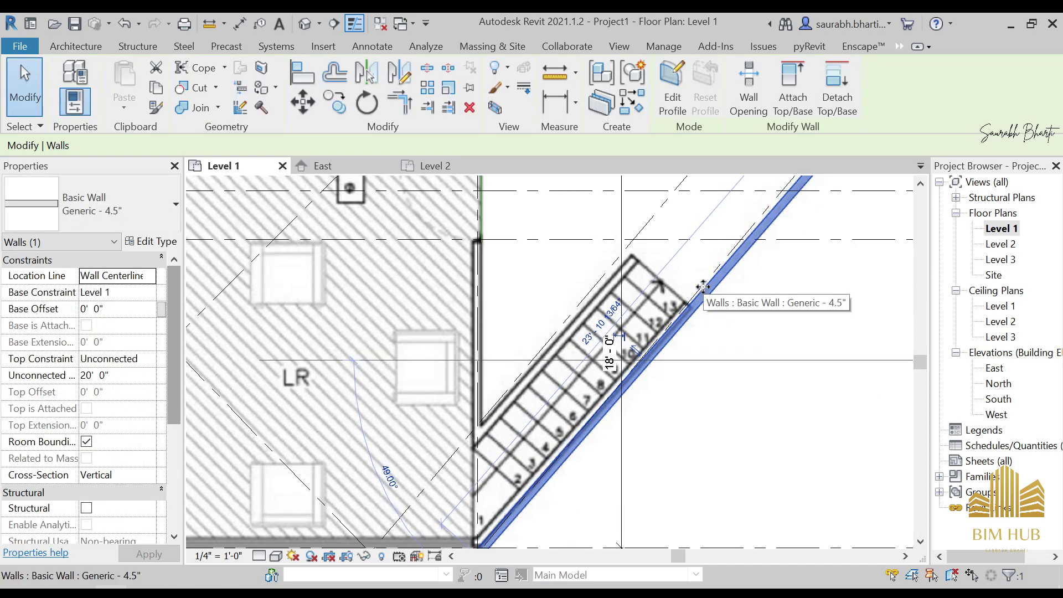
pyautogui.press('Down')
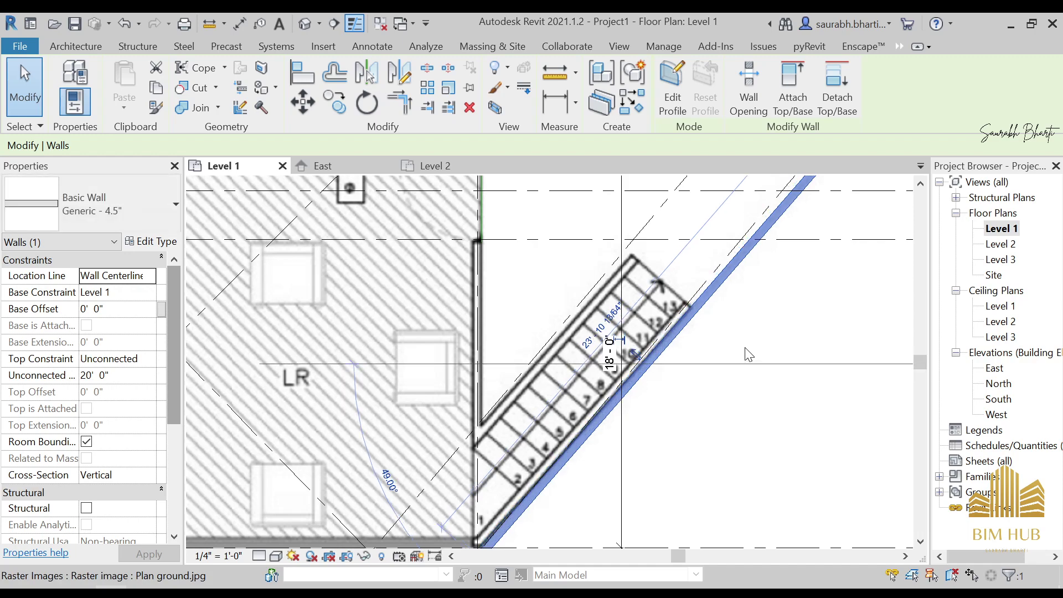
pyautogui.press('Up')
pyautogui.press('Down')
pyautogui.scroll(-3, 719, 388)
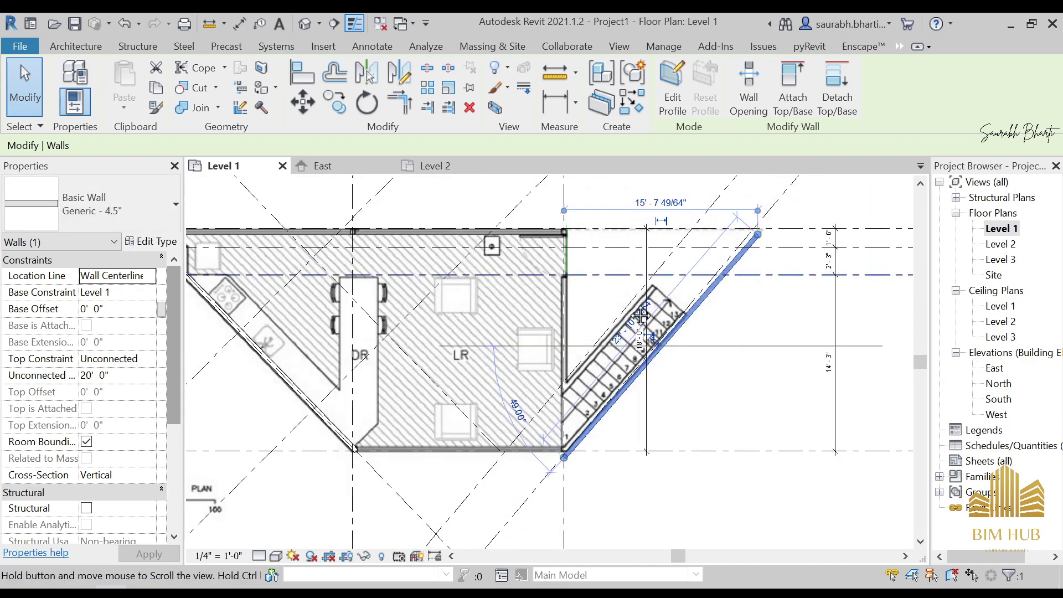
pyautogui.press('Escape')
# Draw a wall about 11'-11" long along the stair's inner edge, parallel to the outer one, with location line Finish Face: Exterior
pyautogui.press('a')
pyautogui.scroll(2, 628, 410)
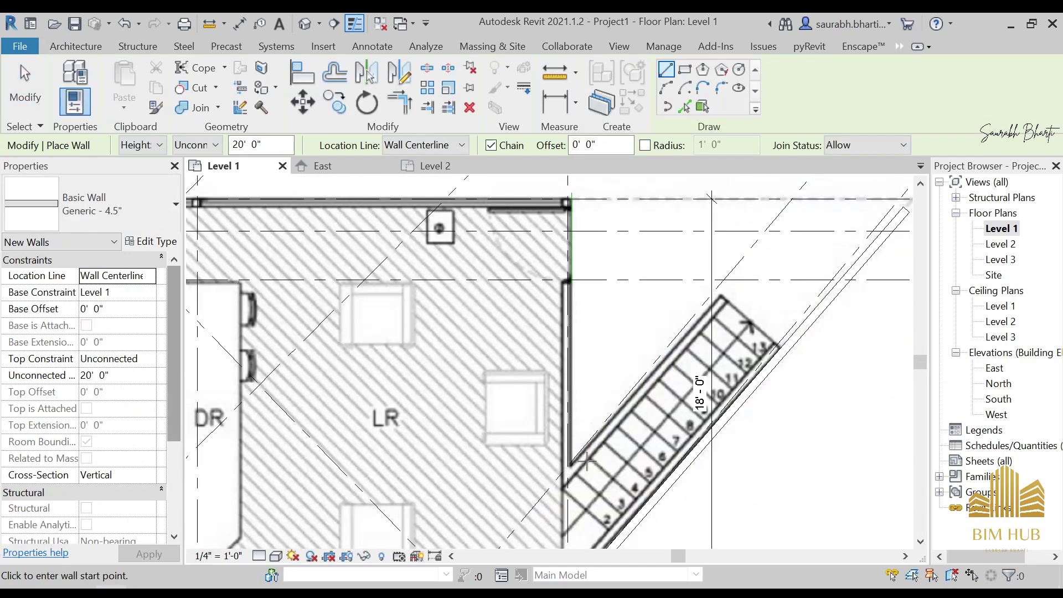
pyautogui.click(402, 143)
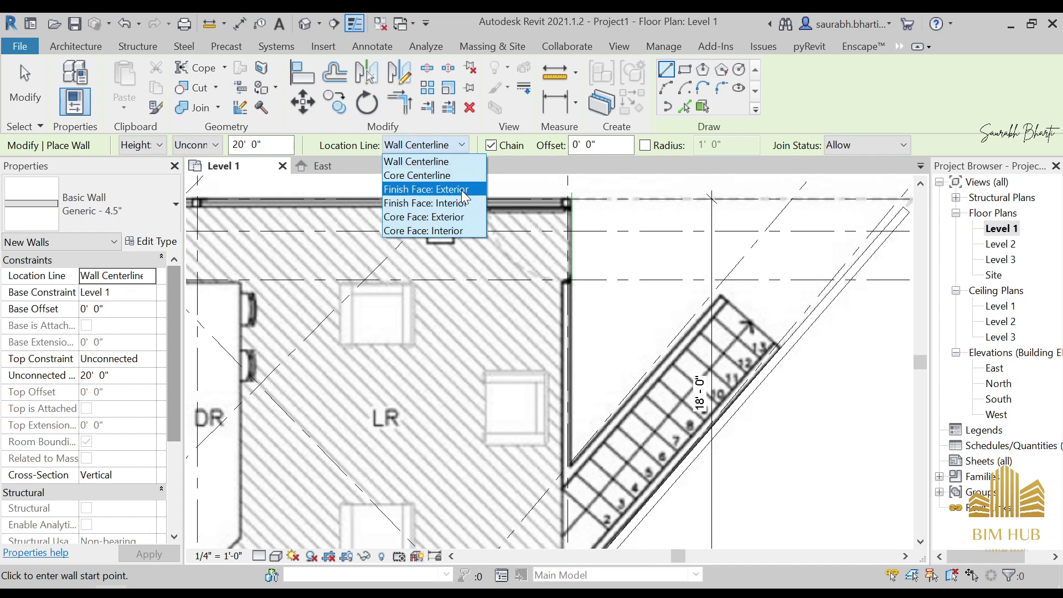
pyautogui.click(429, 189)
pyautogui.scroll(1, 593, 466)
pyautogui.click(561, 467)
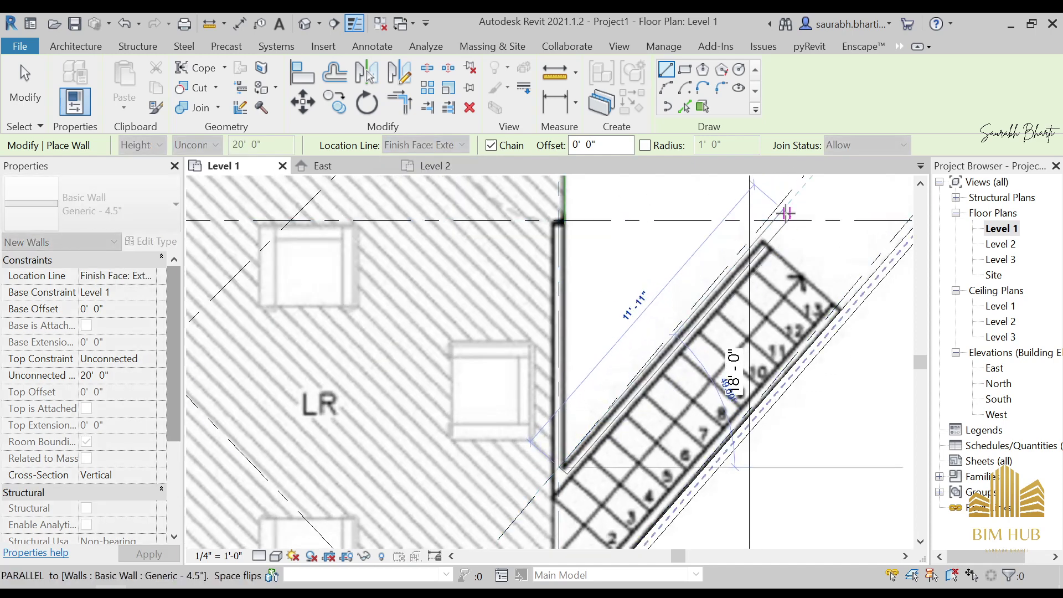
pyautogui.click(785, 209)
pyautogui.press('Escape')
pyautogui.press('Escape')
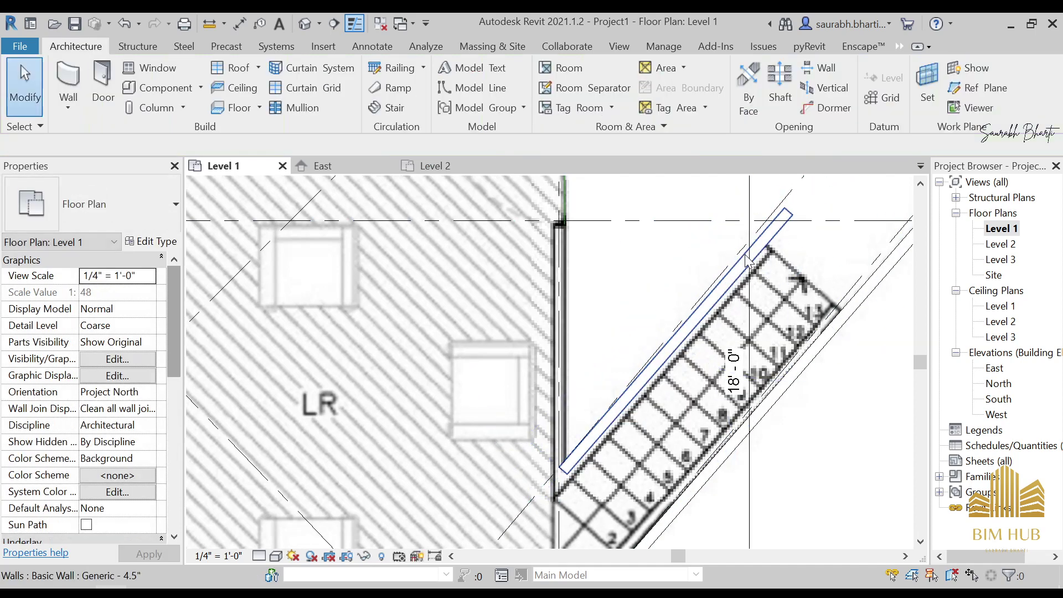
# Shift the inner stair wall slightly left to line up with the plan image
pyautogui.click(747, 261)
pyautogui.moveTo(747, 261); pyautogui.dragTo(744, 253)
pyautogui.press('Escape')
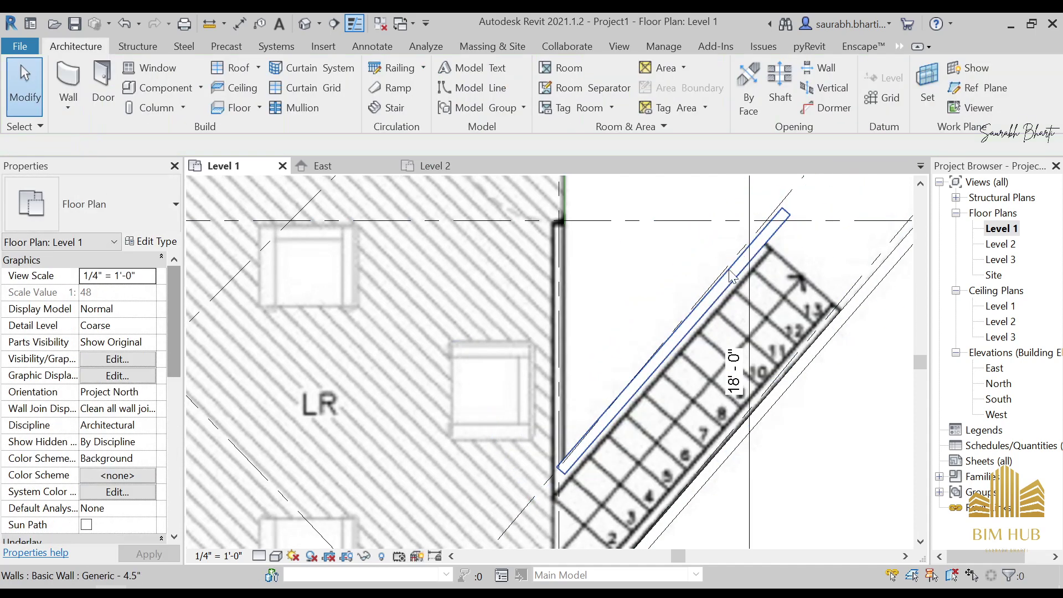
# Draw a vertical wall along grid a from the inner stair wall's lower end up to grid 3
pyautogui.press('a')
pyautogui.click(547, 459)
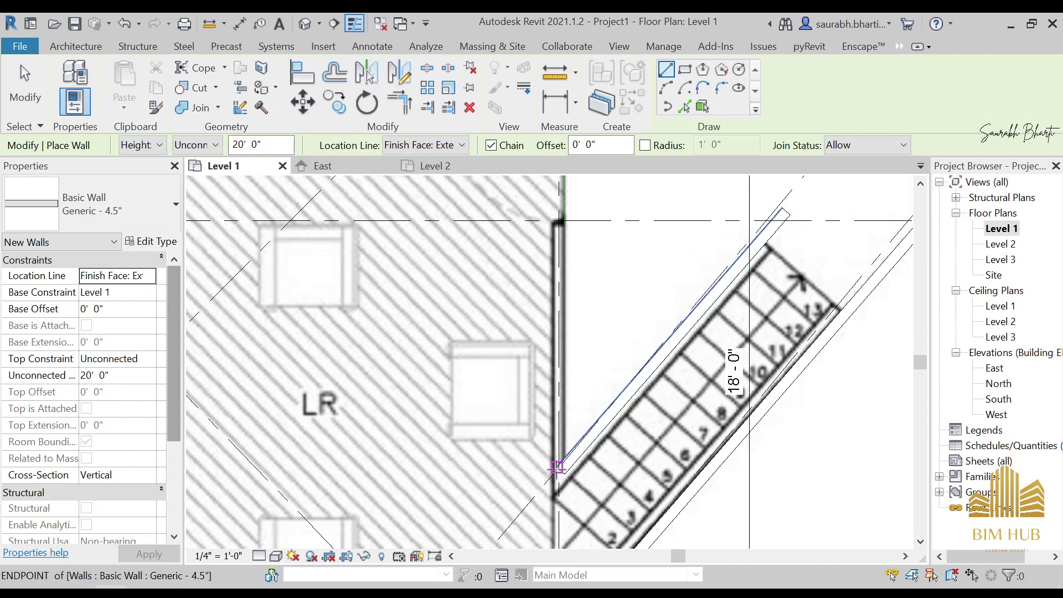
pyautogui.scroll(-1, 561, 219)
pyautogui.click(561, 220)
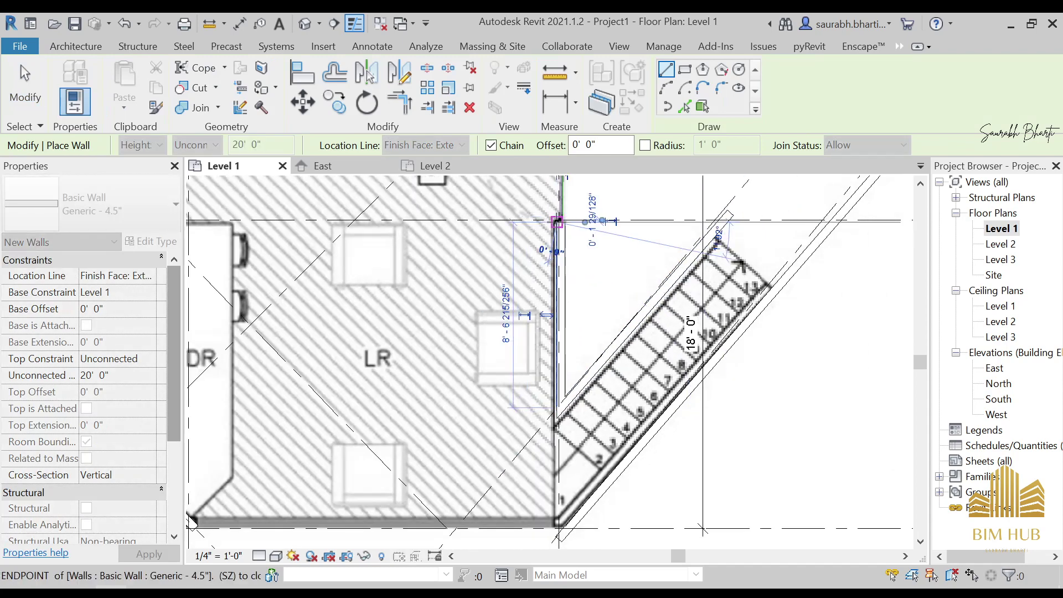
pyautogui.press('Escape')
pyautogui.press('Escape')
# Extend the upper end of the vertical wall on grid a to grid 1
pyautogui.scroll(-2, 573, 260)
pyautogui.moveTo(586, 277); pyautogui.dragTo(586, 327, button='middle')
pyautogui.scroll(2, 575, 288)
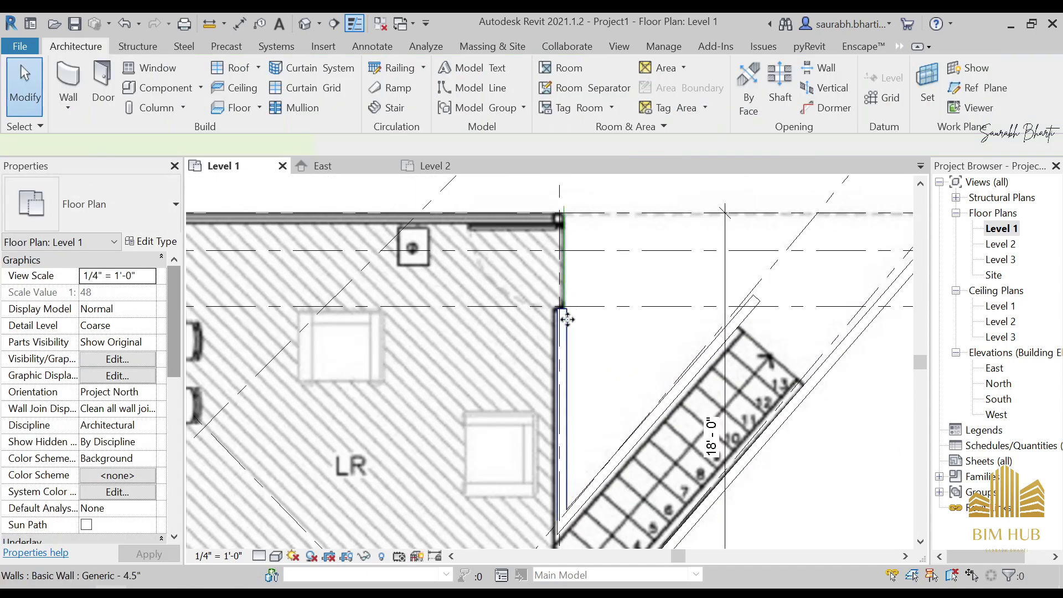
pyautogui.click(560, 318)
pyautogui.moveTo(558, 271); pyautogui.dragTo(558, 213)
pyautogui.press('Escape')
# Set the top constraint of the vertical wall on grid a to Up to level: Level 3
pyautogui.scroll(-2, 570, 266)
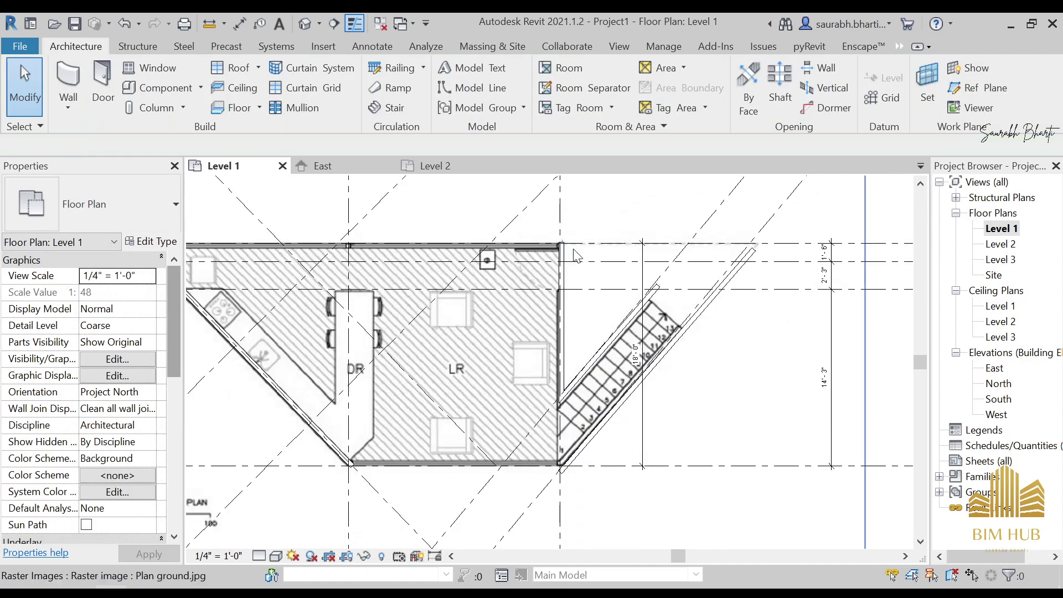
pyautogui.scroll(-3, 498, 337)
pyautogui.scroll(3, 625, 327)
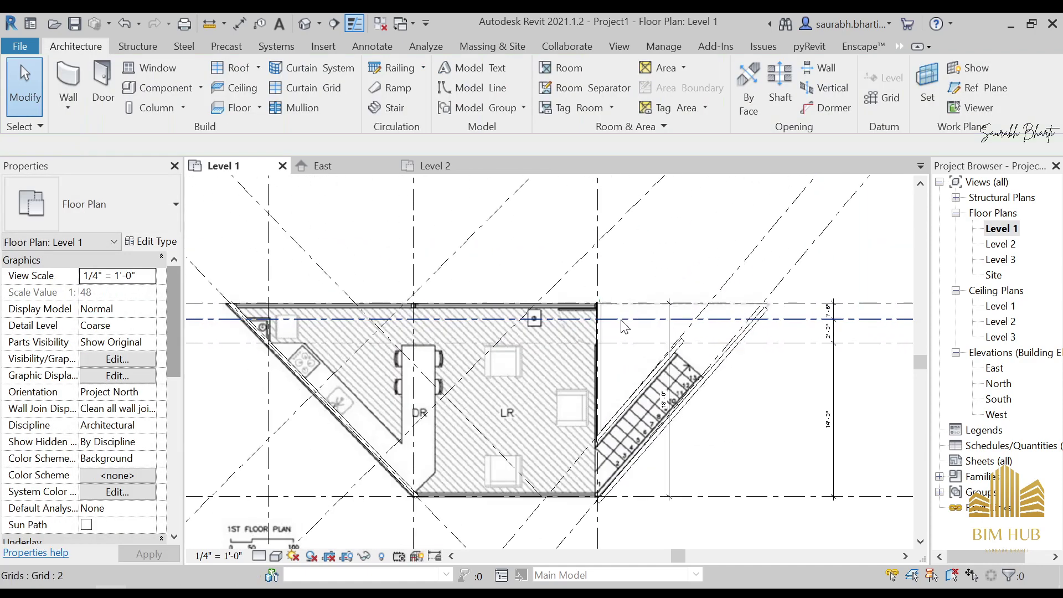
pyautogui.moveTo(297, 319); pyautogui.dragTo(362, 321, button='middle')
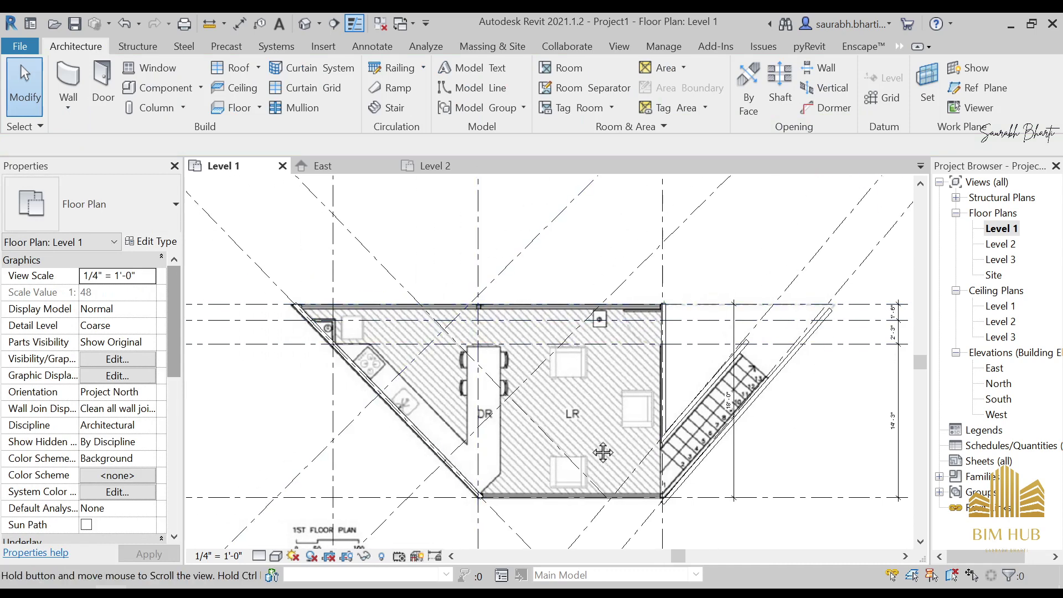
pyautogui.moveTo(592, 443); pyautogui.dragTo(581, 400, button='middle')
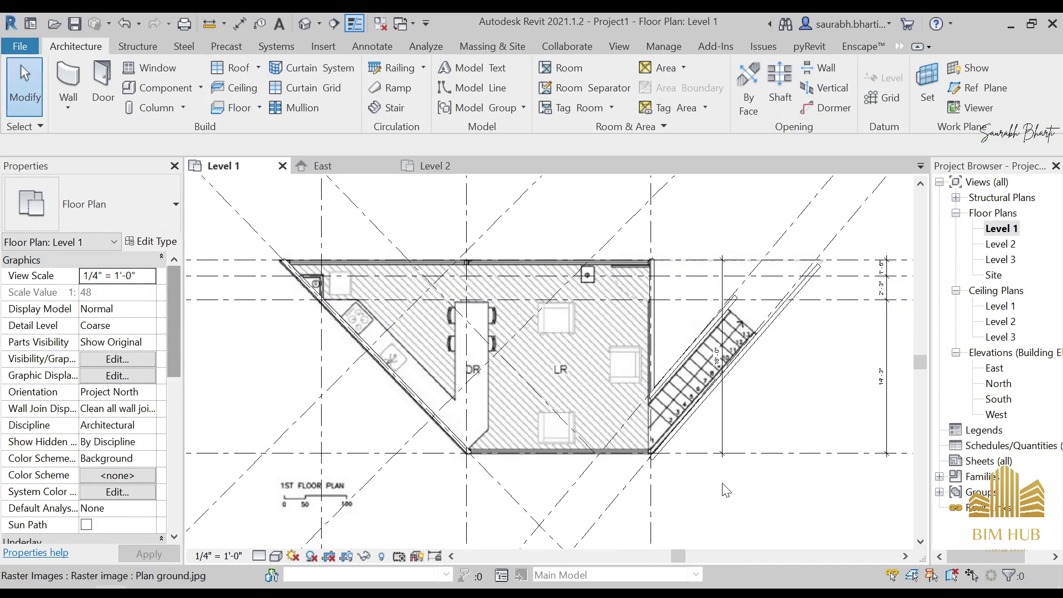
pyautogui.click(651, 331)
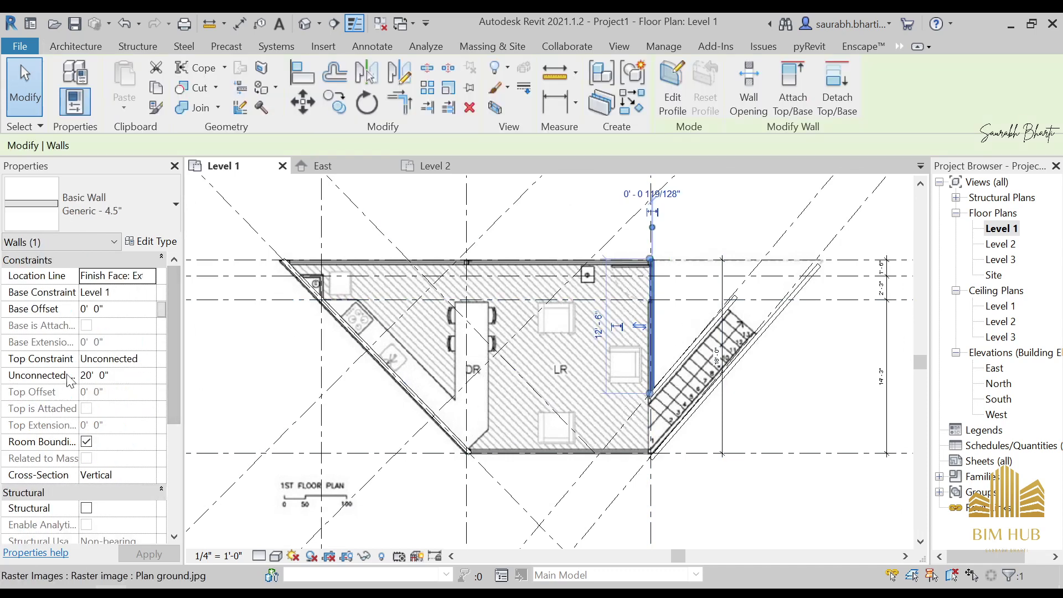
pyautogui.click(154, 361)
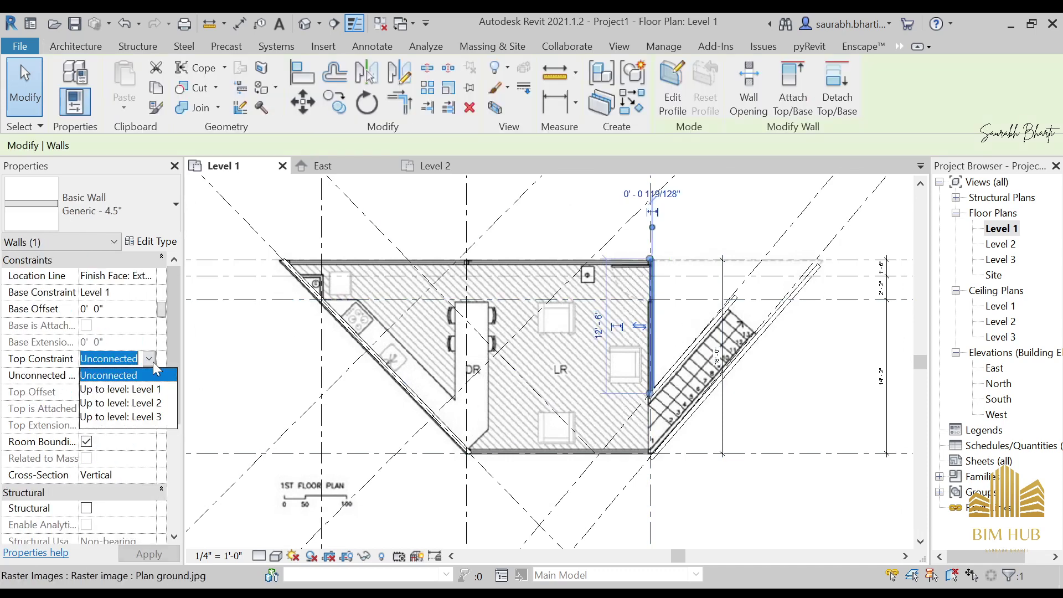
pyautogui.click(131, 417)
# Set the top constraint of the inner and outer diagonal stair walls to Up to level: Level 2
pyautogui.click(693, 342)
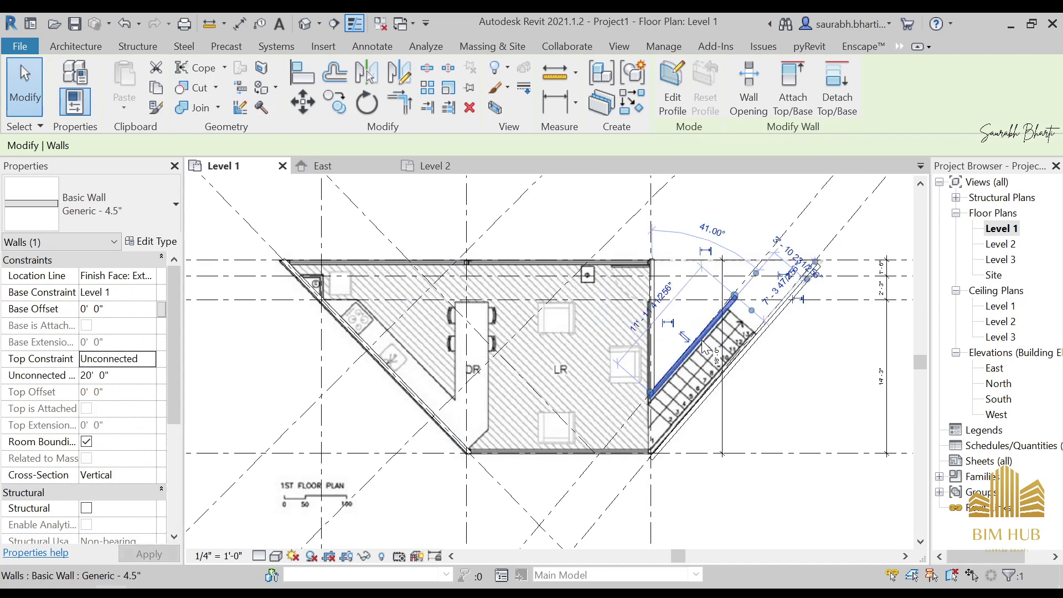
pyautogui.click(141, 361)
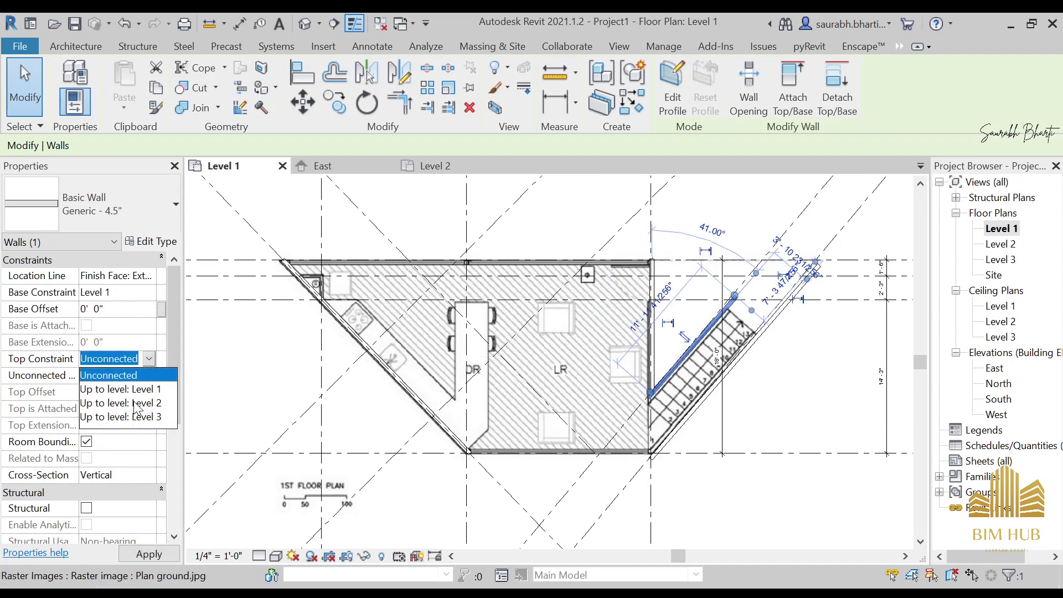
pyautogui.click(134, 403)
pyautogui.click(747, 363)
pyautogui.click(745, 351)
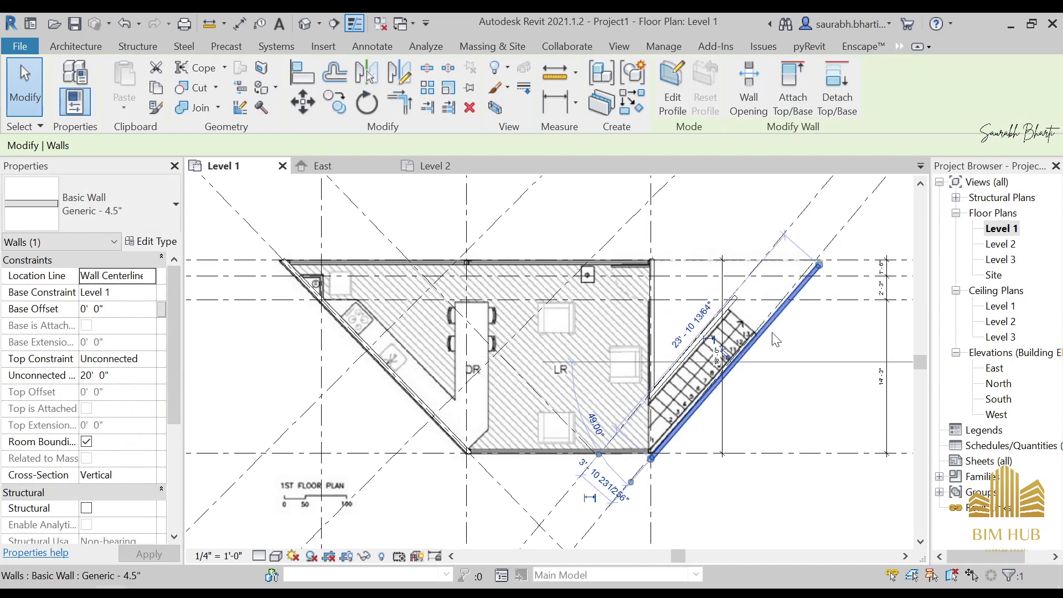
pyautogui.click(141, 360)
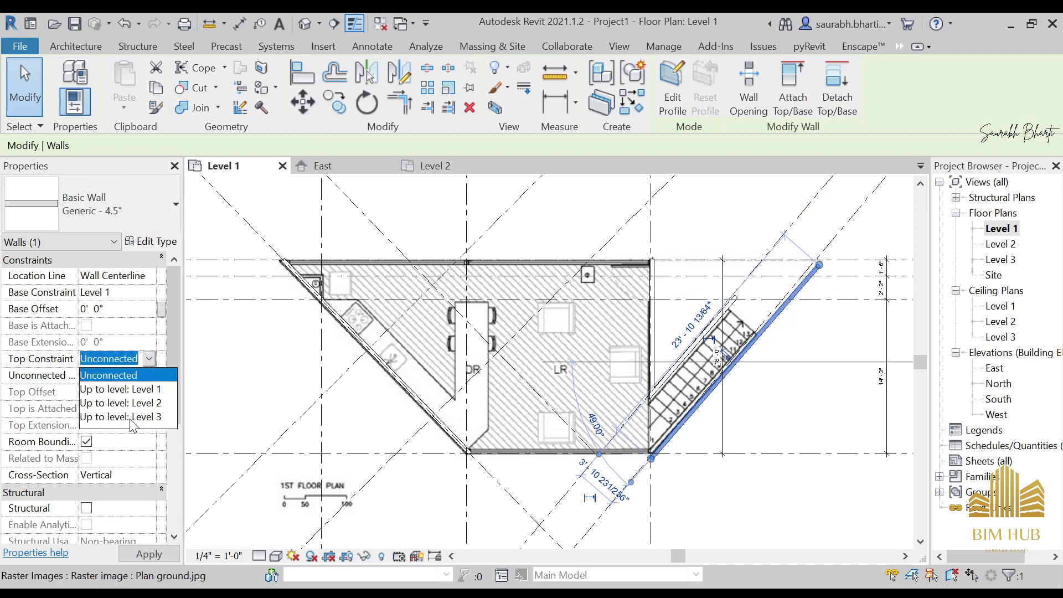
pyautogui.click(135, 403)
pyautogui.click(795, 306)
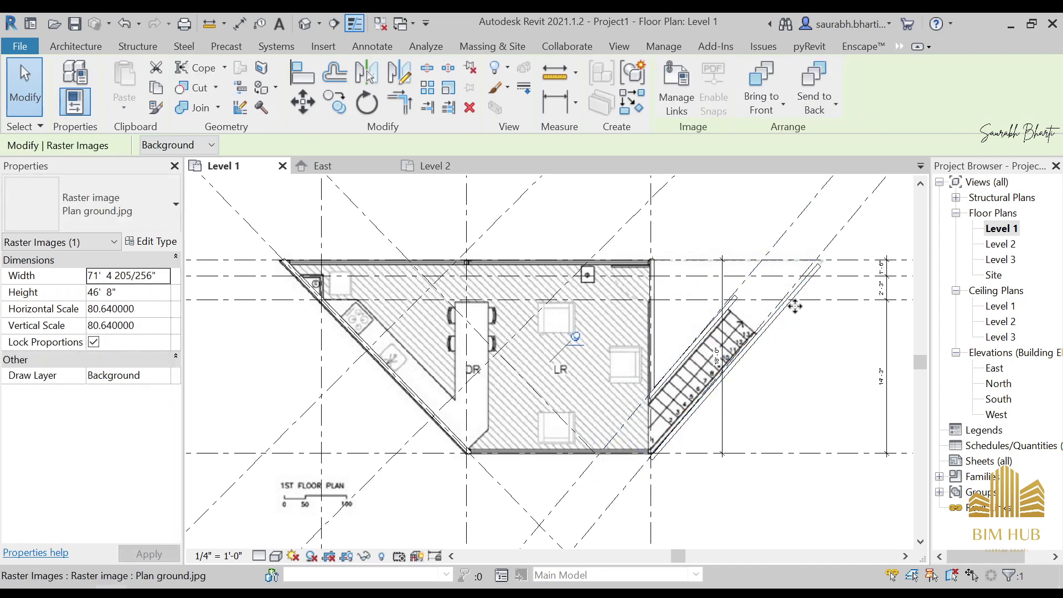
pyautogui.press('Escape')
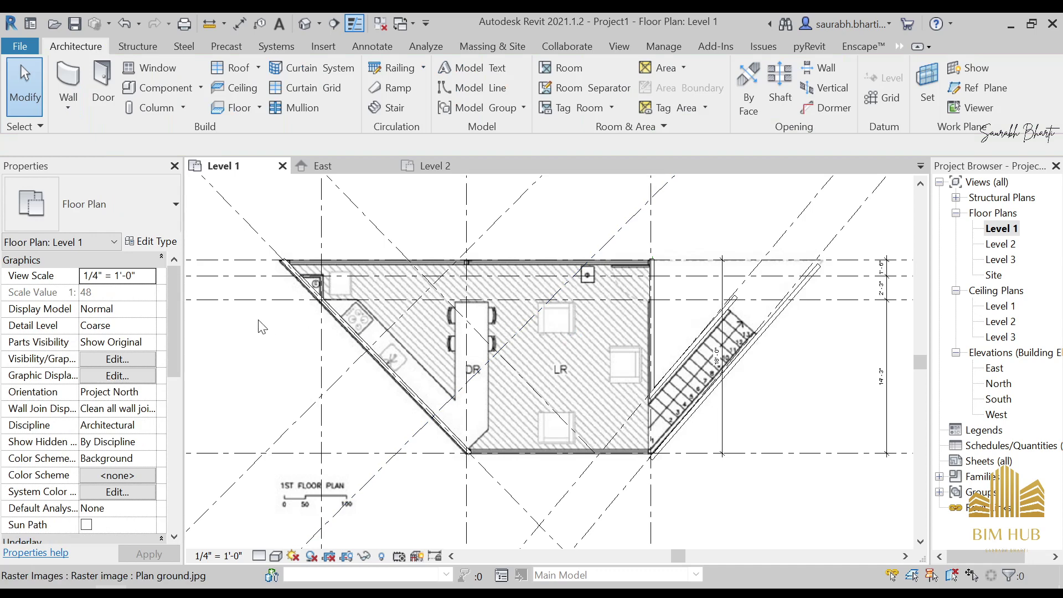
# Start a new wall on Level 1 and set its type to Curtain Wall: Curtain Wall 1
pyautogui.scroll(1, 360, 279)
pyautogui.click(68, 83)
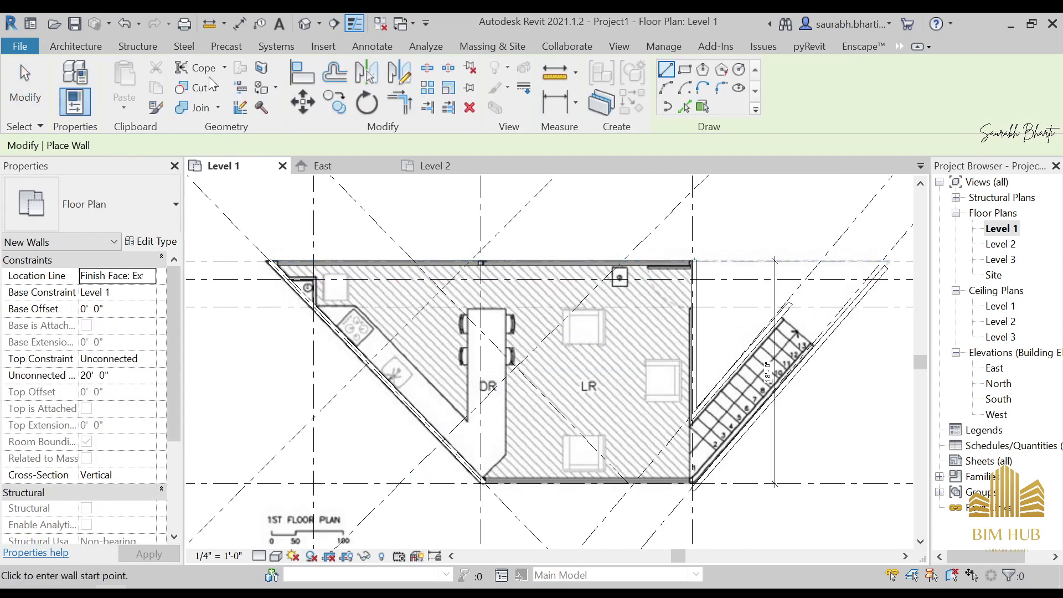
pyautogui.click(68, 106)
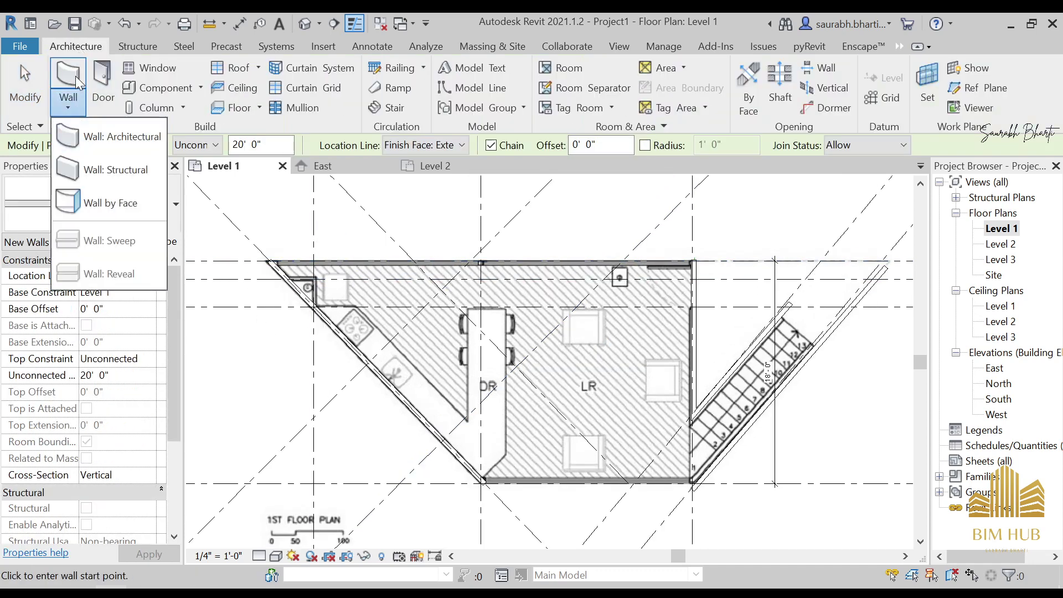
pyautogui.click(111, 207)
pyautogui.scroll(-8, 69, 520)
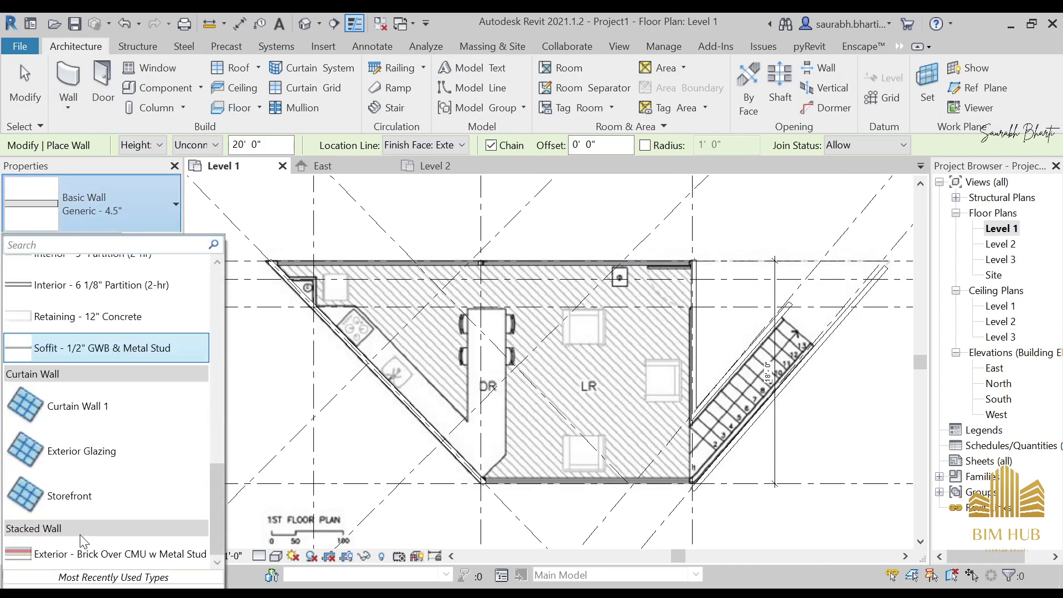
pyautogui.click(95, 409)
pyautogui.click(108, 191)
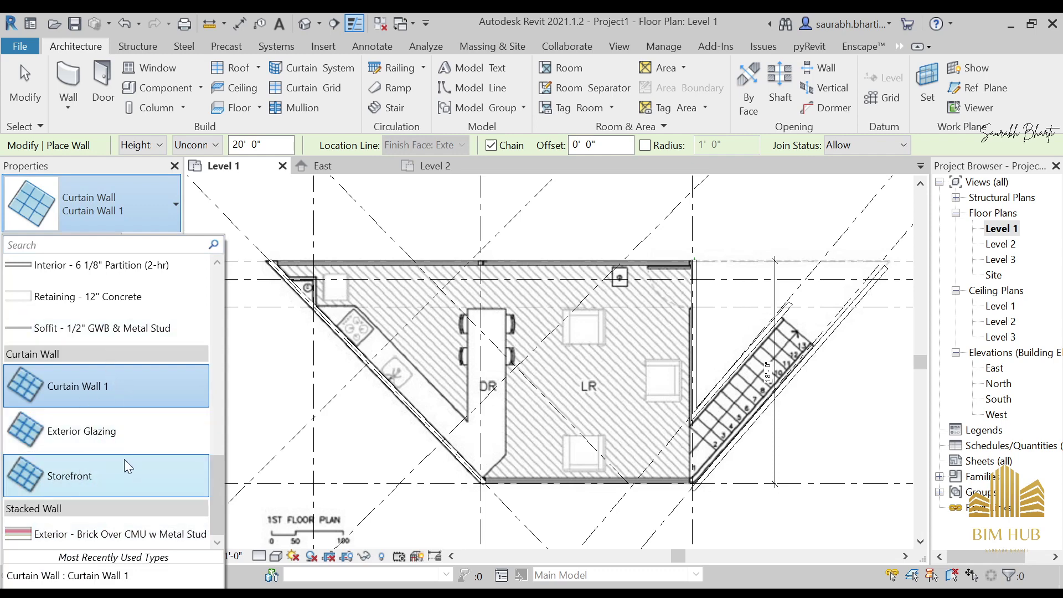
pyautogui.scroll(4, 288, 249)
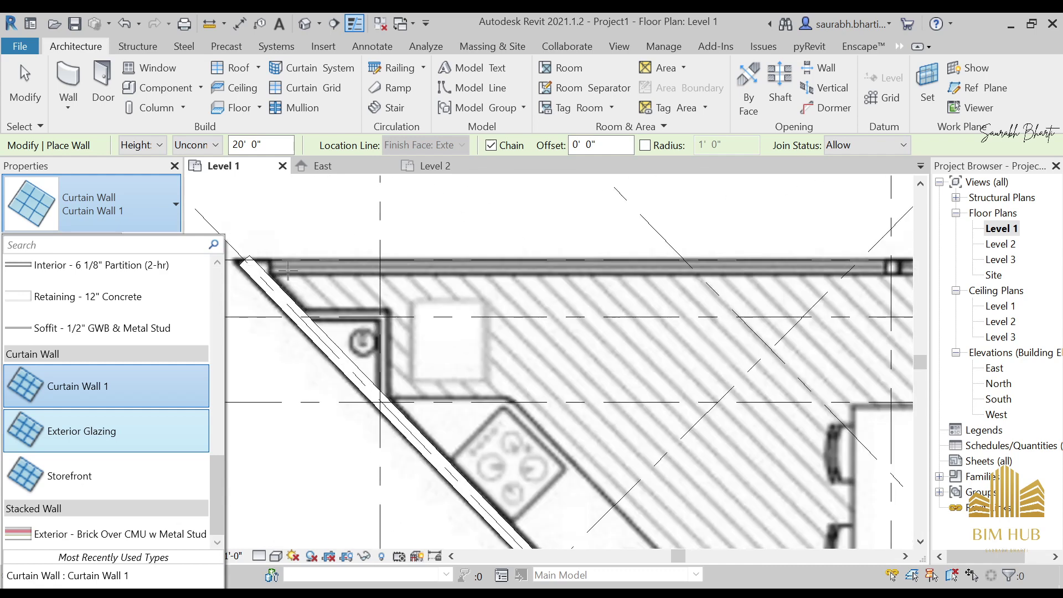
pyautogui.scroll(-2, 288, 269)
pyautogui.click(324, 255)
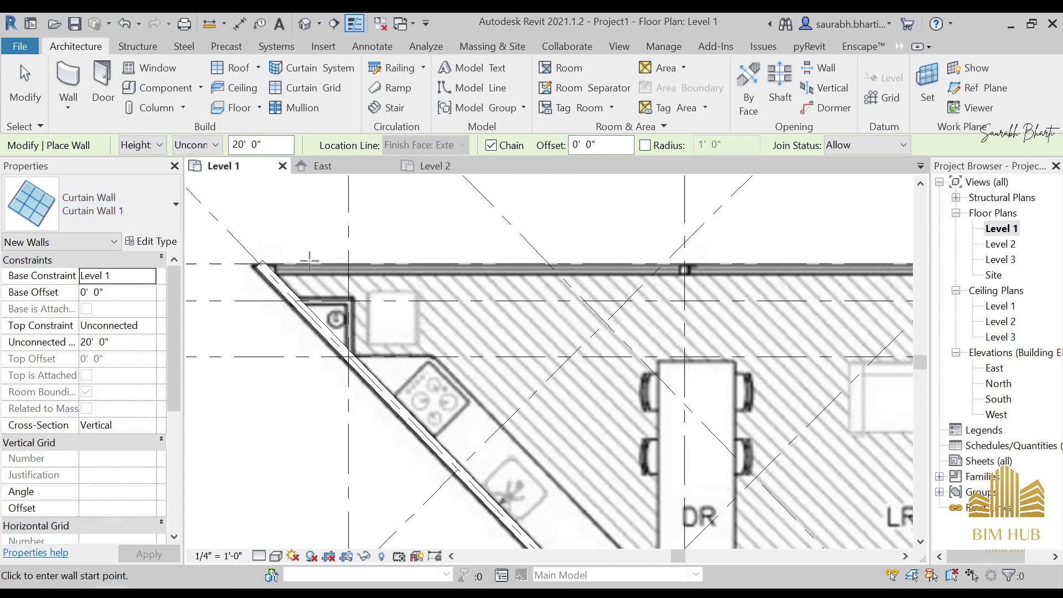
# Draw the curtain wall along grid 1 from the long diagonal wall's upper end to the vertical wall on grid a, about 34' long
pyautogui.click(269, 264)
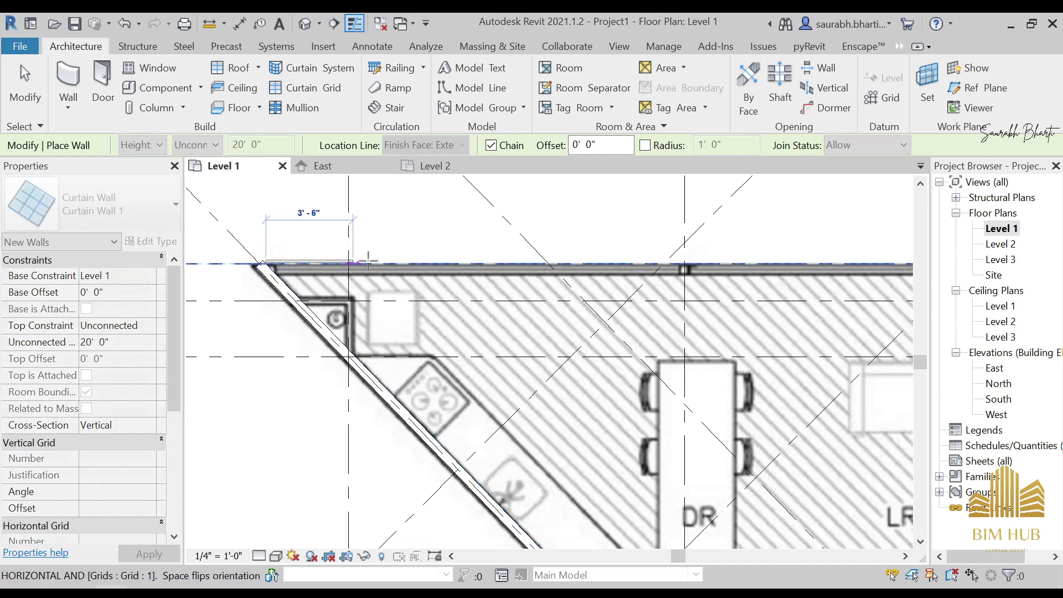
pyautogui.scroll(-2, 404, 256)
pyautogui.moveTo(587, 277); pyautogui.dragTo(409, 290, button='middle')
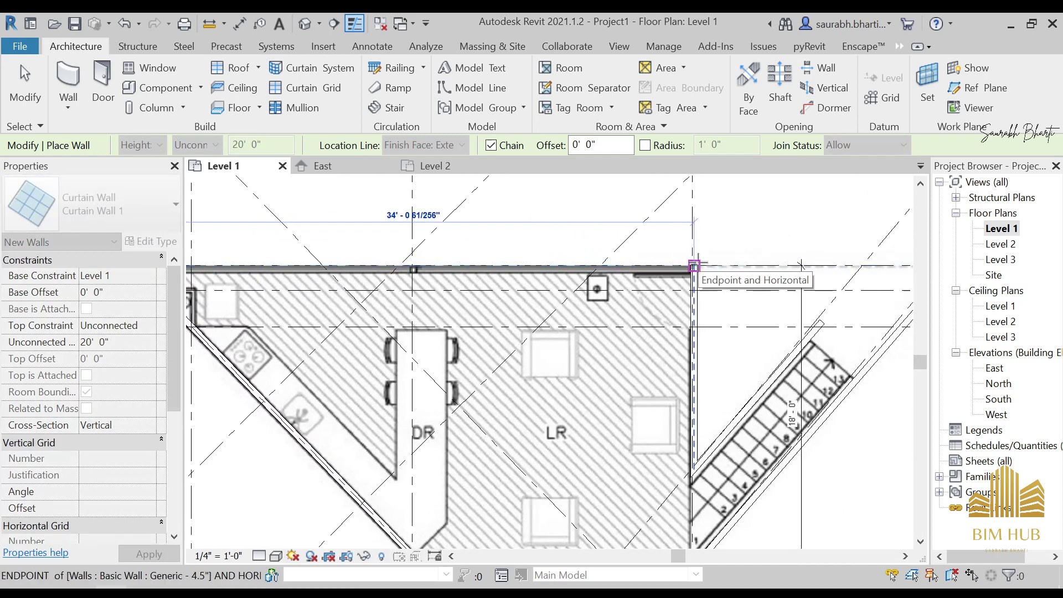
pyautogui.scroll(3, 693, 265)
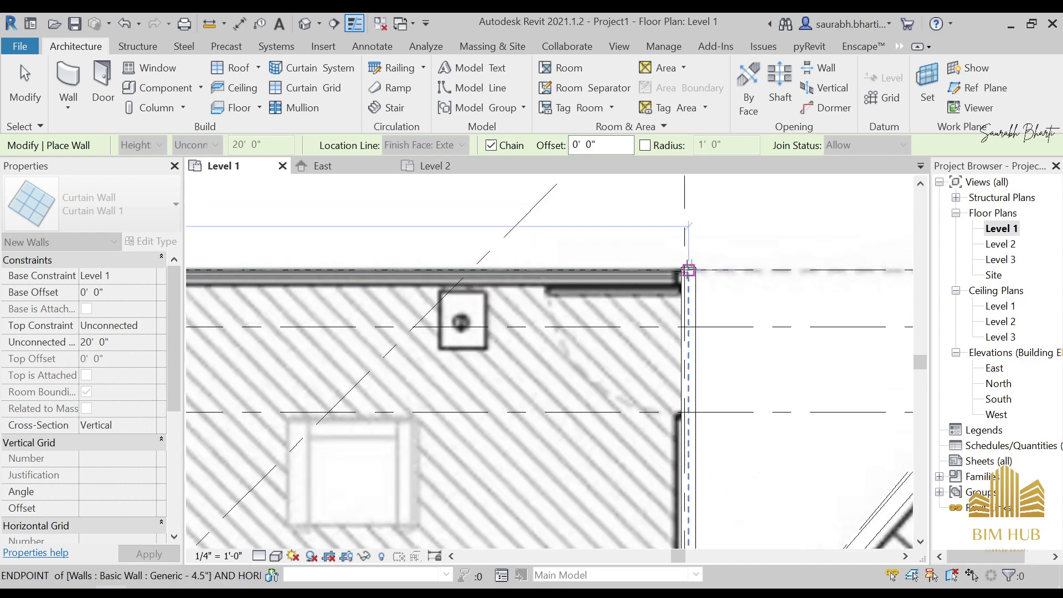
pyautogui.click(688, 270)
pyautogui.press('Escape')
pyautogui.press('Escape')
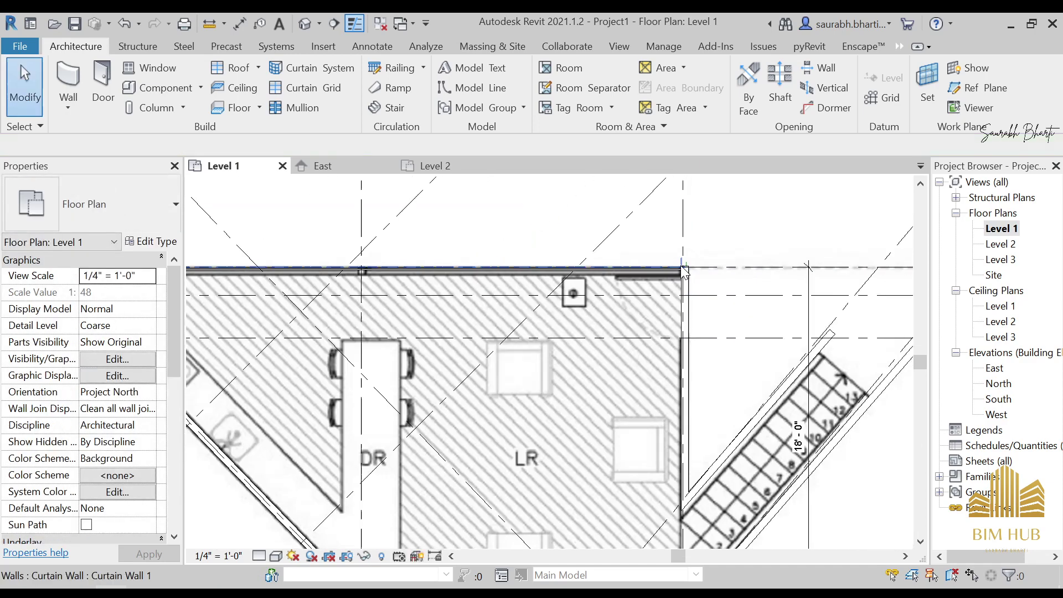
# Examine the new curtain wall on grid 1 and its fit to the traced floor plan
pyautogui.scroll(2, 496, 263)
pyautogui.click(471, 270)
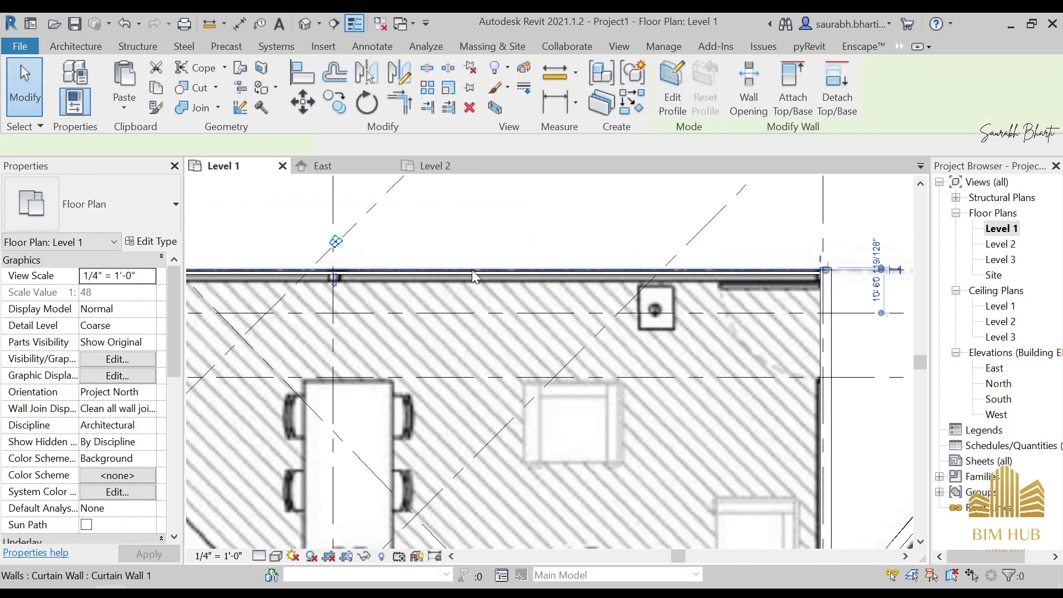
pyautogui.scroll(2, 472, 270)
pyautogui.scroll(-4, 462, 259)
pyautogui.scroll(-5, 500, 265)
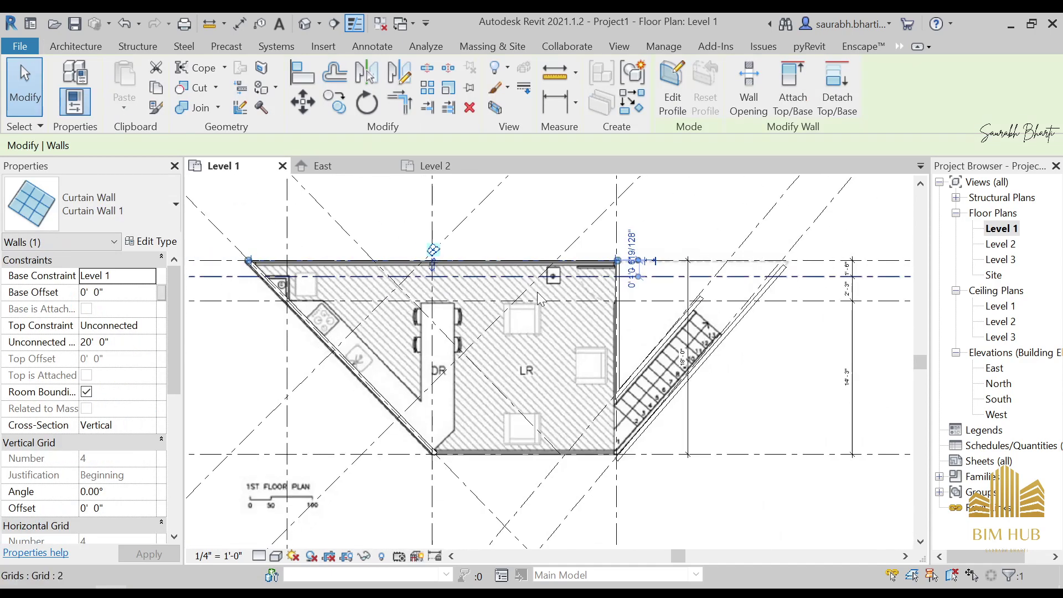
pyautogui.moveTo(604, 317); pyautogui.dragTo(615, 293, button='middle')
pyautogui.press('Escape')
pyautogui.scroll(1, 472, 233)
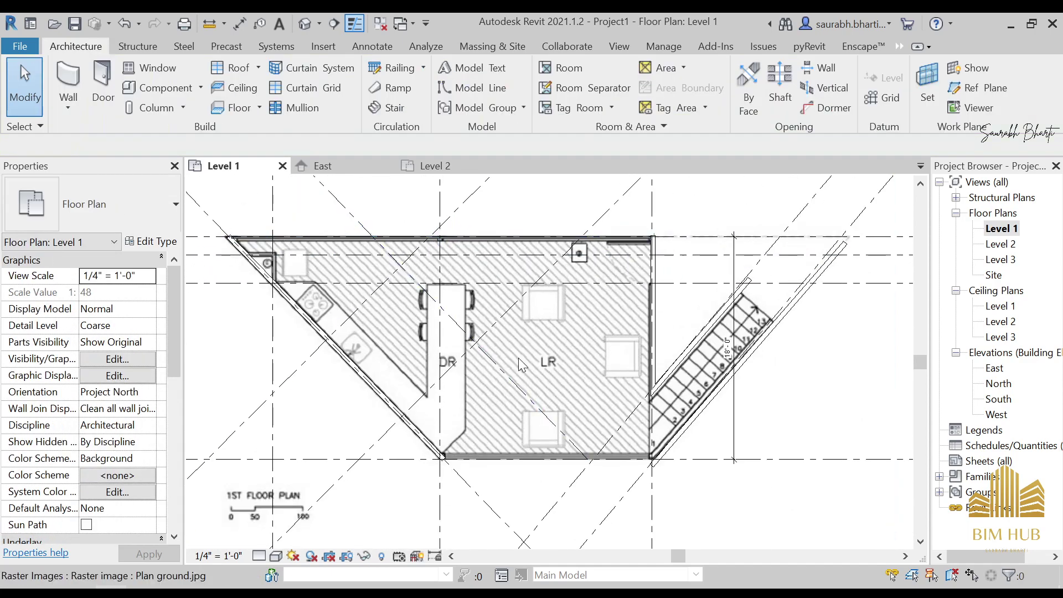
pyautogui.scroll(-1, 531, 360)
pyautogui.scroll(4, 347, 248)
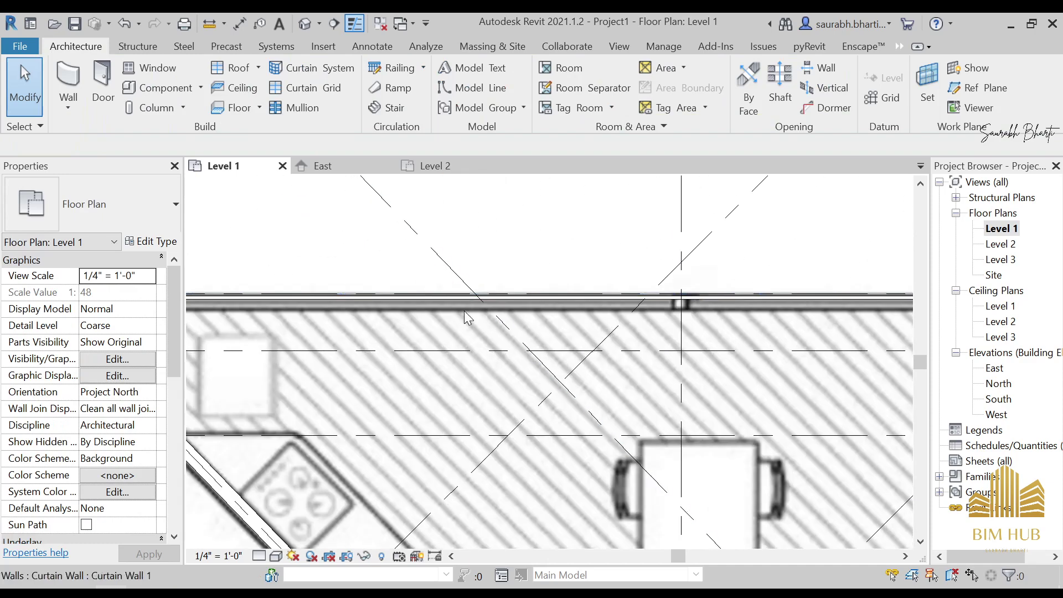
pyautogui.scroll(-6, 570, 315)
pyautogui.moveTo(780, 367); pyautogui.dragTo(647, 379, button='middle')
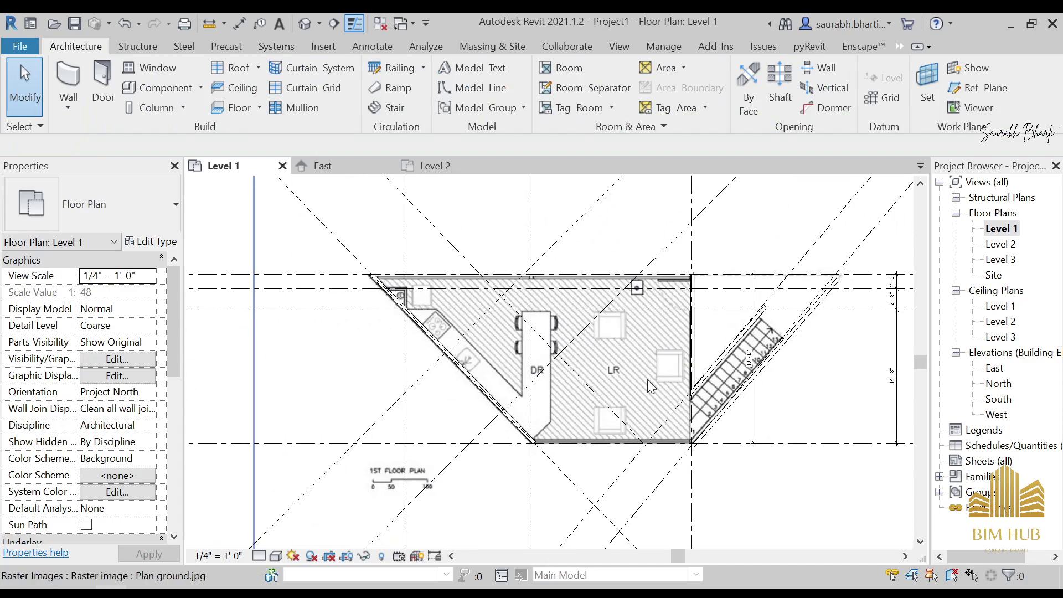
# Set the top constraint of the curtain wall on grid 1 to Up to level: Level 3
pyautogui.click(596, 273)
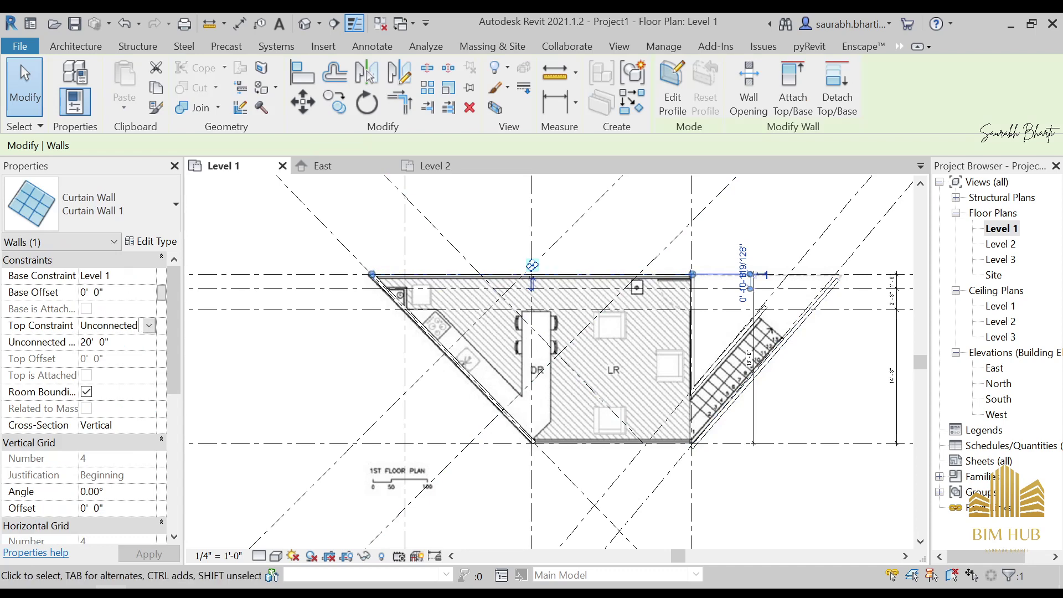
pyautogui.click(149, 325)
pyautogui.click(127, 359)
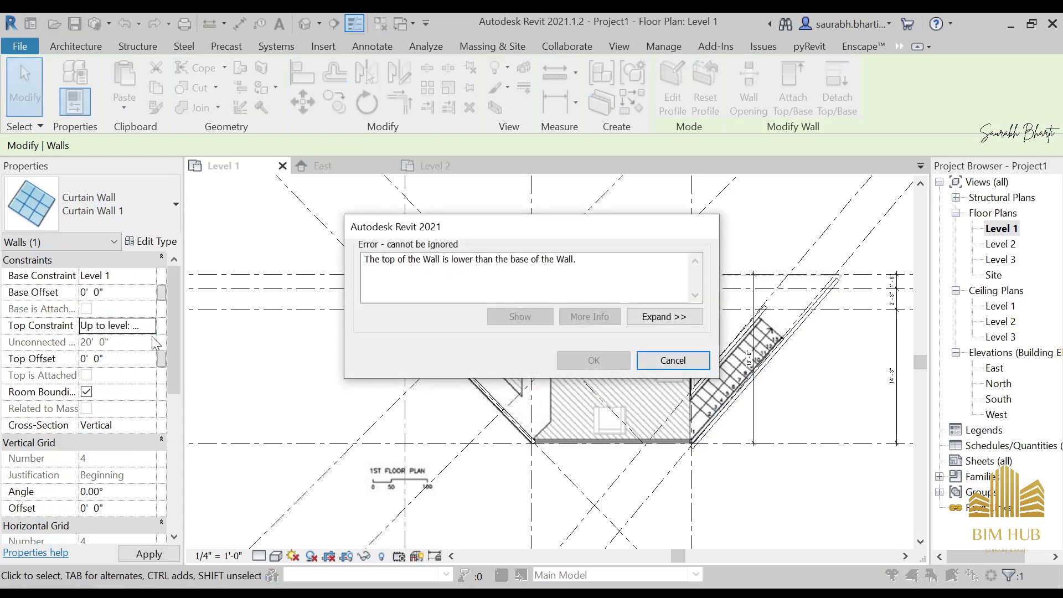
pyautogui.click(669, 361)
pyautogui.click(149, 327)
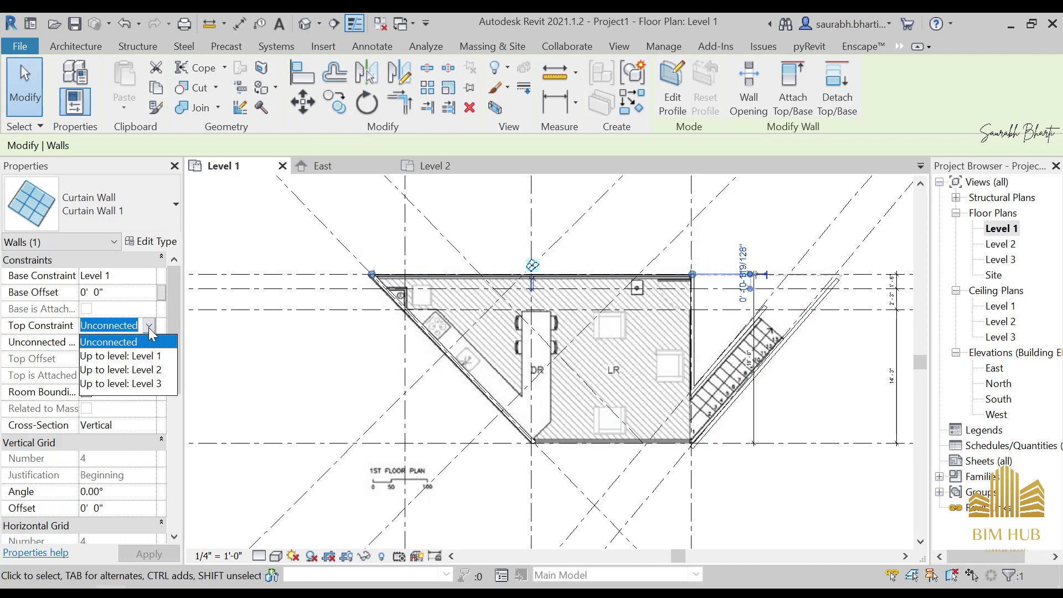
pyautogui.click(130, 383)
pyautogui.click(221, 363)
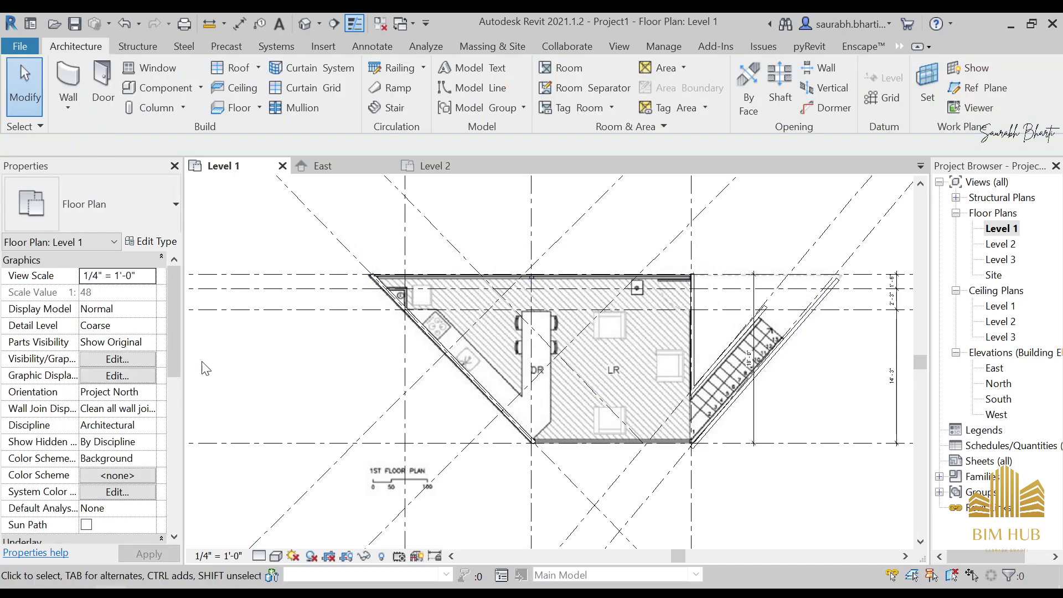
# Draw a Curtain Wall 1 about 16' 9" long along grid 4, between the diagonal walls, with top constraint Up to level: Level 2
pyautogui.click(68, 77)
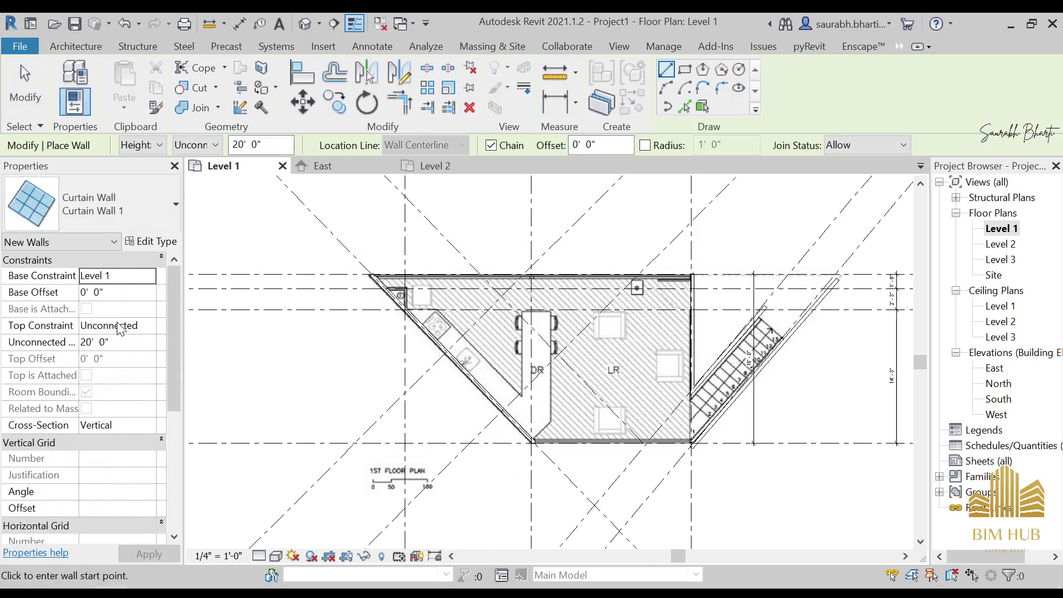
pyautogui.click(150, 326)
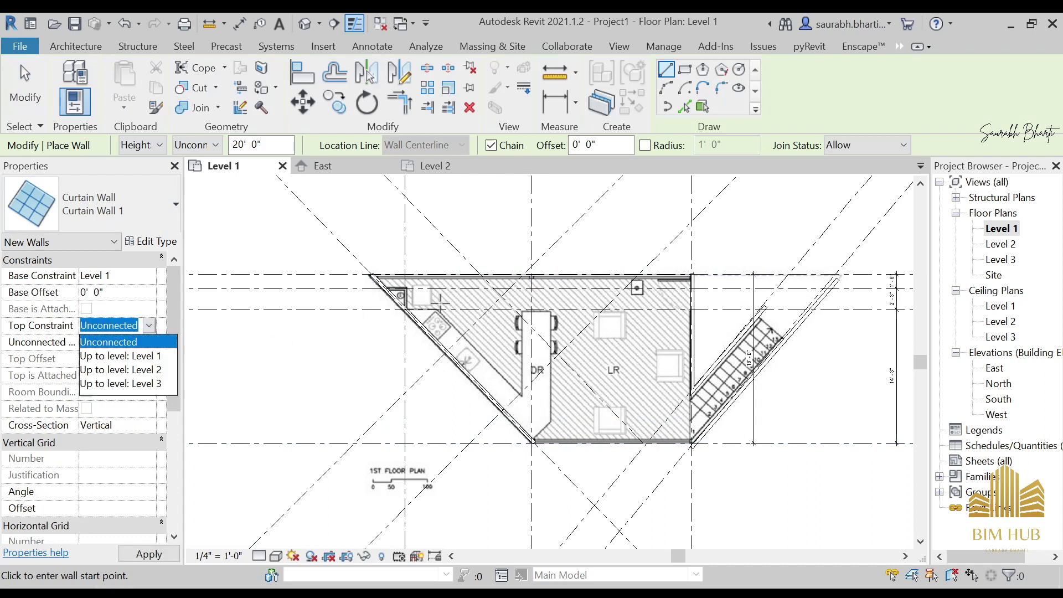
pyautogui.click(124, 375)
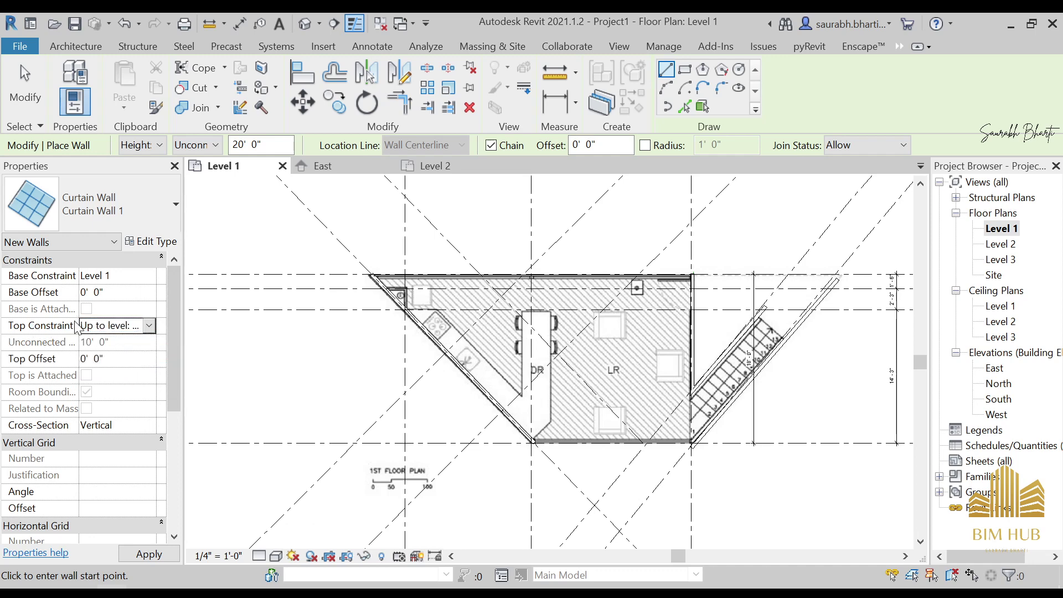
pyautogui.scroll(6, 553, 444)
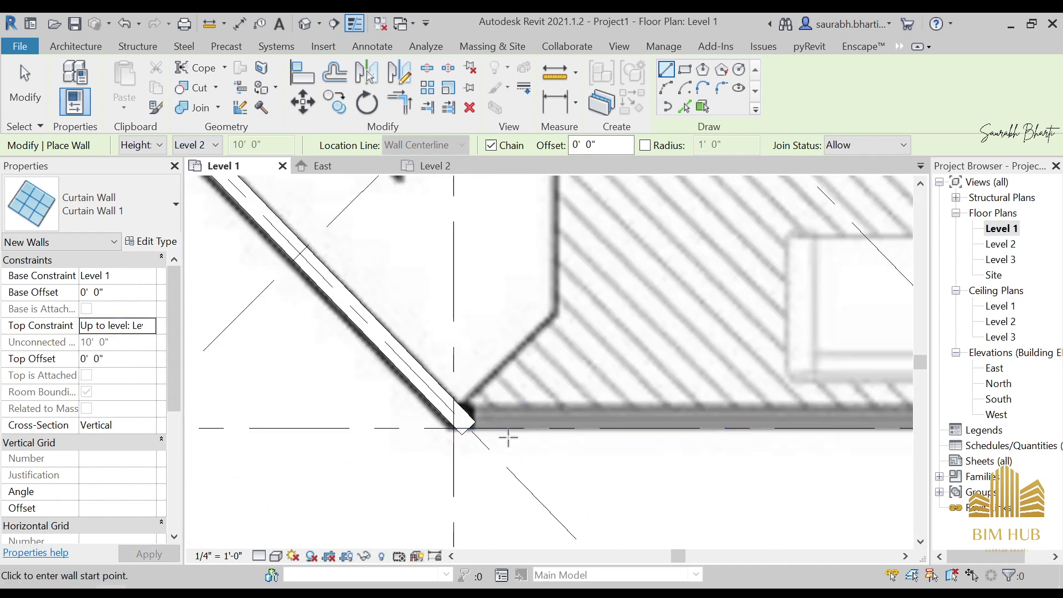
pyautogui.click(468, 428)
pyautogui.scroll(-2, 553, 437)
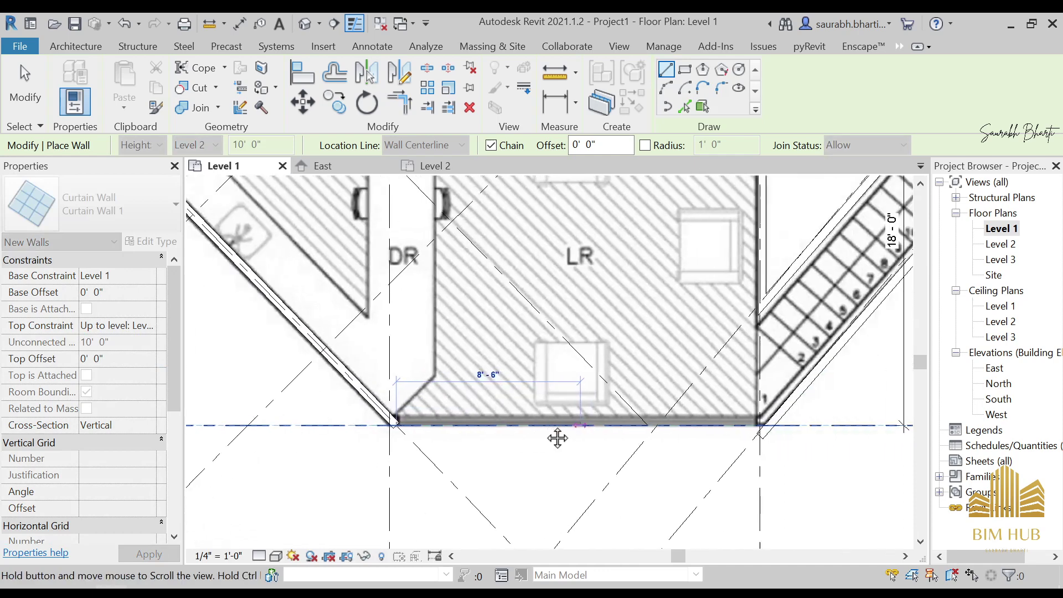
pyautogui.click(696, 426)
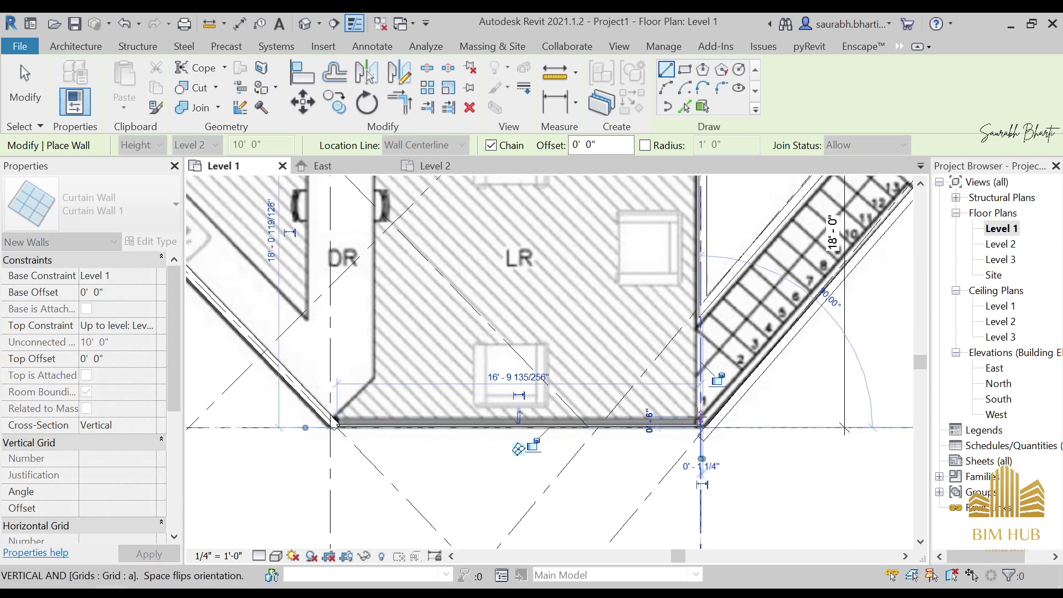
pyautogui.press('Escape')
pyautogui.press('Escape')
# Inspect the walls from several angles in the 3D view, then return to the Level 1 floor plan
pyautogui.click(305, 24)
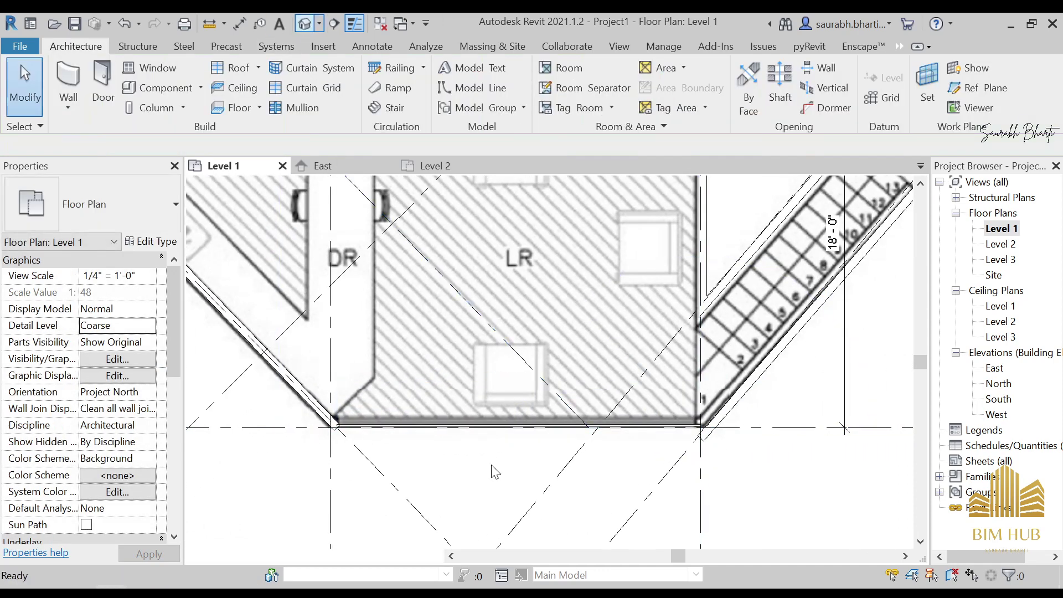
pyautogui.keyDown('shift'); pyautogui.moveTo(498, 458); pyautogui.dragTo(453, 501, button='middle'); pyautogui.keyUp('shift')
pyautogui.scroll(3, 459, 443)
pyautogui.keyDown('shift'); pyautogui.moveTo(465, 443); pyautogui.dragTo(696, 387, button='middle'); pyautogui.keyUp('shift')
pyautogui.keyDown('shift'); pyautogui.moveTo(622, 317); pyautogui.dragTo(422, 474, button='middle'); pyautogui.keyUp('shift')
pyautogui.click(1003, 232)
pyautogui.doubleClick(1001, 229)
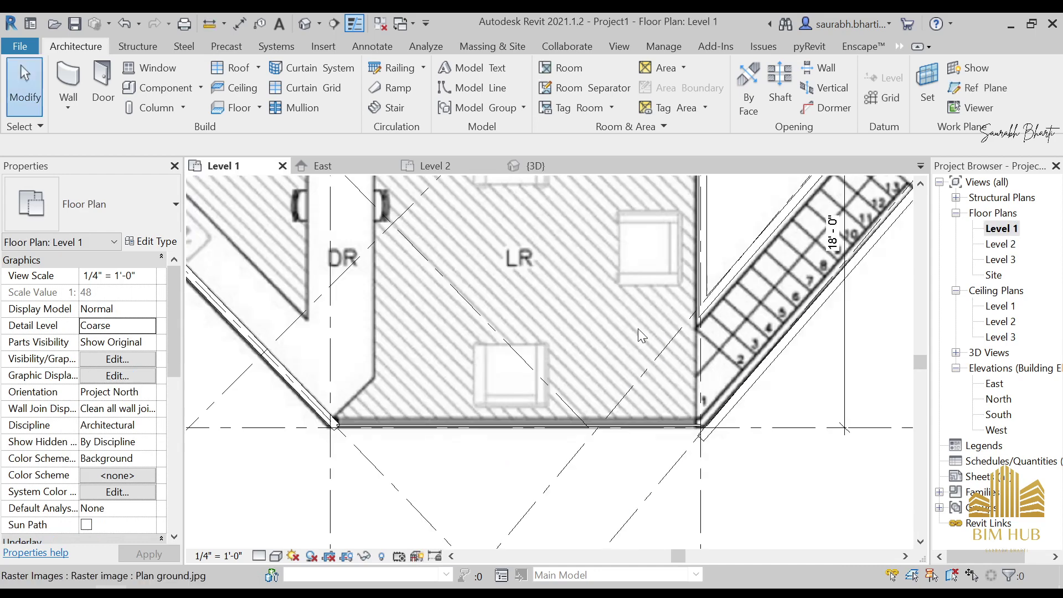
# Switch to Photos, examine the cabin's exterior reference photos for its glazing and wall shapes, and return to Revit
pyautogui.scroll(-5, 638, 328)
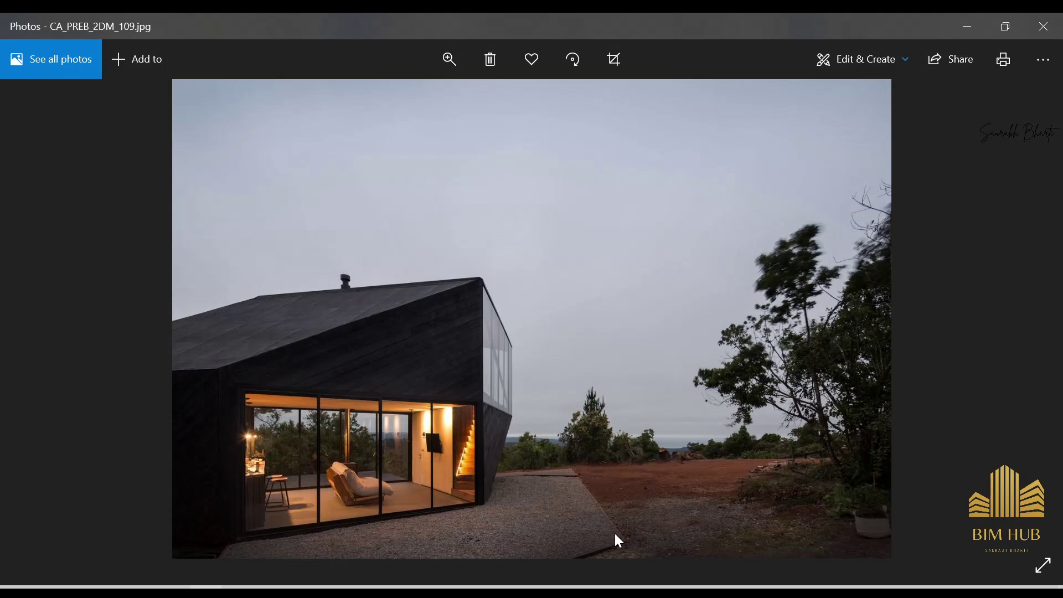
pyautogui.press('Left')
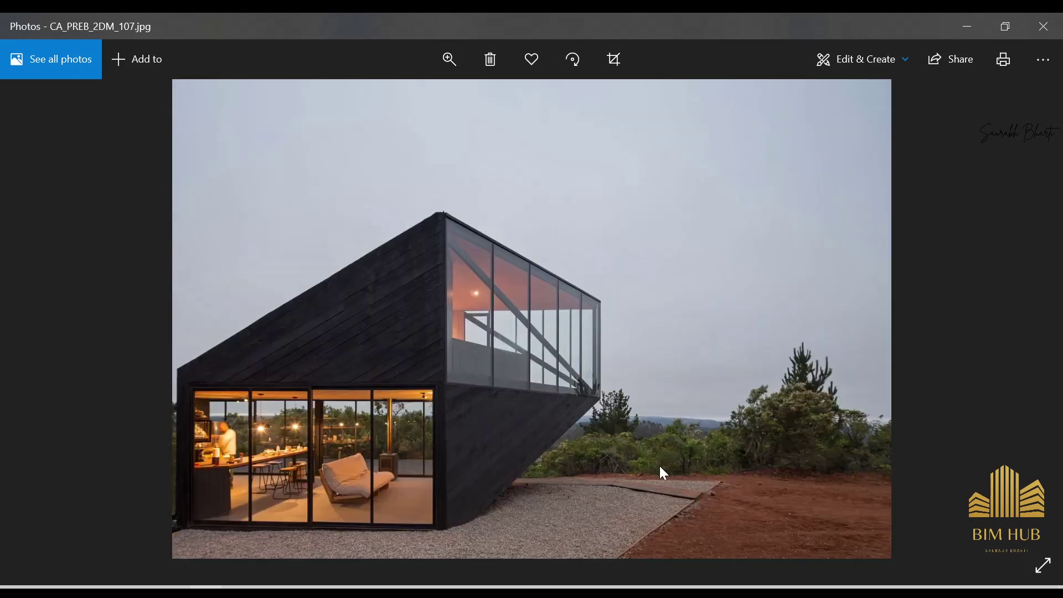
pyautogui.press('Left')
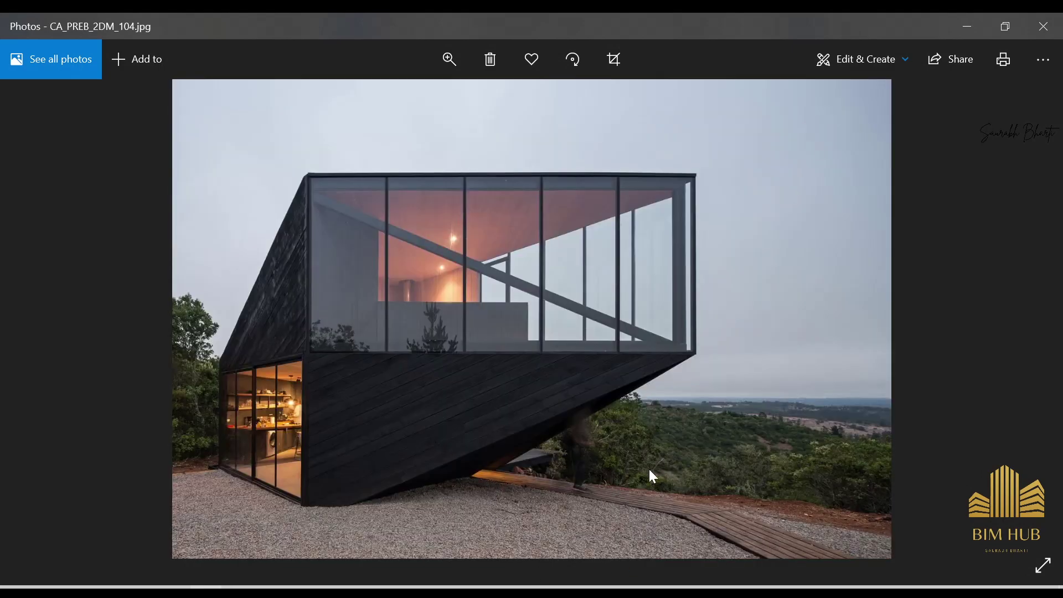
pyautogui.press('Left')
pyautogui.press('Left')
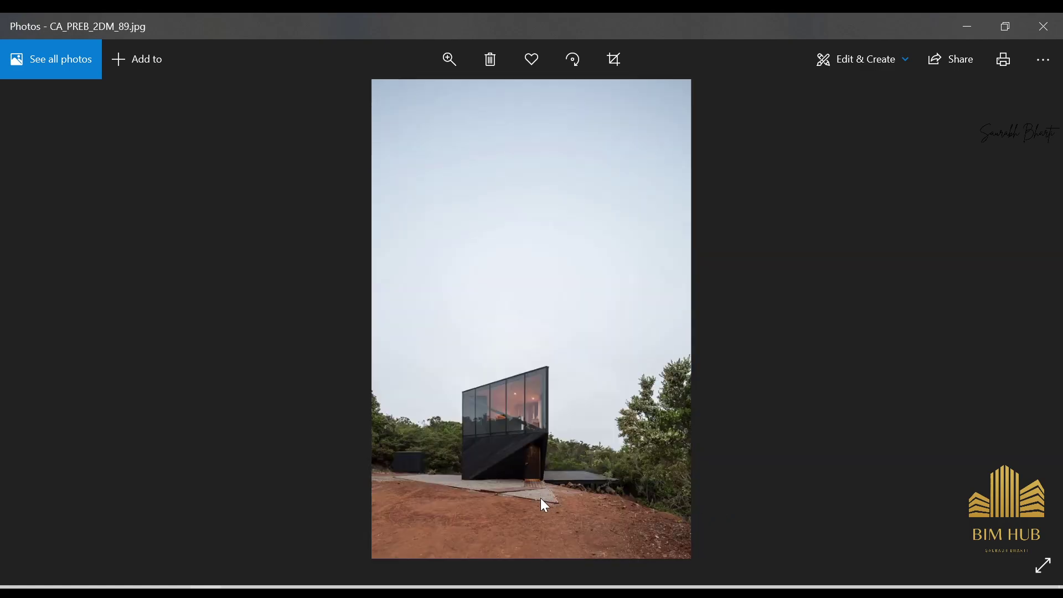
pyautogui.press('Left')
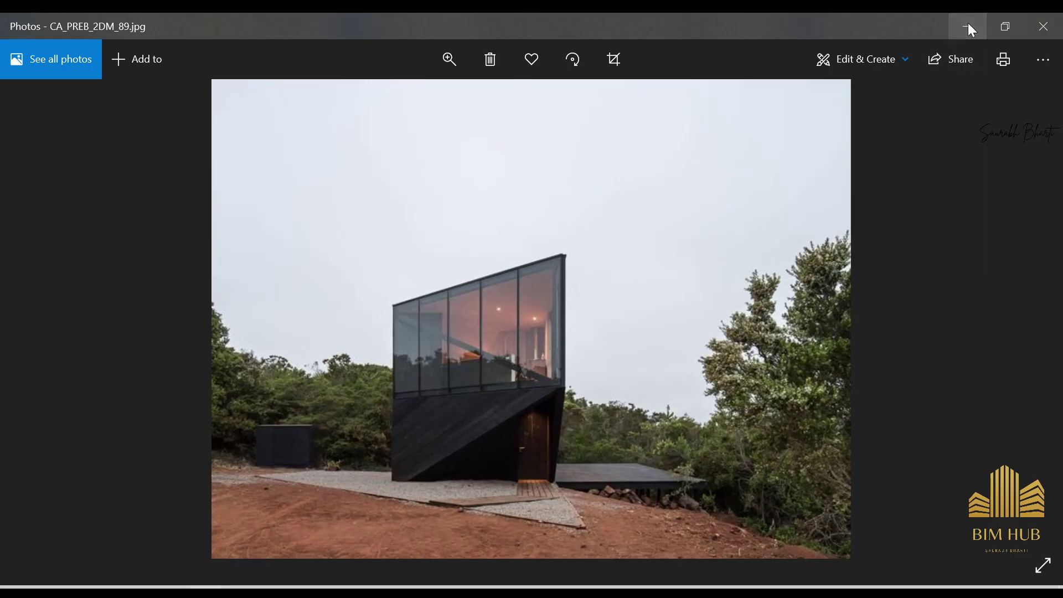
pyautogui.click(968, 26)
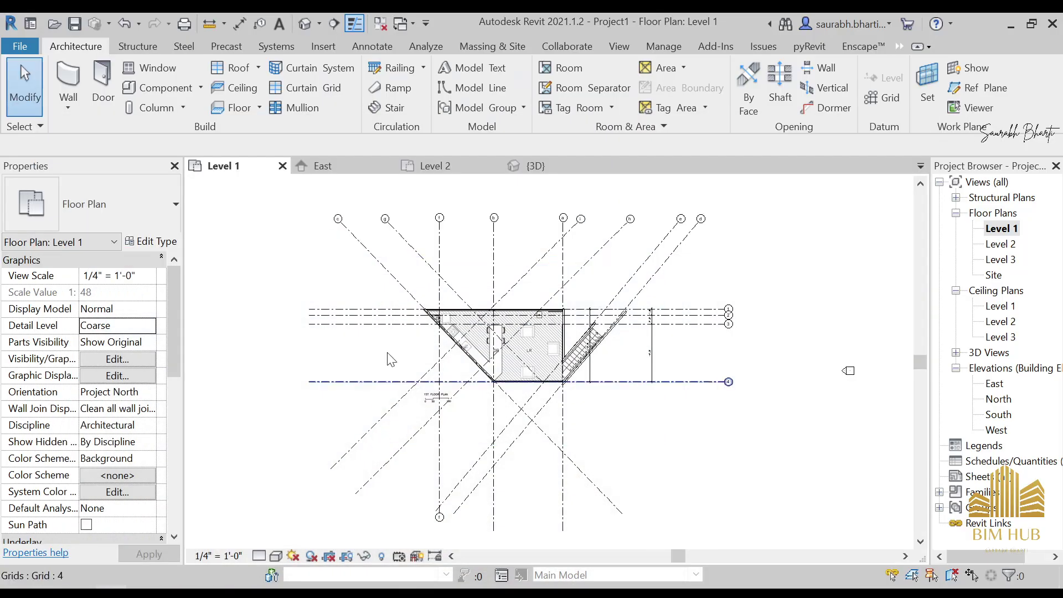
# Start an architectural floor, duplicating the Generic - 12" type as Generic -6" with a 6" structure layer
pyautogui.click(251, 114)
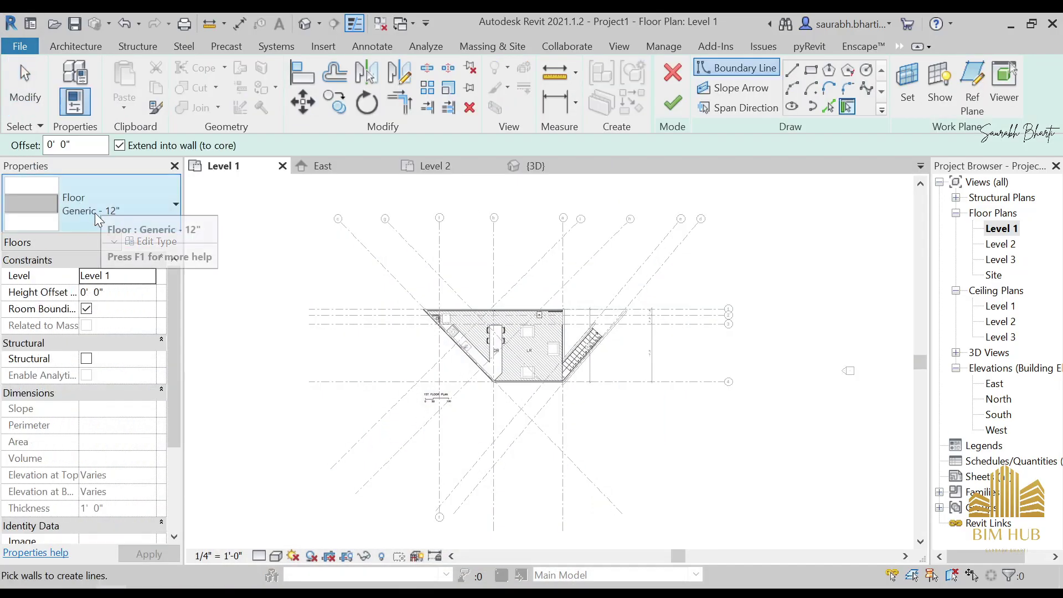
pyautogui.click(147, 241)
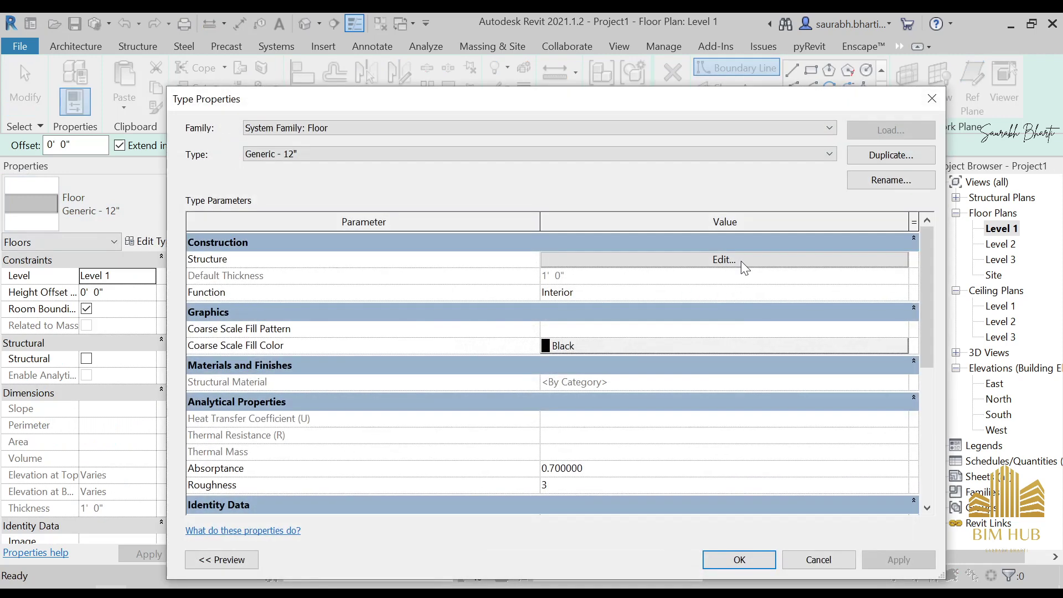
pyautogui.click(891, 155)
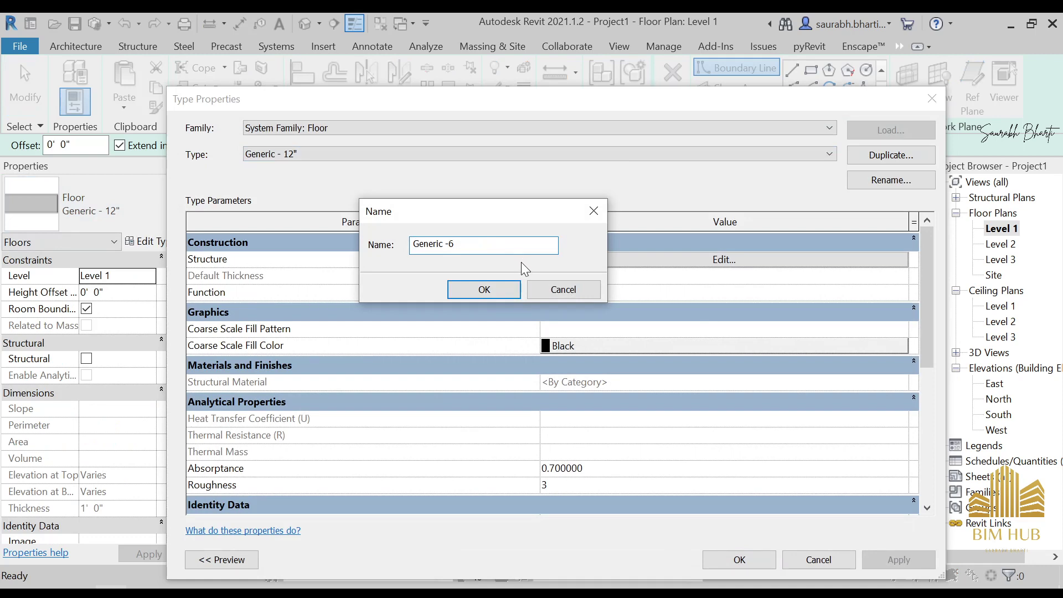
pyautogui.click(511, 294)
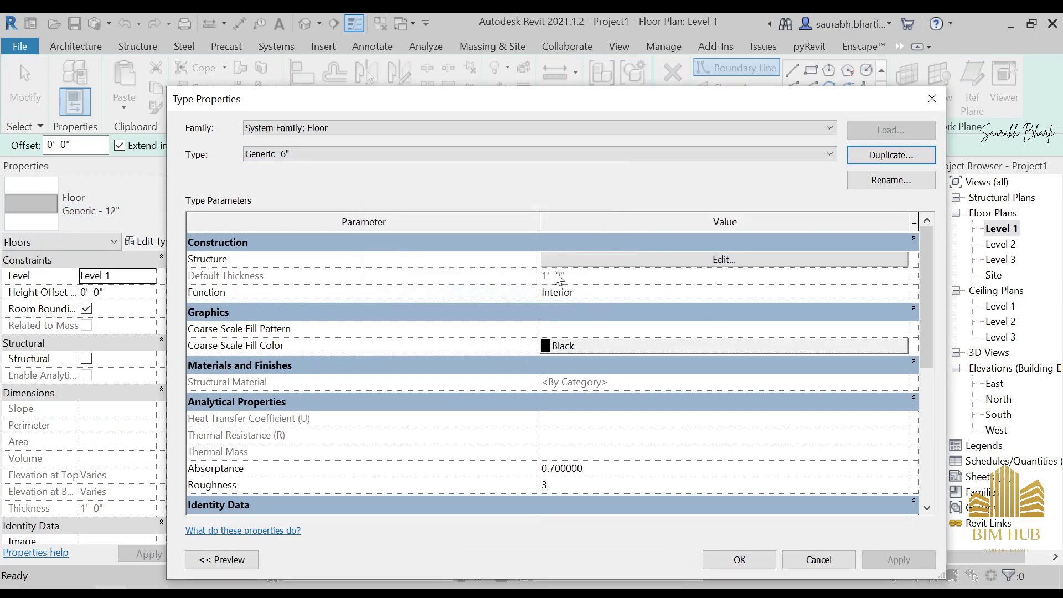
pyautogui.click(718, 260)
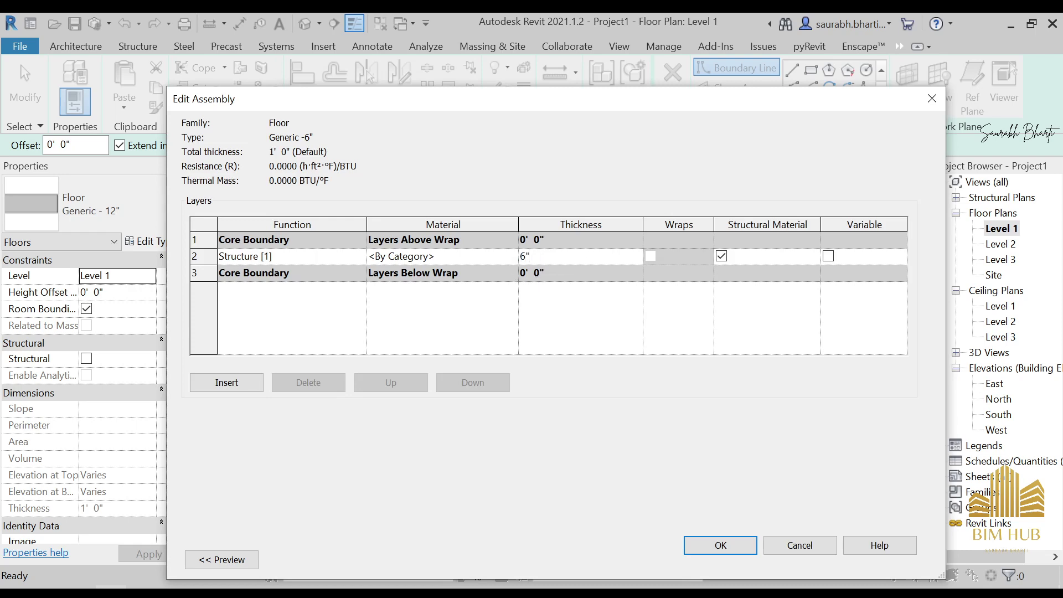
pyautogui.click(725, 544)
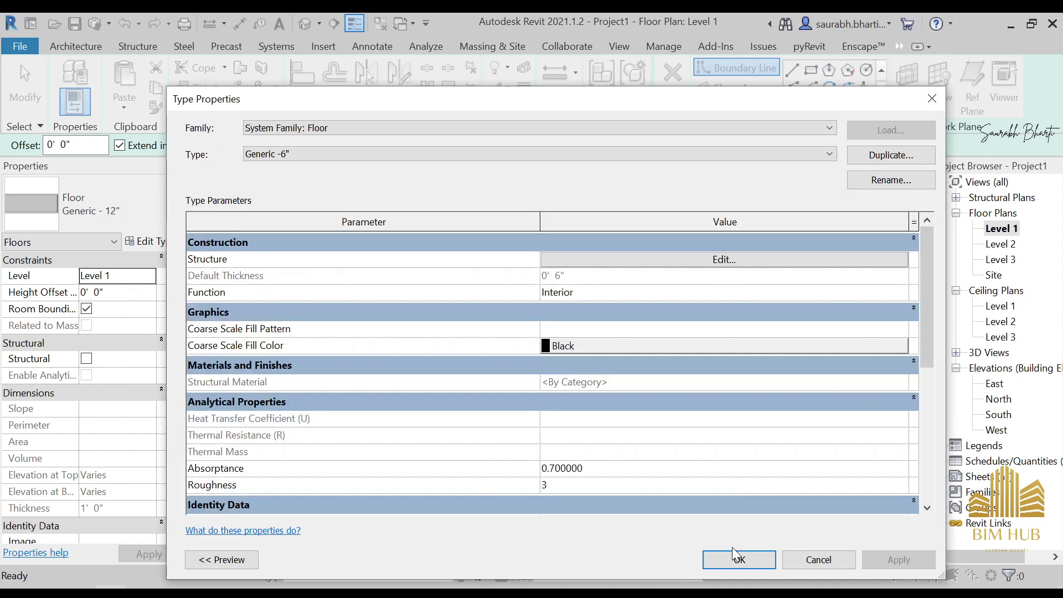
pyautogui.click(754, 562)
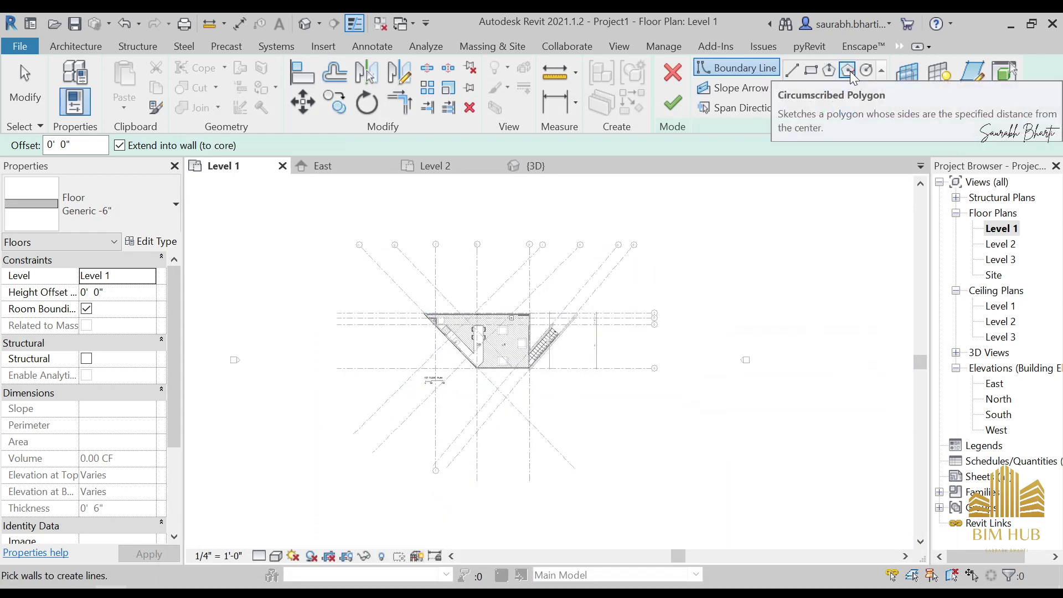
# Sketch an inscribed six-sided polygon around the whole cabin, about 256' in perimeter, as the floor boundary and finish the floor
pyautogui.click(828, 71)
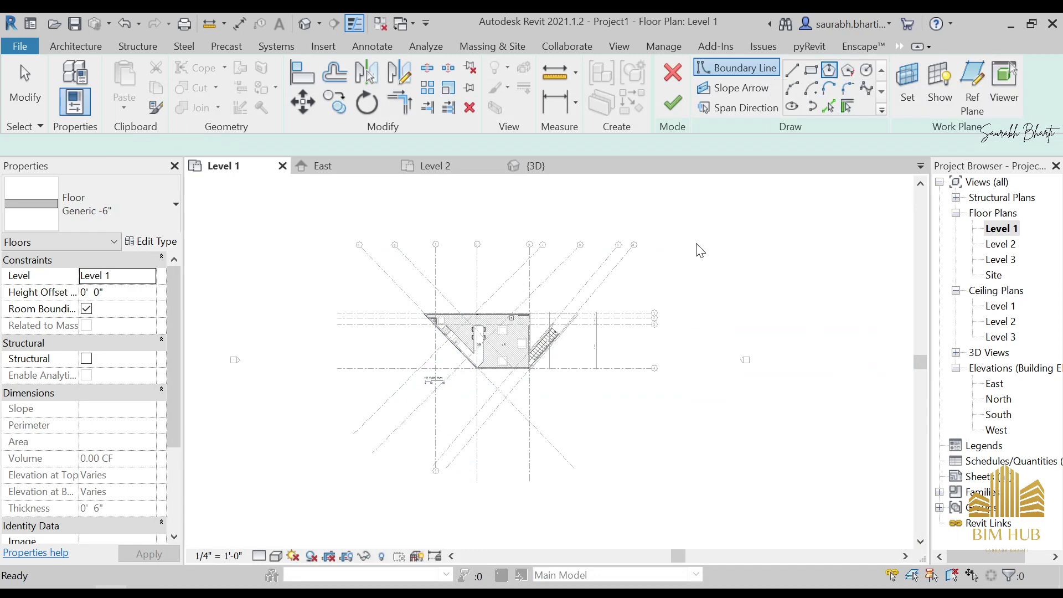
pyautogui.scroll(2, 529, 324)
pyautogui.click(472, 343)
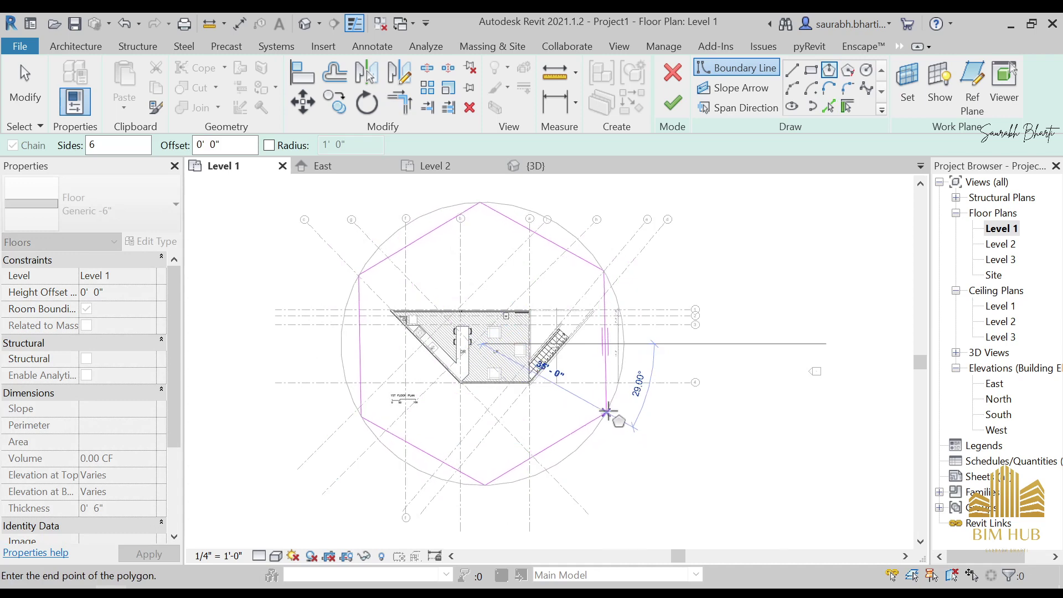
pyautogui.click(651, 364)
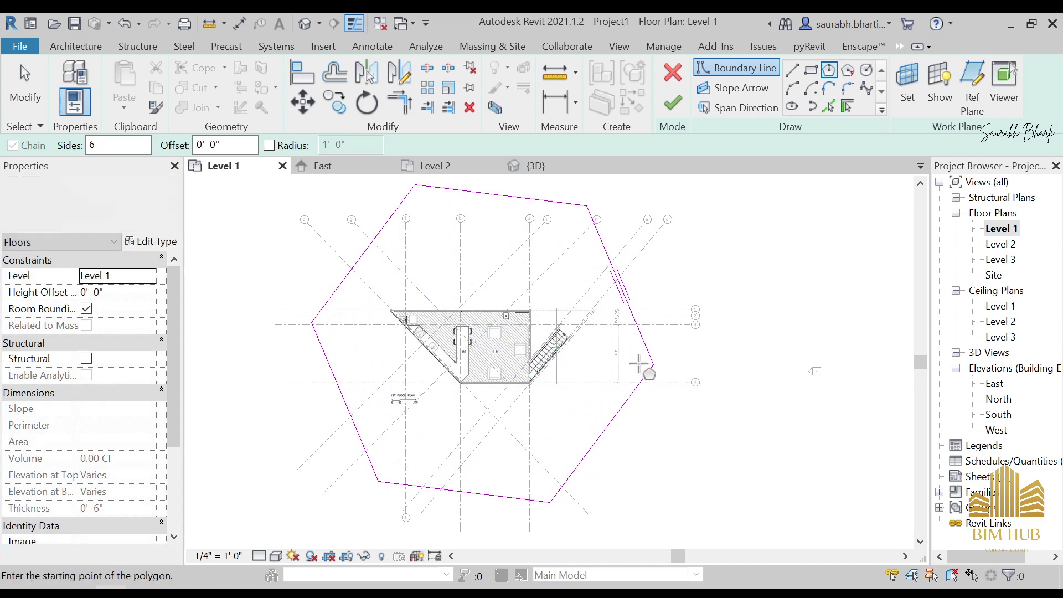
pyautogui.press('Escape')
pyautogui.click(684, 108)
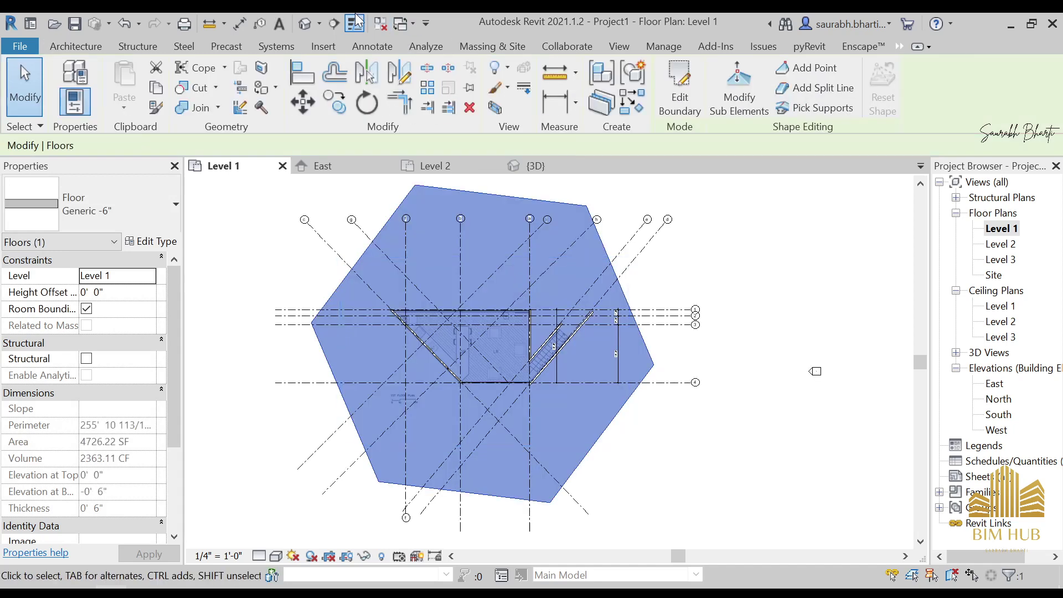
# Inspect the hexagonal floor and walls in the 3D view, then return to the Level 1 floor plan
pyautogui.click(303, 23)
pyautogui.keyDown('shift'); pyautogui.moveTo(423, 302); pyautogui.dragTo(499, 336, button='middle'); pyautogui.keyUp('shift')
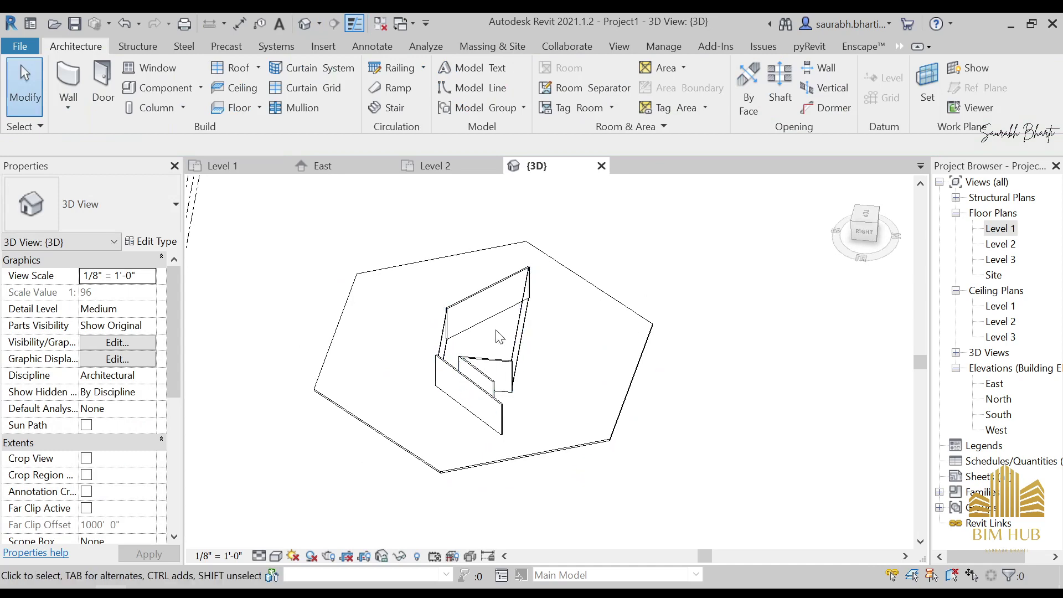
pyautogui.doubleClick(1012, 228)
pyautogui.scroll(-3, 554, 332)
pyautogui.scroll(4, 553, 277)
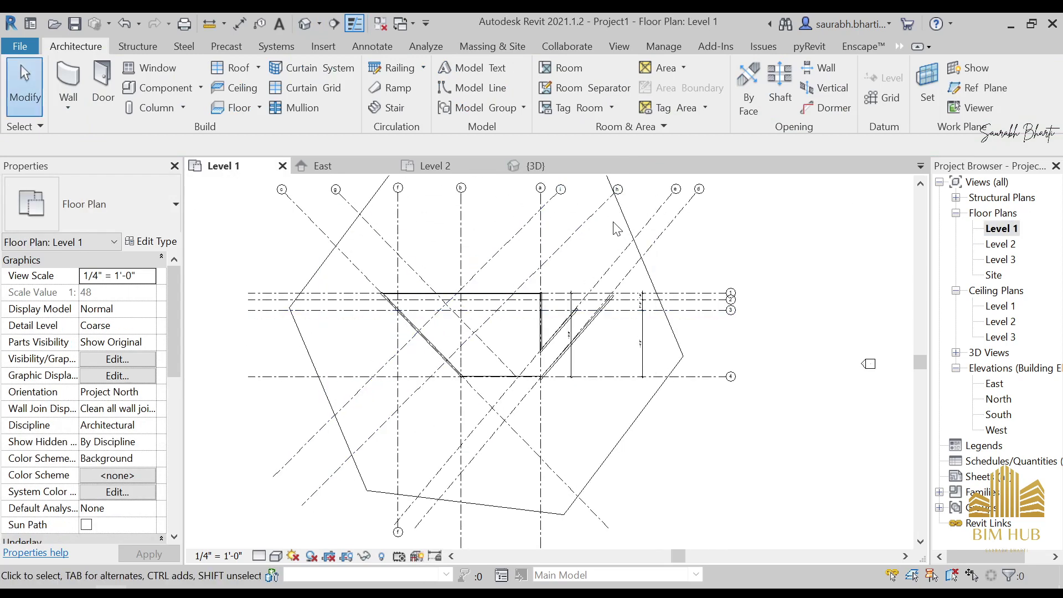
pyautogui.scroll(-2, 498, 344)
pyautogui.scroll(3, 482, 368)
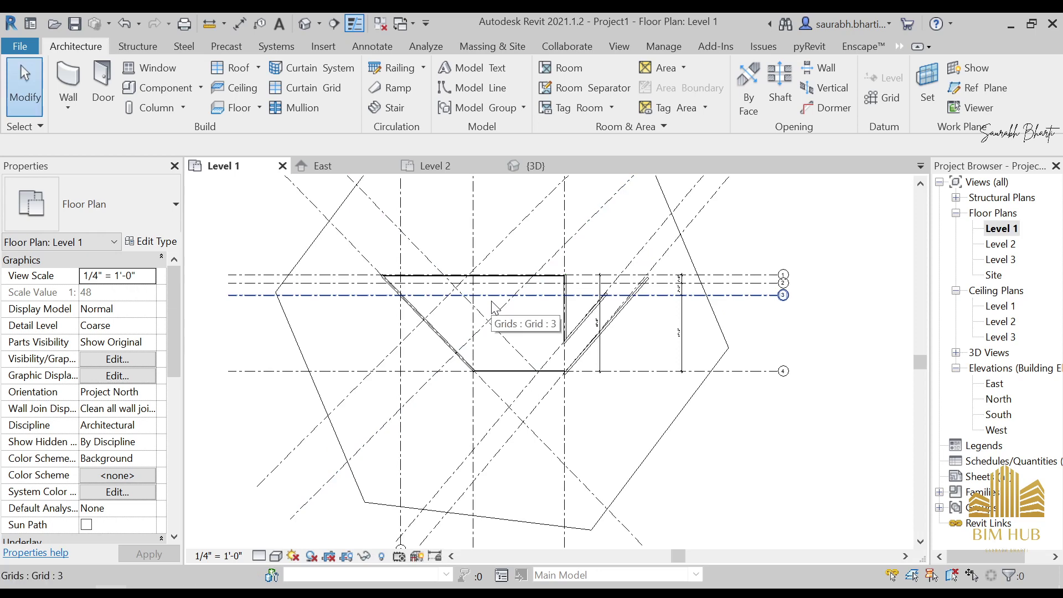
pyautogui.scroll(-3, 495, 307)
# Temporarily hide the hexagonal floor in the Level 1 plan, then reset the temporary hide
pyautogui.click(394, 248)
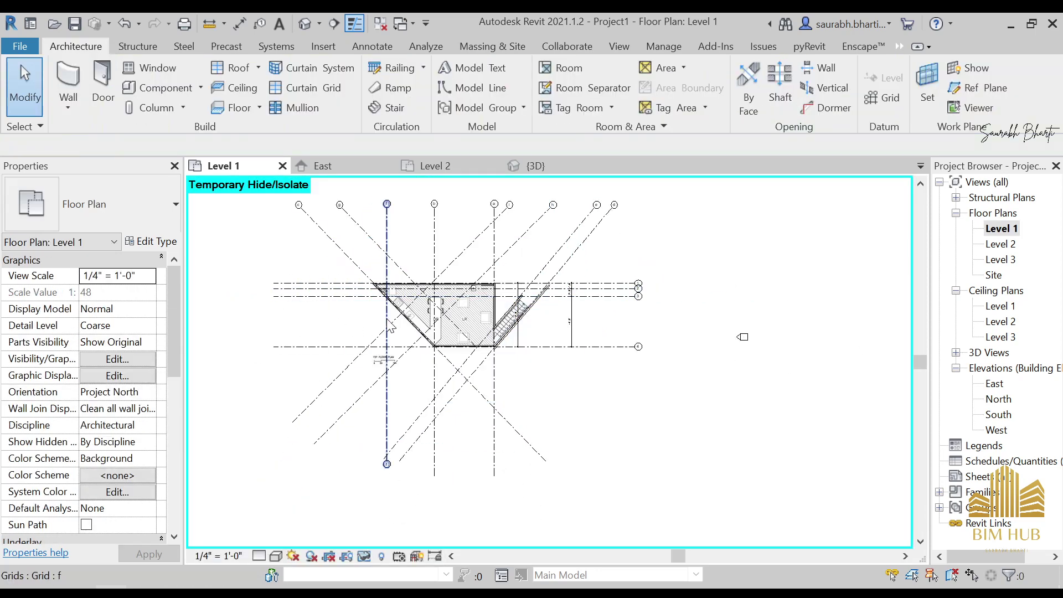
pyautogui.press('h')
pyautogui.press('h')
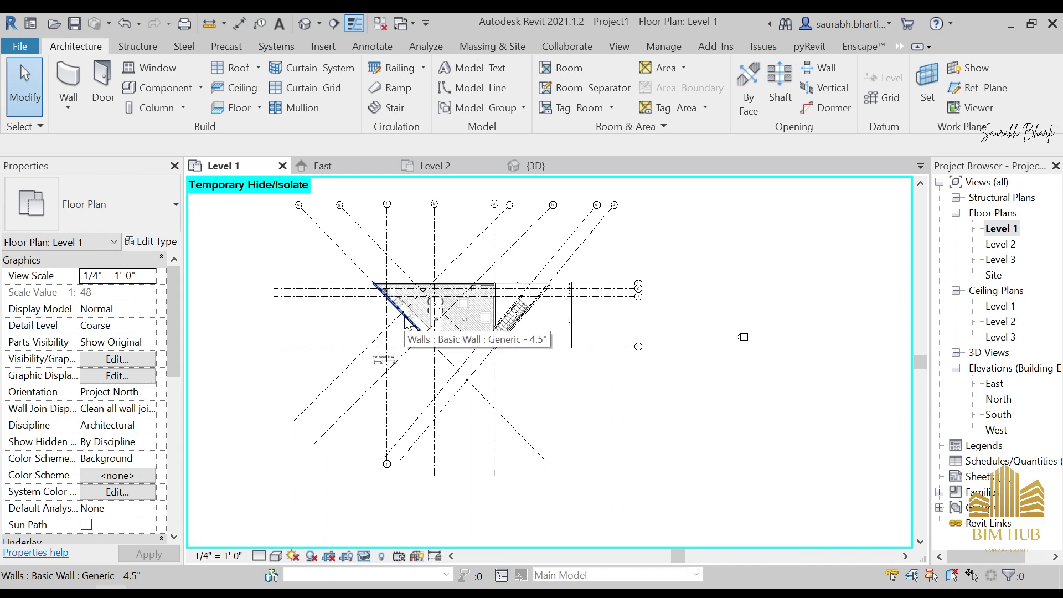
pyautogui.press('h')
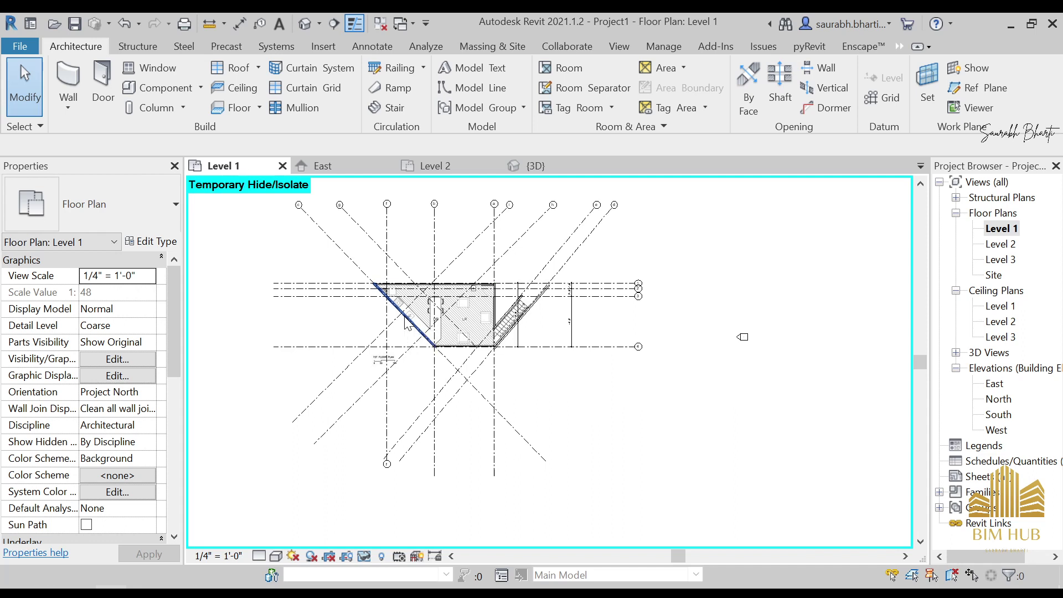
pyautogui.press('h')
pyautogui.press('r')
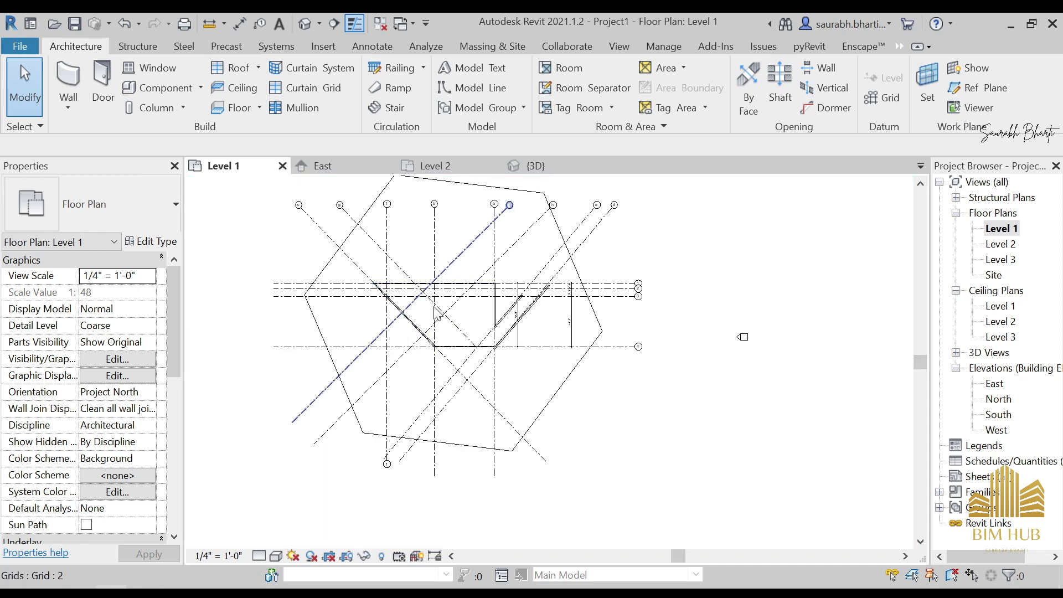
# Hide the hexagonal floor element in the Level 1 view so the reference plan underneath can be traced
pyautogui.click(323, 273)
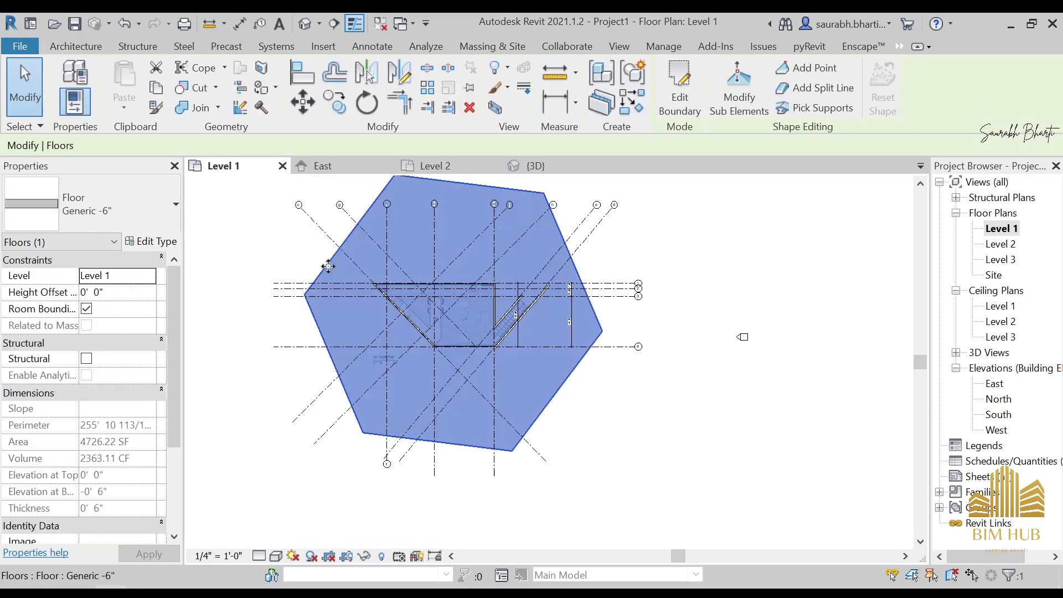
pyautogui.rightClick(326, 274)
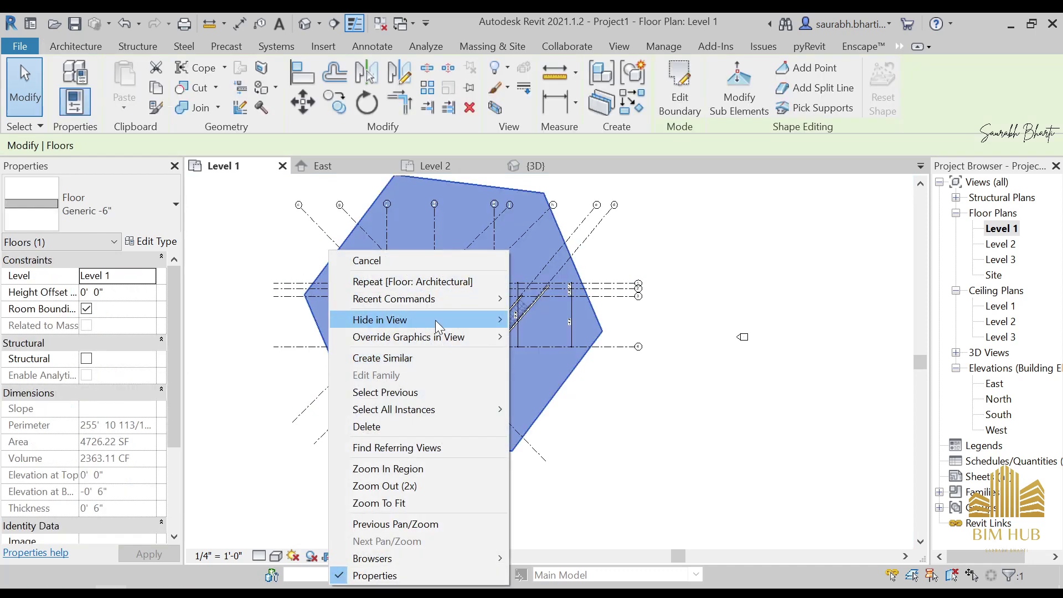
pyautogui.moveTo(436, 320)
pyautogui.click(546, 318)
pyautogui.scroll(1, 435, 285)
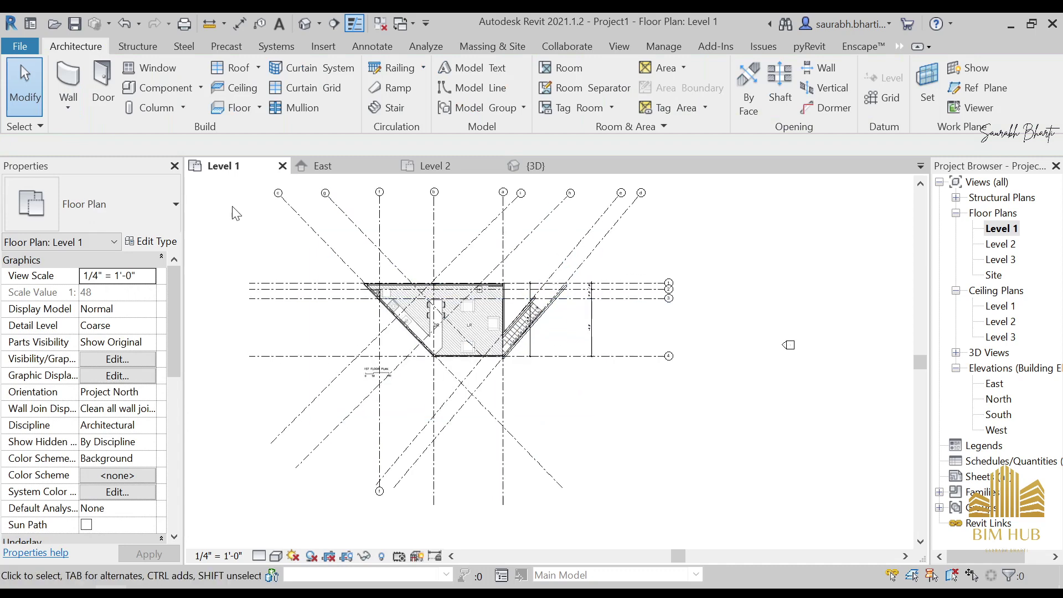
# Extend the upper end of the outer diagonal wall beside the stair to grid 1
pyautogui.scroll(4, 463, 268)
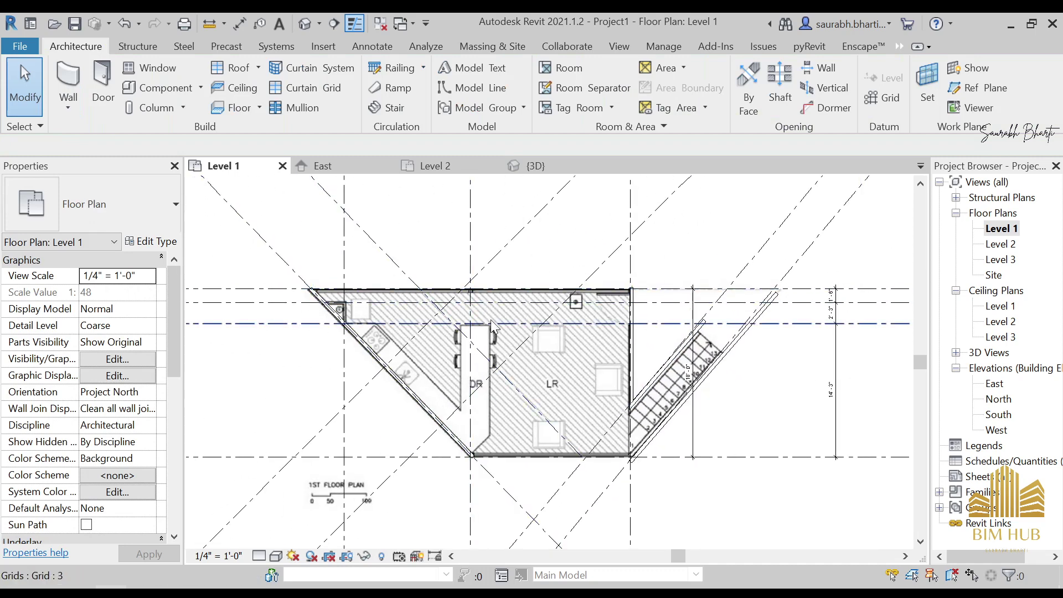
pyautogui.moveTo(409, 328); pyautogui.dragTo(402, 332, button='middle')
pyautogui.moveTo(719, 319); pyautogui.dragTo(613, 318, button='middle')
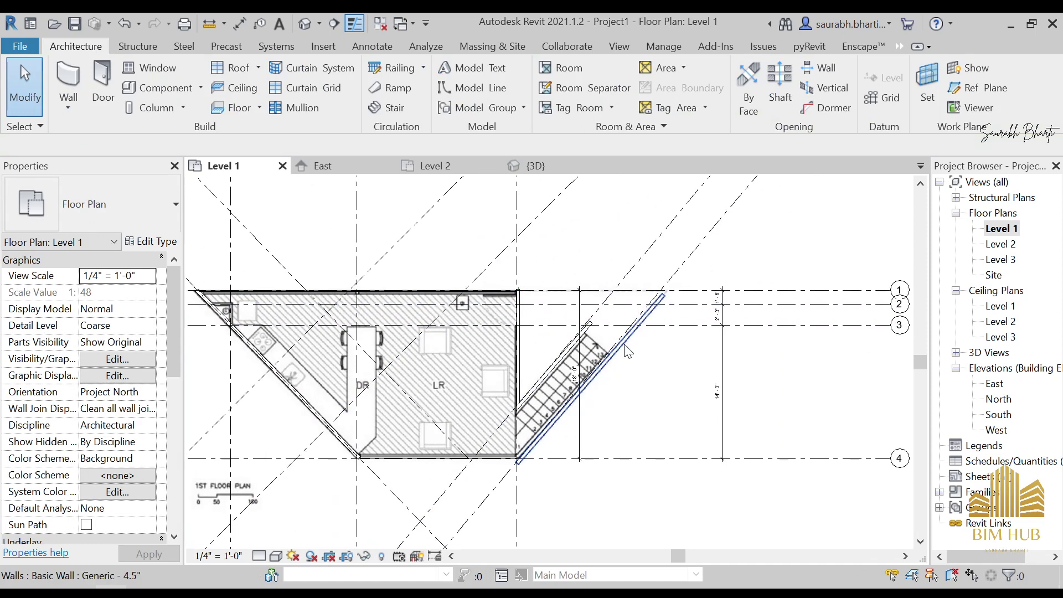
pyautogui.scroll(4, 622, 299)
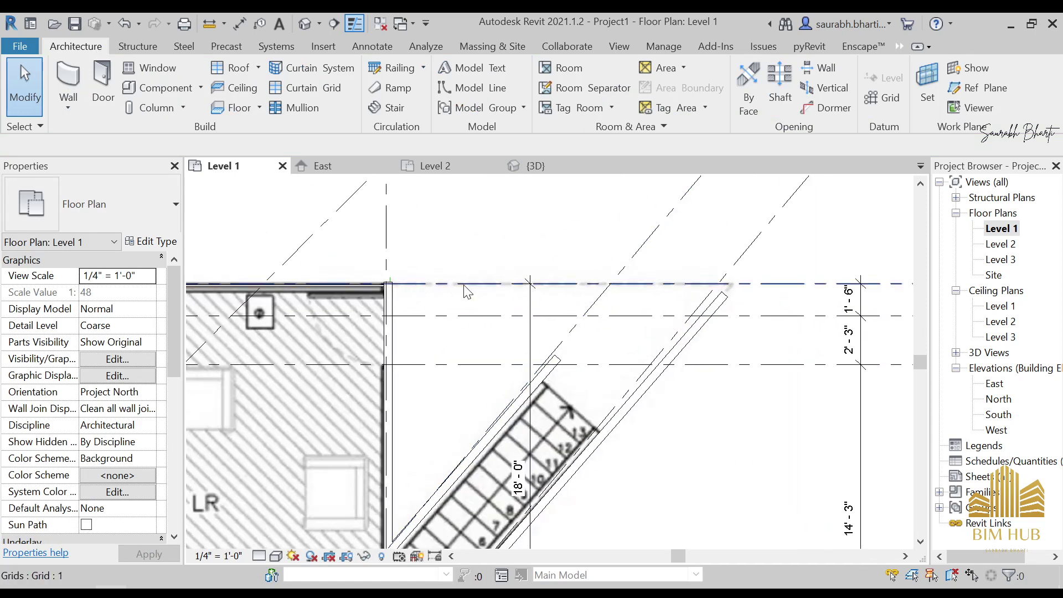
pyautogui.scroll(2, 404, 298)
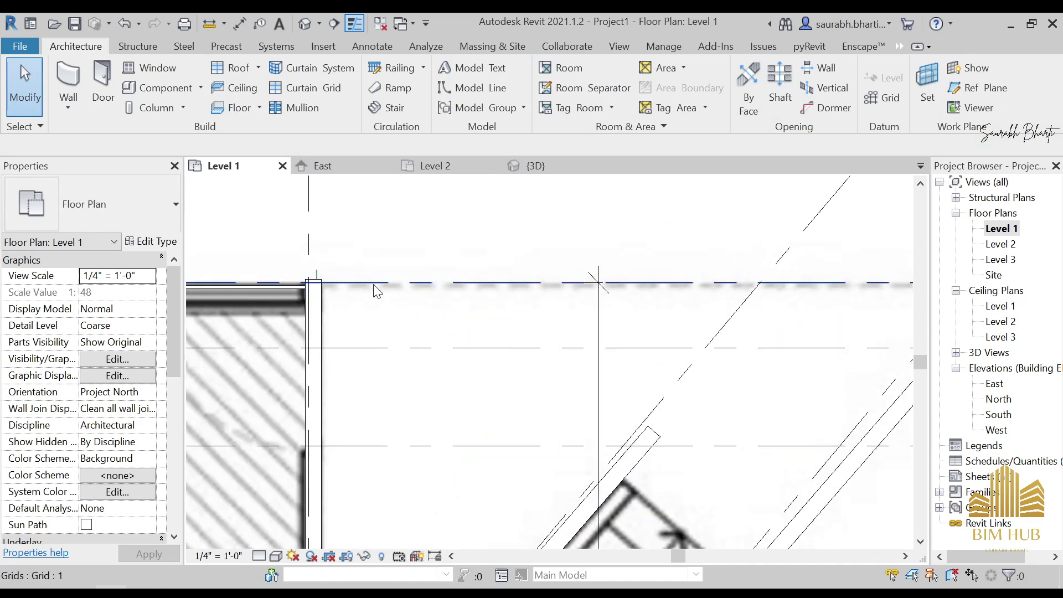
pyautogui.scroll(-3, 374, 285)
pyautogui.scroll(2, 650, 299)
pyautogui.click(641, 294)
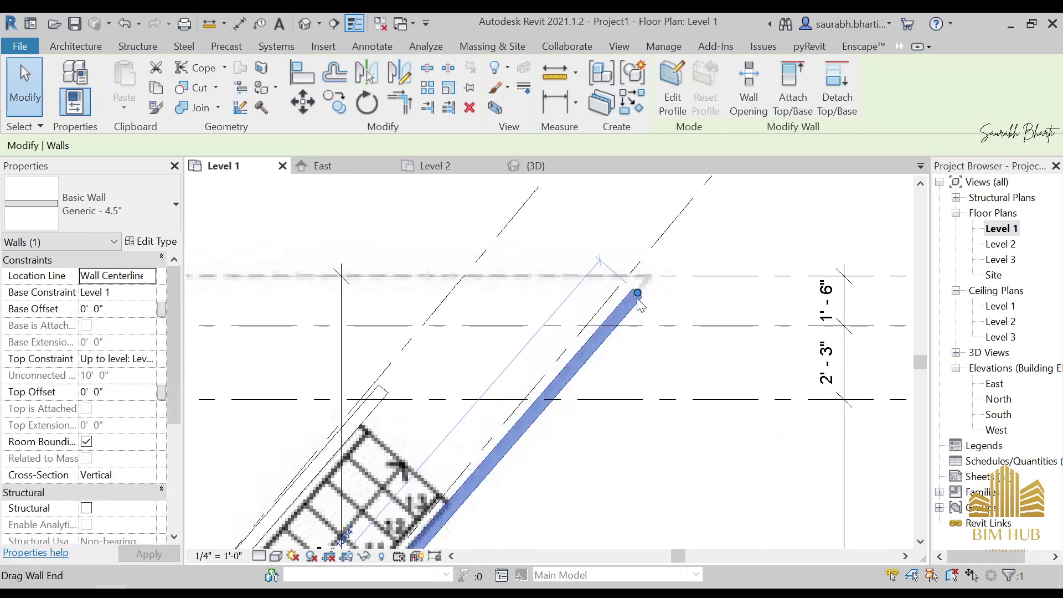
pyautogui.moveTo(641, 294); pyautogui.dragTo(652, 276)
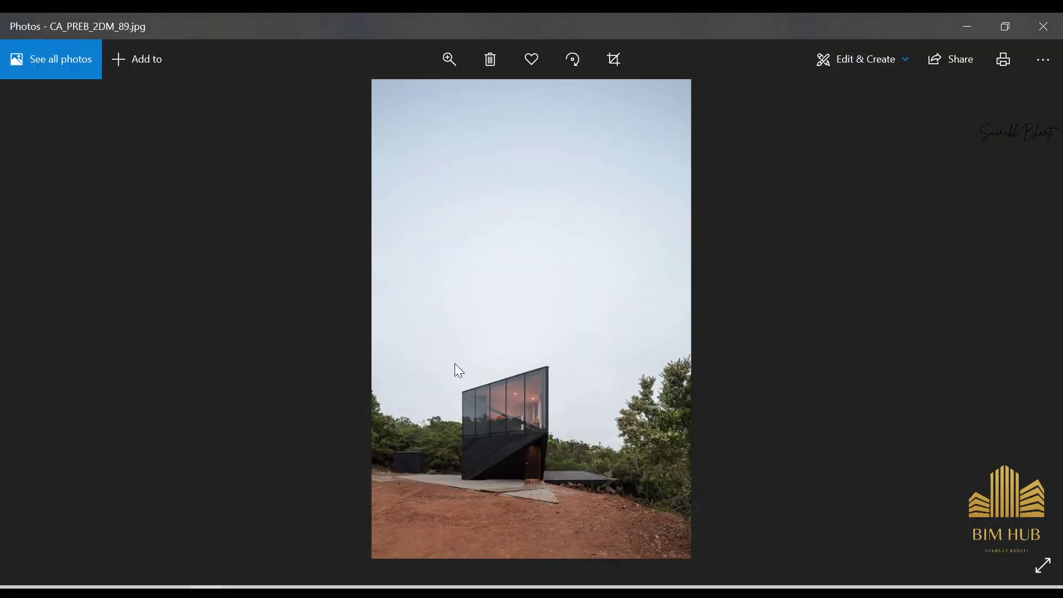
# Examine the cabin's exterior reference photos in Photos for the entrance-side wall and glazing, then return to Revit
pyautogui.scroll(2, 556, 449)
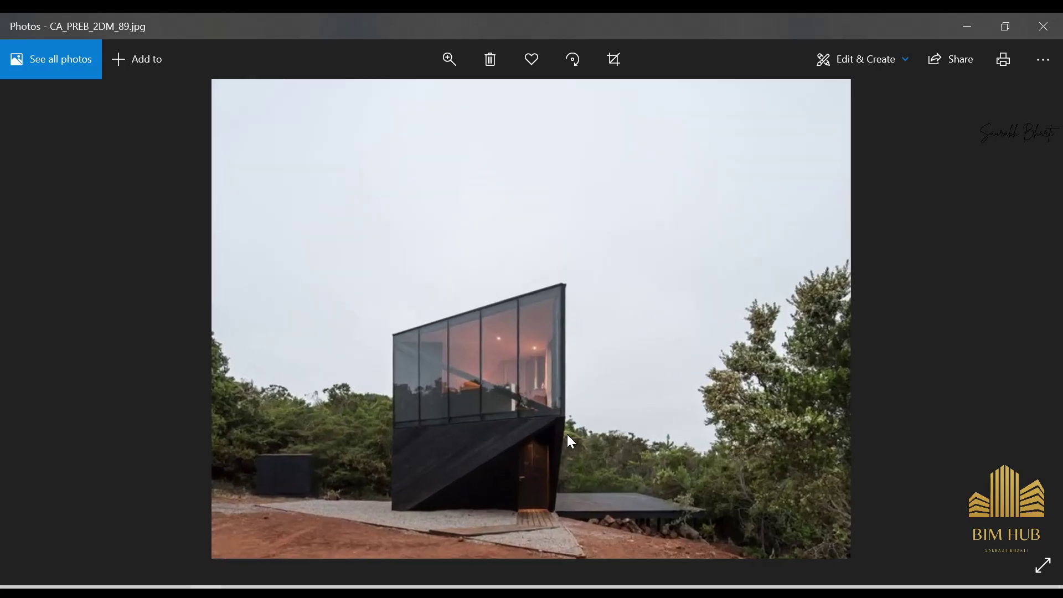
pyautogui.press('Right')
pyautogui.press('Right')
pyautogui.press('Right')
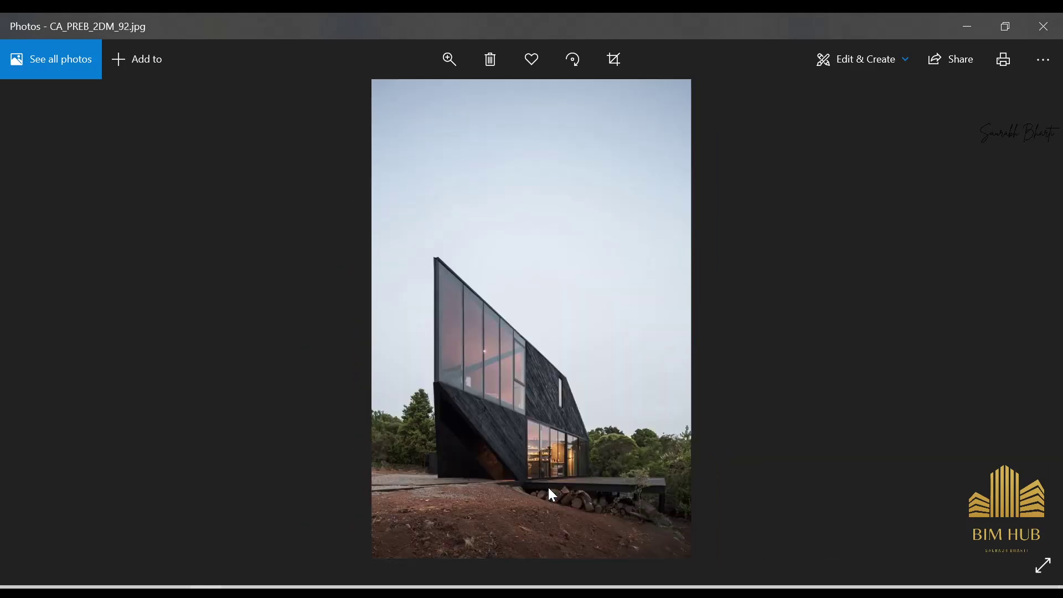
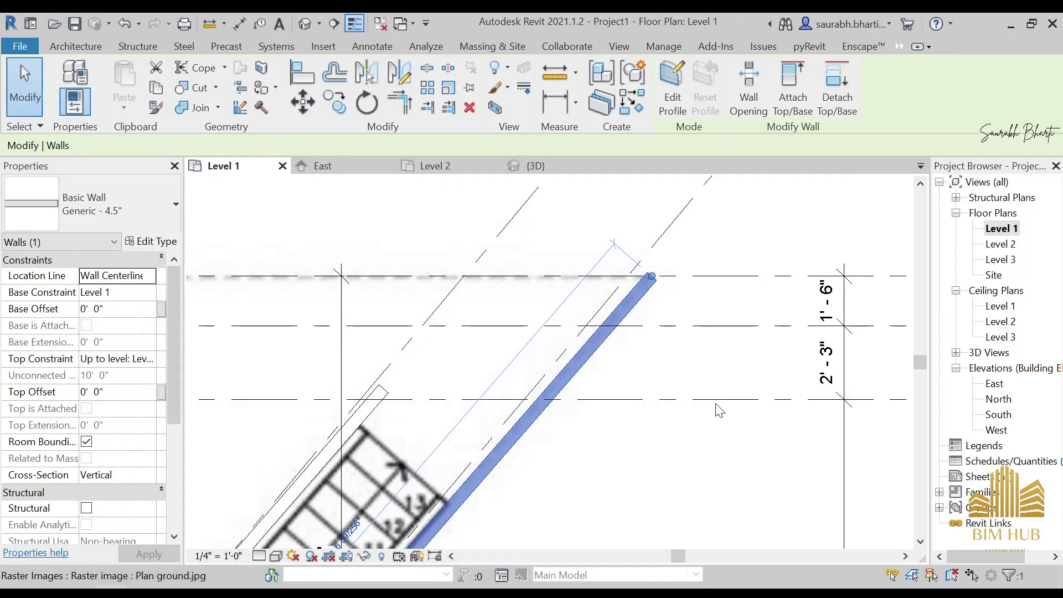
# Draw a Generic - 4" Brick wall along grid 1 from the living room corner to the outer diagonal wall's upper end
pyautogui.scroll(-2, 331, 250)
pyautogui.moveTo(394, 272); pyautogui.dragTo(524, 333, button='middle')
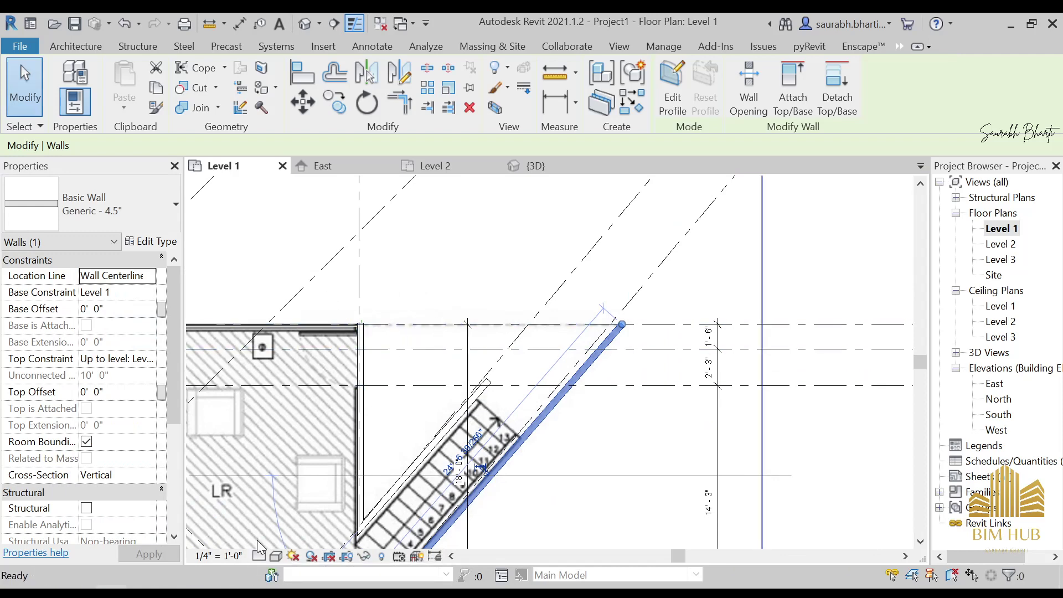
pyautogui.press('w')
pyautogui.press('a')
pyautogui.scroll(3, 371, 352)
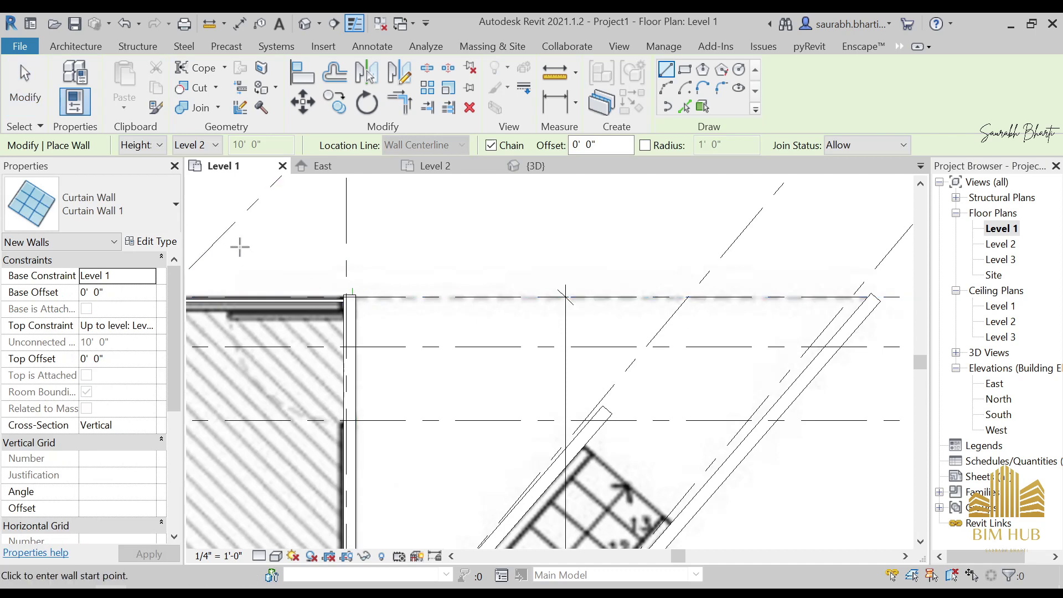
pyautogui.click(111, 203)
pyautogui.scroll(5, 113, 324)
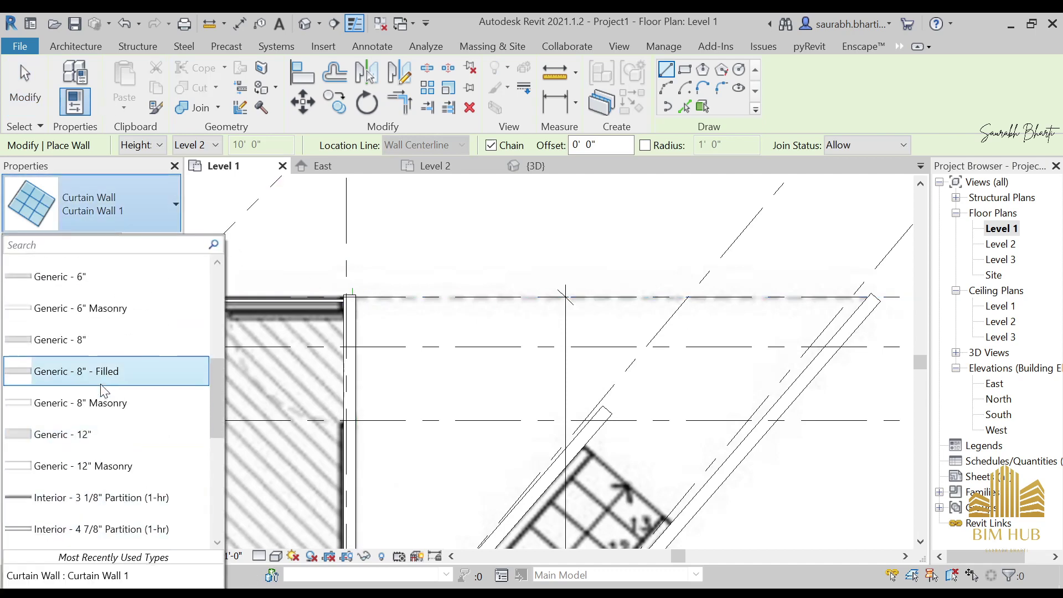
pyautogui.scroll(5, 114, 325)
pyautogui.click(105, 422)
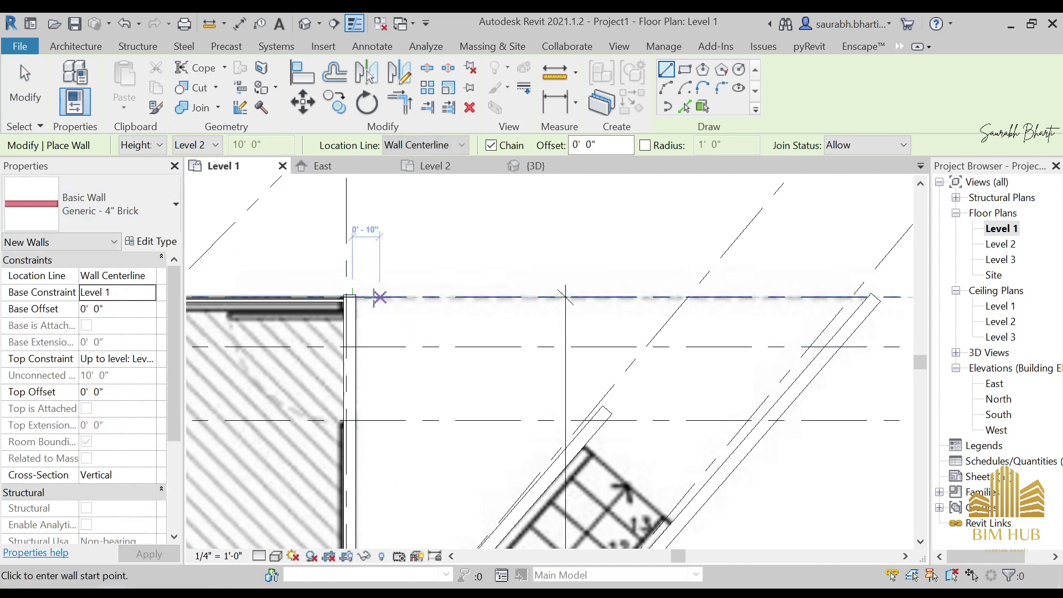
pyautogui.click(355, 294)
pyautogui.scroll(-3, 451, 292)
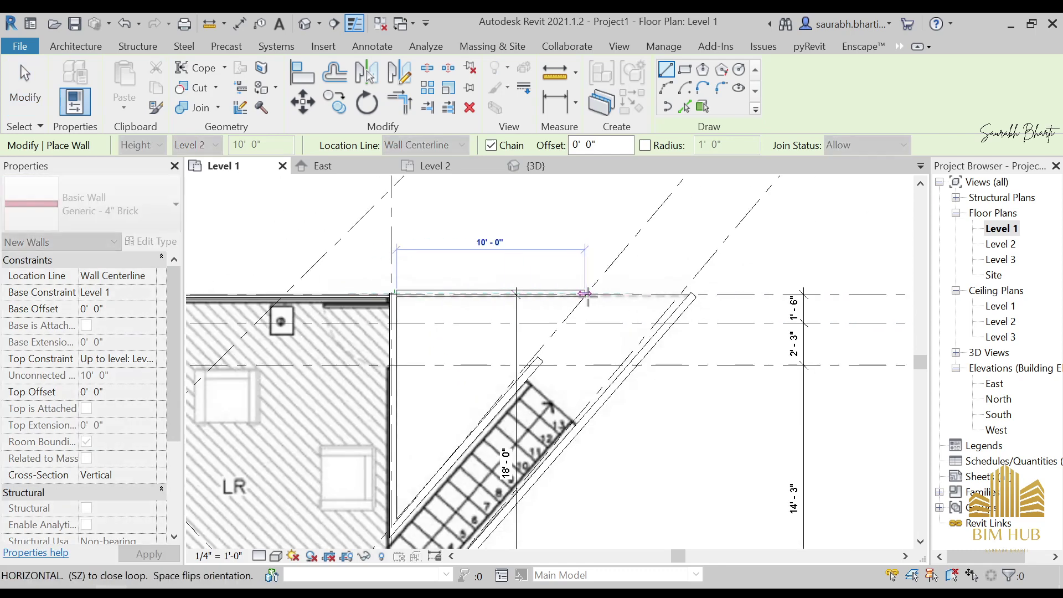
pyautogui.scroll(2, 630, 293)
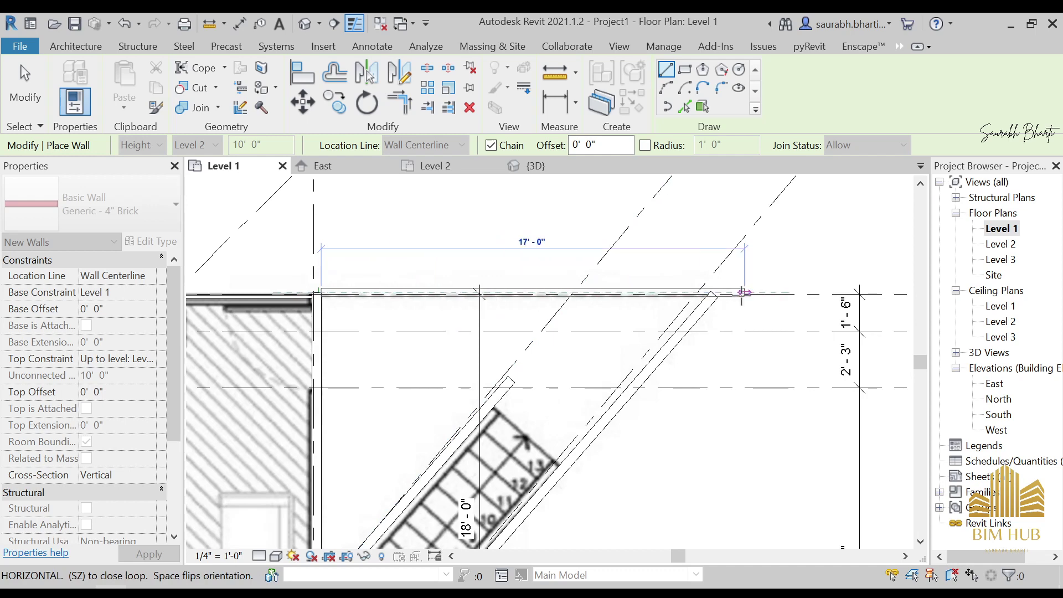
pyautogui.click(718, 292)
pyautogui.press('Escape')
pyautogui.press('Escape')
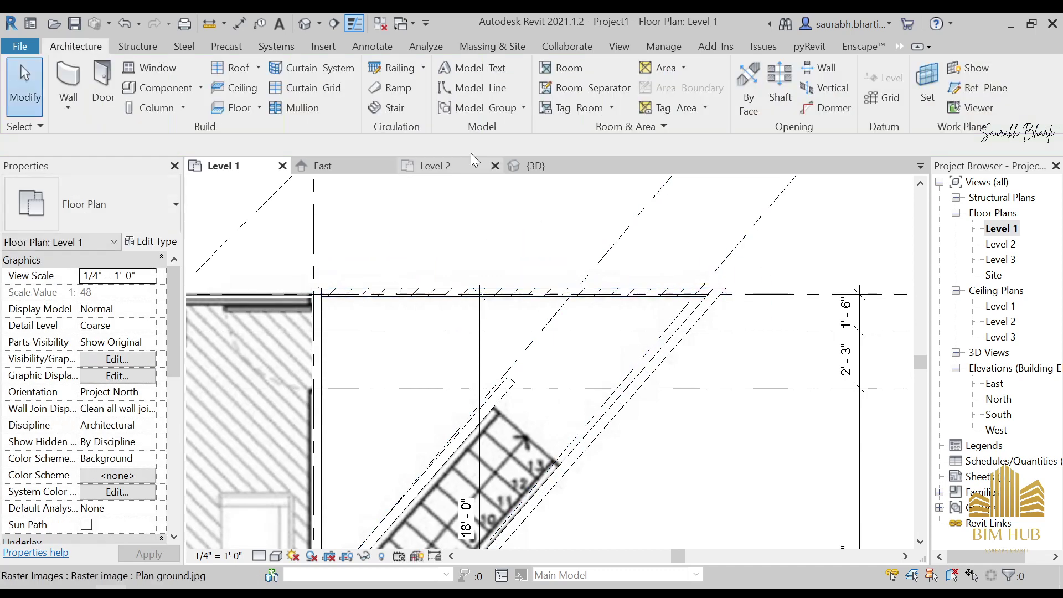
# Open the 3D view and inspect where the new brick wall meets the long curtain wall at the back
pyautogui.click(305, 24)
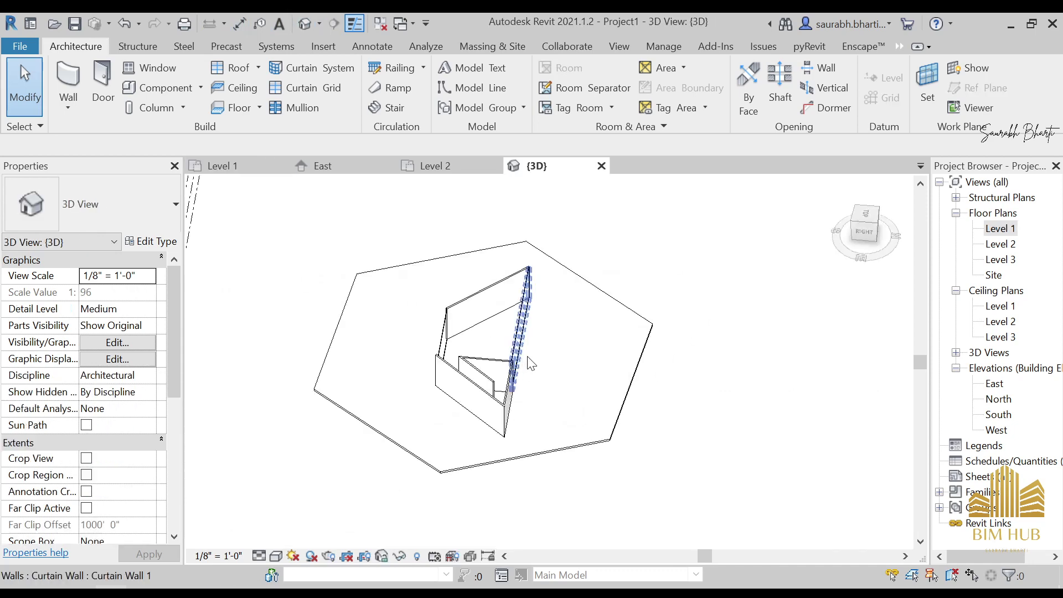
pyautogui.keyDown('shift'); pyautogui.moveTo(518, 332); pyautogui.dragTo(429, 382, button='middle'); pyautogui.keyUp('shift')
pyautogui.scroll(2, 405, 399)
pyautogui.scroll(4, 464, 348)
pyautogui.keyDown('shift'); pyautogui.moveTo(518, 414); pyautogui.dragTo(536, 370, button='middle'); pyautogui.keyUp('shift')
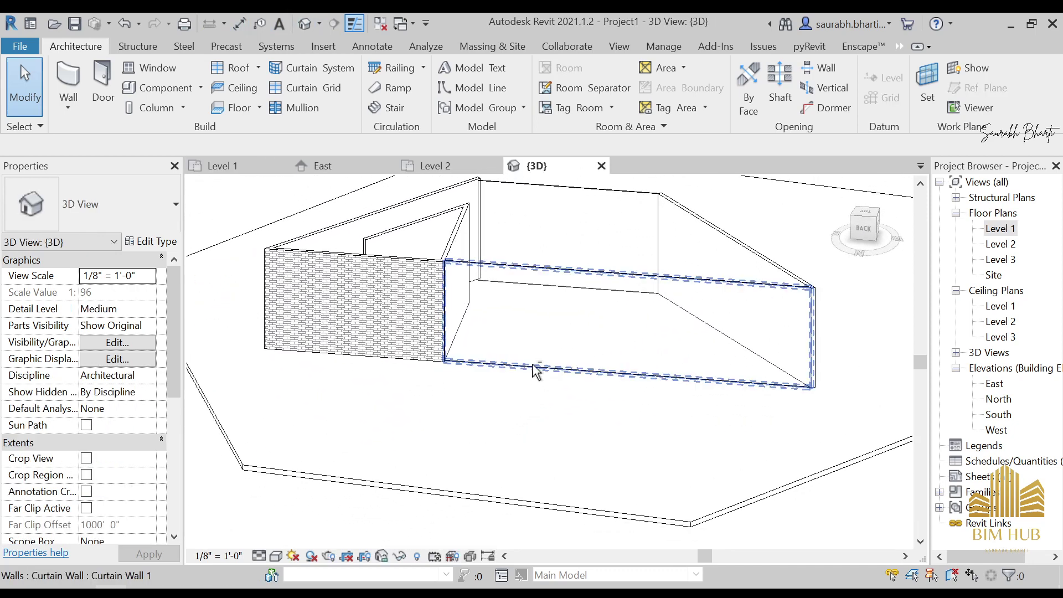
pyautogui.press('a')
pyautogui.press('l')
pyautogui.scroll(4, 351, 356)
pyautogui.scroll(-3, 372, 349)
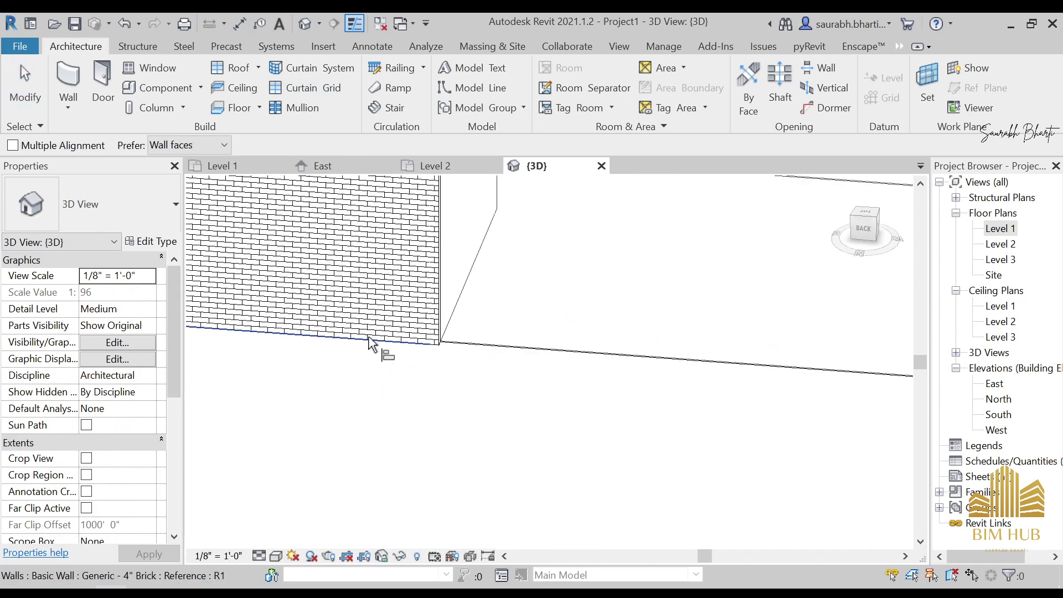
pyautogui.moveTo(372, 349); pyautogui.dragTo(489, 434, button='middle')
pyautogui.press('Escape')
# Change the brick wall on the back side to the Generic - 4.5" wall type
pyautogui.click(462, 296)
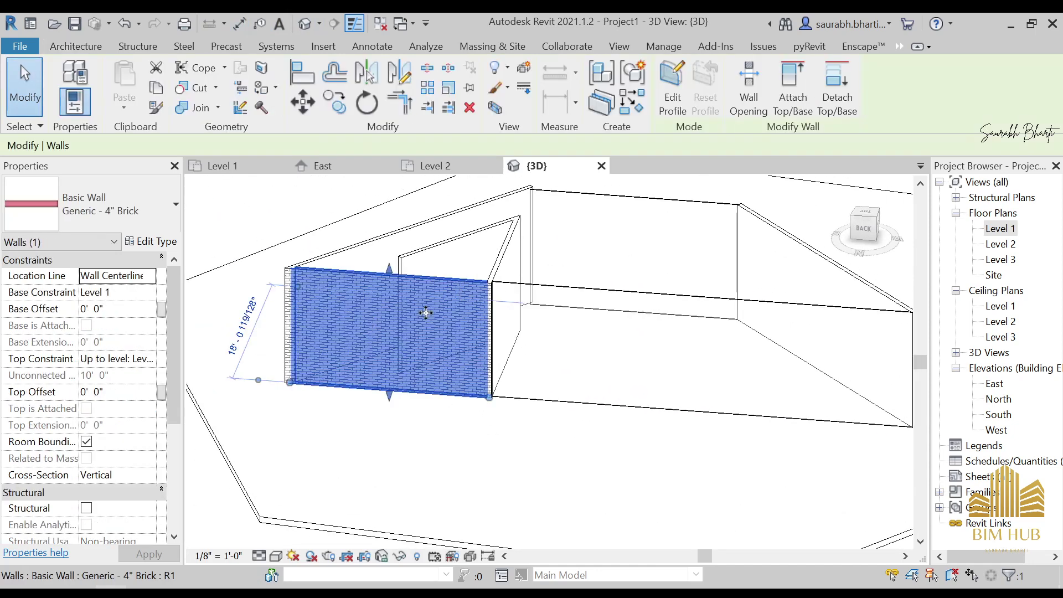
pyautogui.click(103, 213)
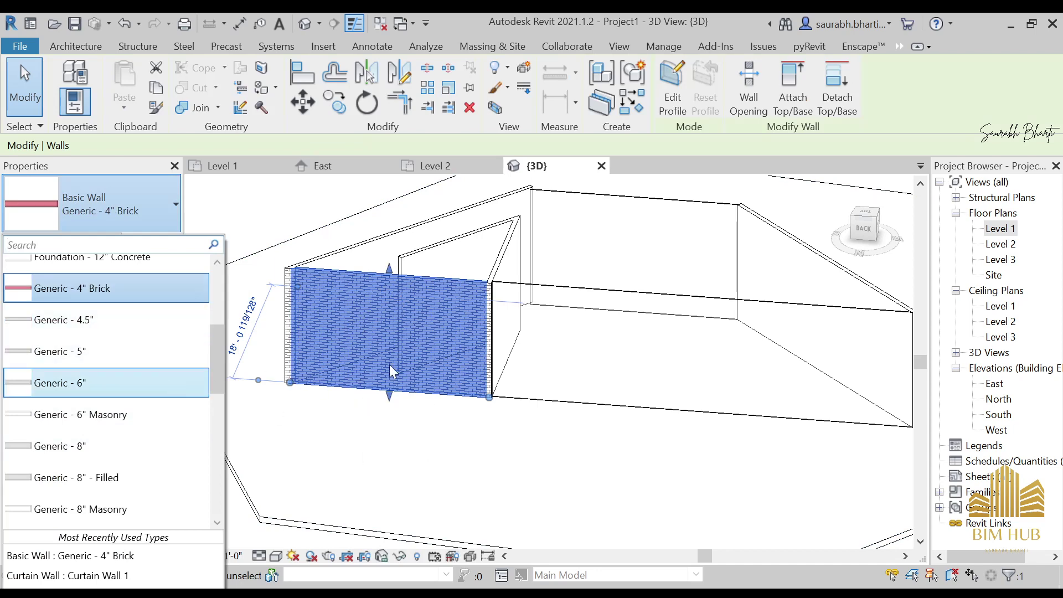
pyautogui.click(148, 324)
pyautogui.click(430, 466)
# Align the long back curtain wall with the face of the adjoining Generic - 4.5" wall, unjoining the connected elements
pyautogui.scroll(-3, 432, 470)
pyautogui.keyDown('shift'); pyautogui.moveTo(431, 471); pyautogui.dragTo(468, 382, button='middle'); pyautogui.keyUp('shift')
pyautogui.scroll(5, 459, 421)
pyautogui.keyDown('shift'); pyautogui.moveTo(458, 423); pyautogui.dragTo(434, 434, button='middle'); pyautogui.keyUp('shift')
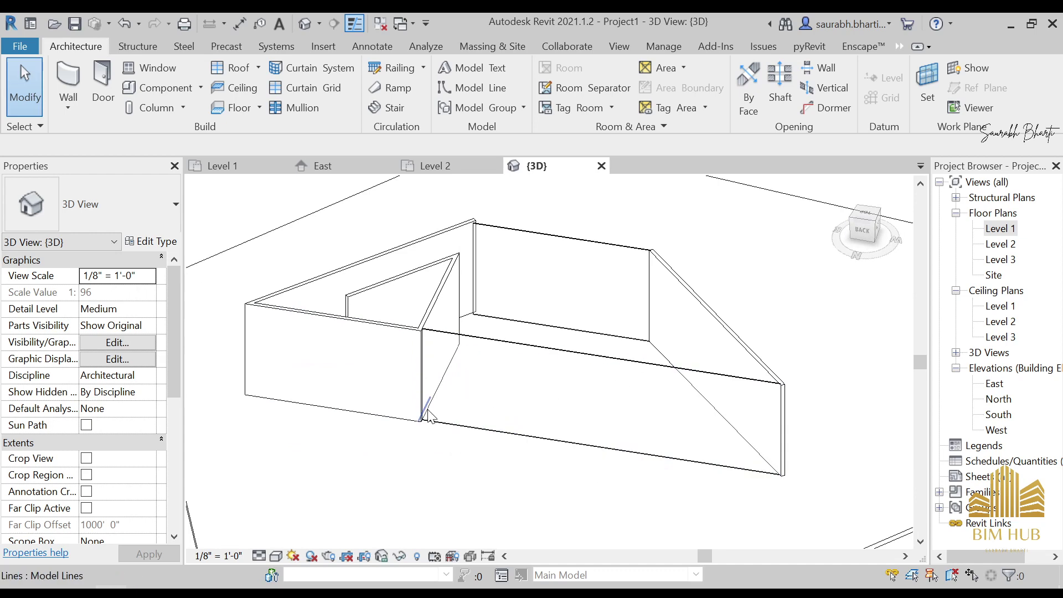
pyautogui.press('l')
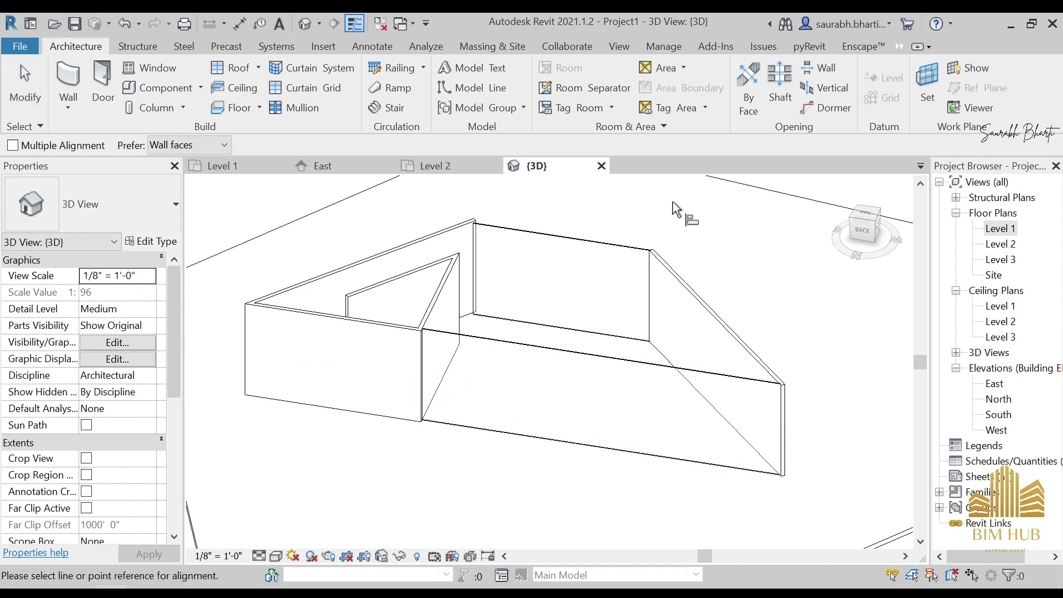
pyautogui.press('Escape')
pyautogui.click(899, 47)
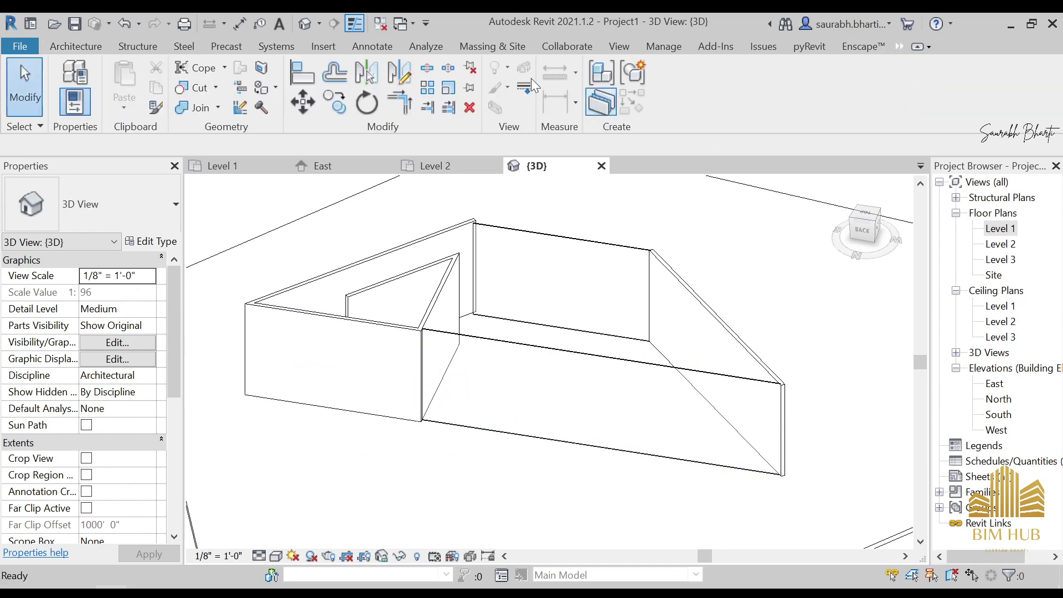
pyautogui.click(302, 77)
pyautogui.click(358, 416)
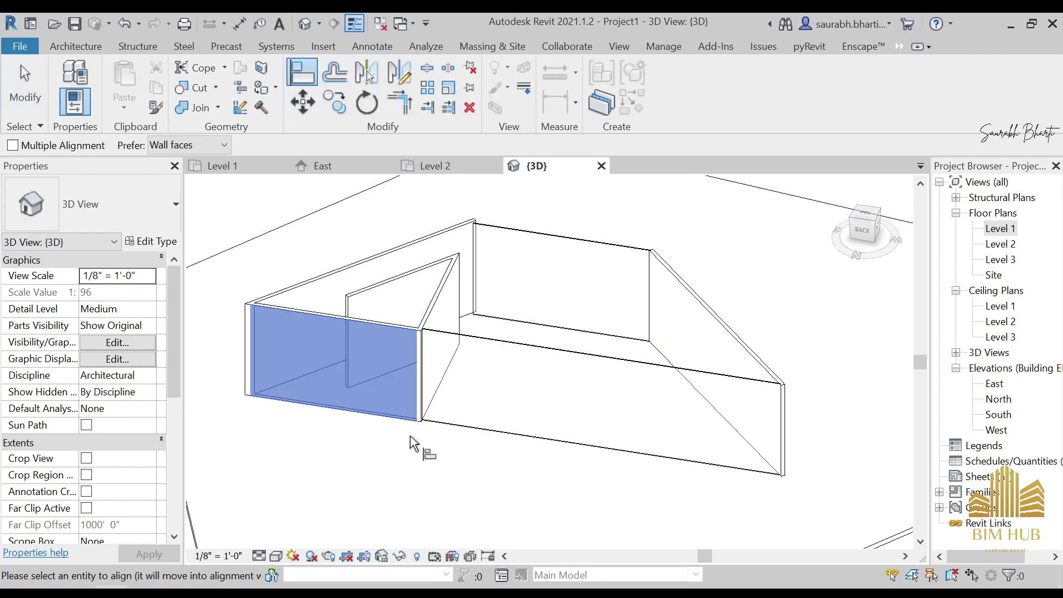
pyautogui.click(553, 456)
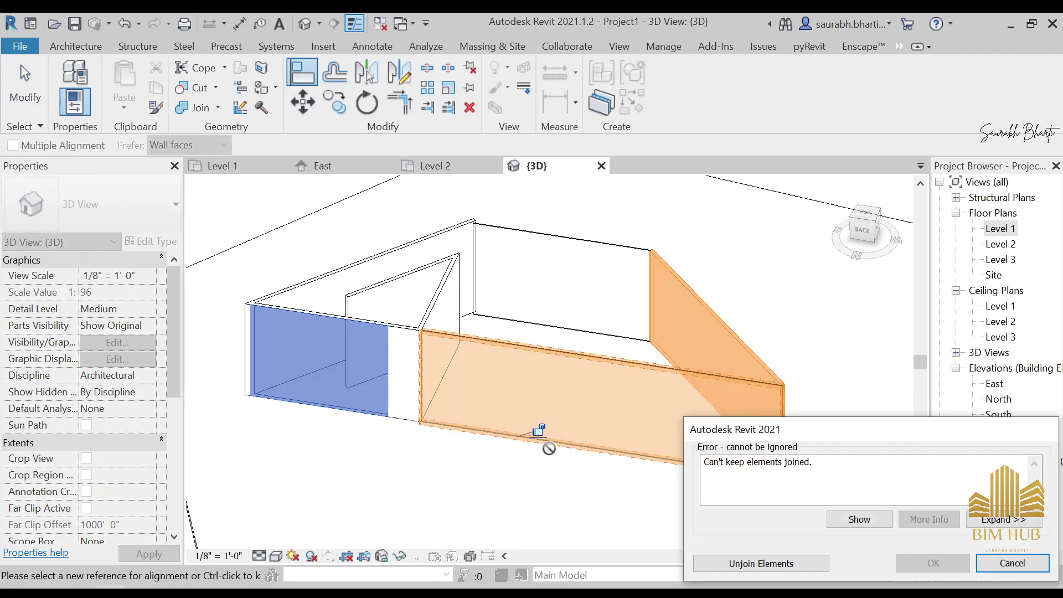
pyautogui.click(802, 570)
pyautogui.keyDown('shift'); pyautogui.moveTo(534, 496); pyautogui.dragTo(654, 389, button='middle'); pyautogui.keyUp('shift')
pyautogui.keyDown('shift'); pyautogui.moveTo(797, 397); pyautogui.dragTo(553, 421, button='middle'); pyautogui.keyUp('shift')
pyautogui.press('Escape')
pyautogui.scroll(3, 519, 410)
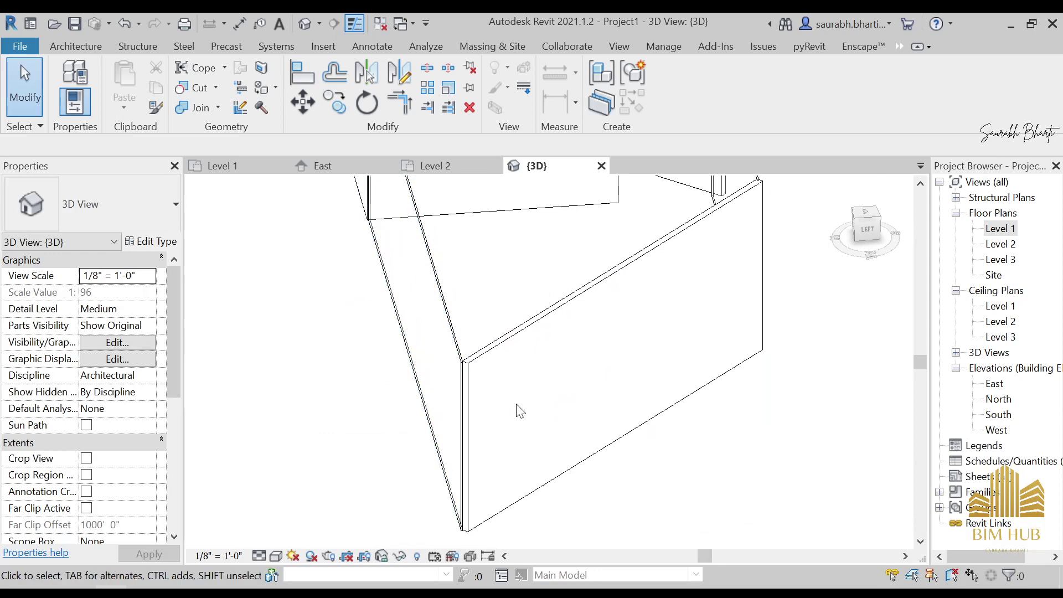
pyautogui.click(525, 348)
pyautogui.keyDown('shift'); pyautogui.moveTo(526, 360); pyautogui.dragTo(812, 408, button='middle'); pyautogui.keyUp('shift')
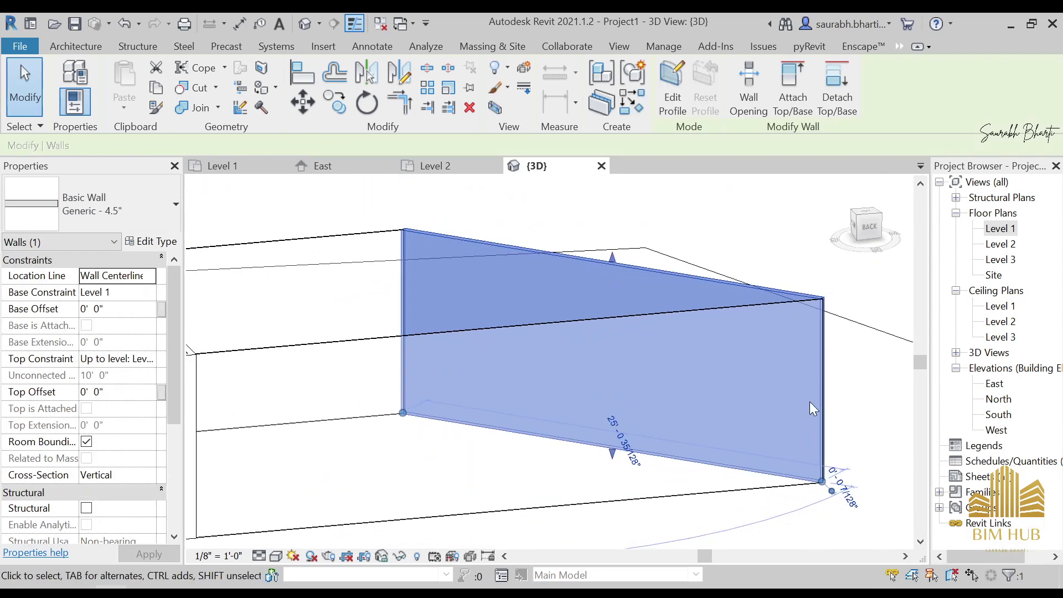
pyautogui.scroll(-5, 812, 408)
pyautogui.press('Escape')
pyautogui.keyDown('shift'); pyautogui.moveTo(636, 443); pyautogui.dragTo(646, 403, button='middle'); pyautogui.keyUp('shift')
# Open the Level 2 plan, examine the cabin's exterior photos in Photos for the upper-storey walls and glazing, and return to Revit
pyautogui.doubleClick(1002, 246)
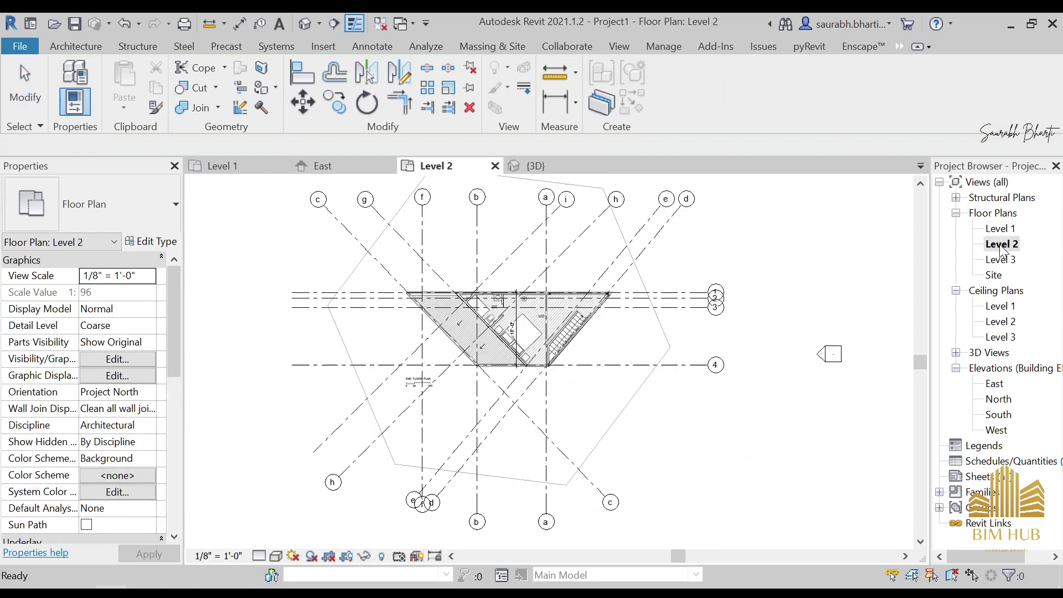
pyautogui.scroll(6, 454, 388)
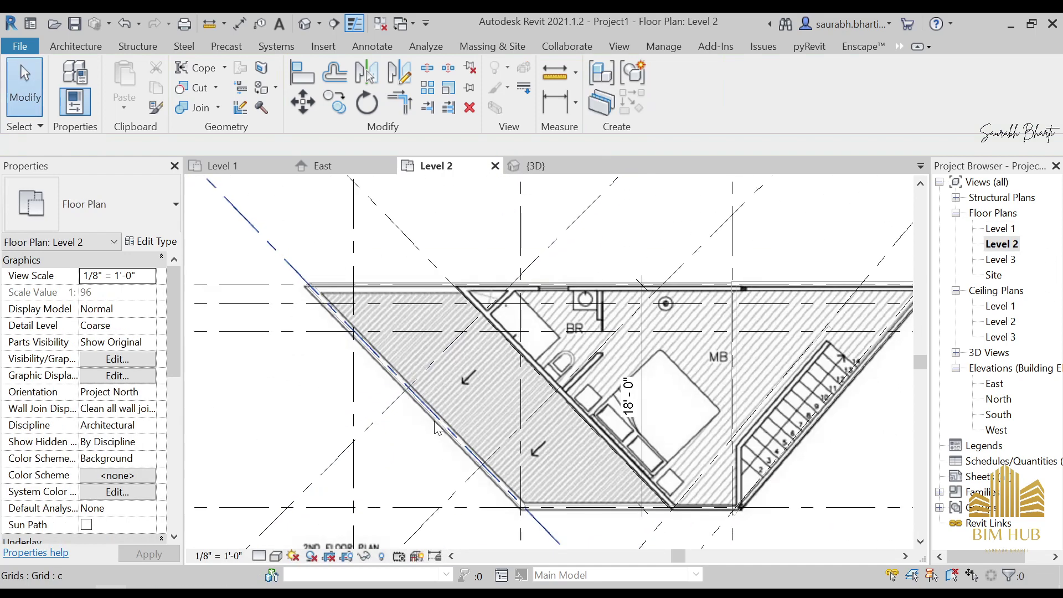
pyautogui.scroll(-3, 438, 427)
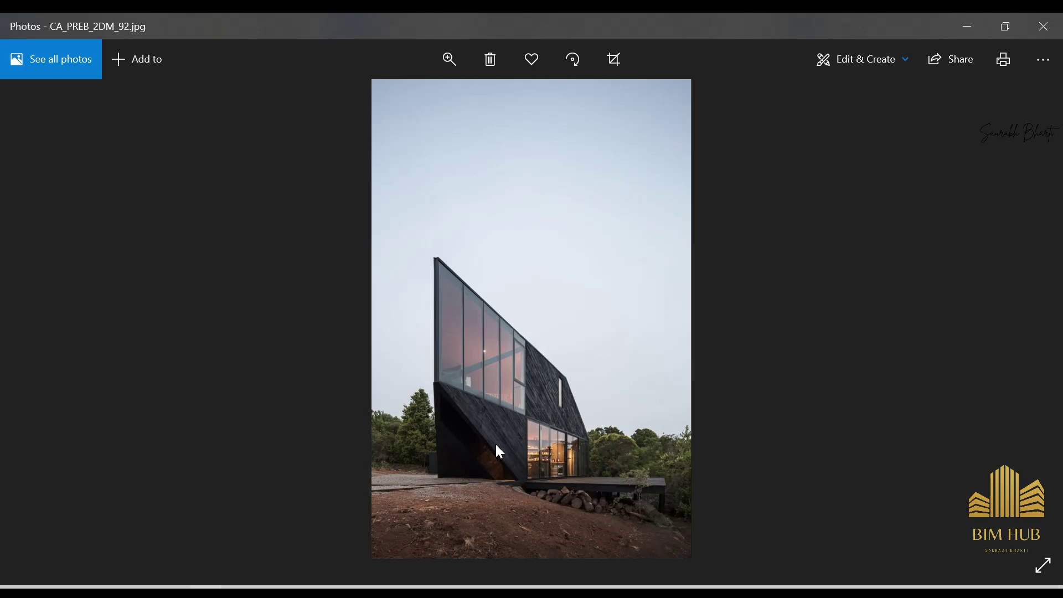
pyautogui.press('Left')
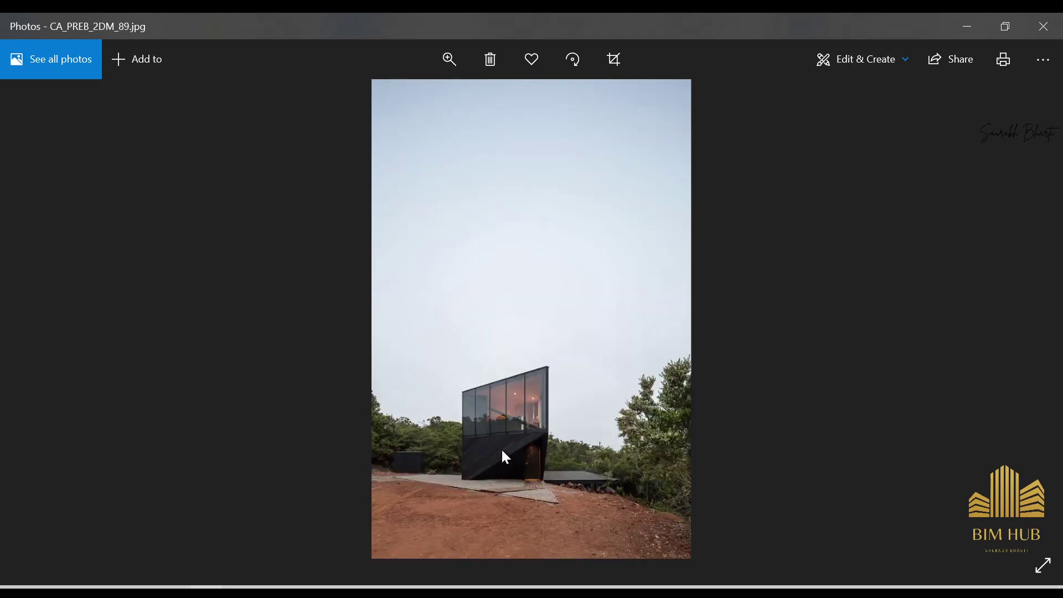
pyautogui.press('Left')
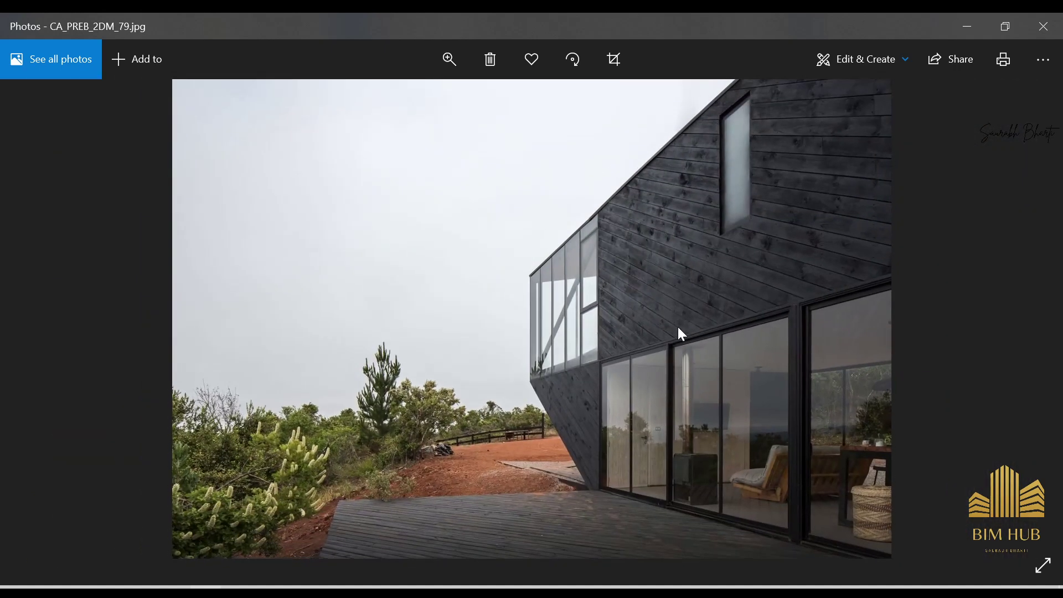
pyautogui.press('Right')
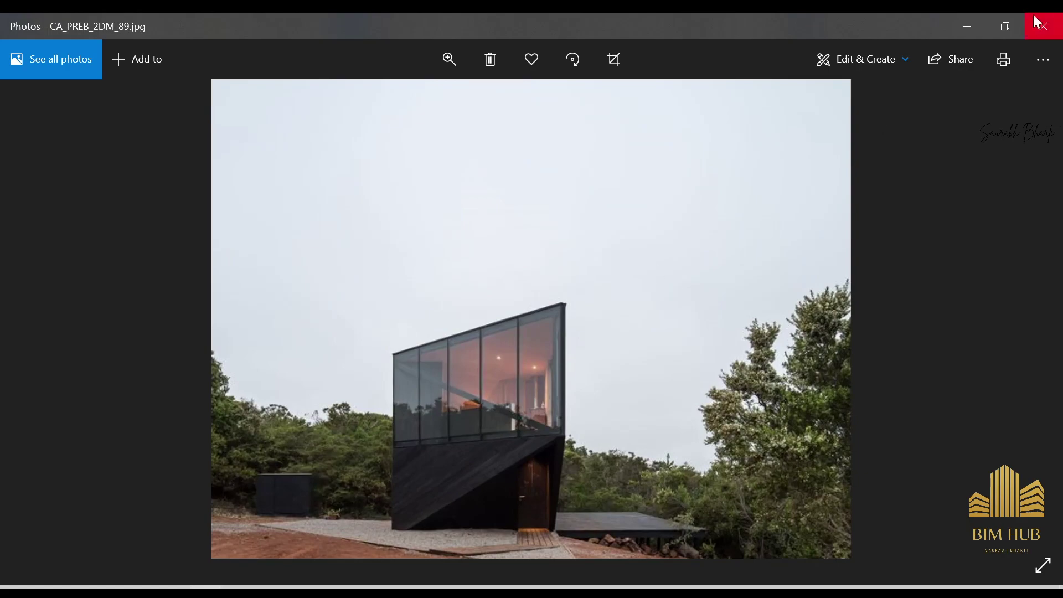
pyautogui.click(975, 15)
pyautogui.scroll(-3, 719, 344)
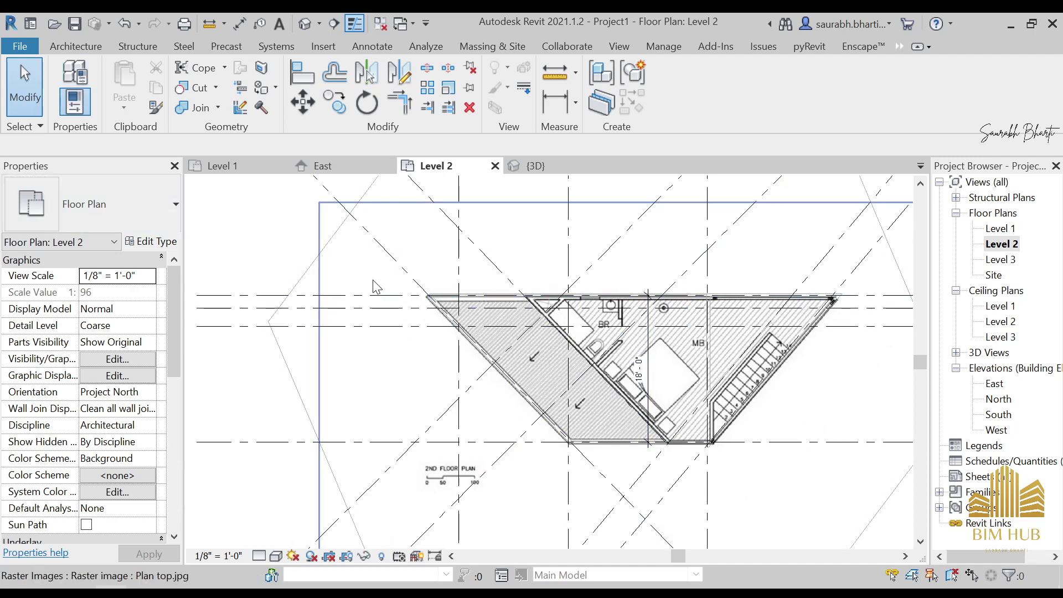
pyautogui.press('w')
pyautogui.press('a')
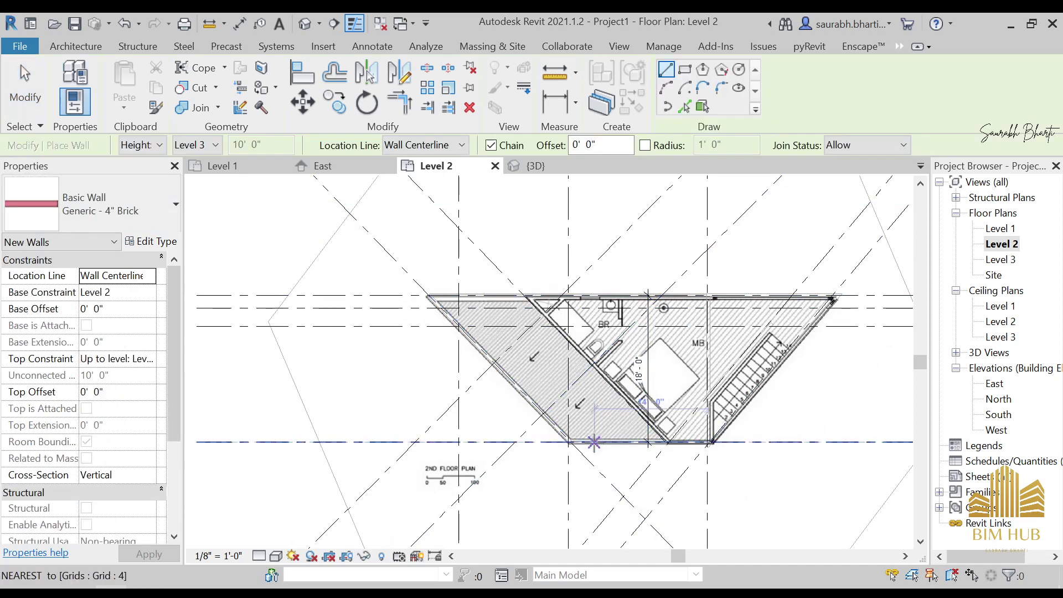
pyautogui.scroll(3, 589, 440)
pyautogui.scroll(-3, 452, 382)
pyautogui.press('Escape')
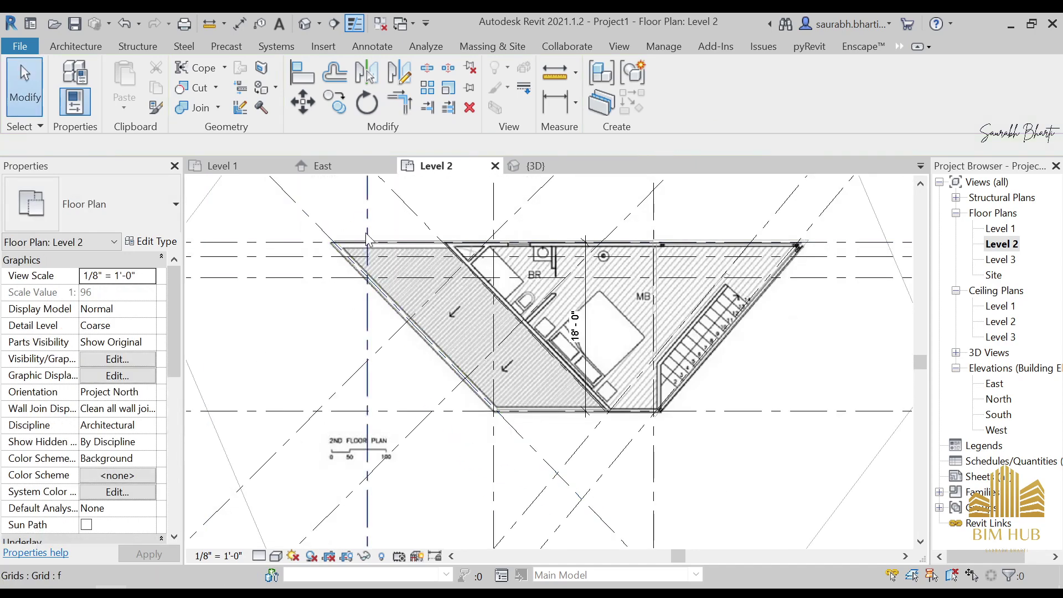
# In the 3D view, try extending the outer diagonal wall beside the stair up to Level 3 through its top constraint
pyautogui.click(304, 24)
pyautogui.keyDown('shift'); pyautogui.moveTo(407, 320); pyautogui.dragTo(530, 391, button='middle'); pyautogui.keyUp('shift')
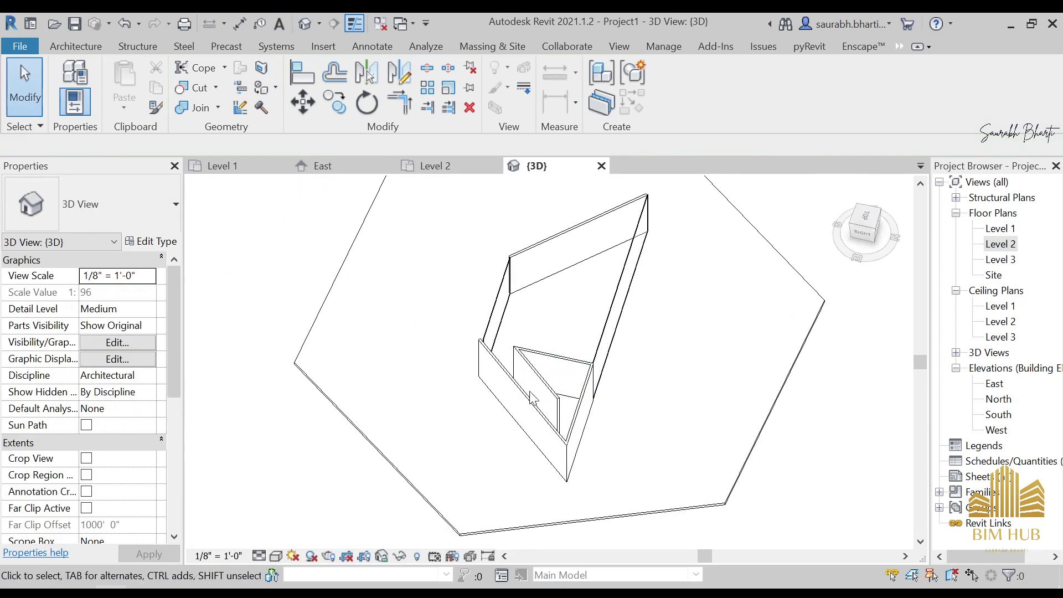
pyautogui.click(529, 402)
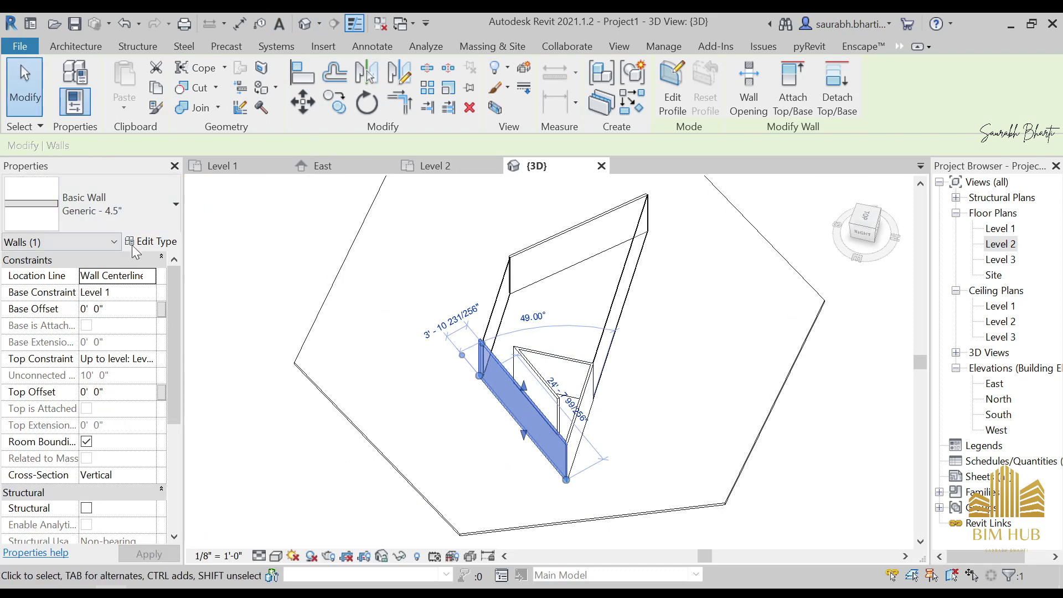
pyautogui.click(154, 361)
pyautogui.click(158, 418)
pyautogui.click(351, 408)
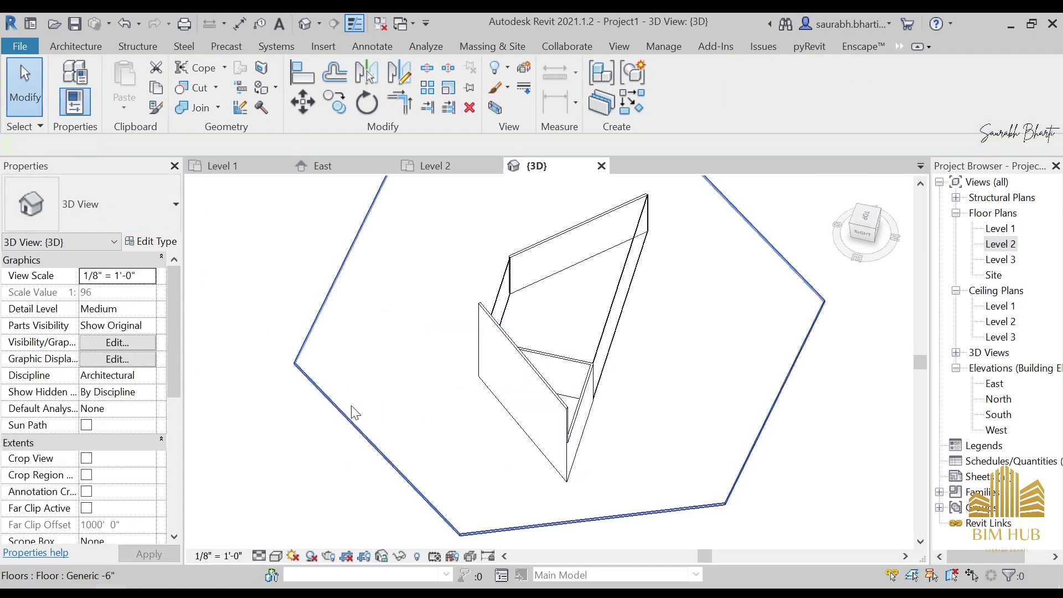
pyautogui.keyDown('shift'); pyautogui.moveTo(351, 408); pyautogui.dragTo(639, 221, button='middle'); pyautogui.keyUp('shift')
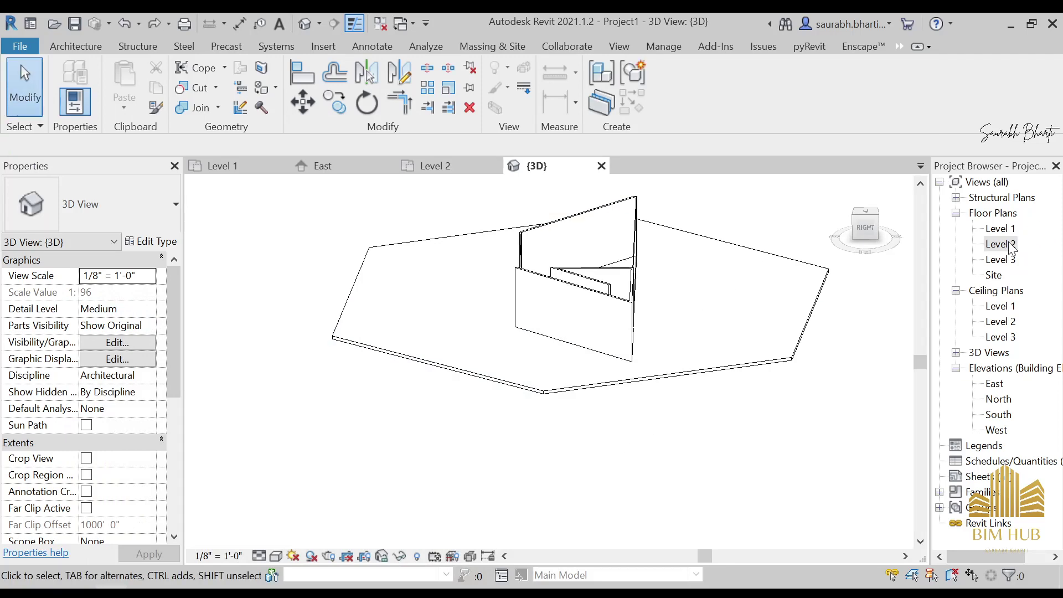
# Open the Level 2 floor plan and set up a new wall with the Curtain Wall 1 type
pyautogui.doubleClick(1009, 245)
pyautogui.press('w')
pyautogui.press('a')
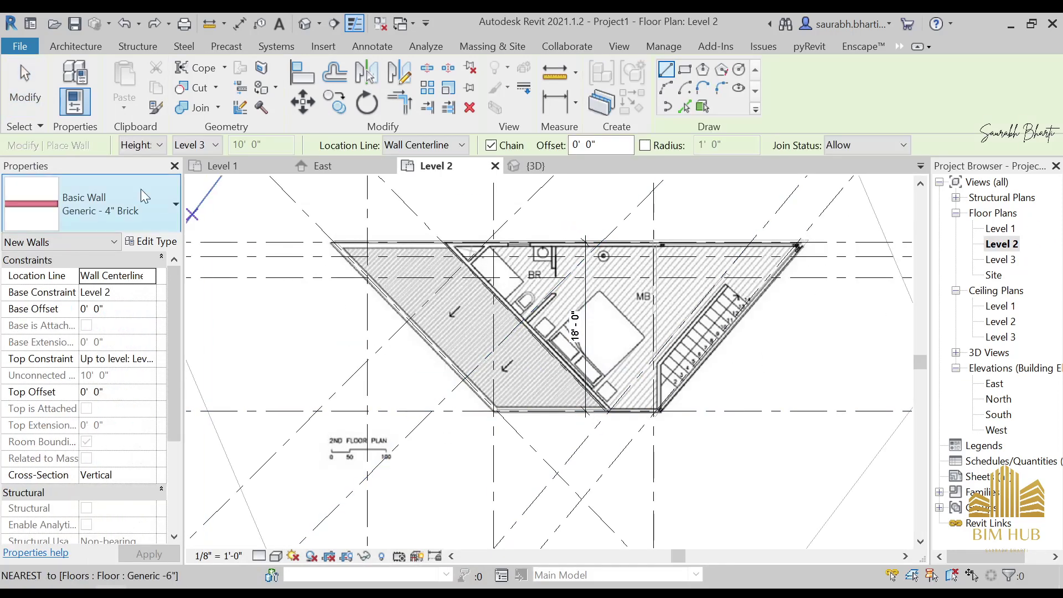
pyautogui.click(141, 189)
pyautogui.click(74, 48)
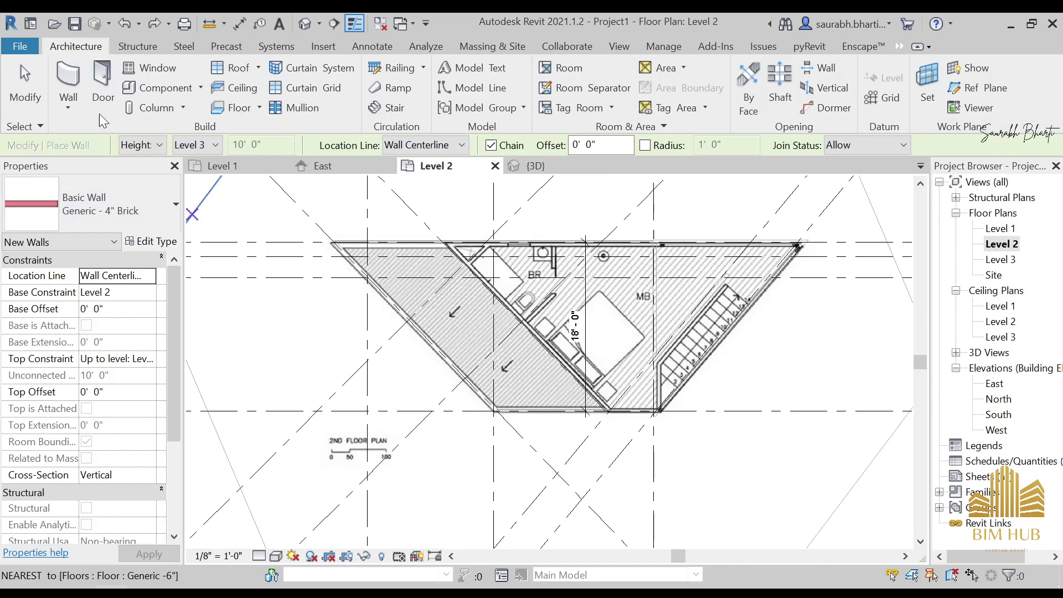
pyautogui.click(91, 203)
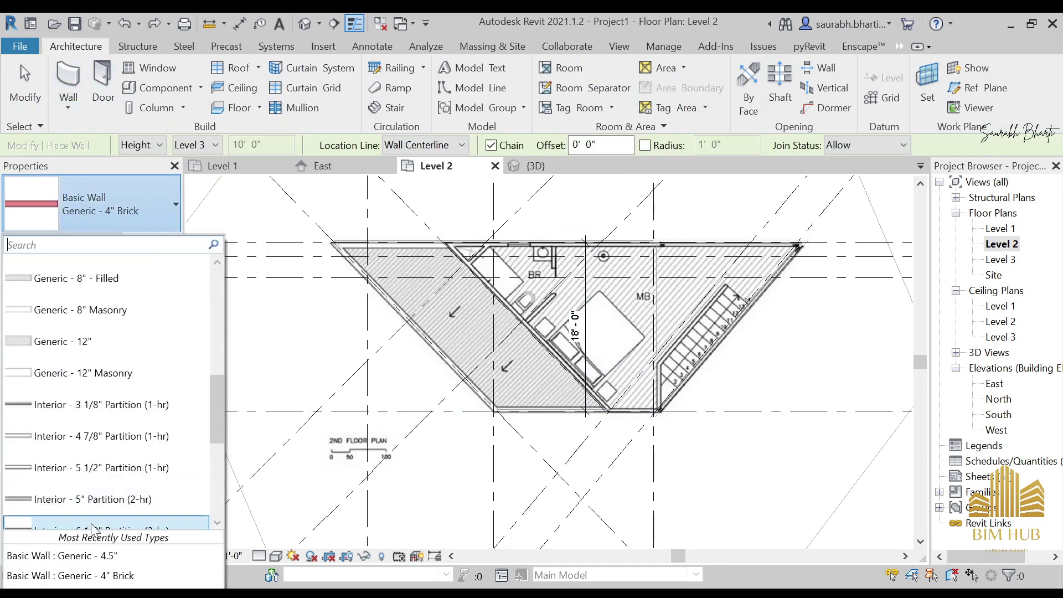
pyautogui.scroll(-1, 101, 523)
pyautogui.scroll(-5, 115, 448)
pyautogui.click(111, 407)
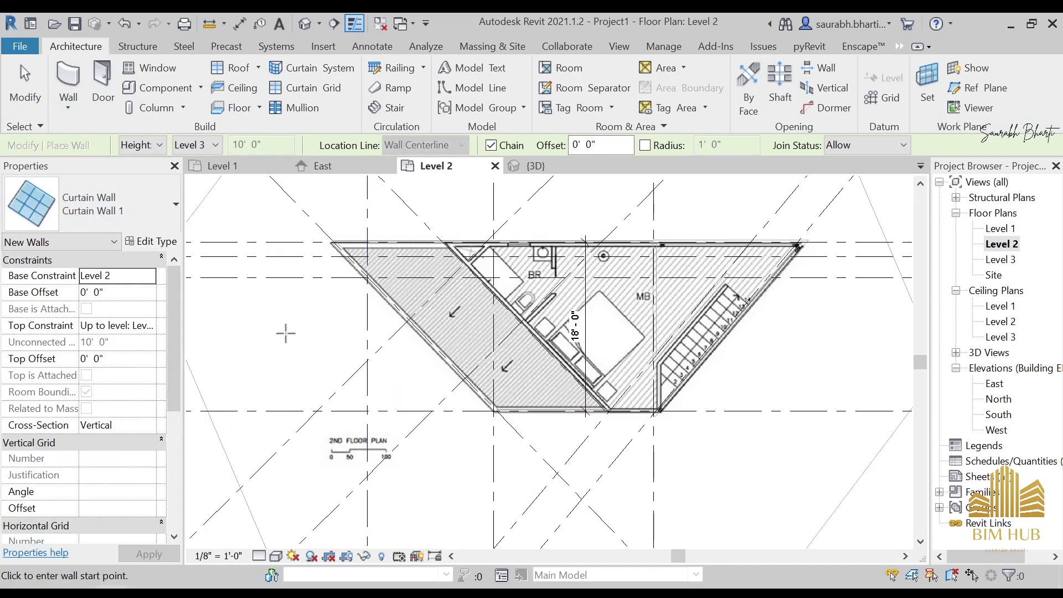
# Draw the curtain wall up to Level 3 along the terrace's outer diagonal, from the plan's lower-left corner to its far upper-left corner
pyautogui.scroll(3, 492, 415)
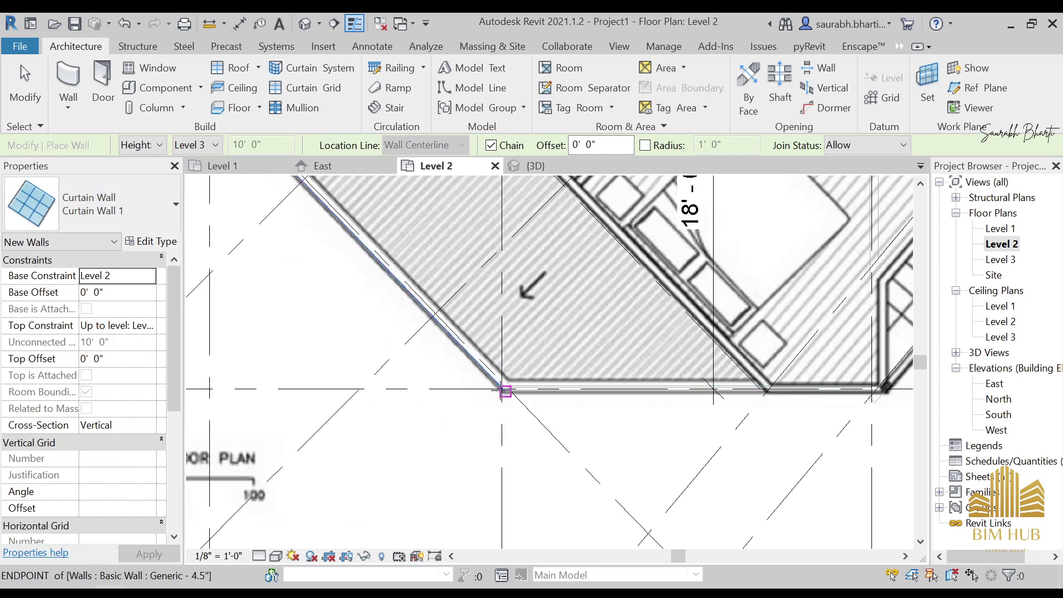
pyautogui.scroll(4, 502, 389)
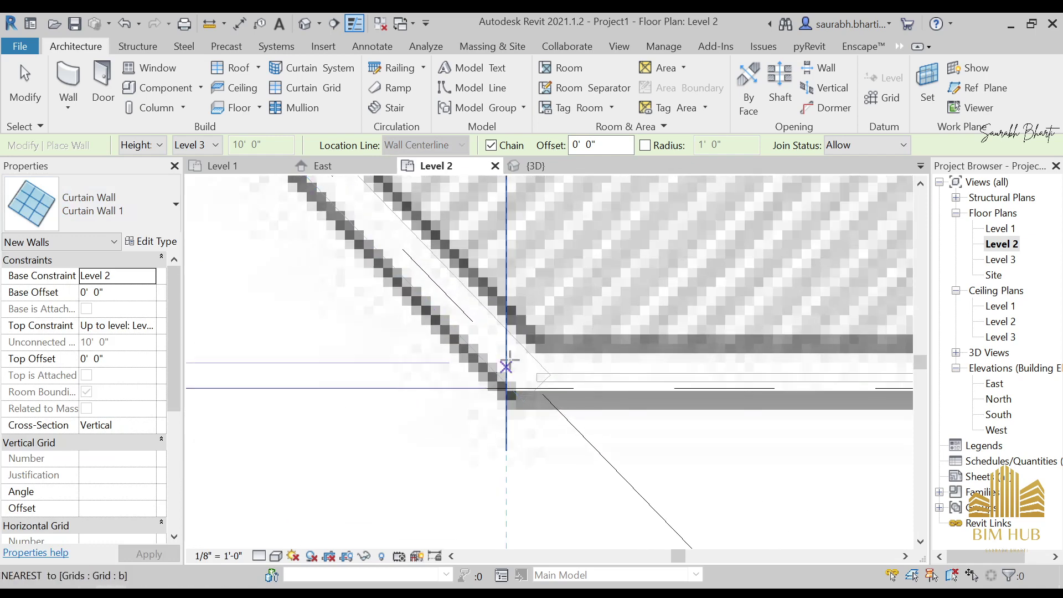
pyautogui.click(506, 377)
pyautogui.scroll(-5, 506, 377)
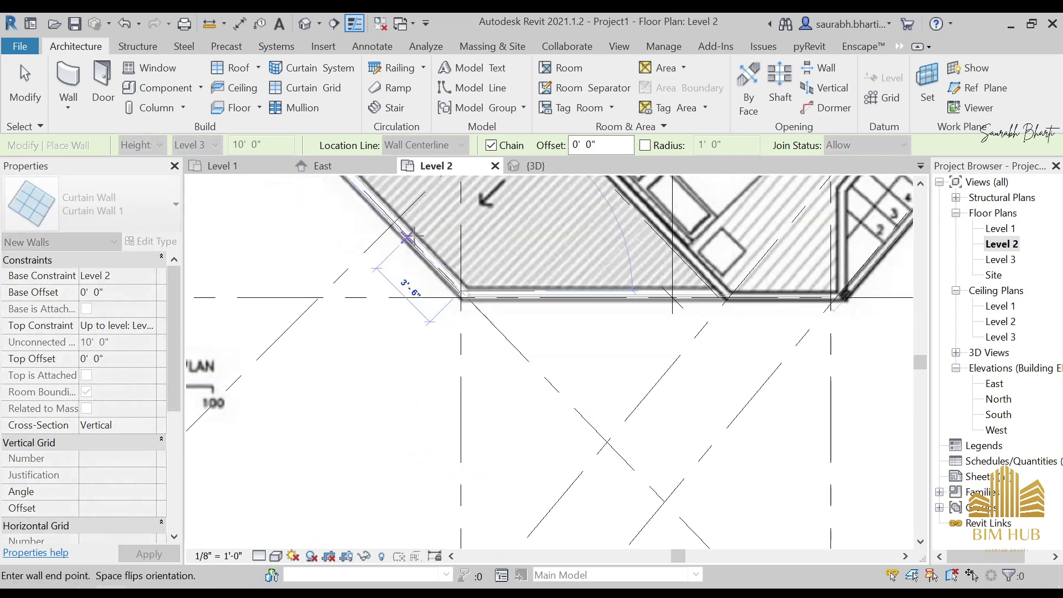
pyautogui.moveTo(339, 282); pyautogui.dragTo(506, 500, button='middle')
pyautogui.scroll(-2, 506, 500)
pyautogui.scroll(6, 419, 418)
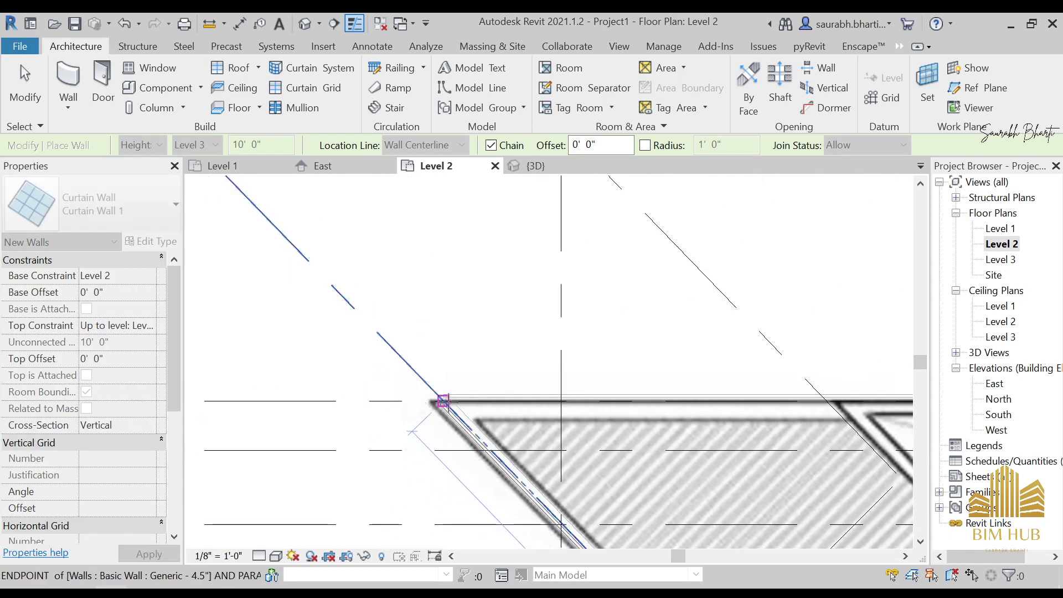
pyautogui.scroll(-3, 440, 369)
pyautogui.moveTo(511, 380); pyautogui.dragTo(444, 394, button='middle')
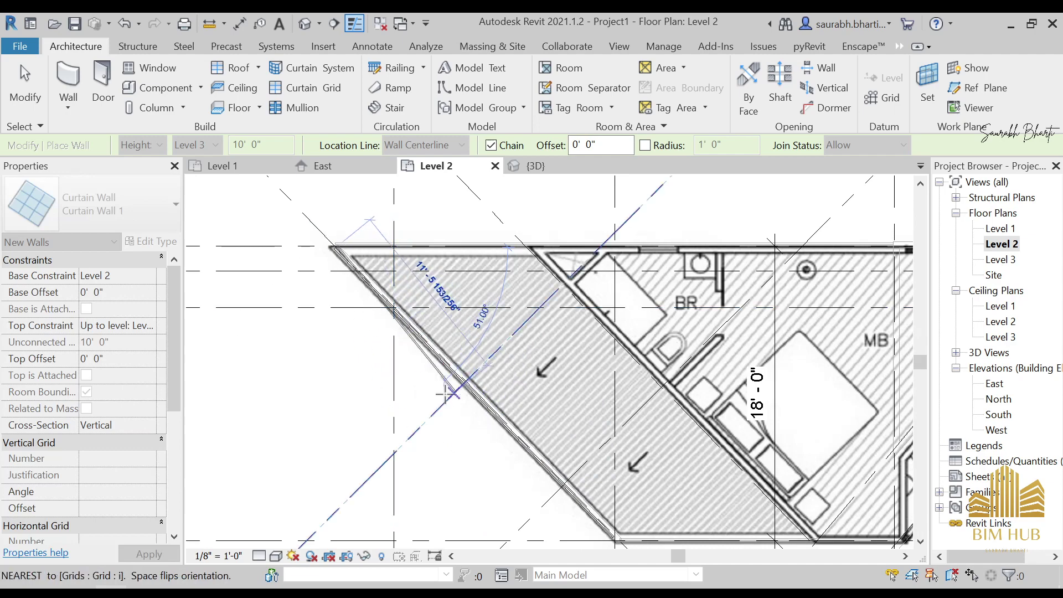
pyautogui.press('Escape')
# Restart wall placement on Level 2 with the Generic - 4.5" basic wall type
pyautogui.moveTo(603, 446); pyautogui.dragTo(493, 382, button='middle')
pyautogui.scroll(-1, 653, 457)
pyautogui.moveTo(656, 460); pyautogui.dragTo(548, 440, button='middle')
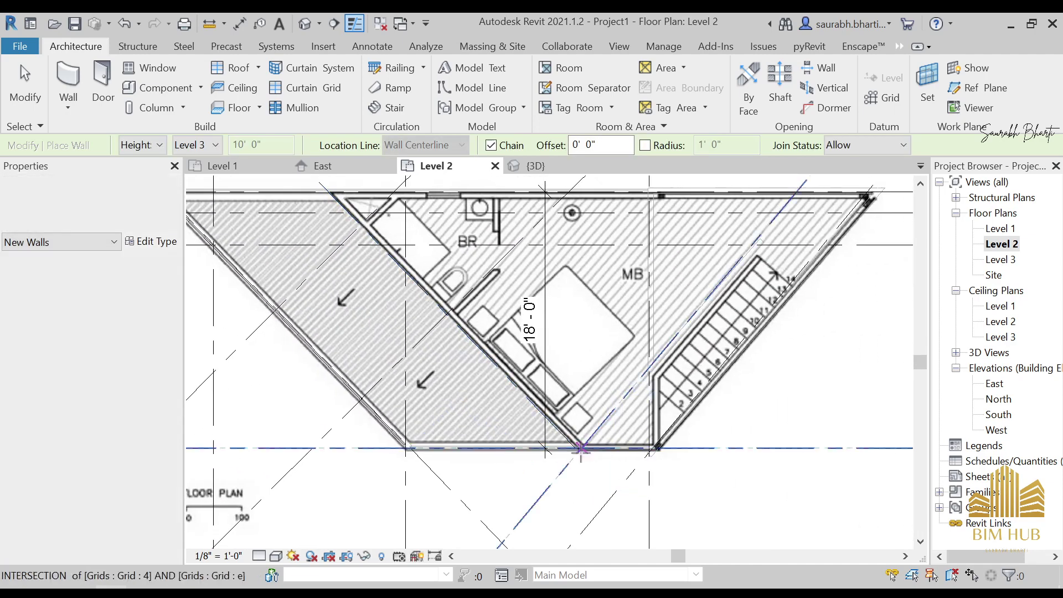
pyautogui.moveTo(387, 276); pyautogui.dragTo(434, 441, button='middle')
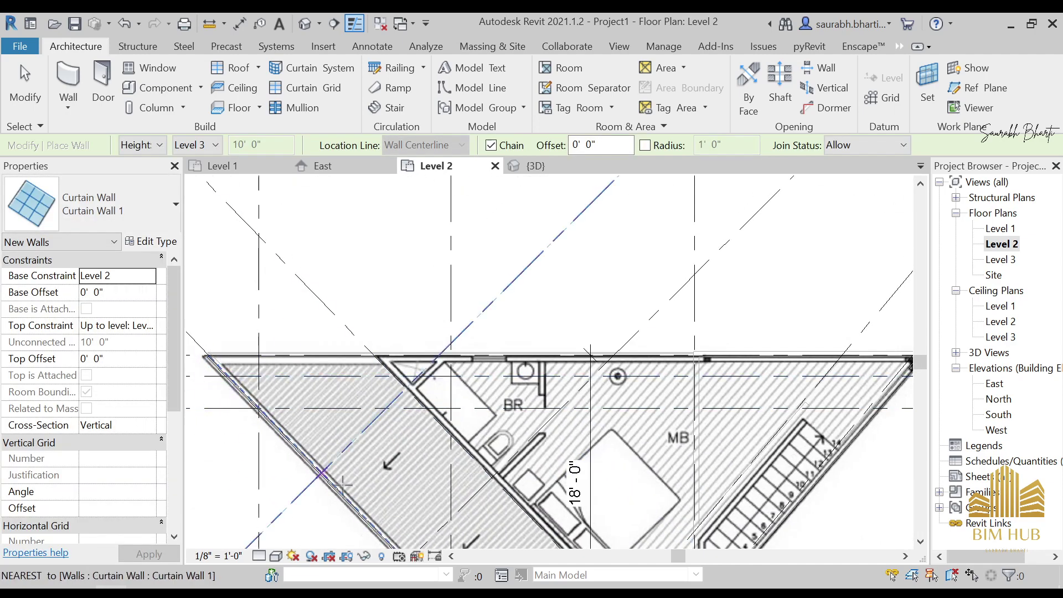
pyautogui.moveTo(342, 485); pyautogui.dragTo(346, 483, button='middle')
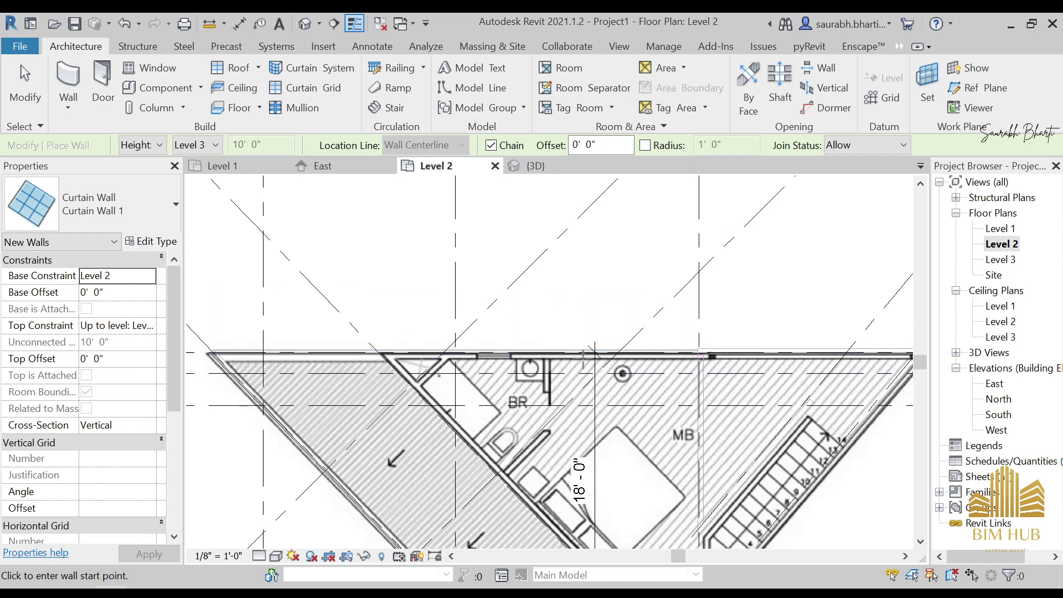
pyautogui.press('Escape')
pyautogui.click(68, 83)
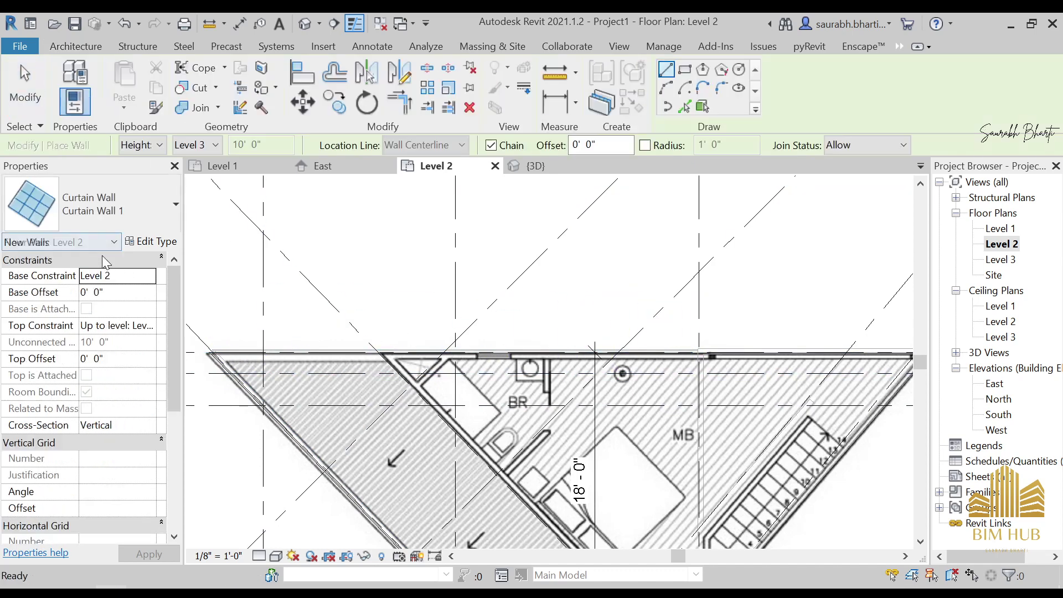
pyautogui.click(106, 207)
pyautogui.scroll(3, 108, 349)
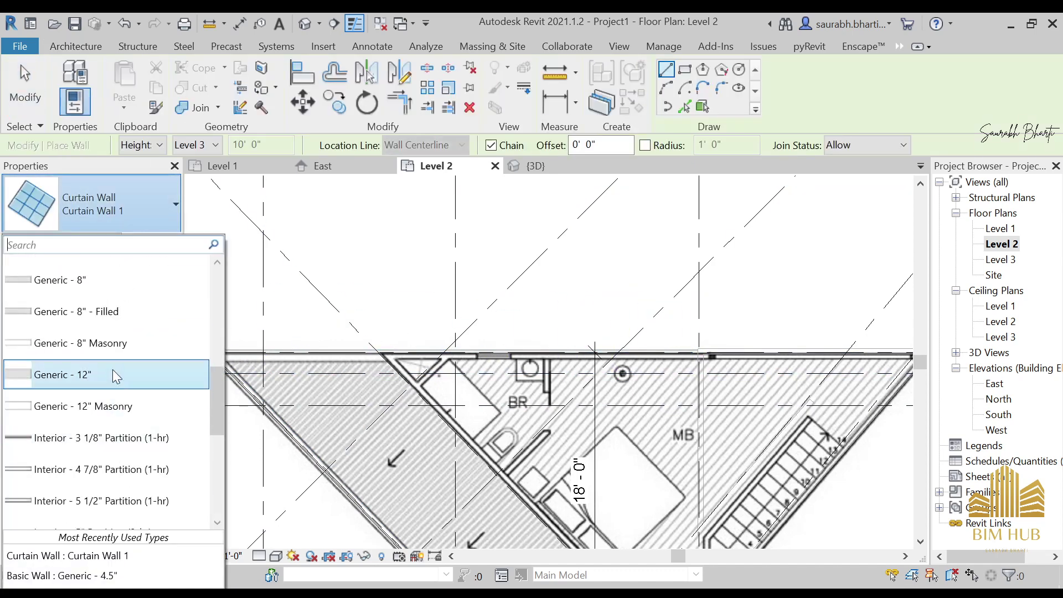
pyautogui.scroll(2, 112, 370)
pyautogui.click(104, 317)
# Draw the wall along the plan's back edge from the curtain wall's corner to the column beyond MB, using Finish Face: Exterior as location line
pyautogui.scroll(1, 254, 370)
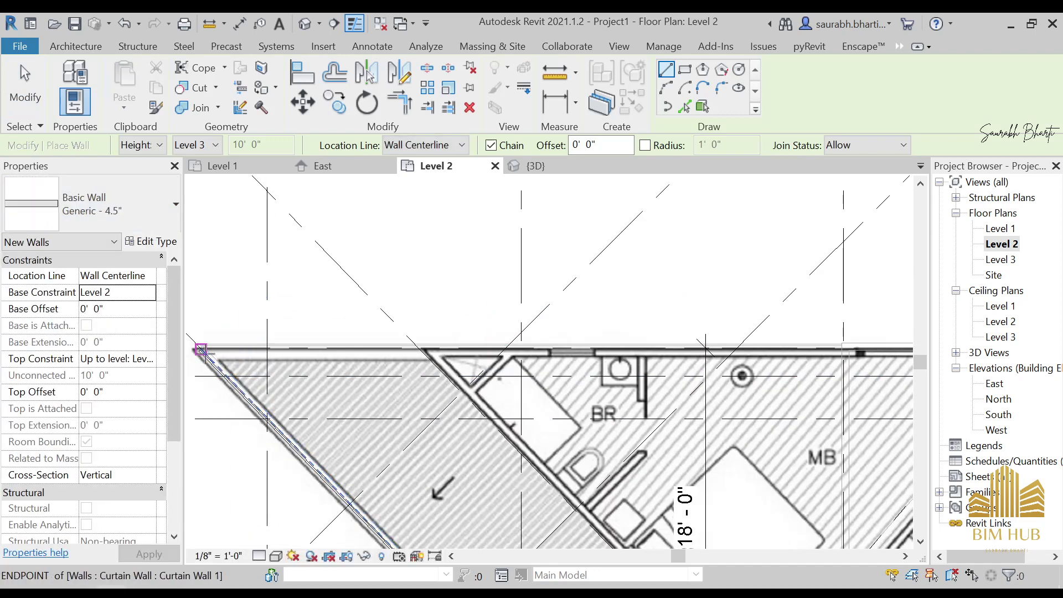
pyautogui.click(202, 346)
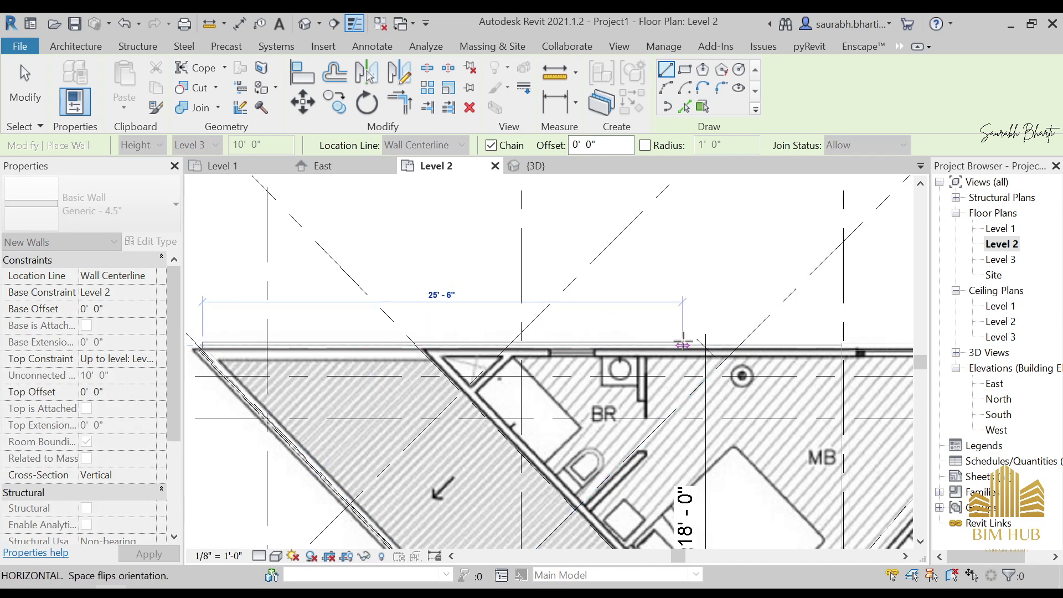
pyautogui.press('Escape')
pyautogui.click(437, 145)
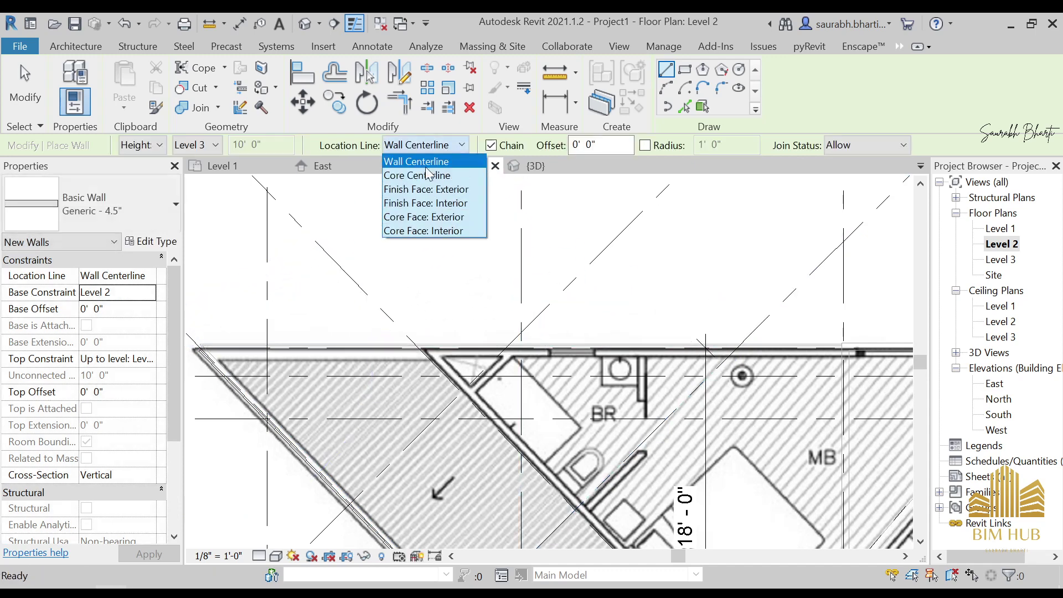
pyautogui.click(443, 191)
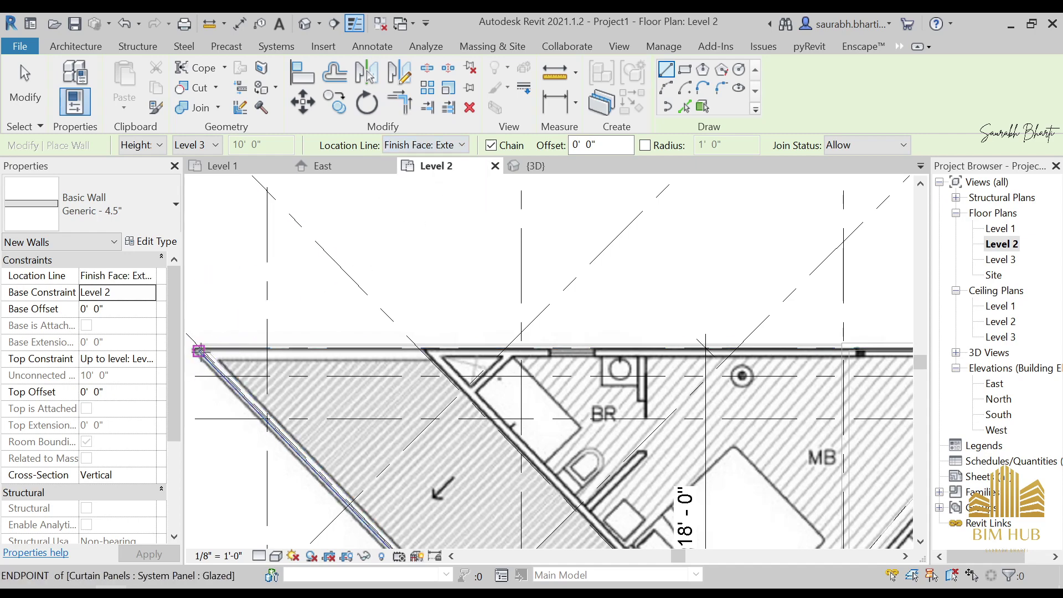
pyautogui.click(199, 351)
pyautogui.scroll(-2, 624, 344)
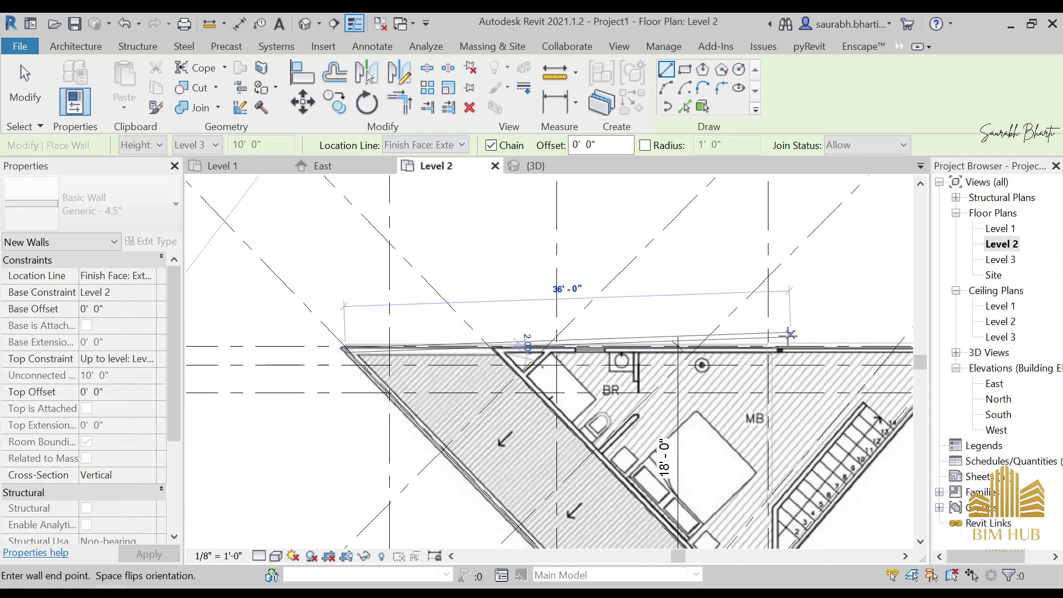
pyautogui.scroll(4, 791, 334)
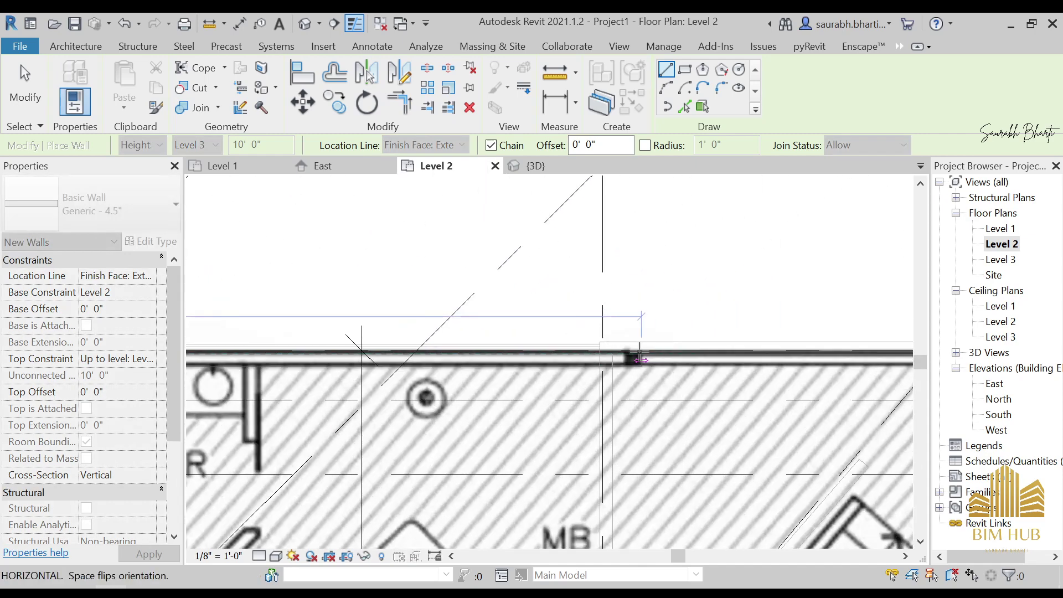
pyautogui.click(625, 358)
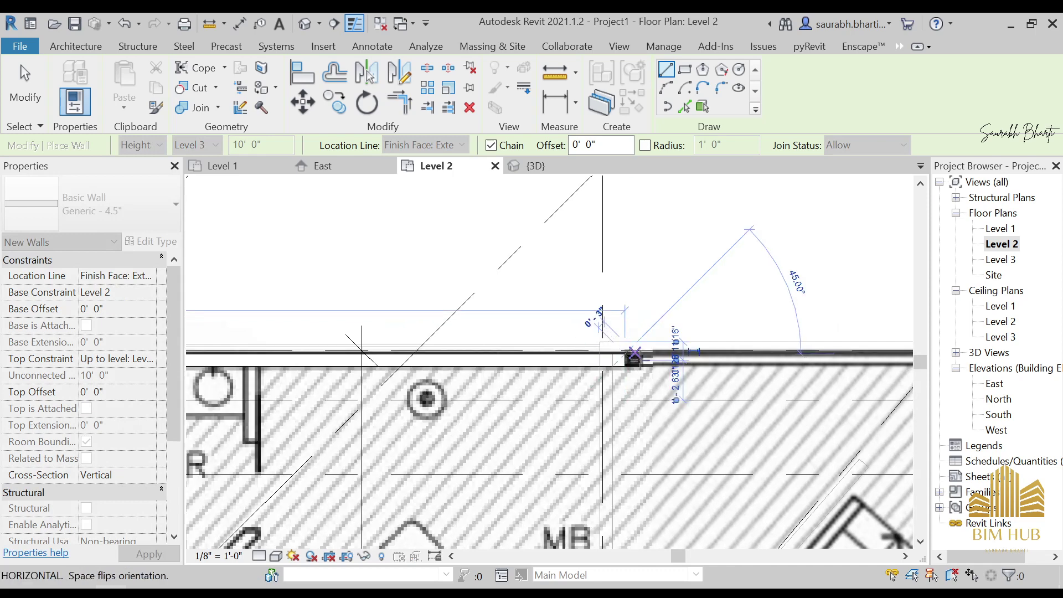
pyautogui.press('Escape')
pyautogui.press('Escape')
# Shorten the back Generic - 4.5" wall so its end meets the vertical grid line just before the column
pyautogui.scroll(3, 620, 354)
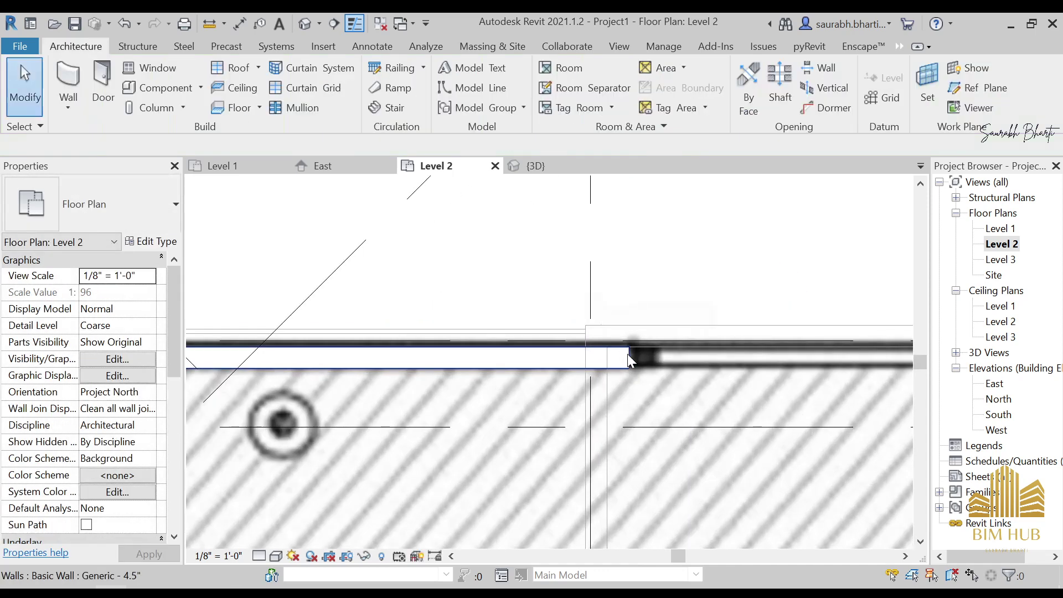
pyautogui.click(627, 357)
pyautogui.moveTo(627, 357); pyautogui.dragTo(586, 346)
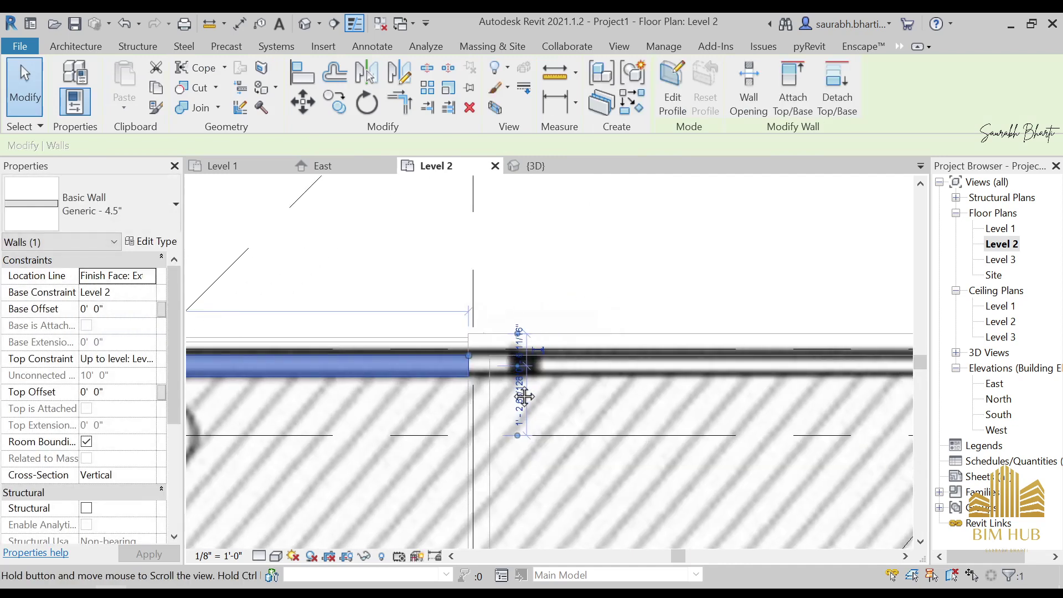
pyautogui.scroll(-2, 553, 377)
pyautogui.press('Escape')
pyautogui.scroll(-1, 472, 387)
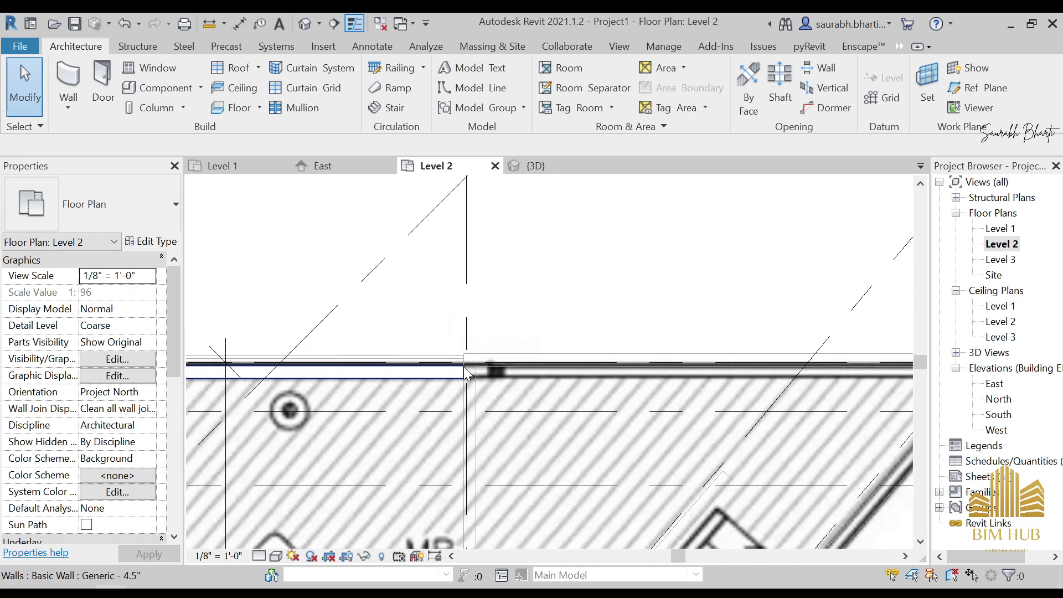
# Continue the back edge with a Curtain Wall 1 about 16'-2" long, from the basic wall's end to the outer diagonal wall beside the stair
pyautogui.press('w')
pyautogui.press('a')
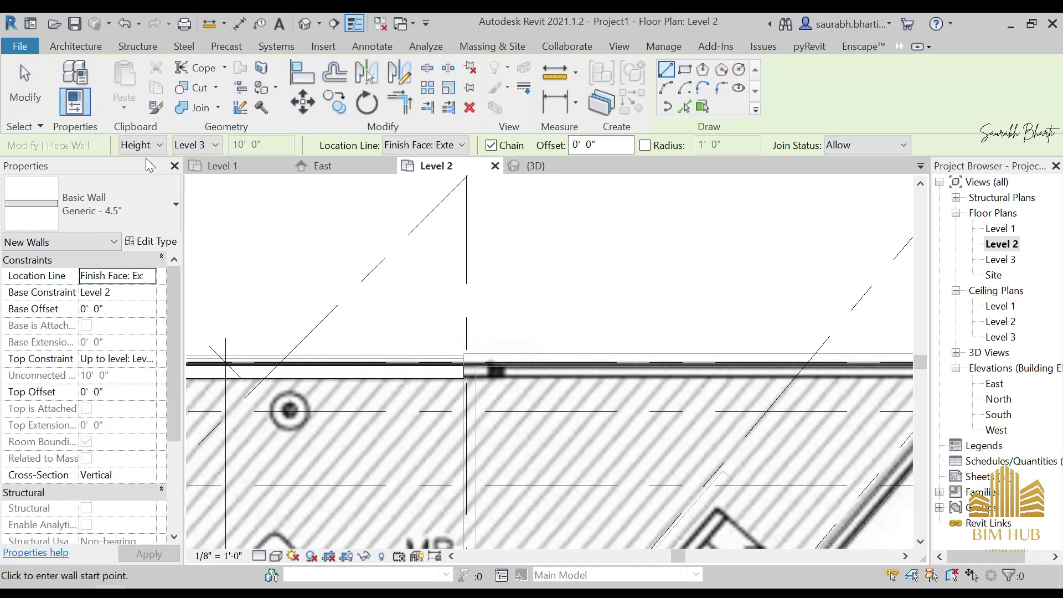
pyautogui.click(141, 212)
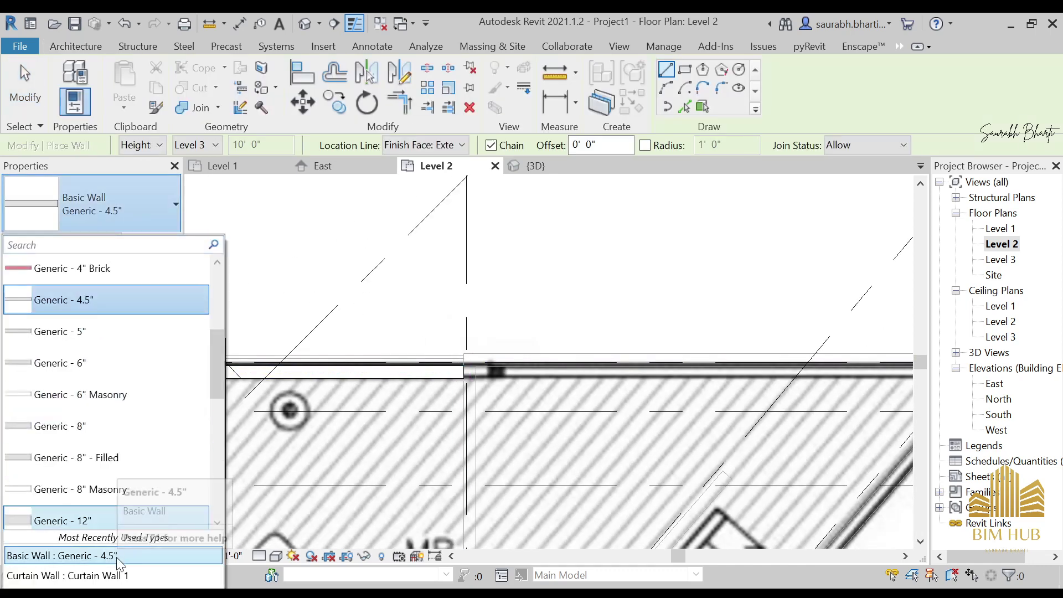
pyautogui.click(112, 576)
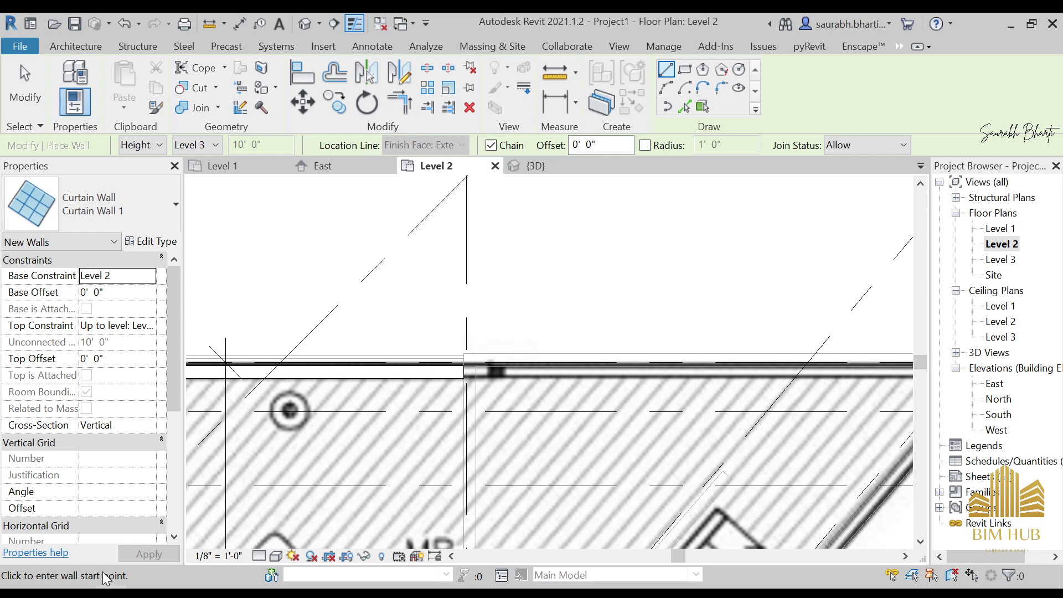
pyautogui.click(464, 372)
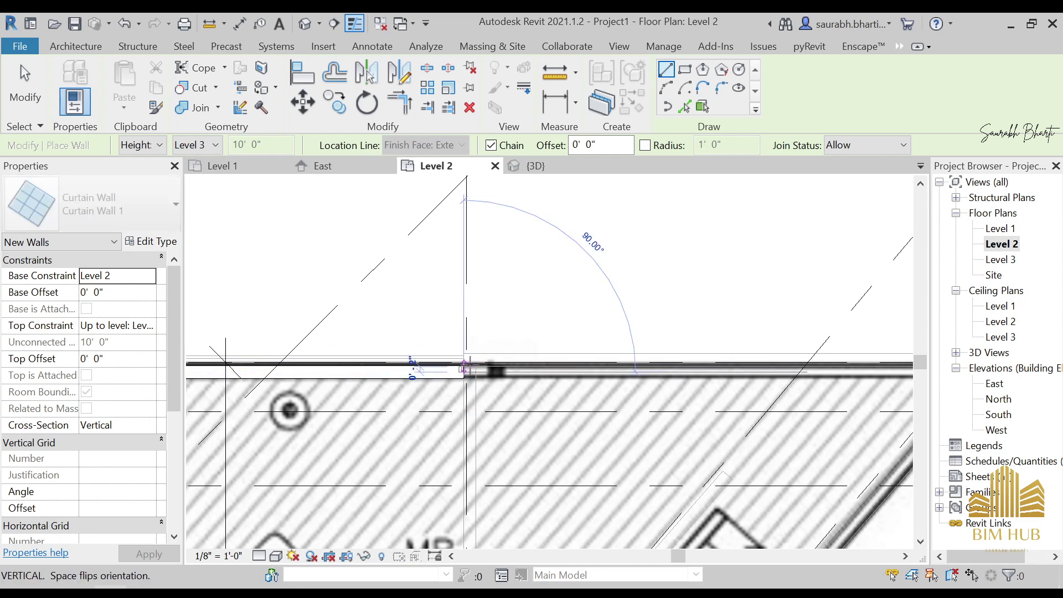
pyautogui.scroll(-3, 651, 378)
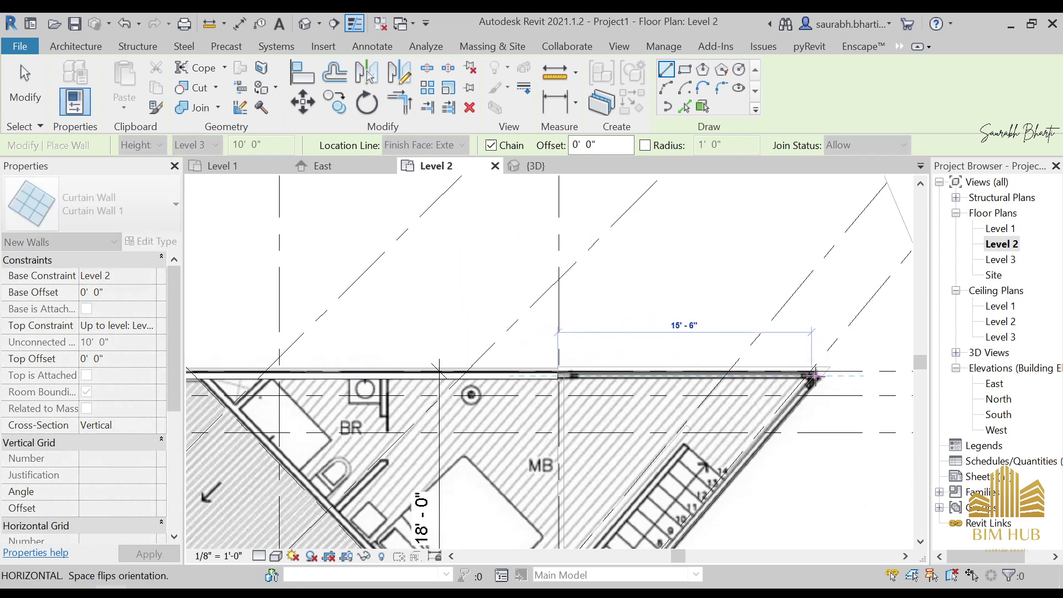
pyautogui.scroll(3, 815, 376)
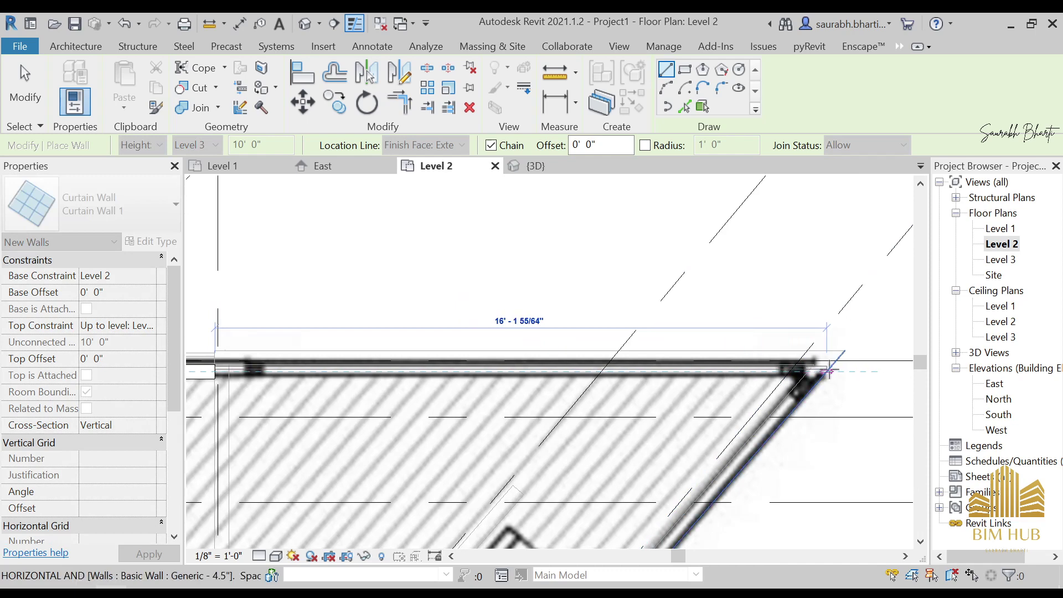
pyautogui.click(828, 372)
pyautogui.press('Escape')
pyautogui.press('Escape')
# Draw a Generic - 4.5" wall about 17'-8" long on Level 2 along the plan's front edge, from the terrace diagonal's corner to the stair corner
pyautogui.scroll(-2, 778, 358)
pyautogui.moveTo(774, 358); pyautogui.dragTo(746, 218, button='middle')
pyautogui.scroll(-2, 746, 218)
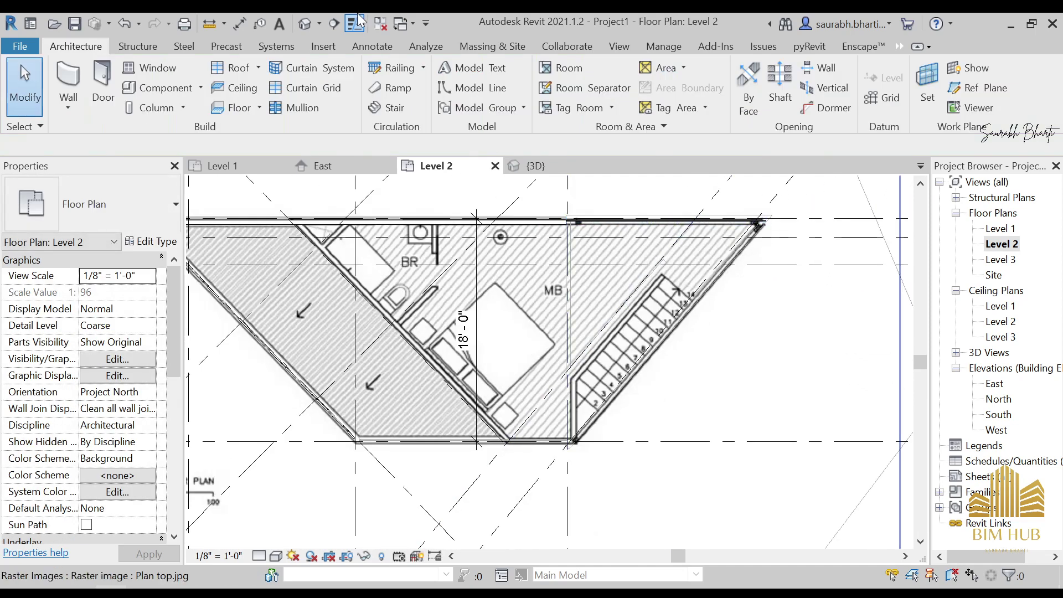
pyautogui.scroll(3, 402, 454)
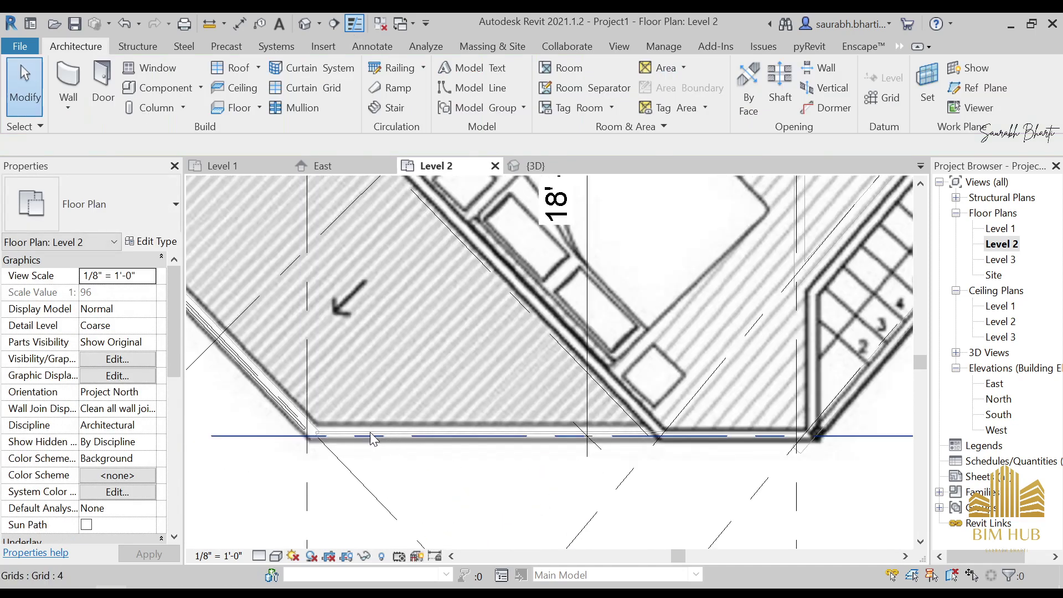
pyautogui.scroll(10, 443, 434)
pyautogui.scroll(-7, 442, 425)
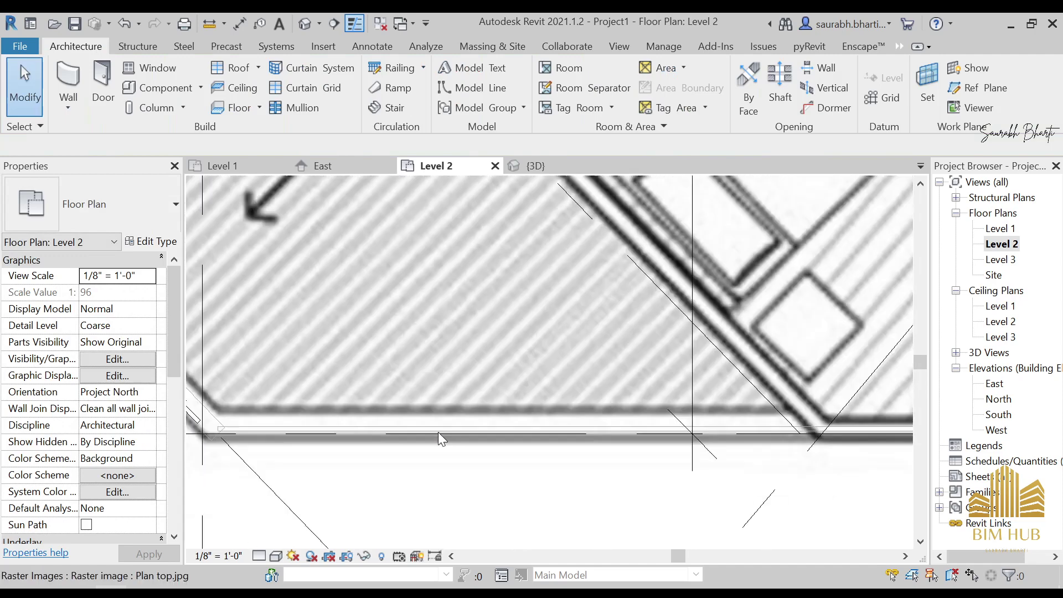
pyautogui.scroll(5, 284, 440)
pyautogui.scroll(-5, 279, 425)
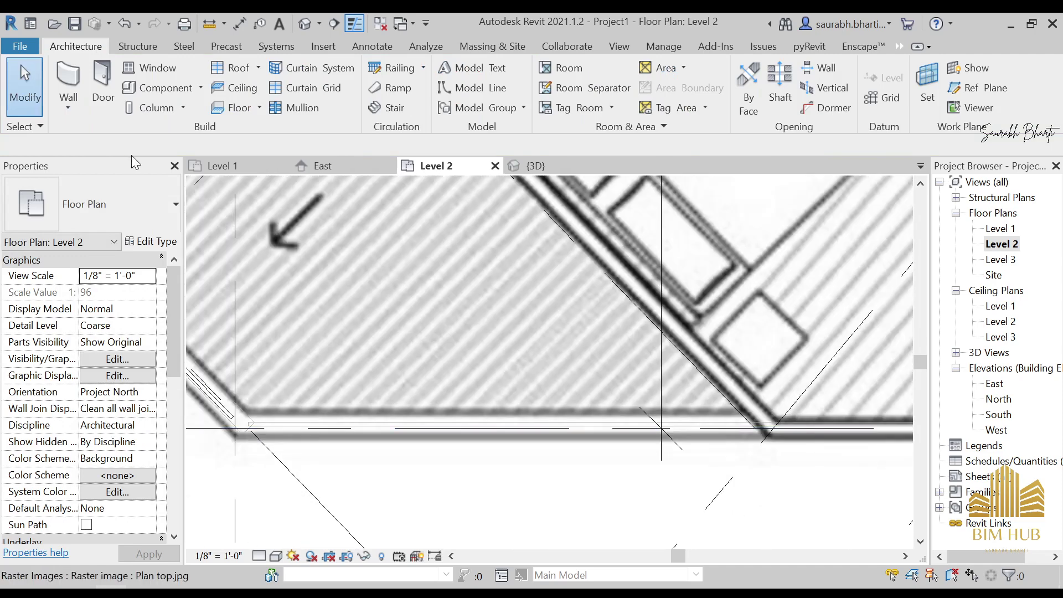
pyautogui.click(70, 81)
pyautogui.scroll(-3, 237, 435)
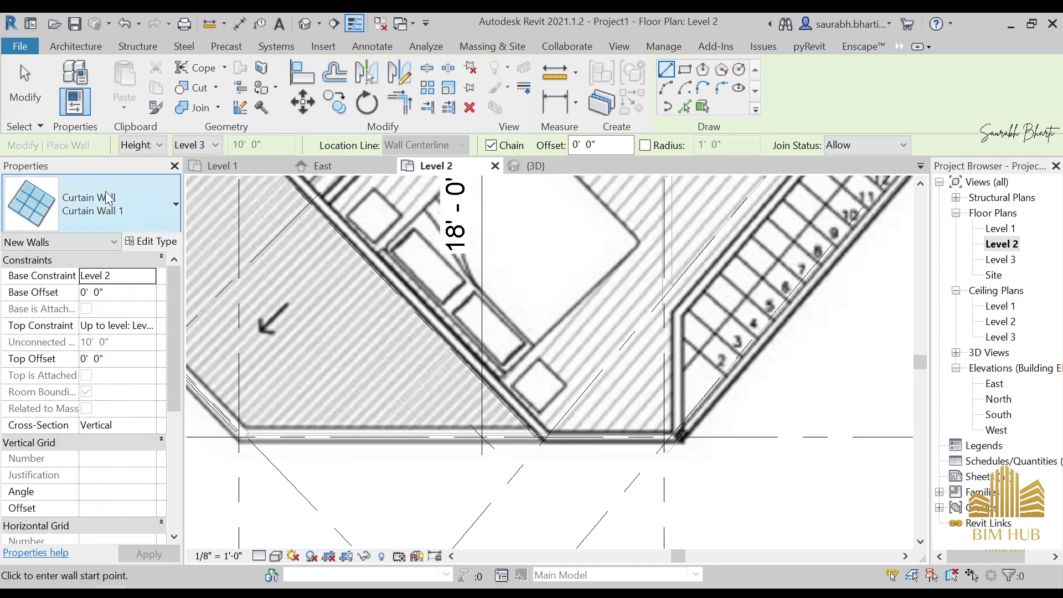
pyautogui.click(110, 213)
pyautogui.scroll(5, 86, 421)
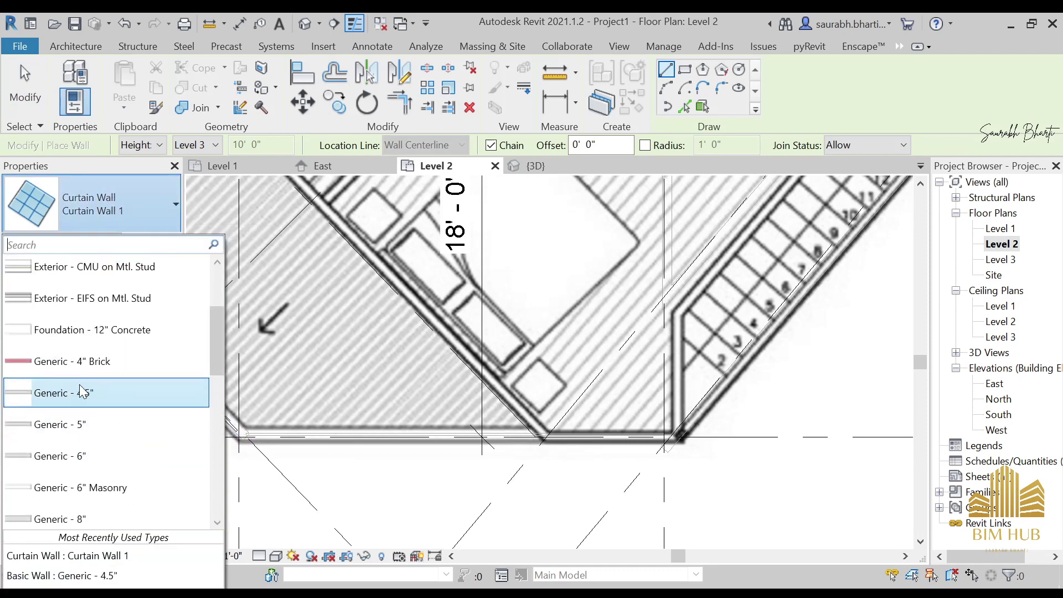
pyautogui.click(83, 393)
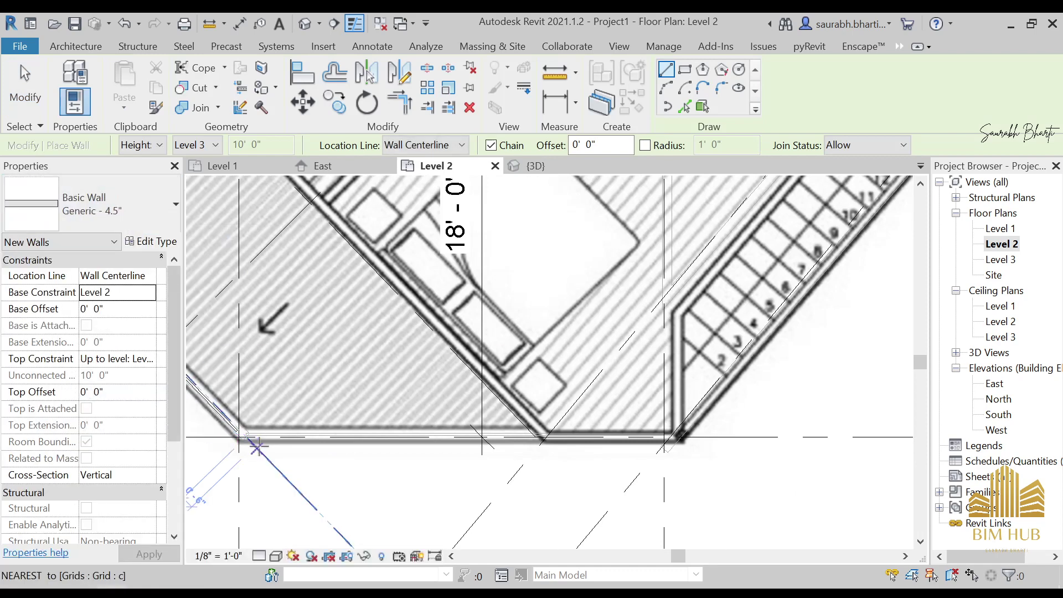
pyautogui.scroll(5, 256, 447)
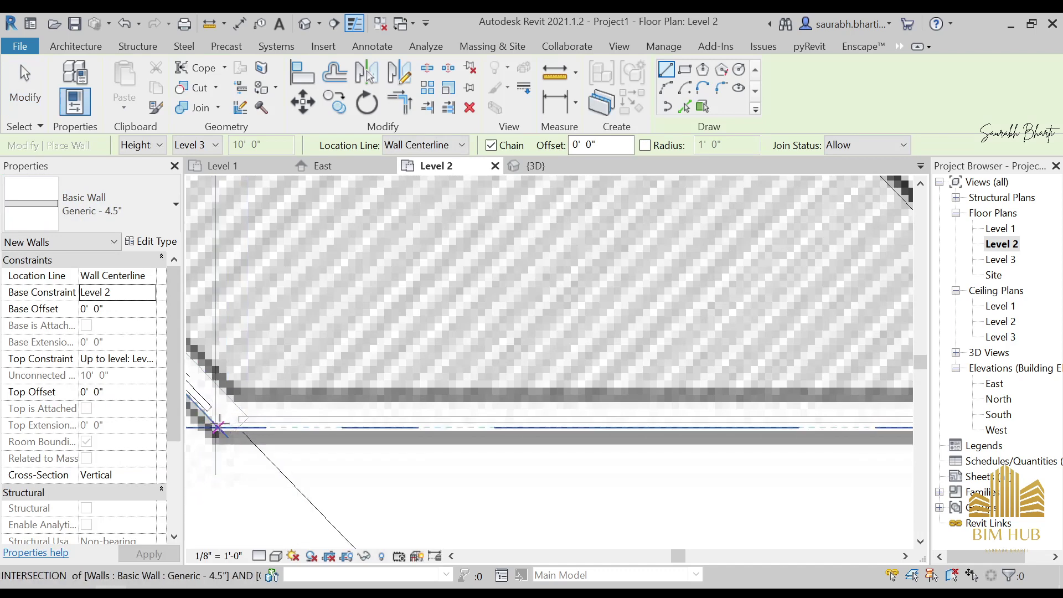
pyautogui.click(217, 427)
pyautogui.scroll(-4, 218, 428)
pyautogui.moveTo(775, 471); pyautogui.dragTo(526, 413, button='middle')
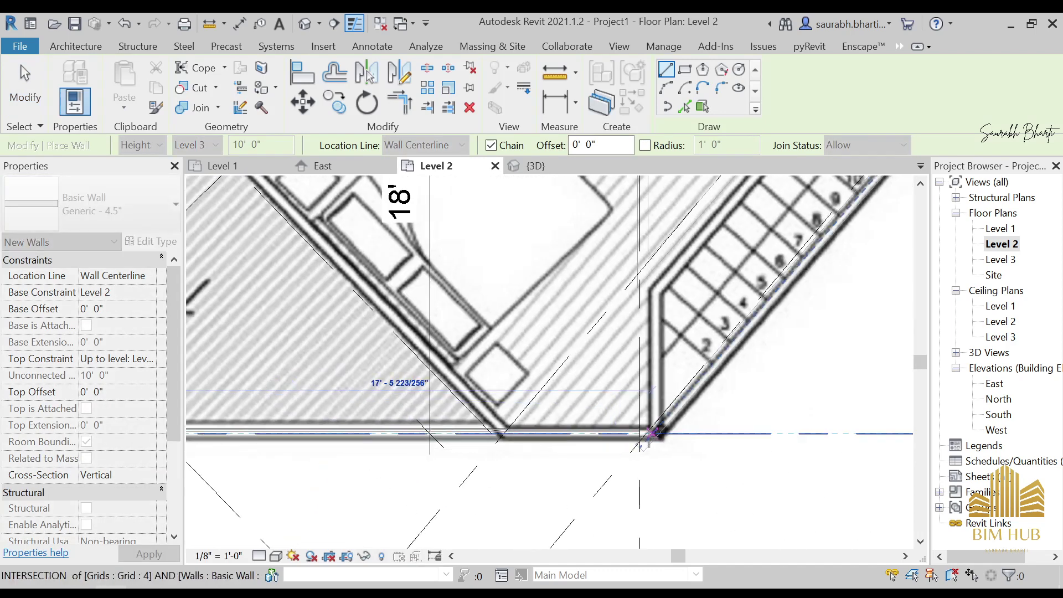
pyautogui.click(658, 433)
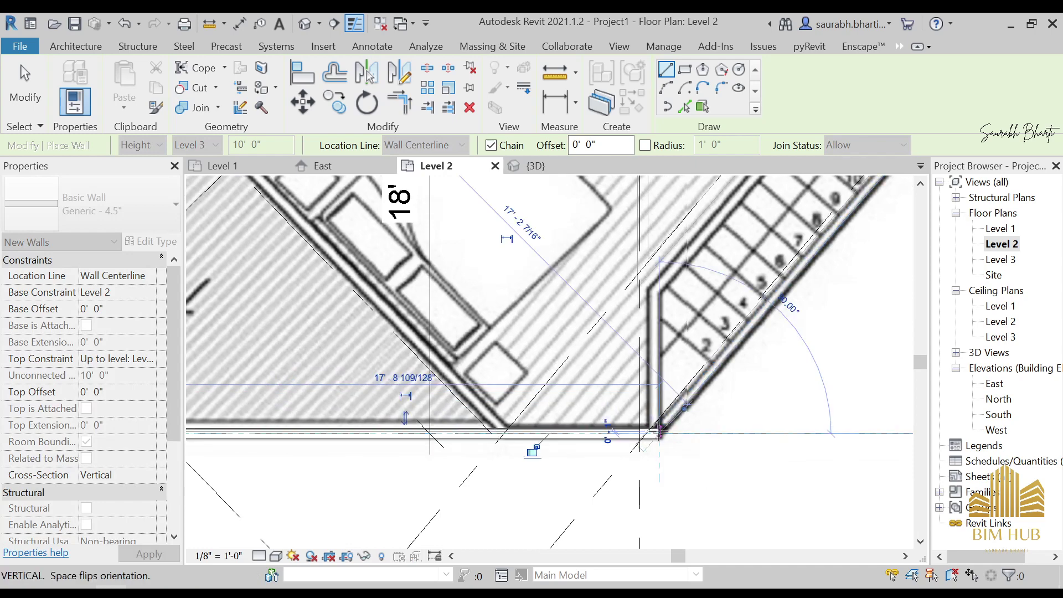
pyautogui.press('Escape')
pyautogui.press('Escape')
# Examine the new Level 2 walls from several angles in the 3D view and return to the Level 2 floor plan
pyautogui.scroll(-3, 657, 434)
pyautogui.scroll(3, 510, 438)
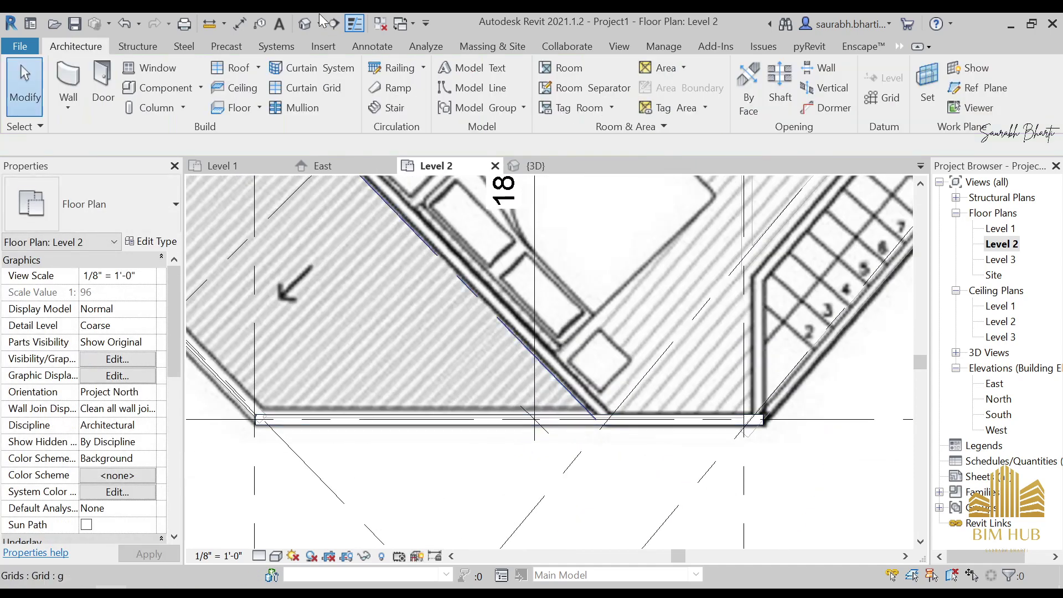
pyautogui.scroll(-4, 355, 303)
pyautogui.scroll(5, 417, 327)
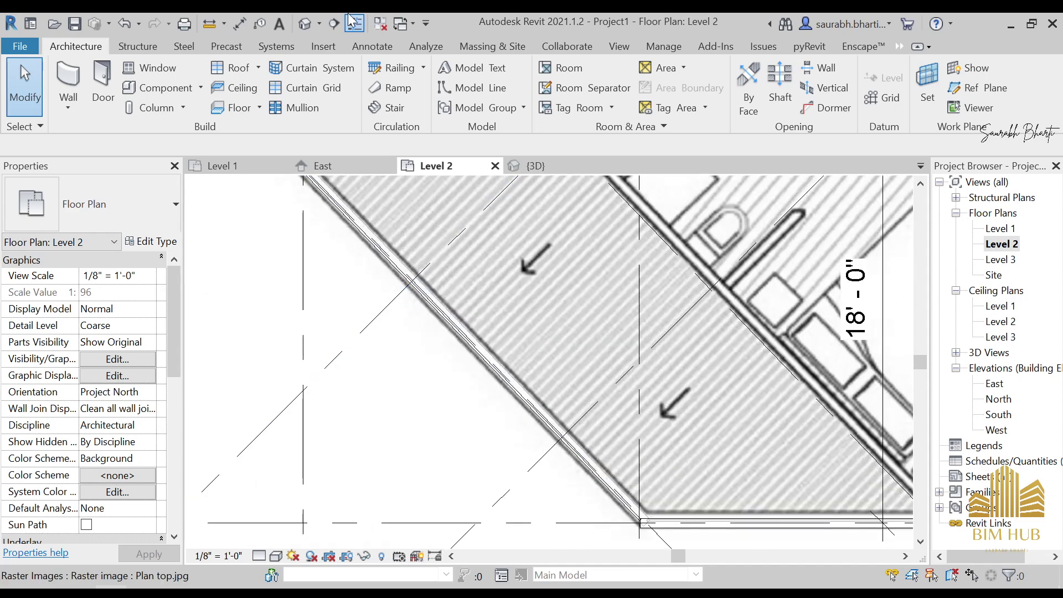
pyautogui.click(303, 25)
pyautogui.keyDown('shift'); pyautogui.moveTo(398, 310); pyautogui.dragTo(603, 323, button='middle'); pyautogui.keyUp('shift')
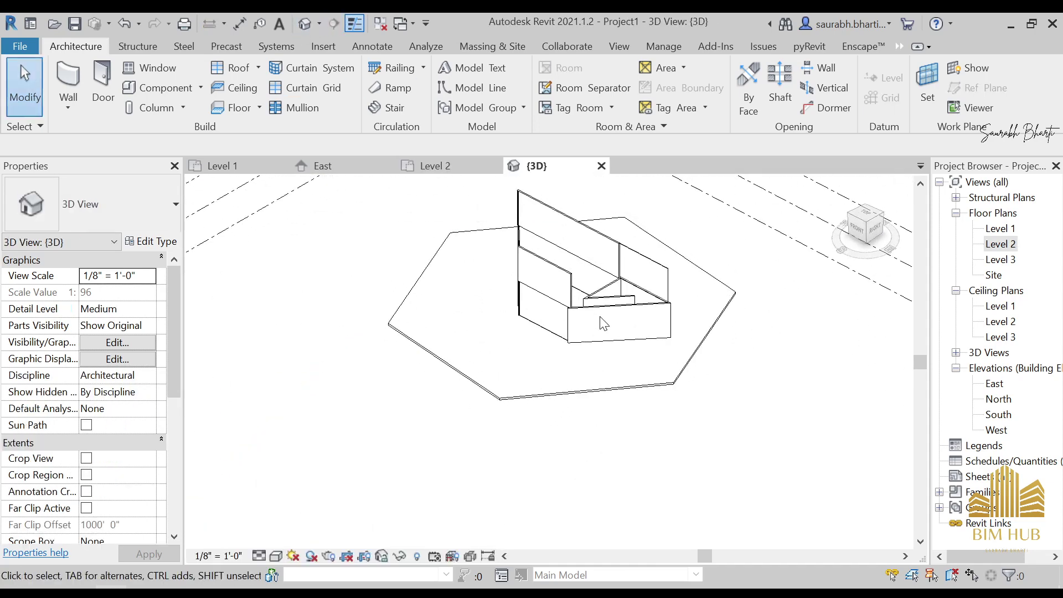
pyautogui.doubleClick(997, 245)
pyautogui.scroll(-3, 553, 349)
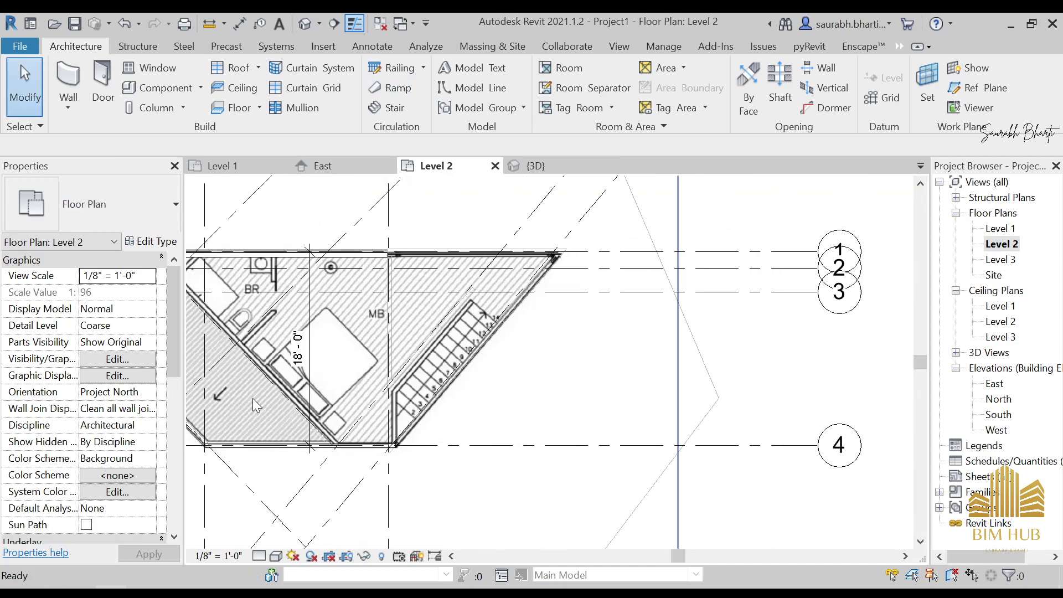
# Draw a Curtain Wall 1 along the outer diagonal beside the stair, from the front wall's end to the back curtain wall's end
pyautogui.scroll(3, 510, 313)
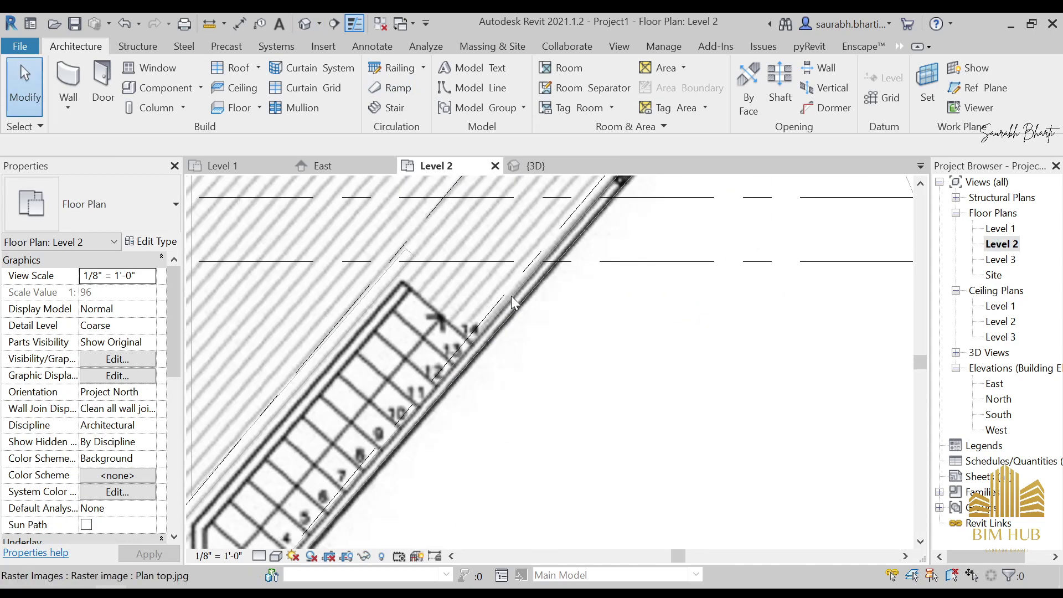
pyautogui.scroll(-2, 511, 296)
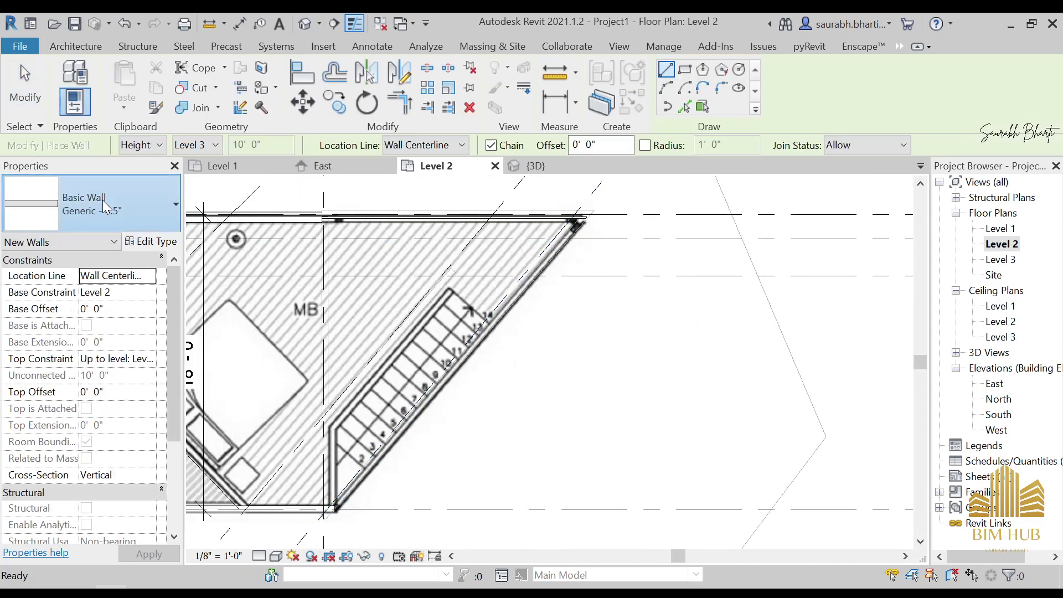
pyautogui.click(91, 204)
pyautogui.scroll(-1, 109, 475)
pyautogui.scroll(-5, 105, 498)
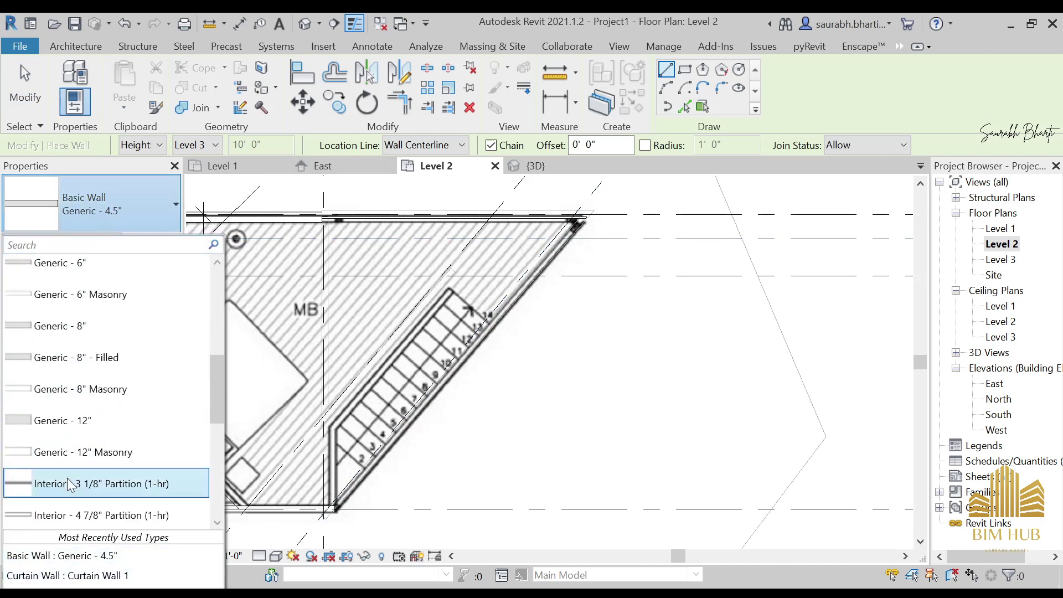
pyautogui.click(55, 487)
pyautogui.scroll(2, 375, 512)
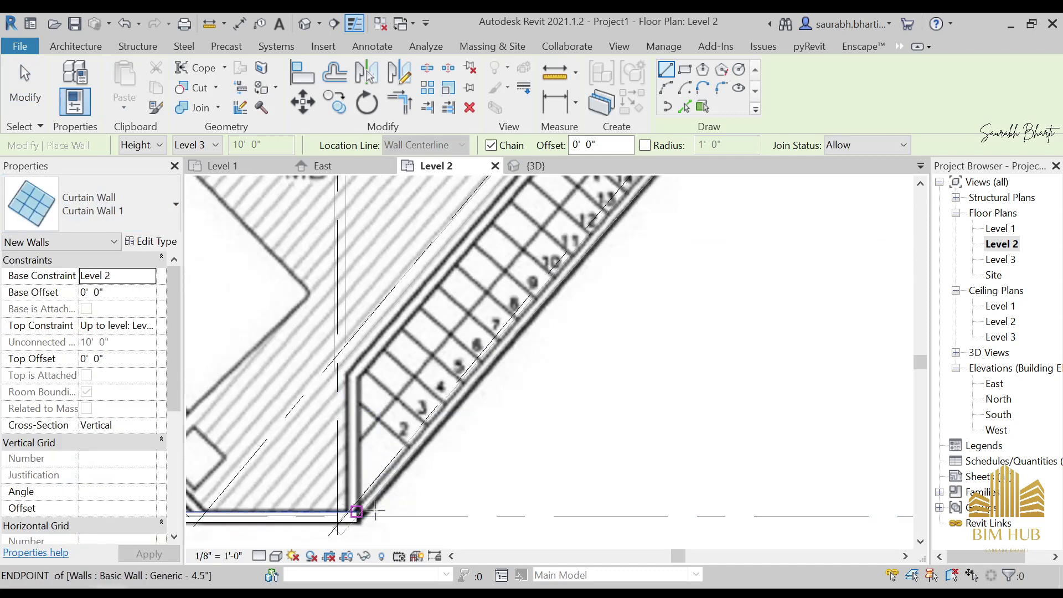
pyautogui.scroll(2, 346, 512)
pyautogui.click(348, 522)
pyautogui.scroll(-3, 349, 522)
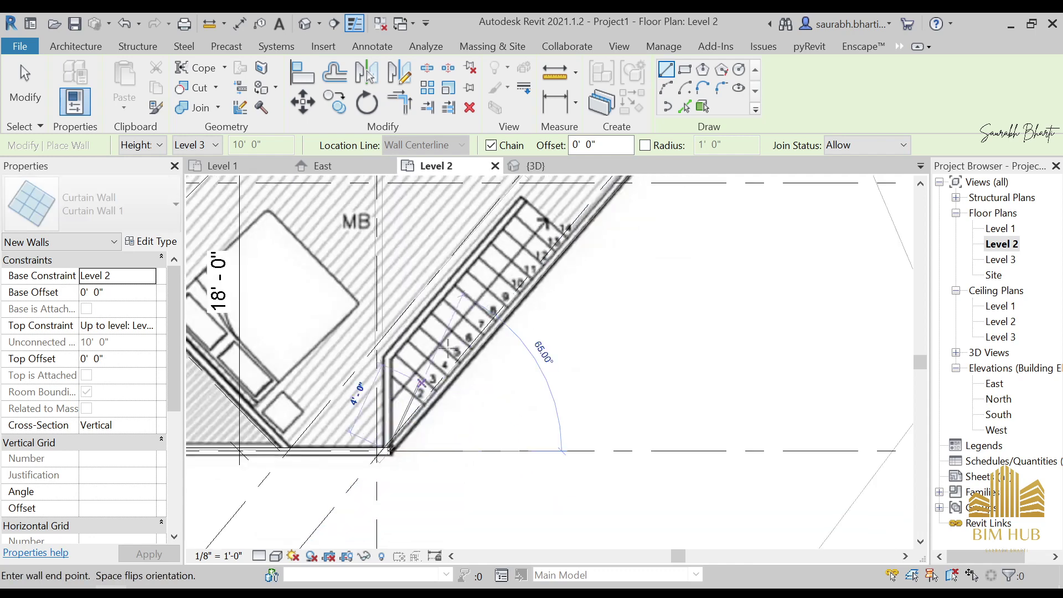
pyautogui.scroll(3, 511, 360)
pyautogui.scroll(2, 535, 310)
pyautogui.scroll(1, 535, 310)
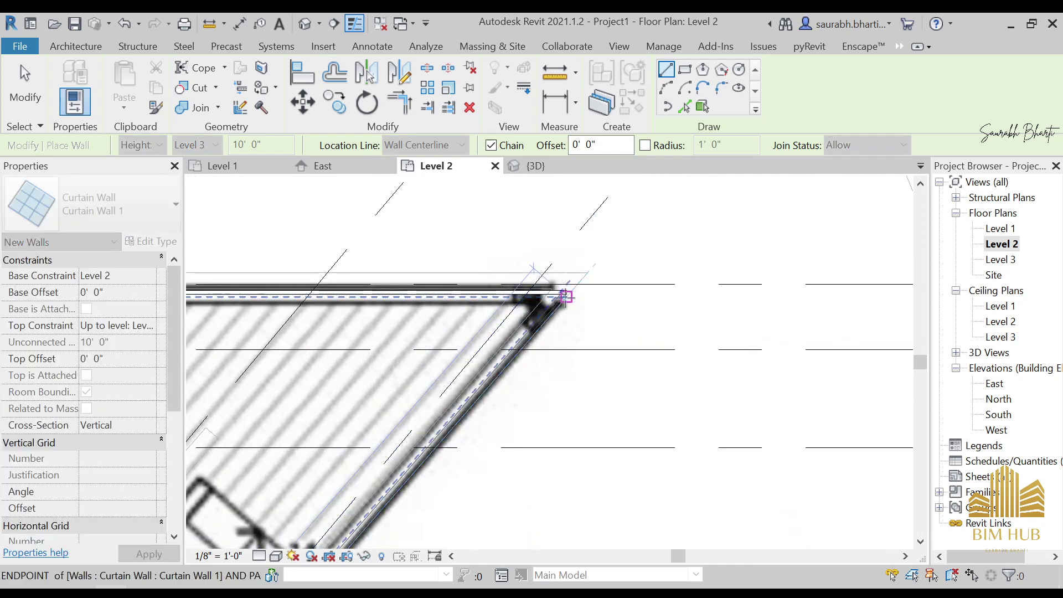
pyautogui.click(565, 293)
pyautogui.press('Escape')
pyautogui.press('Escape')
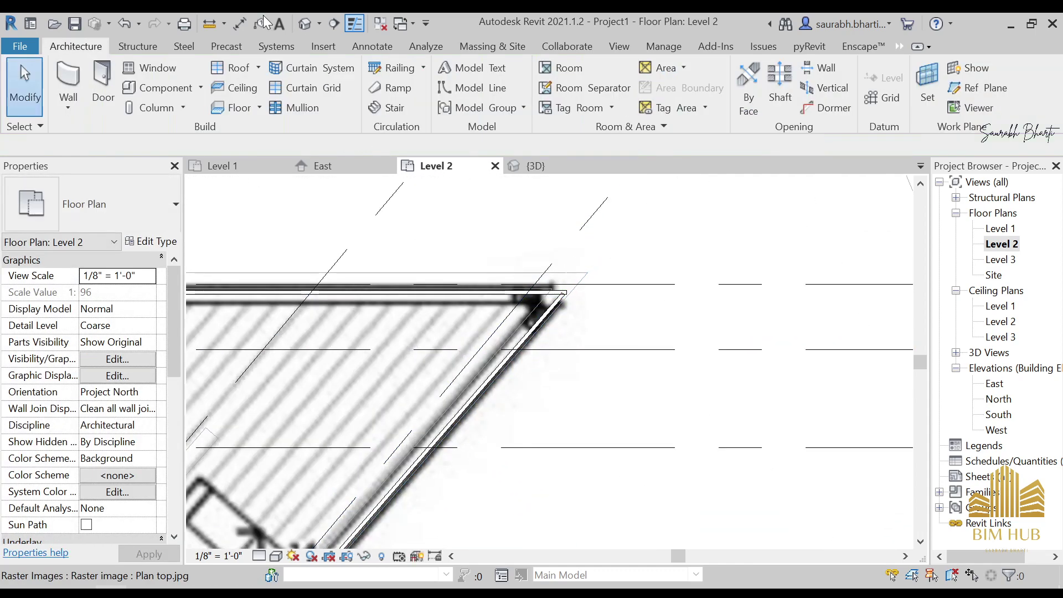
# In the 3D view, align the Level 2 back walls with the Level 1 back walls below, unjoining the conflicting elements
pyautogui.click(307, 27)
pyautogui.scroll(-3, 523, 338)
pyautogui.keyDown('shift'); pyautogui.moveTo(523, 346); pyautogui.dragTo(622, 412, button='middle'); pyautogui.keyUp('shift')
pyautogui.scroll(3, 609, 329)
pyautogui.scroll(3, 446, 315)
pyautogui.scroll(-1, 640, 410)
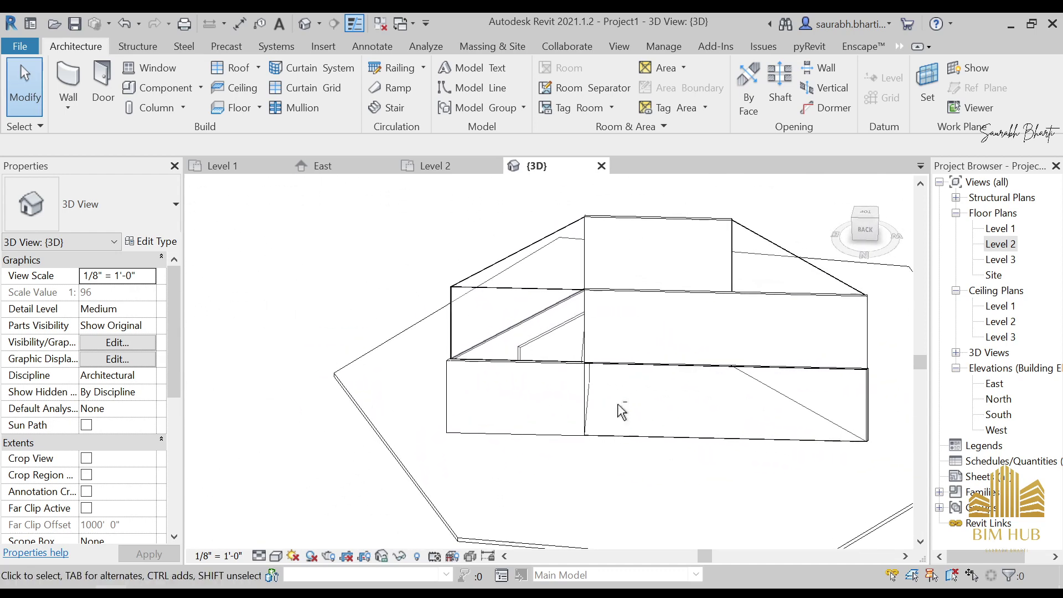
pyautogui.scroll(2, 515, 373)
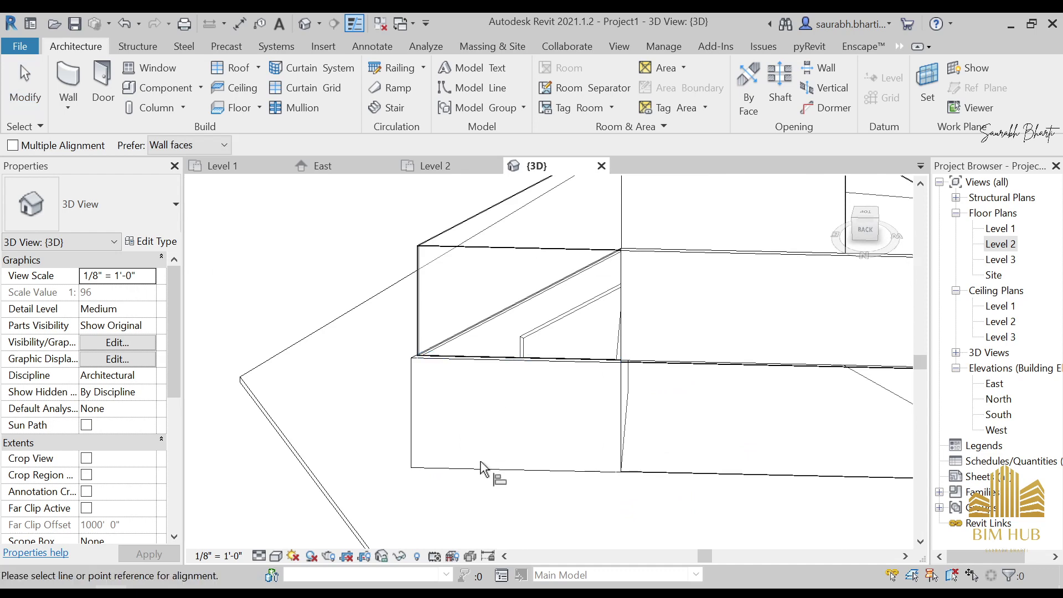
pyautogui.click(537, 257)
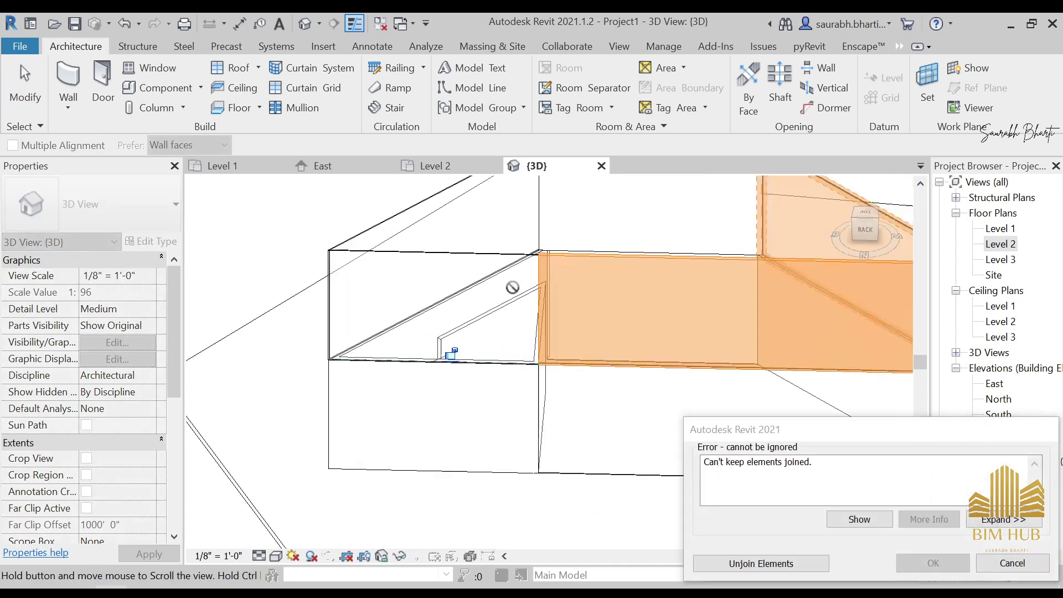
pyautogui.click(759, 562)
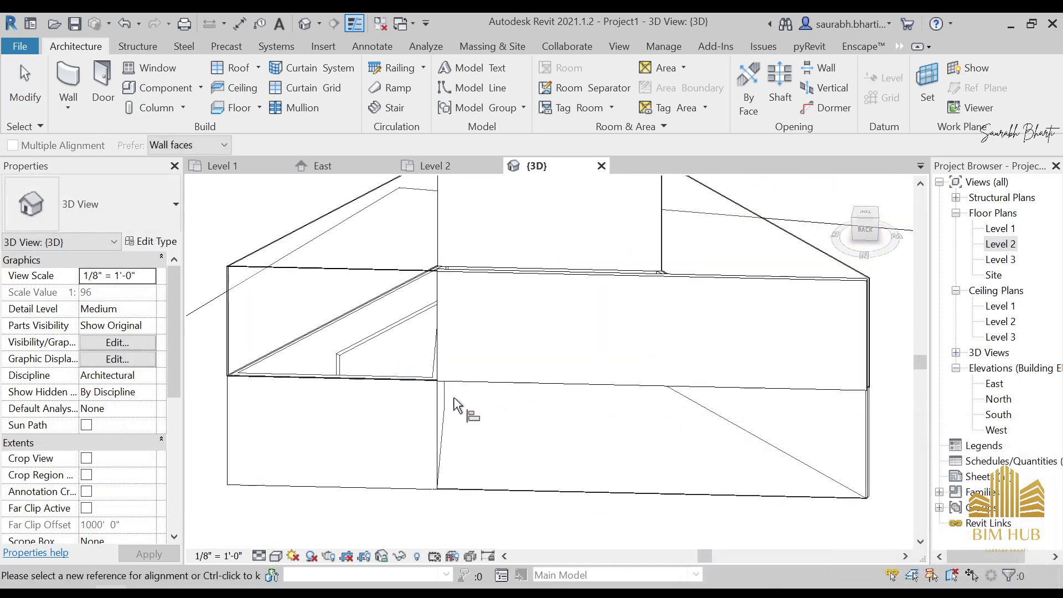
pyautogui.keyDown('shift'); pyautogui.moveTo(455, 435); pyautogui.dragTo(474, 460, button='middle'); pyautogui.keyUp('shift')
pyautogui.press('Escape')
pyautogui.press('Escape')
pyautogui.keyDown('shift'); pyautogui.moveTo(603, 442); pyautogui.dragTo(584, 401, button='middle'); pyautogui.keyUp('shift')
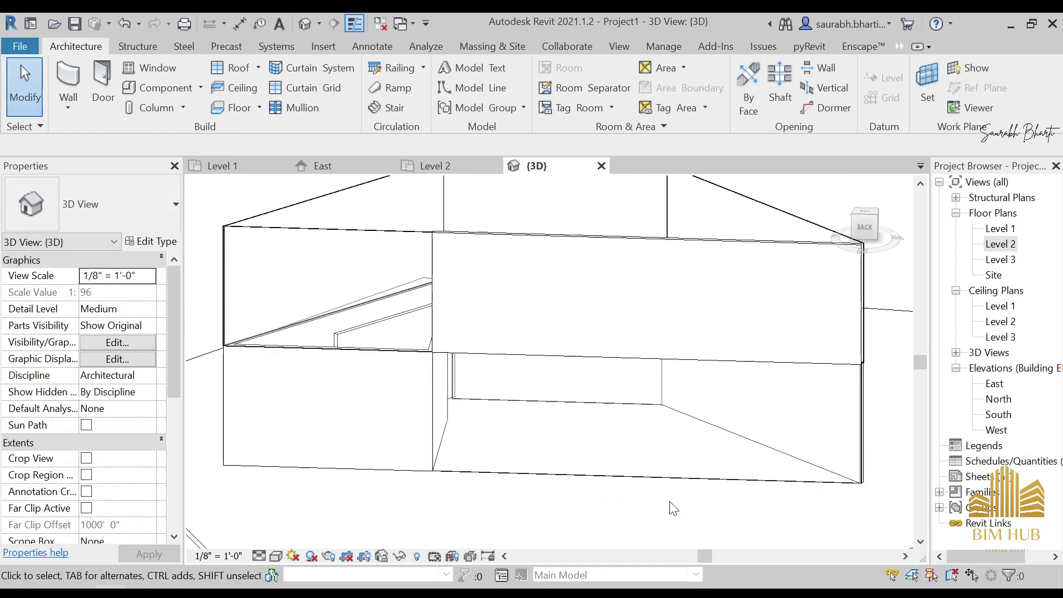
# Try to align the top edge of the Level 2 back wall with the base edge of the Level 1 back wall
pyautogui.press('a')
pyautogui.press('l')
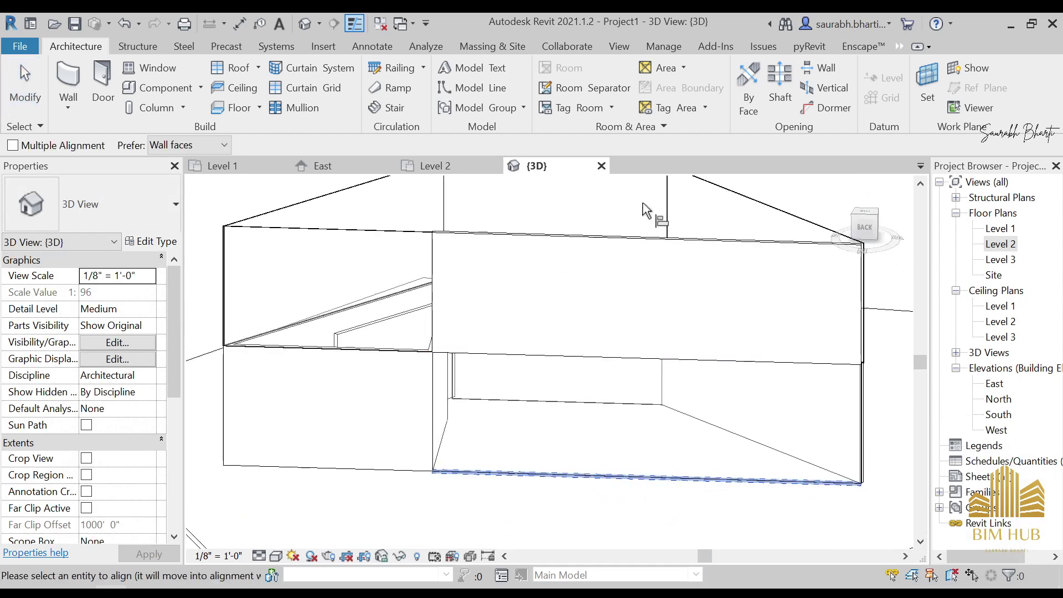
pyautogui.click(650, 250)
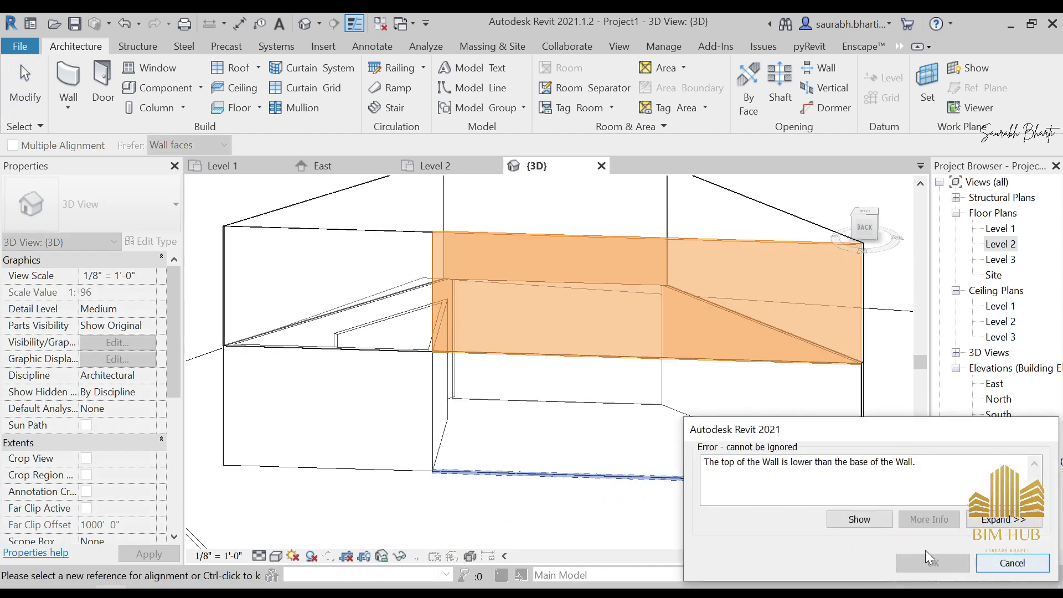
pyautogui.click(879, 524)
pyautogui.click(643, 379)
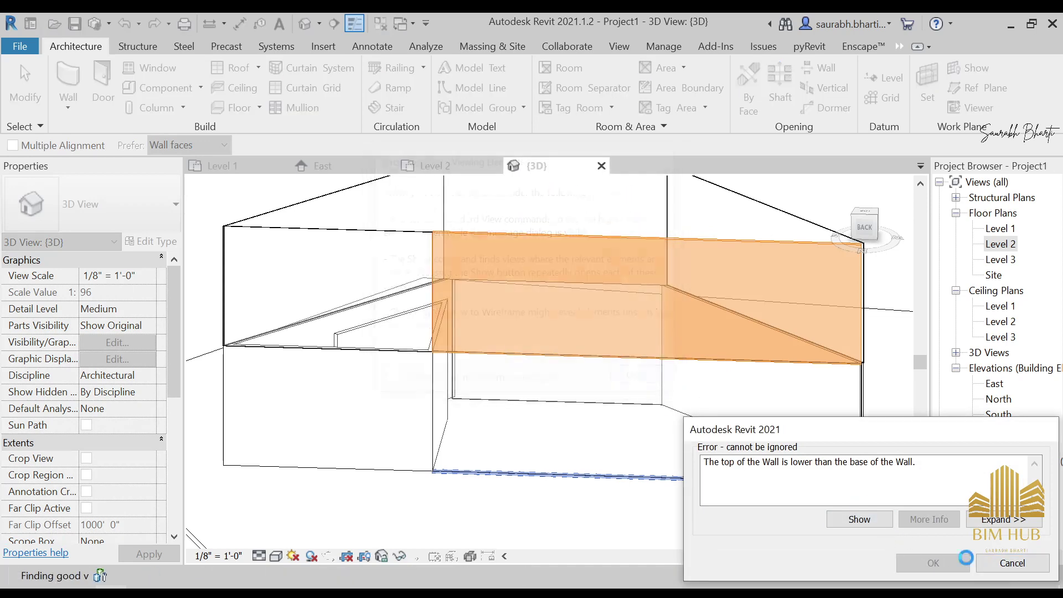
pyautogui.click(1012, 562)
# Align the Level 2 diagonal wall on the terrace side with the Level 1 diagonal wall directly below it
pyautogui.keyDown('shift'); pyautogui.moveTo(789, 482); pyautogui.dragTo(669, 503, button='middle'); pyautogui.keyUp('shift')
pyautogui.keyDown('shift'); pyautogui.moveTo(723, 437); pyautogui.dragTo(606, 410, button='middle'); pyautogui.keyUp('shift')
pyautogui.moveTo(732, 395); pyautogui.dragTo(505, 390, button='middle')
pyautogui.press('a')
pyautogui.press('l')
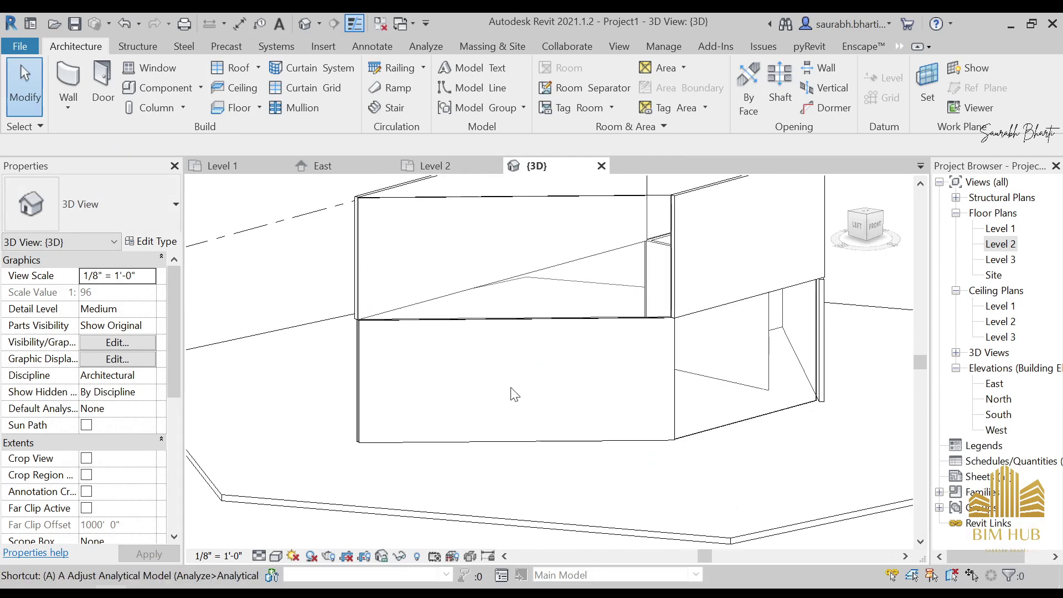
pyautogui.click(509, 452)
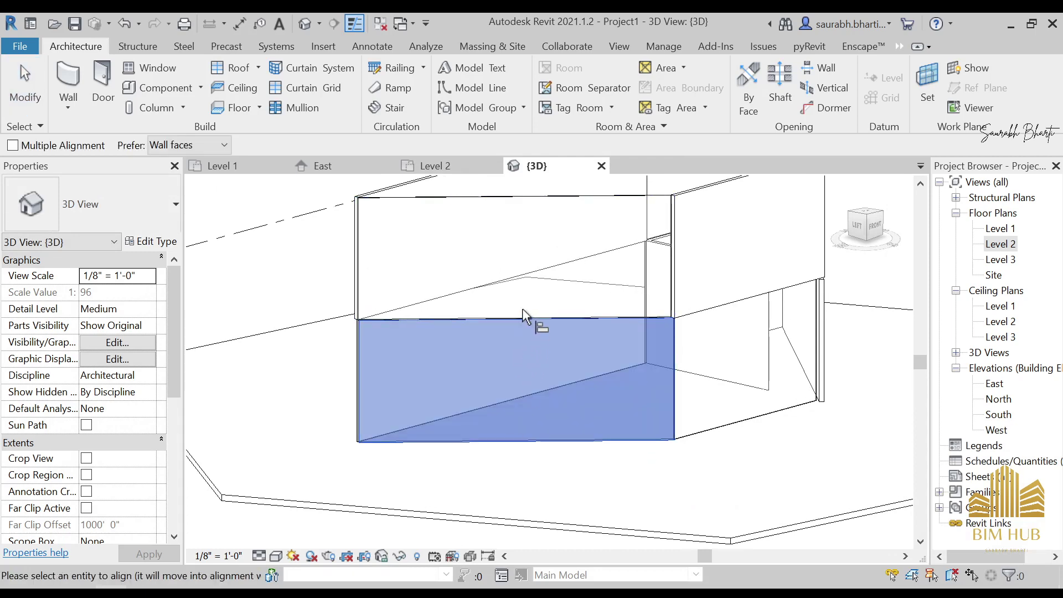
# Try to align the top edge of the Level 2 front wall with the base edge of the Level 1 front wall
pyautogui.scroll(-3, 545, 207)
pyautogui.keyDown('shift'); pyautogui.moveTo(540, 301); pyautogui.dragTo(647, 376, button='middle'); pyautogui.keyUp('shift')
pyautogui.click(642, 249)
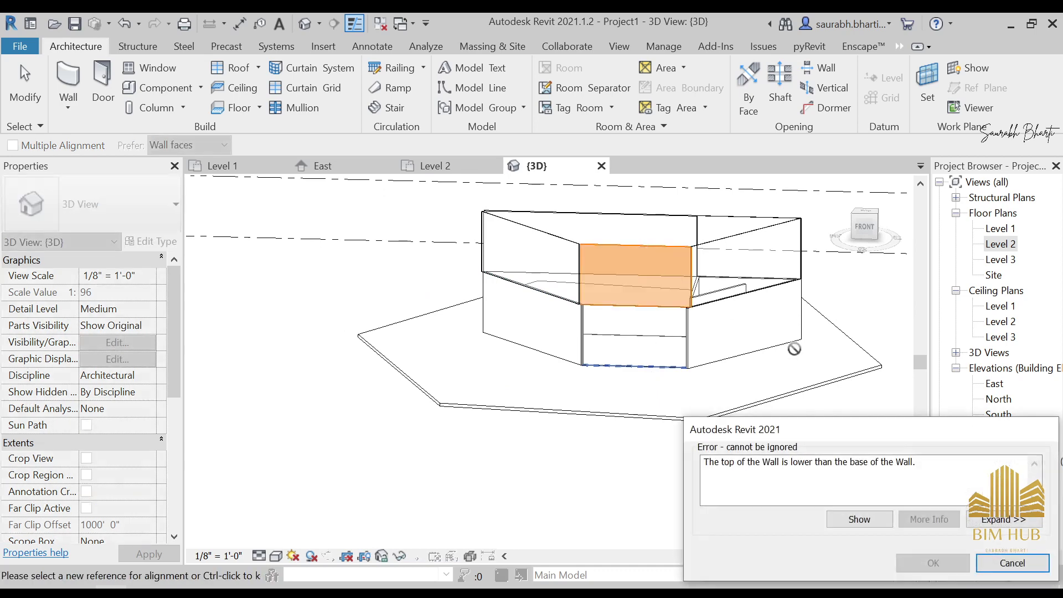
pyautogui.click(998, 571)
# Align the Level 2 curtain wall on the stair-side diagonal with the face of the Level 1 wall below it
pyautogui.keyDown('shift'); pyautogui.moveTo(708, 404); pyautogui.dragTo(653, 410, button='middle'); pyautogui.keyUp('shift')
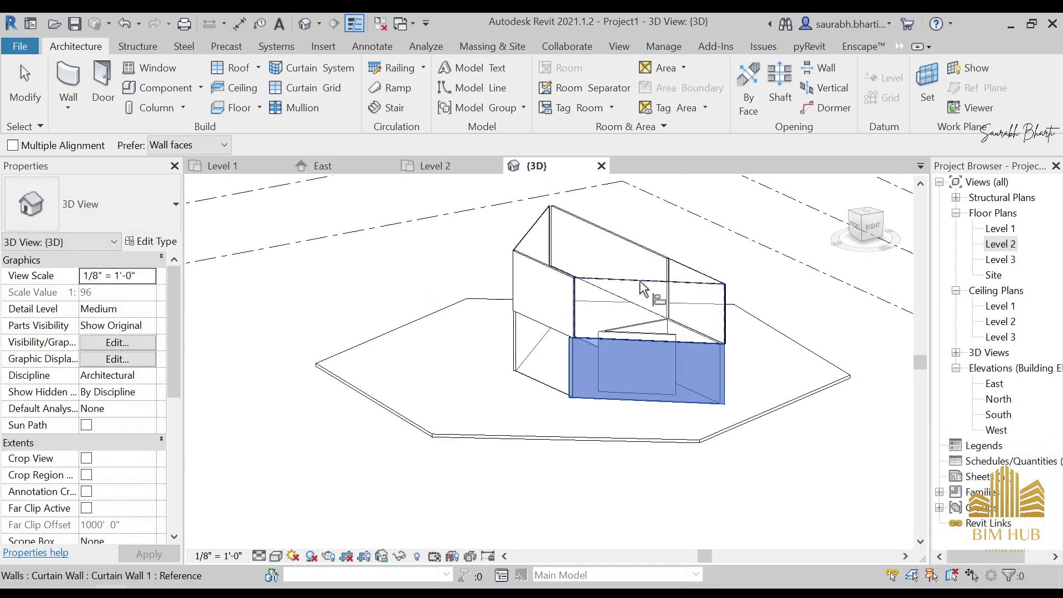
pyautogui.click(634, 332)
pyautogui.keyDown('shift'); pyautogui.moveTo(599, 382); pyautogui.dragTo(659, 343, button='middle'); pyautogui.keyUp('shift')
pyautogui.press('Escape')
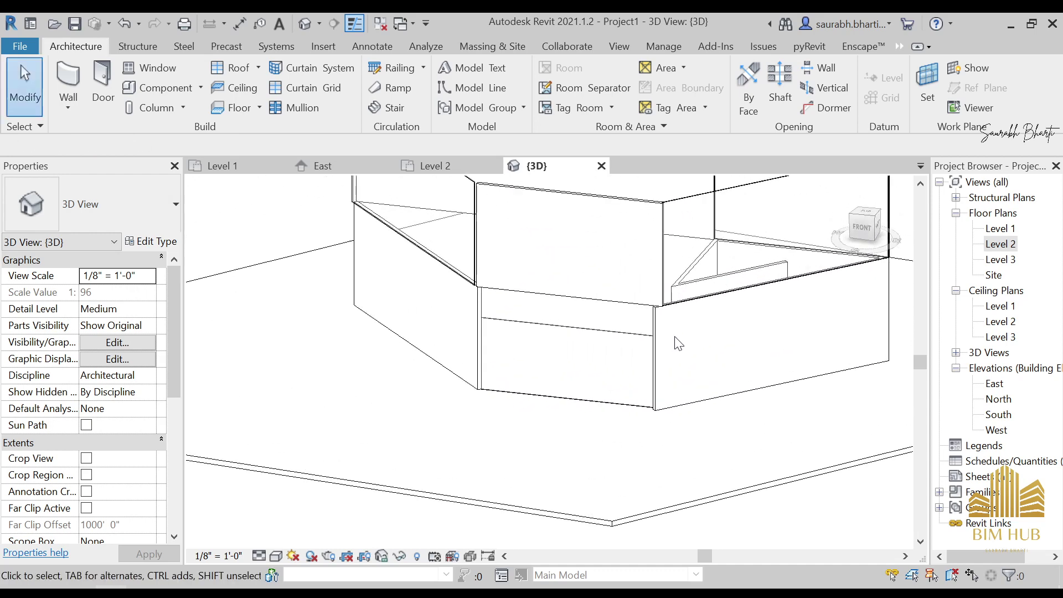
# In the Level 1 floor plan, adjust the stair-side diagonal wall's lower end to finish at the front corner near grid 4
pyautogui.click(656, 336)
pyautogui.keyDown('shift'); pyautogui.moveTo(711, 407); pyautogui.dragTo(720, 366, button='middle'); pyautogui.keyUp('shift')
pyautogui.scroll(5, 707, 344)
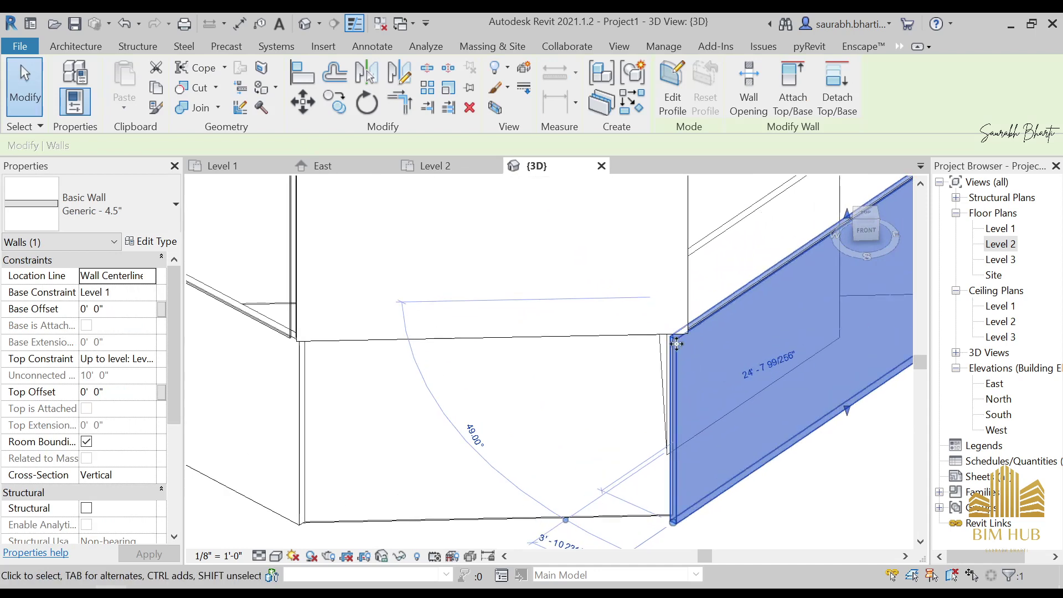
pyautogui.doubleClick(1001, 245)
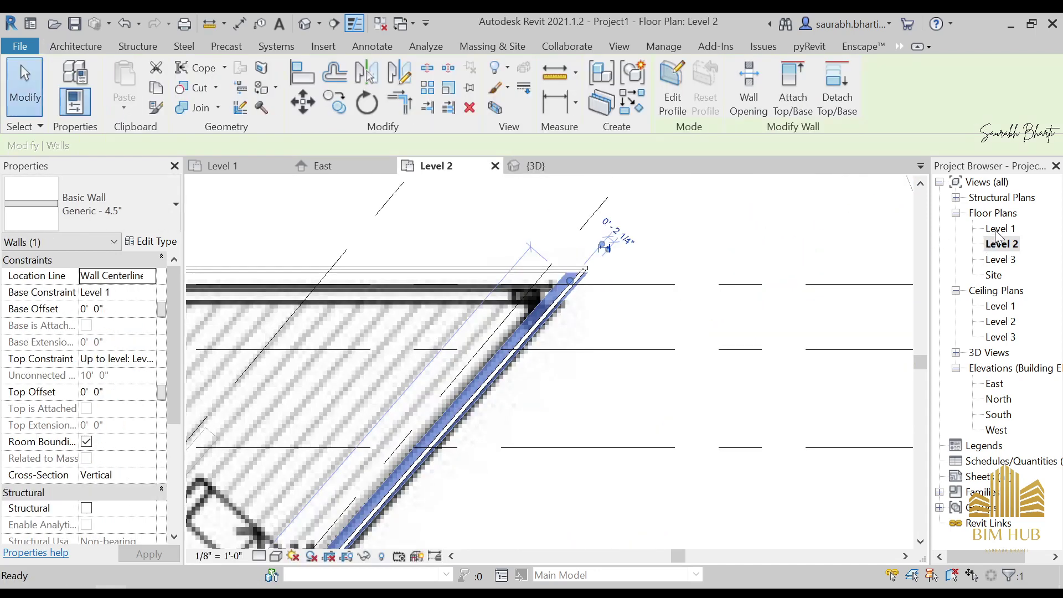
pyautogui.click(1000, 229)
pyautogui.doubleClick(1009, 228)
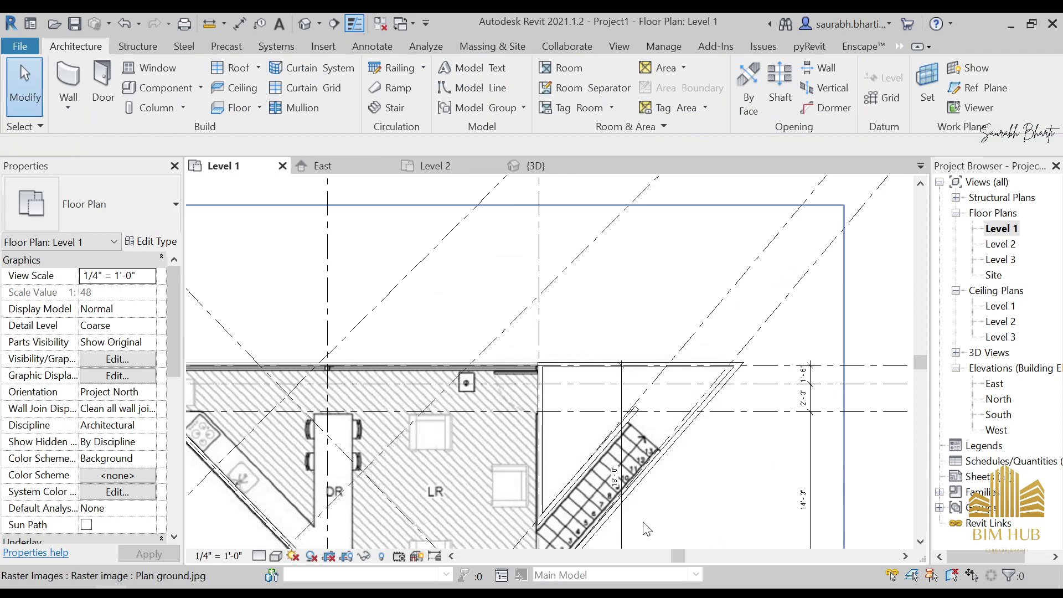
pyautogui.scroll(-3, 692, 430)
pyautogui.scroll(6, 612, 422)
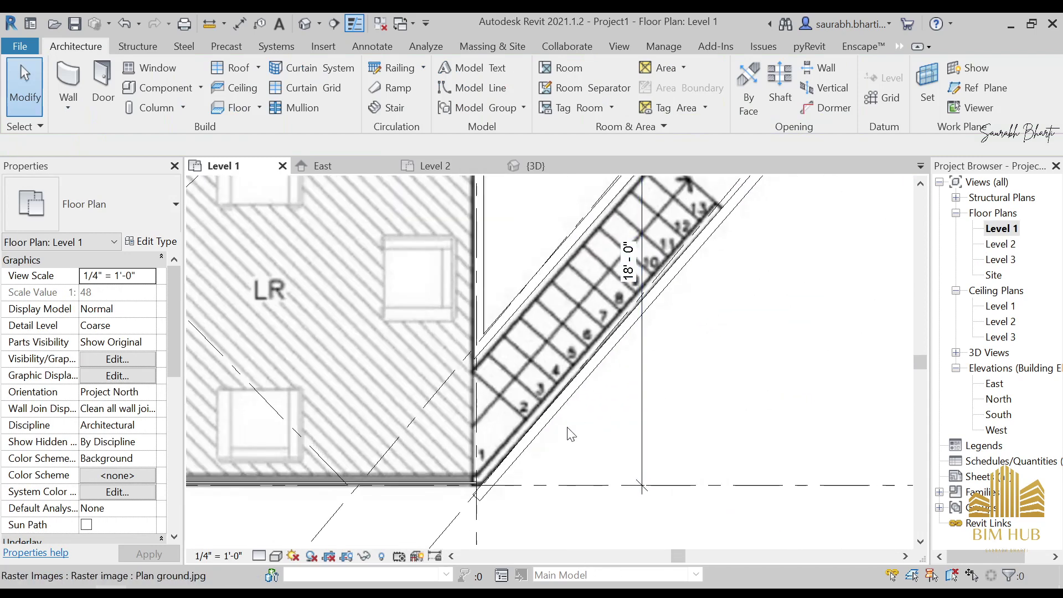
pyautogui.click(543, 431)
pyautogui.scroll(4, 477, 490)
pyautogui.press('r')
pyautogui.press('s')
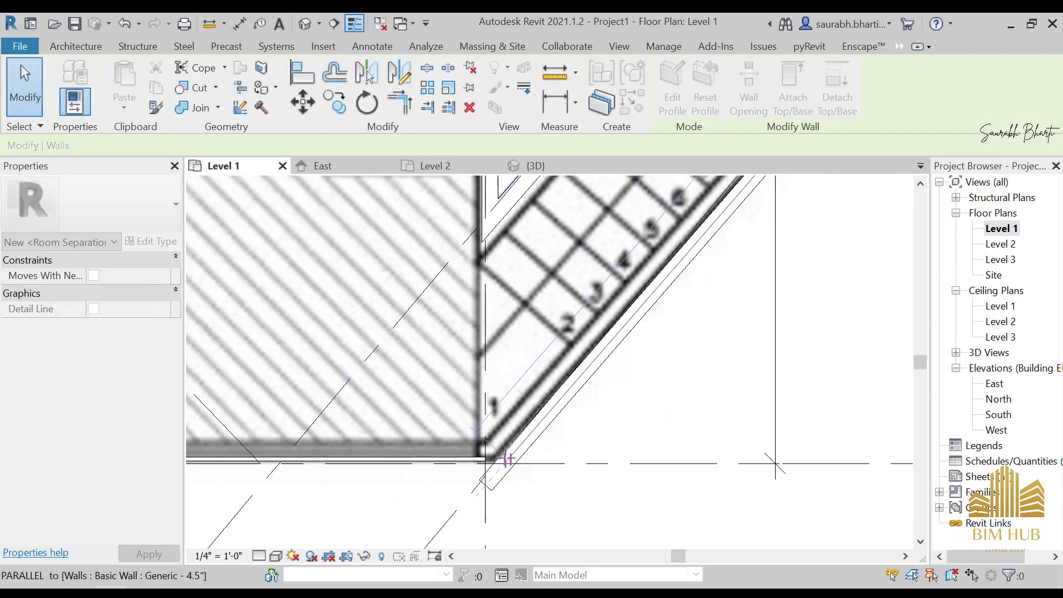
pyautogui.scroll(4, 509, 459)
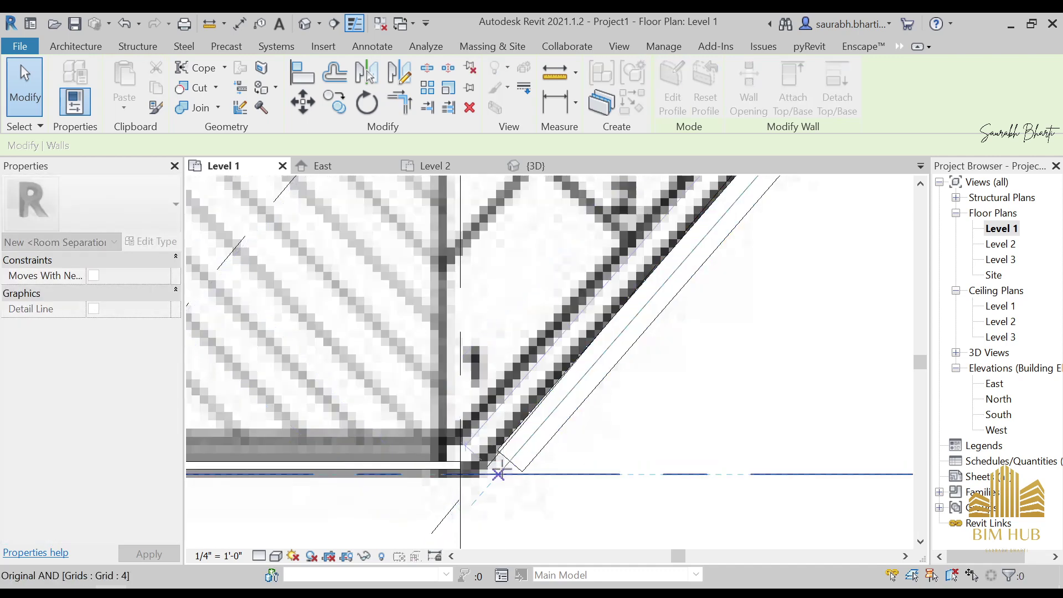
pyautogui.press('Escape')
pyautogui.press('Escape')
# Extend the Level 1 front curtain wall's end along grid 4 to meet the stair-side diagonal wall
pyautogui.click(481, 472)
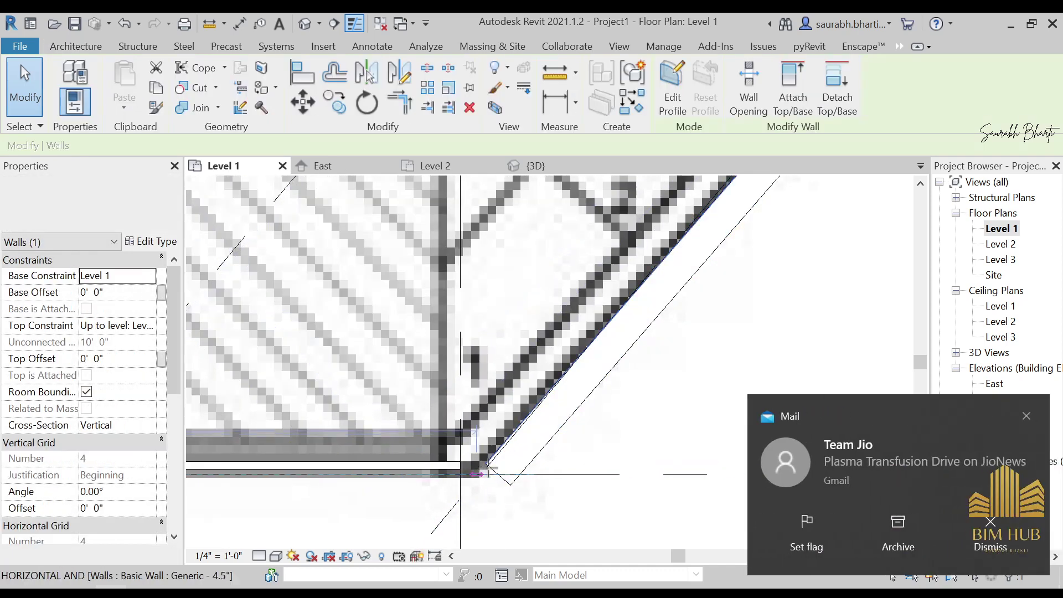
pyautogui.press('r')
pyautogui.press('s')
pyautogui.press('Escape')
pyautogui.click(486, 475)
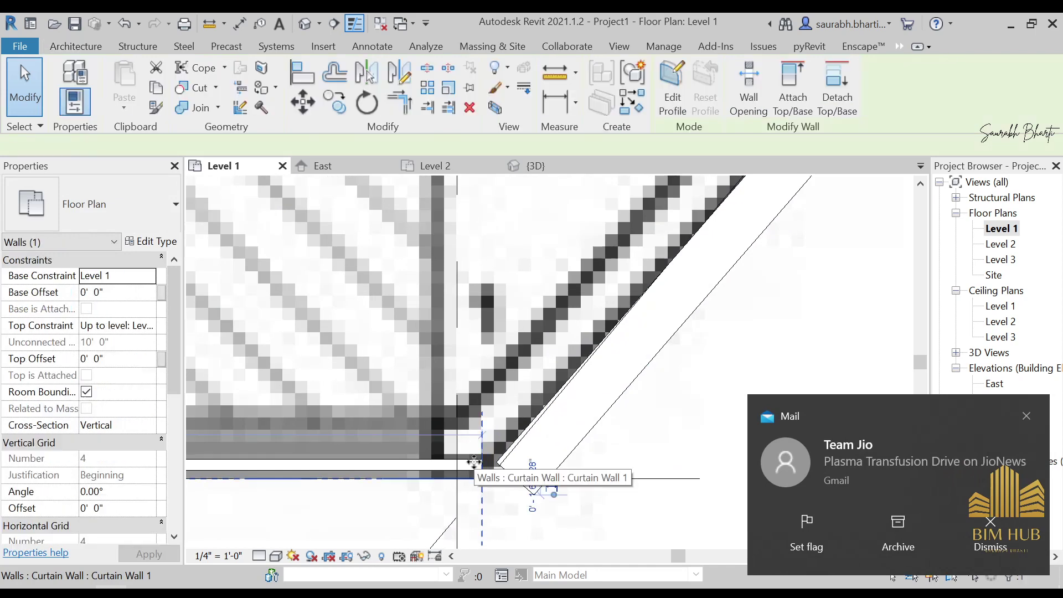
pyautogui.press('r')
pyautogui.press('s')
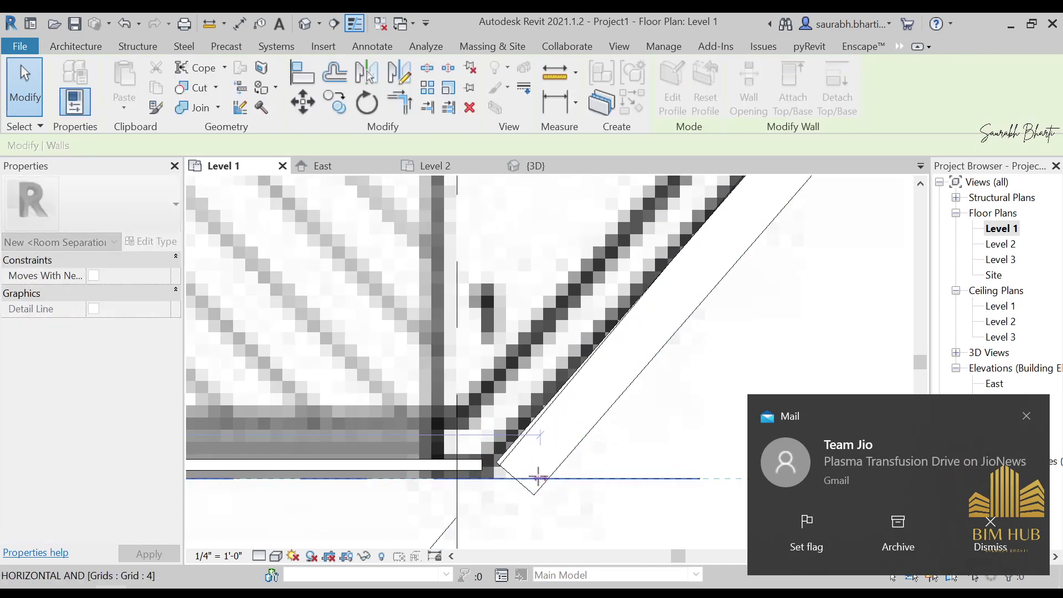
pyautogui.press('Escape')
# Examine in 3D how the Level 2 walls line up with the Level 1 walls at the front corners
pyautogui.click(303, 24)
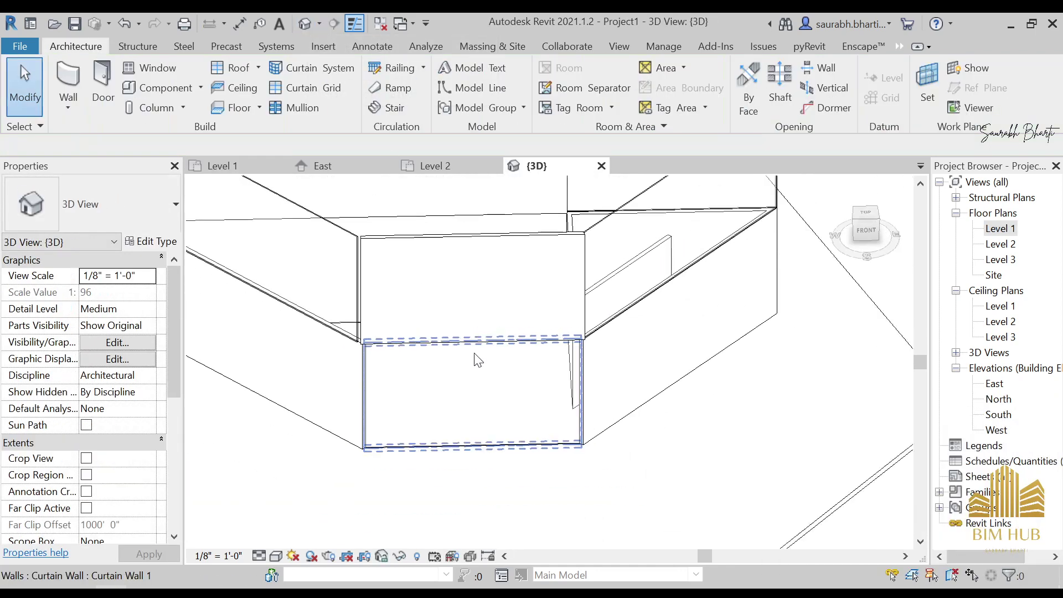
pyautogui.keyDown('shift'); pyautogui.moveTo(474, 292); pyautogui.dragTo(625, 337, button='middle'); pyautogui.keyUp('shift')
pyautogui.click(867, 228)
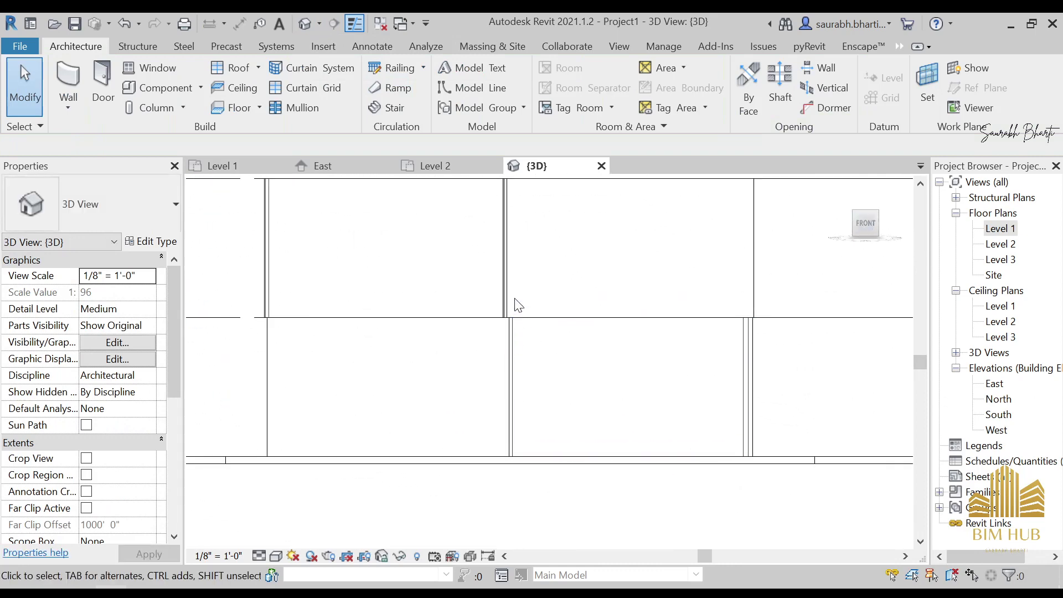
pyautogui.scroll(-3, 640, 337)
pyautogui.keyDown('shift'); pyautogui.moveTo(759, 377); pyautogui.dragTo(649, 429, button='middle'); pyautogui.keyUp('shift')
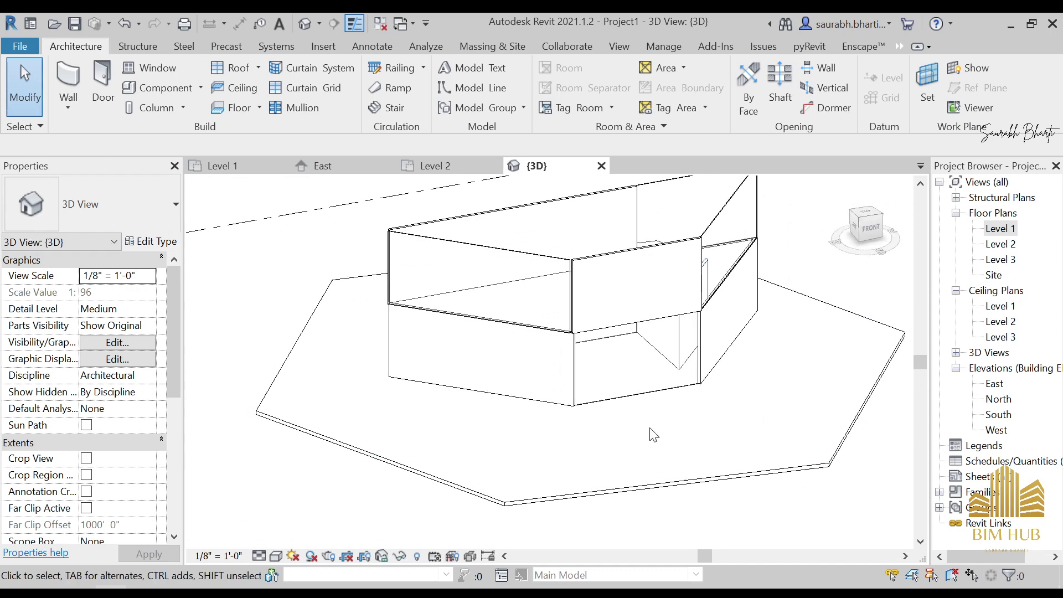
pyautogui.scroll(2, 565, 372)
# In the Level 1 floor plan, pull the kitchen-side diagonal wall's lower end back from the front curtain wall
pyautogui.click(562, 420)
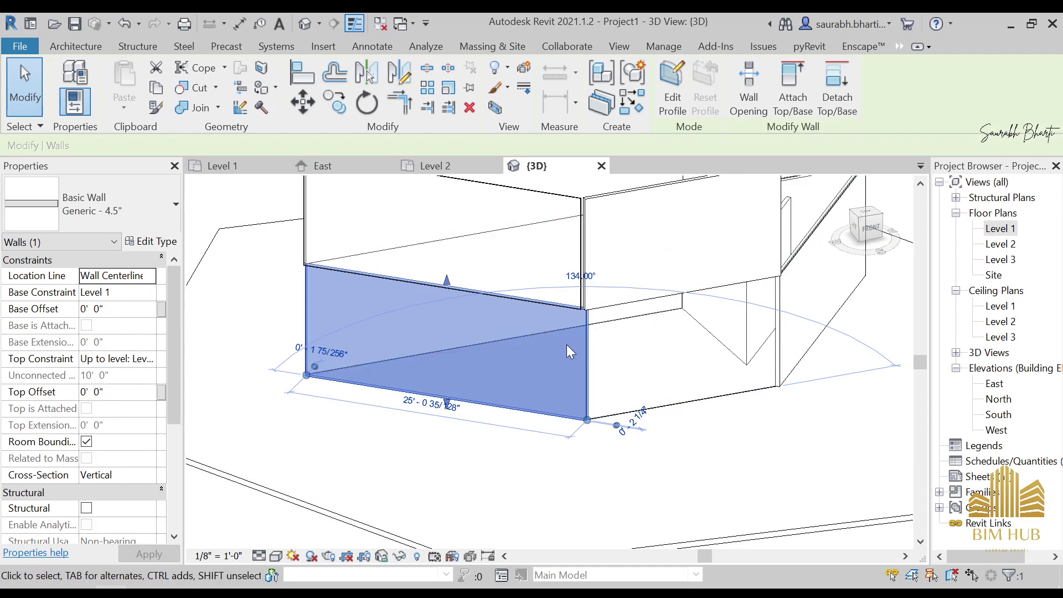
pyautogui.doubleClick(1000, 229)
pyautogui.scroll(-6, 458, 412)
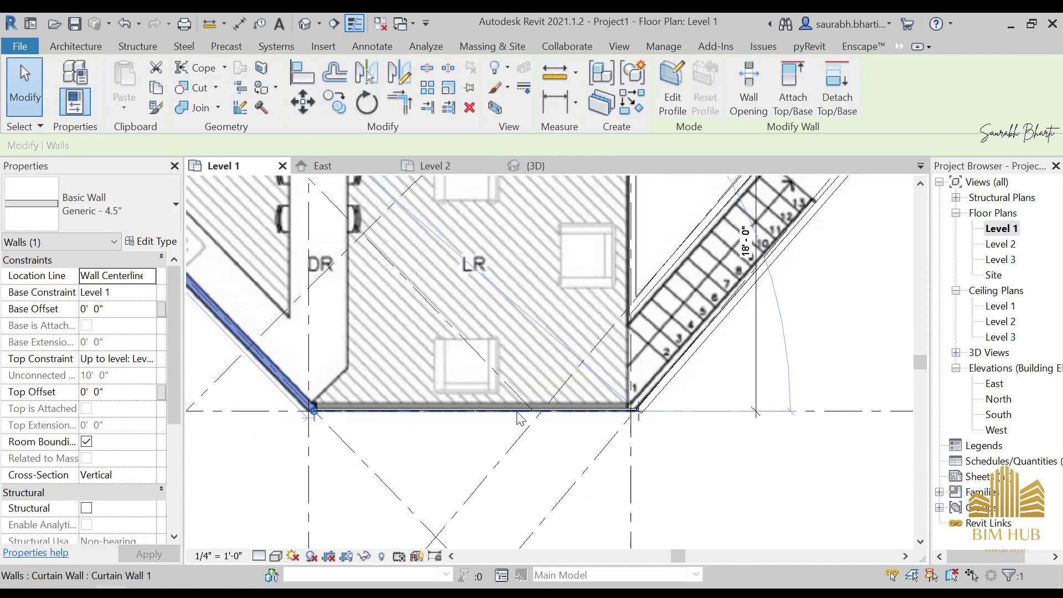
pyautogui.press('Escape')
pyautogui.scroll(5, 458, 412)
pyautogui.click(331, 407)
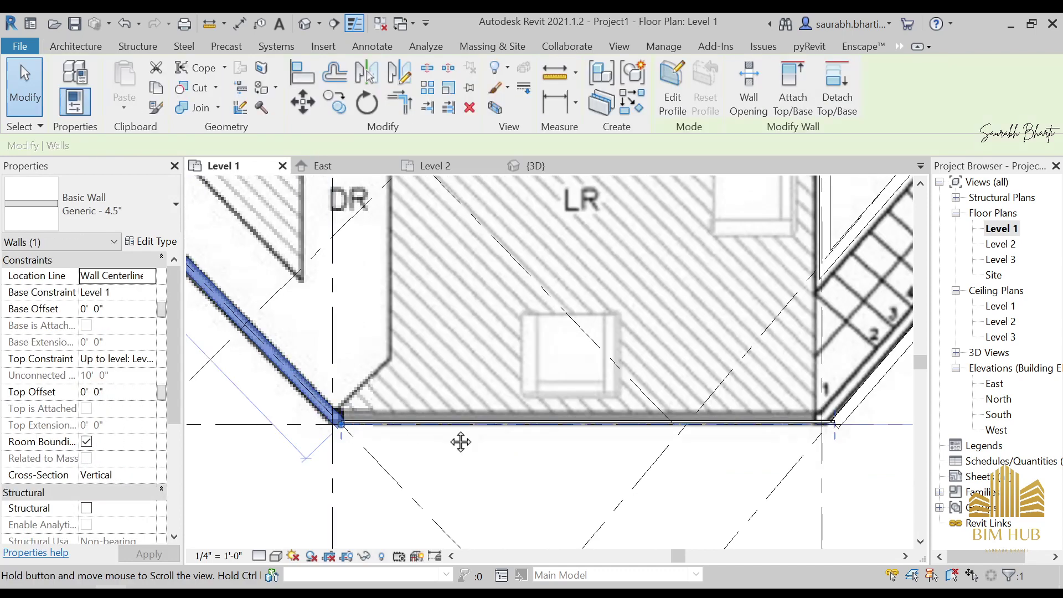
pyautogui.scroll(4, 604, 496)
pyautogui.press('Escape')
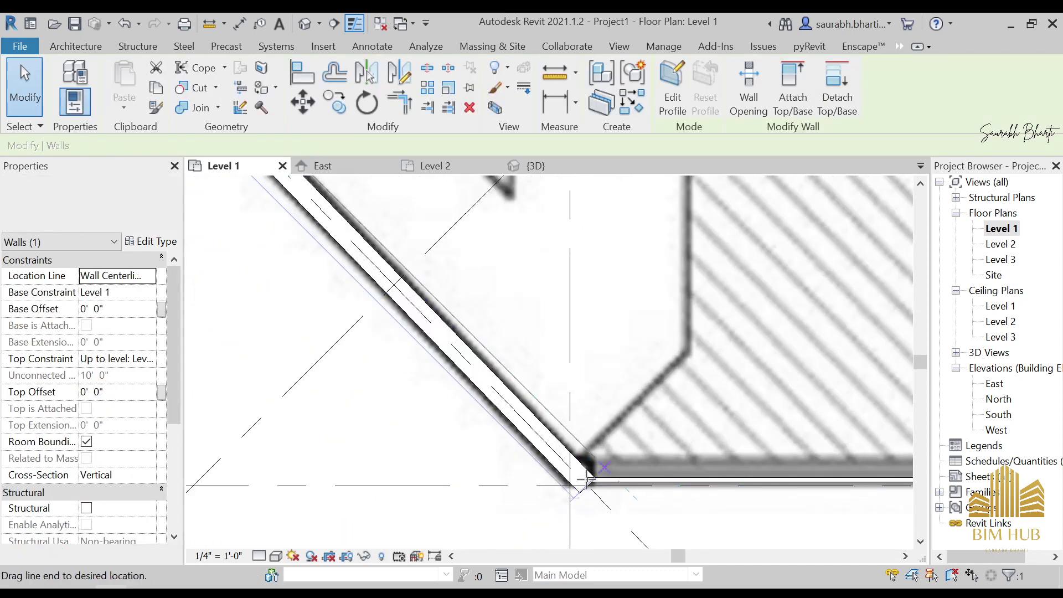
pyautogui.click(552, 463)
pyautogui.moveTo(579, 486); pyautogui.dragTo(570, 462)
pyautogui.click(740, 563)
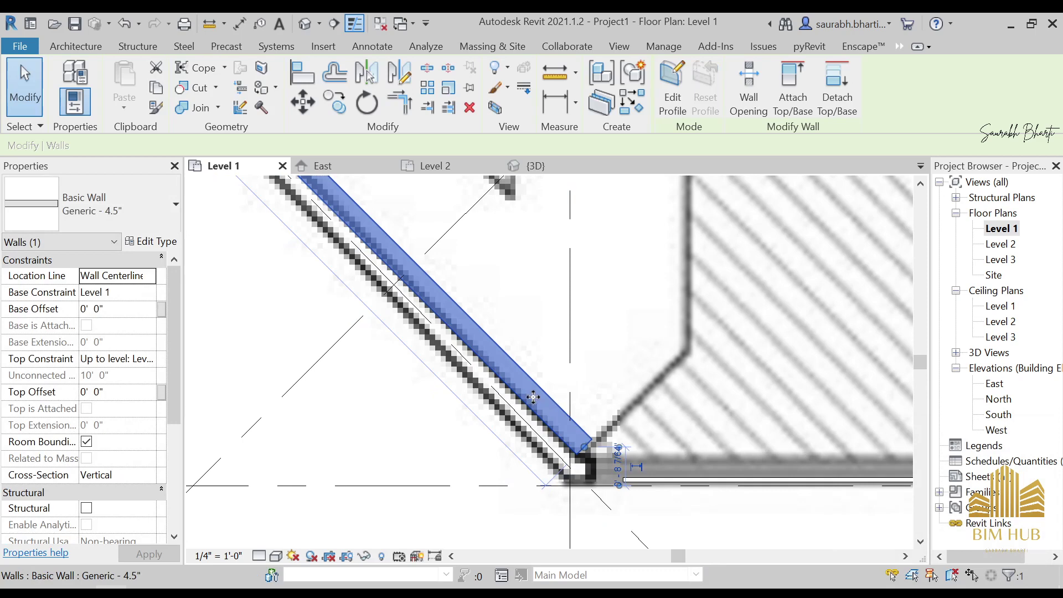
# Stretch the kitchen-side diagonal wall back to the front corner and extend the front curtain wall's end to meet it
pyautogui.scroll(-3, 532, 397)
pyautogui.moveTo(532, 397); pyautogui.dragTo(532, 397)
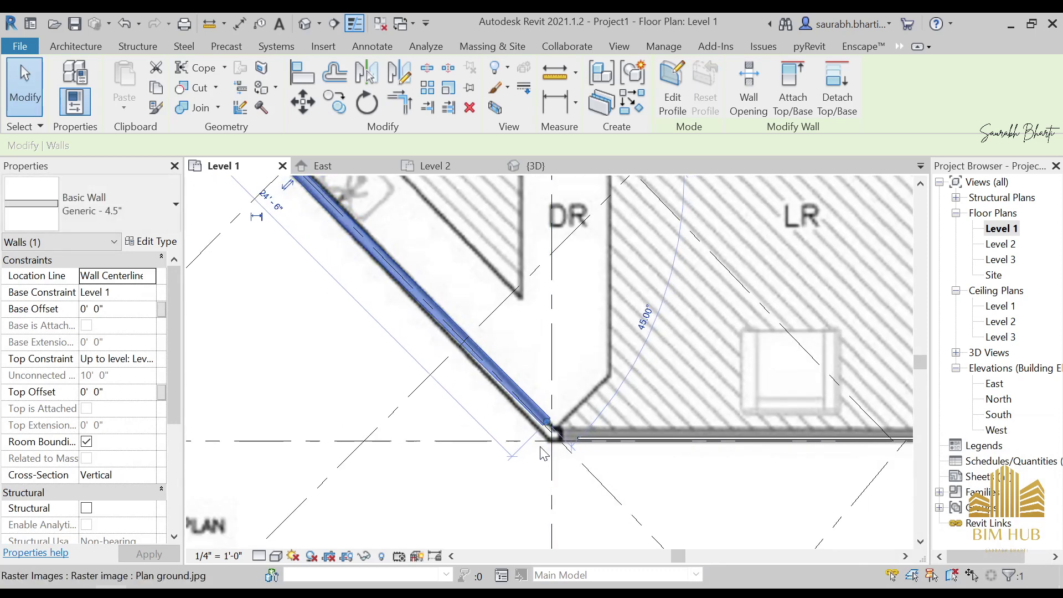
pyautogui.scroll(5, 545, 454)
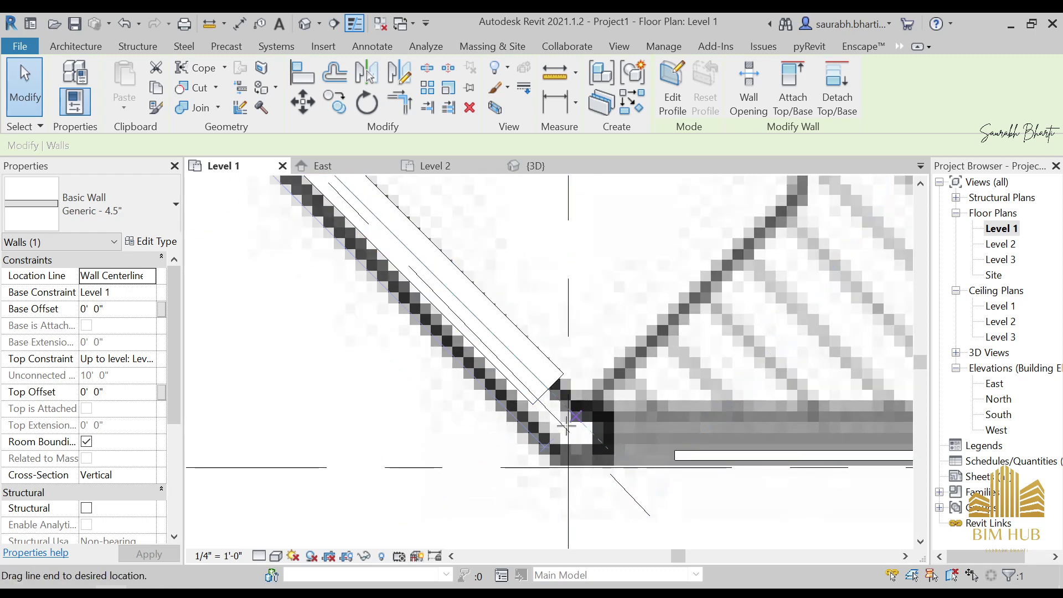
pyautogui.moveTo(564, 426); pyautogui.dragTo(587, 443)
pyautogui.click(687, 459)
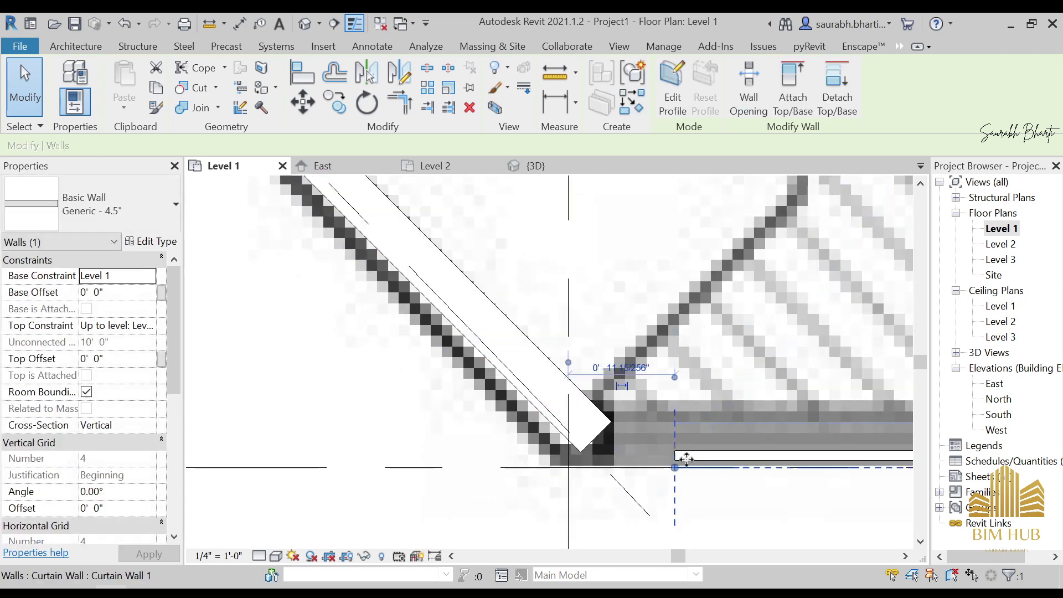
pyautogui.click(591, 467)
pyautogui.press('Escape')
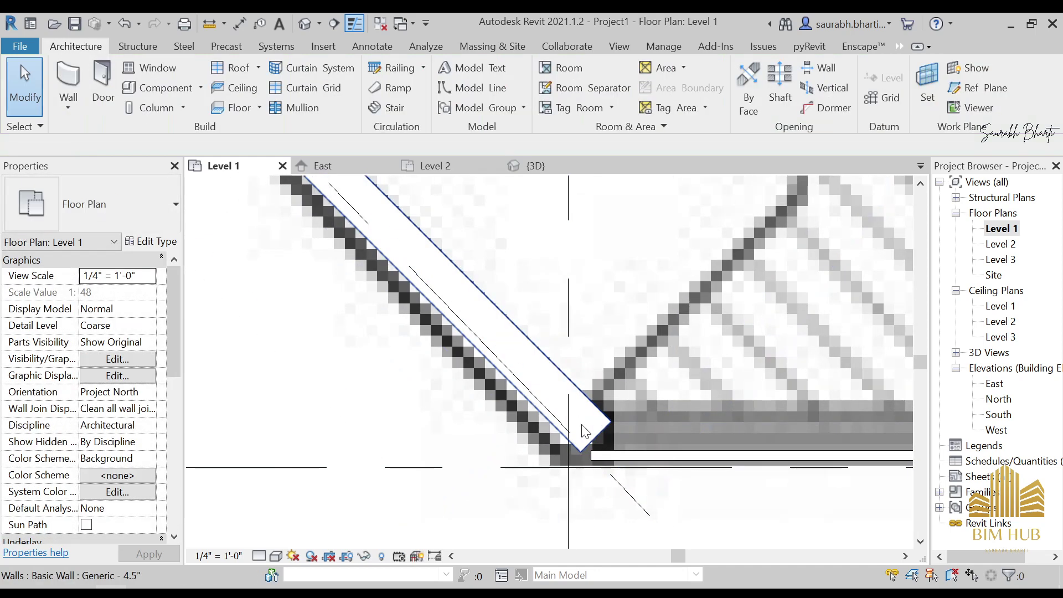
# Lengthen the kitchen-side diagonal wall's lower end past the front curtain wall's end to close the Level 1 corner
pyautogui.click(584, 430)
pyautogui.moveTo(596, 437); pyautogui.dragTo(615, 468)
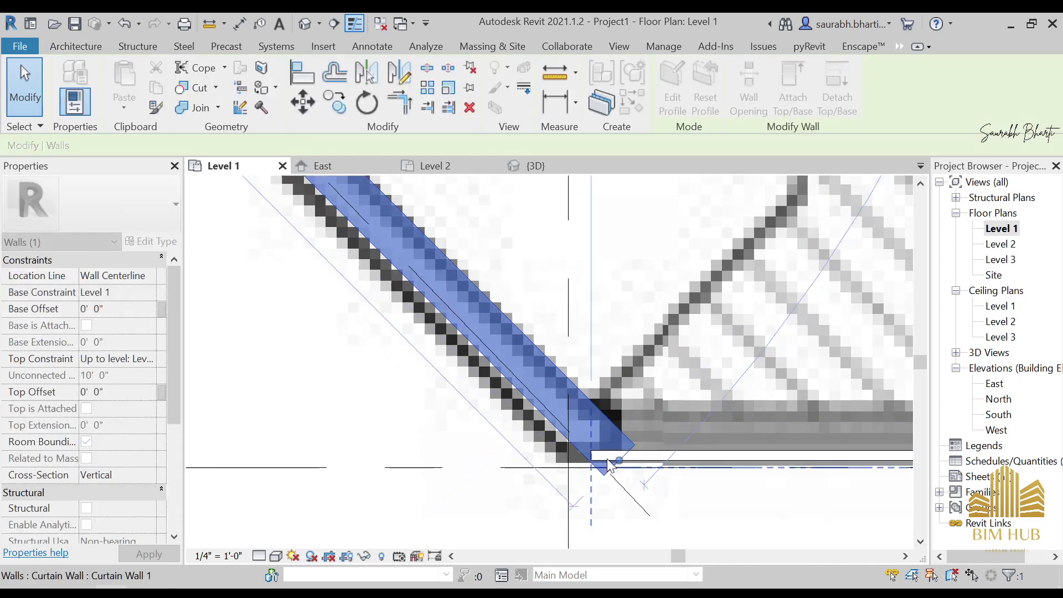
pyautogui.press('Escape')
pyautogui.click(619, 420)
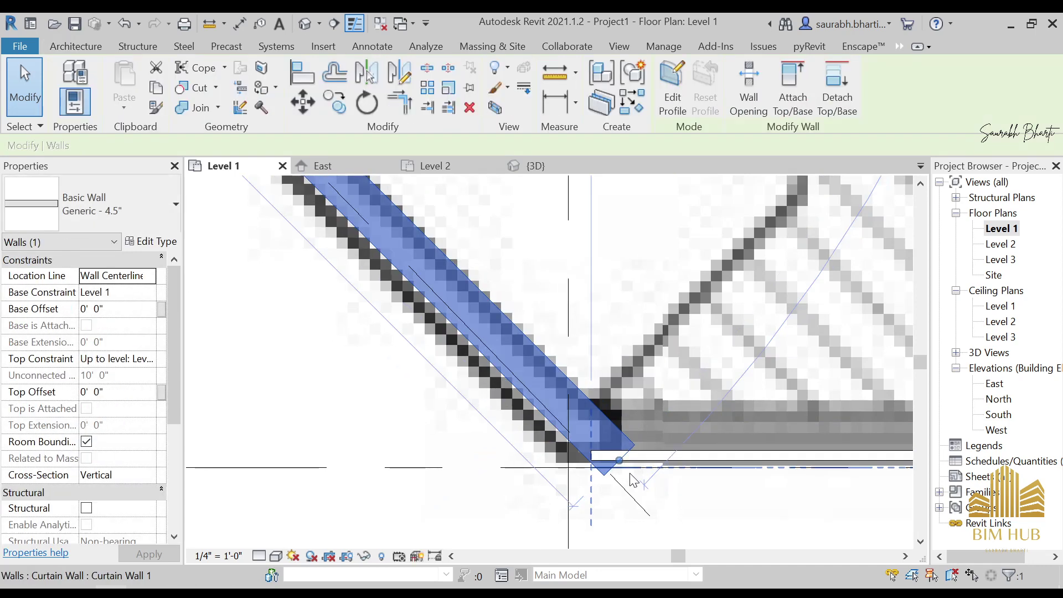
pyautogui.moveTo(609, 451)
pyautogui.mouseDown()
pyautogui.moveTo(628, 476)
pyautogui.moveTo(601, 458)
pyautogui.mouseUp()
pyautogui.press('Escape')
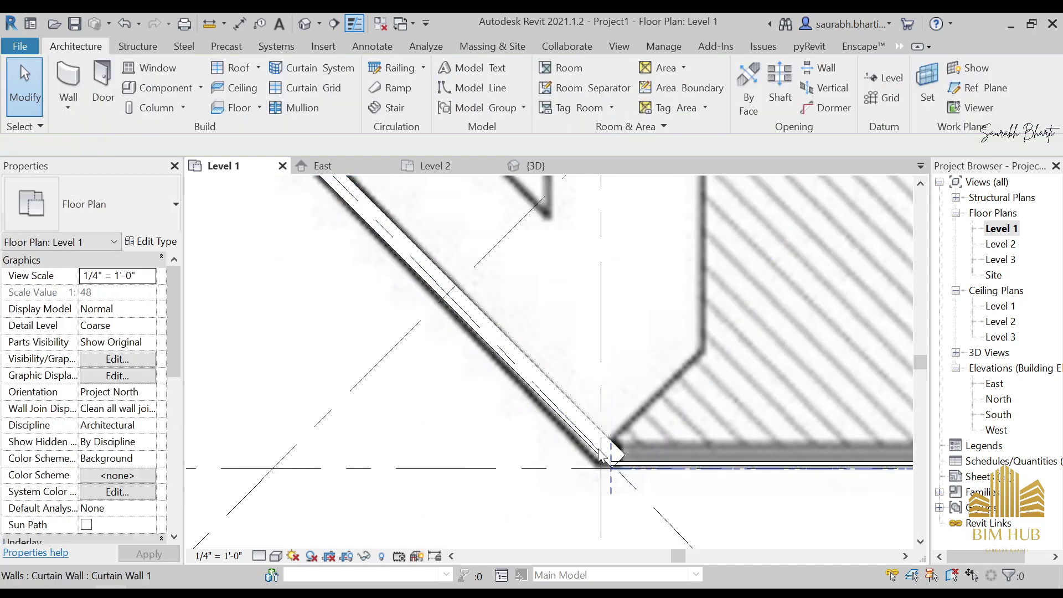
# Examine the Level 2 kitchen-side curtain wall's front corner in 3D and in the Level 2 floor plan
pyautogui.click(351, 24)
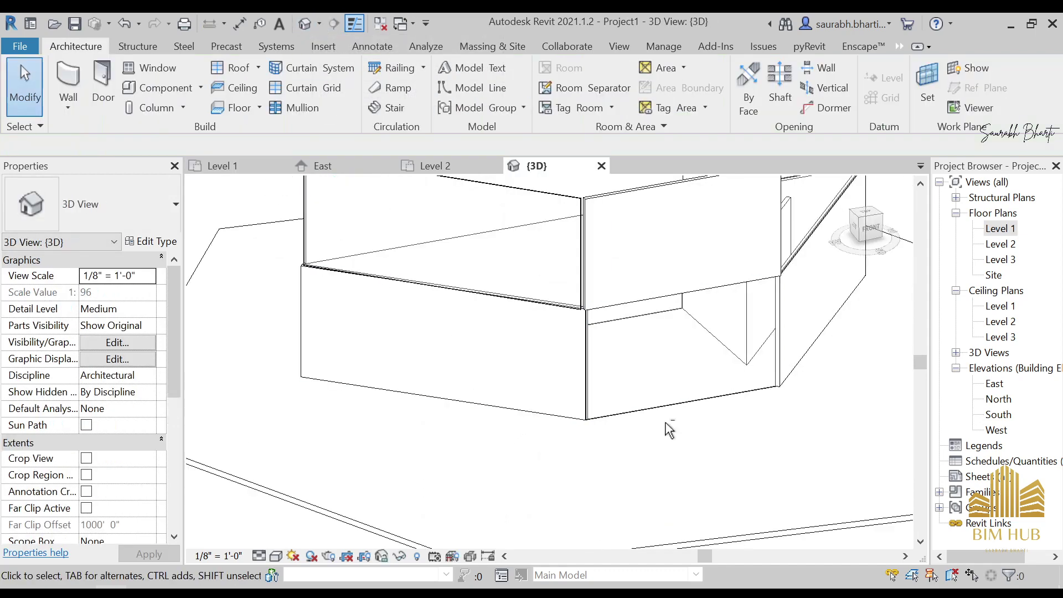
pyautogui.keyDown('shift'); pyautogui.moveTo(671, 427); pyautogui.dragTo(642, 500, button='middle'); pyautogui.keyUp('shift')
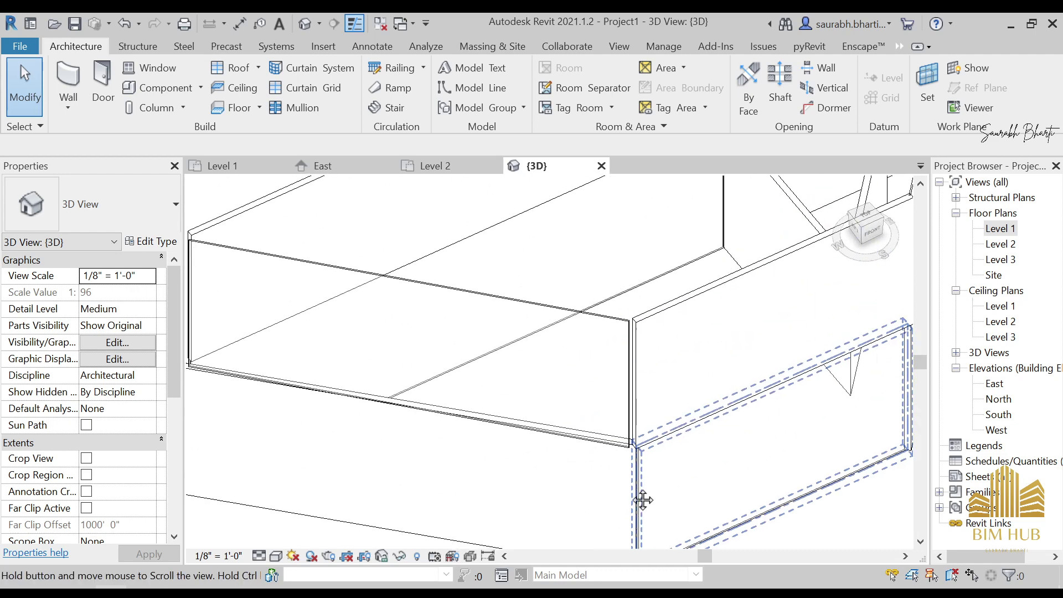
pyautogui.click(631, 375)
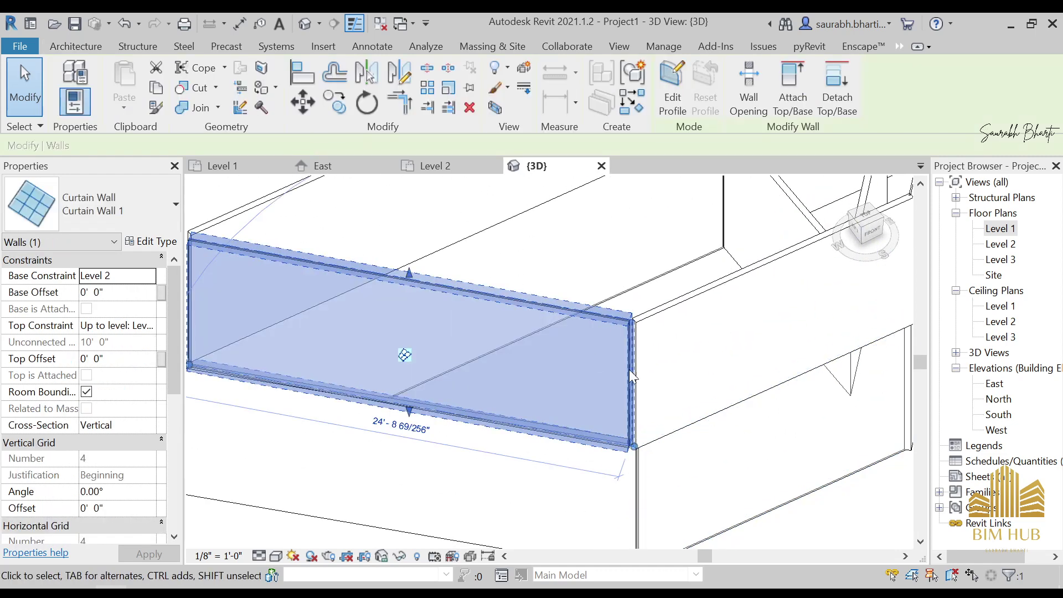
pyautogui.doubleClick(1000, 244)
pyautogui.scroll(-4, 581, 399)
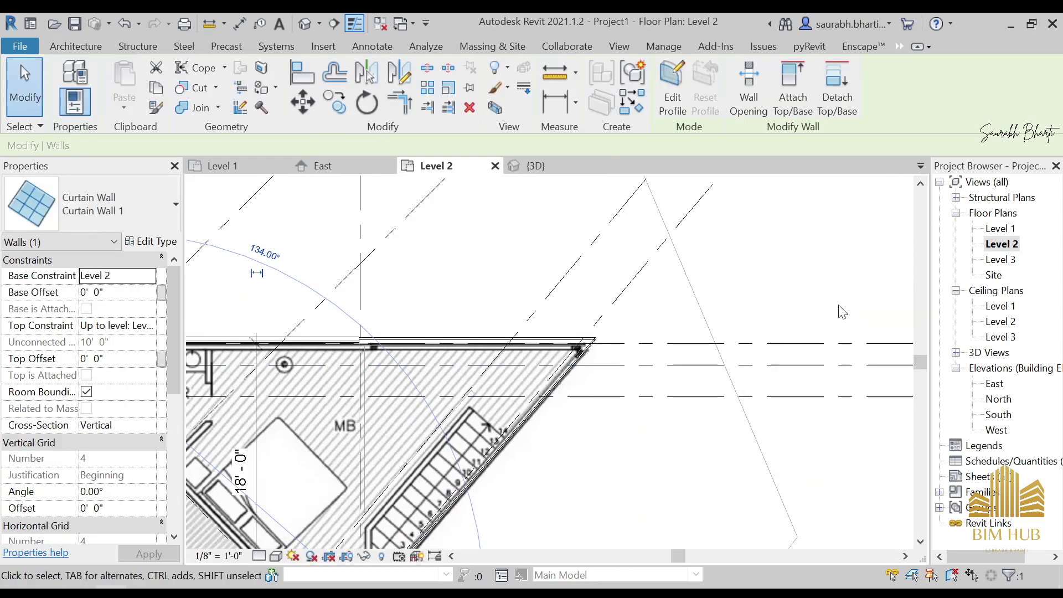
pyautogui.click(324, 24)
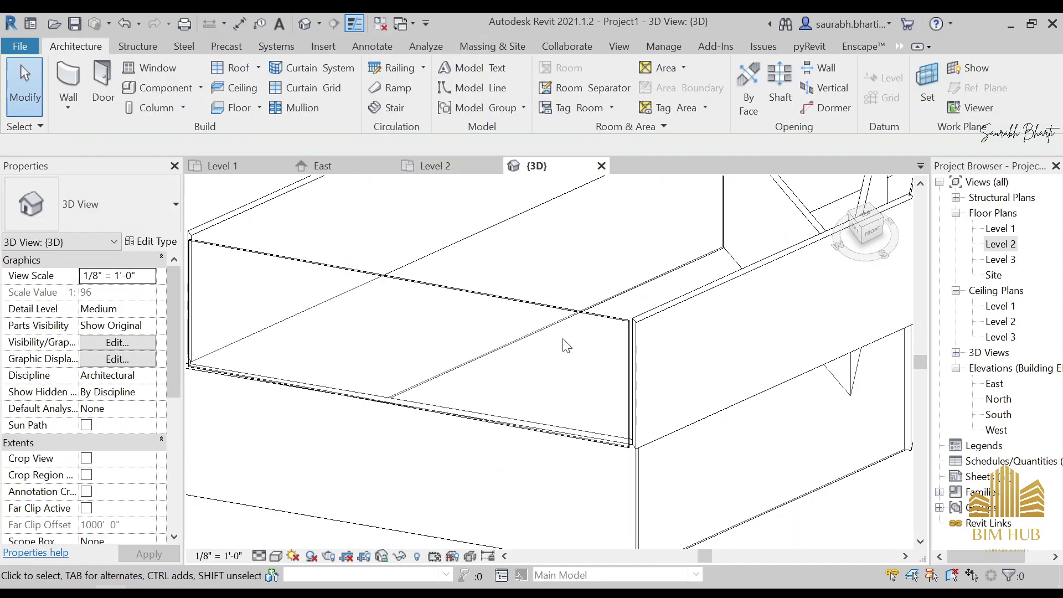
# Edit the Level 2 kitchen-side curtain wall's profile, moving its front vertical edge out to the adjoining wall's outer face and removing the conflicting constraints
pyautogui.click(601, 327)
pyautogui.keyDown('shift'); pyautogui.moveTo(600, 327); pyautogui.dragTo(811, 254, button='middle'); pyautogui.keyUp('shift')
pyautogui.click(859, 239)
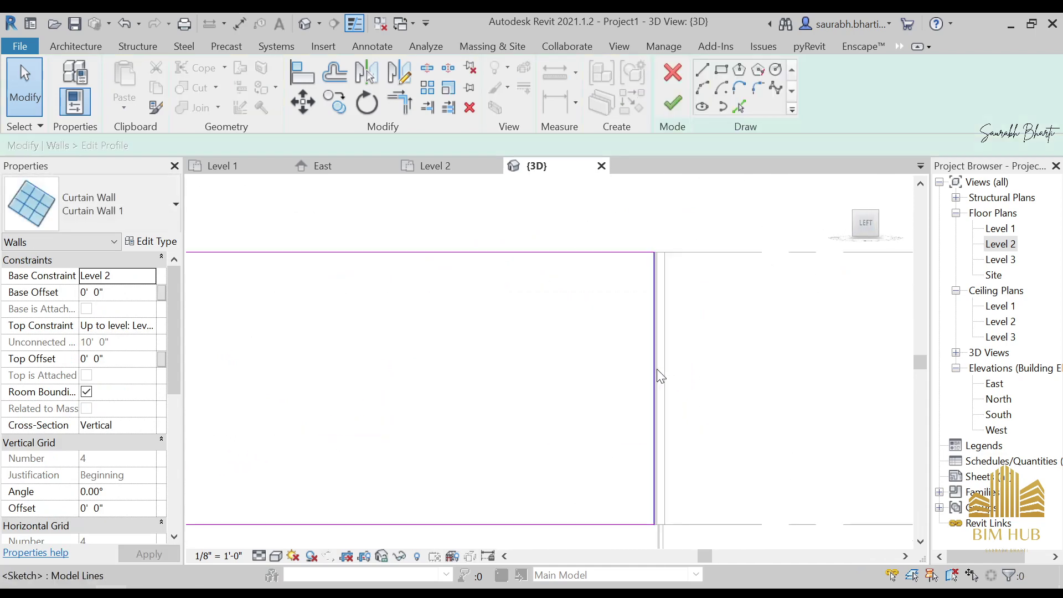
pyautogui.moveTo(656, 369)
pyautogui.mouseDown()
pyautogui.moveTo(678, 366)
pyautogui.moveTo(764, 403)
pyautogui.mouseUp()
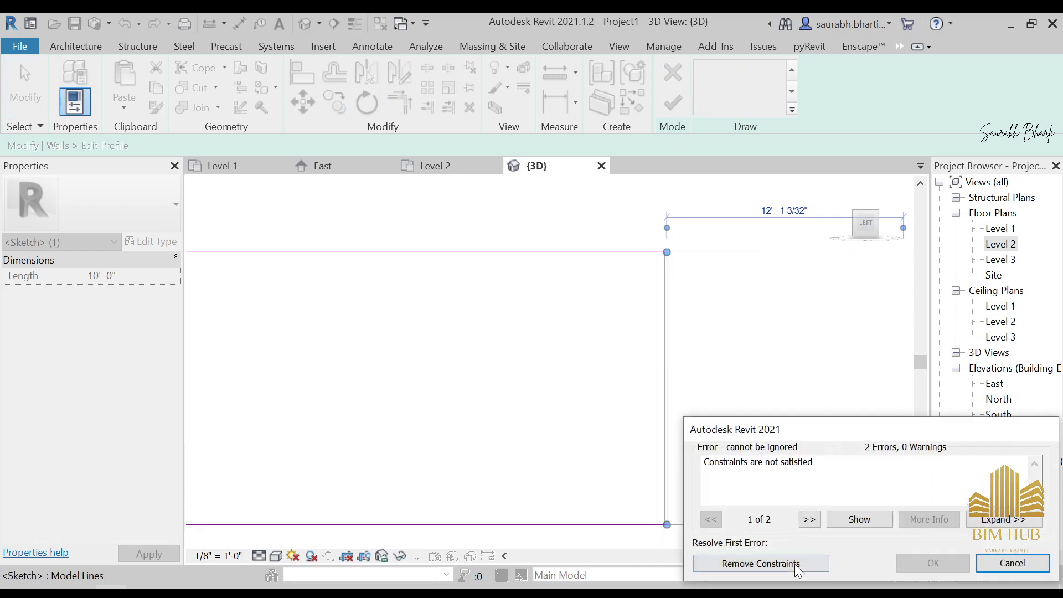
pyautogui.click(798, 569)
pyautogui.click(673, 104)
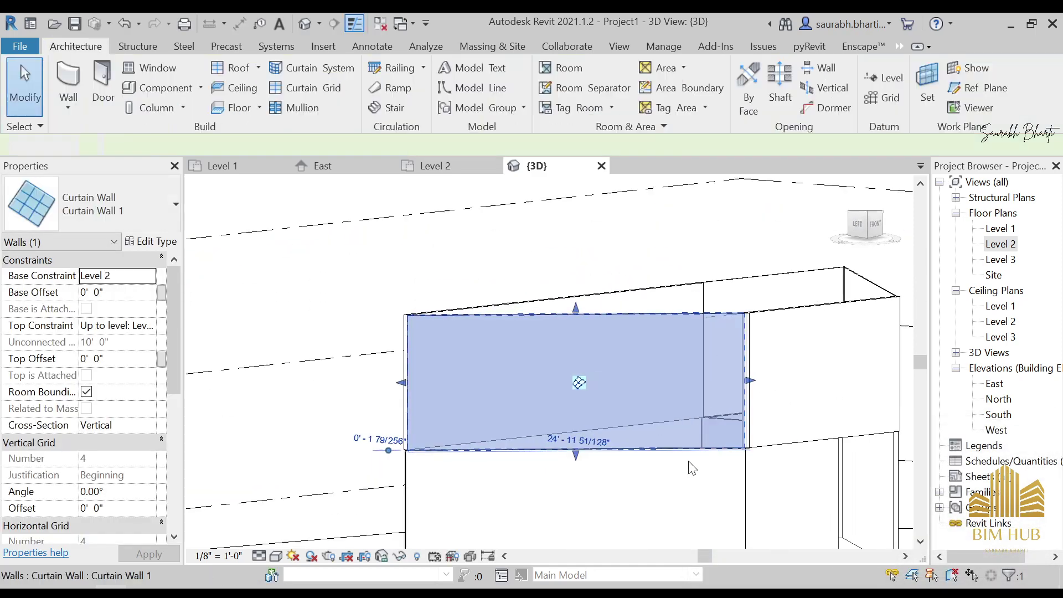
pyautogui.click(692, 468)
# Edit the Level 2 kitchen-side curtain wall's profile again, extending its front vertical edge further out to the front corner
pyautogui.keyDown('shift'); pyautogui.moveTo(692, 467); pyautogui.dragTo(761, 365, button='middle'); pyautogui.keyUp('shift')
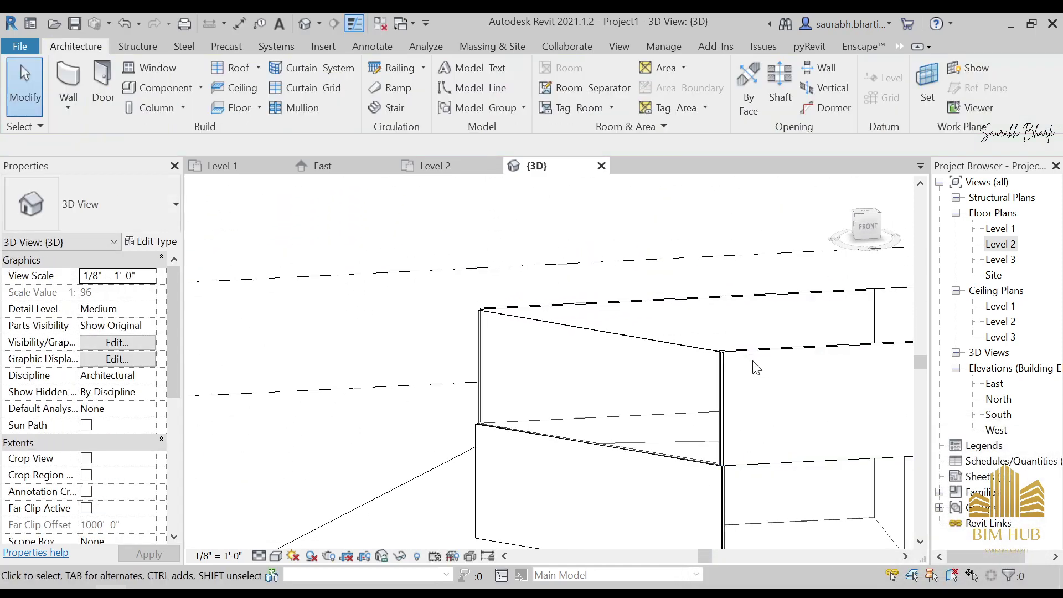
pyautogui.click(723, 410)
pyautogui.keyDown('shift'); pyautogui.moveTo(723, 410); pyautogui.dragTo(853, 235, button='middle'); pyautogui.keyUp('shift')
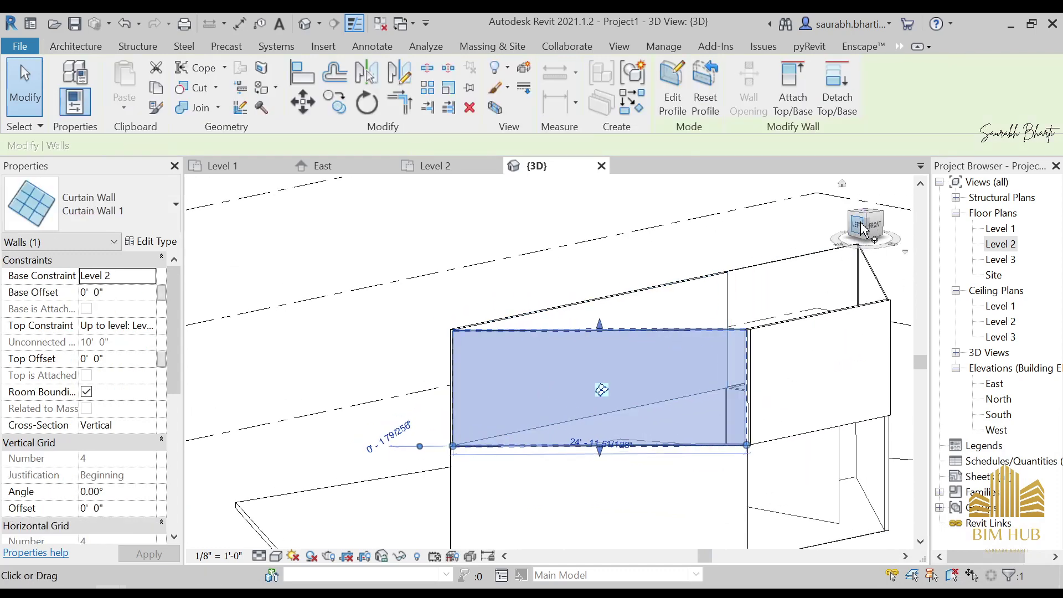
pyautogui.click(862, 229)
pyautogui.click(672, 88)
pyautogui.moveTo(724, 371)
pyautogui.mouseDown(button='middle')
pyautogui.moveTo(696, 356)
pyautogui.moveTo(668, 418)
pyautogui.moveTo(699, 399)
pyautogui.mouseUp(button='middle')
pyautogui.click(663, 393)
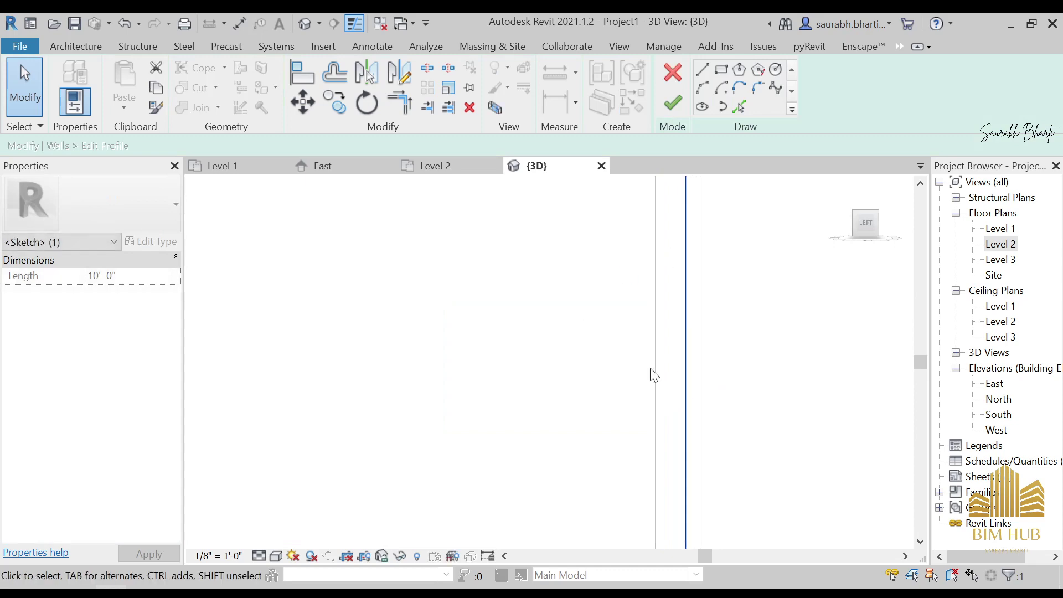
pyautogui.click(673, 103)
pyautogui.scroll(-5, 750, 368)
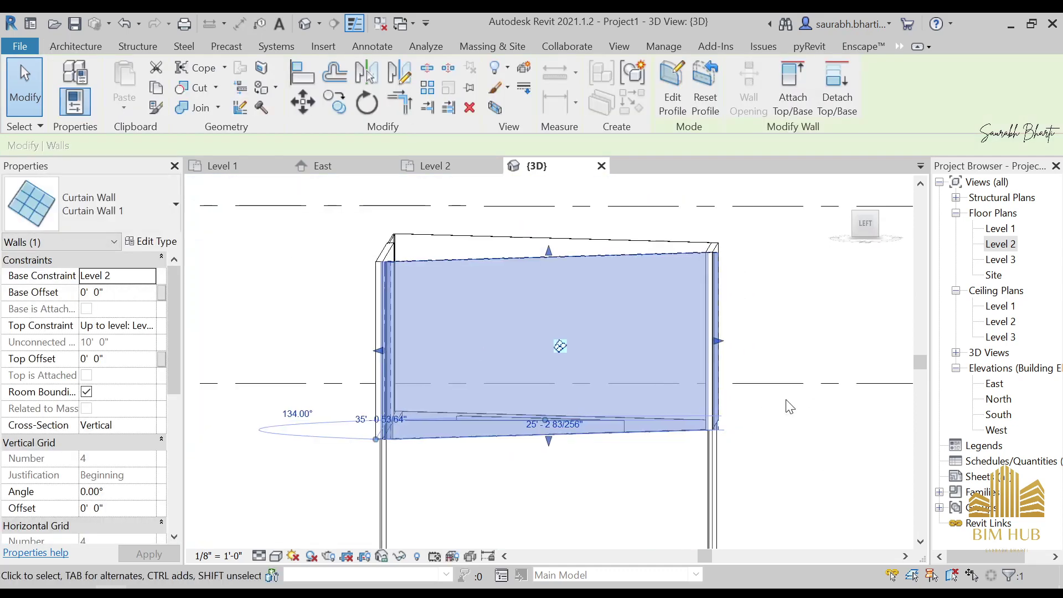
pyautogui.click(811, 349)
# Edit the Level 1 rear curtain wall's profile, moving its kitchen-side vertical edge out to the adjoining wall and removing the conflicting constraints
pyautogui.keyDown('shift'); pyautogui.moveTo(811, 348); pyautogui.dragTo(612, 510, button='middle'); pyautogui.keyUp('shift')
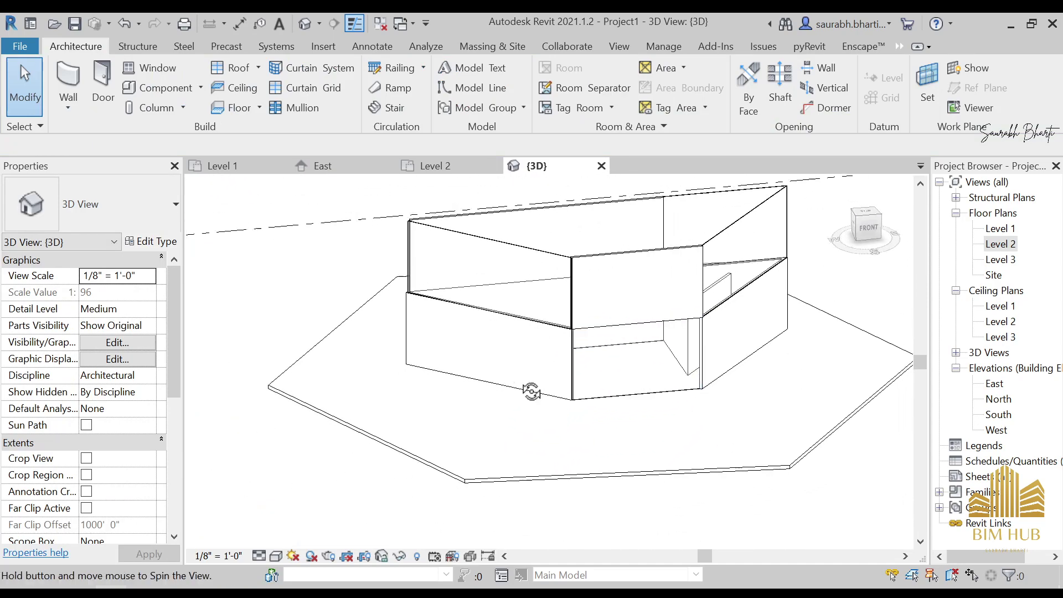
pyautogui.keyDown('shift'); pyautogui.moveTo(531, 391); pyautogui.dragTo(731, 307, button='middle'); pyautogui.keyUp('shift')
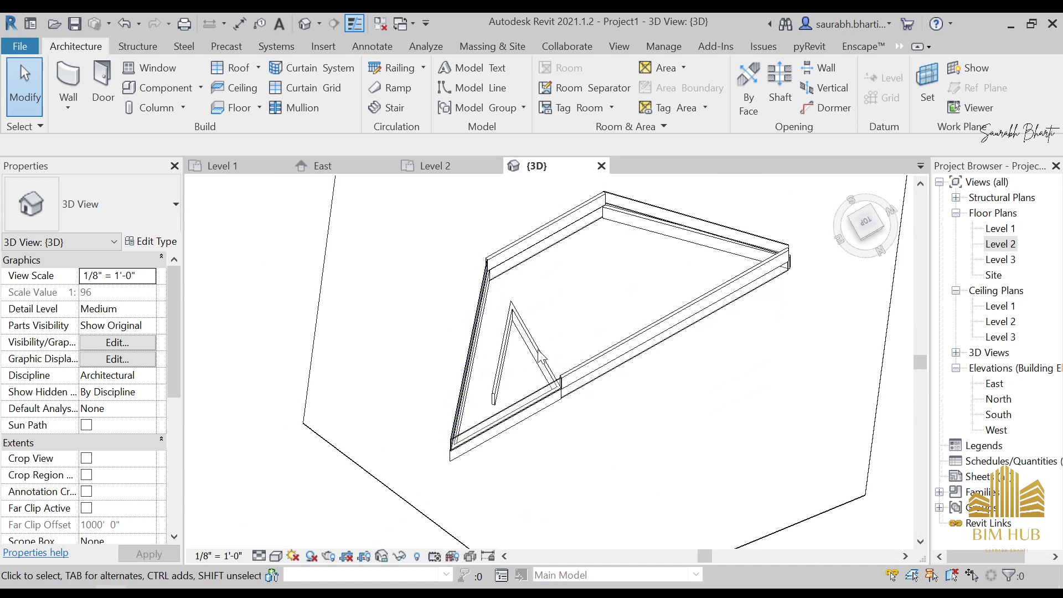
pyautogui.keyDown('shift'); pyautogui.moveTo(540, 357); pyautogui.dragTo(505, 451, button='middle'); pyautogui.keyUp('shift')
pyautogui.click(347, 365)
pyautogui.click(431, 452)
pyautogui.click(506, 451)
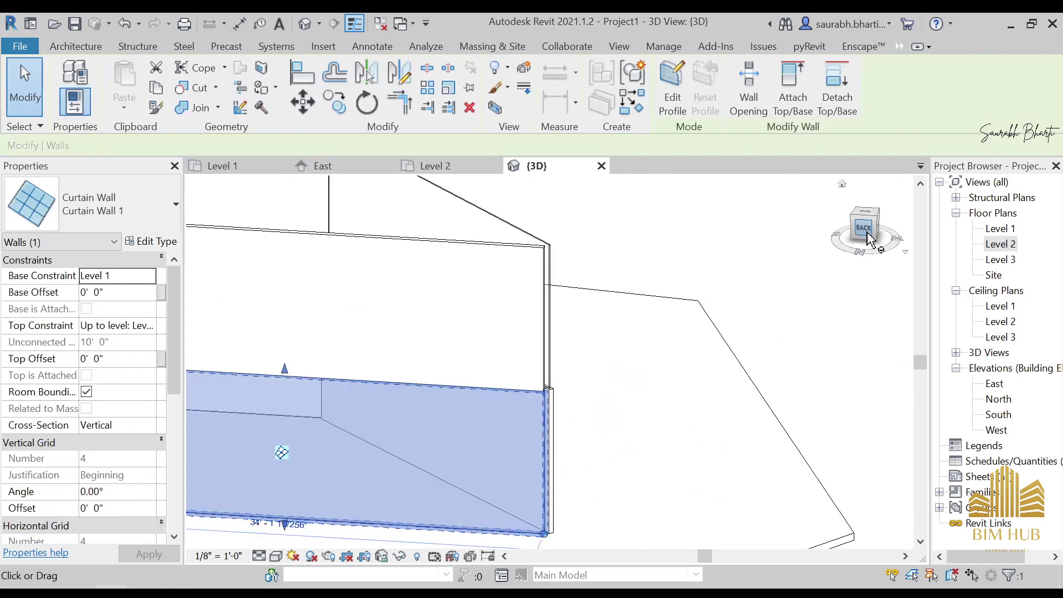
pyautogui.click(867, 238)
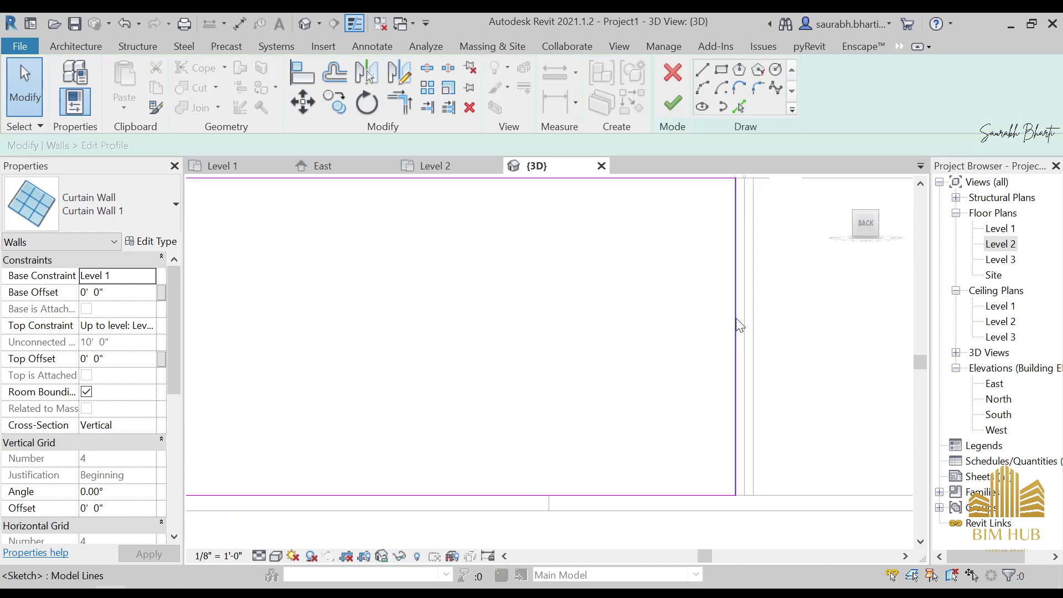
pyautogui.moveTo(736, 318); pyautogui.dragTo(745, 317)
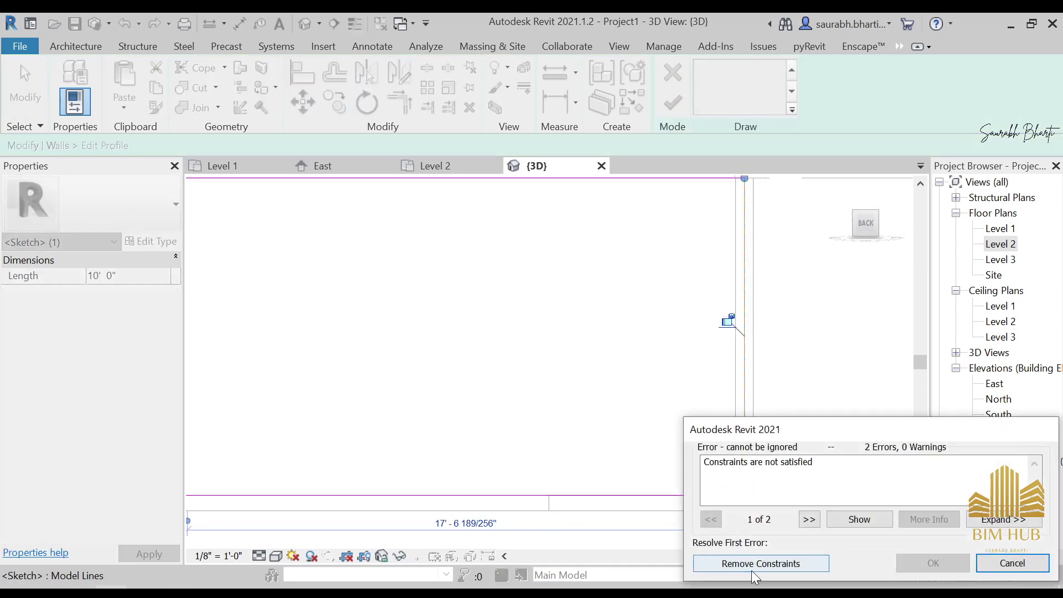
pyautogui.click(756, 563)
pyautogui.click(673, 103)
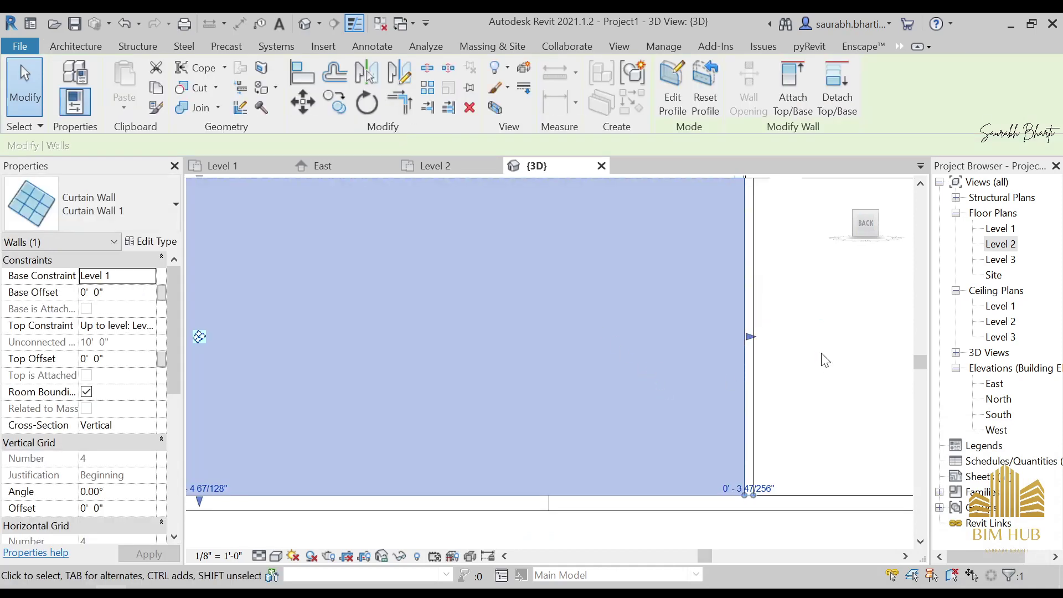
pyautogui.click(823, 359)
# Edit the Level 2 kitchen-side curtain wall's profile, moving its rear vertical edge outward to the rear corner and removing the conflicting constraints
pyautogui.keyDown('shift'); pyautogui.moveTo(811, 351); pyautogui.dragTo(669, 356, button='middle'); pyautogui.keyUp('shift')
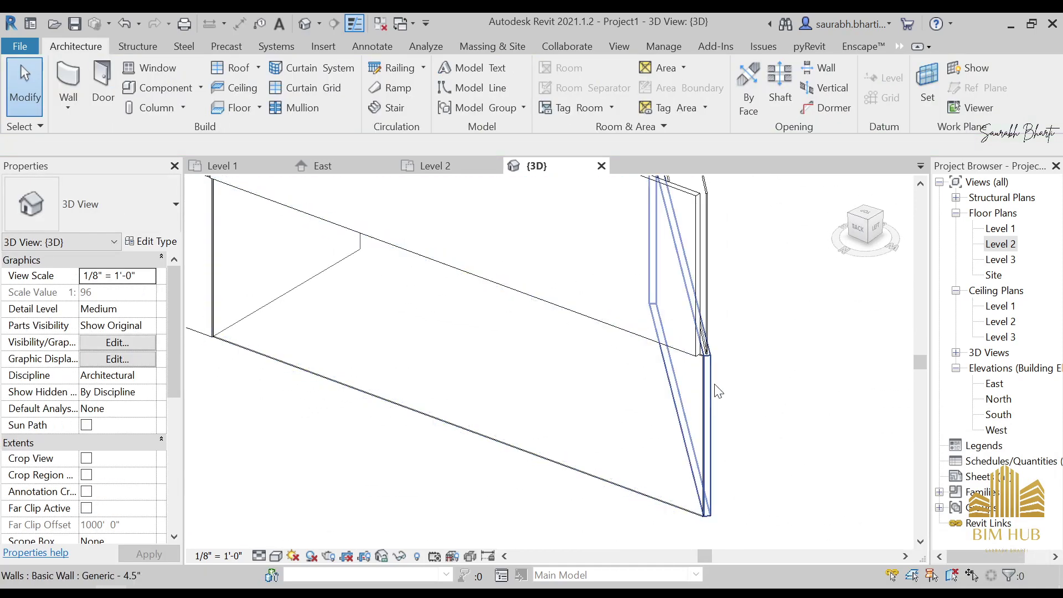
pyautogui.keyDown('shift'); pyautogui.moveTo(715, 387); pyautogui.dragTo(577, 394, button='middle'); pyautogui.keyUp('shift')
pyautogui.click(472, 222)
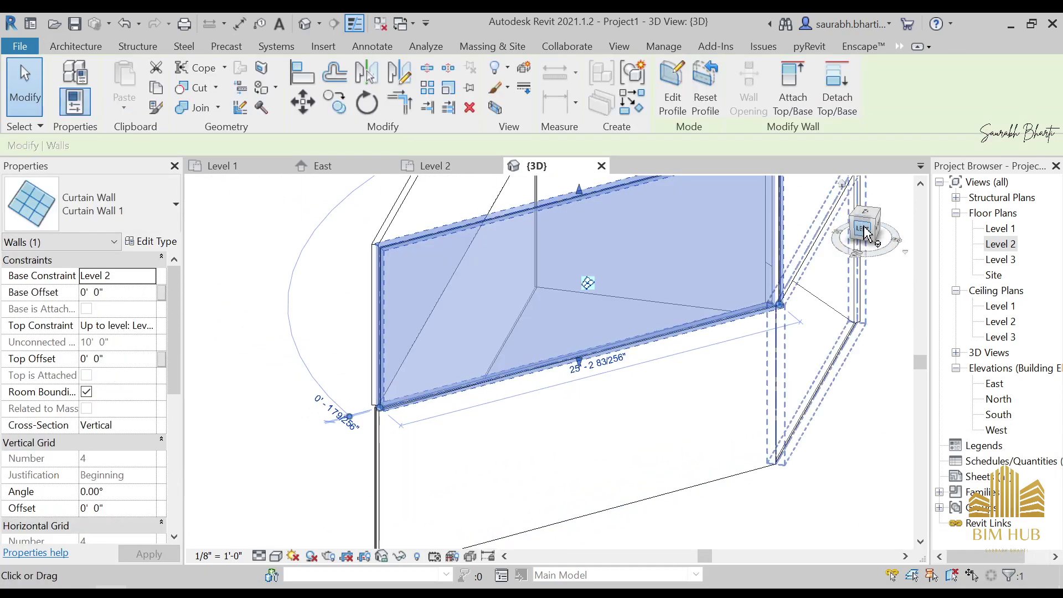
pyautogui.click(863, 229)
pyautogui.click(673, 94)
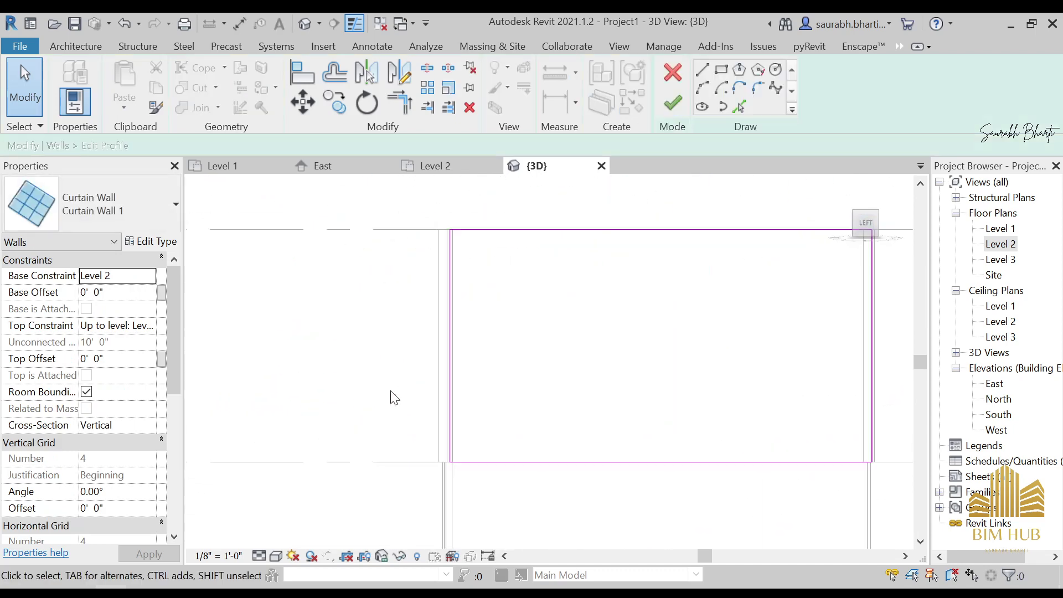
pyautogui.scroll(2, 463, 406)
pyautogui.moveTo(470, 409); pyautogui.dragTo(456, 405)
pyautogui.click(759, 562)
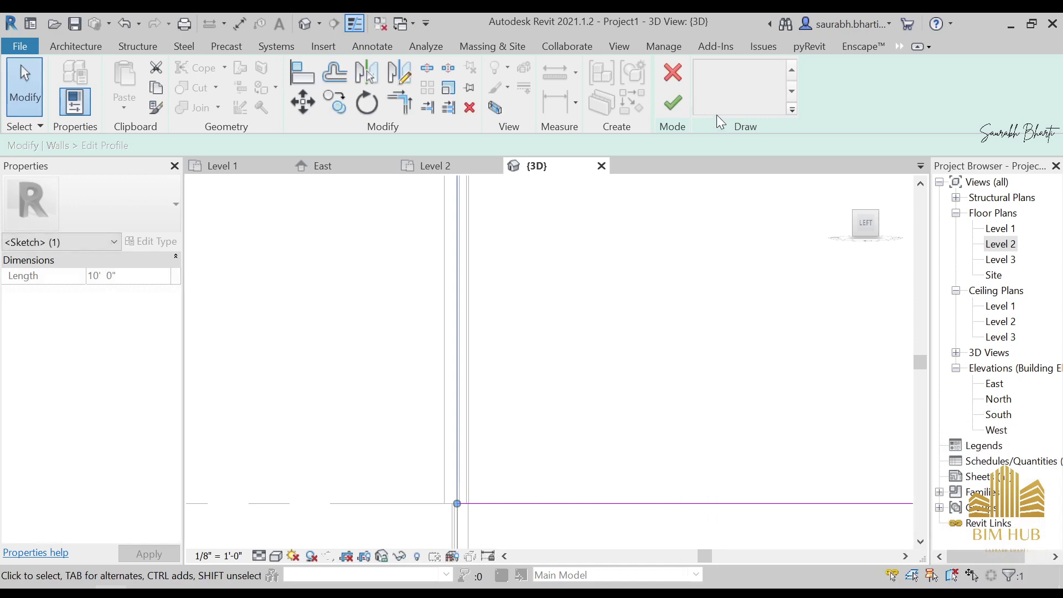
pyautogui.click(680, 111)
# Extend the Level 2 rear Generic - 4.5" wall's profile at its kitchen-side edge to the adjoining curtain wall, removing the conflicting constraints
pyautogui.scroll(-3, 533, 359)
pyautogui.keyDown('shift'); pyautogui.moveTo(535, 361); pyautogui.dragTo(769, 463, button='middle'); pyautogui.keyUp('shift')
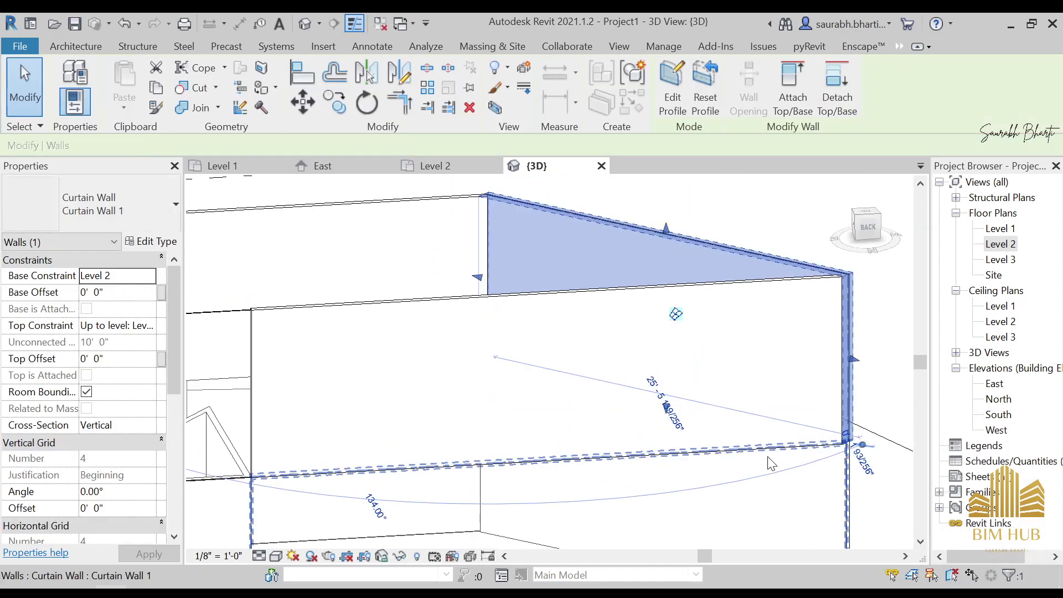
pyautogui.click(736, 282)
pyautogui.click(752, 291)
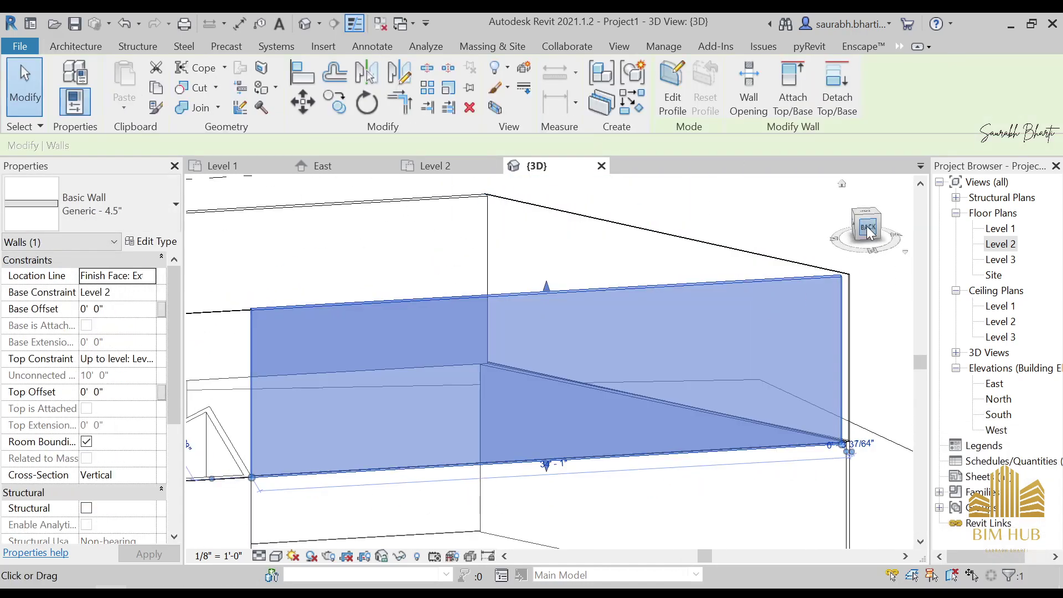
pyautogui.click(671, 95)
pyautogui.scroll(5, 736, 386)
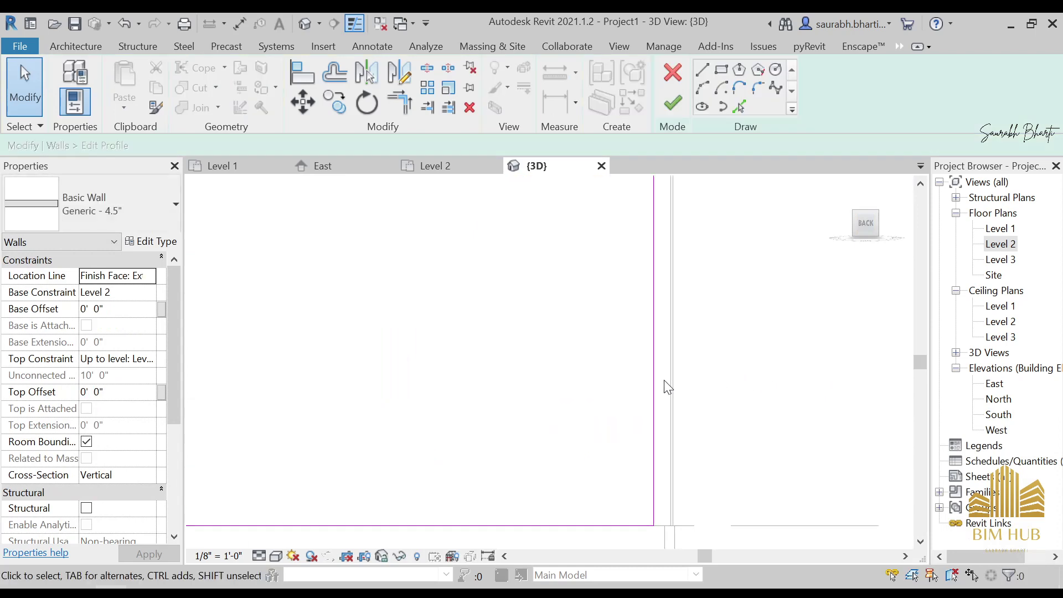
pyautogui.click(680, 379)
pyautogui.moveTo(670, 368); pyautogui.dragTo(656, 176)
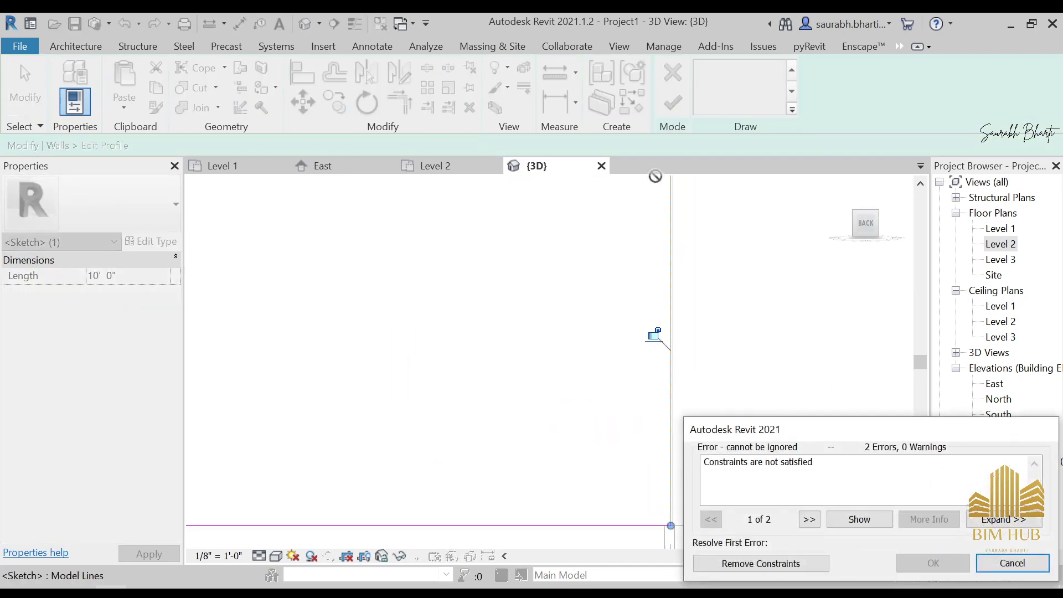
pyautogui.click(792, 560)
pyautogui.click(673, 103)
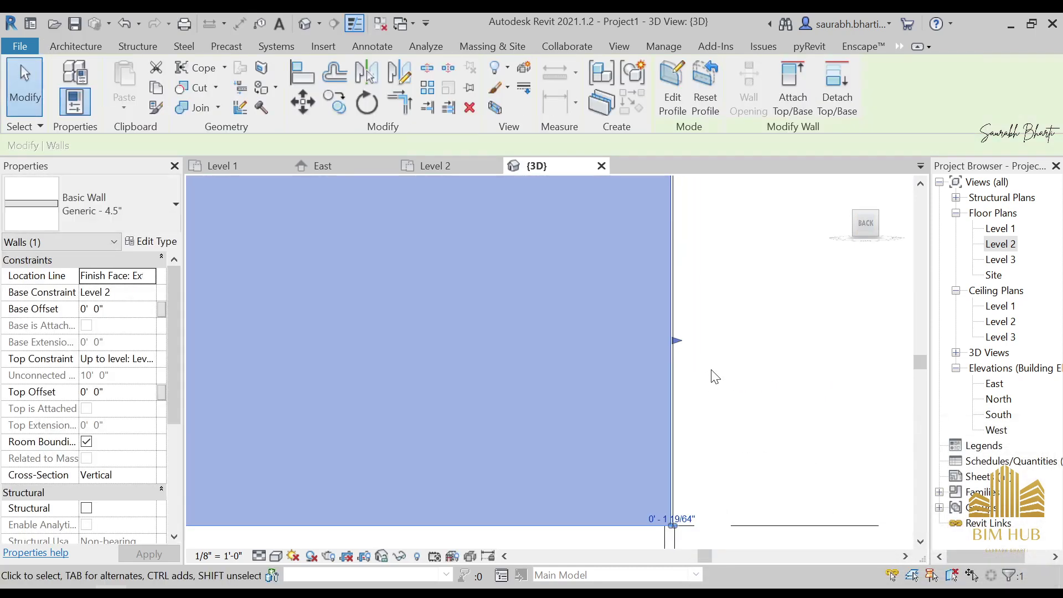
pyautogui.click(728, 364)
# Examine the kitchen-side wall corners between Level 1 and Level 2 in 3D from the rear and the front
pyautogui.keyDown('shift'); pyautogui.moveTo(728, 363); pyautogui.dragTo(577, 311, button='middle'); pyautogui.keyUp('shift')
pyautogui.scroll(-2, 577, 312)
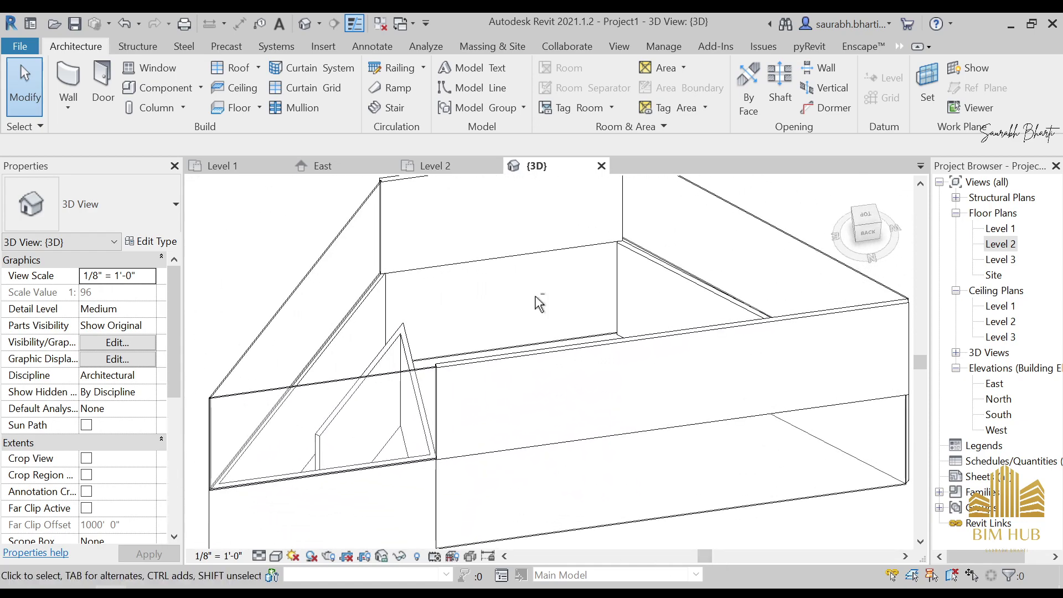
pyautogui.scroll(5, 668, 255)
pyautogui.scroll(-2, 663, 360)
pyautogui.keyDown('shift'); pyautogui.moveTo(742, 278); pyautogui.dragTo(617, 280, button='middle'); pyautogui.keyUp('shift')
pyautogui.scroll(3, 594, 260)
pyautogui.scroll(-2, 702, 261)
pyautogui.keyDown('shift'); pyautogui.moveTo(703, 260); pyautogui.dragTo(801, 357, button='middle'); pyautogui.keyUp('shift')
pyautogui.scroll(3, 687, 293)
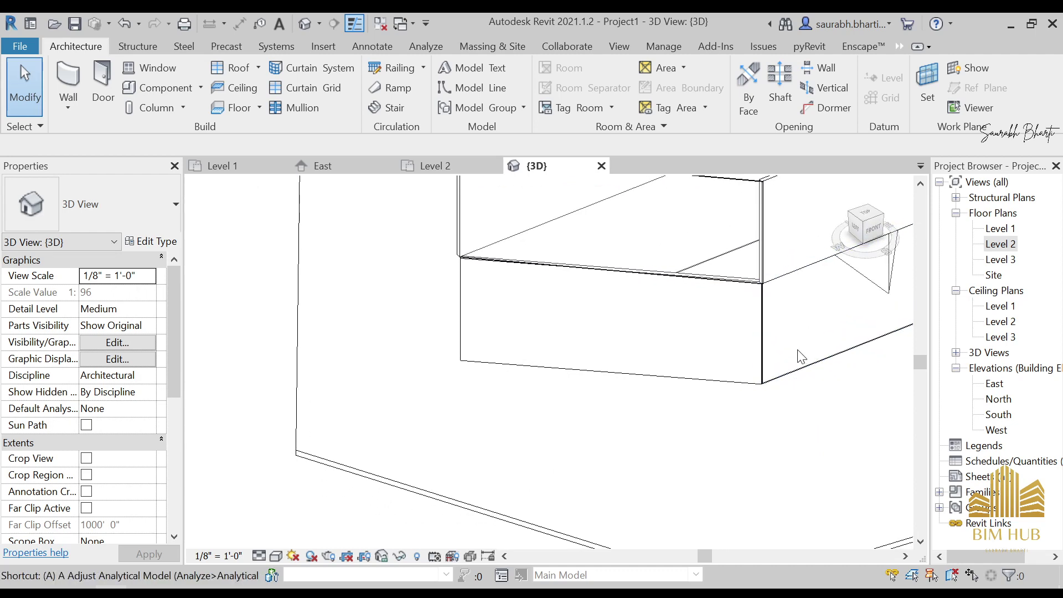
# Align the Level 2 kitchen-side curtain wall with the outer face of the Level 1 wall directly below it
pyautogui.click(696, 392)
pyautogui.moveTo(714, 180); pyautogui.dragTo(714, 240, button='middle')
pyautogui.click(715, 241)
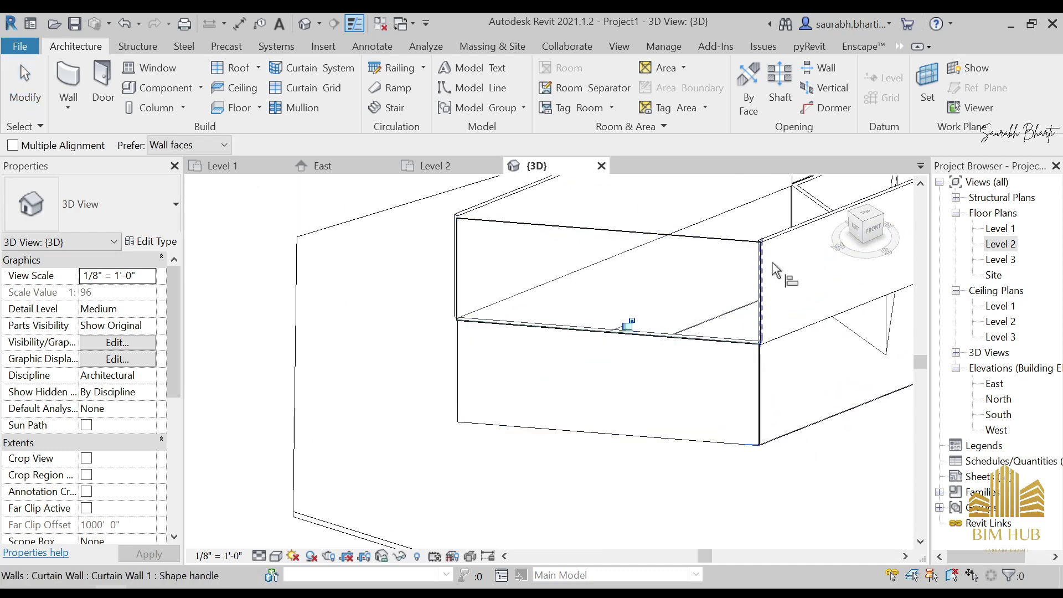
pyautogui.keyDown('shift'); pyautogui.moveTo(729, 363); pyautogui.dragTo(898, 401, button='middle'); pyautogui.keyUp('shift')
pyautogui.scroll(5, 775, 344)
pyautogui.moveTo(775, 310); pyautogui.dragTo(559, 316, button='middle')
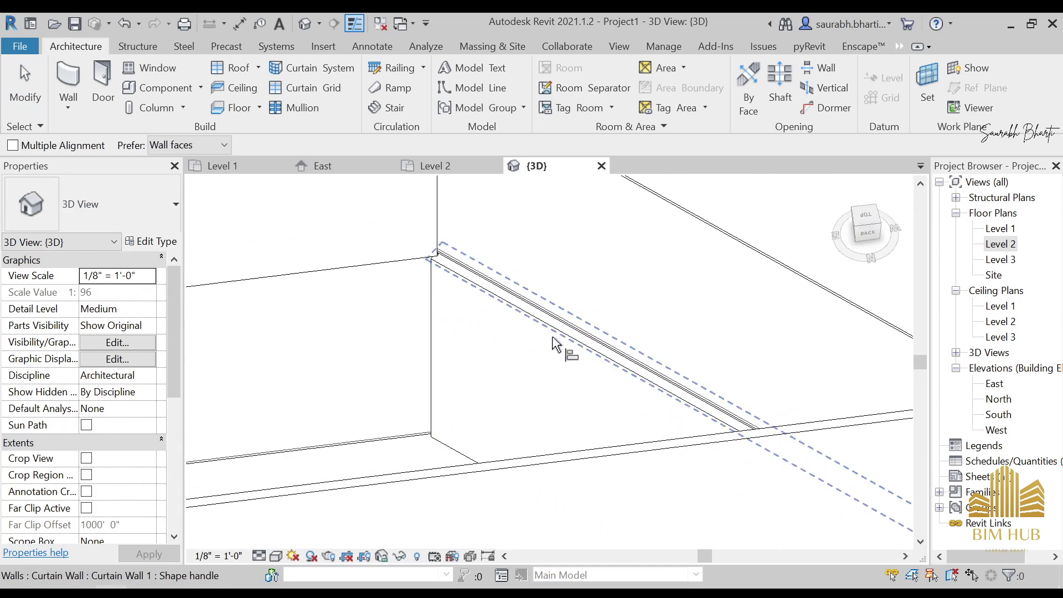
# Try to align the Level 2 kitchen-side curtain wall with the Level 1 wall's inner face, unjoining the walls, and undo the alignment
pyautogui.click(534, 329)
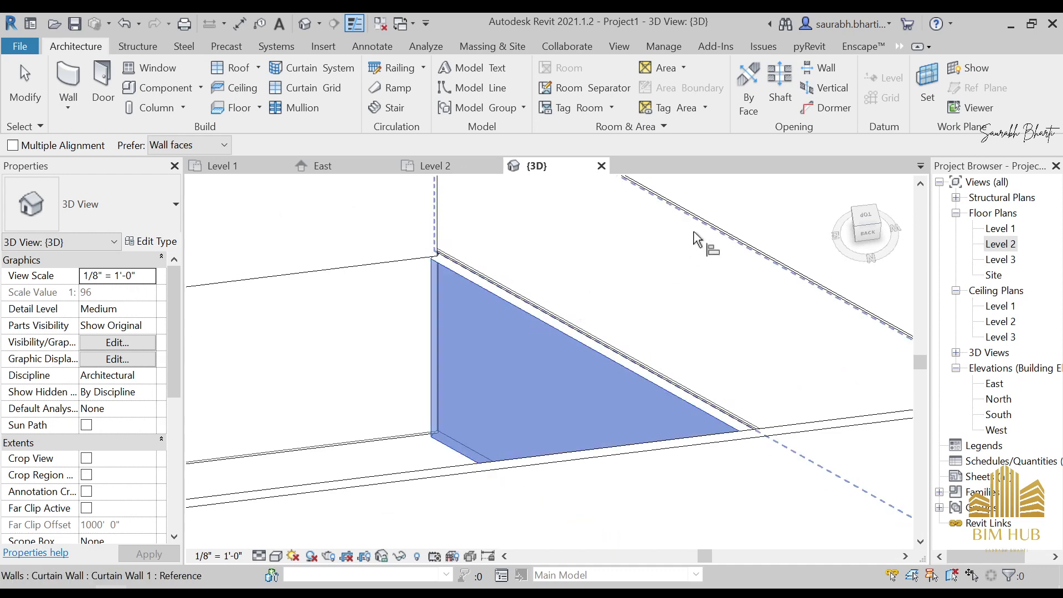
pyautogui.click(706, 222)
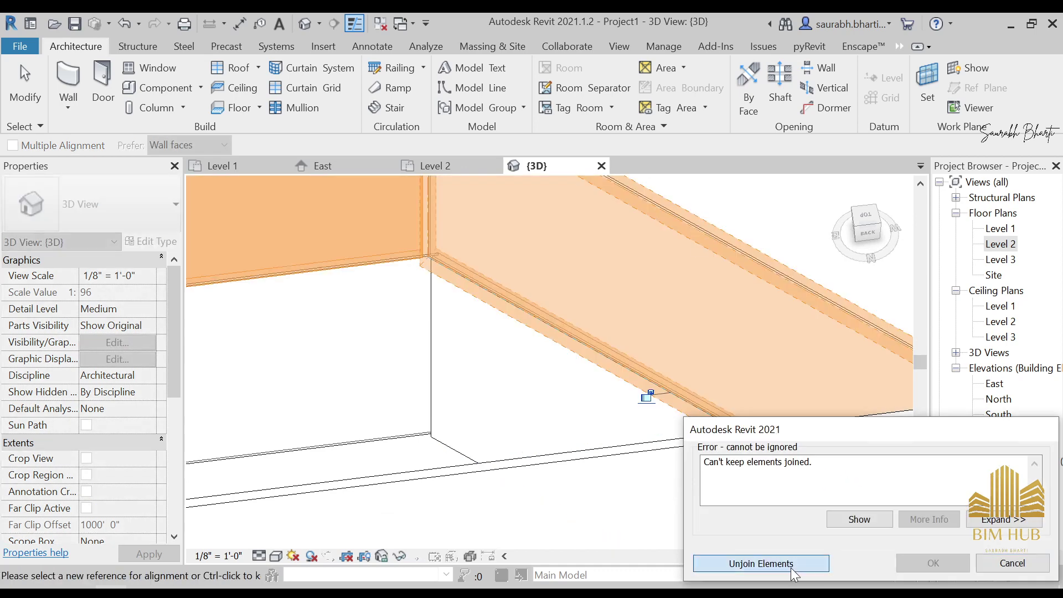
pyautogui.click(761, 563)
pyautogui.scroll(-5, 672, 434)
pyautogui.keyDown('shift'); pyautogui.moveTo(679, 434); pyautogui.dragTo(637, 521, button='middle'); pyautogui.keyUp('shift')
pyautogui.hotkey('ctrl', 'z')
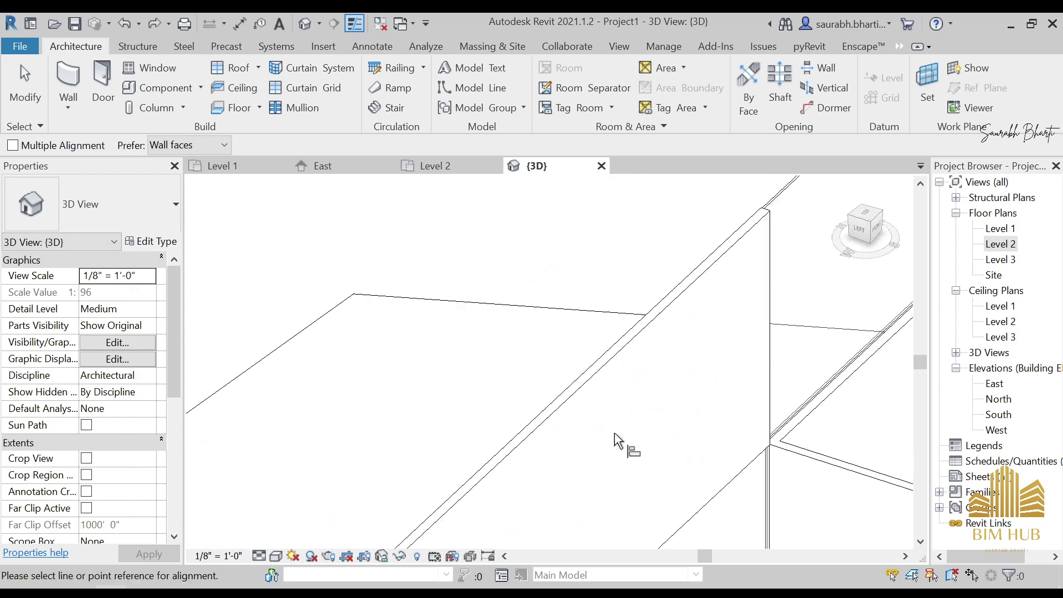
# Set the 3D view's visual style to Realistic to check the kitchen-side front corner, and end the Align command
pyautogui.scroll(-2, 653, 432)
pyautogui.moveTo(708, 419); pyautogui.dragTo(662, 237, button='middle')
pyautogui.scroll(-1, 662, 236)
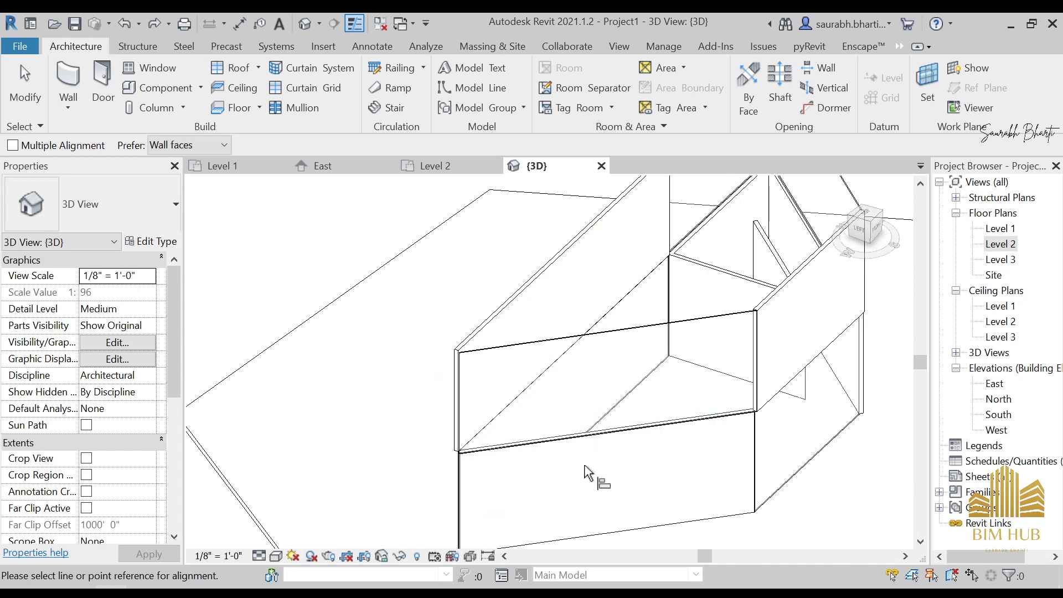
pyautogui.keyDown('shift'); pyautogui.moveTo(588, 474); pyautogui.dragTo(534, 434, button='middle'); pyautogui.keyUp('shift')
pyautogui.scroll(3, 674, 415)
pyautogui.scroll(3, 655, 458)
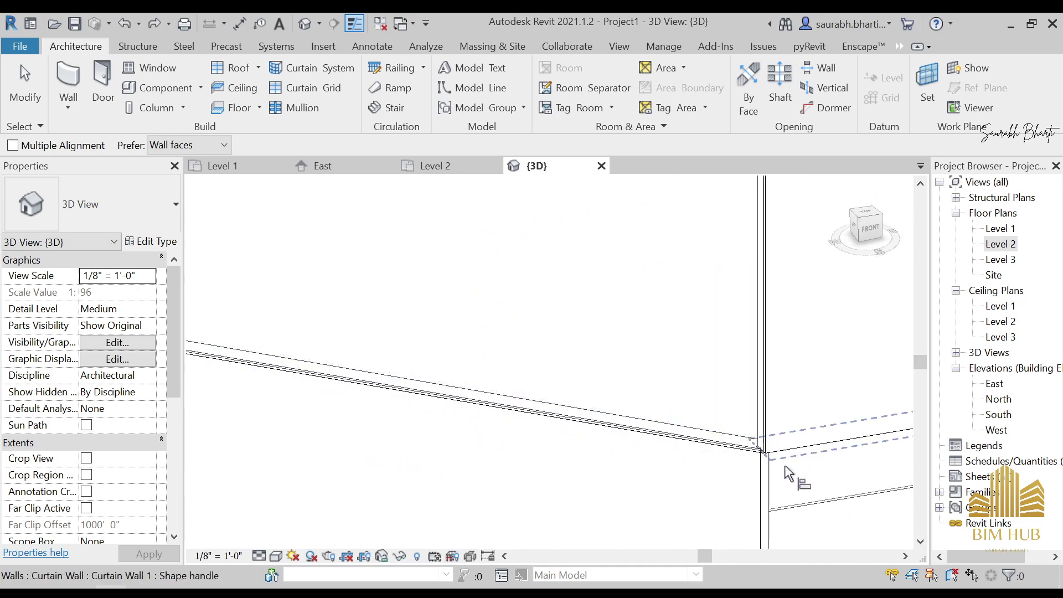
pyautogui.scroll(2, 781, 463)
pyautogui.click(277, 556)
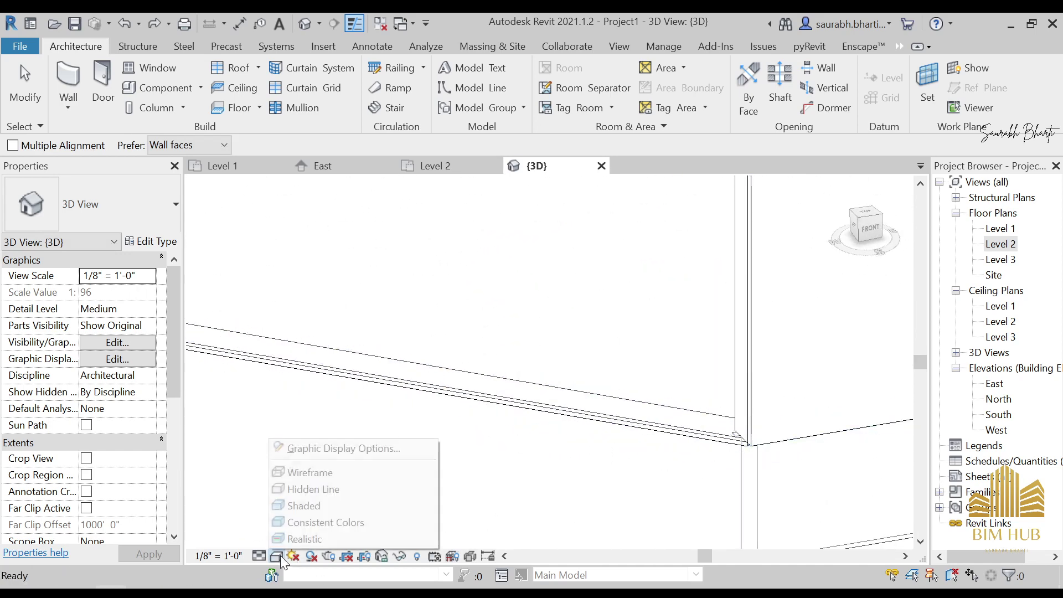
pyautogui.click(309, 536)
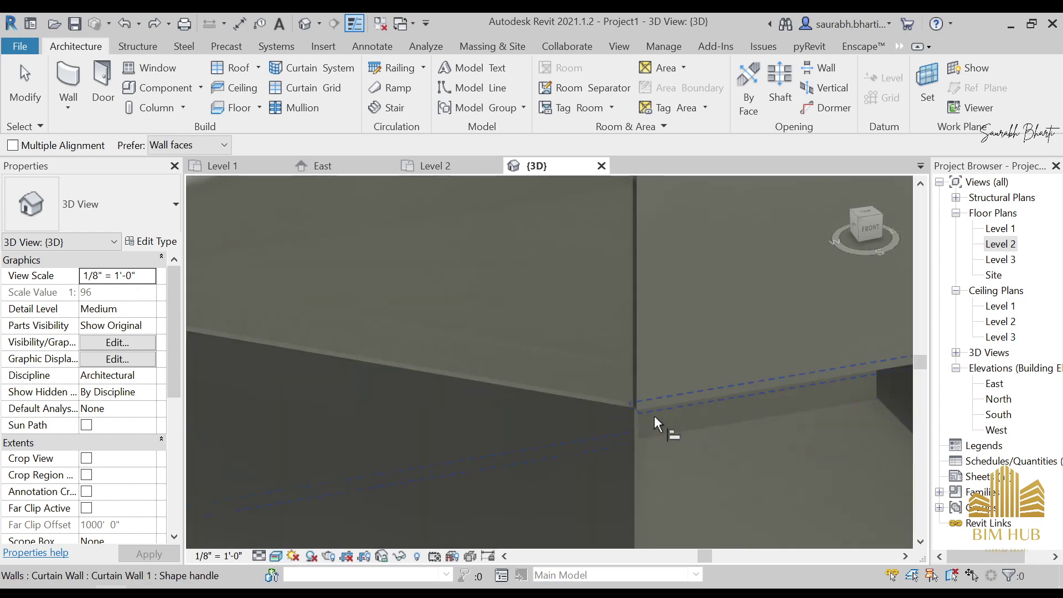
pyautogui.scroll(-5, 654, 416)
pyautogui.press('Escape')
# Edit the profile of the Level 2 Generic - 4.5" rear wall, extending its end edge to the adjoining curtain wall's outer side
pyautogui.moveTo(655, 420)
pyautogui.keyDown('shift'); pyautogui.mouseDown(button='middle')
pyautogui.moveTo(679, 501)
pyautogui.moveTo(729, 491)
pyautogui.moveTo(807, 415)
pyautogui.mouseUp(button='middle'); pyautogui.keyUp('shift')
pyautogui.scroll(5, 719, 470)
pyautogui.keyDown('shift'); pyautogui.moveTo(719, 469); pyautogui.dragTo(660, 354, button='middle'); pyautogui.keyUp('shift')
pyautogui.scroll(-3, 623, 360)
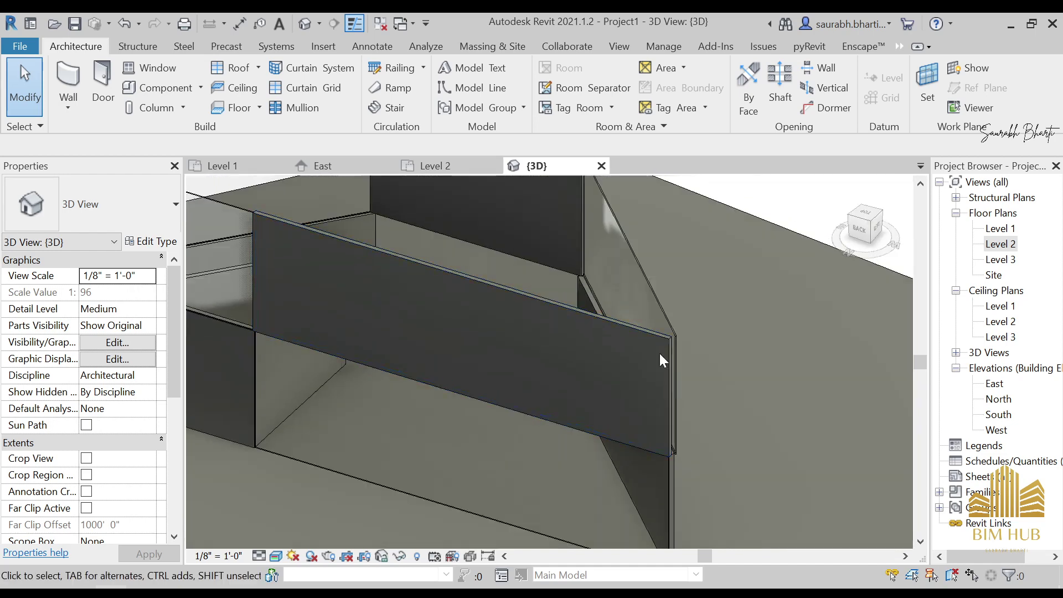
pyautogui.click(660, 353)
pyautogui.scroll(3, 692, 396)
pyautogui.keyDown('shift'); pyautogui.moveTo(692, 397); pyautogui.dragTo(779, 337, button='middle'); pyautogui.keyUp('shift')
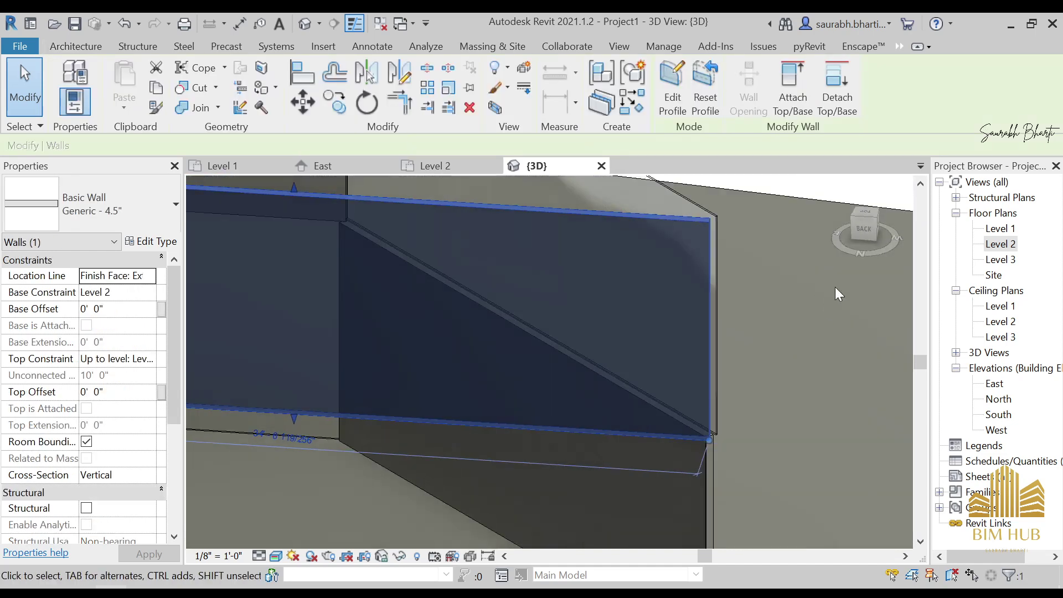
pyautogui.click(865, 229)
pyautogui.click(673, 83)
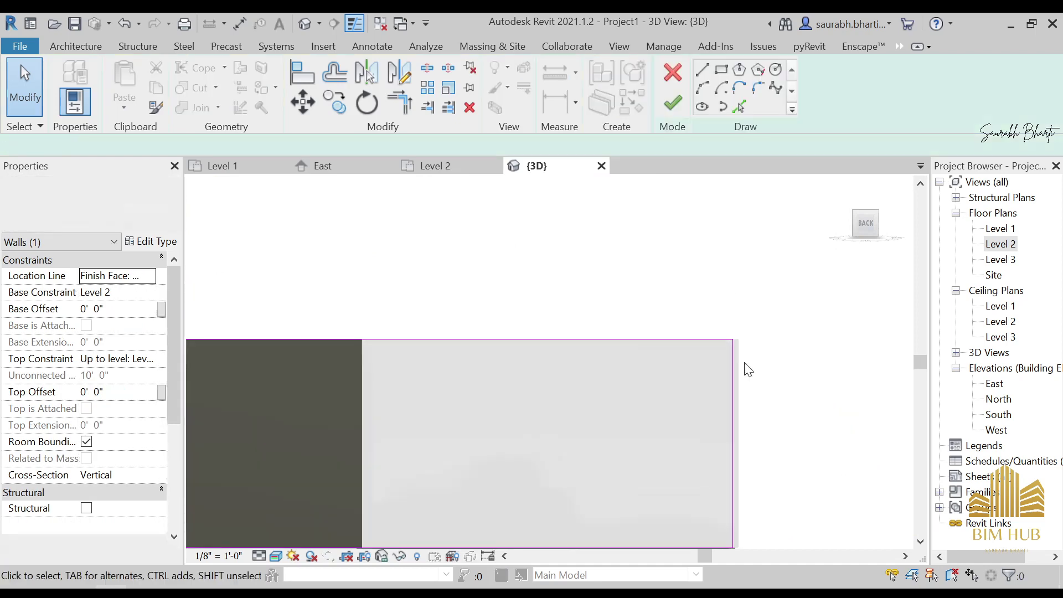
pyautogui.moveTo(743, 368); pyautogui.dragTo(690, 367, button='middle')
pyautogui.click(690, 366)
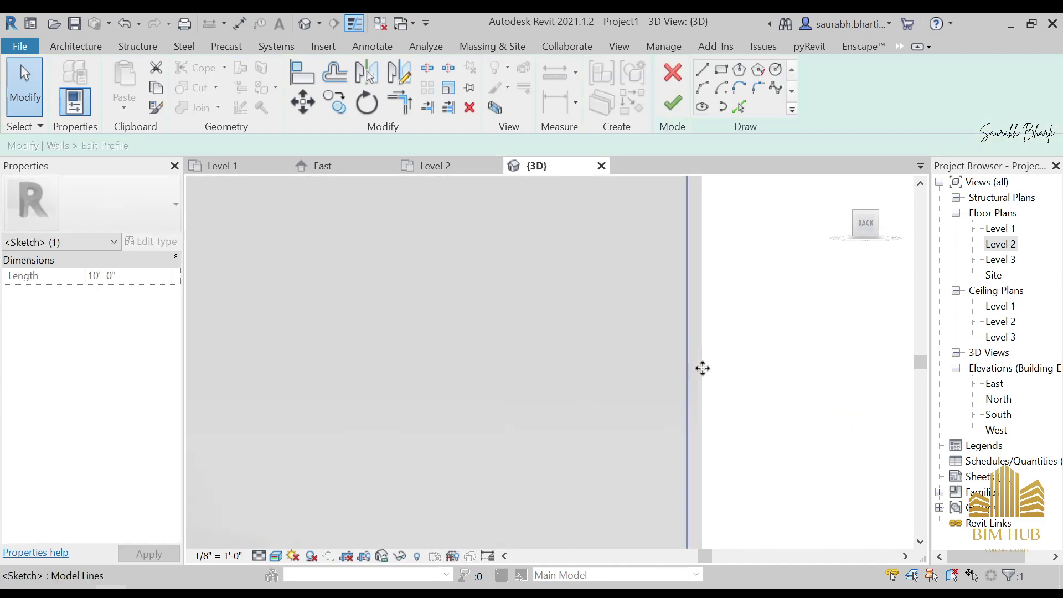
pyautogui.moveTo(703, 367); pyautogui.dragTo(698, 365)
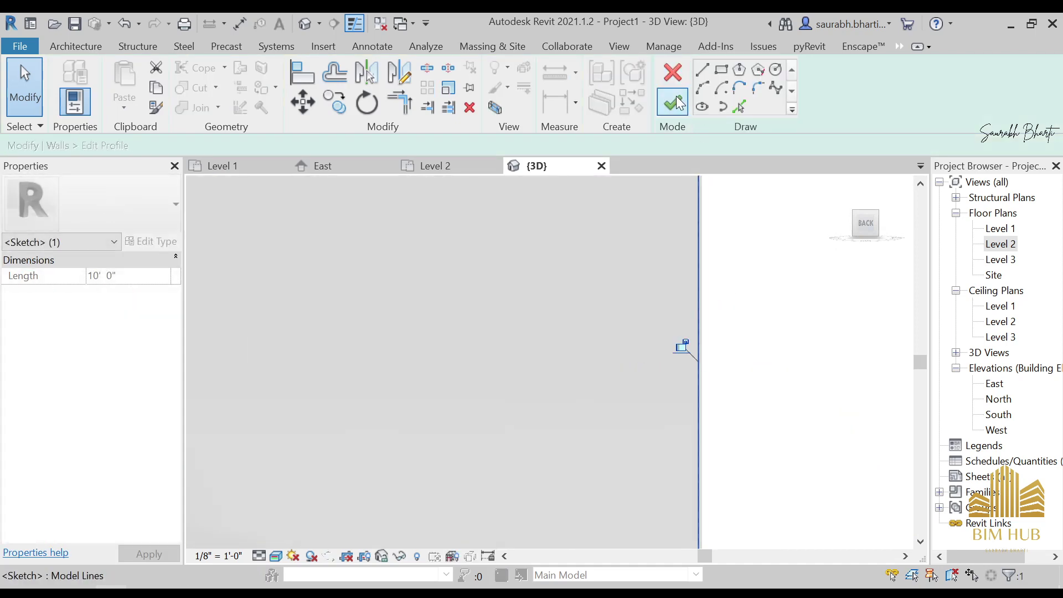
pyautogui.click(677, 103)
pyautogui.moveTo(702, 415)
pyautogui.keyDown('shift'); pyautogui.mouseDown(button='middle')
pyautogui.moveTo(748, 406)
pyautogui.moveTo(691, 408)
pyautogui.moveTo(701, 410)
pyautogui.mouseUp(button='middle'); pyautogui.keyUp('shift')
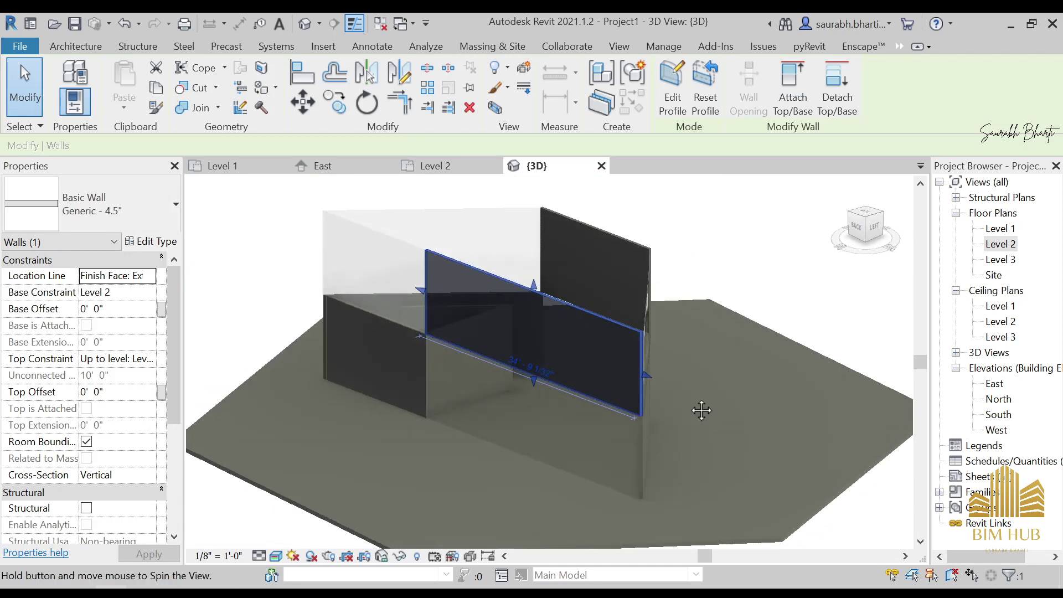
pyautogui.press('Escape')
# Check the edited wall corner in 3D and the stair-side wall corner in the Level 2 floor plan
pyautogui.scroll(8, 609, 363)
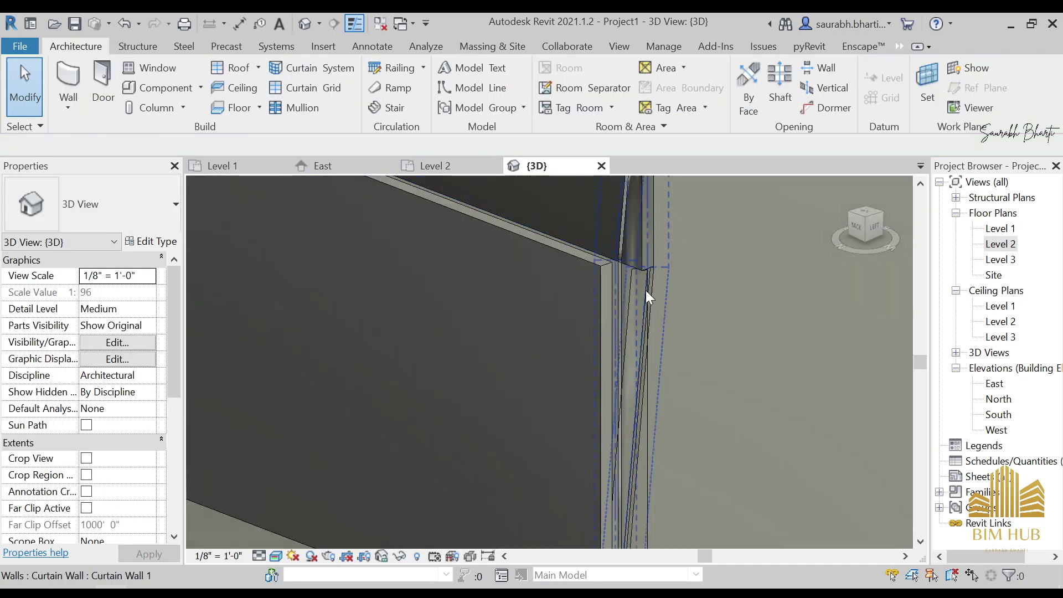
pyautogui.keyDown('shift'); pyautogui.moveTo(646, 290); pyautogui.dragTo(603, 332, button='middle'); pyautogui.keyUp('shift')
pyautogui.click(502, 238)
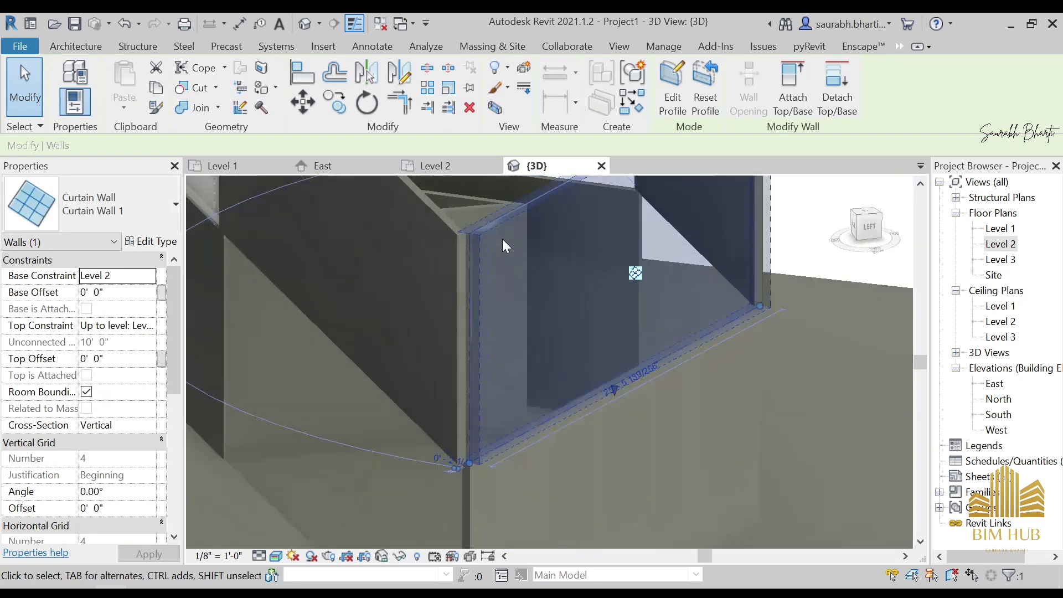
pyautogui.scroll(-4, 502, 238)
pyautogui.doubleClick(1003, 245)
pyautogui.scroll(-1, 555, 392)
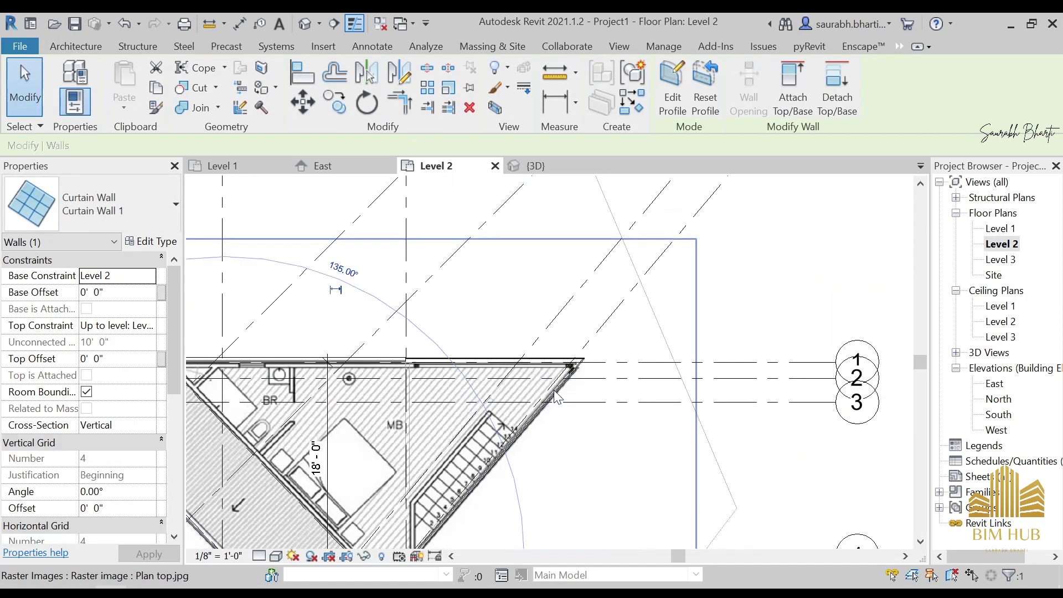
pyautogui.scroll(4, 555, 394)
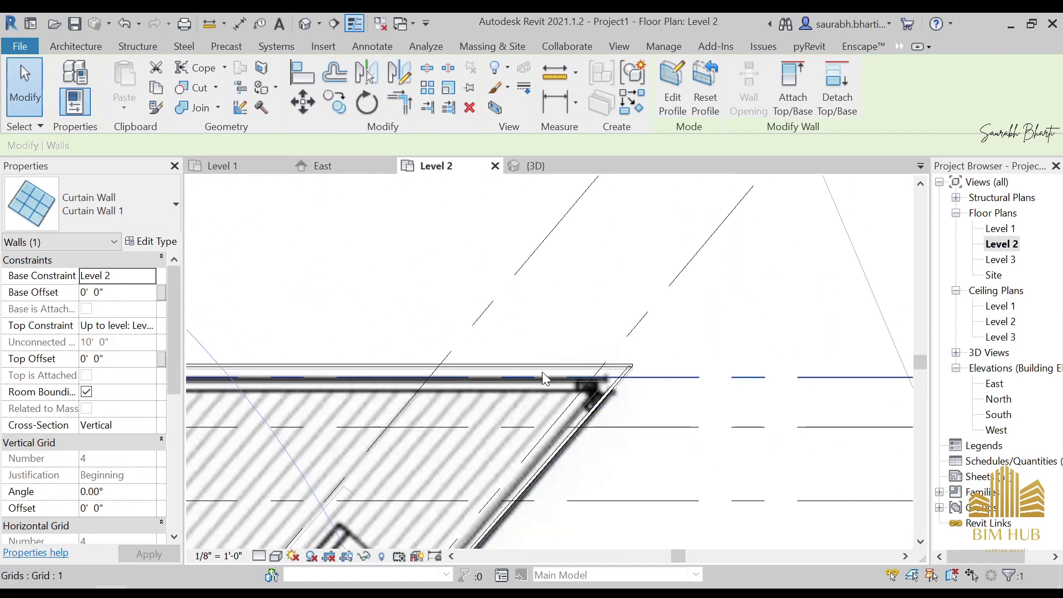
pyautogui.scroll(-3, 543, 371)
pyautogui.scroll(4, 390, 364)
pyautogui.press('Escape')
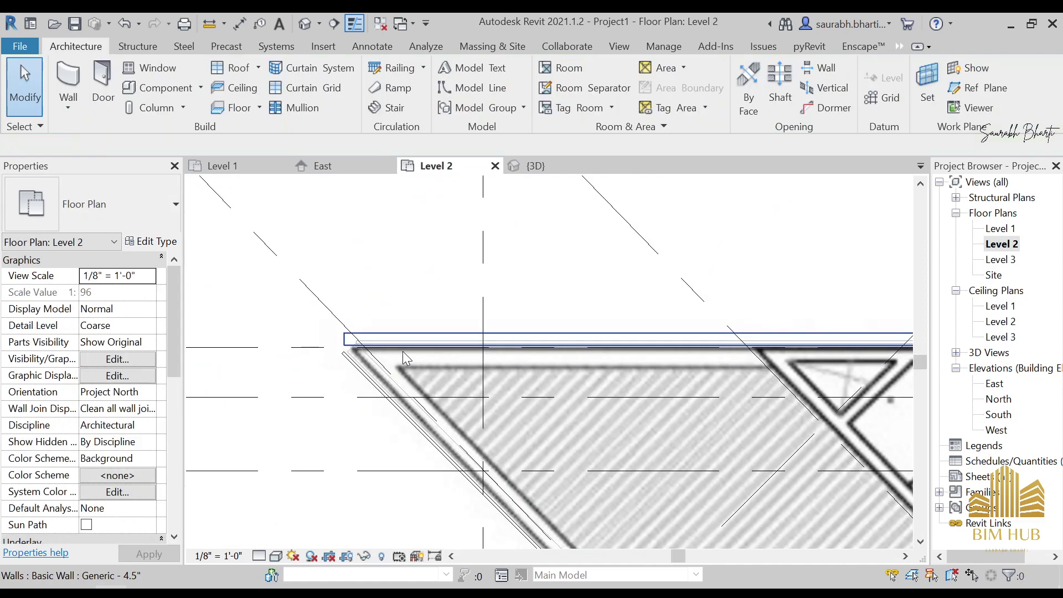
# Examine the terrace-side corner where the Generic - 4.5" wall meets the slanted curtain wall in the Level 2 plan
pyautogui.click(380, 339)
pyautogui.scroll(3, 366, 366)
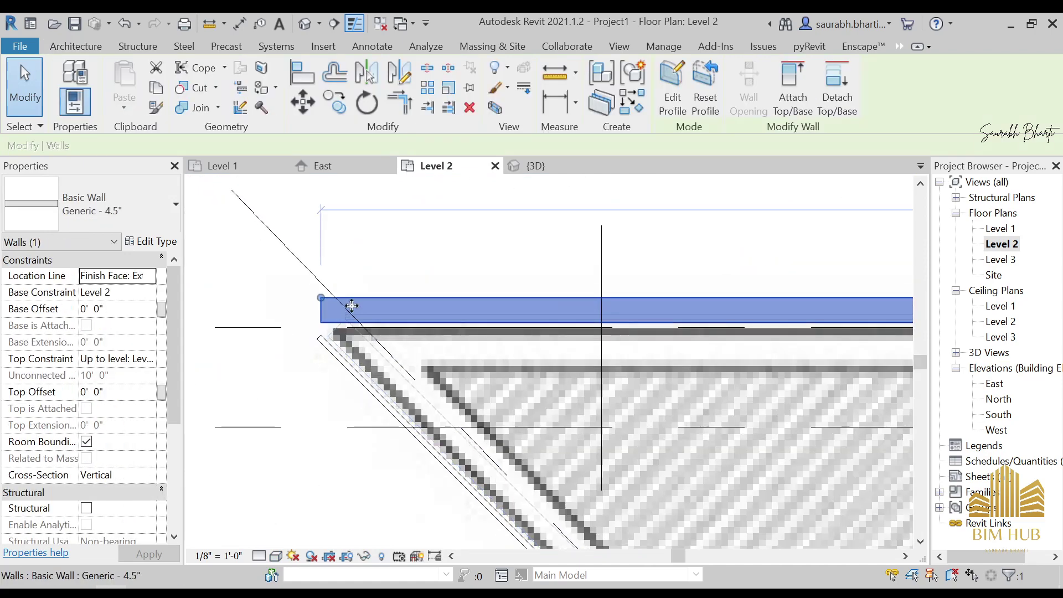
pyautogui.scroll(-5, 453, 358)
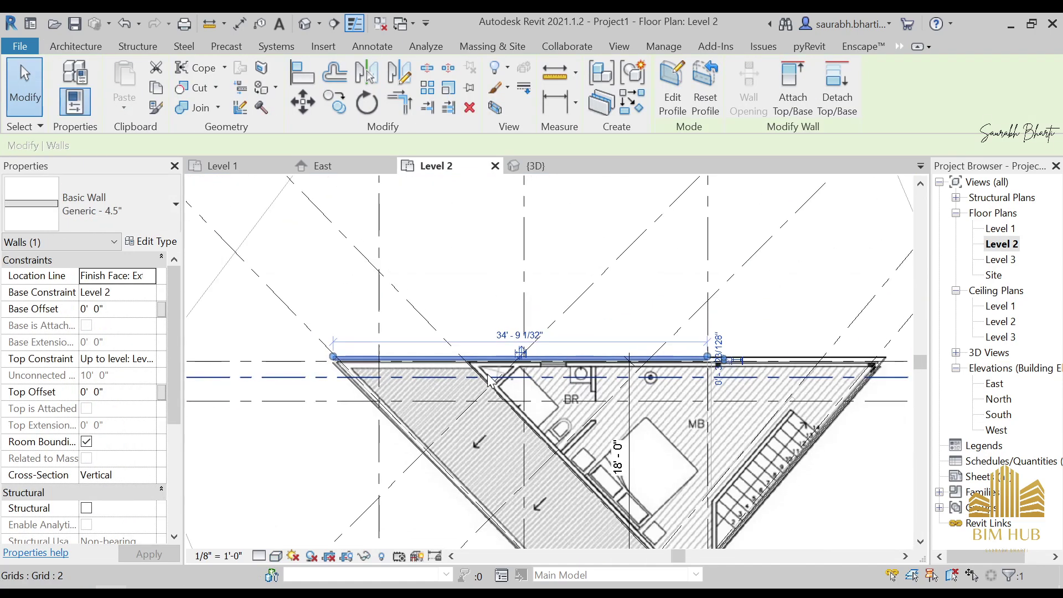
pyautogui.press('Escape')
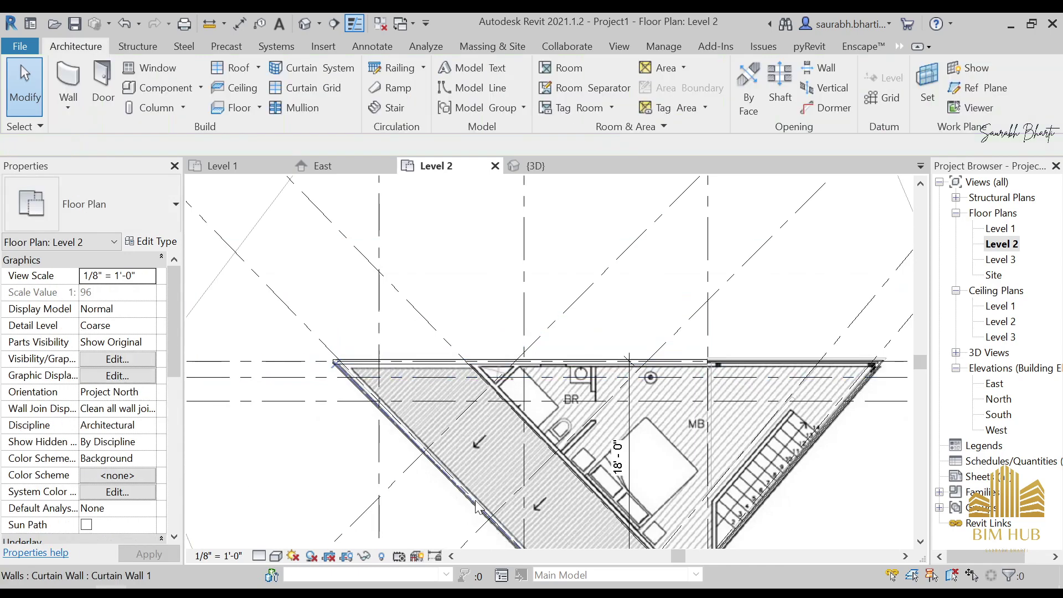
pyautogui.scroll(1, 774, 379)
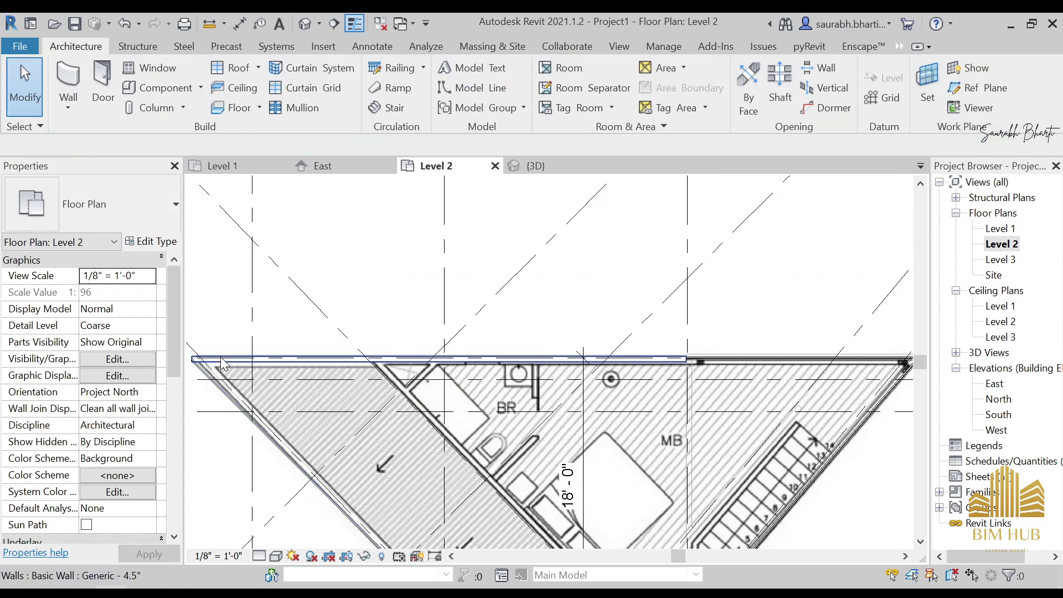
pyautogui.scroll(-3, 523, 326)
pyautogui.scroll(6, 398, 342)
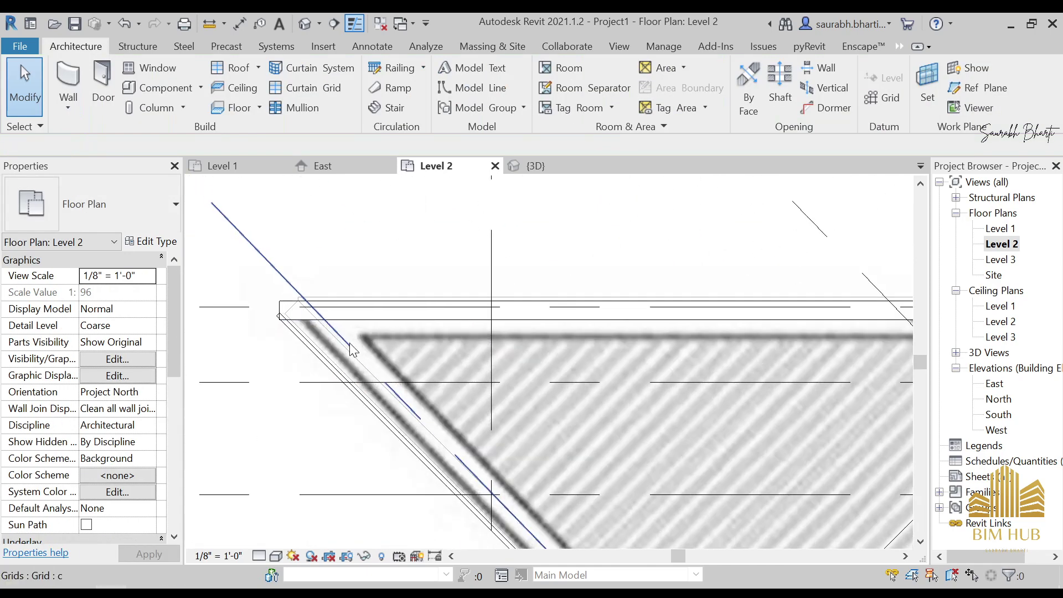
pyautogui.click(302, 340)
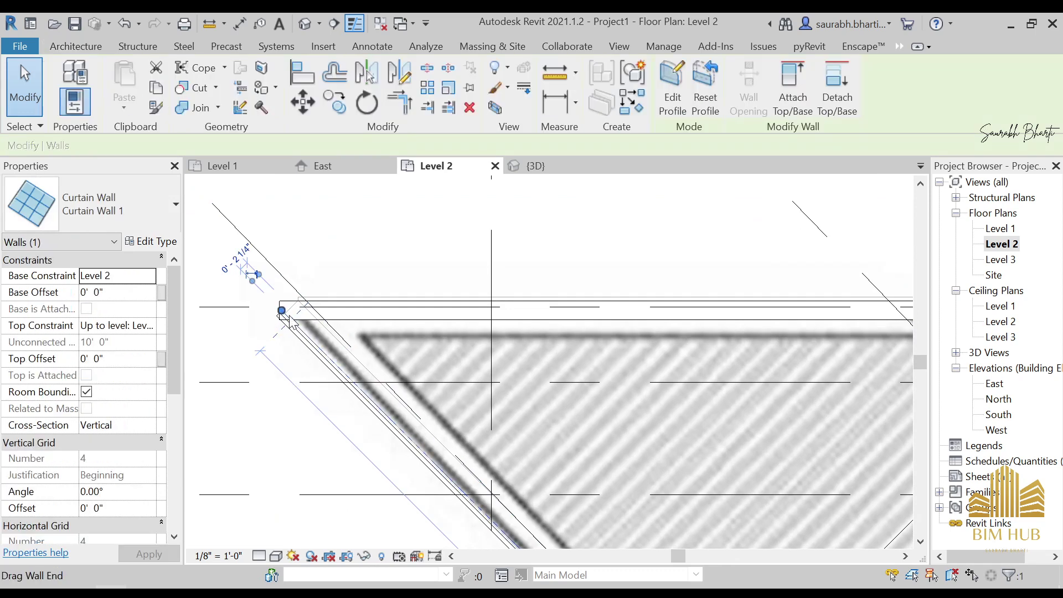
# Start saving the project when reopening the 3D view, create a Desktop folder named Prebarco and open it as the save location
pyautogui.click(307, 24)
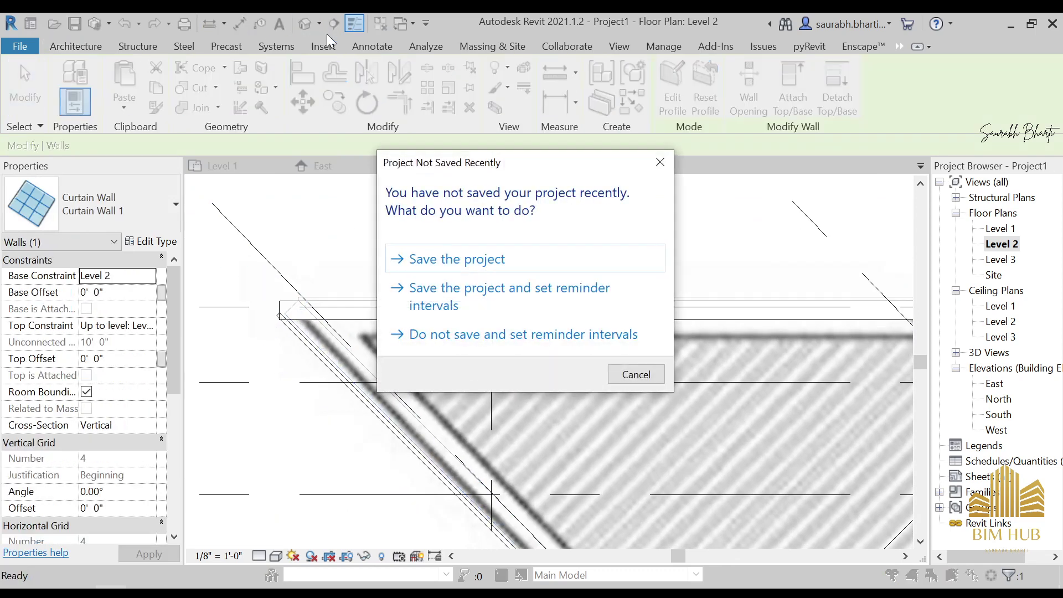
pyautogui.click(453, 260)
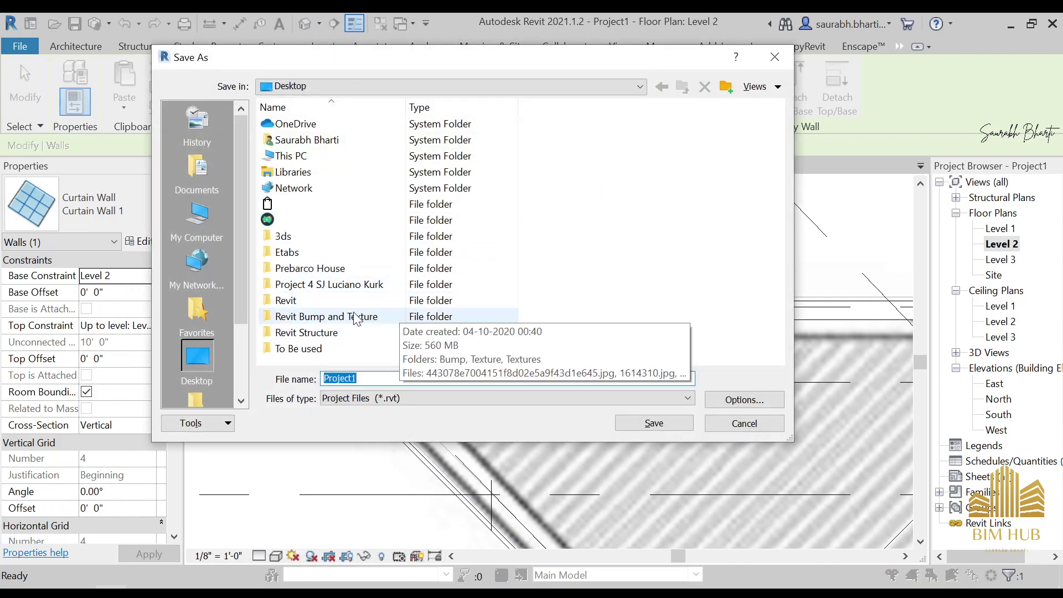
pyautogui.rightClick(580, 289)
pyautogui.moveTo(636, 441)
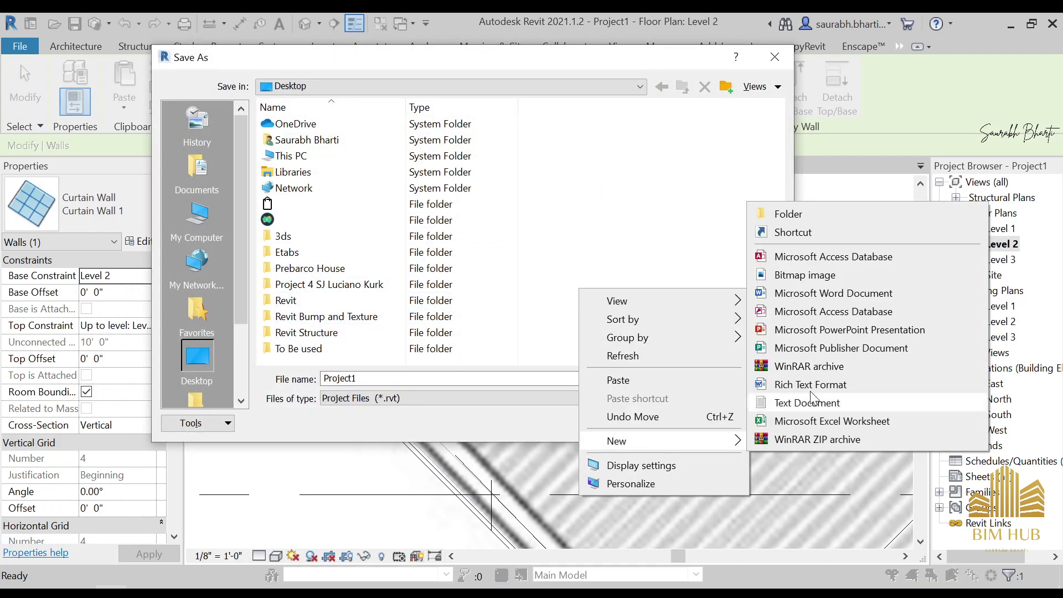
pyautogui.click(786, 213)
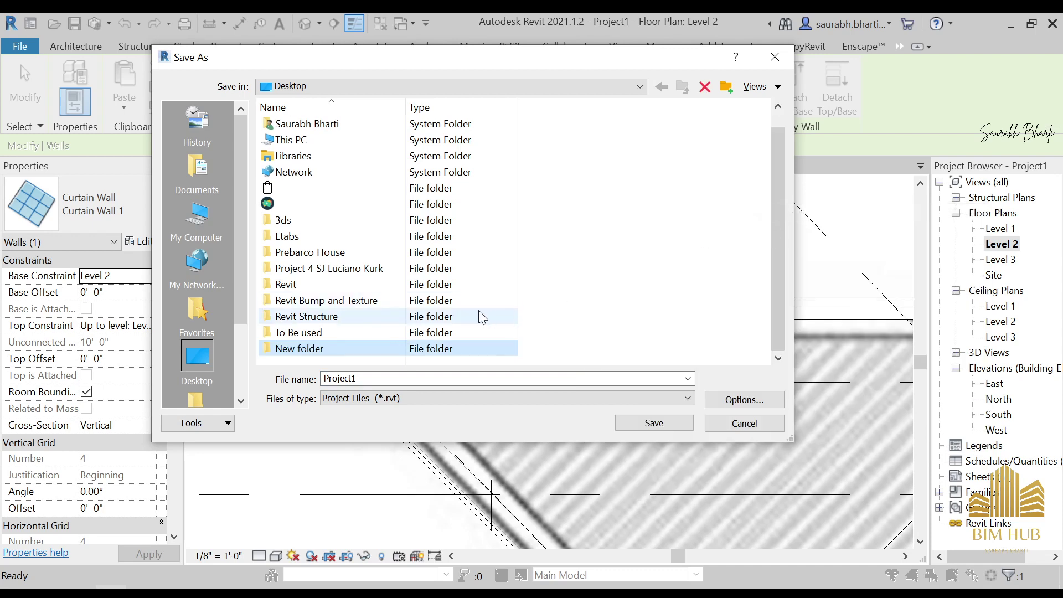
pyautogui.rightClick(389, 349)
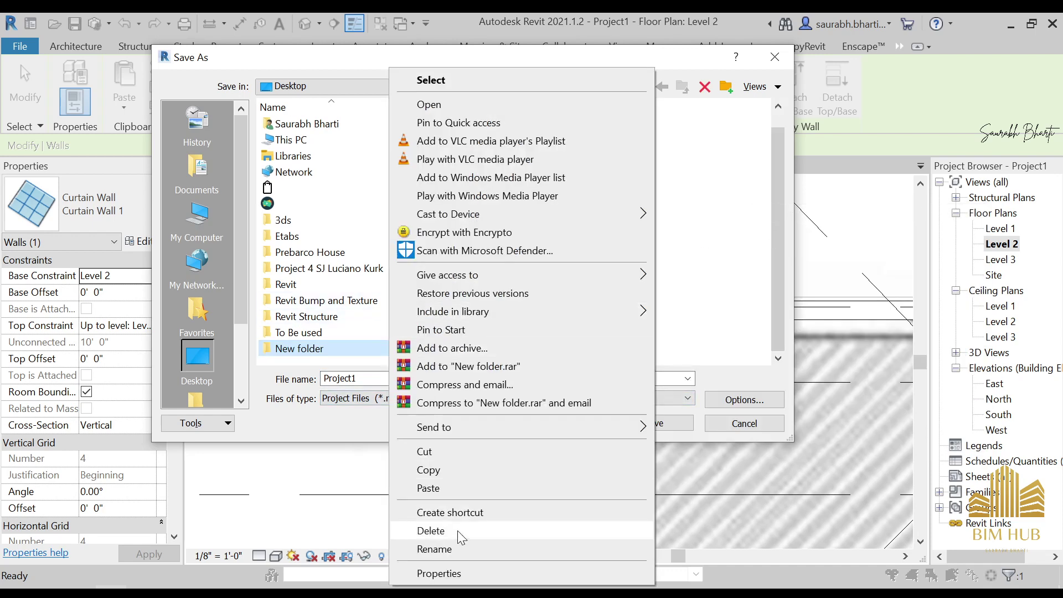
pyautogui.click(453, 545)
pyautogui.write('Pr')
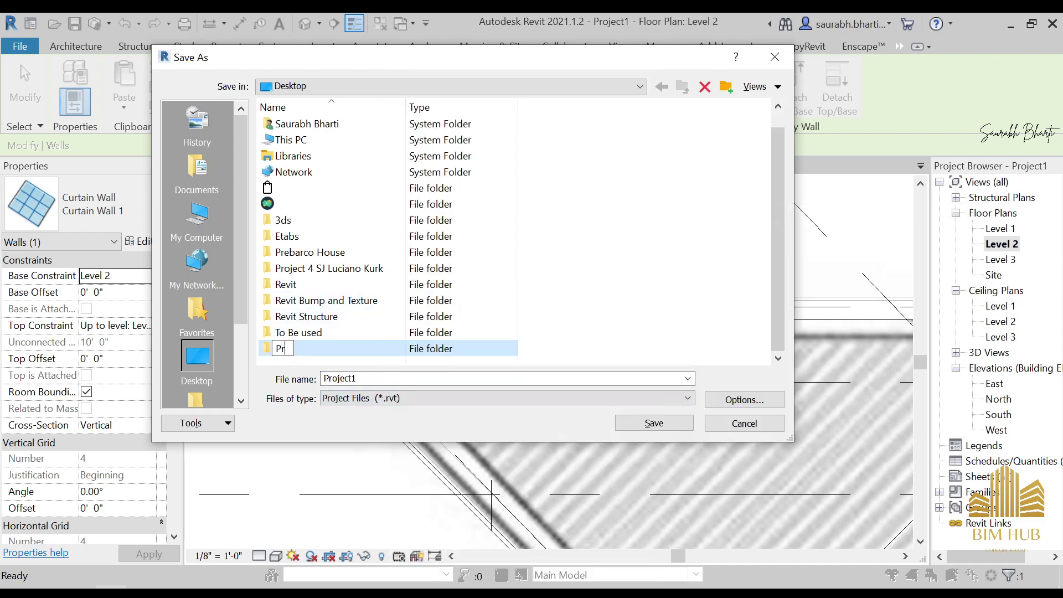
pyautogui.write('ebaco')
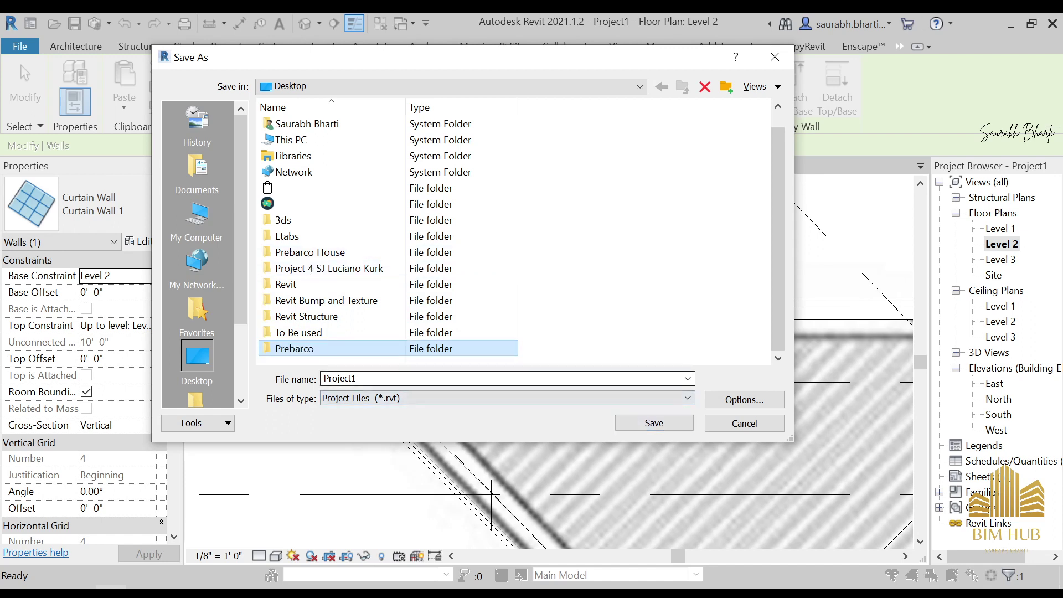
pyautogui.doubleClick(446, 350)
# Set the maximum backups to 1 and save the project as Prebarco House in the Prebarco folder
pyautogui.click(749, 399)
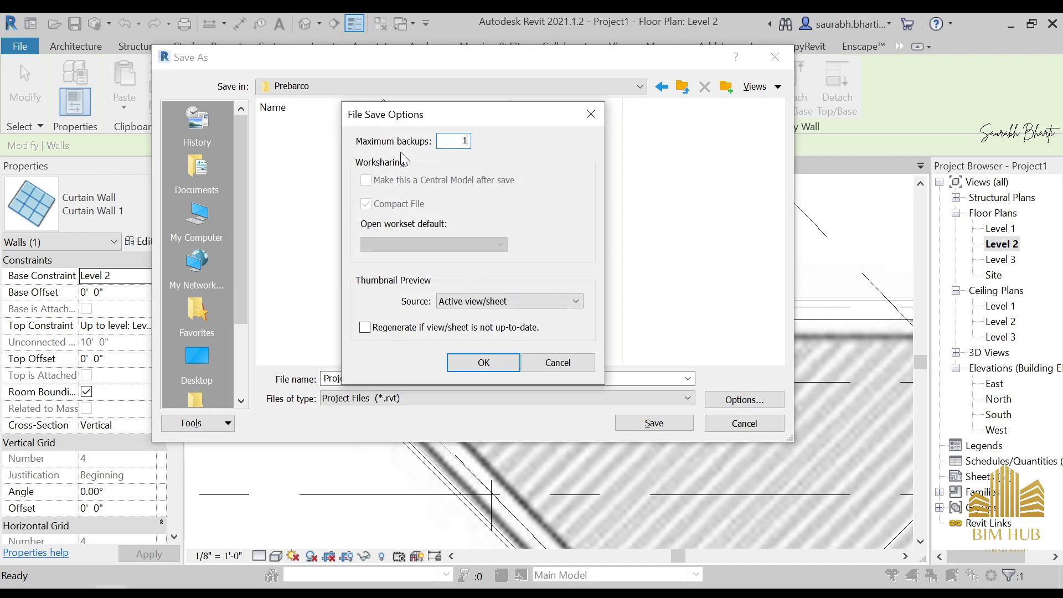
pyautogui.click(484, 363)
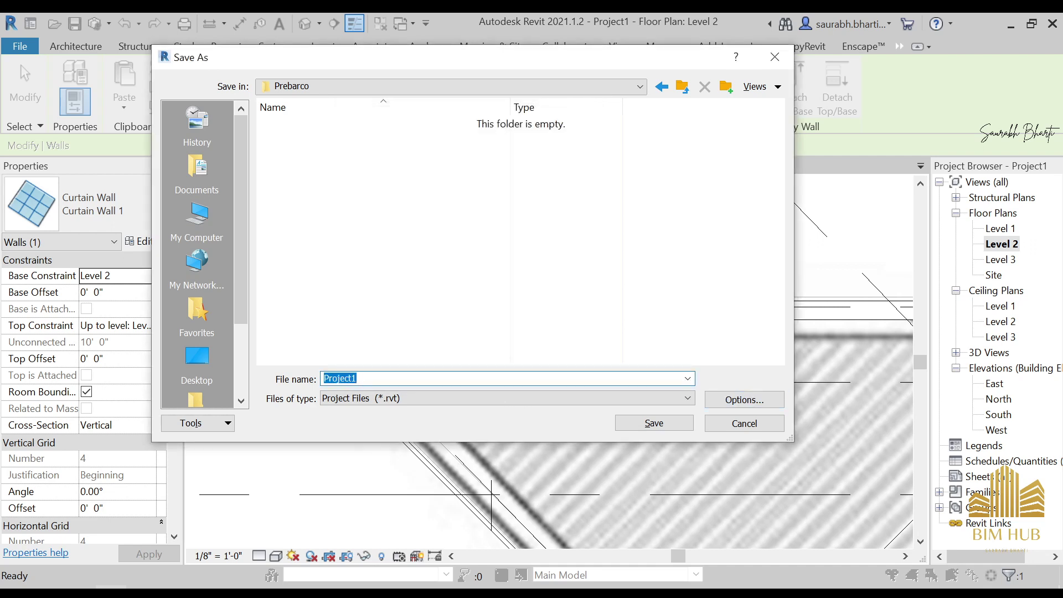
pyautogui.write('Pre')
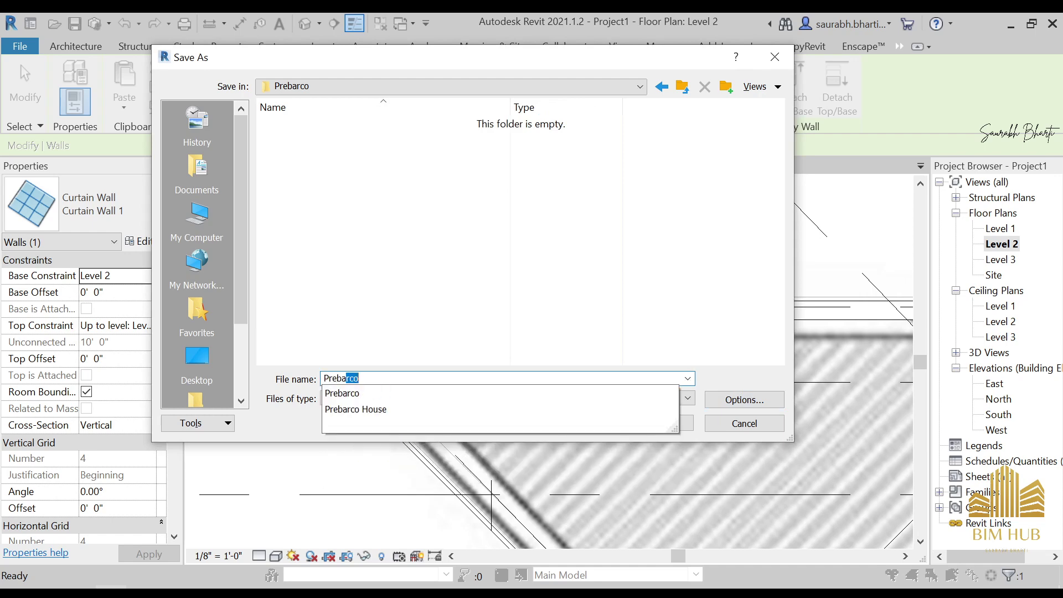
pyautogui.press('BackSpace')
pyautogui.write('co')
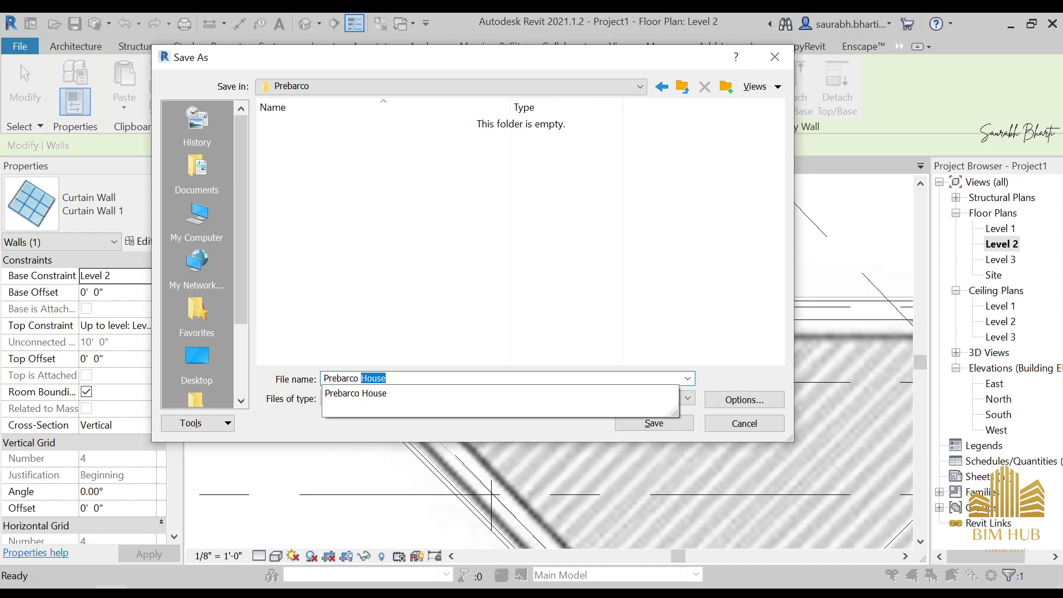
pyautogui.press('Down')
pyautogui.press('Return')
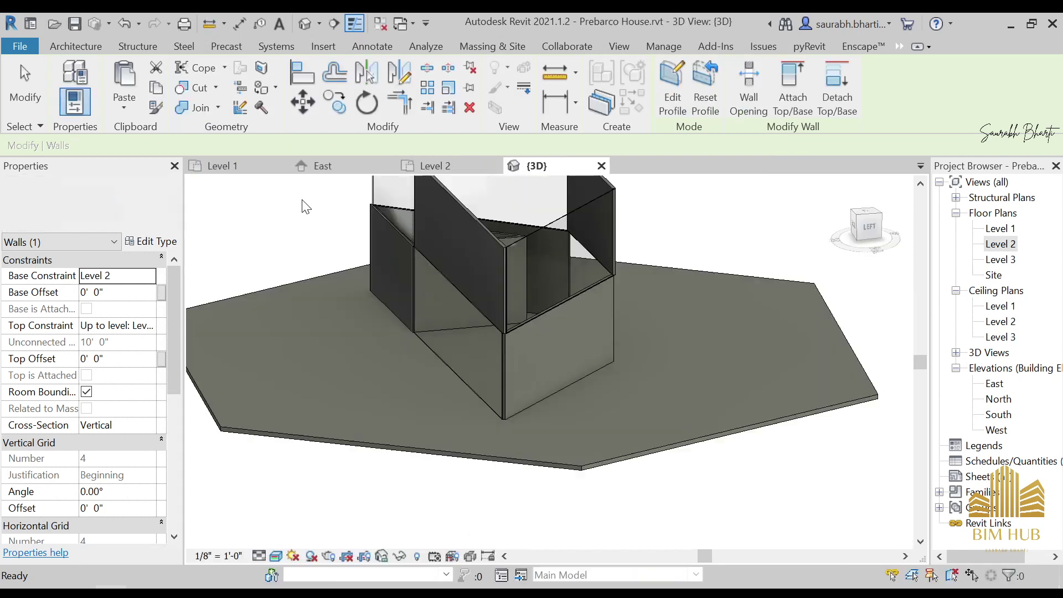
# Review the cabin walls from the rear in 3D and open the Level 2 floor plan
pyautogui.click(420, 290)
pyautogui.keyDown('shift'); pyautogui.moveTo(420, 290); pyautogui.dragTo(537, 366, button='middle'); pyautogui.keyUp('shift')
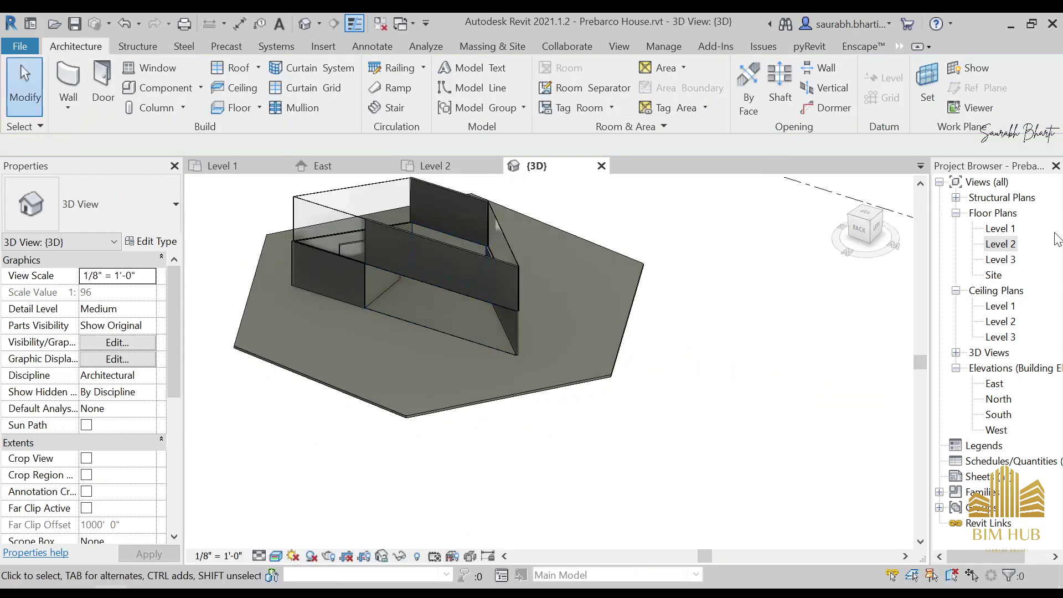
pyautogui.doubleClick(1000, 244)
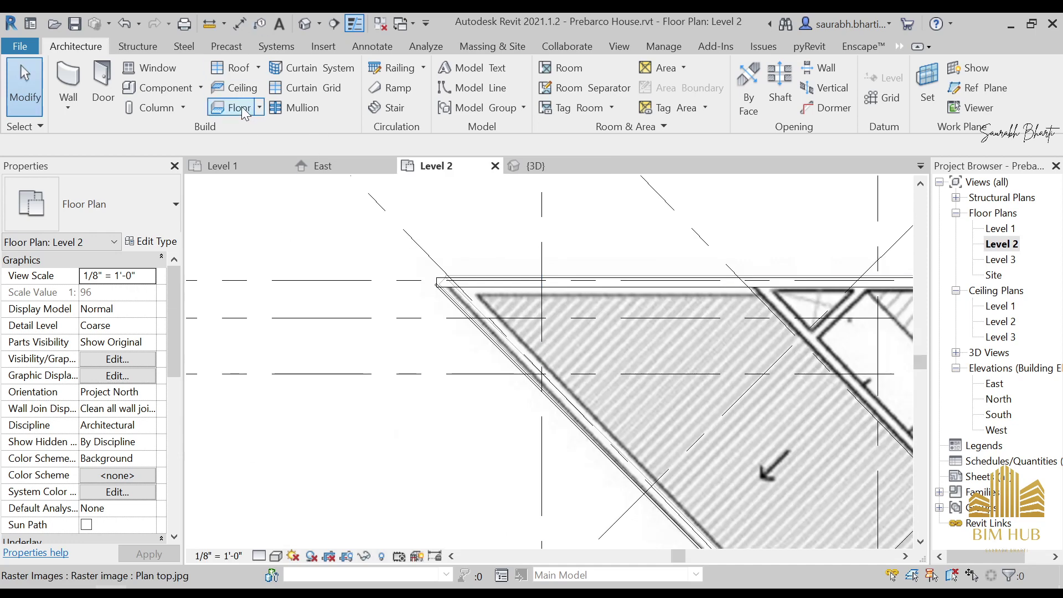
pyautogui.click(241, 107)
pyautogui.scroll(2, 554, 359)
pyautogui.click(828, 107)
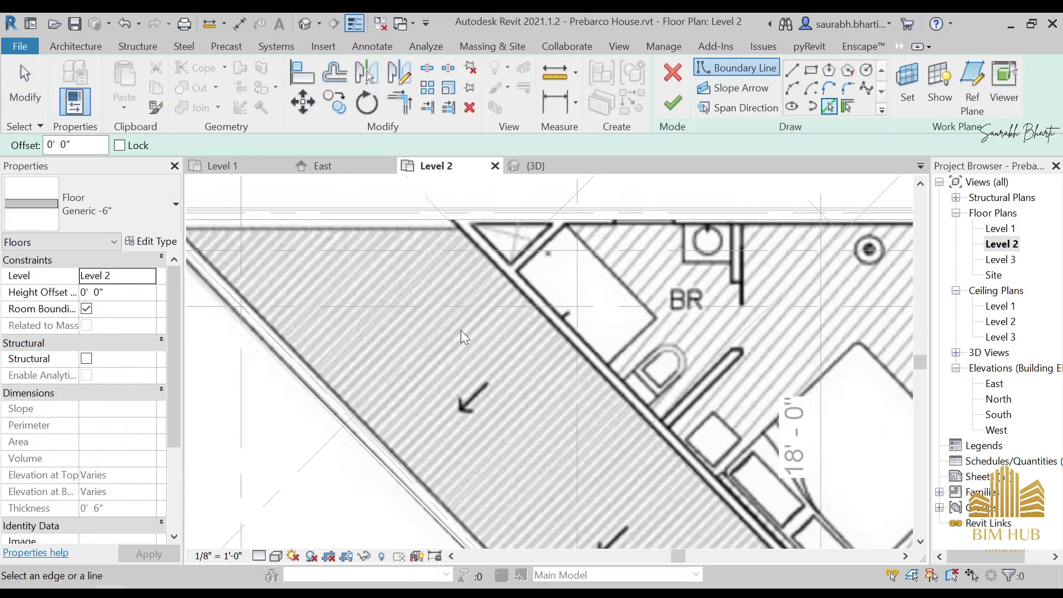
pyautogui.scroll(-1, 460, 330)
pyautogui.click(428, 245)
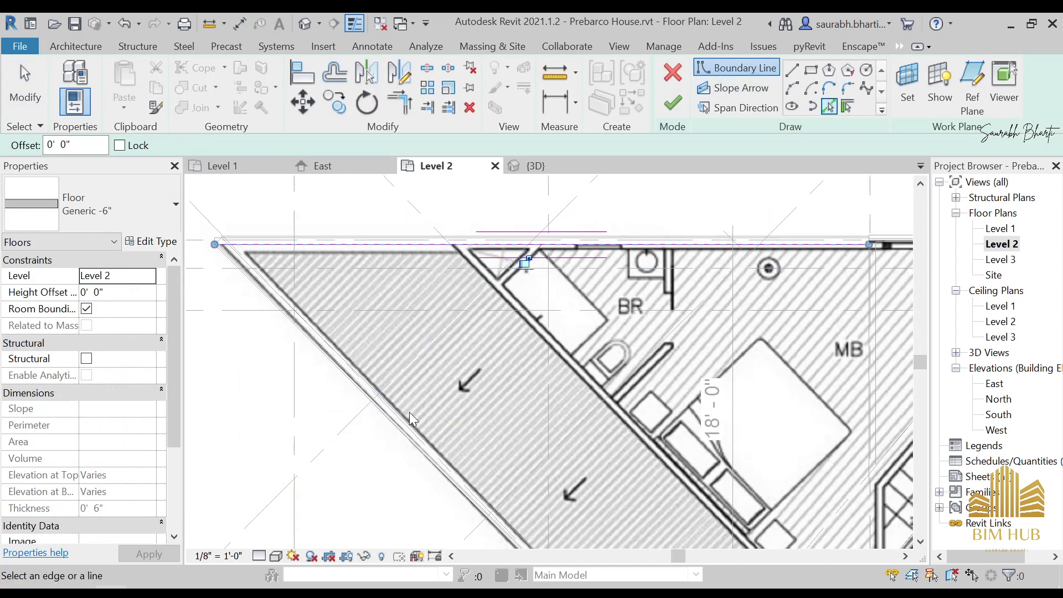
pyautogui.scroll(-3, 430, 431)
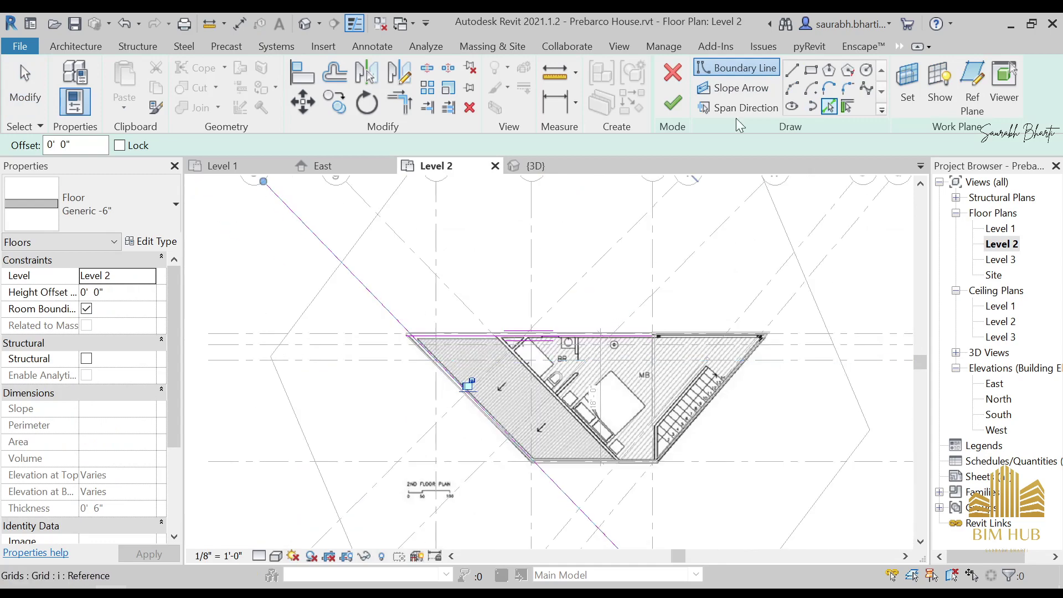
pyautogui.click(671, 83)
pyautogui.click(592, 317)
pyautogui.scroll(3, 634, 354)
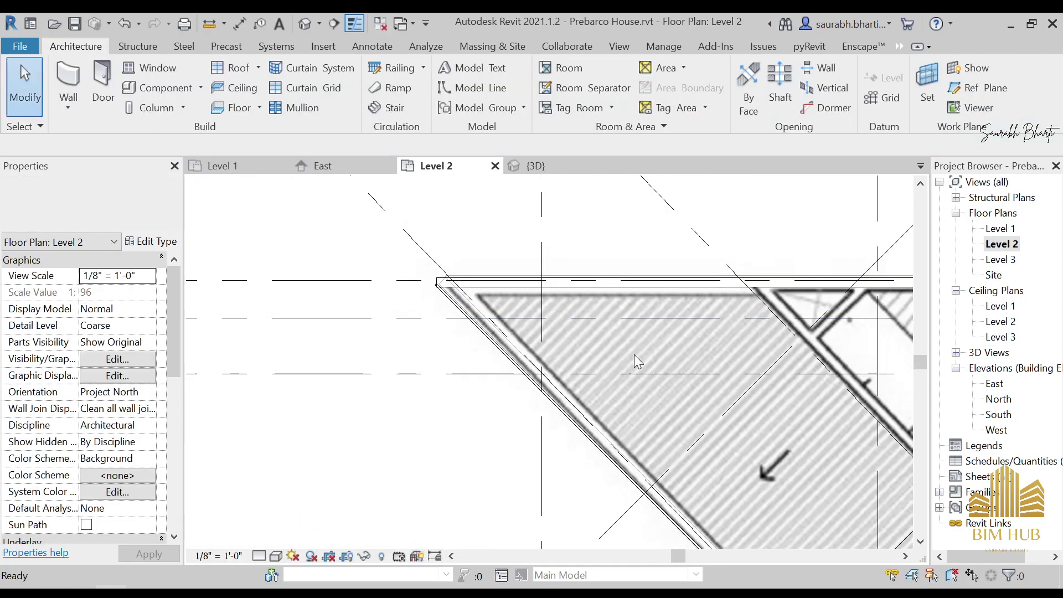
# Temporarily hide the Plan top.jpg reference image in the Level 2 floor plan
pyautogui.moveTo(633, 354)
pyautogui.mouseDown(button='middle')
pyautogui.moveTo(670, 358)
pyautogui.moveTo(400, 292)
pyautogui.mouseUp(button='middle')
pyautogui.scroll(-3, 944, 410)
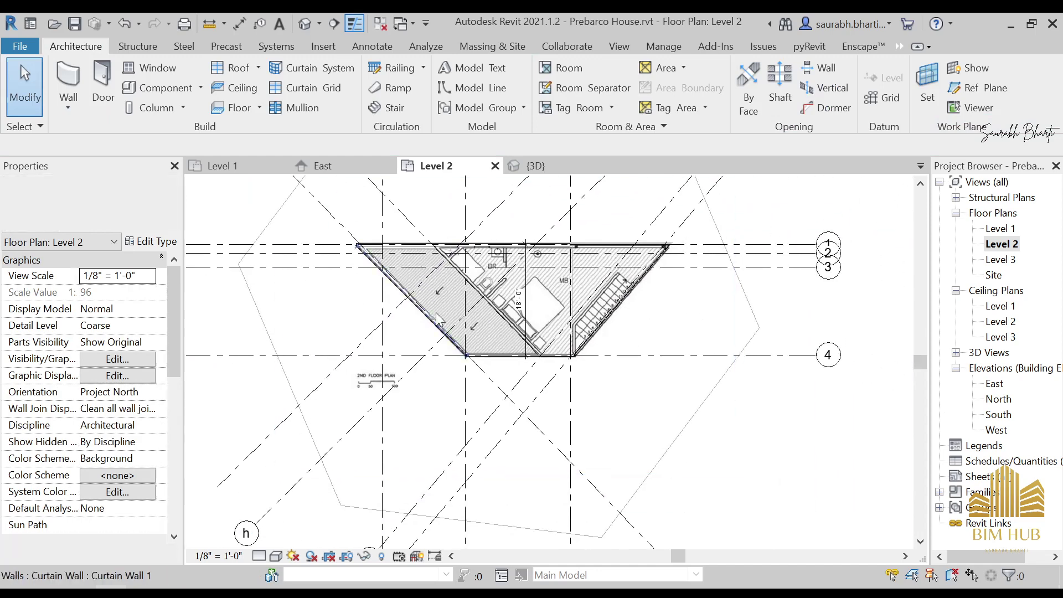
pyautogui.click(738, 331)
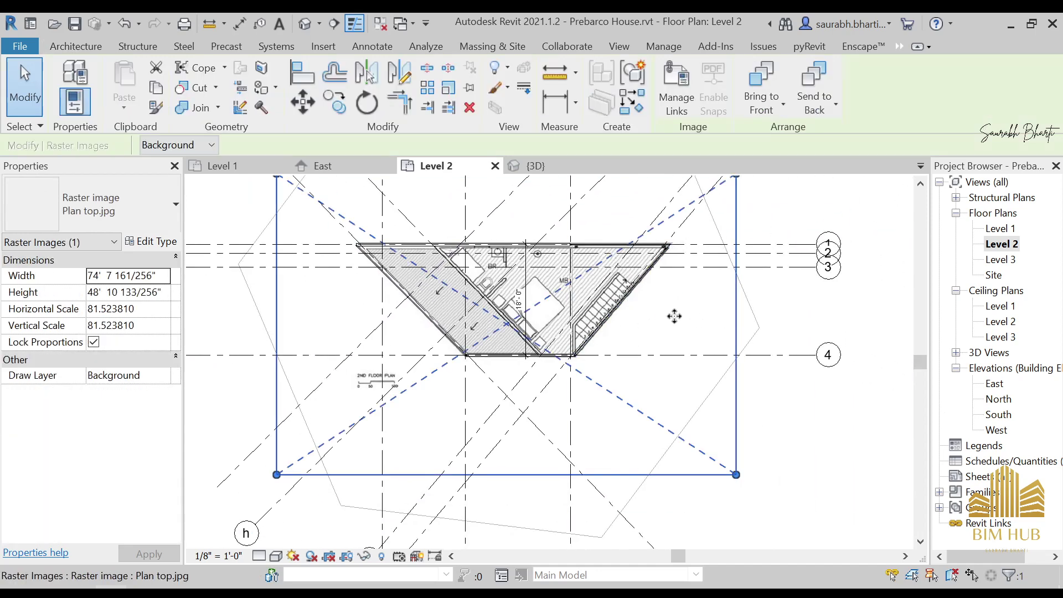
pyautogui.press('h')
pyautogui.press('h')
pyautogui.scroll(3, 418, 306)
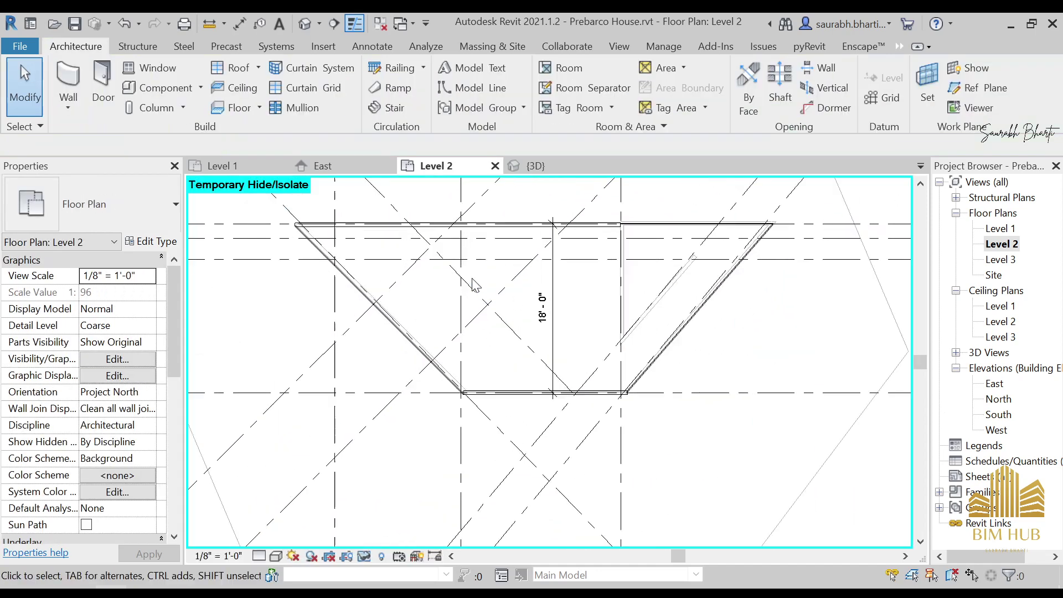
pyautogui.scroll(2, 387, 293)
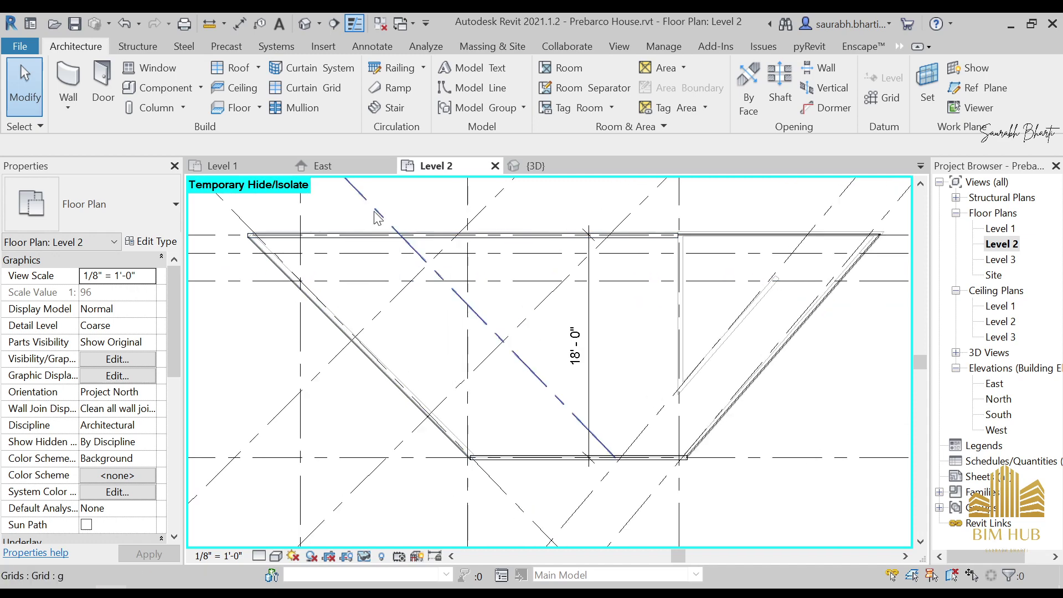
# Hide grid g in the Level 2 plan, followed by the entire grid category
pyautogui.rightClick(375, 211)
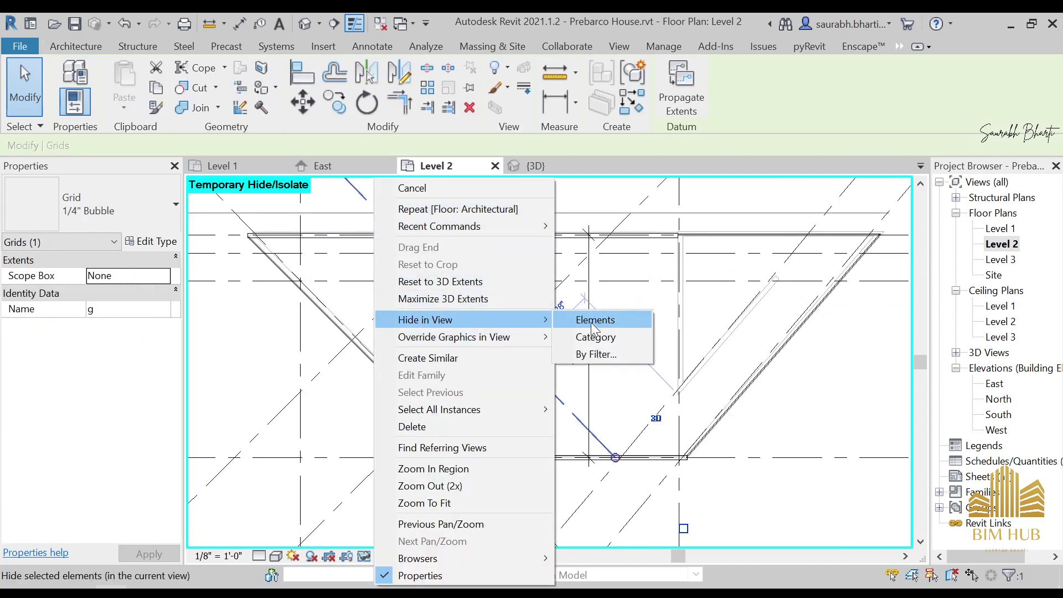
pyautogui.click(593, 321)
pyautogui.rightClick(513, 313)
pyautogui.click(529, 321)
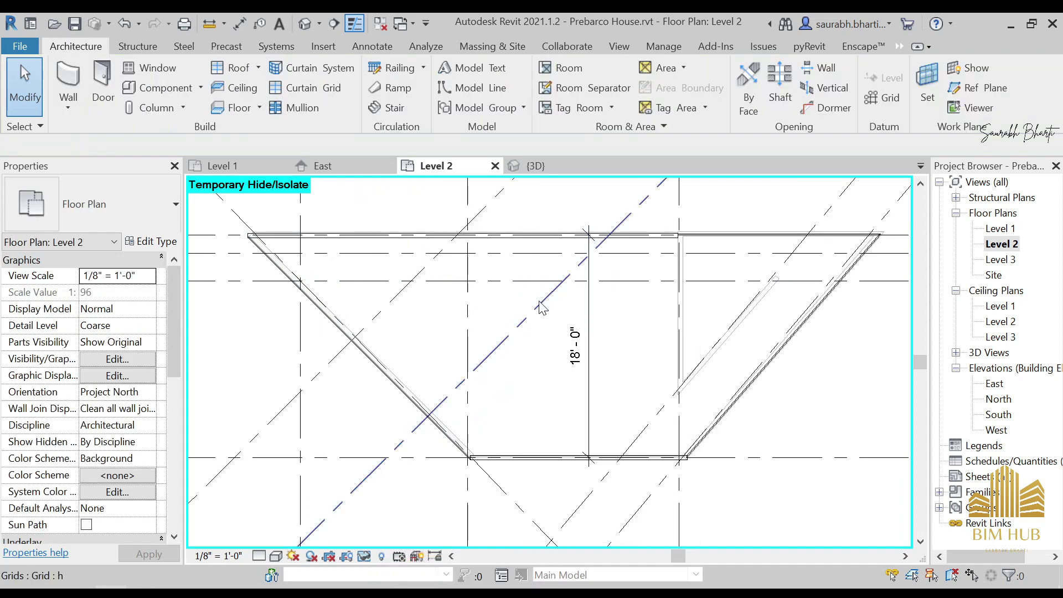
pyautogui.rightClick(537, 306)
pyautogui.moveTo(625, 317)
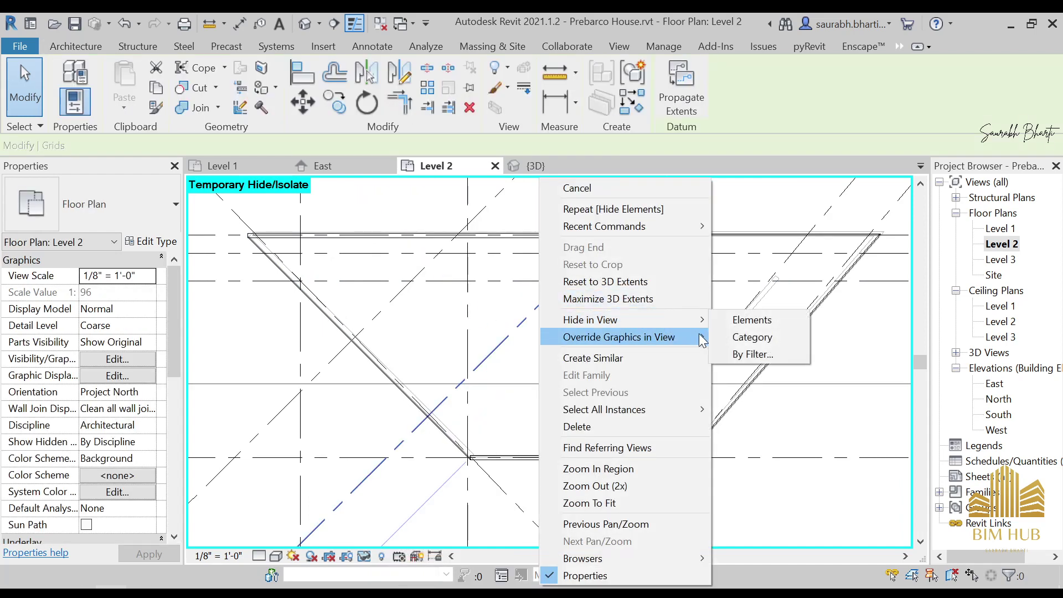
pyautogui.click(729, 339)
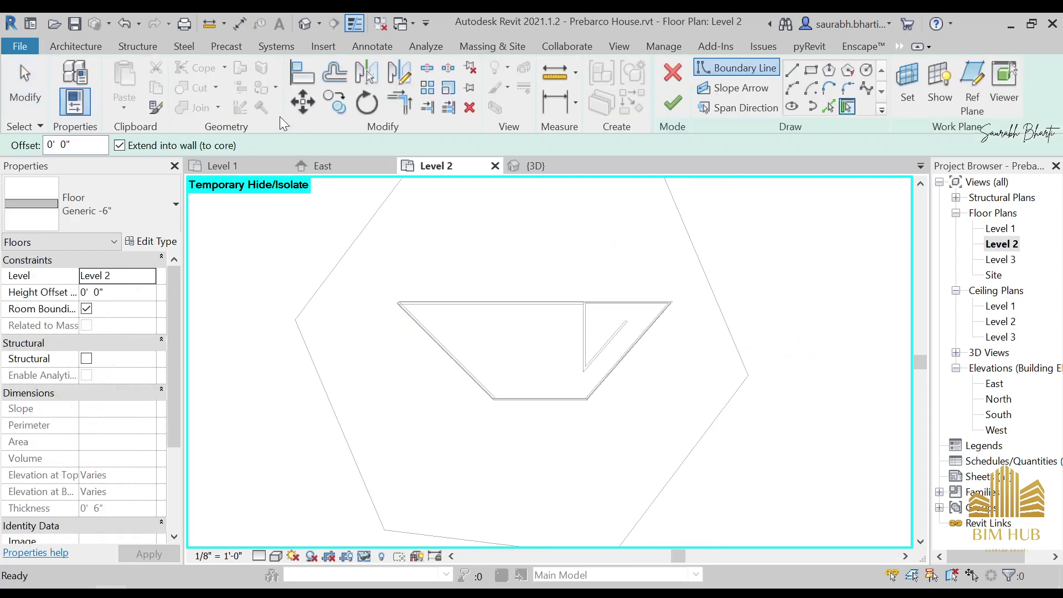
# Pick Generic - 6" floor boundary lines along the long Generic - 4.5" wall and the terrace-side slanted curtain wall on Level 2
pyautogui.click(829, 106)
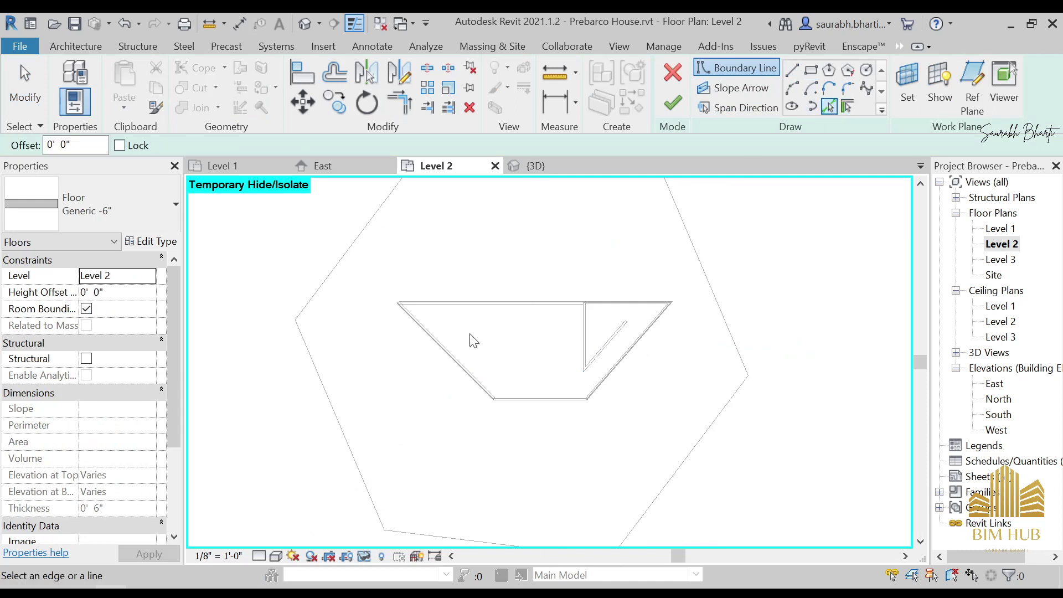
pyautogui.scroll(3, 475, 280)
pyautogui.click(488, 269)
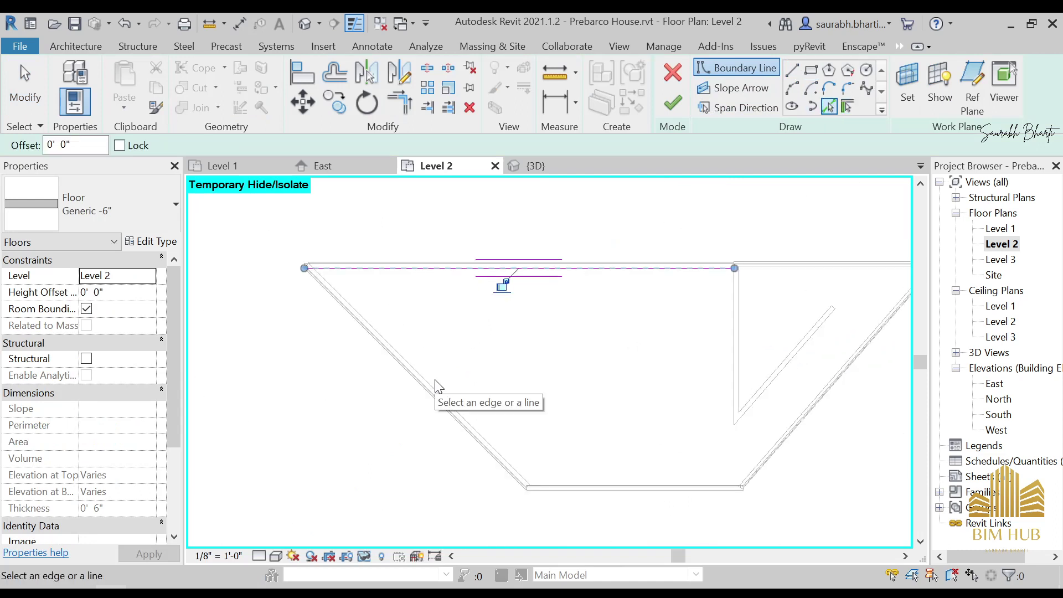
pyautogui.click(436, 383)
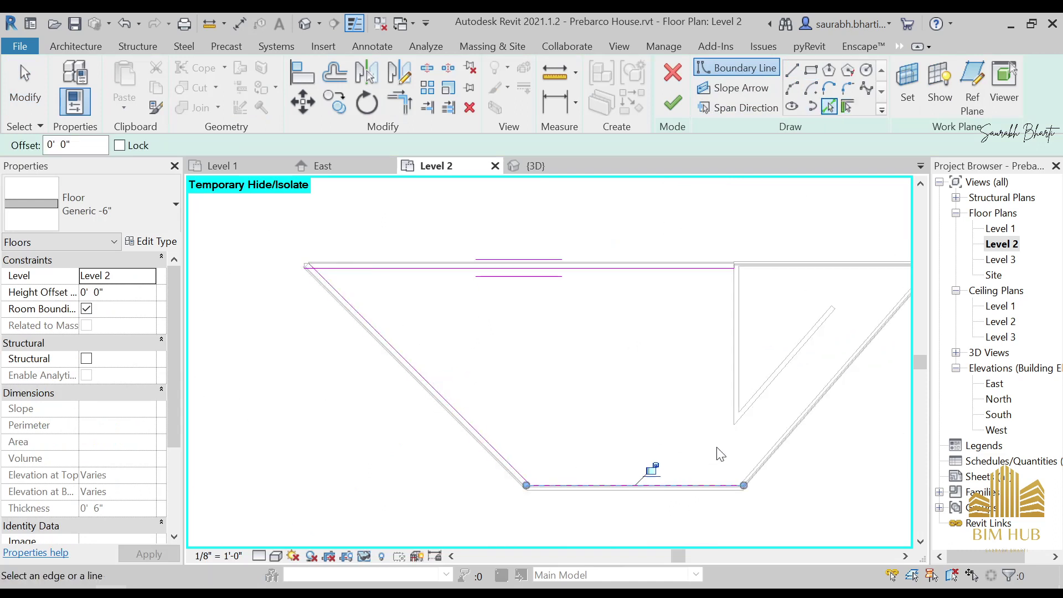
pyautogui.scroll(2, 773, 461)
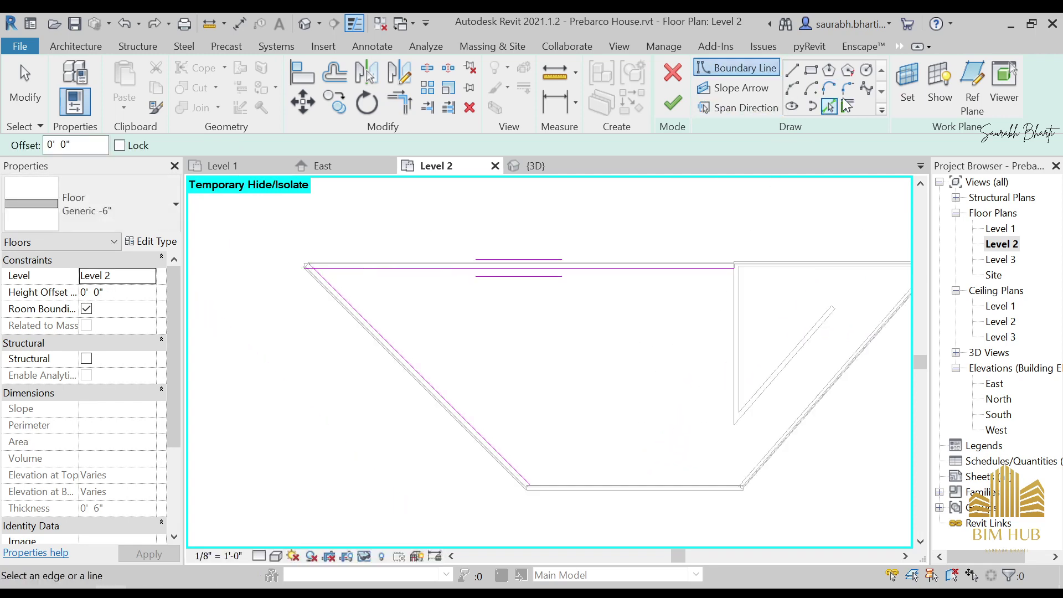
# Pick floor boundary lines along the inner faces of the short parallel wall and the stair-side slanted wall
pyautogui.click(829, 105)
pyautogui.scroll(3, 778, 465)
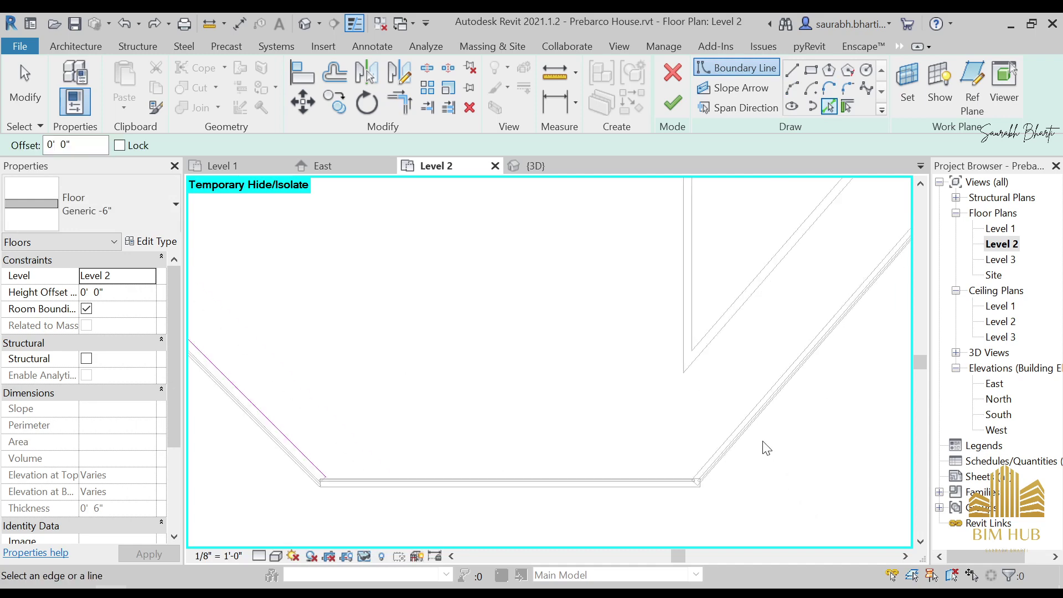
pyautogui.scroll(-2, 705, 437)
pyautogui.scroll(3, 520, 441)
pyautogui.click(552, 475)
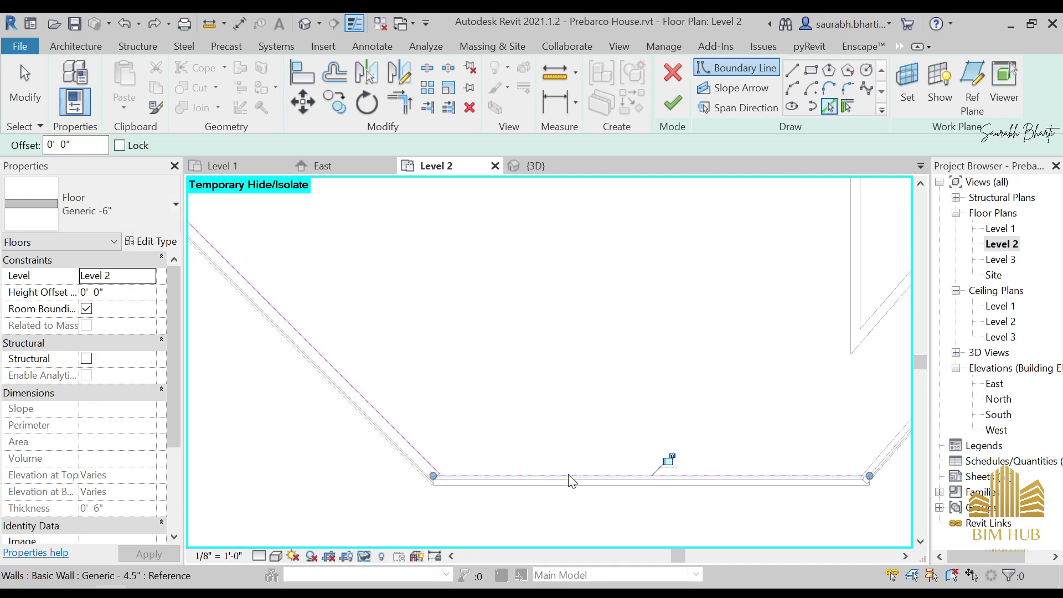
pyautogui.moveTo(842, 426); pyautogui.dragTo(507, 471, button='middle')
pyautogui.click(596, 438)
pyautogui.scroll(-2, 759, 288)
pyautogui.moveTo(759, 288); pyautogui.dragTo(730, 419, button='middle')
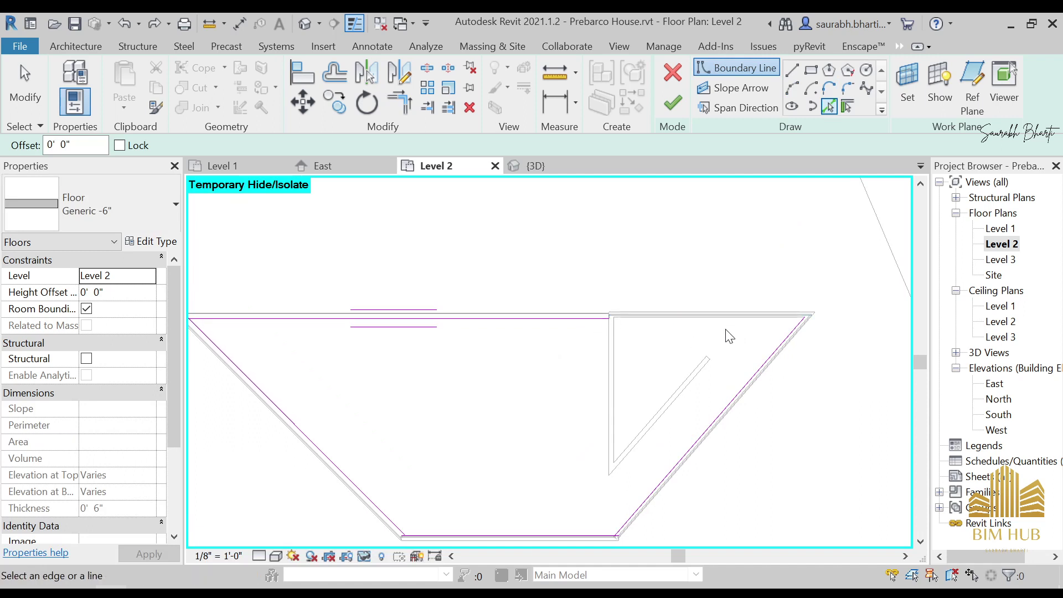
# Trim the floor boundary lines into corners at both ends of the stair-side slanted line and at the short edge
pyautogui.press('Escape')
pyautogui.press('t')
pyautogui.press('r')
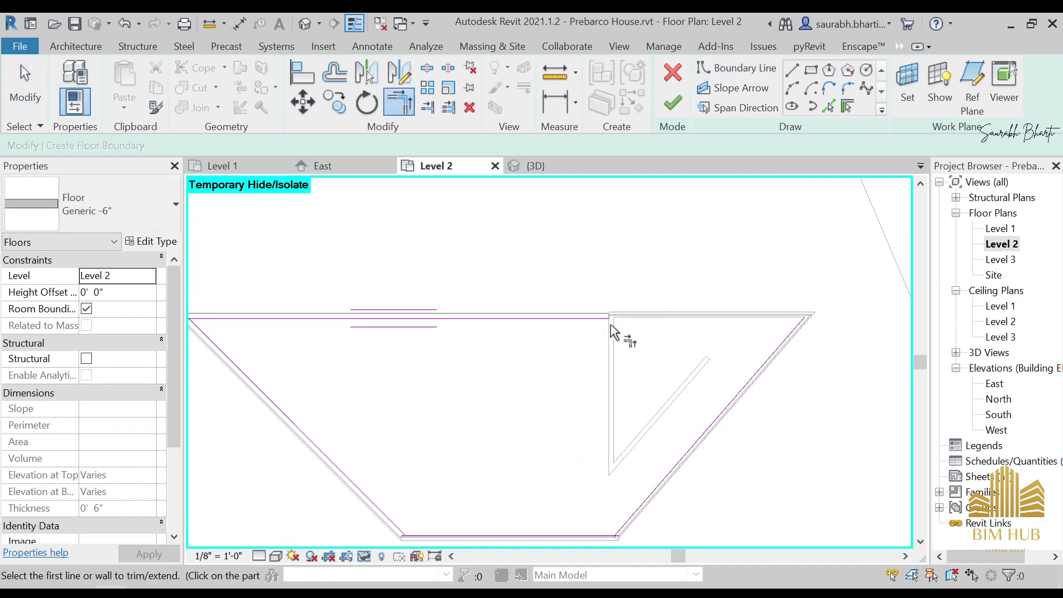
pyautogui.click(577, 319)
pyautogui.click(788, 333)
pyautogui.moveTo(736, 393); pyautogui.dragTo(787, 316, button='middle')
pyautogui.scroll(2, 651, 460)
pyautogui.click(664, 466)
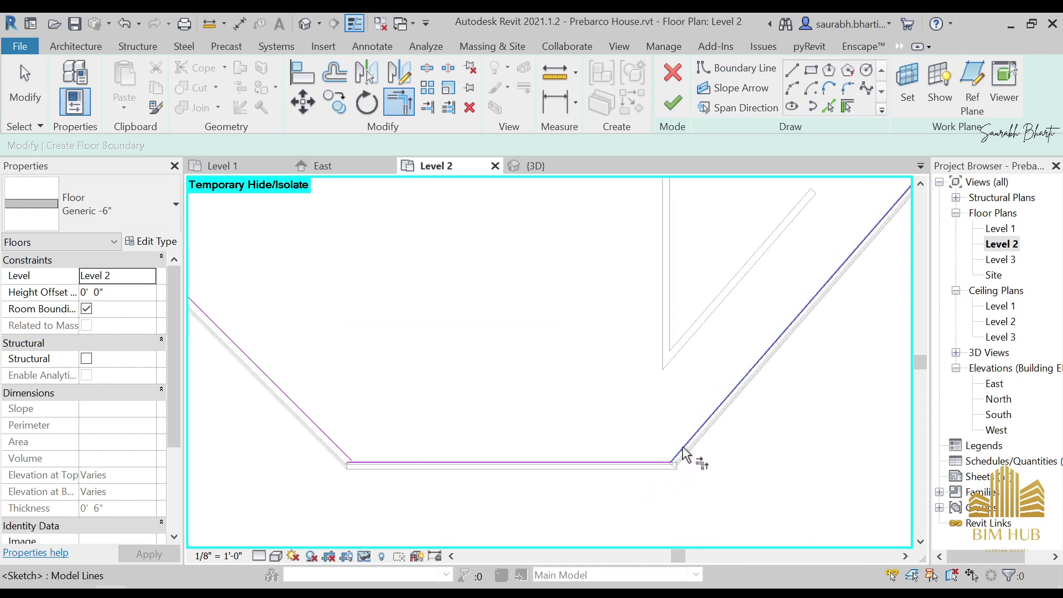
pyautogui.click(366, 463)
# Trim the long boundary line and the terrace-side slanted line into a corner at the sharp end
pyautogui.scroll(-2, 362, 321)
pyautogui.moveTo(219, 238); pyautogui.dragTo(445, 403, button='middle')
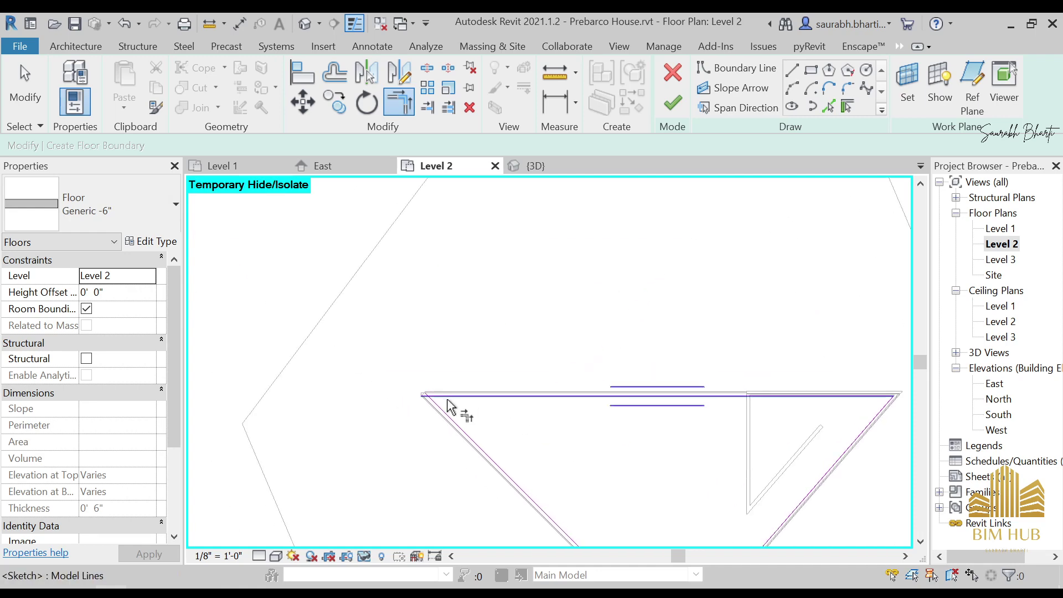
pyautogui.scroll(2, 438, 397)
pyautogui.click(425, 399)
pyautogui.click(433, 402)
pyautogui.scroll(-3, 504, 421)
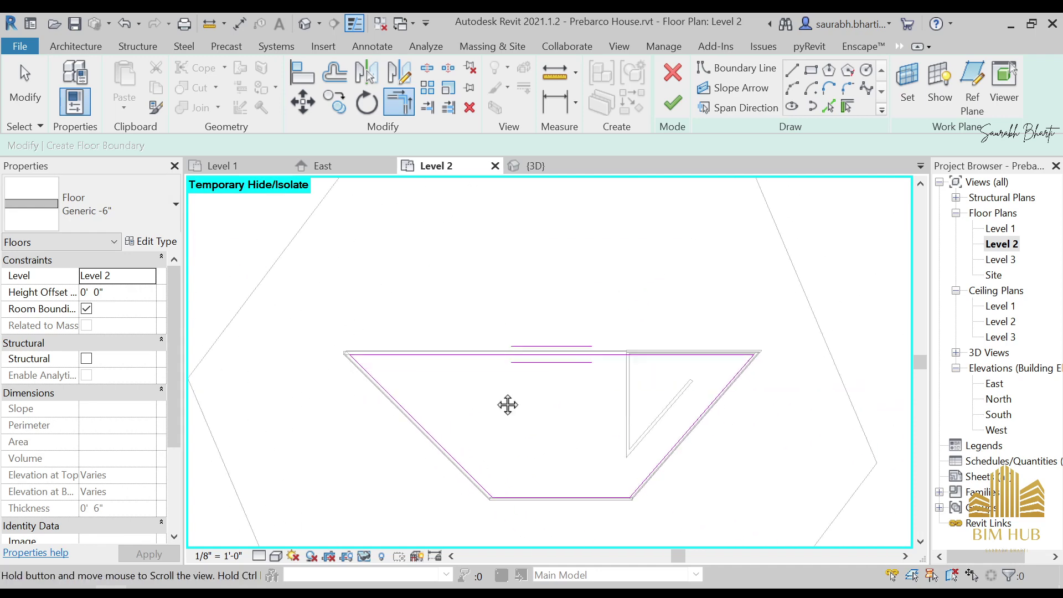
# Move the stair-side slanted boundary line outward toward the curtain wall
pyautogui.scroll(3, 672, 363)
pyautogui.press('Escape')
pyautogui.scroll(4, 695, 337)
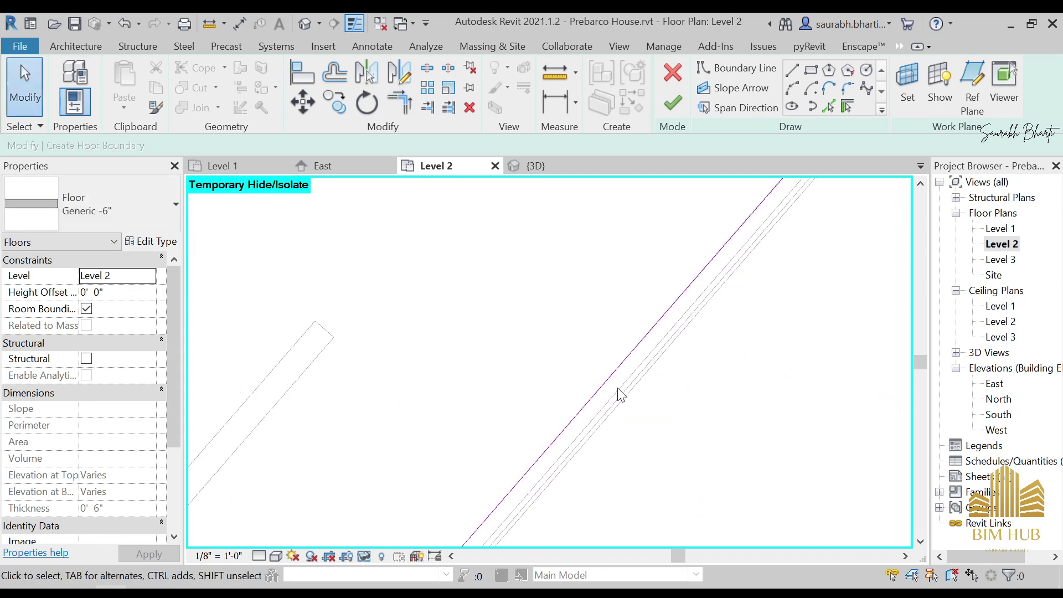
pyautogui.click(616, 389)
pyautogui.scroll(-3, 615, 382)
pyautogui.moveTo(514, 299); pyautogui.dragTo(583, 361, button='middle')
pyautogui.press('Escape')
# Move the long boundary line outward onto the curtain wall beside the Generic - 4.5" wall
pyautogui.scroll(1, 297, 303)
pyautogui.moveTo(297, 306); pyautogui.dragTo(608, 353, button='middle')
pyautogui.scroll(3, 591, 330)
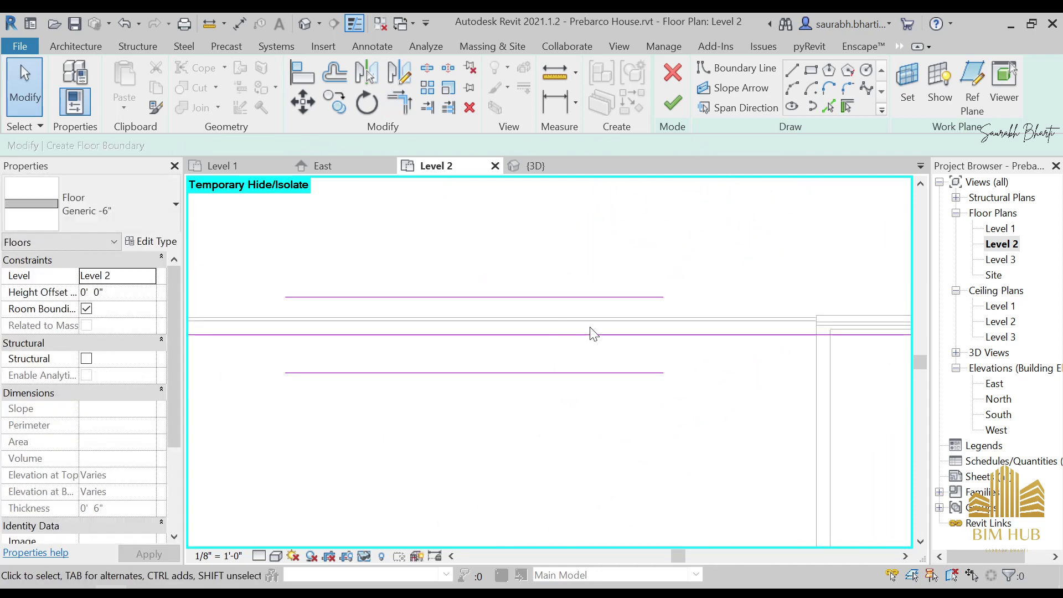
pyautogui.click(609, 338)
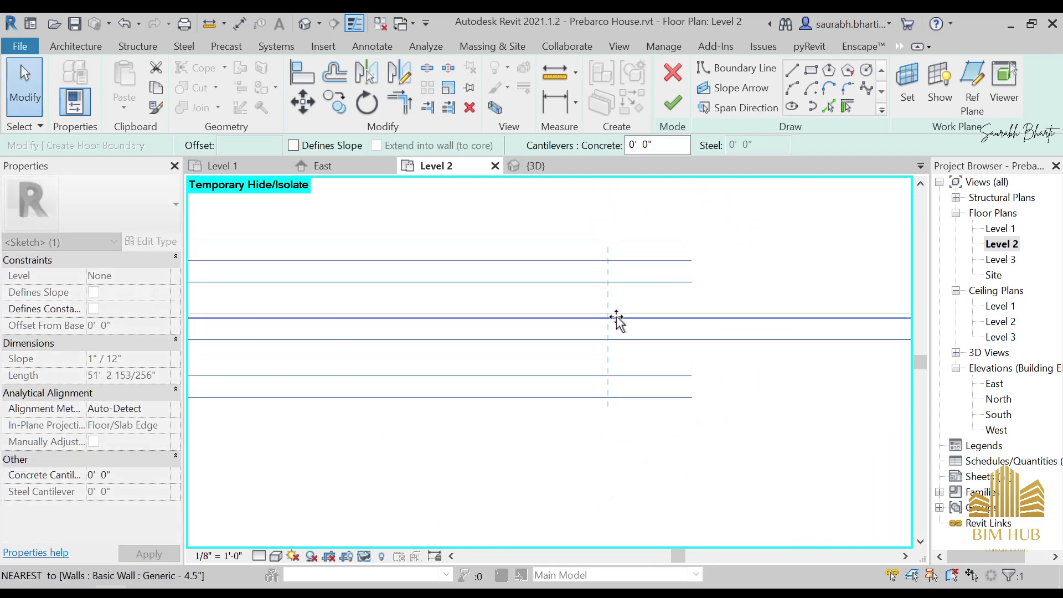
pyautogui.scroll(-3, 576, 323)
pyautogui.scroll(2, 570, 367)
pyautogui.scroll(2, 558, 332)
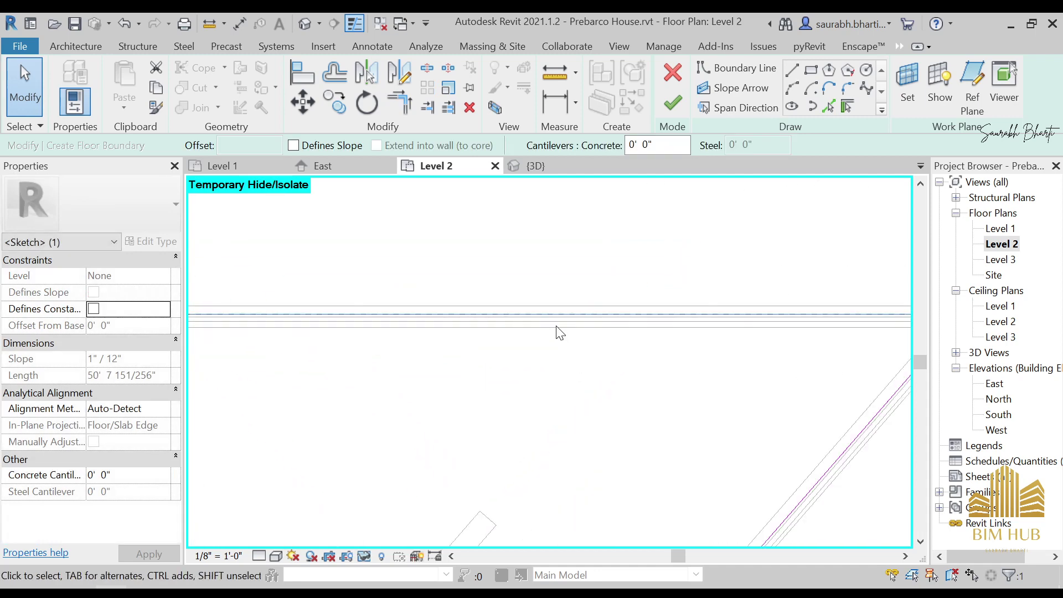
pyautogui.moveTo(557, 332)
pyautogui.mouseDown(button='middle')
pyautogui.moveTo(660, 356)
pyautogui.moveTo(509, 347)
pyautogui.mouseUp(button='middle')
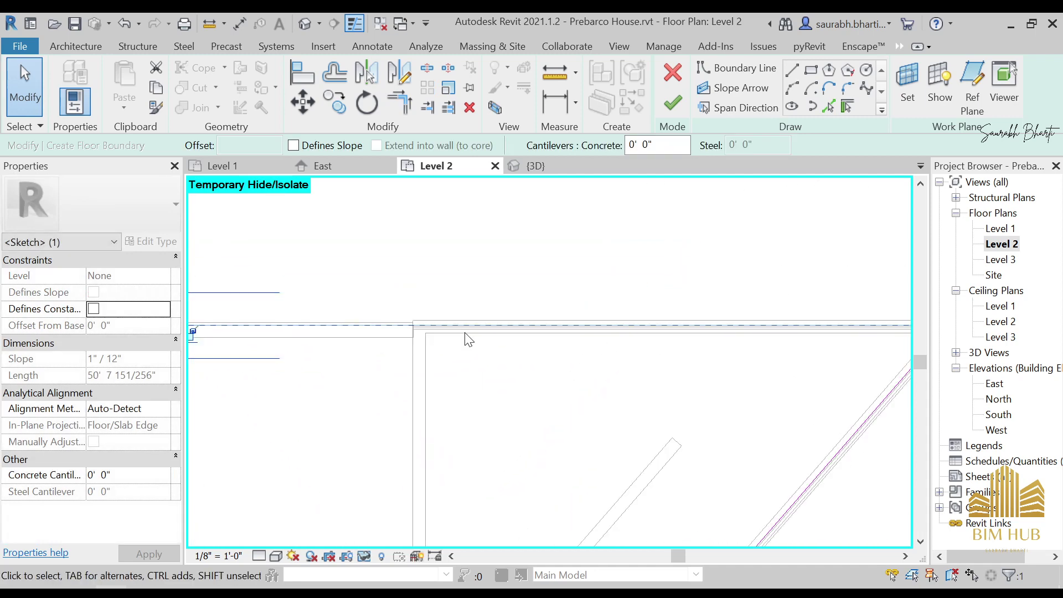
pyautogui.click(793, 71)
pyautogui.scroll(2, 327, 409)
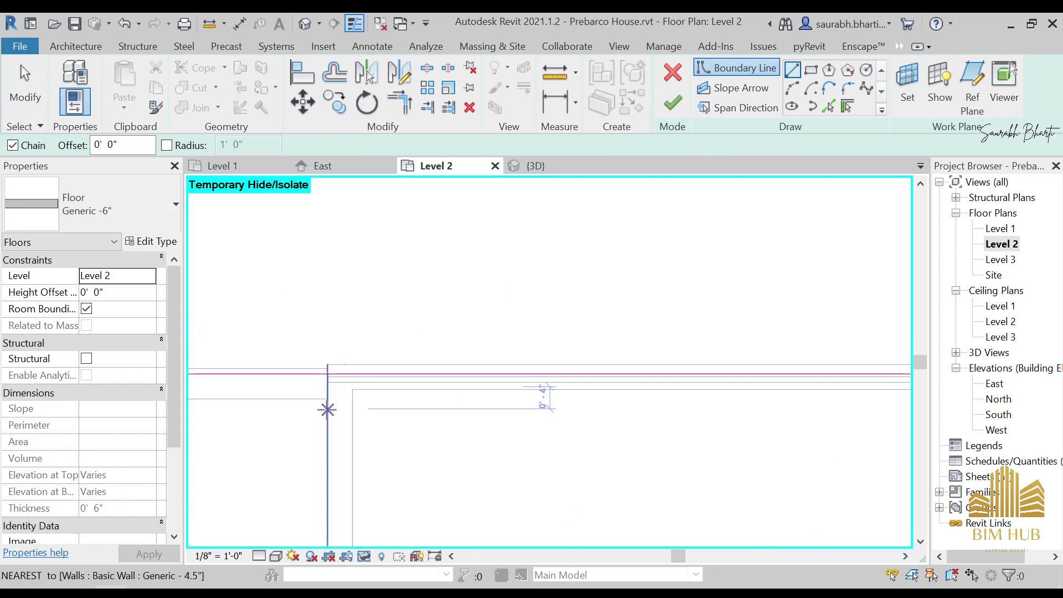
pyautogui.scroll(-5, 328, 374)
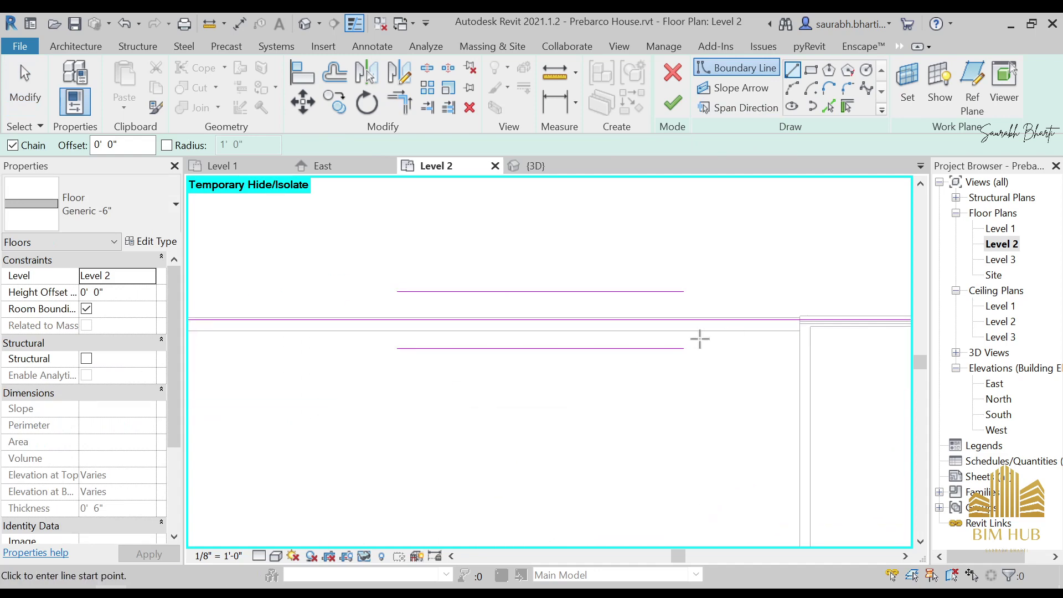
pyautogui.press('Escape')
# Move the long boundary line back inward, just inside the inner face of the Generic - 4.5" wall
pyautogui.scroll(3, 552, 348)
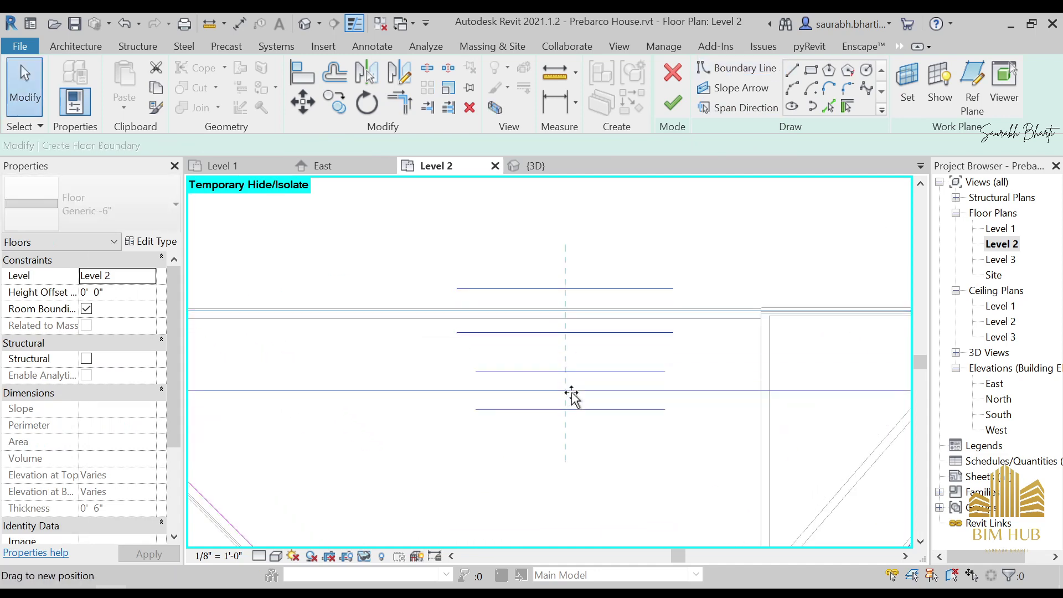
pyautogui.click(576, 334)
pyautogui.scroll(-4, 576, 327)
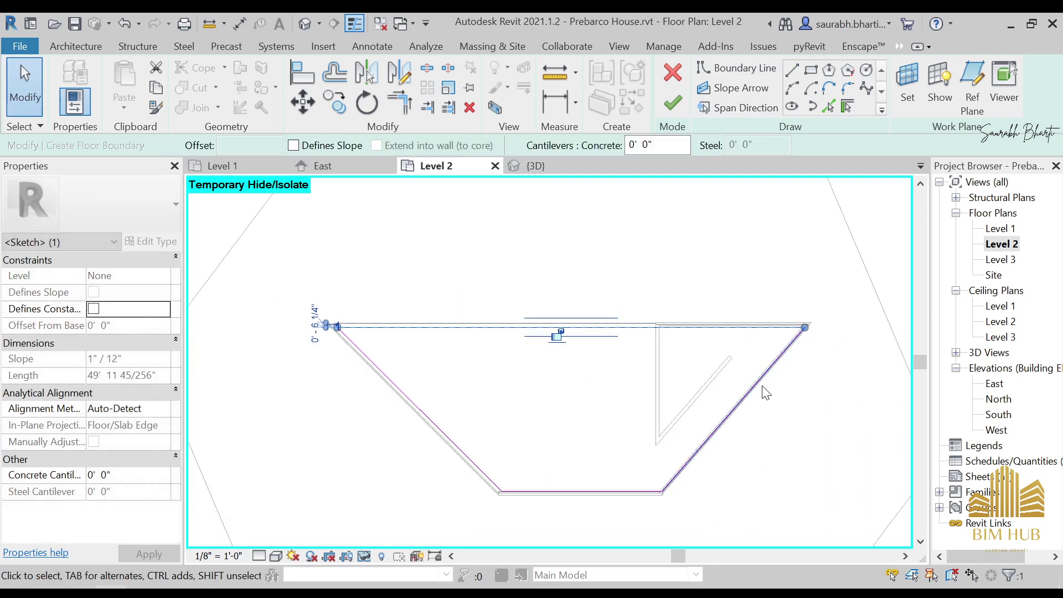
pyautogui.press('Escape')
pyautogui.scroll(3, 524, 367)
pyautogui.scroll(2, 421, 317)
pyautogui.scroll(4, 422, 317)
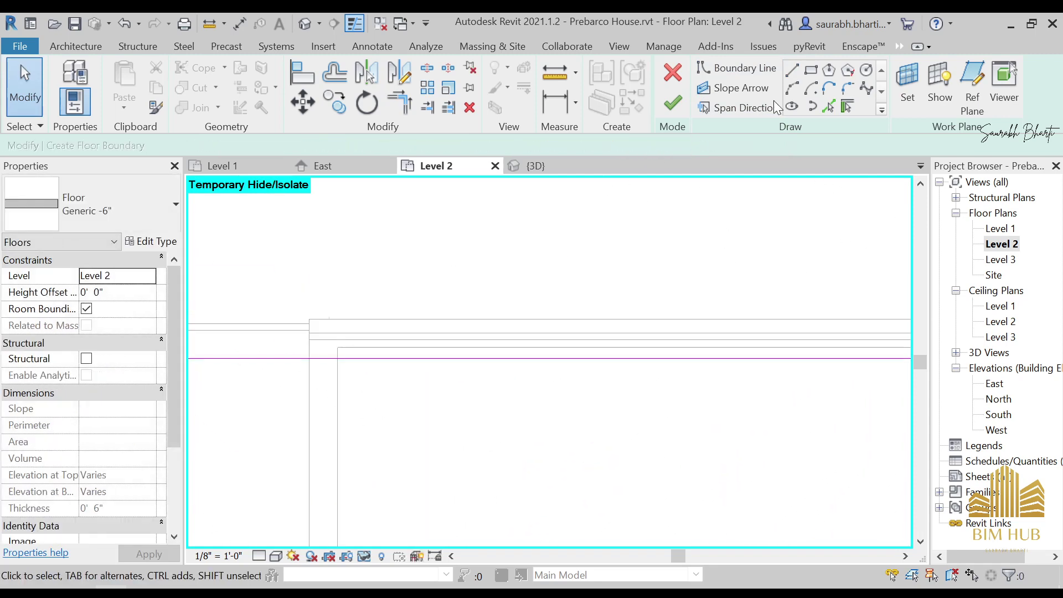
# Draw a horizontal boundary line along the stair area's inner wall face, from its inside corner to the slanted curtain wall
pyautogui.click(792, 69)
pyautogui.scroll(2, 382, 370)
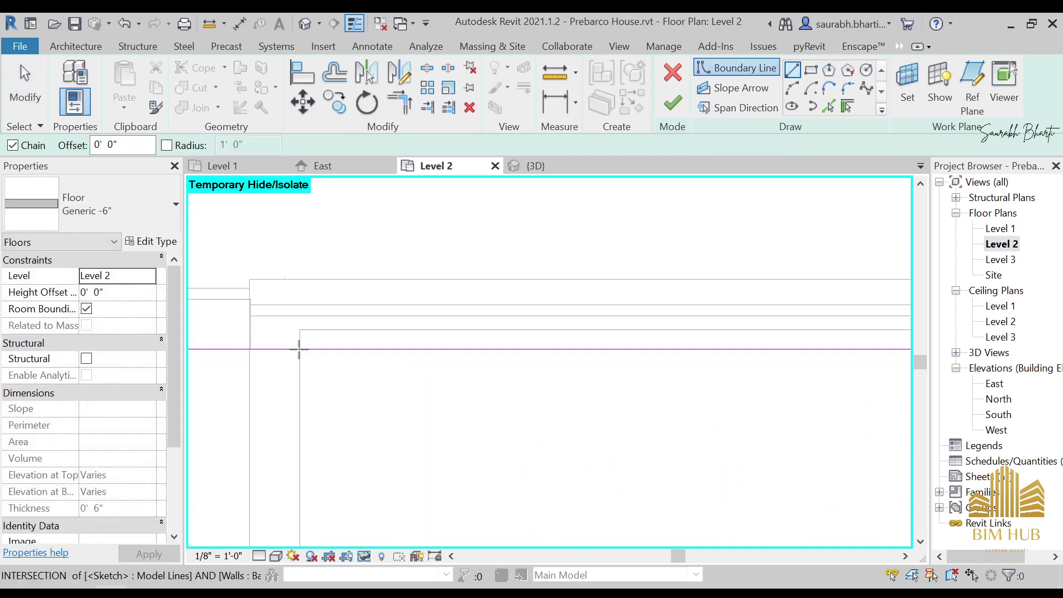
pyautogui.click(300, 329)
pyautogui.scroll(-3, 431, 324)
pyautogui.scroll(-1, 777, 330)
pyautogui.moveTo(778, 335); pyautogui.dragTo(429, 341, button='middle')
pyautogui.scroll(3, 751, 325)
pyautogui.scroll(1, 697, 328)
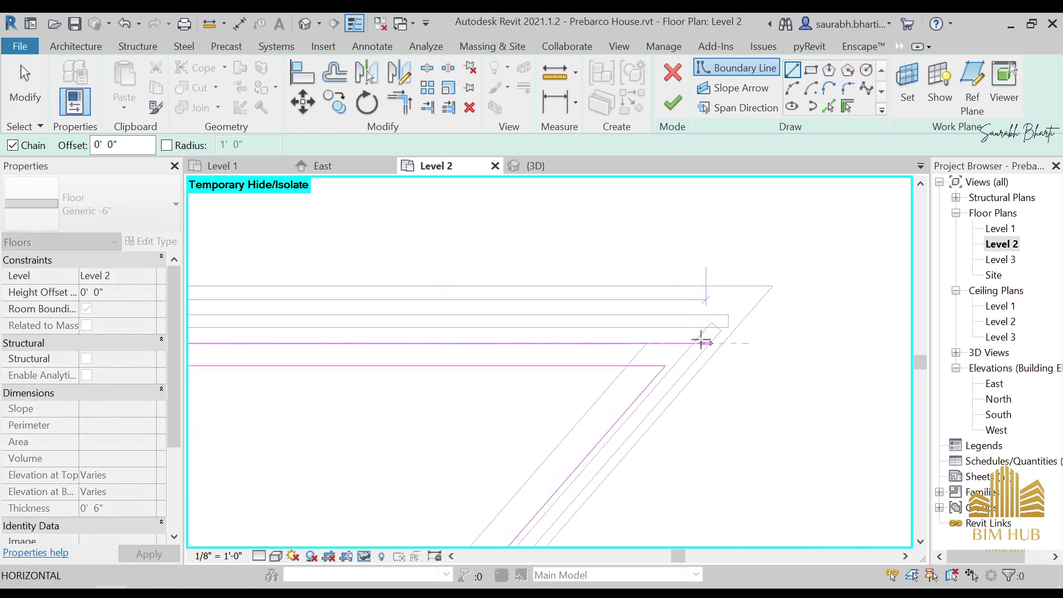
pyautogui.click(694, 344)
pyautogui.press('Escape')
pyautogui.press('Escape')
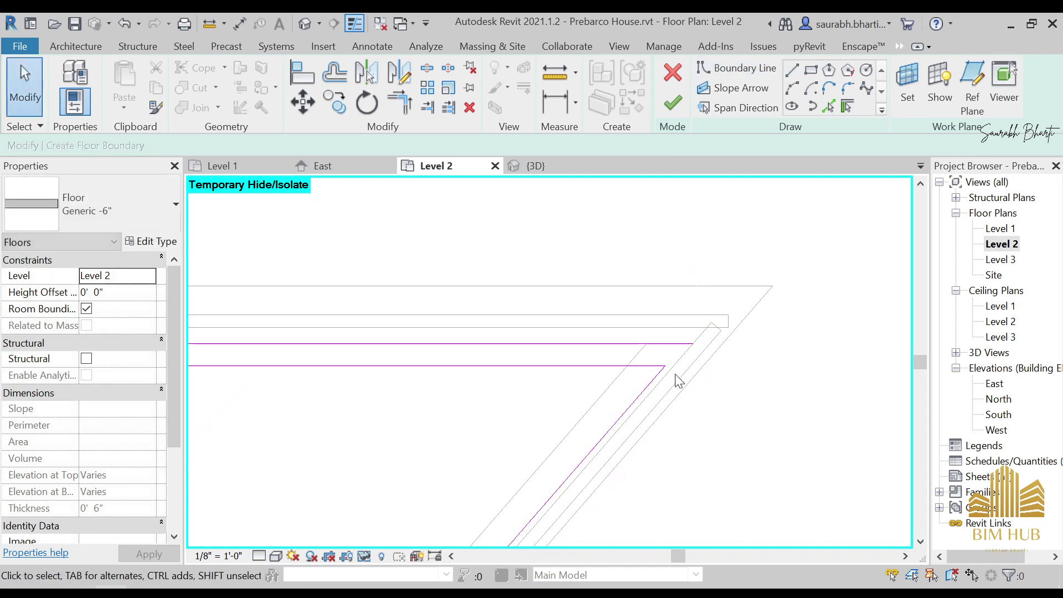
# Trim the stair area's horizontal boundary line and the slanted boundary line into a corner
pyautogui.click(674, 347)
pyautogui.click(657, 374)
pyautogui.moveTo(659, 382); pyautogui.dragTo(901, 341, button='middle')
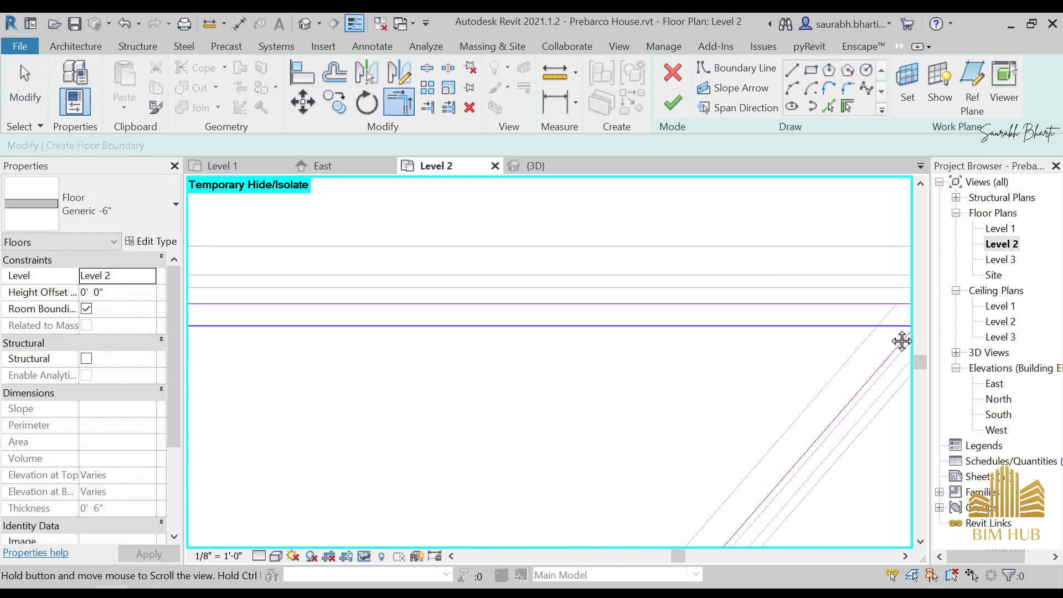
pyautogui.scroll(-2, 906, 332)
pyautogui.press('Escape')
# Split the long horizontal boundary line just past the stair area's inside corner
pyautogui.click(696, 326)
pyautogui.scroll(2, 468, 380)
pyautogui.moveTo(467, 380)
pyautogui.mouseDown(button='middle')
pyautogui.moveTo(525, 390)
pyautogui.moveTo(469, 381)
pyautogui.mouseUp(button='middle')
pyautogui.press('Escape')
pyautogui.scroll(3, 443, 373)
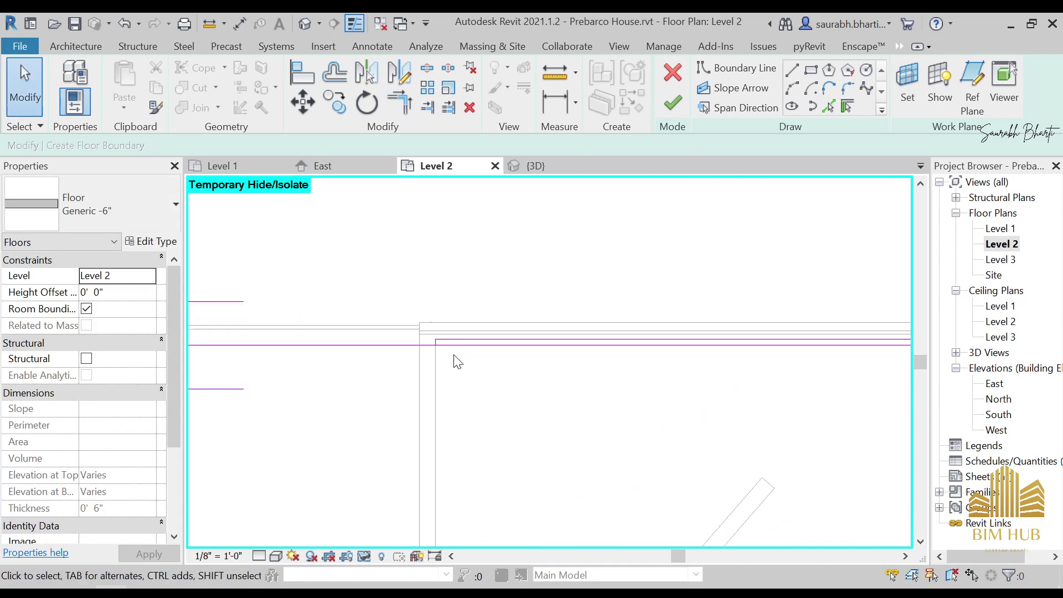
pyautogui.press('s')
pyautogui.press('l')
pyautogui.scroll(3, 468, 348)
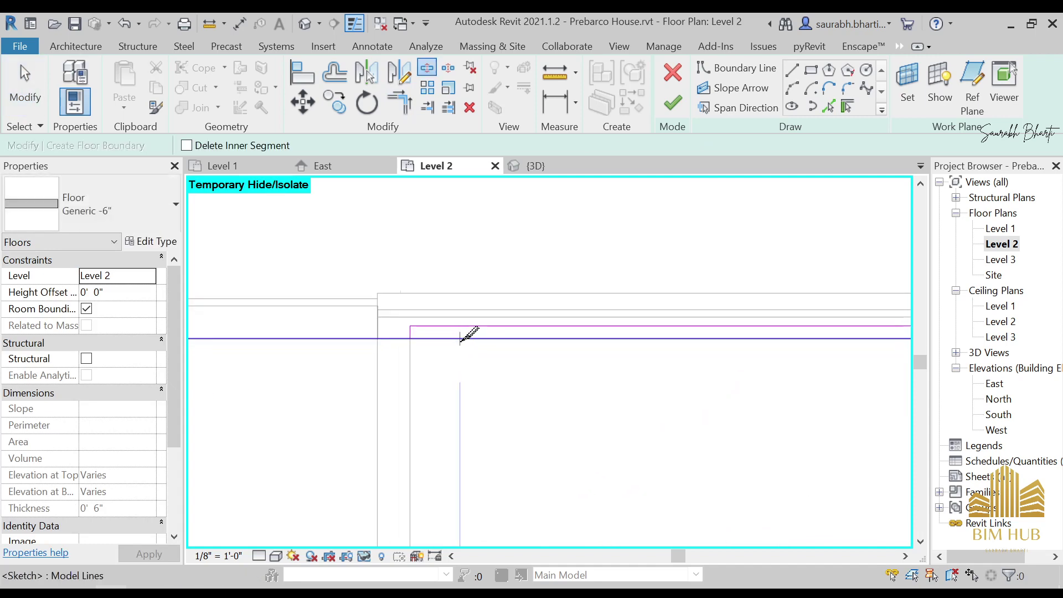
pyautogui.click(460, 338)
pyautogui.press('Escape')
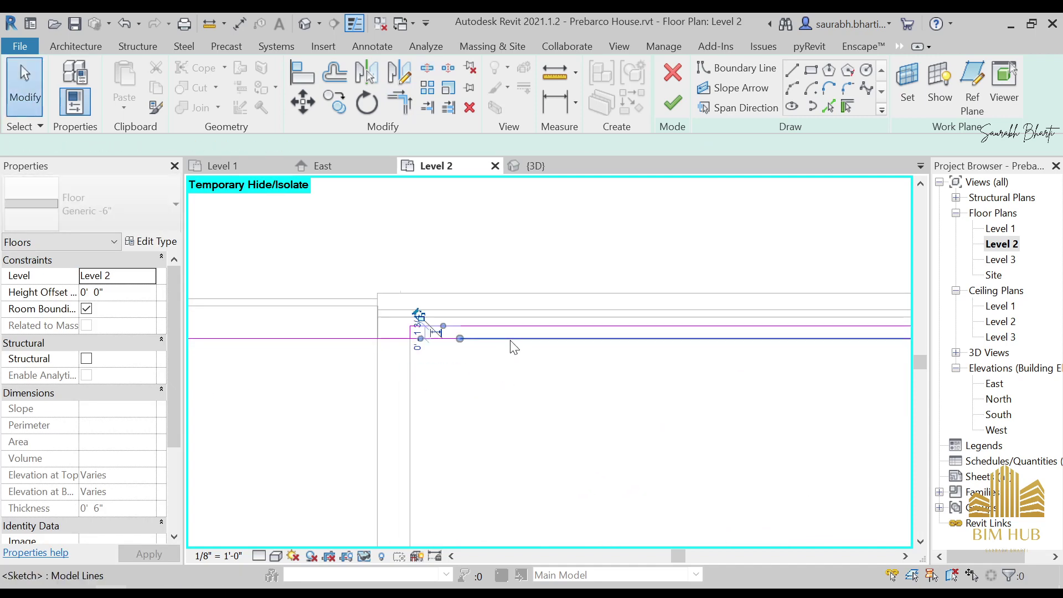
# Trim the long horizontal boundary line to the short vertical boundary line at the stair area's inside corner
pyautogui.click(432, 339)
pyautogui.click(441, 389)
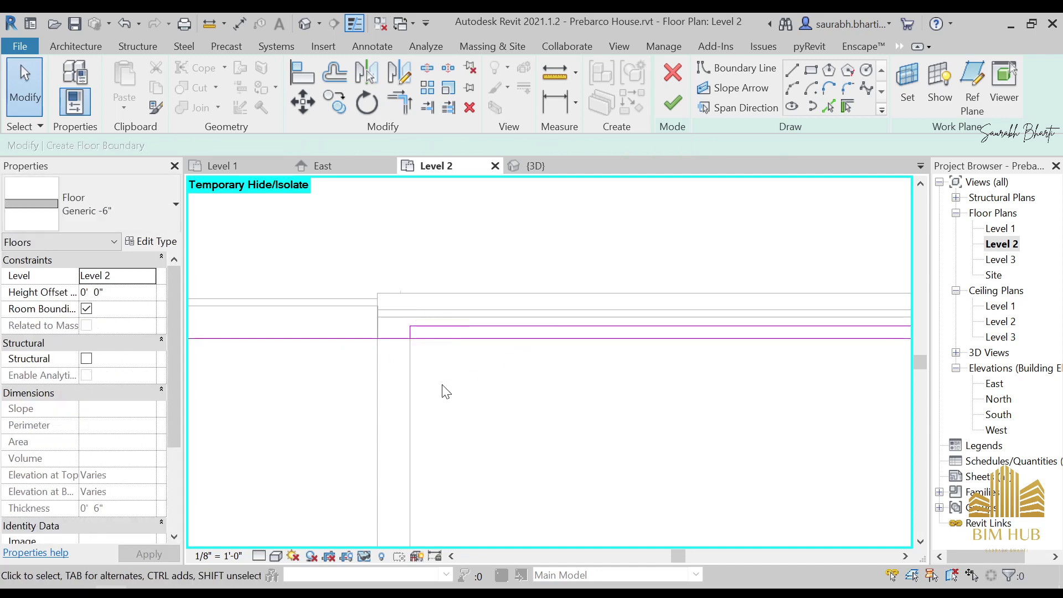
pyautogui.press('t')
pyautogui.press('r')
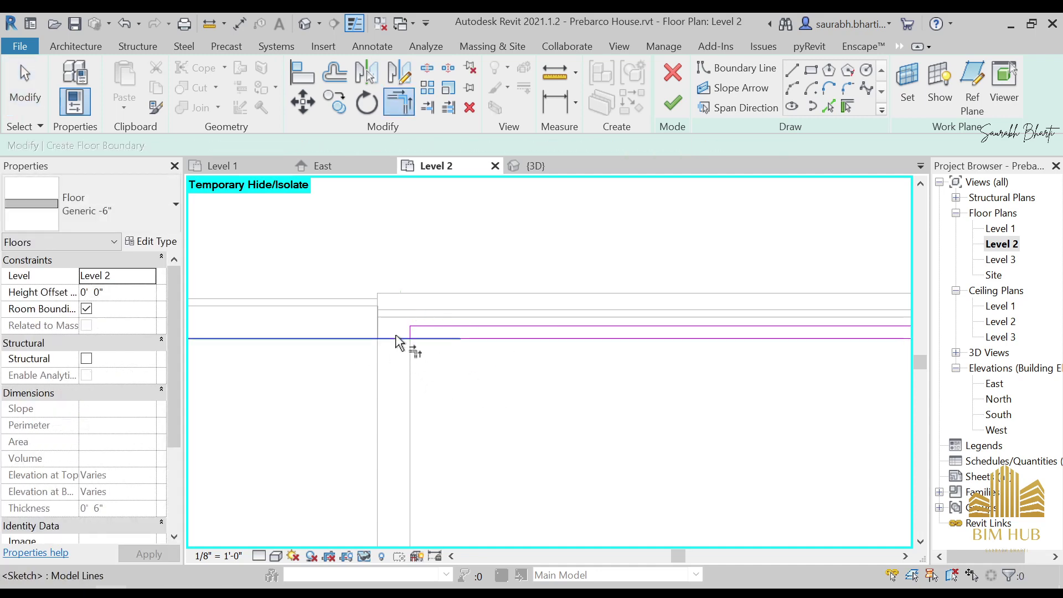
pyautogui.press('Escape')
# Delete the leftover boundary segment running parallel to the stair area's horizontal boundary line
pyautogui.click(538, 339)
pyautogui.scroll(-4, 581, 369)
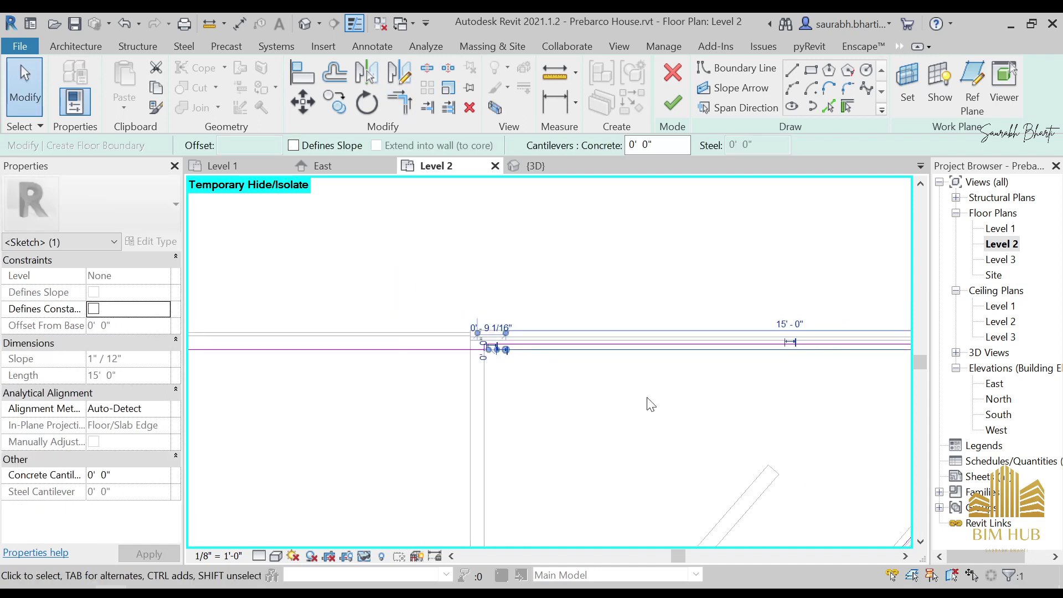
pyautogui.moveTo(659, 413); pyautogui.dragTo(570, 416, button='middle')
pyautogui.click(577, 405)
pyautogui.scroll(5, 701, 387)
pyautogui.scroll(-7, 741, 384)
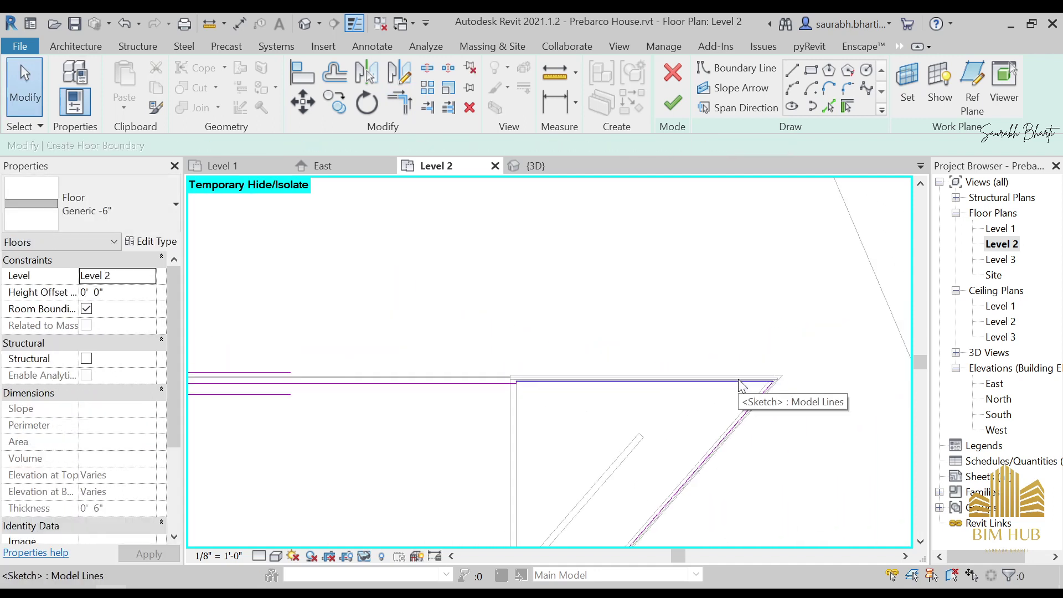
pyautogui.moveTo(688, 429); pyautogui.dragTo(860, 303, button='middle')
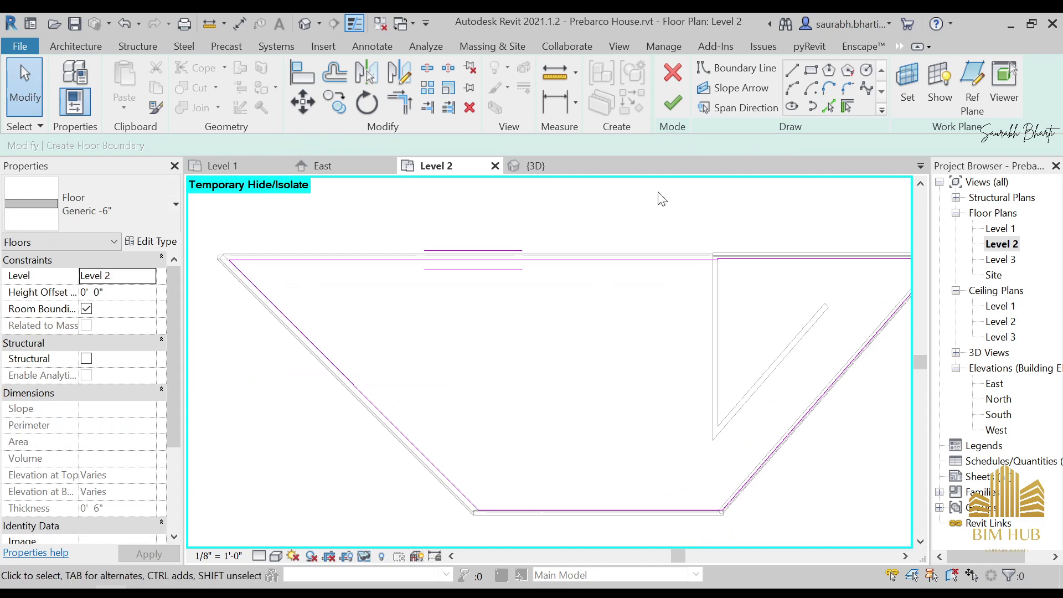
# Finish the Level 2 floor sketch, attach the walls to the floor's bottom and unjoin the conflicting elements
pyautogui.click(673, 104)
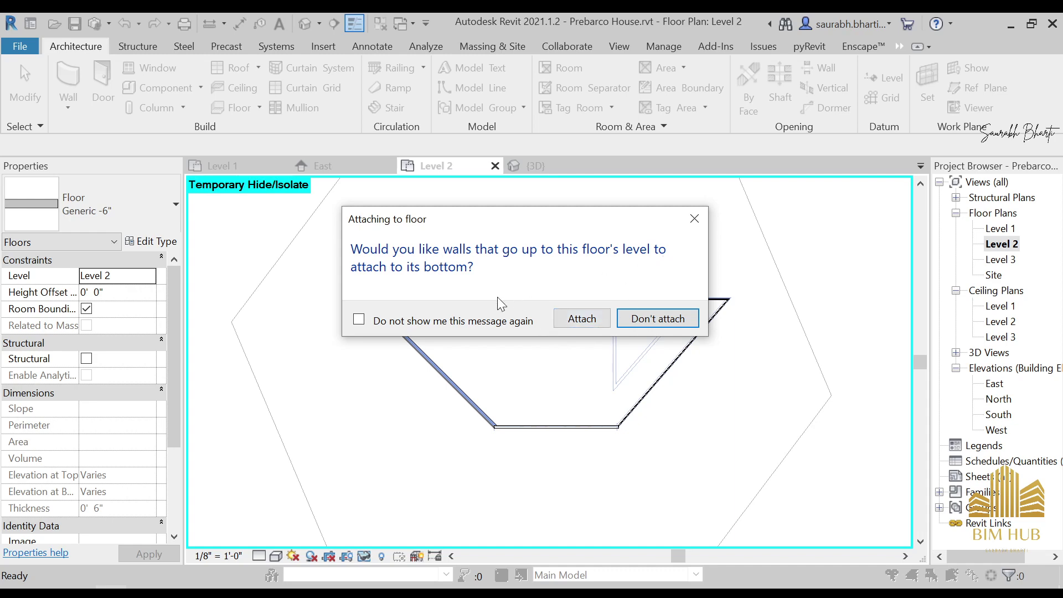
pyautogui.click(576, 320)
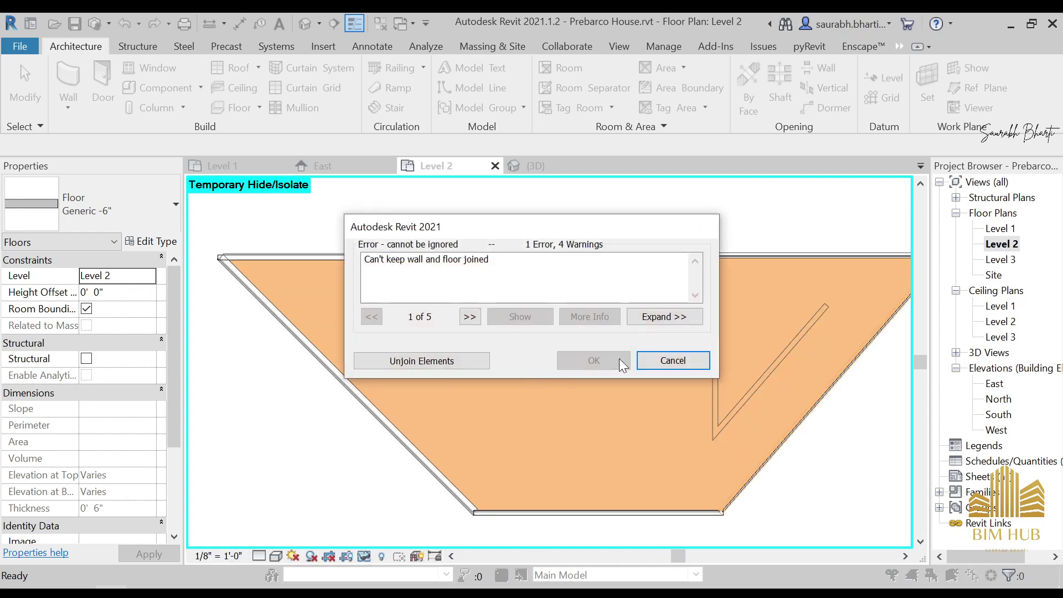
pyautogui.click(422, 360)
pyautogui.click(508, 209)
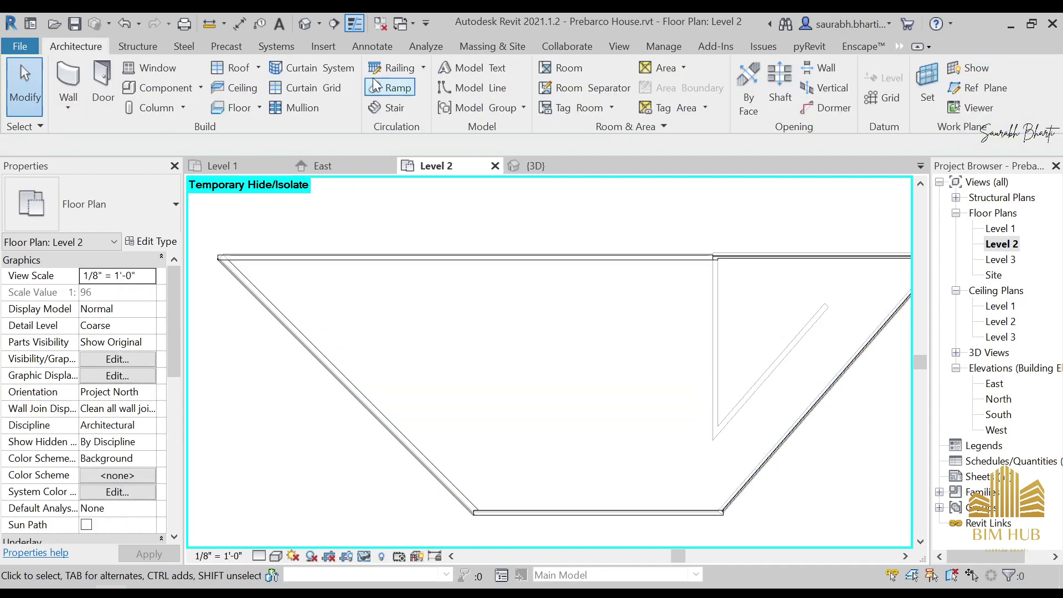
# Examine the new Level 2 floor and the surrounding walls from several angles in the 3D view
pyautogui.click(304, 23)
pyautogui.keyDown('shift'); pyautogui.moveTo(518, 349); pyautogui.dragTo(559, 373, button='middle'); pyautogui.keyUp('shift')
pyautogui.scroll(6, 563, 376)
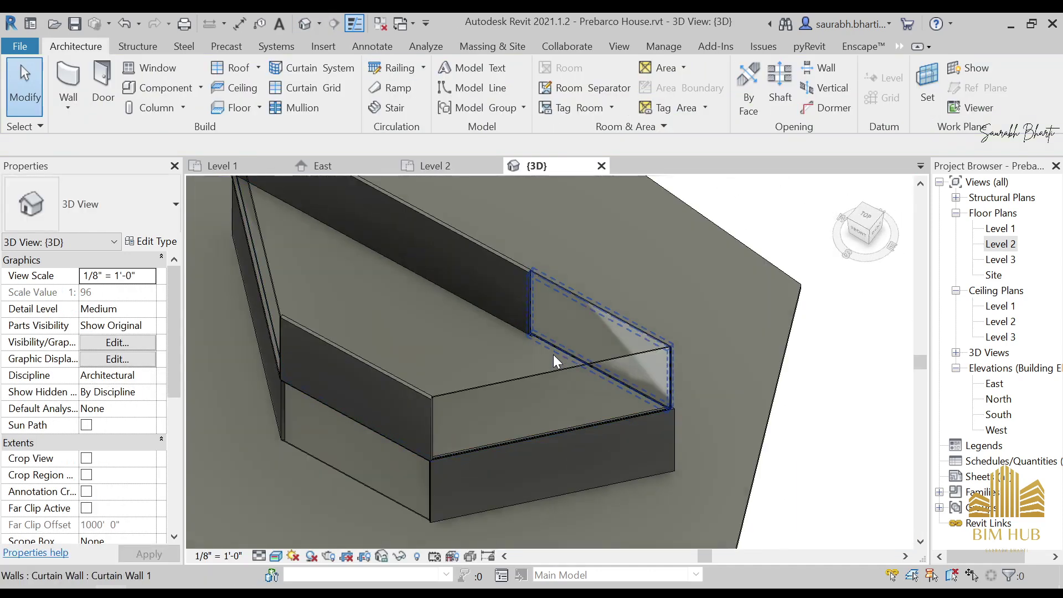
pyautogui.click(541, 348)
pyautogui.press('Escape')
pyautogui.scroll(-5, 467, 335)
pyautogui.keyDown('shift'); pyautogui.moveTo(468, 335); pyautogui.dragTo(736, 553, button='middle'); pyautogui.keyUp('shift')
pyautogui.scroll(3, 517, 492)
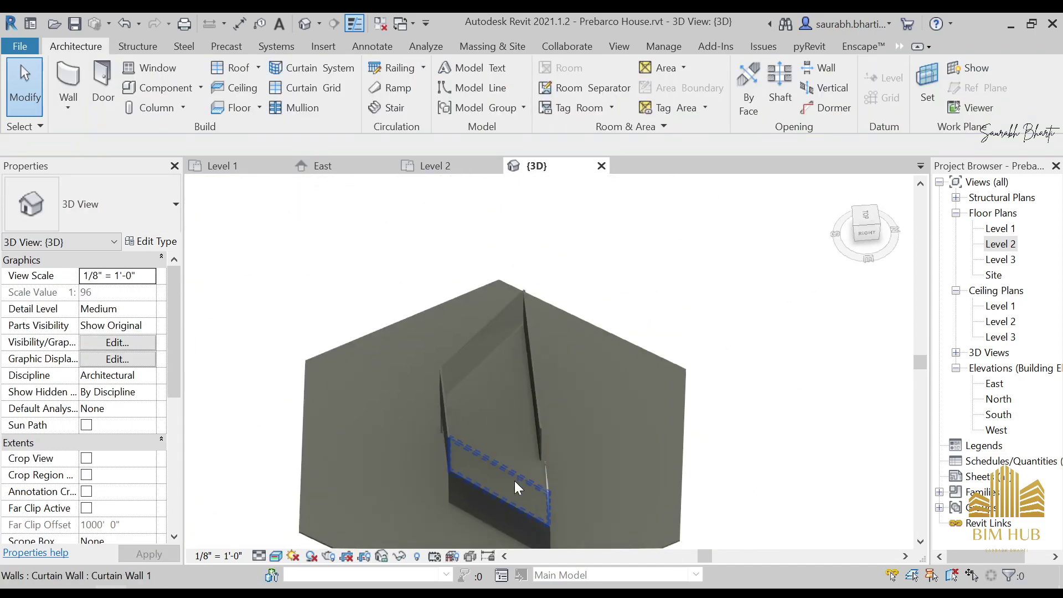
# Start a stair on the Level 1 floor plan and set its desired number of risers to 14
pyautogui.doubleClick(1005, 228)
pyautogui.scroll(-5, 588, 427)
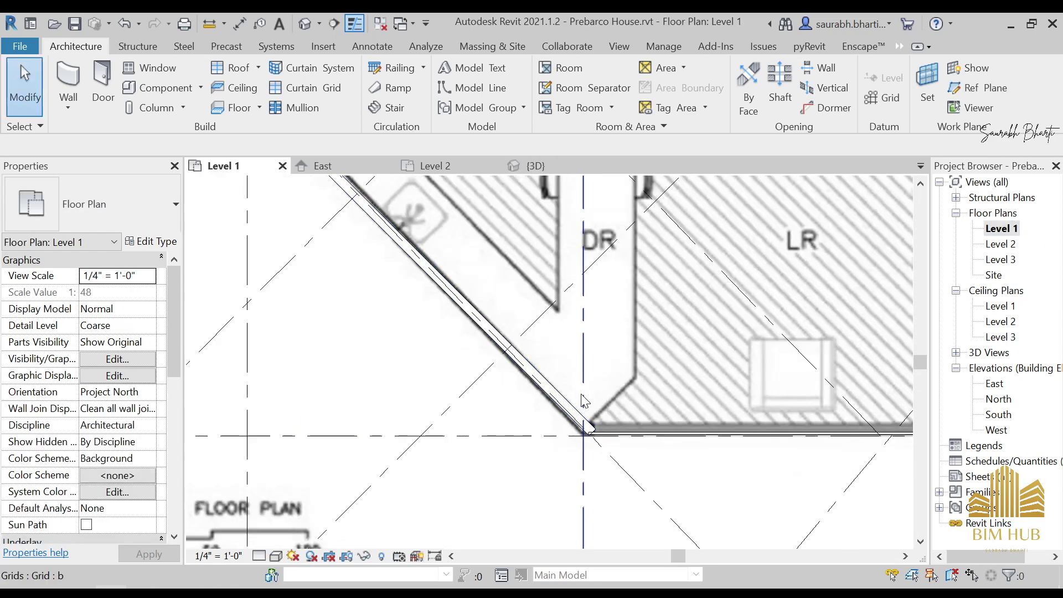
pyautogui.moveTo(820, 369); pyautogui.dragTo(572, 443, button='middle')
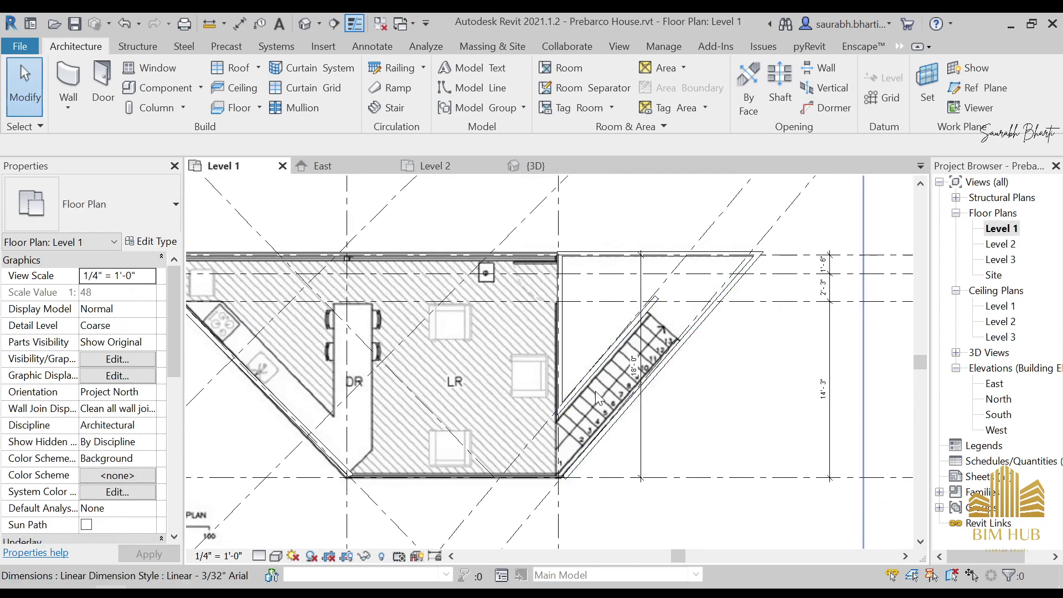
pyautogui.scroll(3, 635, 357)
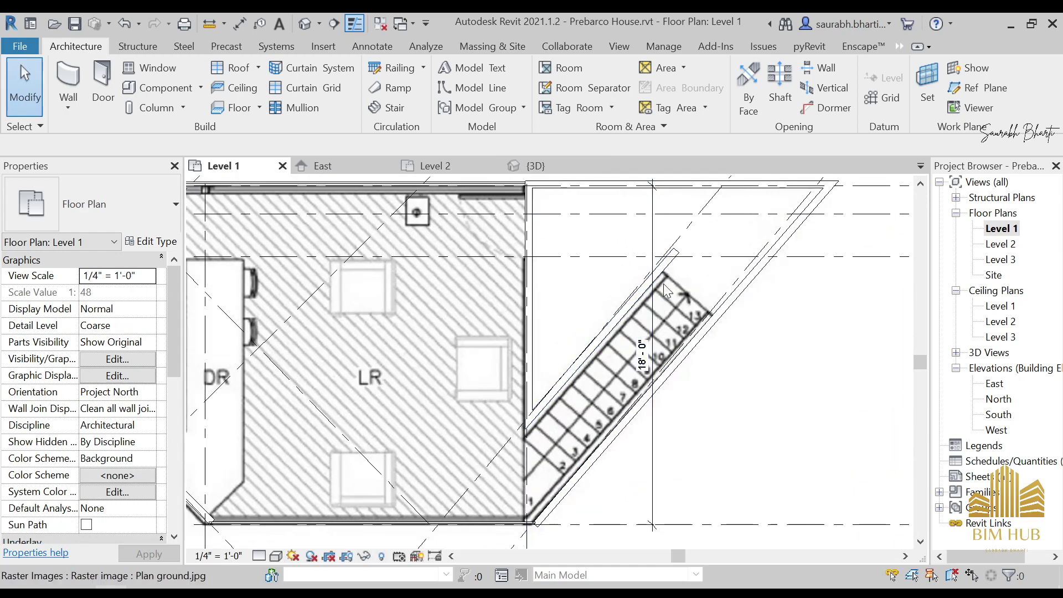
pyautogui.click(375, 107)
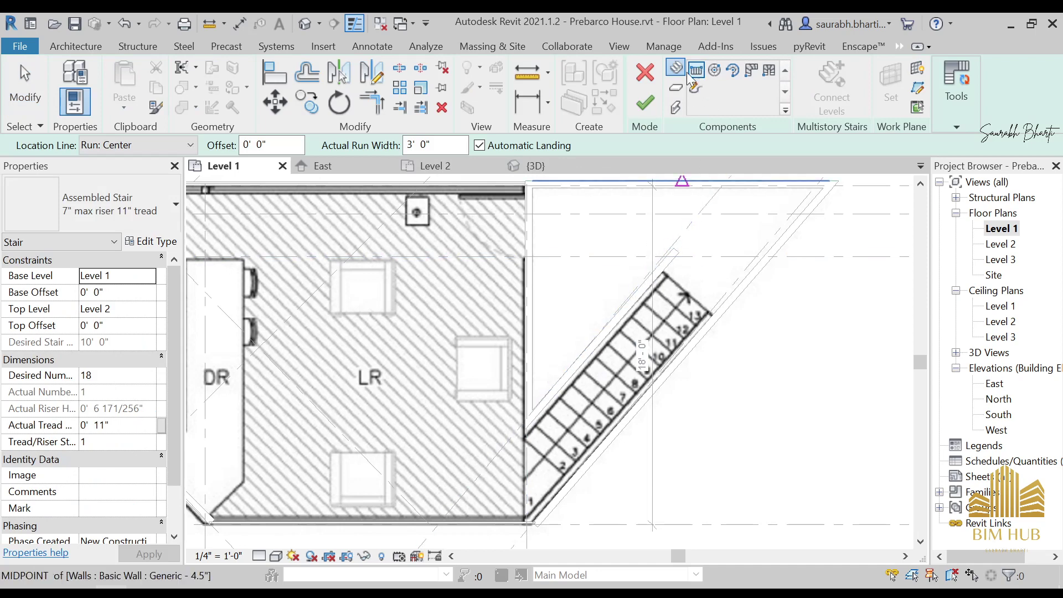
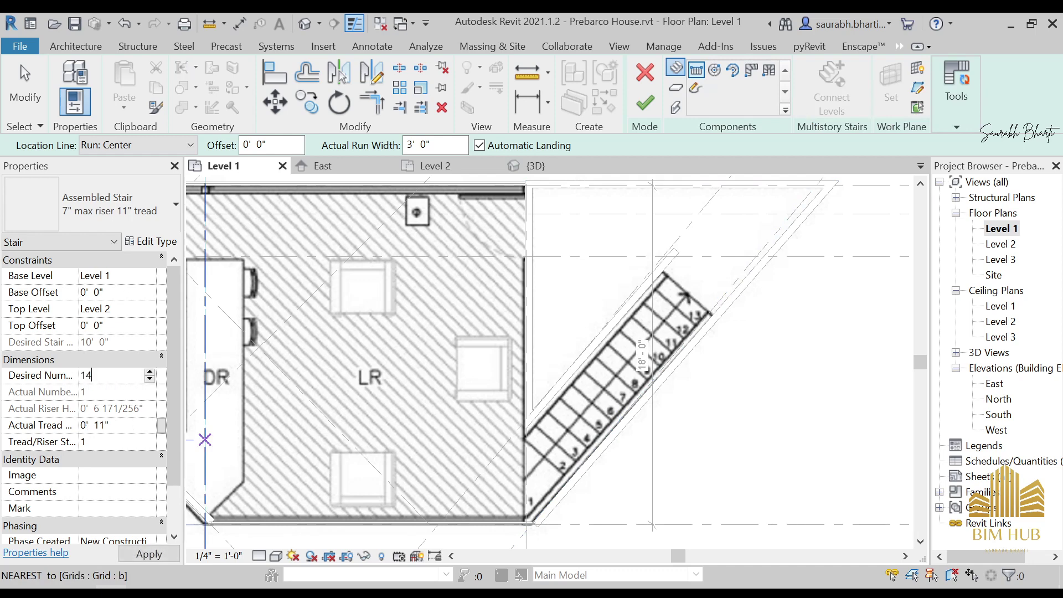
pyautogui.press('Return')
pyautogui.click(590, 361)
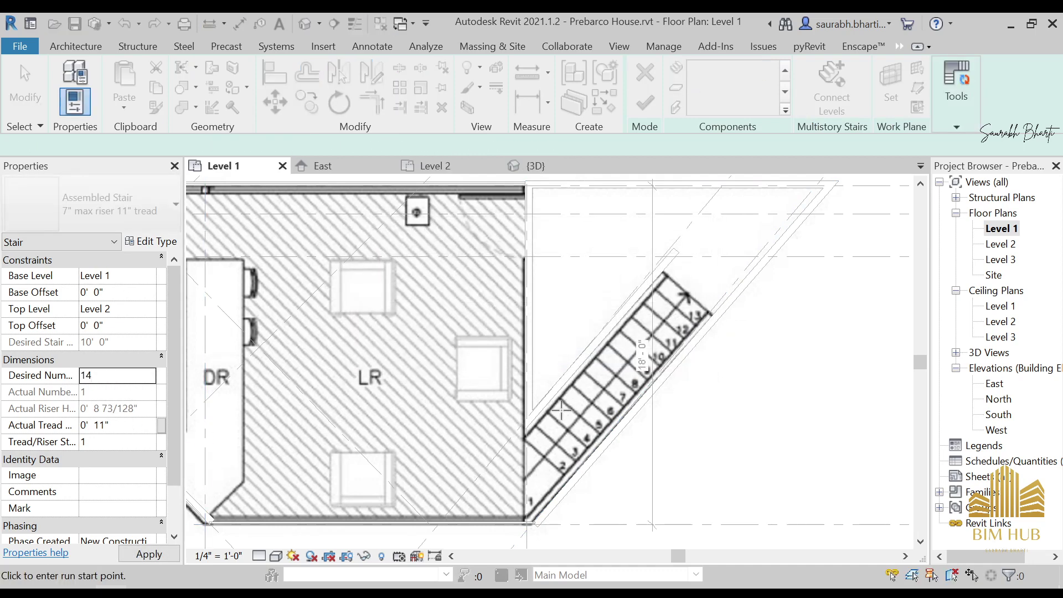
# Draw the 3' 0" wide stair run up the traced stair, parallel to the slanted wall, starting at the living room's side wall
pyautogui.scroll(3, 532, 481)
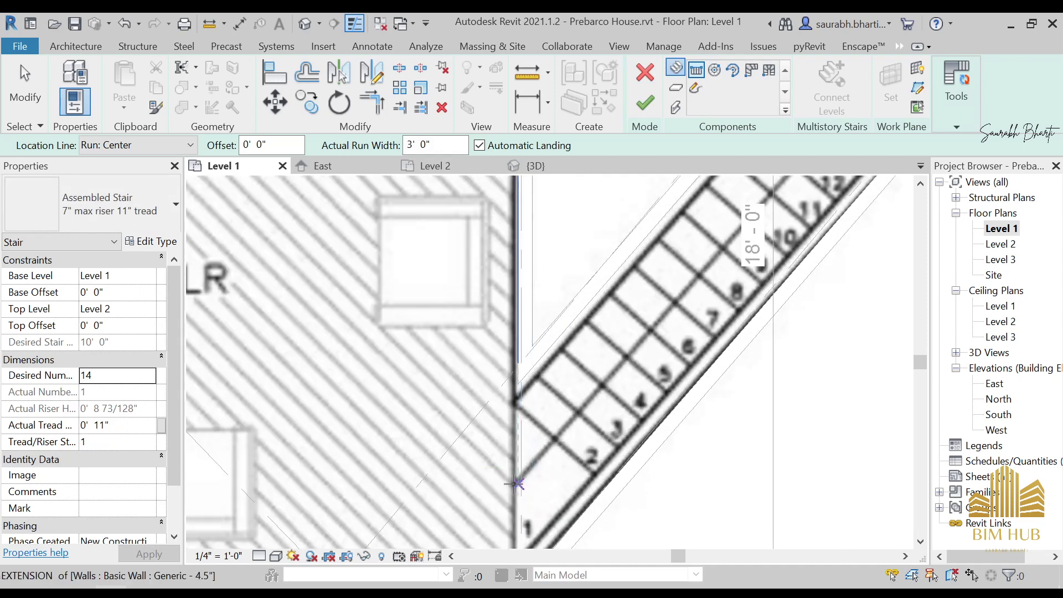
pyautogui.scroll(2, 515, 482)
pyautogui.click(520, 484)
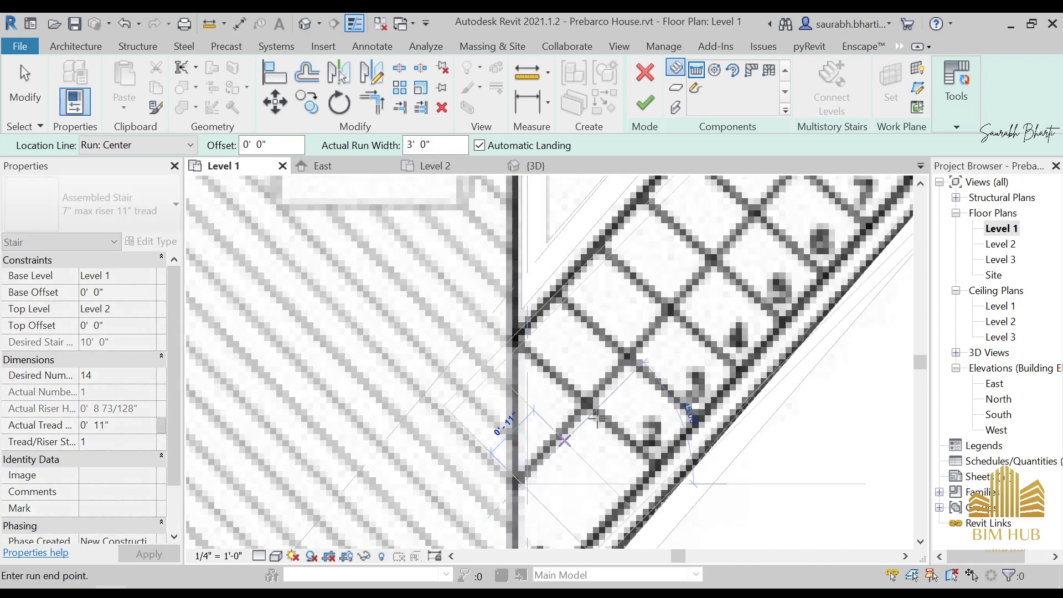
pyautogui.scroll(-5, 509, 454)
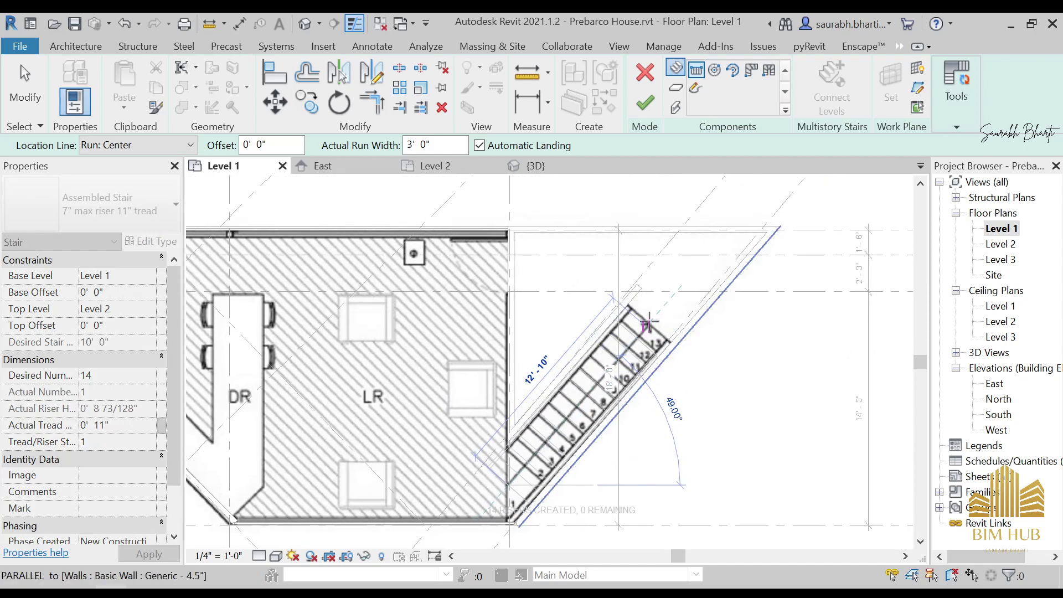
pyautogui.scroll(6, 649, 327)
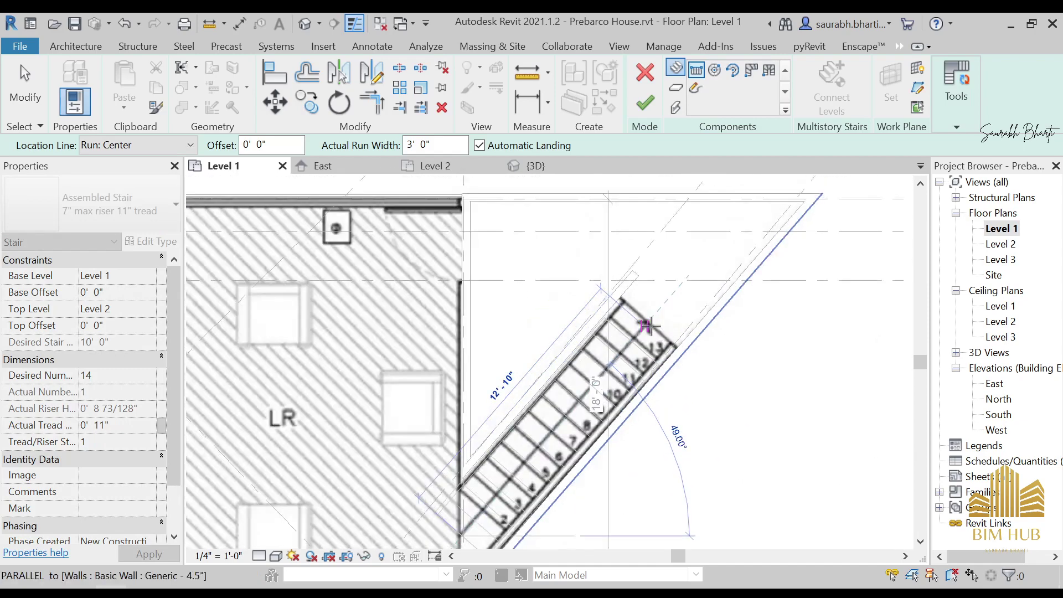
# Complete the straight 14-riser stair run parallel to the diagonal wall and finish the stair
pyautogui.click(651, 310)
pyautogui.press('Escape')
pyautogui.scroll(-6, 648, 323)
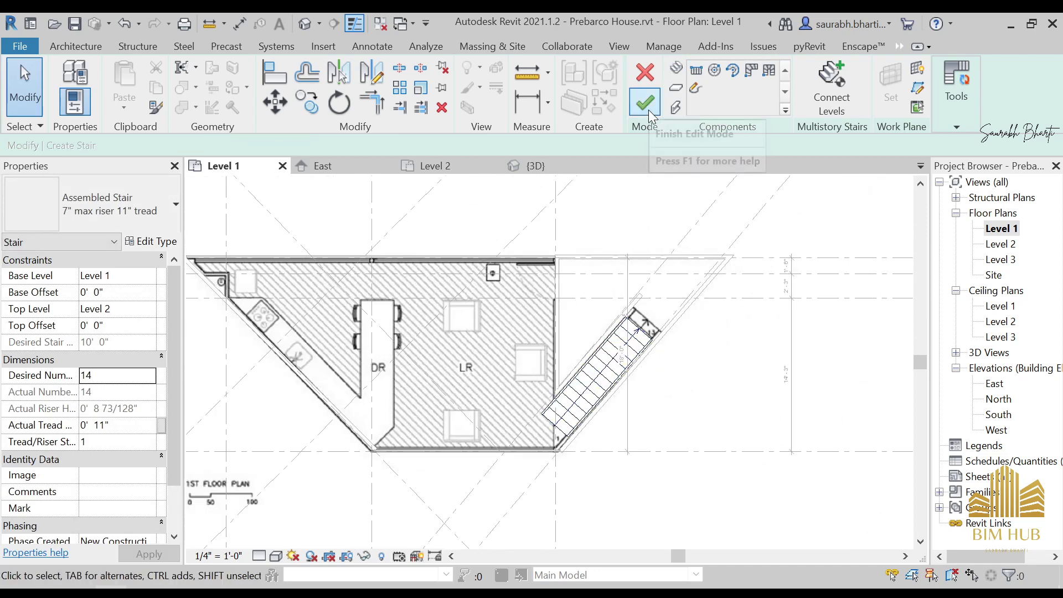
pyautogui.moveTo(956, 119)
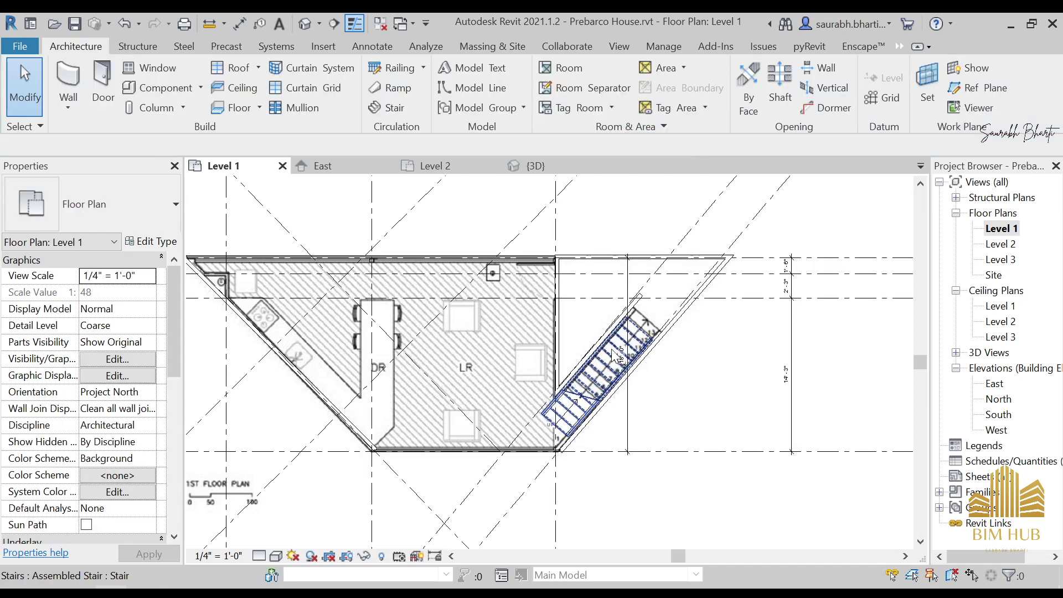
# Nudge the stair slightly up and to the right towards the stair drawn in the underlying plan image
pyautogui.scroll(3, 609, 370)
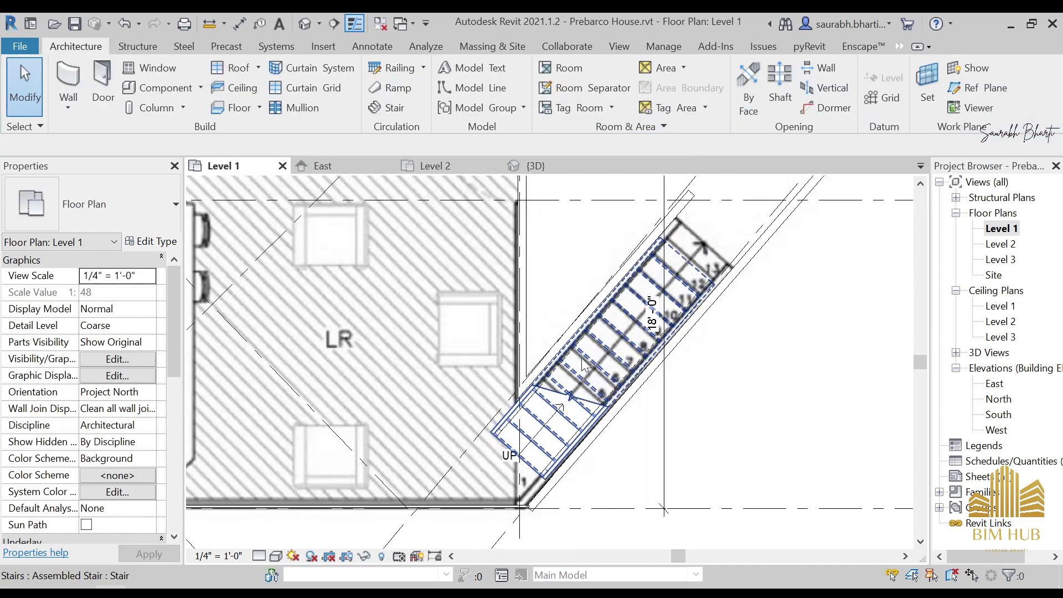
pyautogui.click(609, 364)
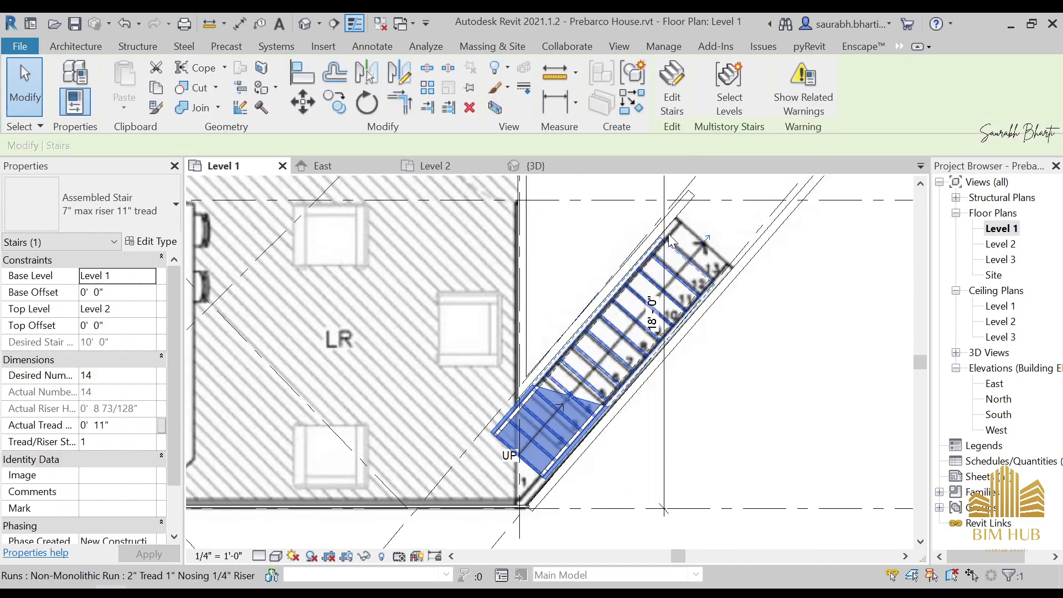
pyautogui.press('Right')
pyautogui.press('Right')
pyautogui.press('Left')
pyautogui.press('Up')
pyautogui.press('Up')
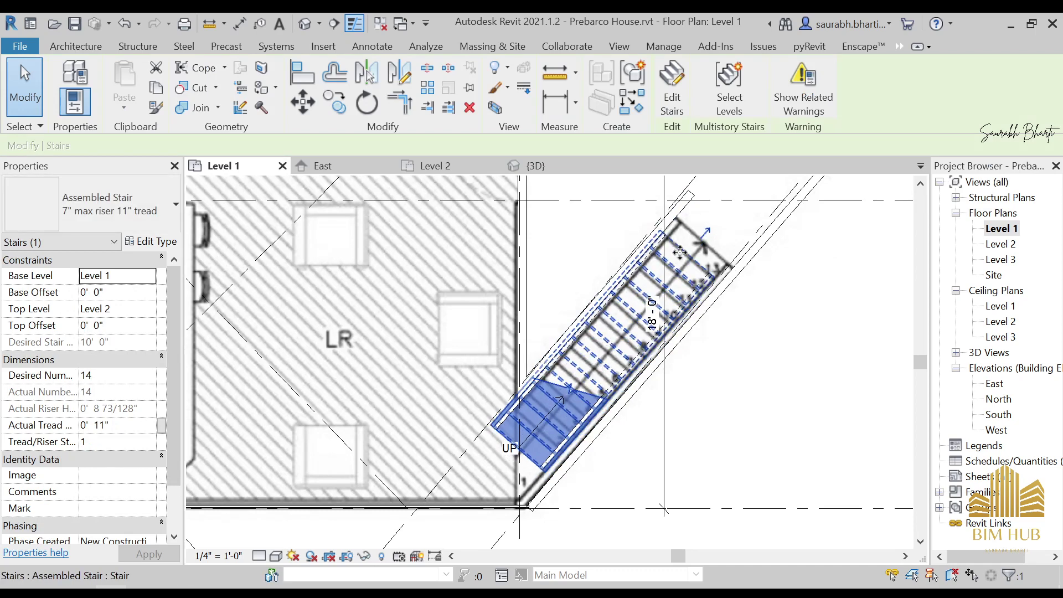
pyautogui.press('Right')
pyautogui.press('Right')
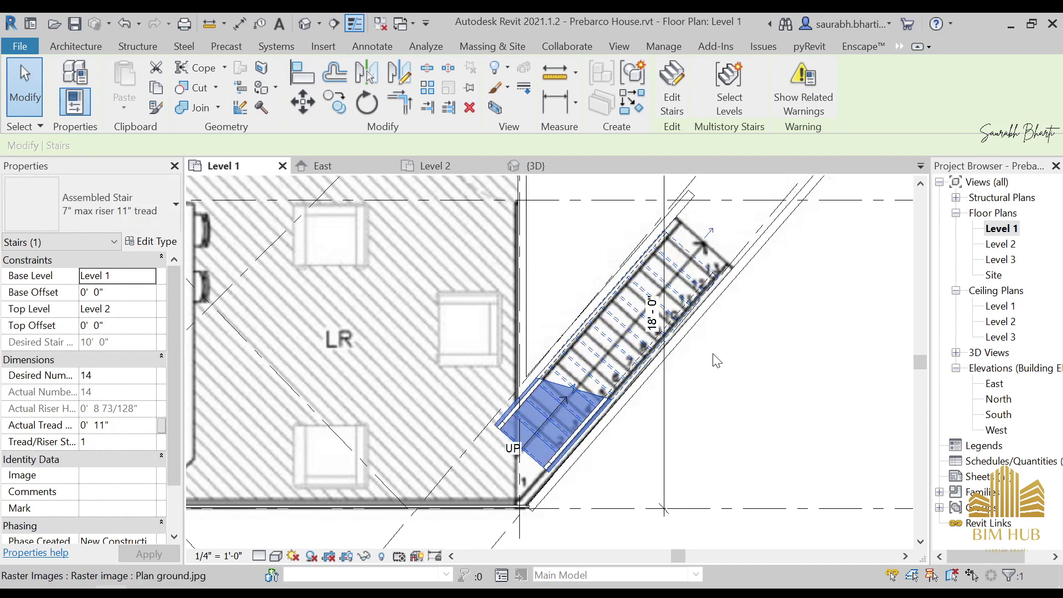
pyautogui.click(764, 349)
pyautogui.press('Escape')
pyautogui.click(548, 426)
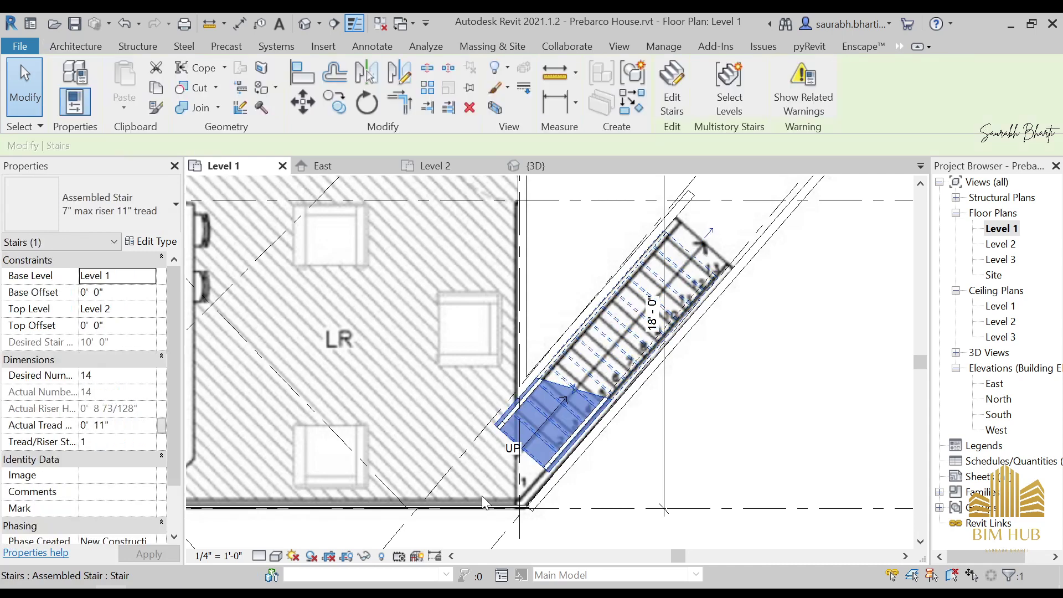
pyautogui.click(673, 100)
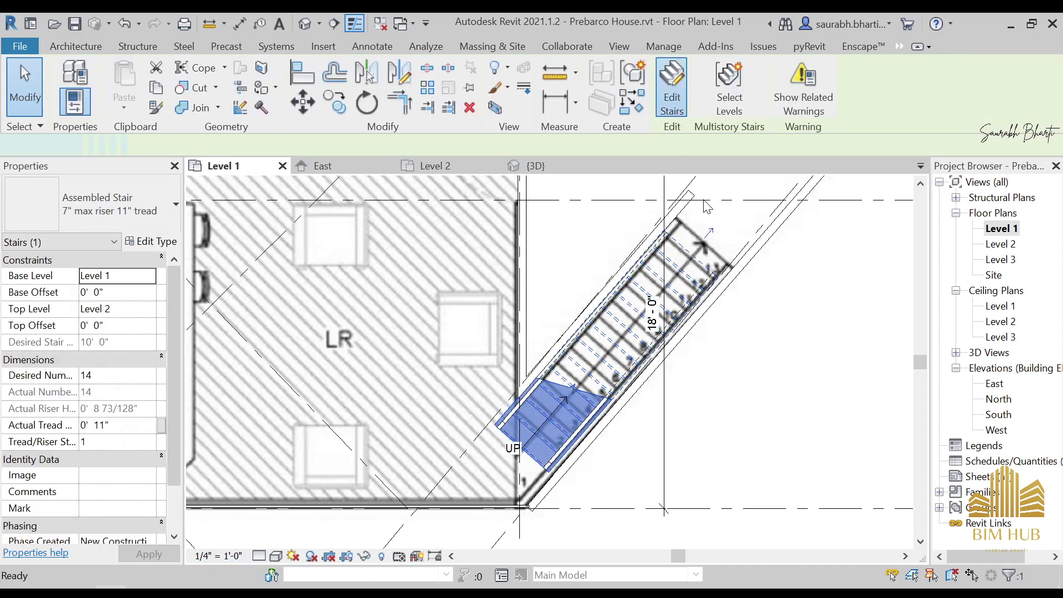
pyautogui.moveTo(957, 111)
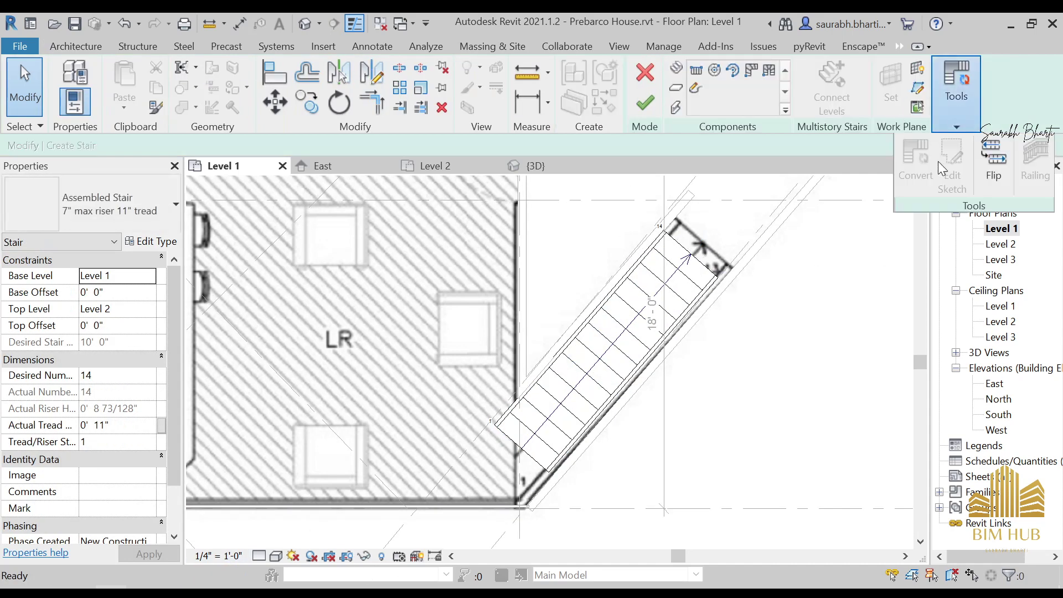
pyautogui.click(690, 302)
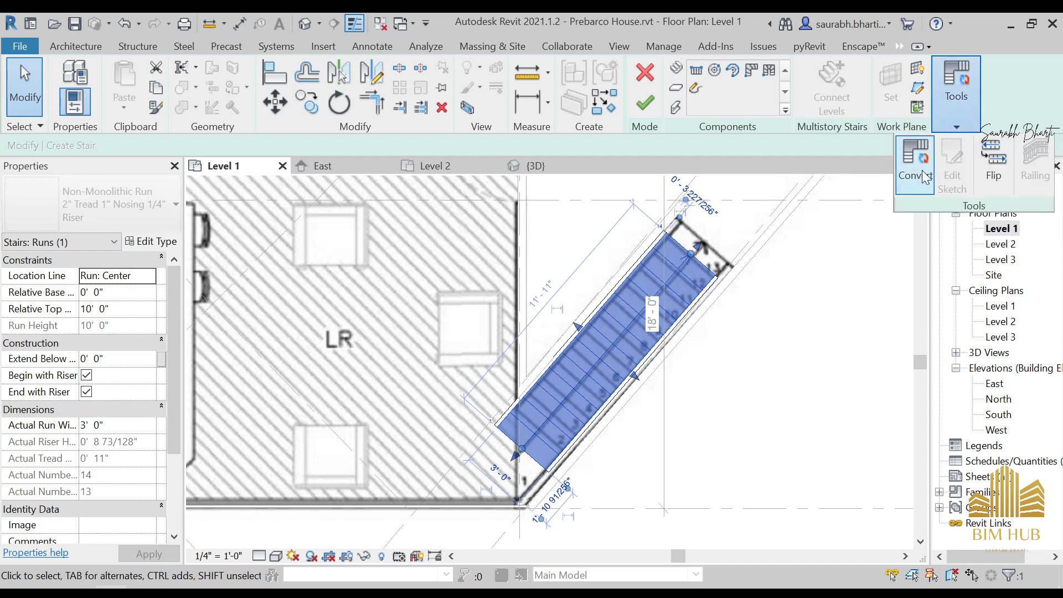
pyautogui.click(637, 231)
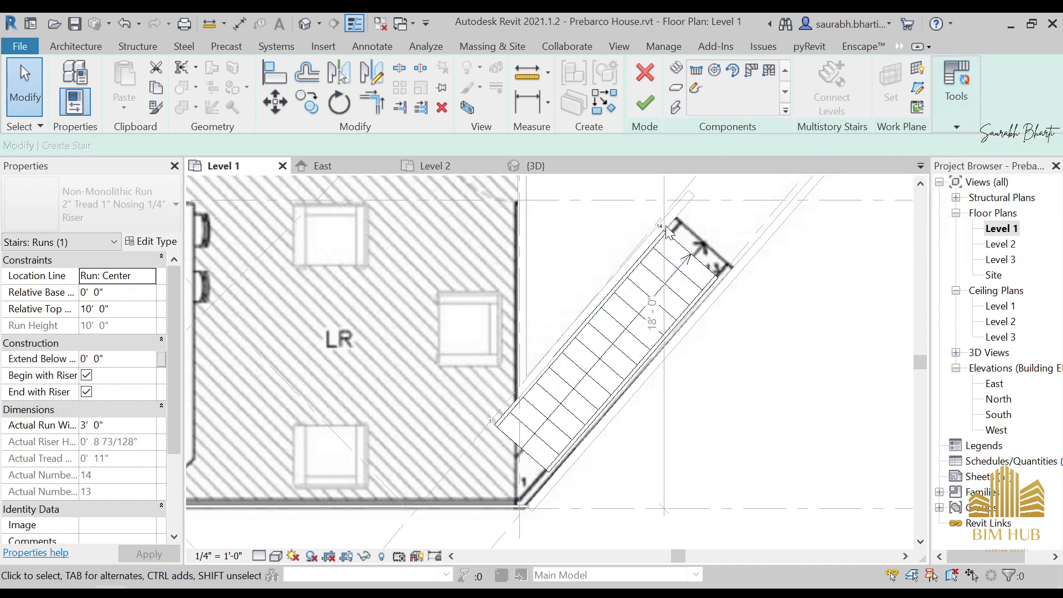
pyautogui.click(668, 265)
pyautogui.moveTo(935, 133)
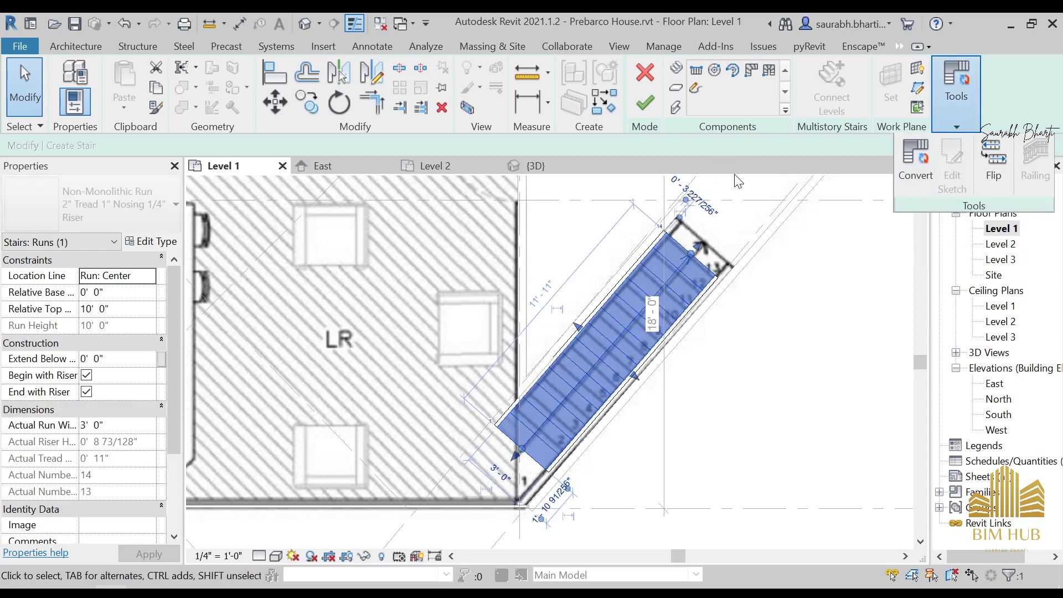
pyautogui.press('Escape')
pyautogui.click(645, 103)
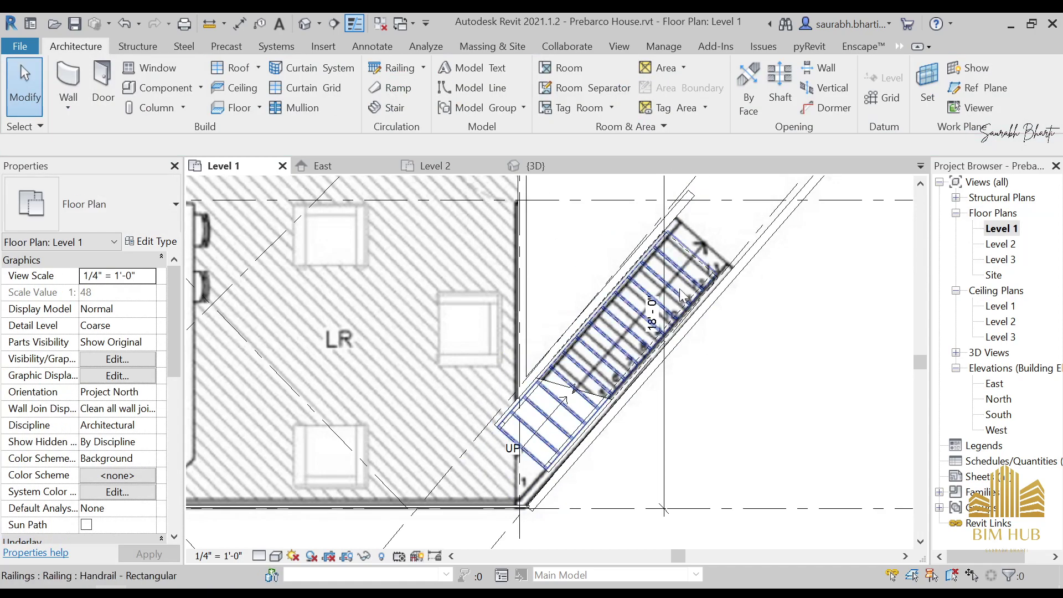
# Edit the stair and convert its run to a custom sketch-based component
pyautogui.click(654, 264)
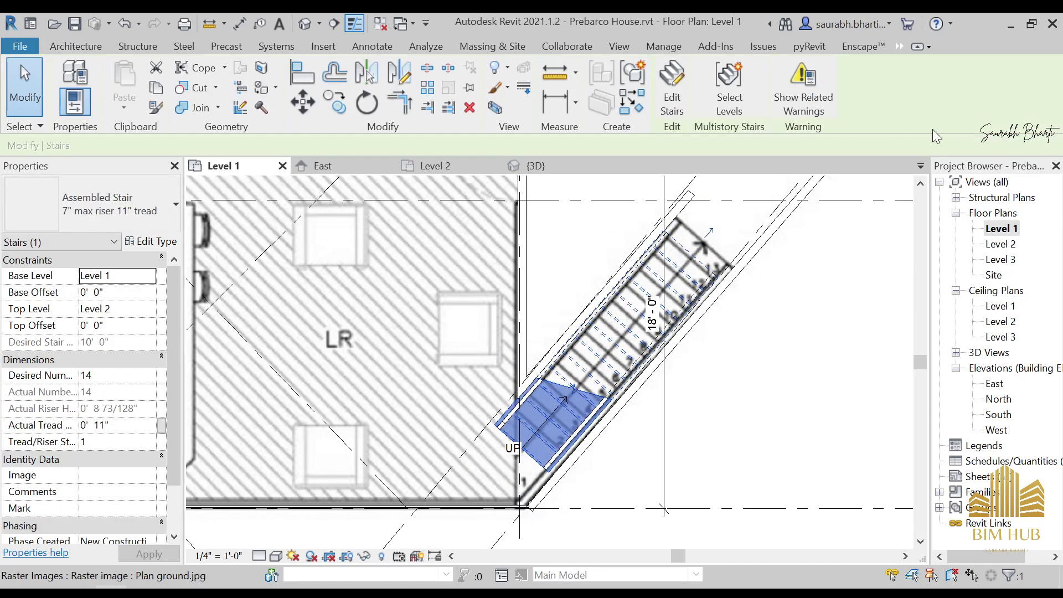
pyautogui.click(679, 88)
pyautogui.moveTo(957, 122)
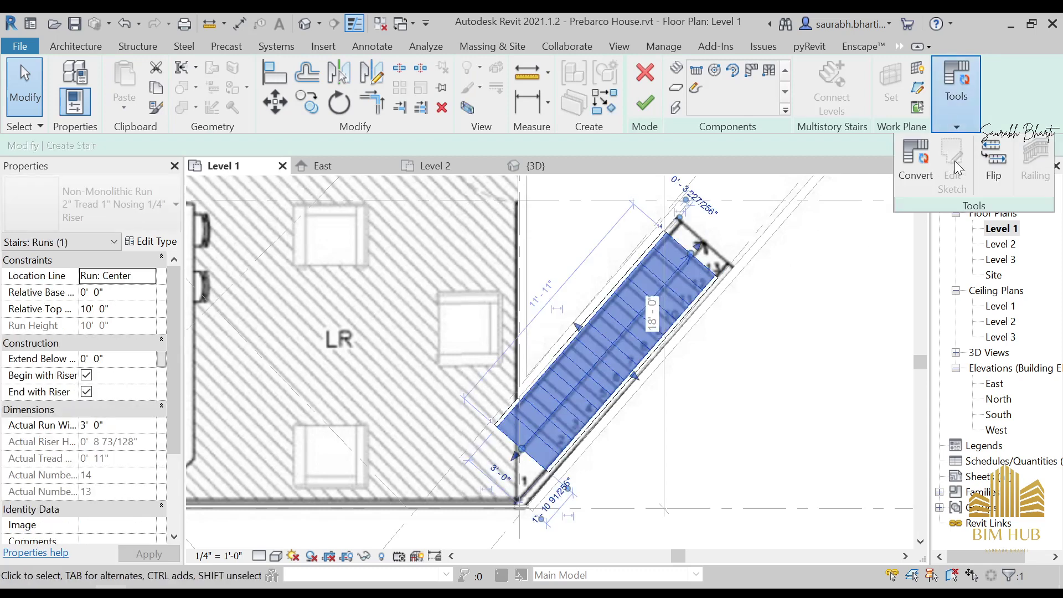
pyautogui.scroll(-3, 722, 295)
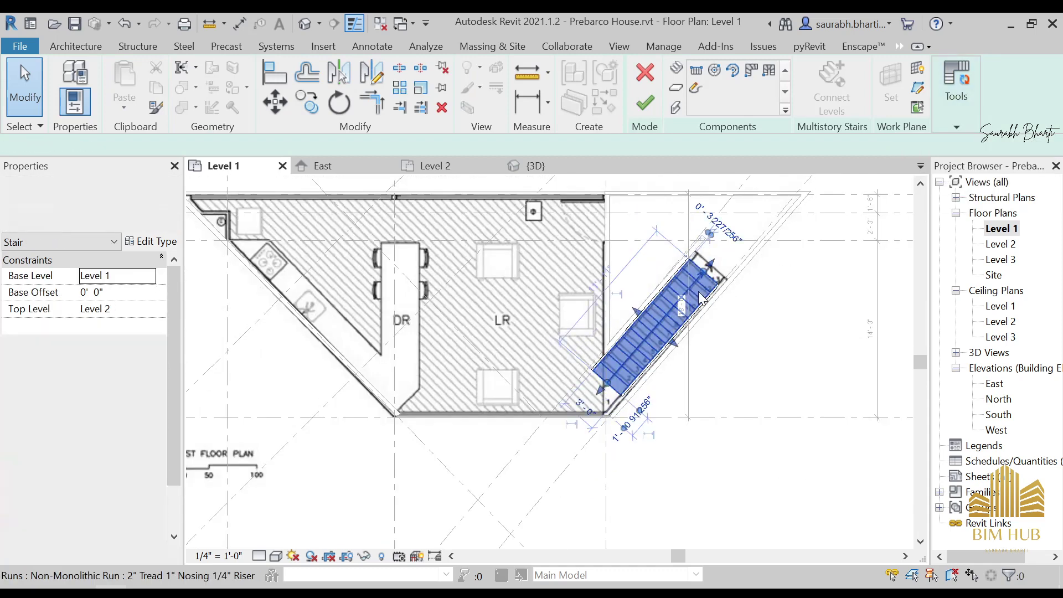
pyautogui.click(656, 327)
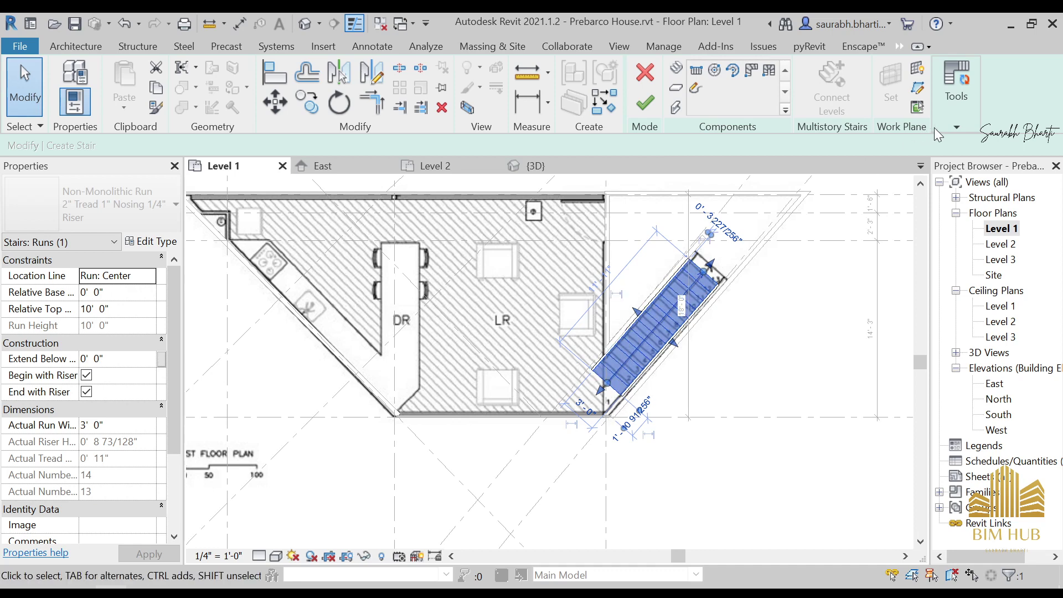
pyautogui.moveTo(947, 126)
pyautogui.click(924, 174)
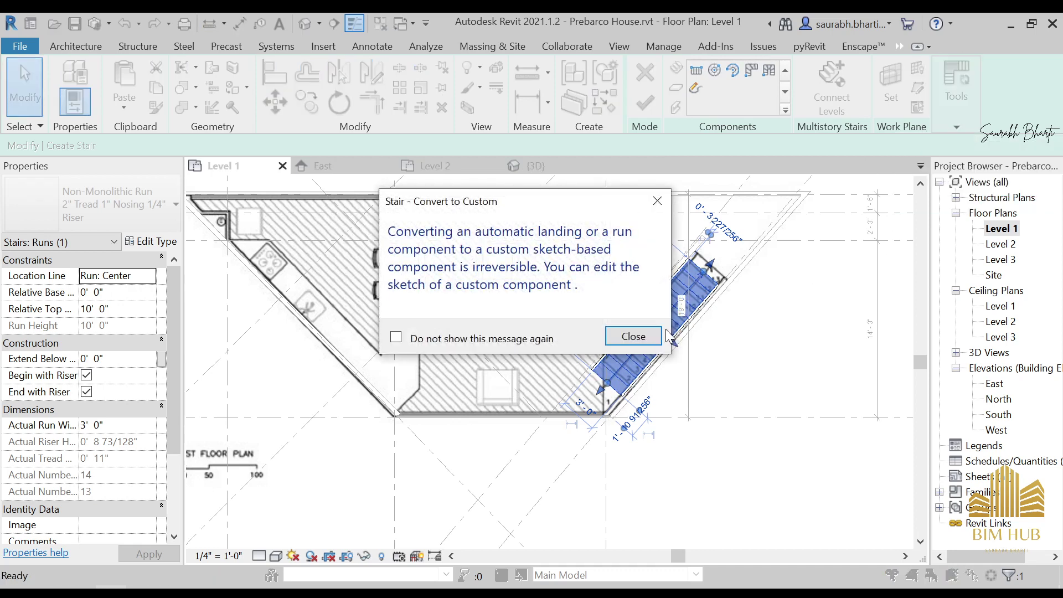
pyautogui.click(631, 335)
# Open the converted run's sketch for editing at the lower end of the stair
pyautogui.moveTo(956, 117)
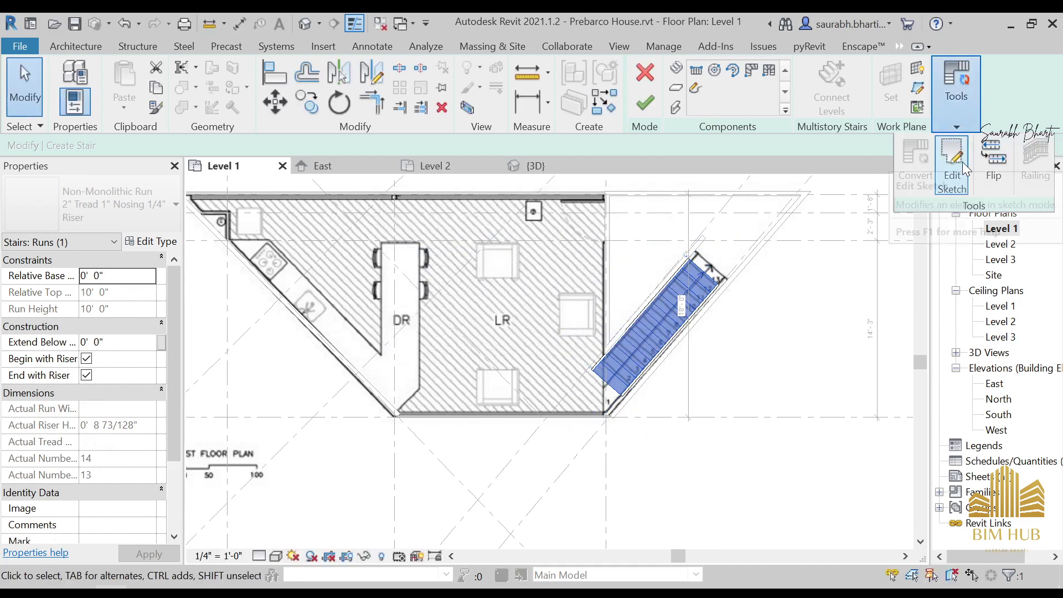
pyautogui.click(950, 174)
pyautogui.scroll(1, 739, 303)
pyautogui.scroll(2, 624, 363)
pyautogui.moveTo(623, 362); pyautogui.dragTo(659, 294, button='middle')
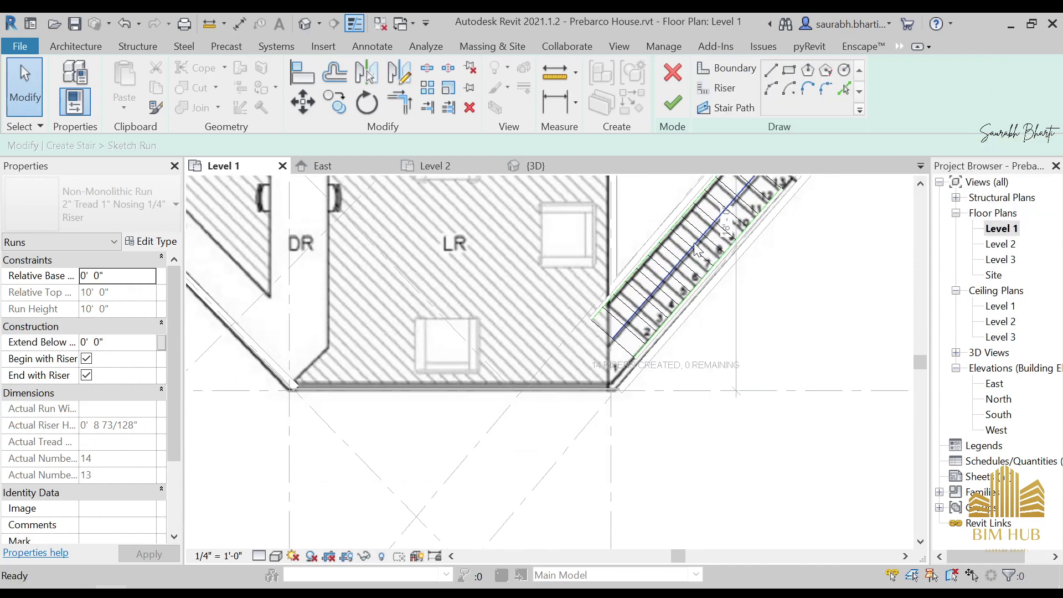
pyautogui.scroll(2, 659, 293)
pyautogui.scroll(-5, 631, 354)
pyautogui.moveTo(632, 354); pyautogui.dragTo(454, 433, button='middle')
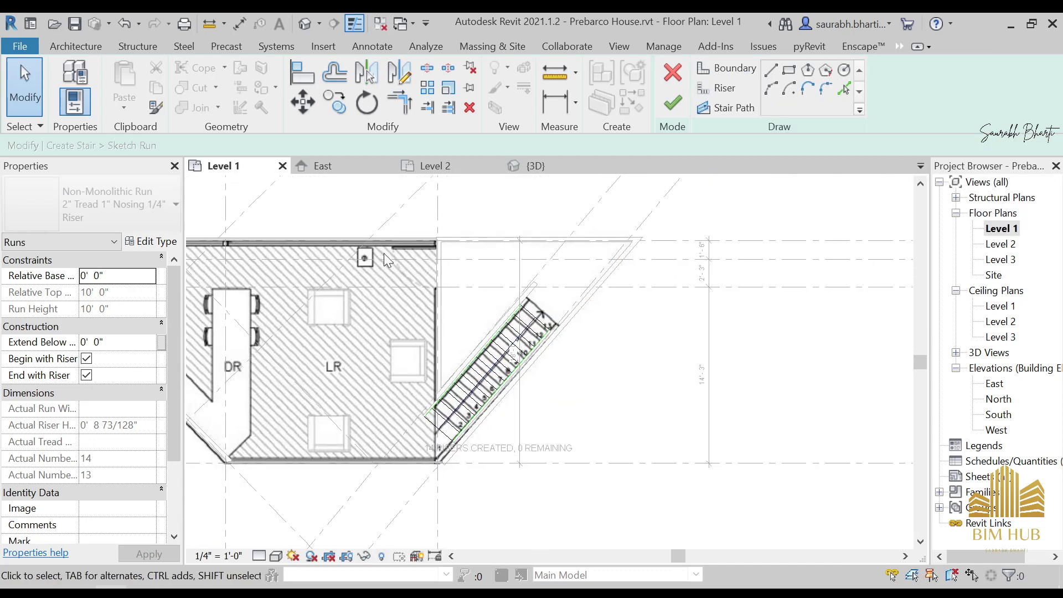
pyautogui.moveTo(382, 253)
pyautogui.mouseDown()
pyautogui.moveTo(687, 437)
pyautogui.moveTo(651, 472)
pyautogui.moveTo(396, 265)
pyautogui.mouseUp()
pyautogui.scroll(2, 444, 385)
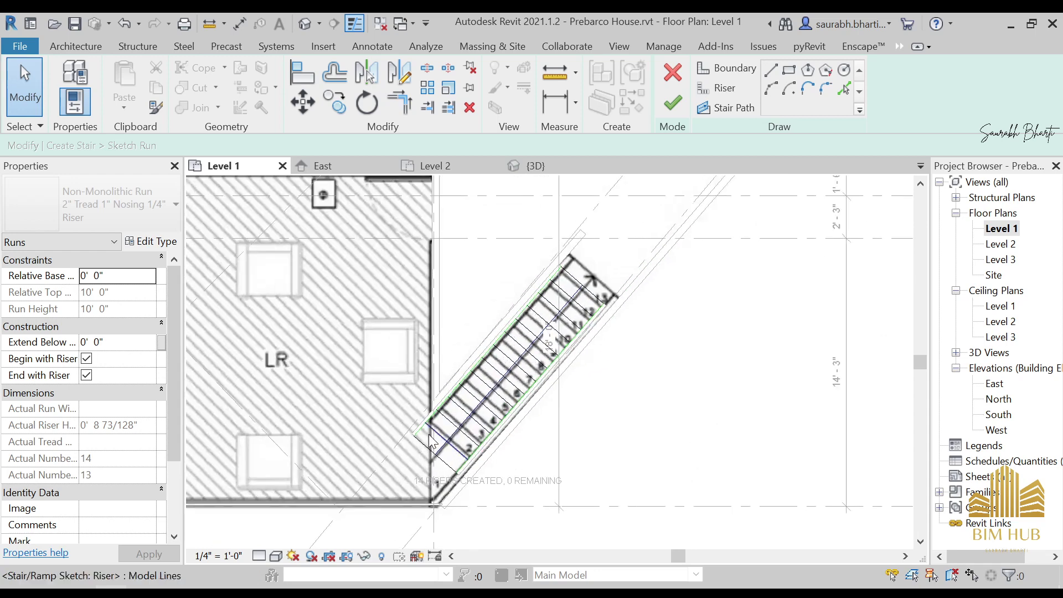
pyautogui.moveTo(447, 407); pyautogui.dragTo(527, 261, button='middle')
pyautogui.scroll(3, 527, 261)
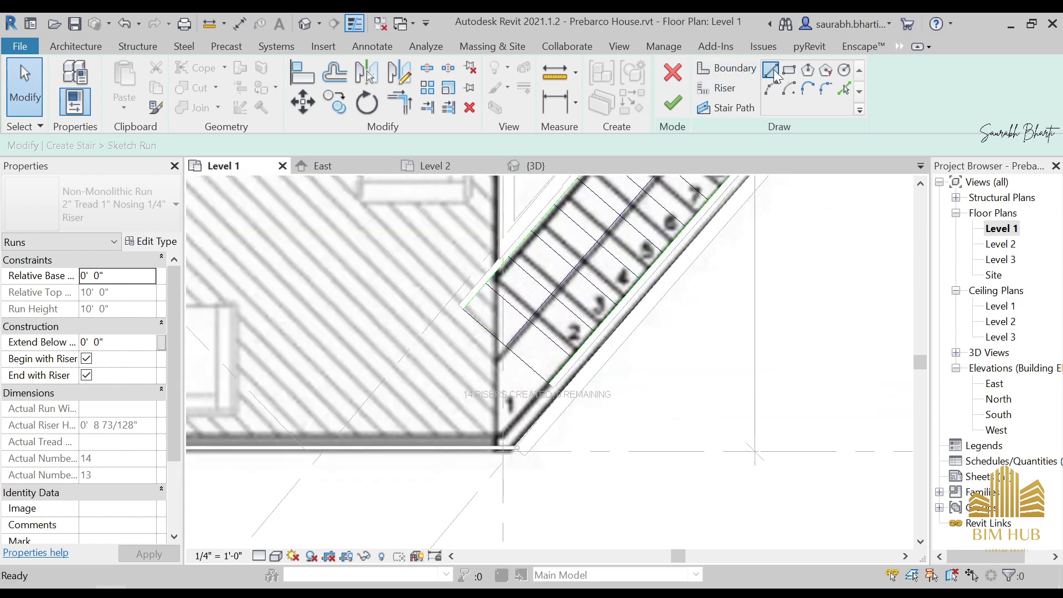
pyautogui.click(775, 75)
pyautogui.click(717, 87)
pyautogui.click(770, 70)
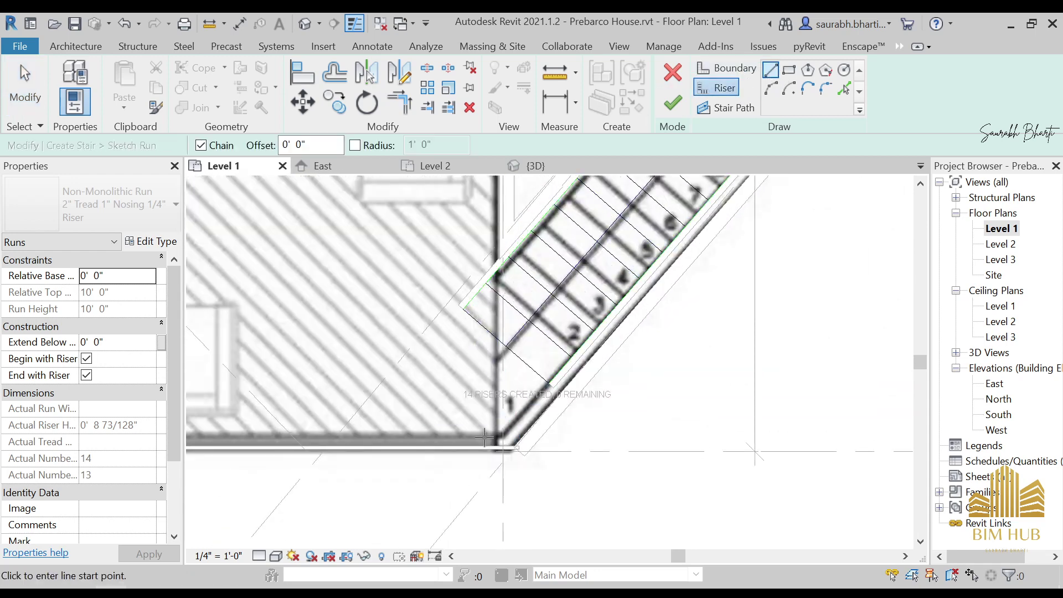
pyautogui.scroll(2, 484, 437)
pyautogui.scroll(-5, 501, 437)
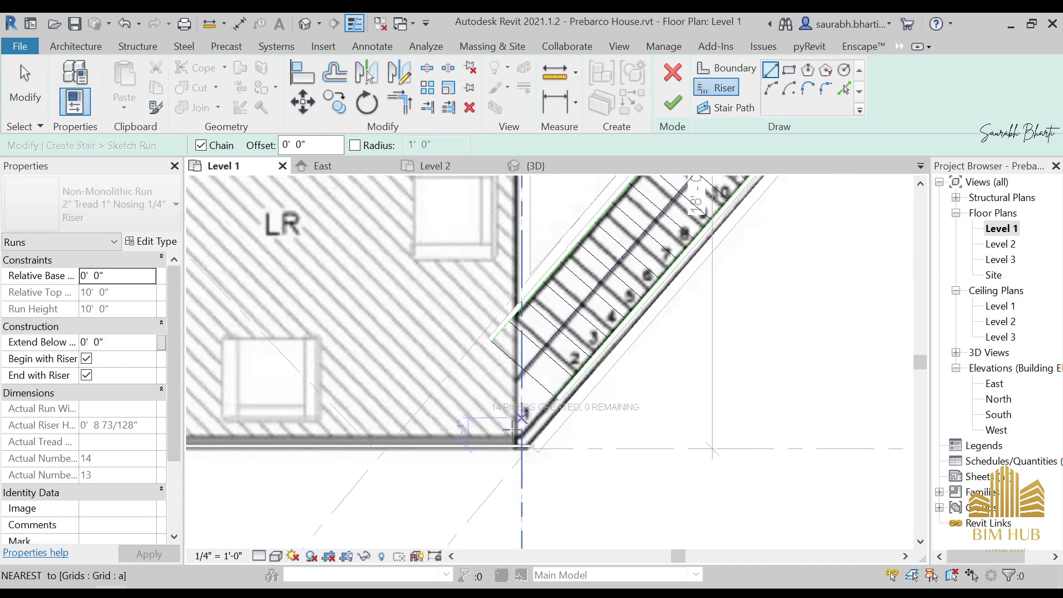
pyautogui.scroll(4, 505, 437)
pyautogui.scroll(-2, 664, 313)
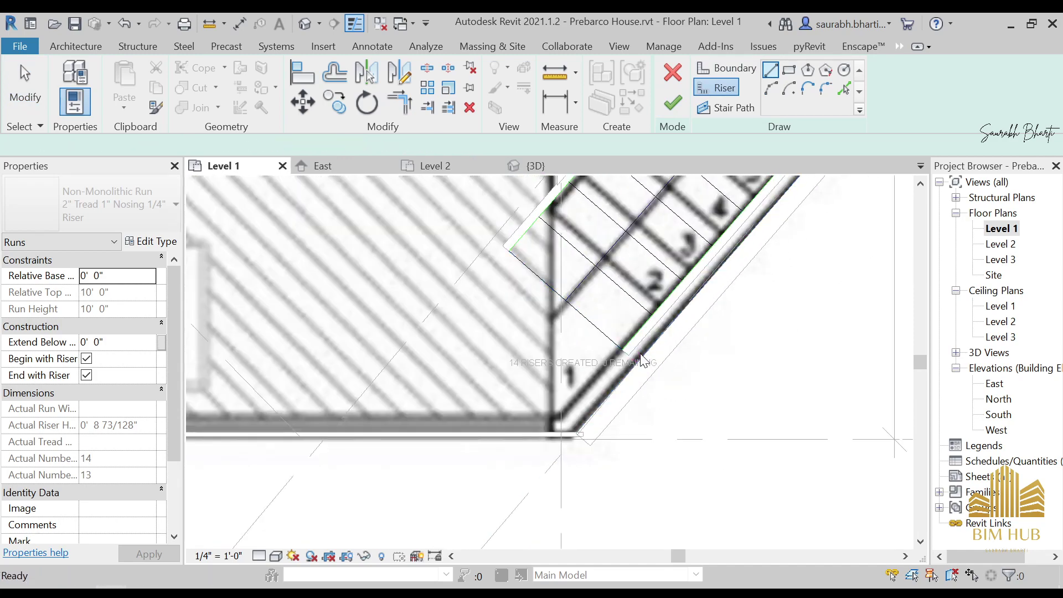
pyautogui.press('Escape')
pyautogui.press('Escape')
# Extend the run sketch's wall-side boundary line down to the wall corner, to about 14' 1" long
pyautogui.click(628, 353)
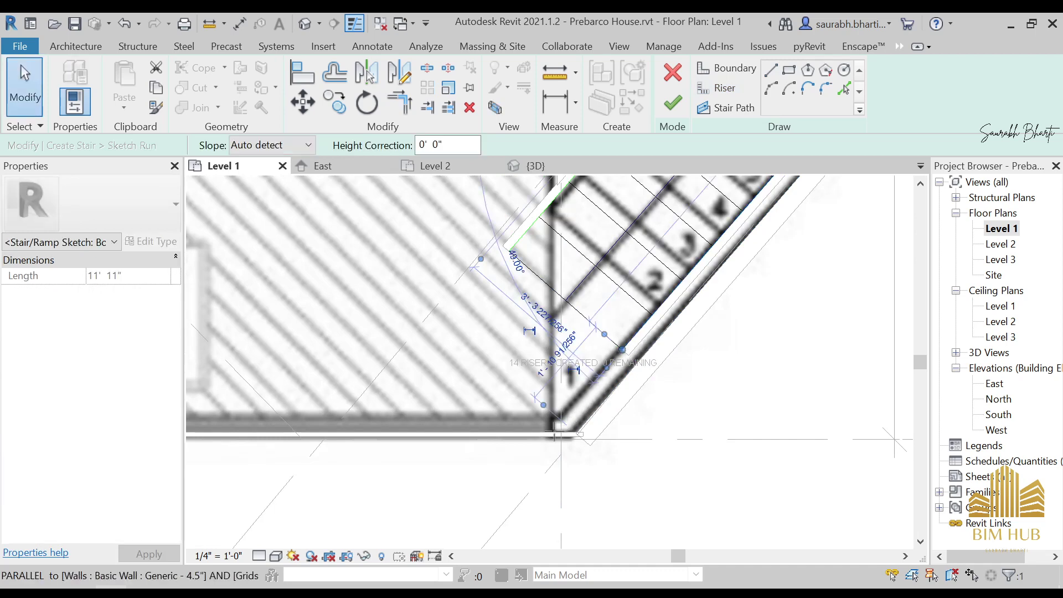
pyautogui.moveTo(554, 431); pyautogui.dragTo(551, 432)
pyautogui.moveTo(581, 343); pyautogui.dragTo(539, 424, button='middle')
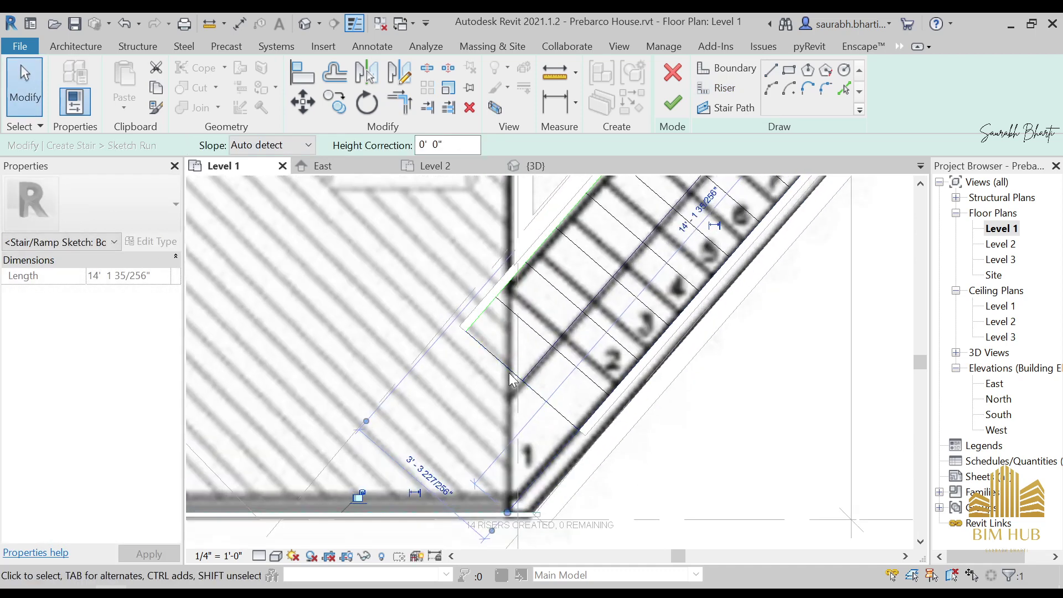
pyautogui.click(505, 370)
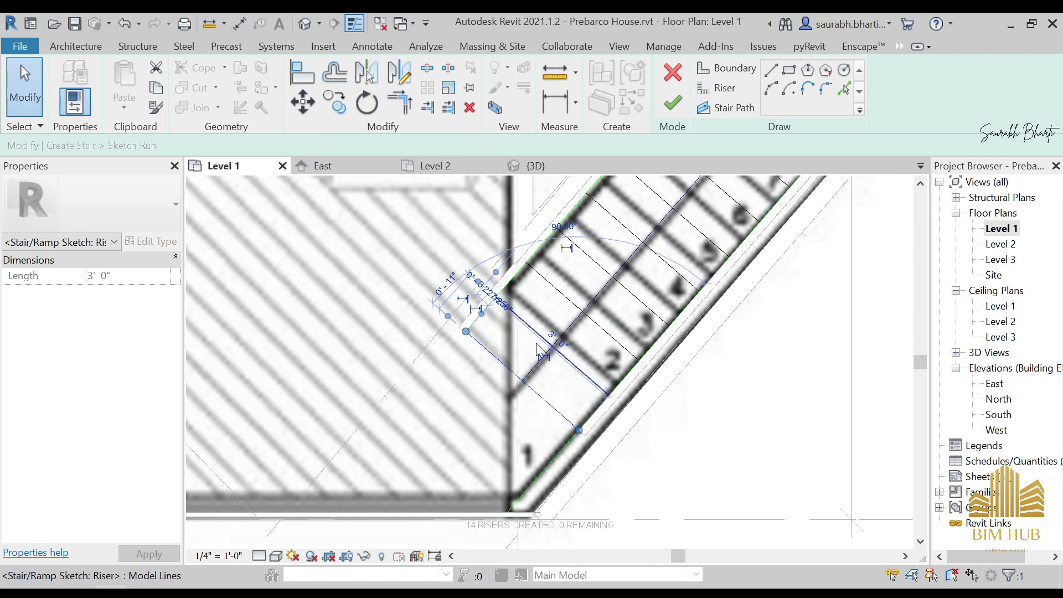
pyautogui.scroll(-2, 560, 339)
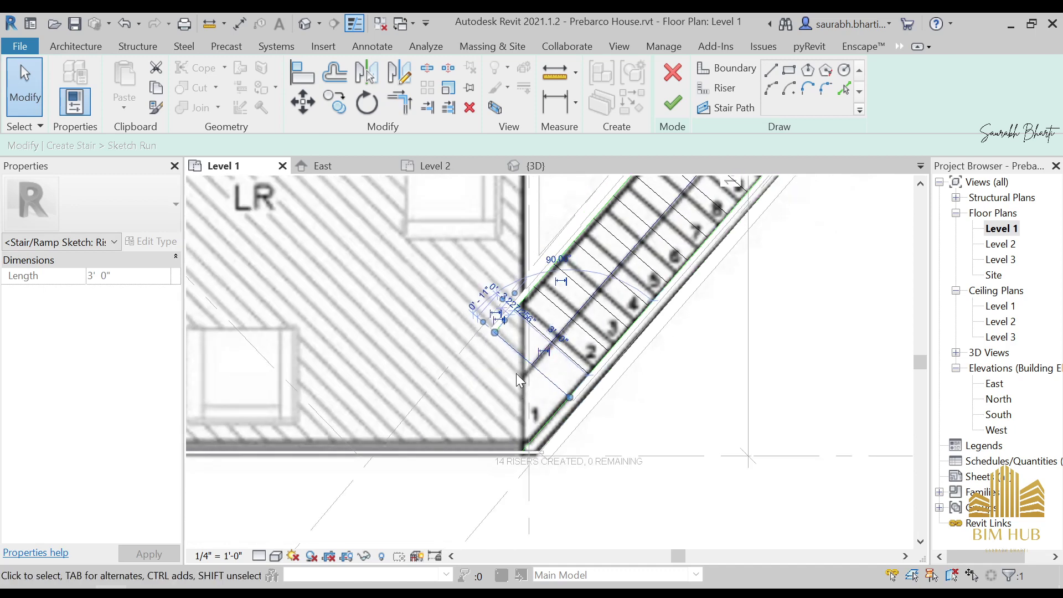
pyautogui.press('Escape')
# Discard the edits to the run sketch and return to stair editing
pyautogui.click(770, 71)
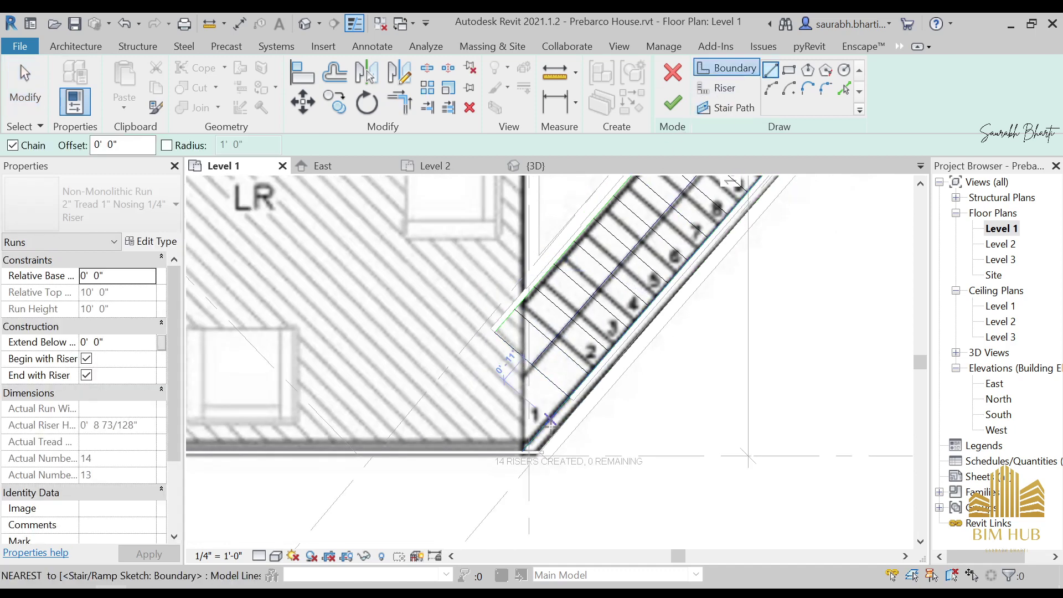
pyautogui.scroll(3, 520, 413)
pyautogui.scroll(-3, 520, 412)
pyautogui.scroll(-3, 520, 399)
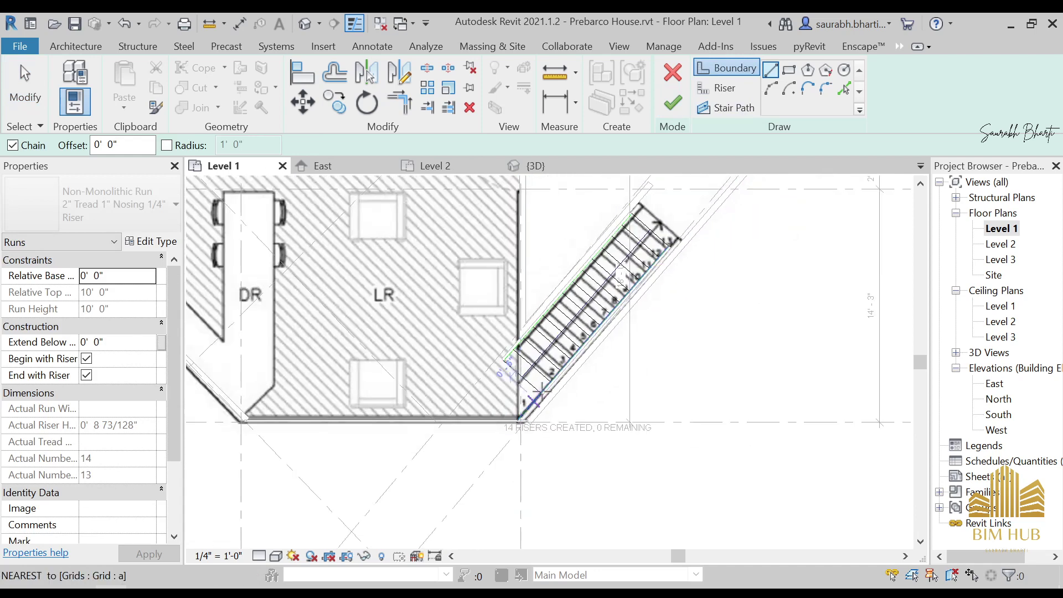
pyautogui.moveTo(521, 398); pyautogui.dragTo(496, 438, button='middle')
pyautogui.press('Escape')
pyautogui.click(673, 73)
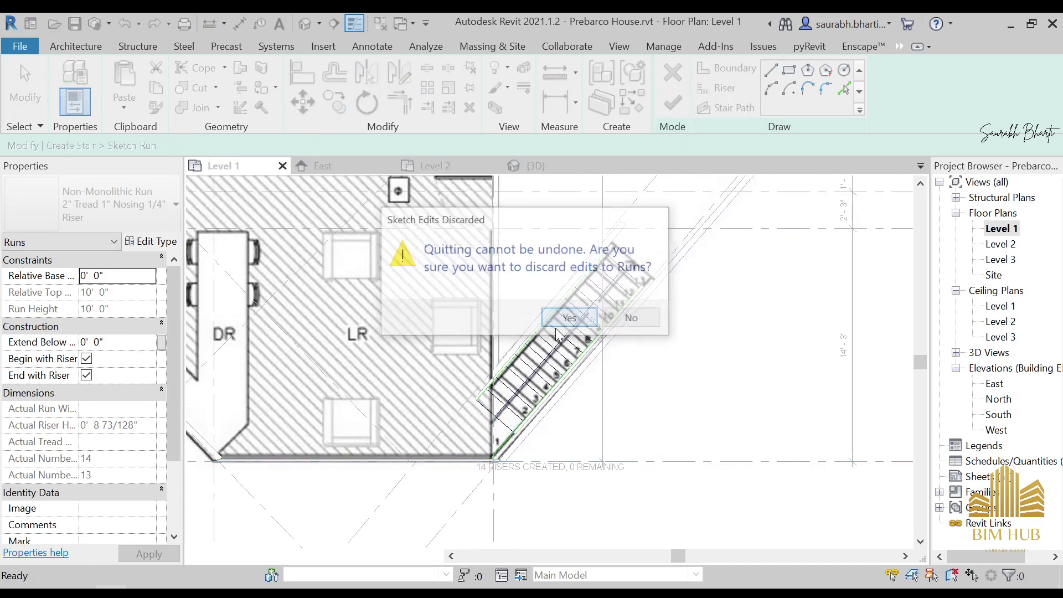
pyautogui.press('Return')
# Nudge the stair run up along the diagonal wall until its treads line up with the underlying plan image
pyautogui.scroll(3, 639, 338)
pyautogui.click(640, 332)
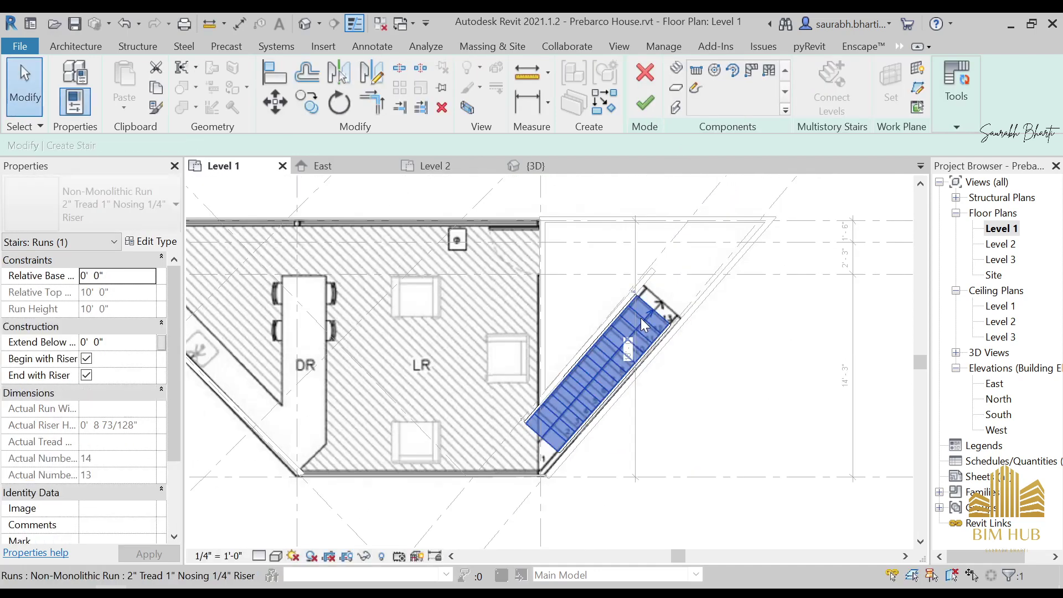
pyautogui.press('Up')
pyautogui.press('Up')
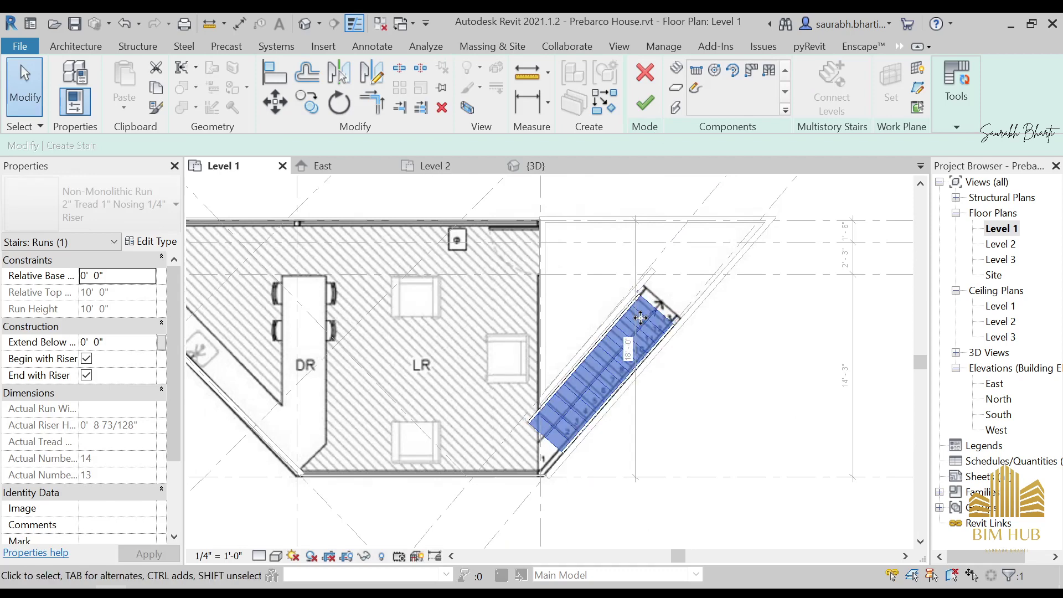
pyautogui.press('Left')
pyautogui.press('Up')
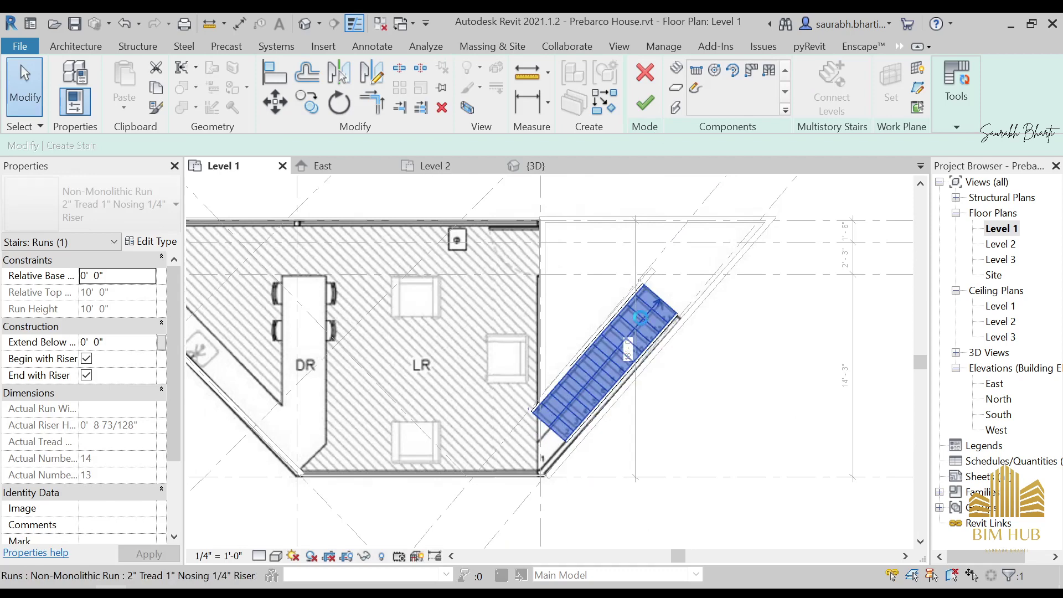
pyautogui.press('Right')
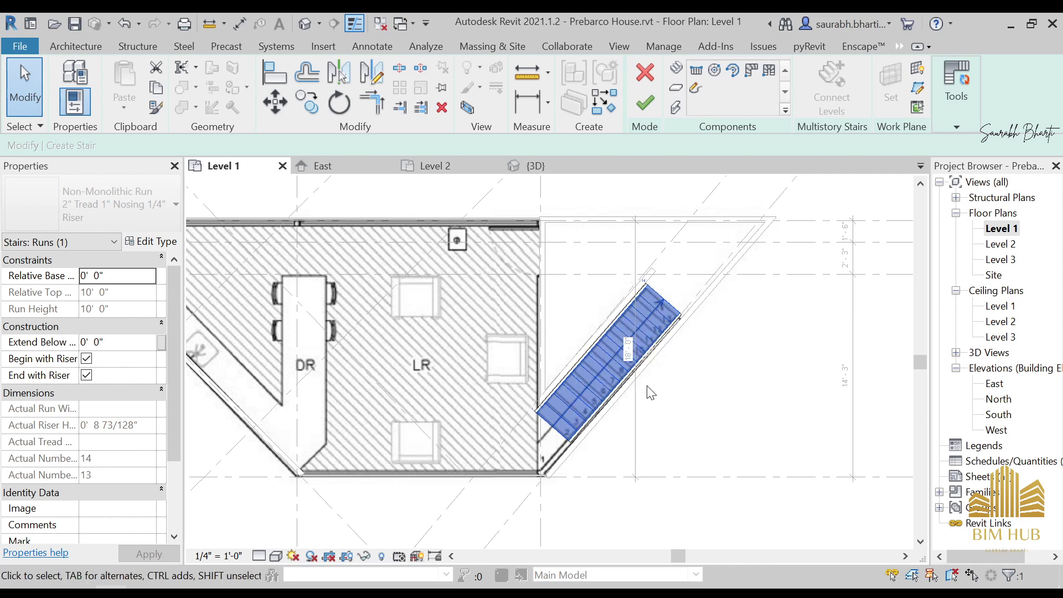
# Open the repositioned run's sketch for editing at the foot of the stair
pyautogui.click(955, 129)
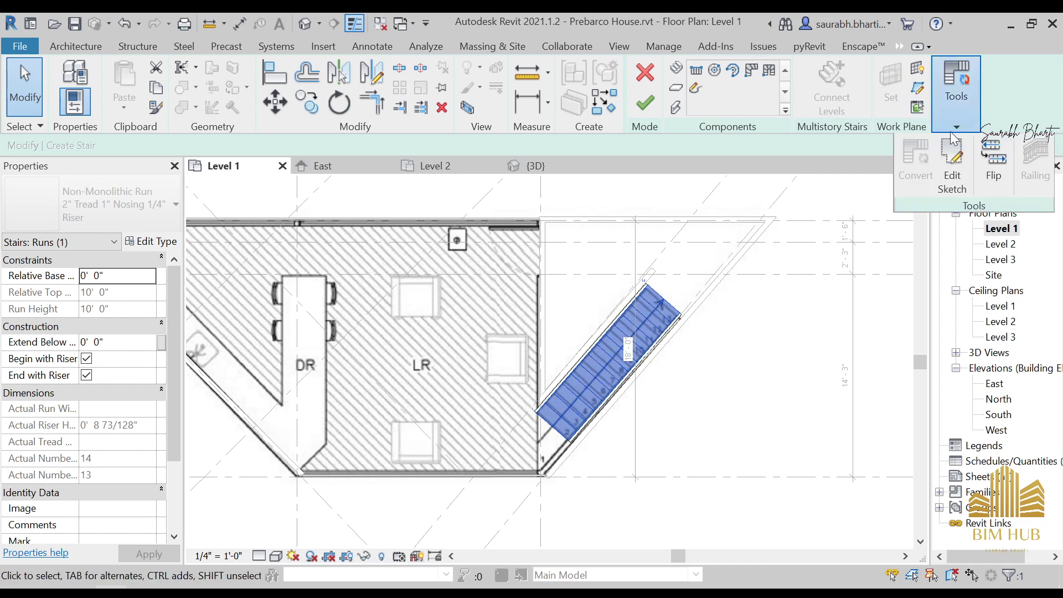
pyautogui.click(956, 172)
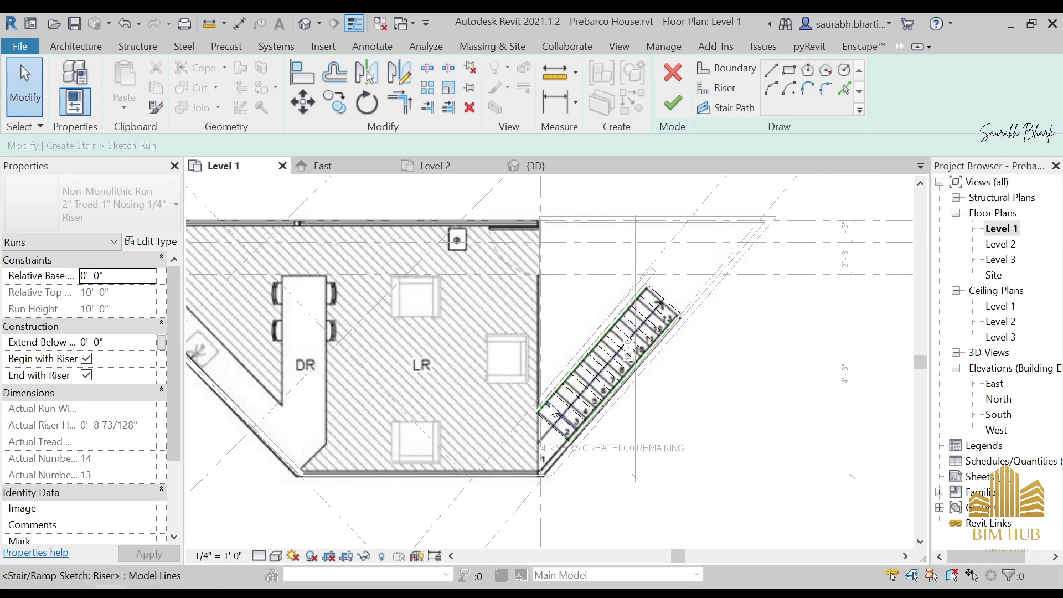
pyautogui.scroll(1, 573, 413)
pyautogui.moveTo(572, 413); pyautogui.dragTo(649, 326, button='middle')
pyautogui.scroll(2, 712, 299)
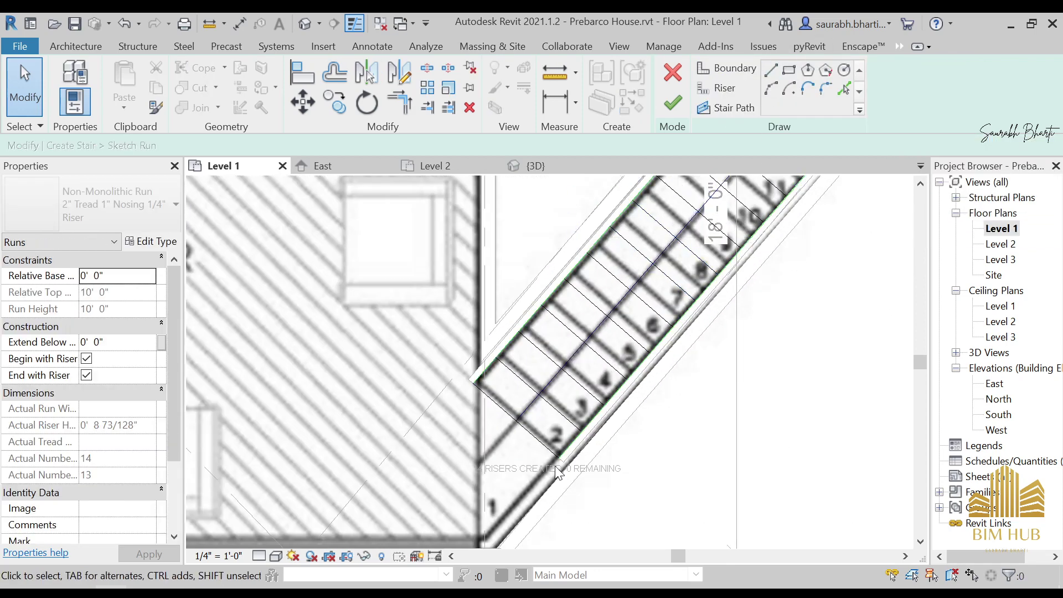
# Extend the run's outer boundary line along the diagonal wall down to the wall corner below riser 1
pyautogui.scroll(2, 591, 409)
pyautogui.click(590, 409)
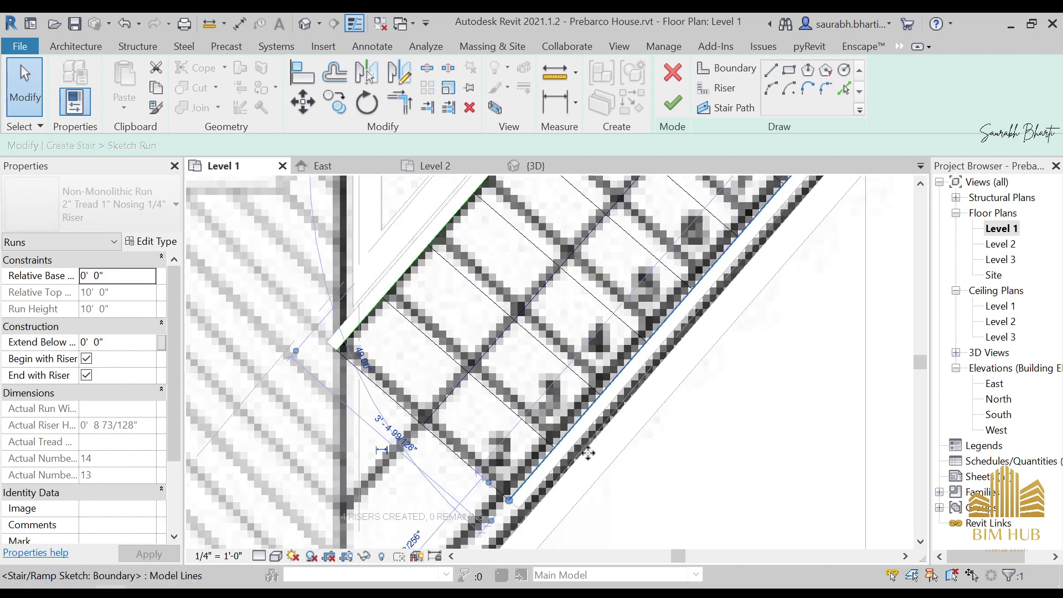
pyautogui.moveTo(568, 422); pyautogui.dragTo(685, 294, button='middle')
pyautogui.scroll(-1, 685, 293)
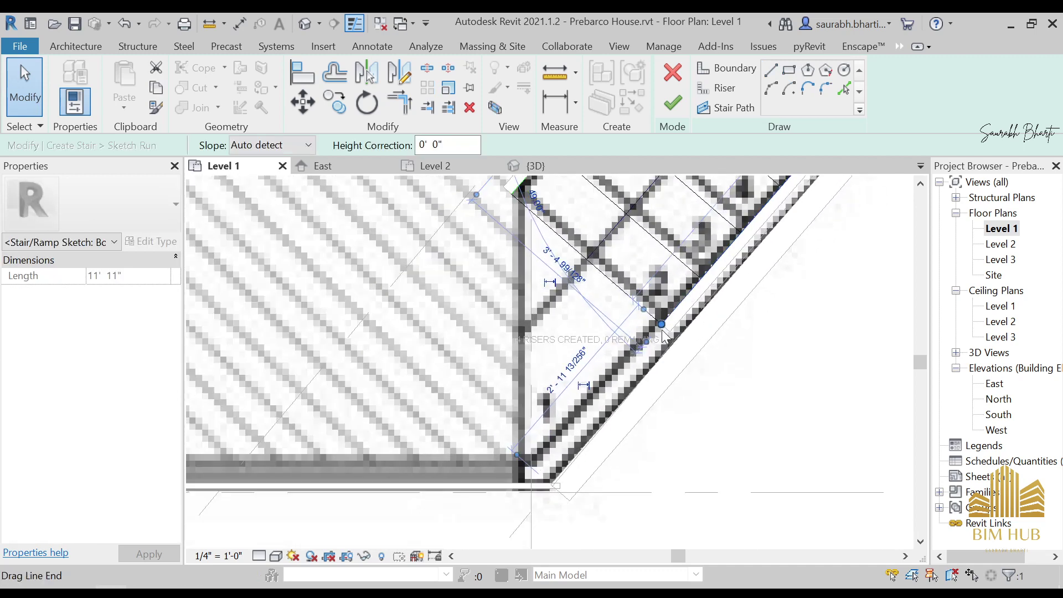
pyautogui.moveTo(662, 325); pyautogui.dragTo(602, 392)
pyautogui.moveTo(550, 447); pyautogui.dragTo(523, 487)
pyautogui.scroll(2, 520, 474)
pyautogui.scroll(-3, 523, 485)
pyautogui.press('Escape')
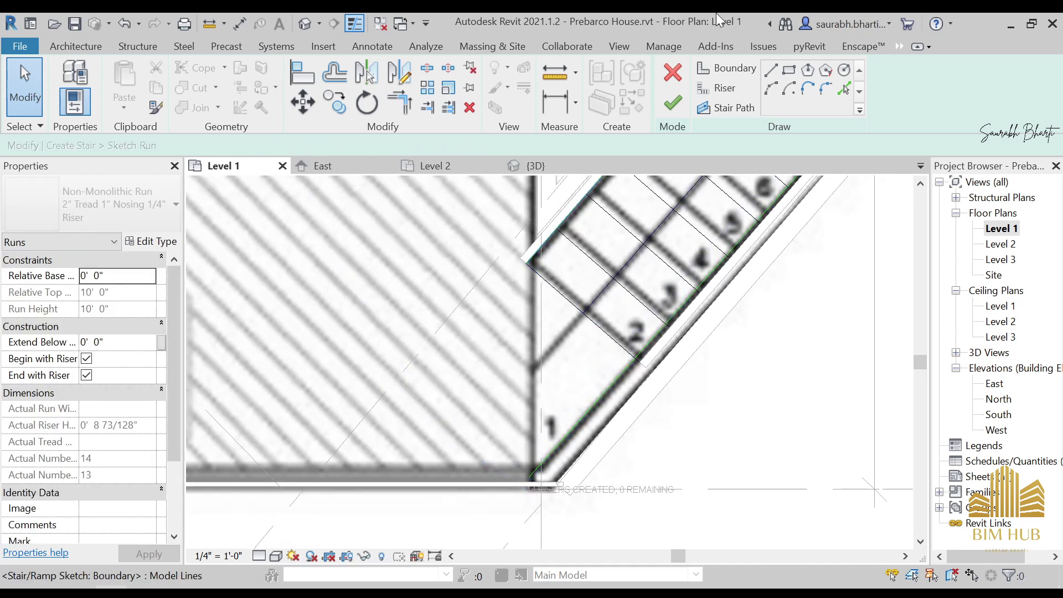
# Draw a vertical riser line about 4' 4" long from the wall corner to the lower end of the inner boundary
pyautogui.click(770, 72)
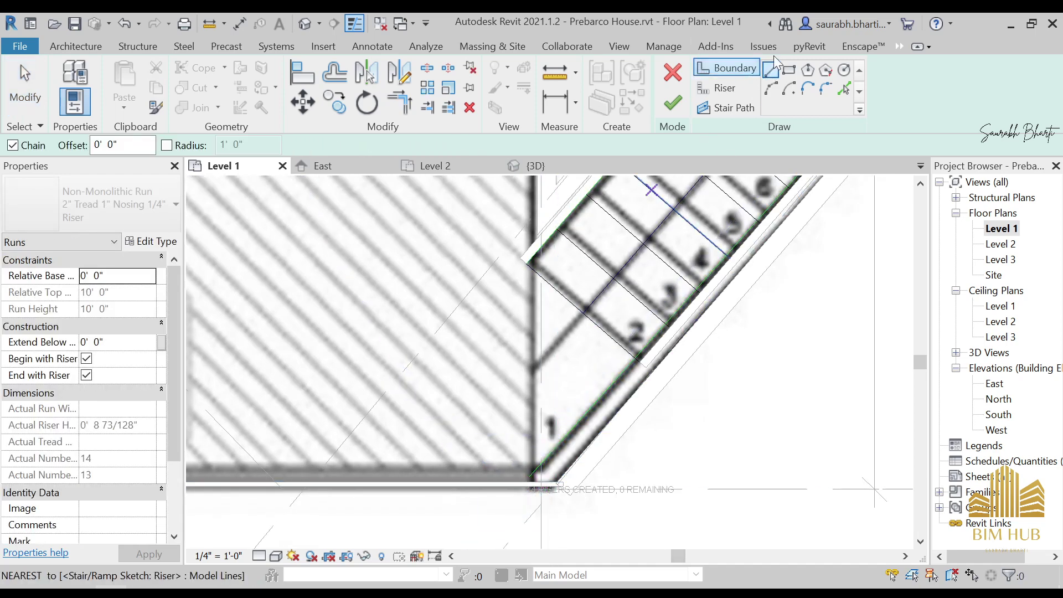
pyautogui.click(728, 88)
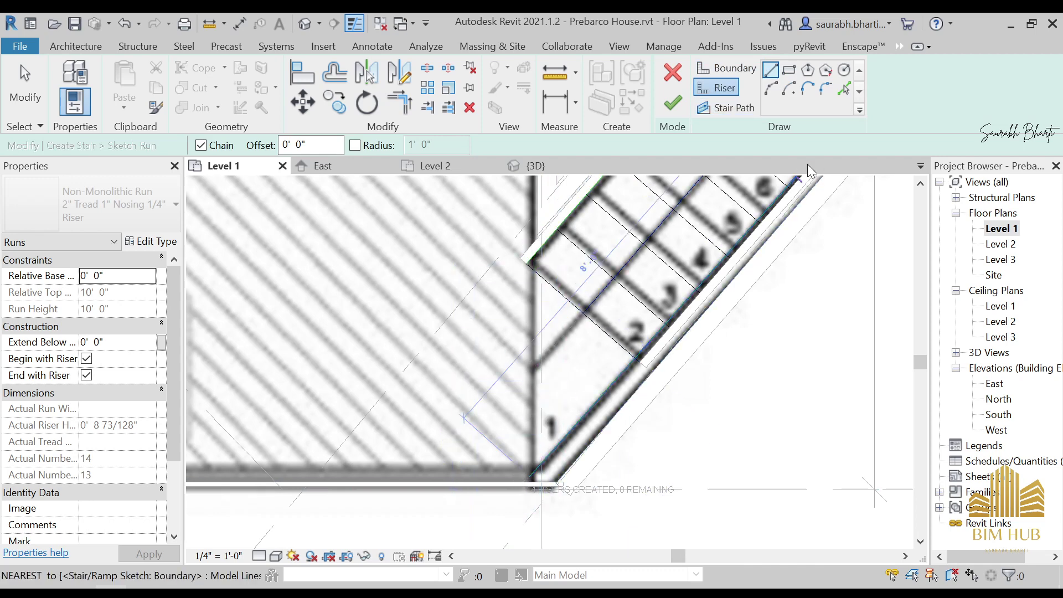
pyautogui.click(531, 477)
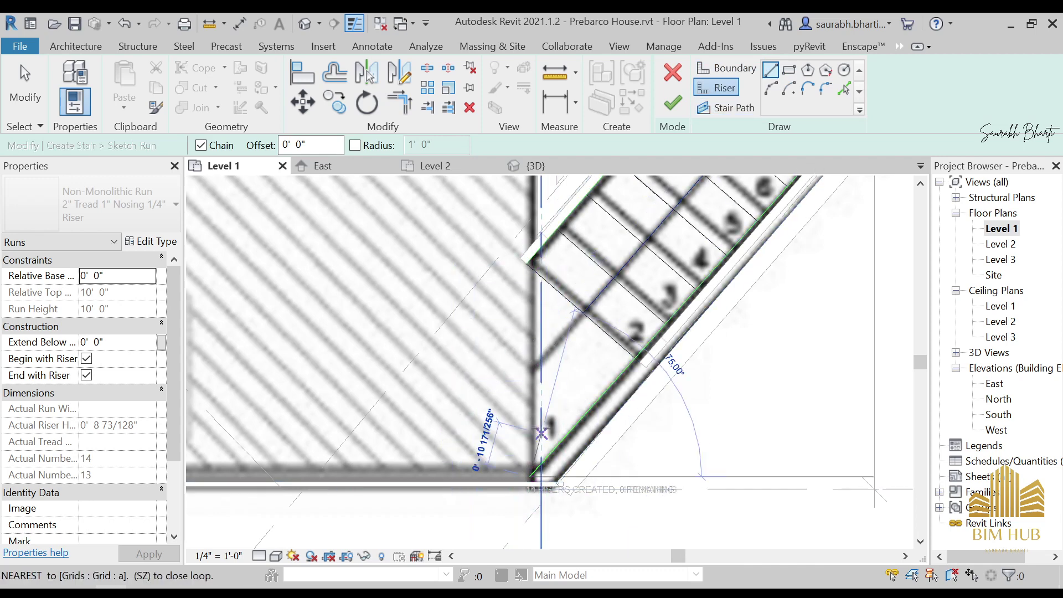
pyautogui.scroll(5, 520, 239)
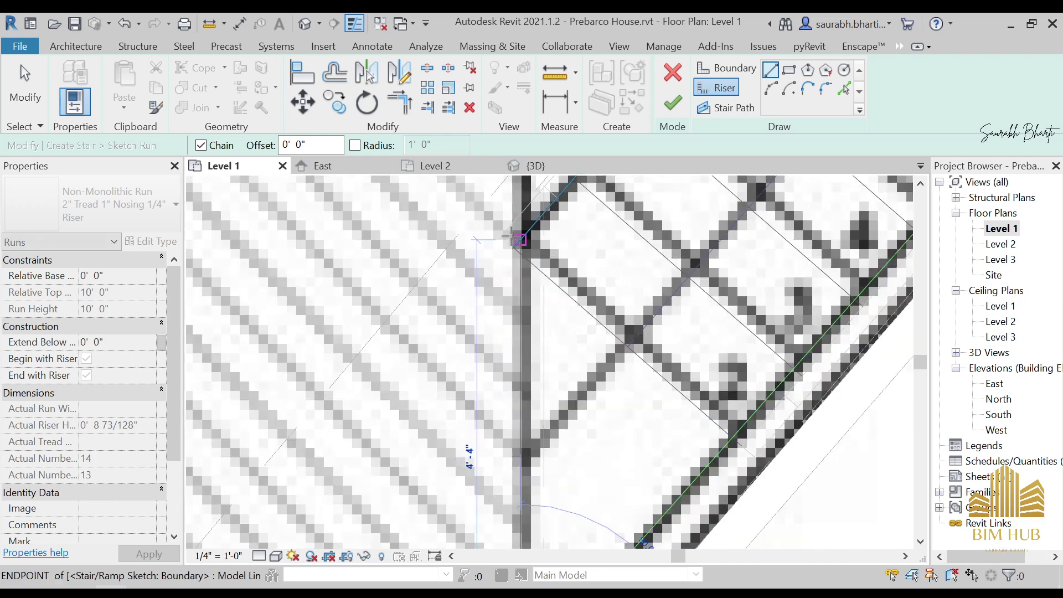
pyautogui.scroll(1, 520, 239)
pyautogui.click(517, 238)
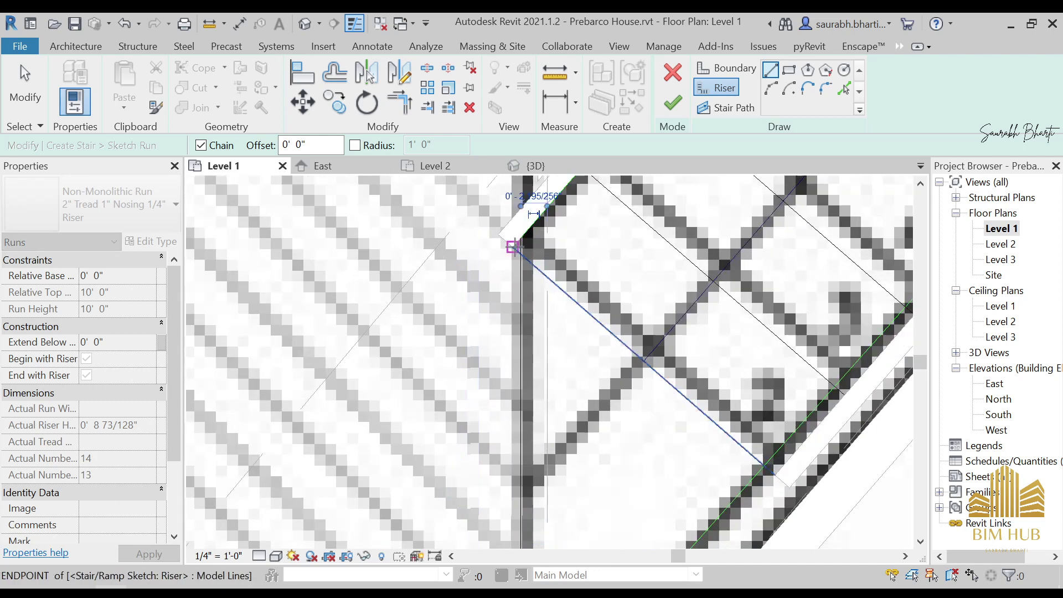
pyautogui.press('Escape')
pyautogui.scroll(2, 541, 275)
pyautogui.press('Escape')
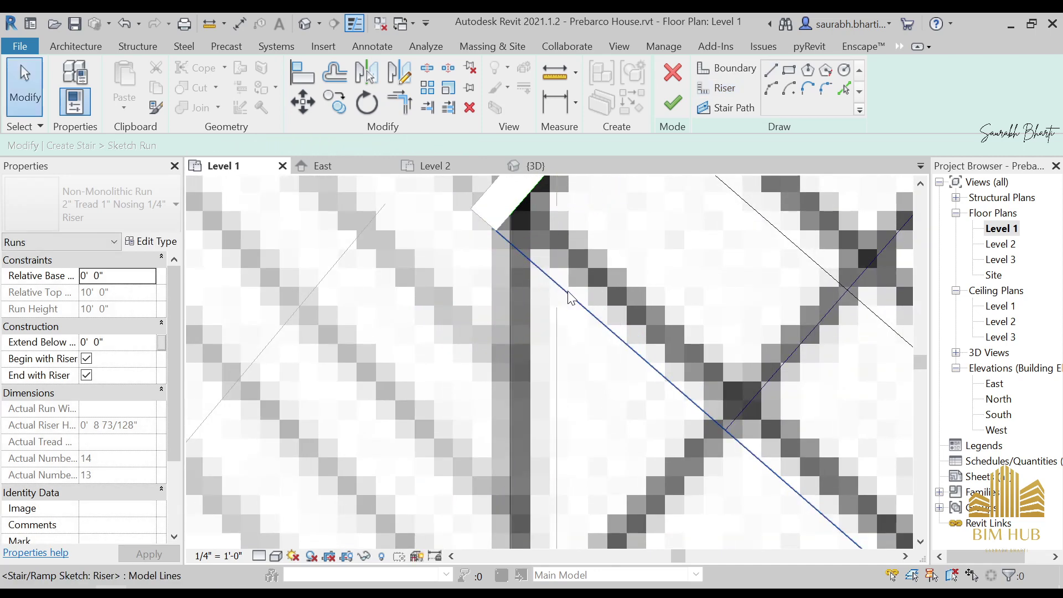
# Shift the inner end of the second riser to match the plan image, making the riser about 3' 0" long
pyautogui.click(562, 275)
pyautogui.moveTo(562, 275); pyautogui.dragTo(551, 315, button='middle')
pyautogui.moveTo(487, 270); pyautogui.dragTo(517, 237)
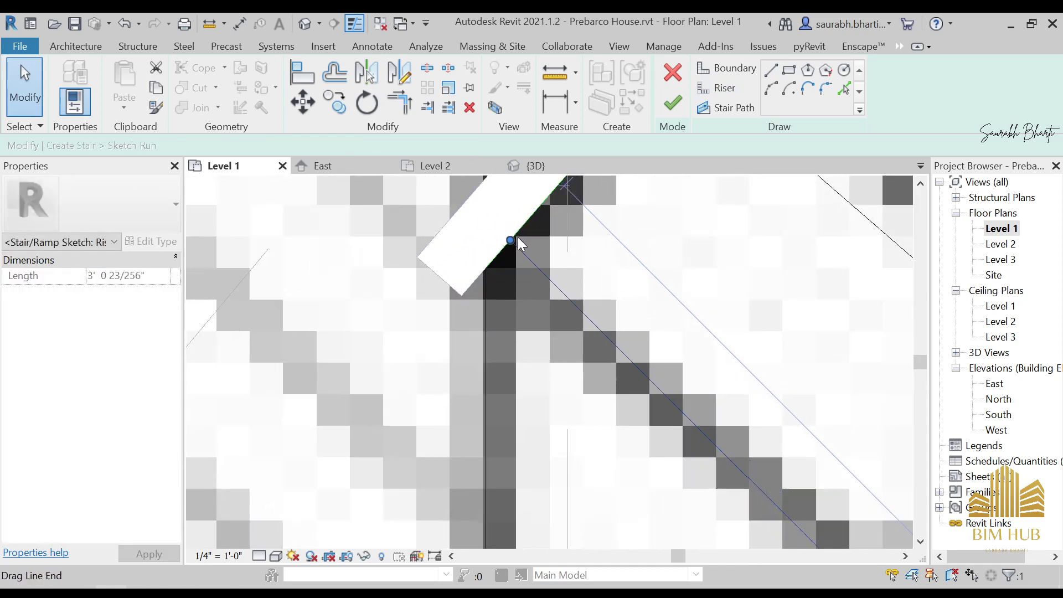
pyautogui.scroll(-1, 560, 279)
pyautogui.scroll(-2, 560, 279)
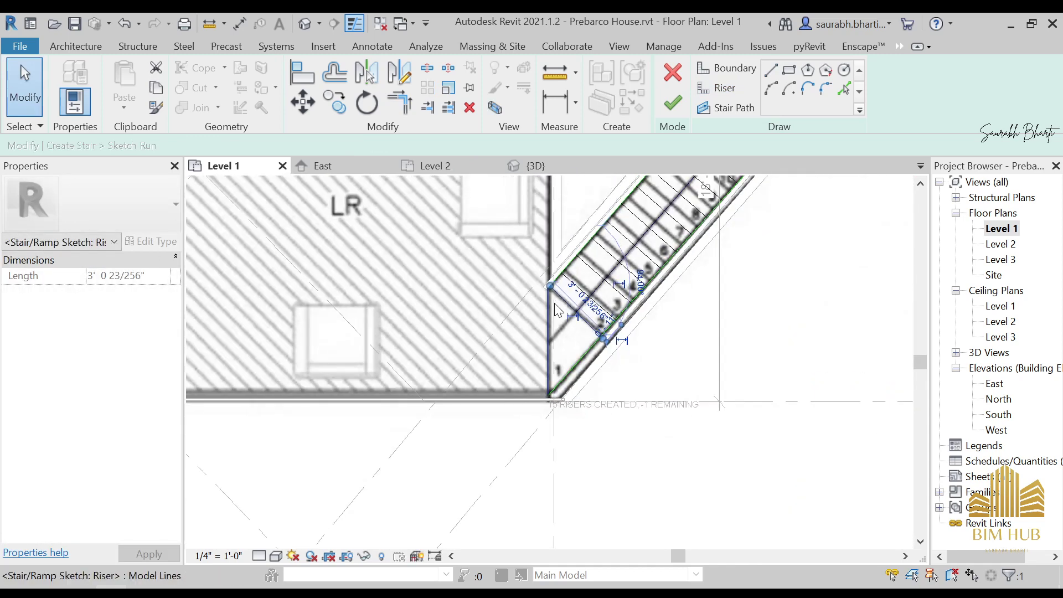
pyautogui.scroll(4, 546, 314)
pyautogui.press('Escape')
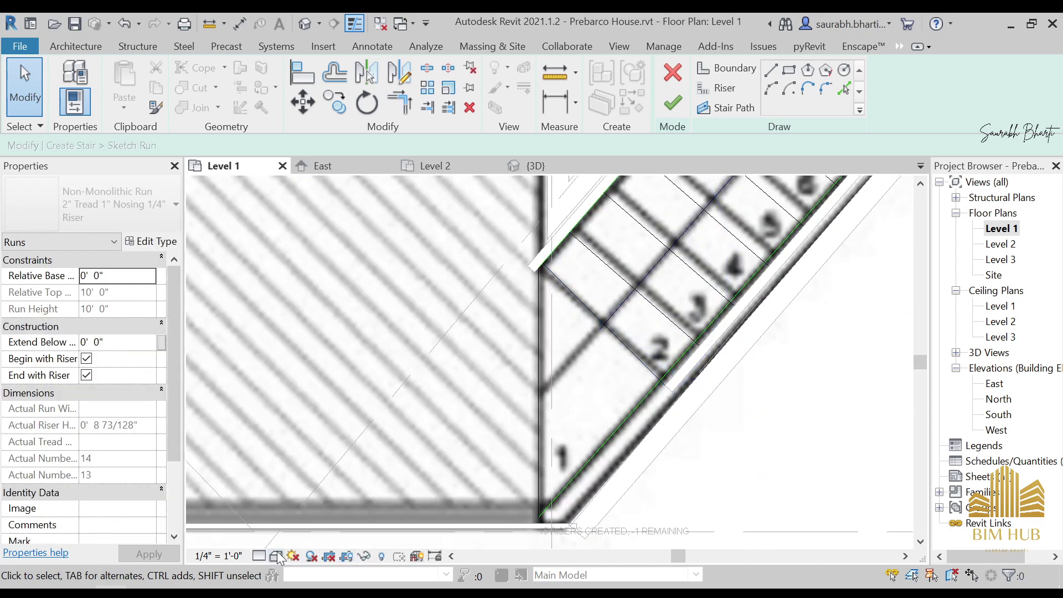
# Switch the plan view to the Wireframe visual style and check the second riser's inner end against the plan image
pyautogui.click(275, 556)
pyautogui.click(310, 472)
pyautogui.scroll(-3, 558, 340)
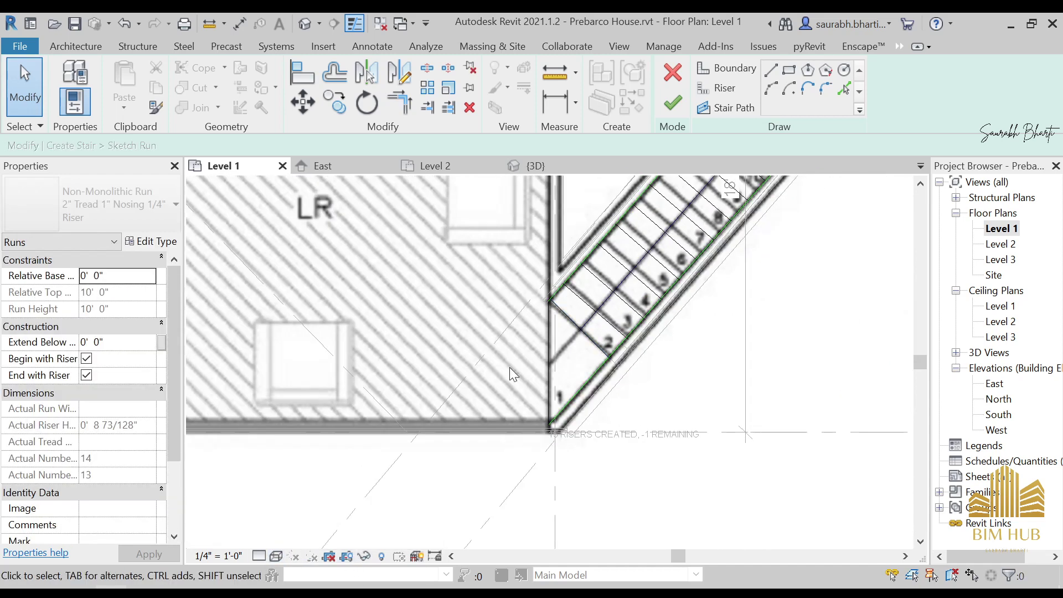
pyautogui.scroll(-2, 512, 330)
pyautogui.scroll(6, 512, 329)
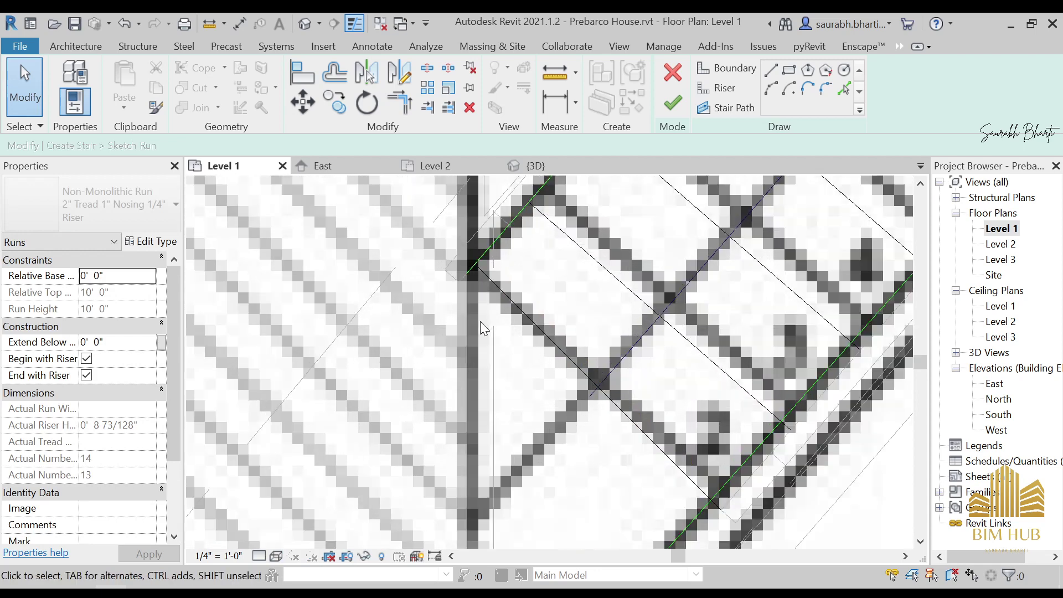
pyautogui.click(505, 307)
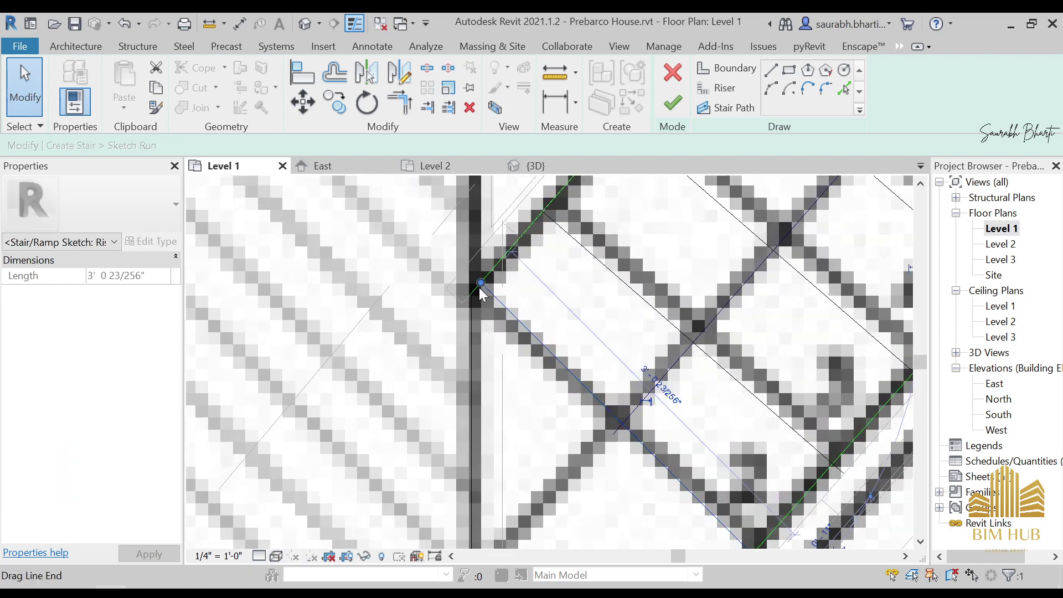
pyautogui.scroll(2, 507, 310)
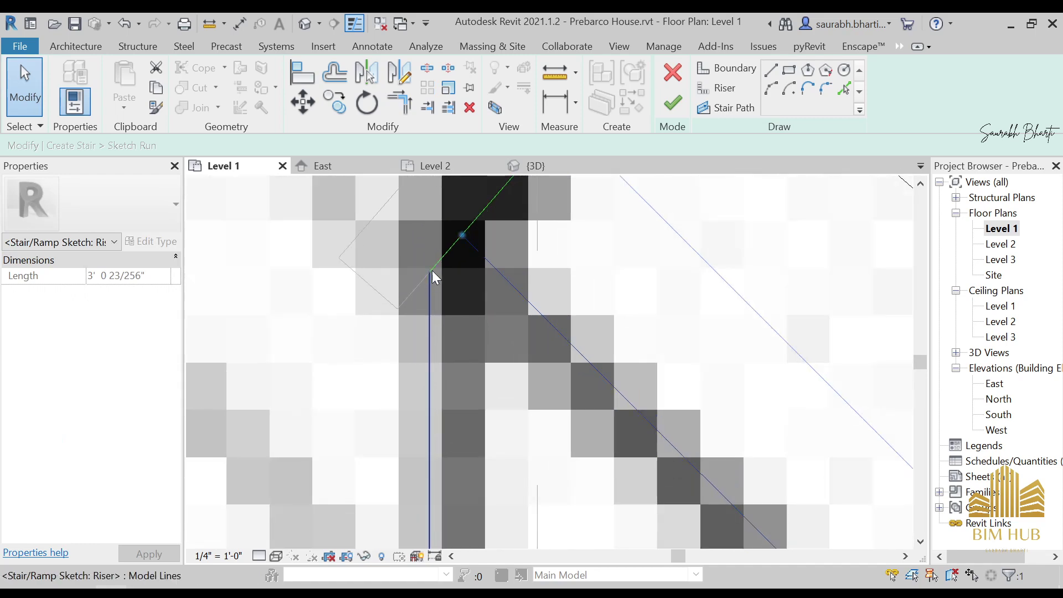
pyautogui.scroll(-3, 581, 315)
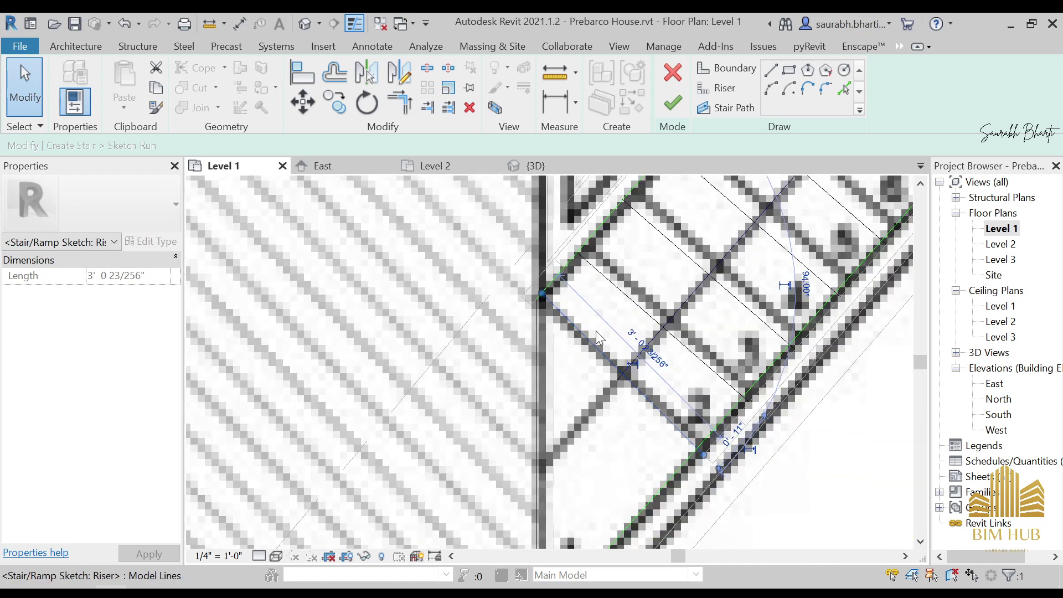
# Extend the stair path line down to the vertical first riser, to about 13' 6" long, and finish the run sketch and stair
pyautogui.click(696, 287)
pyautogui.scroll(-3, 703, 298)
pyautogui.scroll(-2, 710, 310)
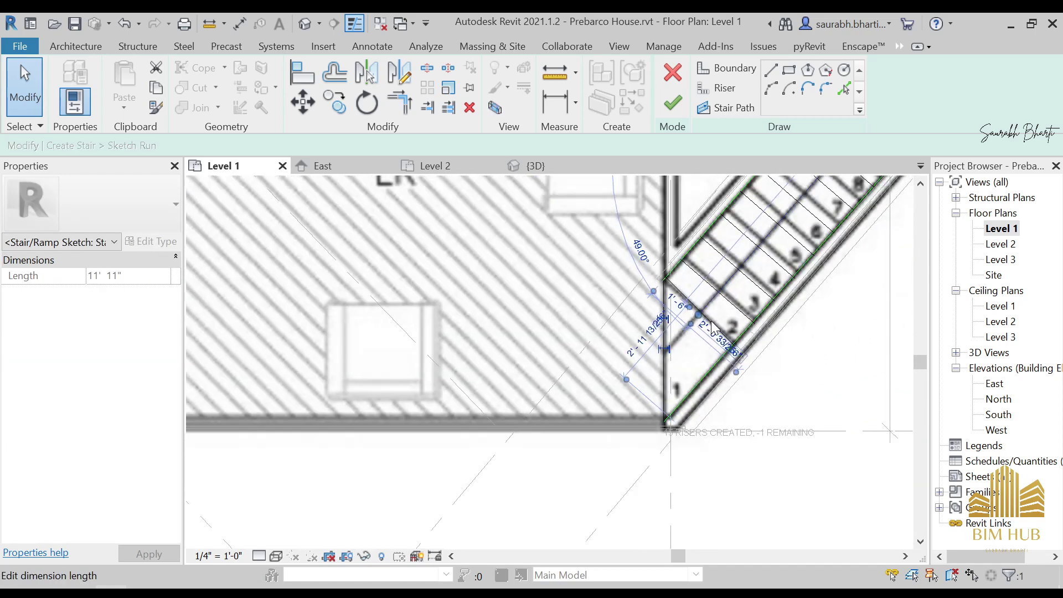
pyautogui.click(701, 322)
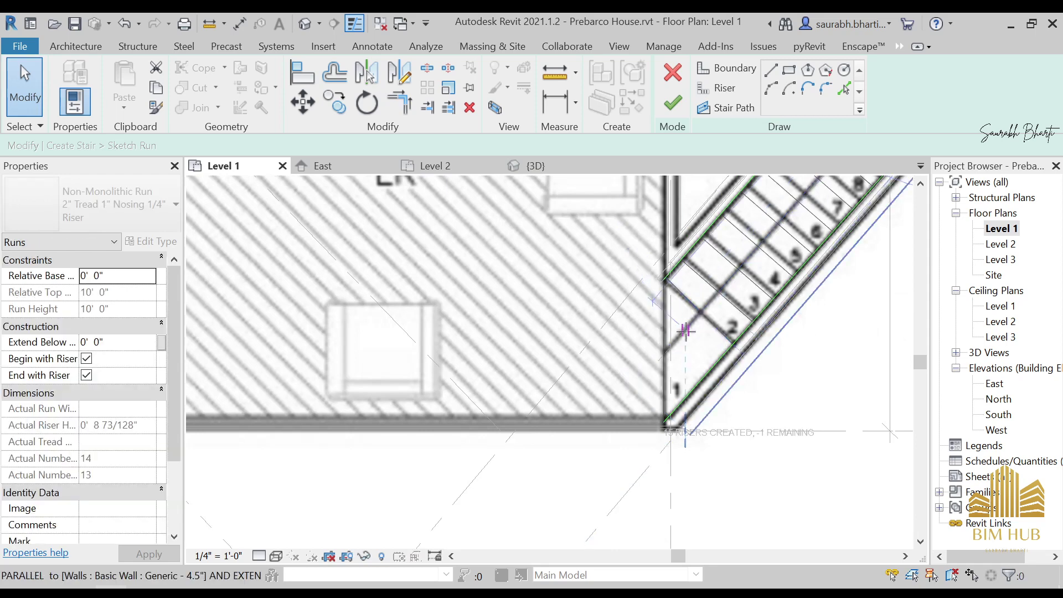
pyautogui.click(663, 355)
pyautogui.scroll(-5, 663, 354)
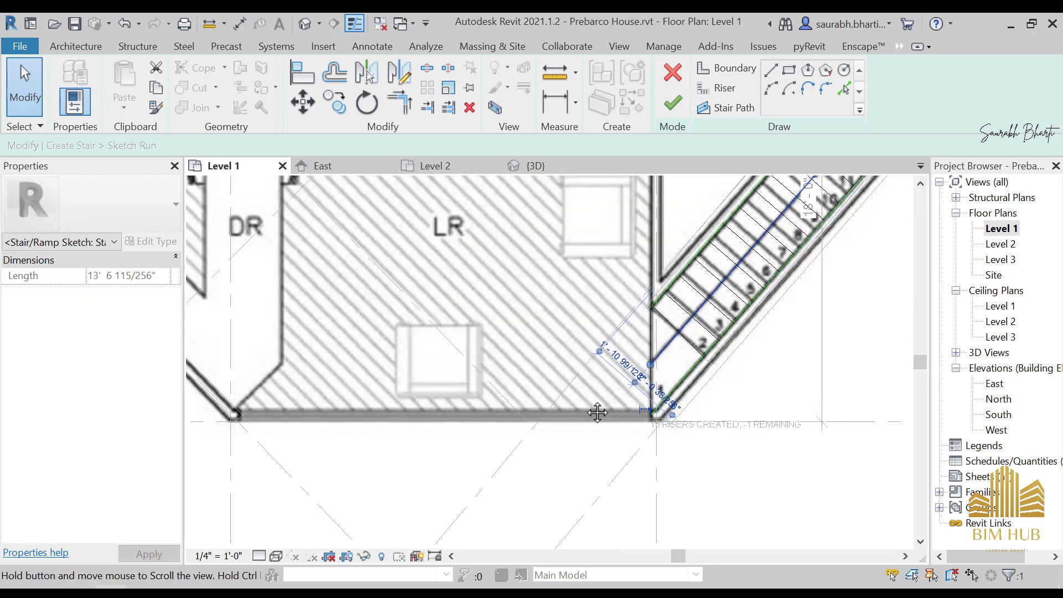
pyautogui.click(674, 102)
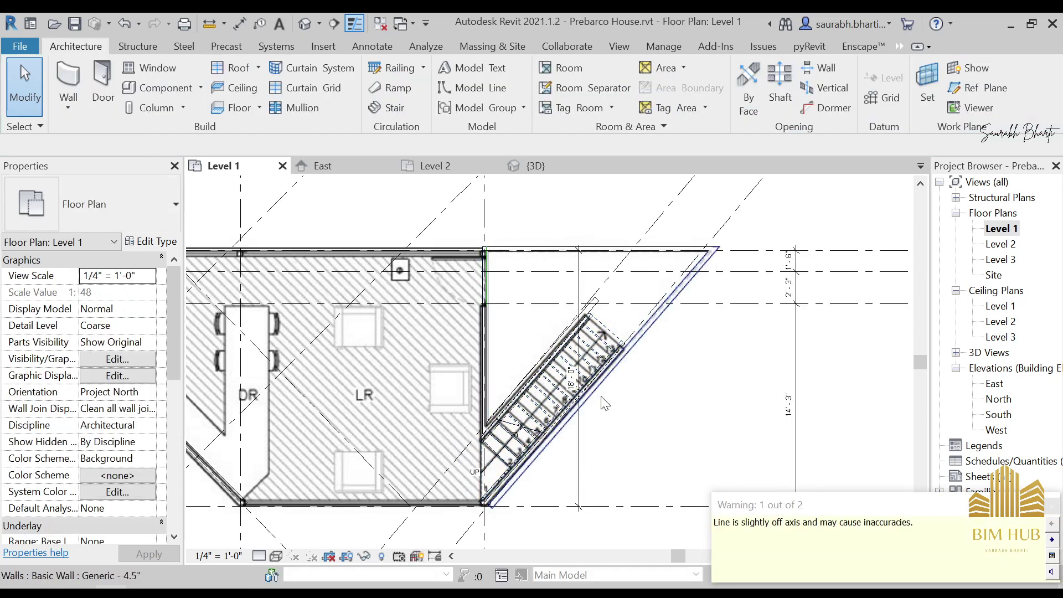
# Open the 3D view and temporarily hide the Level 2 curtain wall above the stair
pyautogui.click(308, 25)
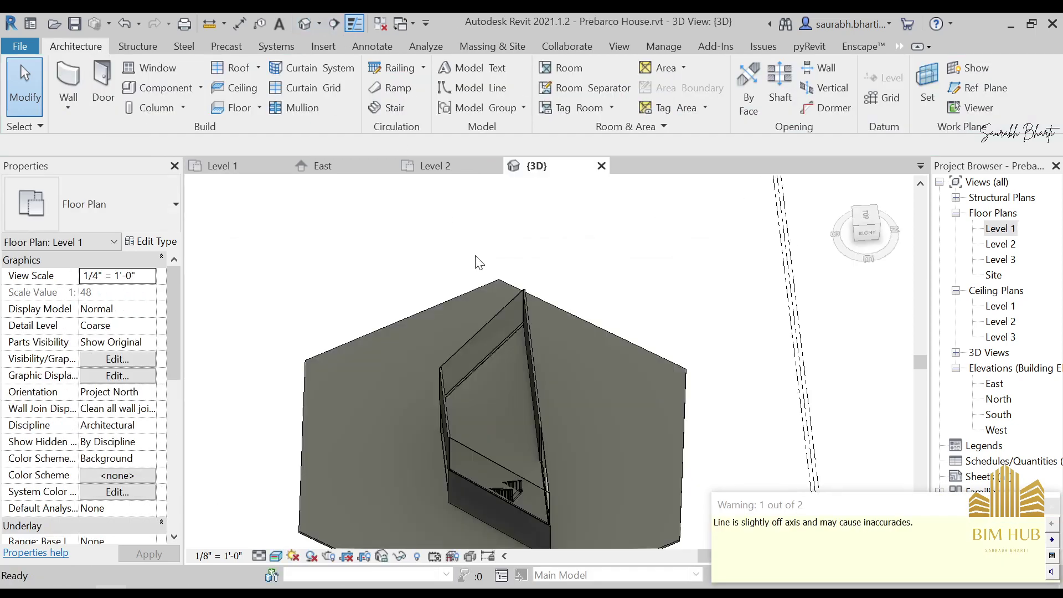
pyautogui.keyDown('shift'); pyautogui.moveTo(550, 368); pyautogui.dragTo(646, 417, button='middle'); pyautogui.keyUp('shift')
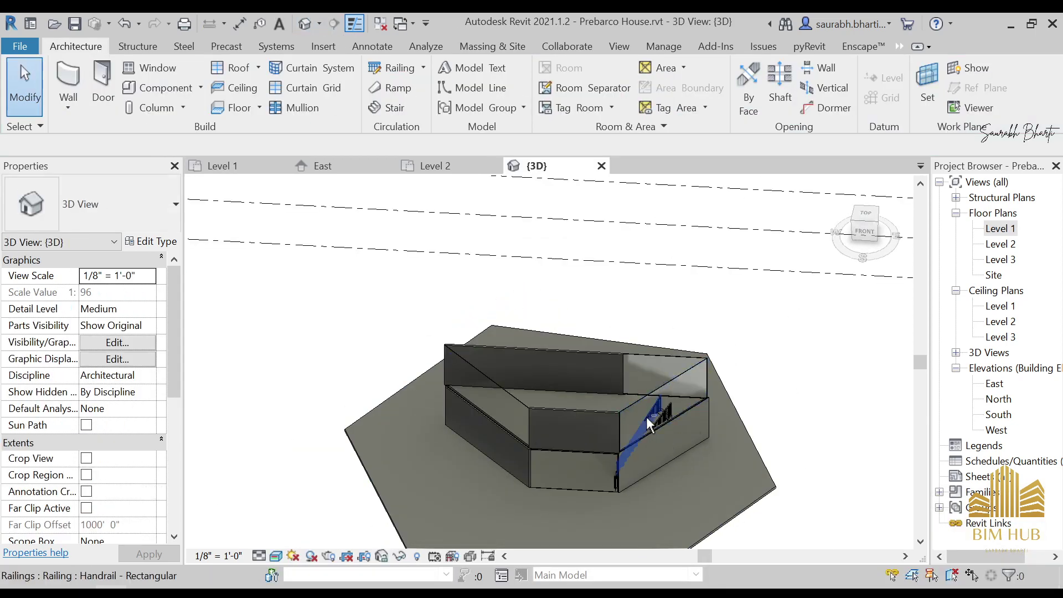
pyautogui.click(649, 384)
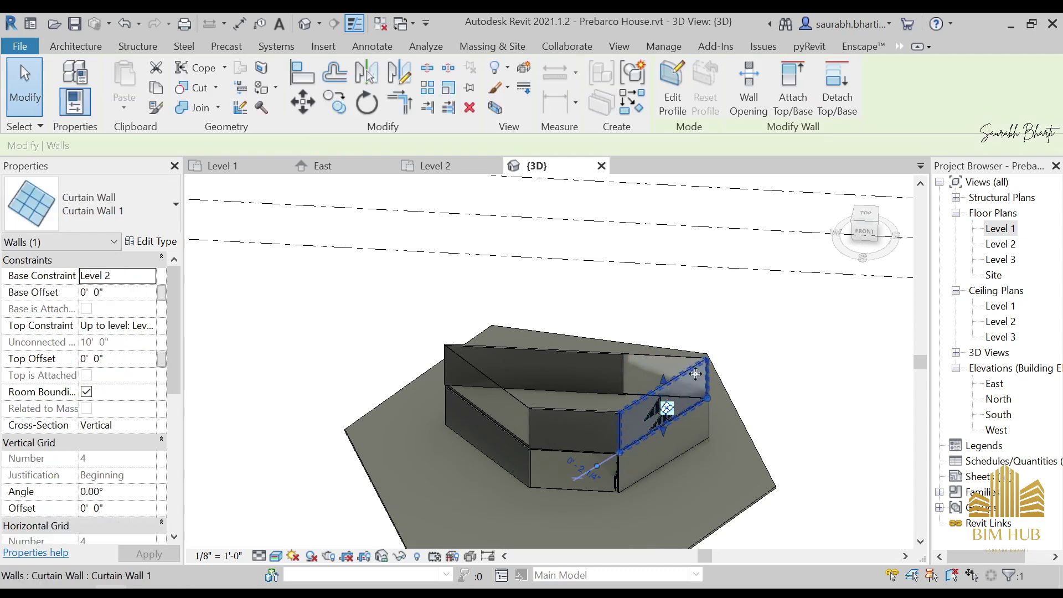
pyautogui.press('h')
pyautogui.press('h')
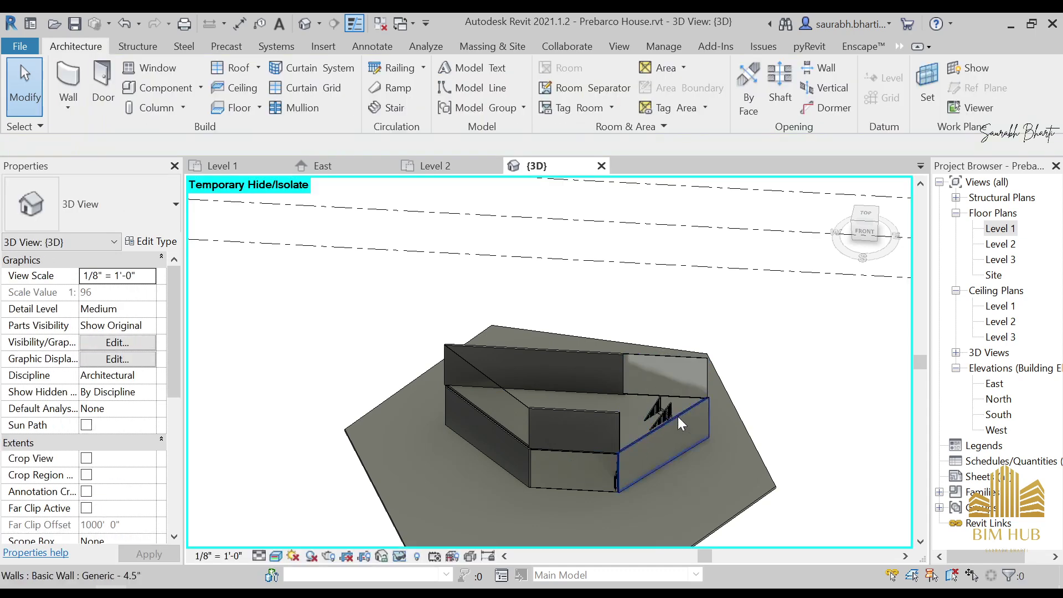
pyautogui.scroll(4, 678, 416)
pyautogui.keyDown('shift'); pyautogui.moveTo(738, 430); pyautogui.dragTo(641, 492, button='middle'); pyautogui.keyUp('shift')
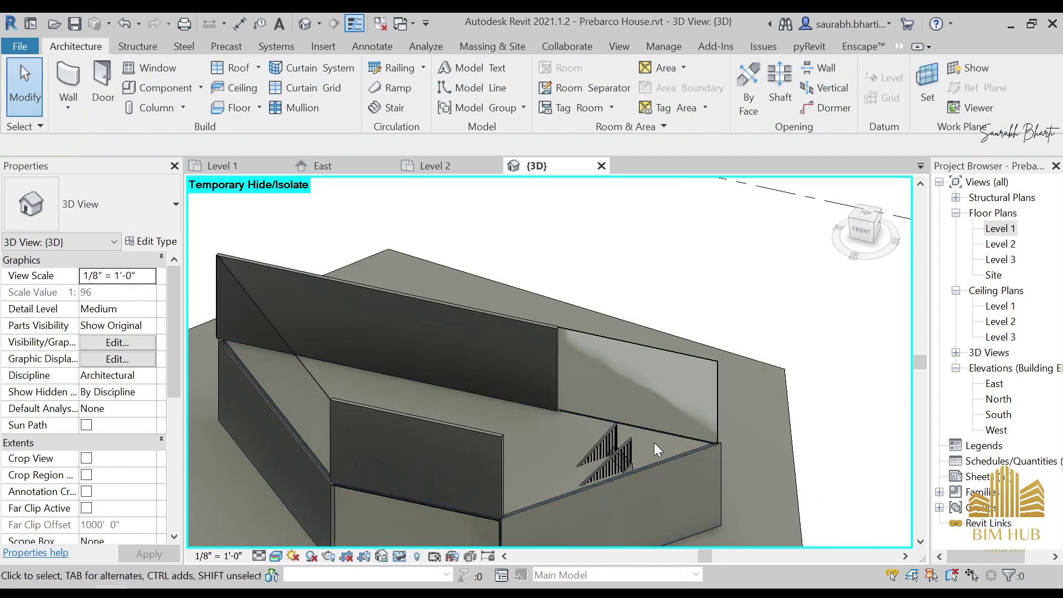
# Open the Level 2 Generic -6" floor's boundary sketch for editing, seen from the top
pyautogui.click(663, 458)
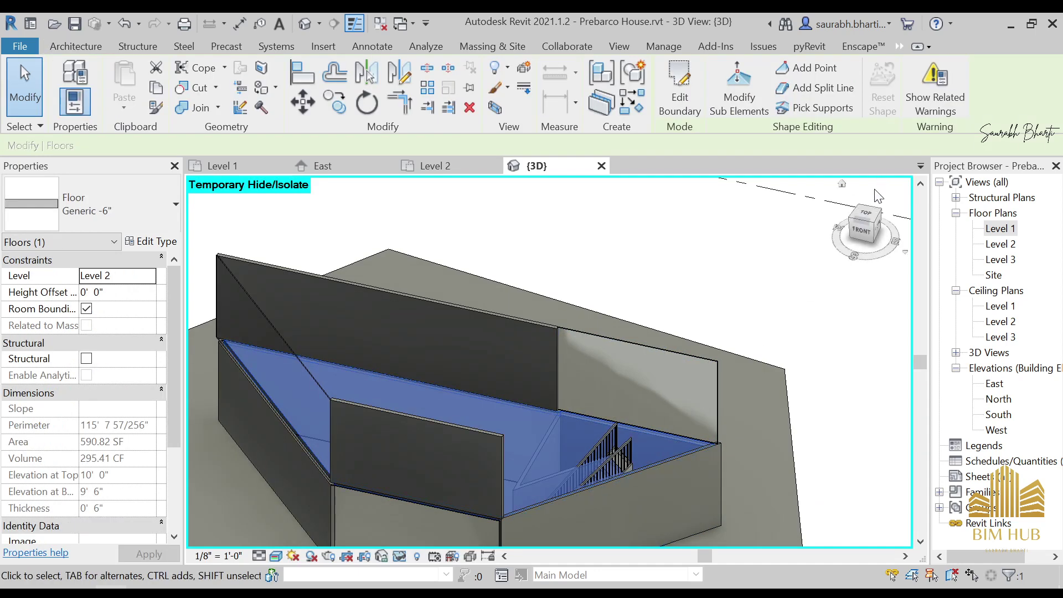
pyautogui.click(862, 213)
pyautogui.click(680, 92)
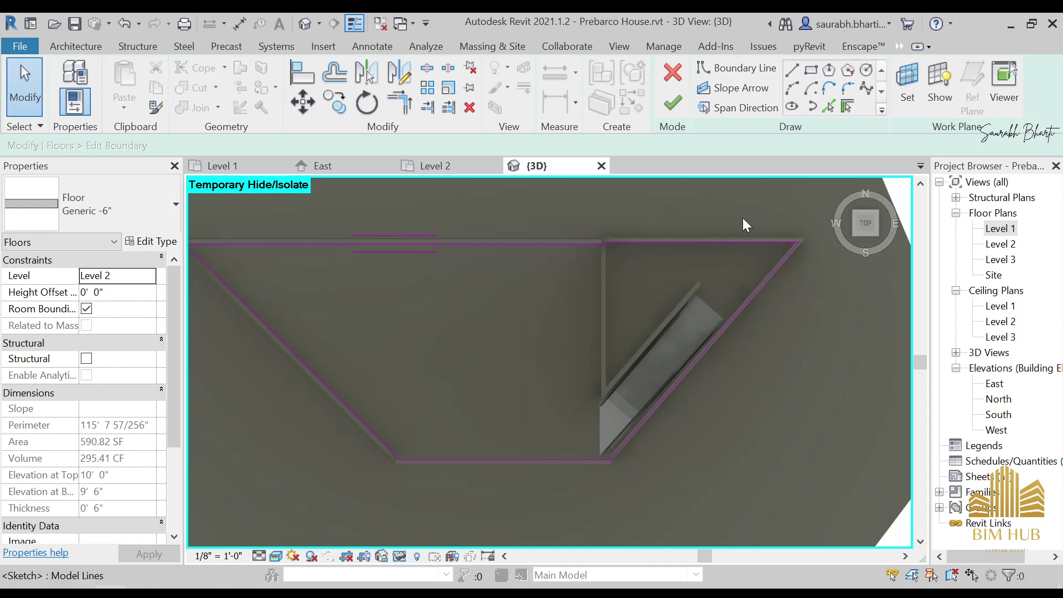
# Try to draw a floor boundary line across the stair's upper end in the Level 1 plan, starting from the outer diagonal boundary
pyautogui.click(829, 106)
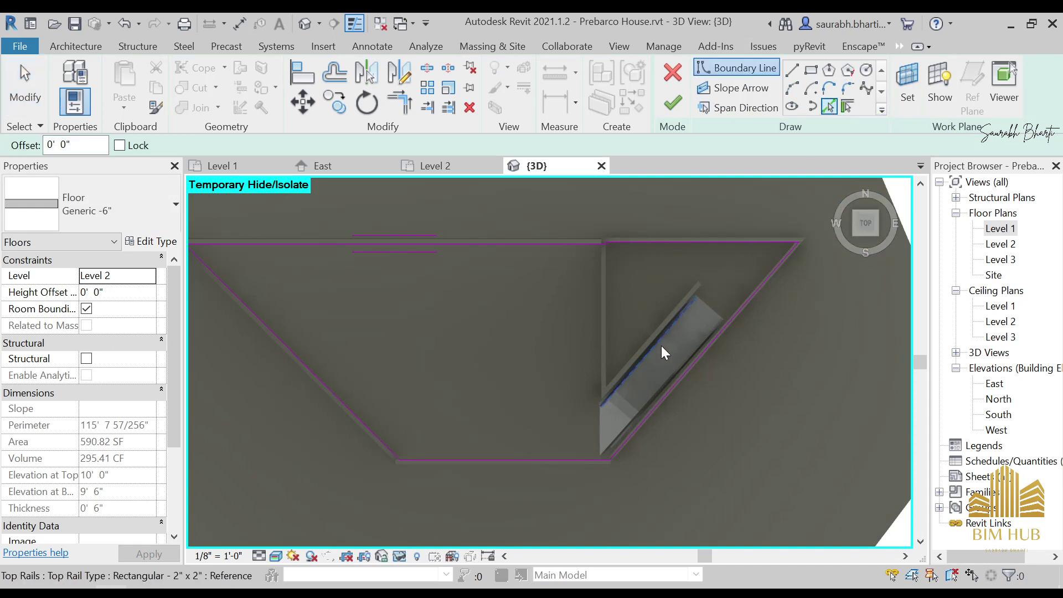
pyautogui.scroll(2, 651, 335)
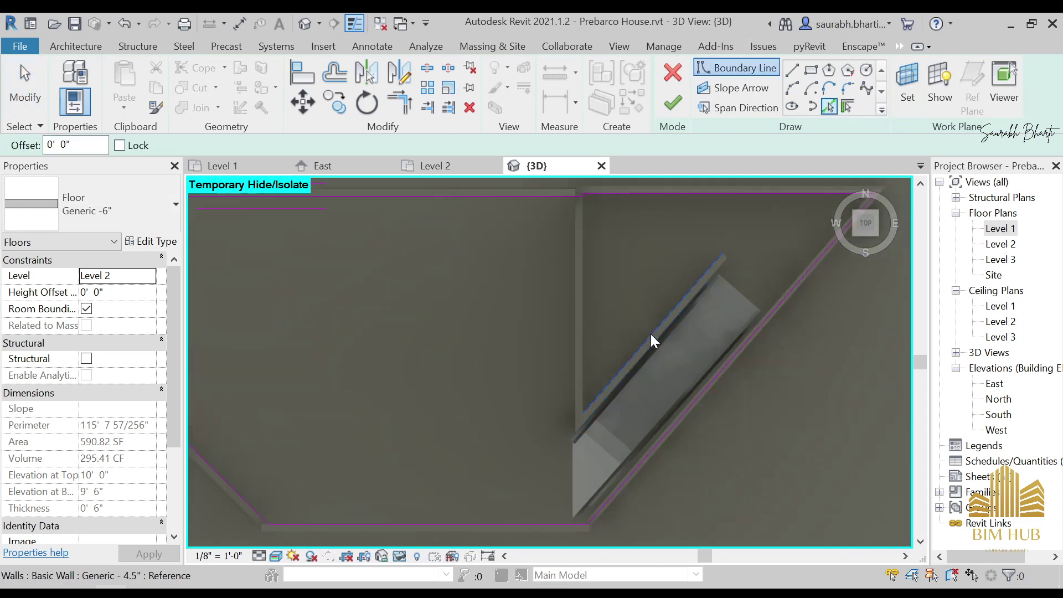
pyautogui.doubleClick(1005, 229)
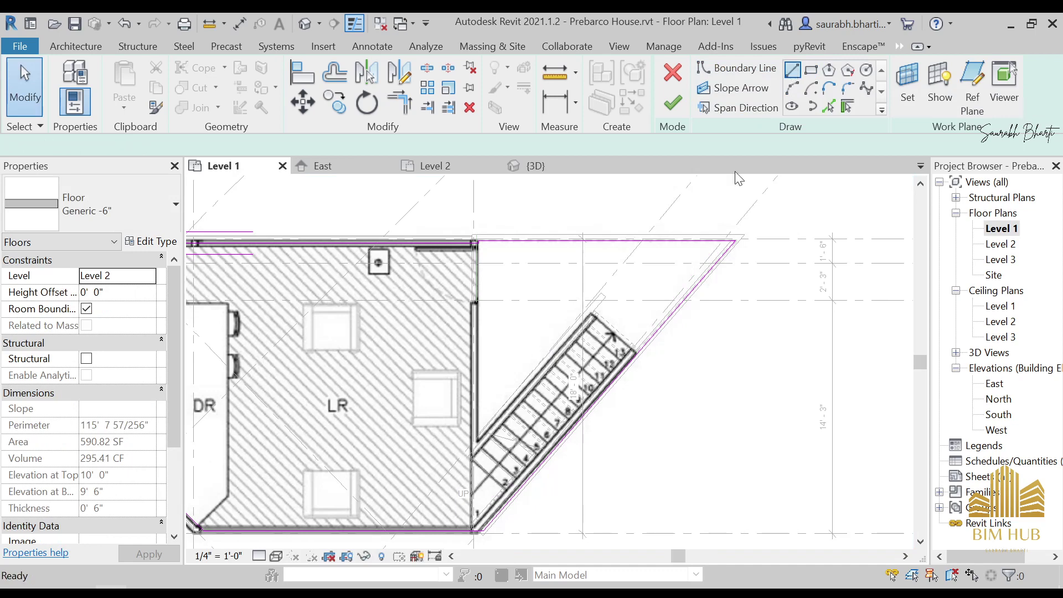
pyautogui.click(792, 70)
pyautogui.scroll(3, 631, 349)
pyautogui.click(643, 364)
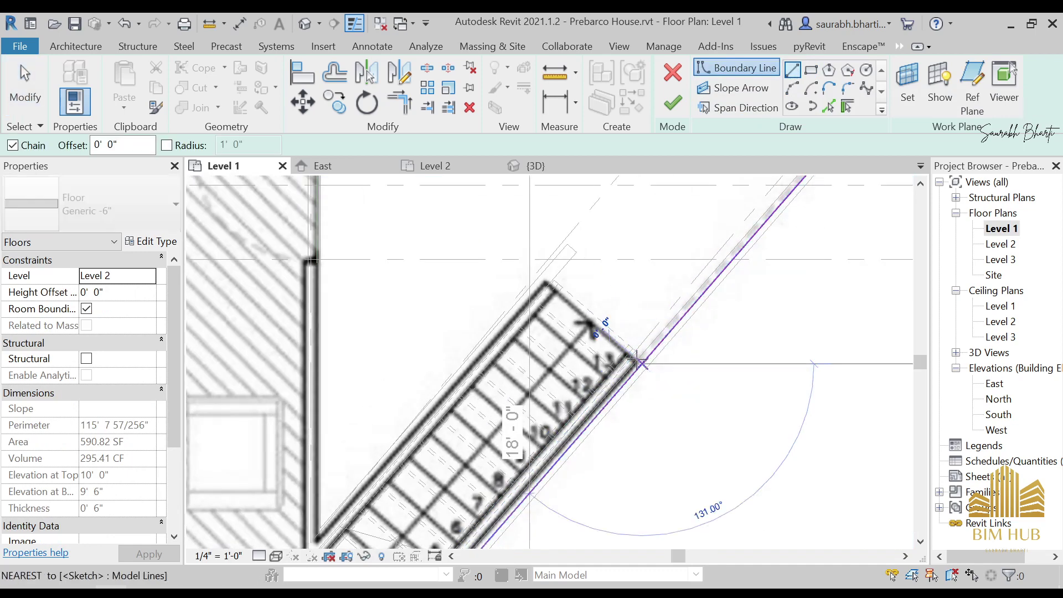
pyautogui.click(543, 275)
pyautogui.scroll(-3, 543, 275)
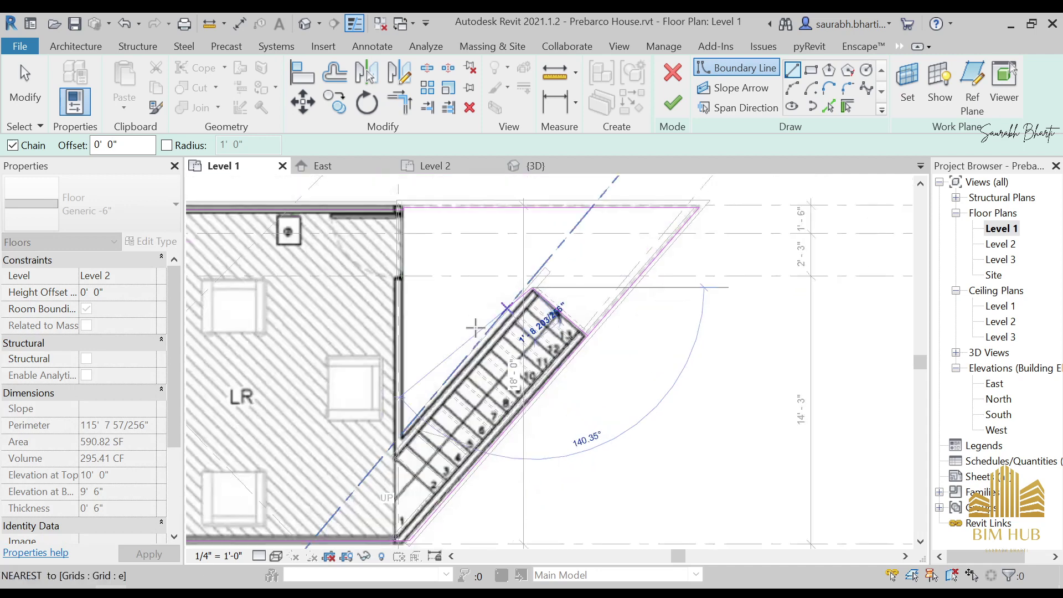
pyautogui.moveTo(475, 328); pyautogui.dragTo(555, 338, button='middle')
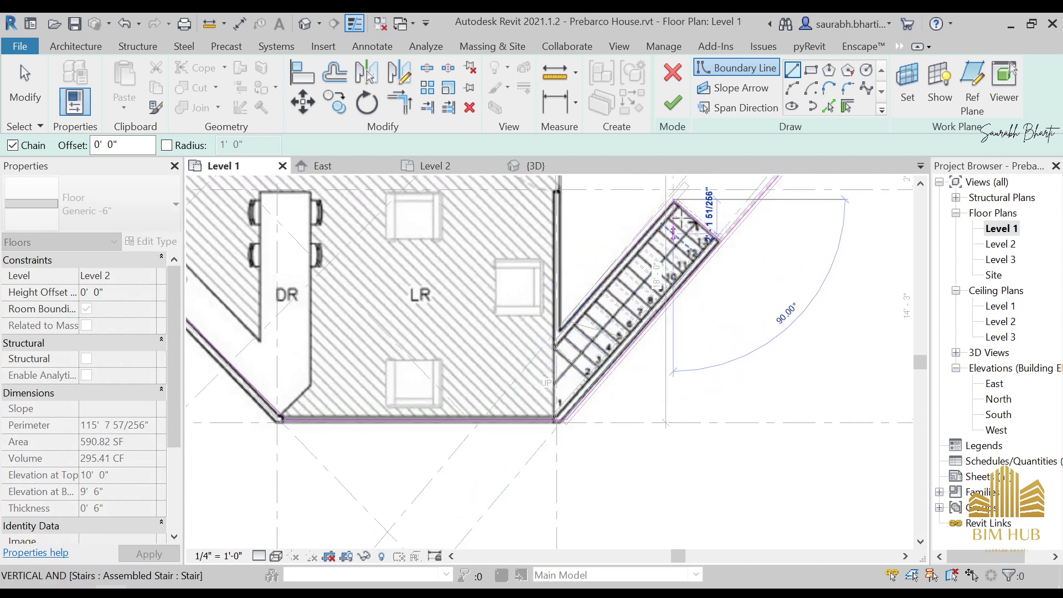
pyautogui.press('Escape')
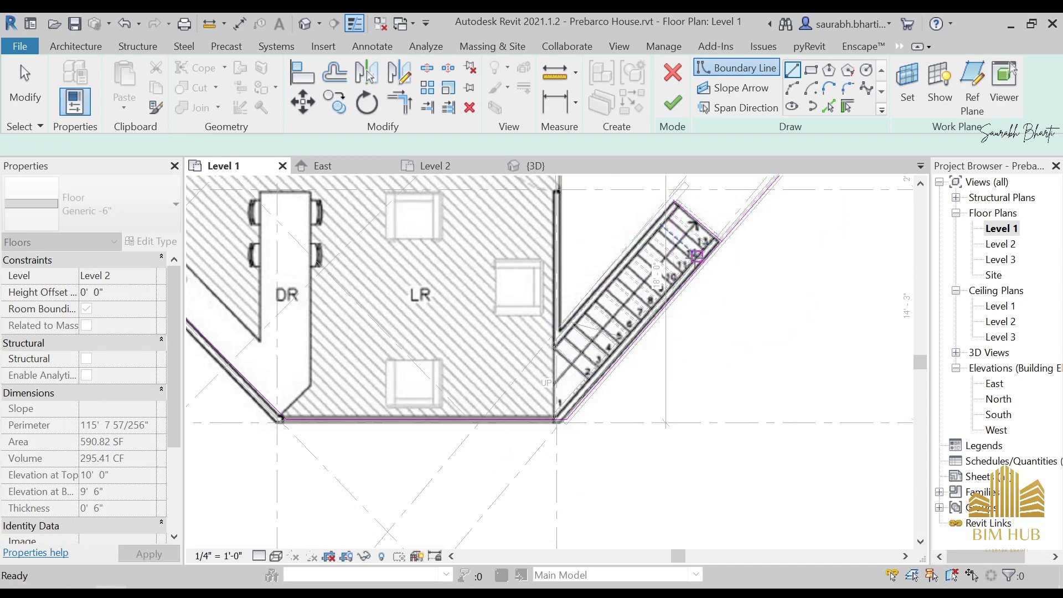
pyautogui.press('Escape')
pyautogui.press('Escape')
pyautogui.click(570, 318)
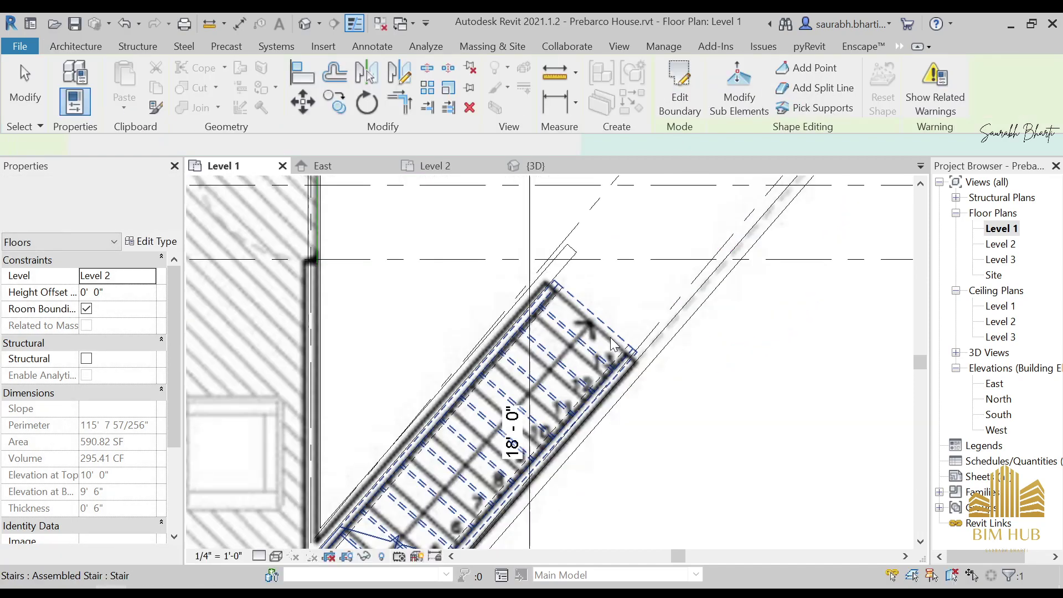
pyautogui.scroll(-4, 533, 273)
pyautogui.press('Escape')
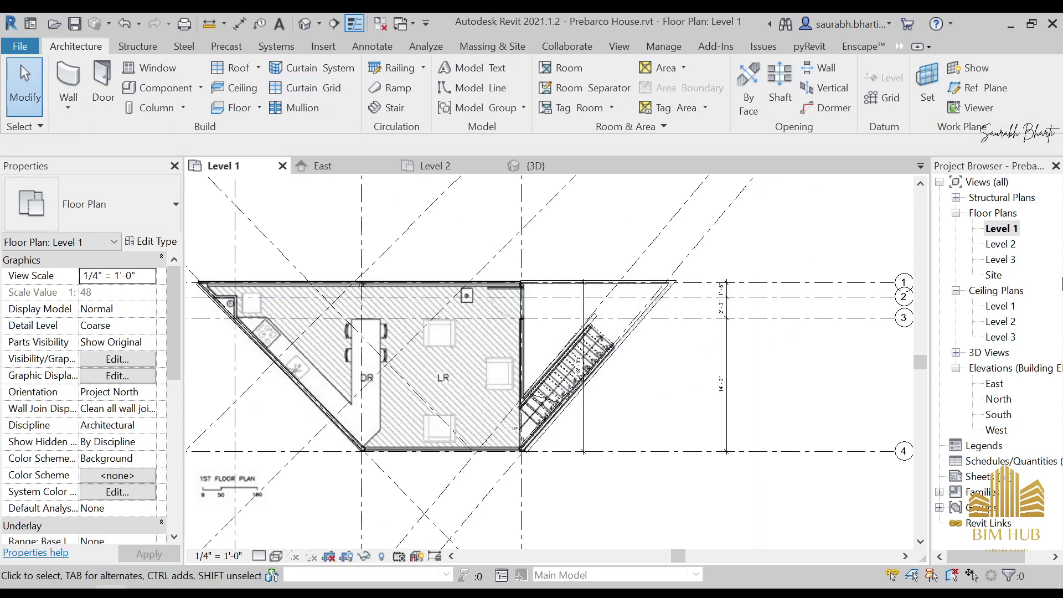
# Select the Level 2 Generic -6" floor in the 3D view, edit its boundary, and show the sketch in the Level 1 plan
pyautogui.click(305, 23)
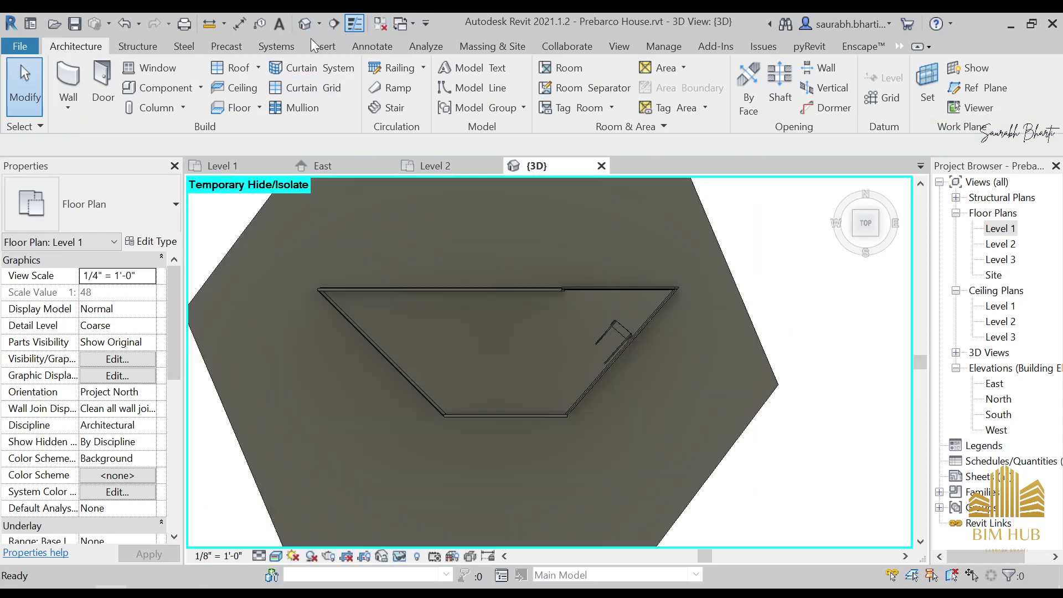
pyautogui.keyDown('shift'); pyautogui.moveTo(514, 304); pyautogui.dragTo(469, 352, button='middle'); pyautogui.keyUp('shift')
pyautogui.click(609, 344)
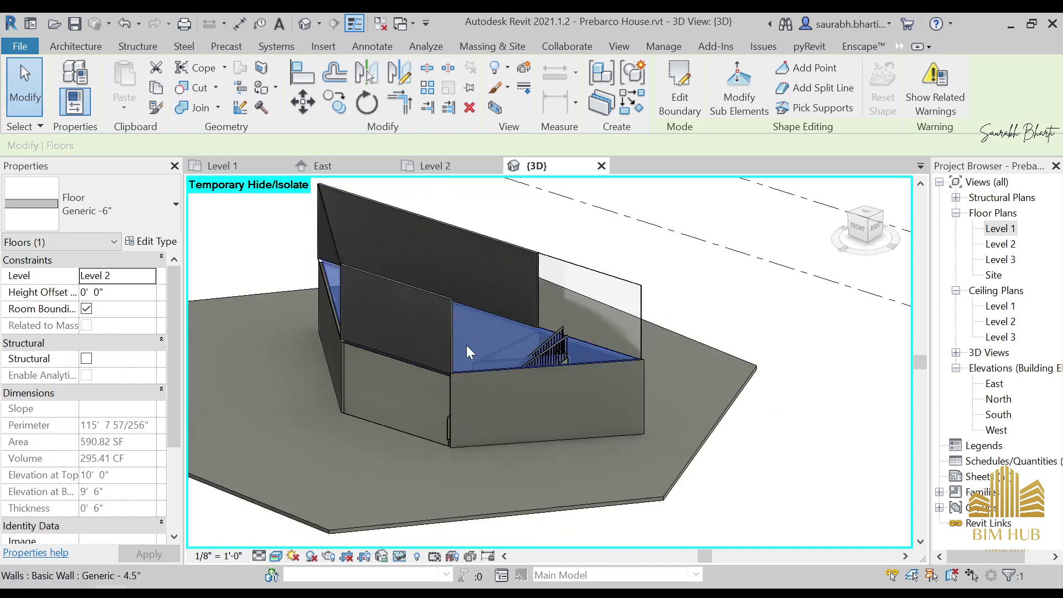
pyautogui.keyDown('shift'); pyautogui.moveTo(583, 361); pyautogui.dragTo(815, 286, button='middle'); pyautogui.keyUp('shift')
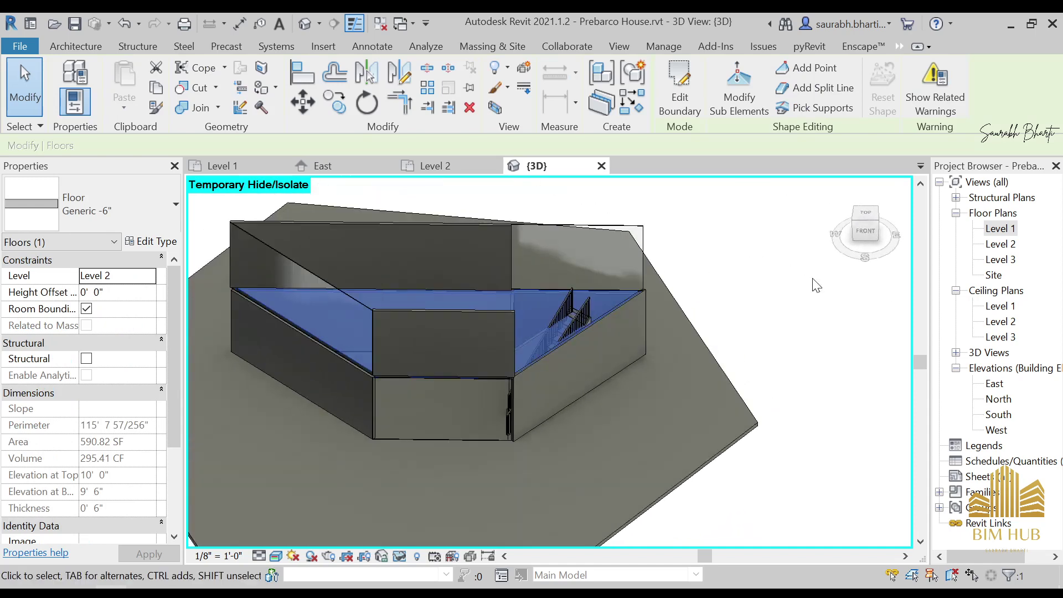
pyautogui.click(680, 101)
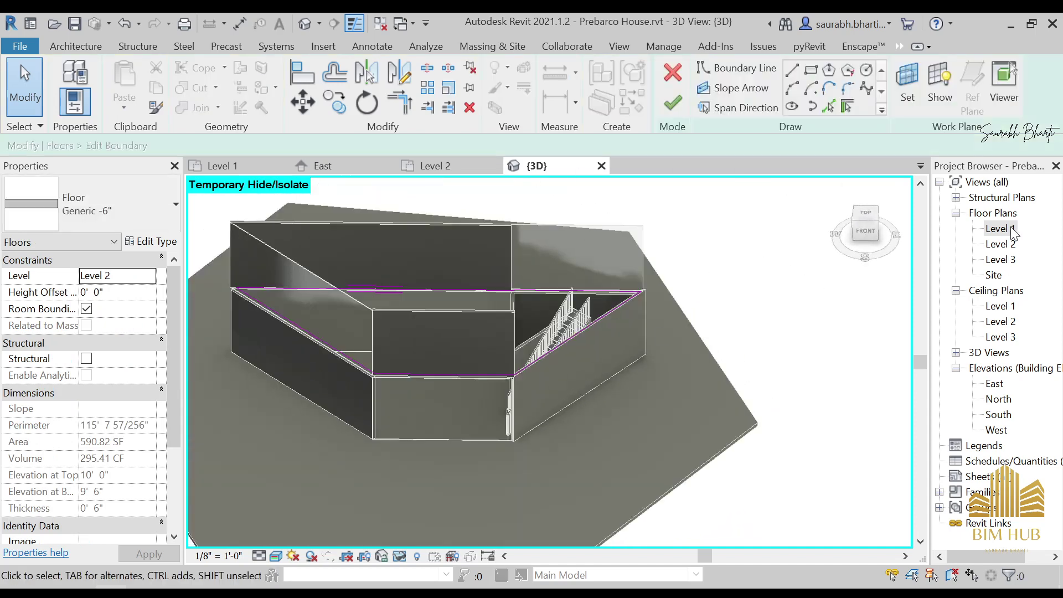
pyautogui.doubleClick(1008, 229)
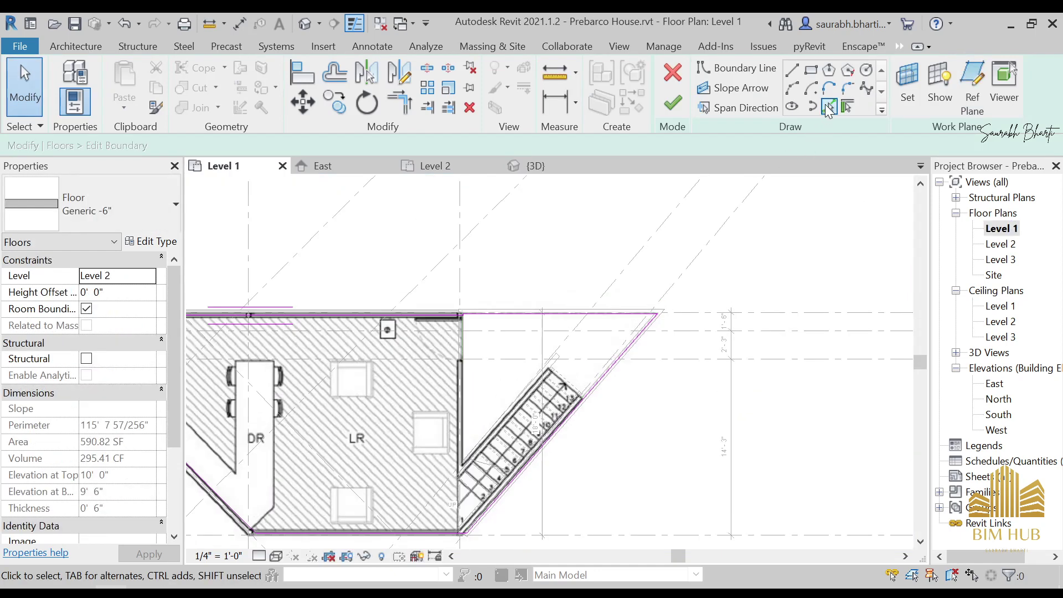
# Pick the edge of the inner diagonal wall beside the stair as a floor boundary line
pyautogui.click(828, 107)
pyautogui.scroll(2, 494, 416)
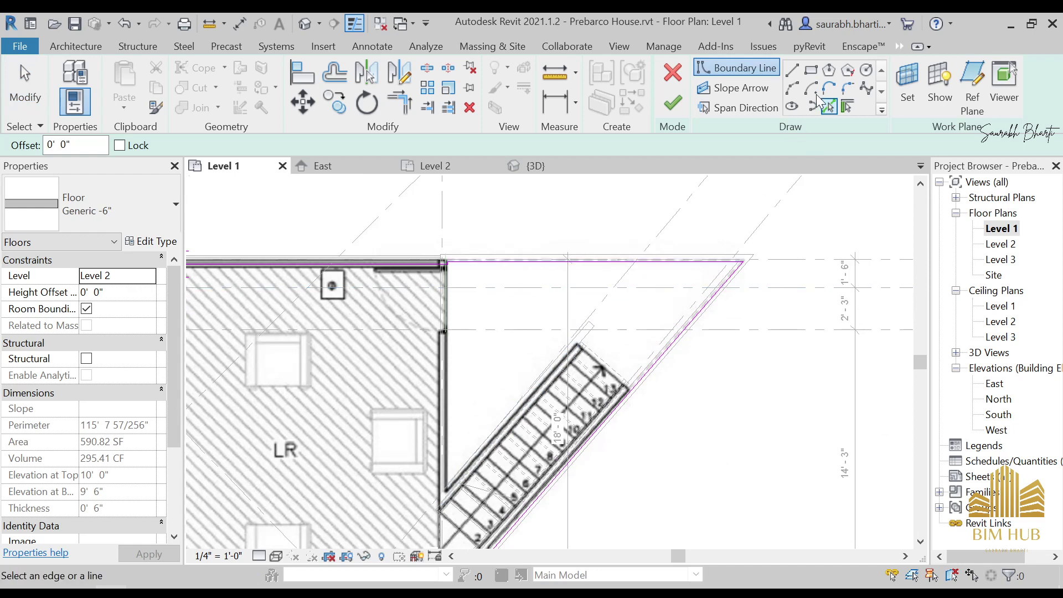
pyautogui.moveTo(555, 367); pyautogui.dragTo(578, 350, button='middle')
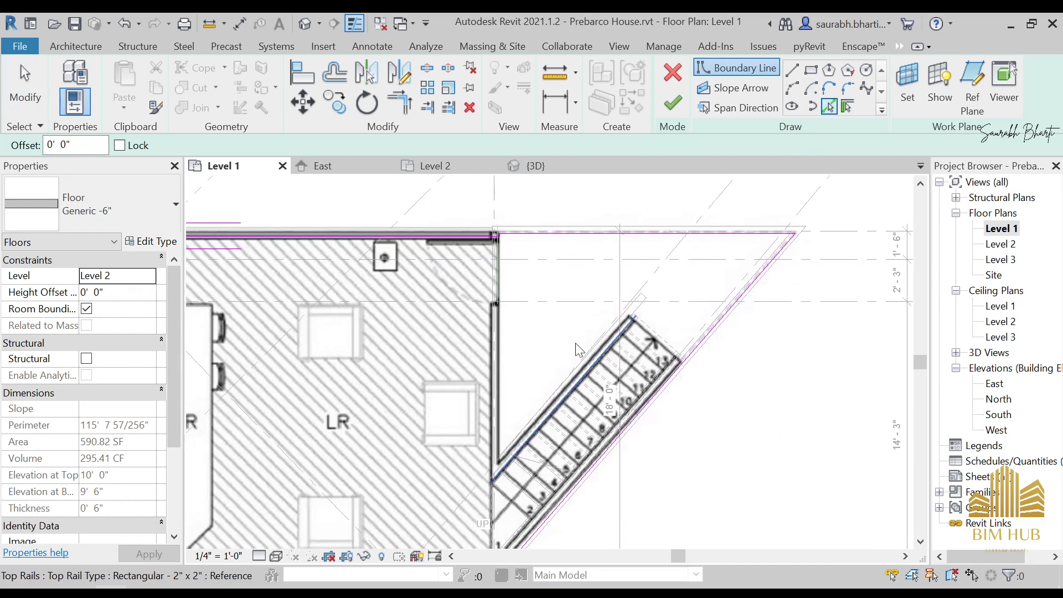
pyautogui.click(579, 383)
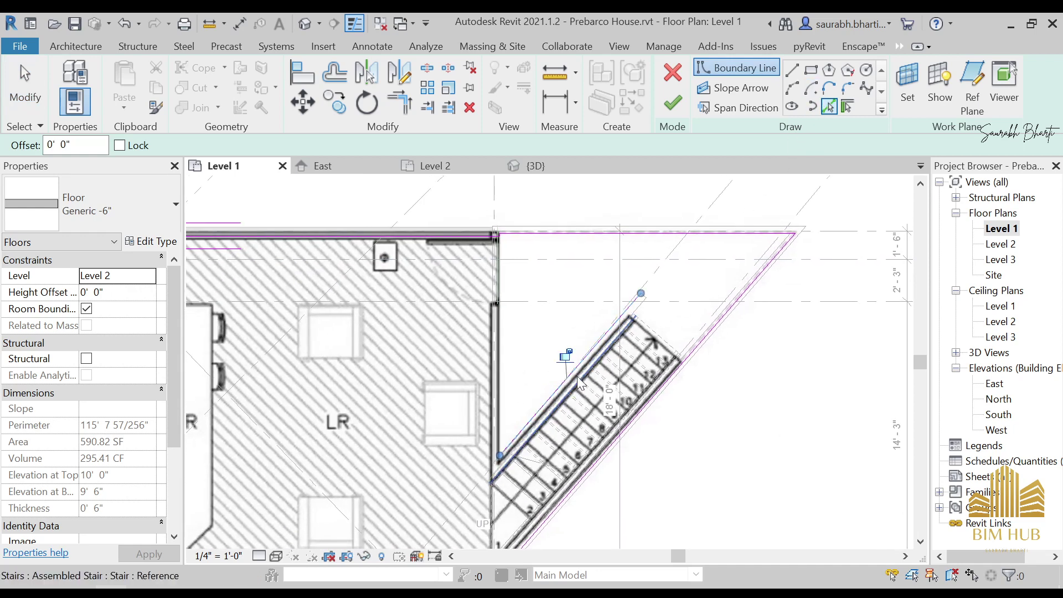
pyautogui.click(625, 320)
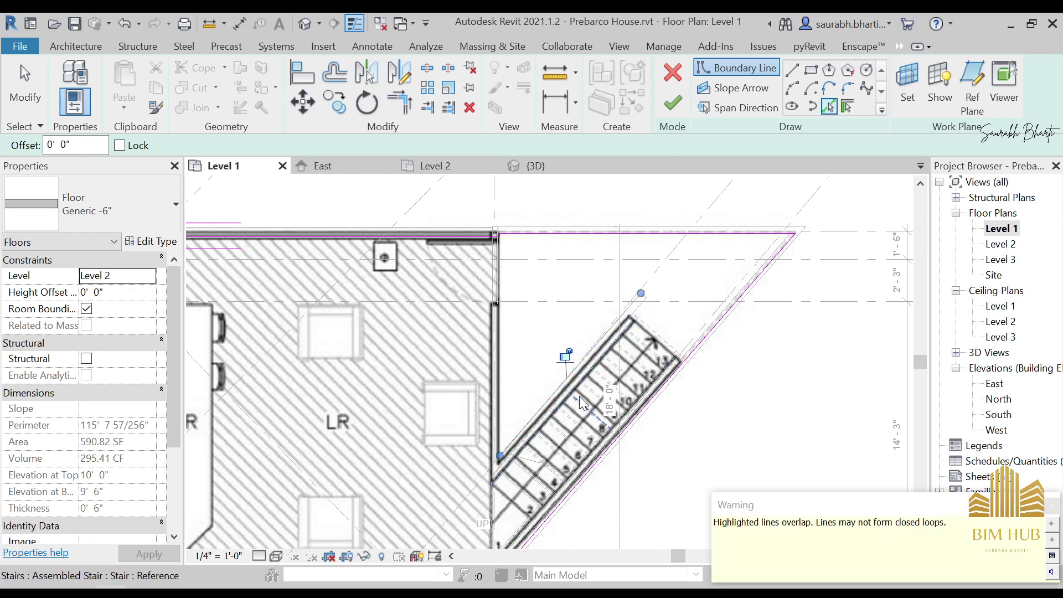
pyautogui.scroll(3, 609, 363)
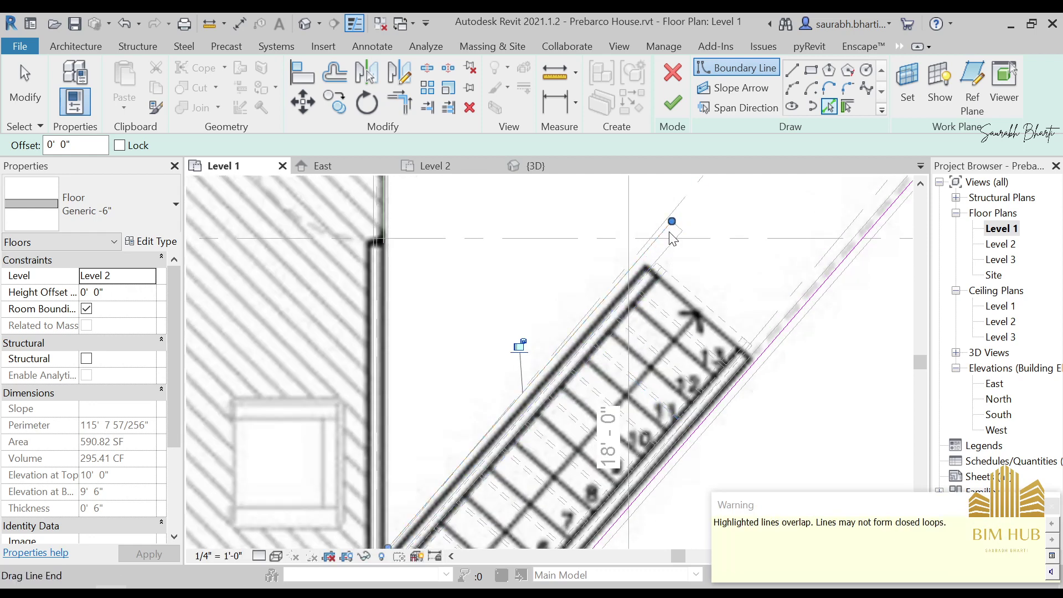
pyautogui.scroll(-2, 653, 252)
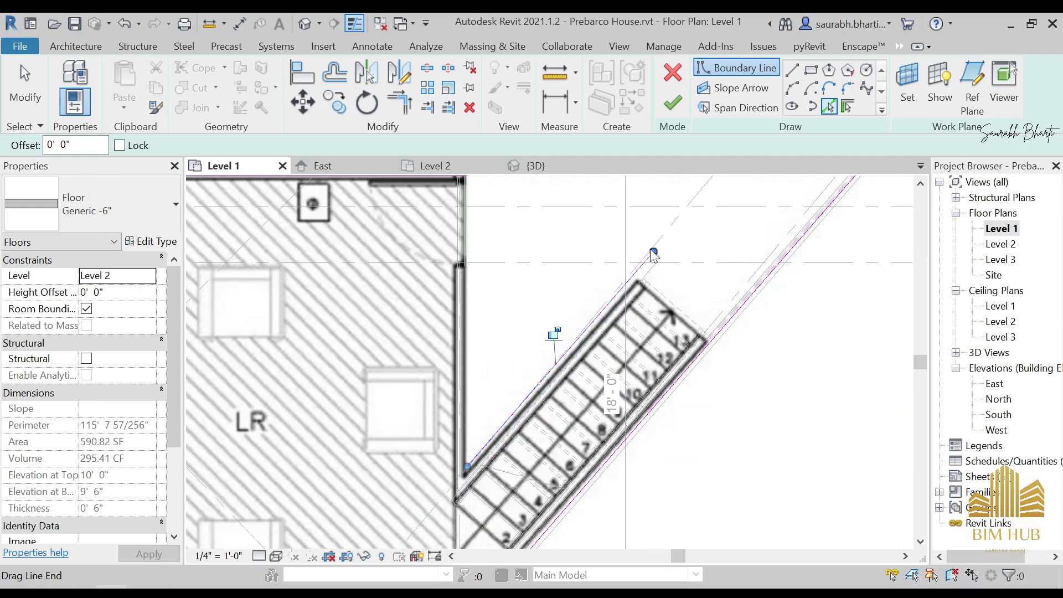
pyautogui.scroll(-2, 719, 224)
# Draw a boundary line about 4' 1" long across the stair's upper end, from the outer diagonal boundary to the picked wall line
pyautogui.click(791, 70)
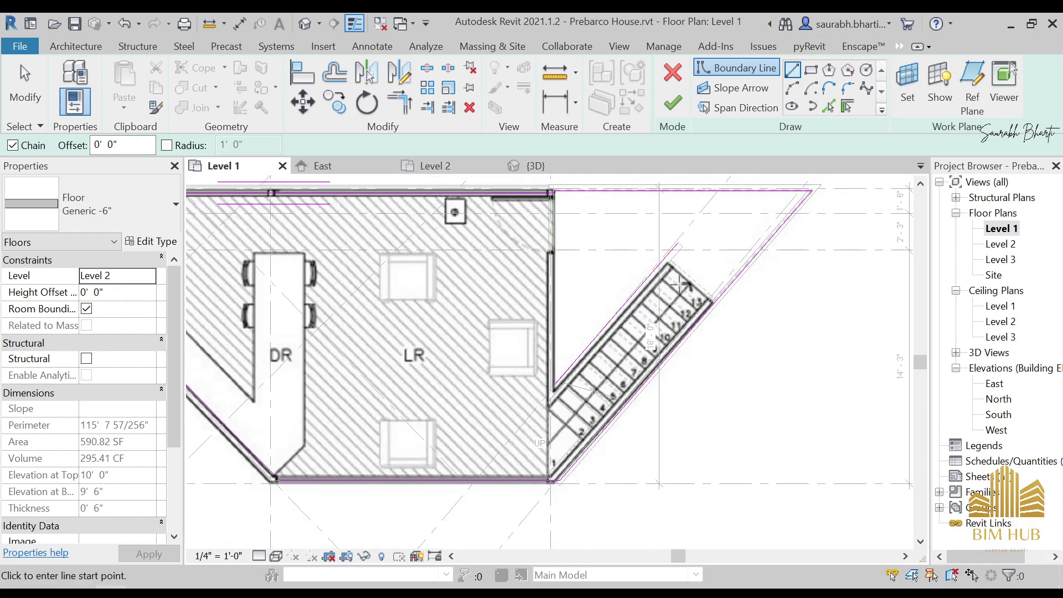
pyautogui.scroll(8, 731, 249)
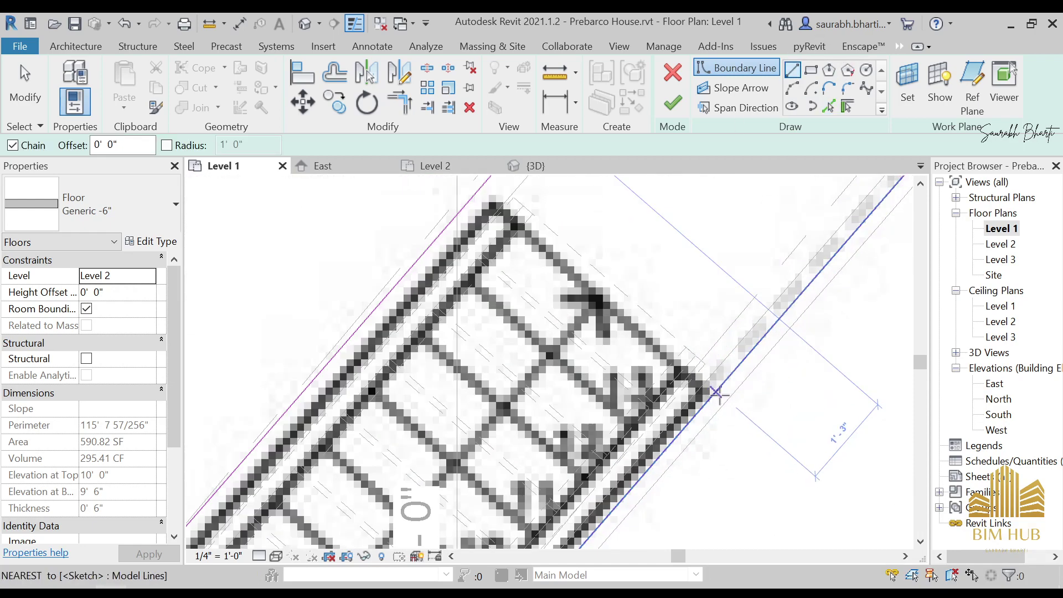
pyautogui.click(717, 393)
pyautogui.moveTo(487, 183); pyautogui.dragTo(523, 241, button='middle')
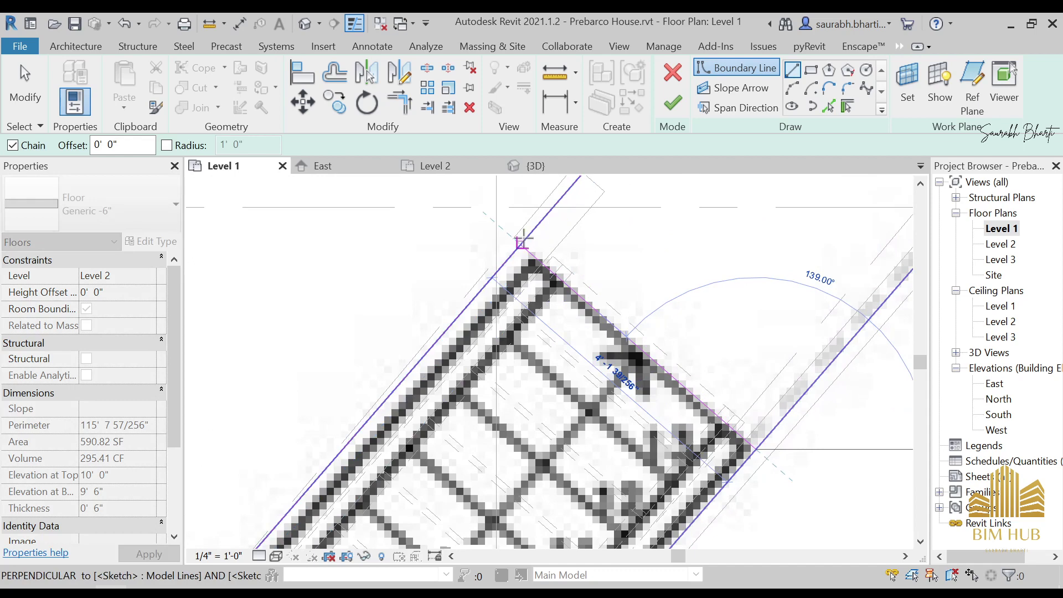
pyautogui.click(520, 243)
pyautogui.press('Escape')
pyautogui.press('Escape')
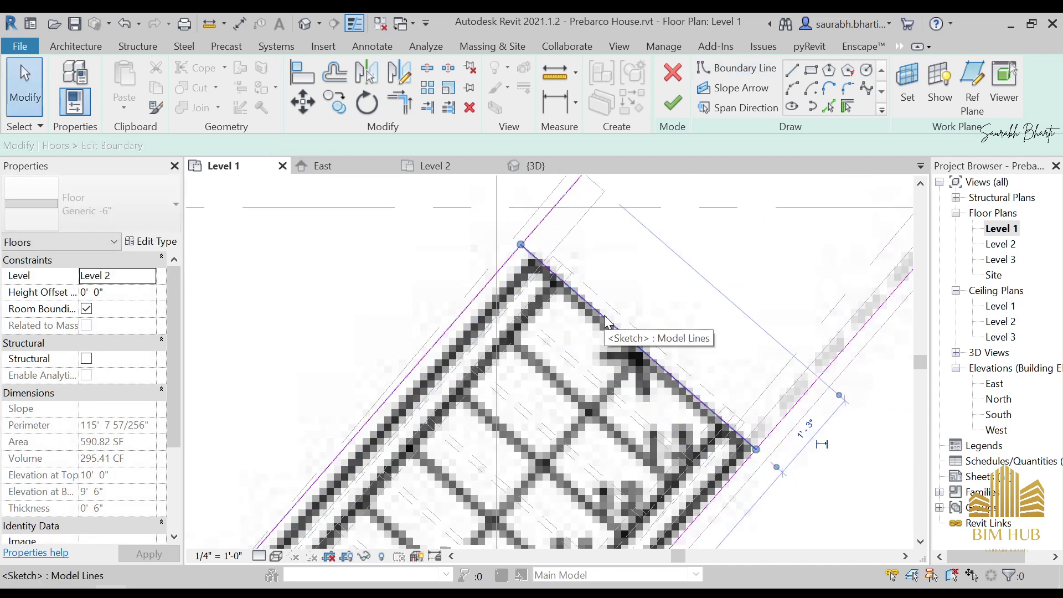
# Trim the picked wall line to a corner with the cross line at the stair's upper end
pyautogui.click(605, 321)
pyautogui.scroll(2, 603, 294)
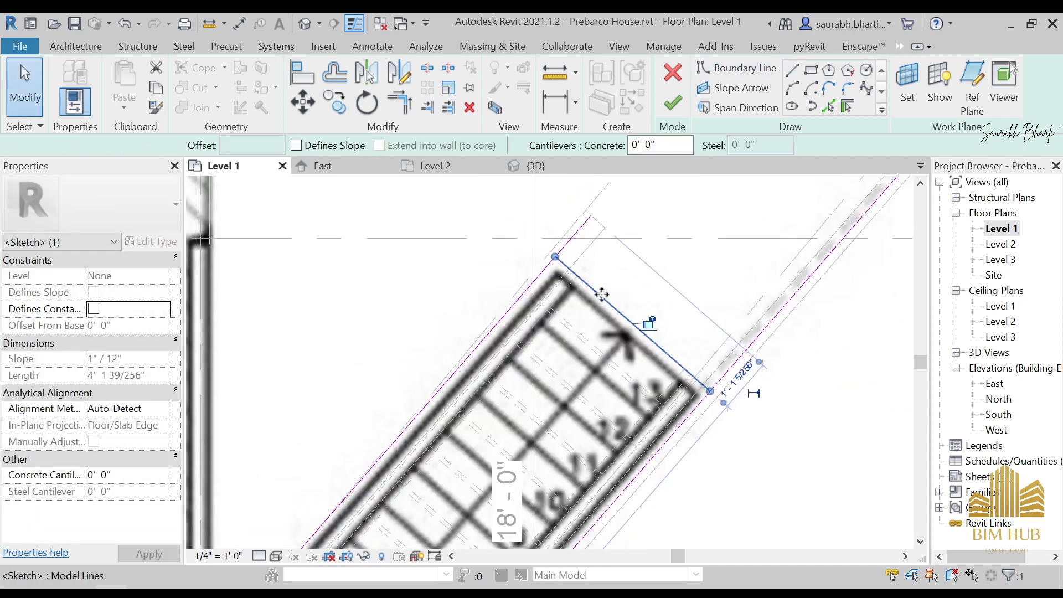
pyautogui.press('Escape')
pyautogui.press('t')
pyautogui.press('r')
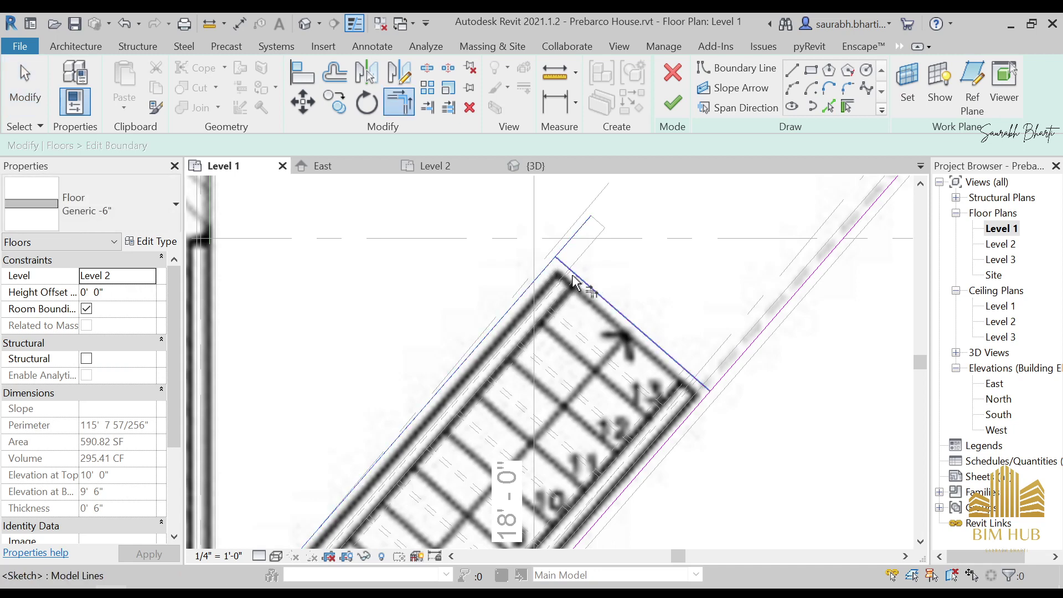
pyautogui.scroll(-4, 576, 282)
pyautogui.scroll(5, 584, 263)
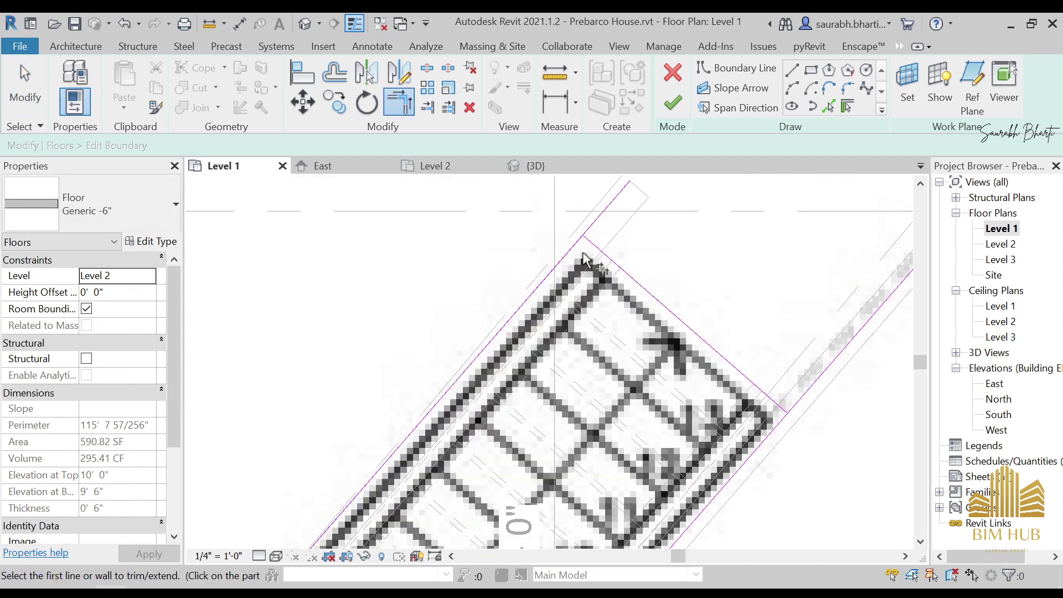
pyautogui.click(574, 255)
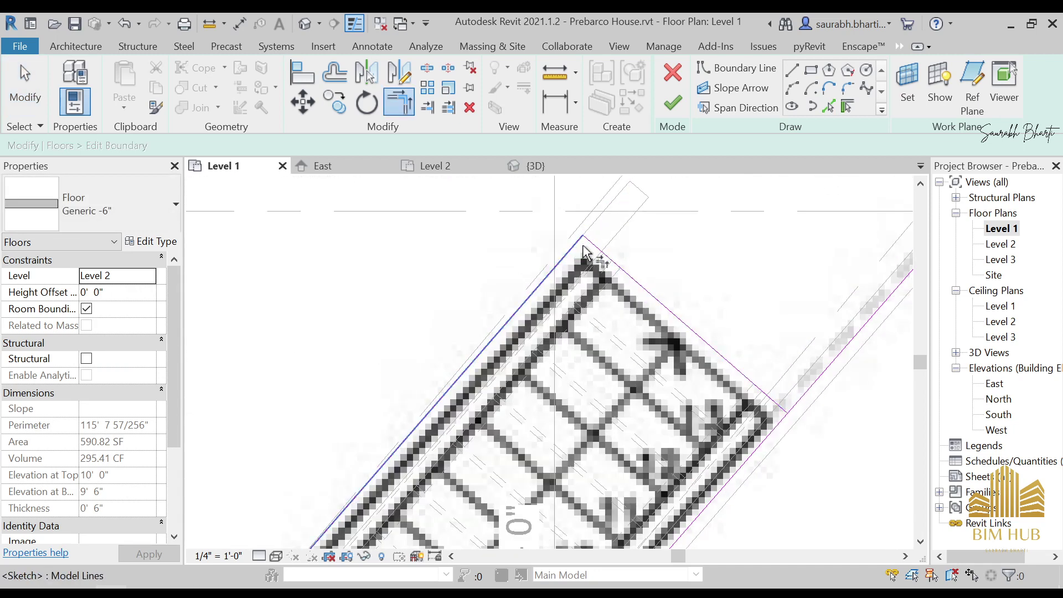
pyautogui.scroll(-4, 578, 279)
pyautogui.press('Escape')
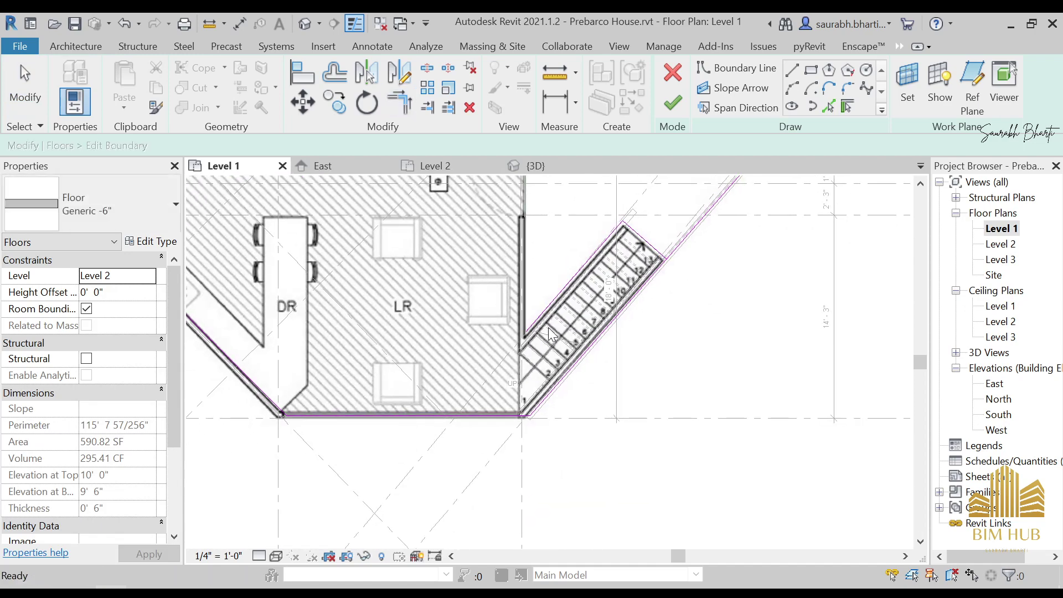
pyautogui.scroll(5, 527, 297)
pyautogui.scroll(-4, 527, 297)
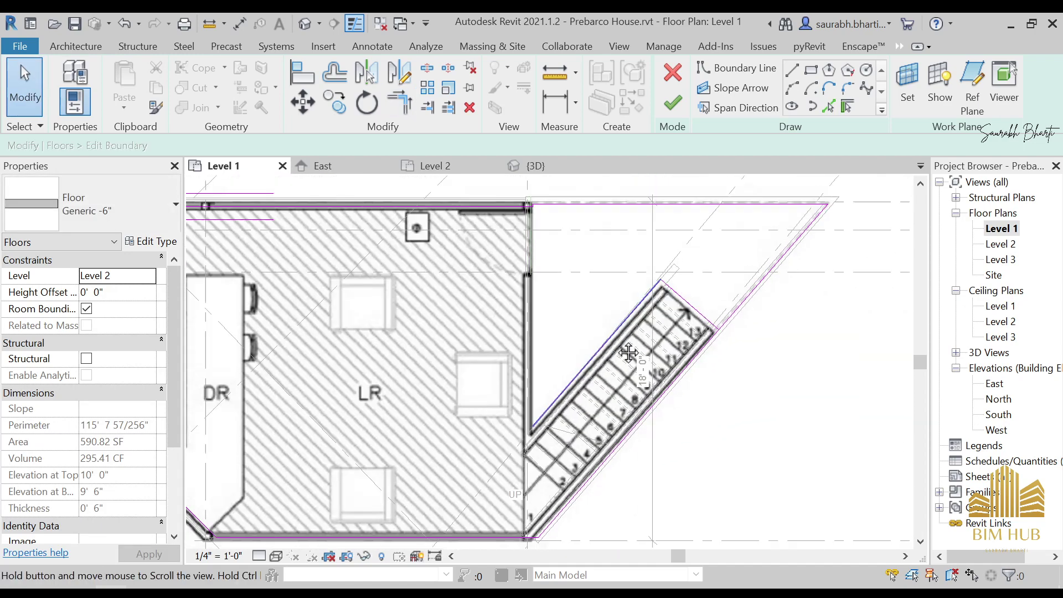
pyautogui.scroll(2, 674, 312)
pyautogui.scroll(-2, 675, 312)
pyautogui.moveTo(620, 410); pyautogui.dragTo(597, 438, button='middle')
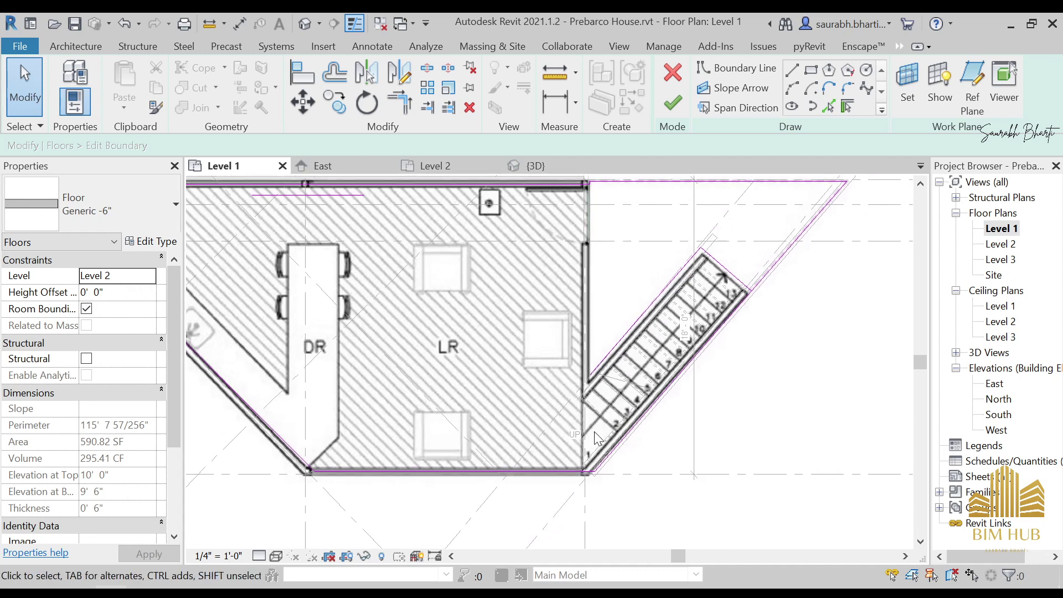
pyautogui.scroll(2, 585, 368)
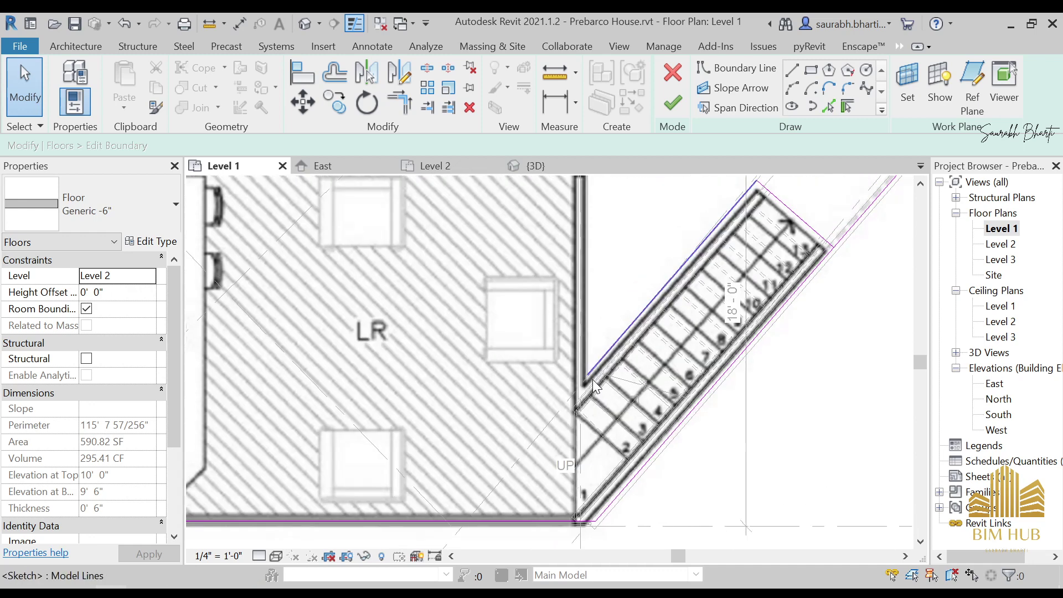
pyautogui.click(737, 67)
pyautogui.scroll(3, 598, 390)
pyautogui.scroll(1, 598, 390)
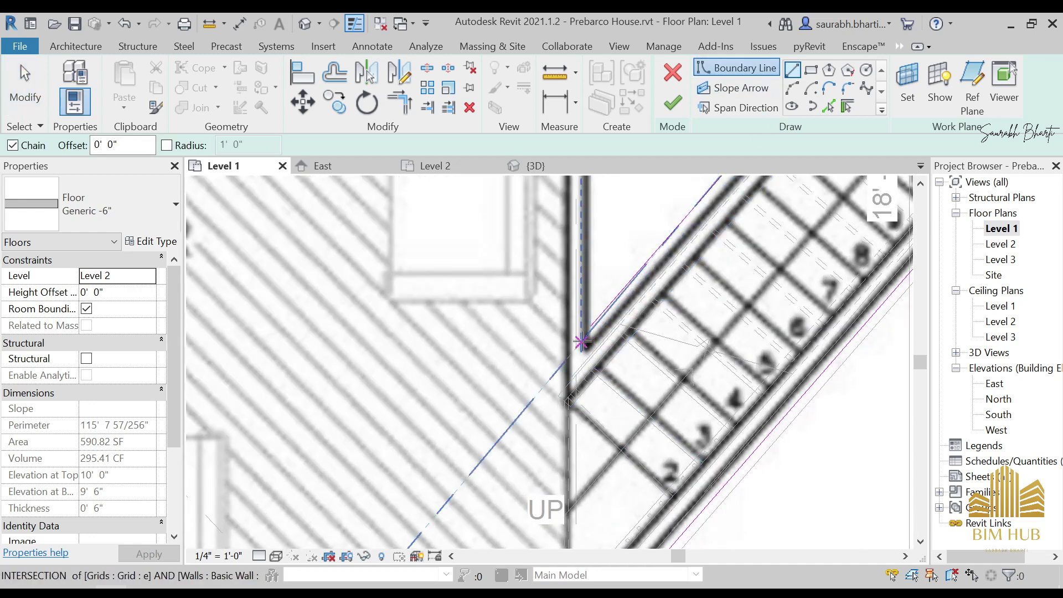
pyautogui.press('Escape')
# Move the lower end of the boundary line beside the stair toward the corner where the inner diagonal and vertical walls meet
pyautogui.click(600, 322)
pyautogui.moveTo(591, 326)
pyautogui.mouseDown()
pyautogui.moveTo(560, 361)
pyautogui.moveTo(586, 350)
pyautogui.mouseUp()
pyautogui.press('Escape')
pyautogui.scroll(3, 586, 313)
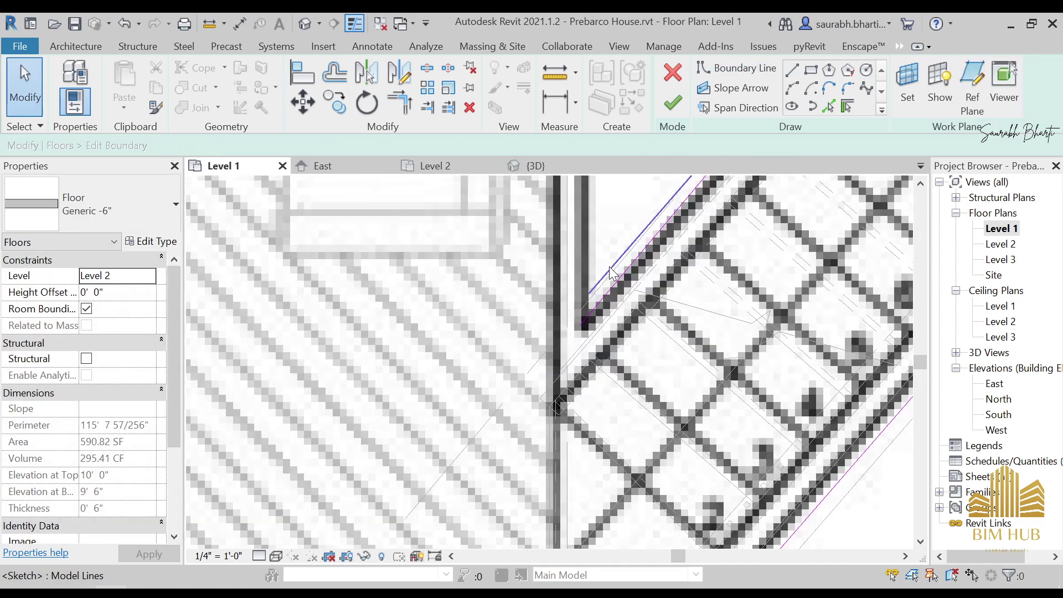
pyautogui.scroll(-4, 566, 449)
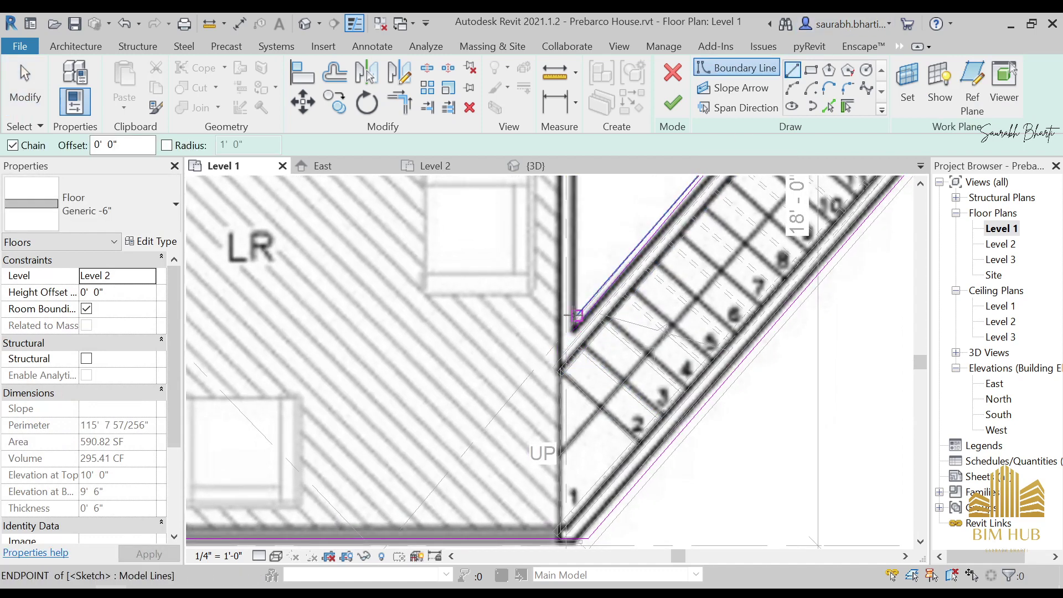
# Draw a floor boundary line across the stair's lower end, from the inner wall corner to the outer diagonal boundary
pyautogui.click(576, 315)
pyautogui.click(662, 452)
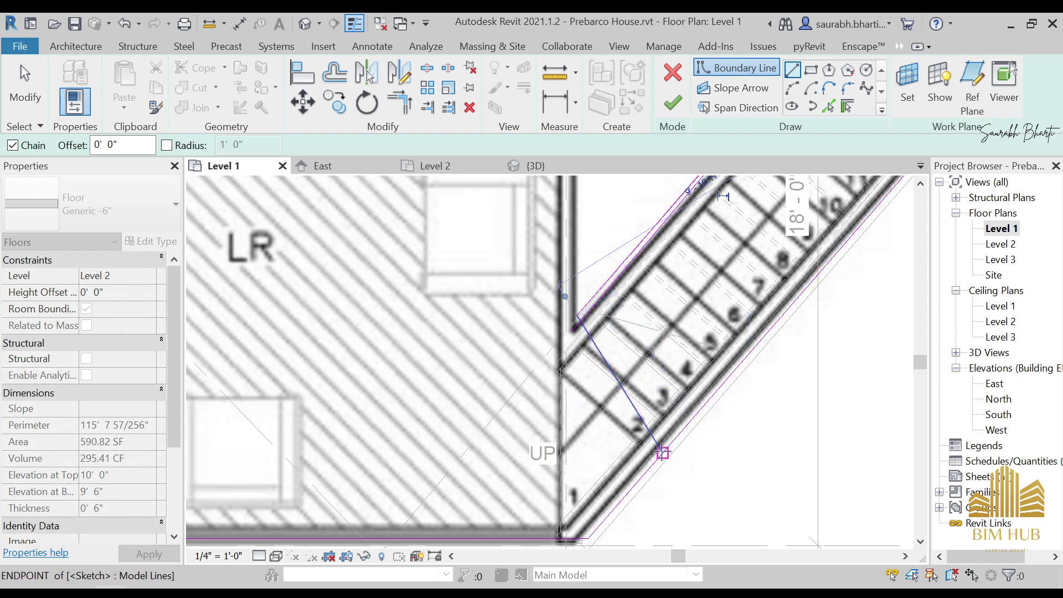
pyautogui.scroll(-3, 659, 446)
pyautogui.press('Escape')
pyautogui.press('s')
pyautogui.press('l')
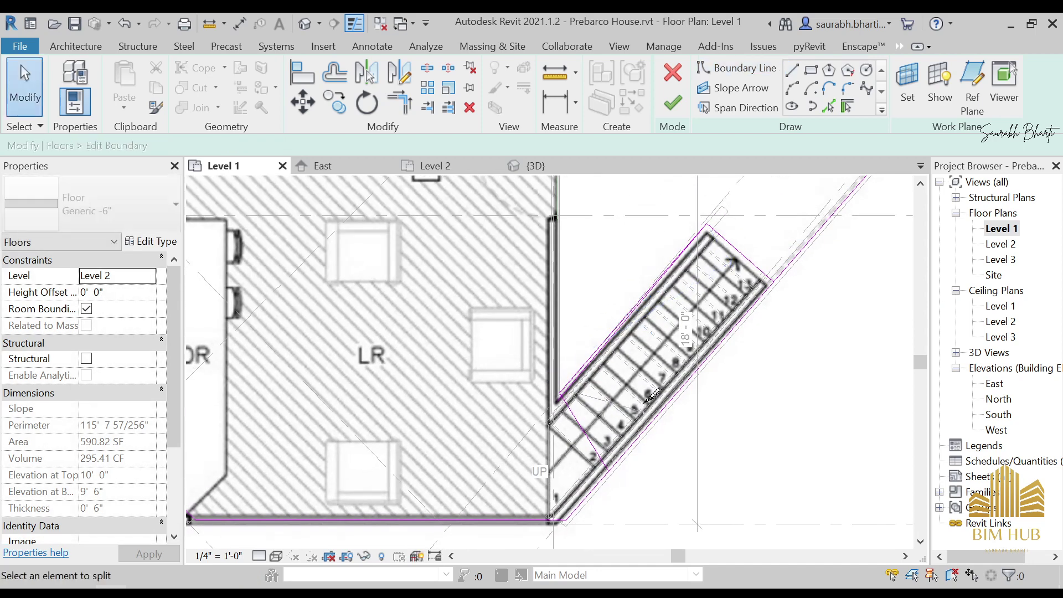
pyautogui.scroll(3, 661, 411)
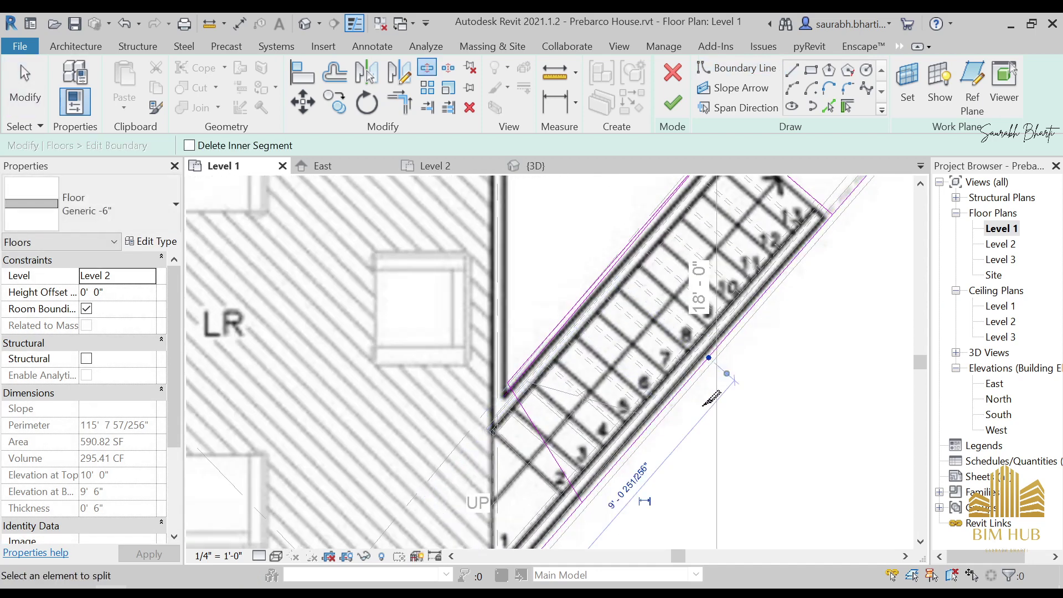
pyautogui.press('Escape')
# Trim the lower part of the outer diagonal boundary to a corner with the cross line at the stair's lower end
pyautogui.press('t')
pyautogui.press('r')
pyautogui.moveTo(842, 221); pyautogui.dragTo(714, 363, button='middle')
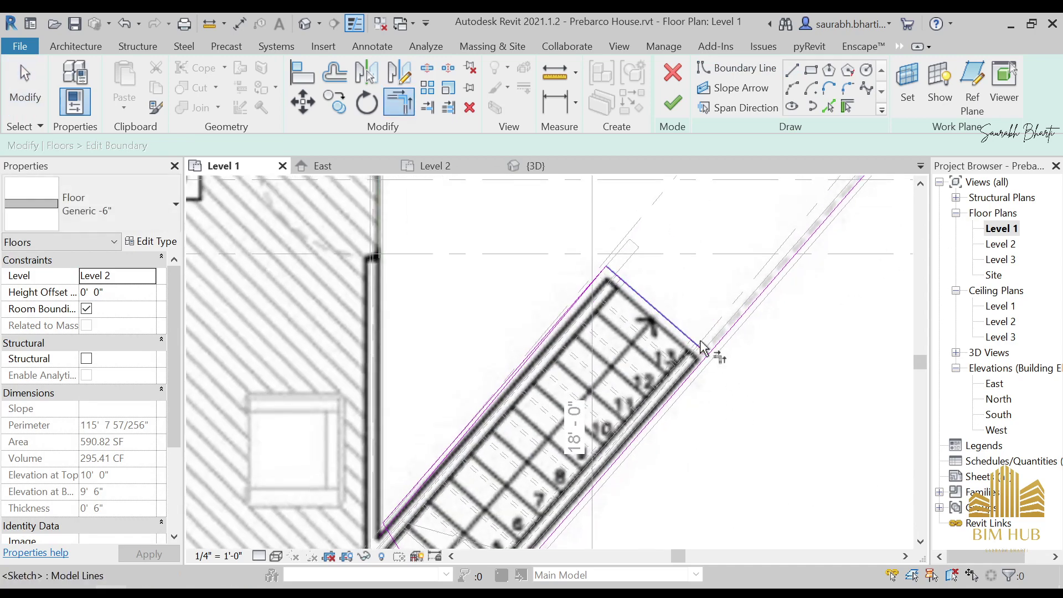
pyautogui.scroll(-3, 764, 376)
pyautogui.scroll(2, 678, 413)
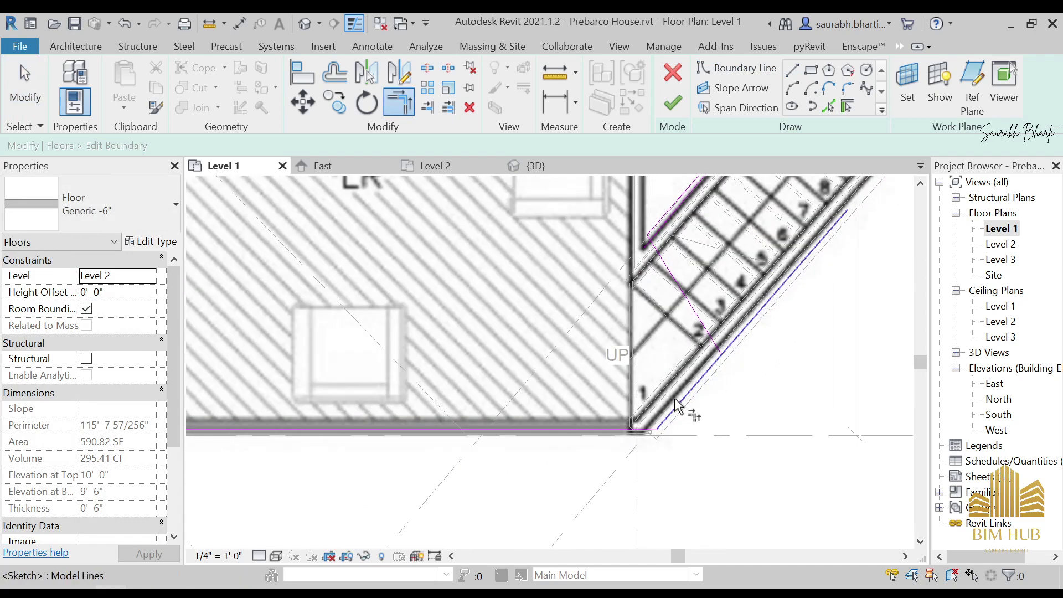
pyautogui.click(692, 389)
pyautogui.click(709, 336)
pyautogui.scroll(-2, 674, 434)
pyautogui.moveTo(688, 443); pyautogui.dragTo(655, 470, button='middle')
pyautogui.press('Escape')
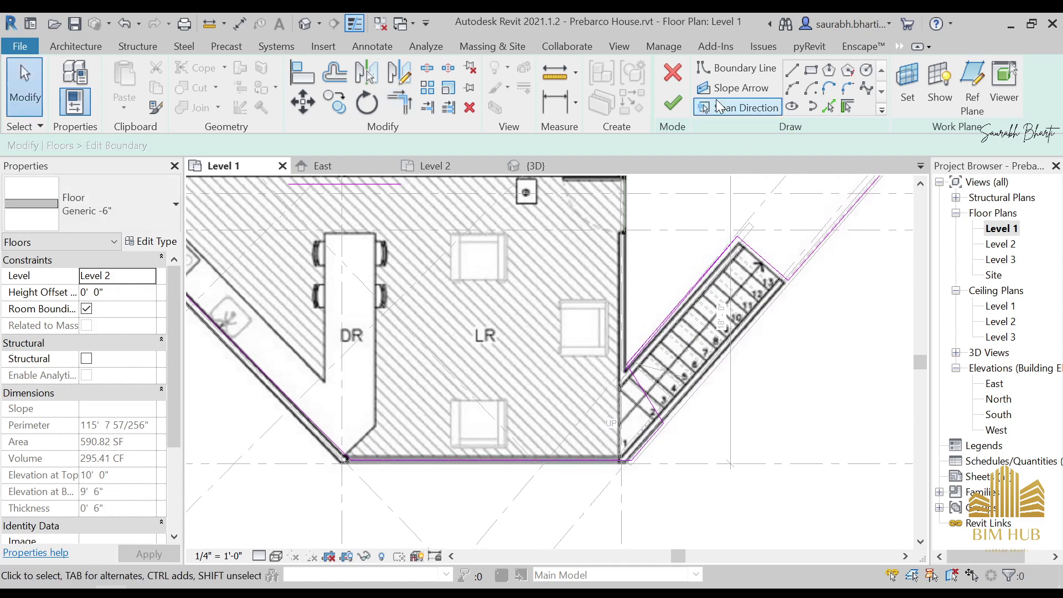
# Try to finish the floor boundary, and remove the duplicate boundary line along the inner diagonal wall beside the stair
pyautogui.click(673, 103)
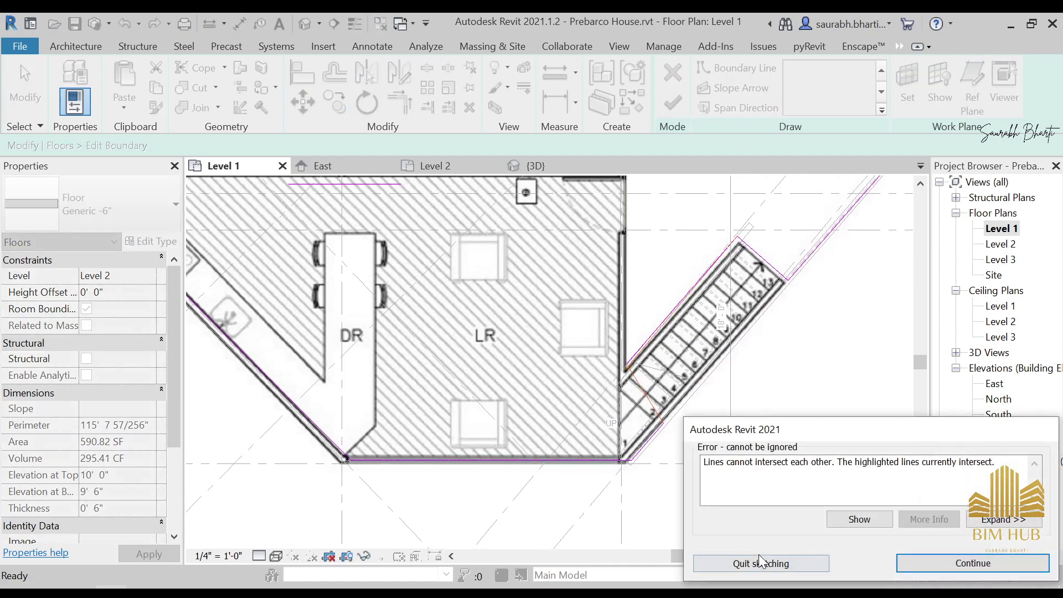
pyautogui.click(962, 561)
pyautogui.scroll(3, 726, 357)
pyautogui.scroll(2, 750, 327)
pyautogui.moveTo(750, 326); pyautogui.dragTo(596, 440, button='middle')
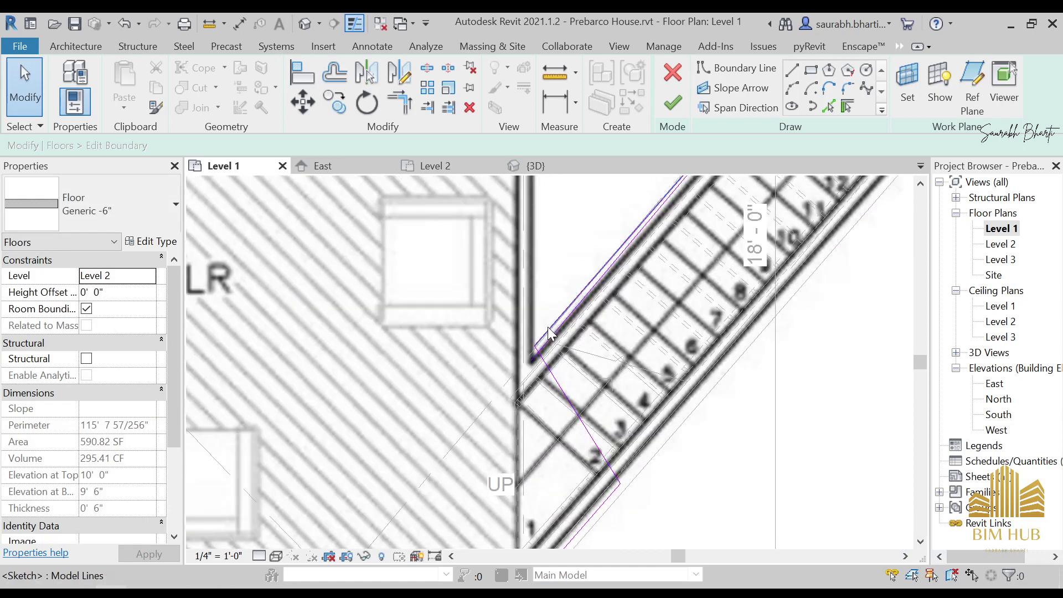
pyautogui.scroll(-3, 514, 398)
pyautogui.scroll(3, 556, 350)
pyautogui.scroll(3, 558, 350)
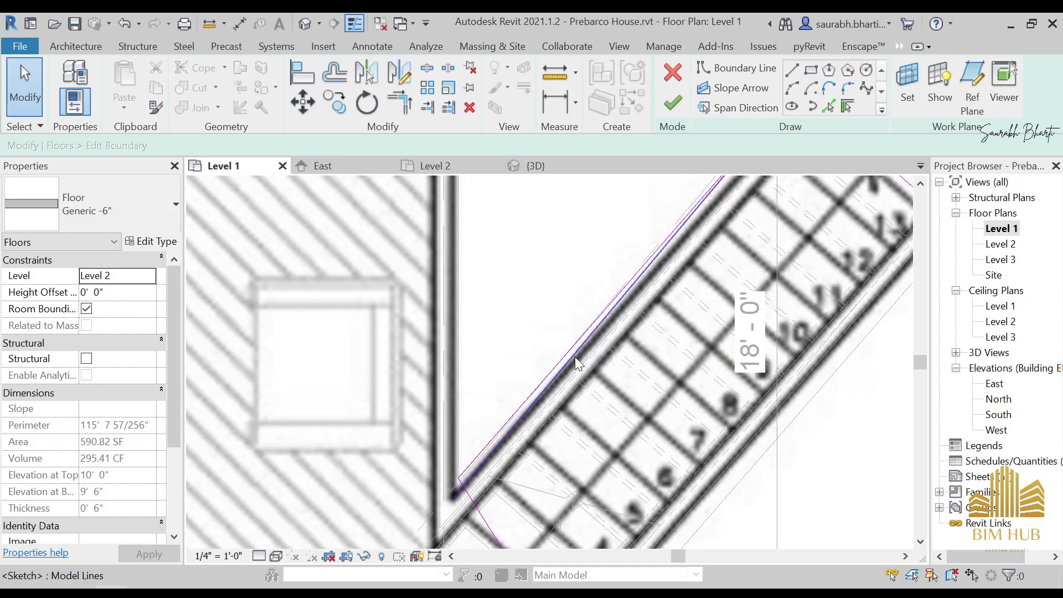
pyautogui.click(574, 354)
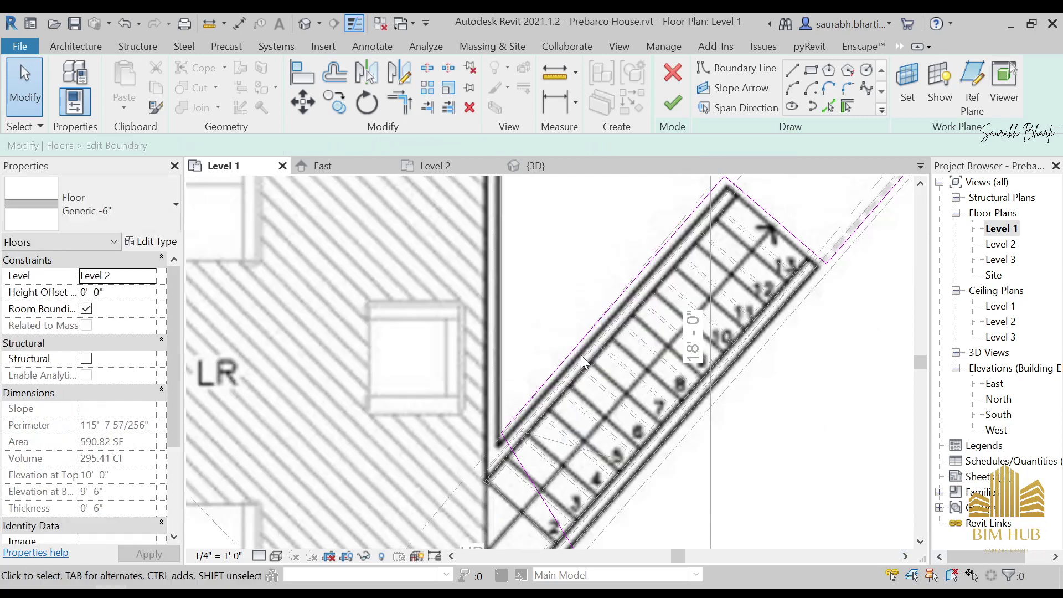
# Shift the remaining boundary line beside the stair onto the inner diagonal wall
pyautogui.scroll(3, 595, 337)
pyautogui.click(615, 345)
pyautogui.moveTo(615, 344); pyautogui.dragTo(610, 335)
pyautogui.scroll(-2, 608, 336)
pyautogui.click(674, 299)
pyautogui.scroll(2, 668, 282)
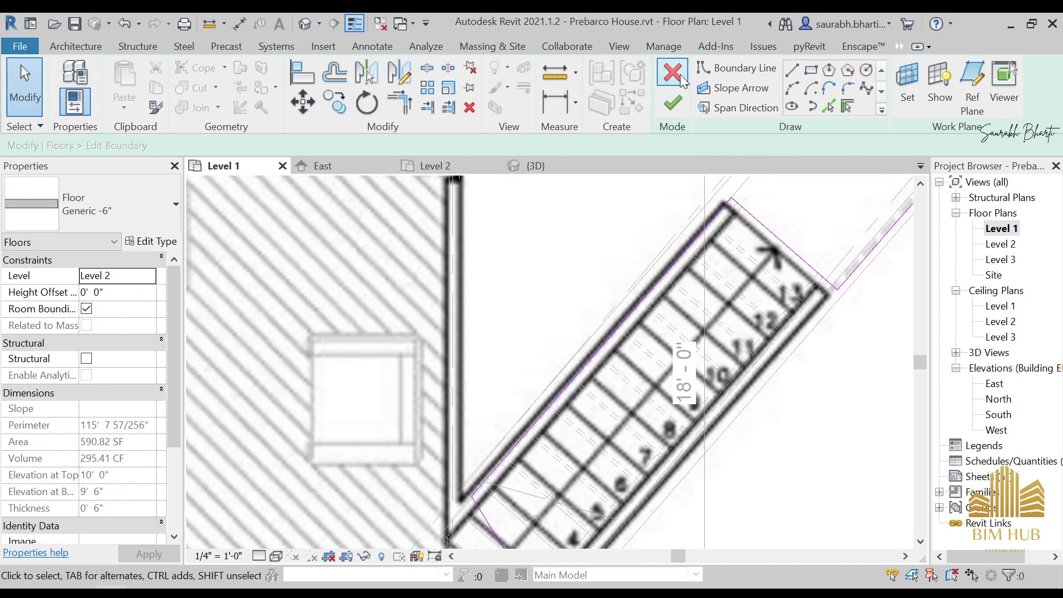
# Finish the floor boundary and attach the walls that go up to the floor's level to its bottom
pyautogui.scroll(-5, 731, 209)
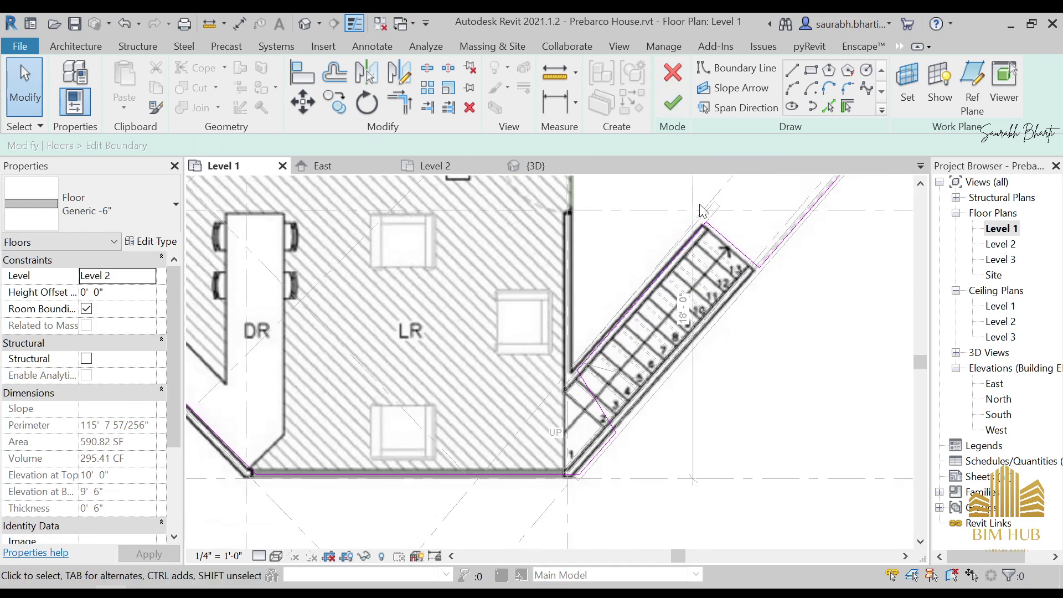
pyautogui.click(673, 104)
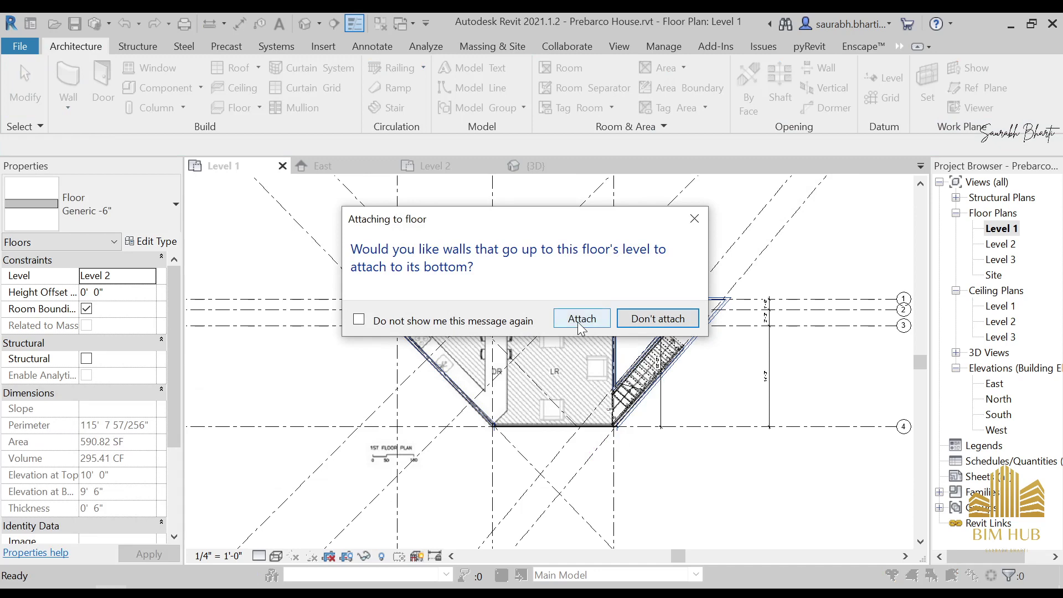
pyautogui.click(582, 328)
pyautogui.click(451, 359)
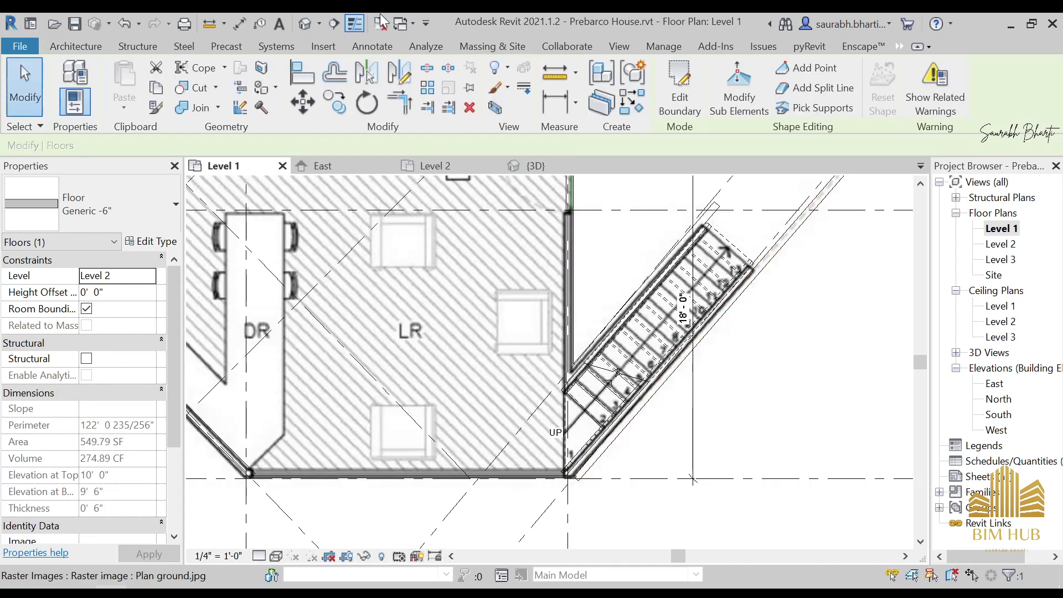
# Inspect the floor opening around the stair and the outer diagonal wall in the 3D view
pyautogui.click(304, 24)
pyautogui.keyDown('shift'); pyautogui.moveTo(473, 281); pyautogui.dragTo(572, 273, button='middle'); pyautogui.keyUp('shift')
pyautogui.scroll(2, 465, 285)
pyautogui.keyDown('shift'); pyautogui.moveTo(465, 285); pyautogui.dragTo(588, 295, button='middle'); pyautogui.keyUp('shift')
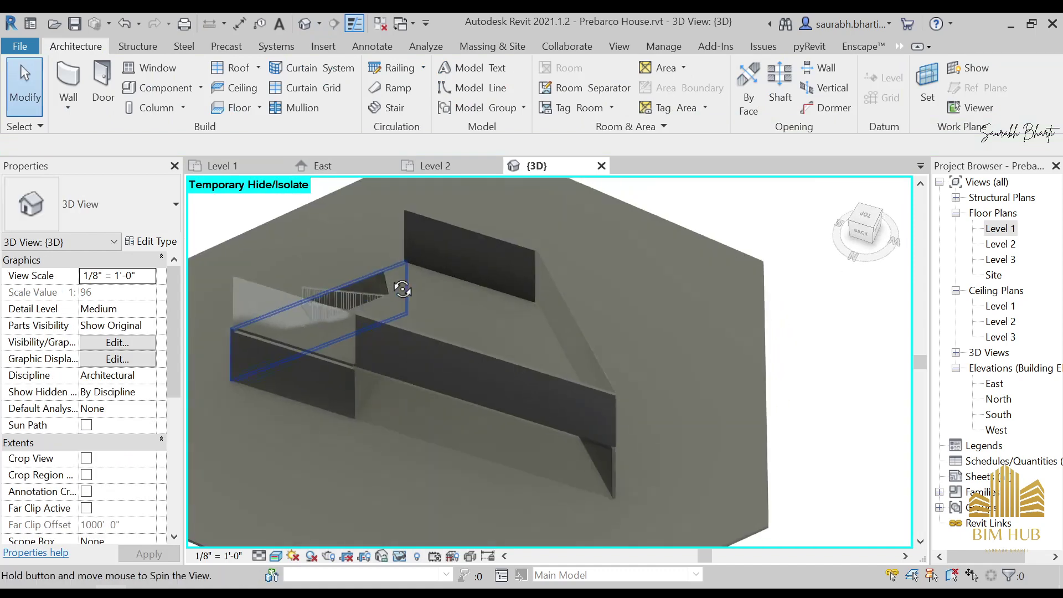
pyautogui.keyDown('shift'); pyautogui.moveTo(401, 287); pyautogui.dragTo(626, 260, button='middle'); pyautogui.keyUp('shift')
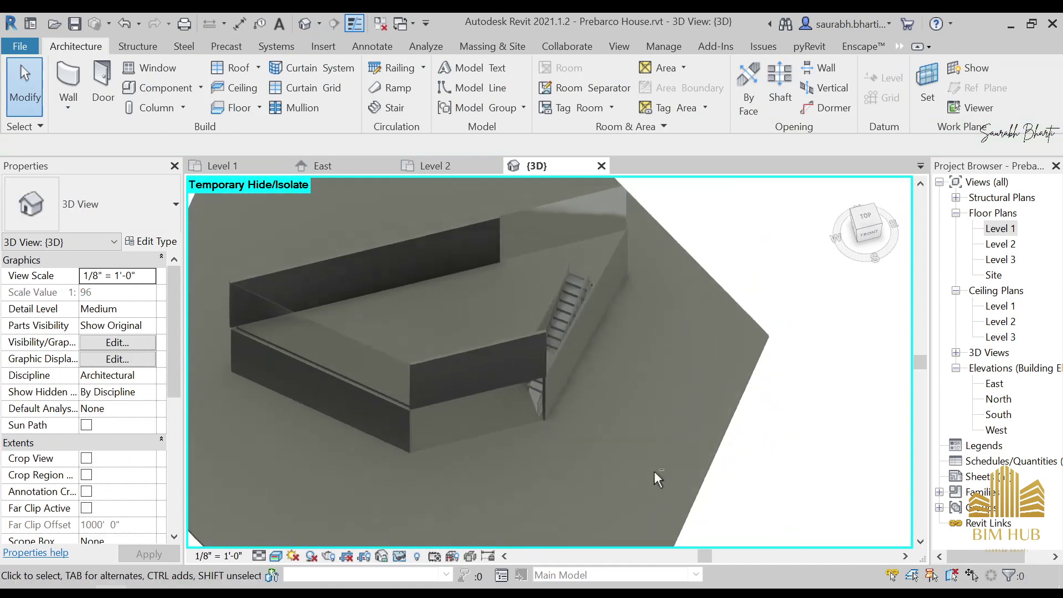
pyautogui.click(612, 263)
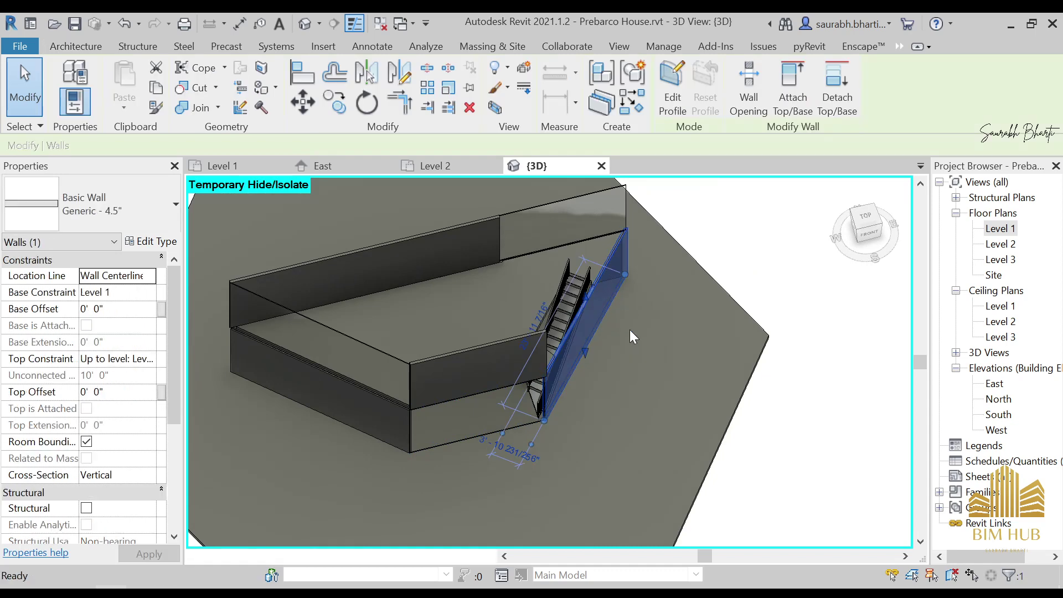
pyautogui.press('Escape')
# Examine up close where the stair's upper end meets the edge of the Level 2 floor
pyautogui.keyDown('shift'); pyautogui.moveTo(640, 404); pyautogui.dragTo(520, 333, button='middle'); pyautogui.keyUp('shift')
pyautogui.scroll(3, 576, 357)
pyautogui.keyDown('shift'); pyautogui.moveTo(576, 358); pyautogui.dragTo(658, 133, button='middle'); pyautogui.keyUp('shift')
pyautogui.scroll(3, 536, 340)
pyautogui.keyDown('shift'); pyautogui.moveTo(672, 372); pyautogui.dragTo(676, 370, button='middle'); pyautogui.keyUp('shift')
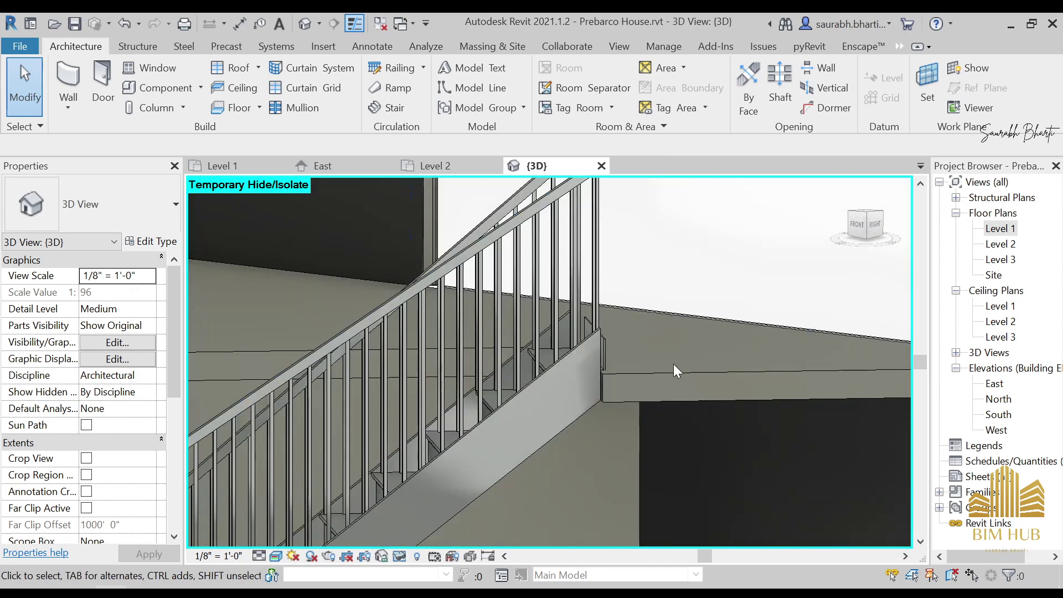
# Look at the stair from the right side and set its desired number of risers to 15
pyautogui.click(876, 225)
pyautogui.scroll(5, 560, 376)
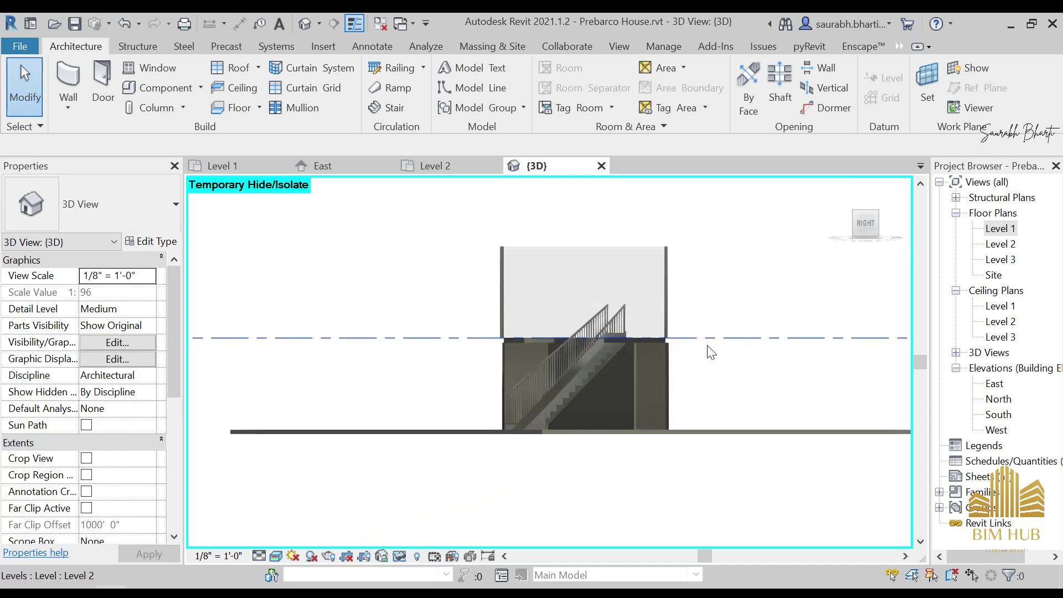
pyautogui.click(556, 359)
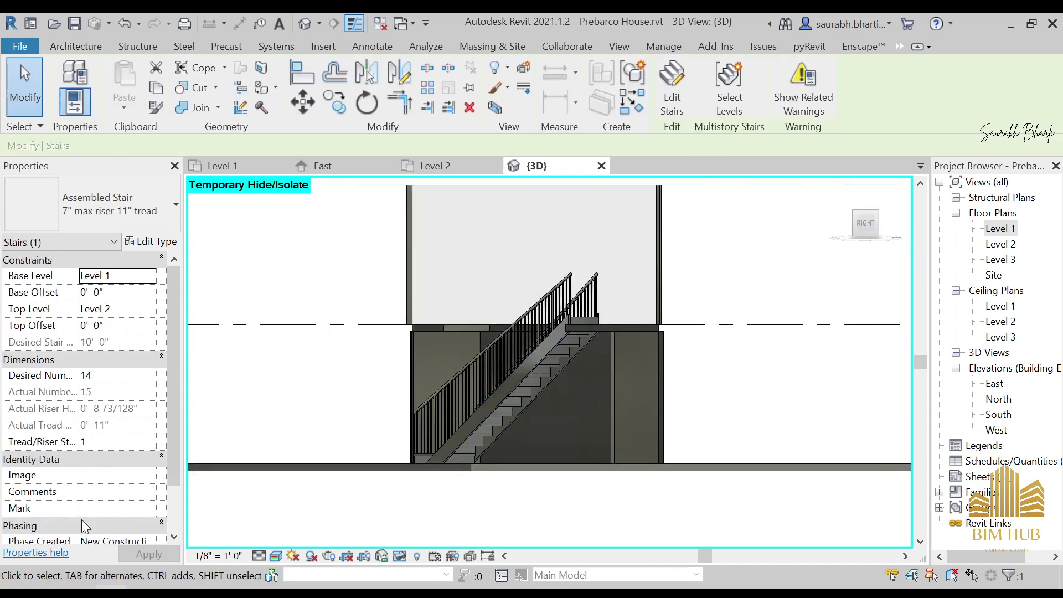
pyautogui.click(117, 375)
pyautogui.write('15')
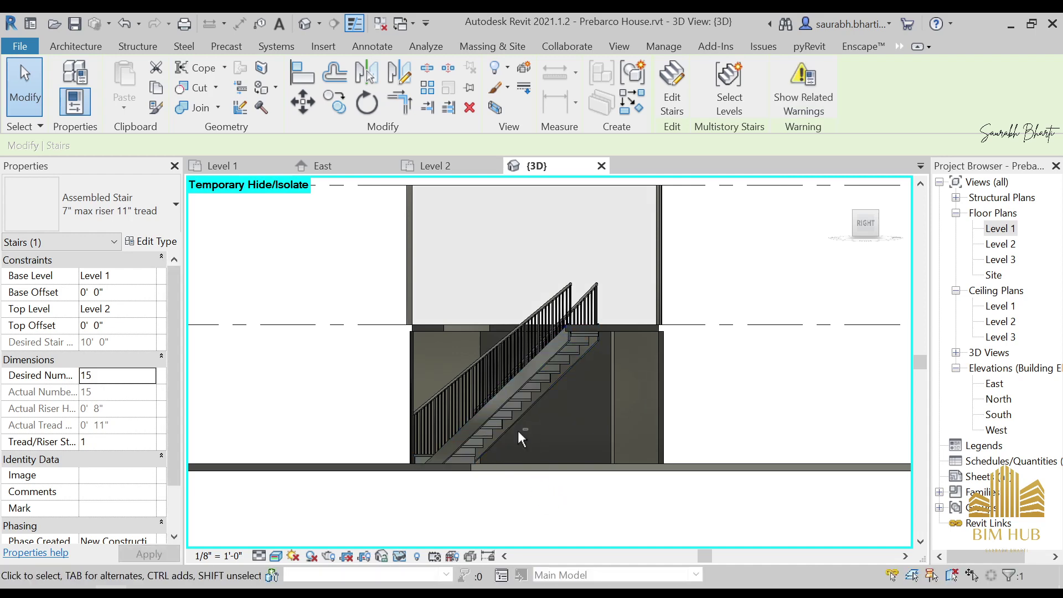
# Delete the railings on both sides of the stair
pyautogui.keyDown('shift'); pyautogui.moveTo(522, 436); pyautogui.dragTo(565, 243, button='middle'); pyautogui.keyUp('shift')
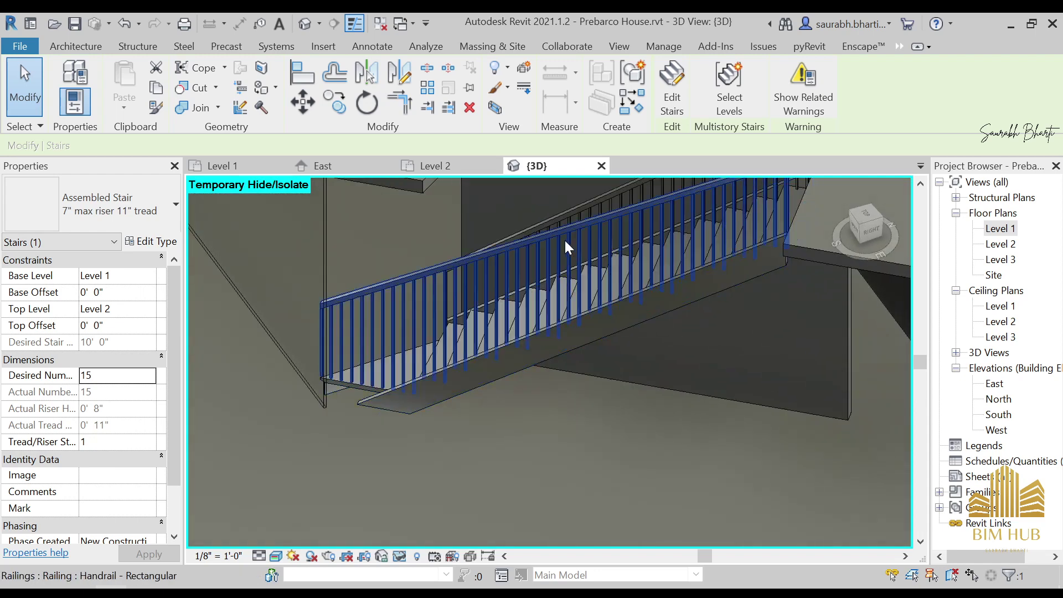
pyautogui.click(565, 243)
pyautogui.press('Escape')
pyautogui.keyDown('shift'); pyautogui.moveTo(477, 305); pyautogui.dragTo(529, 221, button='middle'); pyautogui.keyUp('shift')
pyautogui.click(529, 221)
pyautogui.press('Delete')
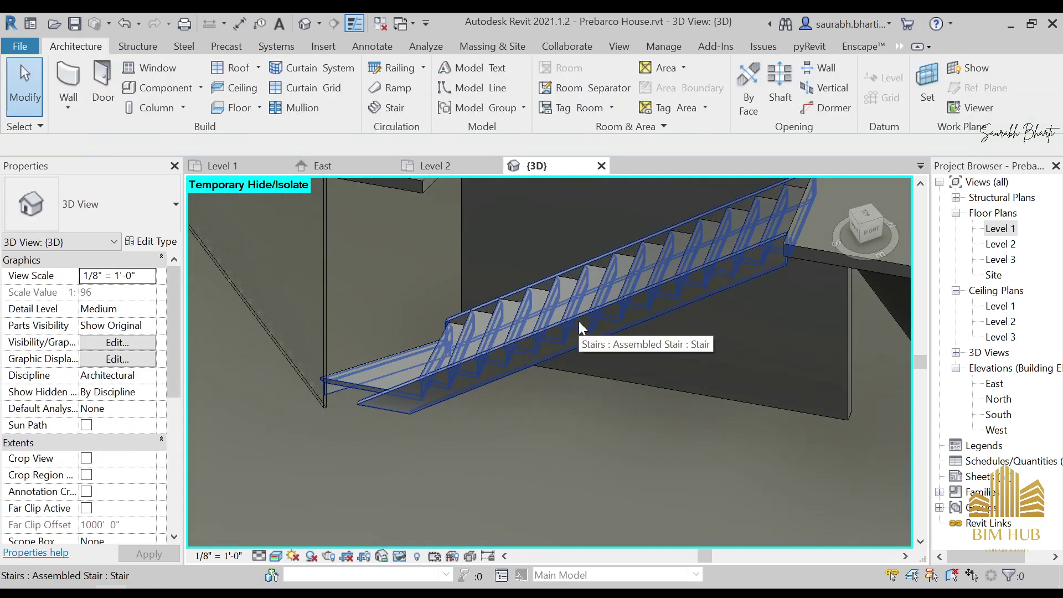
# Change both the right and left supports of the stair's type to Carriage (Open)
pyautogui.click(605, 309)
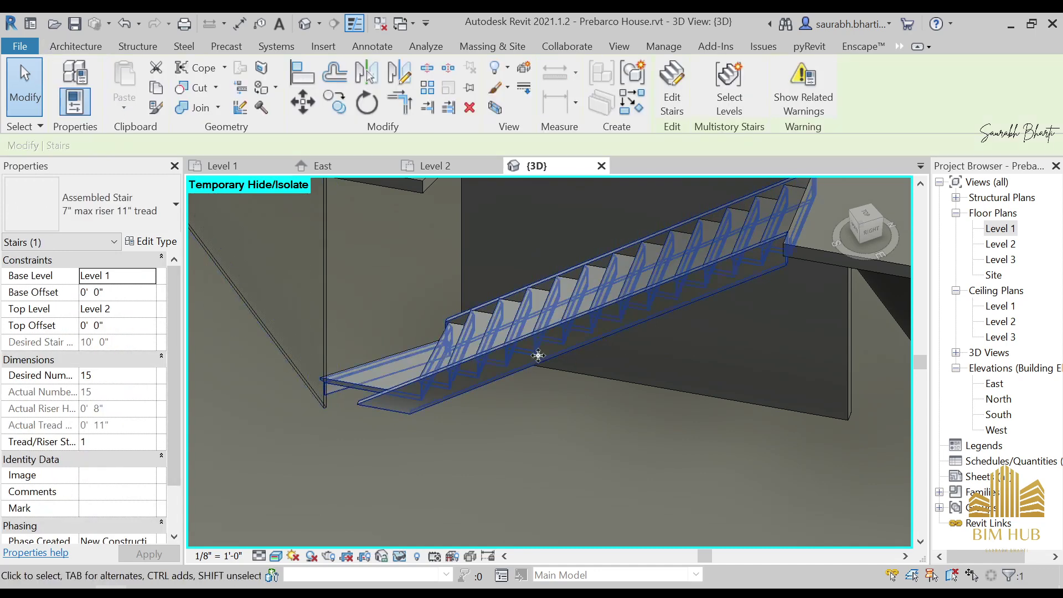
pyautogui.click(162, 242)
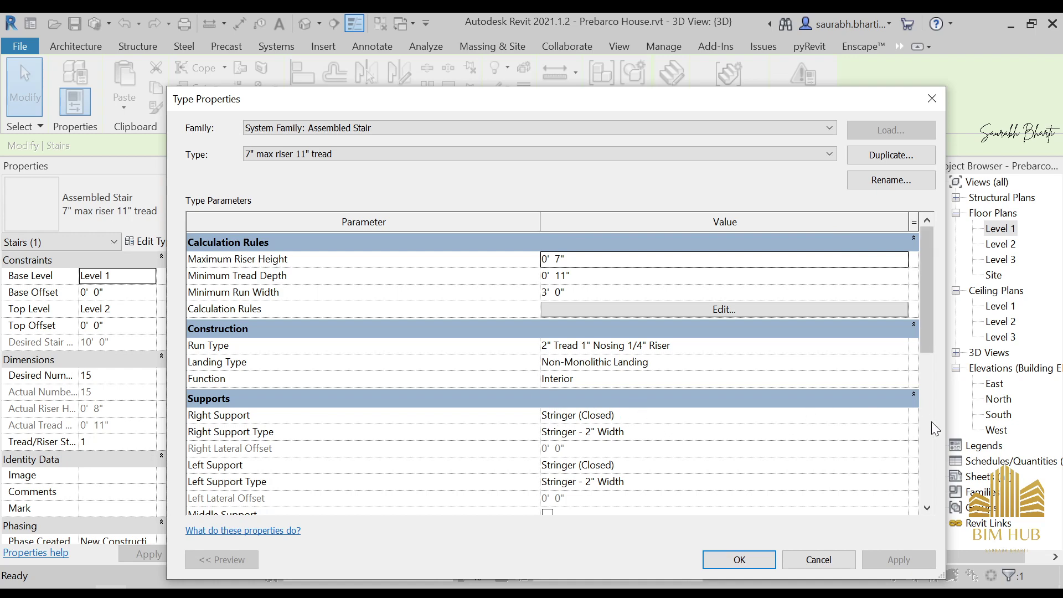
pyautogui.click(908, 438)
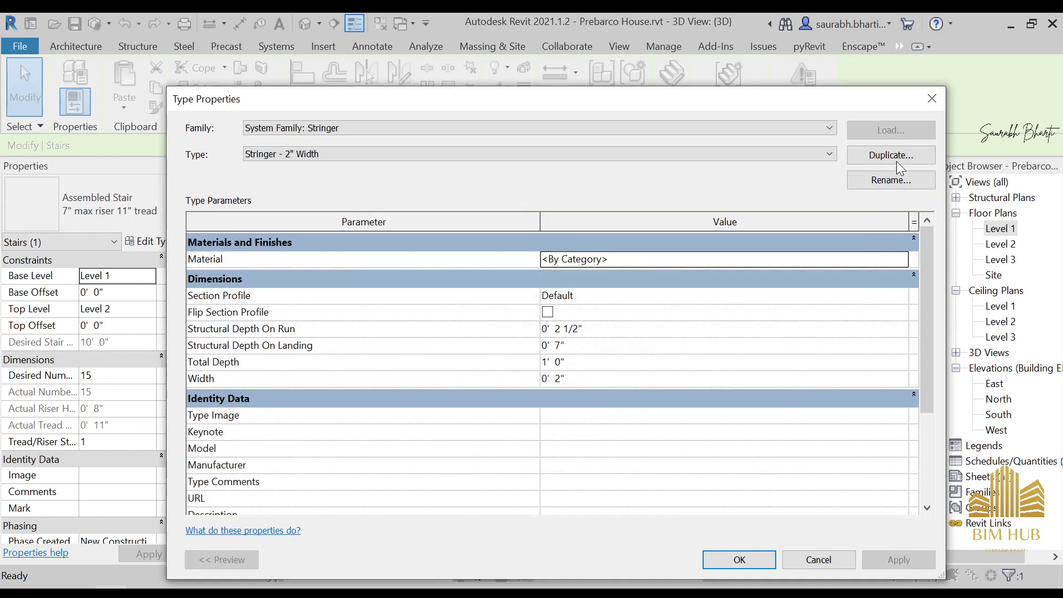
pyautogui.click(928, 102)
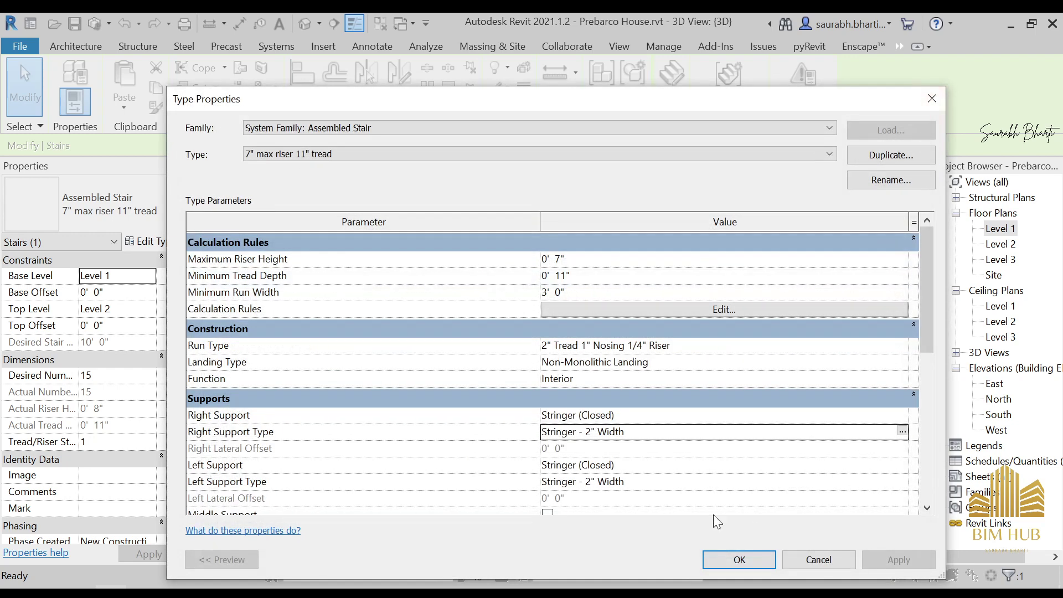
pyautogui.click(902, 416)
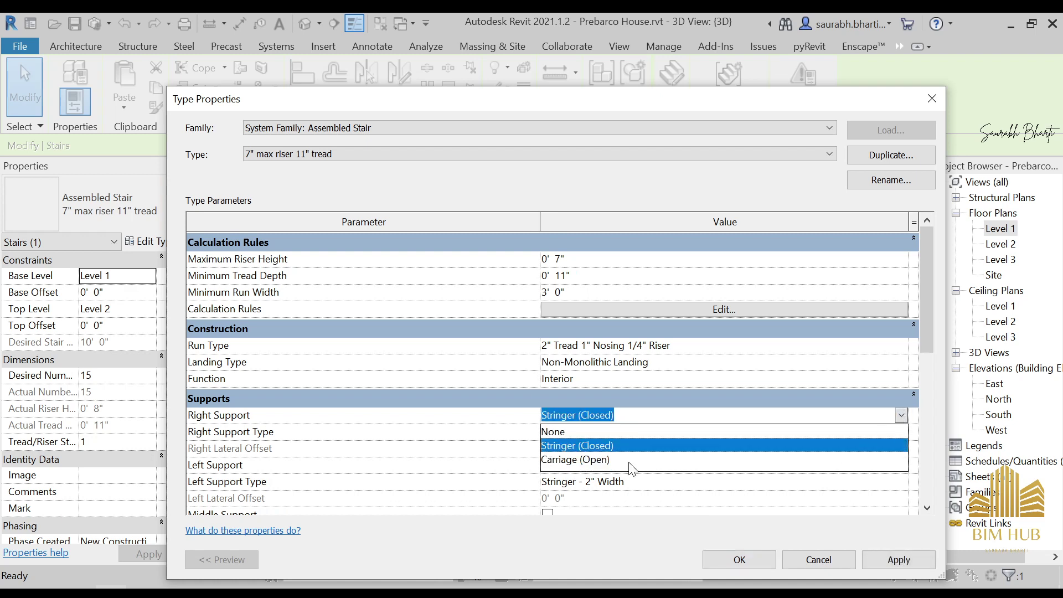
pyautogui.click(594, 465)
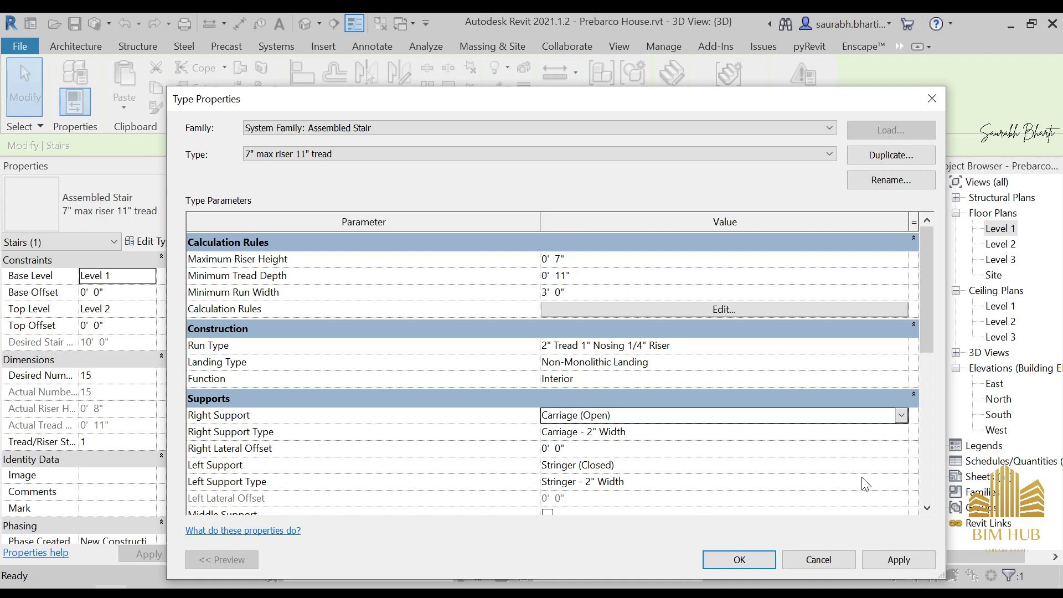
pyautogui.click(905, 468)
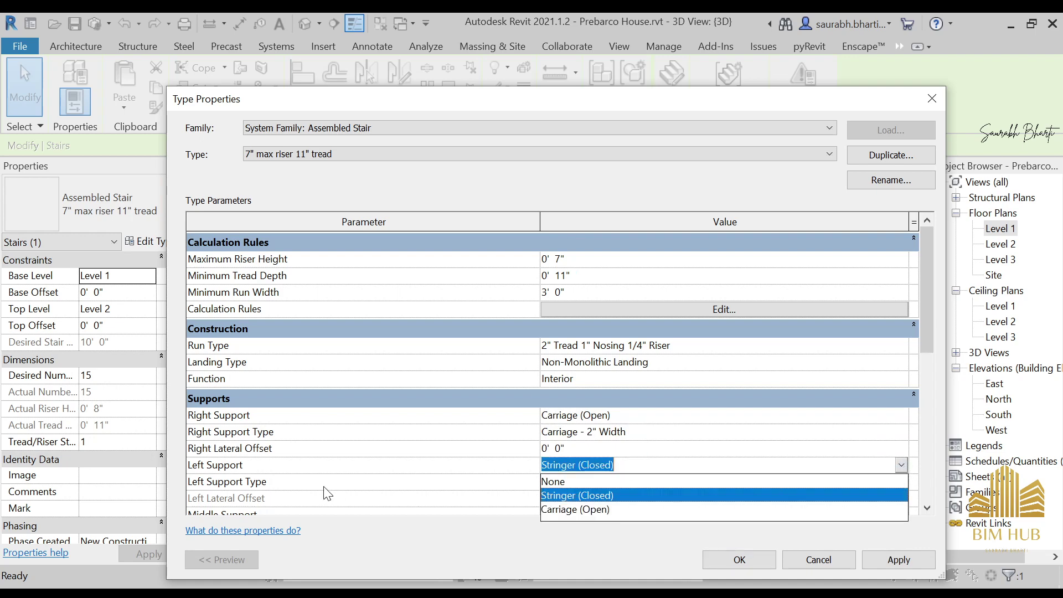
pyautogui.click(583, 517)
pyautogui.click(739, 559)
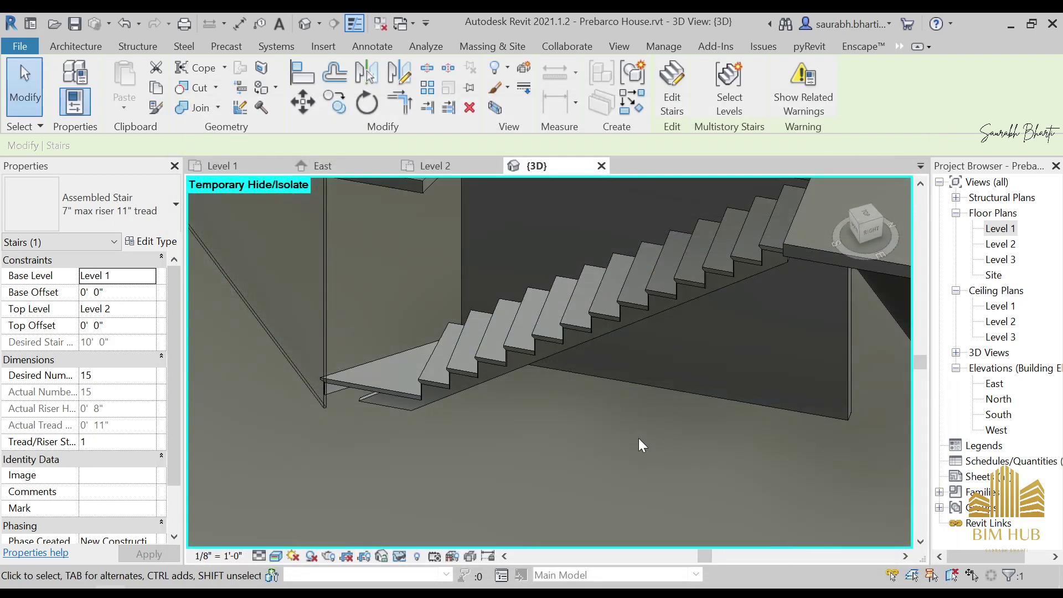
# Reset the temporary hide/isolate in the 3D view and inspect the stair together with the surrounding walls
pyautogui.keyDown('shift'); pyautogui.moveTo(639, 437); pyautogui.dragTo(541, 468, button='middle'); pyautogui.keyUp('shift')
pyautogui.press('Escape')
pyautogui.press('h')
pyautogui.press('r')
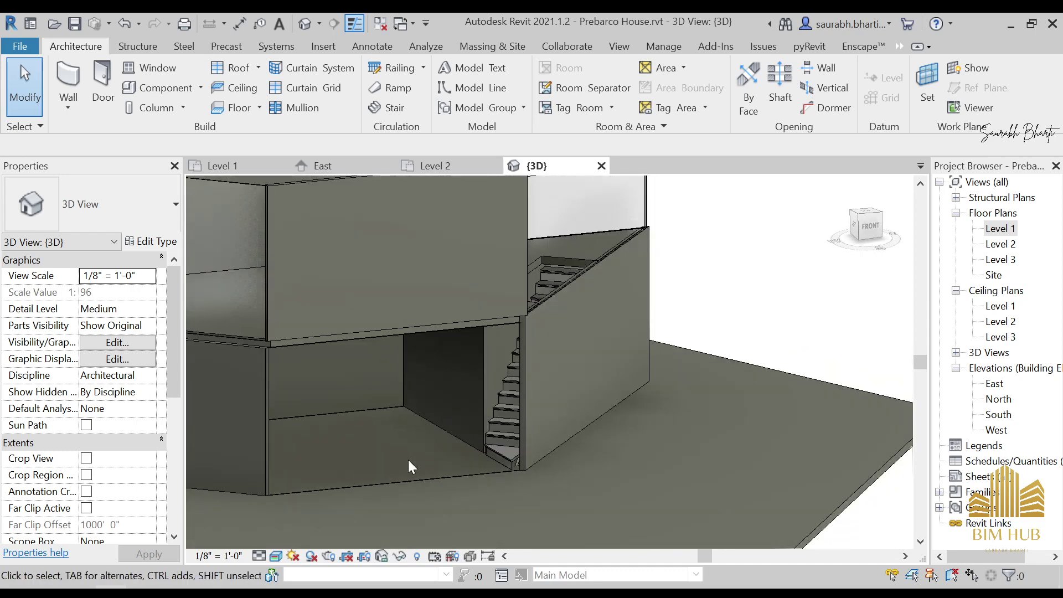
pyautogui.click(421, 443)
pyautogui.keyDown('shift'); pyautogui.moveTo(421, 443); pyautogui.dragTo(526, 396, button='middle'); pyautogui.keyUp('shift')
pyautogui.press('Escape')
pyautogui.scroll(-3, 618, 423)
pyautogui.keyDown('shift'); pyautogui.moveTo(618, 424); pyautogui.dragTo(303, 543, button='middle'); pyautogui.keyUp('shift')
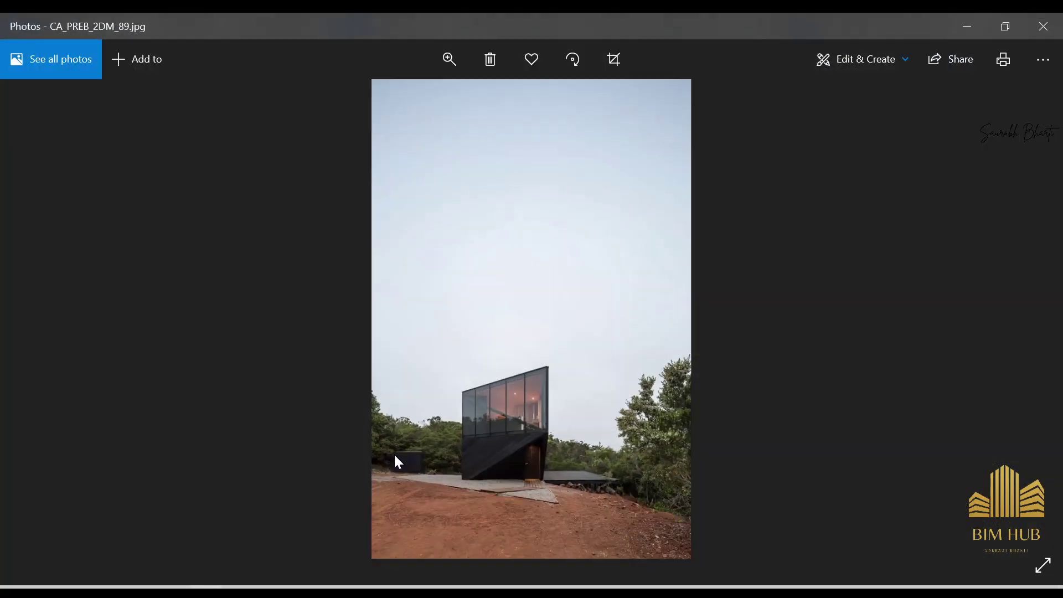
# Browse the exterior and interior reference photos of the house up to the Elevations.jpg drawing
pyautogui.press('Right')
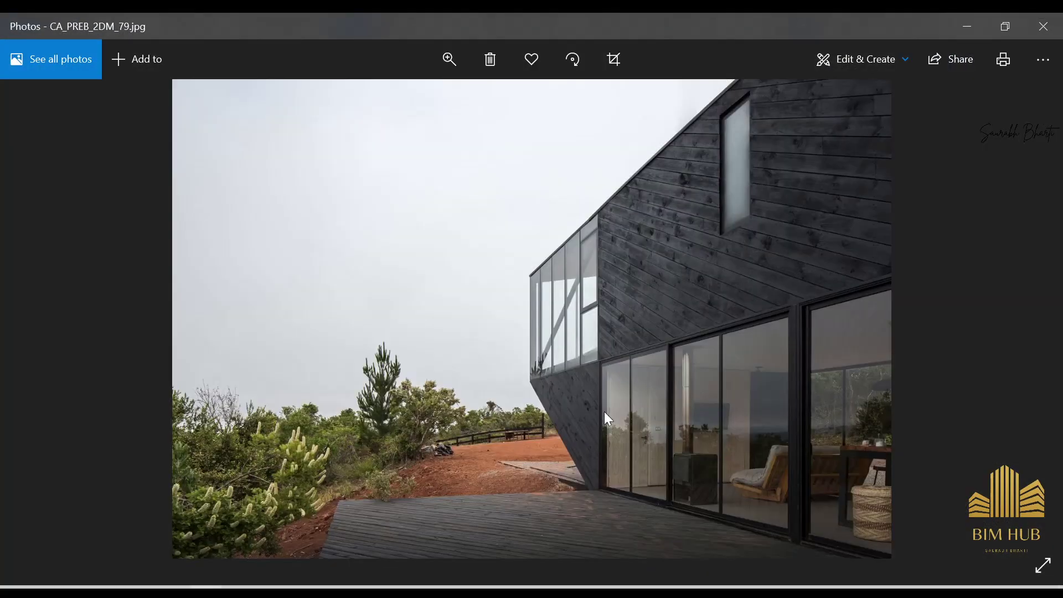
pyautogui.press('Right')
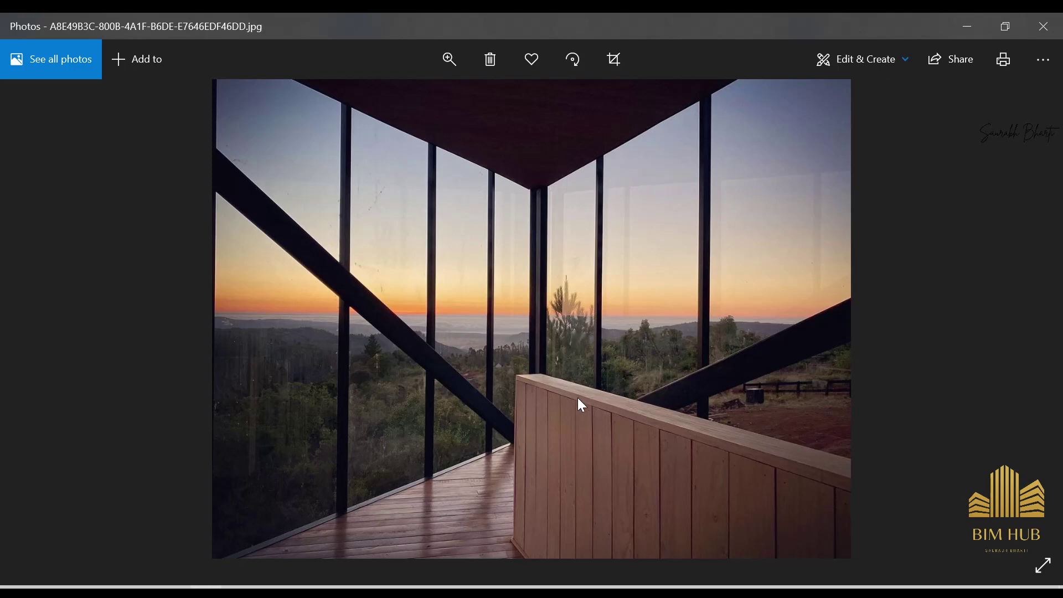
pyautogui.press('Right')
pyautogui.press('Right')
pyautogui.press('Right')
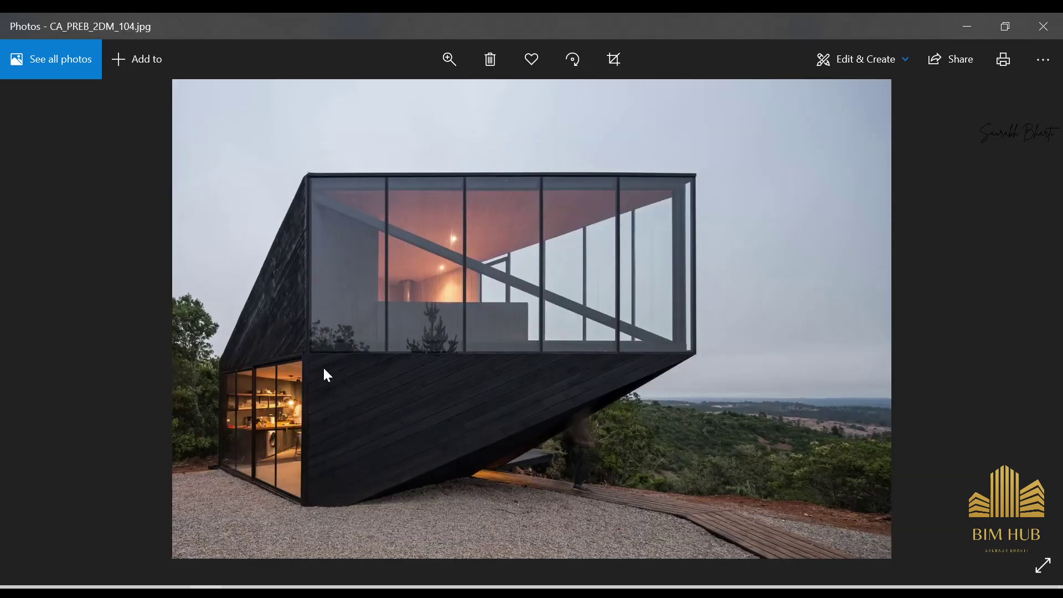
pyautogui.press('Right')
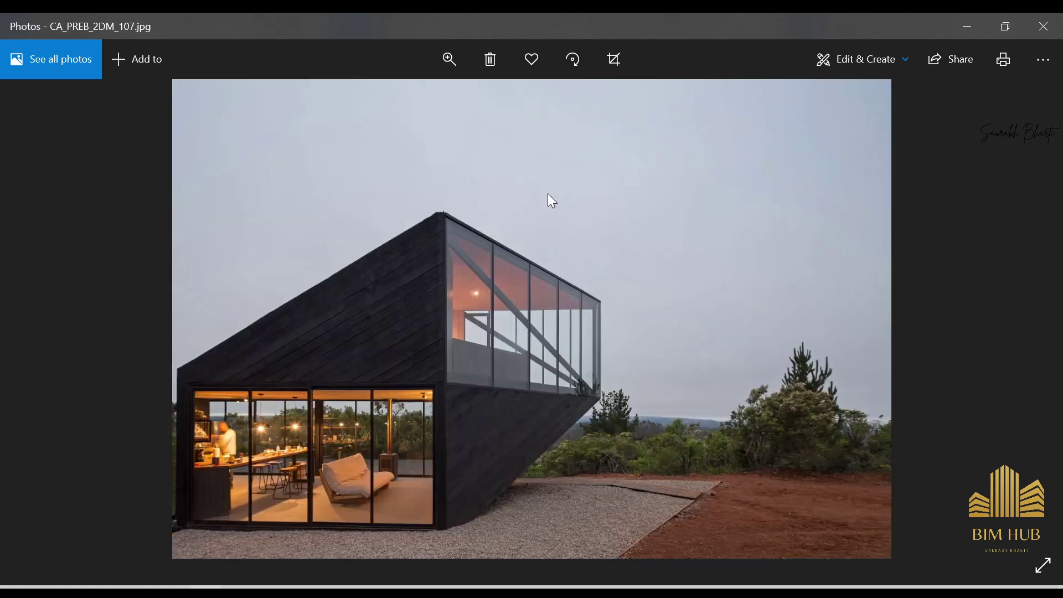
pyautogui.press('Right')
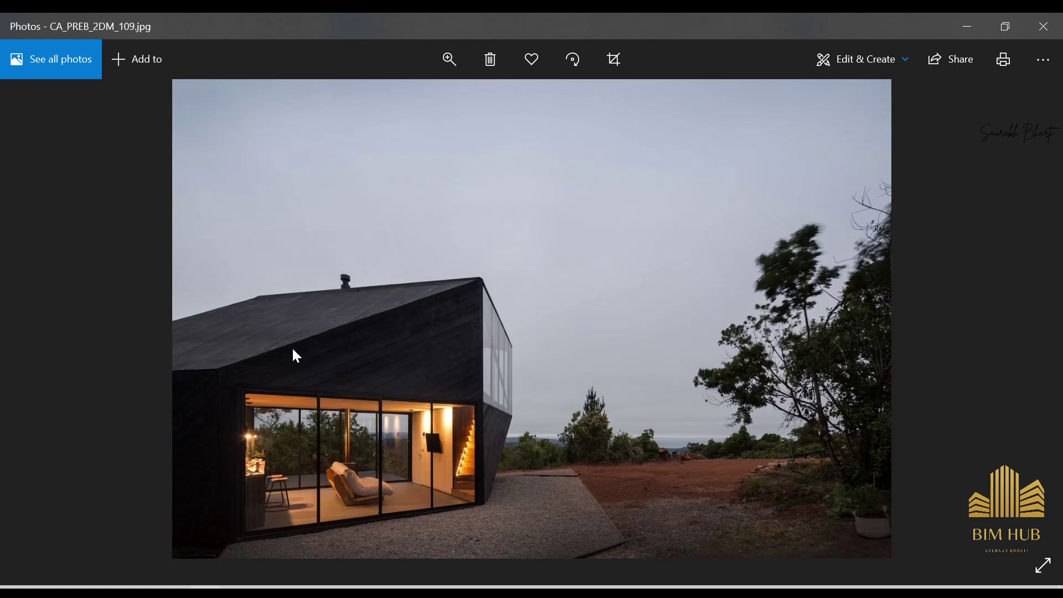
pyautogui.press('Right')
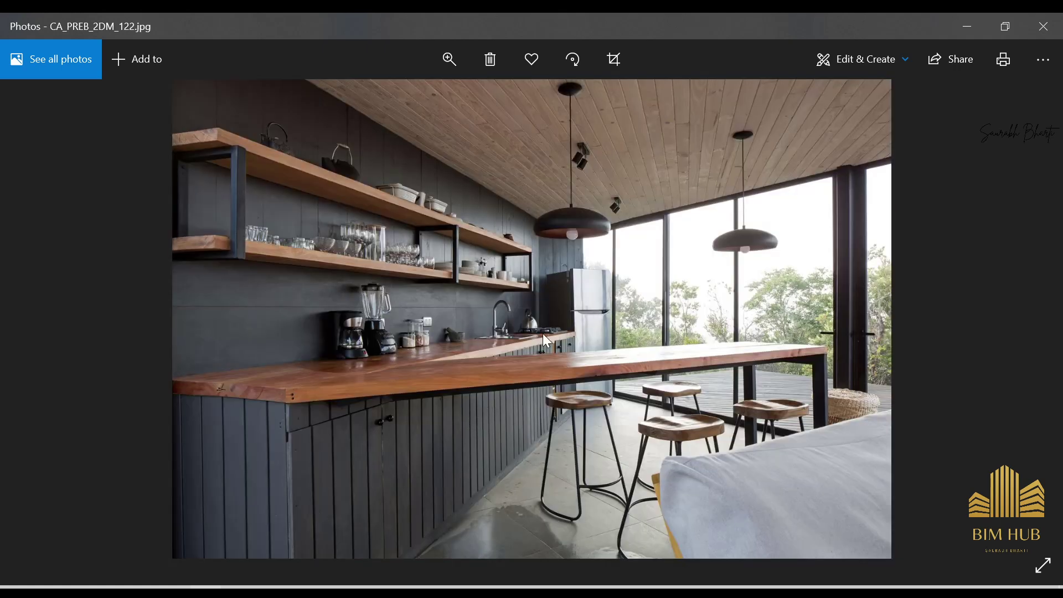
pyautogui.press('Right')
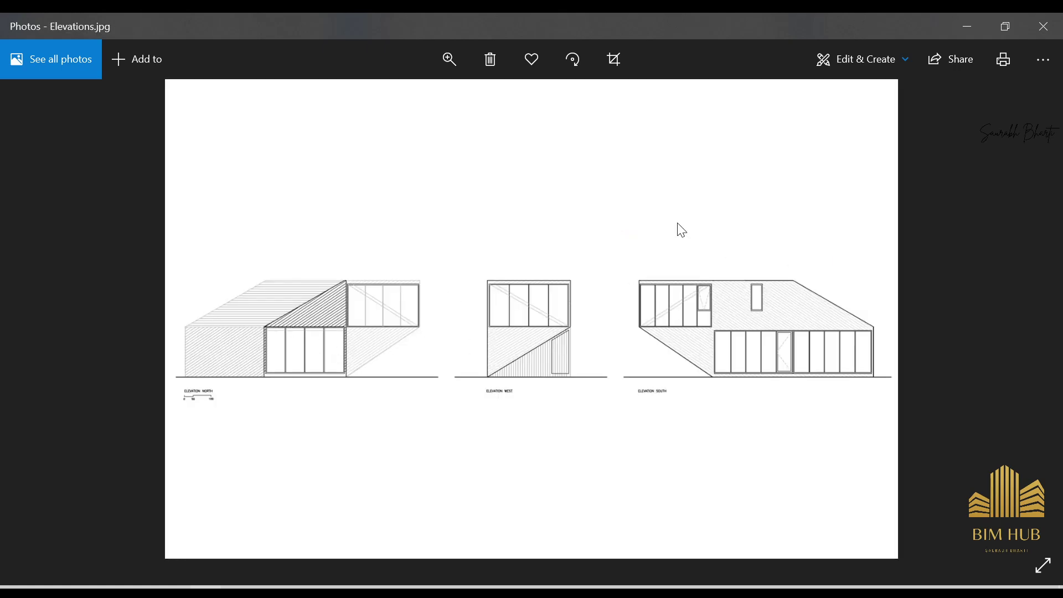
pyautogui.click(969, 24)
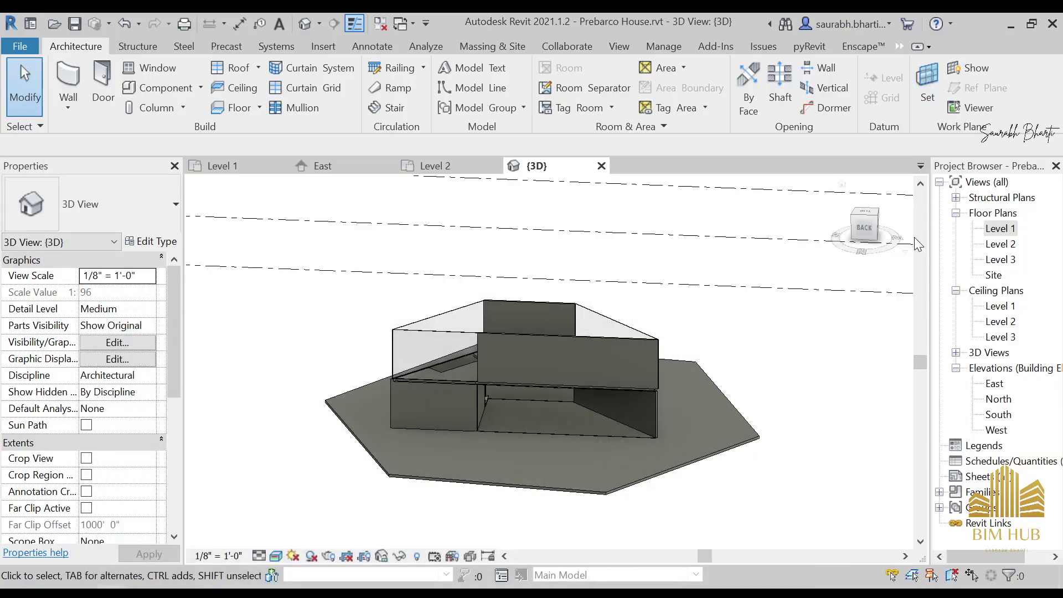
# Inspect the model from the back in the 3D view and in the East, North, South and West elevations
pyautogui.click(875, 233)
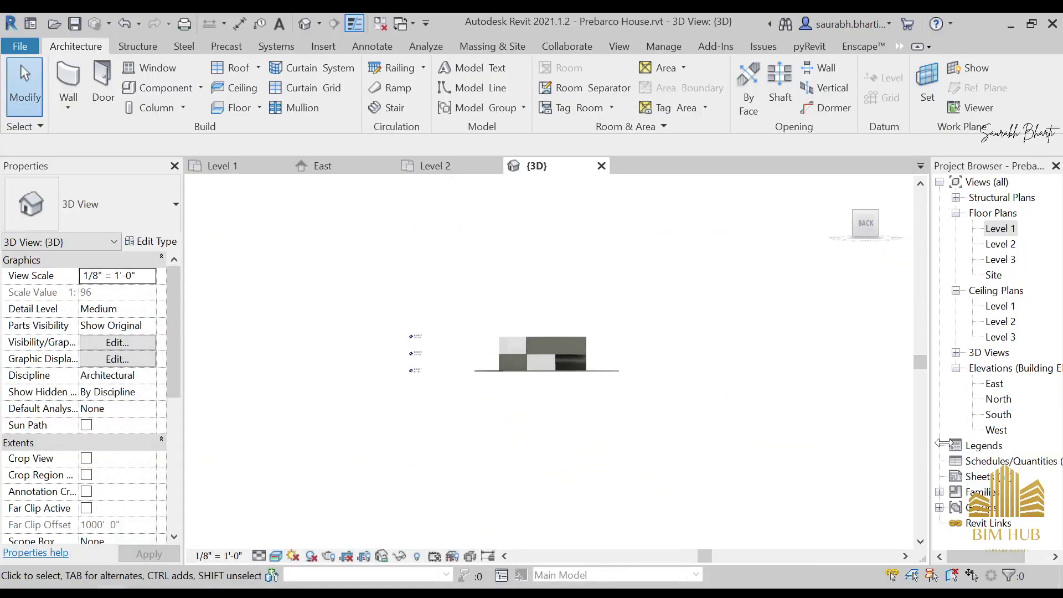
pyautogui.doubleClick(995, 383)
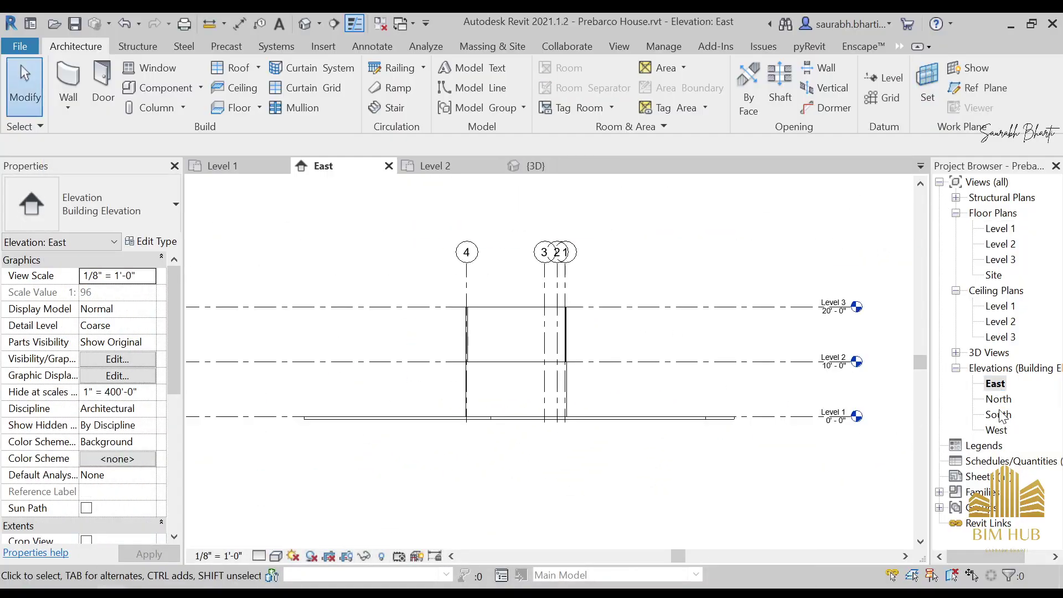
pyautogui.doubleClick(998, 399)
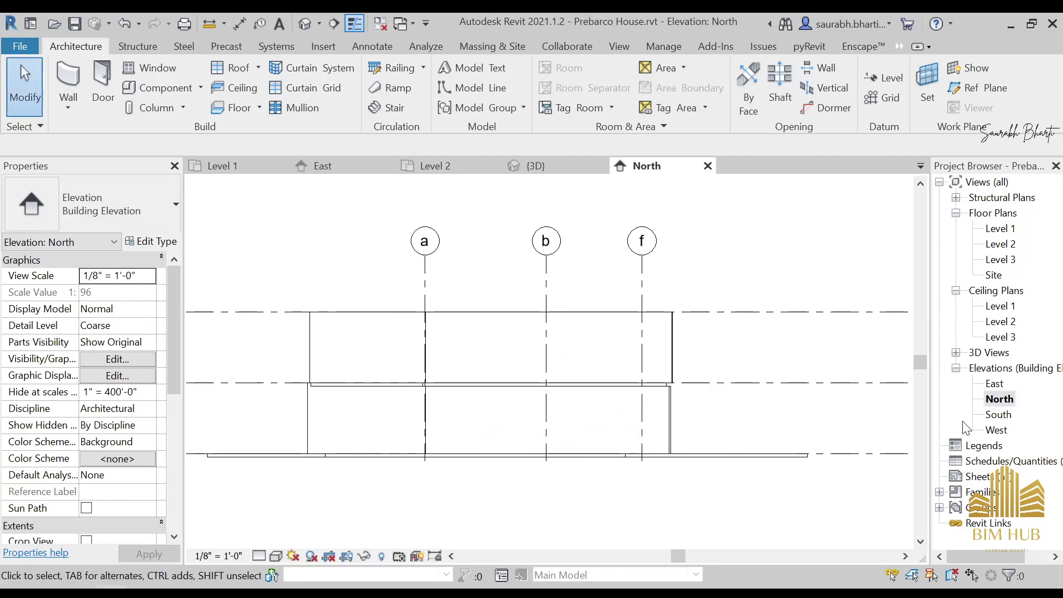
pyautogui.doubleClick(999, 415)
pyautogui.doubleClick(997, 429)
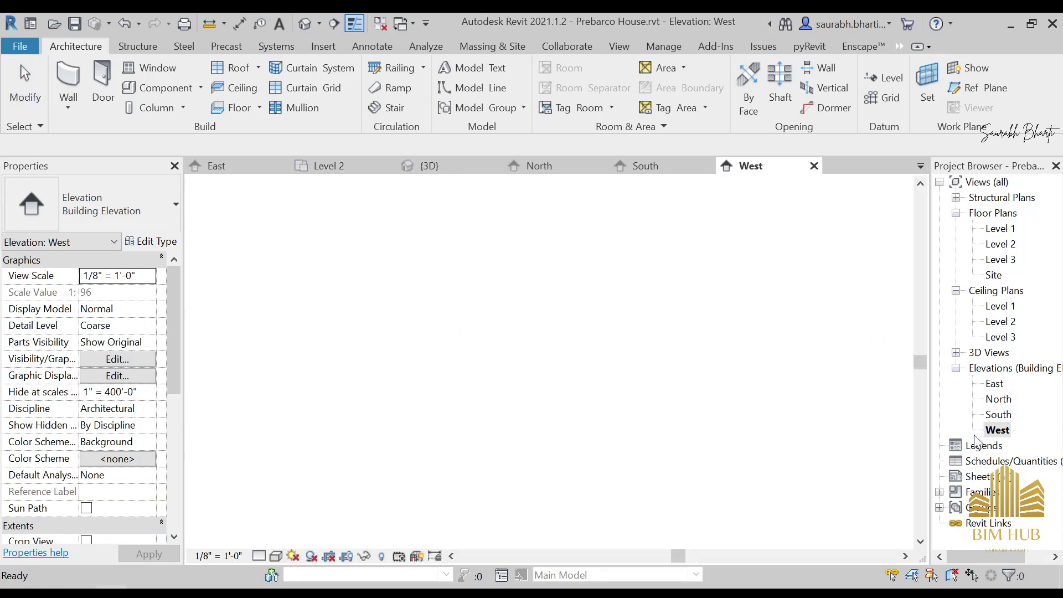
pyautogui.press('super+a')
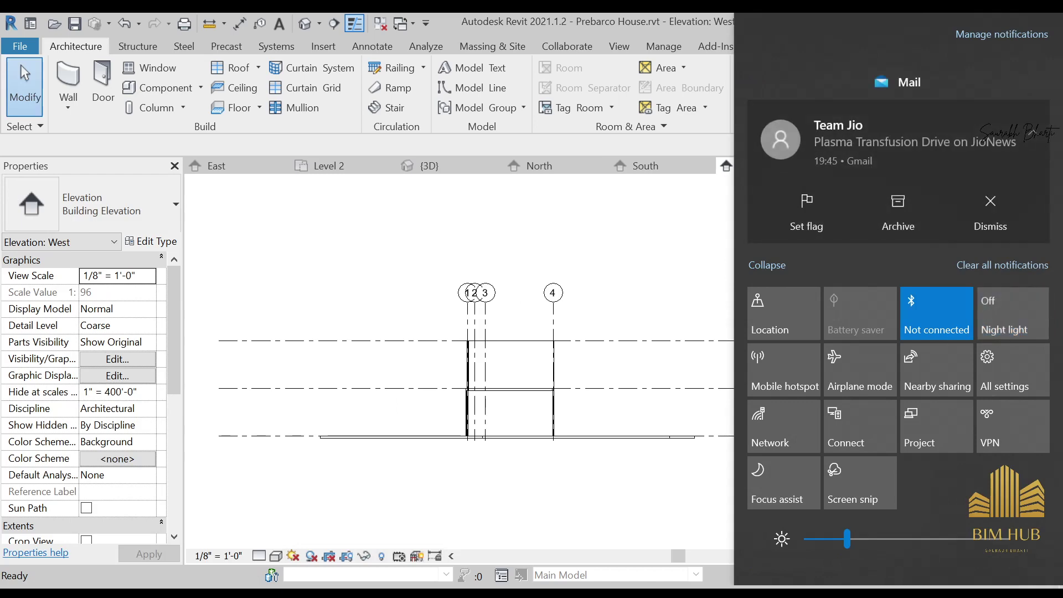
pyautogui.click(655, 347)
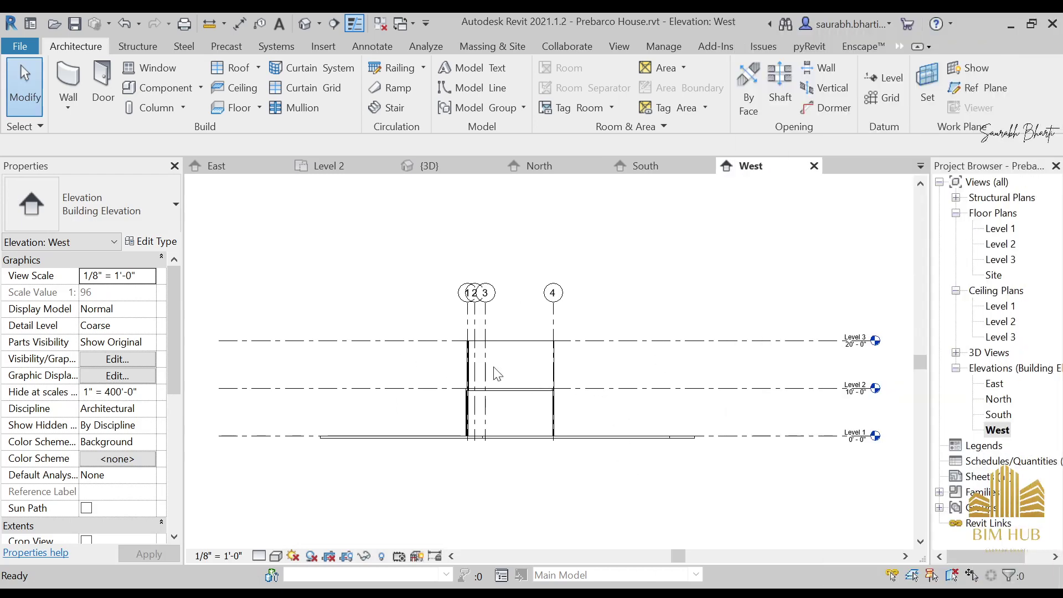
pyautogui.scroll(3, 540, 395)
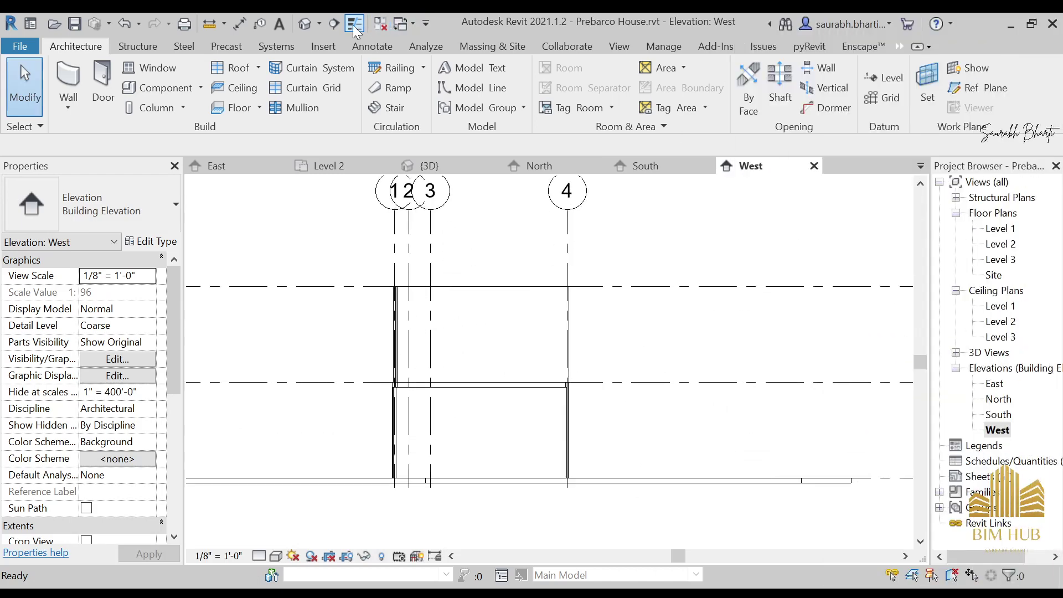
pyautogui.scroll(-3, 387, 339)
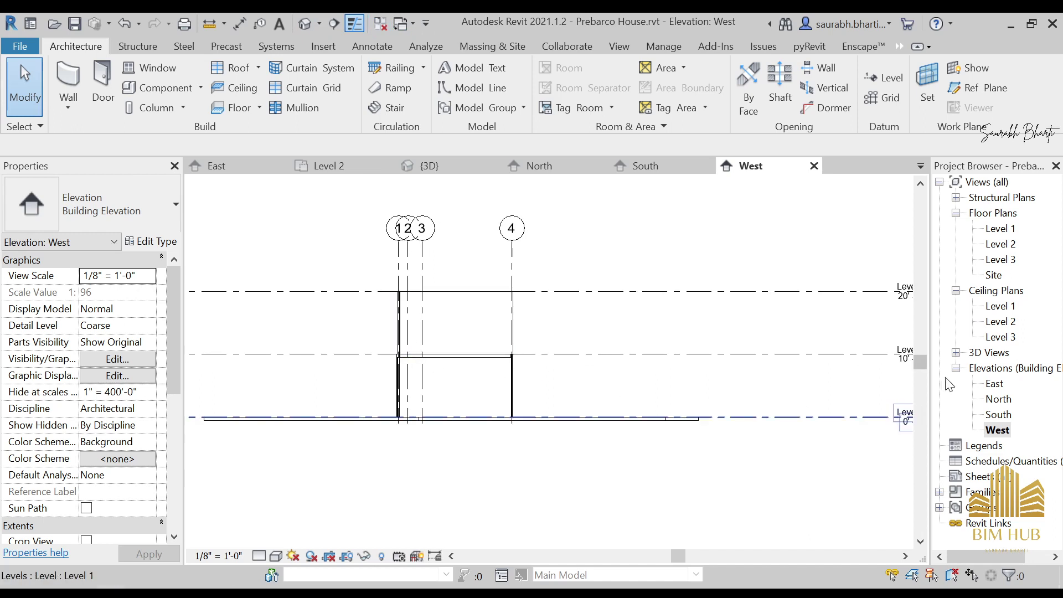
# Open the North elevation and arrange the Elevations.jpg drawing in a smaller window beside the model
pyautogui.click(997, 400)
pyautogui.doubleClick(997, 400)
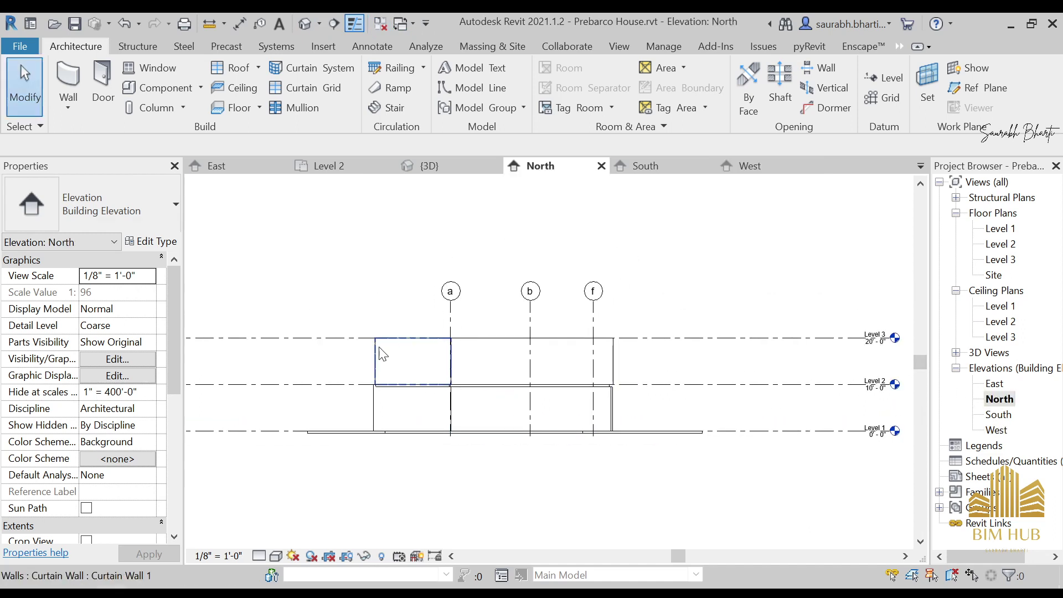
pyautogui.scroll(1, 386, 381)
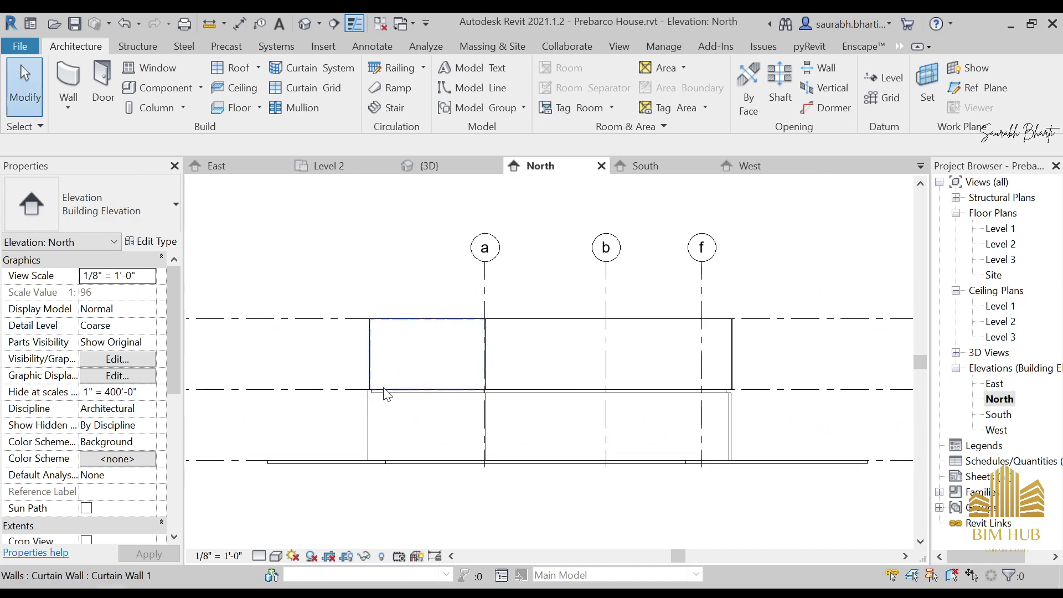
pyautogui.hotkey('alt', 'Tab')
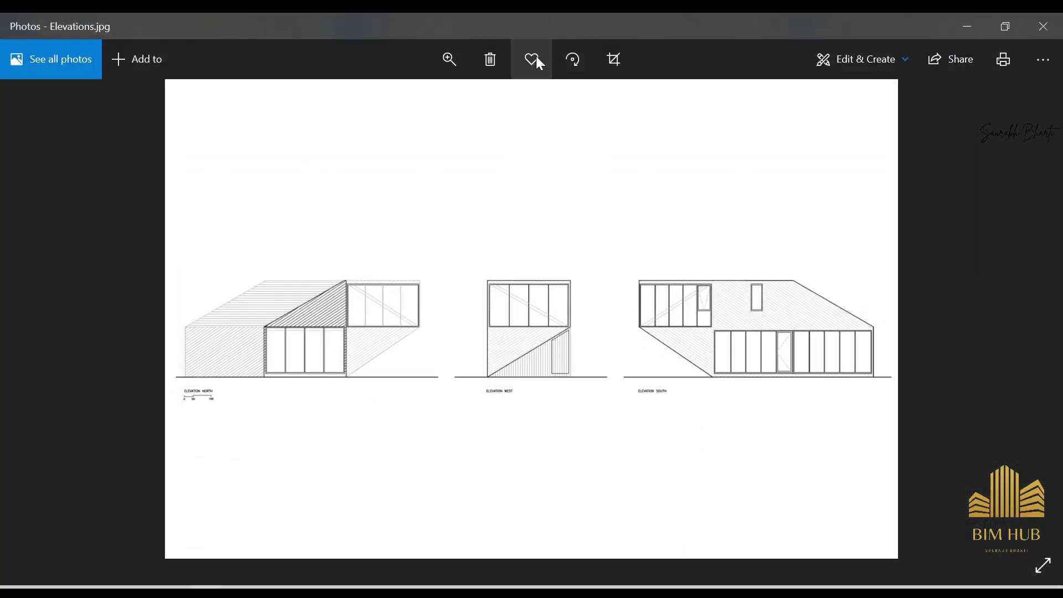
pyautogui.doubleClick(550, 20)
pyautogui.moveTo(341, 72); pyautogui.dragTo(217, 109)
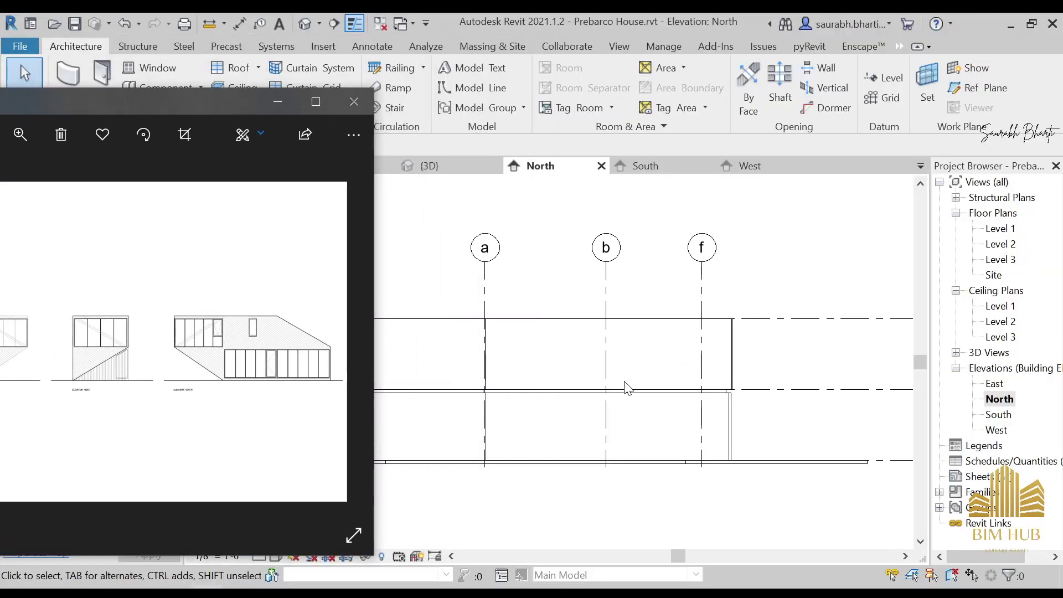
pyautogui.click(624, 384)
pyautogui.scroll(-2, 624, 384)
pyautogui.moveTo(370, 396); pyautogui.dragTo(487, 408, button='middle')
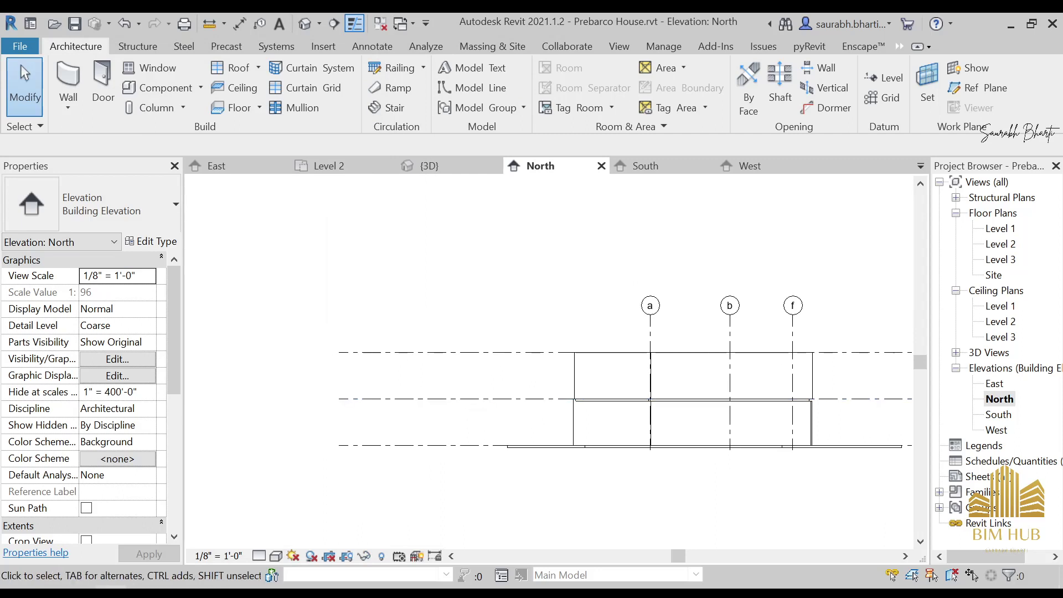
pyautogui.hotkey('alt', 'Tab')
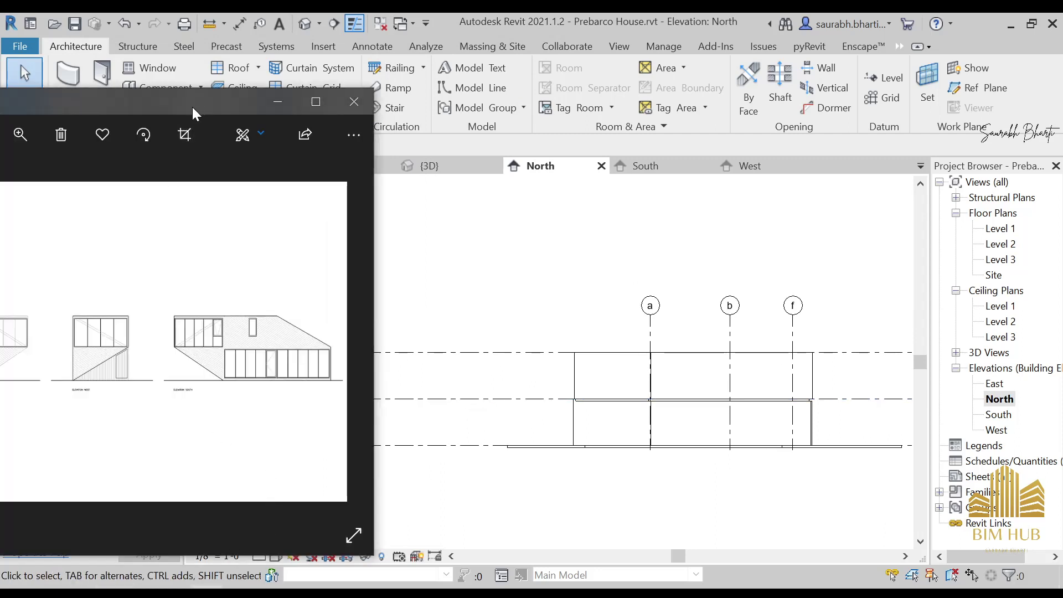
pyautogui.moveTo(192, 108); pyautogui.dragTo(381, 80)
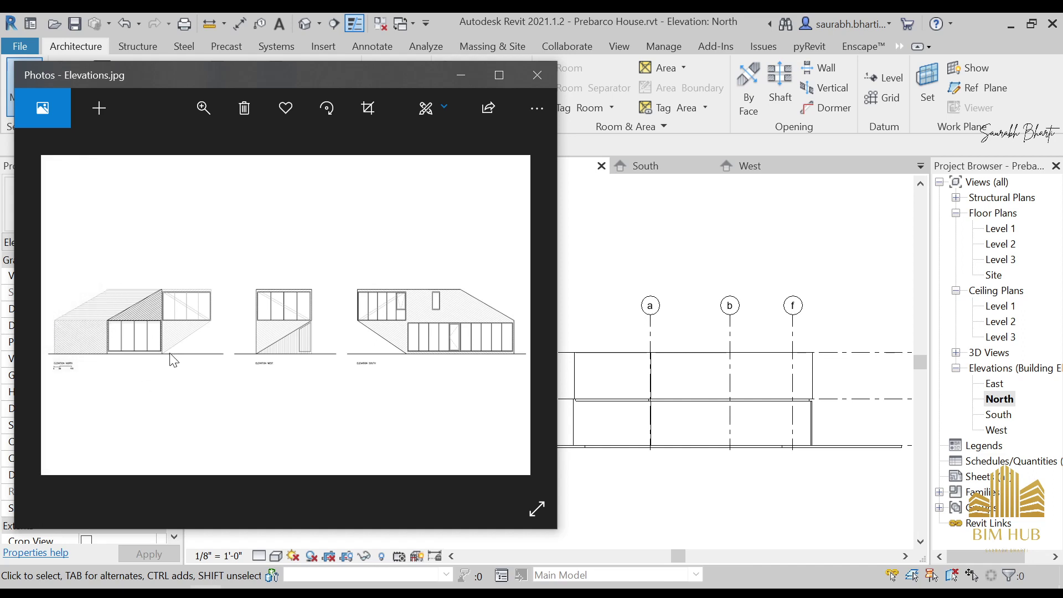
# Compare the north elevation drawing with the model's North elevation, checking the Level 1 curtain wall
pyautogui.keyDown('ctrl'); pyautogui.scroll(2, 184, 348); pyautogui.keyUp('ctrl')
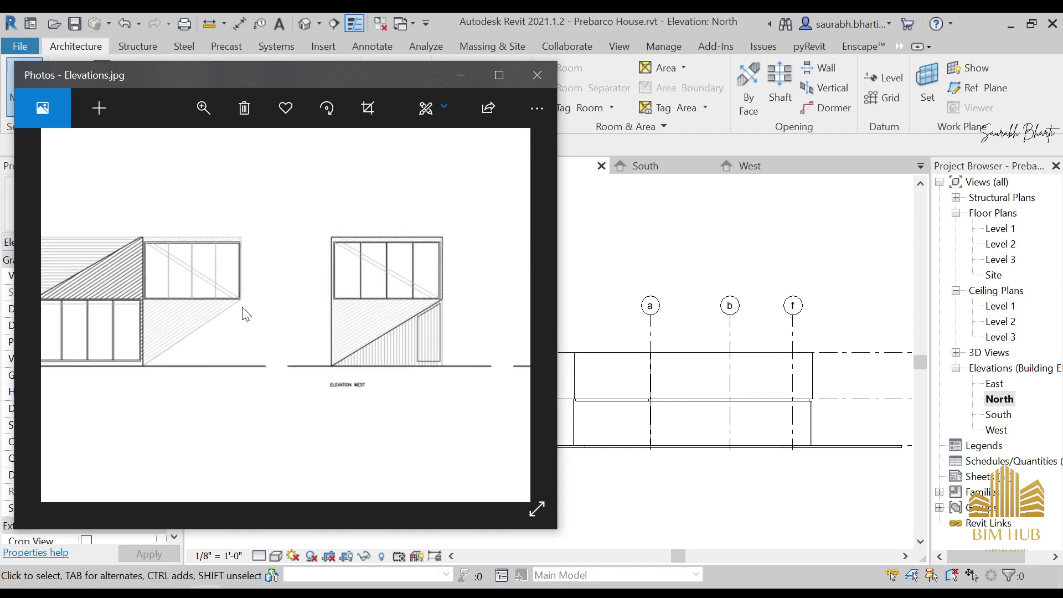
pyautogui.click(461, 74)
pyautogui.scroll(2, 839, 463)
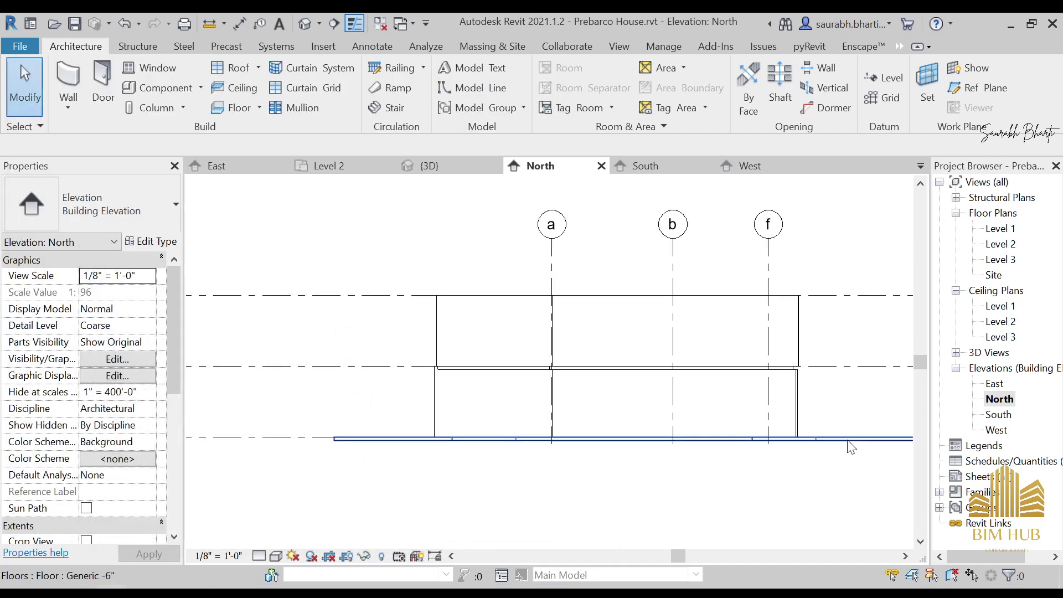
pyautogui.click(802, 401)
pyautogui.moveTo(786, 439); pyautogui.dragTo(756, 460, button='middle')
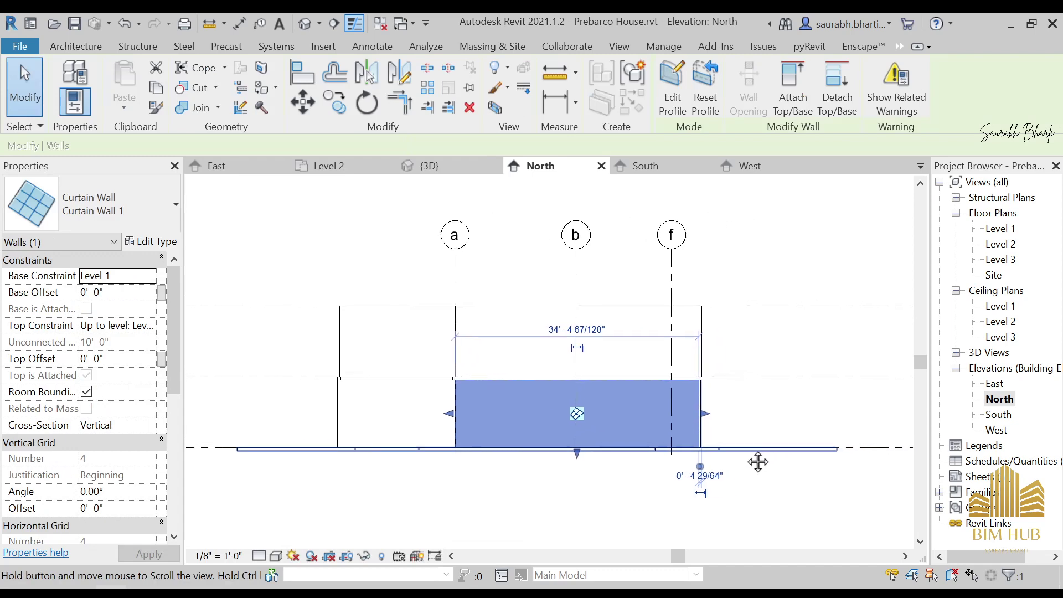
# In the South elevation, start editing the profile of the Level 1 wall in front of the stair with the Line tool
pyautogui.doubleClick(1000, 413)
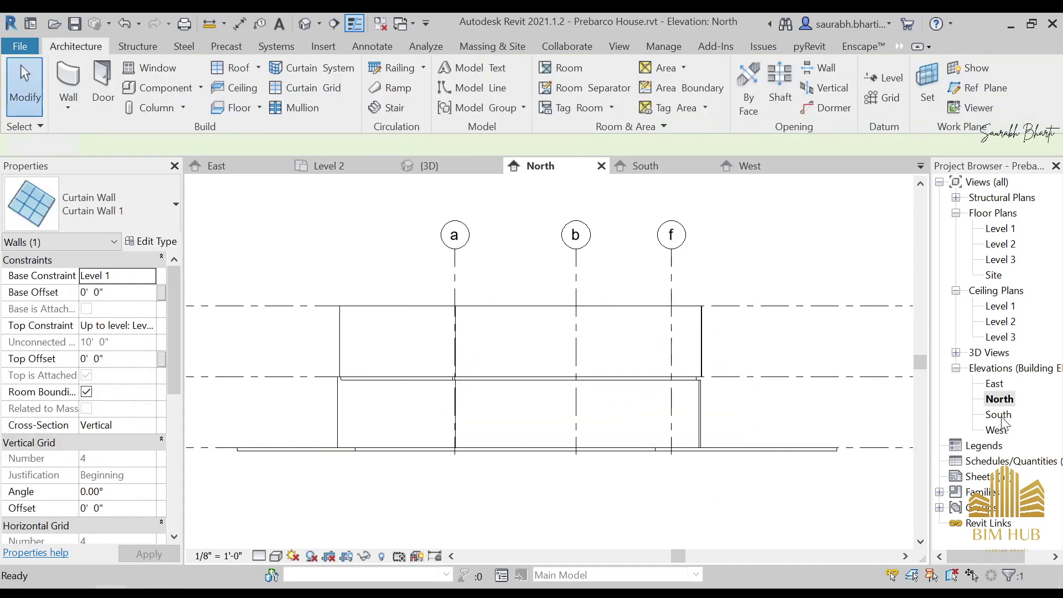
pyautogui.click(762, 384)
pyautogui.click(742, 388)
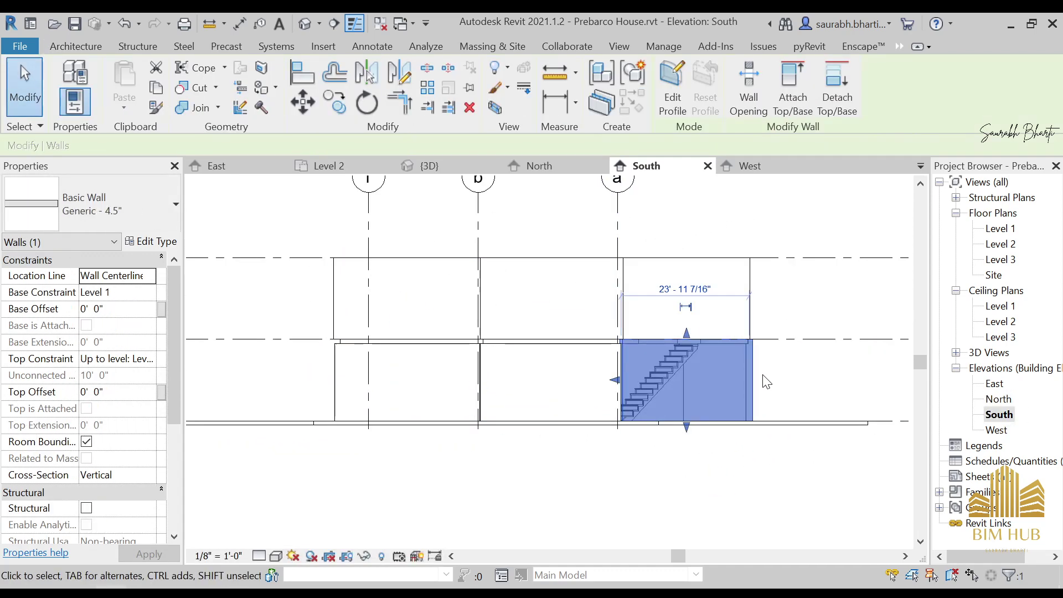
pyautogui.scroll(3, 745, 388)
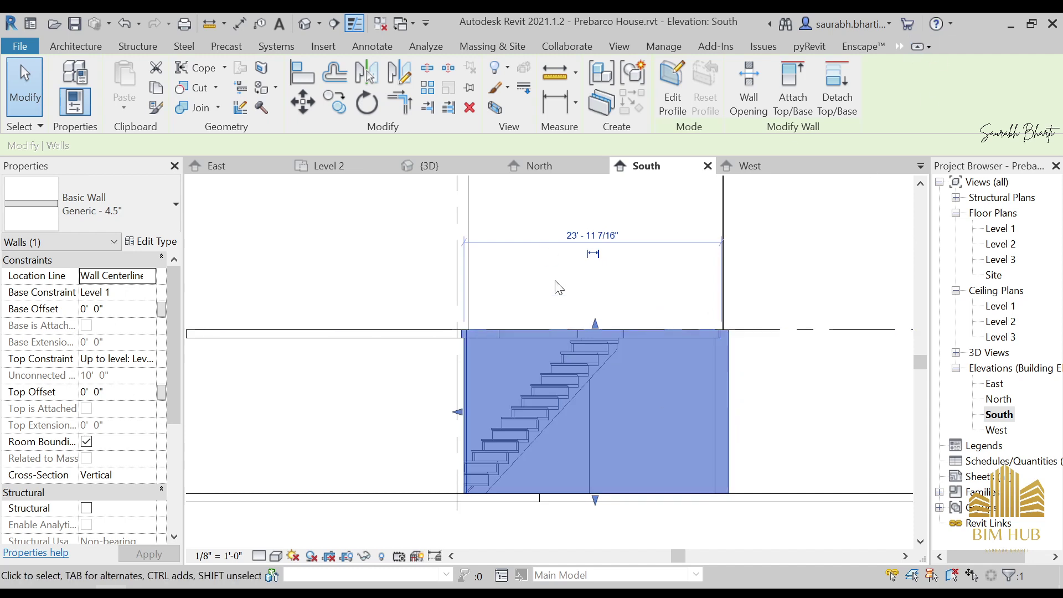
pyautogui.scroll(-5, 688, 335)
pyautogui.scroll(4, 672, 392)
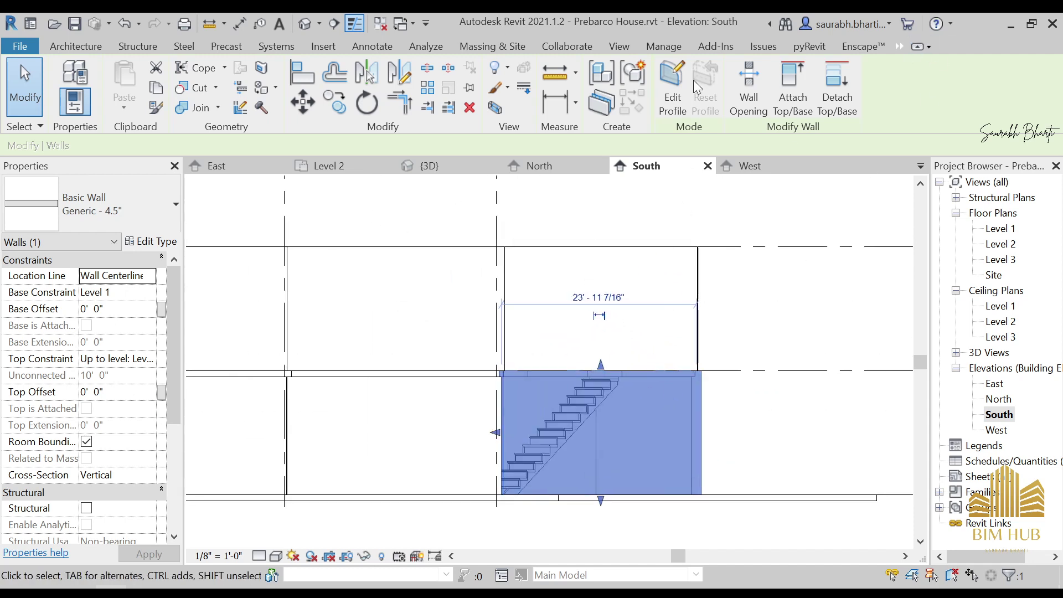
pyautogui.click(673, 88)
pyautogui.moveTo(650, 401); pyautogui.dragTo(634, 361, button='middle')
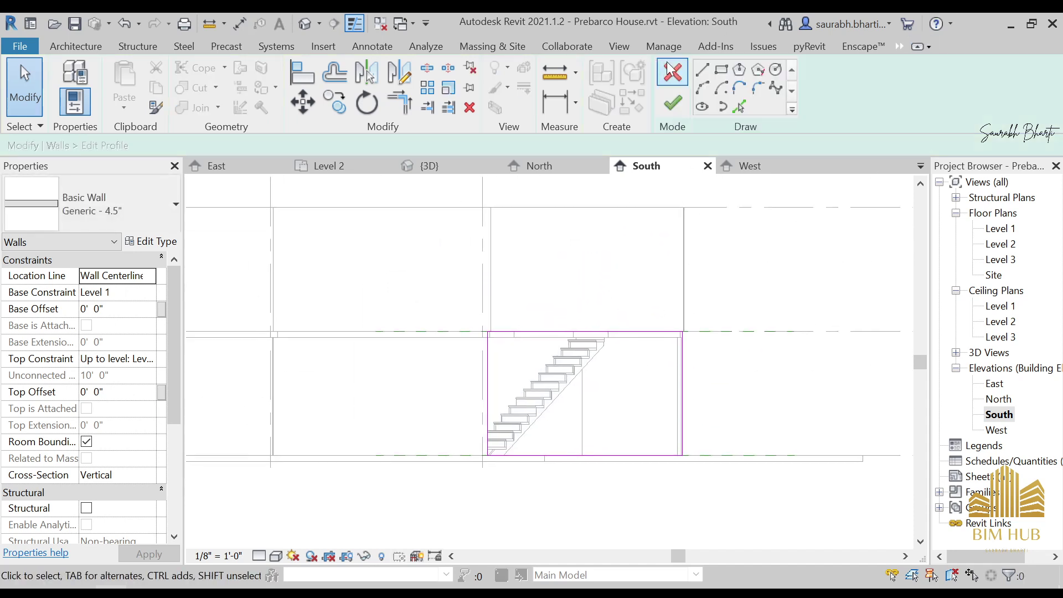
pyautogui.scroll(3, 531, 440)
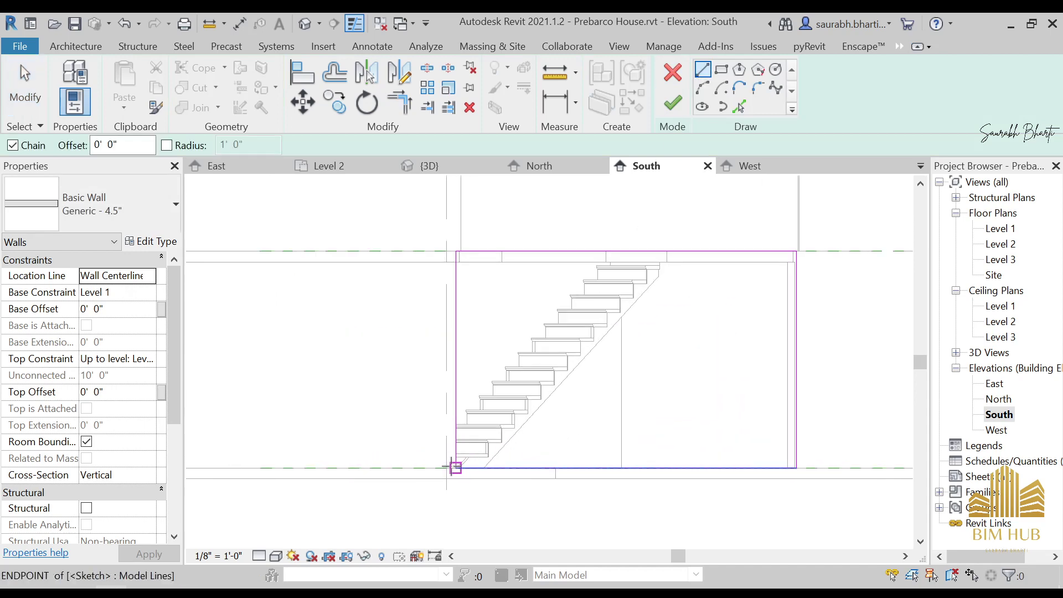
# Examine the sloped wall below the upper volume in the north, west and south drawings of Elevations.jpg
pyautogui.click(170, 584)
pyautogui.scroll(2, 437, 376)
pyautogui.scroll(1, 146, 330)
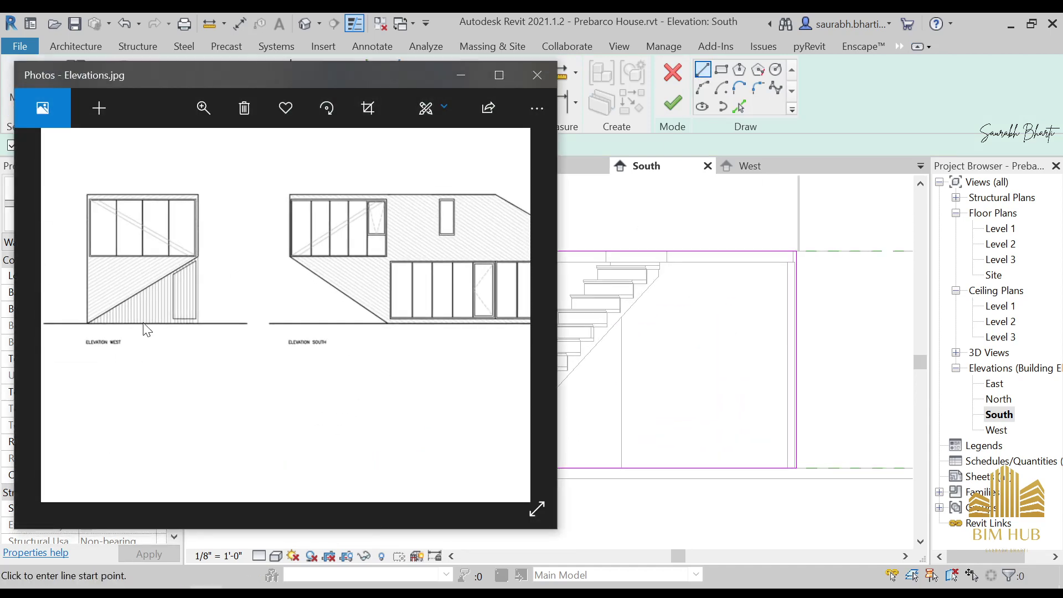
pyautogui.scroll(-2, 146, 330)
pyautogui.scroll(2, 166, 358)
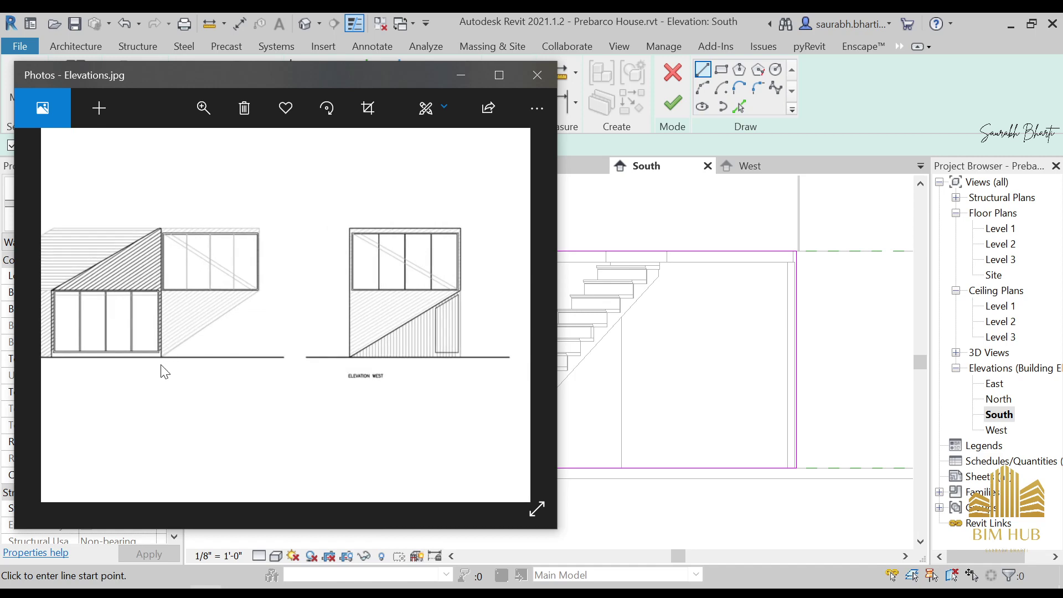
pyautogui.click(478, 78)
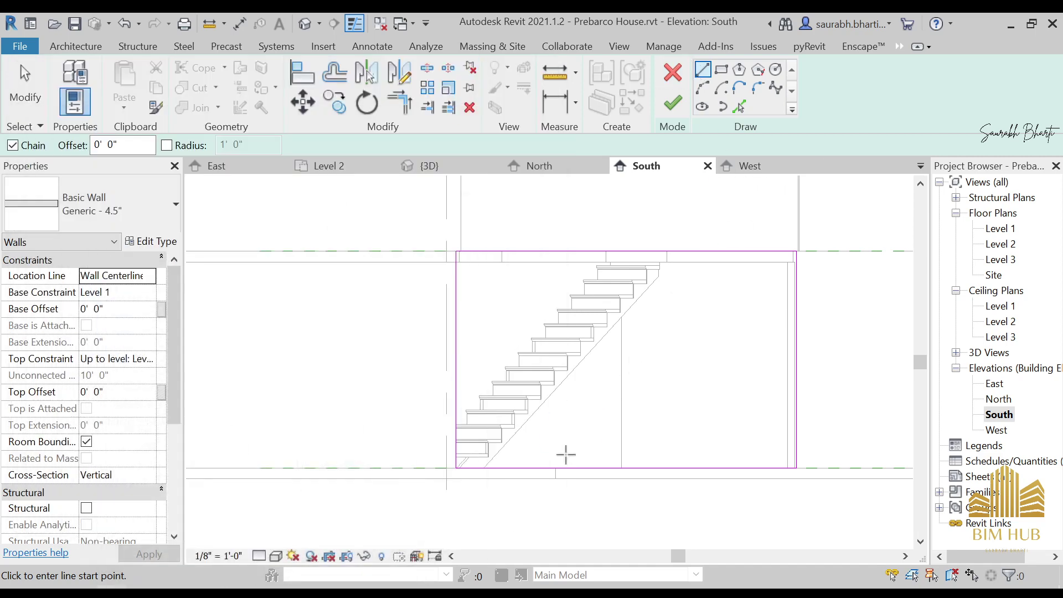
# Draw a sloped line in the wall profile from the stair stringer's foot on Level 1 to the wall's far upper corner
pyautogui.scroll(1, 465, 487)
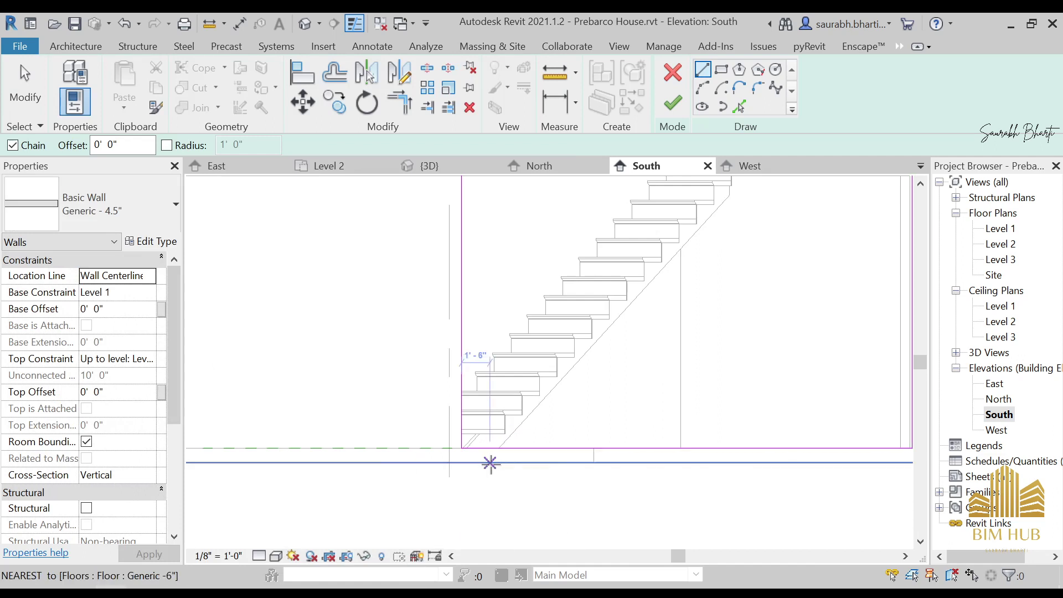
pyautogui.scroll(2, 501, 449)
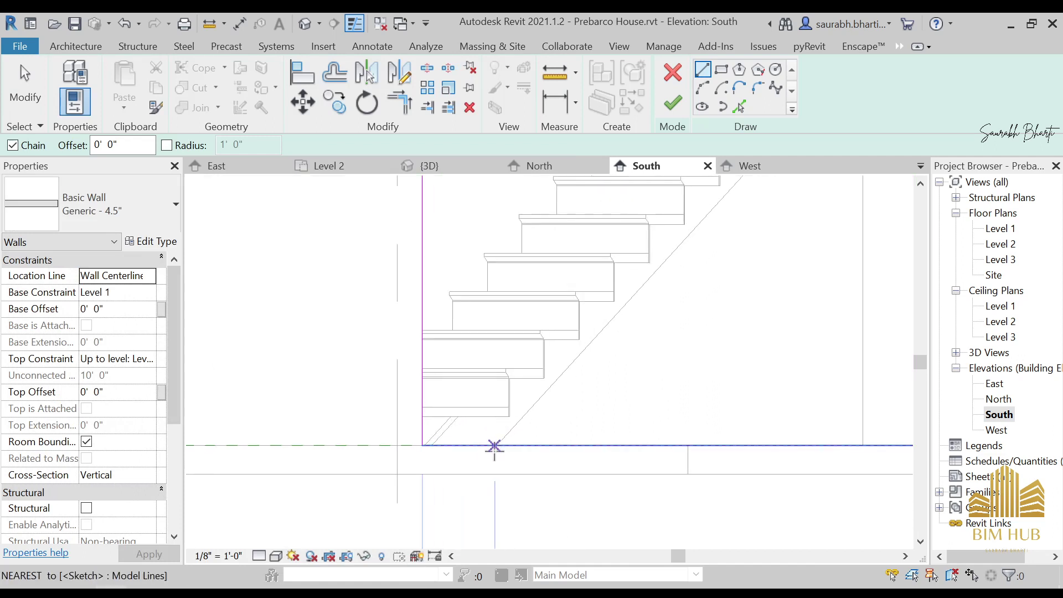
pyautogui.click(499, 447)
pyautogui.scroll(-2, 572, 383)
pyautogui.moveTo(692, 310); pyautogui.dragTo(598, 444, button='middle')
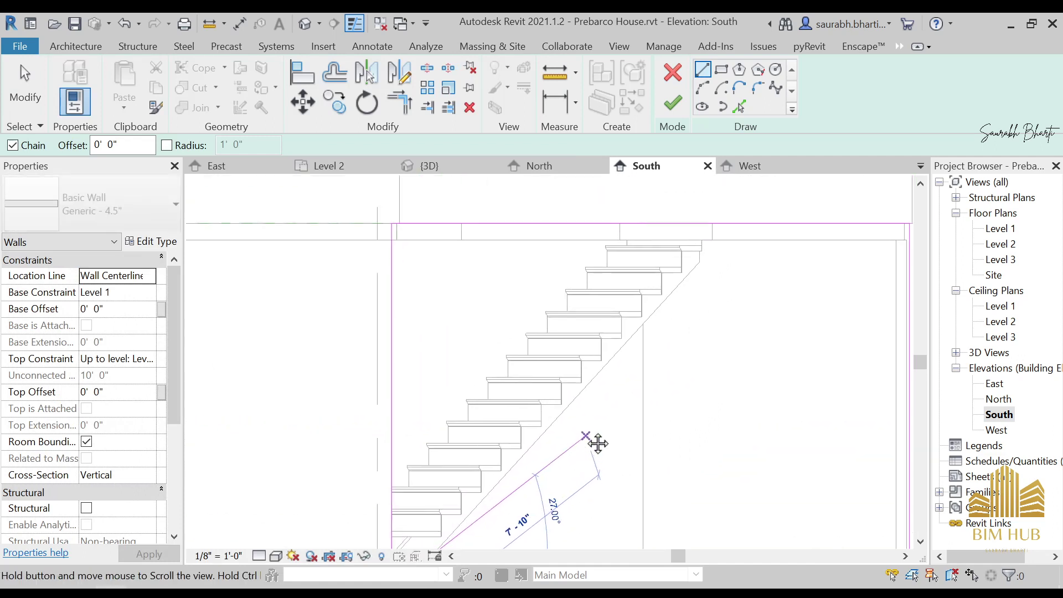
pyautogui.scroll(-4, 680, 353)
pyautogui.moveTo(760, 365); pyautogui.dragTo(659, 420, button='middle')
pyautogui.scroll(5, 711, 324)
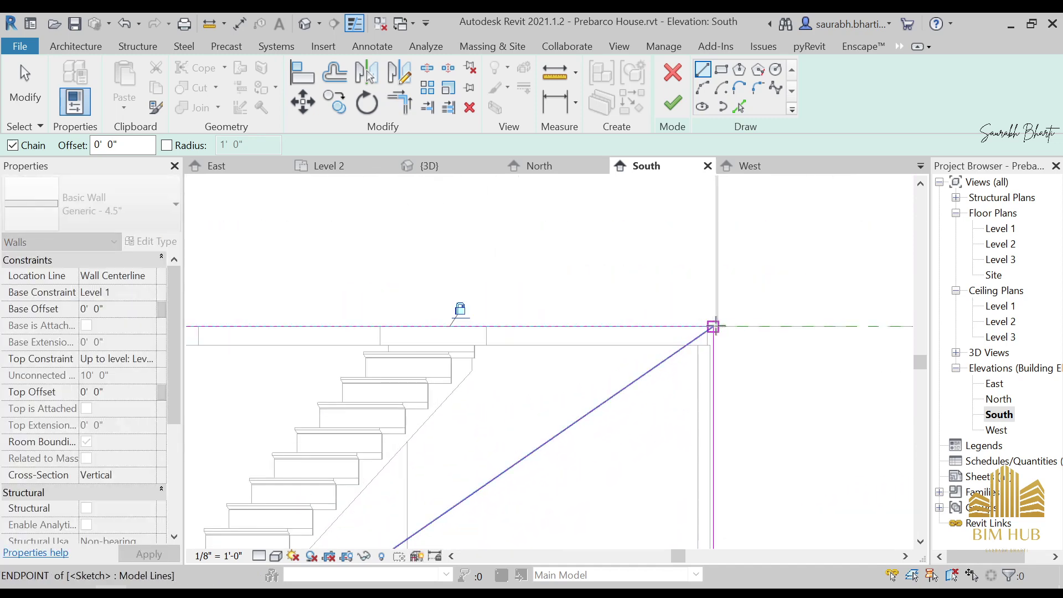
pyautogui.click(713, 327)
pyautogui.scroll(-3, 713, 326)
pyautogui.scroll(-1, 676, 374)
pyautogui.press('Escape')
pyautogui.press('Escape')
# Remove the vertical edge and the base line below the new slope from the wall profile, and try to finish the sketch
pyautogui.click(670, 346)
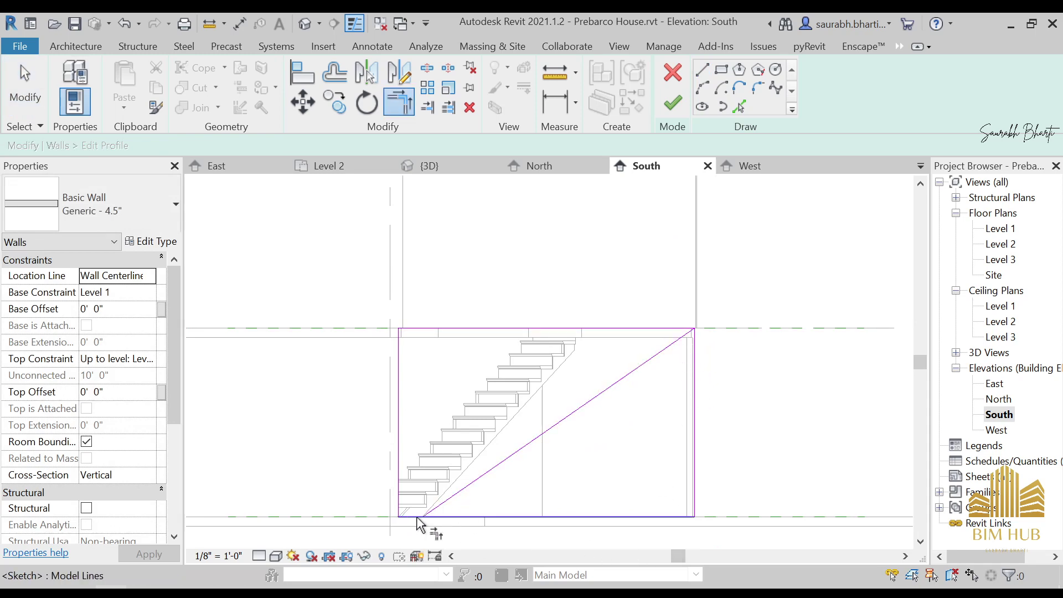
pyautogui.click(695, 409)
pyautogui.press('Delete')
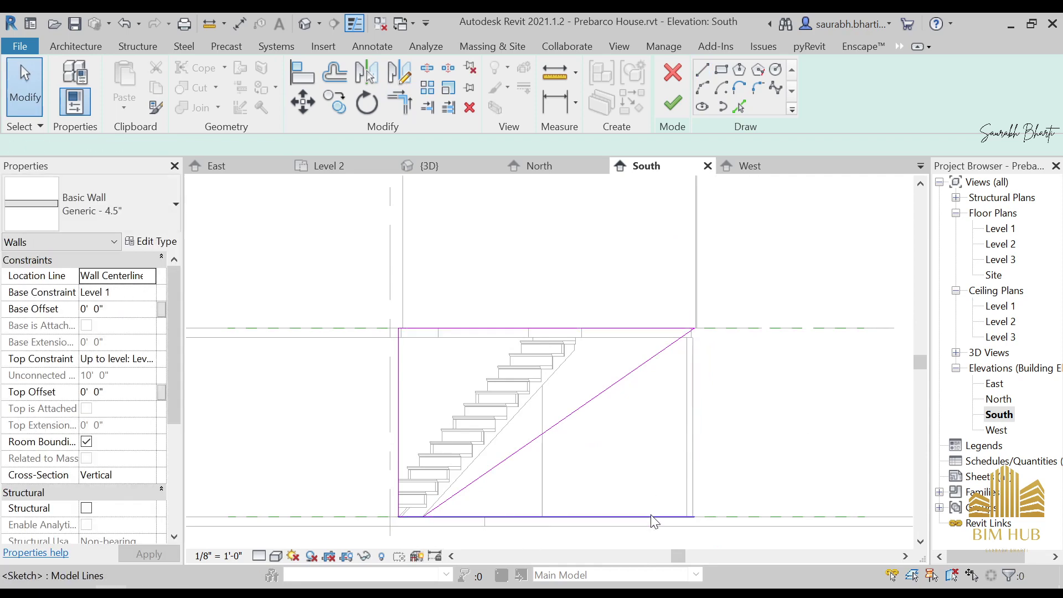
pyautogui.scroll(-3, 653, 521)
pyautogui.click(673, 102)
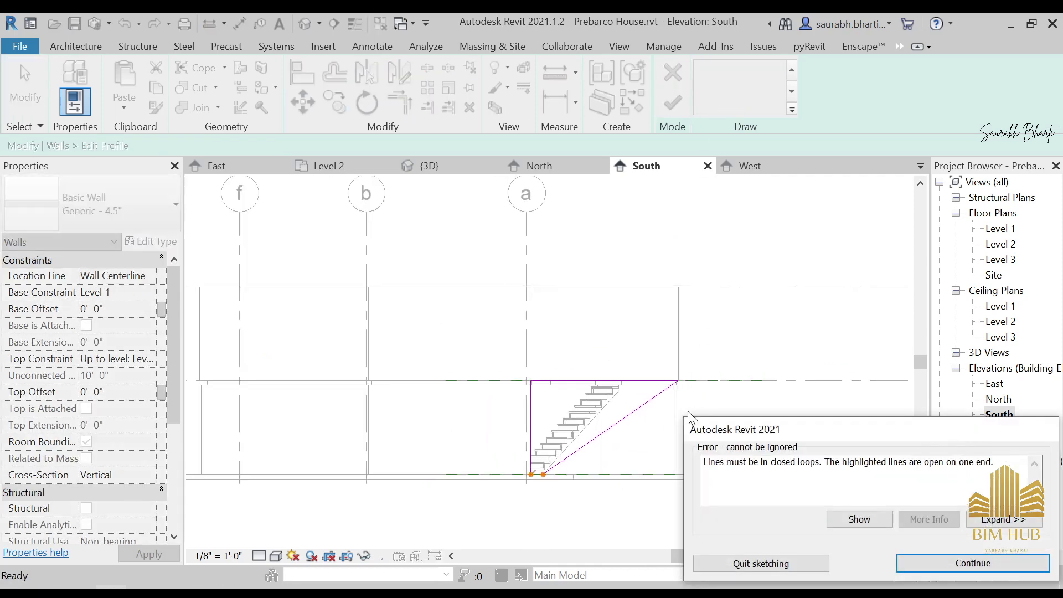
pyautogui.press('Return')
# Close the profile with a base line about 2' 0" long from the slope's foot to the near wall corner, and finish editing
pyautogui.scroll(3, 501, 484)
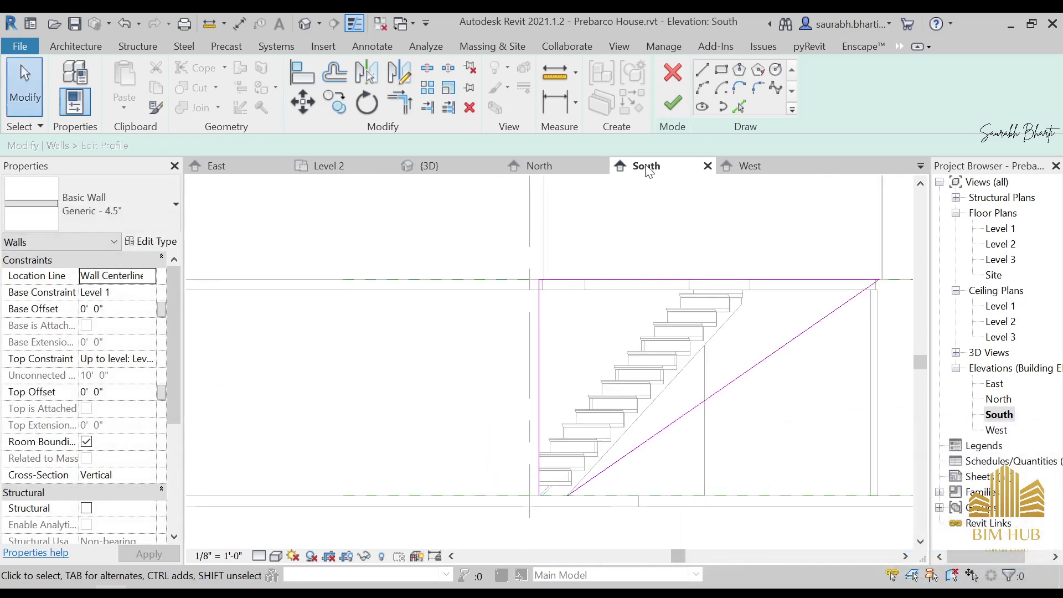
pyautogui.click(704, 70)
pyautogui.scroll(3, 562, 509)
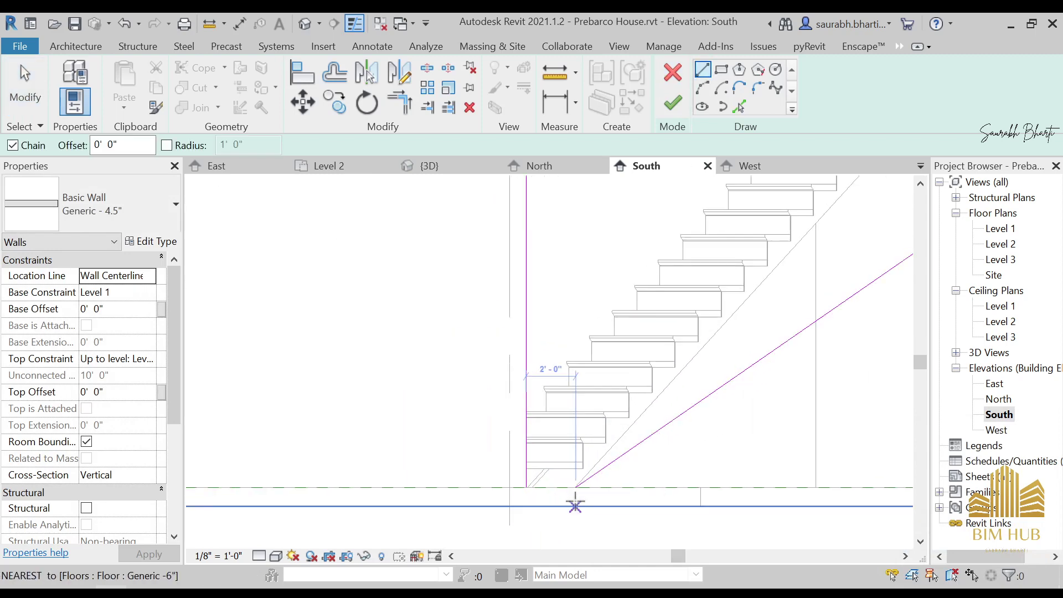
pyautogui.click(576, 487)
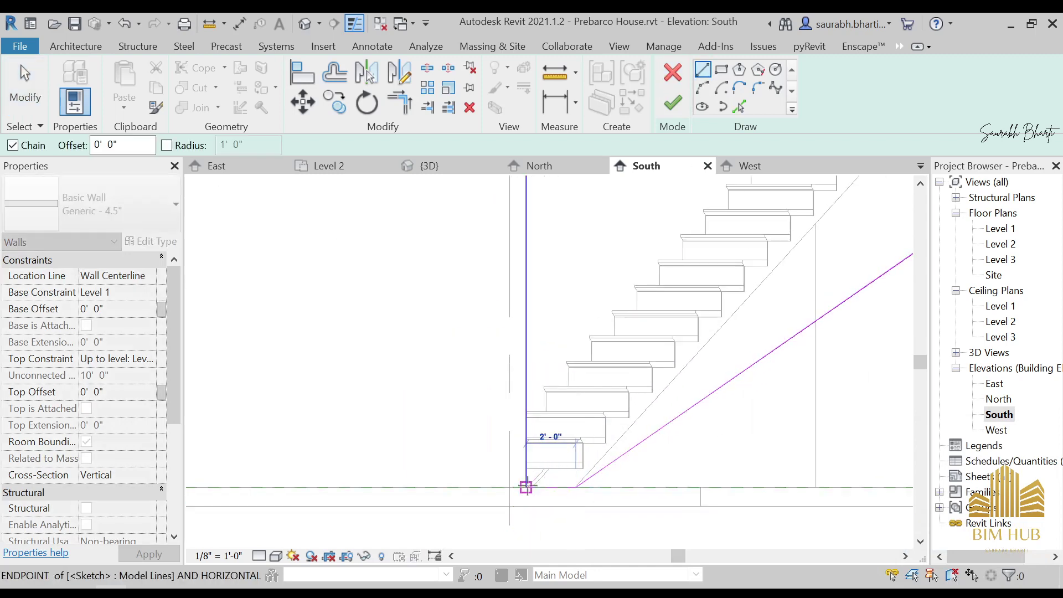
pyautogui.click(526, 487)
pyautogui.press('Escape')
pyautogui.click(674, 104)
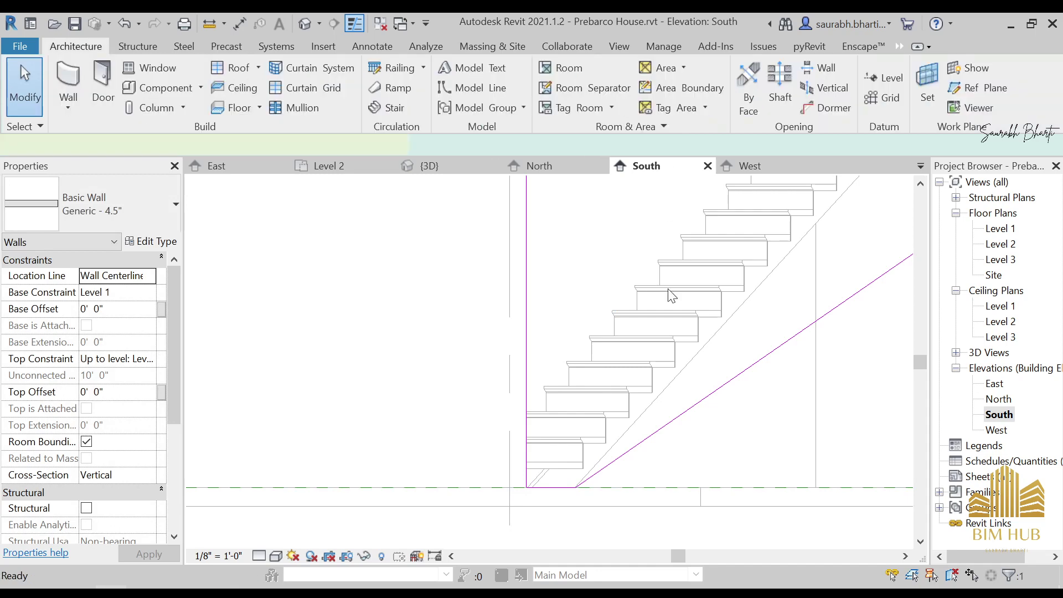
# Examine the sloped Level 1 wall and the stair behind it in the 3D view
pyautogui.scroll(-3, 667, 328)
pyautogui.moveTo(742, 397); pyautogui.dragTo(663, 486, button='middle')
pyautogui.press('Escape')
pyautogui.scroll(-2, 628, 451)
pyautogui.click(314, 24)
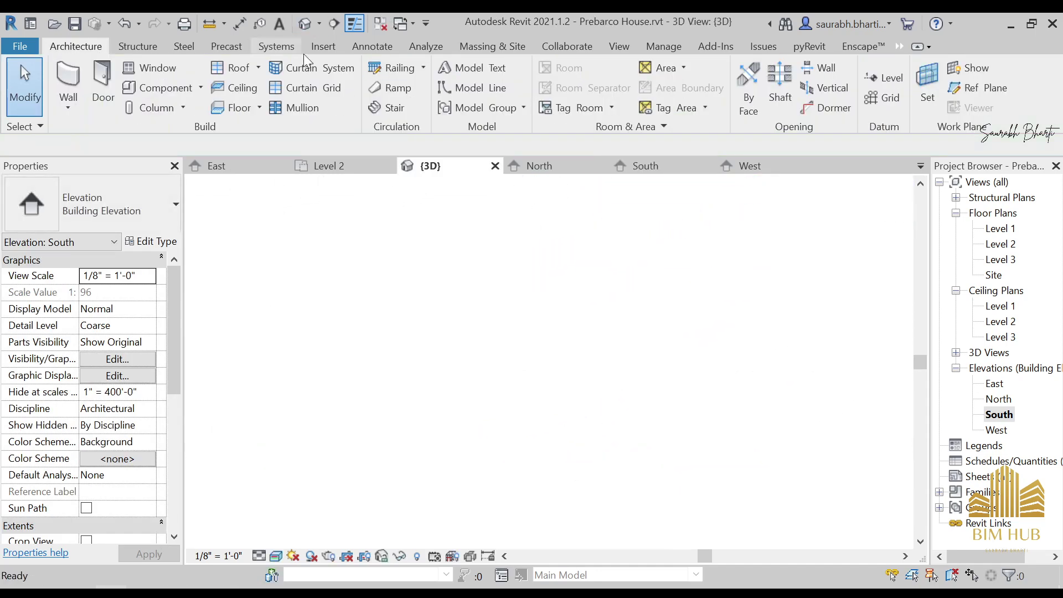
pyautogui.scroll(5, 554, 401)
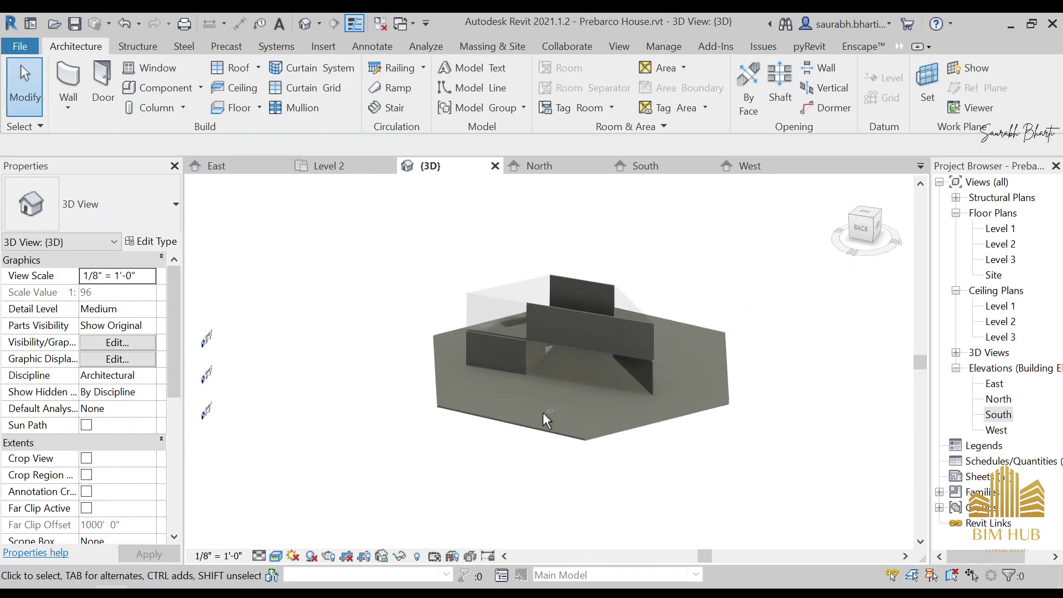
pyautogui.keyDown('shift'); pyautogui.moveTo(543, 412); pyautogui.dragTo(771, 367, button='middle'); pyautogui.keyUp('shift')
pyautogui.keyDown('shift'); pyautogui.moveTo(638, 367); pyautogui.dragTo(666, 370, button='middle'); pyautogui.keyUp('shift')
pyautogui.scroll(5, 679, 367)
pyautogui.scroll(3, 679, 352)
pyautogui.scroll(-4, 716, 341)
pyautogui.scroll(2, 639, 364)
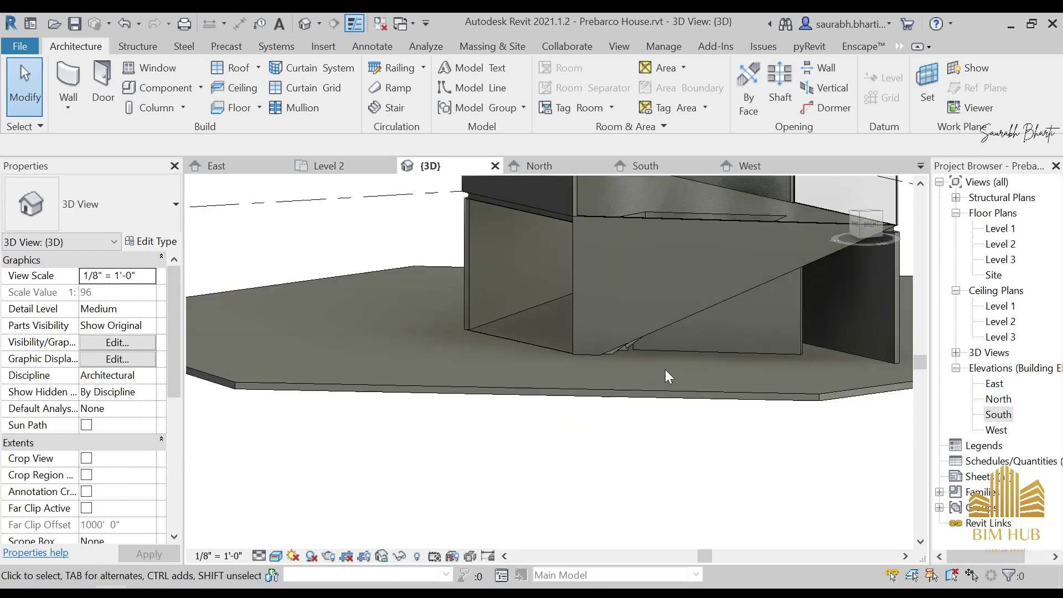
# Compare the sloped wall with the house photo CA_PREB_2DM_107.jpg, looking closely at the overhang below the glazed volume
pyautogui.click(206, 593)
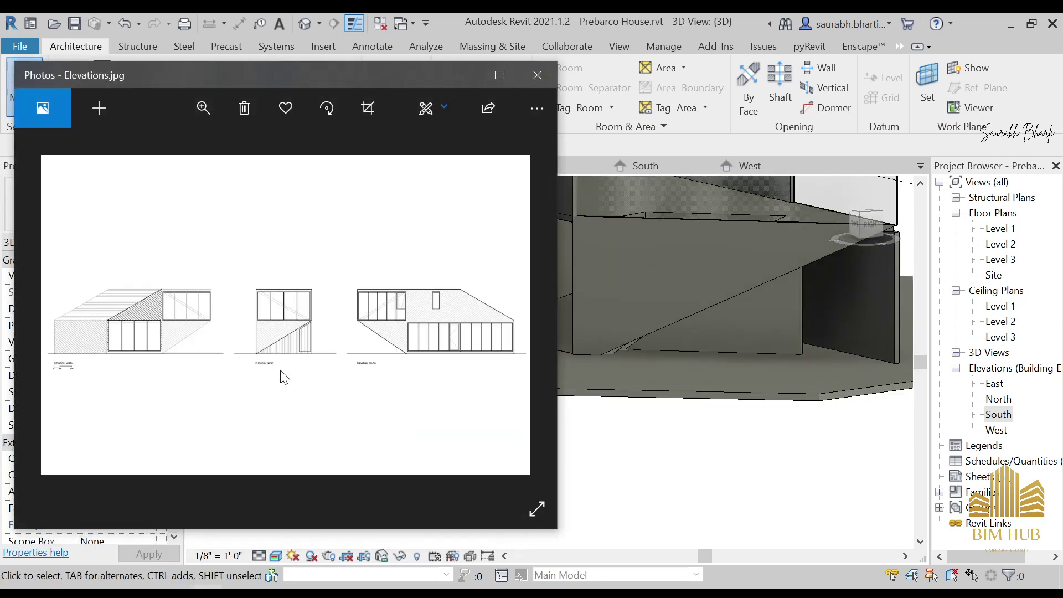
pyautogui.press('Left')
pyautogui.press('Left')
pyautogui.press('Left')
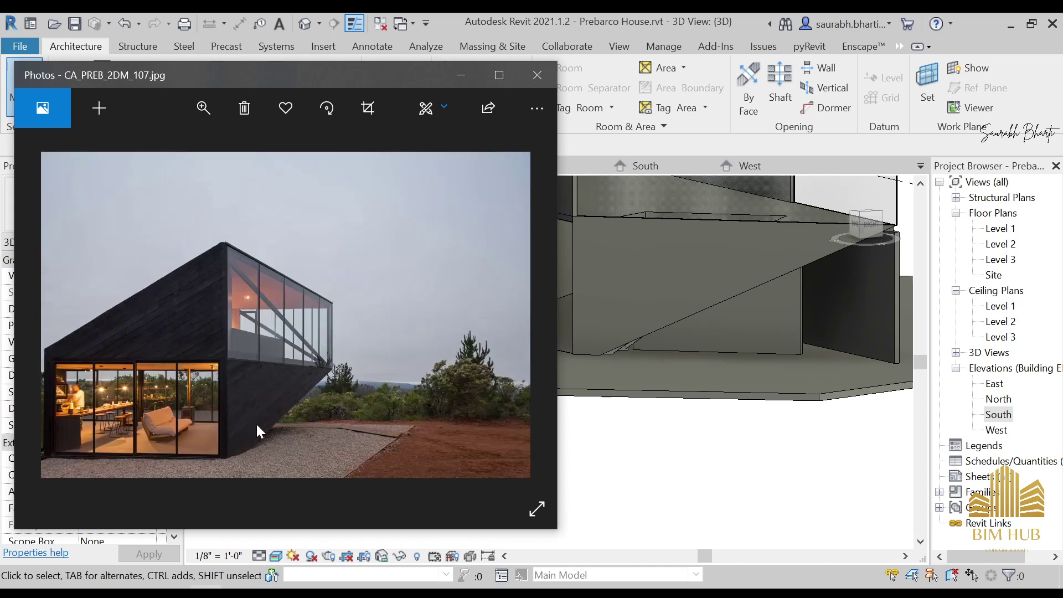
pyautogui.scroll(3, 259, 435)
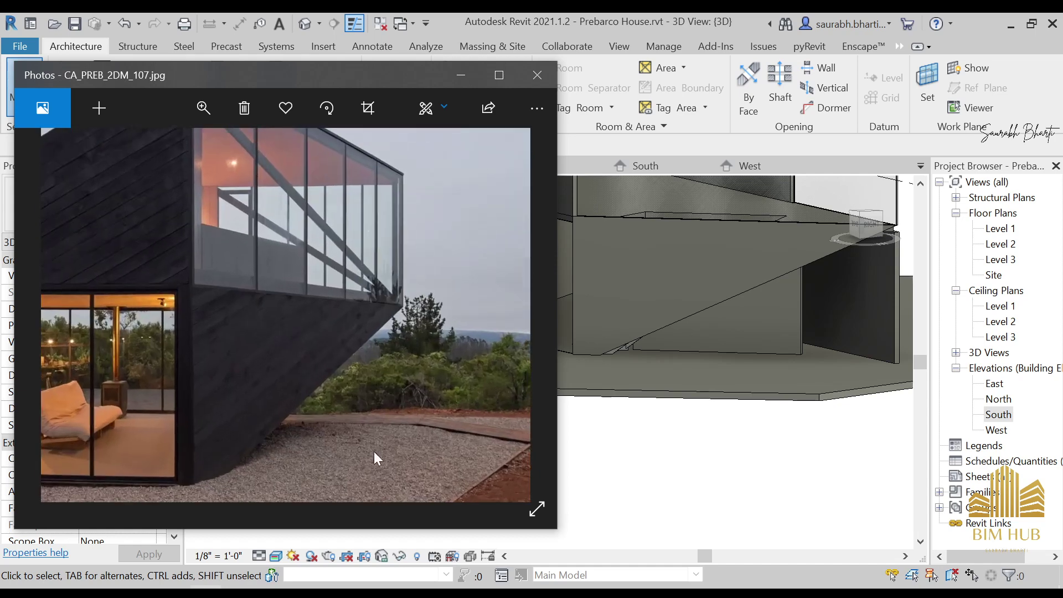
pyautogui.click(461, 75)
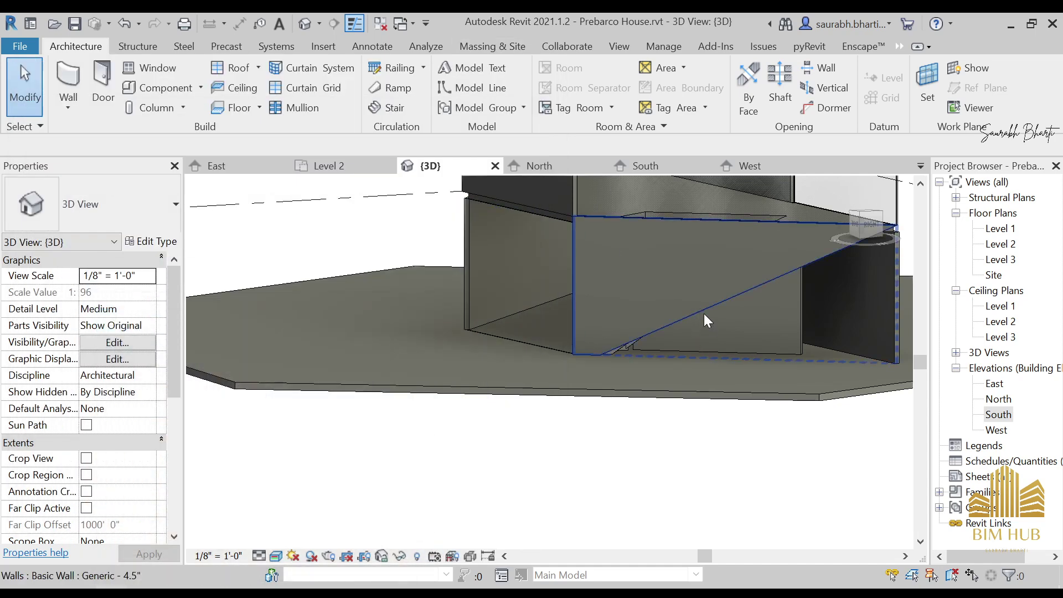
# In the sloped wall's profile, move the slope's lower end outward along the base beside the stair stringer, and try to finish the sketch
pyautogui.click(703, 314)
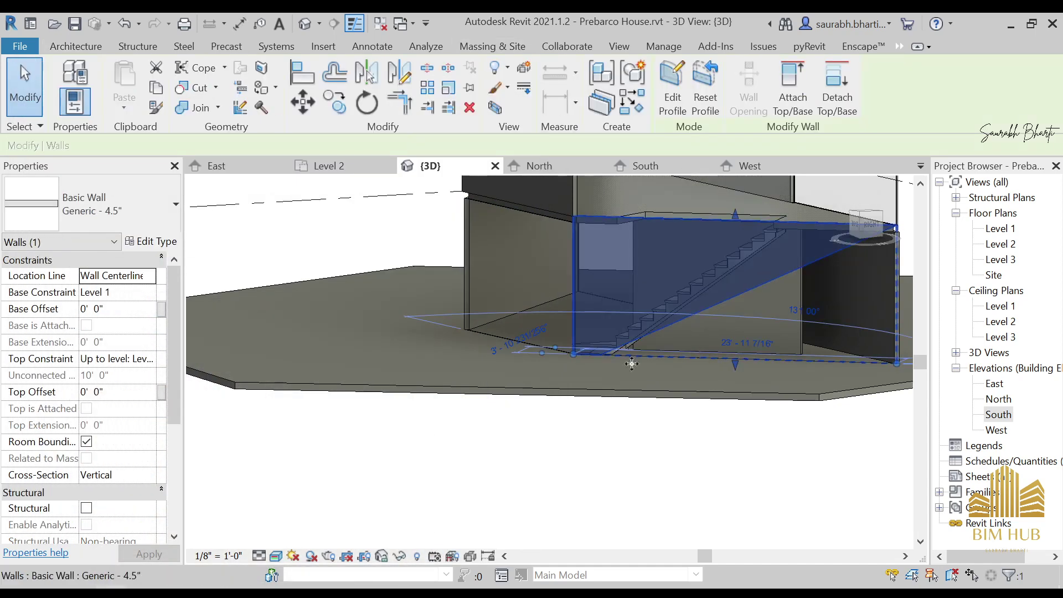
pyautogui.click(862, 233)
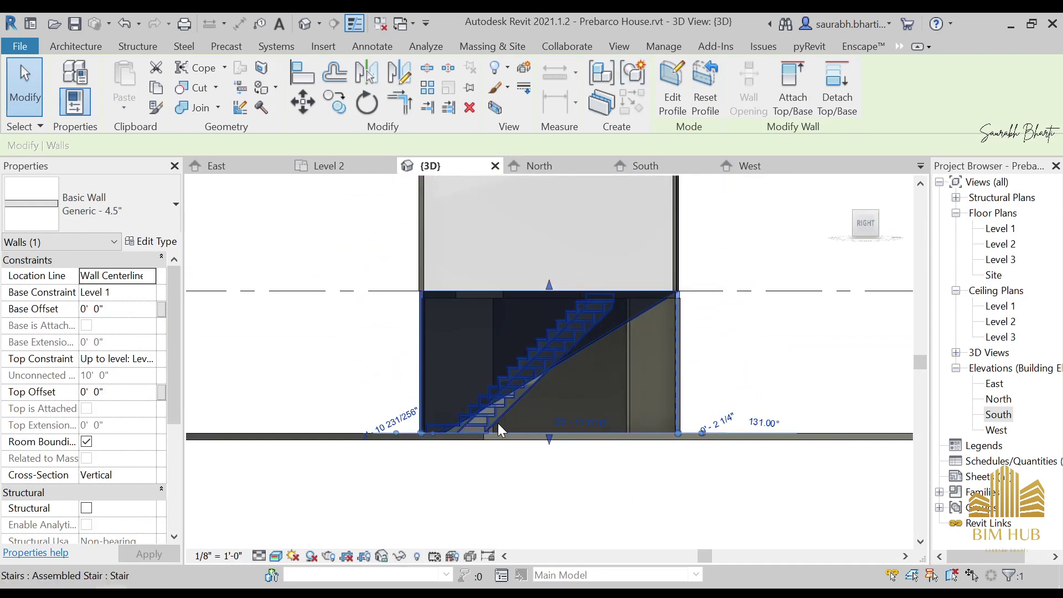
pyautogui.scroll(3, 493, 409)
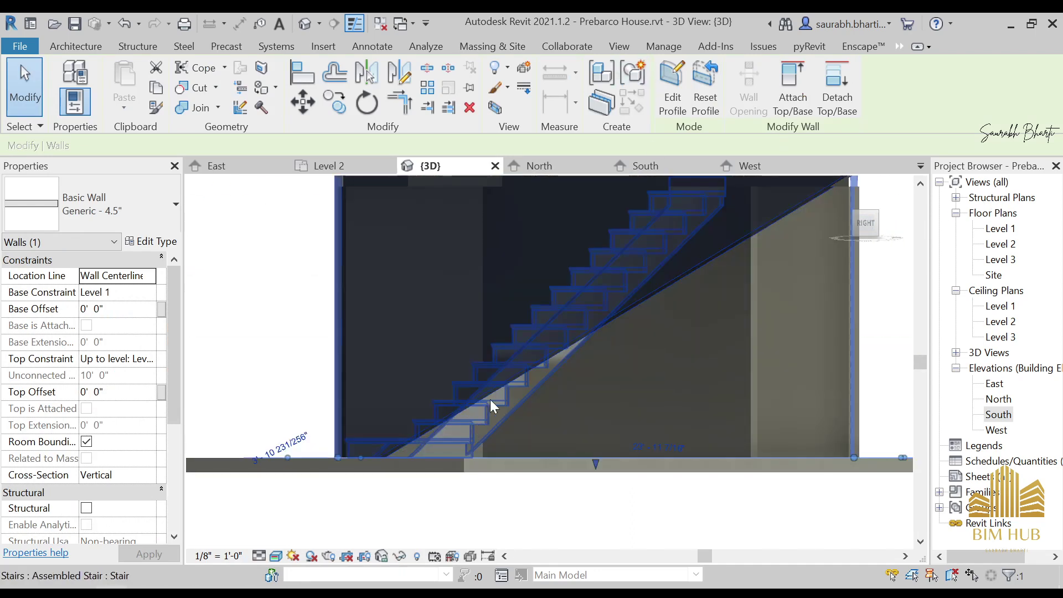
pyautogui.click(671, 94)
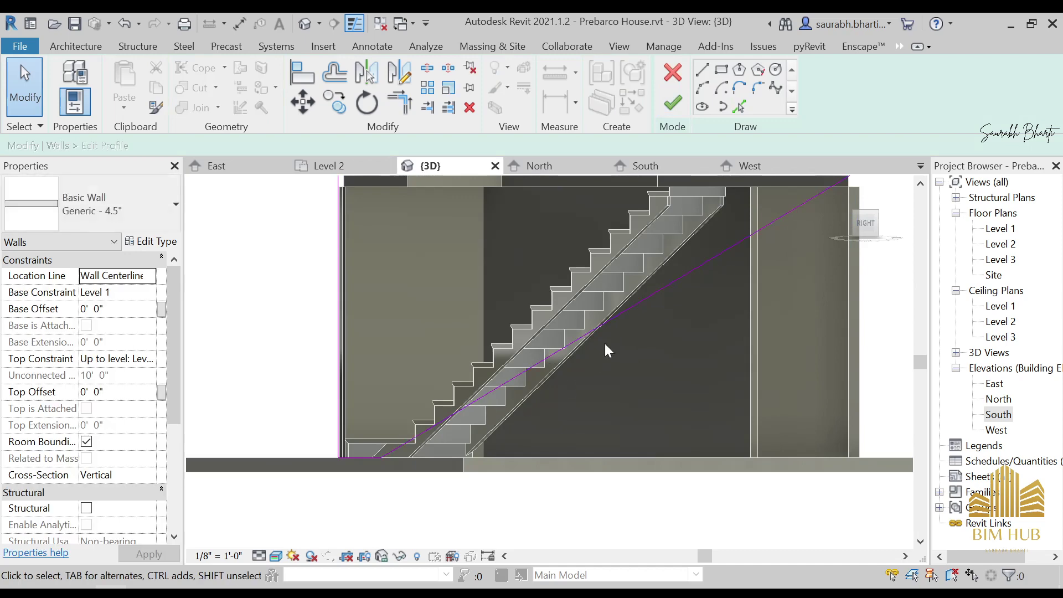
pyautogui.click(391, 446)
pyautogui.moveTo(383, 458); pyautogui.dragTo(414, 456)
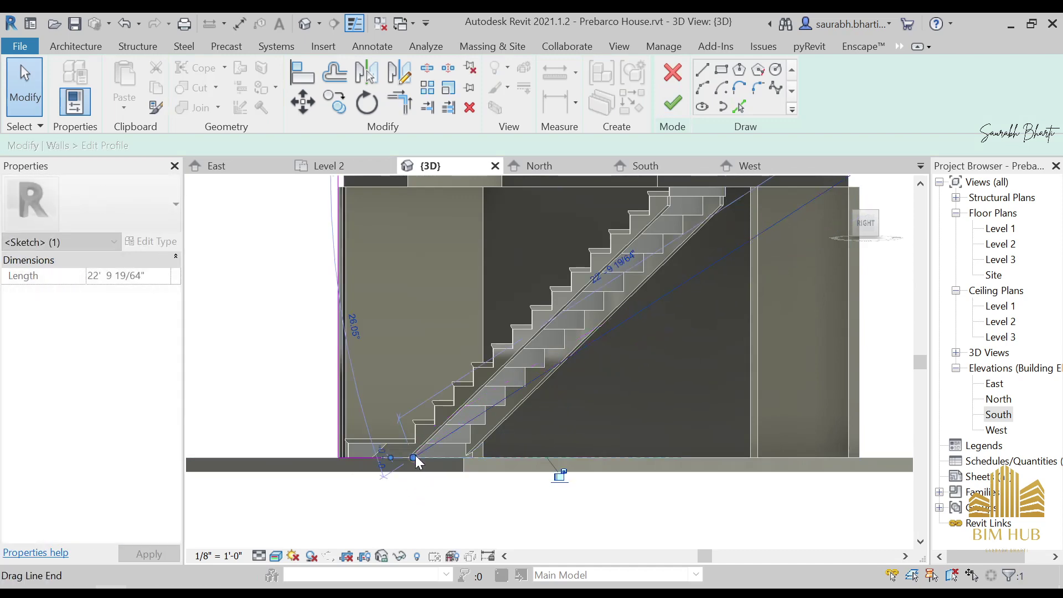
pyautogui.scroll(-3, 534, 437)
pyautogui.keyDown('shift'); pyautogui.moveTo(534, 438); pyautogui.dragTo(609, 333, button='middle'); pyautogui.keyUp('shift')
pyautogui.click(671, 104)
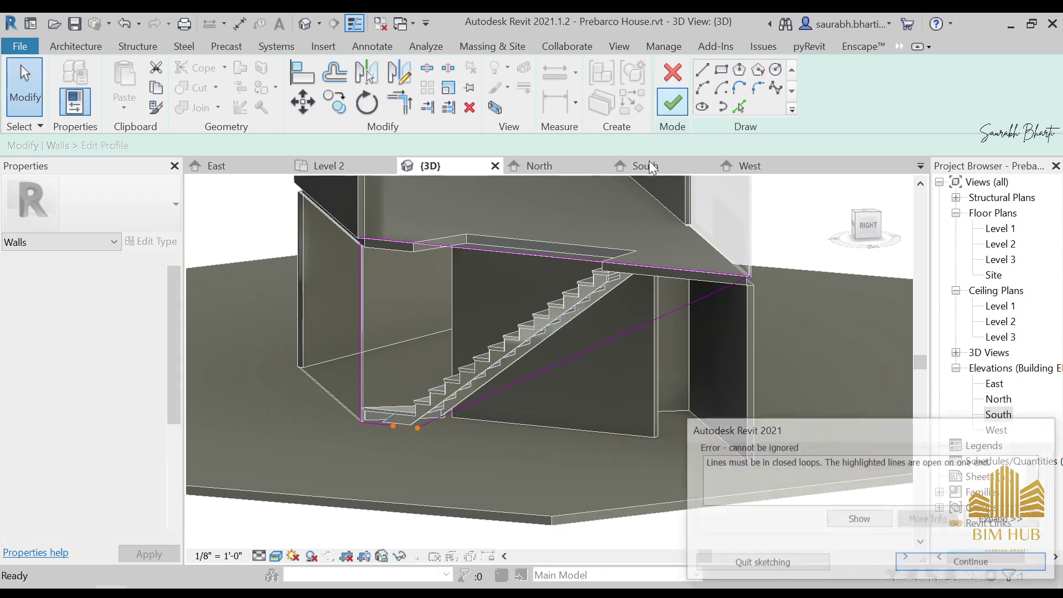
pyautogui.press('Return')
# Extend the profile's base line to meet the lower end of the slope, and finish editing the wall
pyautogui.scroll(5, 388, 427)
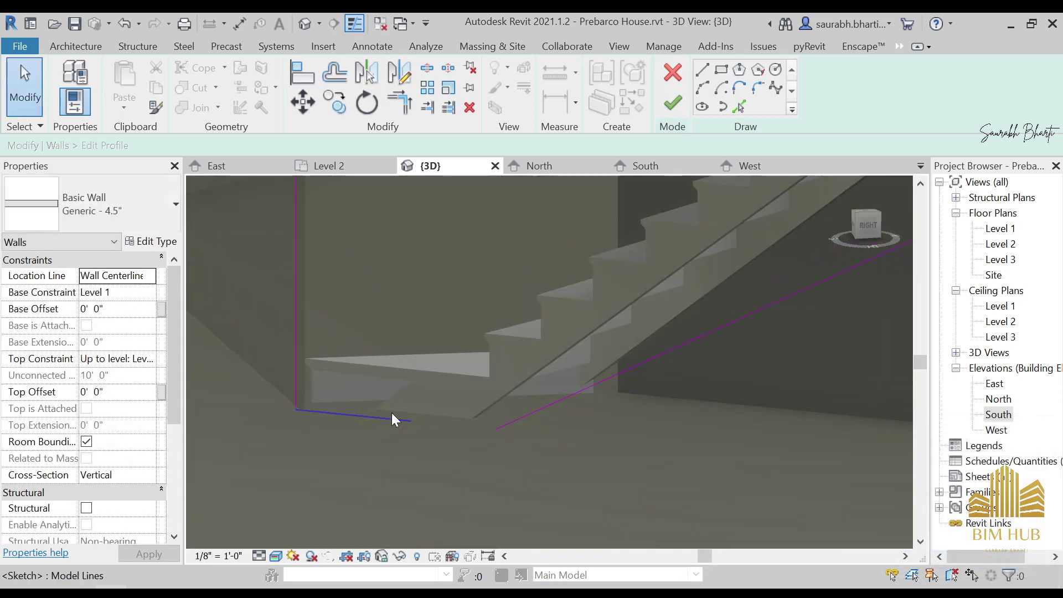
pyautogui.moveTo(409, 420); pyautogui.dragTo(479, 453)
pyautogui.click(480, 453)
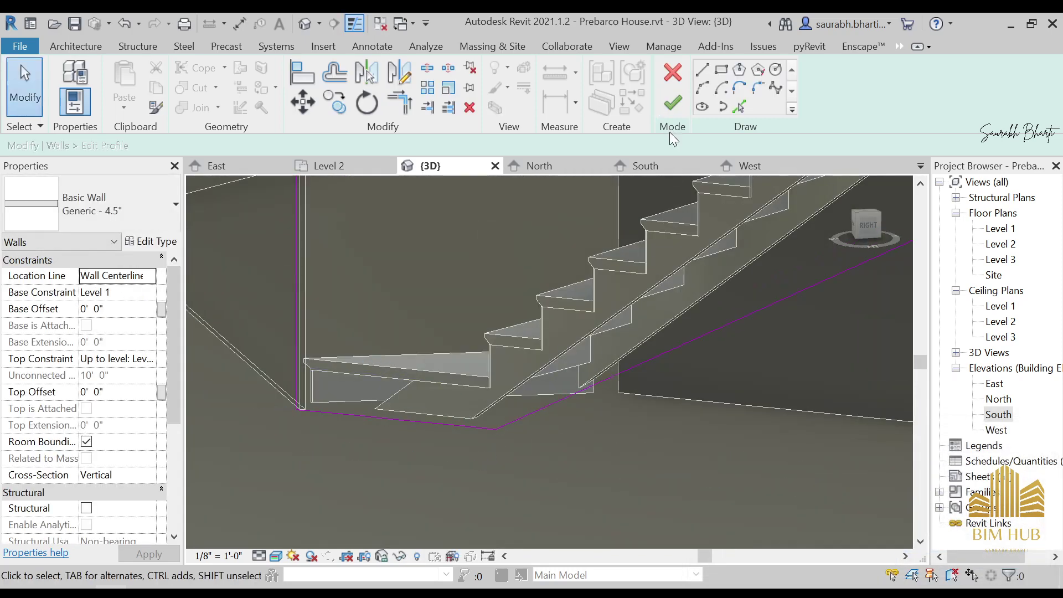
pyautogui.click(672, 103)
# Start editing the profile of the adjoining Level 1 wall below the glazed volume, seen straight from the back
pyautogui.click(570, 464)
pyautogui.moveTo(570, 464)
pyautogui.keyDown('shift'); pyautogui.mouseDown(button='middle')
pyautogui.moveTo(580, 447)
pyautogui.moveTo(615, 458)
pyautogui.moveTo(565, 446)
pyautogui.moveTo(673, 427)
pyautogui.moveTo(712, 456)
pyautogui.moveTo(684, 464)
pyautogui.moveTo(730, 435)
pyautogui.mouseUp(button='middle'); pyautogui.keyUp('shift')
pyautogui.scroll(-2, 822, 409)
pyautogui.keyDown('shift'); pyautogui.moveTo(823, 410); pyautogui.dragTo(772, 450, button='middle'); pyautogui.keyUp('shift')
pyautogui.click(773, 450)
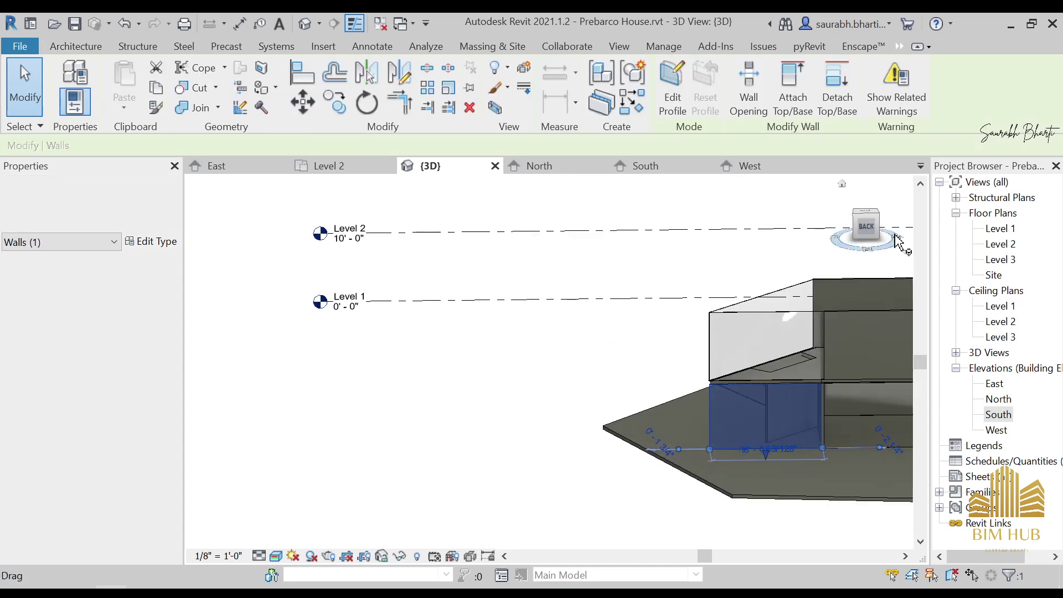
pyautogui.click(865, 234)
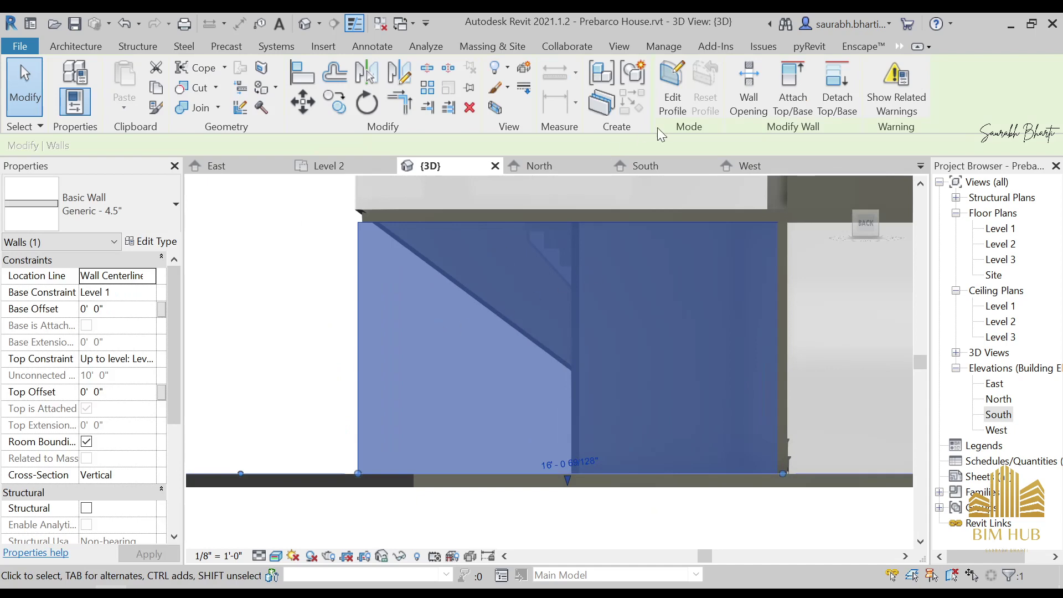
pyautogui.click(674, 87)
# Display the 3D view in the Hidden Line visual style while editing the back wall's profile
pyautogui.click(633, 320)
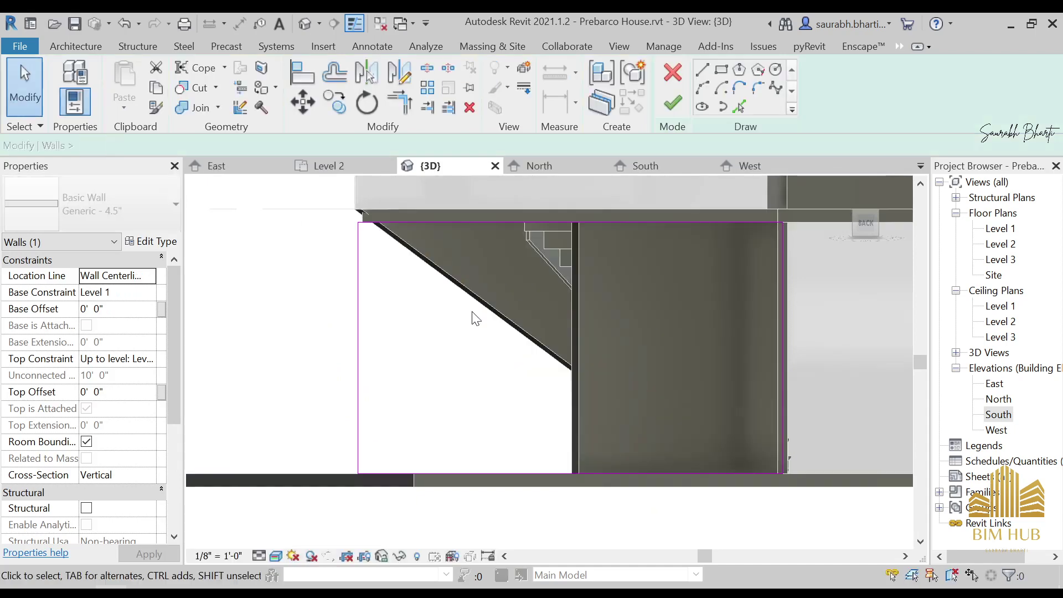
pyautogui.click(291, 560)
pyautogui.click(333, 487)
pyautogui.scroll(-3, 455, 408)
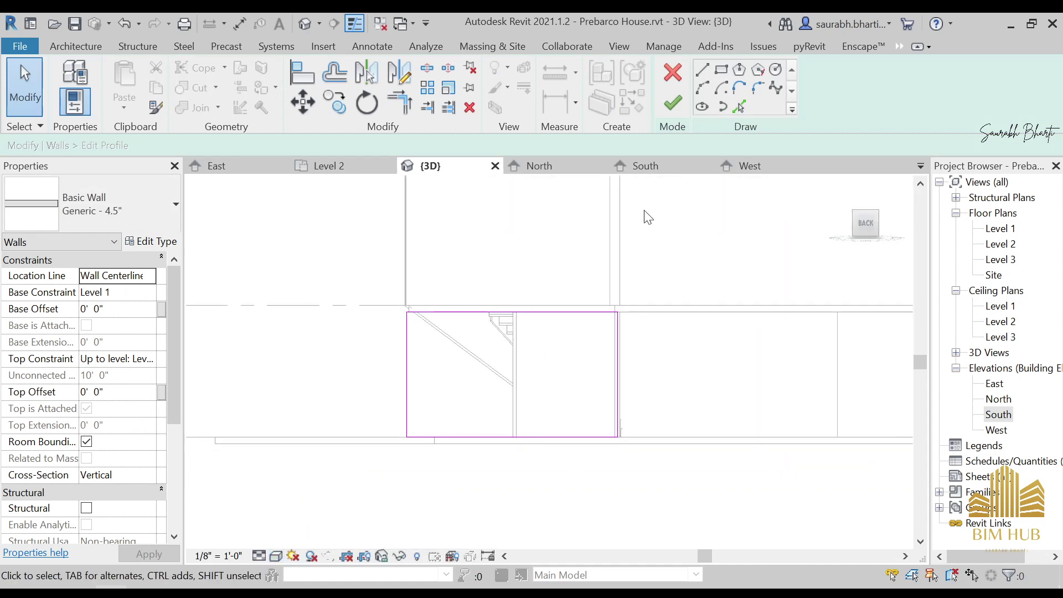
# Add a sloped line to the back wall's profile by picking the sloping edge of the wall behind it with Pick Lines
pyautogui.click(738, 107)
pyautogui.scroll(3, 518, 339)
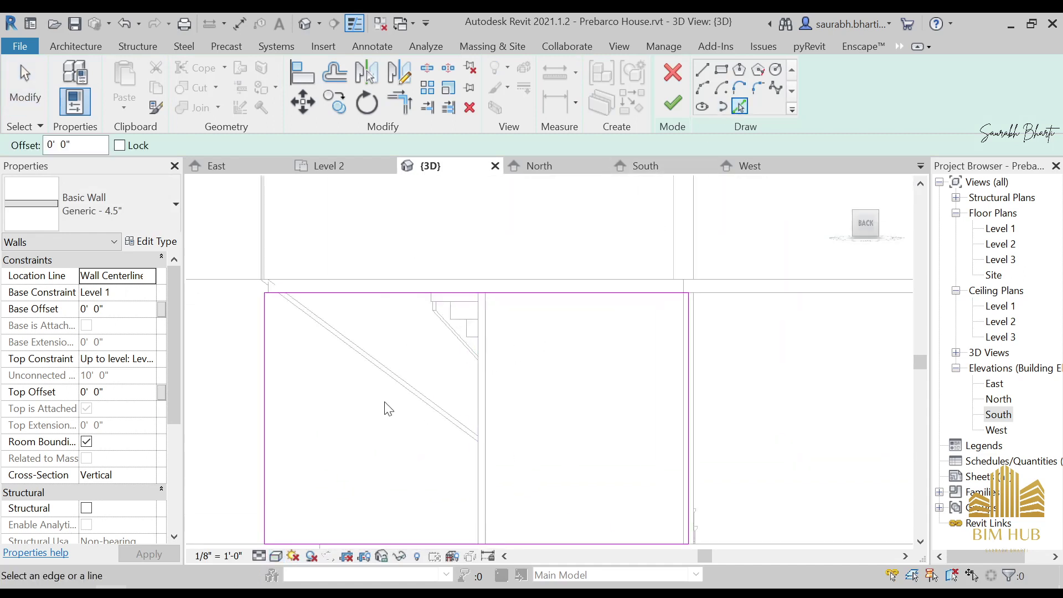
pyautogui.scroll(-3, 400, 398)
pyautogui.press('Escape')
pyautogui.press('Escape')
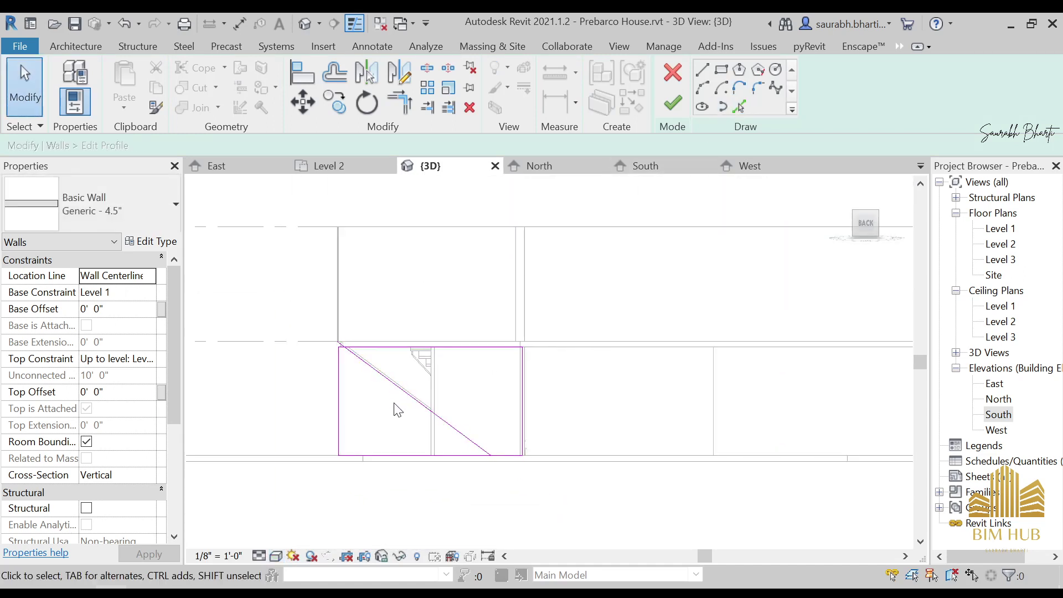
# Snap the upper end of the sloped profile line to the outer top corner of the Level 2 floor slab
pyautogui.scroll(3, 386, 362)
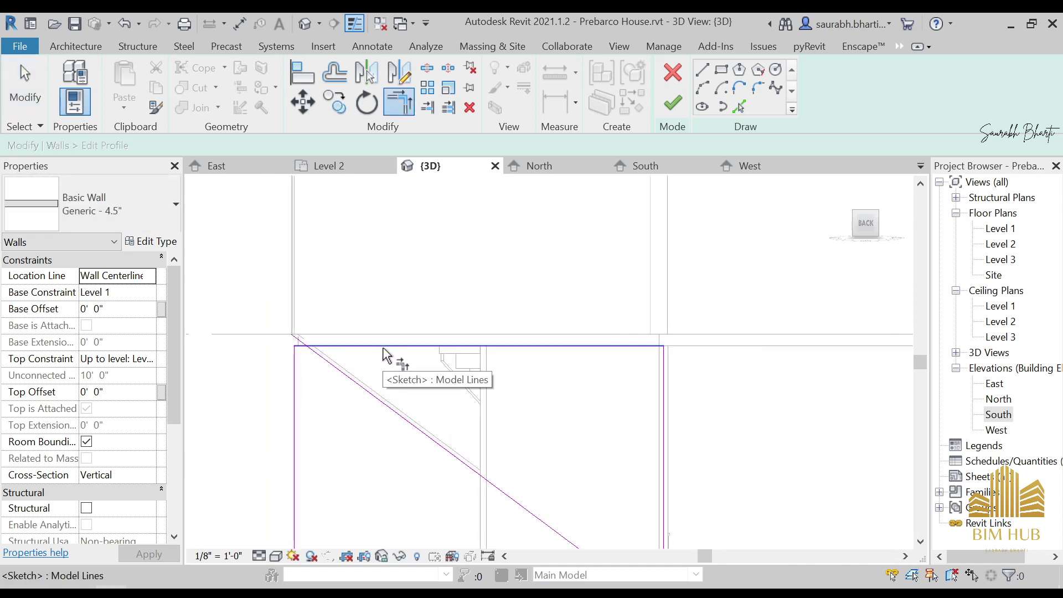
pyautogui.press('Escape')
pyautogui.click(340, 371)
pyautogui.moveTo(294, 336)
pyautogui.mouseDown()
pyautogui.moveTo(303, 365)
pyautogui.moveTo(291, 335)
pyautogui.mouseUp()
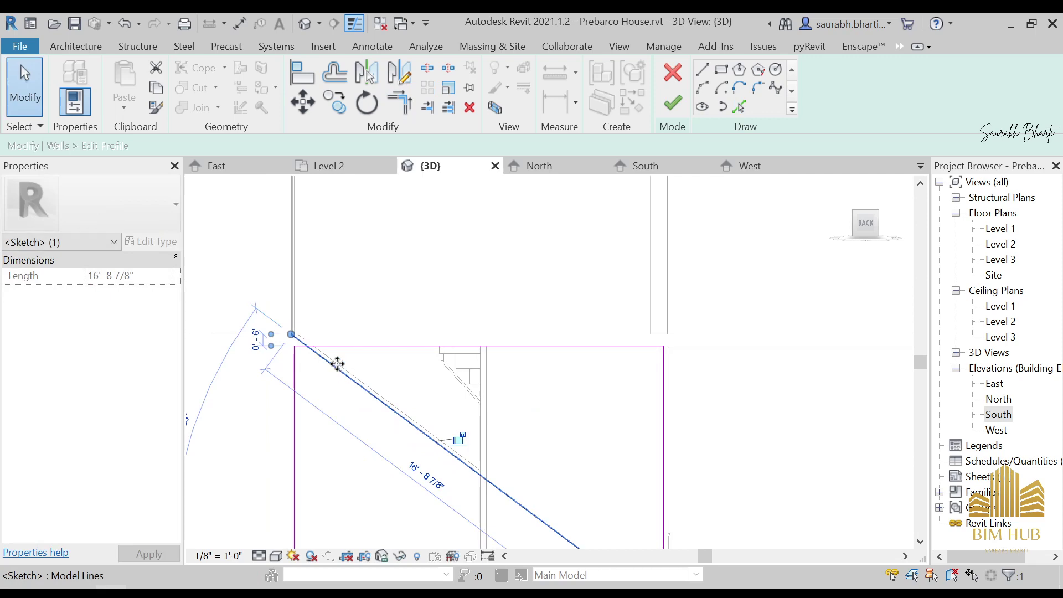
pyautogui.moveTo(337, 363)
pyautogui.keyDown('shift'); pyautogui.mouseDown(button='middle')
pyautogui.moveTo(379, 415)
pyautogui.moveTo(493, 482)
pyautogui.moveTo(415, 470)
pyautogui.moveTo(510, 384)
pyautogui.mouseUp(button='middle'); pyautogui.keyUp('shift')
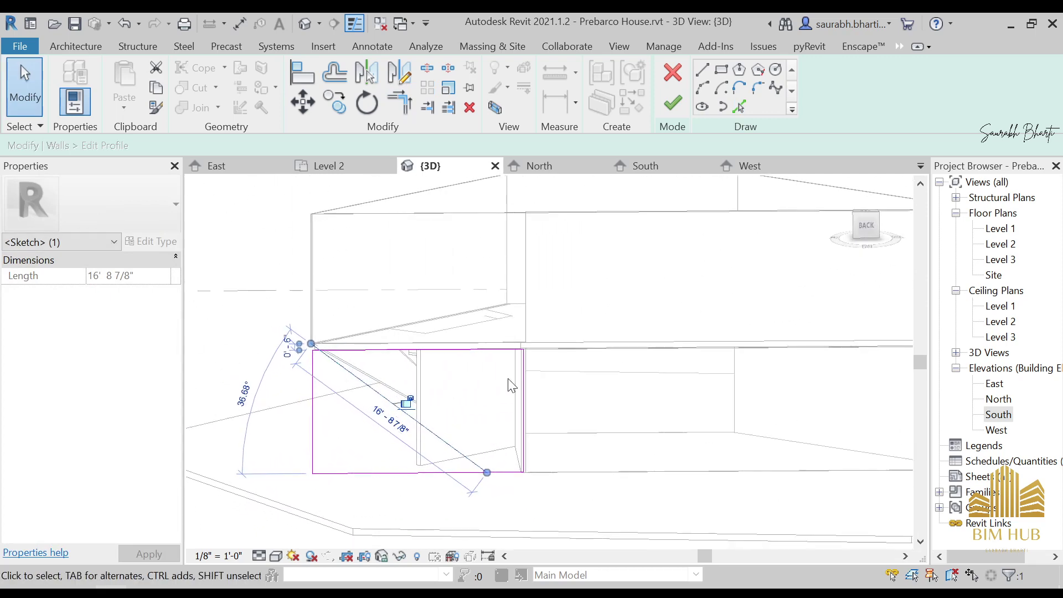
# Trim the sloped line and the bottom line of the back wall's profile to a corner, seen straight from the back
pyautogui.click(836, 244)
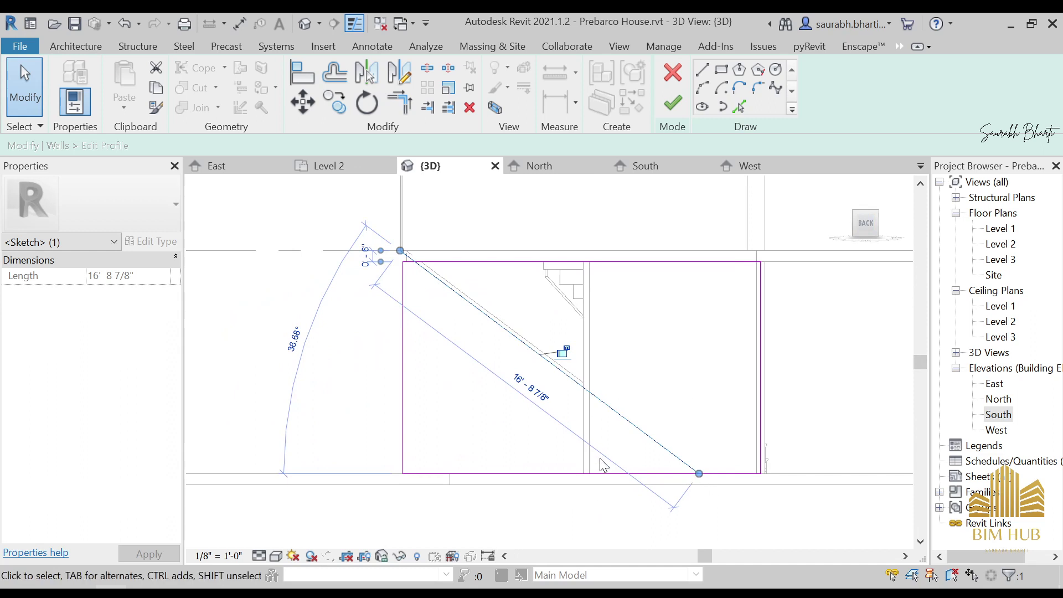
pyautogui.click(437, 388)
pyautogui.press('t')
pyautogui.press('r')
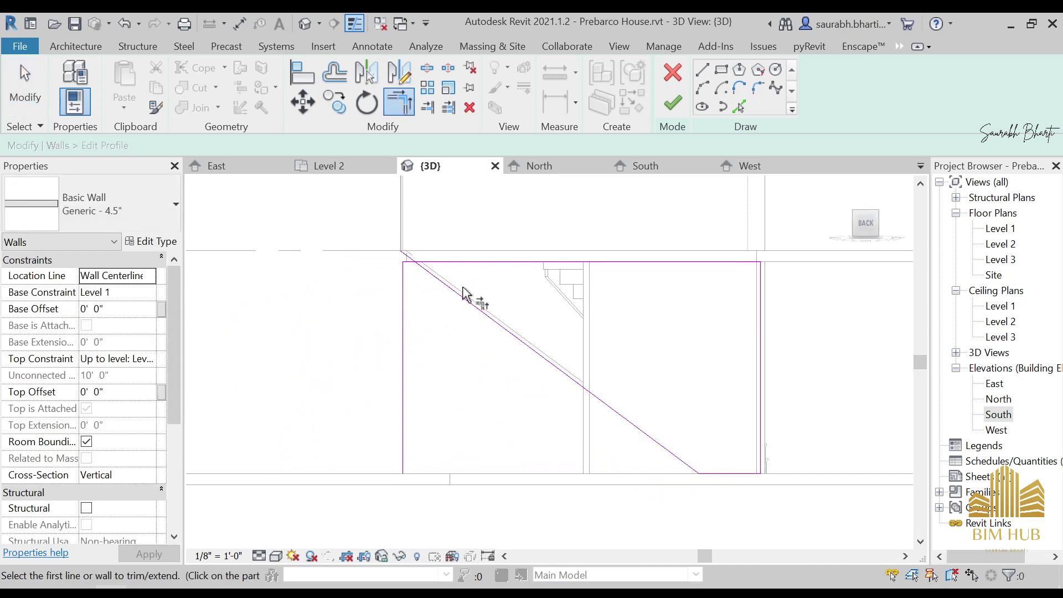
pyautogui.scroll(3, 433, 281)
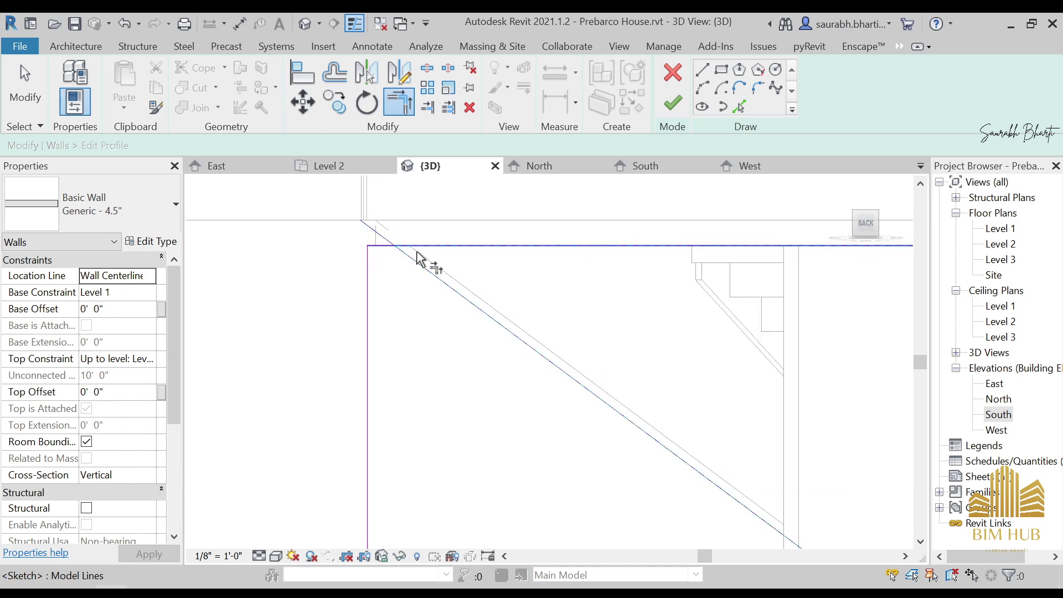
pyautogui.press('Escape')
pyautogui.press('Escape')
pyautogui.scroll(-3, 444, 261)
pyautogui.moveTo(565, 294); pyautogui.dragTo(556, 336, button='middle')
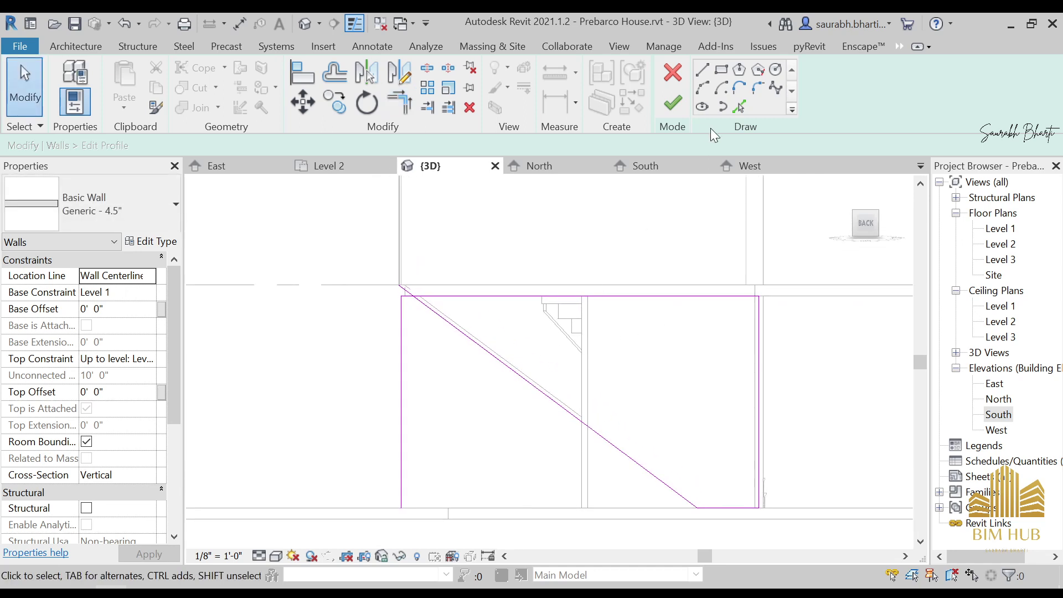
# Delete the outer vertical line of the back wall's profile, trim the top line to the slope and finish the profile
pyautogui.click(402, 366)
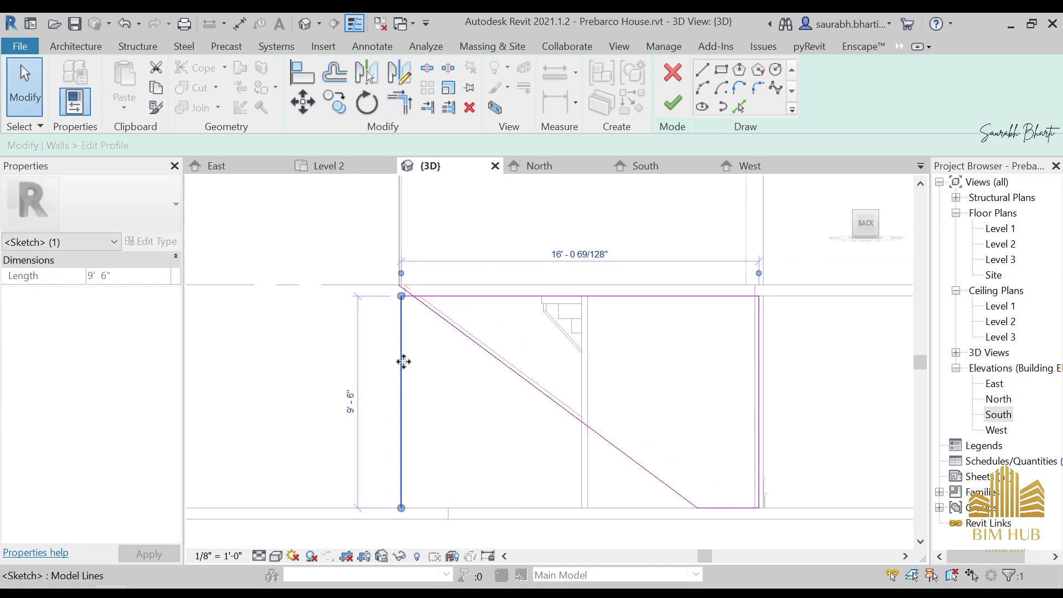
pyautogui.press('Delete')
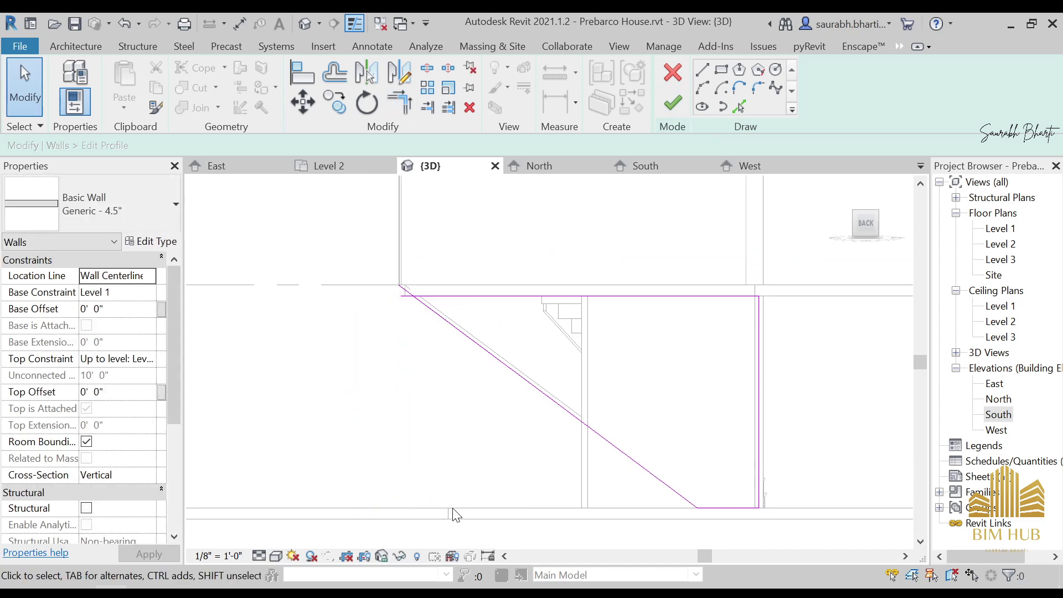
pyautogui.press('t')
pyautogui.press('r')
pyautogui.click(455, 296)
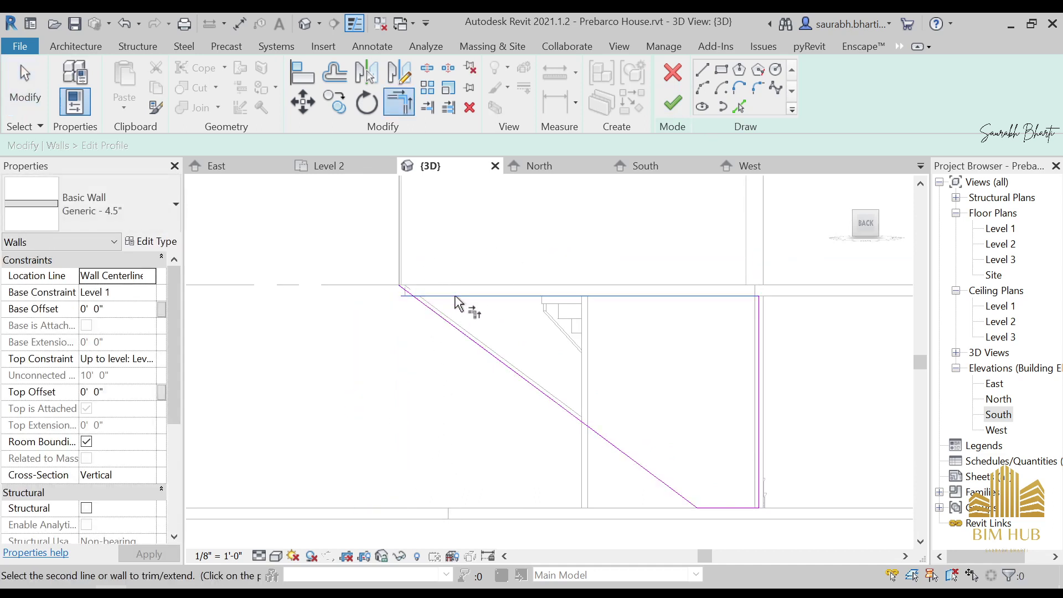
pyautogui.click(671, 104)
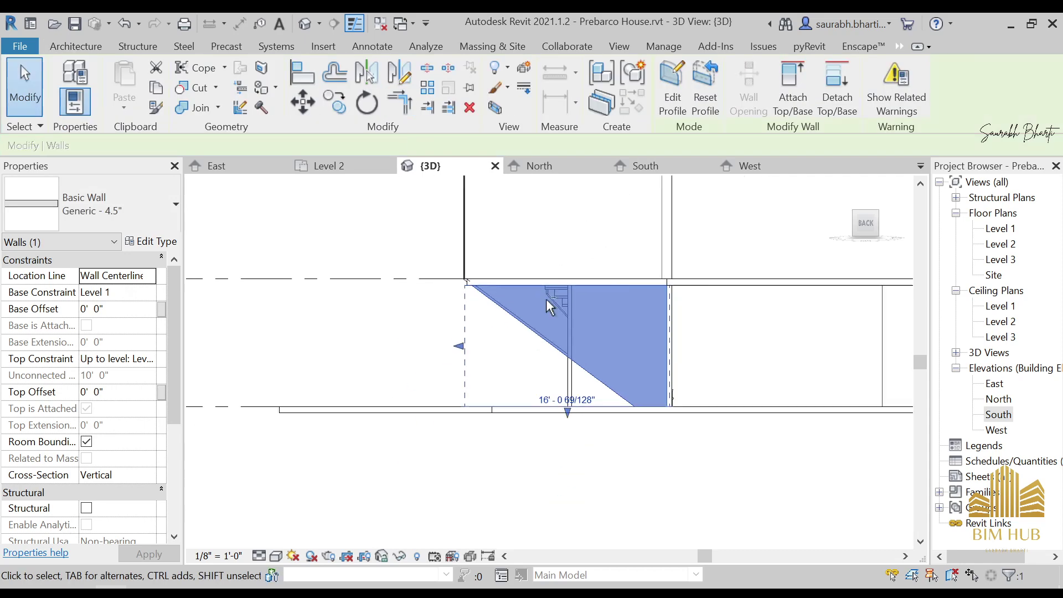
# Inspect the sloped back wall's junction with the slab and reopen its profile for editing, seen straight from the back
pyautogui.click(548, 310)
pyautogui.moveTo(551, 325)
pyautogui.keyDown('shift'); pyautogui.mouseDown(button='middle')
pyautogui.moveTo(551, 356)
pyautogui.moveTo(643, 384)
pyautogui.moveTo(576, 337)
pyautogui.moveTo(653, 310)
pyautogui.moveTo(636, 307)
pyautogui.moveTo(700, 333)
pyautogui.moveTo(667, 327)
pyautogui.mouseUp(button='middle'); pyautogui.keyUp('shift')
pyautogui.scroll(2, 681, 291)
pyautogui.keyDown('shift'); pyautogui.moveTo(598, 310); pyautogui.dragTo(789, 281, button='middle'); pyautogui.keyUp('shift')
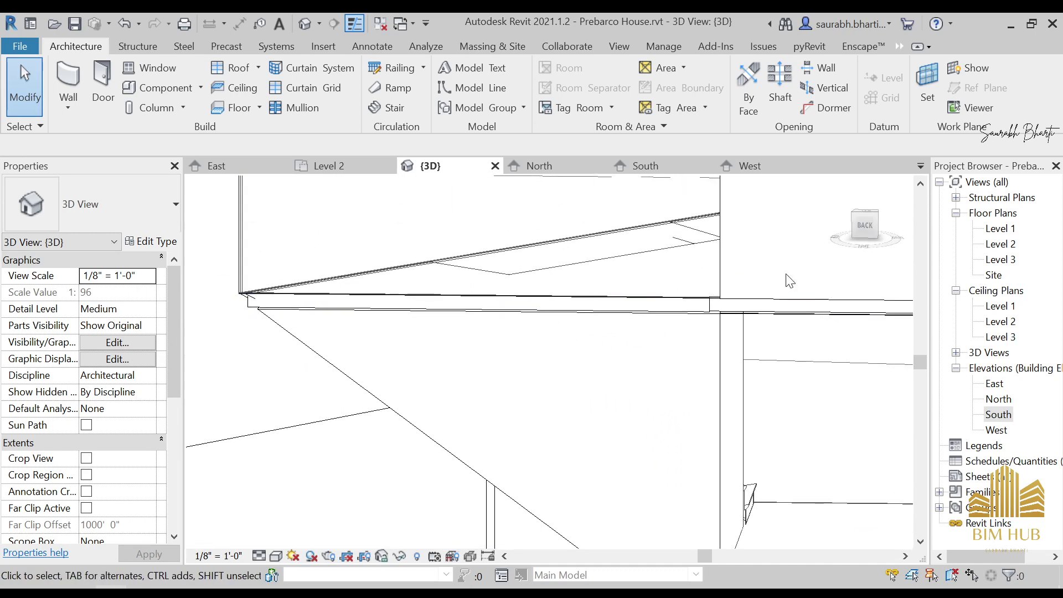
pyautogui.click(857, 235)
pyautogui.scroll(5, 481, 376)
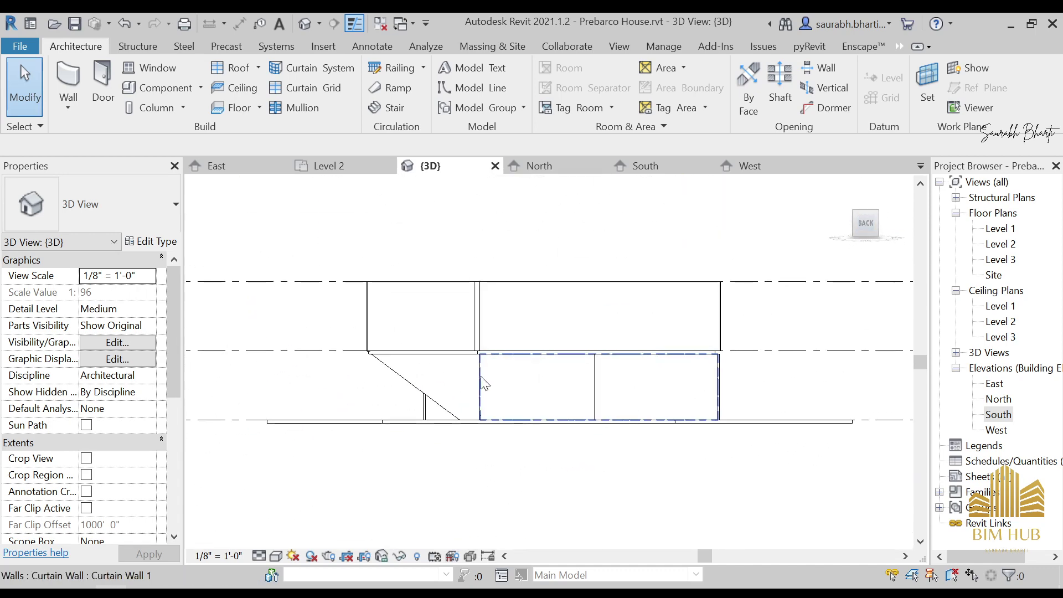
pyautogui.click(324, 429)
pyautogui.moveTo(371, 407); pyautogui.dragTo(497, 468, button='middle')
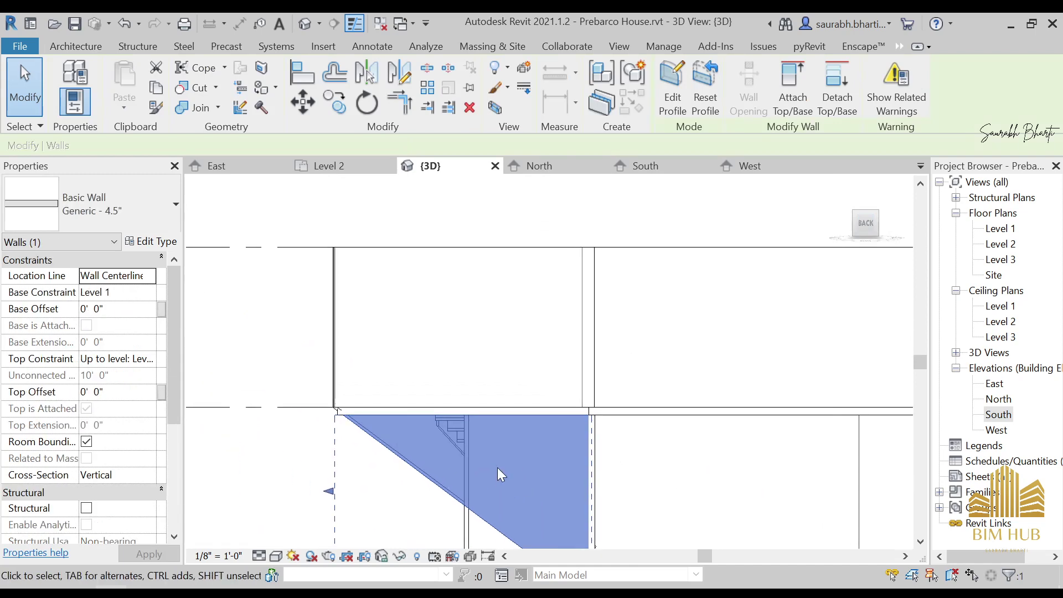
pyautogui.click(671, 93)
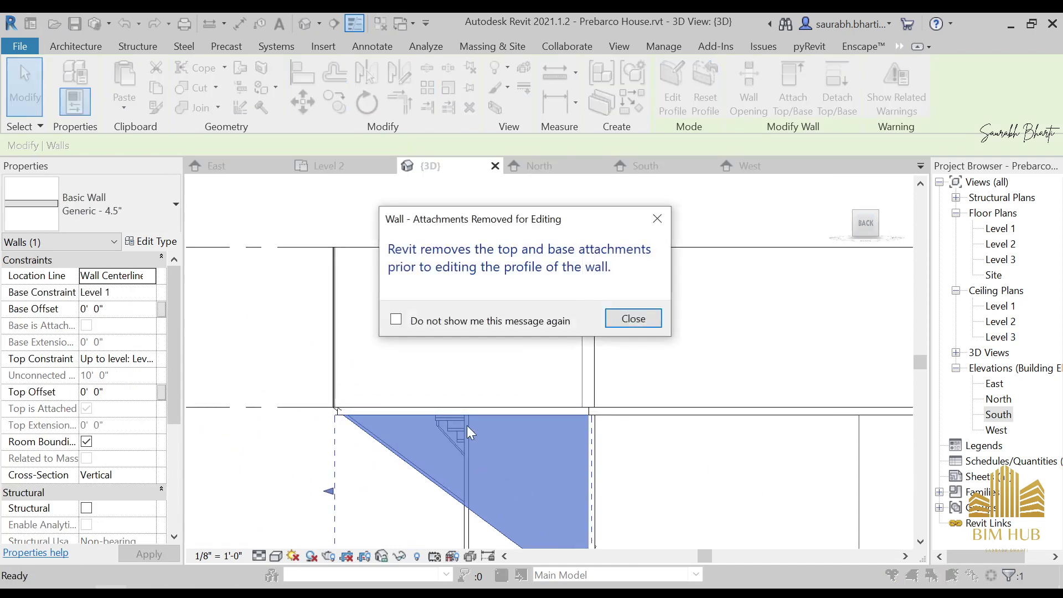
pyautogui.click(633, 319)
# Raise the top line of the sloped back wall's profile to the Level 2 line and finish the profile, unjoining the conflicting elements
pyautogui.moveTo(504, 425)
pyautogui.mouseDown()
pyautogui.moveTo(511, 394)
pyautogui.moveTo(514, 411)
pyautogui.mouseUp()
pyautogui.press('Return')
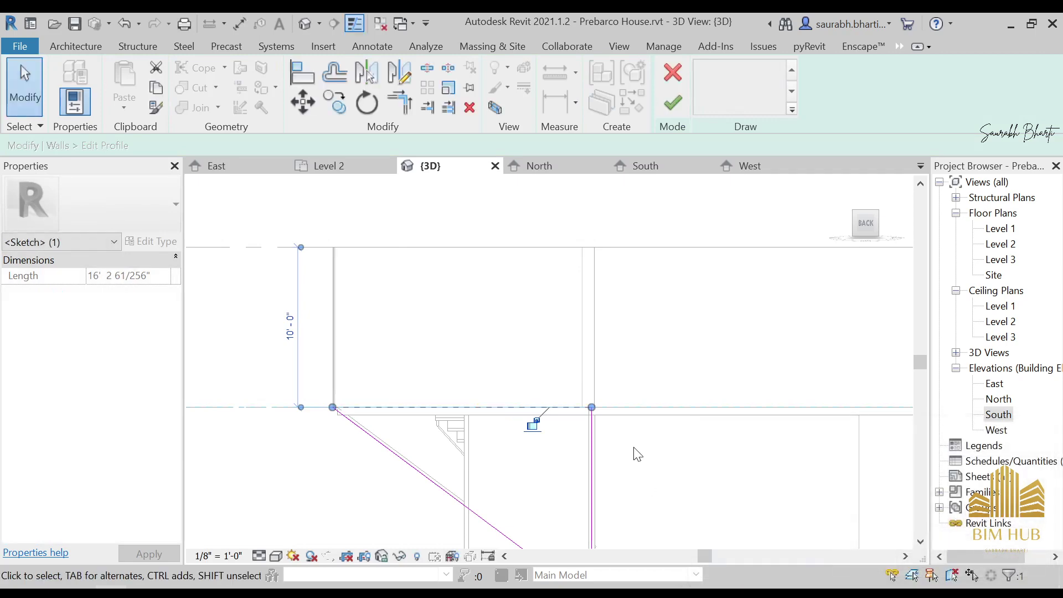
pyautogui.click(671, 423)
pyautogui.scroll(-2, 671, 422)
pyautogui.moveTo(672, 423)
pyautogui.mouseDown(button='middle')
pyautogui.moveTo(593, 434)
pyautogui.moveTo(598, 420)
pyautogui.mouseUp(button='middle')
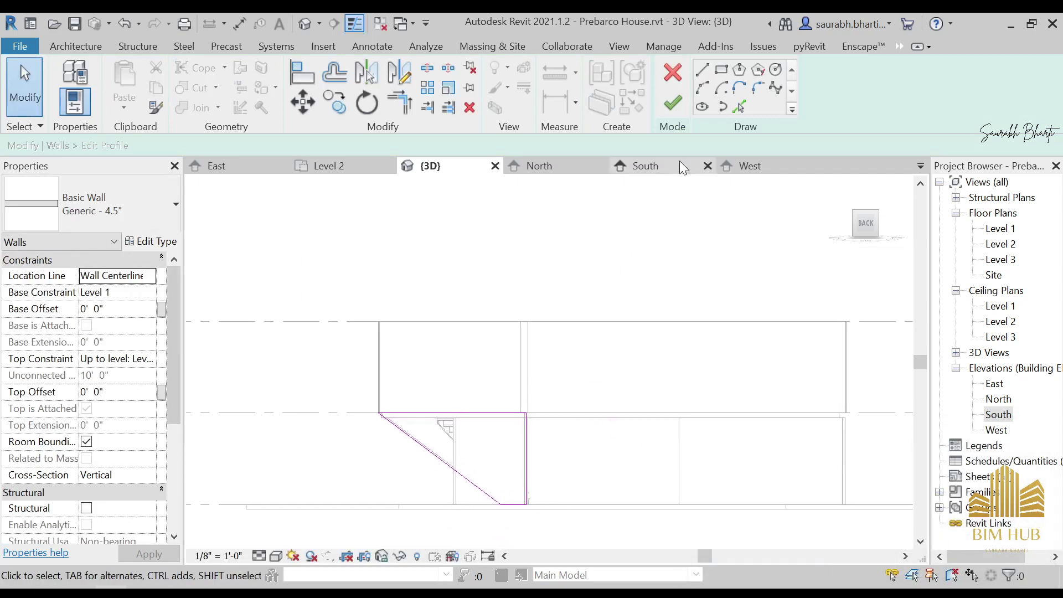
pyautogui.click(672, 102)
pyautogui.click(774, 564)
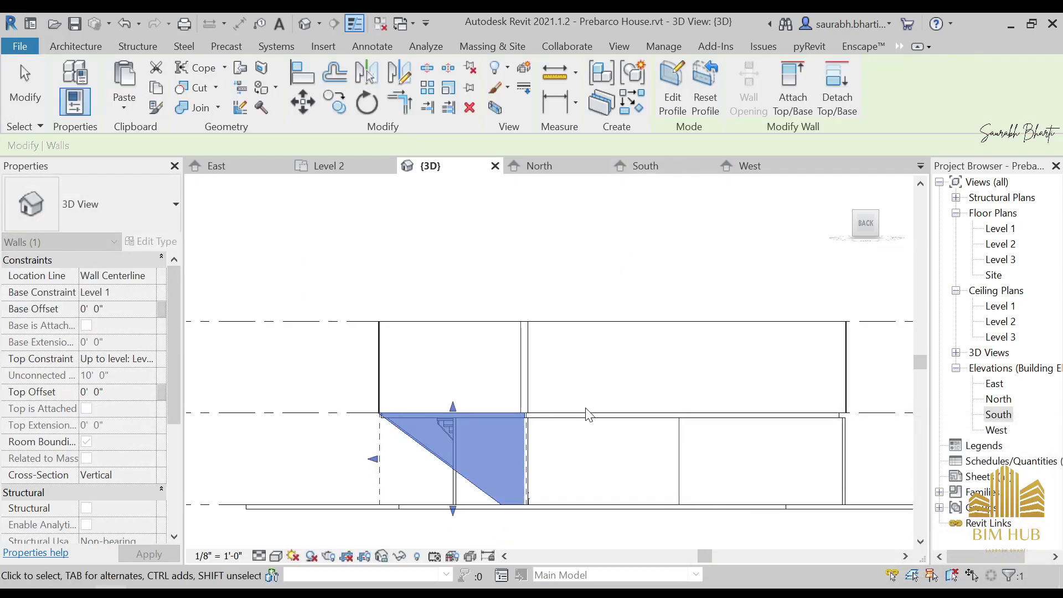
pyautogui.press('Escape')
# Raise the top of the 17'-4" Level 1 curtain wall's profile to Level 2, removing the conflicting constraints and unjoining the wall from the floor
pyautogui.scroll(2, 576, 443)
pyautogui.click(694, 426)
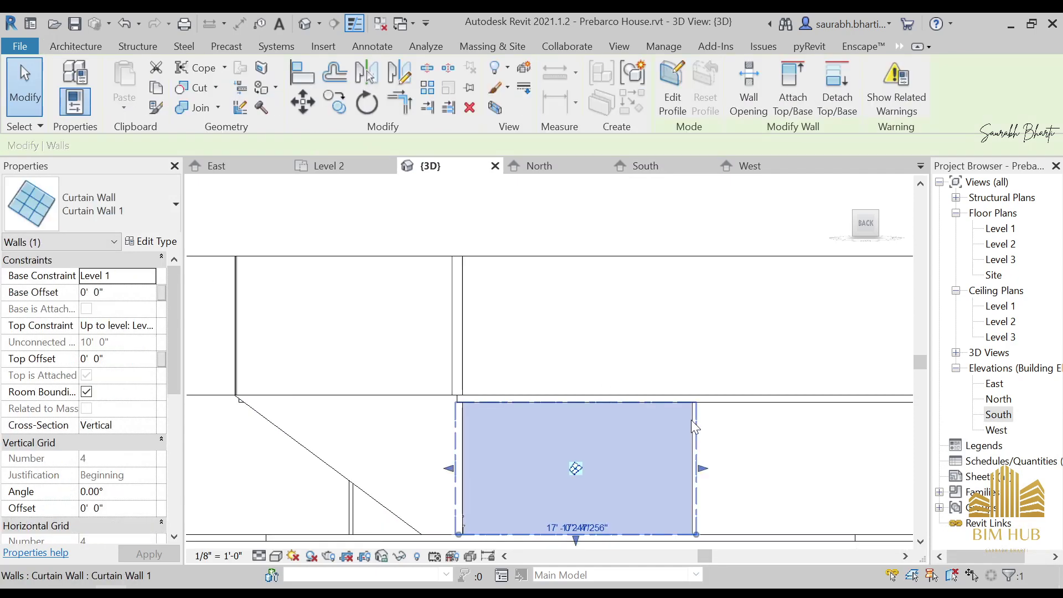
pyautogui.click(673, 100)
pyautogui.click(637, 314)
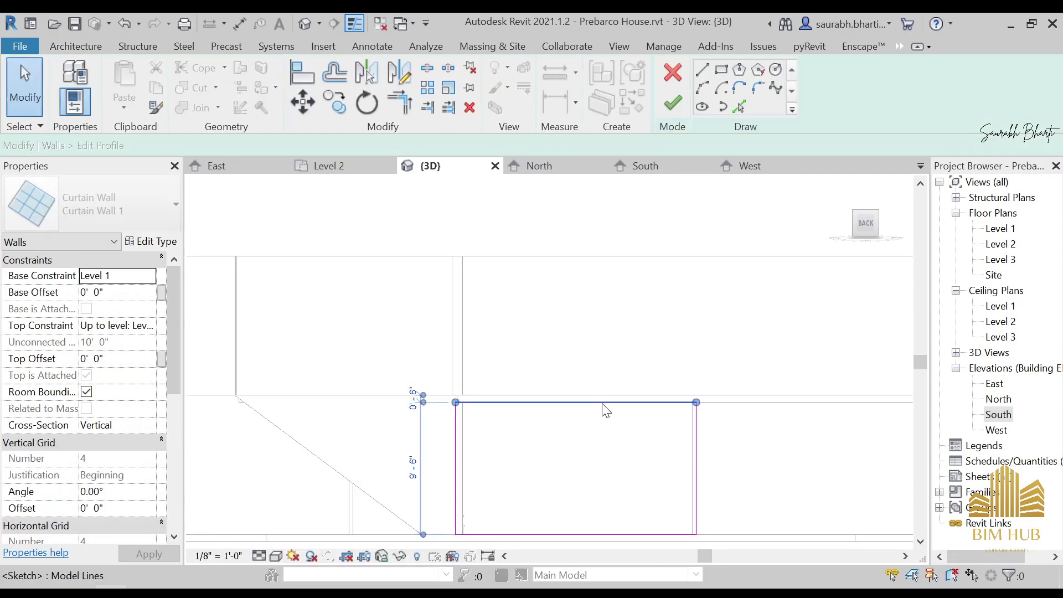
pyautogui.moveTo(609, 394); pyautogui.dragTo(610, 394)
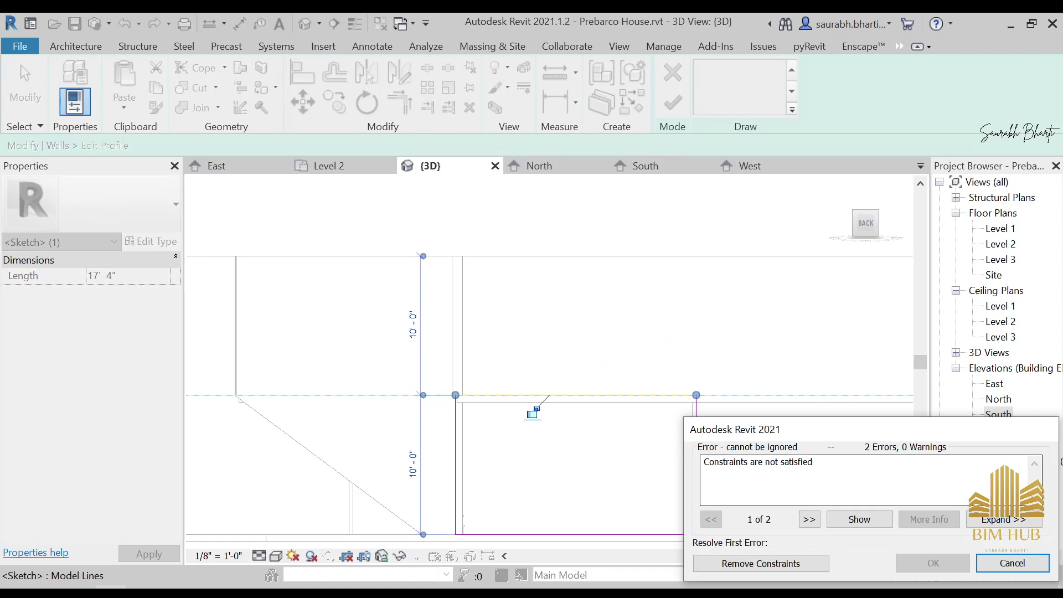
pyautogui.click(748, 563)
pyautogui.click(672, 103)
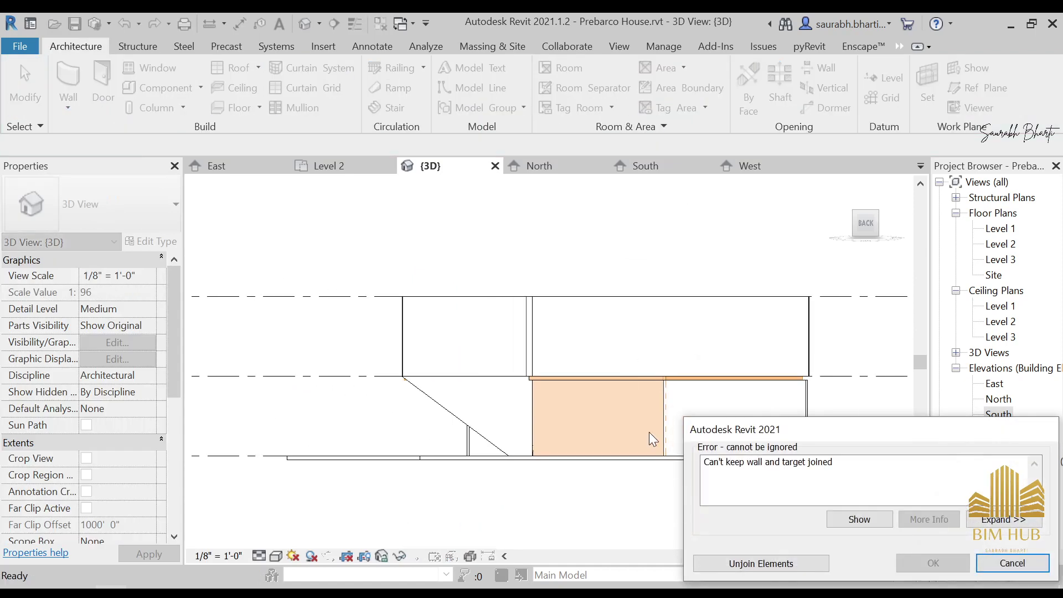
pyautogui.click(767, 563)
pyautogui.keyDown('shift'); pyautogui.moveTo(636, 498); pyautogui.dragTo(577, 330, button='middle'); pyautogui.keyUp('shift')
pyautogui.scroll(5, 729, 526)
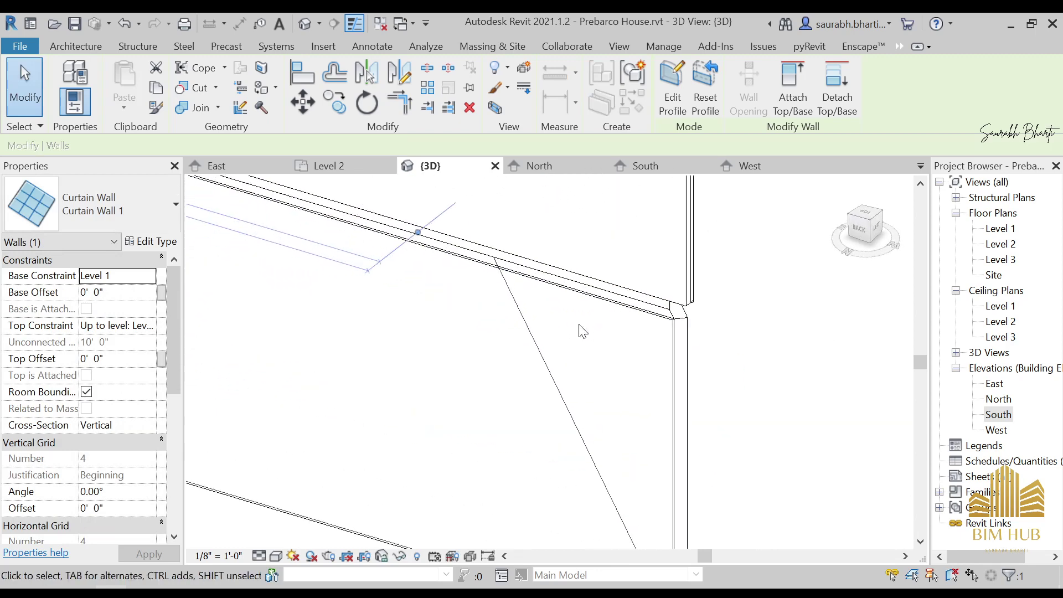
pyautogui.click(668, 306)
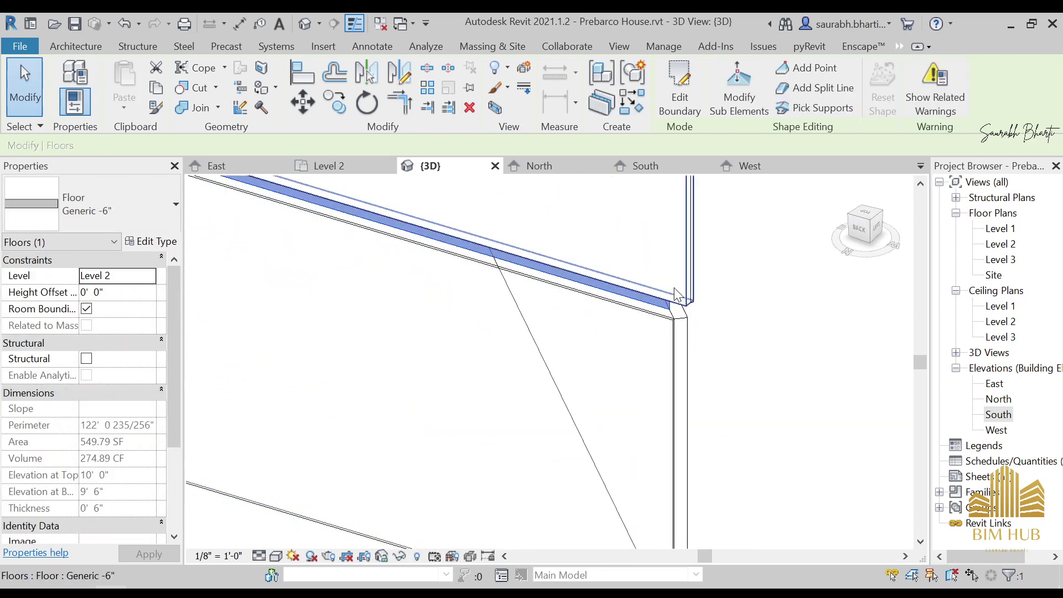
pyautogui.click(692, 95)
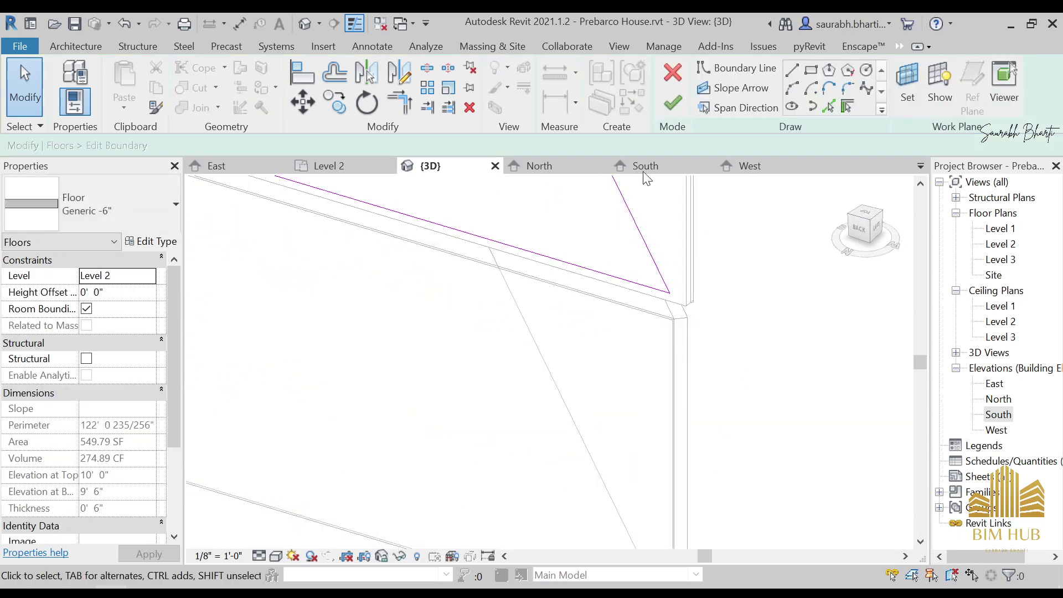
pyautogui.click(672, 103)
pyautogui.click(719, 316)
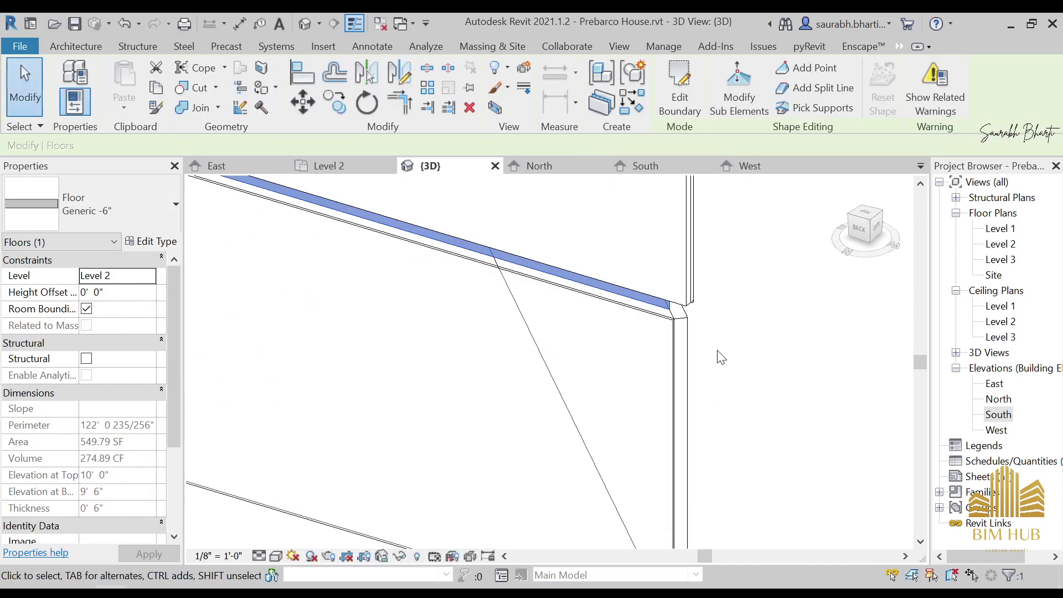
pyautogui.click(762, 357)
pyautogui.scroll(-3, 482, 319)
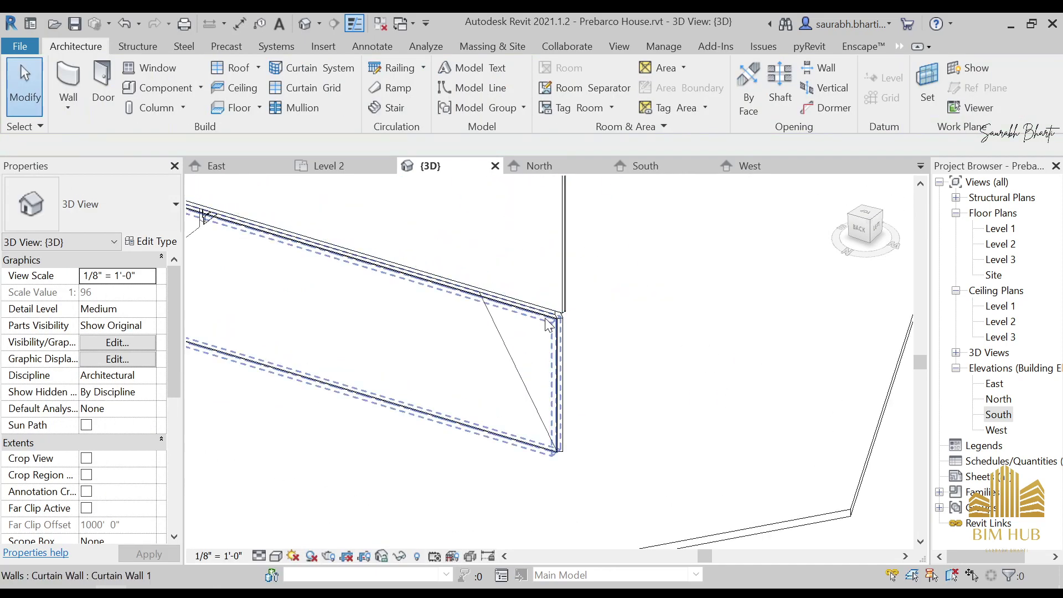
# Raise the top of the long back Level 1 curtain wall's profile to Level 2, removing constraints and unjoining the wall from the floor
pyautogui.click(548, 323)
pyautogui.keyDown('shift'); pyautogui.moveTo(609, 351); pyautogui.dragTo(379, 321, button='middle'); pyautogui.keyUp('shift')
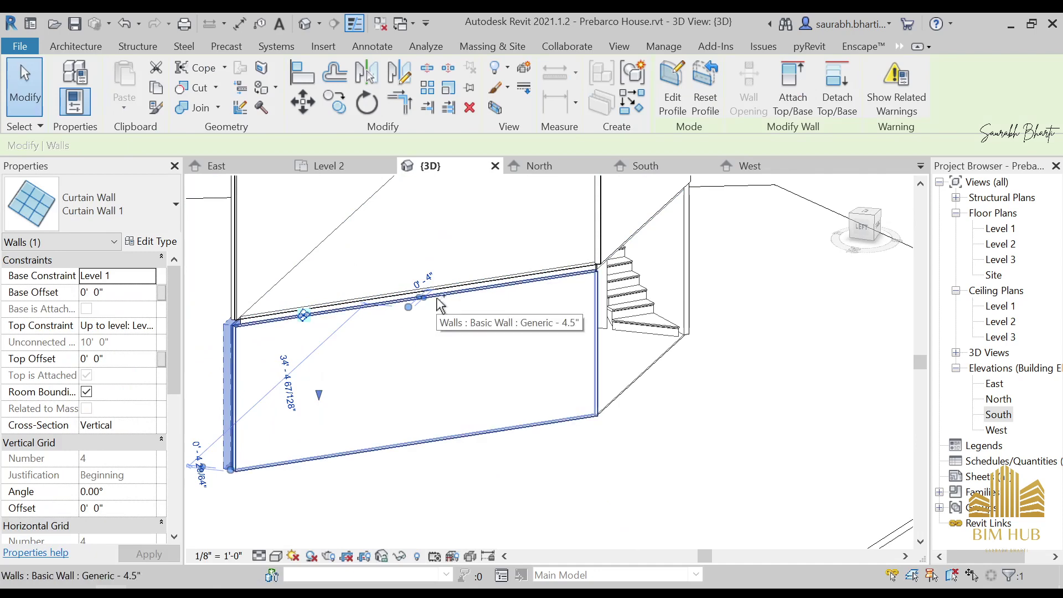
pyautogui.keyDown('shift'); pyautogui.moveTo(440, 303); pyautogui.dragTo(843, 209, button='middle'); pyautogui.keyUp('shift')
pyautogui.click(873, 233)
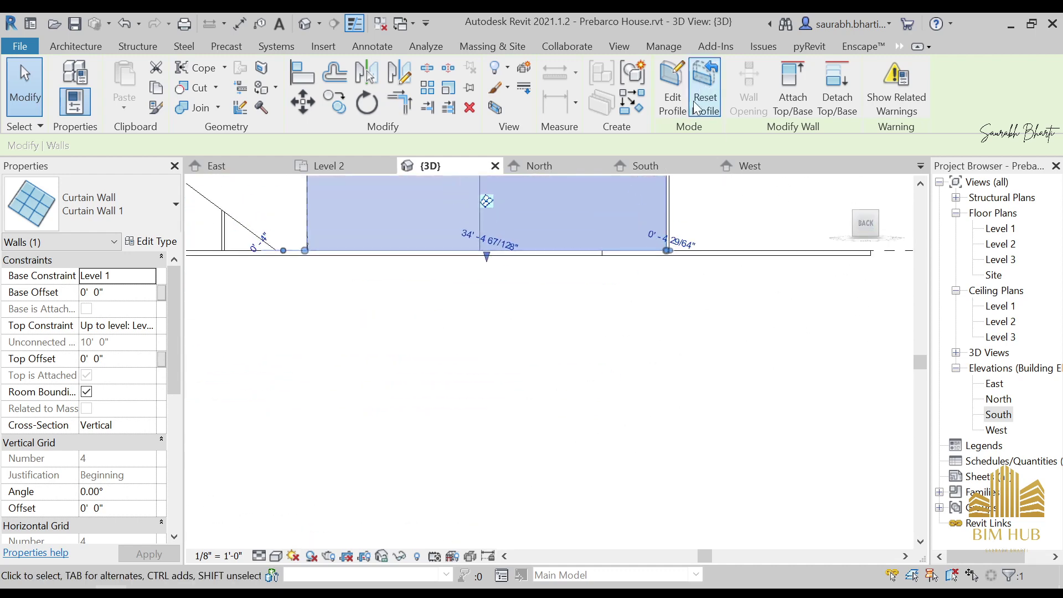
pyautogui.click(689, 100)
pyautogui.click(631, 320)
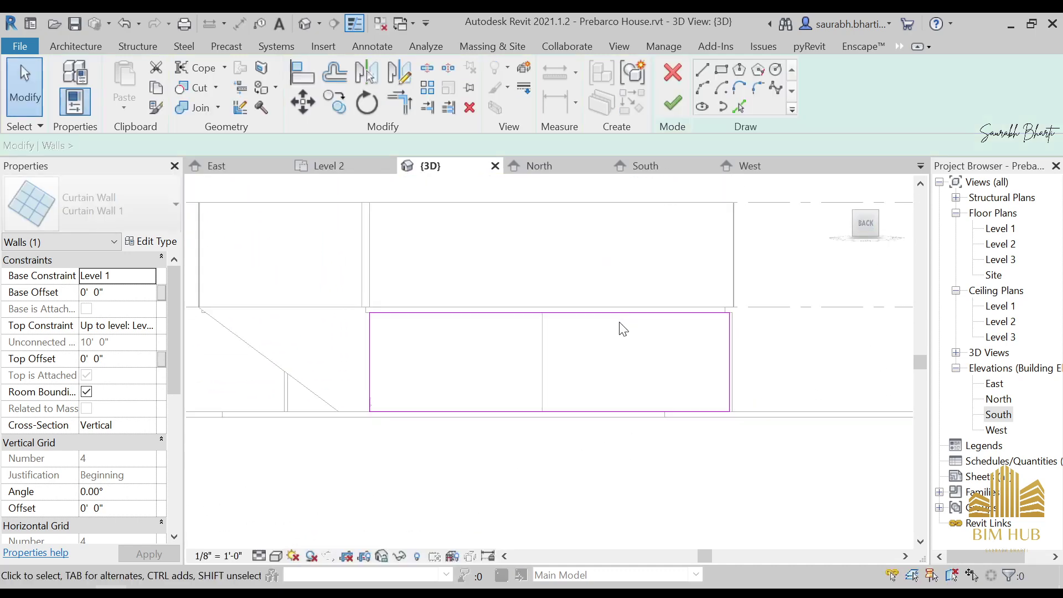
pyautogui.click(613, 294)
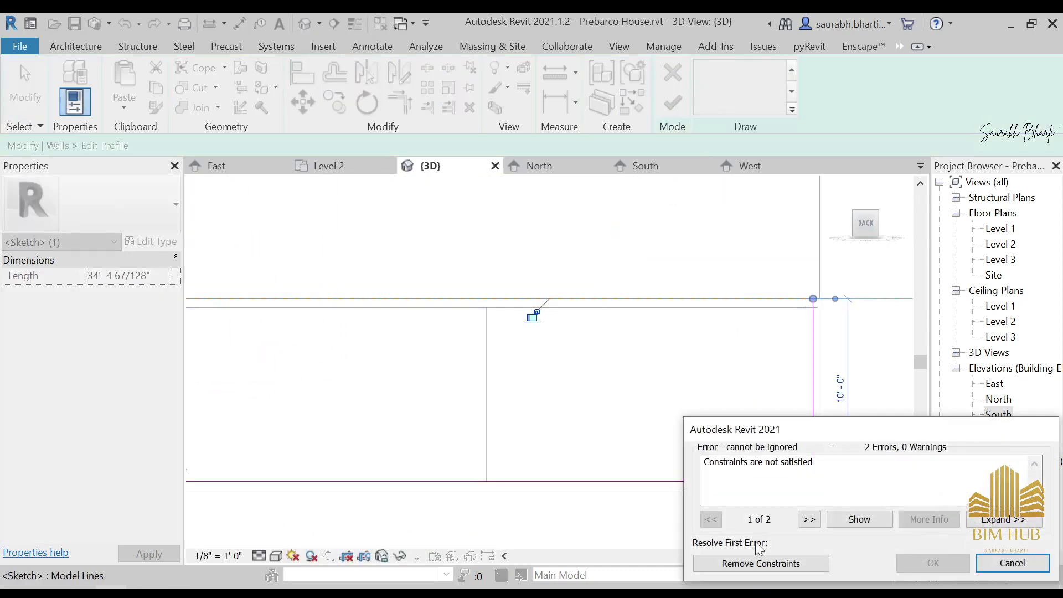
pyautogui.click(761, 563)
pyautogui.click(672, 103)
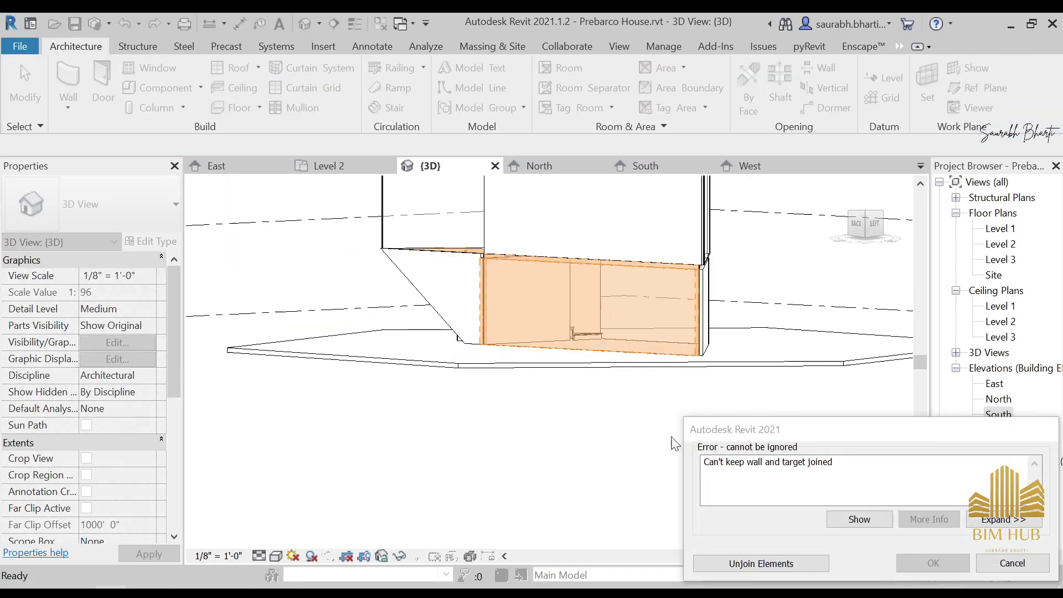
pyautogui.click(825, 563)
# Open the profile of the solid Level 1 side wall beneath the slab for editing, seen straight from the left
pyautogui.scroll(-2, 788, 445)
pyautogui.keyDown('shift'); pyautogui.moveTo(792, 446); pyautogui.dragTo(646, 503, button='middle'); pyautogui.keyUp('shift')
pyautogui.click(645, 503)
pyautogui.scroll(2, 696, 350)
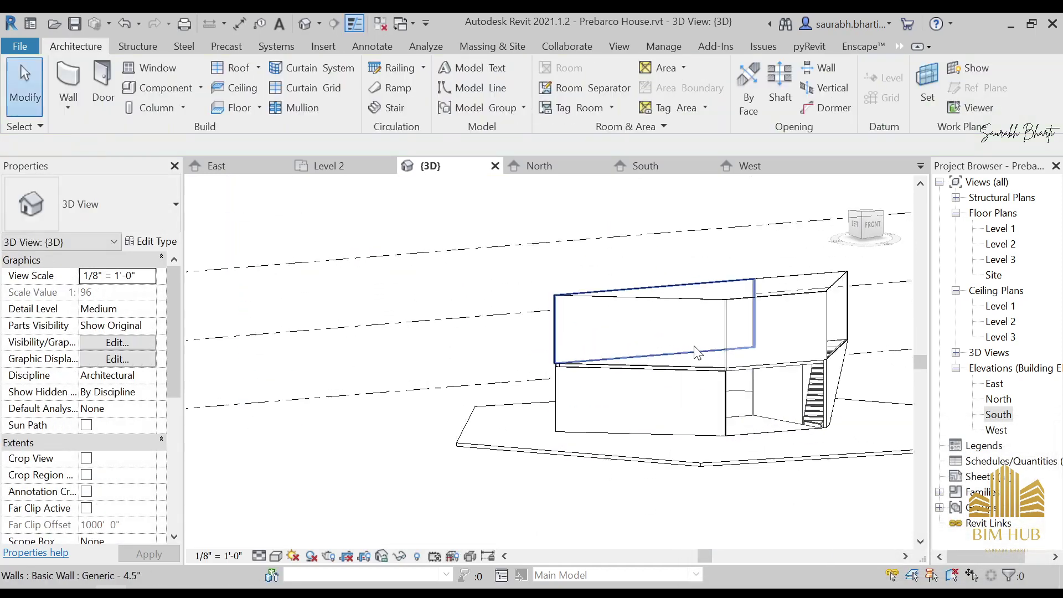
pyautogui.click(855, 221)
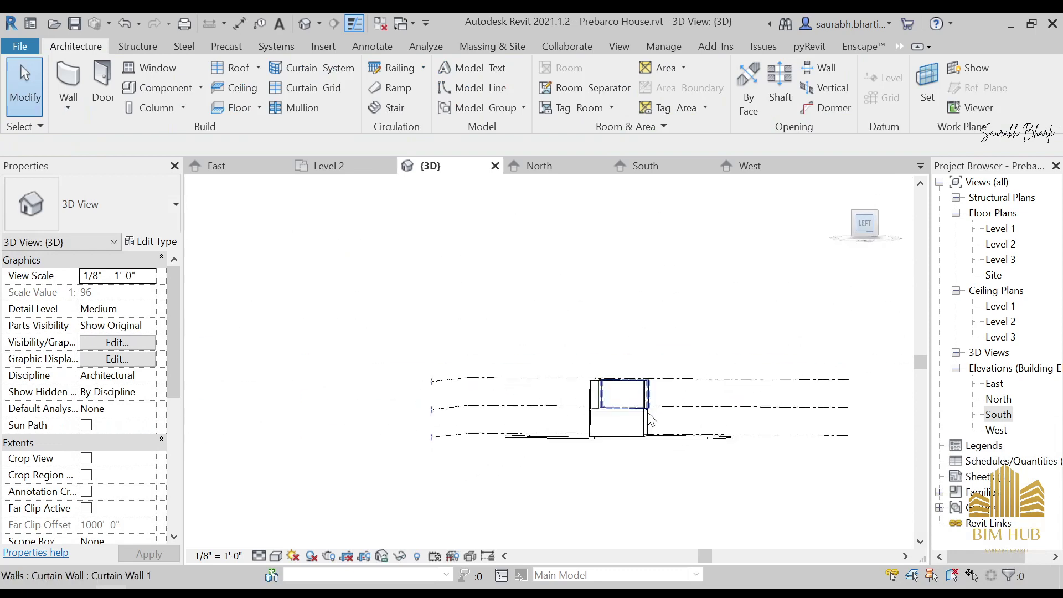
pyautogui.scroll(4, 534, 454)
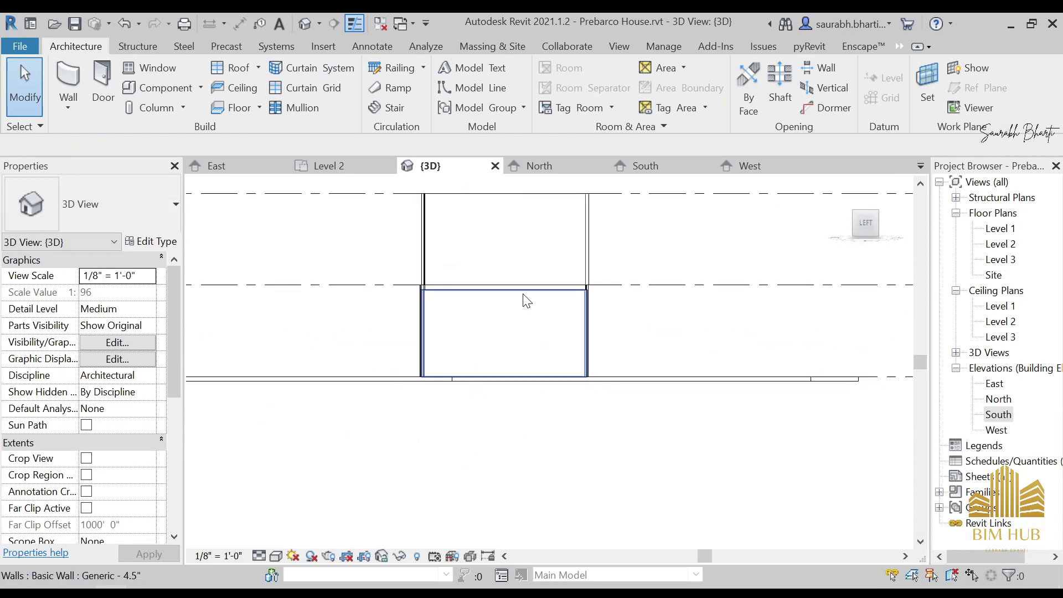
pyautogui.click(510, 237)
pyautogui.press('Escape')
pyautogui.scroll(3, 522, 298)
pyautogui.click(524, 289)
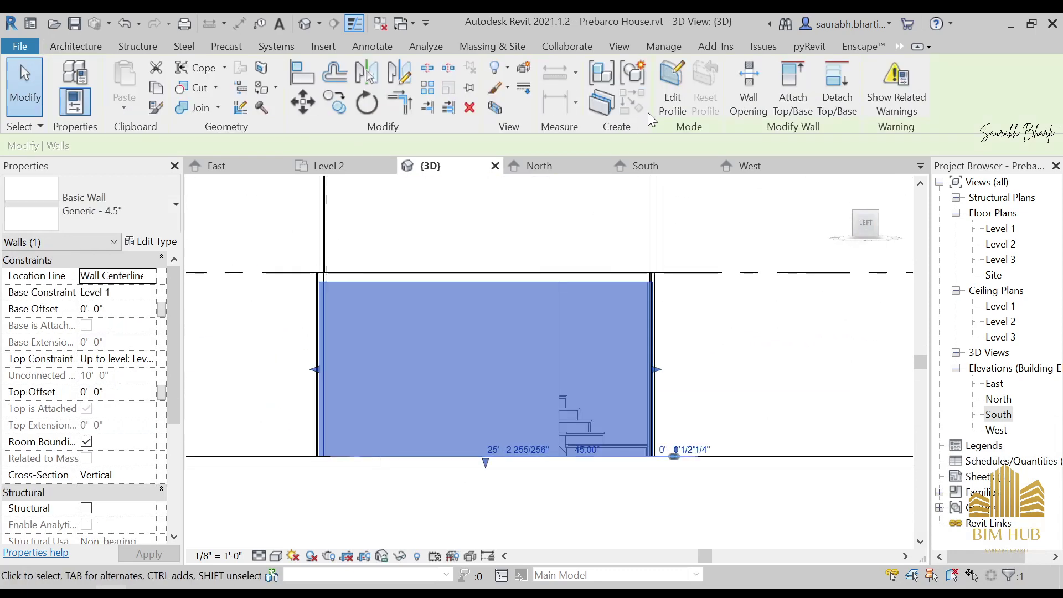
pyautogui.click(672, 88)
pyautogui.click(628, 316)
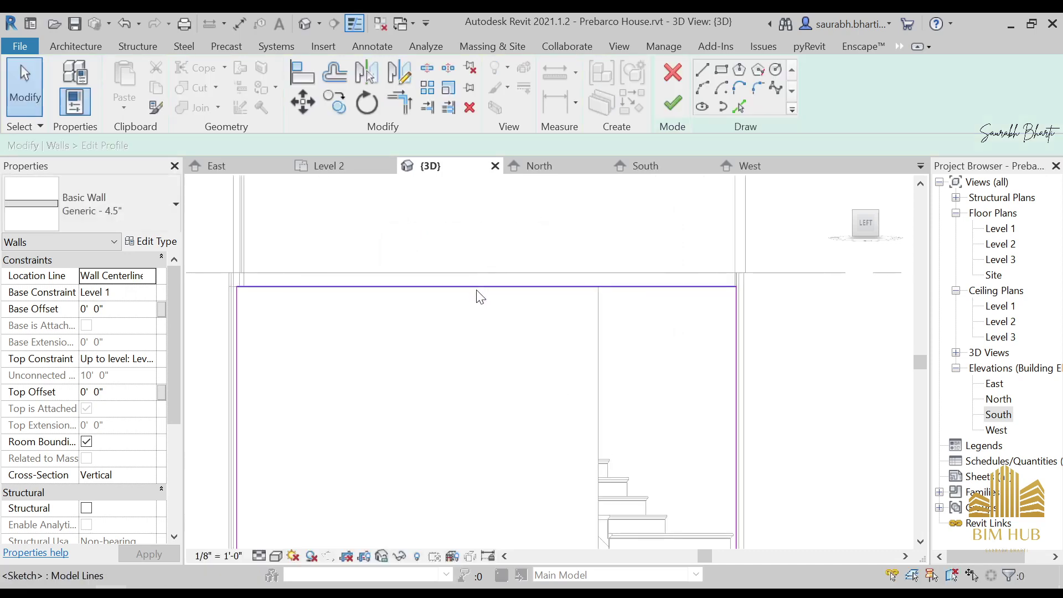
# Raise the top line of the solid side wall's profile to Level 2 and finish it, removing constraints and unjoining the elements
pyautogui.moveTo(480, 287)
pyautogui.mouseDown()
pyautogui.moveTo(487, 240)
pyautogui.moveTo(479, 272)
pyautogui.mouseUp()
pyautogui.click(672, 105)
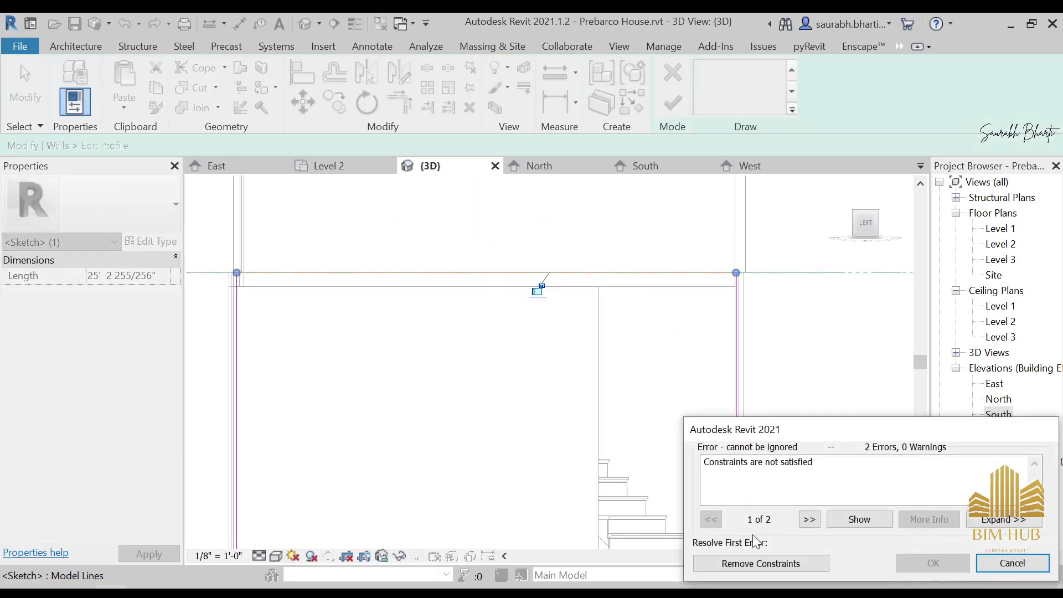
pyautogui.click(750, 562)
pyautogui.click(673, 103)
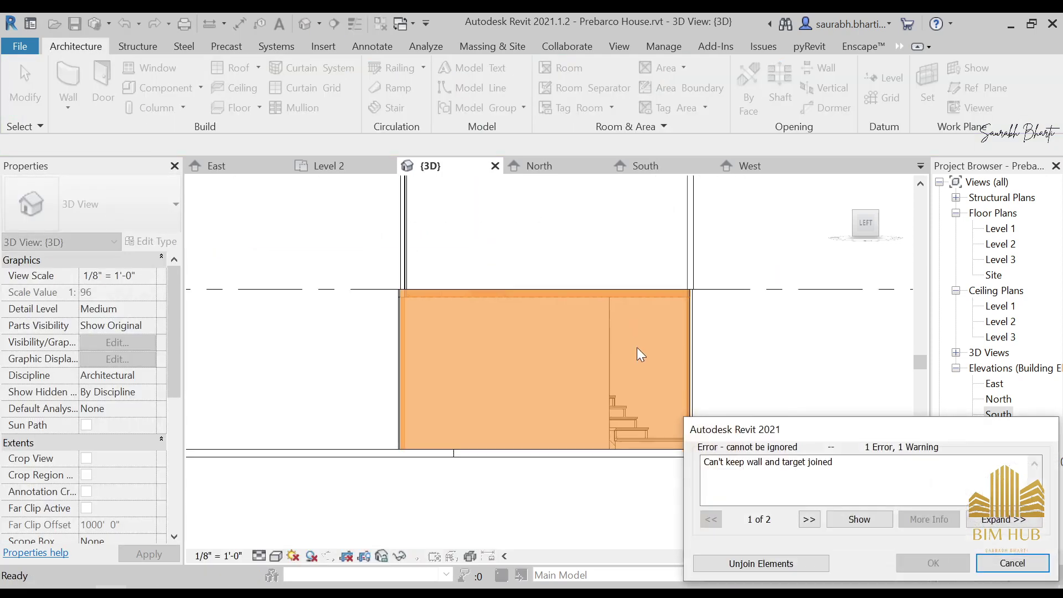
pyautogui.click(780, 564)
pyautogui.scroll(-3, 672, 384)
pyautogui.keyDown('shift'); pyautogui.moveTo(673, 384); pyautogui.dragTo(559, 413, button='middle'); pyautogui.keyUp('shift')
pyautogui.press('Escape')
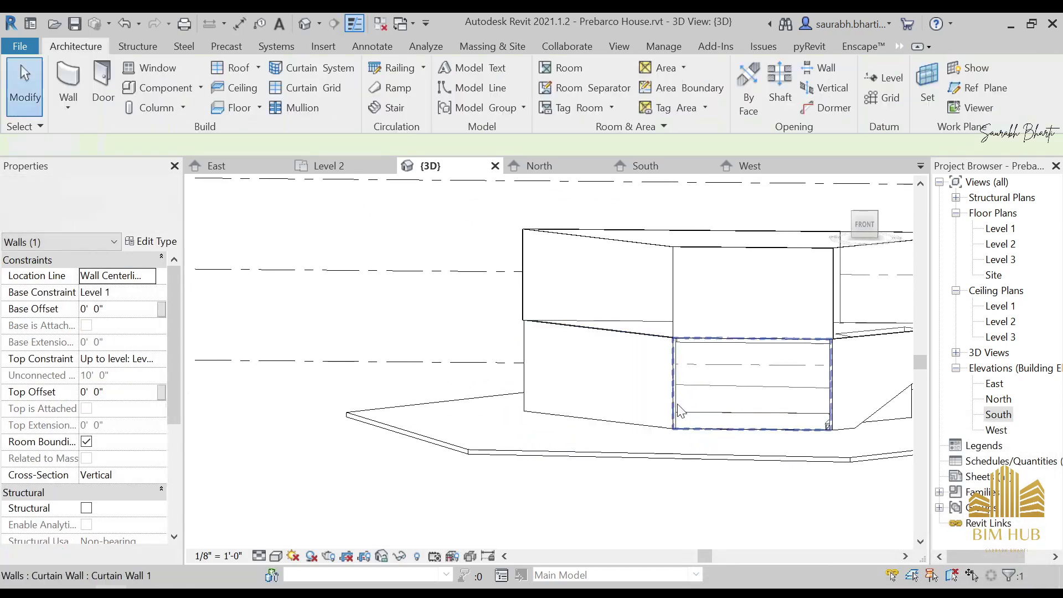
# Inspect the front Level 1 curtain wall straight from the front and check the raised wall tops around the house
pyautogui.scroll(3, 733, 363)
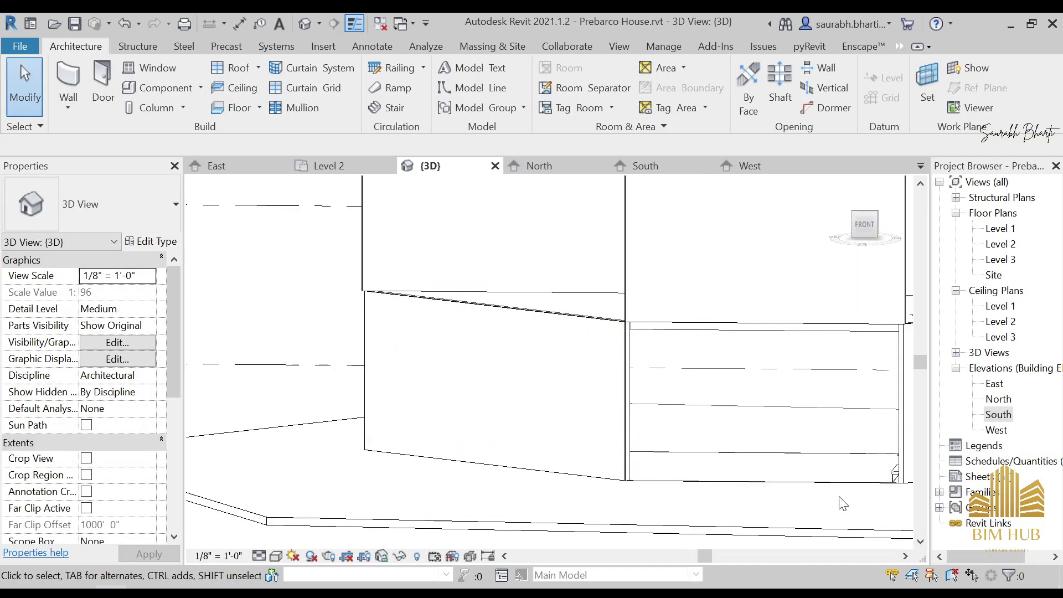
pyautogui.click(836, 474)
pyautogui.click(864, 225)
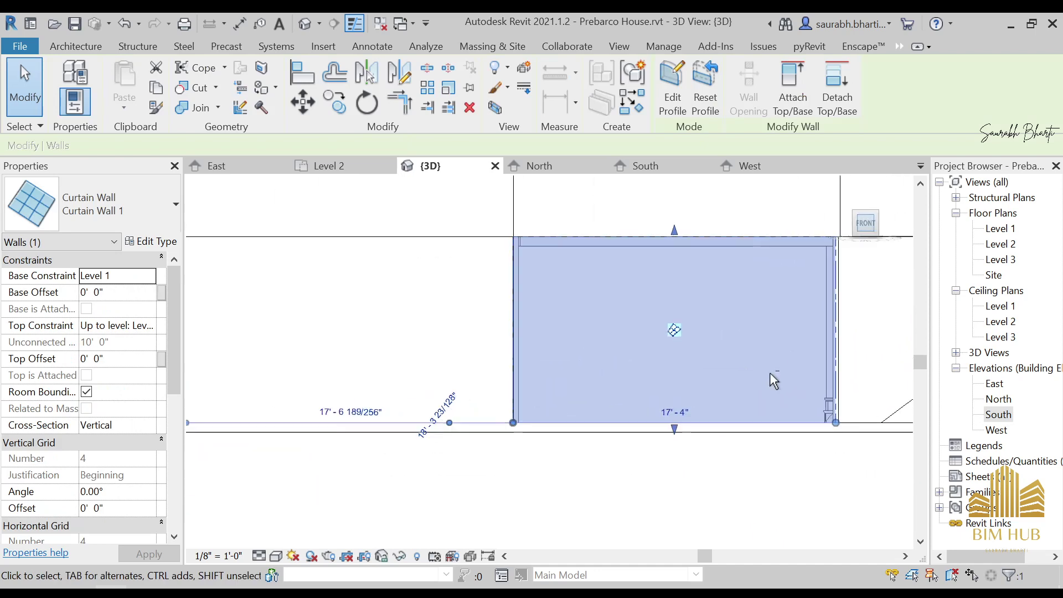
pyautogui.keyDown('shift'); pyautogui.moveTo(769, 373); pyautogui.dragTo(622, 409, button='middle'); pyautogui.keyUp('shift')
pyautogui.keyDown('shift'); pyautogui.moveTo(747, 432); pyautogui.dragTo(648, 459, button='middle'); pyautogui.keyUp('shift')
pyautogui.press('Escape')
pyautogui.scroll(-5, 655, 374)
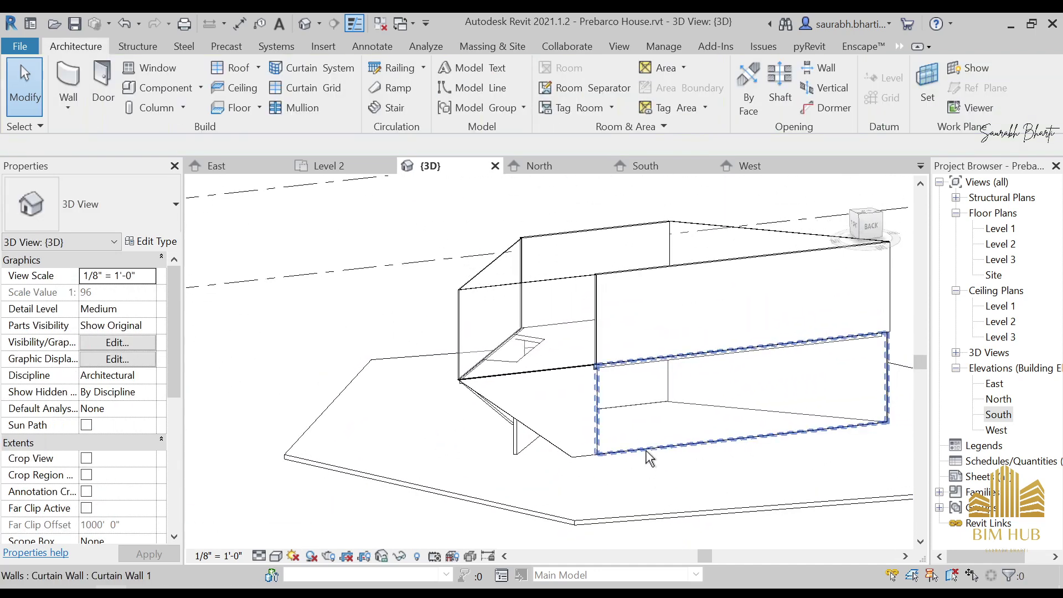
# Open the boundary of the Level 2 floor for editing, seen straight from the top
pyautogui.scroll(5, 649, 458)
pyautogui.keyDown('shift'); pyautogui.moveTo(665, 366); pyautogui.dragTo(434, 344, button='middle'); pyautogui.keyUp('shift')
pyautogui.scroll(3, 455, 343)
pyautogui.click(506, 324)
pyautogui.keyDown('shift'); pyautogui.moveTo(506, 324); pyautogui.dragTo(614, 432, button='middle'); pyautogui.keyUp('shift')
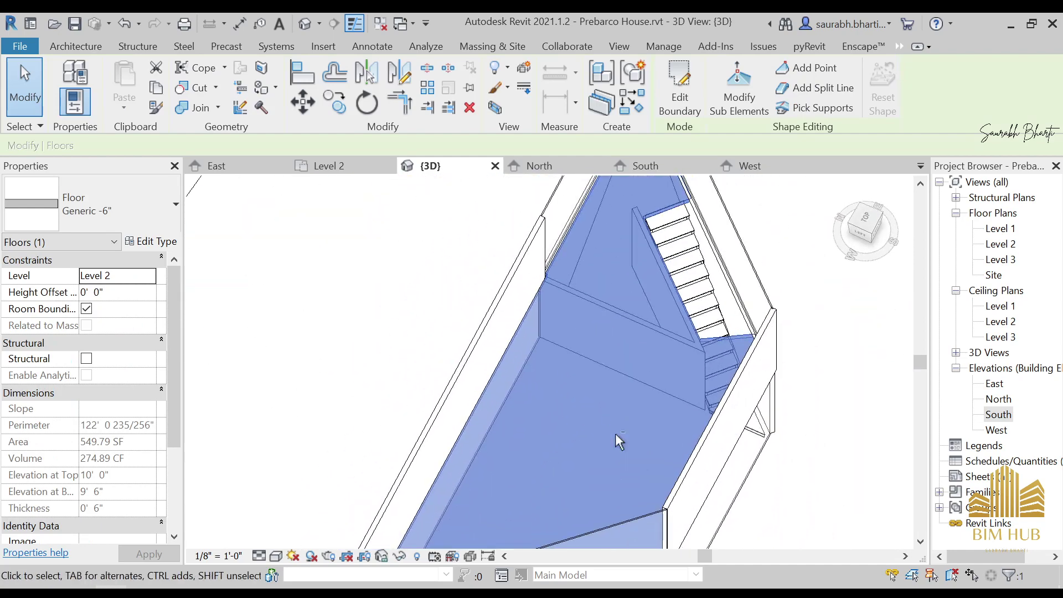
pyautogui.click(884, 228)
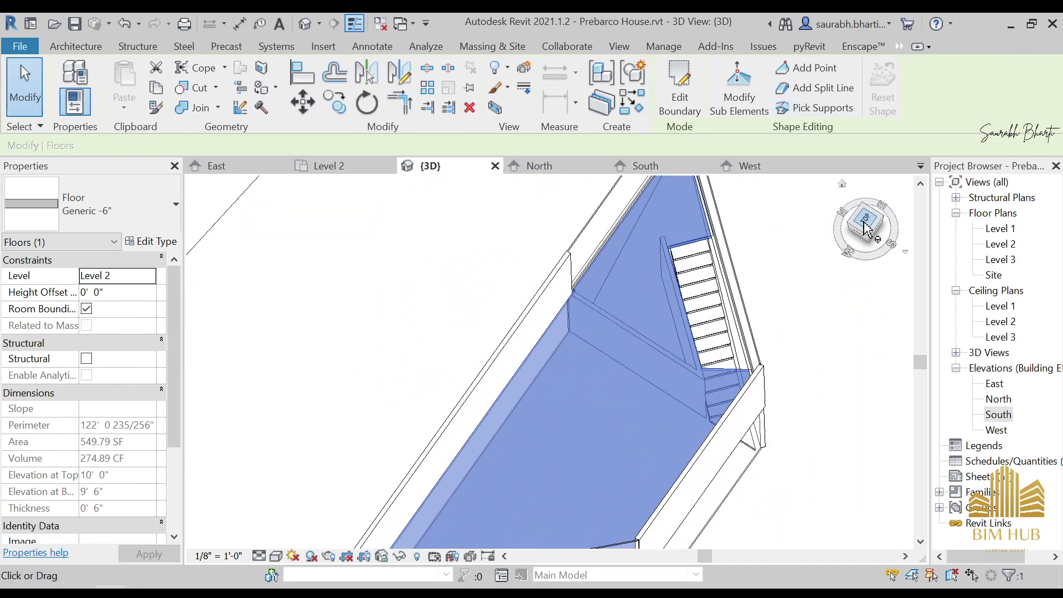
pyautogui.click(679, 89)
# Align the floor's long curtain-wall edge with the adjoining boundary line, delete the too-short segment, and finish without attaching walls
pyautogui.scroll(5, 411, 217)
pyautogui.moveTo(497, 339); pyautogui.dragTo(728, 296, button='middle')
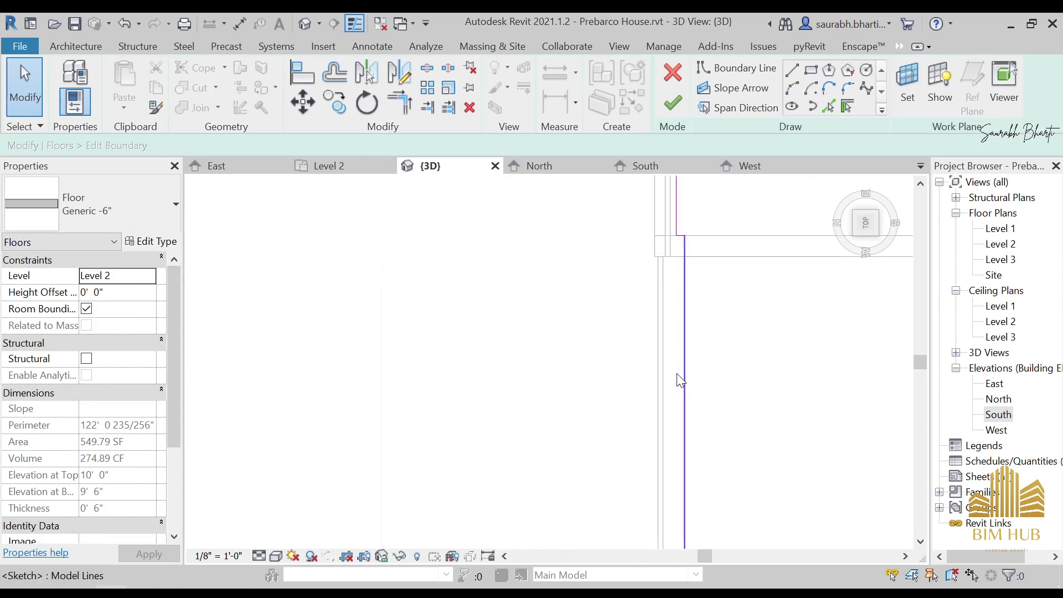
pyautogui.moveTo(683, 374)
pyautogui.mouseDown()
pyautogui.moveTo(644, 373)
pyautogui.moveTo(673, 373)
pyautogui.mouseUp()
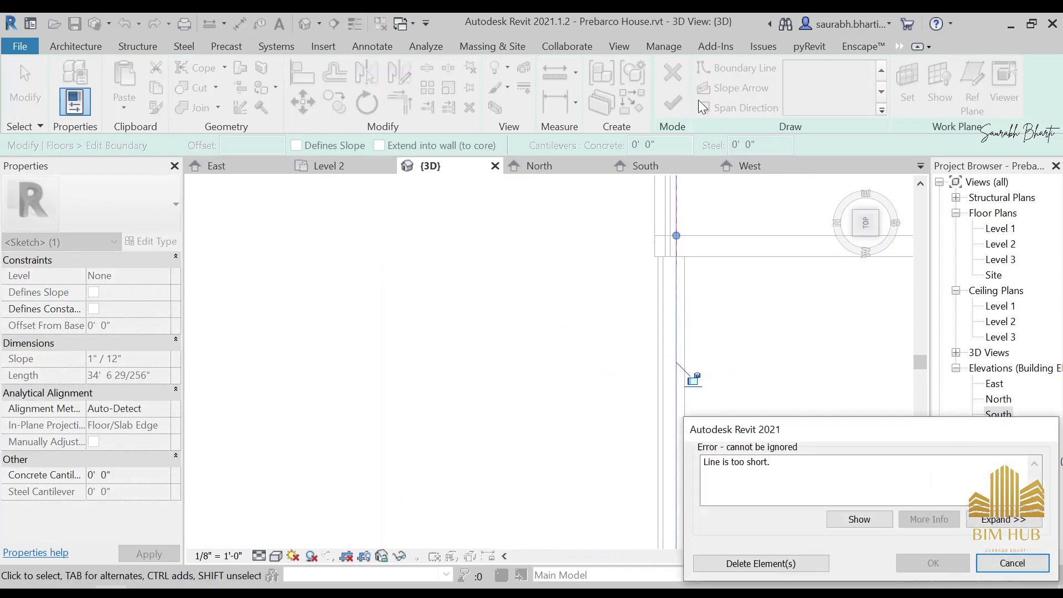
pyautogui.click(742, 562)
pyautogui.click(672, 102)
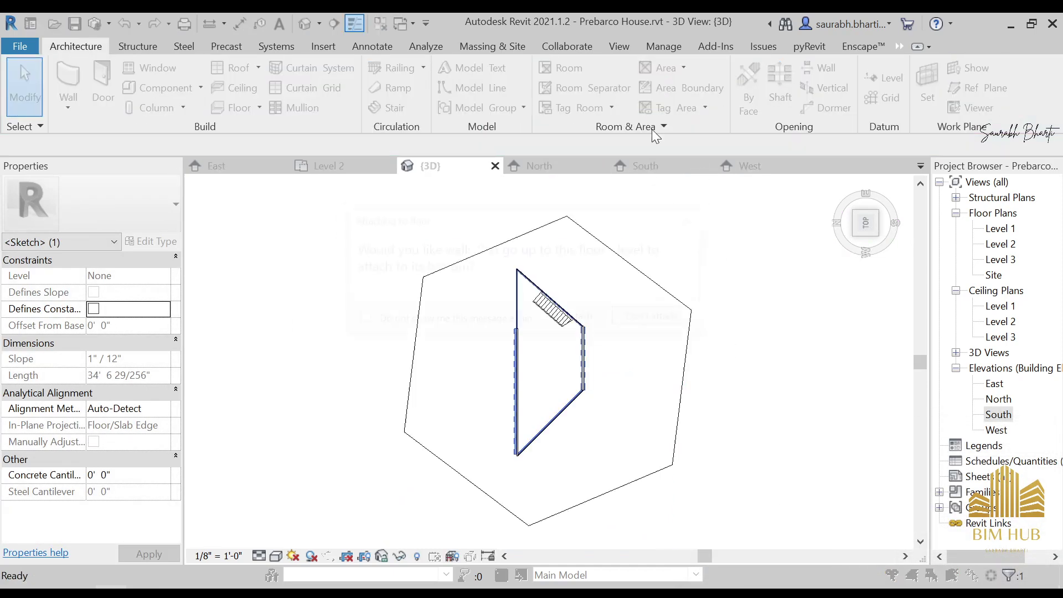
pyautogui.click(645, 320)
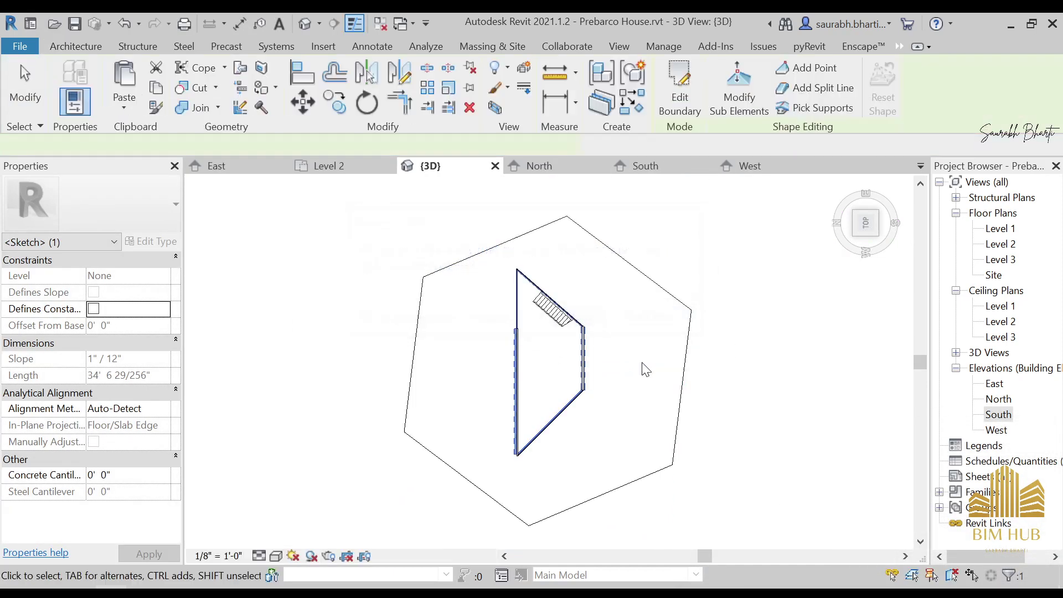
# Inspect the slab edge and the corner where the sloped back wall meets the long Level 1 curtain wall
pyautogui.scroll(5, 643, 368)
pyautogui.keyDown('shift'); pyautogui.moveTo(666, 442); pyautogui.dragTo(815, 476, button='middle'); pyautogui.keyUp('shift')
pyautogui.click(712, 373)
pyautogui.scroll(-3, 714, 376)
pyautogui.scroll(4, 812, 471)
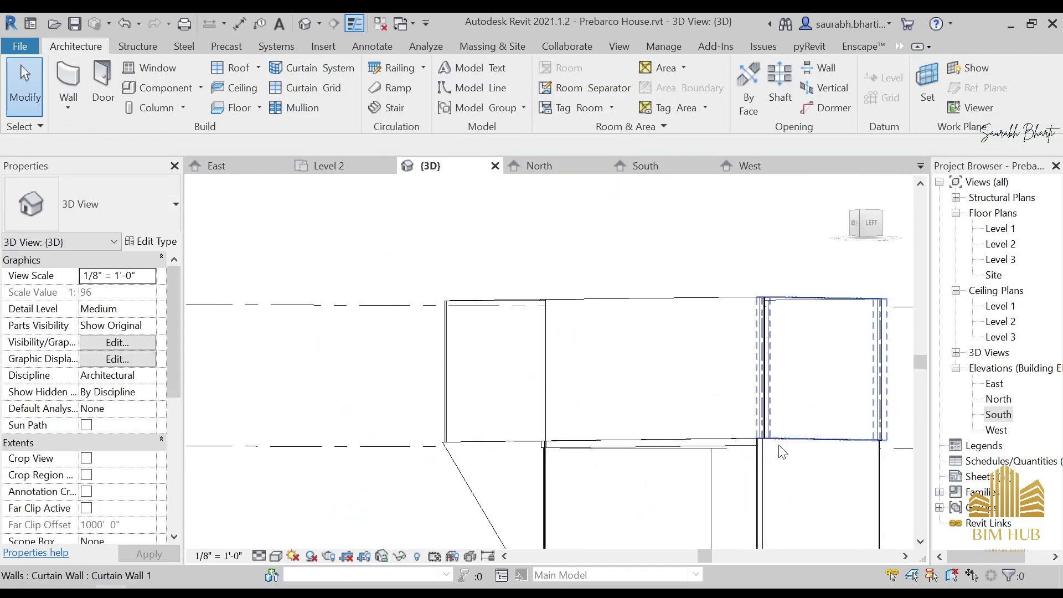
pyautogui.keyDown('shift'); pyautogui.moveTo(777, 445); pyautogui.dragTo(585, 284, button='middle'); pyautogui.keyUp('shift')
pyautogui.scroll(7, 621, 316)
pyautogui.click(627, 302)
pyautogui.press('Escape')
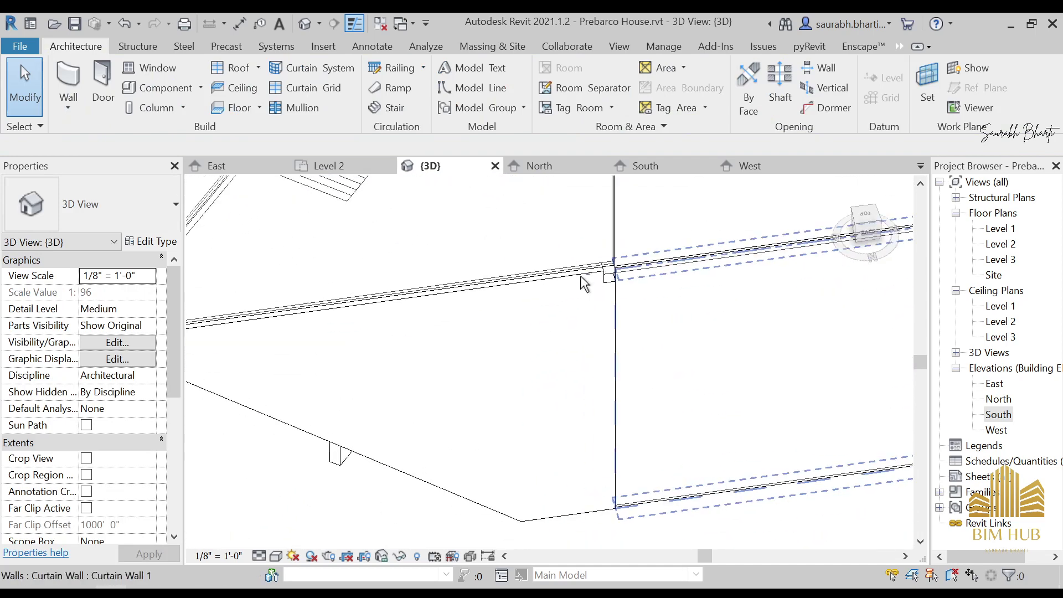
# Extend the sloped back wall's profile by moving its vertical end line to the outer wall edge, removing constraints, and finish it
pyautogui.click(518, 508)
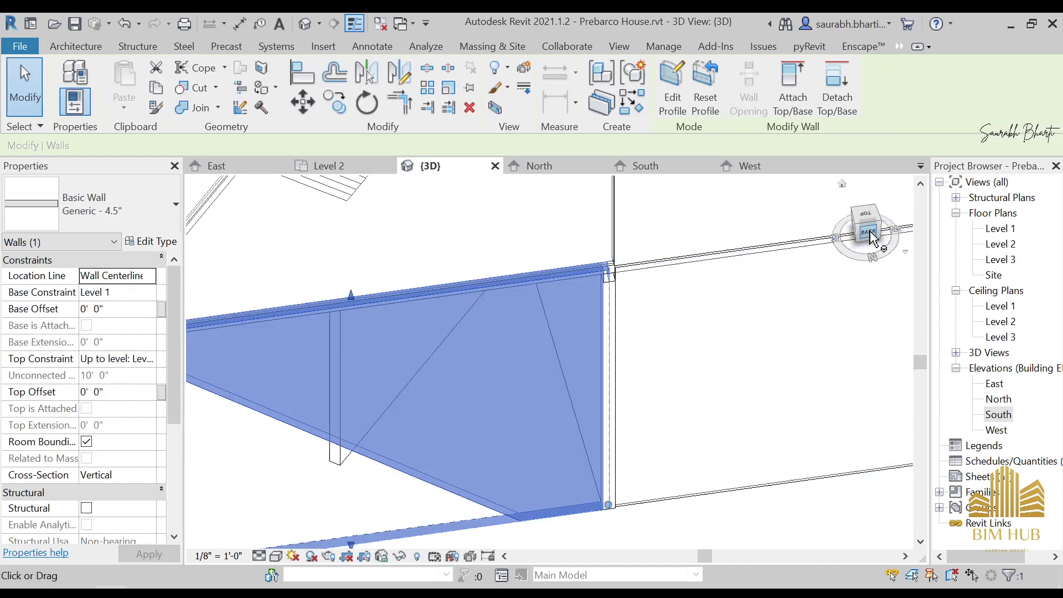
pyautogui.click(869, 230)
pyautogui.click(672, 88)
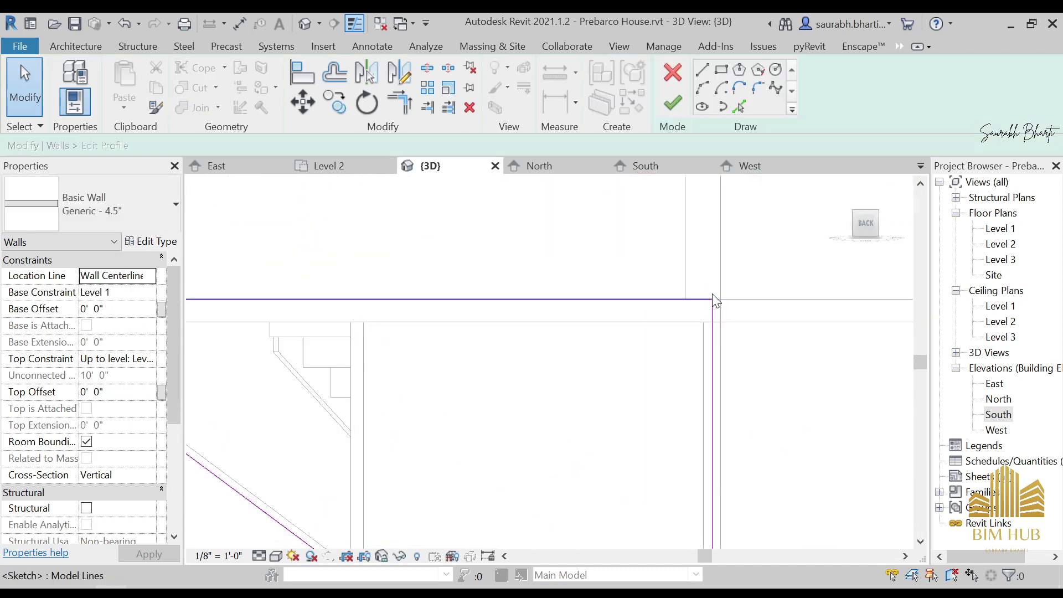
pyautogui.scroll(5, 717, 319)
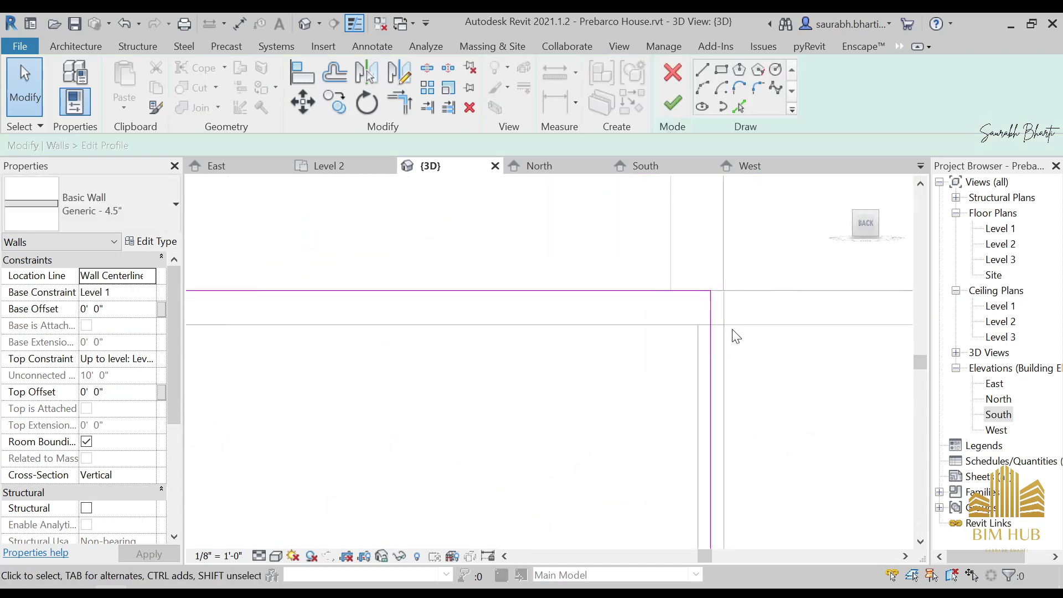
pyautogui.scroll(-3, 702, 320)
pyautogui.moveTo(698, 361)
pyautogui.mouseDown()
pyautogui.moveTo(745, 361)
pyautogui.moveTo(708, 359)
pyautogui.mouseUp()
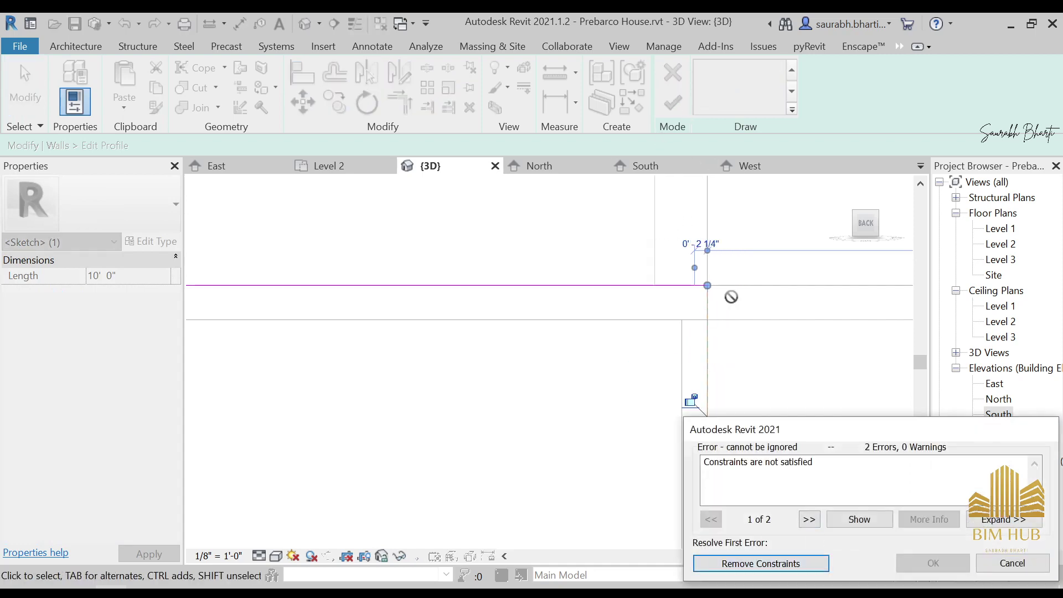
pyautogui.click(792, 564)
pyautogui.click(673, 103)
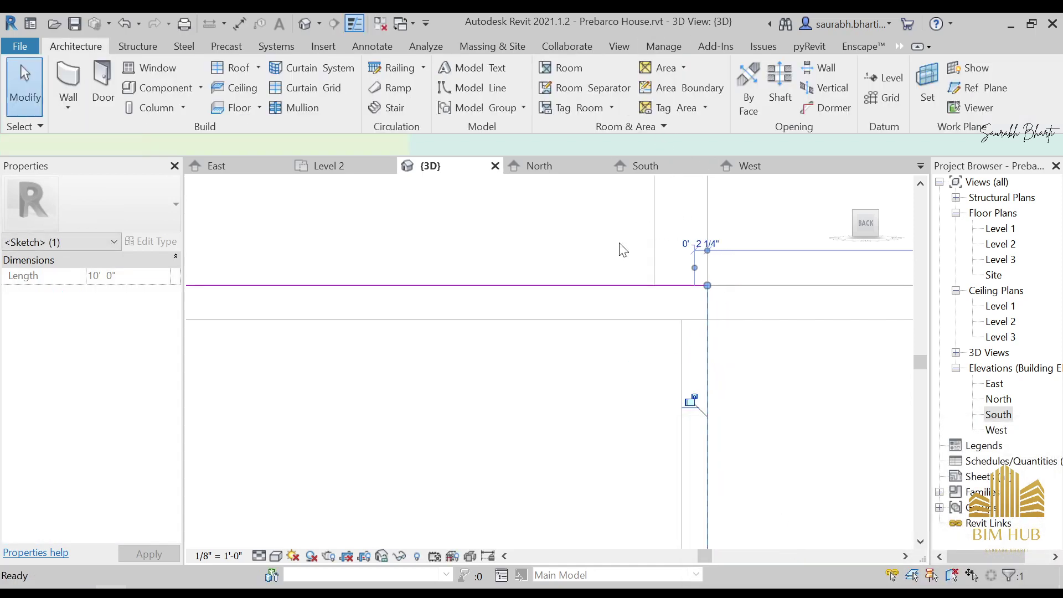
pyautogui.scroll(-6, 619, 250)
pyautogui.press('Escape')
# Open the profile of the wall beneath the slope at the back corner for editing, seen straight from the right, accepting the attachment removal
pyautogui.moveTo(666, 326)
pyautogui.keyDown('shift'); pyautogui.mouseDown(button='middle')
pyautogui.moveTo(671, 341)
pyautogui.moveTo(641, 388)
pyautogui.mouseUp(button='middle'); pyautogui.keyUp('shift')
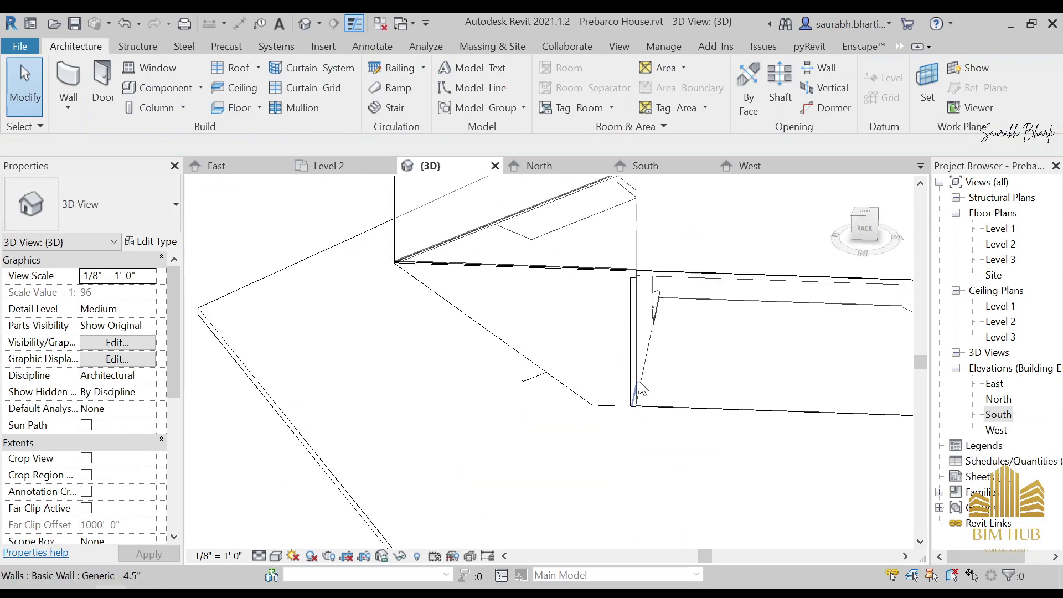
pyautogui.click(657, 372)
pyautogui.press('Escape')
pyautogui.scroll(4, 692, 355)
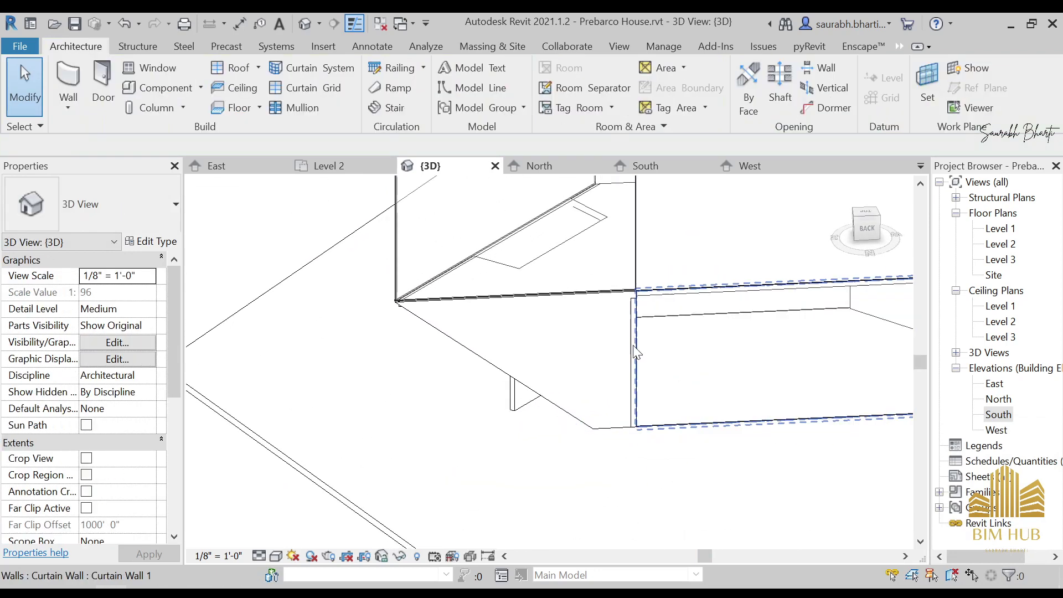
pyautogui.keyDown('shift'); pyautogui.moveTo(705, 345); pyautogui.dragTo(619, 301, button='middle'); pyautogui.keyUp('shift')
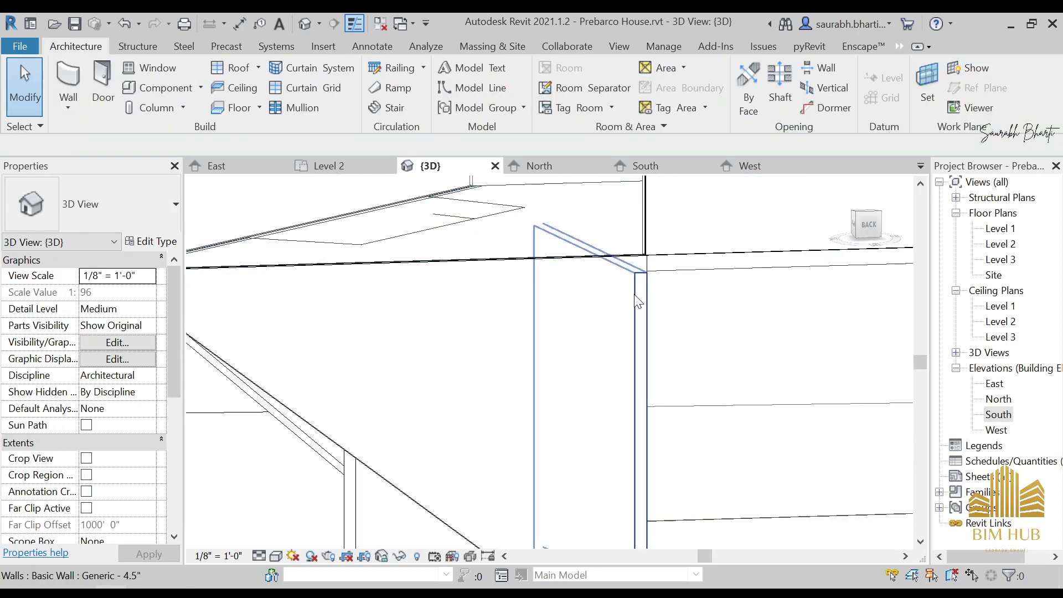
pyautogui.click(611, 256)
pyautogui.keyDown('shift'); pyautogui.moveTo(611, 256); pyautogui.dragTo(730, 265, button='middle'); pyautogui.keyUp('shift')
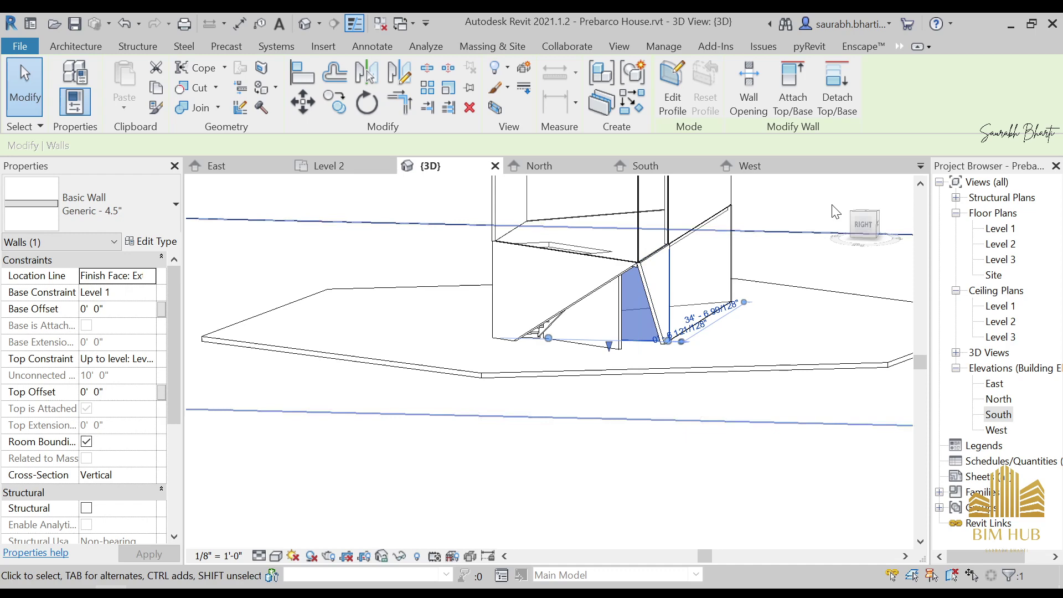
pyautogui.click(862, 224)
pyautogui.click(672, 89)
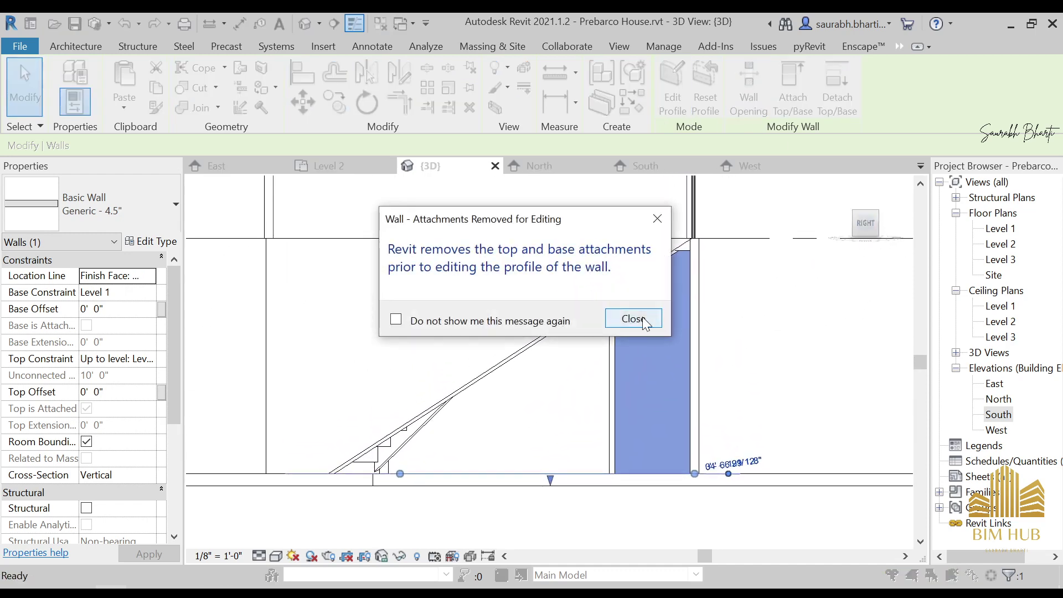
pyautogui.click(642, 319)
# Move this wall profile's vertical end line back to the sloped back wall's inner face, removing constraints, and finish the profile
pyautogui.scroll(3, 696, 328)
pyautogui.click(697, 330)
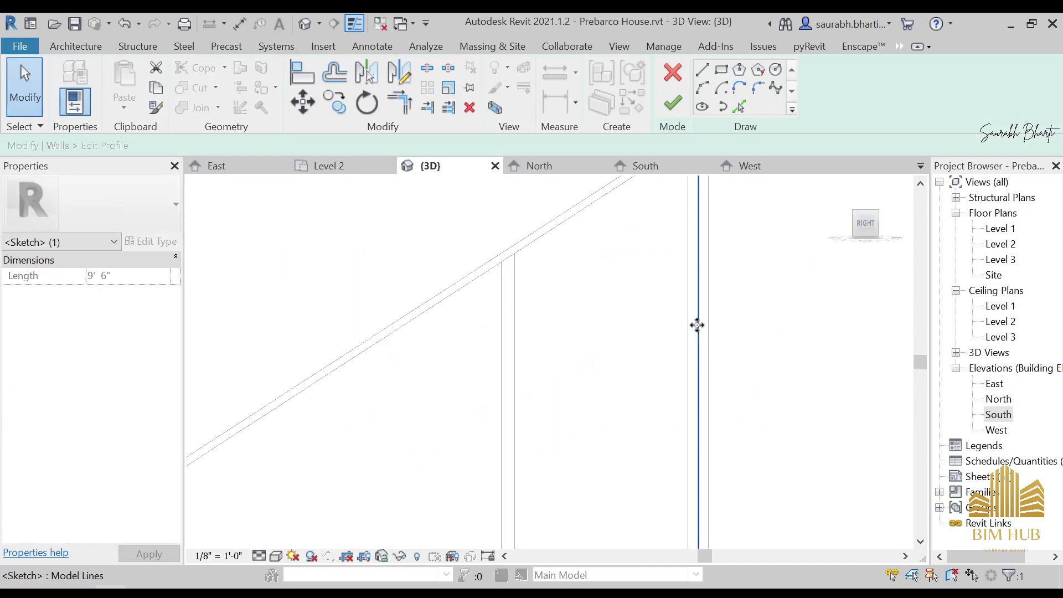
pyautogui.moveTo(697, 330)
pyautogui.mouseDown()
pyautogui.moveTo(674, 330)
pyautogui.moveTo(686, 331)
pyautogui.mouseUp()
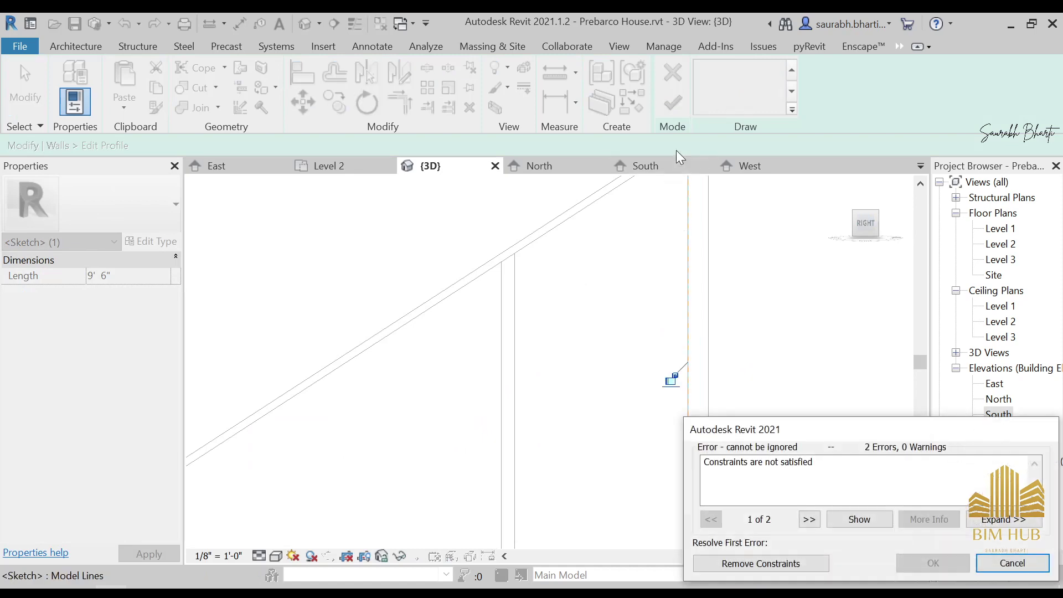
pyautogui.click(802, 555)
pyautogui.click(672, 102)
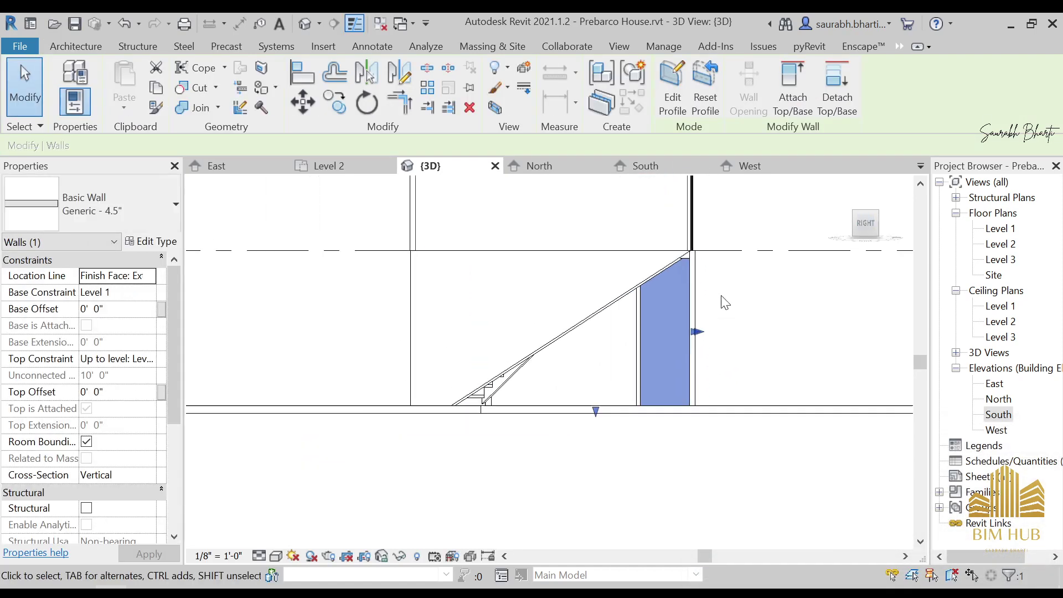
pyautogui.keyDown('shift'); pyautogui.moveTo(725, 303); pyautogui.dragTo(660, 310, button='middle'); pyautogui.keyUp('shift')
pyautogui.press('Escape')
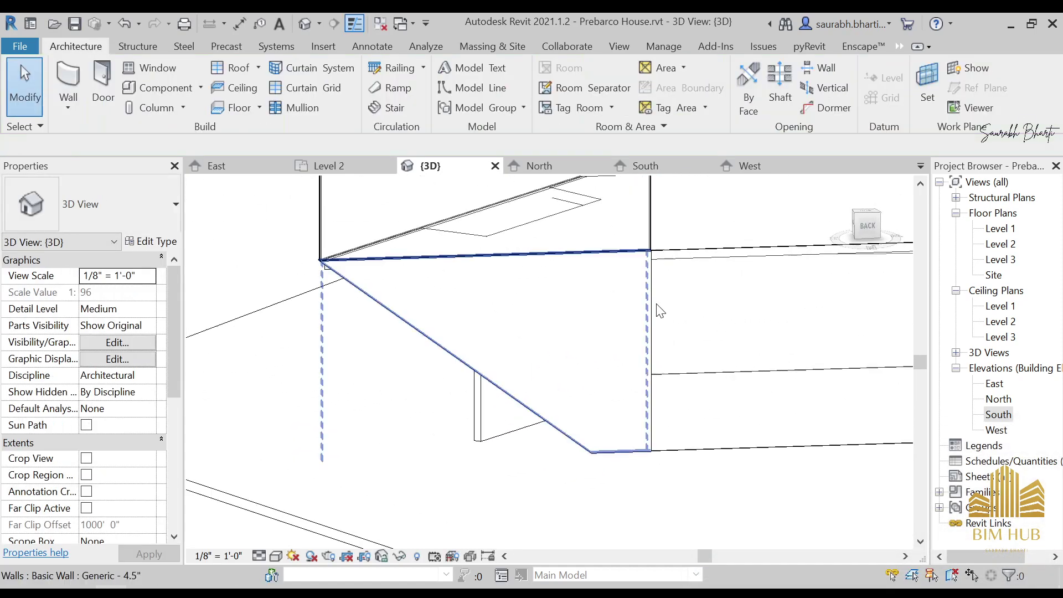
# Show the whole house and face the model straight from the front, close on the upper-floor curtain wall
pyautogui.keyDown('shift'); pyautogui.moveTo(608, 243); pyautogui.dragTo(603, 382, button='middle'); pyautogui.keyUp('shift')
pyautogui.keyDown('shift'); pyautogui.moveTo(676, 475); pyautogui.dragTo(602, 471, button='middle'); pyautogui.keyUp('shift')
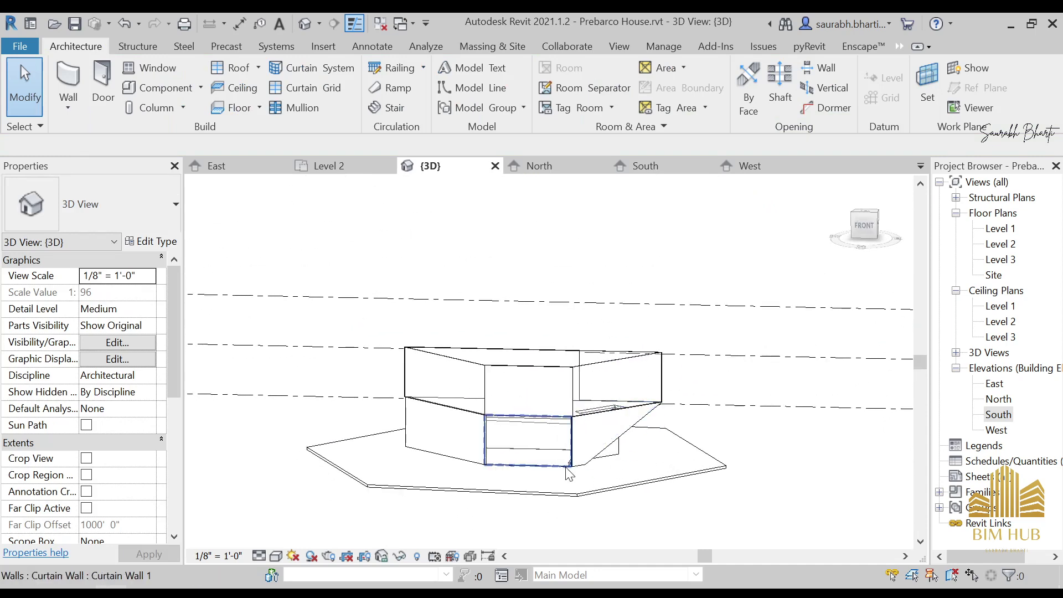
pyautogui.click(864, 227)
pyautogui.scroll(5, 475, 332)
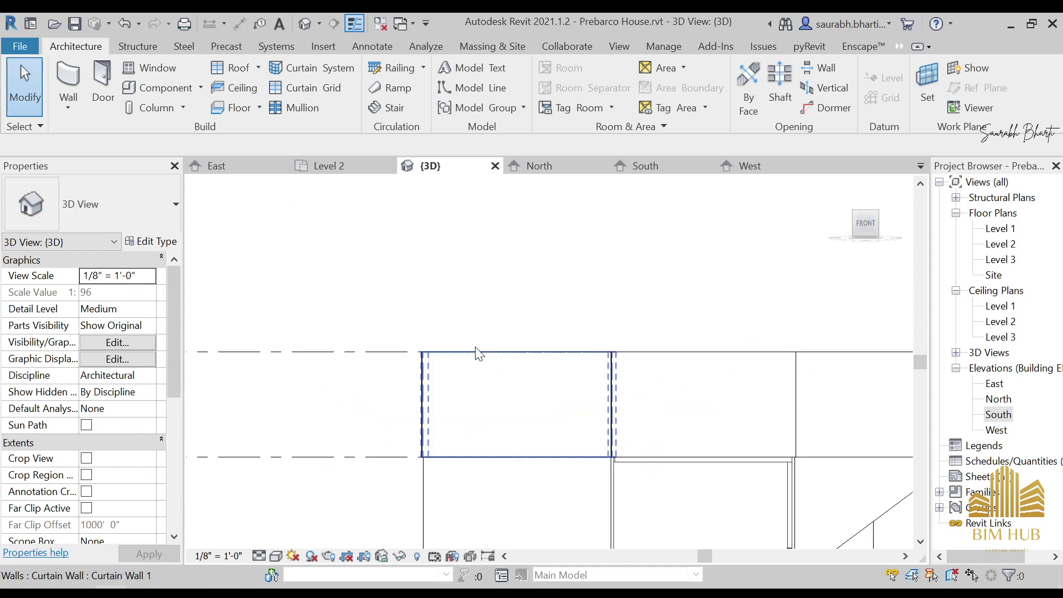
pyautogui.click(475, 427)
pyautogui.click(670, 80)
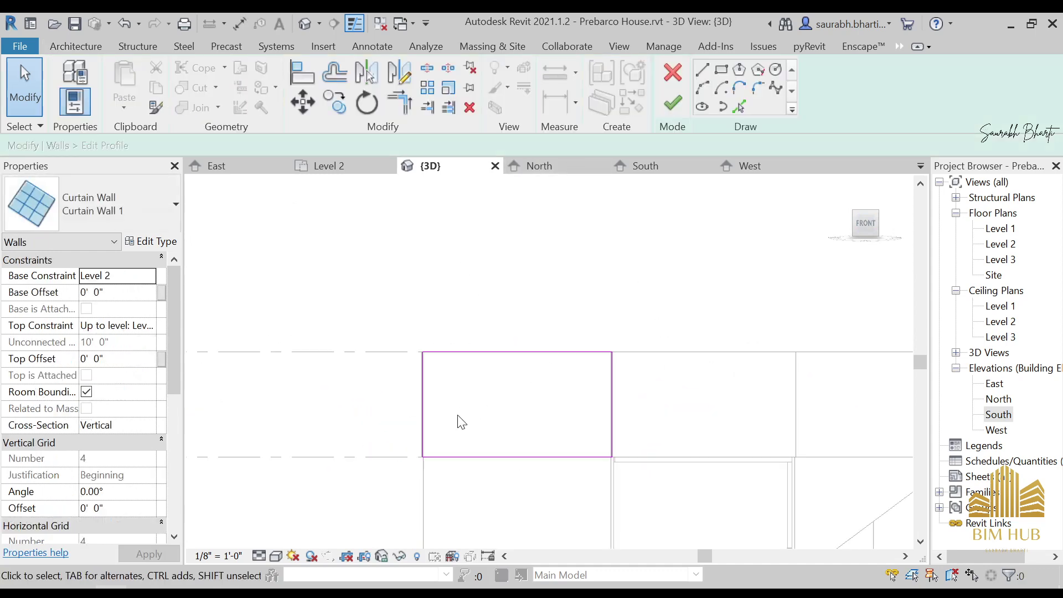
pyautogui.click(672, 72)
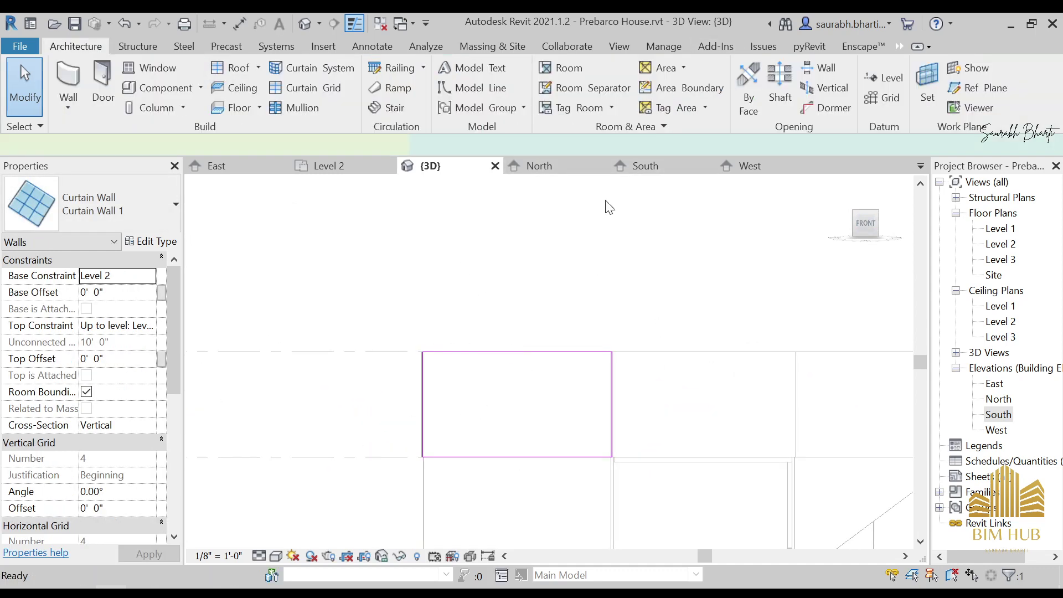
pyautogui.click(528, 356)
pyautogui.press('Escape')
pyautogui.click(472, 399)
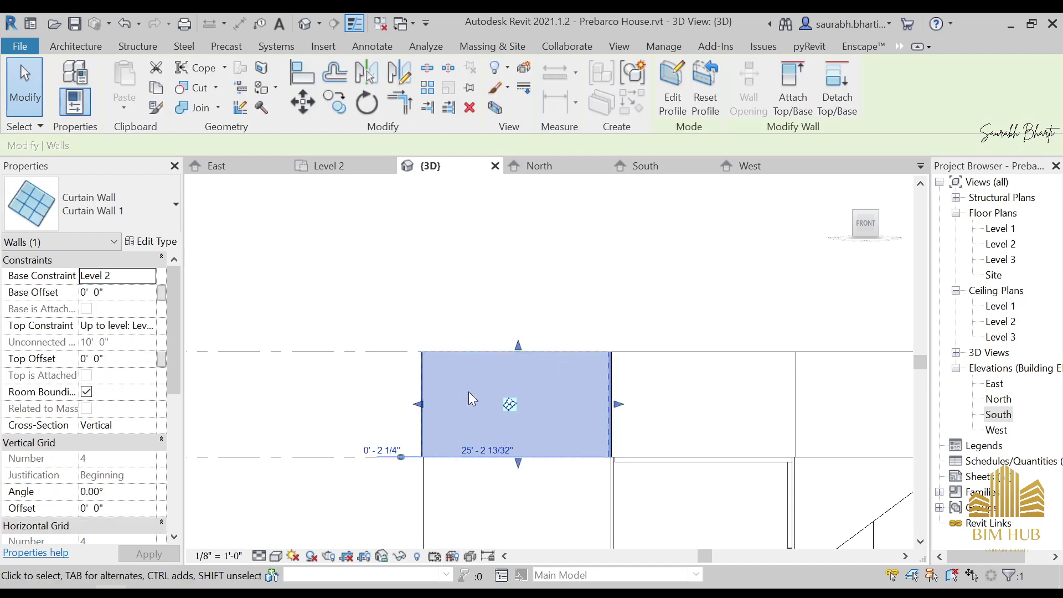
pyautogui.moveTo(643, 297); pyautogui.dragTo(654, 274, button='middle')
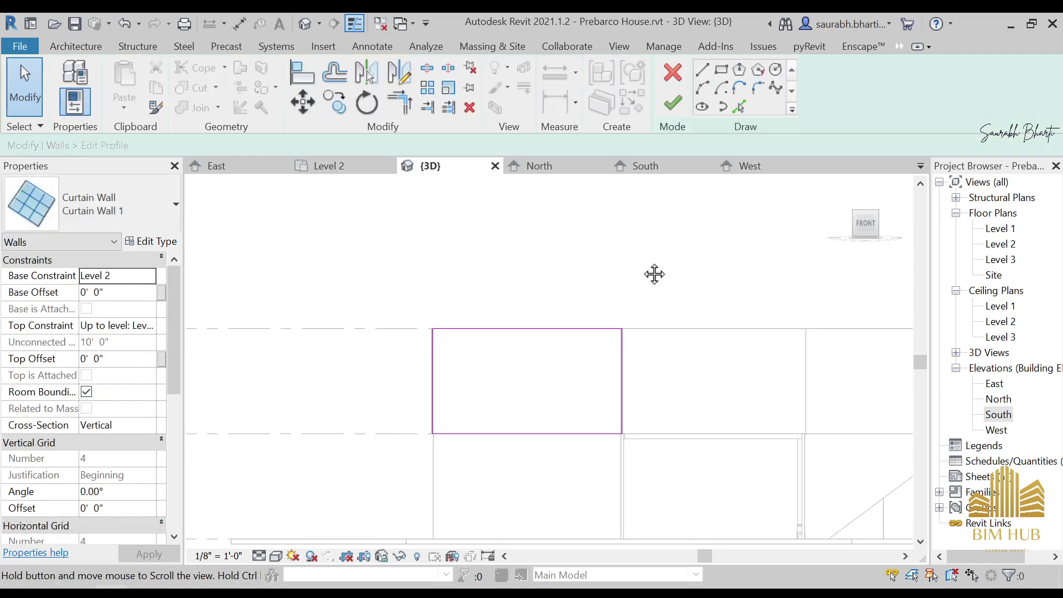
pyautogui.click(683, 82)
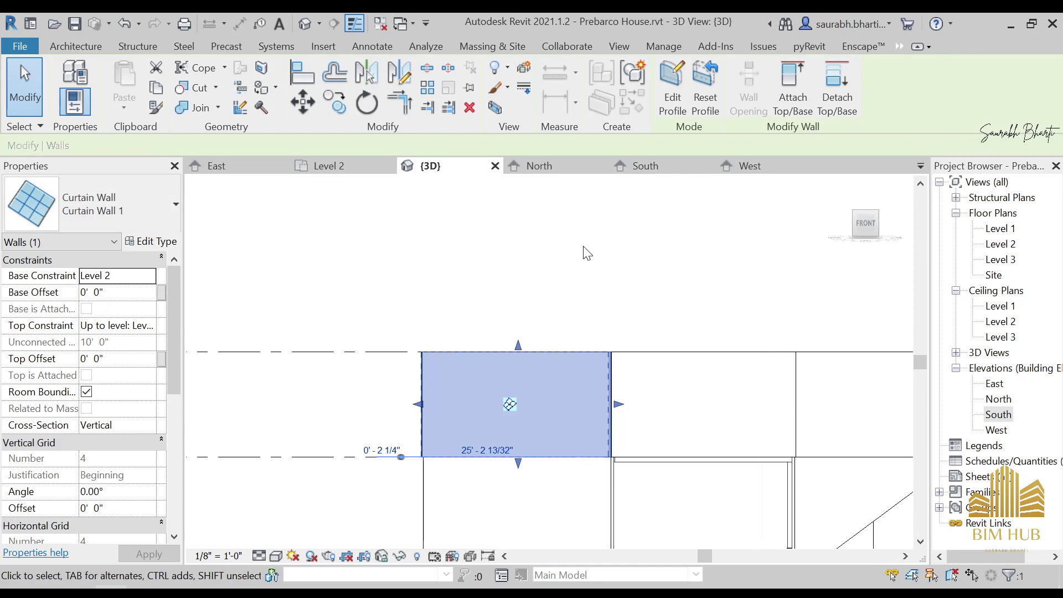
pyautogui.click(583, 247)
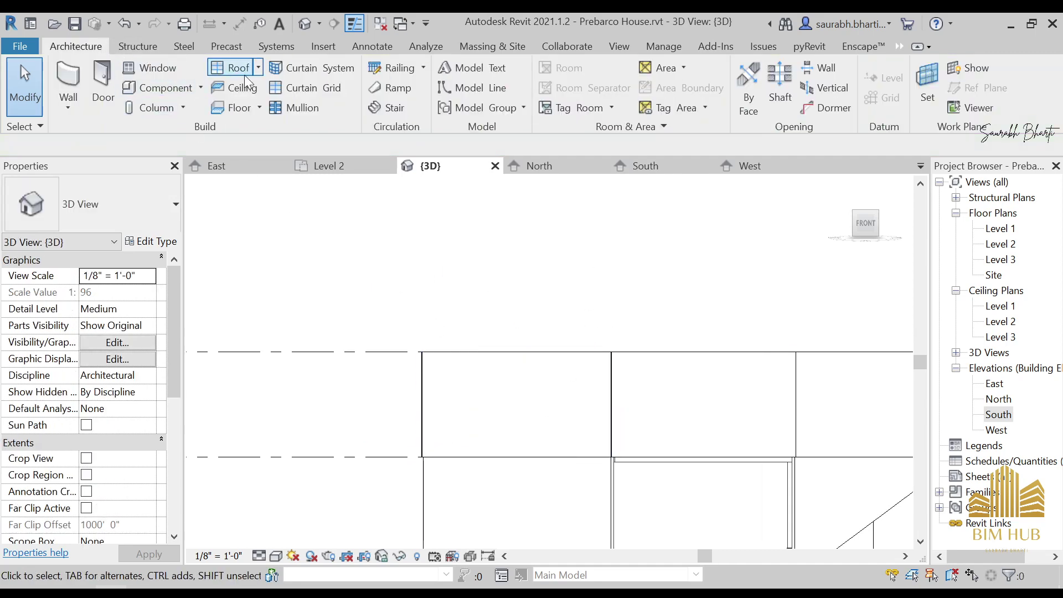
# Start a roof by extrusion on the picked plane of the Level 2 front curtain panel, with reference level Level 3 and 0' 0" offset
pyautogui.click(258, 68)
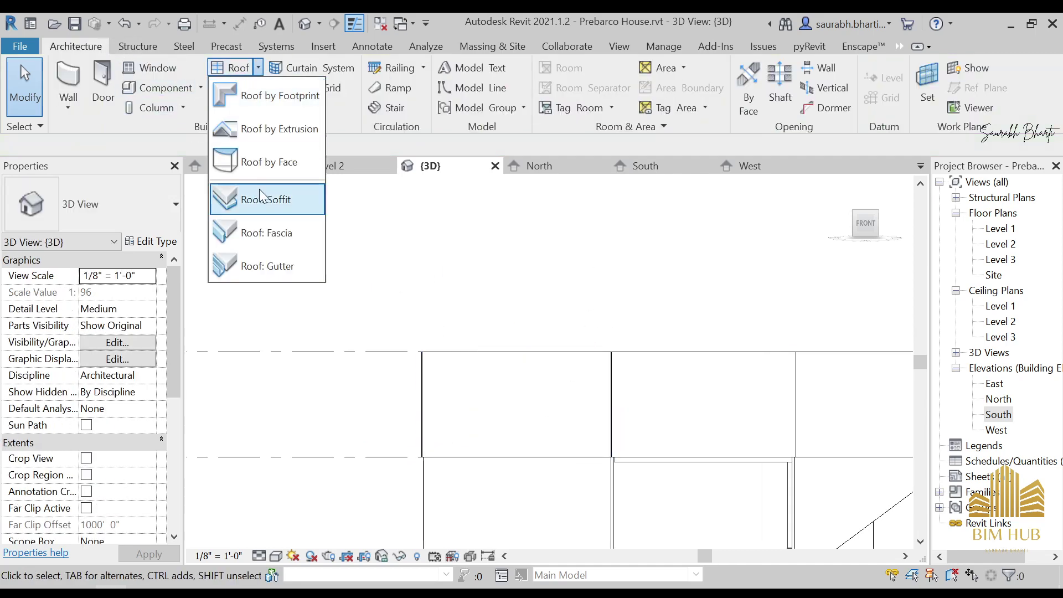
pyautogui.click(280, 132)
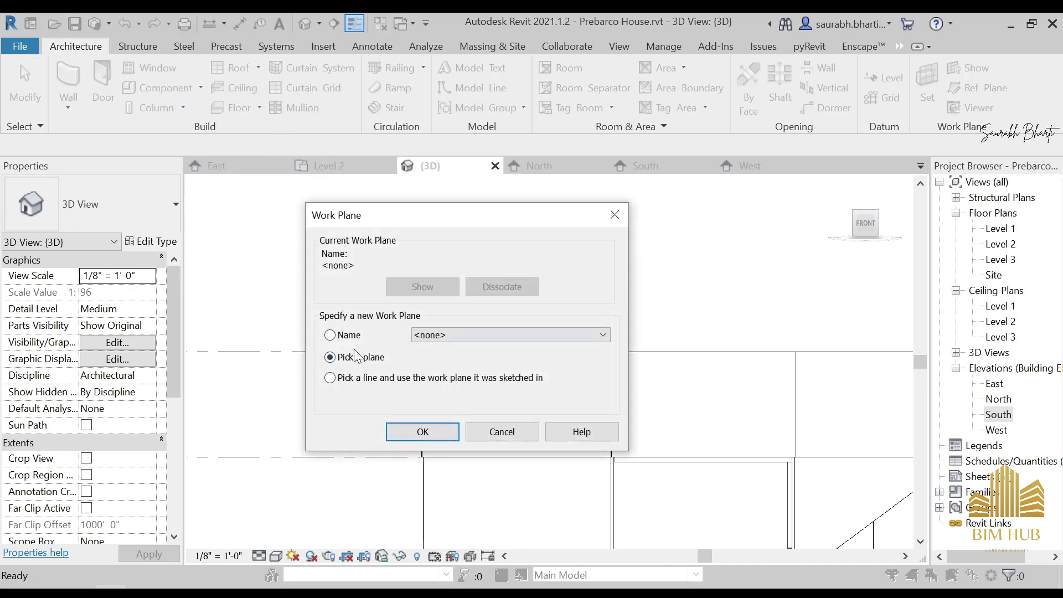
pyautogui.click(419, 432)
pyautogui.scroll(-3, 586, 382)
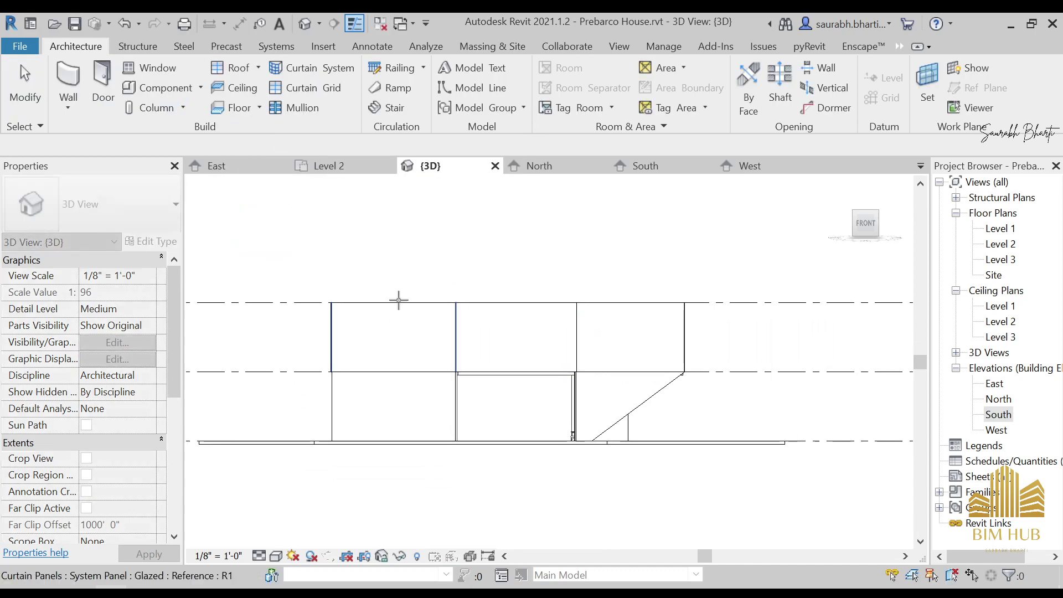
pyautogui.click(402, 307)
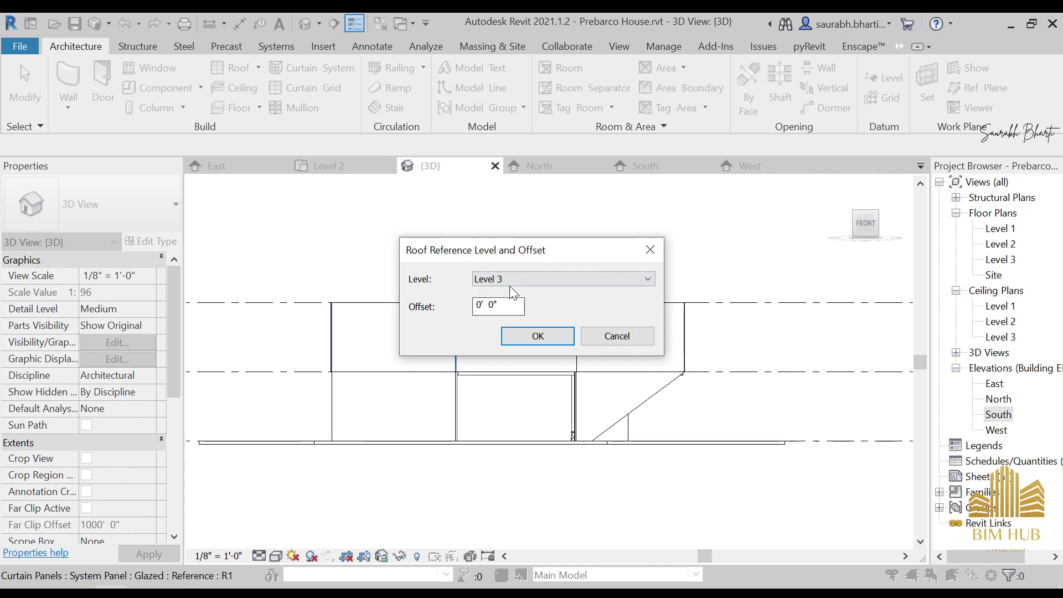
pyautogui.click(545, 334)
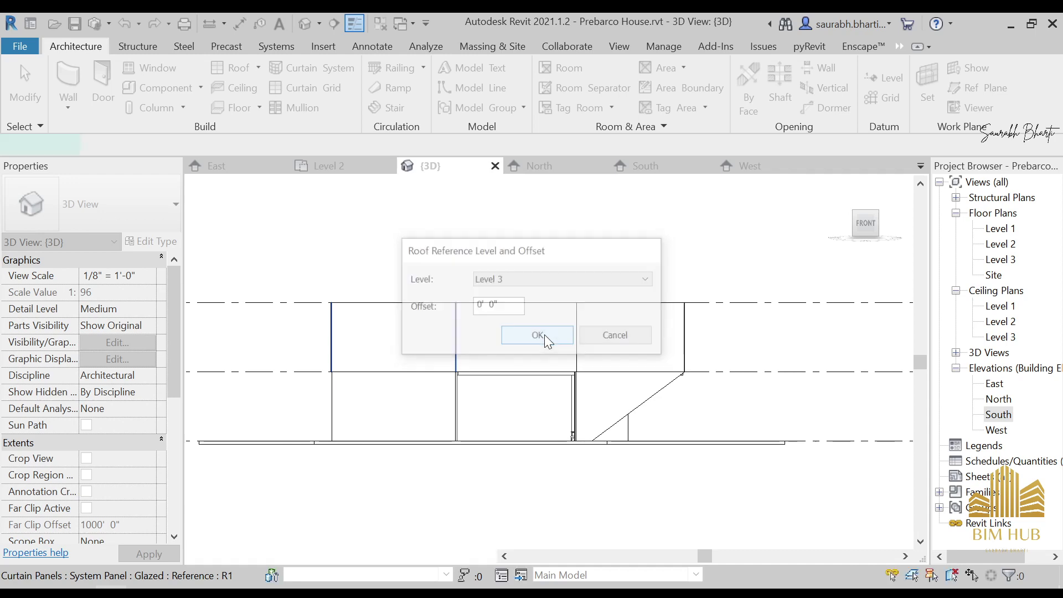
# Check the sloping roof edge in the reference photo CA_PREB_2DM_107.jpg and return to the lower wall corner in the roof sketch
pyautogui.scroll(2, 338, 371)
pyautogui.scroll(2, 332, 368)
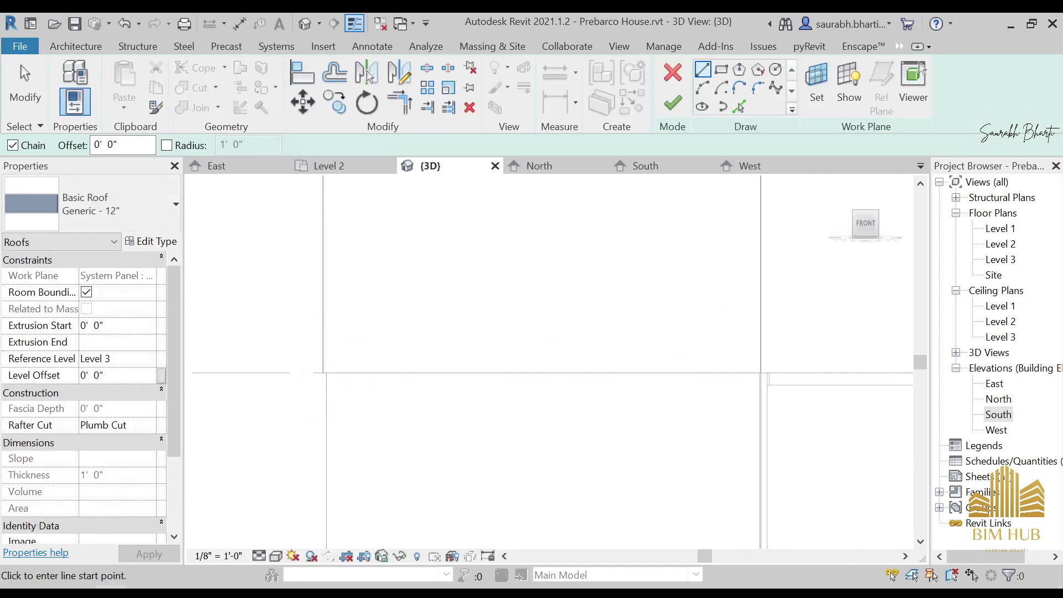
pyautogui.hotkey('alt', 'Tab')
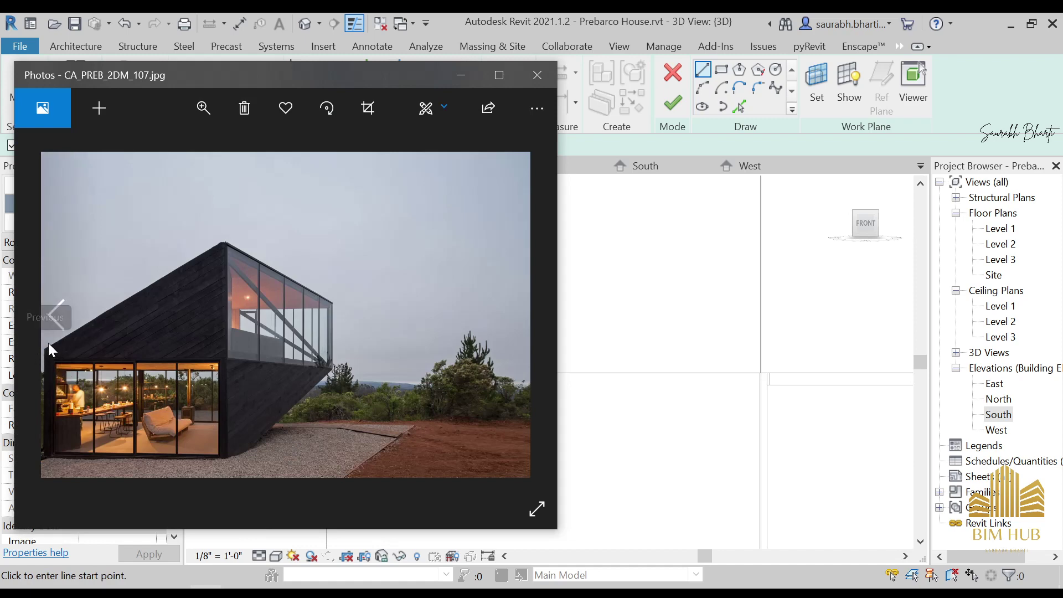
pyautogui.click(475, 74)
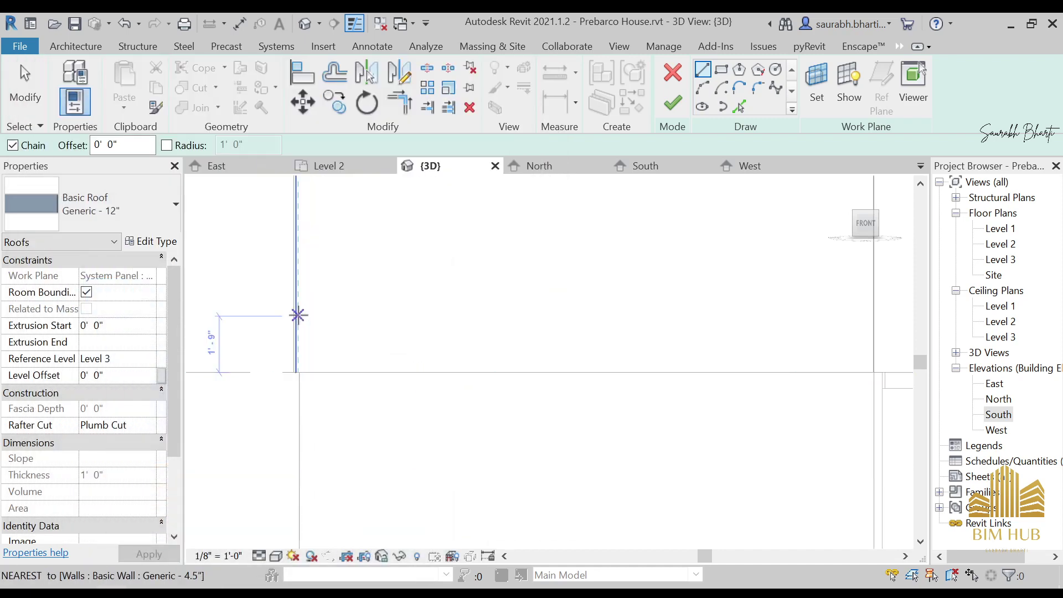
pyautogui.hotkey('alt', 'Tab')
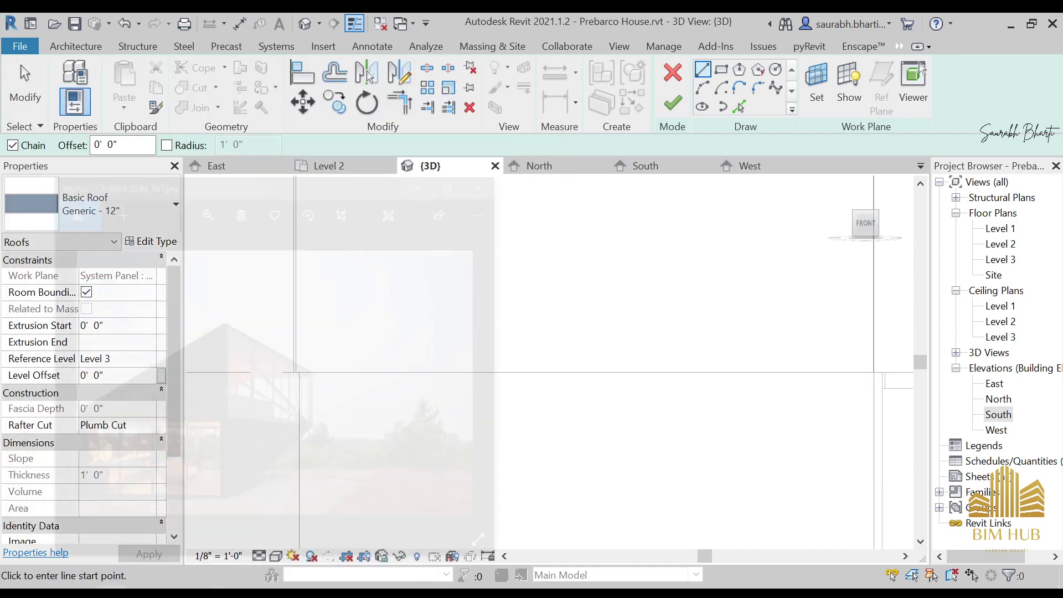
pyautogui.hotkey('alt', 'Tab')
pyautogui.scroll(-3, 310, 354)
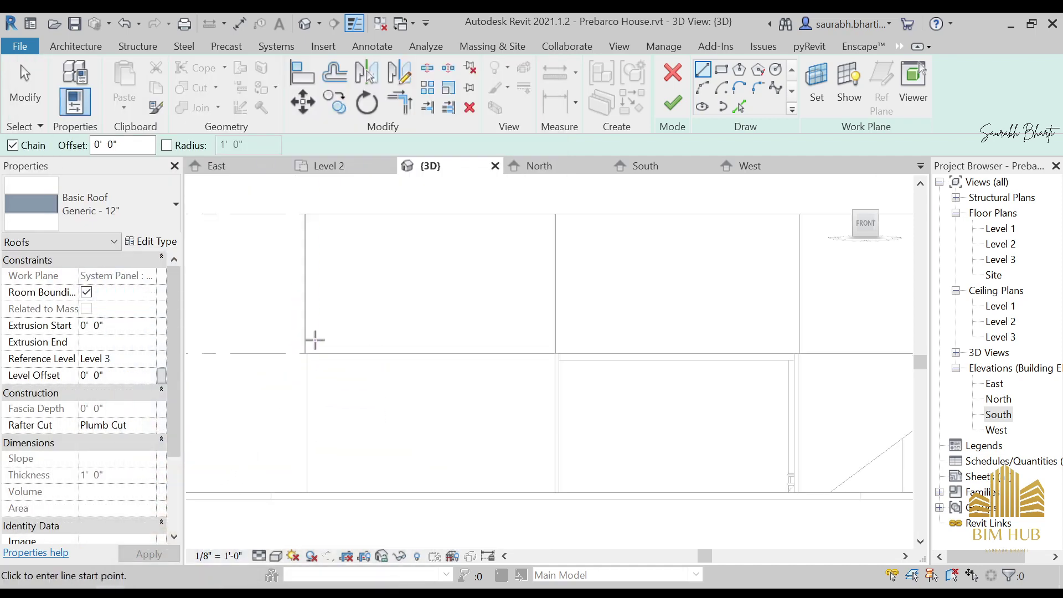
pyautogui.scroll(3, 304, 344)
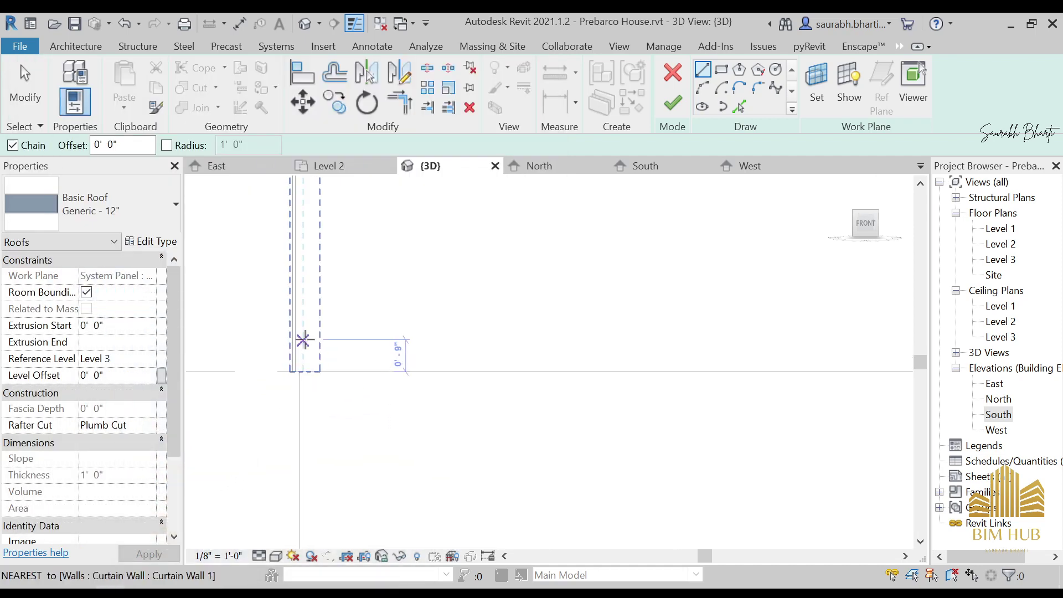
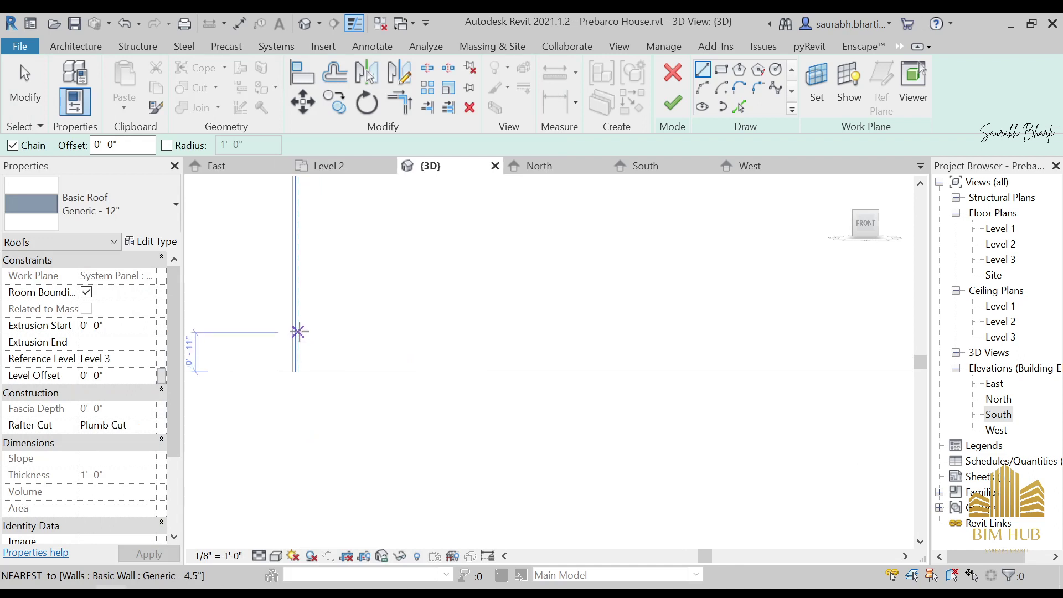
# Draw the roof's sloped profile line from the outer wall about 1' above Level 2 up to the curtain wall's far corner at Level 3
pyautogui.click(298, 328)
pyautogui.scroll(-5, 360, 372)
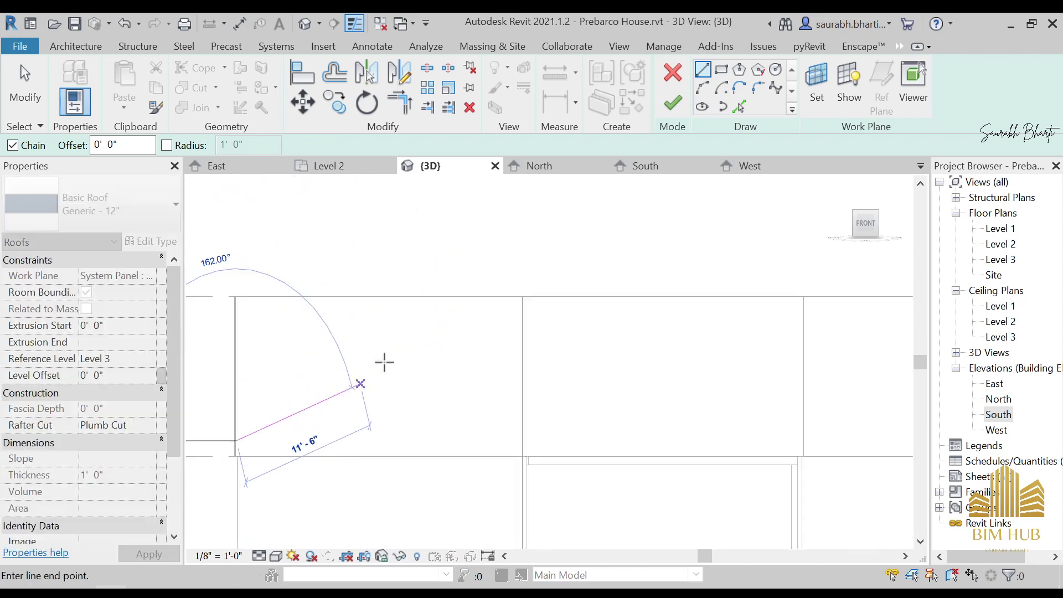
pyautogui.click(488, 314)
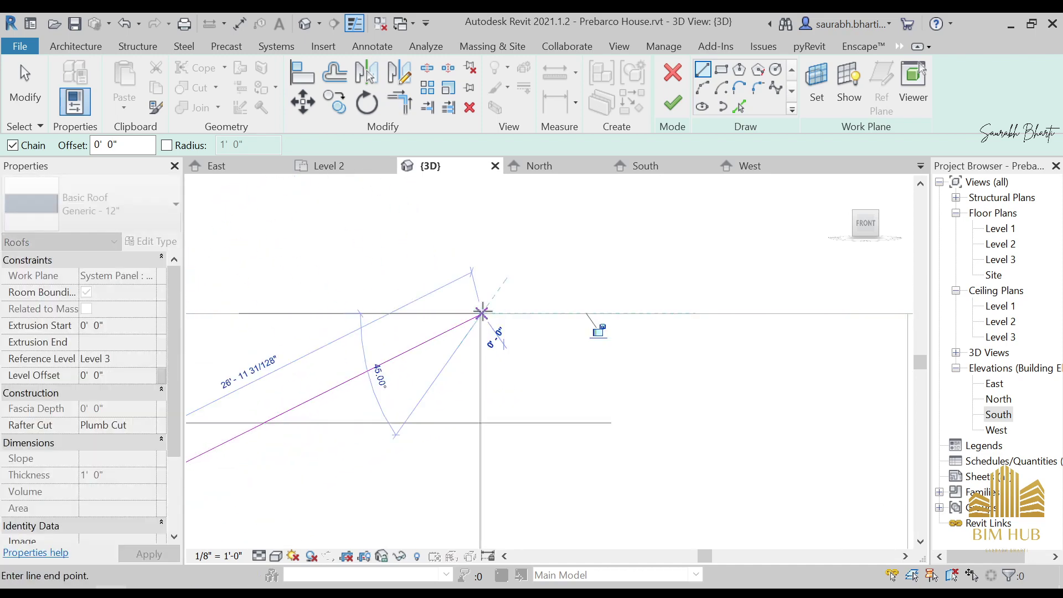
pyautogui.press('Escape')
pyautogui.press('Escape')
pyautogui.scroll(-3, 505, 336)
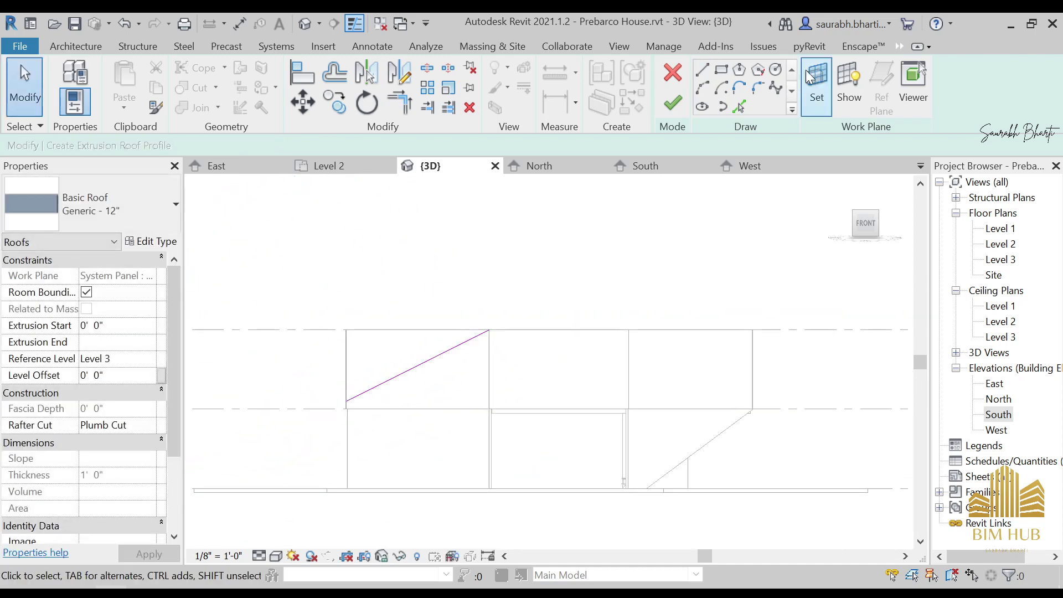
# Extend the roof profile with a horizontal line about 47' long along Level 3 to the building's far end, compare the photo, and finish the sketch
pyautogui.click(703, 70)
pyautogui.scroll(1, 509, 357)
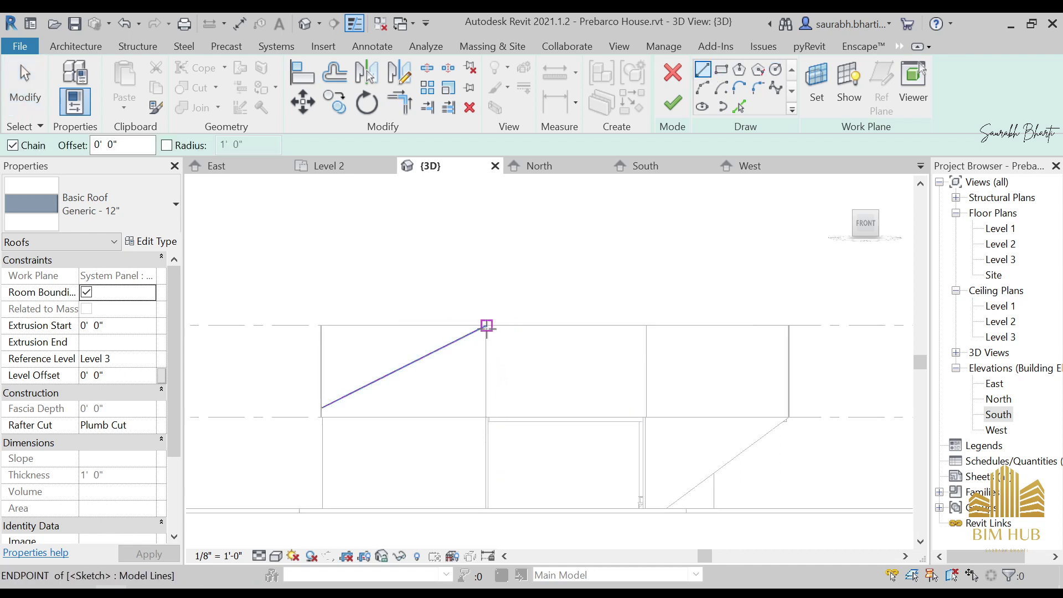
pyautogui.click(487, 327)
pyautogui.click(790, 325)
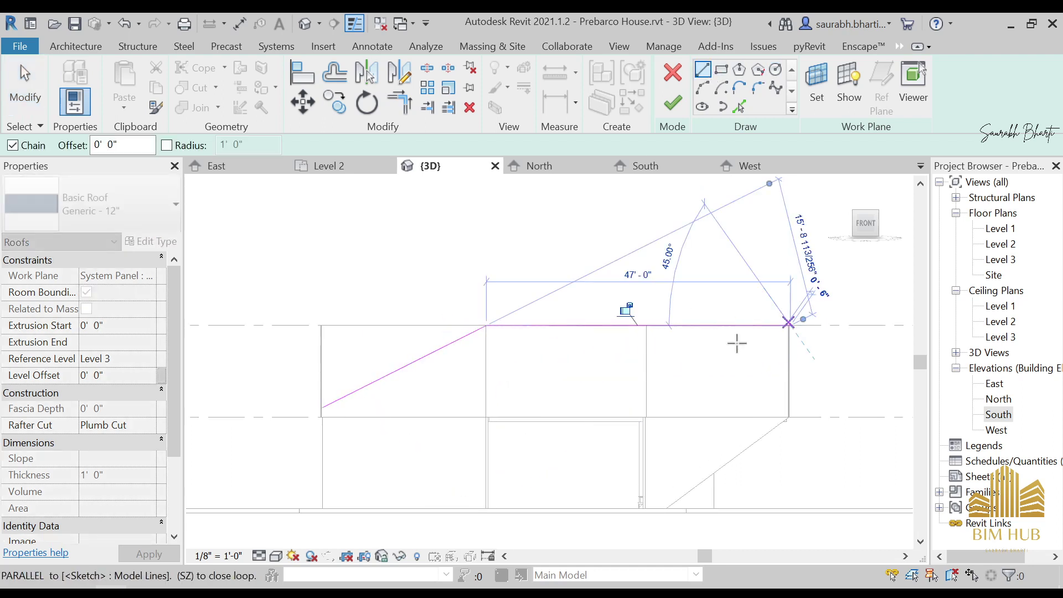
pyautogui.press('Escape')
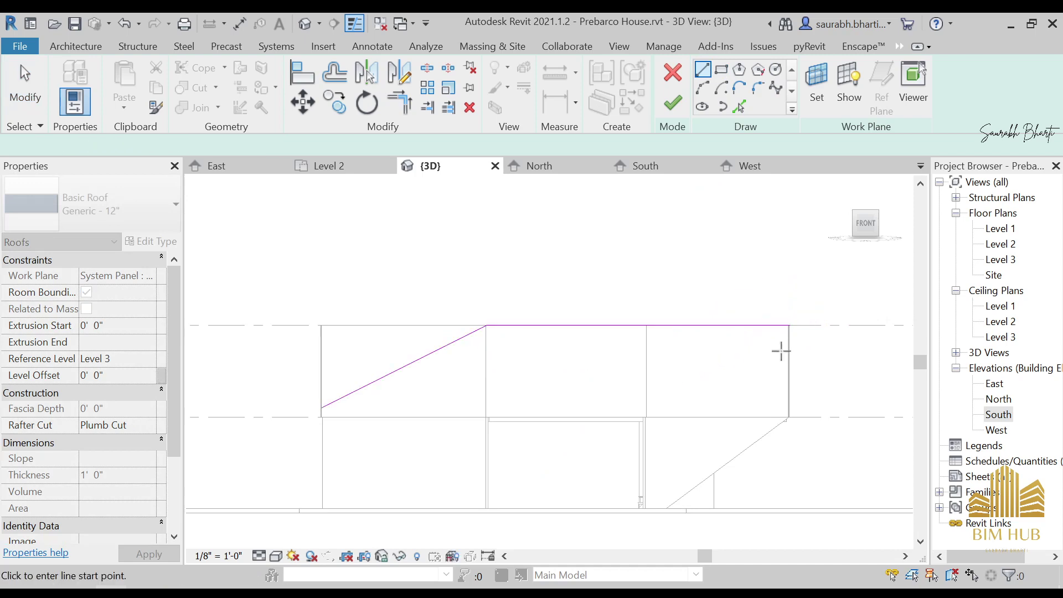
pyautogui.hotkey('alt', 'Tab')
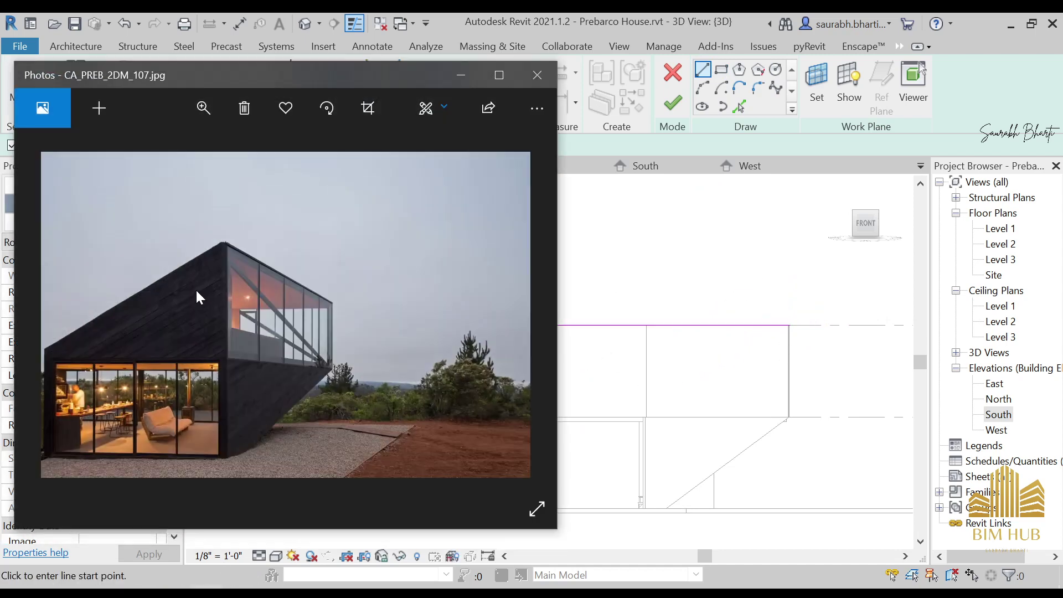
pyautogui.click(537, 75)
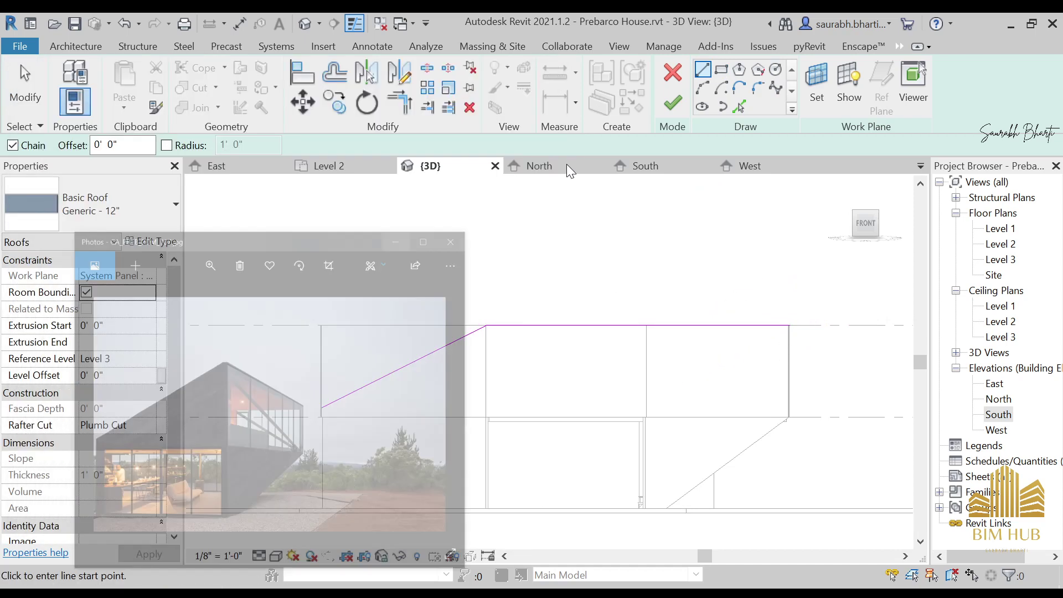
pyautogui.click(672, 102)
# Inspect the new extruded roof against the house walls from the right side and from above the back
pyautogui.keyDown('shift'); pyautogui.moveTo(670, 385); pyautogui.dragTo(812, 375, button='middle'); pyautogui.keyUp('shift')
pyautogui.press('Escape')
pyautogui.click(810, 393)
pyautogui.press('Escape')
pyautogui.click(792, 397)
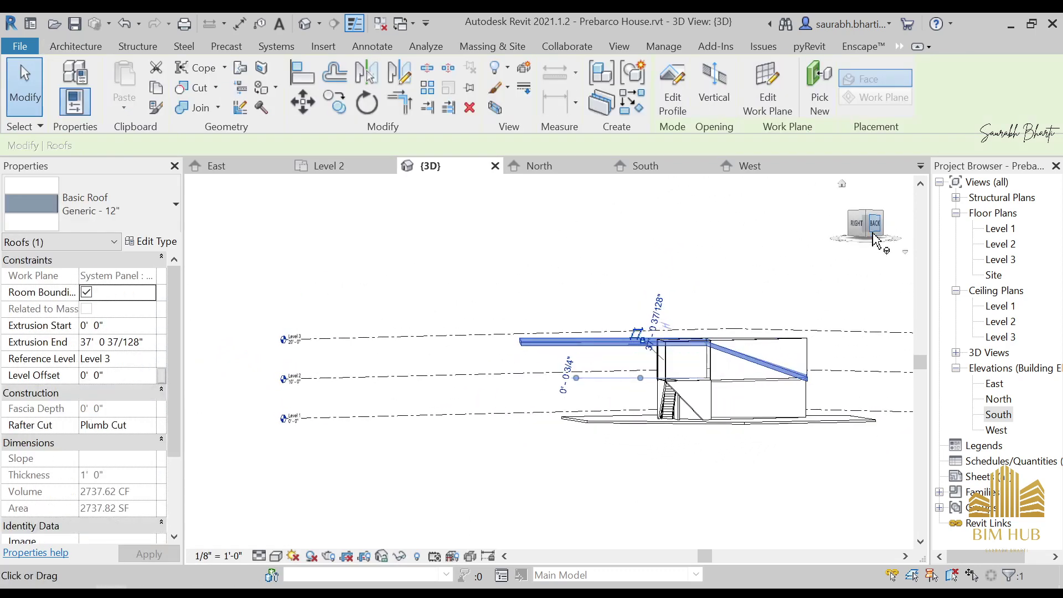
pyautogui.click(857, 230)
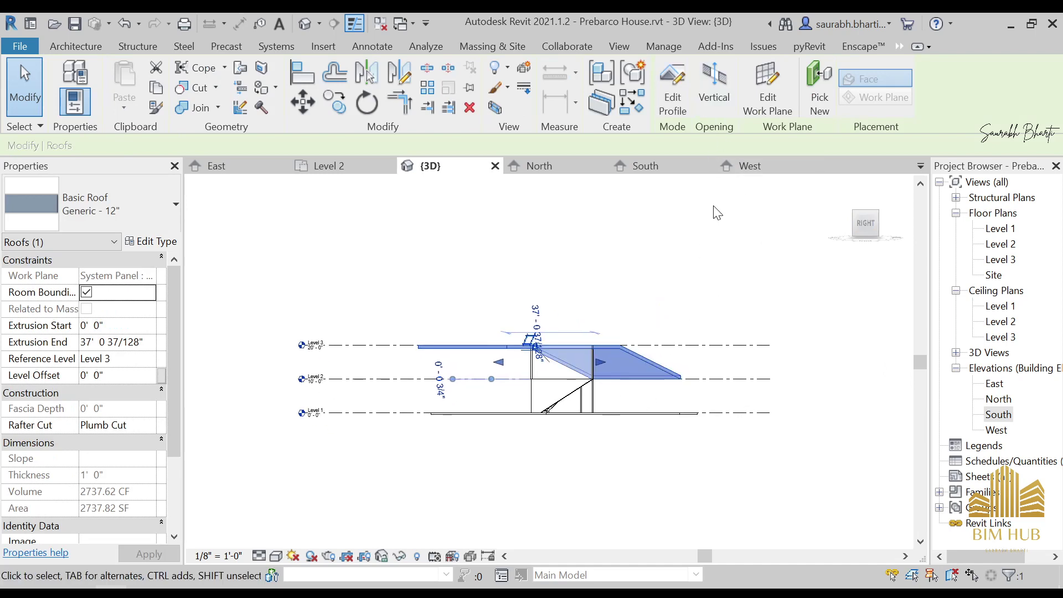
pyautogui.press('Escape')
pyautogui.keyDown('shift'); pyautogui.moveTo(652, 338); pyautogui.dragTo(692, 382, button='middle'); pyautogui.keyUp('shift')
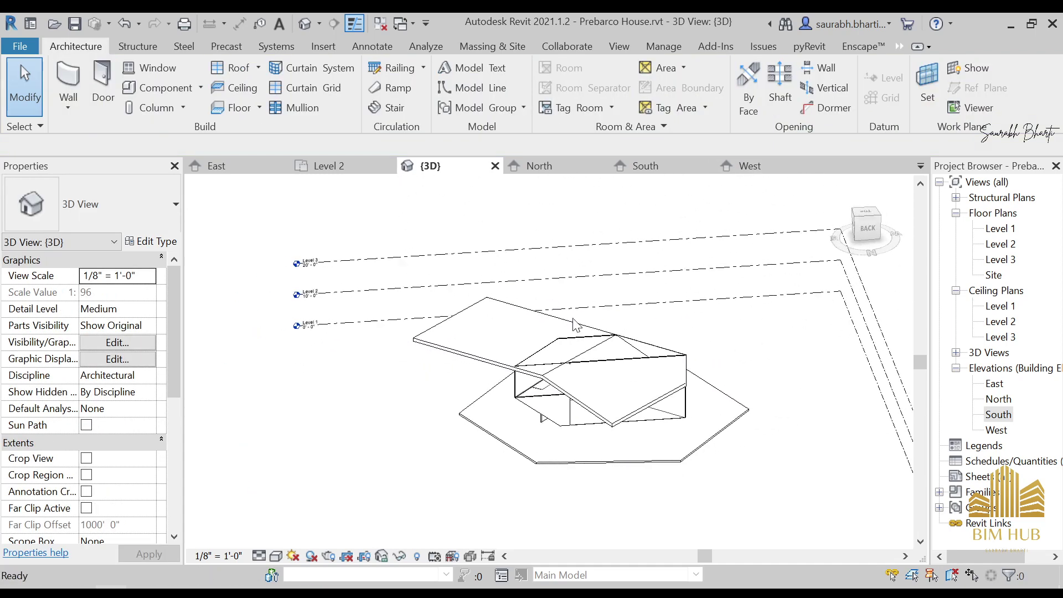
# Try to attach the tops of the Level 2 curtain wall and the adjoining Generic - 4.5" wall to the sloped roof
pyautogui.scroll(3, 696, 357)
pyautogui.click(645, 358)
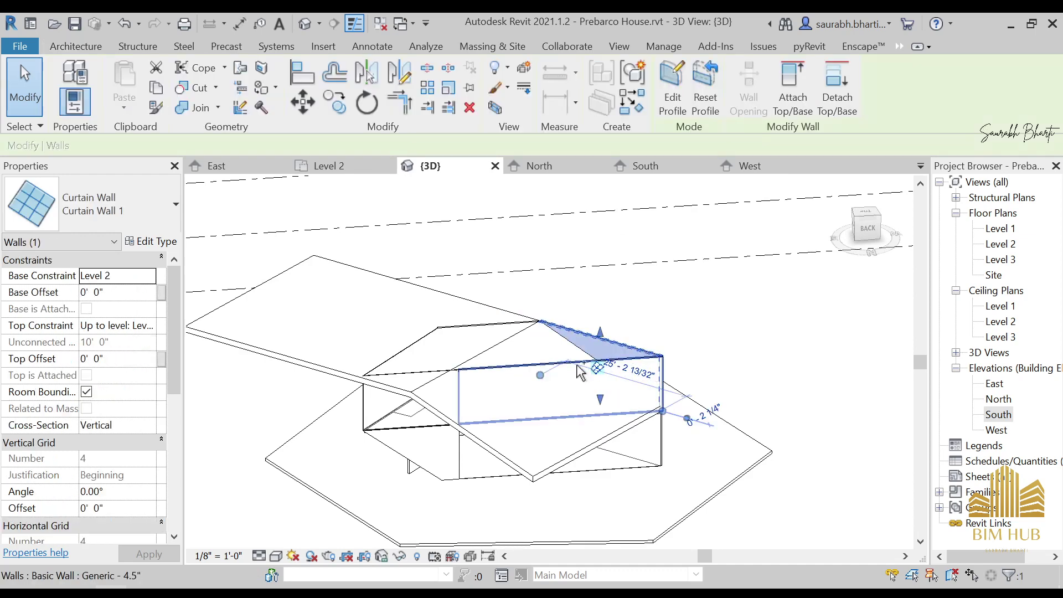
pyautogui.keyDown('ctrl'); pyautogui.click(626, 401); pyautogui.keyUp('ctrl')
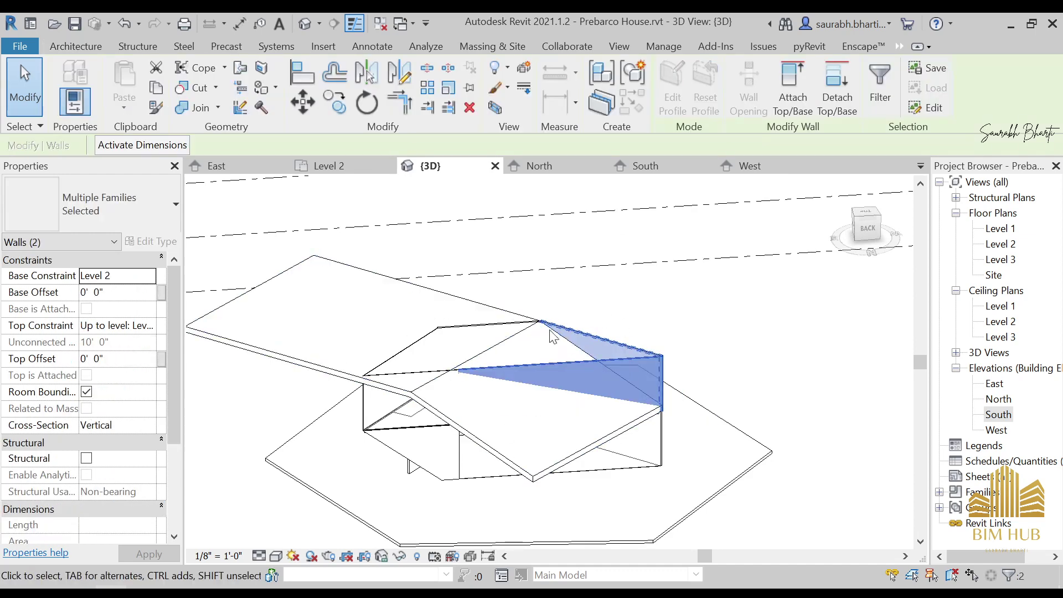
pyautogui.click(786, 105)
pyautogui.click(530, 475)
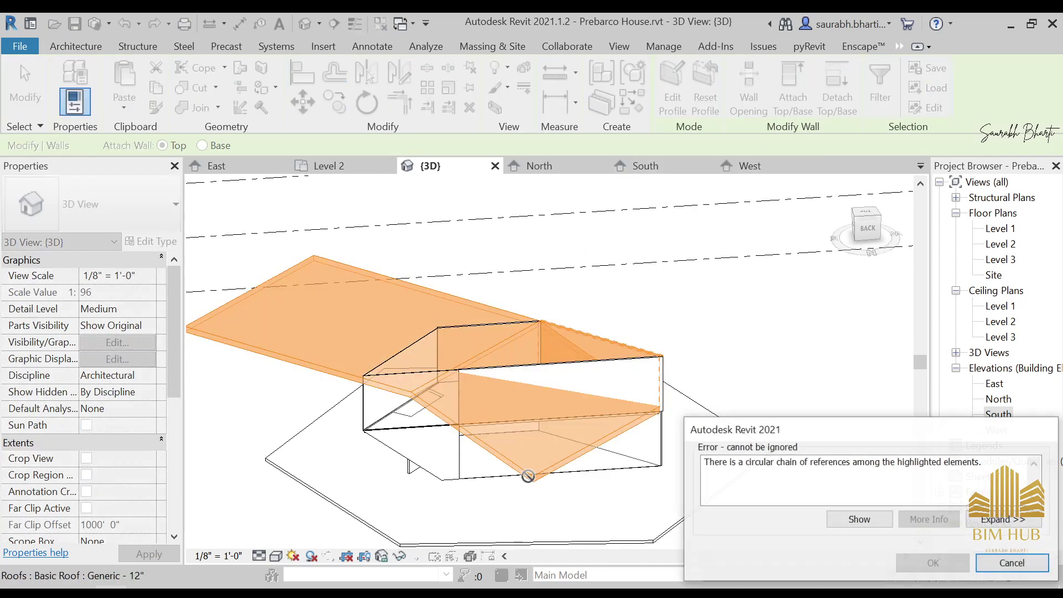
pyautogui.click(988, 569)
pyautogui.scroll(-5, 635, 434)
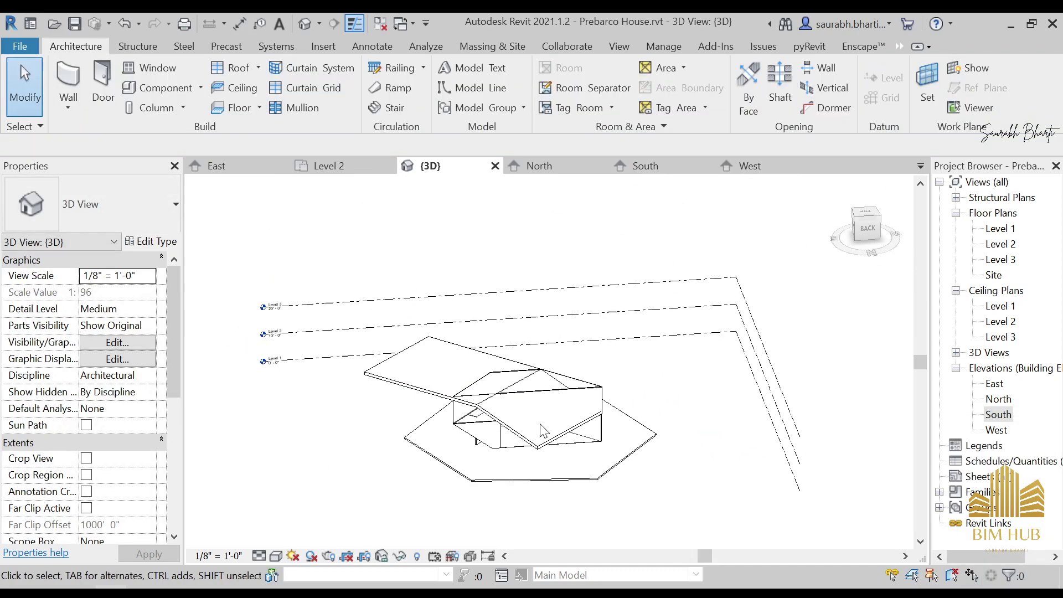
# Retry attaching the Level 2 curtain wall and its adjoining Generic - 4.5" wall to the sloped roof, and show the elements causing the error
pyautogui.keyDown('shift'); pyautogui.moveTo(636, 434); pyautogui.dragTo(626, 396, button='middle'); pyautogui.keyUp('shift')
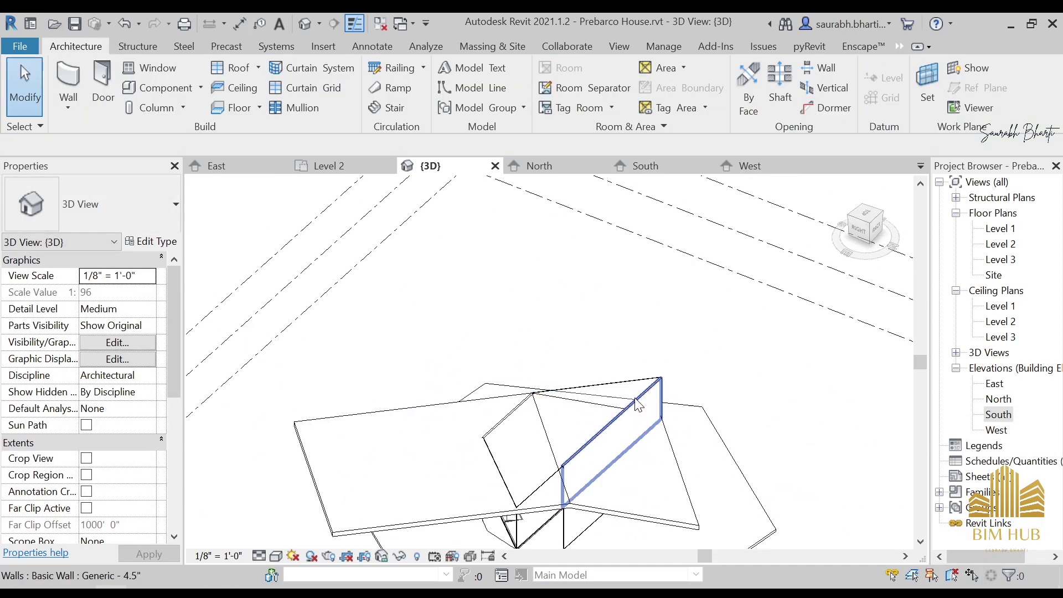
pyautogui.click(626, 394)
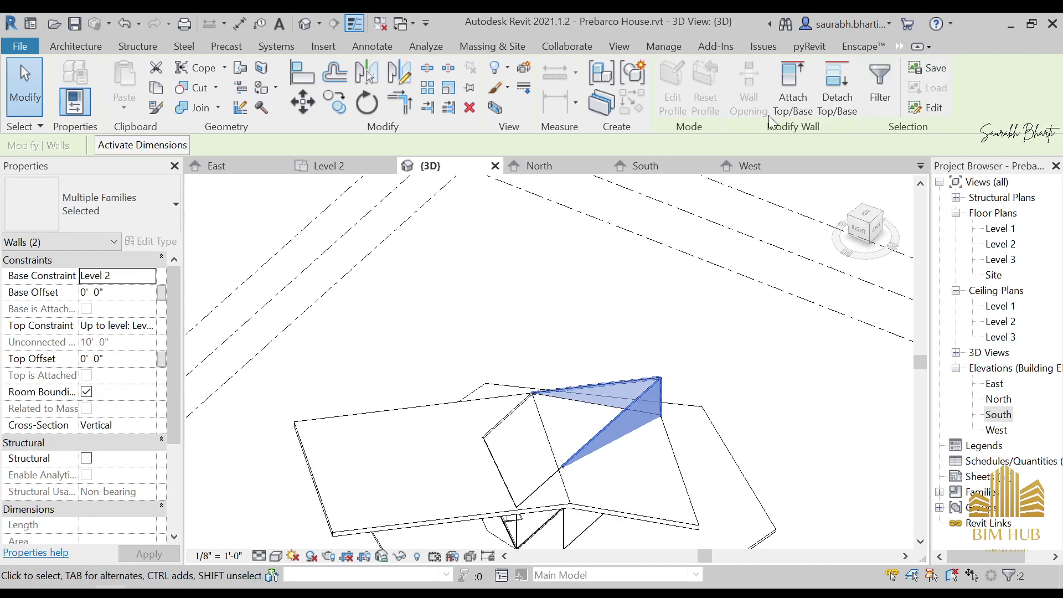
pyautogui.click(793, 97)
pyautogui.click(664, 494)
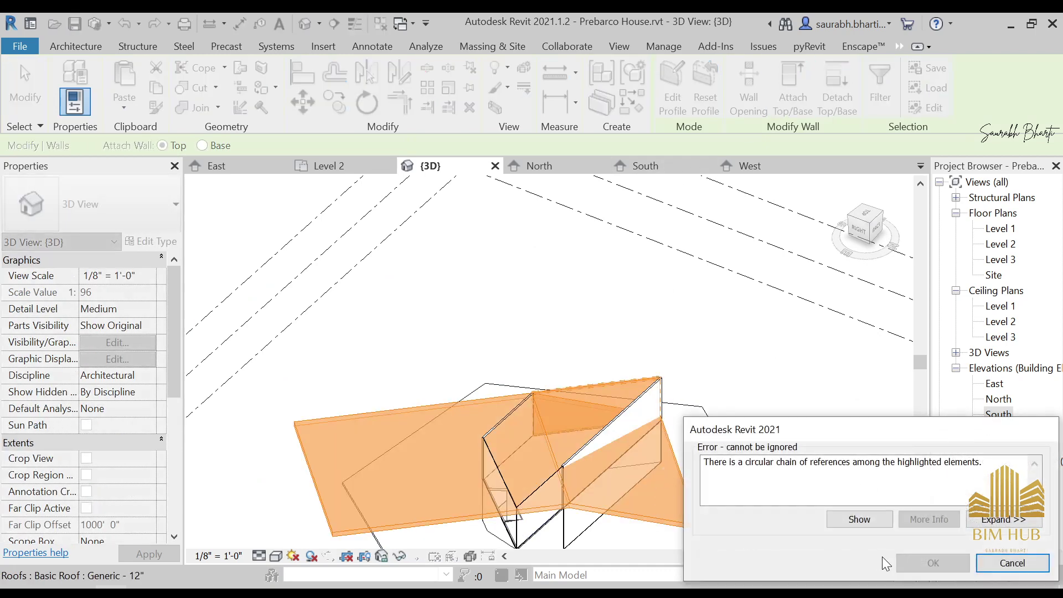
pyautogui.click(858, 519)
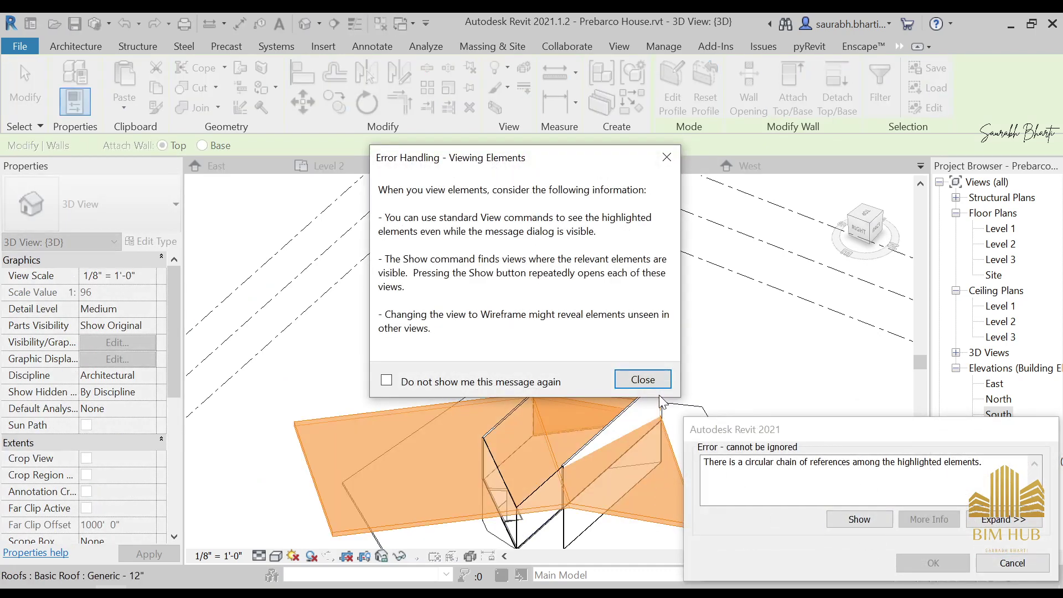
pyautogui.click(641, 377)
pyautogui.click(1021, 560)
# Stretch the lower end of the roof profile's sloped line down past Level 2, to about 32'-6" long, and finish the sketch
pyautogui.keyDown('shift'); pyautogui.moveTo(829, 514); pyautogui.dragTo(790, 268, button='middle'); pyautogui.keyUp('shift')
pyautogui.click(476, 363)
pyautogui.press('Escape')
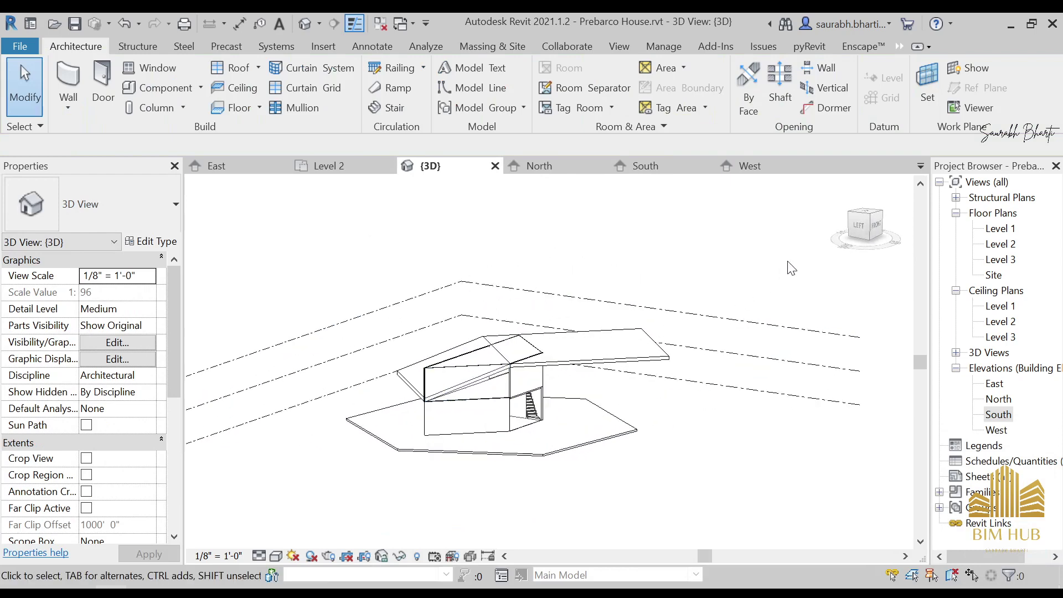
pyautogui.click(857, 235)
pyautogui.scroll(5, 520, 370)
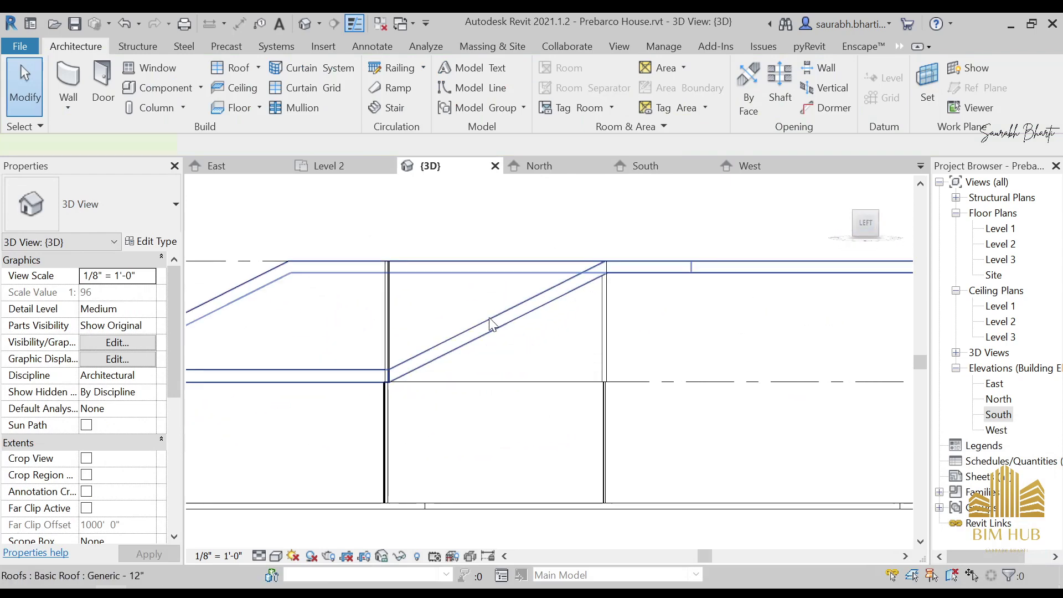
pyautogui.doubleClick(510, 299)
pyautogui.scroll(2, 390, 404)
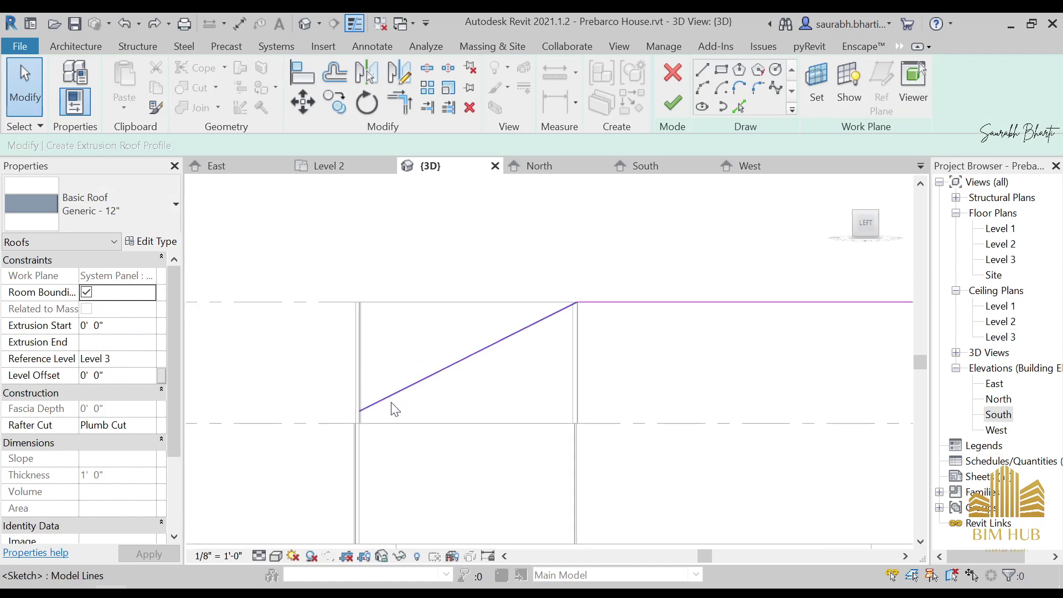
pyautogui.click(360, 410)
pyautogui.moveTo(360, 409); pyautogui.dragTo(360, 431)
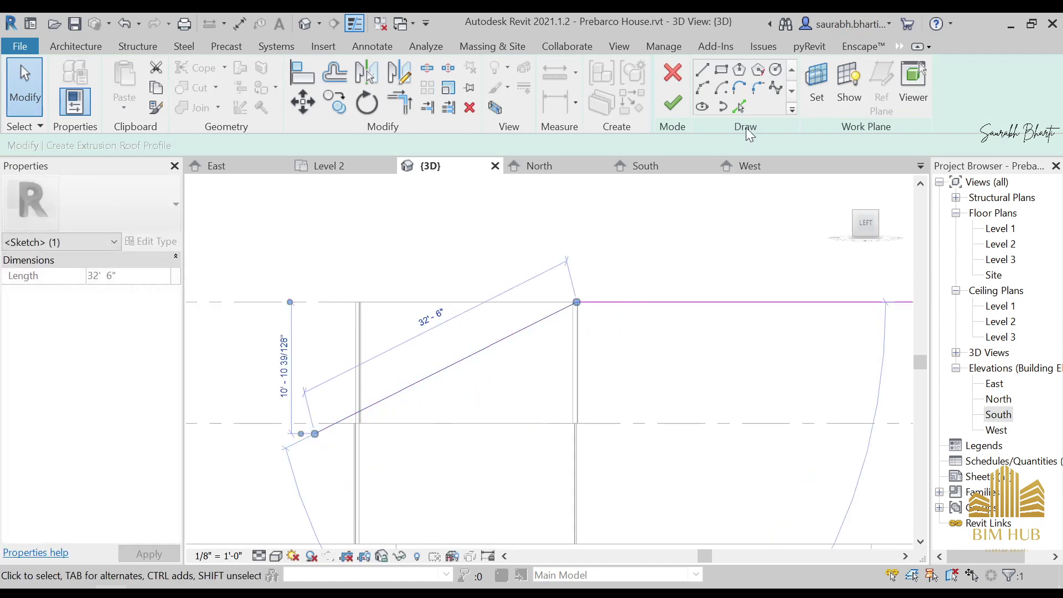
pyautogui.click(686, 106)
pyautogui.press('Escape')
pyautogui.moveTo(570, 399)
pyautogui.keyDown('shift'); pyautogui.mouseDown(button='middle')
pyautogui.moveTo(576, 496)
pyautogui.moveTo(470, 482)
pyautogui.moveTo(581, 505)
pyautogui.moveTo(496, 352)
pyautogui.moveTo(625, 367)
pyautogui.mouseUp(button='middle'); pyautogui.keyUp('shift')
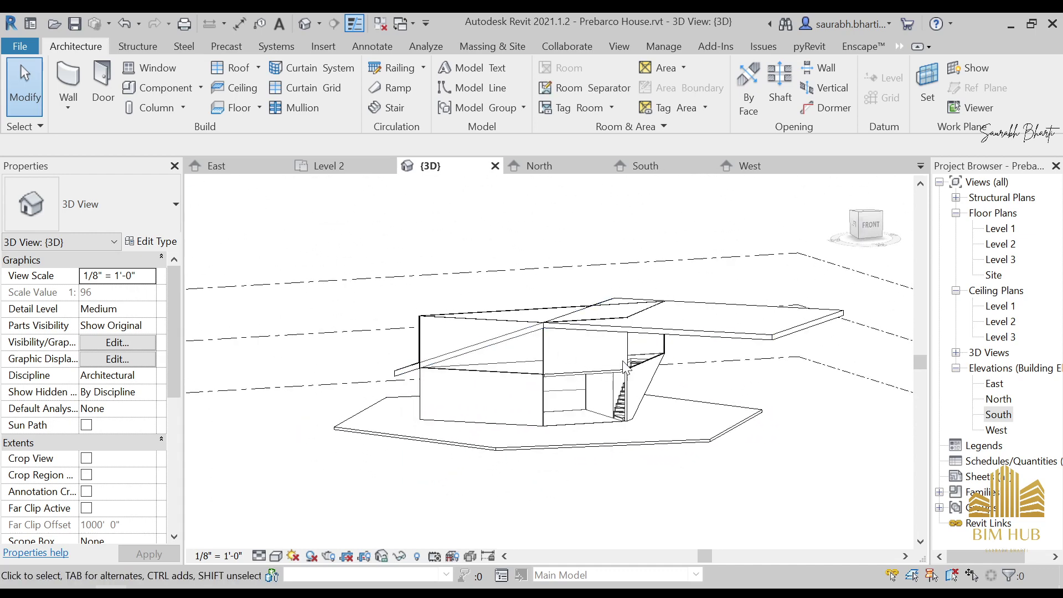
# Try to attach the tops of the front Level 2 Generic - 4.5" wall and its neighbouring wall to the reshaped roof
pyautogui.click(547, 363)
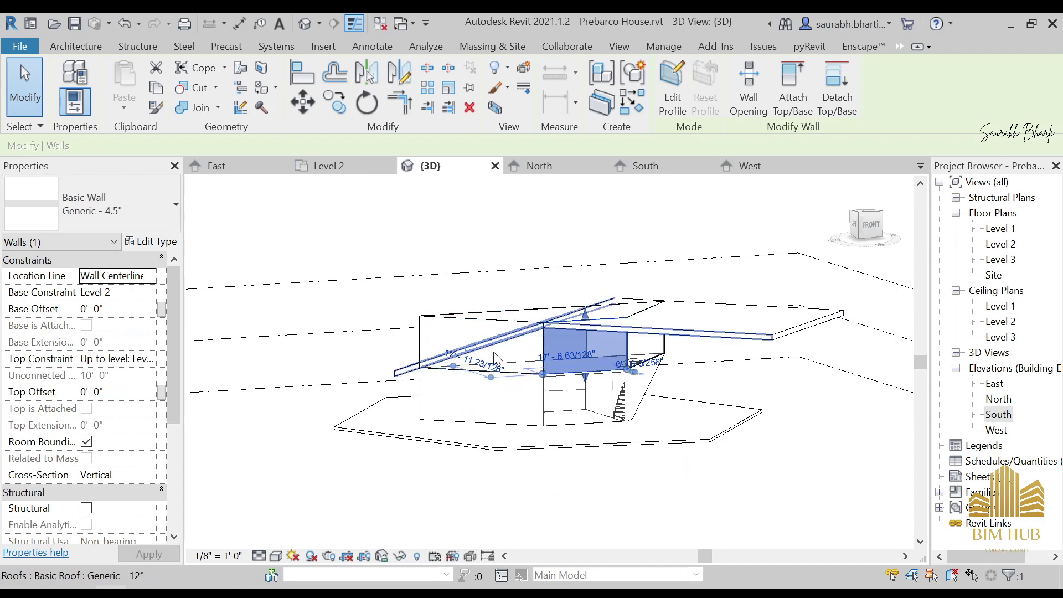
pyautogui.keyDown('ctrl'); pyautogui.click(455, 330); pyautogui.keyUp('ctrl')
pyautogui.click(786, 87)
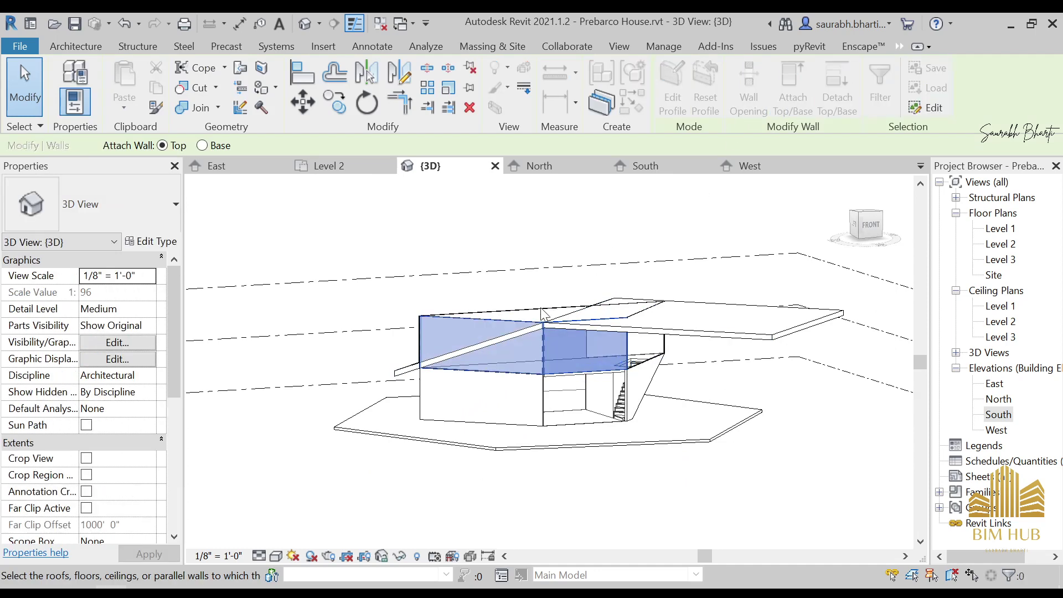
pyautogui.click(722, 339)
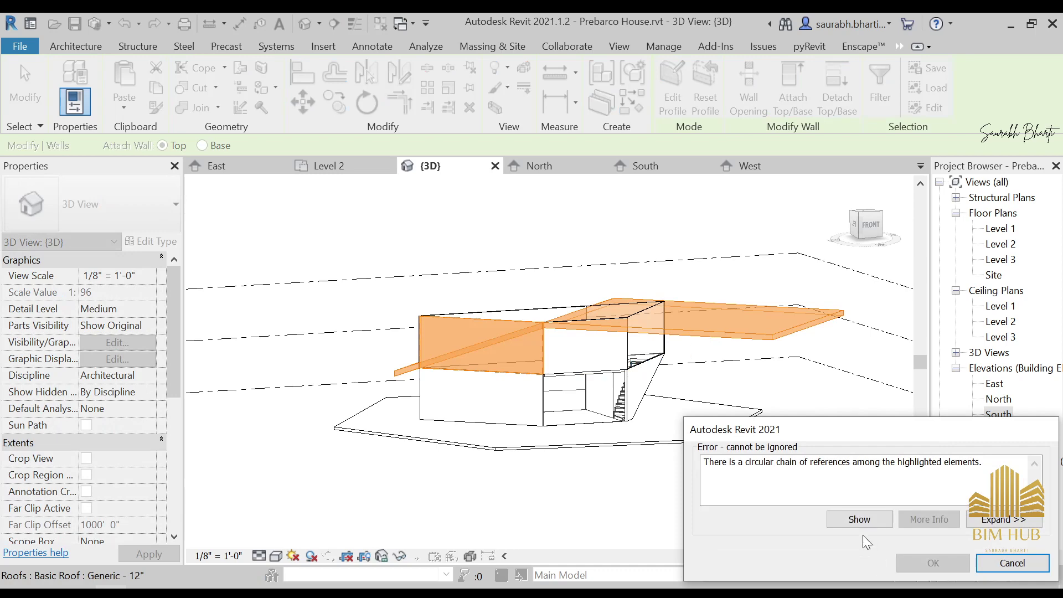
pyautogui.click(1012, 563)
# Examine the Generic - 12" extruded roof from behind and delete it
pyautogui.keyDown('shift'); pyautogui.moveTo(828, 408); pyautogui.dragTo(537, 365, button='middle'); pyautogui.keyUp('shift')
pyautogui.scroll(3, 537, 365)
pyautogui.click(587, 320)
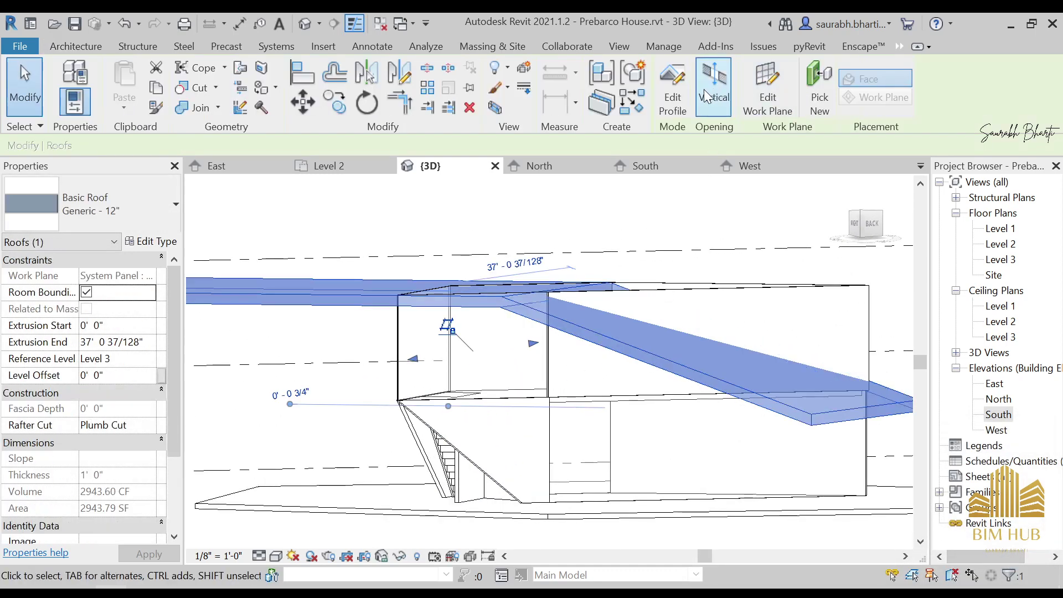
pyautogui.keyDown('shift'); pyautogui.moveTo(653, 266); pyautogui.dragTo(753, 354, button='middle'); pyautogui.keyUp('shift')
pyautogui.keyDown('shift'); pyautogui.moveTo(827, 386); pyautogui.dragTo(828, 382, button='middle'); pyautogui.keyUp('shift')
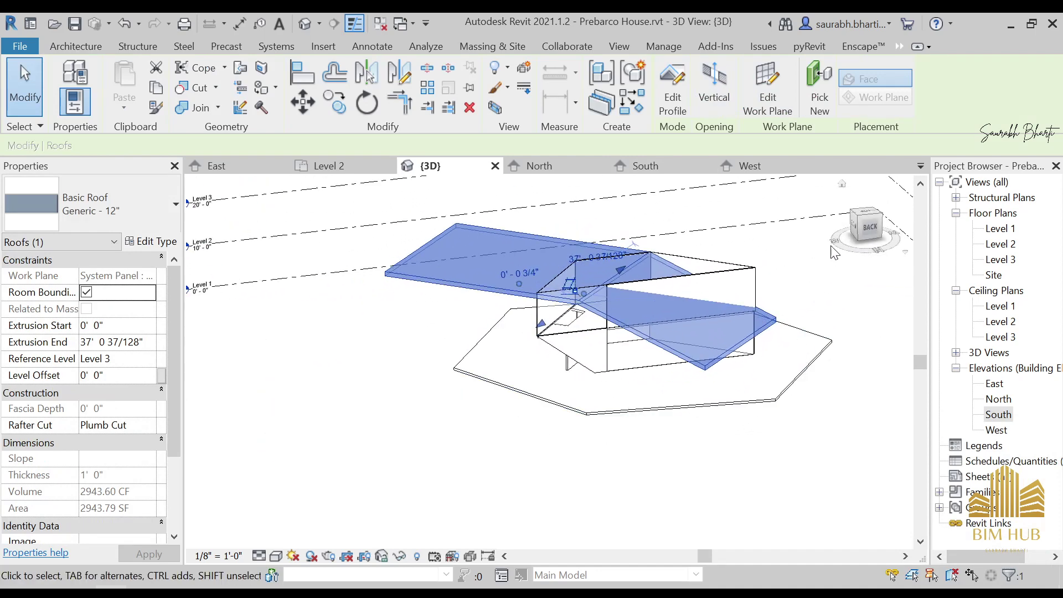
pyautogui.click(871, 228)
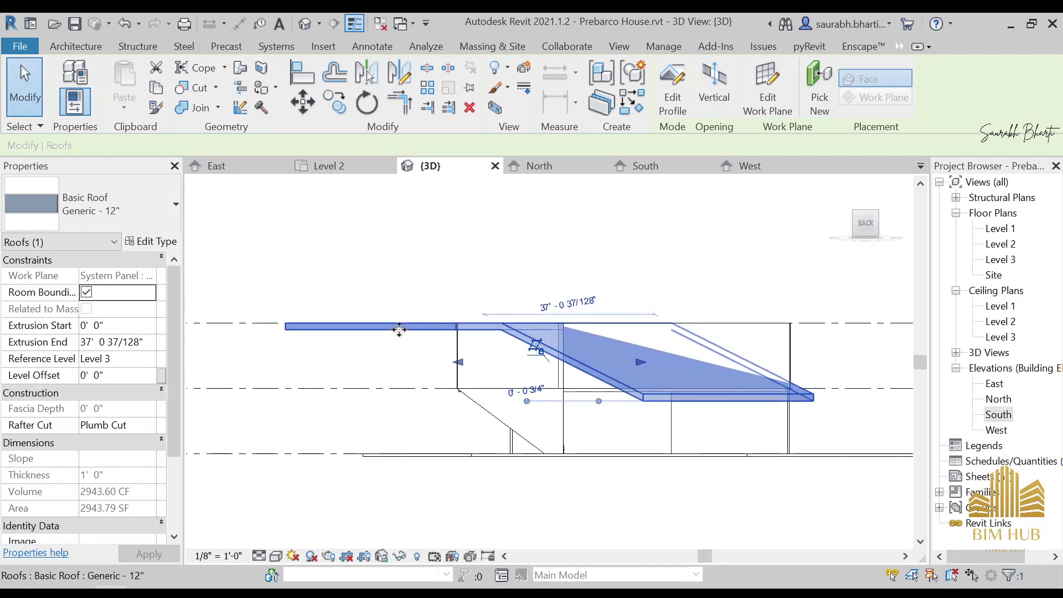
pyautogui.click(422, 320)
pyautogui.keyDown('shift'); pyautogui.moveTo(423, 320); pyautogui.dragTo(433, 352, button='middle'); pyautogui.keyUp('shift')
pyautogui.keyDown('shift'); pyautogui.moveTo(627, 351); pyautogui.dragTo(507, 346, button='middle'); pyautogui.keyUp('shift')
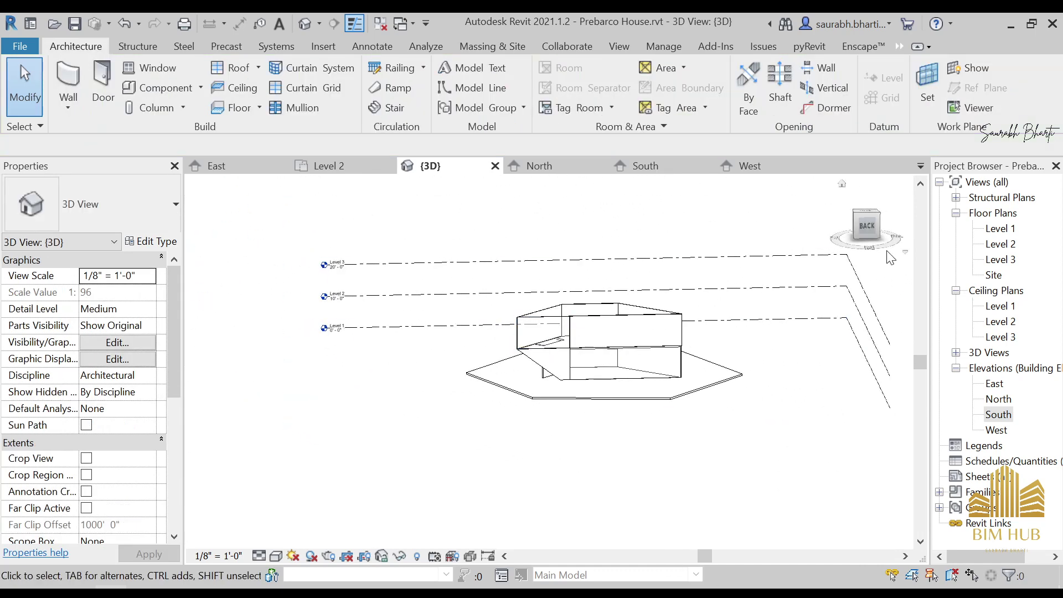
# Start a Roof by Extrusion on the face of the upper back Generic - 4.5" wall, with Level 3 as reference level
pyautogui.click(871, 228)
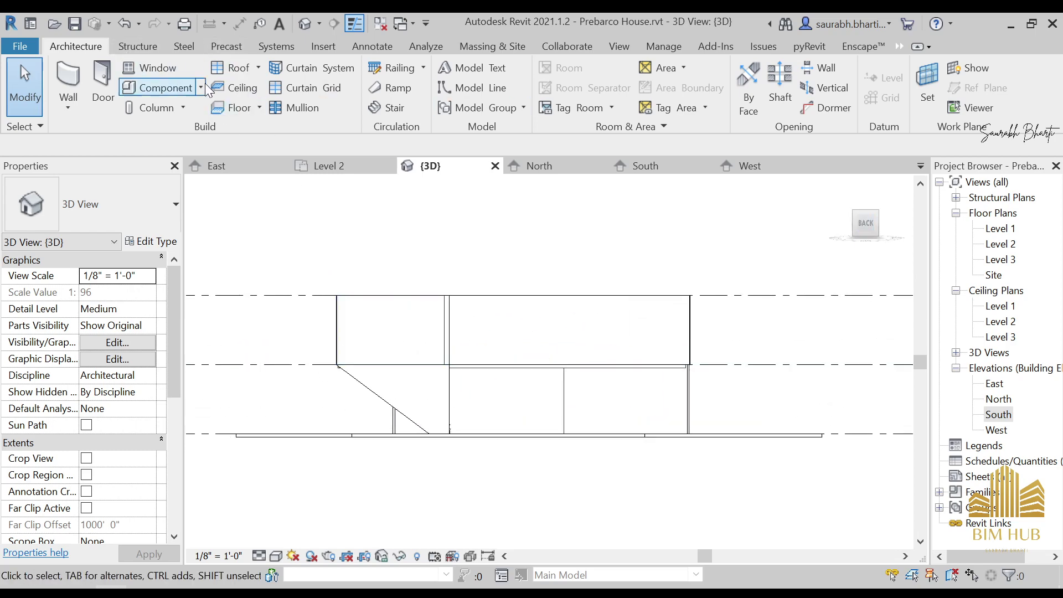
pyautogui.click(257, 68)
pyautogui.click(254, 129)
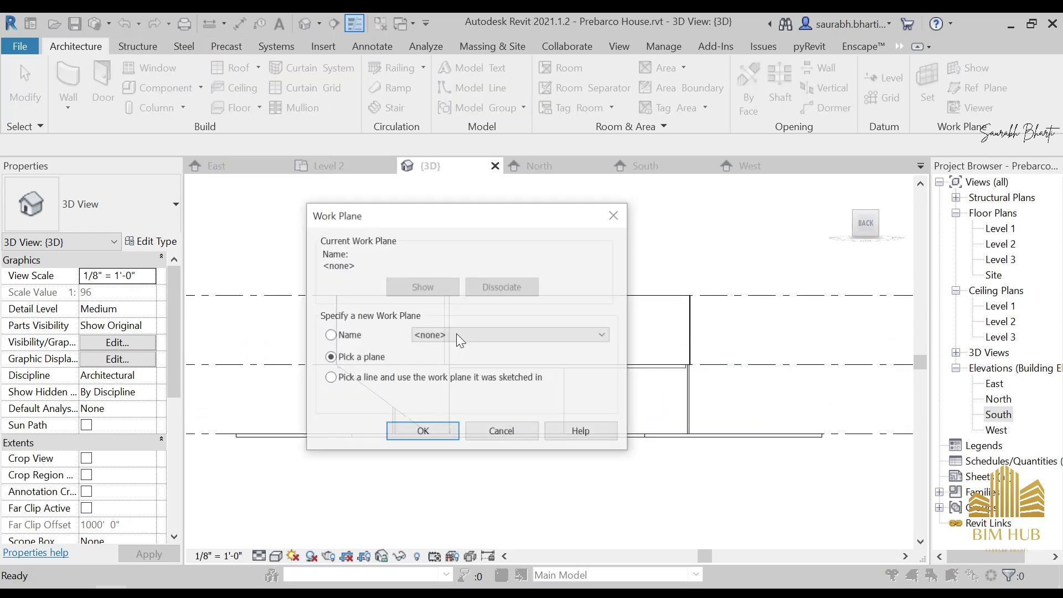
pyautogui.click(446, 432)
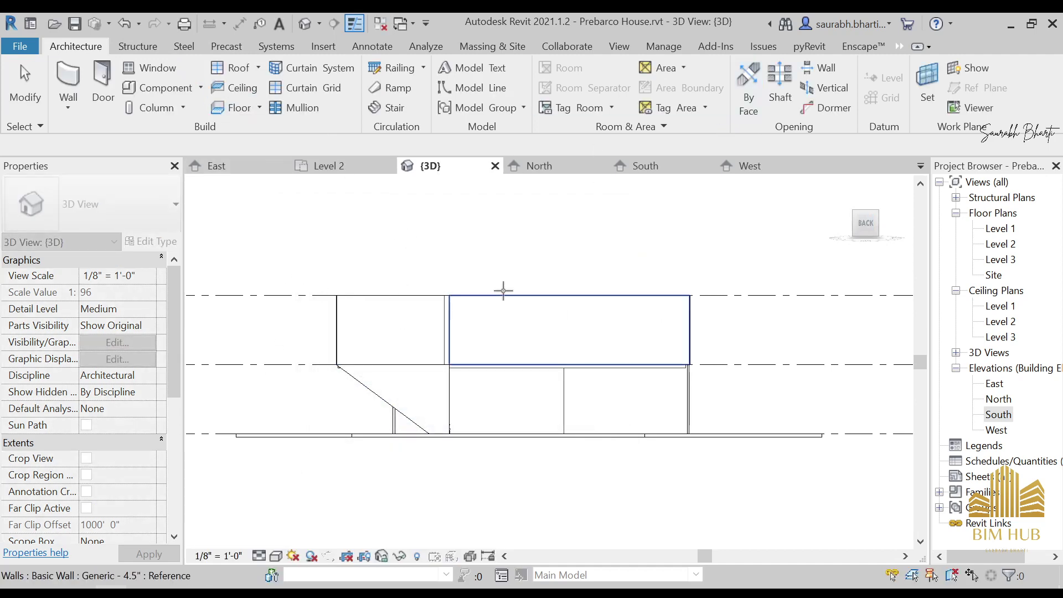
pyautogui.click(526, 295)
pyautogui.click(558, 335)
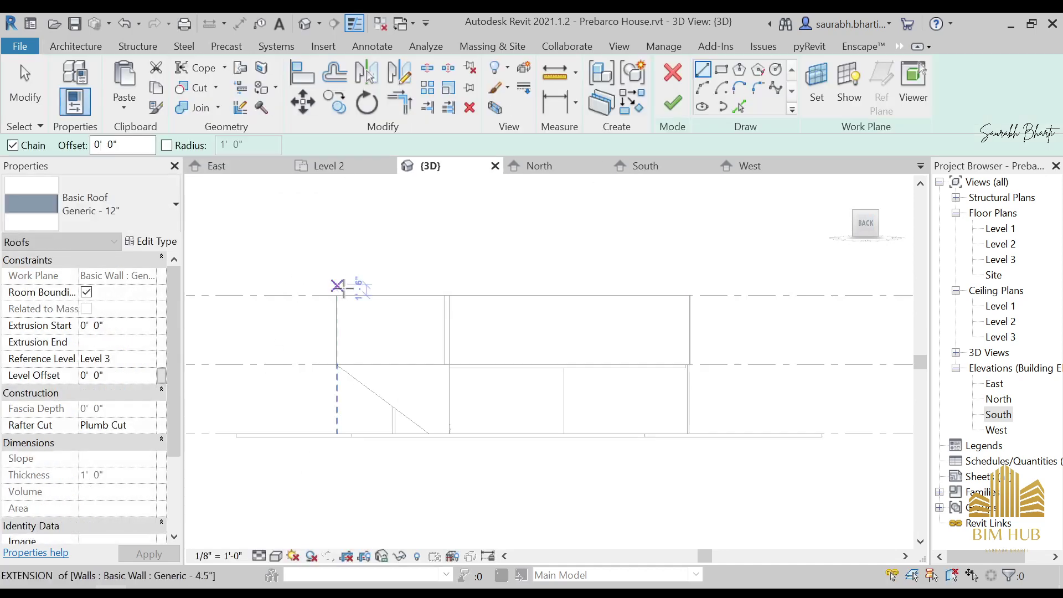
# Draw the roof profile about 33'-2" along Level 3 and about 20' down at 26° to the wall's far edge, and finish the sketch
pyautogui.click(336, 295)
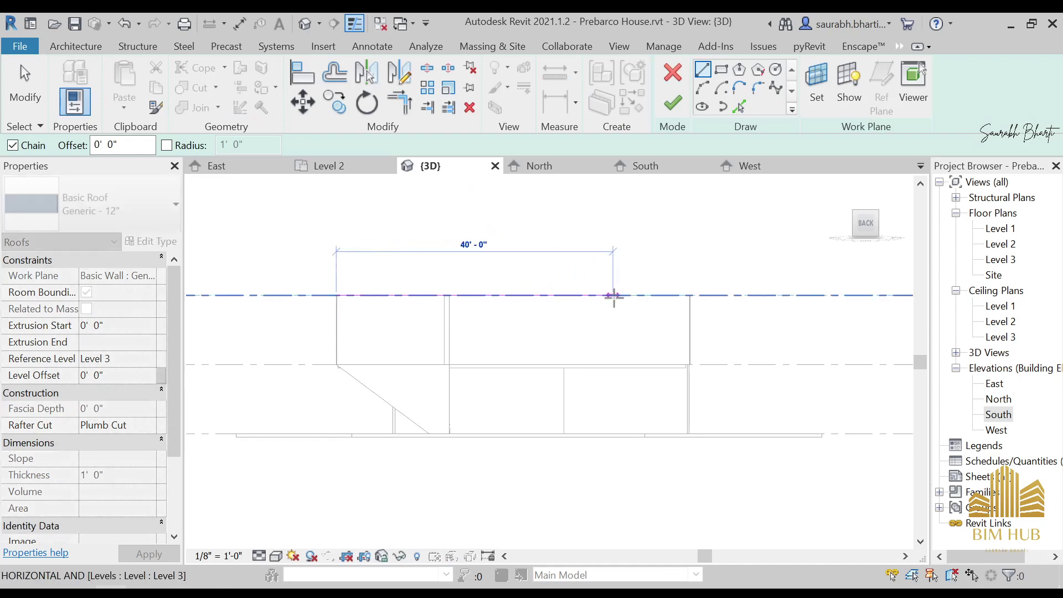
pyautogui.click(565, 296)
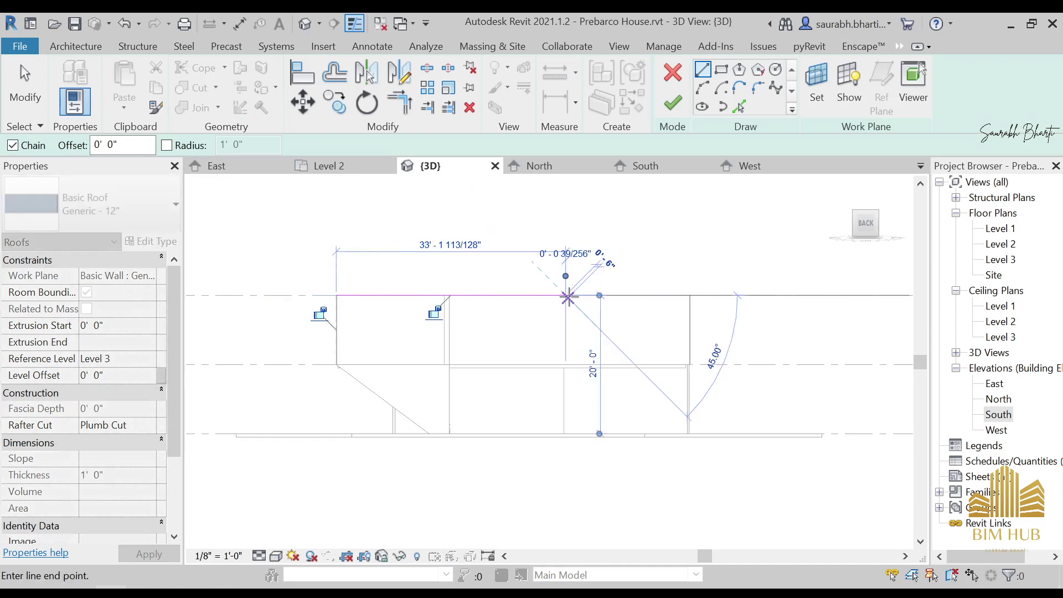
pyautogui.scroll(2, 688, 363)
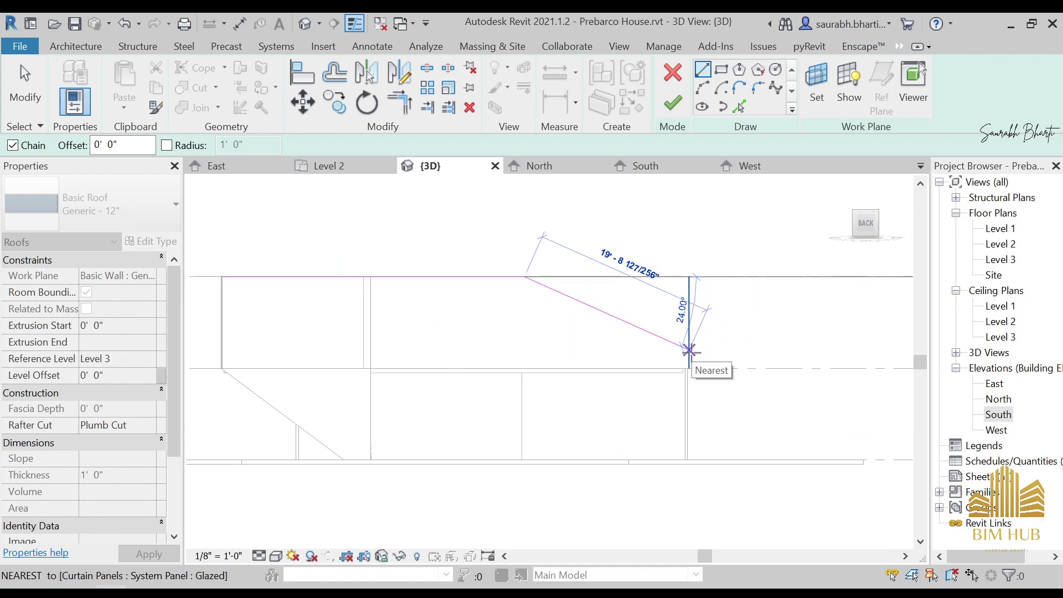
pyautogui.hotkey('alt', 'Tab')
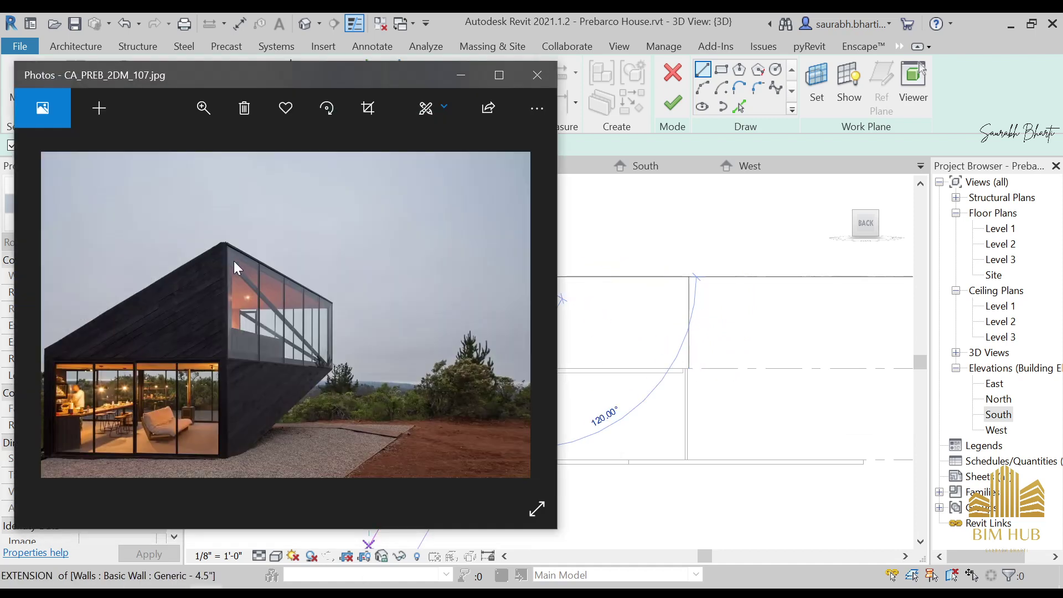
pyautogui.click(460, 75)
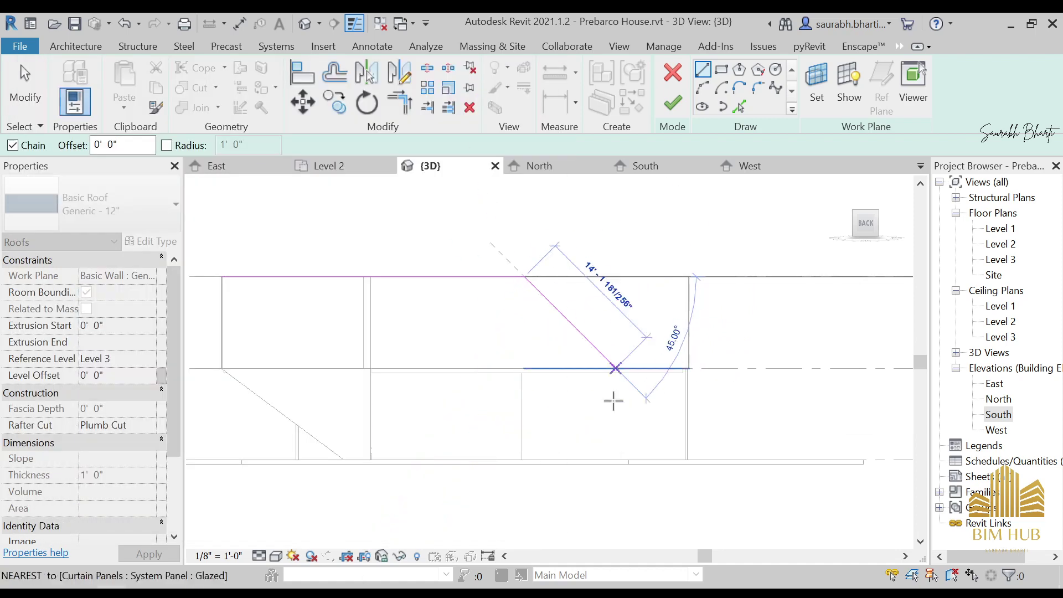
pyautogui.scroll(2, 702, 343)
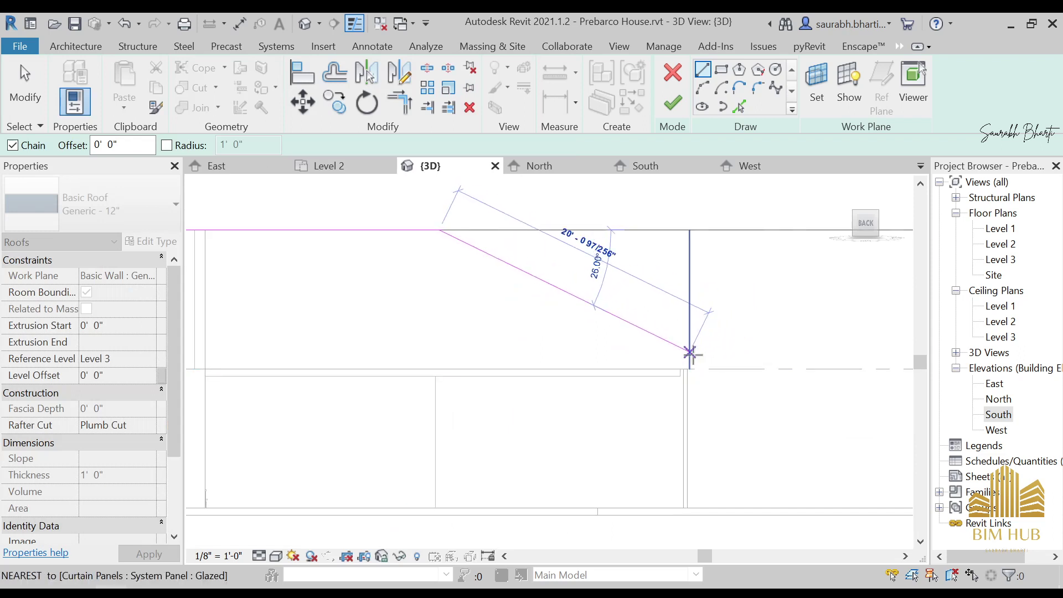
pyautogui.click(689, 353)
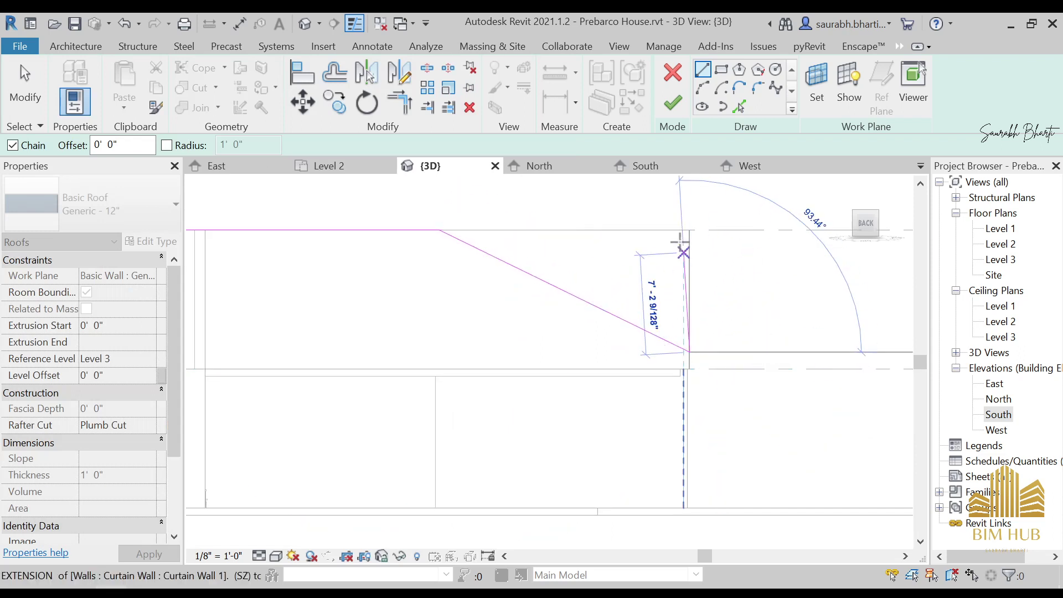
pyautogui.click(680, 104)
pyautogui.moveTo(631, 244)
pyautogui.keyDown('shift'); pyautogui.mouseDown(button='middle')
pyautogui.moveTo(646, 381)
pyautogui.moveTo(688, 443)
pyautogui.moveTo(673, 489)
pyautogui.mouseUp(button='middle'); pyautogui.keyUp('shift')
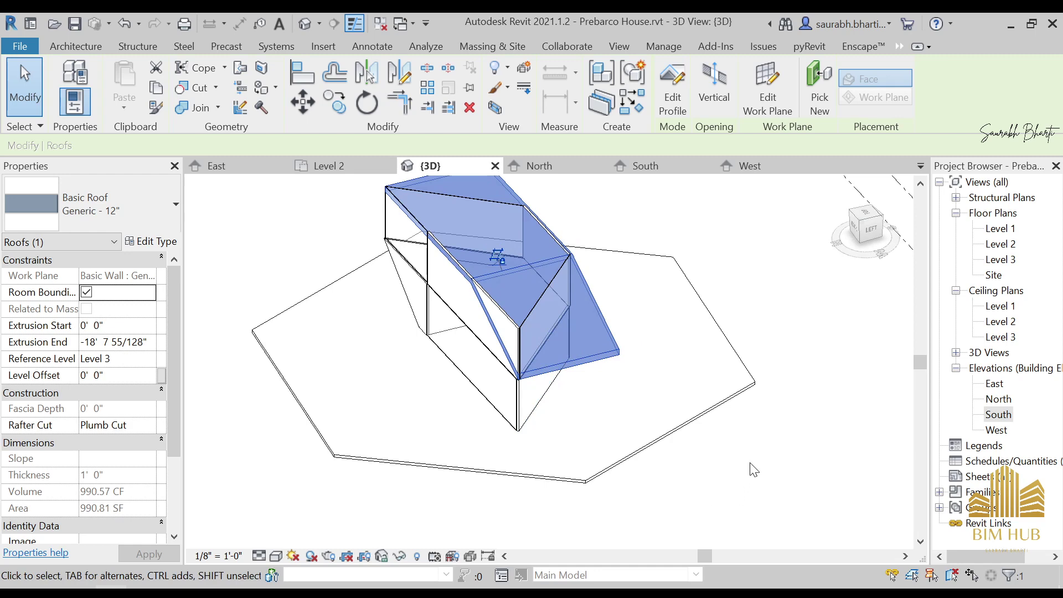
pyautogui.click(773, 483)
# Attach the top of the Level 2 curtain wall to the new sloped roof
pyautogui.keyDown('shift'); pyautogui.moveTo(569, 380); pyautogui.dragTo(536, 291, button='middle'); pyautogui.keyUp('shift')
pyautogui.click(547, 290)
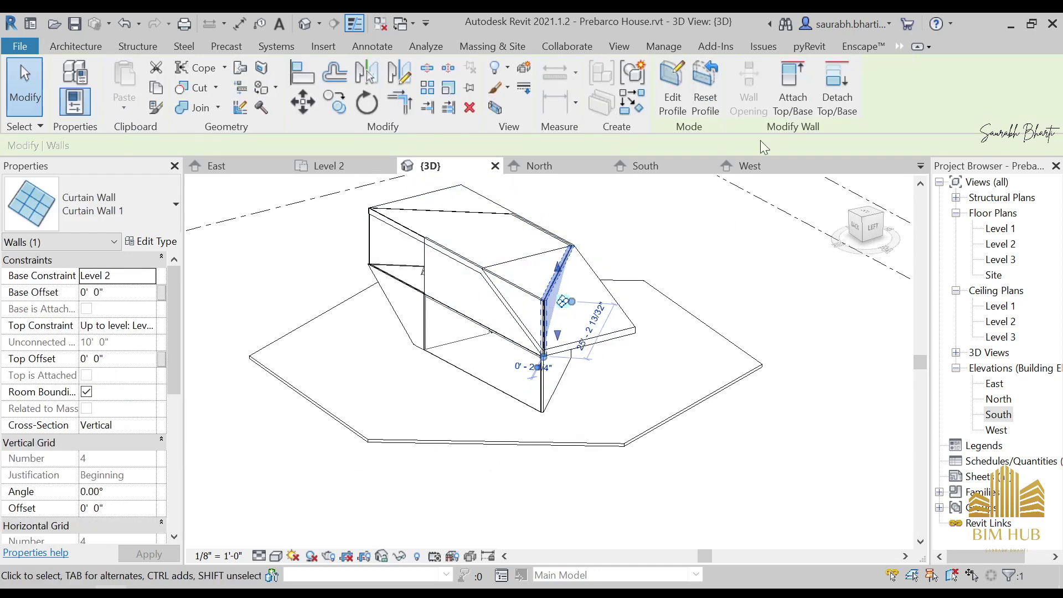
pyautogui.click(791, 88)
pyautogui.click(630, 323)
pyautogui.click(672, 373)
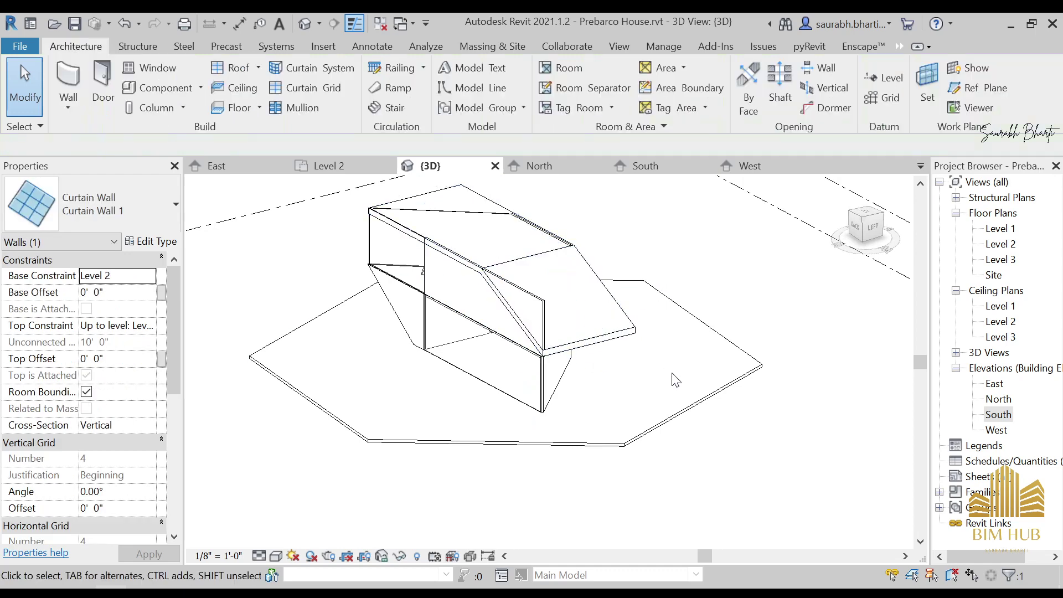
# Attach the top of the upper back Generic - 4.5" wall to the roof
pyautogui.keyDown('shift'); pyautogui.moveTo(545, 377); pyautogui.dragTo(624, 280, button='middle'); pyautogui.keyUp('shift')
pyautogui.click(624, 280)
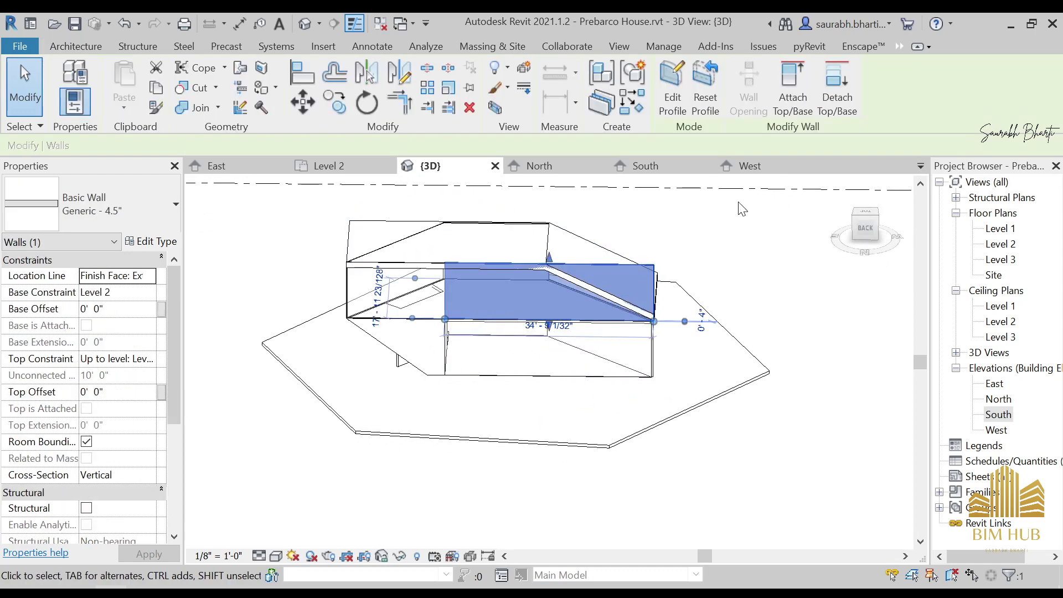
pyautogui.click(790, 86)
pyautogui.click(581, 286)
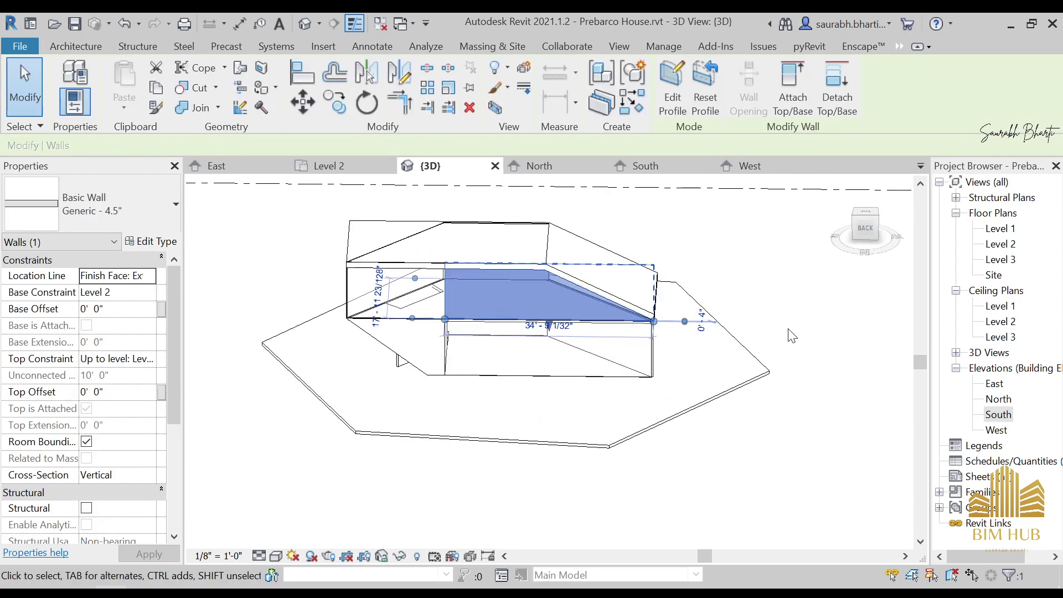
pyautogui.click(569, 363)
pyautogui.keyDown('shift'); pyautogui.moveTo(568, 362); pyautogui.dragTo(727, 404, button='middle'); pyautogui.keyUp('shift')
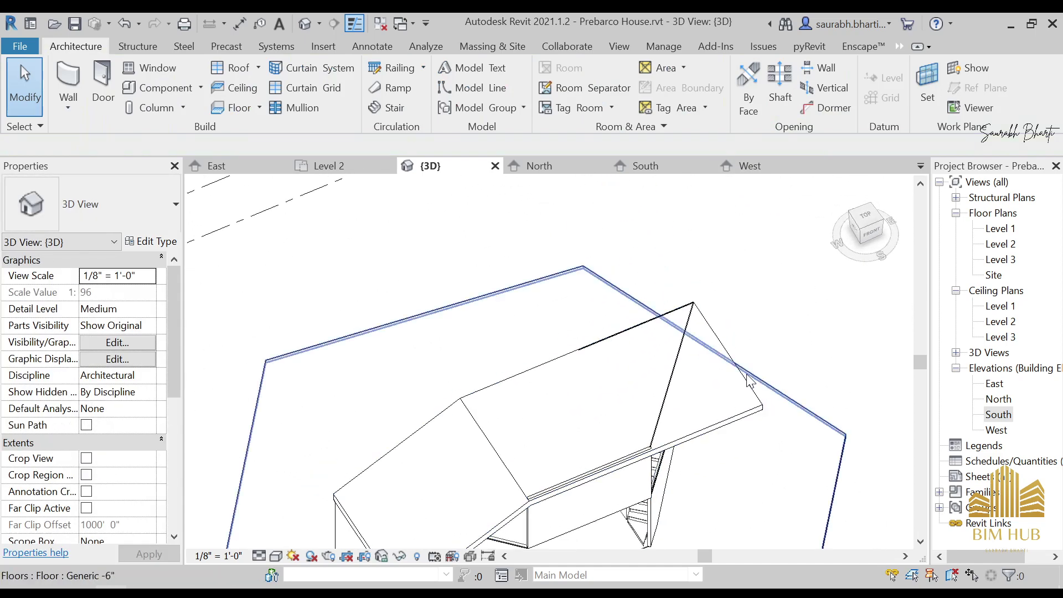
pyautogui.click(745, 387)
pyautogui.click(865, 217)
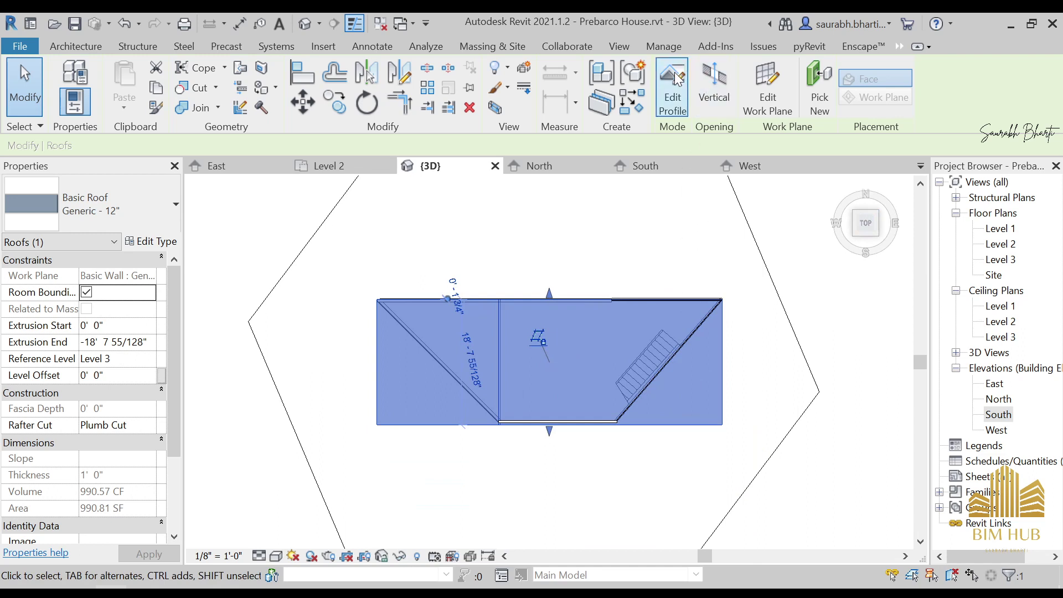
pyautogui.click(673, 94)
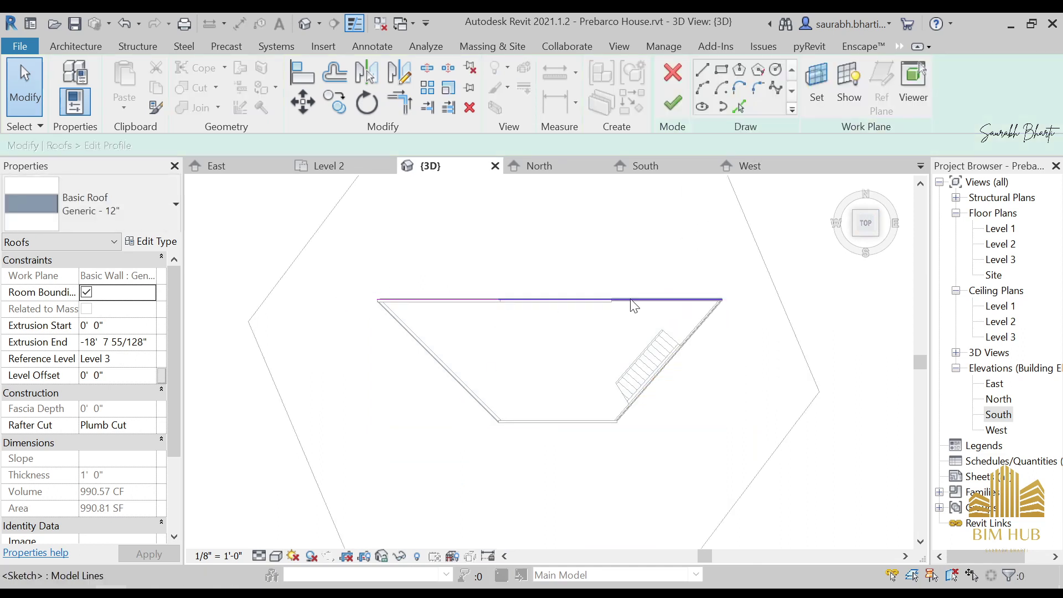
pyautogui.click(681, 78)
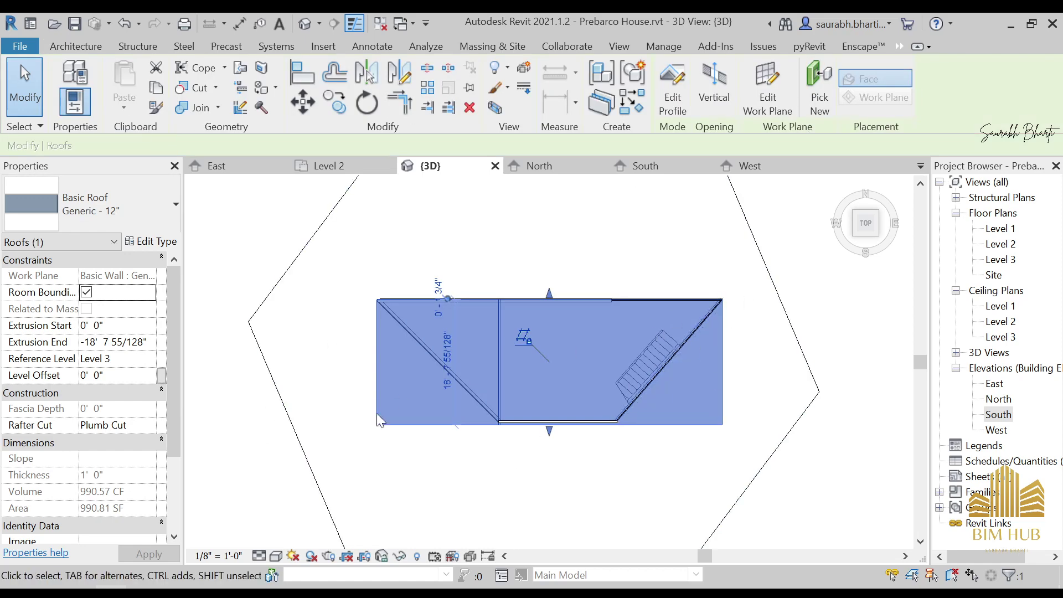
pyautogui.keyDown('shift'); pyautogui.moveTo(450, 398); pyautogui.dragTo(455, 421, button='middle'); pyautogui.keyUp('shift')
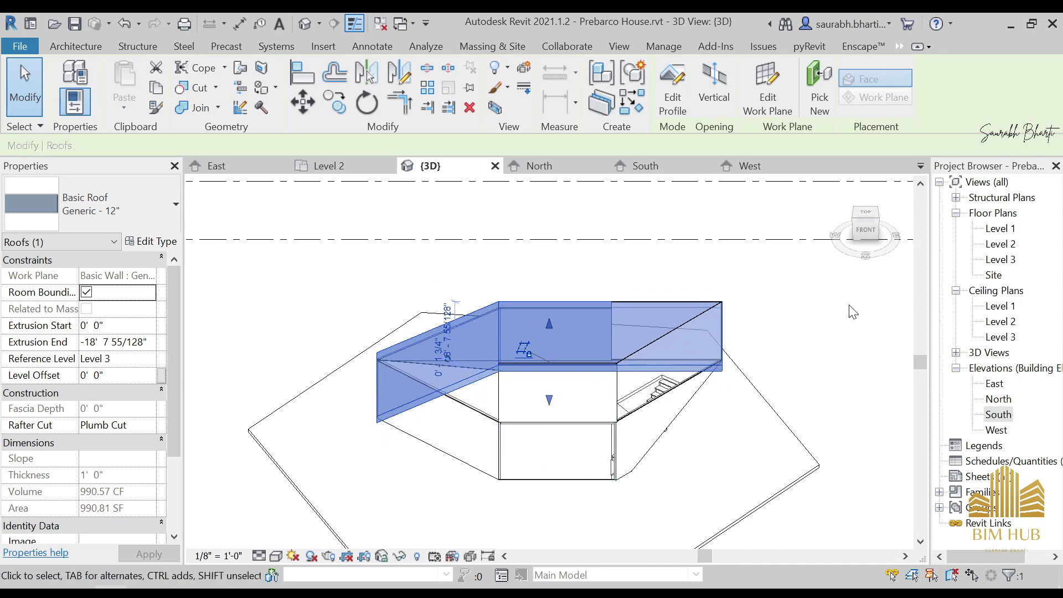
# Start a Vertical opening in the sloped roof and pick the diagonal wall edge beside the stair and the two adjoining roof edges as boundary lines
pyautogui.click(865, 214)
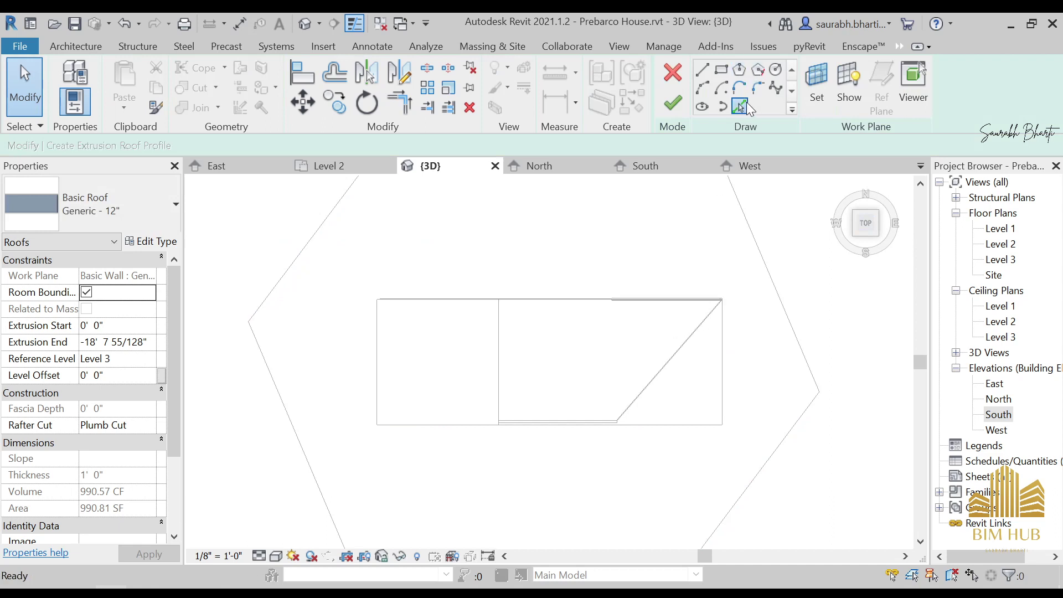
pyautogui.click(740, 106)
pyautogui.scroll(2, 681, 378)
pyautogui.click(666, 354)
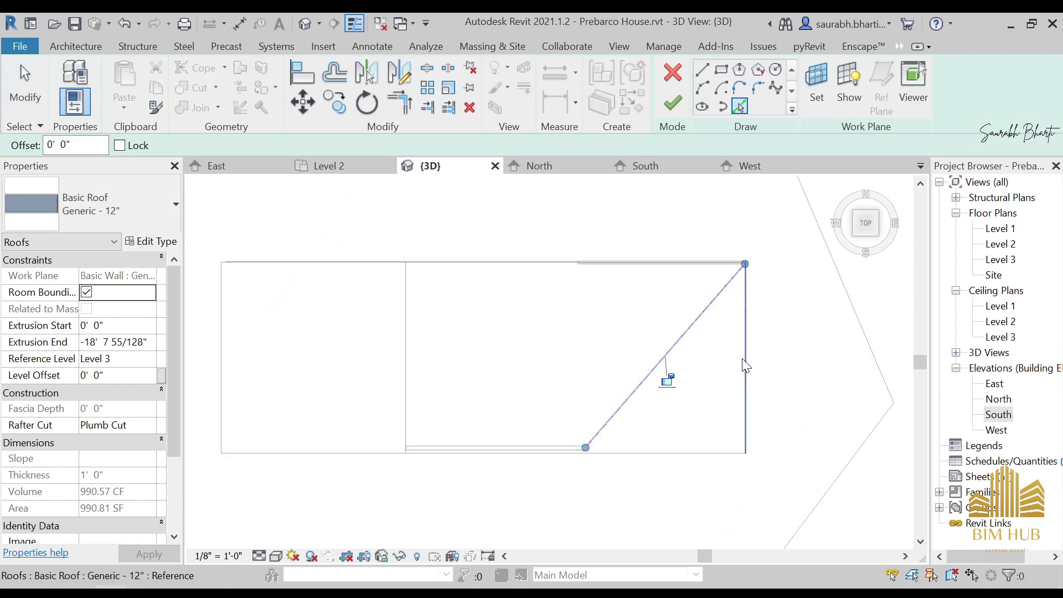
pyautogui.click(467, 470)
pyautogui.press('Escape')
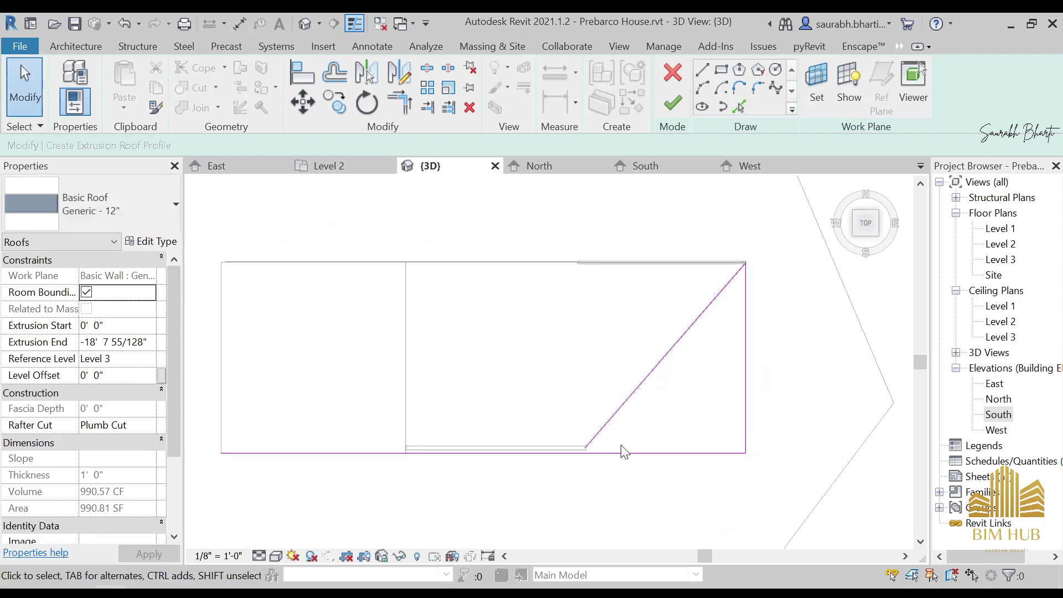
# Trim the stair-side diagonal line and the roof's front-edge line to meet in a corner
pyautogui.press('t')
pyautogui.press('r')
pyautogui.click(612, 416)
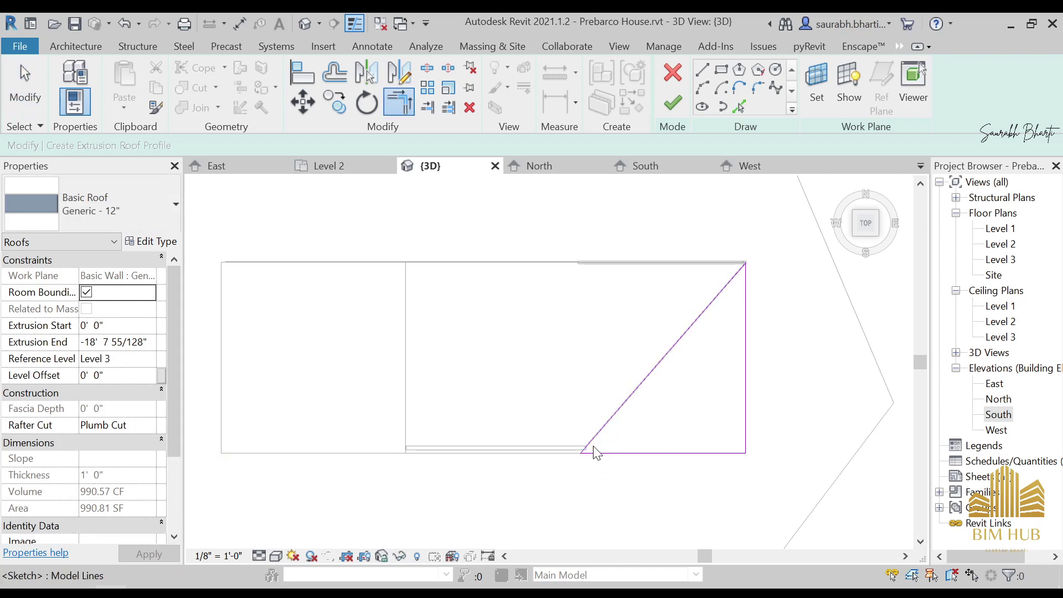
pyautogui.scroll(4, 595, 453)
pyautogui.press('Escape')
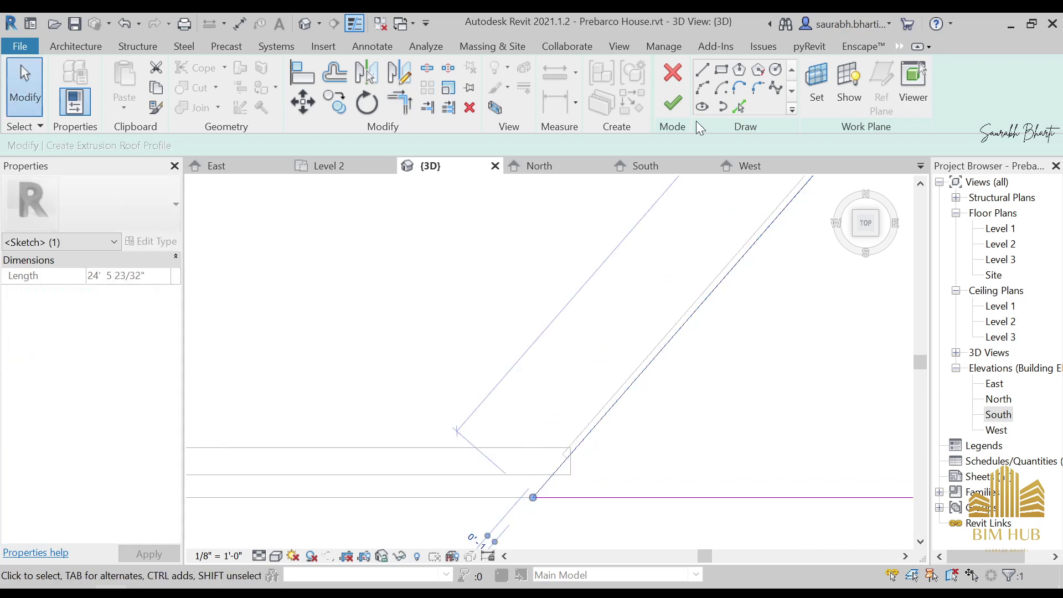
# Draw a short closing line from the stair-side diagonal at the wall corner to the roof's front-edge line
pyautogui.click(703, 70)
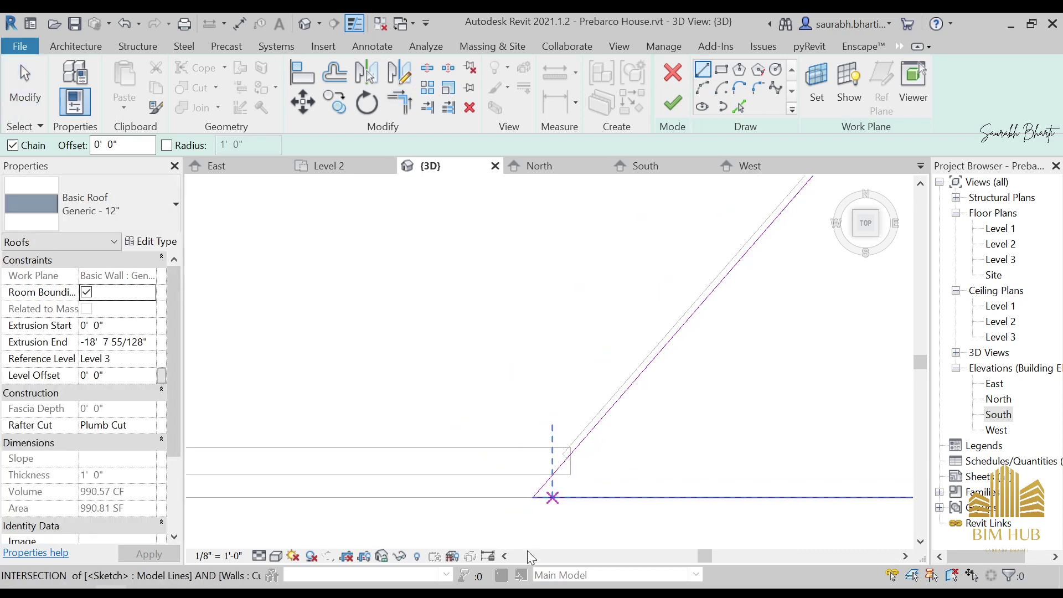
pyautogui.click(568, 456)
pyautogui.click(570, 497)
pyautogui.press('Escape')
pyautogui.press('Escape')
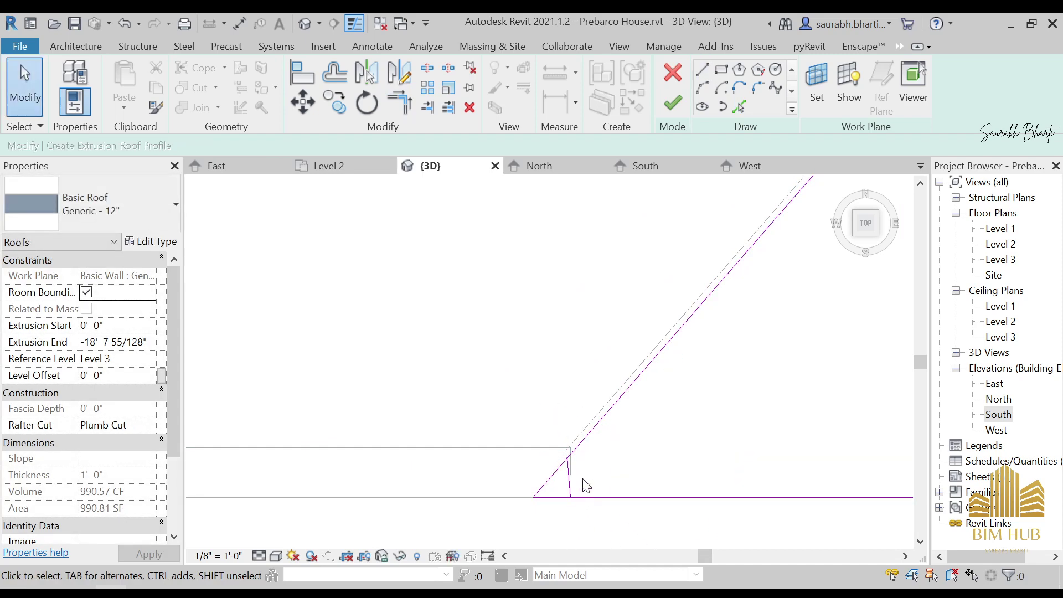
# Trim the stair-side diagonal to the short closing line and undo the wrong trim of the front-edge line
pyautogui.press('t')
pyautogui.press('r')
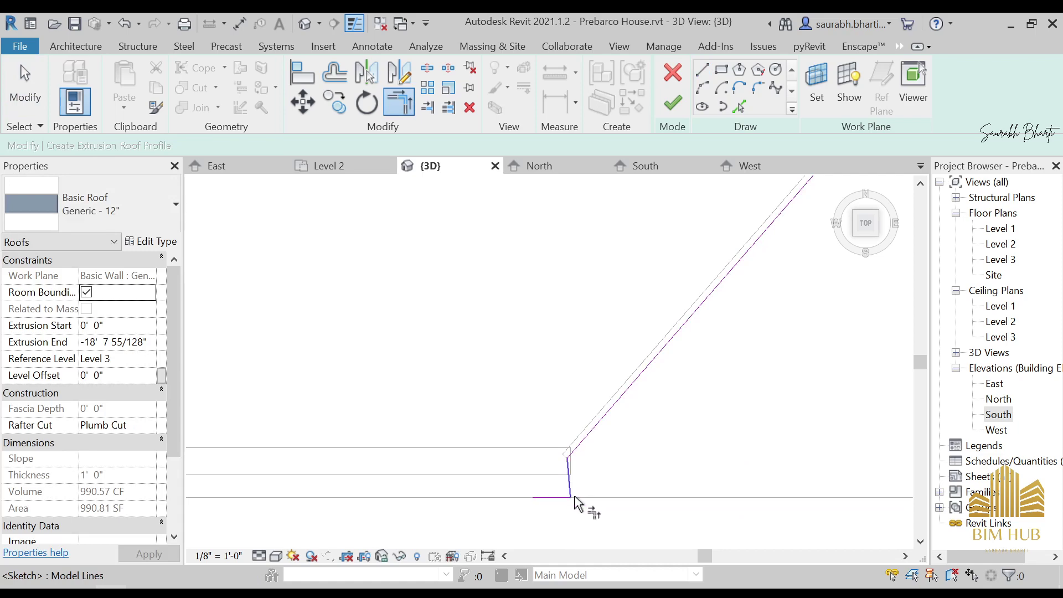
pyautogui.press('Escape')
pyautogui.press('Escape')
pyautogui.moveTo(596, 486); pyautogui.dragTo(596, 492, button='middle')
pyautogui.hotkey('ctrl', 'z')
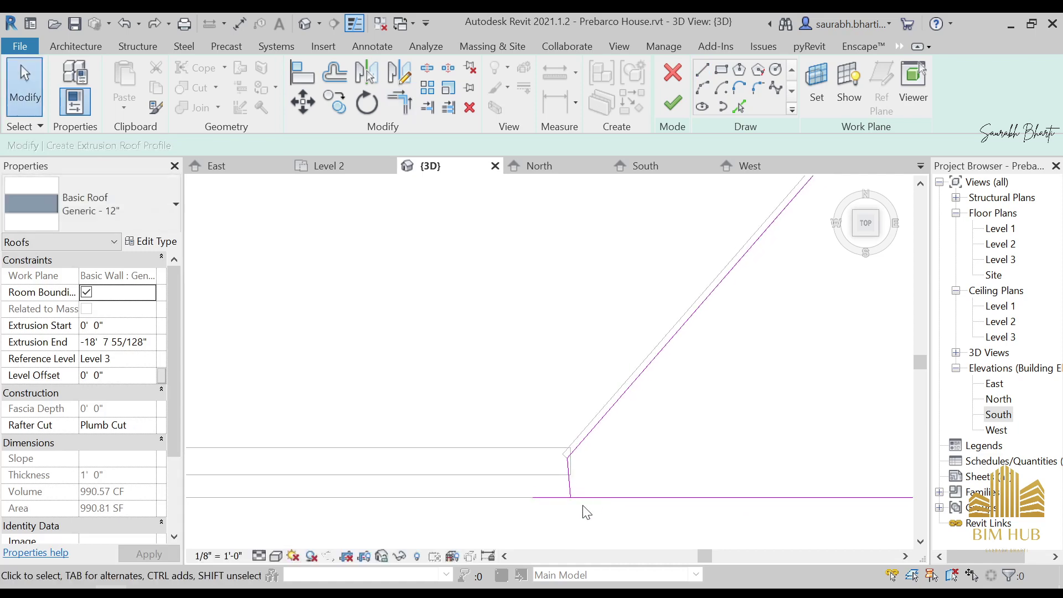
# Trim the front-edge line to the short closing line, keeping the part on the stair-side corner of the roof
pyautogui.press('t')
pyautogui.press('r')
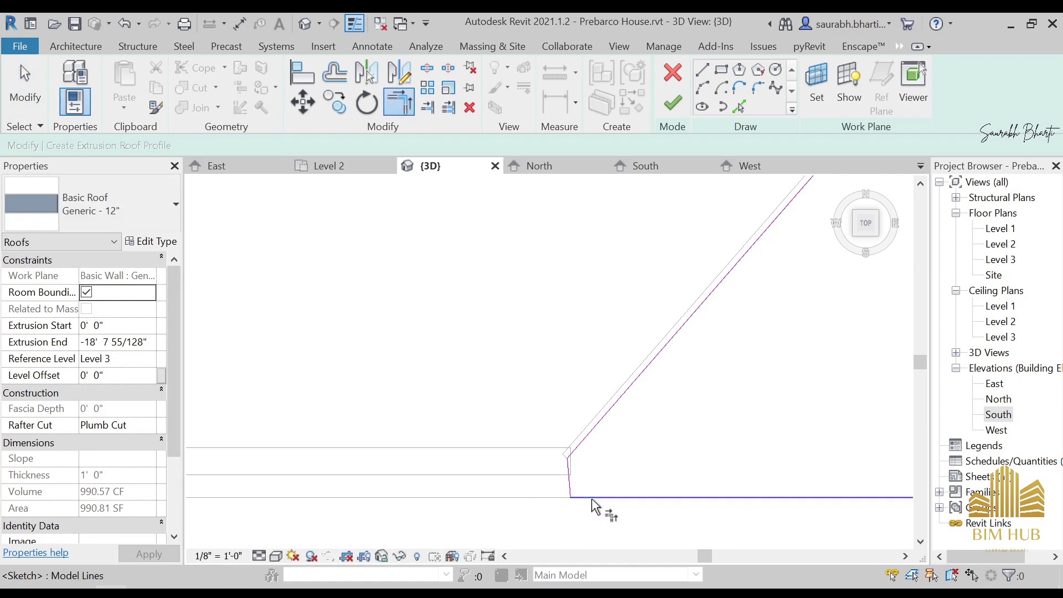
pyautogui.press('Escape')
pyautogui.press('Escape')
# Replace the slanted closing line with a vertical one, about 6 1/2" long, between the diagonal's end and the roof's front edge
pyautogui.click(568, 484)
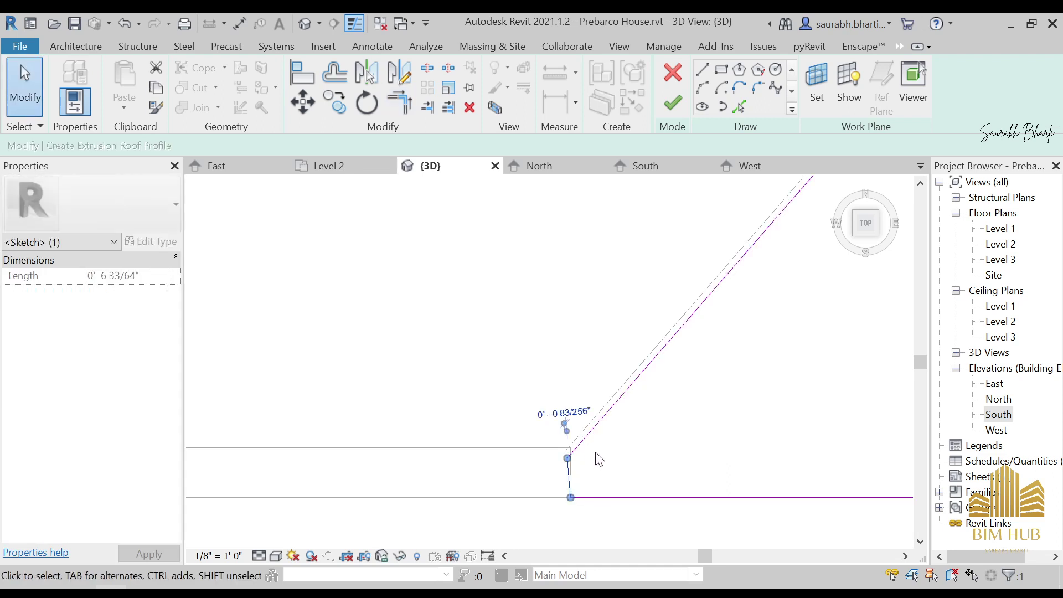
pyautogui.press('Delete')
pyautogui.click(711, 73)
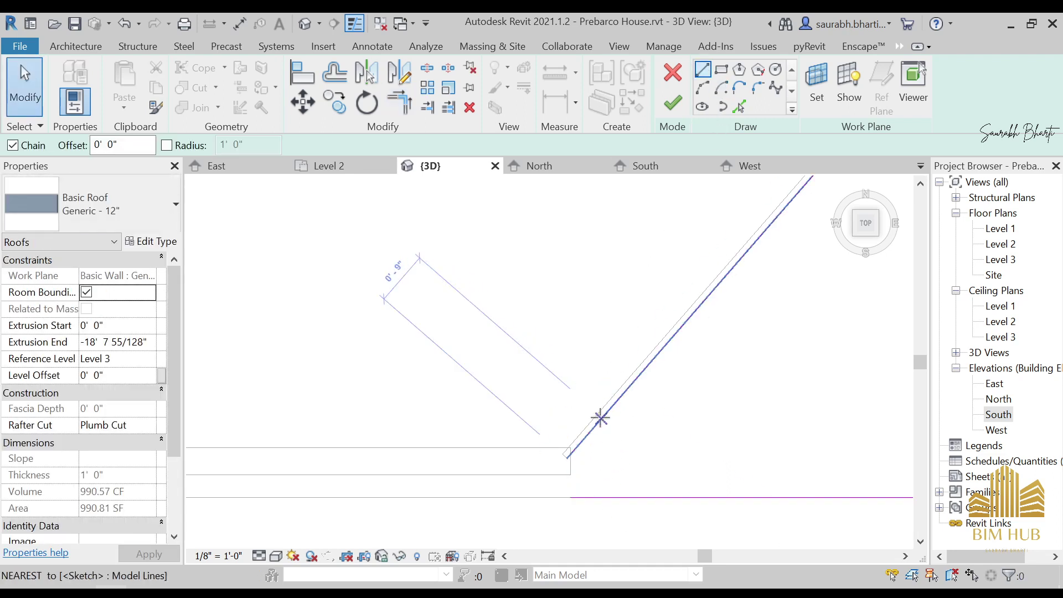
pyautogui.click(568, 454)
pyautogui.click(565, 496)
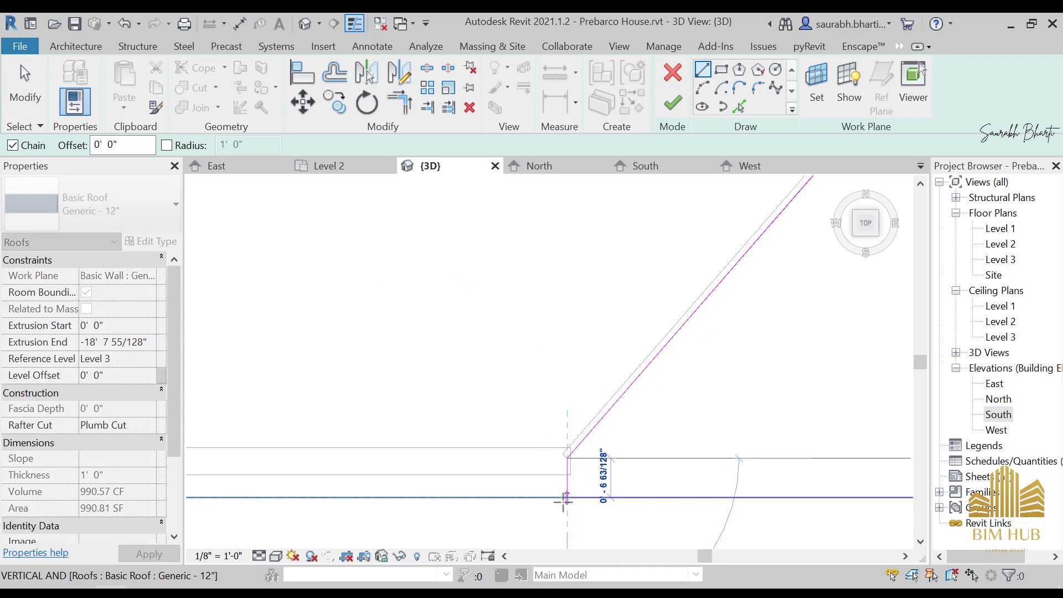
pyautogui.press('Escape')
pyautogui.press('Escape')
# Set the 3D view's visual style to Wireframe
pyautogui.scroll(-4, 587, 499)
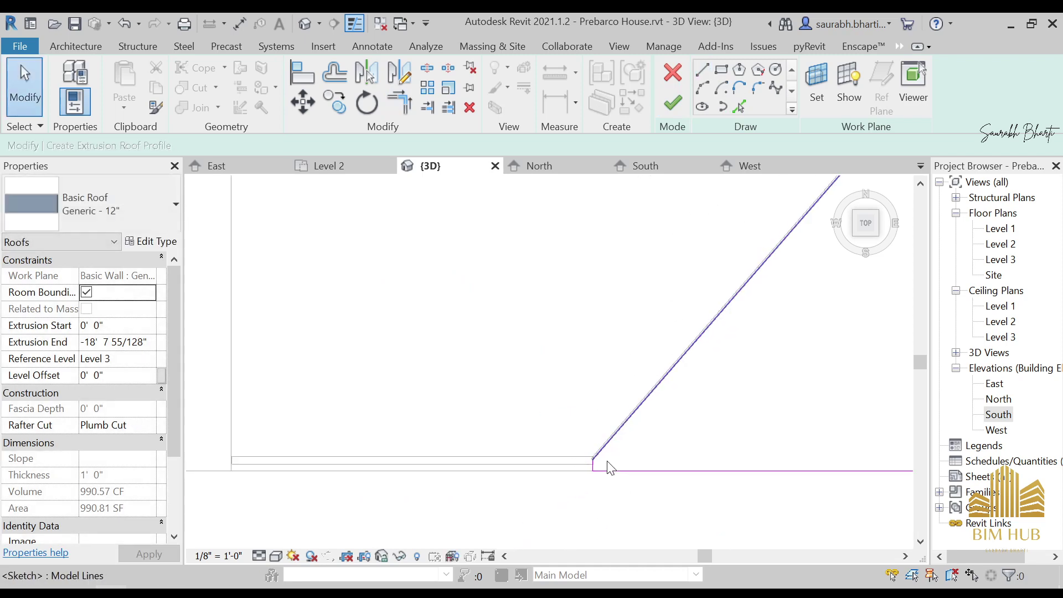
pyautogui.moveTo(417, 413)
pyautogui.mouseDown(button='middle')
pyautogui.moveTo(537, 406)
pyautogui.moveTo(605, 367)
pyautogui.mouseUp(button='middle')
pyautogui.scroll(-3, 606, 367)
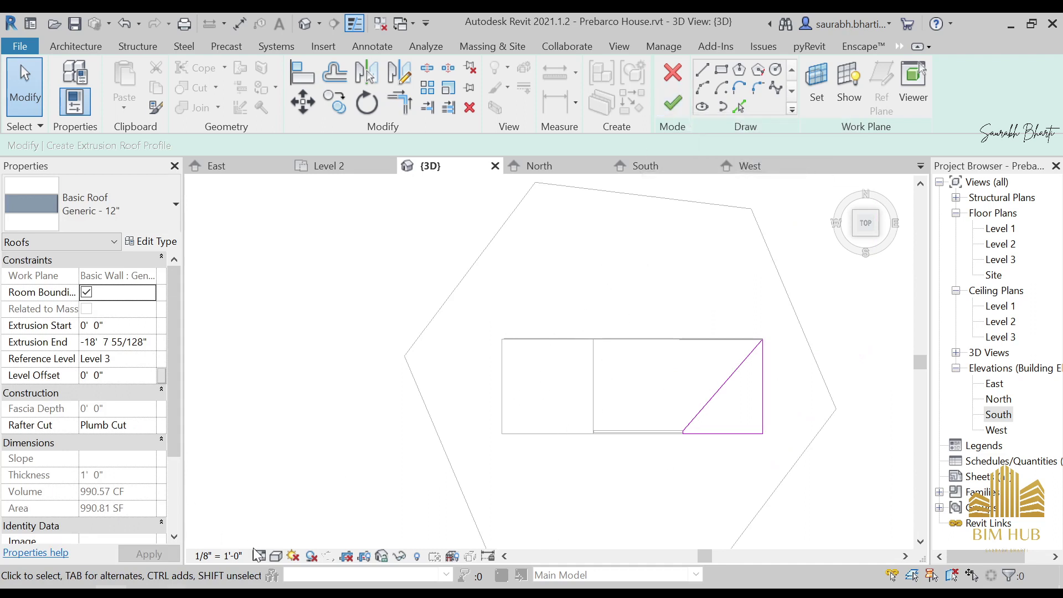
pyautogui.click(293, 556)
pyautogui.click(276, 555)
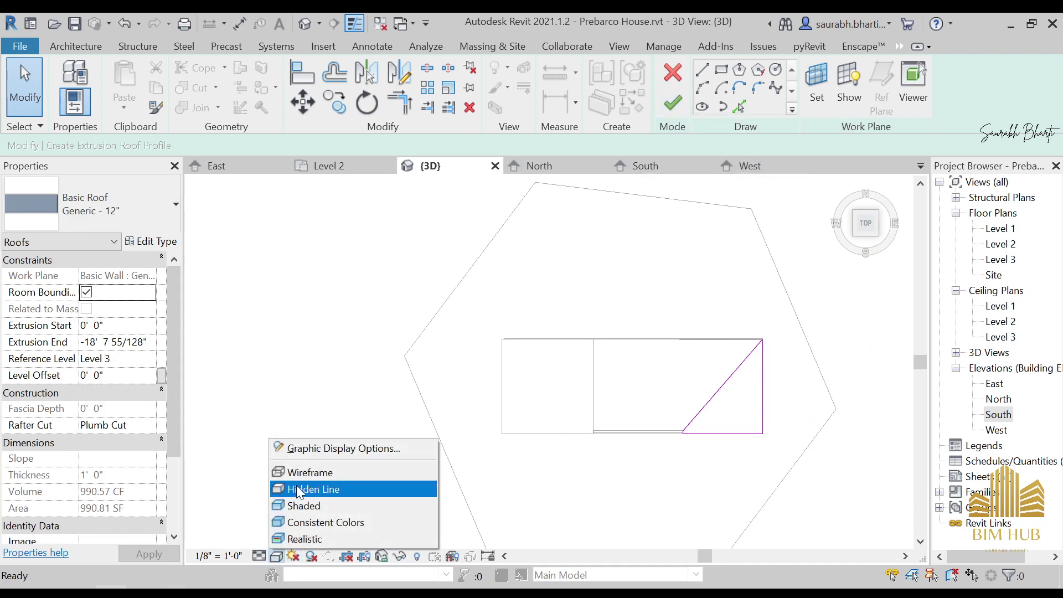
pyautogui.click(332, 470)
# Pick the opposite diagonal wall's edge and the two adjoining roof edges as boundary lines of a second opening loop
pyautogui.scroll(1, 550, 390)
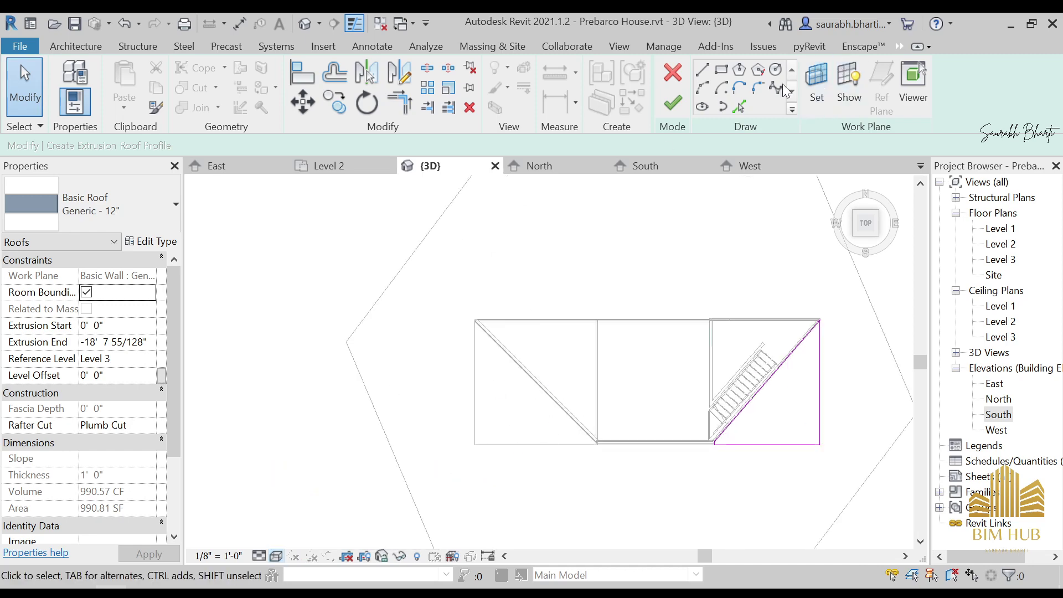
pyautogui.click(748, 99)
pyautogui.scroll(2, 564, 371)
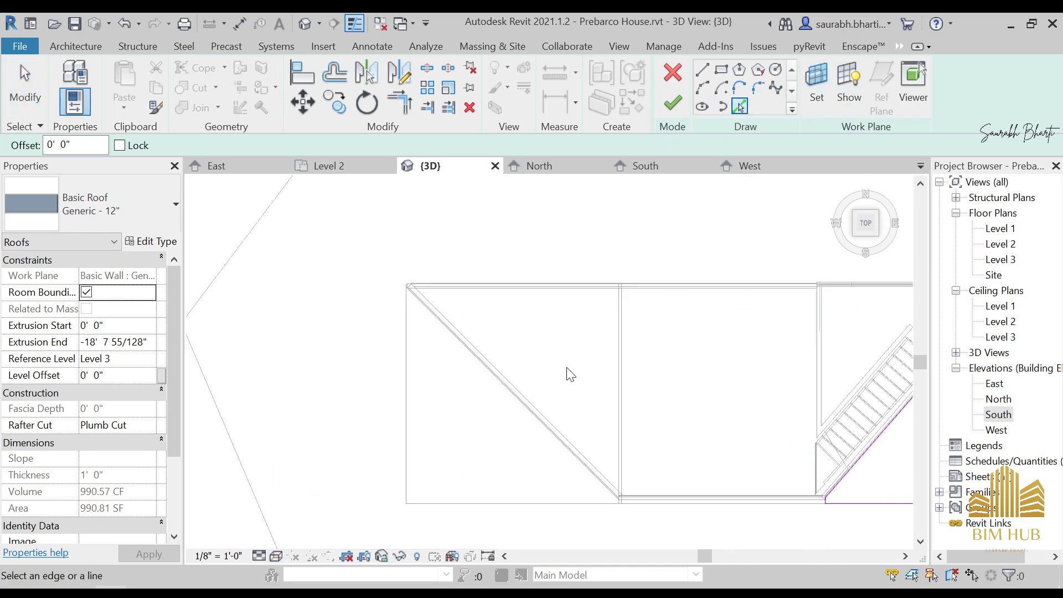
pyautogui.click(517, 416)
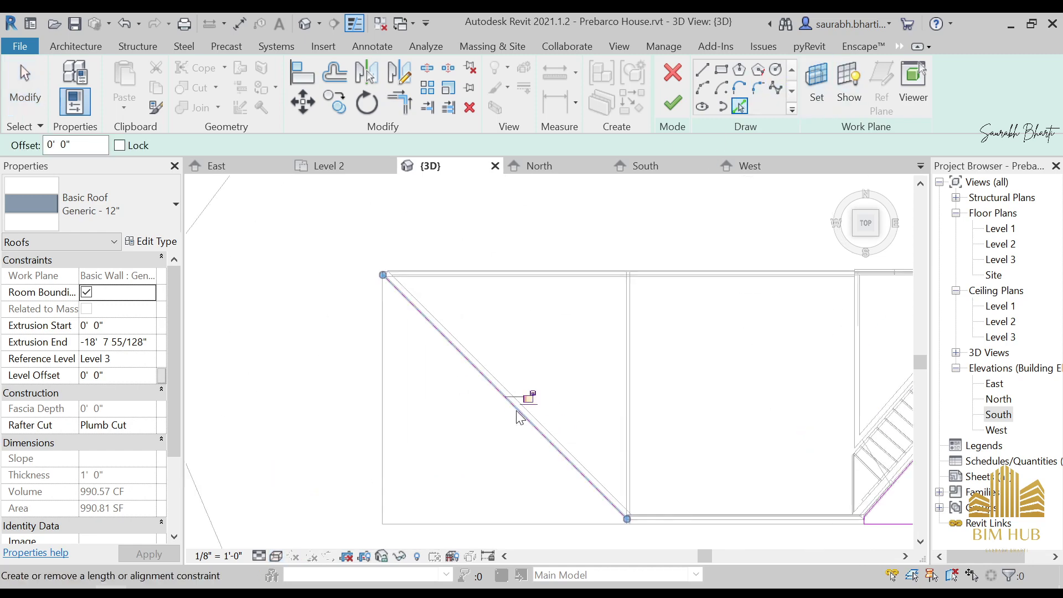
pyautogui.click(529, 523)
pyautogui.press('Escape')
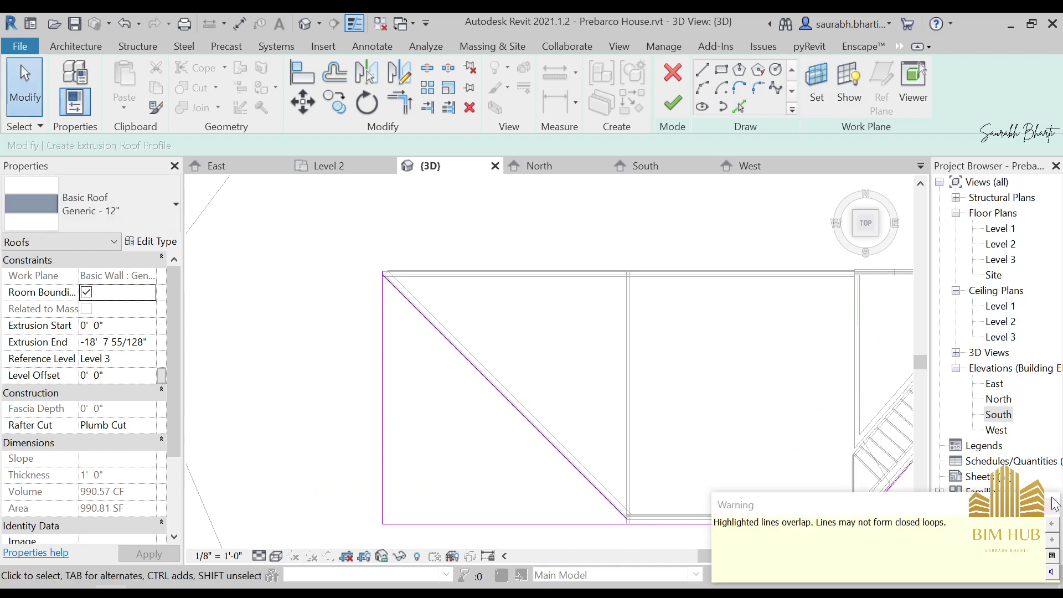
# Trim the second diagonal line and the roof's front-edge line to meet in a corner
pyautogui.press('t')
pyautogui.press('r')
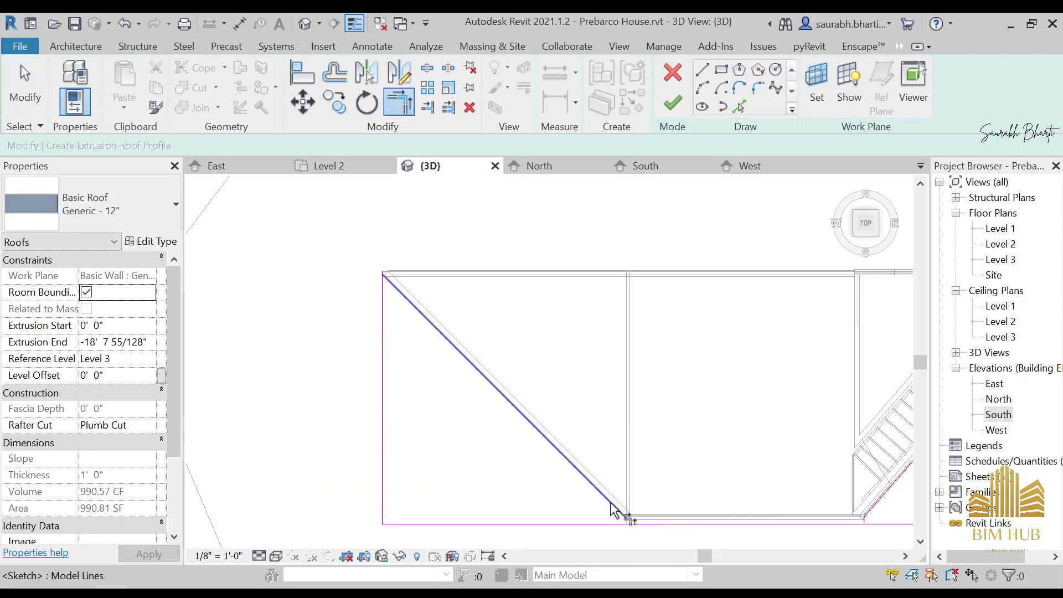
pyautogui.click(611, 507)
pyautogui.click(609, 524)
pyautogui.scroll(-2, 611, 514)
pyautogui.press('Escape')
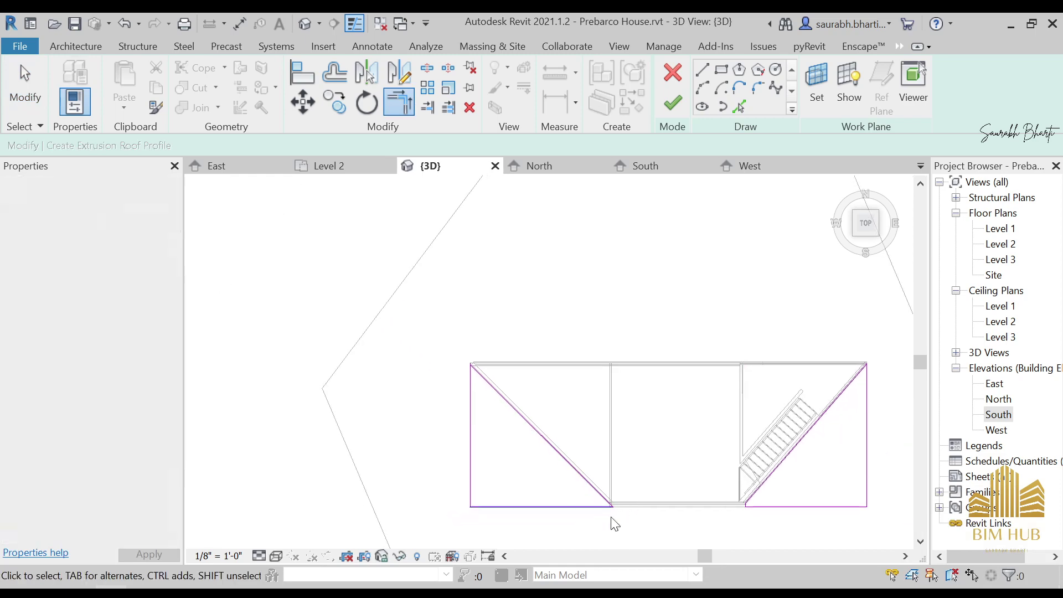
# Draw a short vertical line from the roof's front edge up to the second diagonal where the walls meet
pyautogui.scroll(3, 606, 509)
pyautogui.scroll(3, 641, 504)
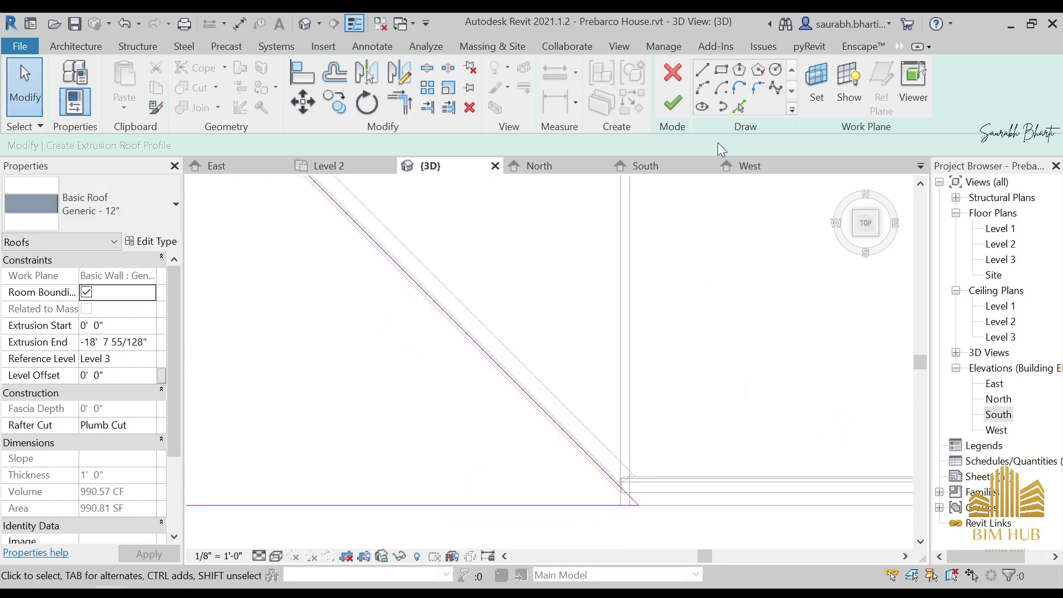
pyautogui.click(703, 69)
pyautogui.scroll(4, 680, 461)
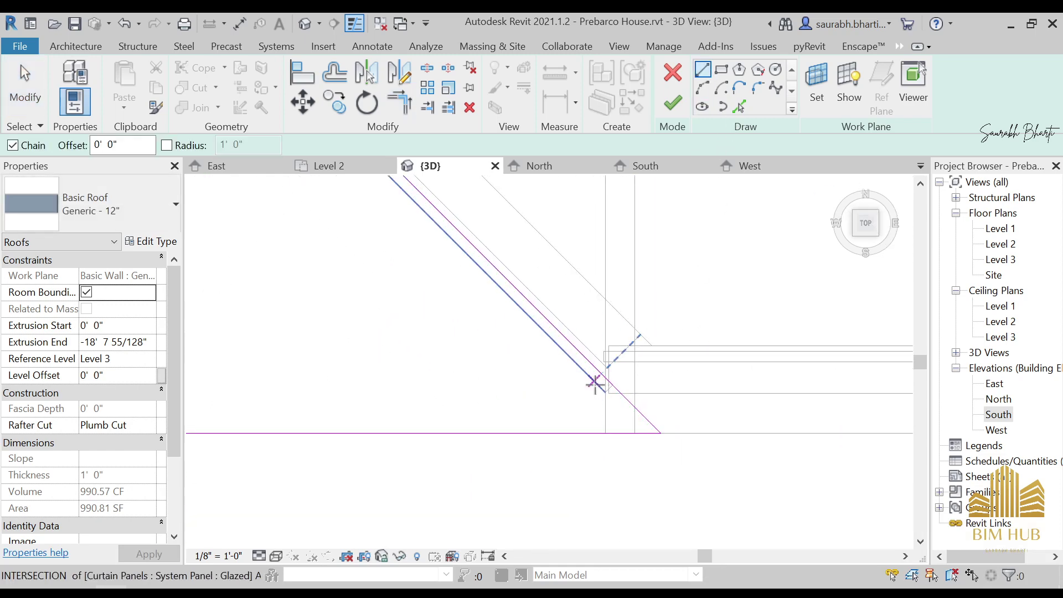
pyautogui.scroll(2, 602, 382)
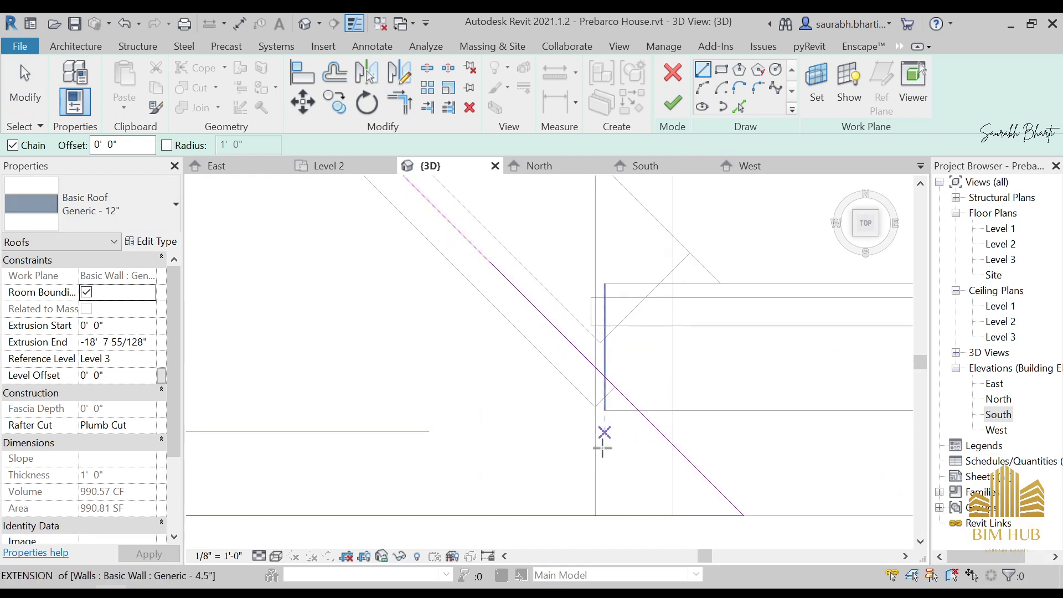
pyautogui.click(595, 515)
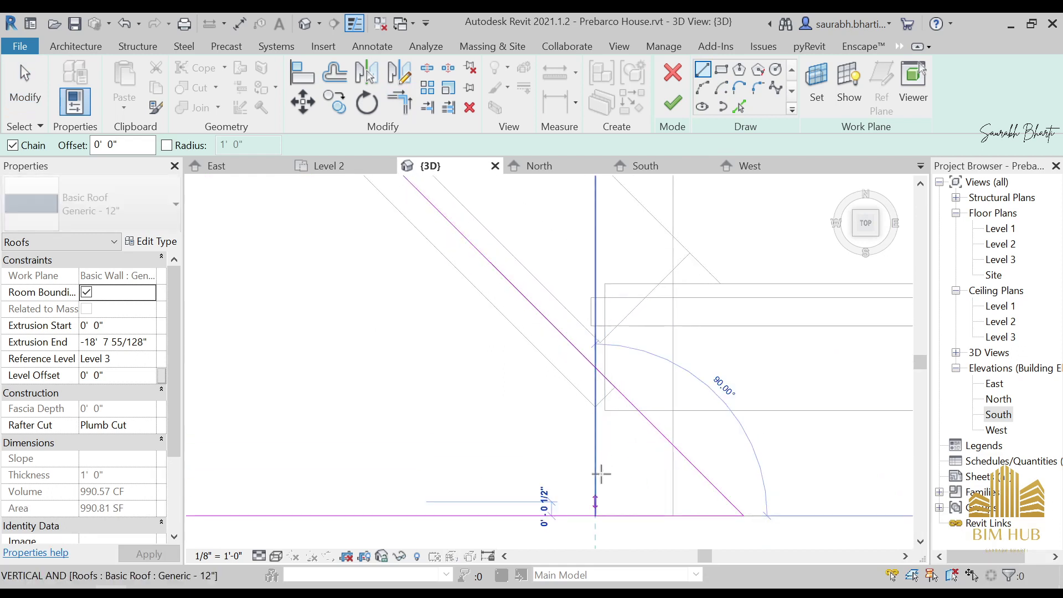
pyautogui.click(597, 368)
pyautogui.scroll(-3, 594, 381)
pyautogui.scroll(-2, 594, 389)
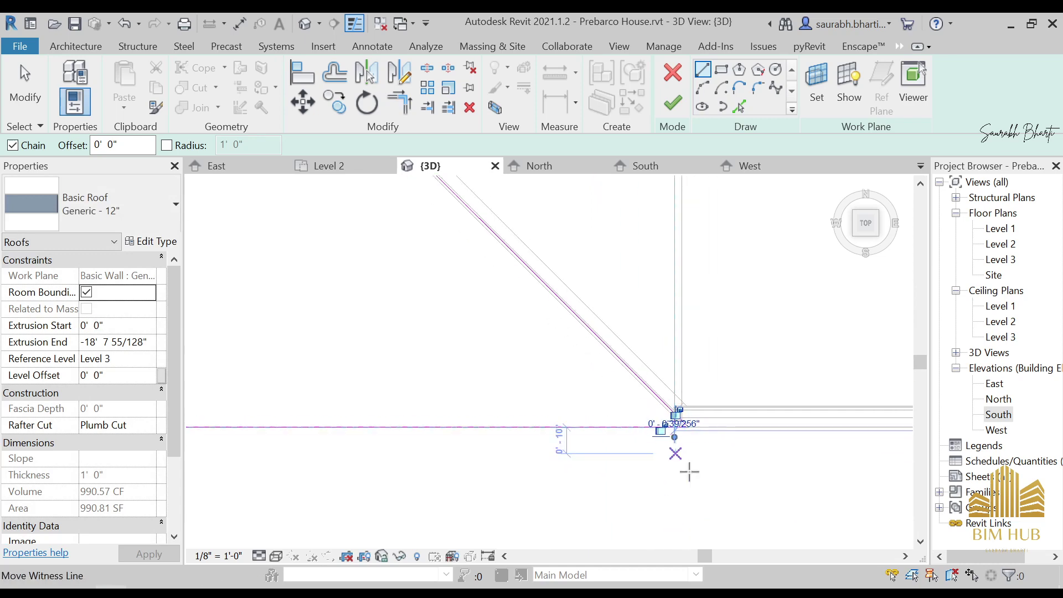
pyautogui.press('Escape')
pyautogui.press('Escape')
# Trim the second diagonal and the front-edge line to the short vertical line to close the loop
pyautogui.press('t')
pyautogui.press('r')
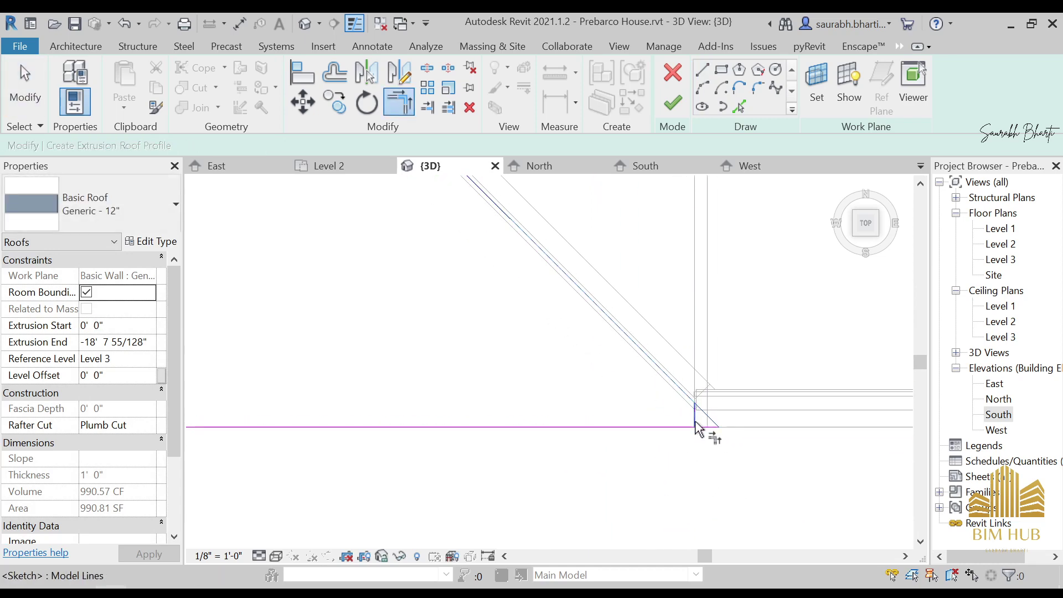
pyautogui.click(679, 429)
pyautogui.press('Escape')
# Shift the diagonal opening line at the wall opposite the stair slightly outward from the wall face
pyautogui.scroll(4, 651, 412)
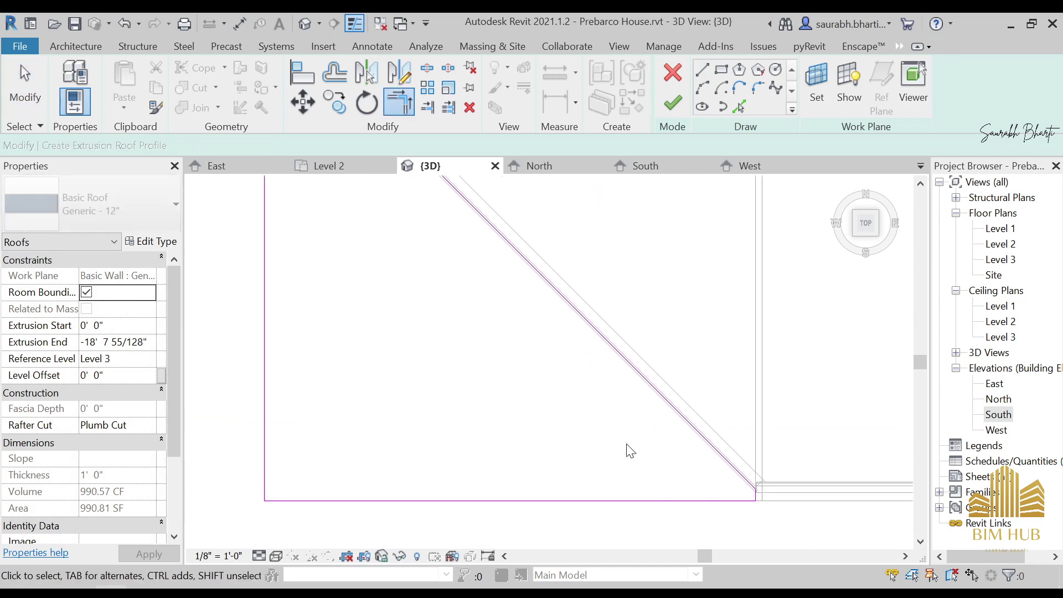
pyautogui.click(673, 392)
pyautogui.moveTo(671, 385); pyautogui.dragTo(675, 393)
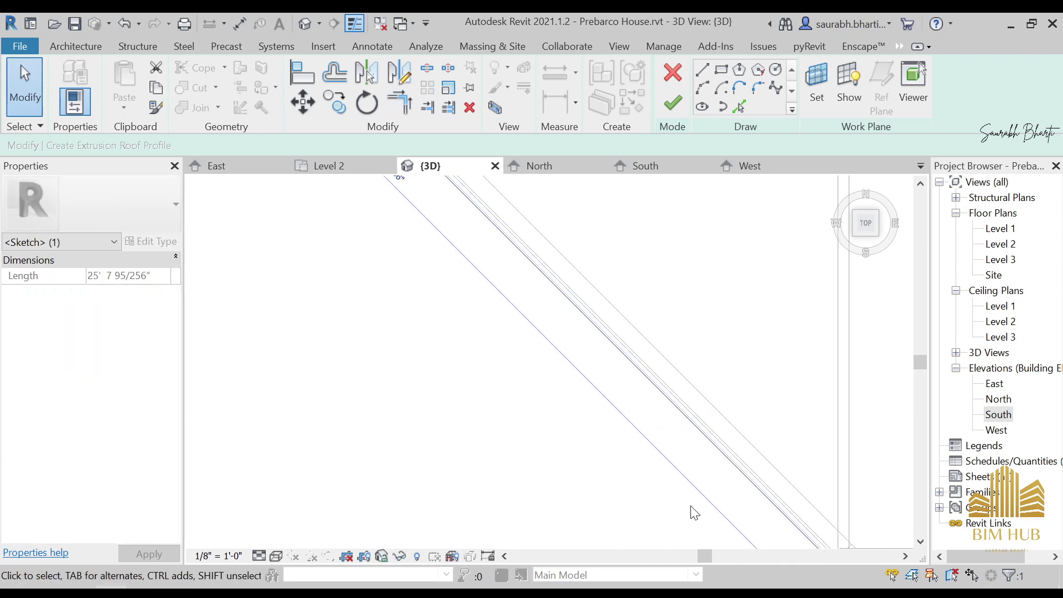
pyautogui.scroll(4, 709, 445)
pyautogui.press('Up')
pyautogui.press('Up')
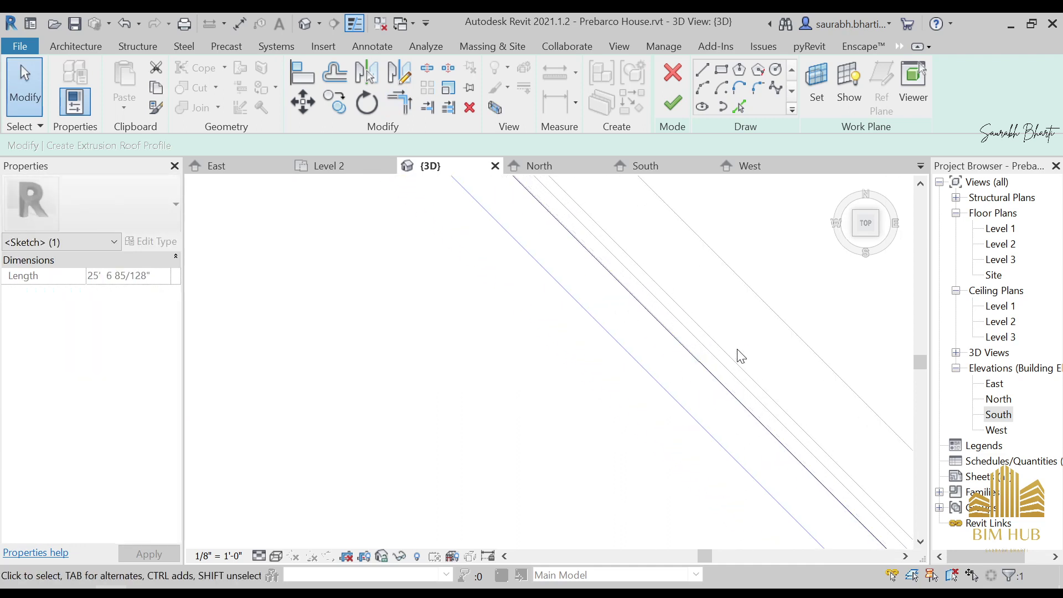
pyautogui.scroll(-8, 742, 354)
pyautogui.press('Escape')
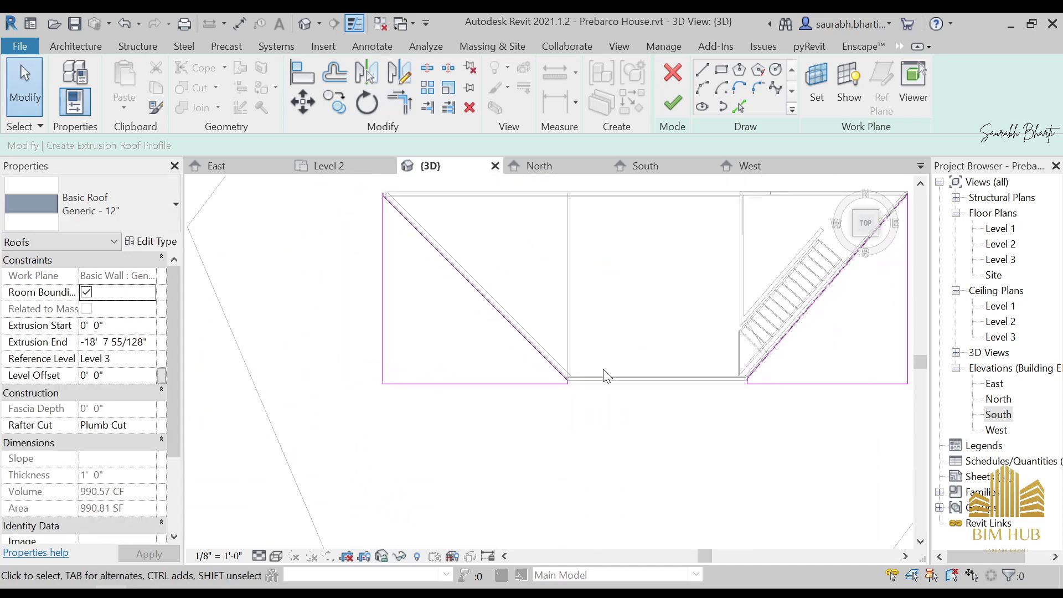
# Shift the diagonal opening line beside the stair slightly outward from the wall face
pyautogui.scroll(4, 451, 339)
pyautogui.scroll(3, 695, 408)
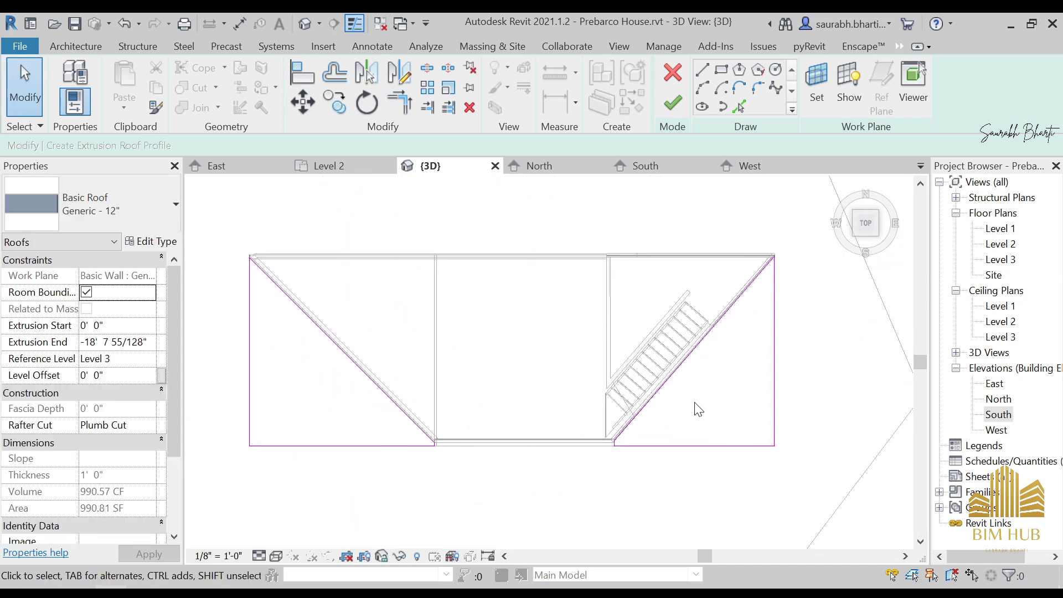
pyautogui.scroll(4, 653, 387)
pyautogui.click(634, 376)
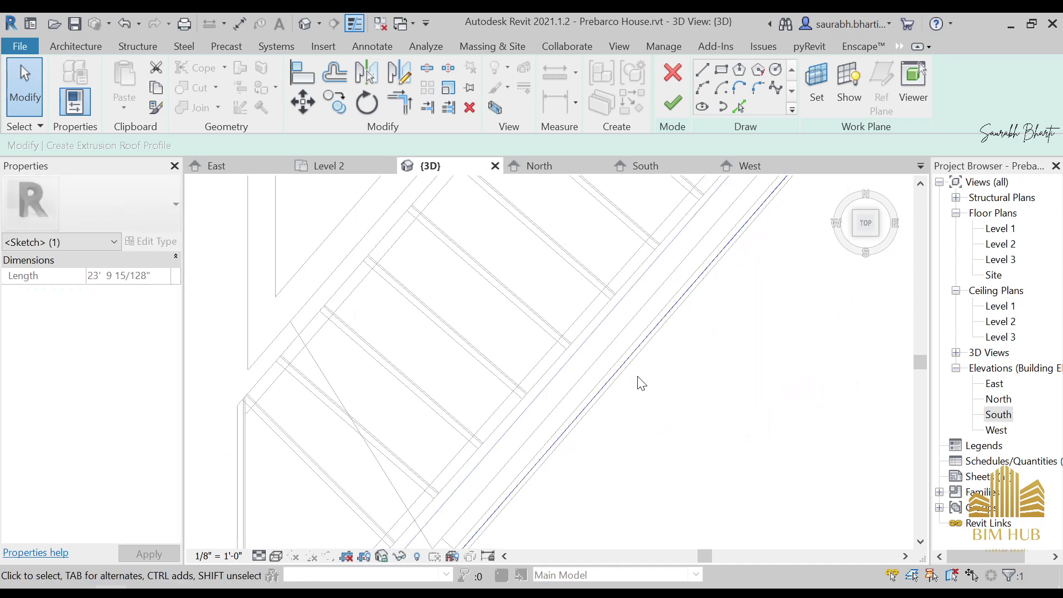
pyautogui.scroll(2, 608, 332)
pyautogui.moveTo(627, 340)
pyautogui.mouseDown()
pyautogui.moveTo(653, 356)
pyautogui.moveTo(636, 335)
pyautogui.mouseUp()
pyautogui.scroll(-3, 653, 326)
pyautogui.scroll(-3, 658, 333)
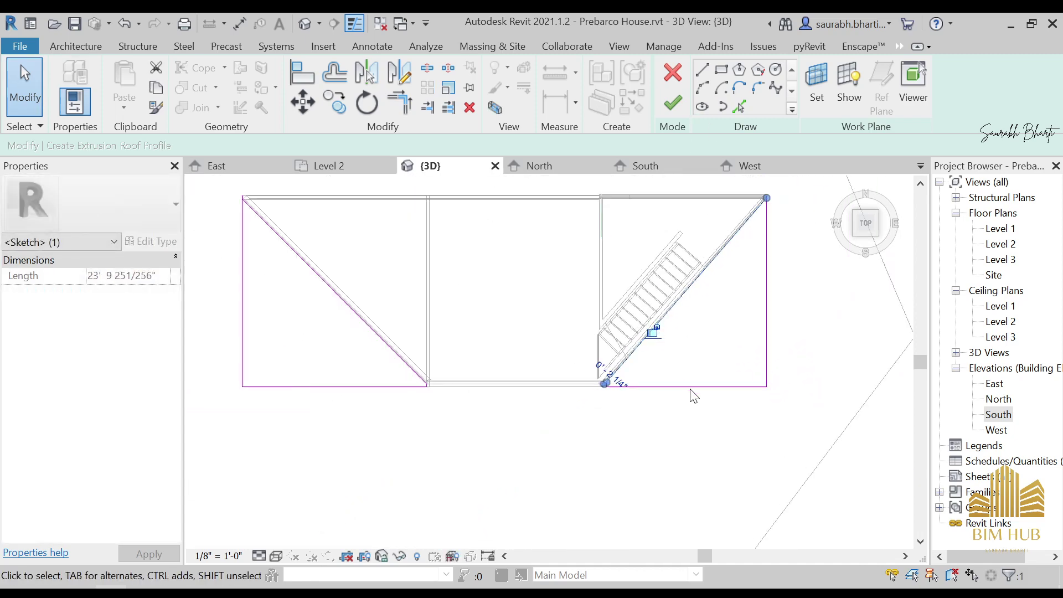
pyautogui.click(662, 447)
# Try to finish the vertical opening sketch with both triangular loops
pyautogui.scroll(3, 606, 403)
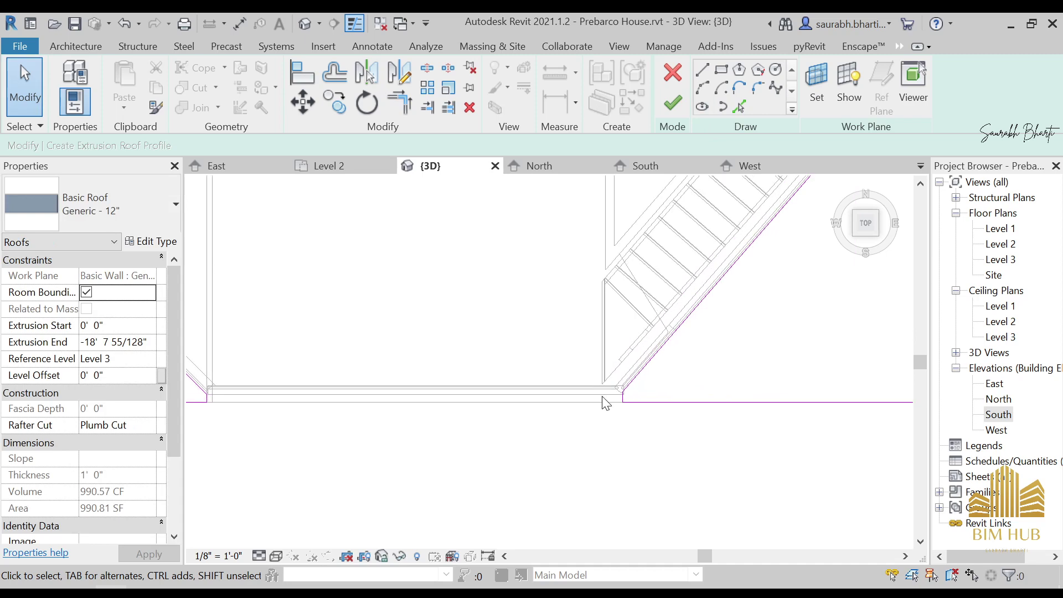
pyautogui.click(684, 95)
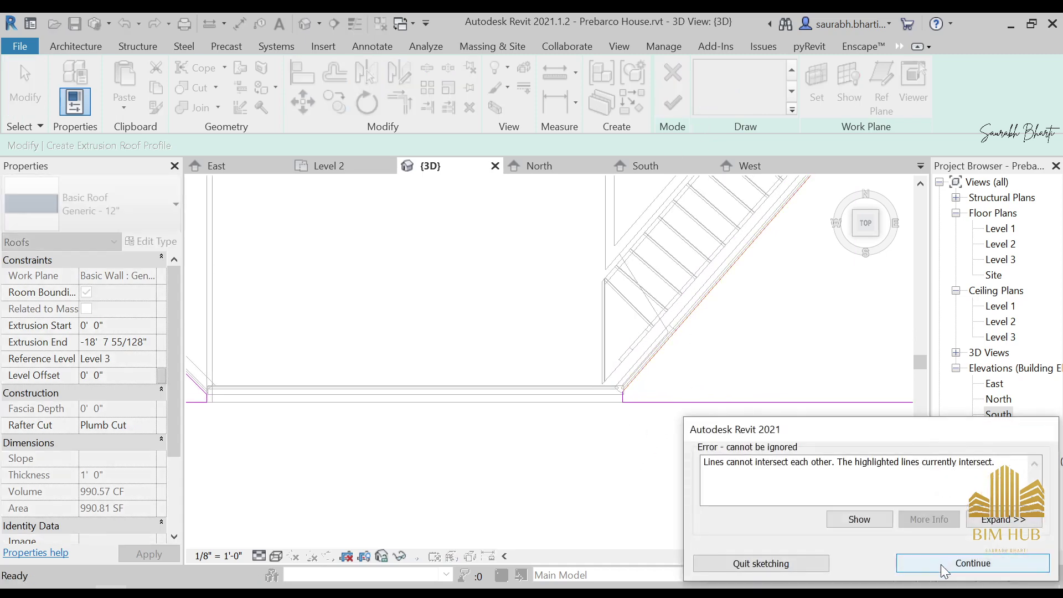
pyautogui.click(944, 563)
pyautogui.scroll(-4, 779, 373)
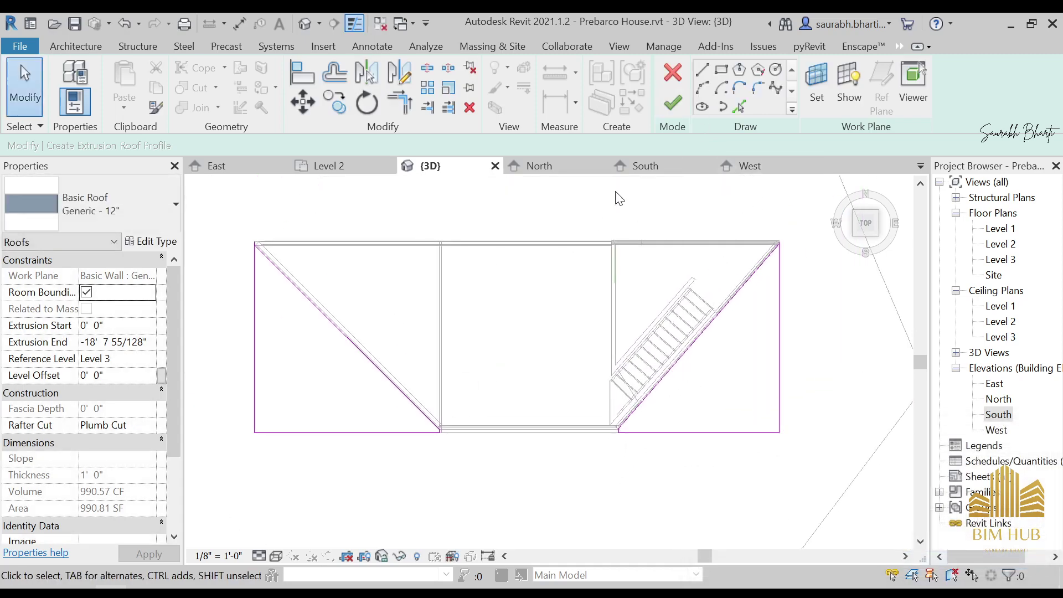
pyautogui.click(682, 101)
pyautogui.click(936, 563)
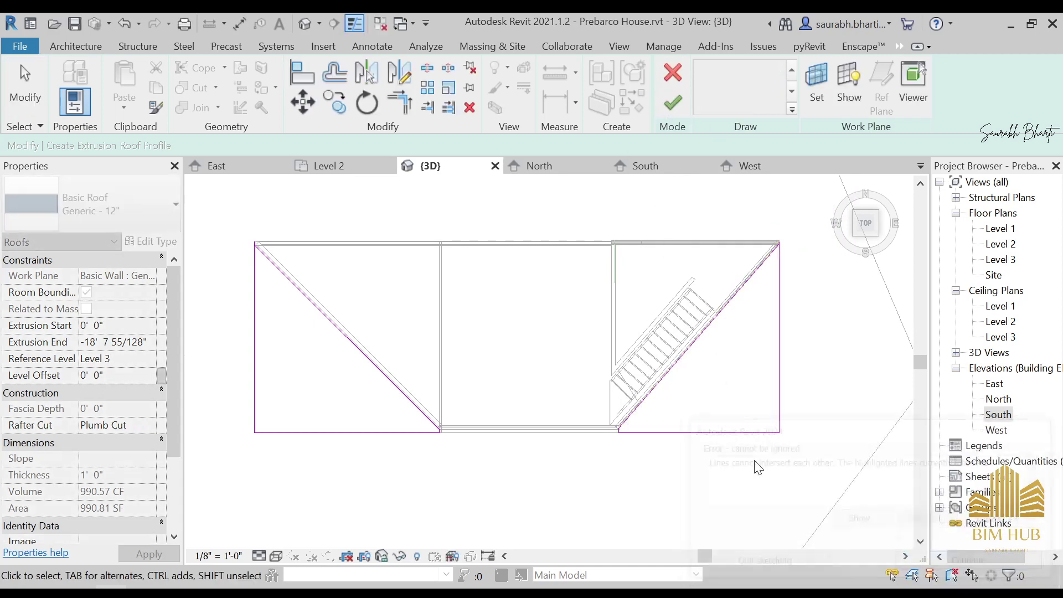
# Trim the diagonal line opposite the stair and the roof's side-edge line to meet in a corner at the rear
pyautogui.moveTo(571, 297)
pyautogui.mouseDown(button='middle')
pyautogui.moveTo(351, 287)
pyautogui.moveTo(550, 260)
pyautogui.moveTo(450, 250)
pyautogui.mouseUp(button='middle')
pyautogui.scroll(5, 370, 266)
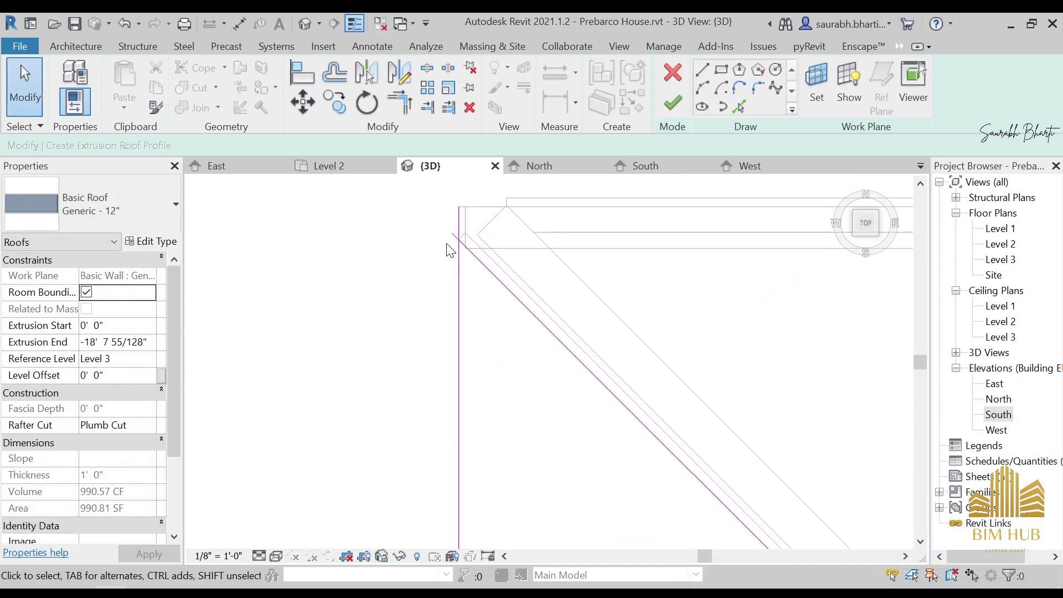
pyautogui.click(465, 280)
pyautogui.click(488, 276)
pyautogui.click(475, 271)
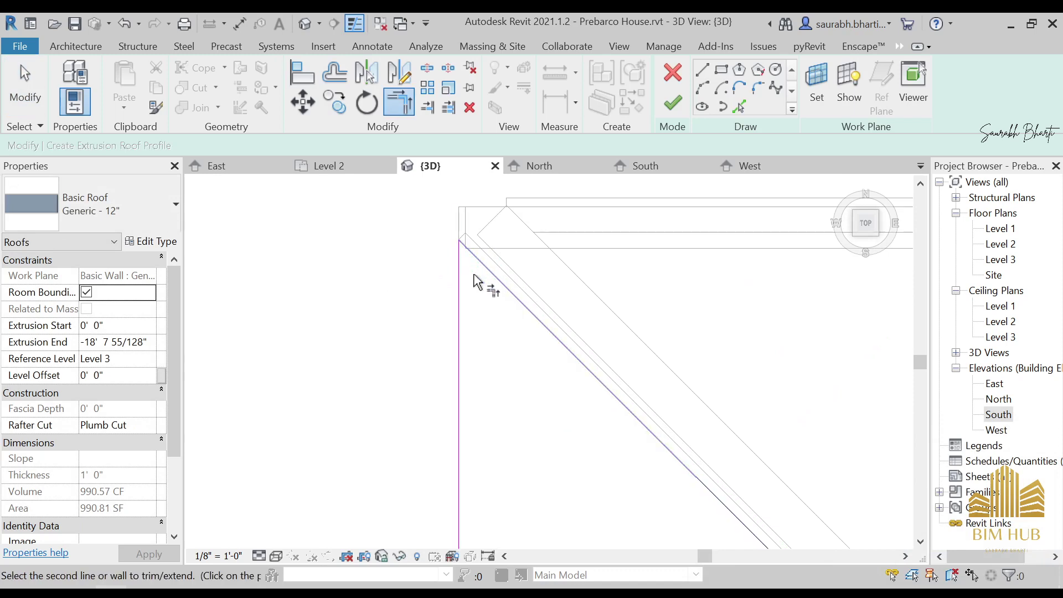
# Try to trim the outer corner of the stair-side triangle and finish the roof opening sketch
pyautogui.scroll(-4, 633, 287)
pyautogui.moveTo(693, 309); pyautogui.dragTo(349, 310, button='middle')
pyautogui.scroll(-2, 352, 311)
pyautogui.scroll(5, 733, 321)
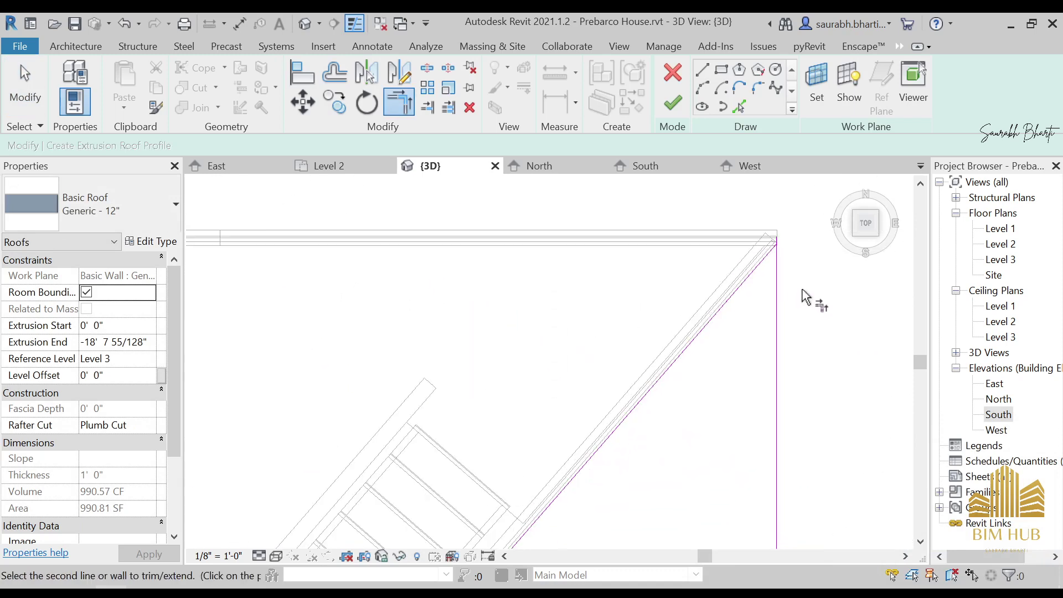
pyautogui.scroll(2, 776, 267)
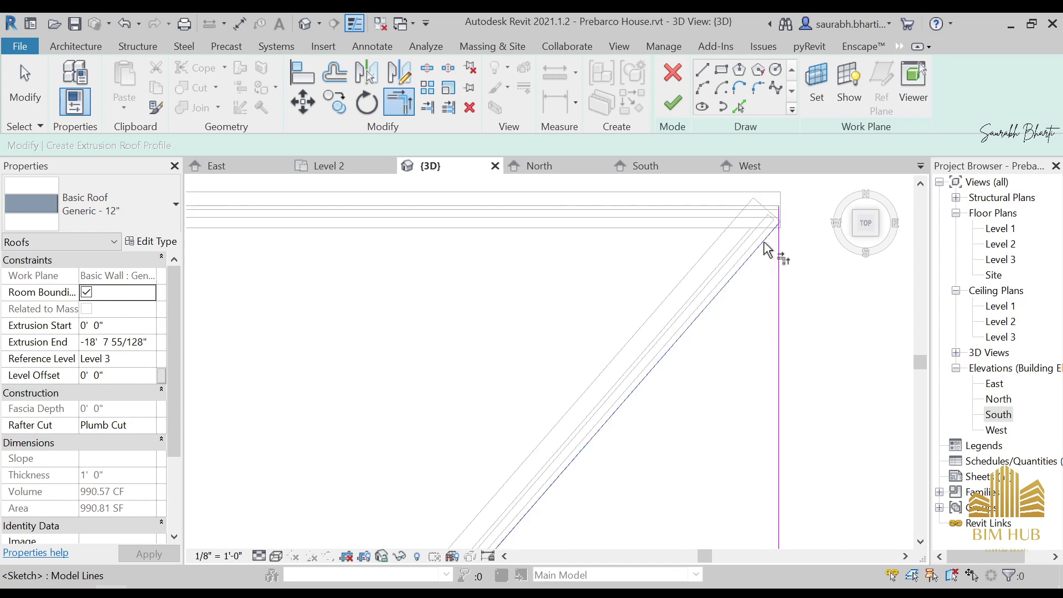
pyautogui.scroll(-4, 771, 266)
pyautogui.click(660, 110)
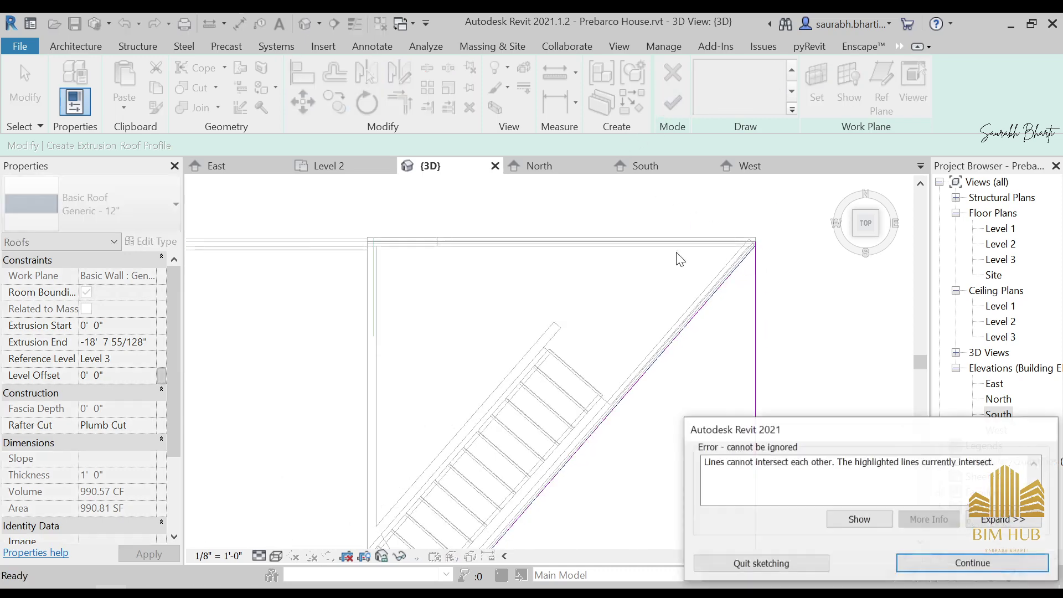
pyautogui.click(1037, 563)
# Split the overlong diagonal and vertical sketch lines just below the two triangular opening outlines
pyautogui.scroll(-3, 640, 361)
pyautogui.moveTo(641, 361); pyautogui.dragTo(743, 238, button='middle')
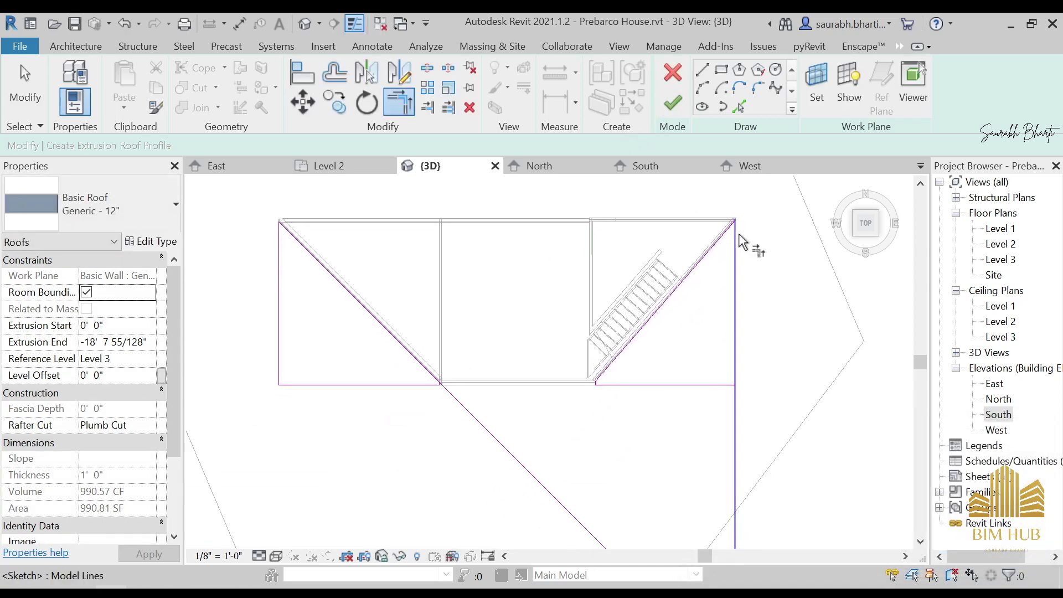
pyautogui.scroll(-3, 703, 356)
pyautogui.press('Escape')
pyautogui.scroll(1, 660, 359)
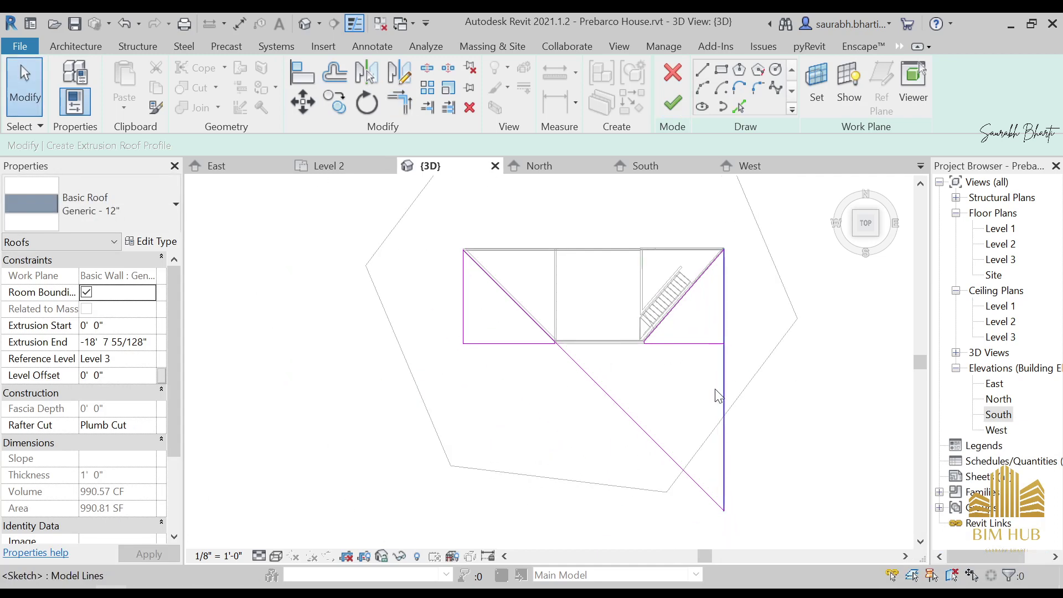
pyautogui.press('s')
pyautogui.press('l')
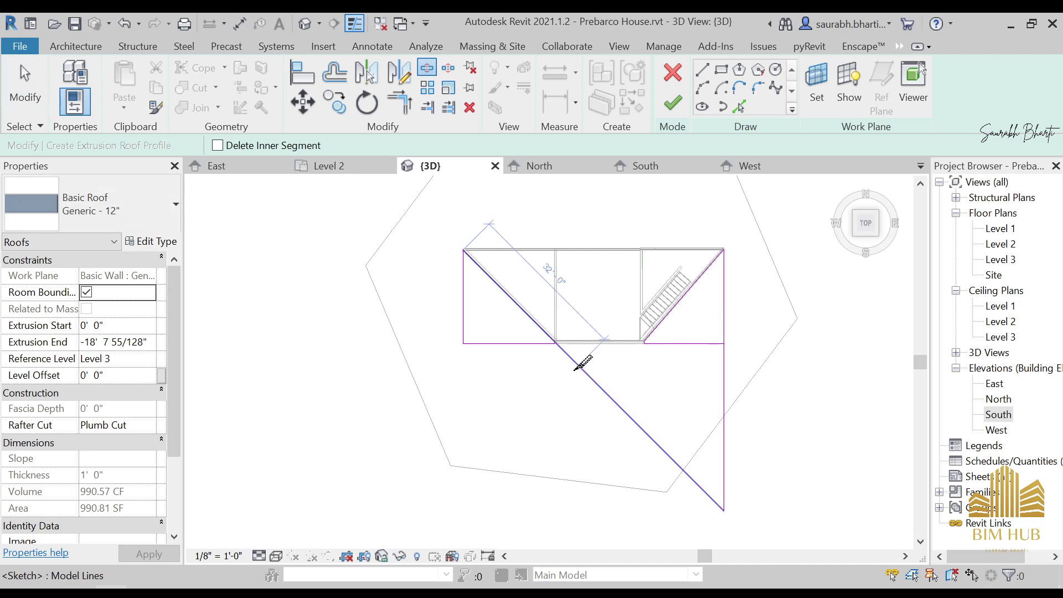
pyautogui.click(580, 368)
pyautogui.press('Escape')
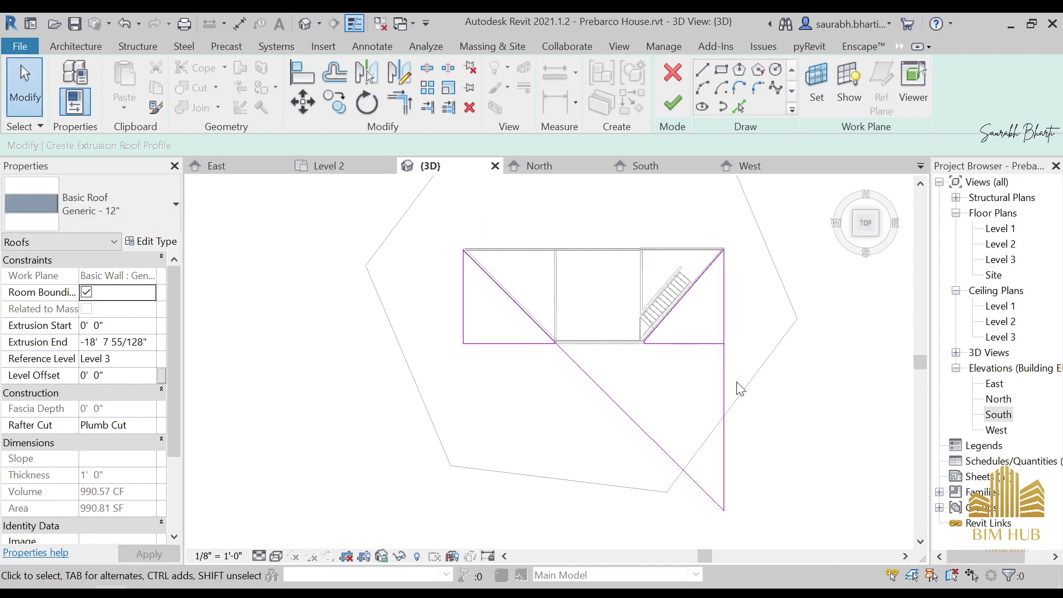
# Trim the split lines back to the bases of the two triangles and delete both leftover segments below the house
pyautogui.press('t')
pyautogui.press('r')
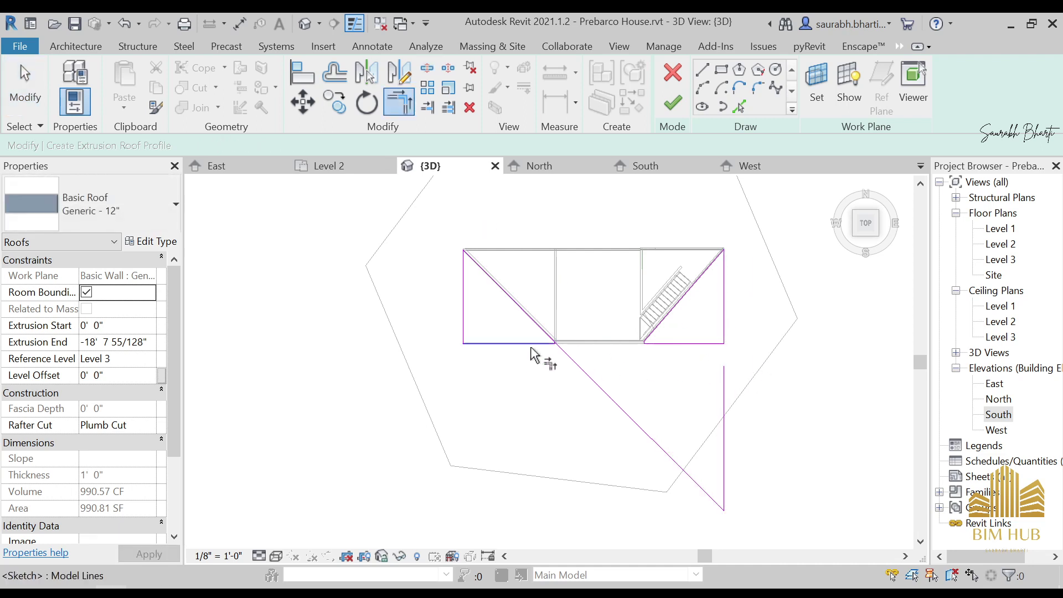
pyautogui.press('Escape')
pyautogui.moveTo(849, 392); pyautogui.dragTo(592, 465)
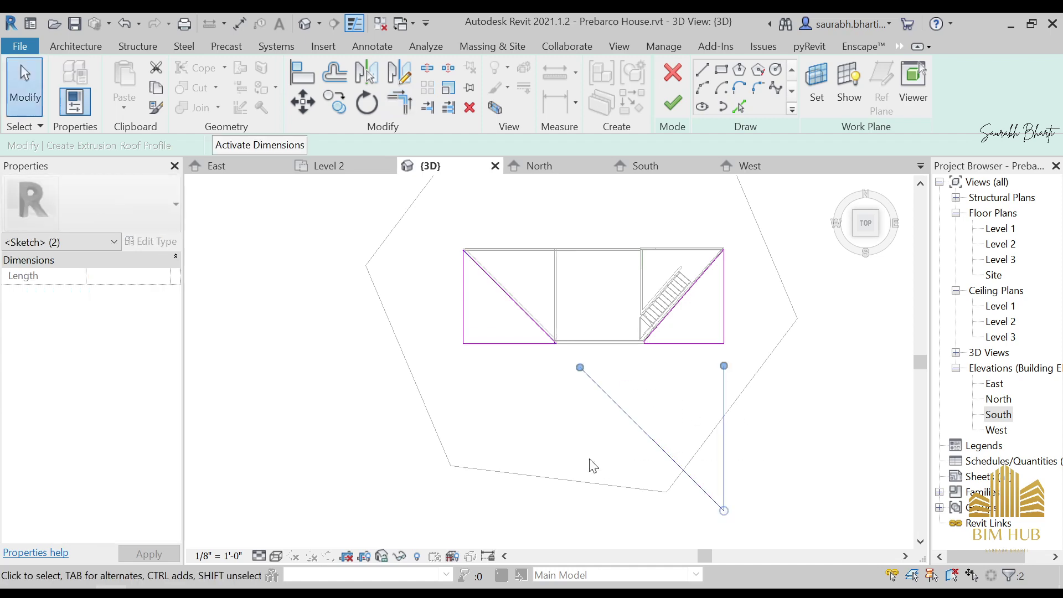
pyautogui.press('Delete')
# Trim the stair-side triangle's diagonal and outer vertical line to meet at their upper corner
pyautogui.click(672, 103)
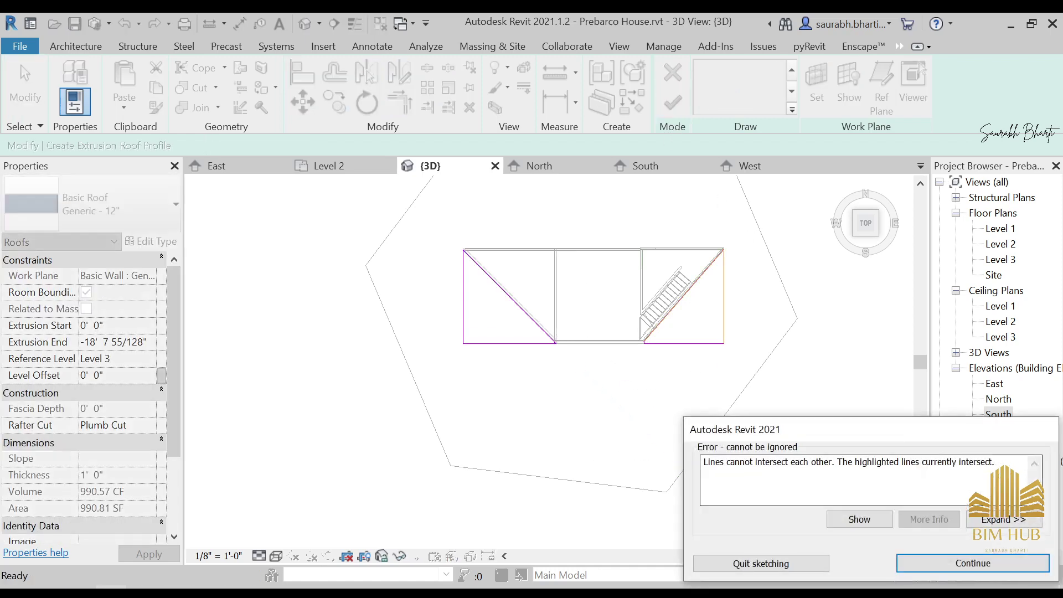
pyautogui.click(921, 564)
pyautogui.scroll(3, 671, 348)
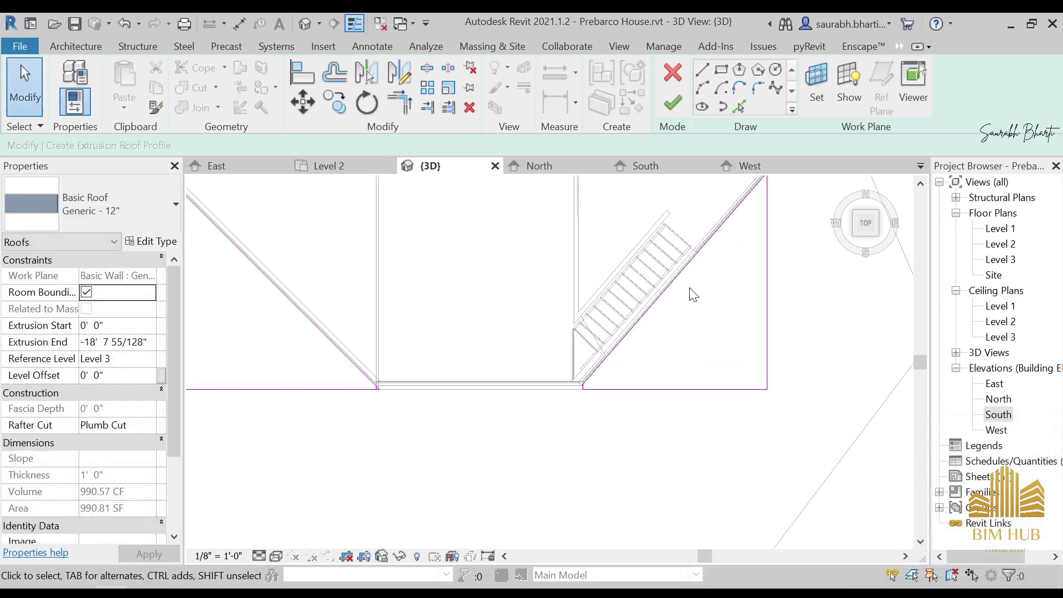
pyautogui.click(688, 292)
pyautogui.scroll(2, 707, 275)
pyautogui.scroll(1, 700, 277)
pyautogui.click(715, 282)
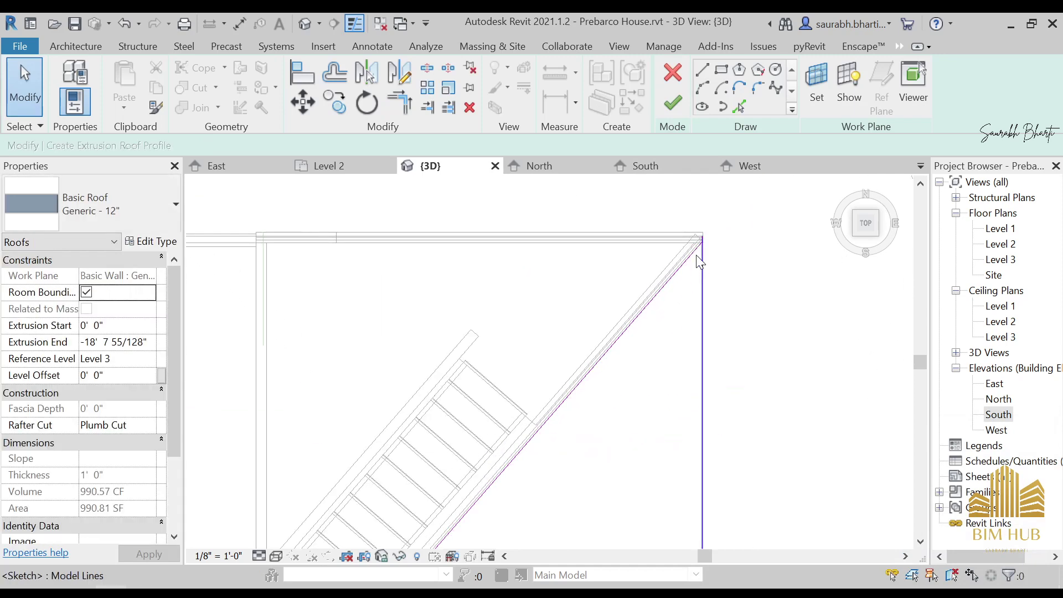
pyautogui.scroll(3, 709, 266)
pyautogui.scroll(2, 687, 276)
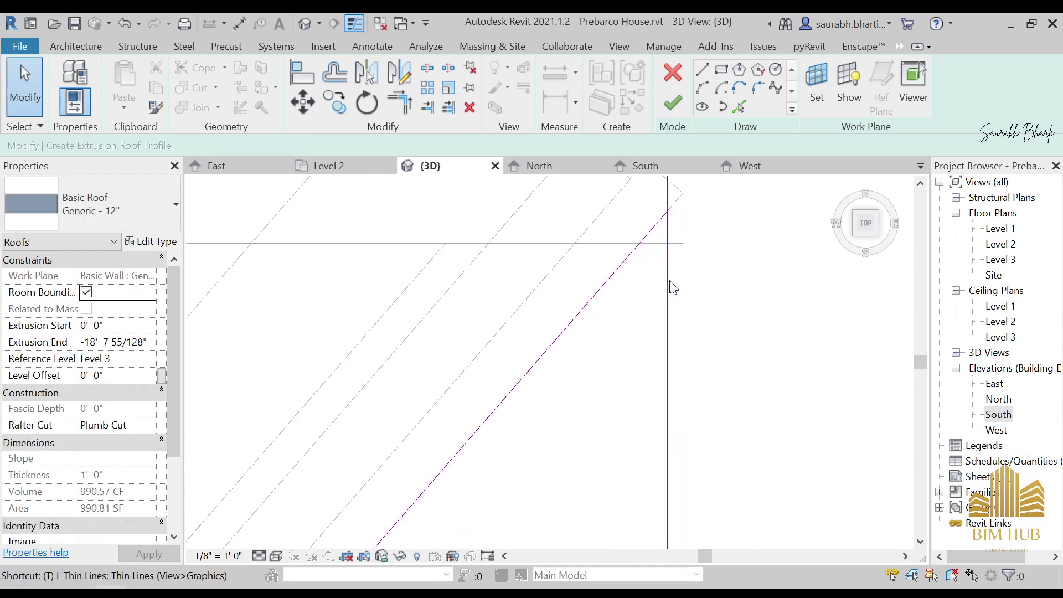
pyautogui.press('r')
pyautogui.moveTo(681, 334); pyautogui.dragTo(691, 351, button='middle')
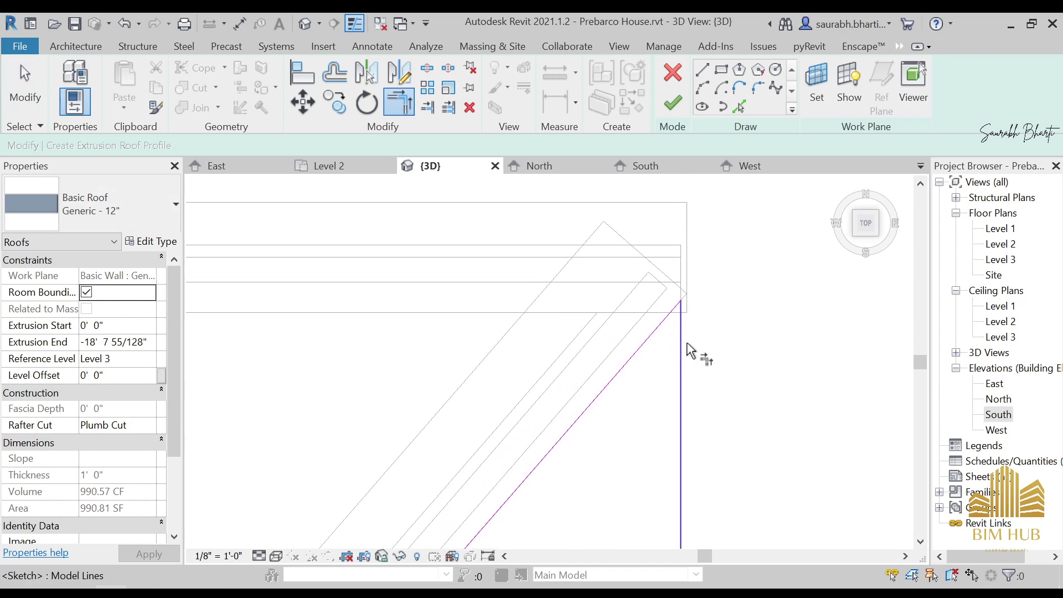
# Try to finish the opening sketch and locate the remaining intersecting lines
pyautogui.click(673, 103)
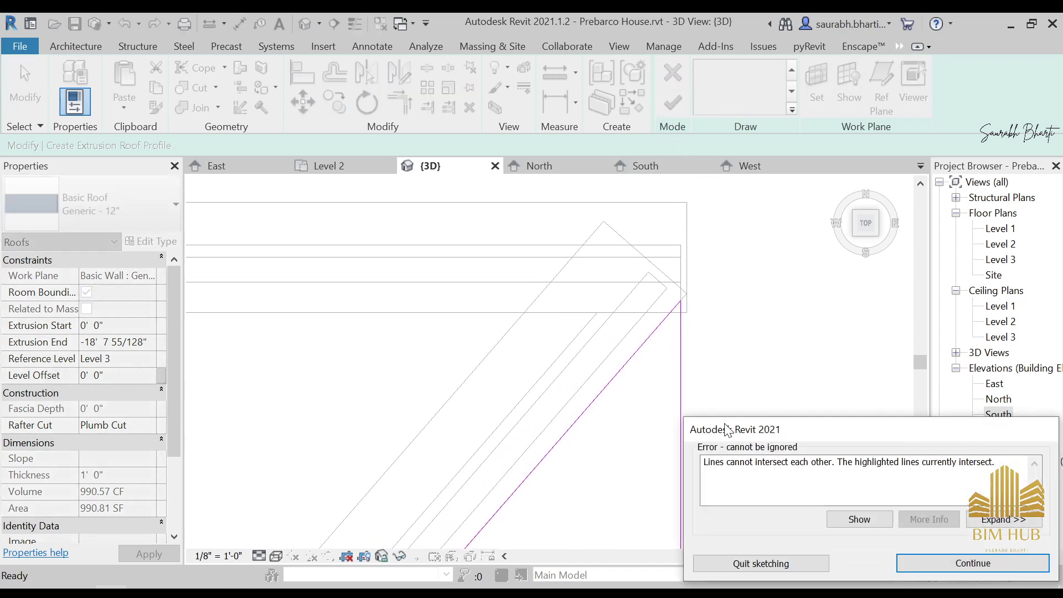
pyautogui.scroll(-9, 515, 348)
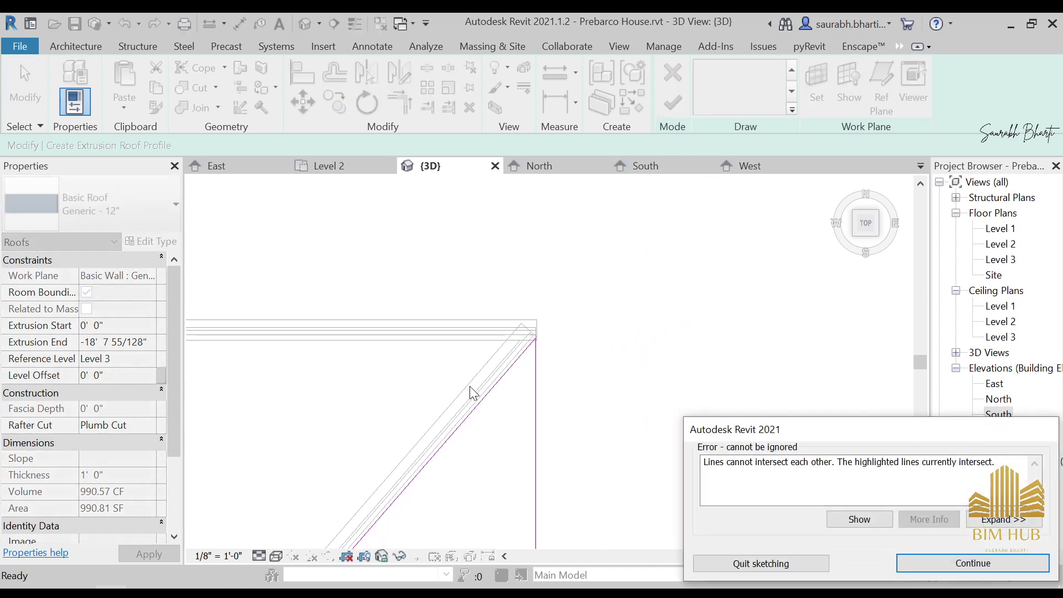
pyautogui.moveTo(453, 400); pyautogui.dragTo(740, 247, button='middle')
pyautogui.scroll(-2, 687, 288)
pyautogui.scroll(-4, 542, 370)
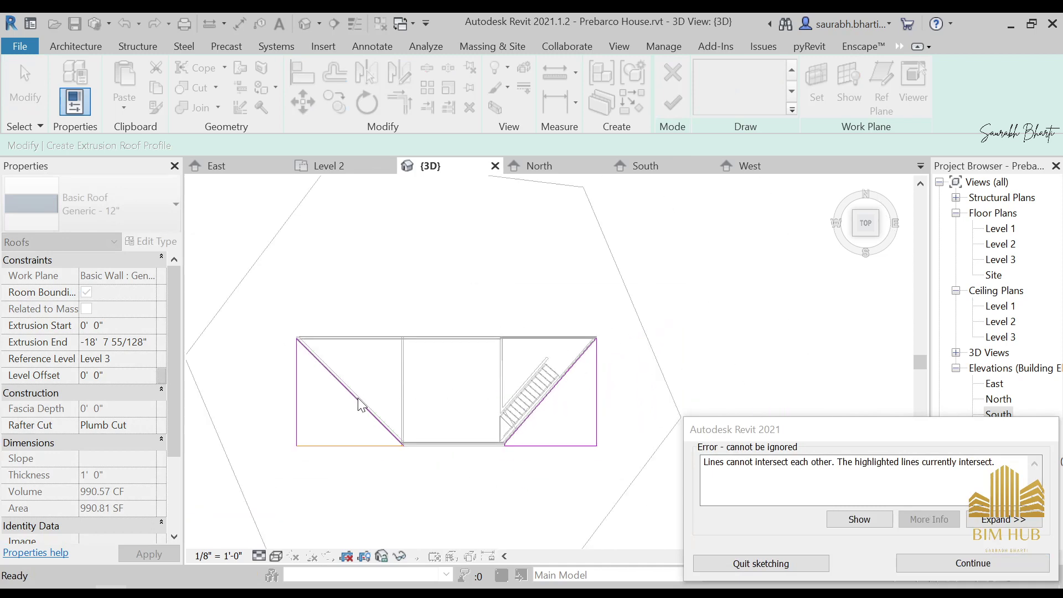
pyautogui.click(959, 561)
# Try removing the diagonal sketch line of the triangle opposite the stair
pyautogui.press('t')
pyautogui.press('r')
pyautogui.scroll(6, 505, 465)
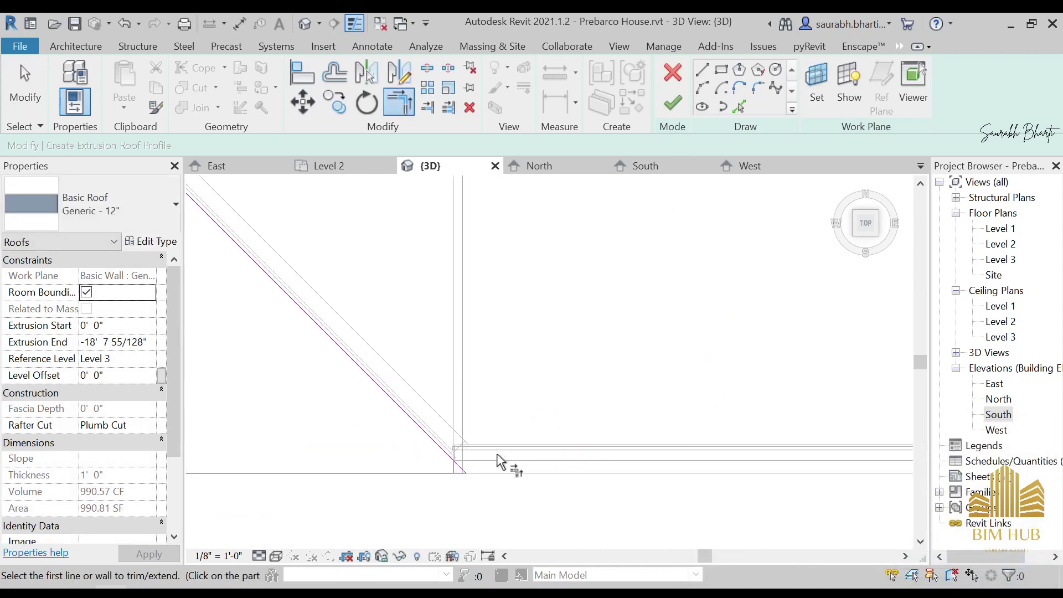
pyautogui.click(602, 380)
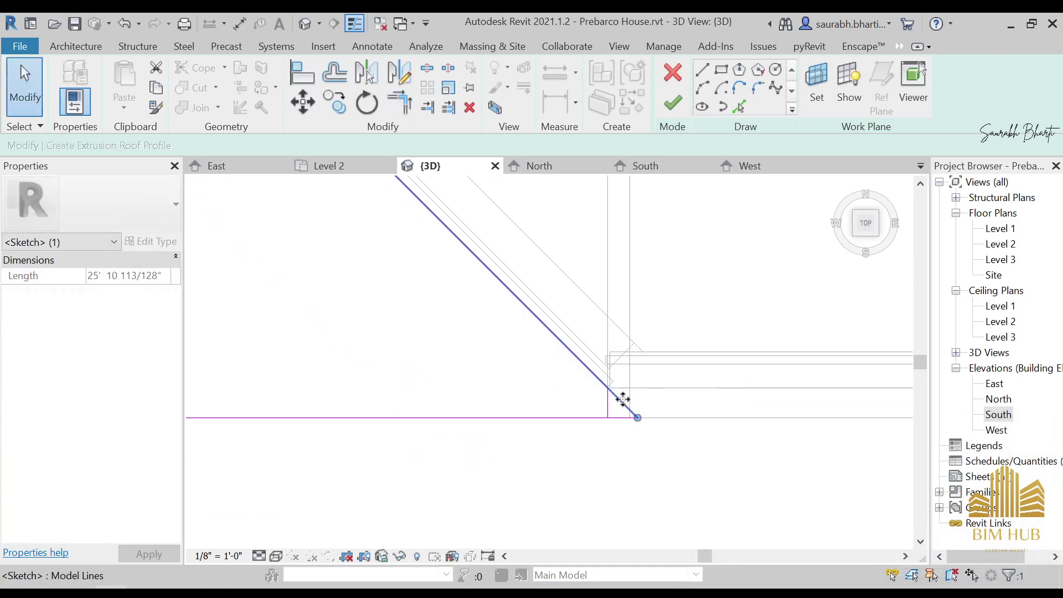
pyautogui.scroll(-2, 679, 444)
pyautogui.press('Delete')
pyautogui.scroll(-3, 486, 262)
pyautogui.scroll(-1, 485, 258)
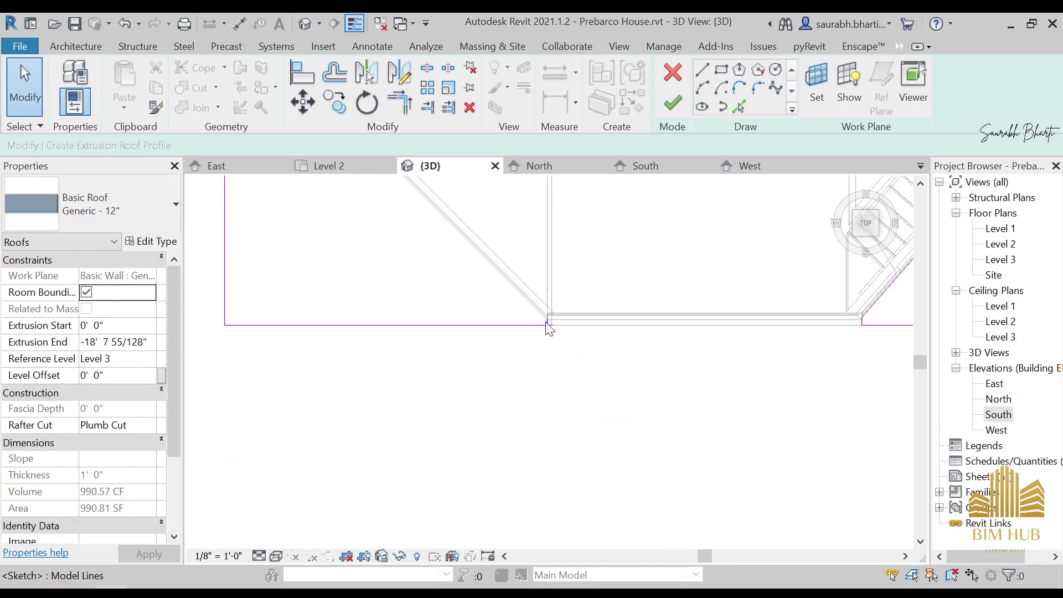
pyautogui.scroll(8, 548, 324)
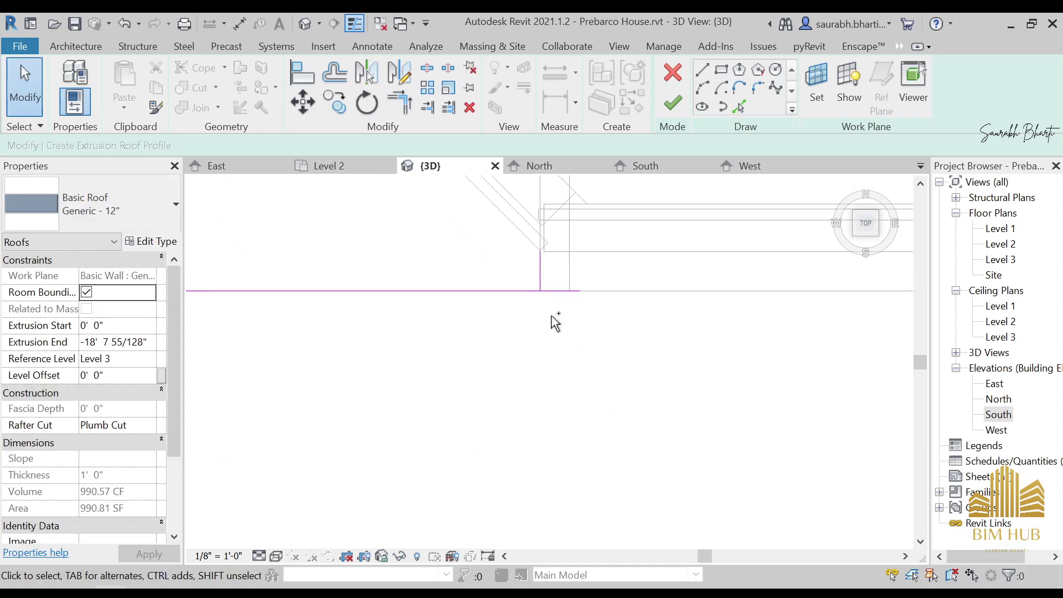
pyautogui.scroll(-3, 556, 323)
pyautogui.scroll(7, 651, 428)
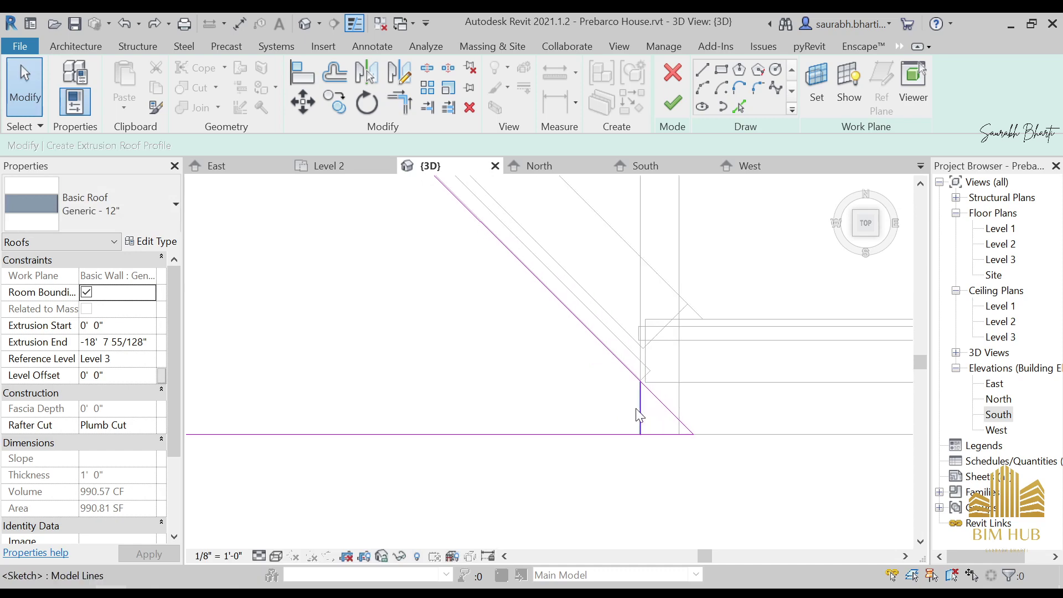
# Trim the diagonal and base lines of the triangle opposite the stair to the short vertical line at their shared corner
pyautogui.click(639, 413)
pyautogui.click(685, 407)
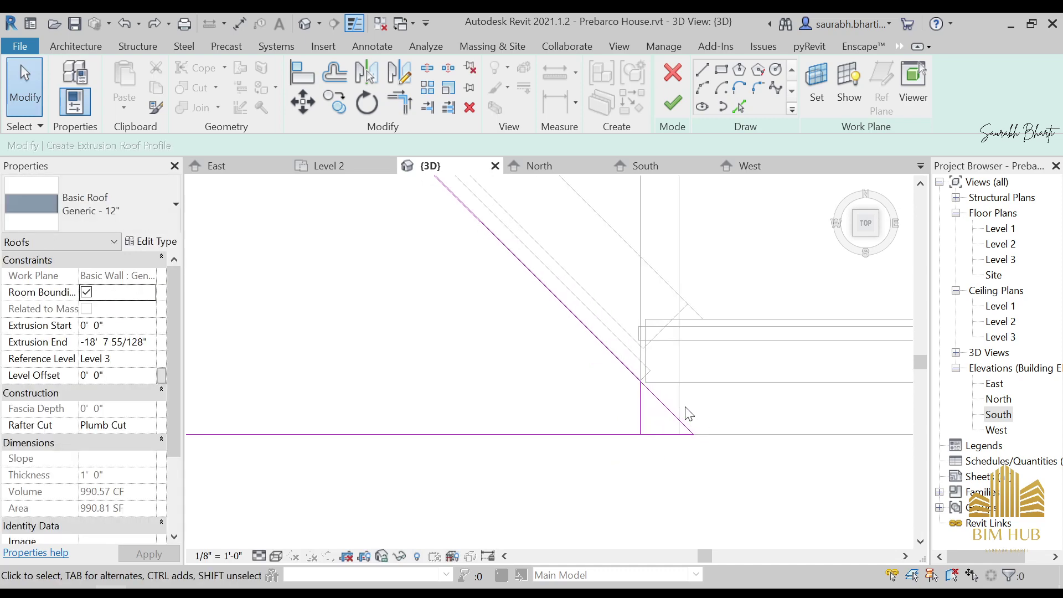
pyautogui.press('t')
pyautogui.press('r')
pyautogui.click(619, 365)
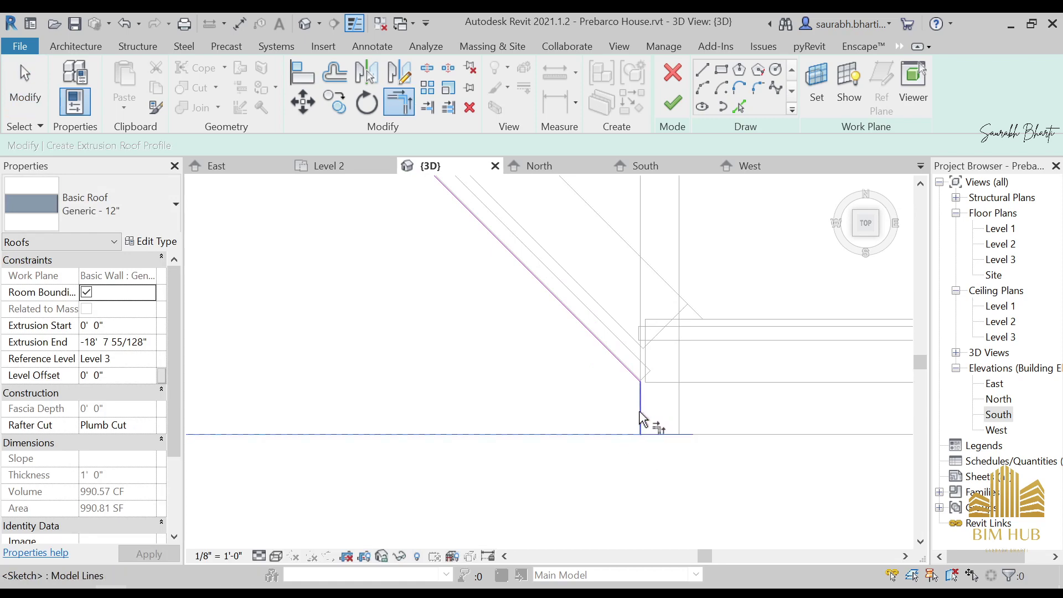
pyautogui.click(641, 419)
# Finish the sketch to cut the two triangular openings through the extrusion roof
pyautogui.scroll(-2, 629, 416)
pyautogui.scroll(-4, 639, 366)
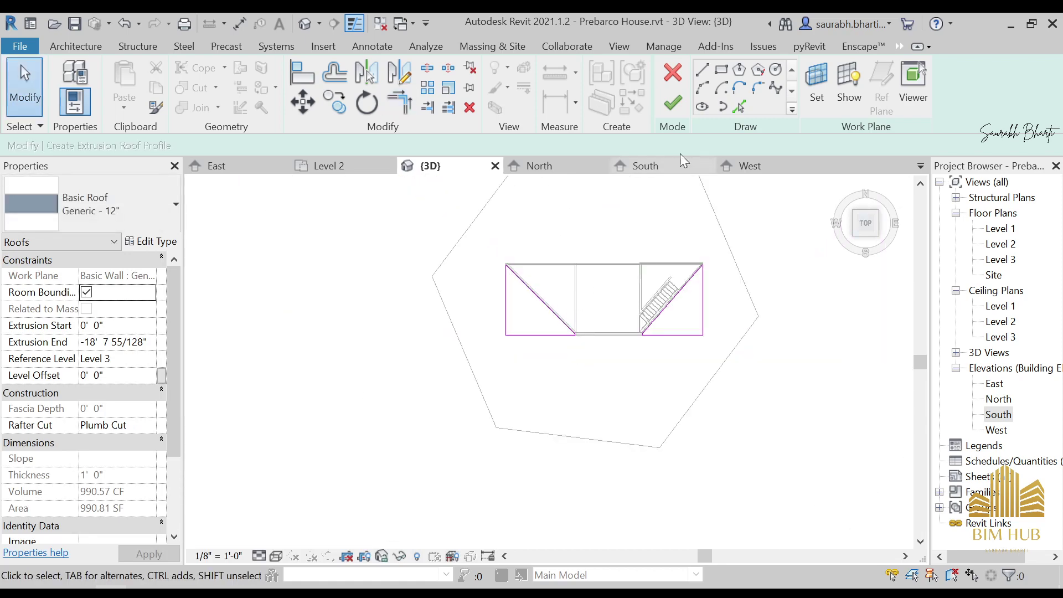
pyautogui.click(672, 104)
pyautogui.click(772, 569)
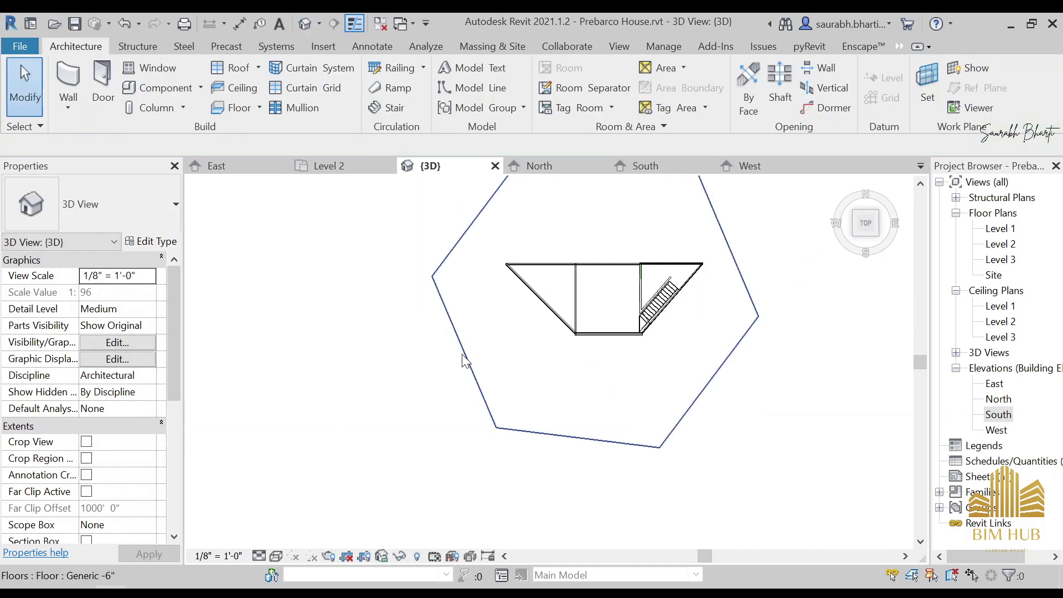
# Set the 3D view to the Realistic visual style and examine the cut roof from the house's back side
pyautogui.keyDown('shift'); pyautogui.moveTo(465, 361); pyautogui.dragTo(497, 372, button='middle'); pyautogui.keyUp('shift')
pyautogui.click(276, 556)
pyautogui.click(288, 506)
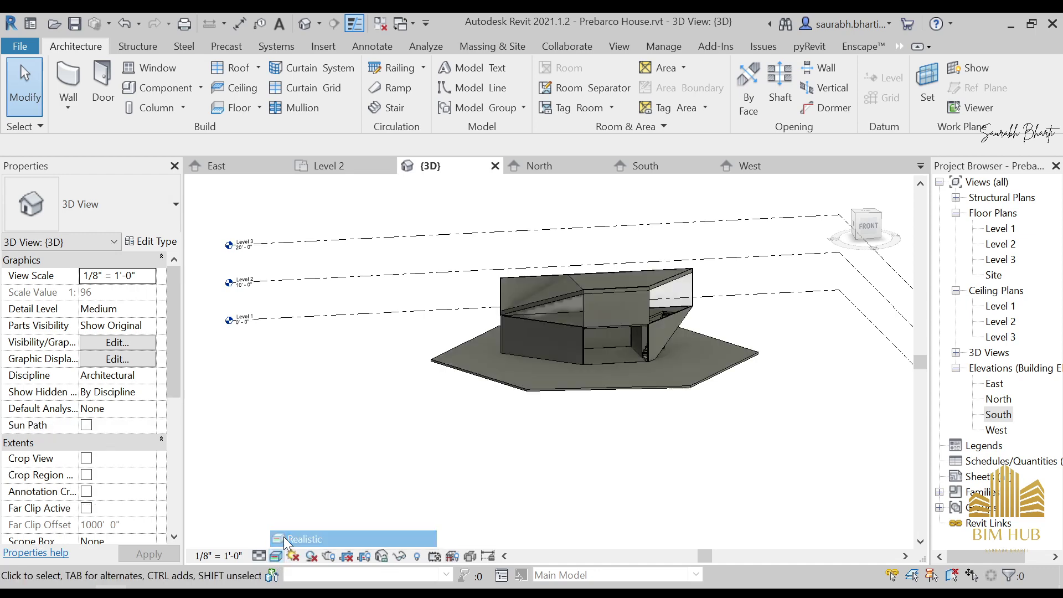
pyautogui.moveTo(288, 505)
pyautogui.keyDown('shift'); pyautogui.mouseDown(button='middle')
pyautogui.moveTo(462, 451)
pyautogui.moveTo(631, 473)
pyautogui.mouseUp(button='middle'); pyautogui.keyUp('shift')
pyautogui.scroll(3, 543, 327)
pyautogui.keyDown('shift'); pyautogui.moveTo(544, 327); pyautogui.dragTo(723, 359, button='middle'); pyautogui.keyUp('shift')
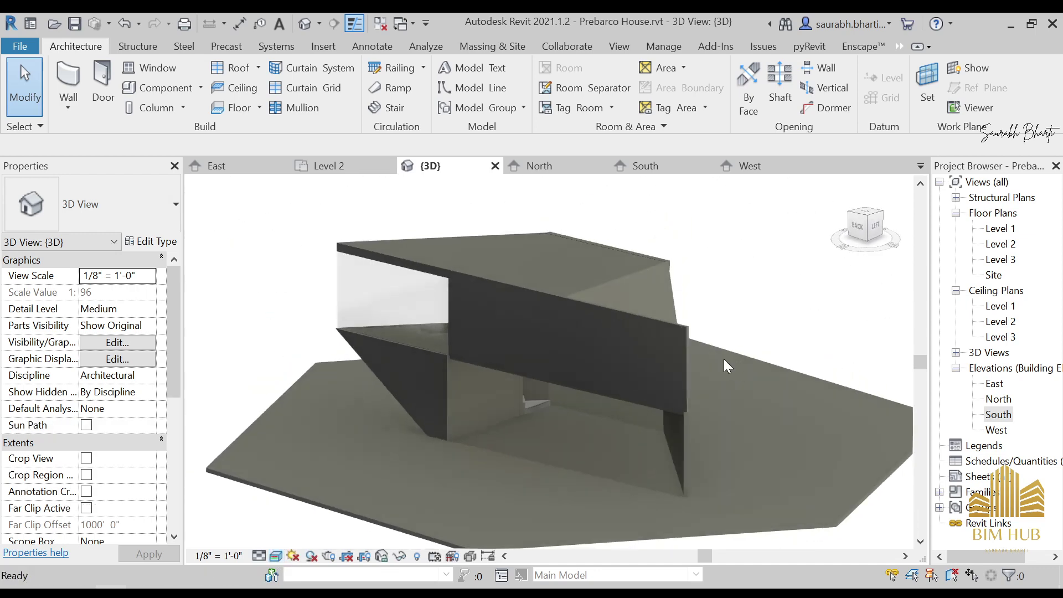
# Try to attach the top of the long upper-floor Generic - 4.5" wall to the extrusion roof
pyautogui.click(679, 331)
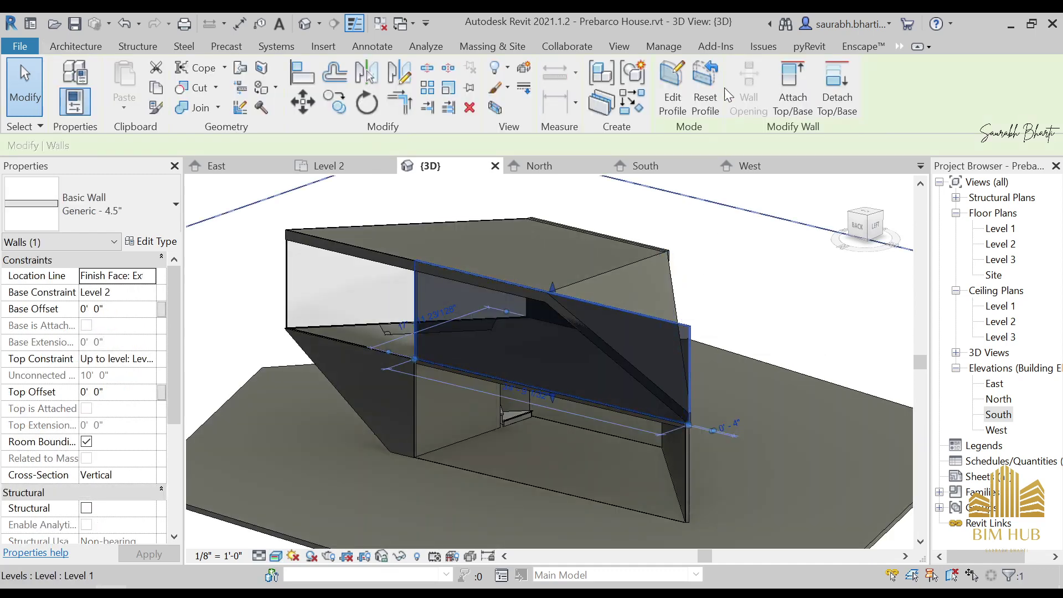
pyautogui.click(792, 88)
pyautogui.keyDown('shift'); pyautogui.moveTo(665, 343); pyautogui.dragTo(559, 310, button='middle'); pyautogui.keyUp('shift')
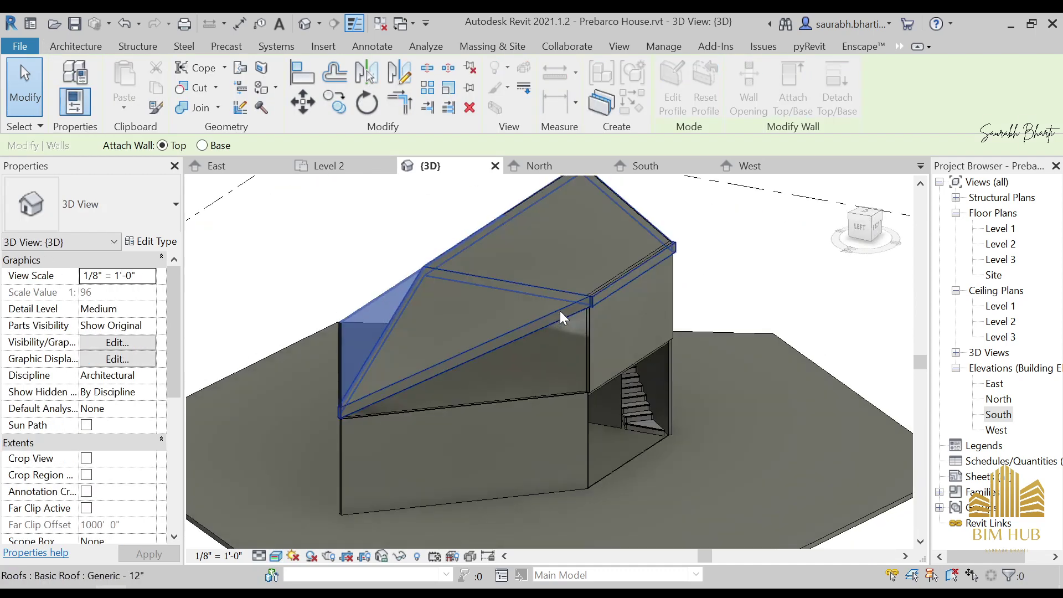
pyautogui.click(560, 310)
pyautogui.click(791, 563)
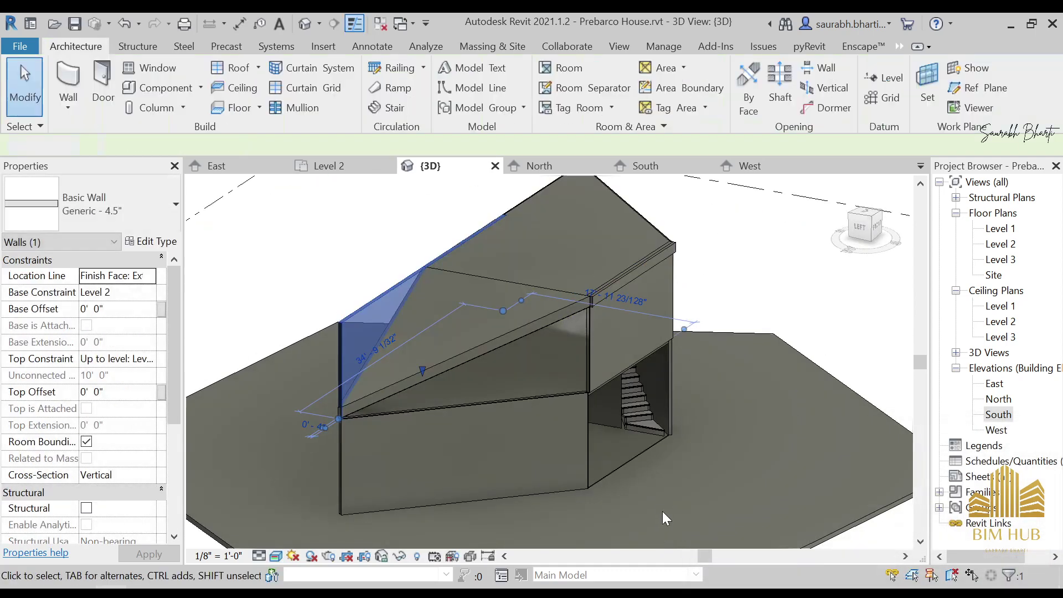
pyautogui.press('Escape')
pyautogui.keyDown('shift'); pyautogui.moveTo(523, 507); pyautogui.dragTo(606, 507, button='middle'); pyautogui.keyUp('shift')
pyautogui.scroll(-1, 606, 506)
pyautogui.click(597, 394)
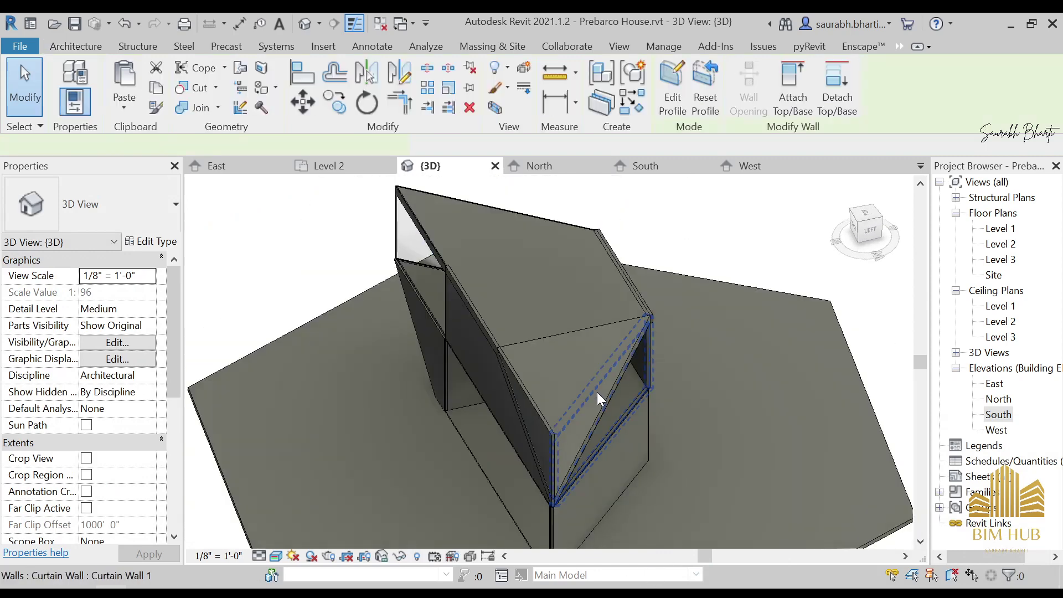
pyautogui.press('Escape')
pyautogui.click(608, 322)
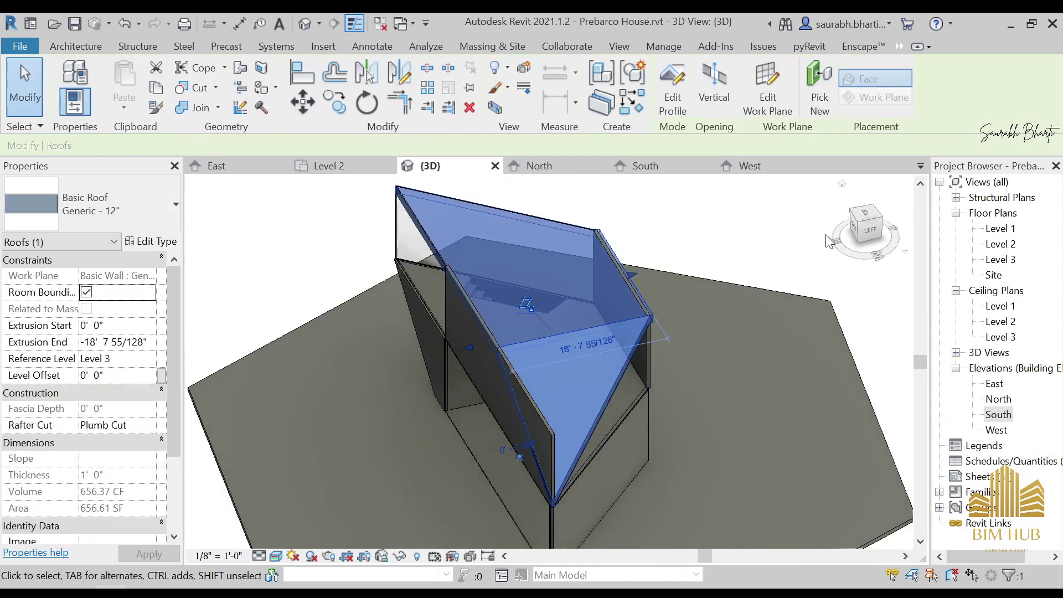
pyautogui.click(866, 217)
pyautogui.click(672, 89)
pyautogui.scroll(5, 667, 363)
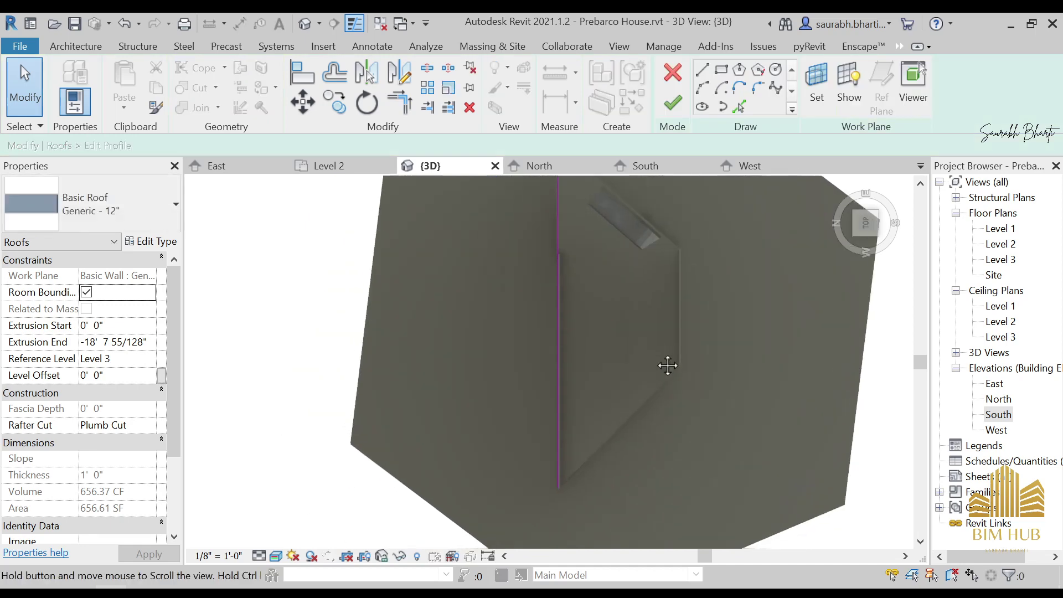
pyautogui.click(668, 100)
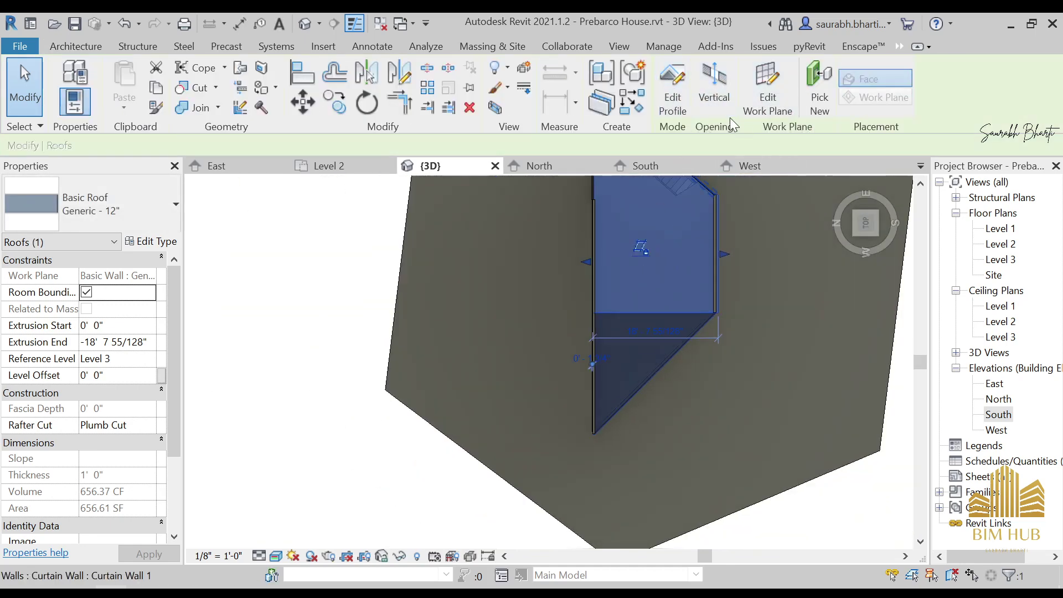
# Try to move the extrusion roof's long edge out over the adjacent Generic - 4.5" wall in the top view
pyautogui.click(672, 88)
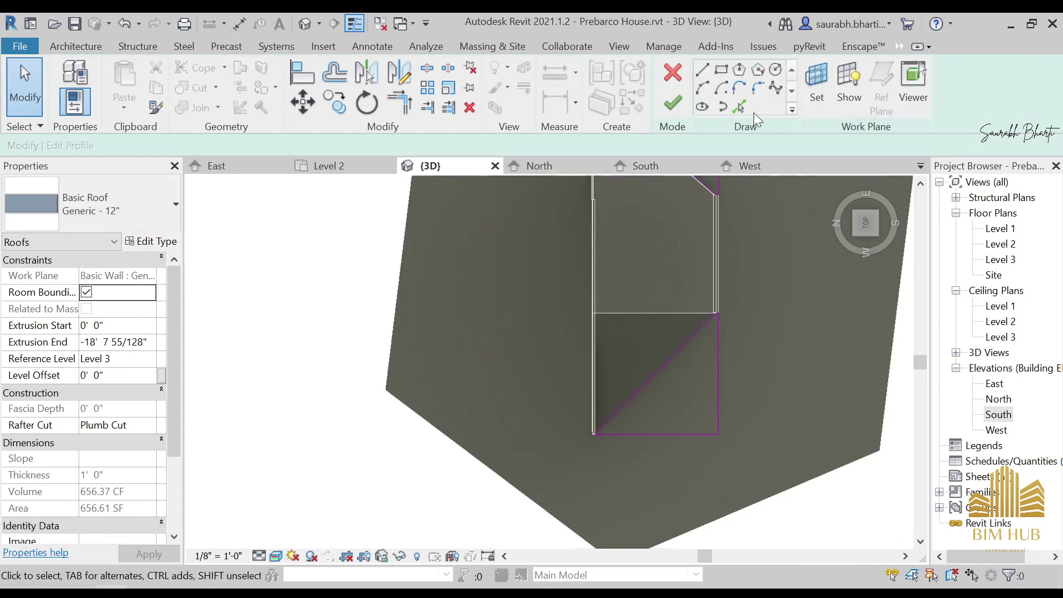
pyautogui.click(672, 102)
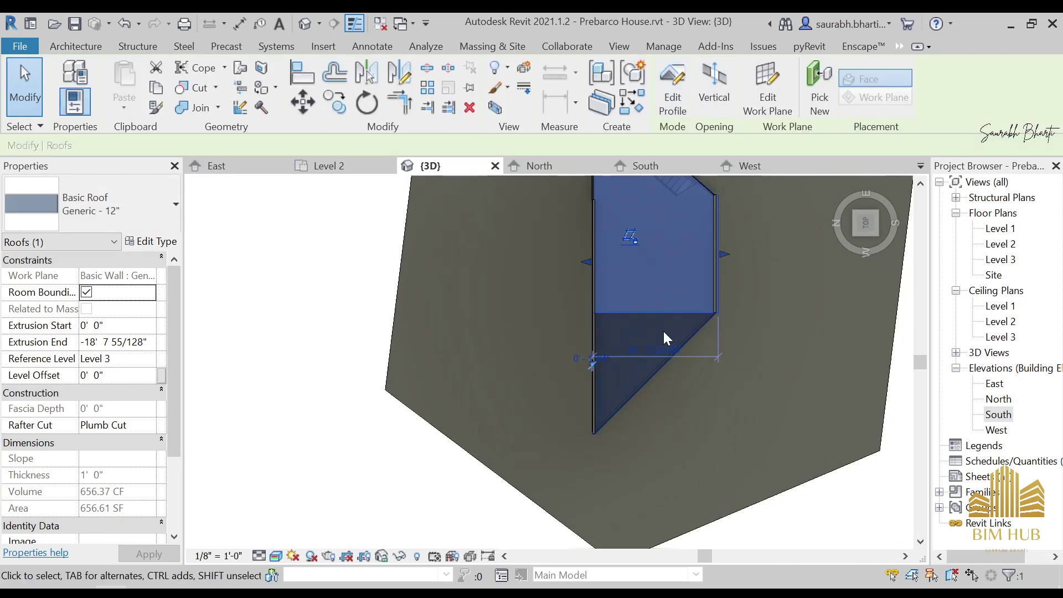
pyautogui.scroll(3, 542, 257)
pyautogui.scroll(2, 728, 325)
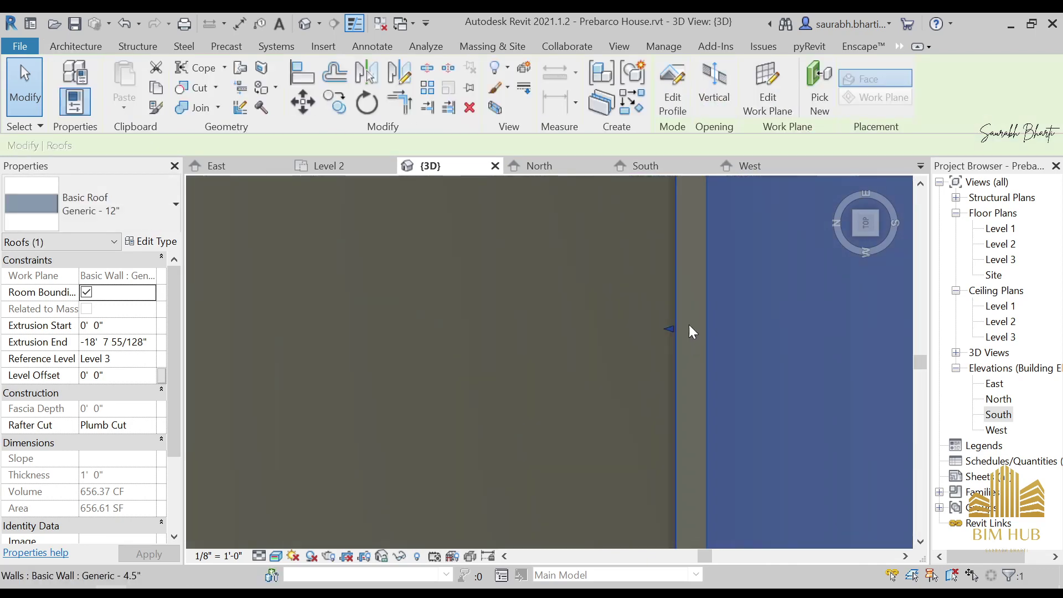
pyautogui.moveTo(651, 330)
pyautogui.mouseDown()
pyautogui.moveTo(636, 334)
pyautogui.moveTo(676, 332)
pyautogui.moveTo(657, 339)
pyautogui.mouseUp()
pyautogui.keyDown('shift'); pyautogui.moveTo(657, 339); pyautogui.dragTo(775, 332, button='middle'); pyautogui.keyUp('shift')
pyautogui.press('Escape')
# Try again to attach the top of the long upper-floor wall to the roof, unjoining the two elements
pyautogui.click(795, 368)
pyautogui.click(792, 83)
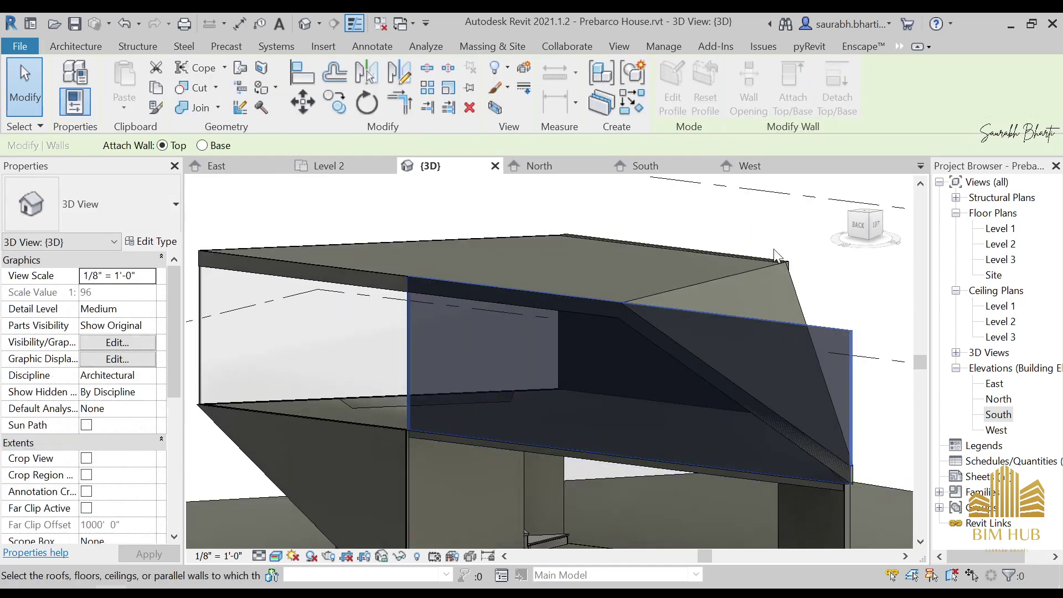
pyautogui.keyDown('shift'); pyautogui.moveTo(774, 250); pyautogui.dragTo(685, 348, button='middle'); pyautogui.keyUp('shift')
pyautogui.click(752, 395)
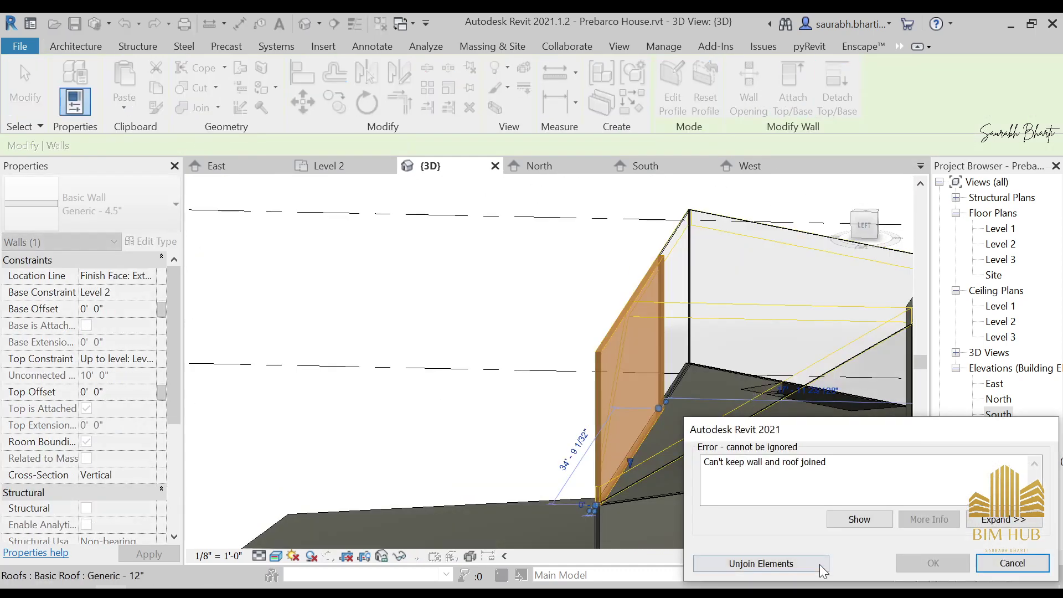
pyautogui.click(752, 565)
pyautogui.keyDown('shift'); pyautogui.moveTo(734, 523); pyautogui.dragTo(727, 348, button='middle'); pyautogui.keyUp('shift')
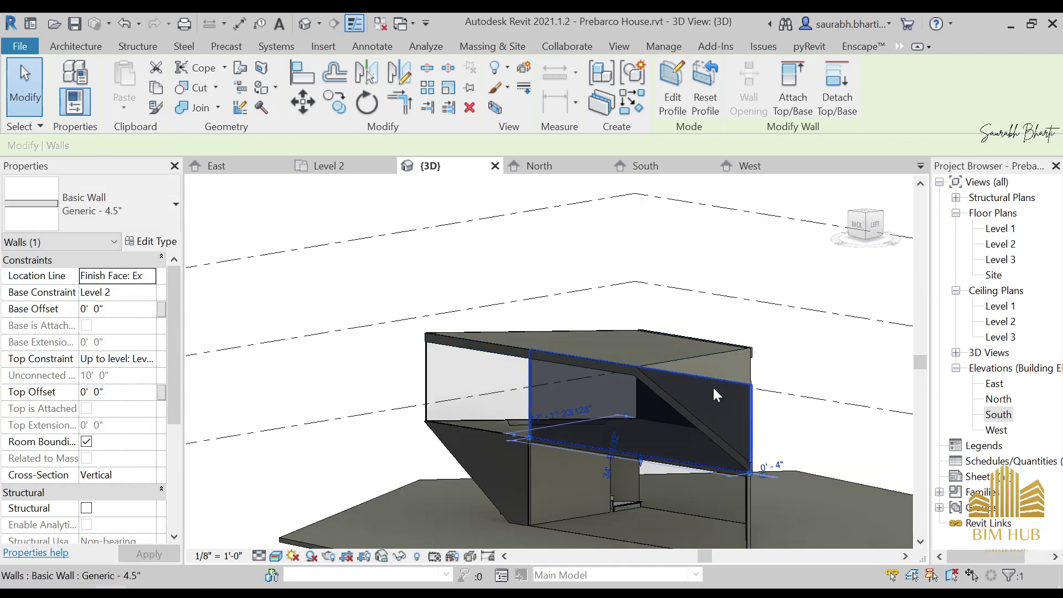
pyautogui.keyDown('shift'); pyautogui.moveTo(714, 394); pyautogui.dragTo(587, 487, button='middle'); pyautogui.keyUp('shift')
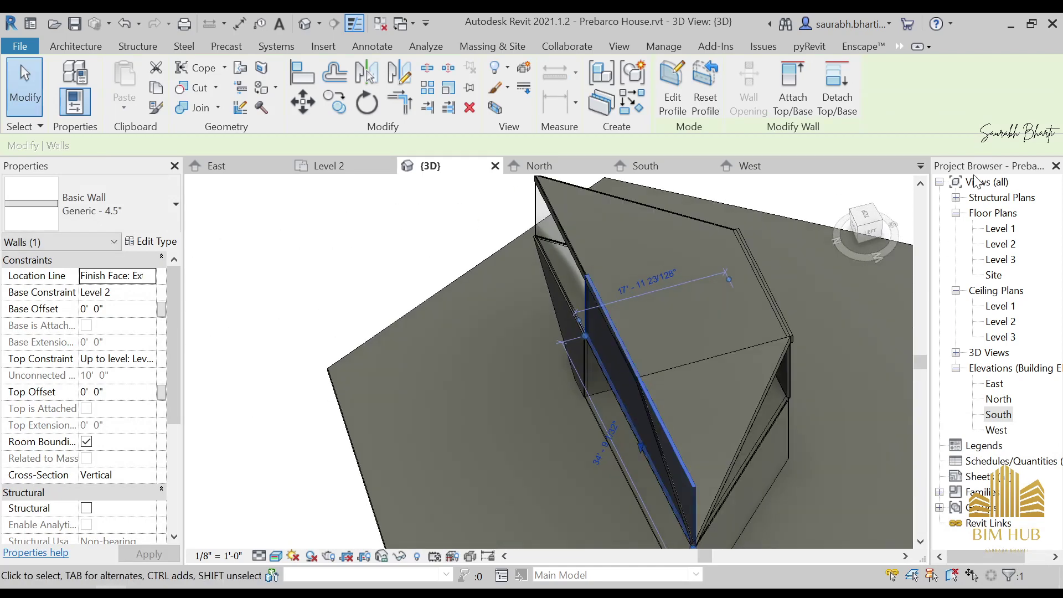
# Stretch the extrusion roof past the long upper-floor wall to an extrusion start of about 3' 1 3/4"
pyautogui.click(874, 222)
pyautogui.press('Escape')
pyautogui.click(560, 339)
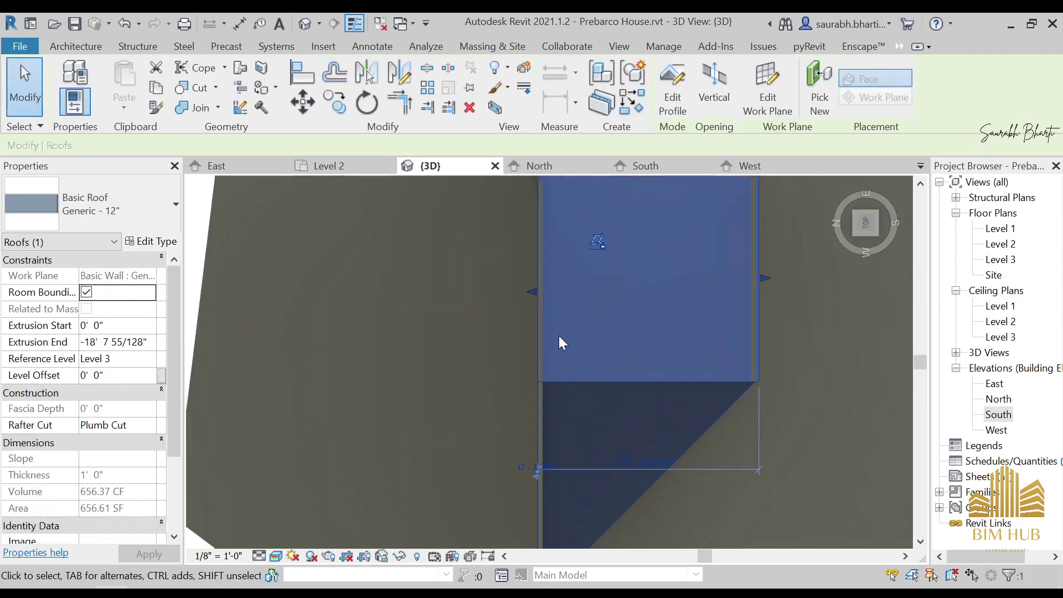
pyautogui.moveTo(530, 287)
pyautogui.mouseDown()
pyautogui.moveTo(496, 285)
pyautogui.moveTo(513, 287)
pyautogui.mouseUp()
pyautogui.press('Escape')
# Try to attach the long upper-floor wall's top to the stretched roof, unjoining the wall and roof
pyautogui.keyDown('shift'); pyautogui.moveTo(513, 287); pyautogui.dragTo(731, 288, button='middle'); pyautogui.keyUp('shift')
pyautogui.scroll(3, 636, 310)
pyautogui.click(635, 310)
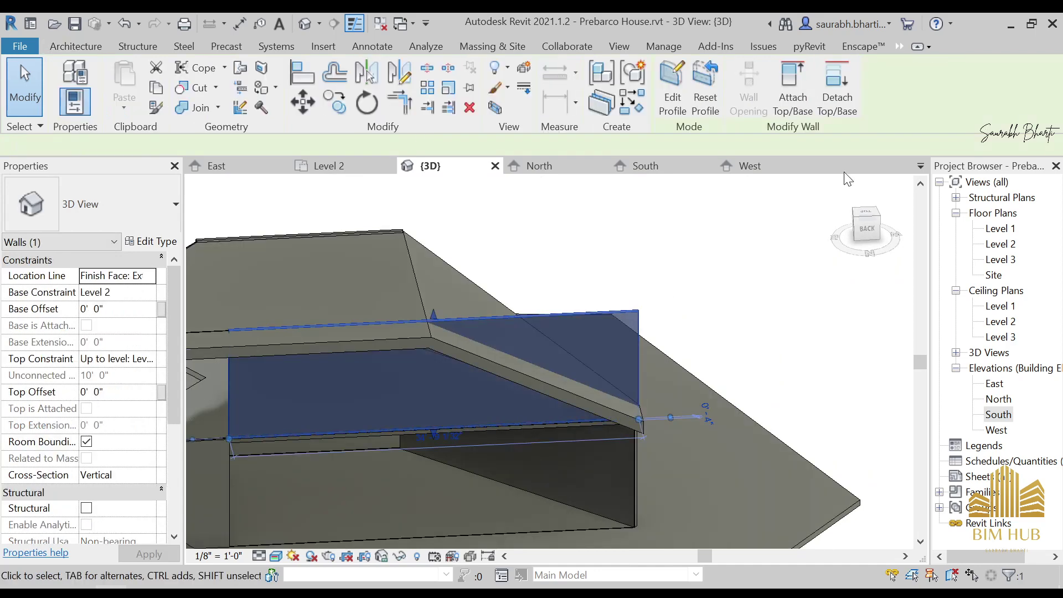
pyautogui.click(789, 78)
pyautogui.click(533, 382)
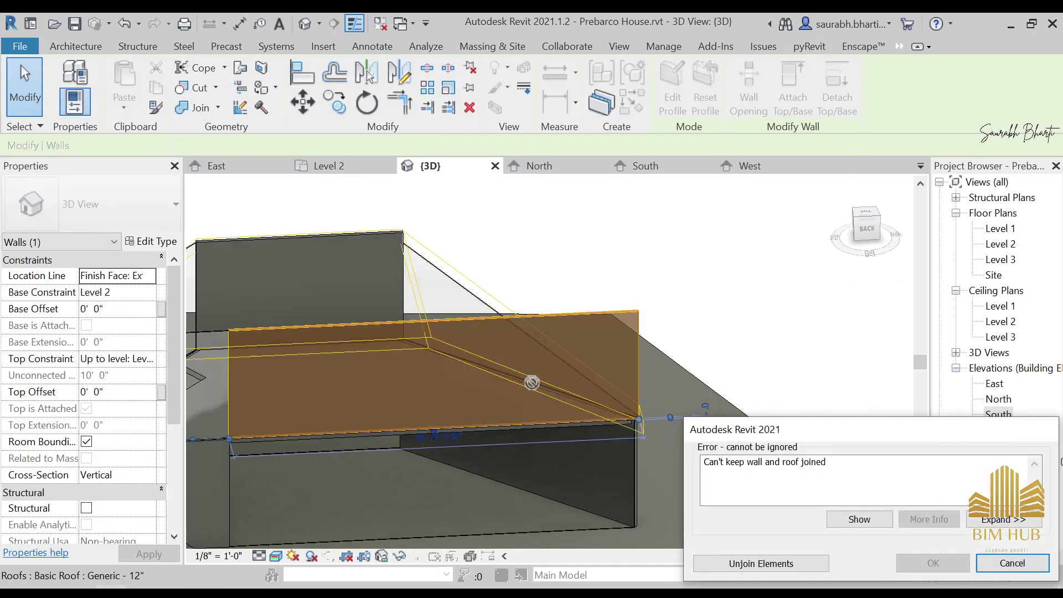
pyautogui.click(786, 559)
pyautogui.click(772, 457)
pyautogui.moveTo(740, 463)
pyautogui.keyDown('shift'); pyautogui.mouseDown(button='middle')
pyautogui.moveTo(637, 457)
pyautogui.moveTo(723, 465)
pyautogui.mouseUp(button='middle'); pyautogui.keyUp('shift')
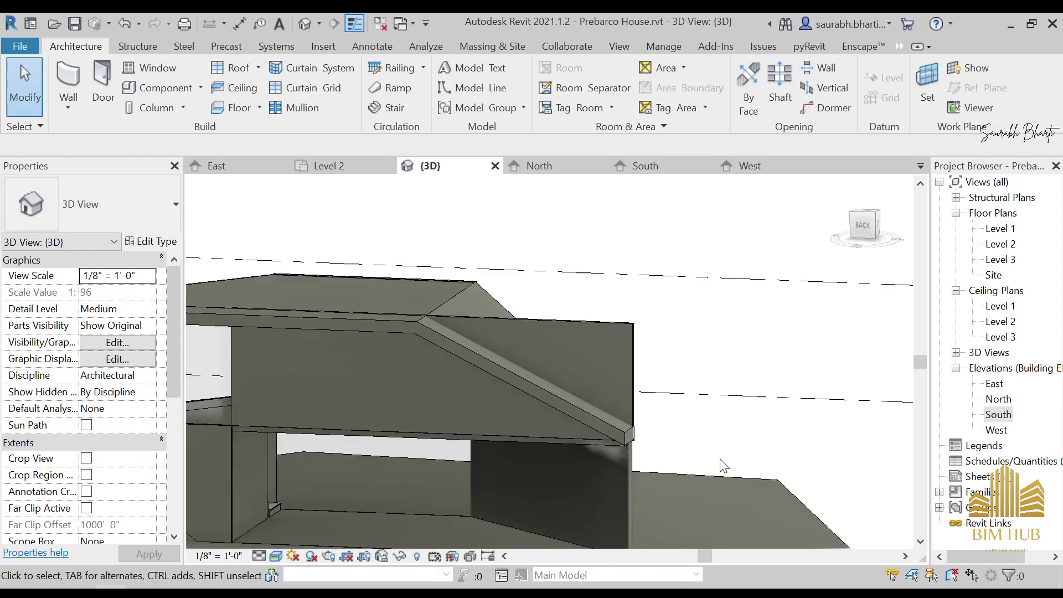
# Edit the long upper-floor wall's profile from the back and add a line along the roof's sloping top edge
pyautogui.click(863, 227)
pyautogui.scroll(6, 554, 375)
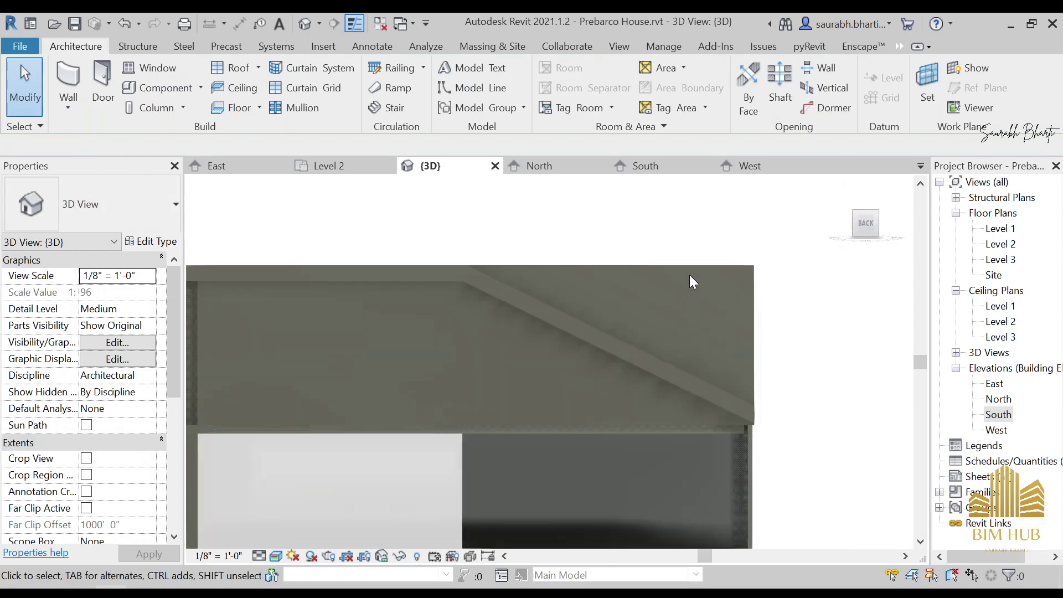
pyautogui.click(693, 270)
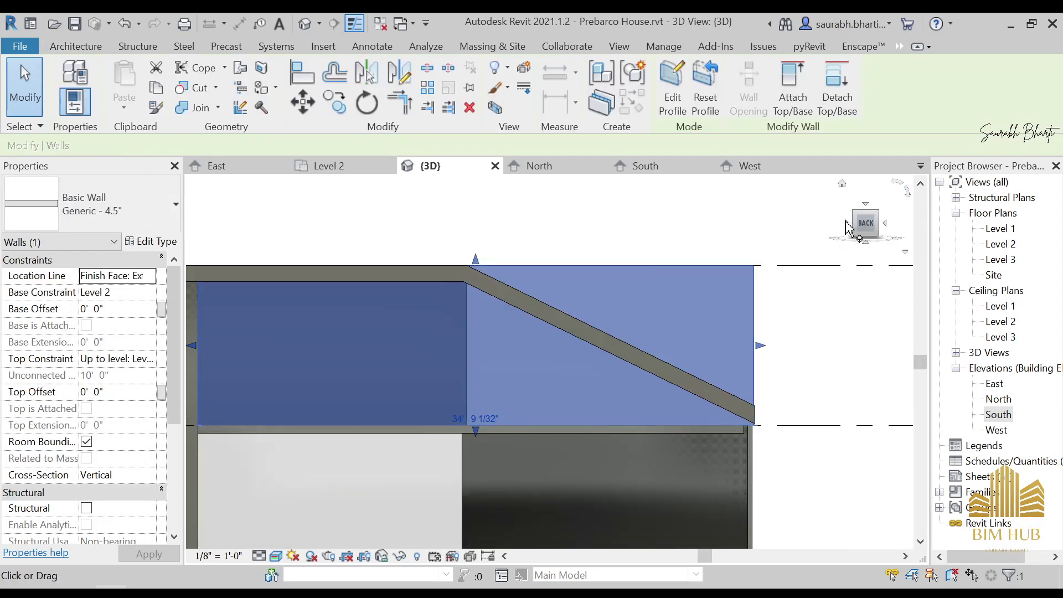
pyautogui.click(672, 74)
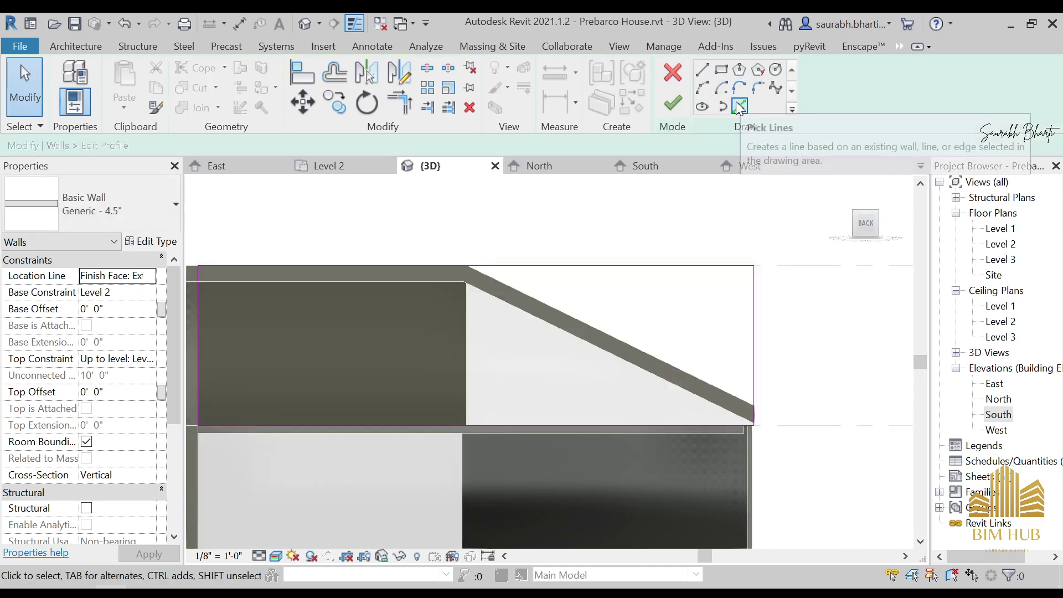
pyautogui.click(582, 318)
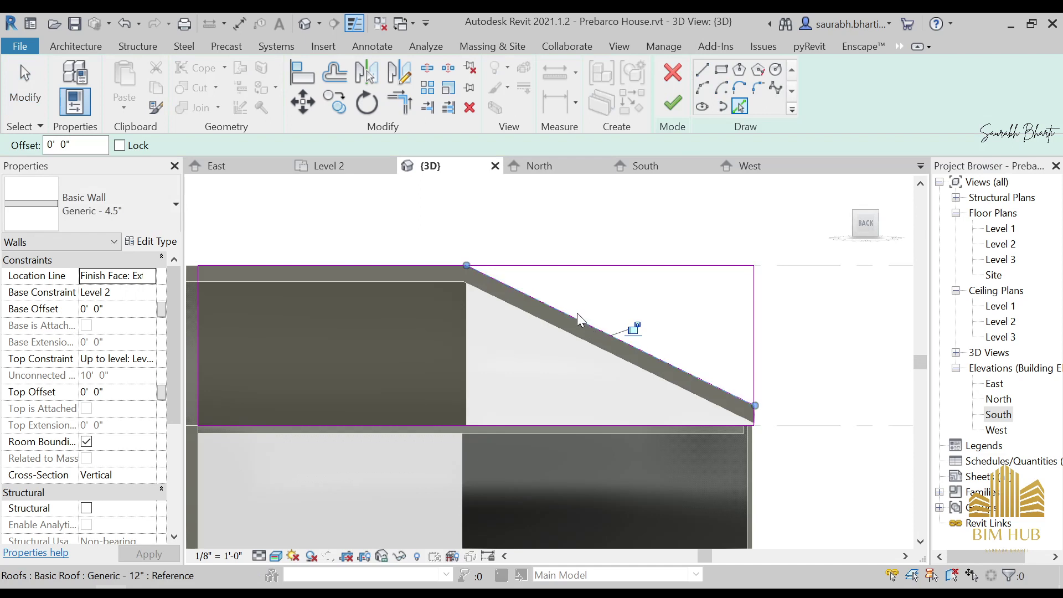
# Trim the wall profile's top and end lines to the sloping line, with the view set to Hidden Line
pyautogui.press('t')
pyautogui.press('r')
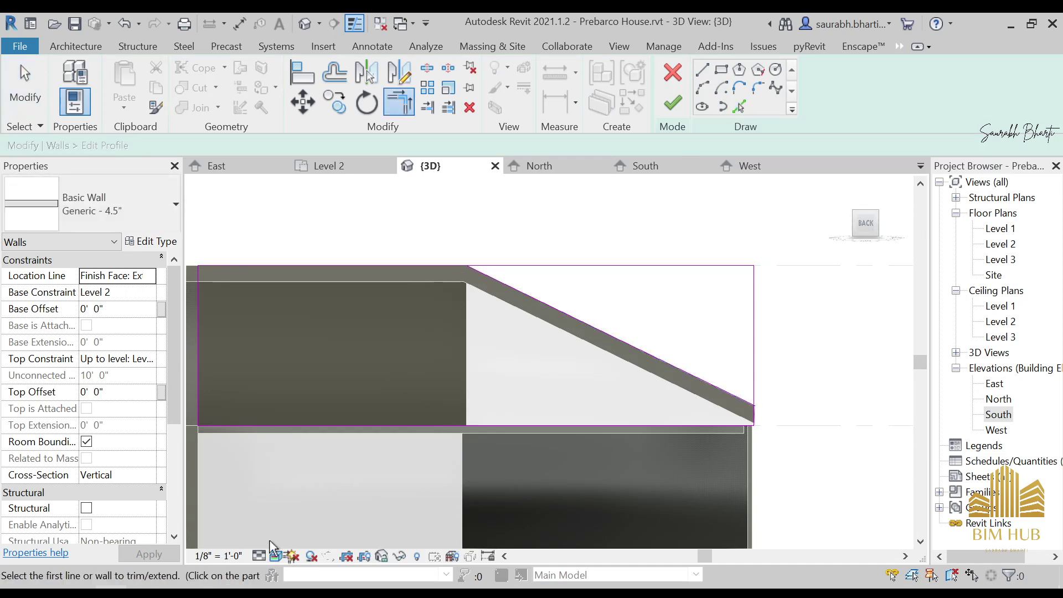
pyautogui.click(274, 555)
pyautogui.click(276, 490)
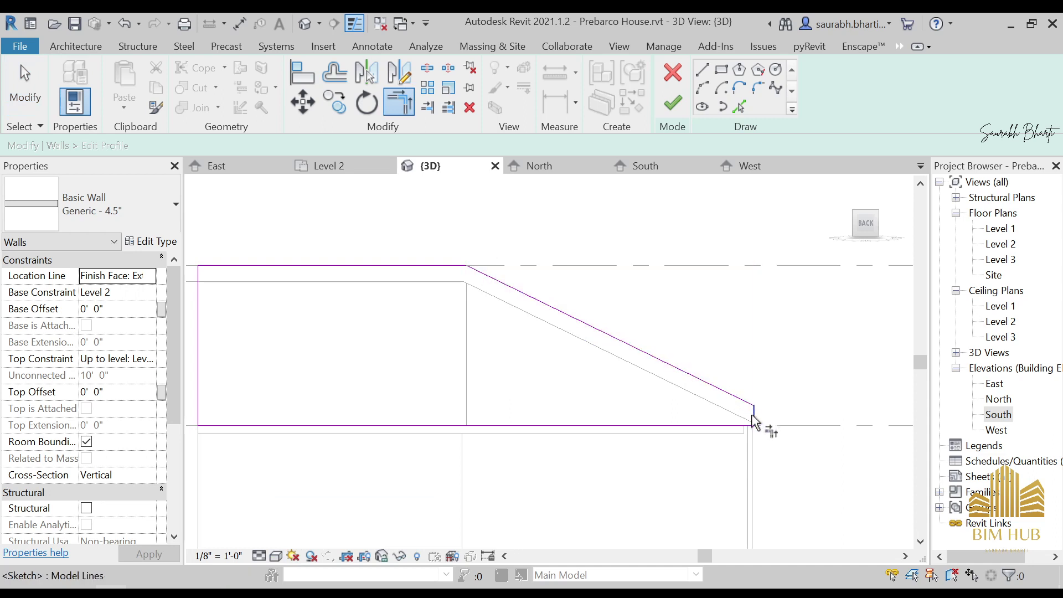
pyautogui.press('Escape')
pyautogui.scroll(2, 588, 332)
pyautogui.scroll(-3, 629, 348)
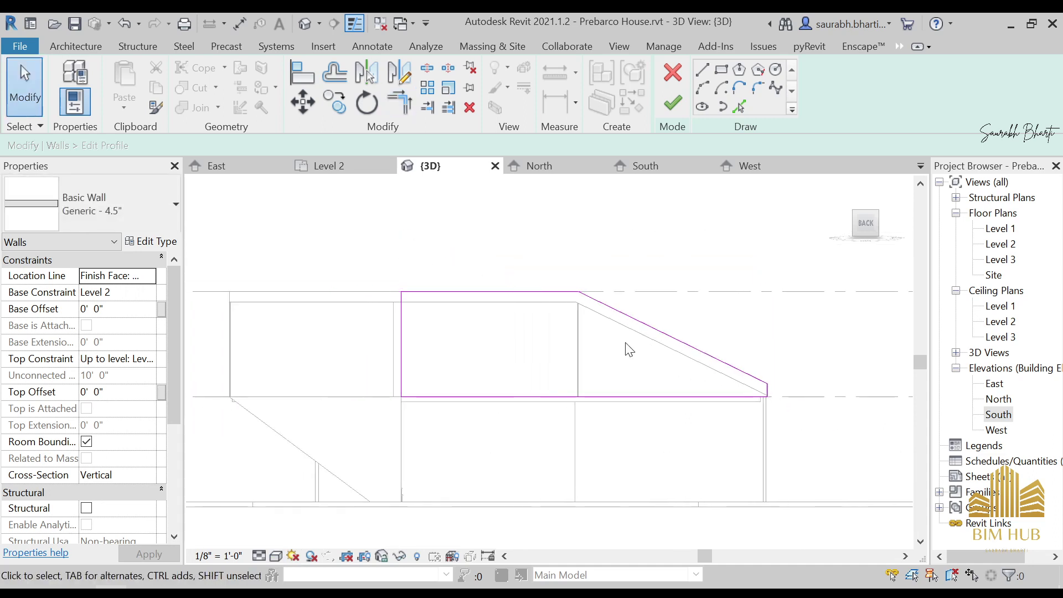
# Lower the profile's top and sloping lines to the roof's underside, removing the conflicting constraints, and finish the wall profile
pyautogui.scroll(2, 511, 301)
pyautogui.moveTo(510, 302)
pyautogui.mouseDown()
pyautogui.moveTo(510, 338)
pyautogui.moveTo(508, 325)
pyautogui.mouseUp()
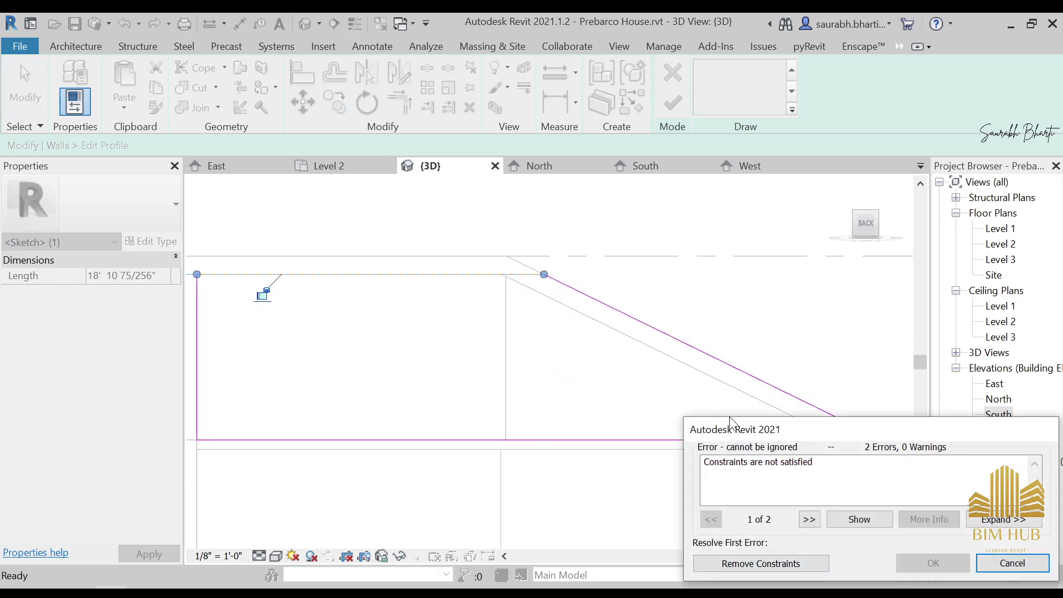
pyautogui.click(795, 560)
pyautogui.moveTo(699, 356); pyautogui.dragTo(688, 385)
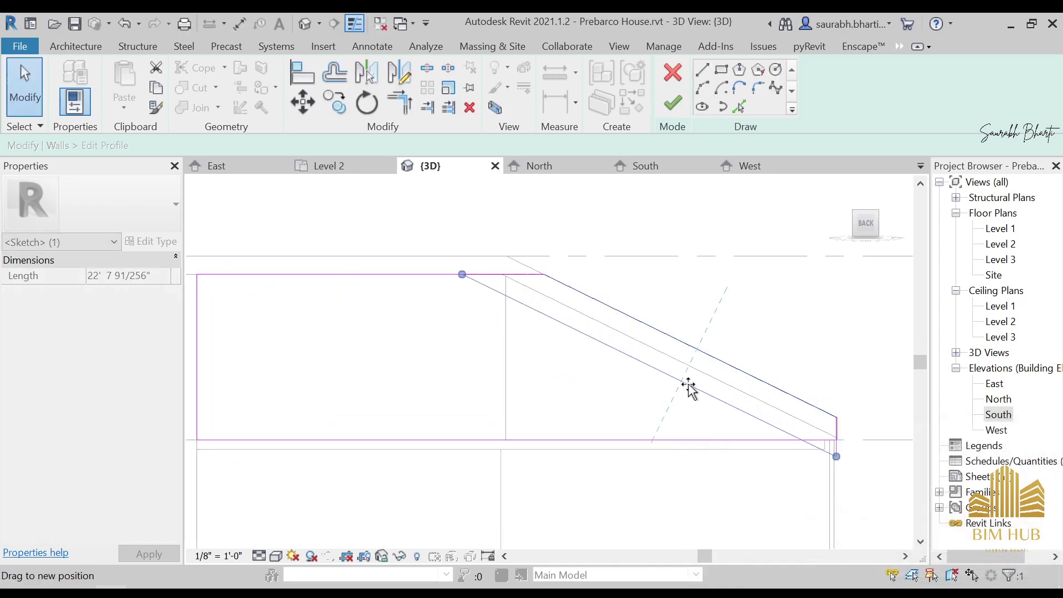
pyautogui.click(669, 225)
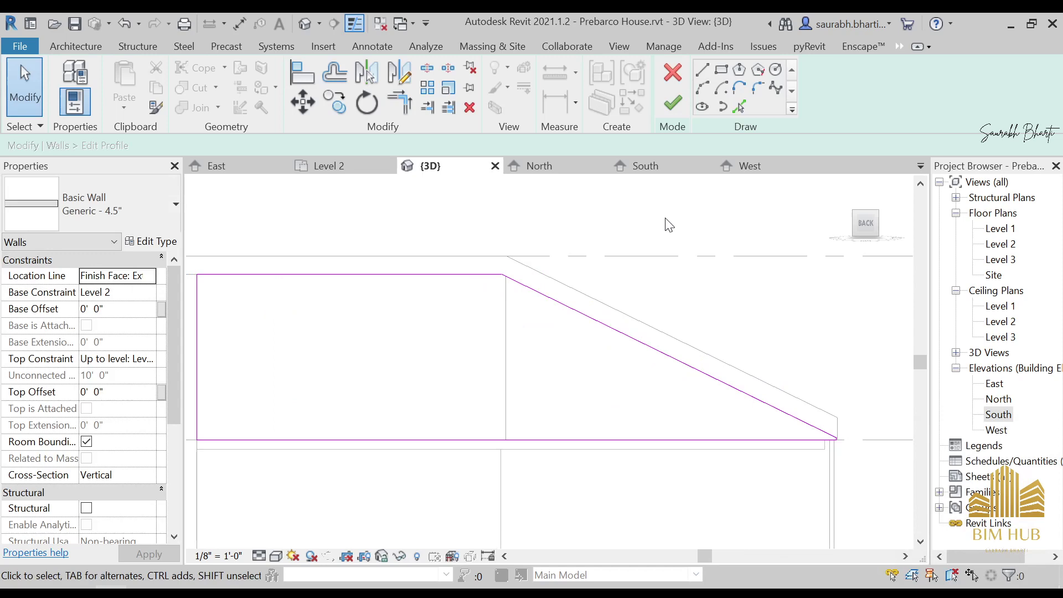
pyautogui.click(673, 102)
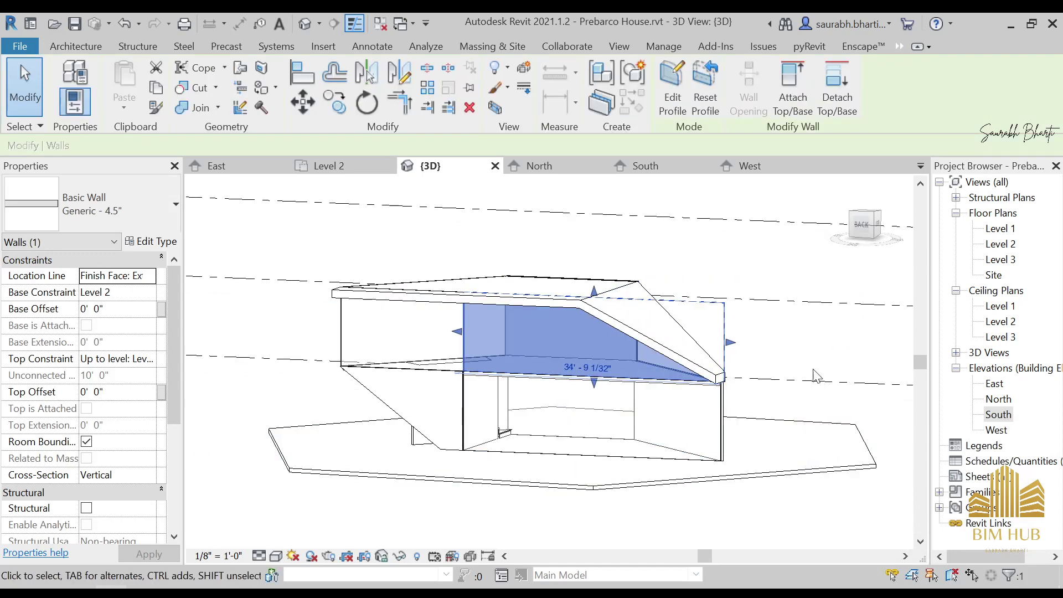
pyautogui.click(734, 262)
# Compare the reshaped long wall and roof with the exterior reference photos of the house in Photos
pyautogui.moveTo(738, 371)
pyautogui.keyDown('shift'); pyautogui.mouseDown(button='middle')
pyautogui.moveTo(626, 456)
pyautogui.moveTo(821, 380)
pyautogui.moveTo(836, 408)
pyautogui.moveTo(771, 442)
pyautogui.moveTo(566, 492)
pyautogui.mouseUp(button='middle'); pyautogui.keyUp('shift')
pyautogui.scroll(3, 614, 406)
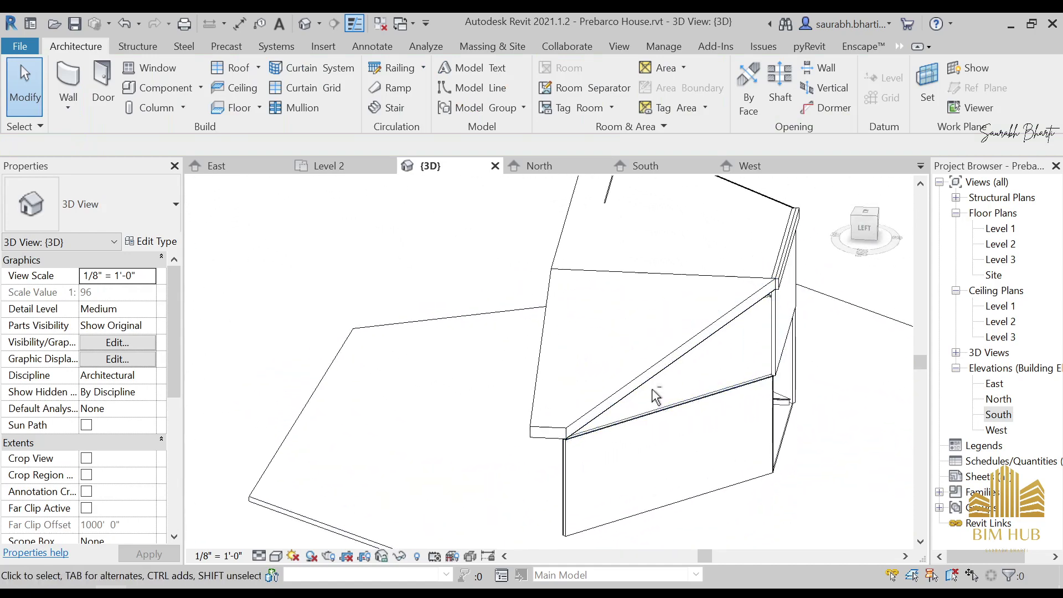
pyautogui.hotkey('alt', 'Tab')
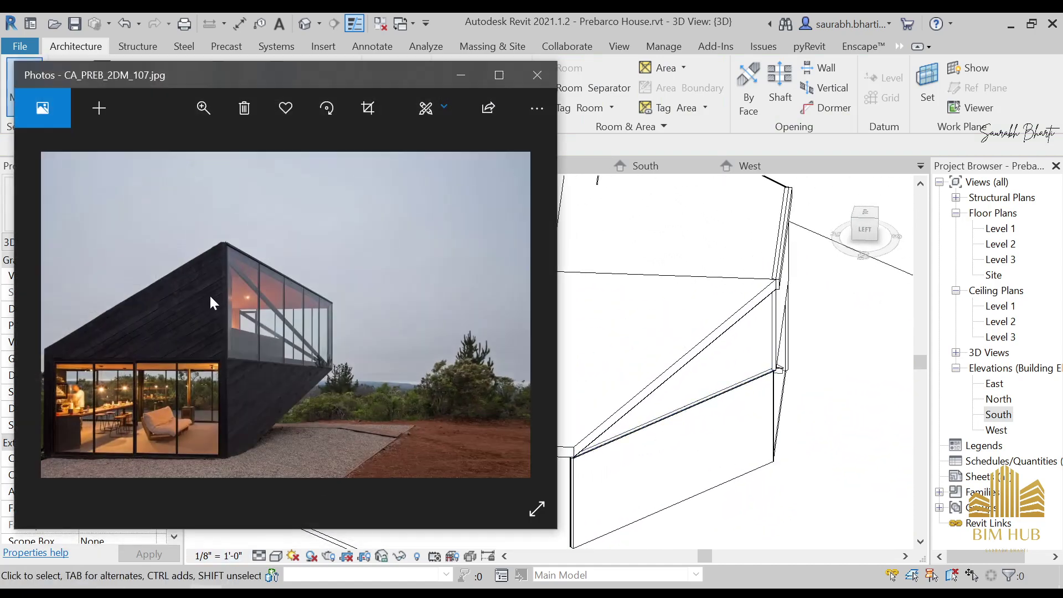
pyautogui.scroll(1, 61, 358)
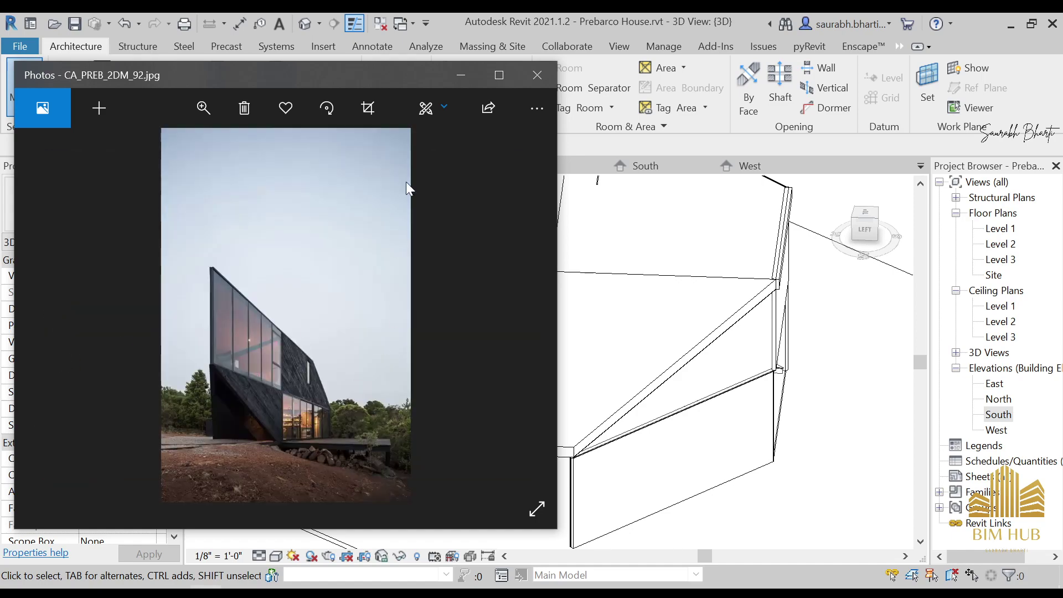
pyautogui.click(460, 74)
pyautogui.keyDown('shift'); pyautogui.moveTo(681, 387); pyautogui.dragTo(833, 409, button='middle'); pyautogui.keyUp('shift')
pyautogui.click(611, 444)
pyautogui.click(782, 432)
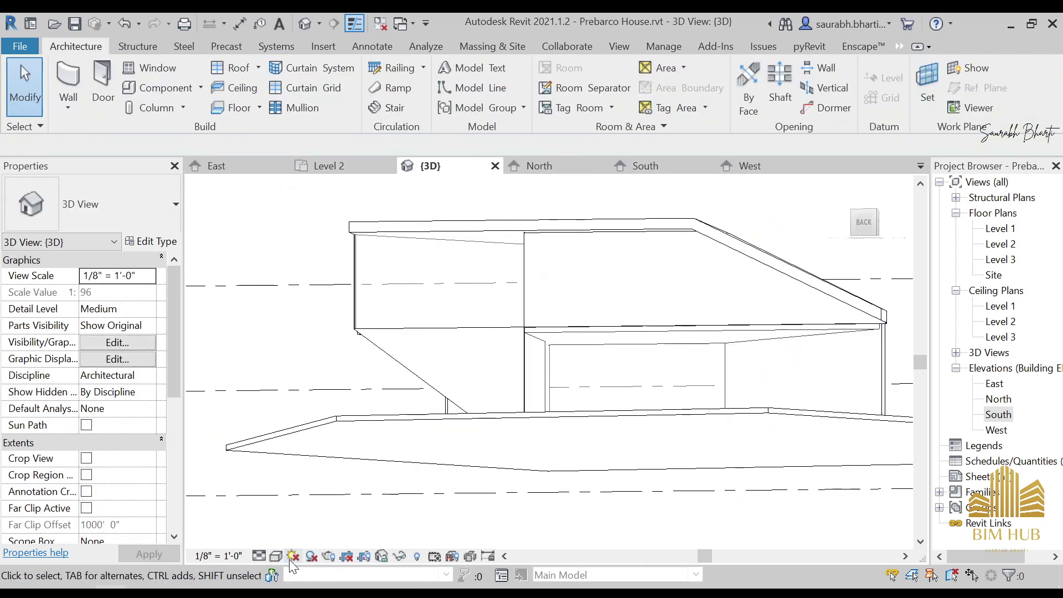
# Set the 3D view back to a visual style with shaded surfaces
pyautogui.click(292, 556)
pyautogui.click(276, 556)
pyautogui.click(310, 503)
pyautogui.moveTo(666, 426)
pyautogui.keyDown('shift'); pyautogui.mouseDown(button='middle')
pyautogui.moveTo(648, 404)
pyautogui.moveTo(573, 436)
pyautogui.mouseUp(button='middle'); pyautogui.keyUp('shift')
pyautogui.scroll(4, 648, 338)
# Examine how the roof overhangs the long wall and meets the lower corner, from the back and left sides
pyautogui.click(658, 376)
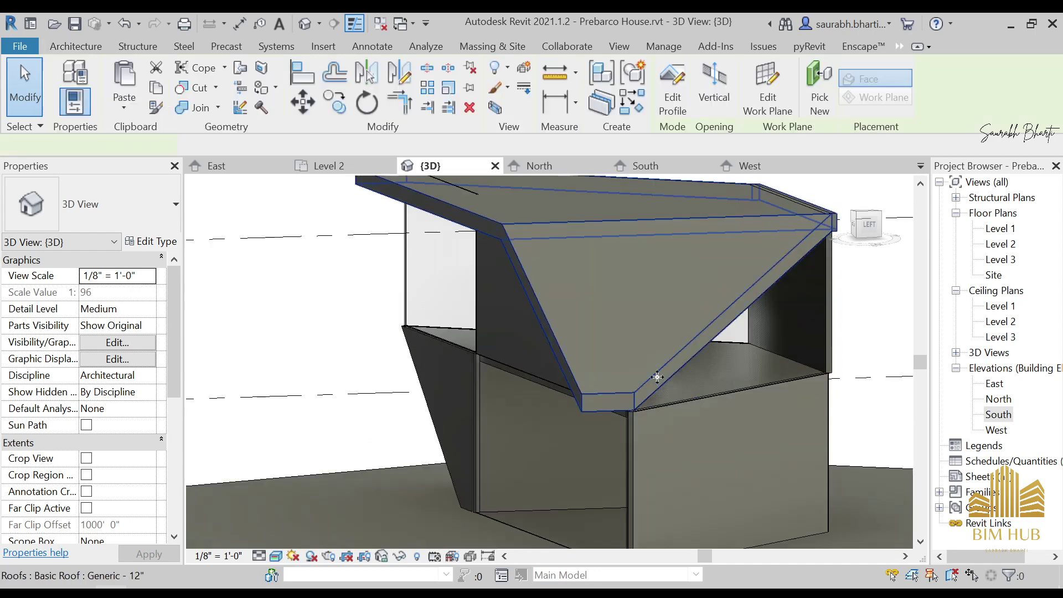
pyautogui.click(657, 376)
pyautogui.keyDown('shift'); pyautogui.moveTo(657, 376); pyautogui.dragTo(743, 463, button='middle'); pyautogui.keyUp('shift')
pyautogui.scroll(-5, 738, 459)
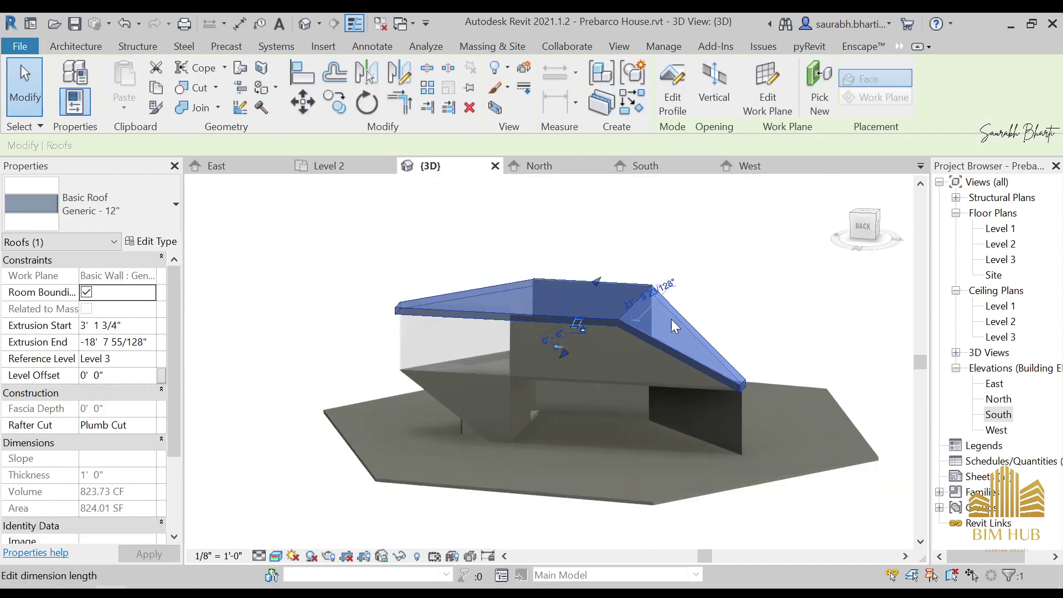
pyautogui.keyDown('shift'); pyautogui.moveTo(671, 319); pyautogui.dragTo(730, 410, button='middle'); pyautogui.keyUp('shift')
pyautogui.scroll(5, 731, 413)
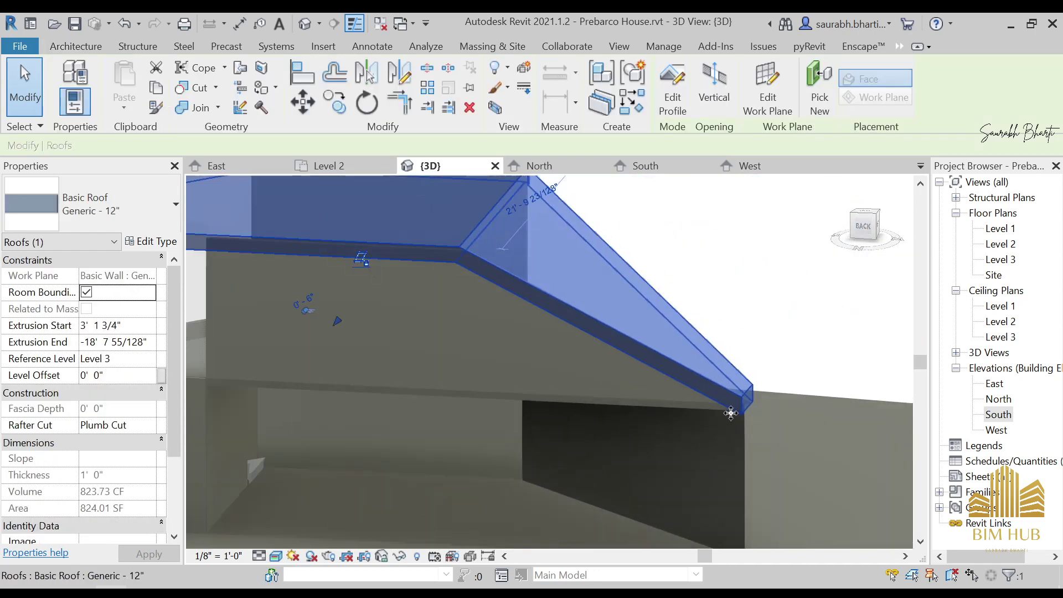
pyautogui.scroll(-5, 731, 413)
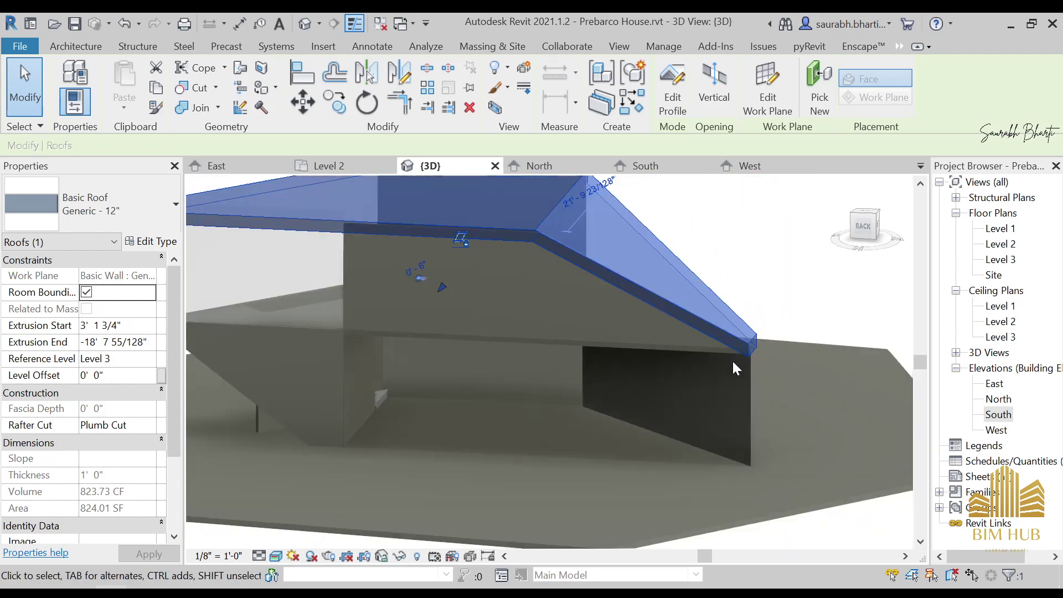
pyautogui.keyDown('shift'); pyautogui.moveTo(736, 363); pyautogui.dragTo(440, 390, button='middle'); pyautogui.keyUp('shift')
pyautogui.scroll(4, 445, 401)
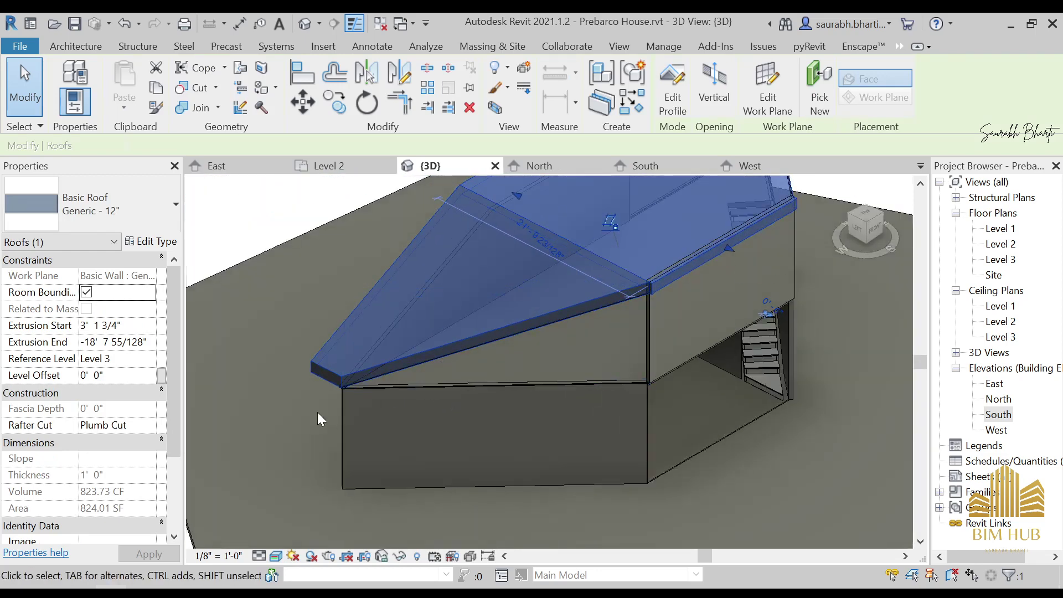
pyautogui.press('Escape')
pyautogui.keyDown('shift'); pyautogui.moveTo(317, 412); pyautogui.dragTo(664, 277, button='middle'); pyautogui.keyUp('shift')
pyautogui.scroll(3, 780, 332)
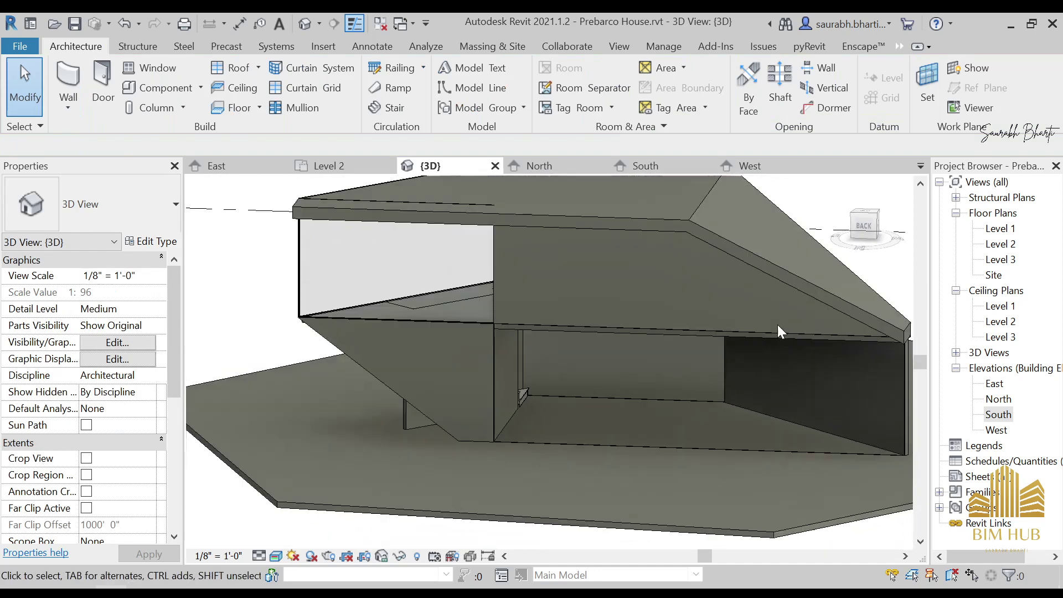
pyautogui.keyDown('shift'); pyautogui.moveTo(781, 332); pyautogui.dragTo(720, 415, button='middle'); pyautogui.keyUp('shift')
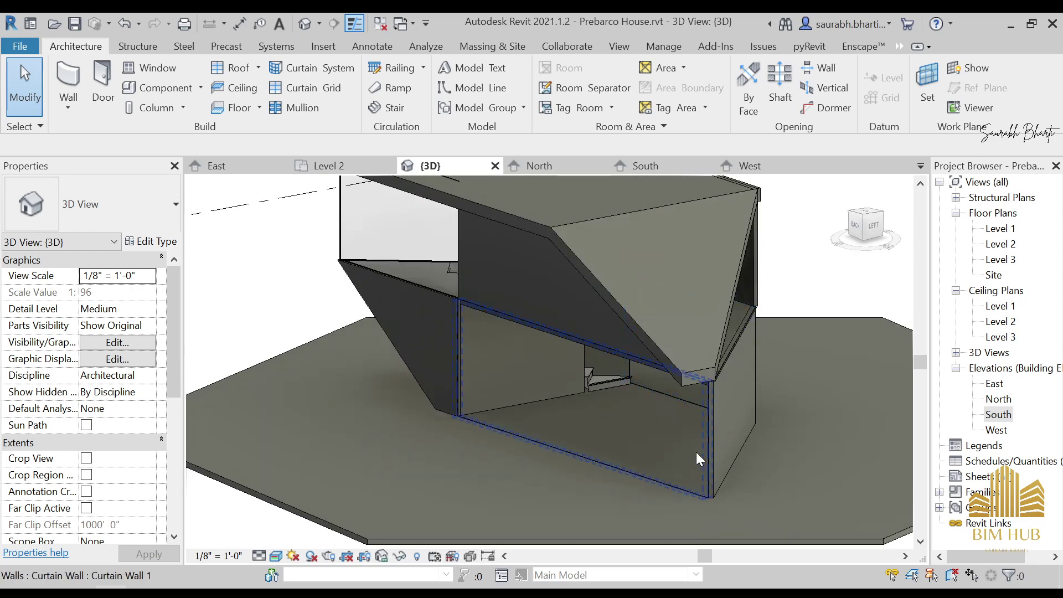
pyautogui.keyDown('shift'); pyautogui.moveTo(692, 482); pyautogui.dragTo(836, 410, button='middle'); pyautogui.keyUp('shift')
# Pull the front end of the extrusion roof back to the long wall's face in the top view, removing the overhang
pyautogui.click(874, 333)
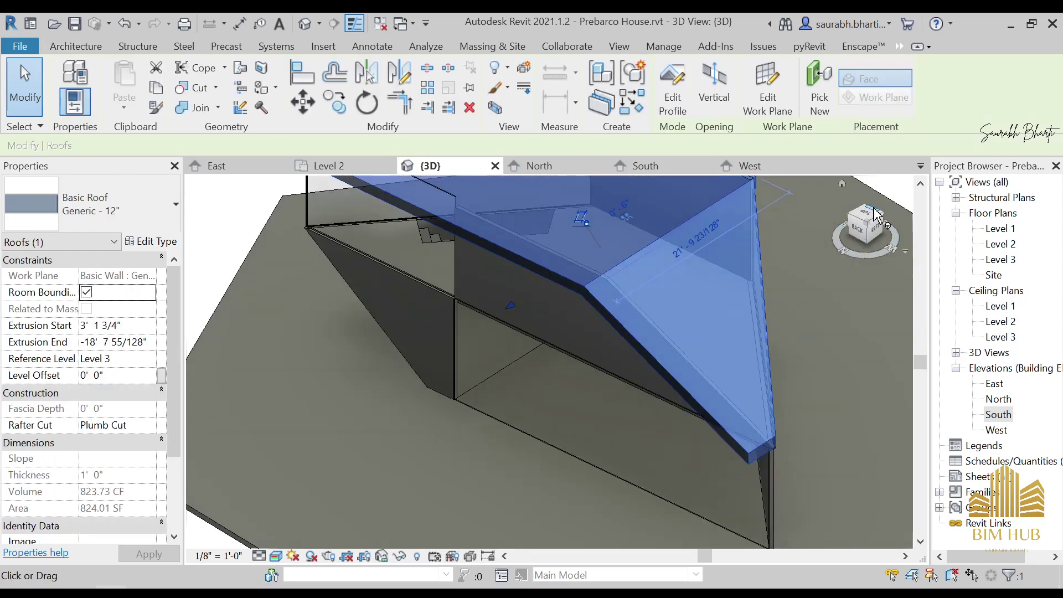
pyautogui.click(866, 217)
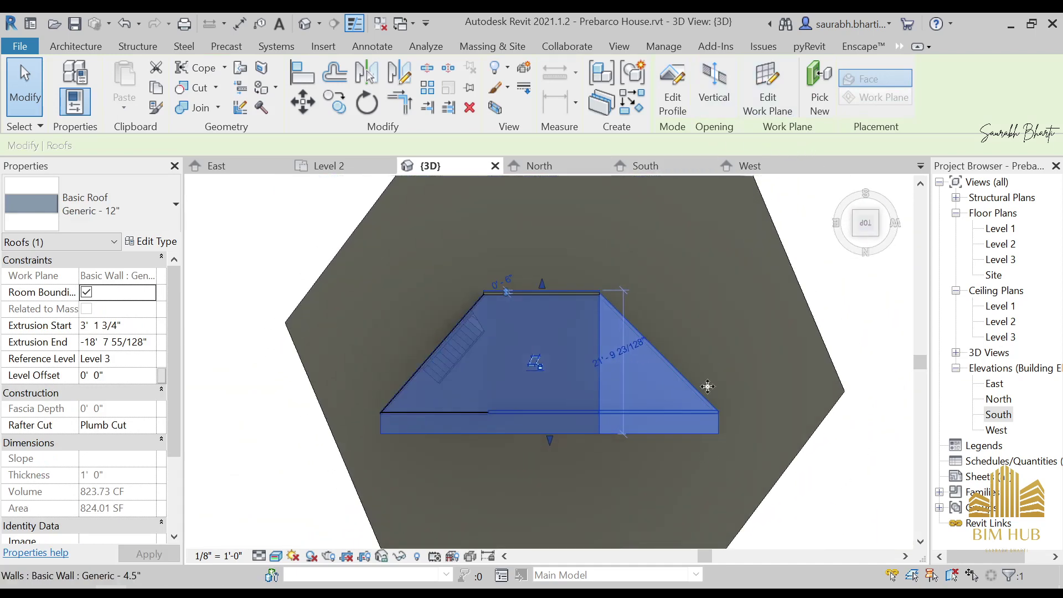
pyautogui.scroll(3, 520, 476)
pyautogui.moveTo(579, 424); pyautogui.dragTo(576, 343)
pyautogui.scroll(-4, 630, 425)
pyautogui.press('Escape')
pyautogui.keyDown('shift'); pyautogui.moveTo(679, 450); pyautogui.dragTo(646, 397, button='middle'); pyautogui.keyUp('shift')
pyautogui.scroll(5, 764, 404)
pyautogui.scroll(-5, 782, 414)
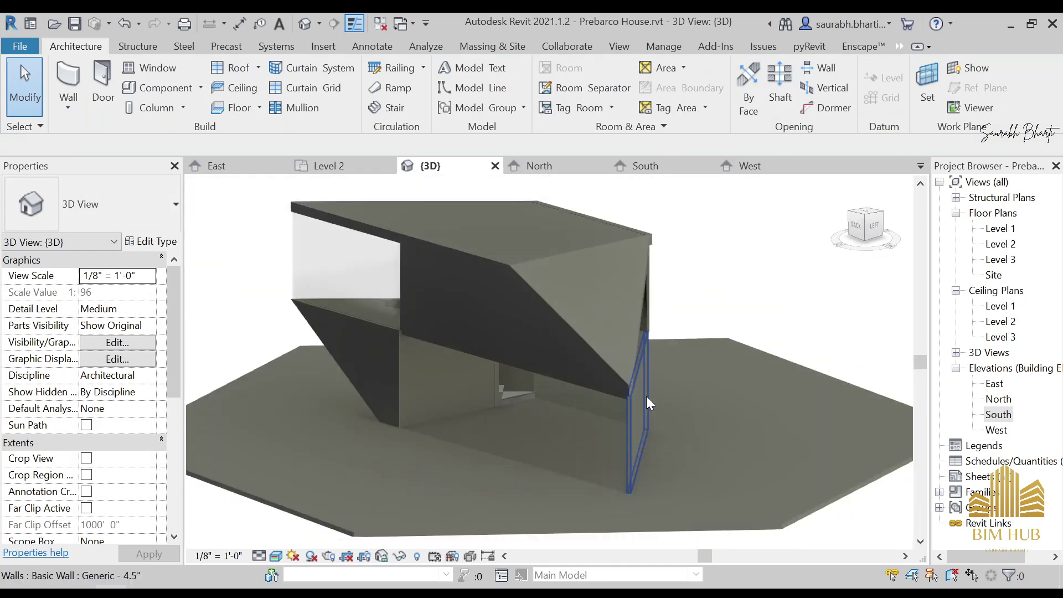
# Open the profile of the ground-floor wall behind the sloping end wall for editing from the right side, removing its attachments
pyautogui.keyDown('shift'); pyautogui.moveTo(541, 312); pyautogui.dragTo(873, 313, button='middle'); pyautogui.keyUp('shift')
pyautogui.click(863, 231)
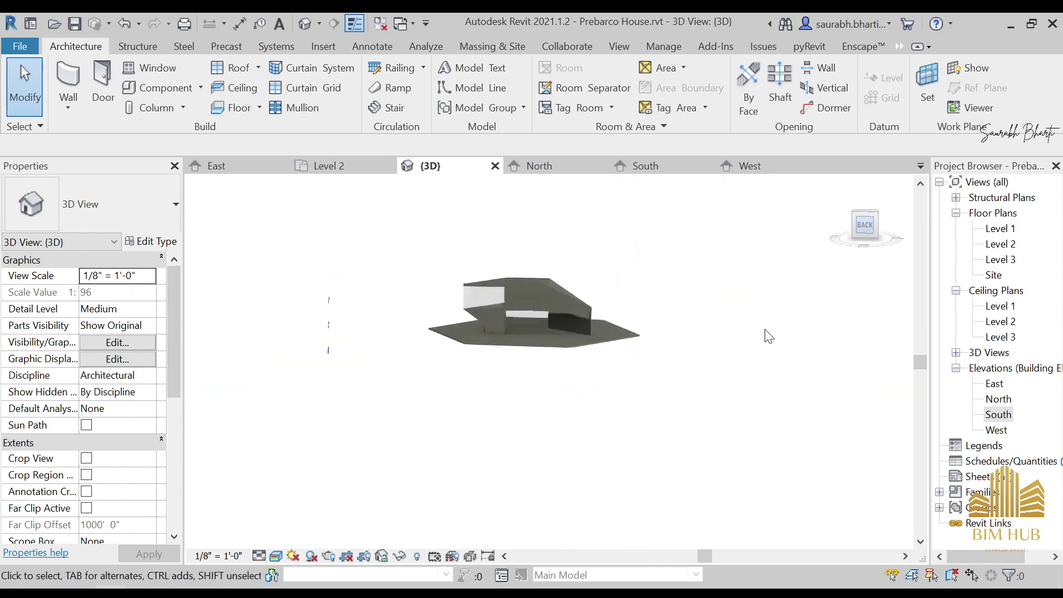
pyautogui.keyDown('shift'); pyautogui.moveTo(477, 385); pyautogui.dragTo(869, 258, button='middle'); pyautogui.keyUp('shift')
pyautogui.click(877, 228)
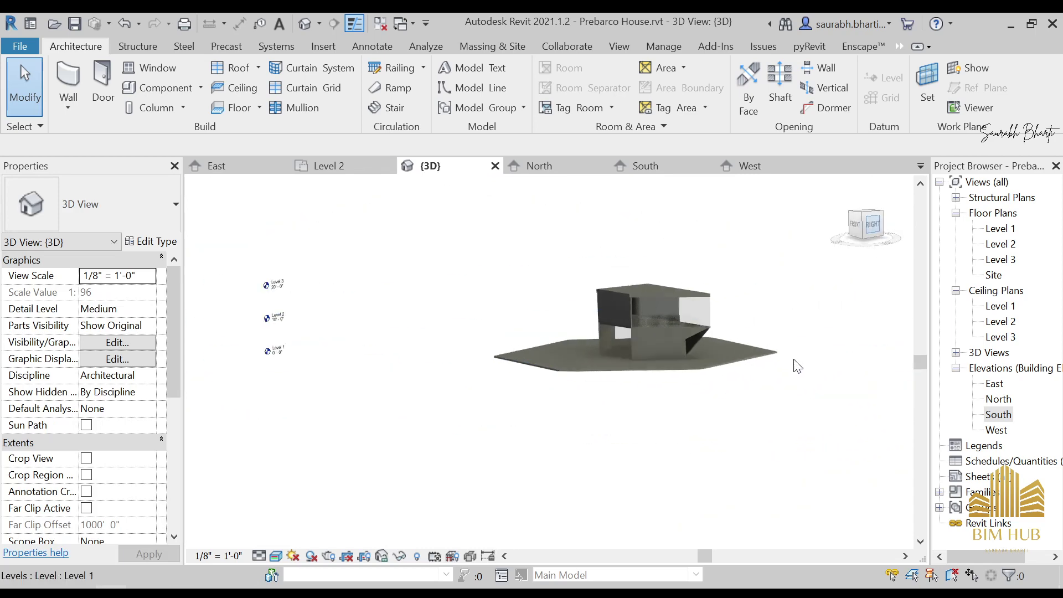
pyautogui.scroll(6, 557, 413)
pyautogui.click(688, 397)
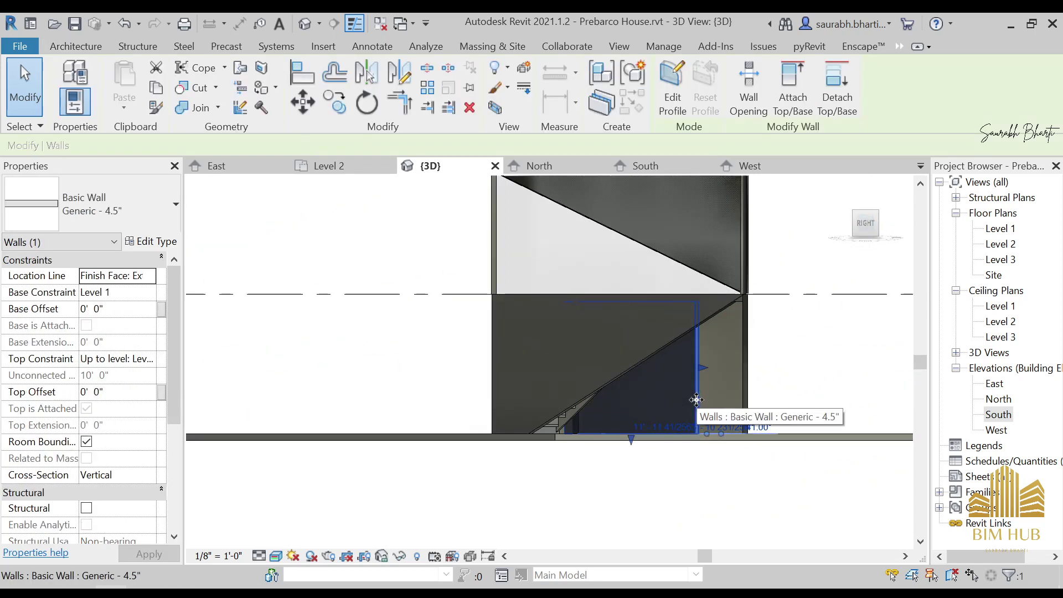
pyautogui.click(680, 108)
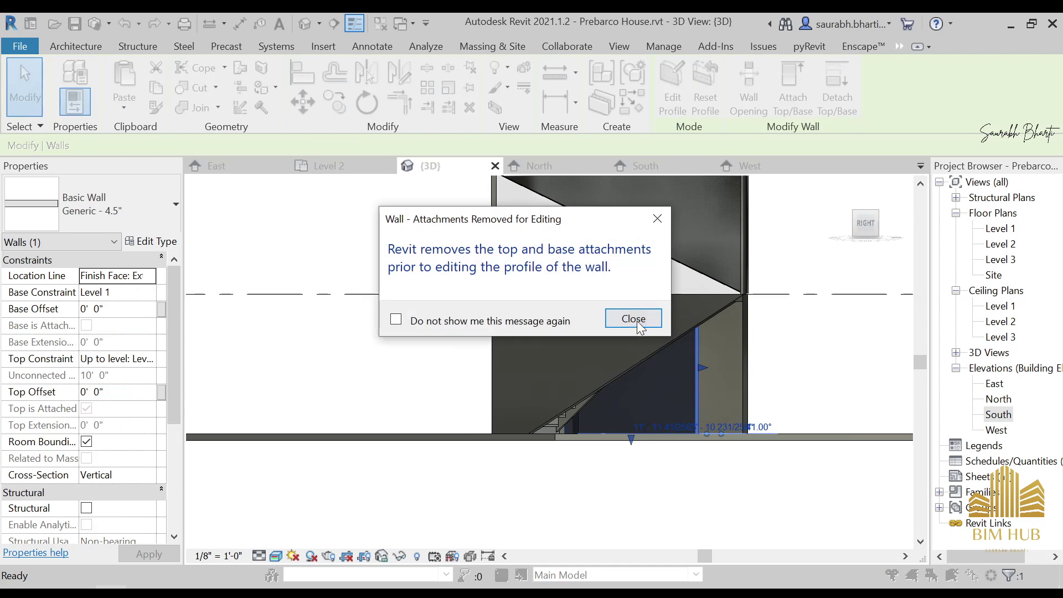
pyautogui.click(631, 317)
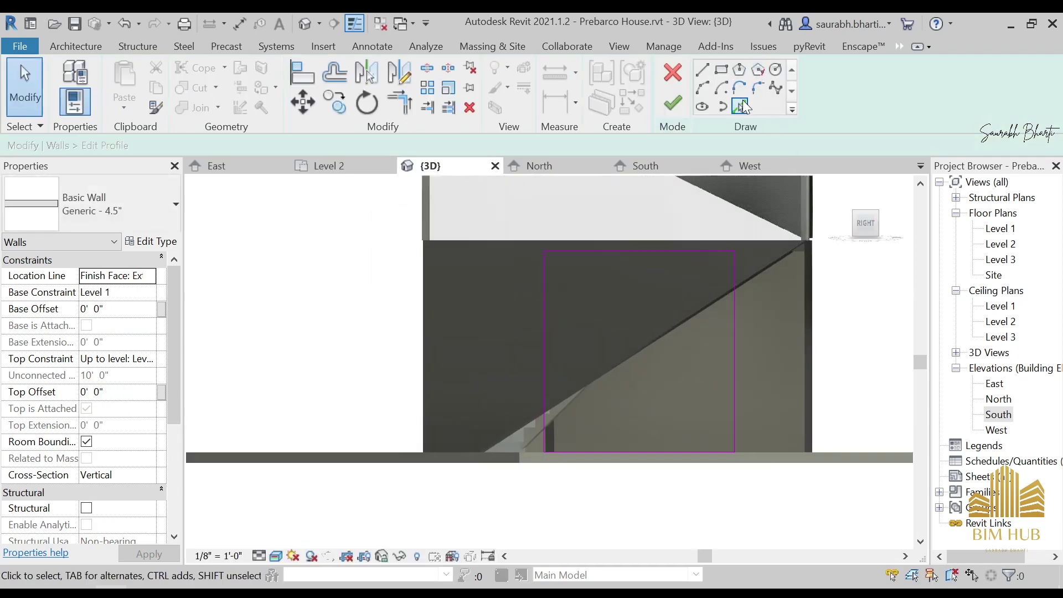
# Add a profile line picked from the end wall's sloping edge and move it up onto that edge
pyautogui.click(640, 353)
pyautogui.press('Escape')
pyautogui.press('Escape')
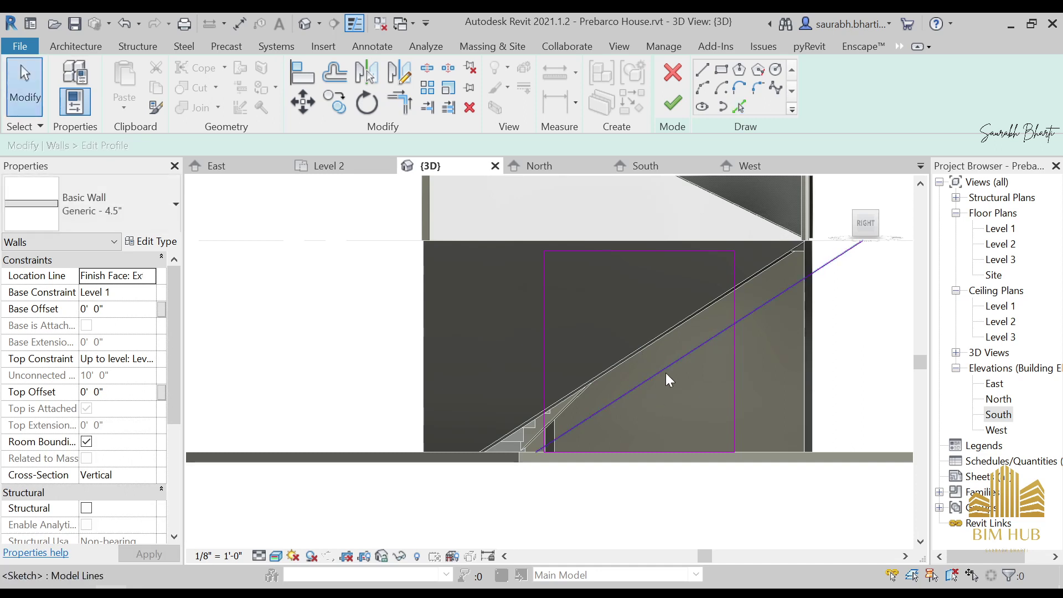
pyautogui.moveTo(665, 379); pyautogui.dragTo(656, 346)
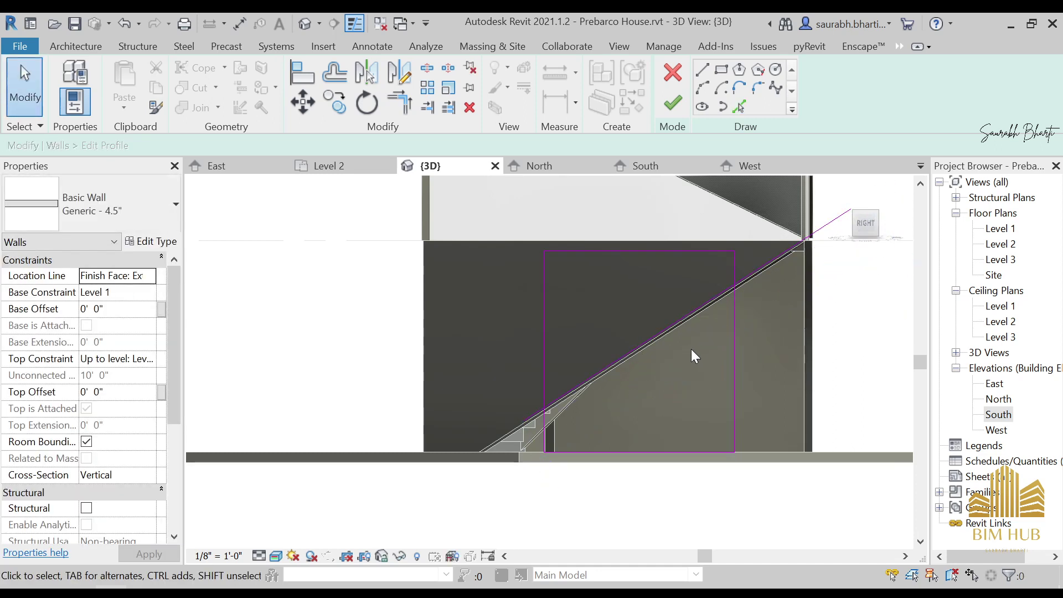
# Trim the profile's vertical sides to the sloping line and delete the bottom line
pyautogui.press('t')
pyautogui.press('r')
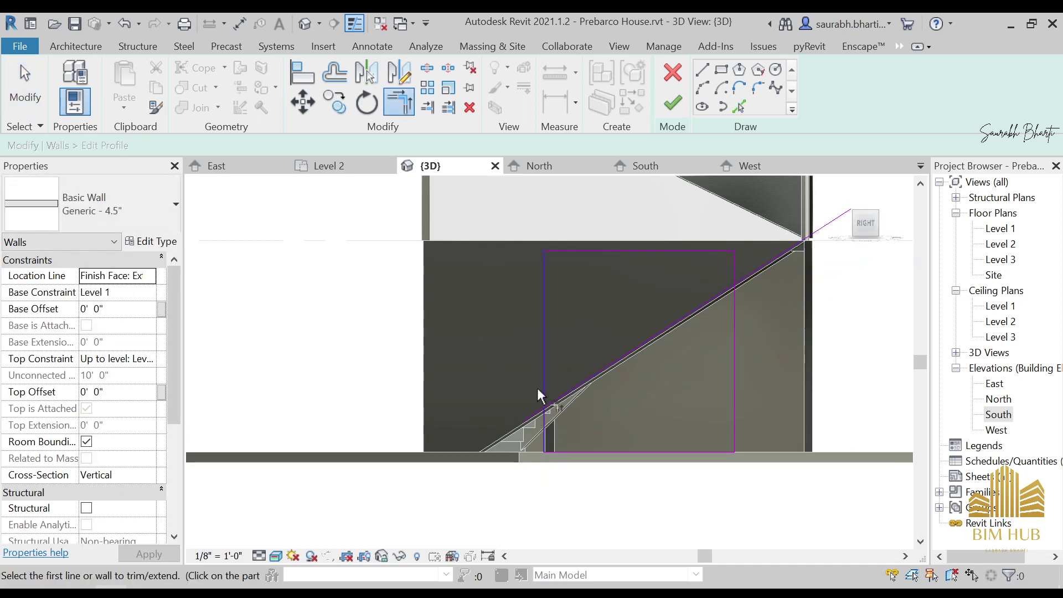
pyautogui.click(546, 385)
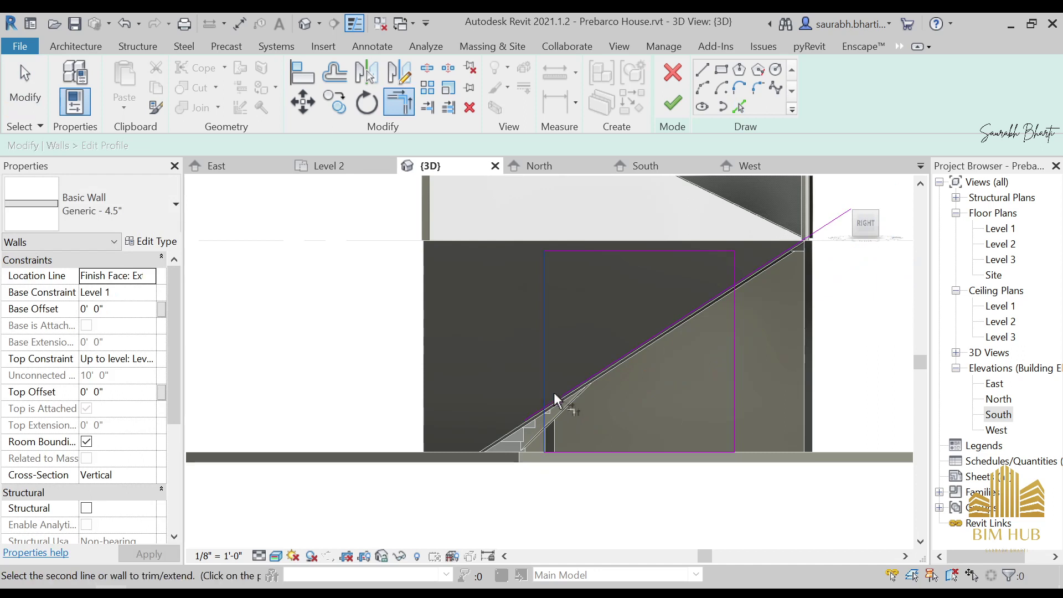
pyautogui.click(728, 284)
pyautogui.press('Escape')
pyautogui.scroll(-1, 627, 434)
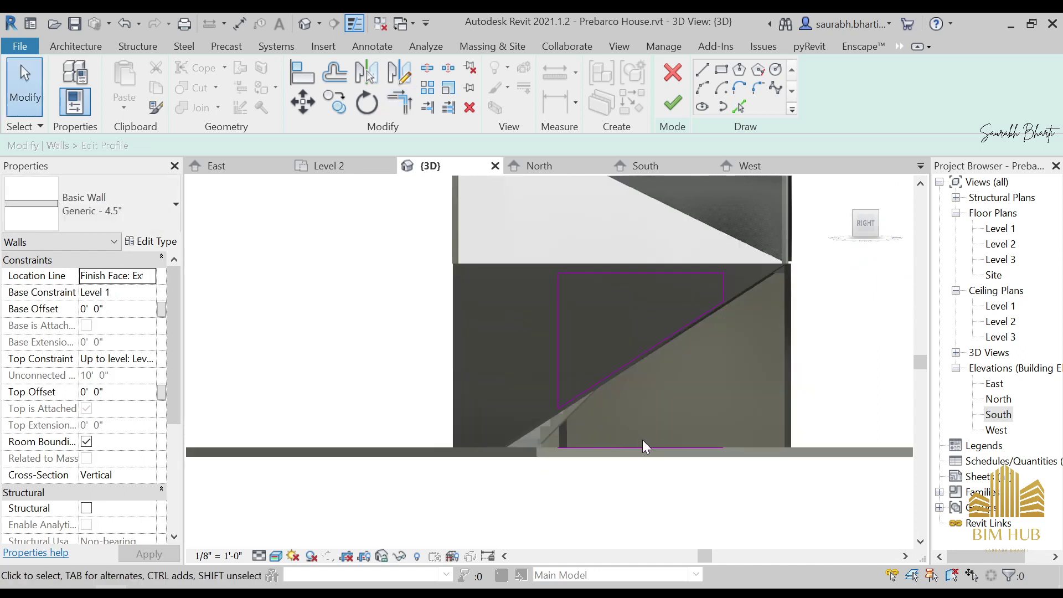
pyautogui.click(643, 446)
pyautogui.press('Delete')
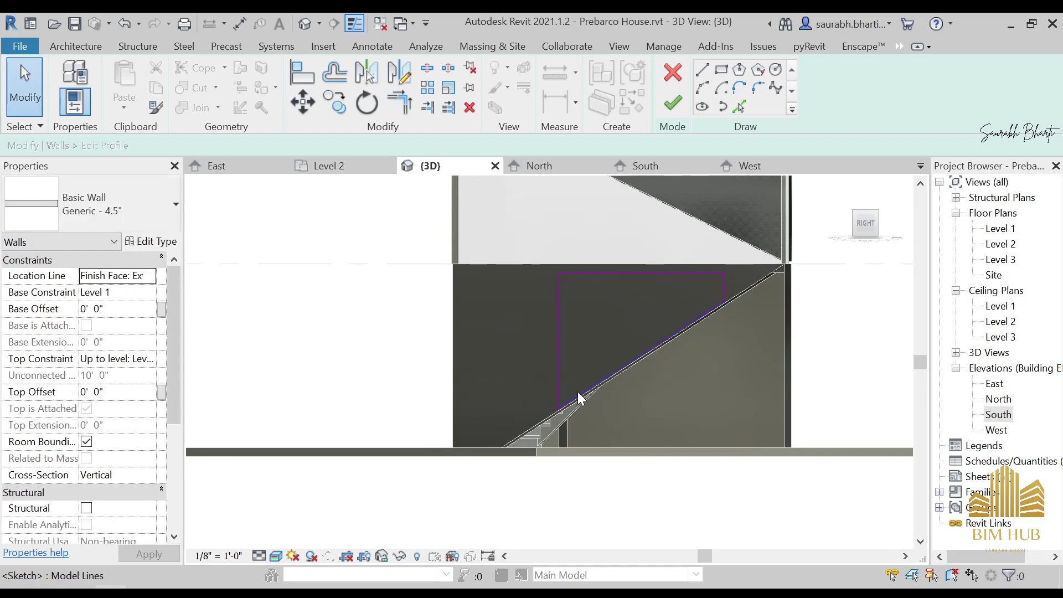
# Lower the profile's lowest corner near the stair foot, making its vertical line about 8' 5 1/2" long, and finish the wall profile
pyautogui.scroll(3, 577, 391)
pyautogui.click(551, 419)
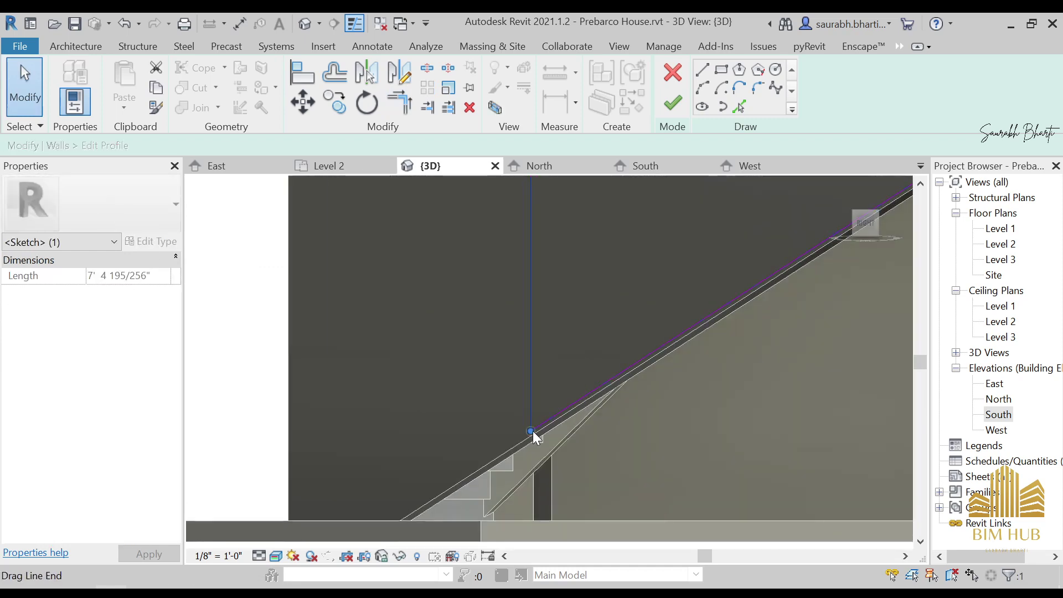
pyautogui.moveTo(531, 431); pyautogui.dragTo(546, 475)
pyautogui.click(1011, 562)
pyautogui.click(546, 428)
pyautogui.moveTo(537, 462); pyautogui.dragTo(531, 475)
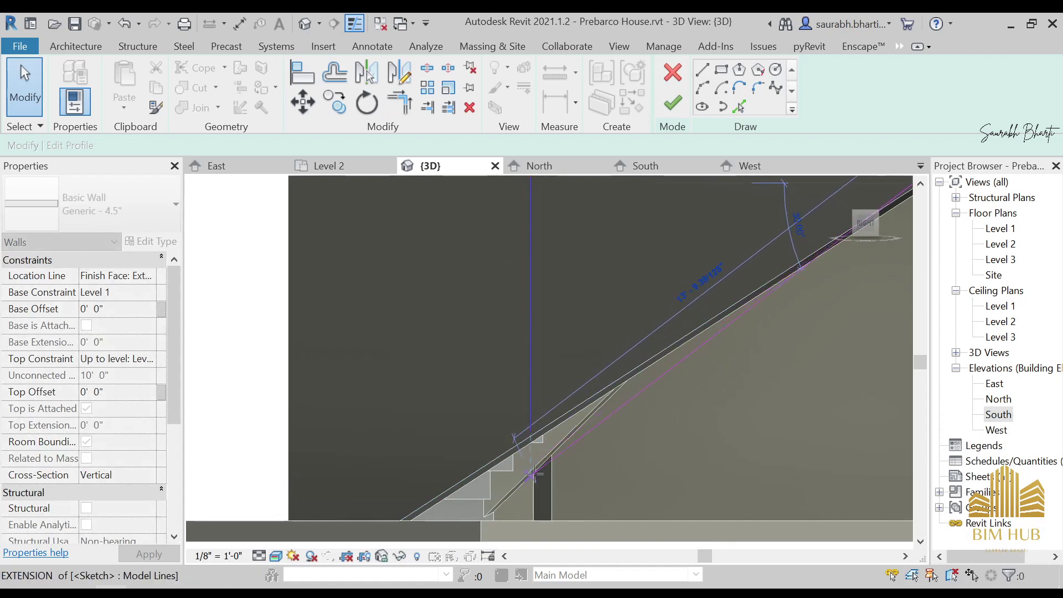
pyautogui.click(522, 396)
pyautogui.click(530, 399)
pyautogui.moveTo(531, 430)
pyautogui.mouseDown()
pyautogui.moveTo(536, 500)
pyautogui.moveTo(532, 474)
pyautogui.mouseUp()
pyautogui.scroll(-3, 625, 352)
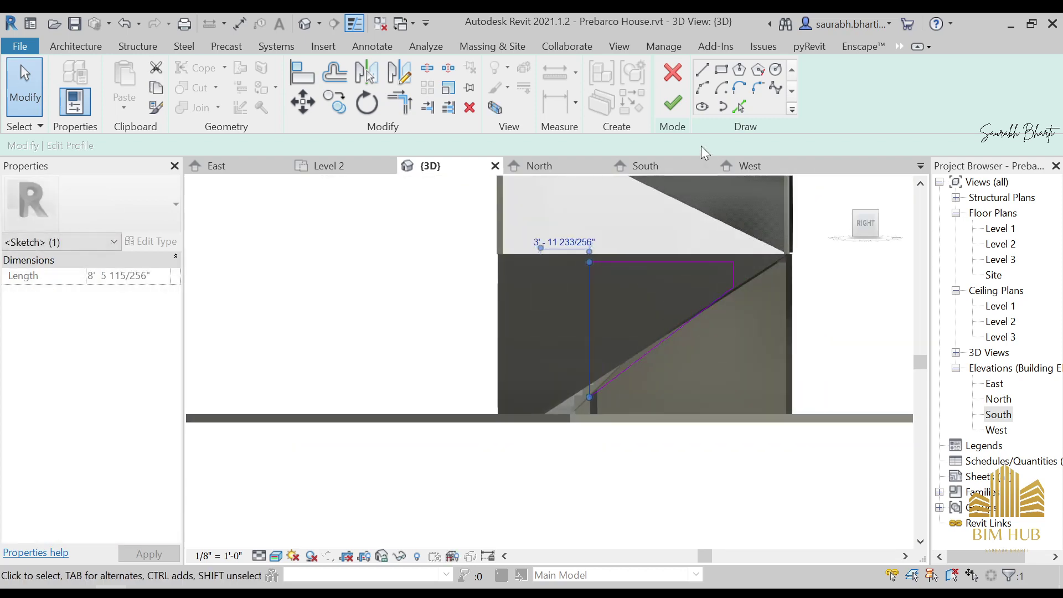
pyautogui.click(673, 103)
pyautogui.click(612, 472)
pyautogui.keyDown('shift'); pyautogui.moveTo(613, 472); pyautogui.dragTo(692, 459, button='middle'); pyautogui.keyUp('shift')
# Try to move the whole sloping line of the end wall's profile outward past the stairs and finish the sketch
pyautogui.click(863, 224)
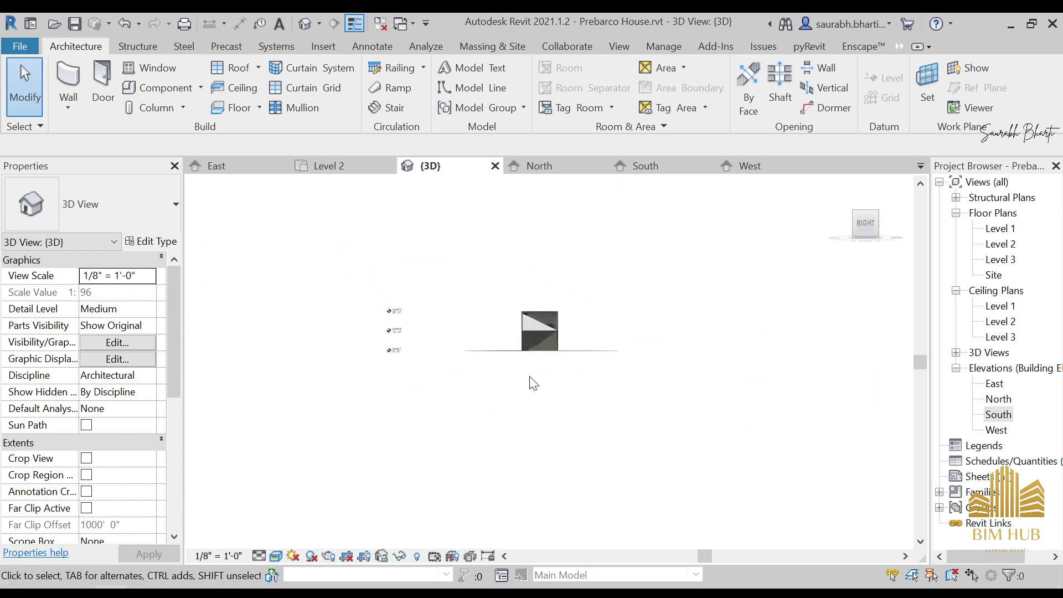
pyautogui.scroll(5, 504, 330)
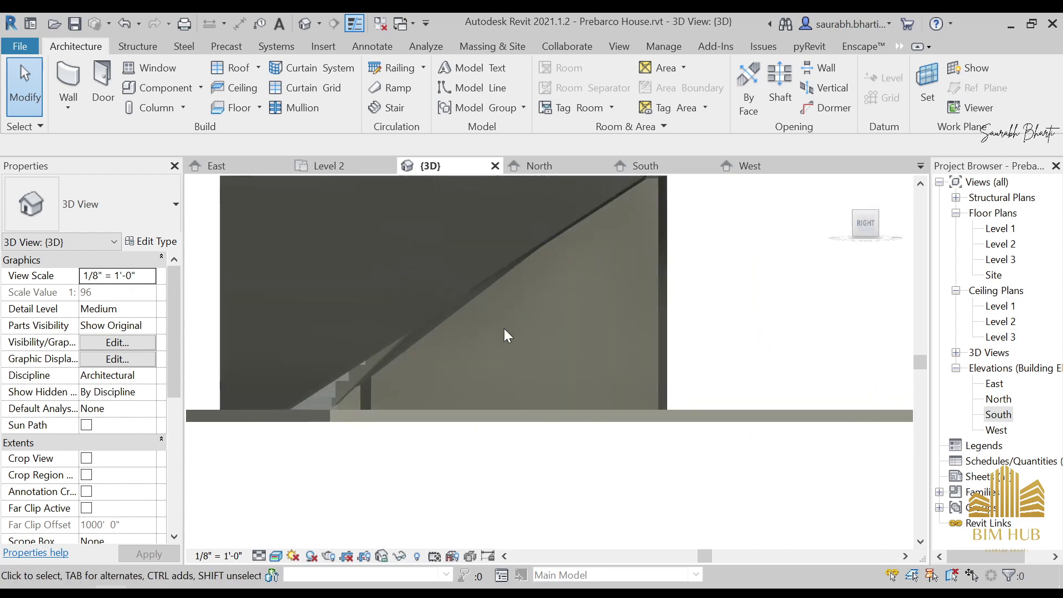
pyautogui.click(422, 326)
pyautogui.click(422, 314)
pyautogui.click(676, 79)
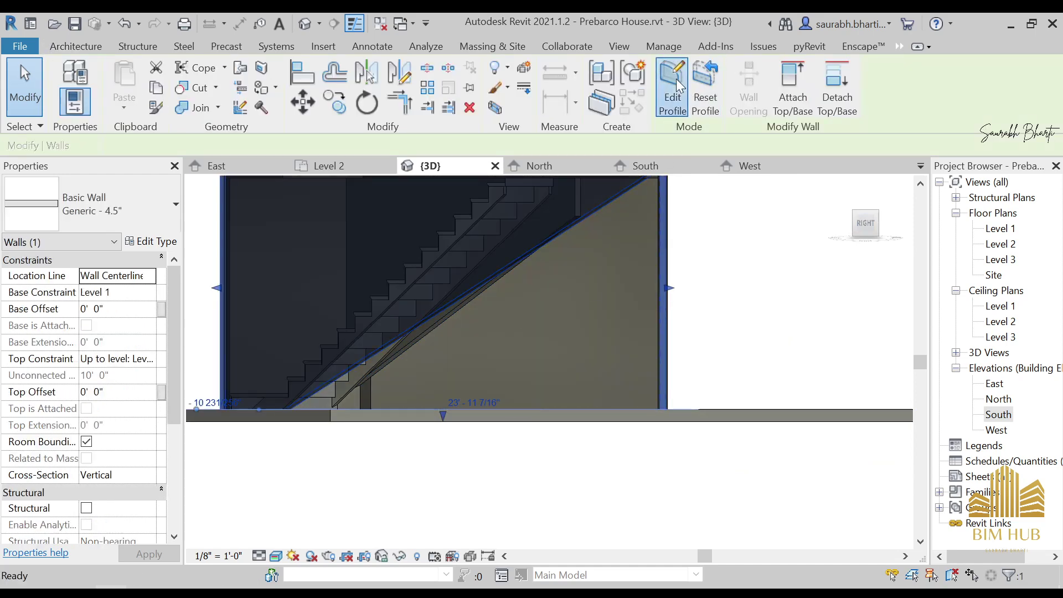
pyautogui.click(336, 381)
pyautogui.moveTo(336, 380); pyautogui.dragTo(367, 383)
pyautogui.moveTo(340, 448)
pyautogui.mouseDown(button='middle')
pyautogui.moveTo(356, 488)
pyautogui.moveTo(309, 477)
pyautogui.mouseUp(button='middle')
pyautogui.scroll(3, 308, 452)
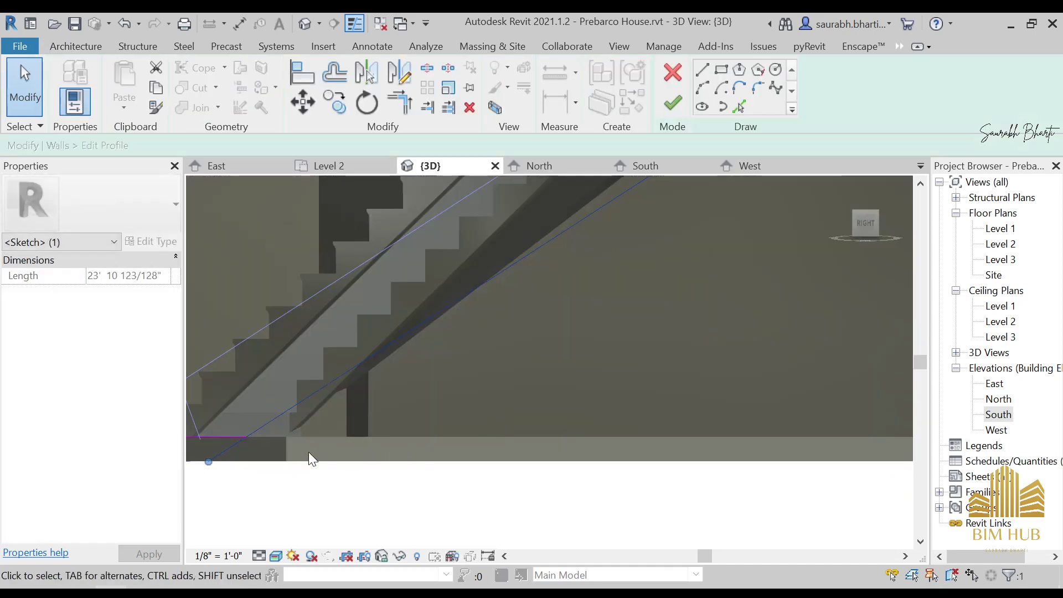
pyautogui.moveTo(303, 398); pyautogui.dragTo(339, 403)
pyautogui.scroll(-4, 387, 384)
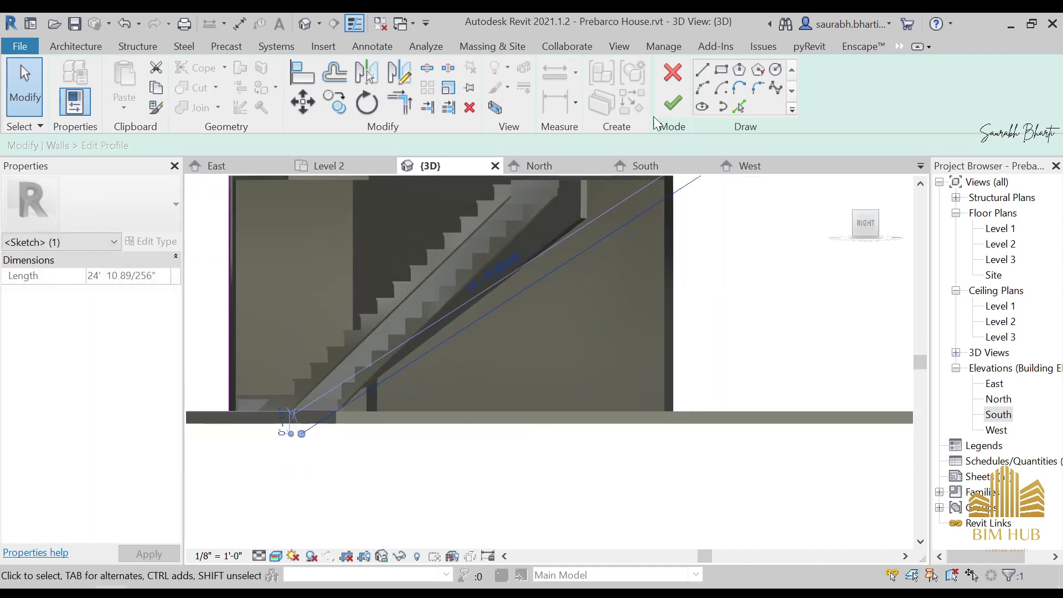
pyautogui.click(673, 103)
pyautogui.click(761, 563)
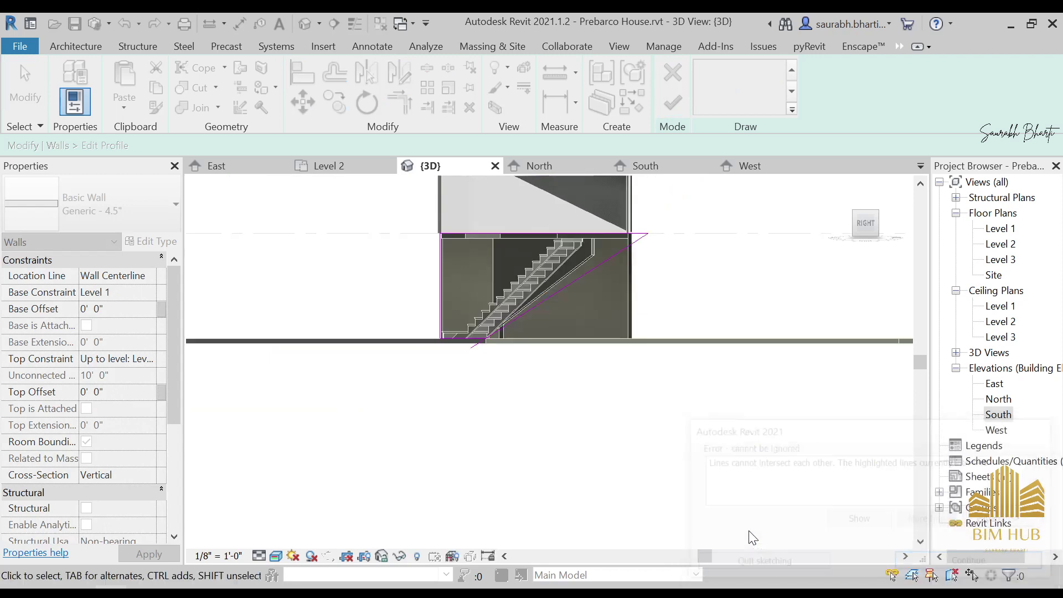
# Discard the edits to the end wall's elevation profile
pyautogui.click(672, 72)
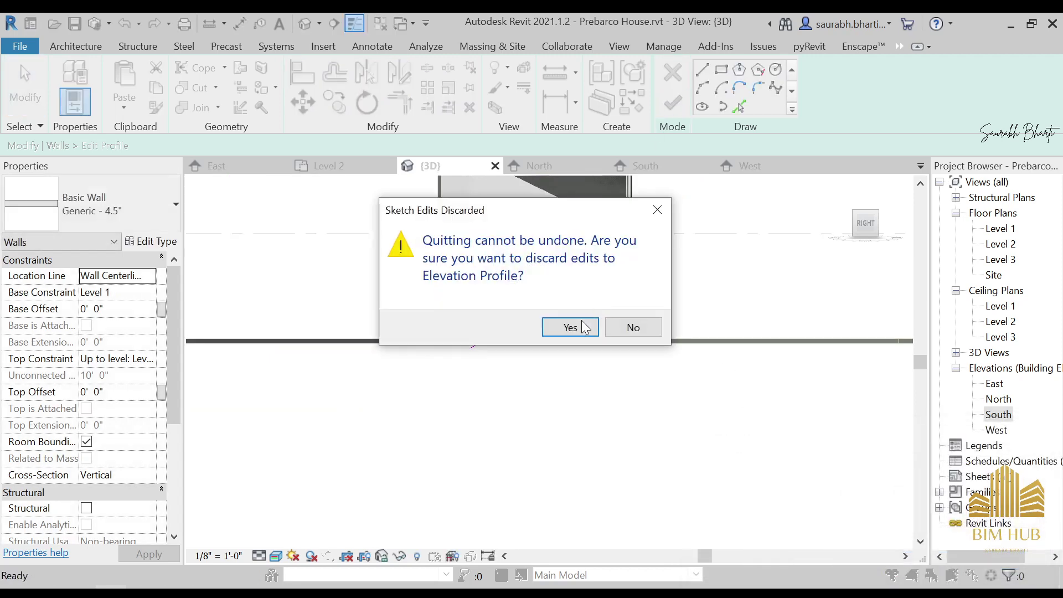
pyautogui.click(570, 327)
pyautogui.scroll(5, 560, 296)
pyautogui.scroll(-5, 596, 316)
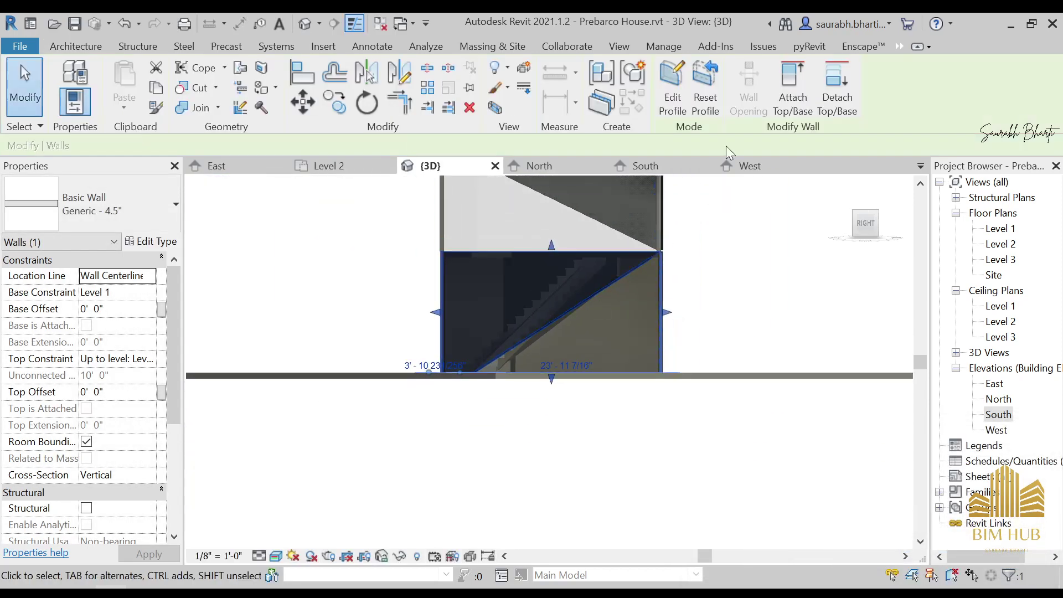
# In Hidden Line style, move the foot of the end wall's sloping profile line along the floor, making it about 20' 7 1/2", and finish
pyautogui.click(258, 556)
pyautogui.click(288, 488)
pyautogui.click(668, 105)
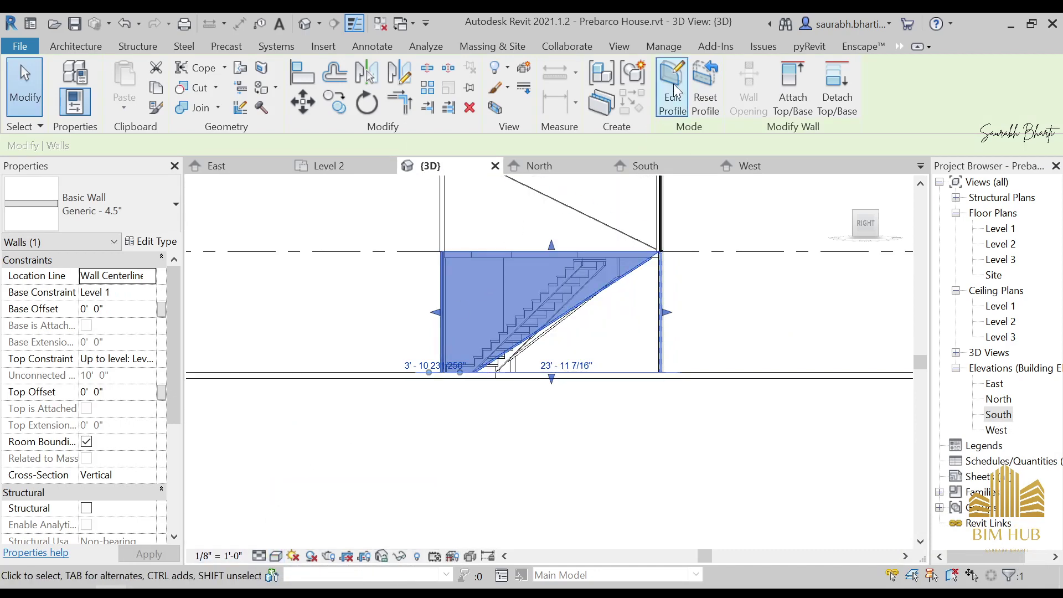
pyautogui.click(526, 368)
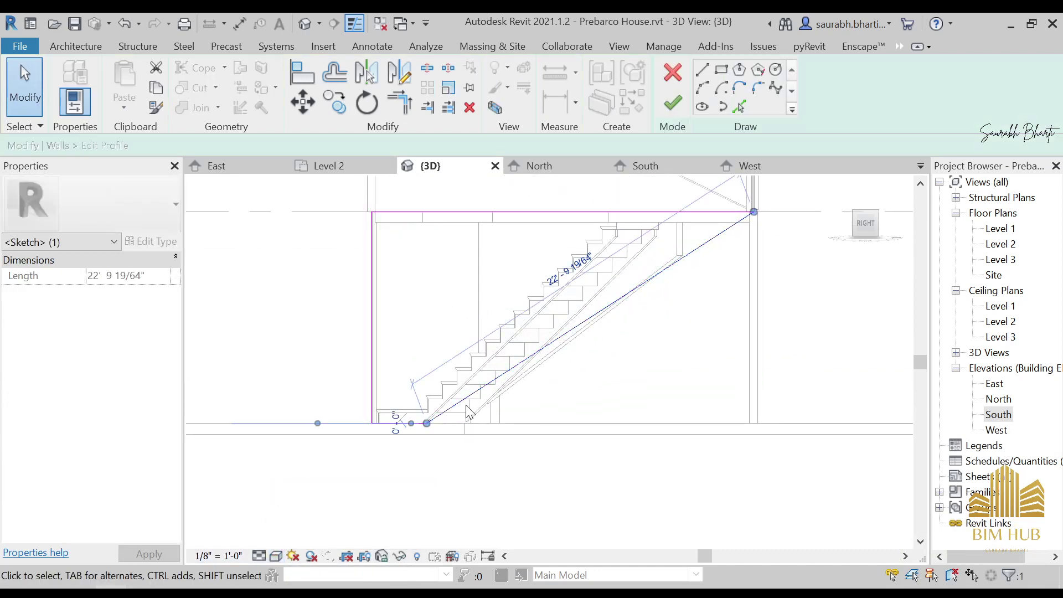
pyautogui.moveTo(427, 422)
pyautogui.mouseDown()
pyautogui.moveTo(473, 408)
pyautogui.moveTo(465, 423)
pyautogui.mouseUp()
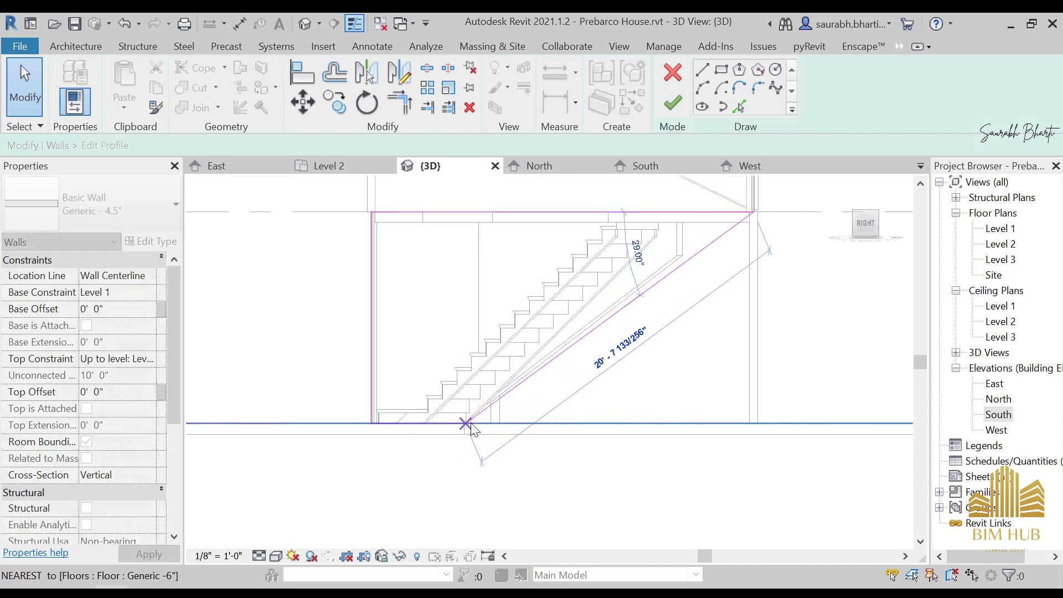
pyautogui.click(492, 429)
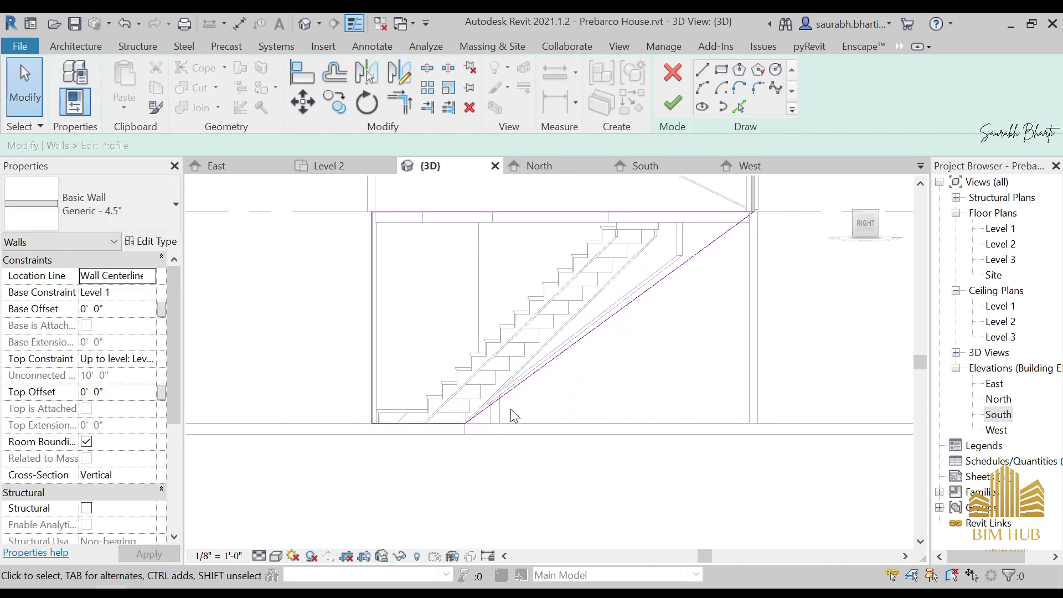
pyautogui.click(672, 103)
# Examine the reshaped end wall from several sides and compare it with the west elevation in Elevations.jpg in Photos
pyautogui.keyDown('shift'); pyautogui.moveTo(622, 361); pyautogui.dragTo(500, 482, button='middle'); pyautogui.keyUp('shift')
pyautogui.click(575, 501)
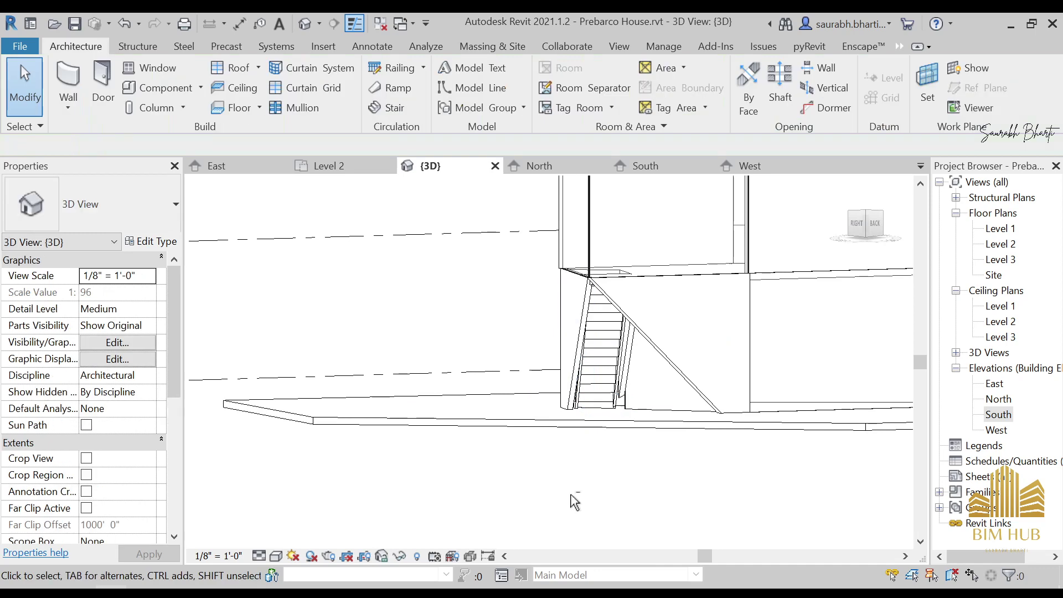
pyautogui.keyDown('shift'); pyautogui.moveTo(575, 501); pyautogui.dragTo(692, 532, button='middle'); pyautogui.keyUp('shift')
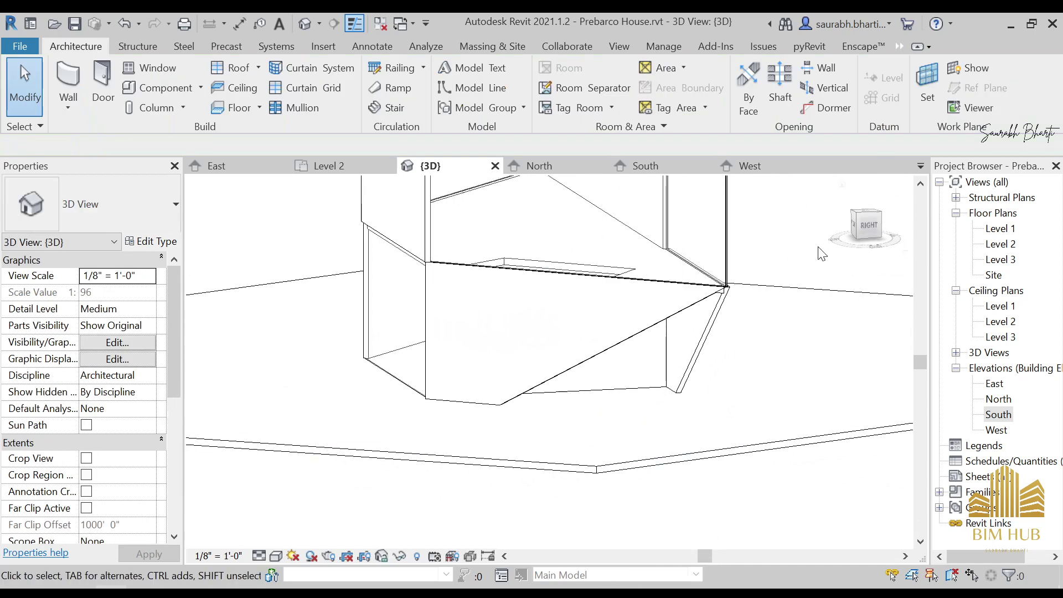
pyautogui.click(875, 225)
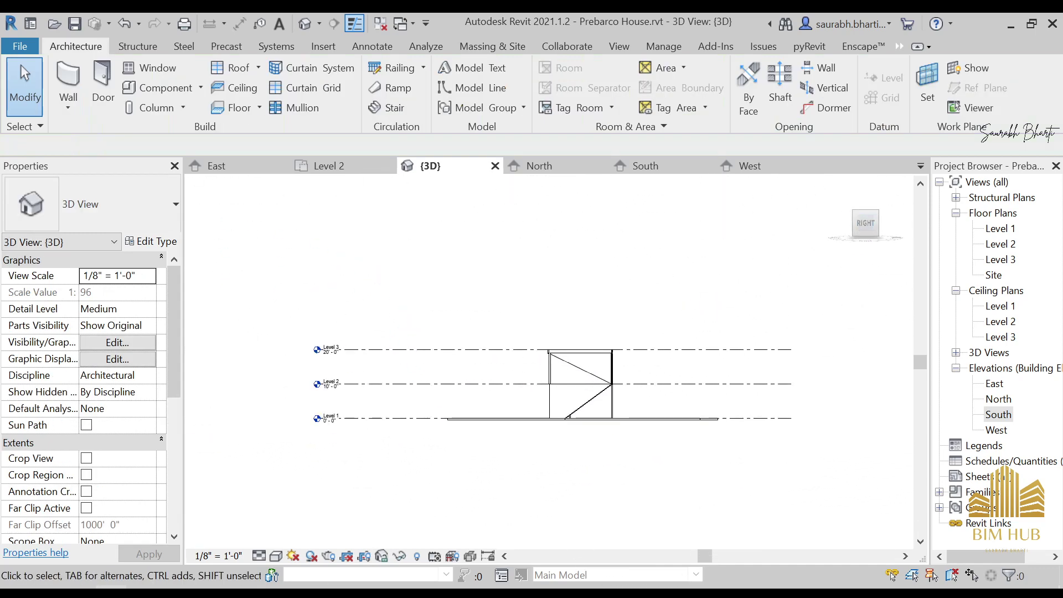
pyautogui.click(205, 592)
pyautogui.scroll(-4, 341, 397)
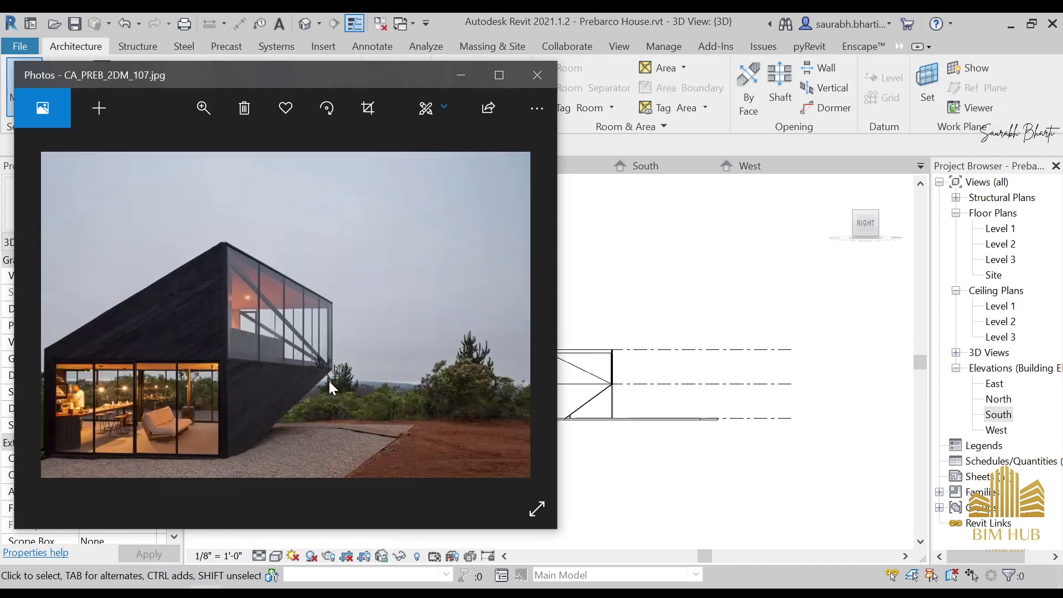
pyautogui.scroll(-1, 230, 352)
pyautogui.scroll(-1, 279, 357)
pyautogui.scroll(1, 277, 354)
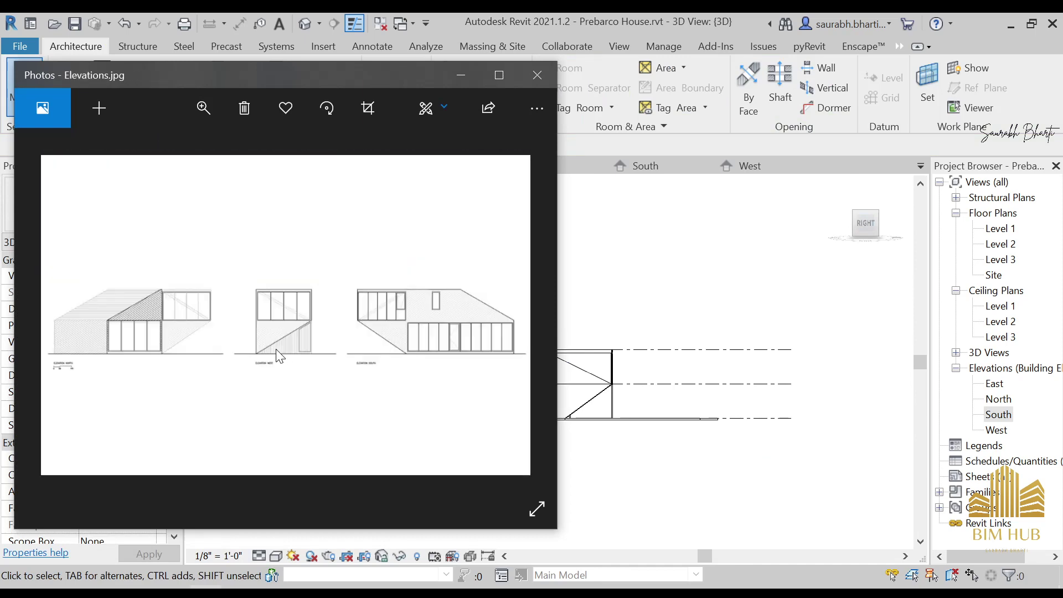
pyautogui.keyDown('ctrl'); pyautogui.scroll(1, 279, 352); pyautogui.keyUp('ctrl')
pyautogui.moveTo(384, 80); pyautogui.dragTo(234, 106)
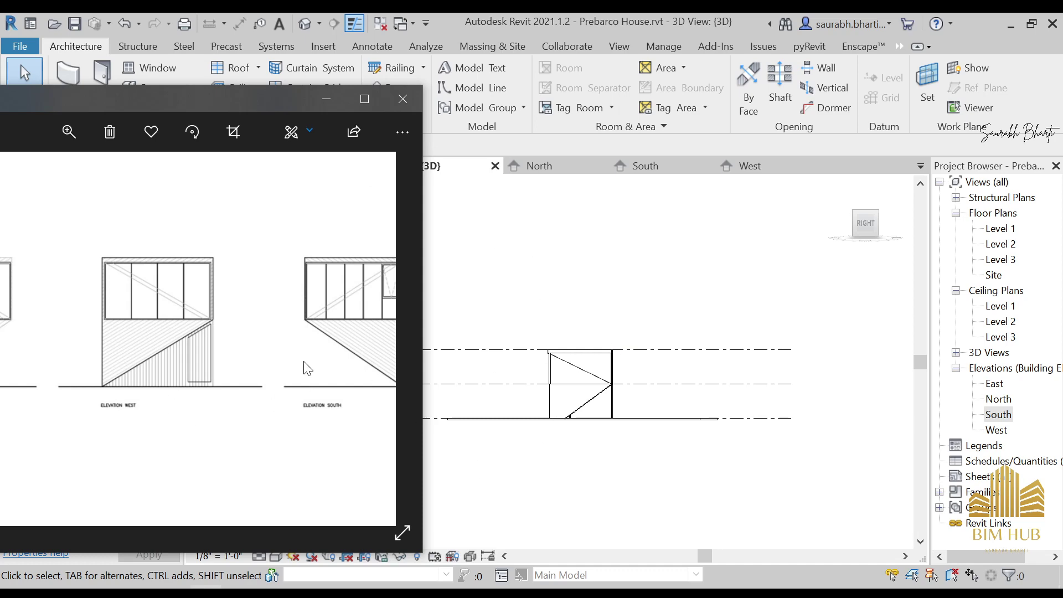
# Open the North elevation and compare the house's outline and sloping lower wall with the south elevation in Elevations.jpg in Photos
pyautogui.doubleClick(1003, 400)
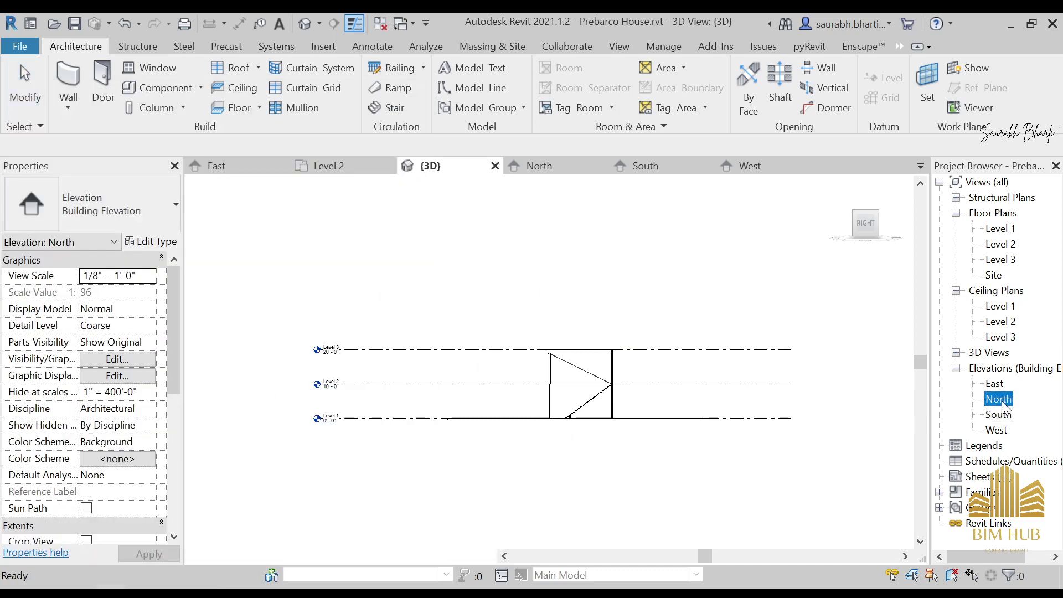
pyautogui.hotkey('alt', 'Tab')
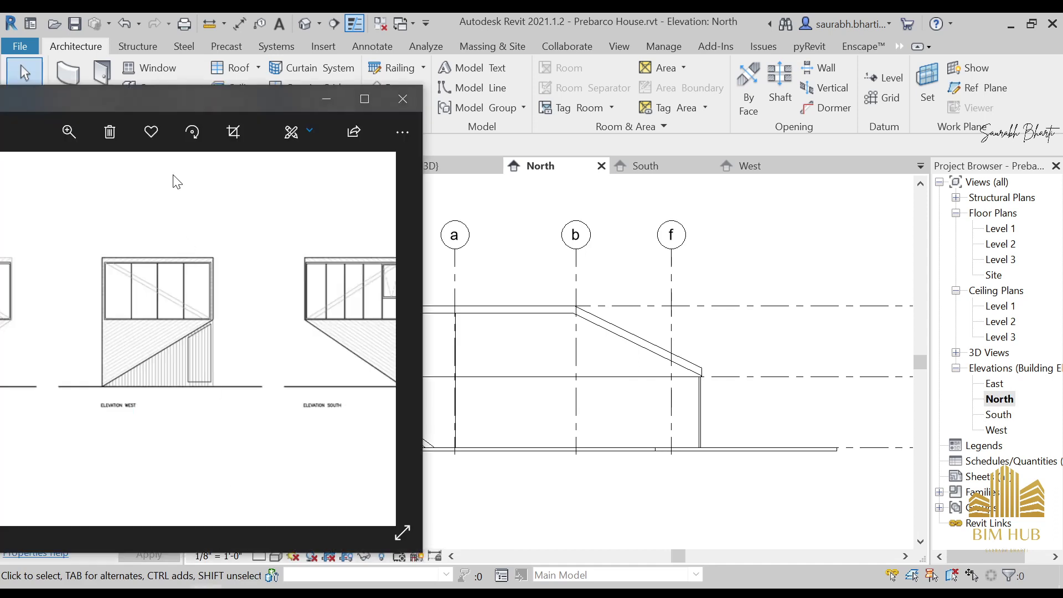
pyautogui.moveTo(265, 394); pyautogui.dragTo(15, 396)
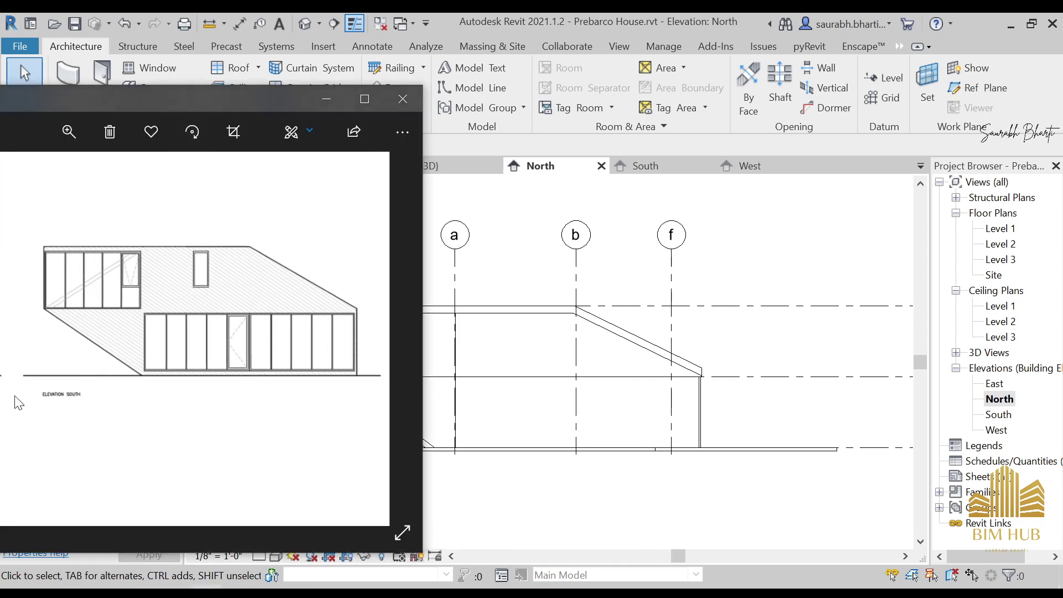
pyautogui.moveTo(192, 104); pyautogui.dragTo(155, 190)
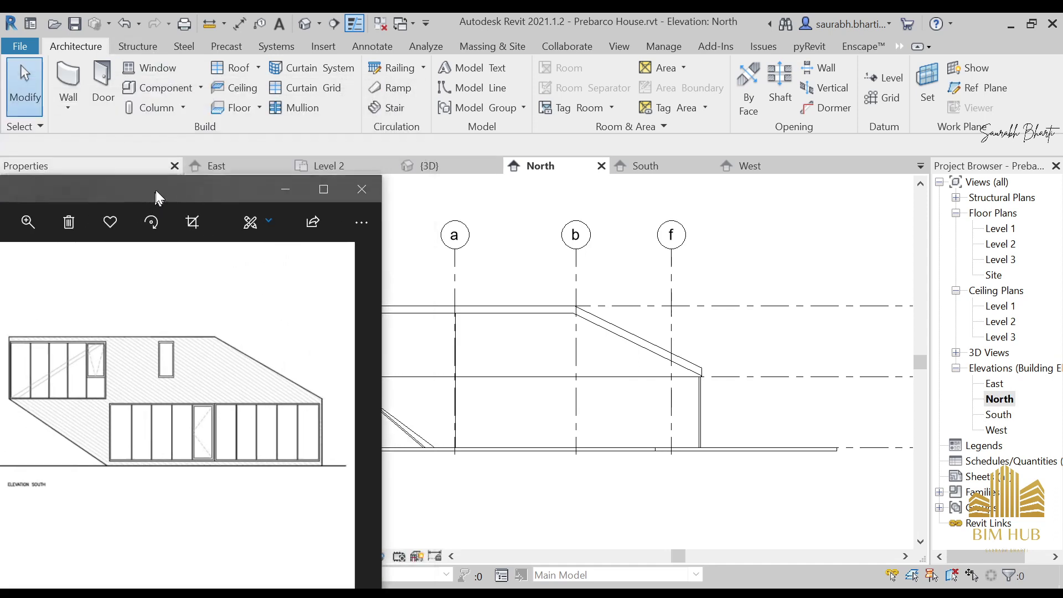
pyautogui.scroll(-2, 609, 406)
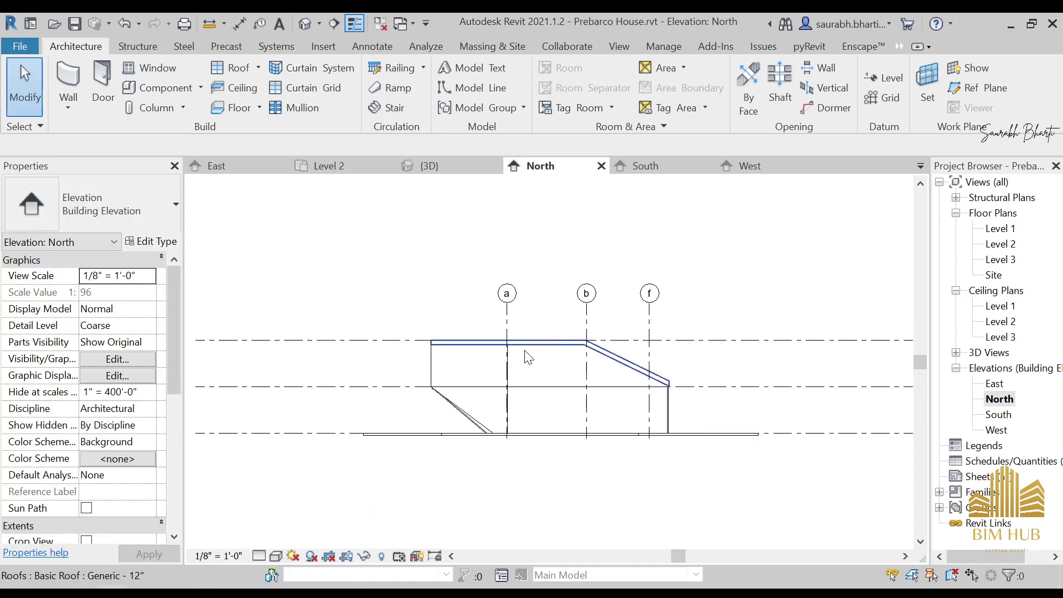
pyautogui.moveTo(524, 356); pyautogui.dragTo(705, 381, button='middle')
pyautogui.scroll(1, 705, 382)
pyautogui.hotkey('alt', 'Tab')
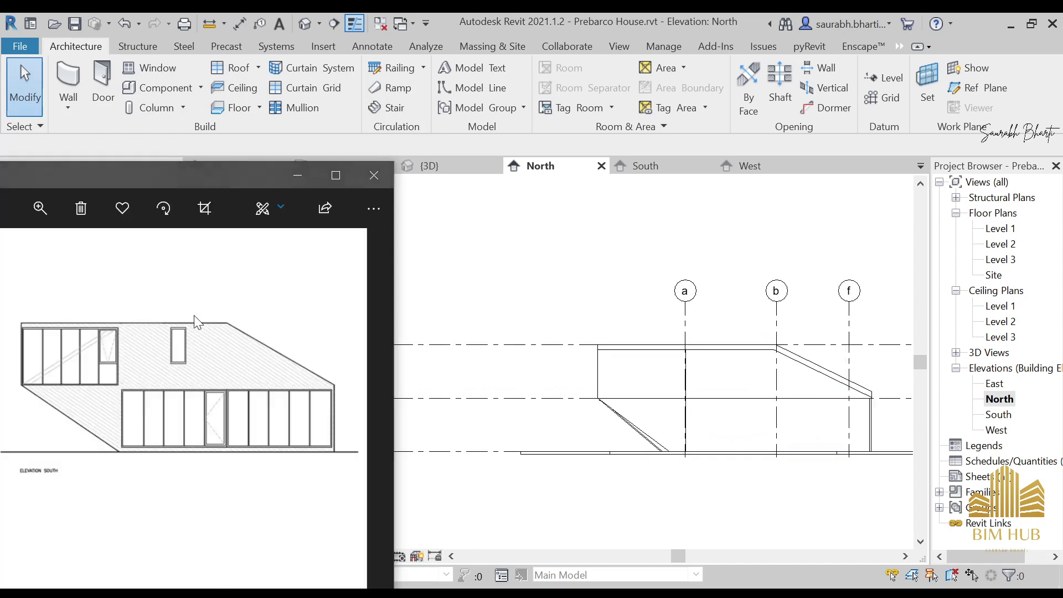
pyautogui.moveTo(214, 166); pyautogui.dragTo(333, 162)
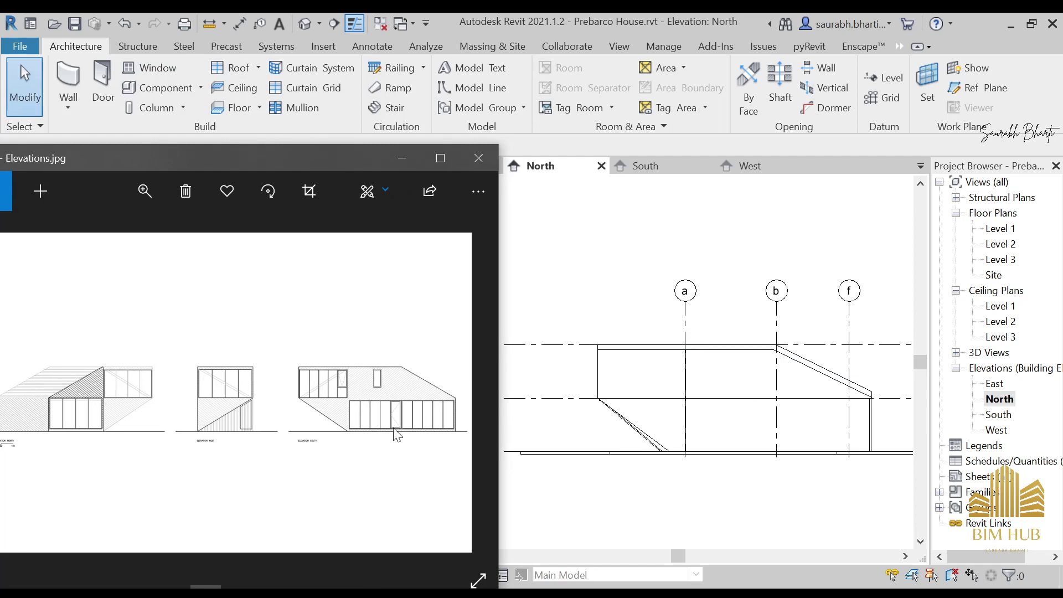
pyautogui.moveTo(234, 165); pyautogui.dragTo(266, 158)
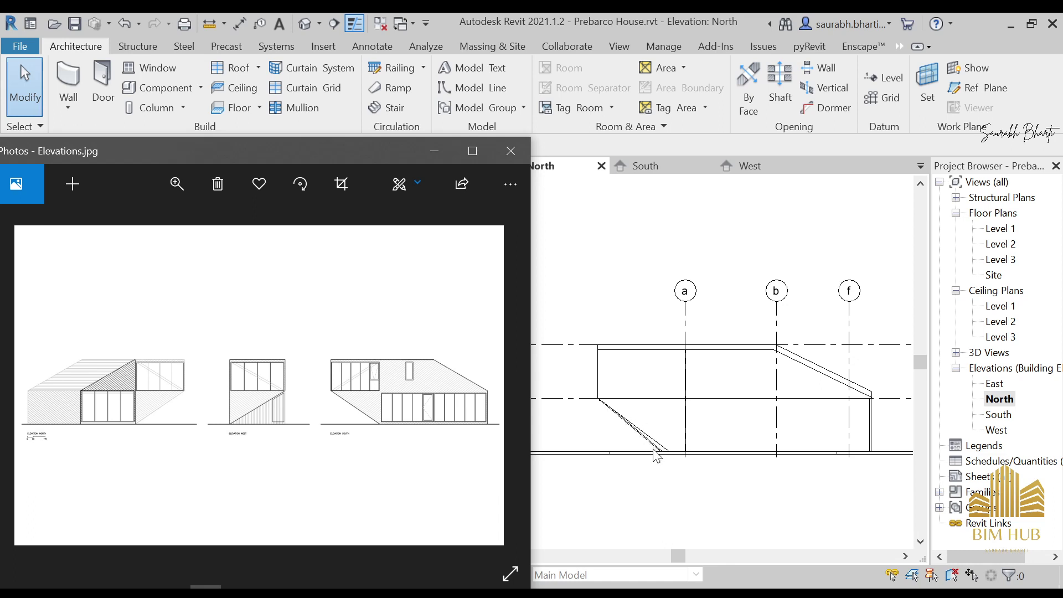
pyautogui.scroll(4, 656, 453)
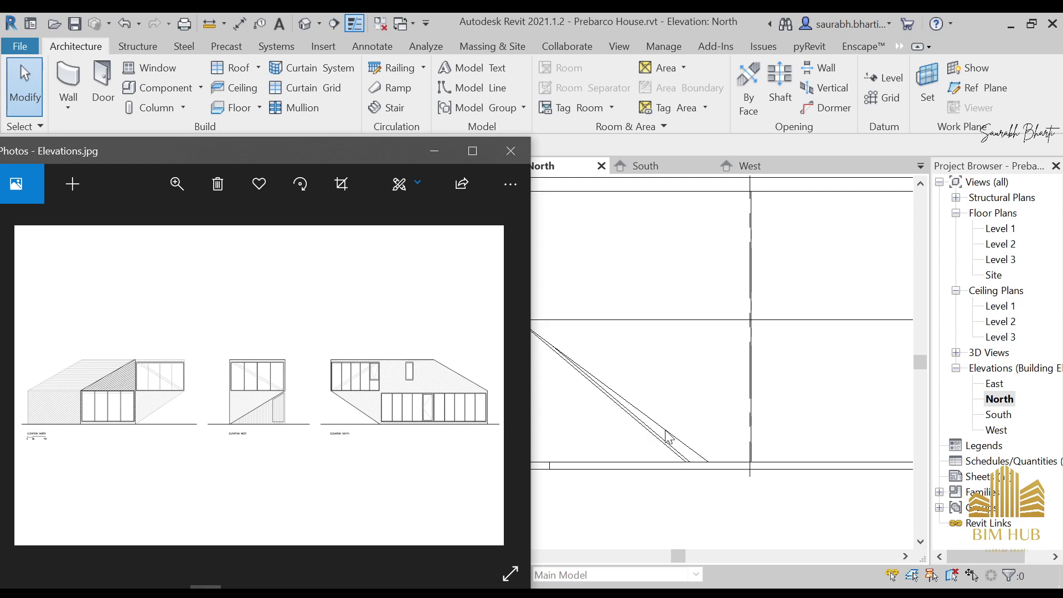
pyautogui.click(434, 150)
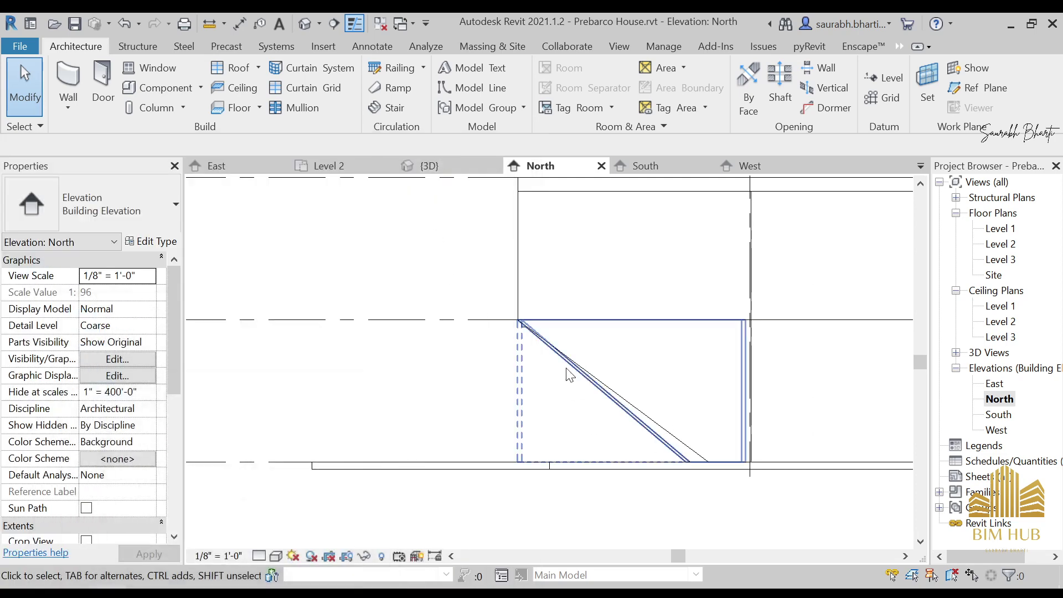
# Edit the profile of the lower wall by the stairs, moving the foot of its sloping line along the floor to about 15' 8" long
pyautogui.scroll(-2, 641, 396)
pyautogui.click(641, 395)
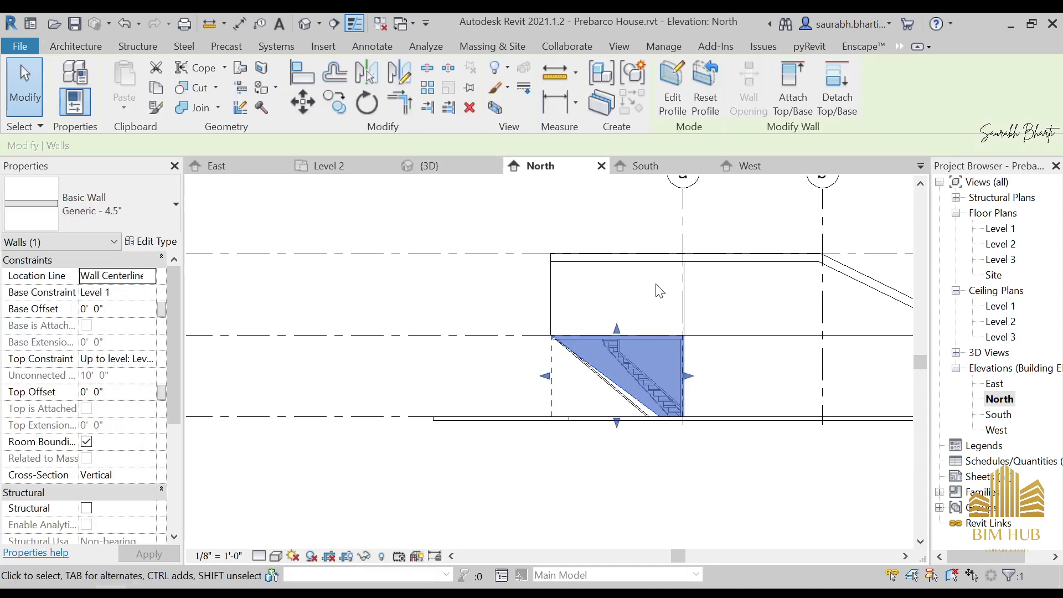
pyautogui.click(672, 83)
pyautogui.scroll(5, 678, 440)
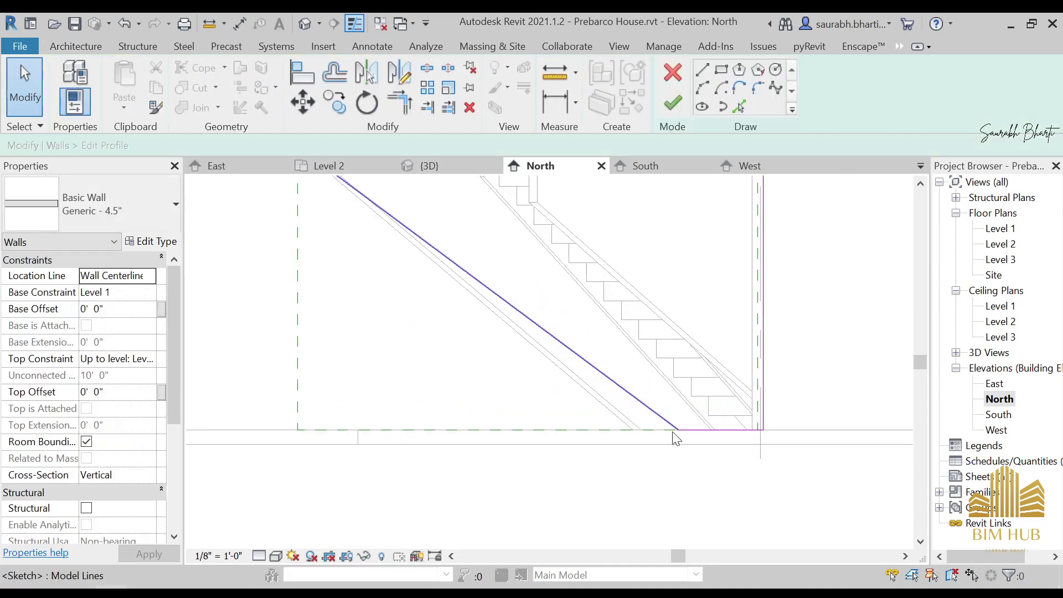
pyautogui.click(675, 433)
pyautogui.moveTo(676, 432); pyautogui.dragTo(643, 429)
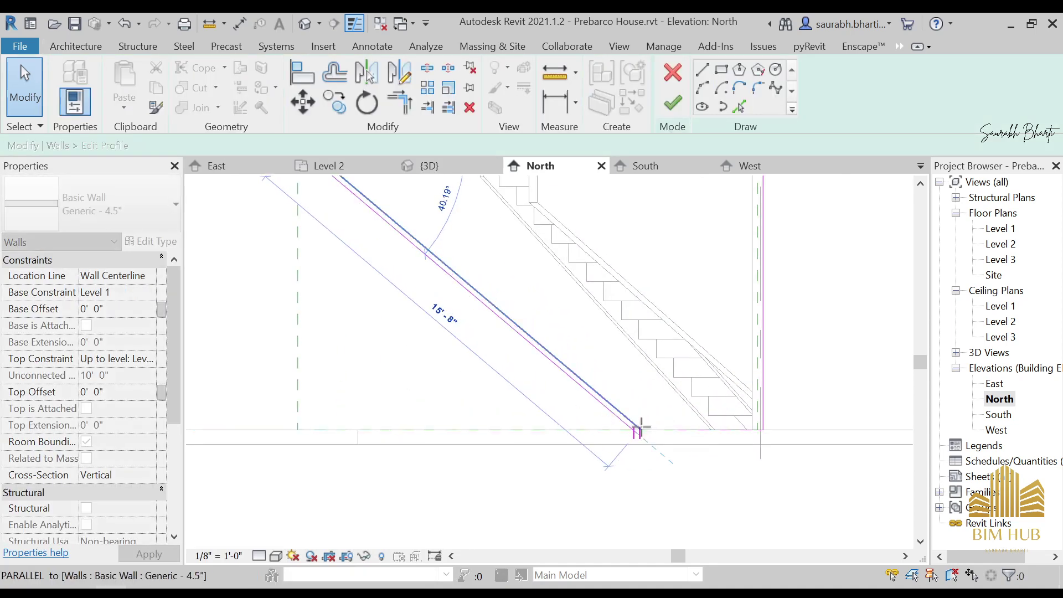
pyautogui.scroll(-2, 643, 430)
pyautogui.moveTo(653, 432); pyautogui.dragTo(658, 387, button='middle')
pyautogui.click(657, 447)
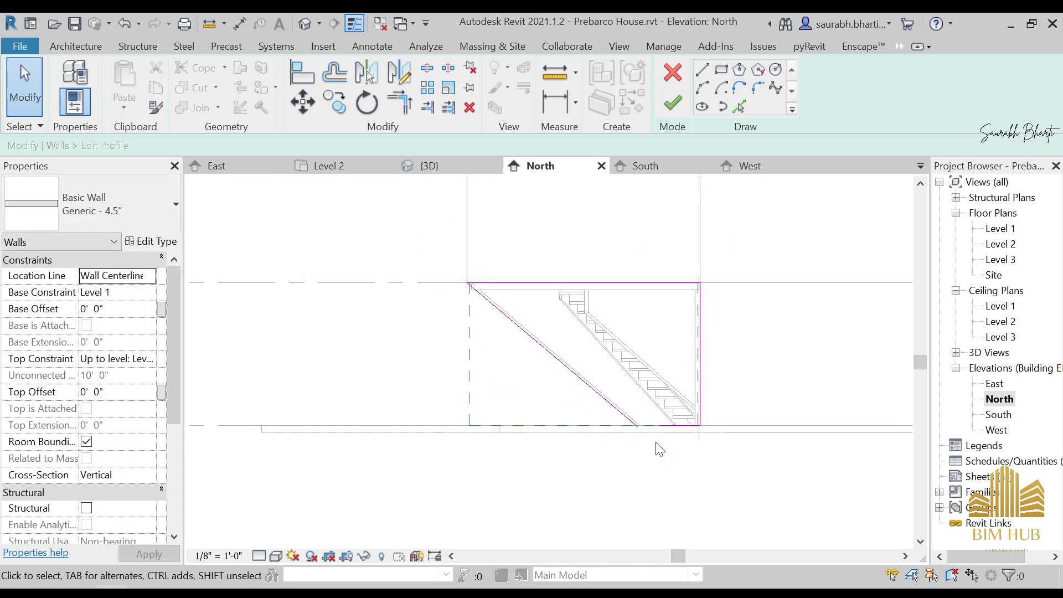
# Trim the profile's floor line and sloping line into a closed corner and finish the wall profile
pyautogui.scroll(4, 652, 426)
pyautogui.press('t')
pyautogui.press('r')
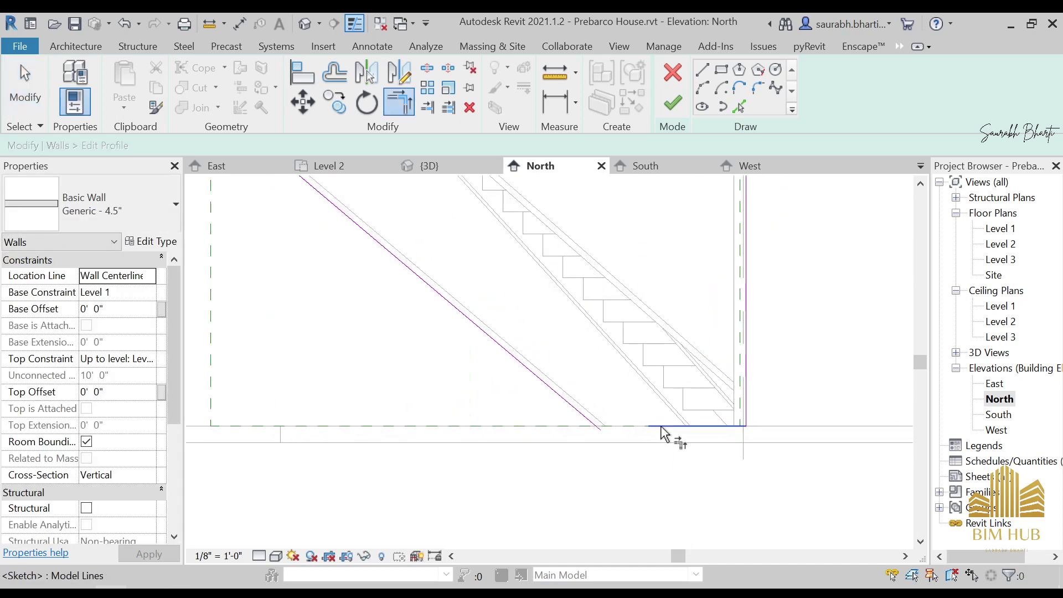
pyautogui.scroll(-5, 645, 429)
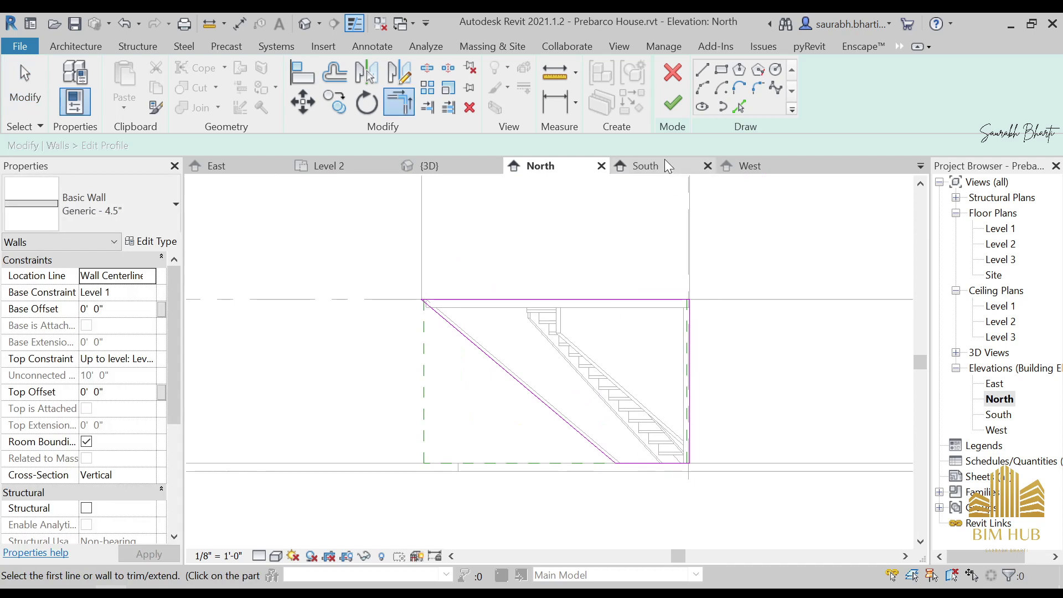
pyautogui.click(673, 103)
pyautogui.scroll(-3, 631, 353)
pyautogui.click(629, 449)
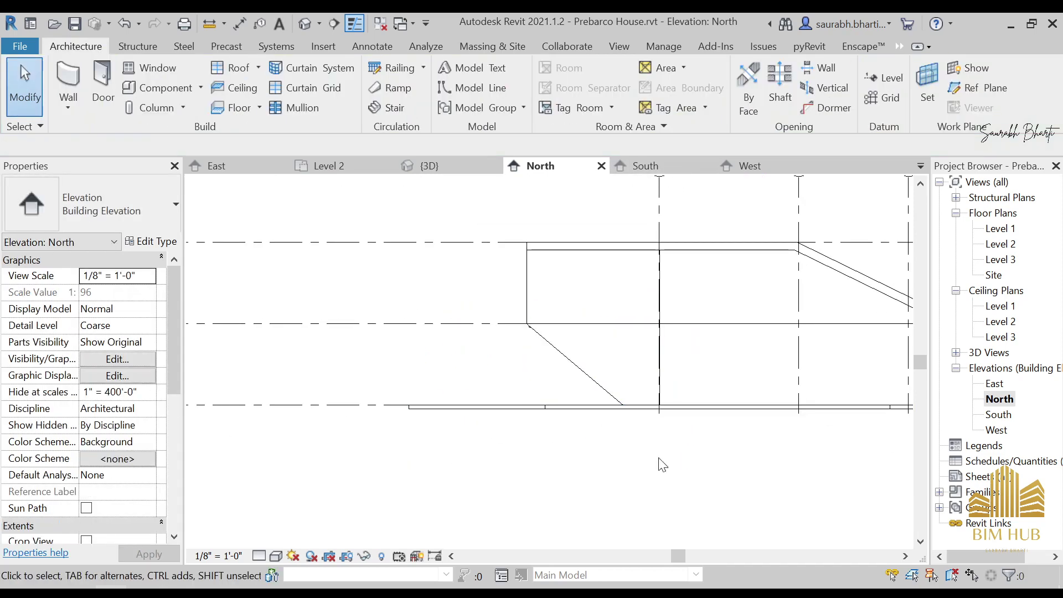
# Examine the reshaped lower wall in the North elevation and from several sides in the 3D view
pyautogui.scroll(-3, 662, 464)
pyautogui.moveTo(733, 451); pyautogui.dragTo(695, 451, button='middle')
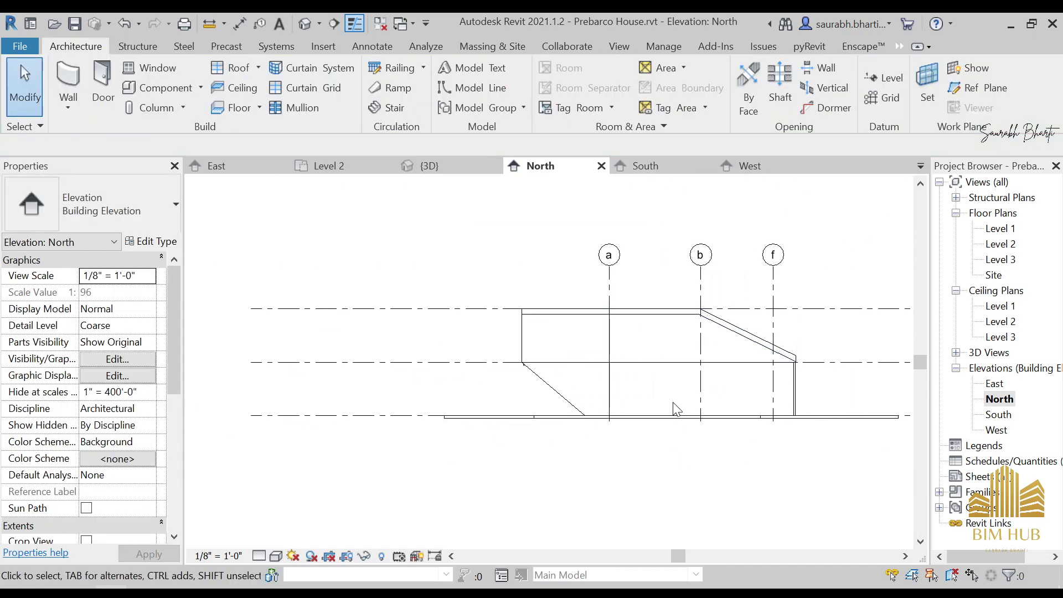
pyautogui.scroll(3, 620, 301)
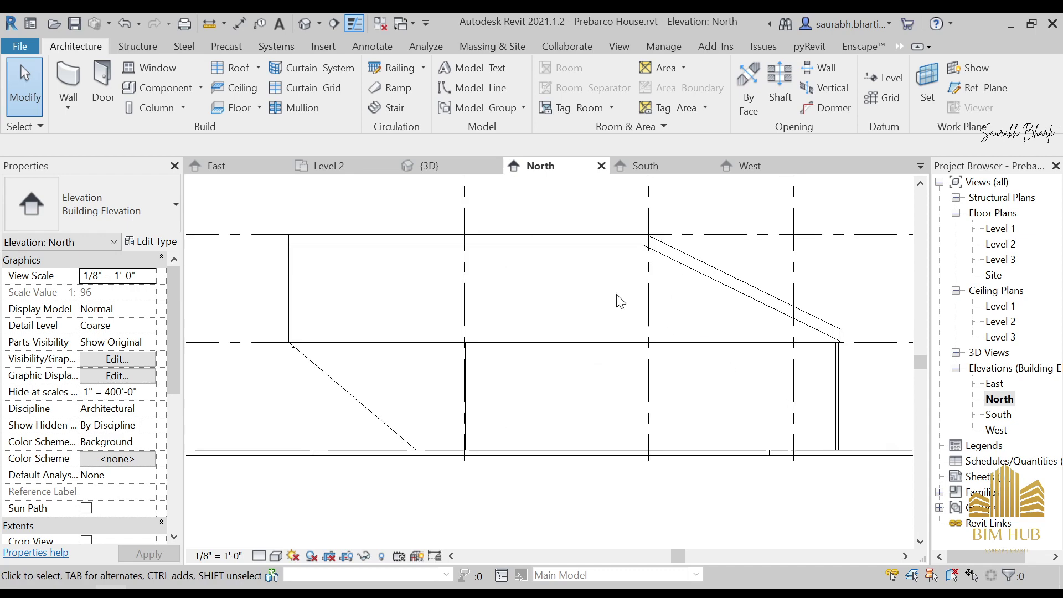
pyautogui.click(304, 23)
pyautogui.keyDown('shift'); pyautogui.moveTo(348, 269); pyautogui.dragTo(550, 441, button='middle'); pyautogui.keyUp('shift')
pyautogui.scroll(4, 554, 431)
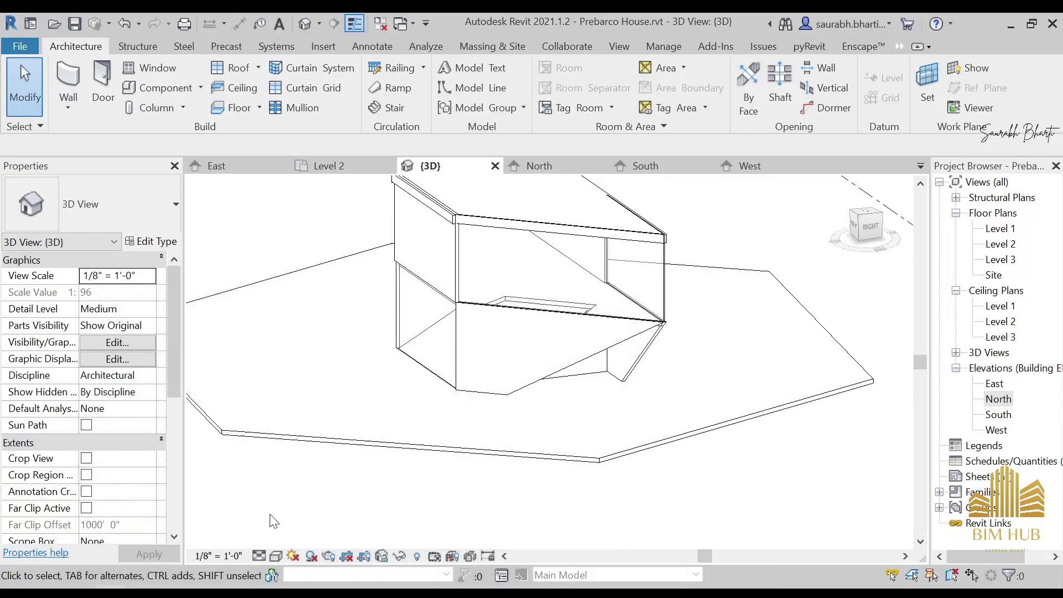
pyautogui.keyDown('shift'); pyautogui.moveTo(498, 399); pyautogui.dragTo(570, 388, button='middle'); pyautogui.keyUp('shift')
pyautogui.scroll(6, 547, 348)
pyautogui.scroll(-3, 554, 310)
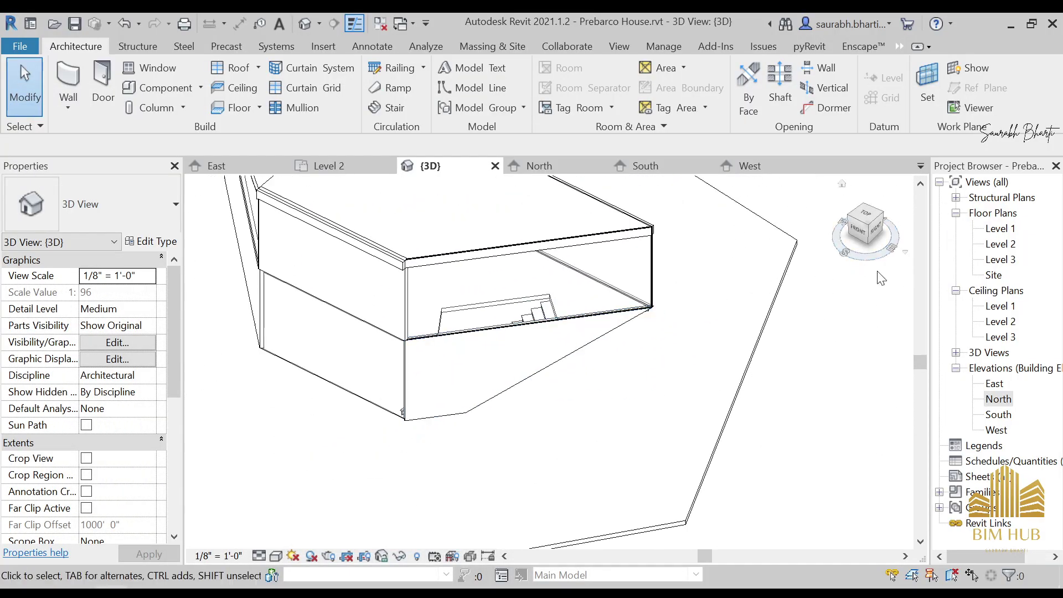
# Review the Level 2 and Level 1 floor plans, inspecting the kitchen and dining area on the ground plan image
pyautogui.doubleClick(1001, 244)
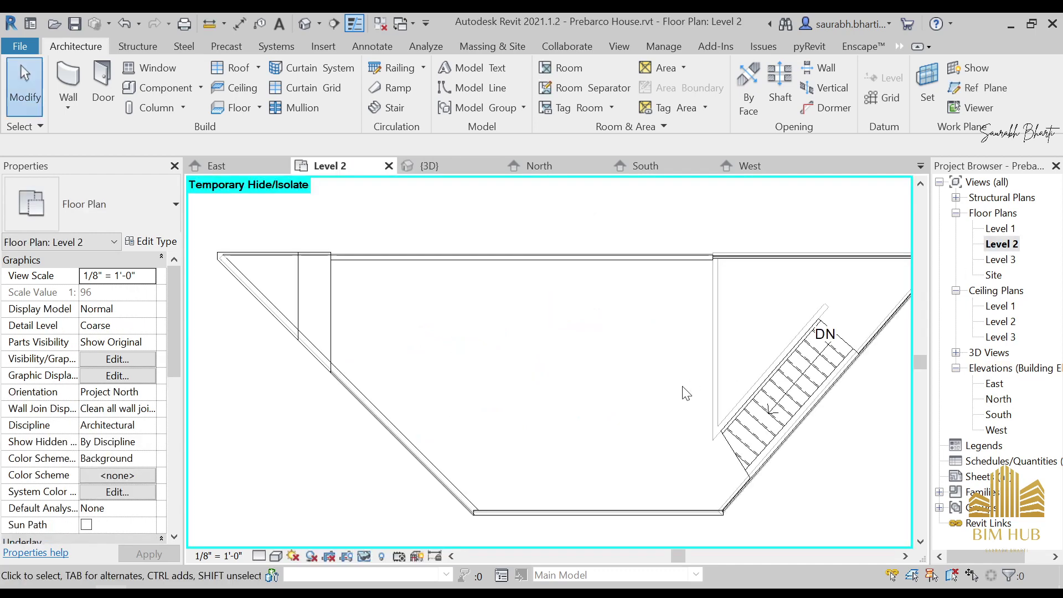
pyautogui.scroll(-3, 622, 396)
pyautogui.scroll(3, 481, 356)
pyautogui.scroll(-3, 626, 343)
pyautogui.moveTo(623, 338); pyautogui.dragTo(582, 350, button='middle')
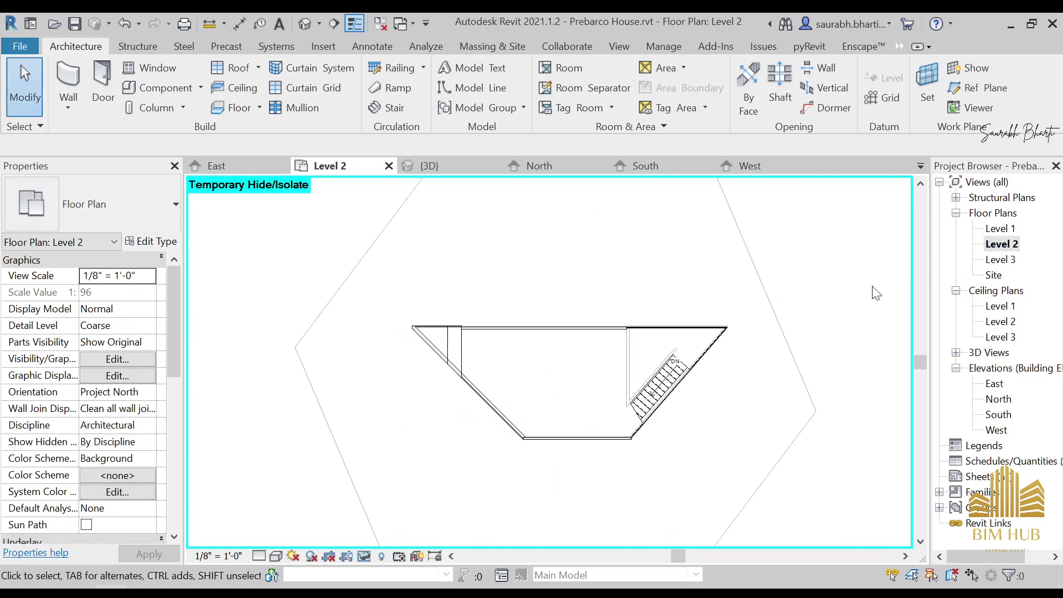
pyautogui.click(741, 236)
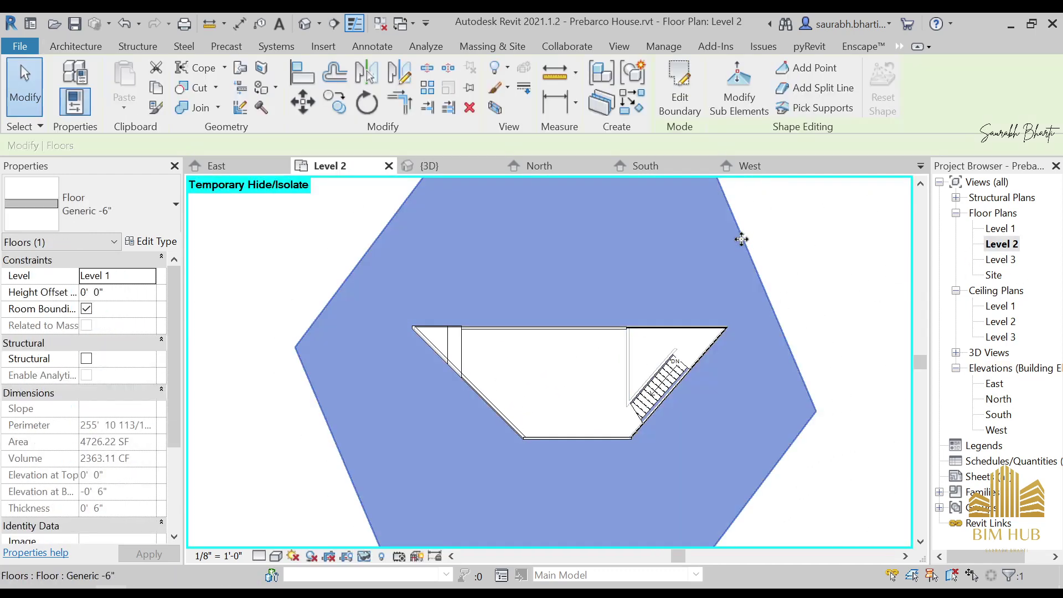
pyautogui.doubleClick(999, 229)
pyautogui.scroll(-3, 548, 360)
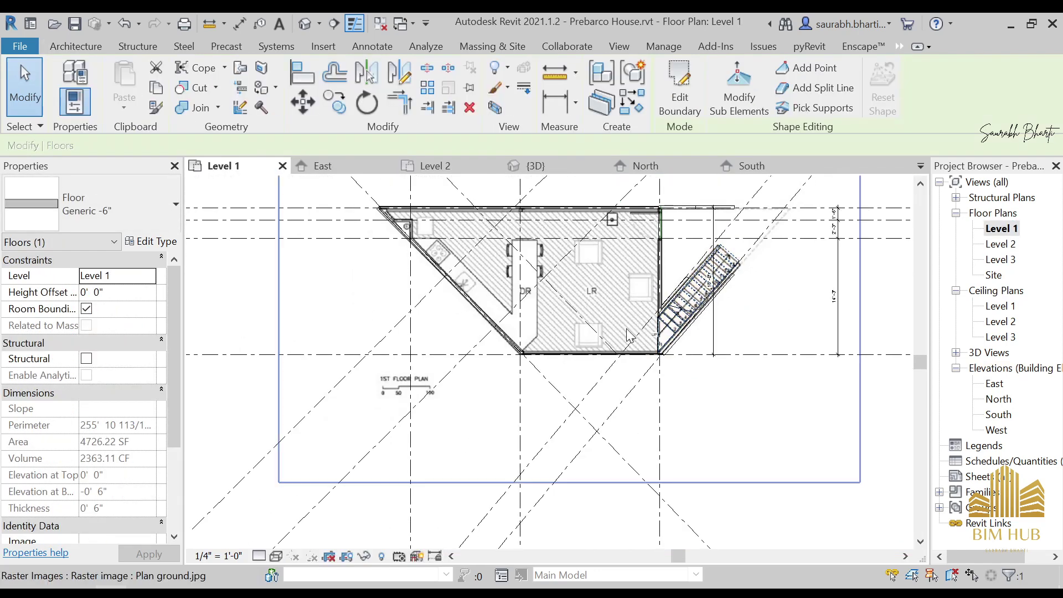
pyautogui.scroll(-2, 642, 310)
pyautogui.scroll(5, 557, 304)
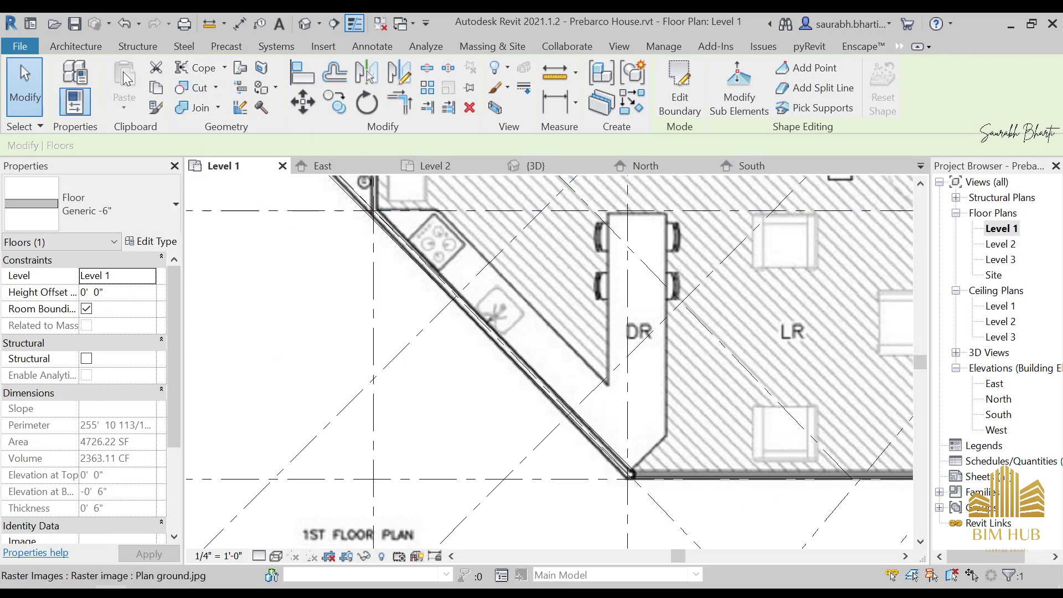
# Start modelling an in-place component on the Level 1 plan
pyautogui.click(101, 46)
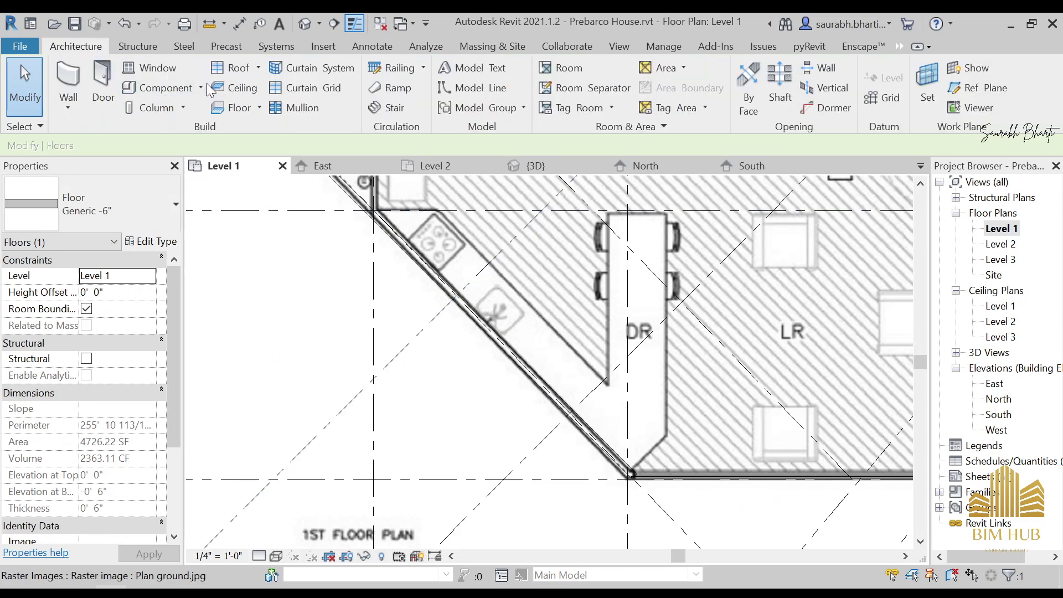
pyautogui.click(197, 89)
pyautogui.click(75, 46)
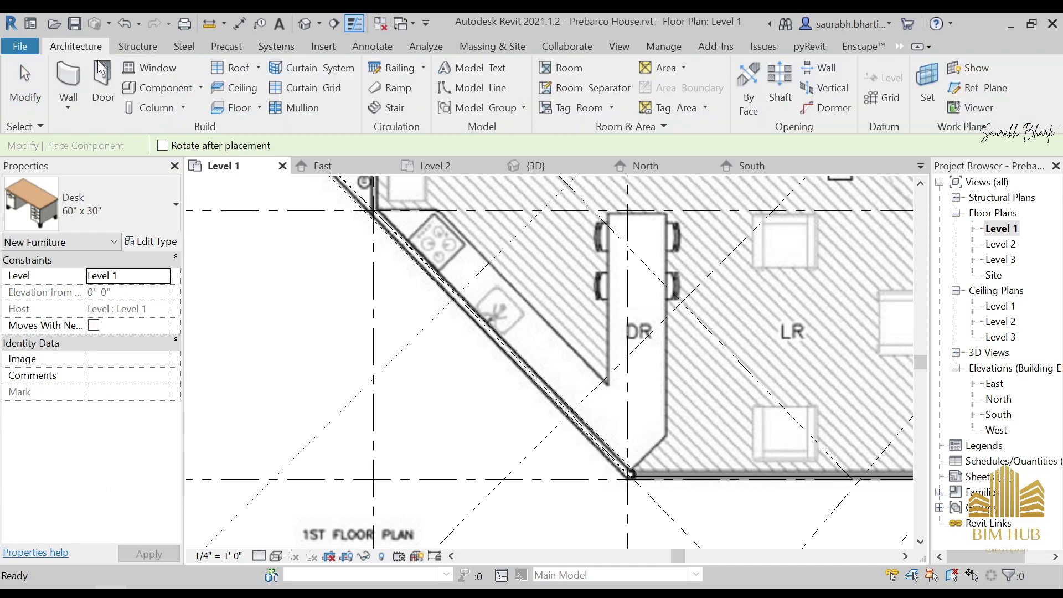
pyautogui.click(201, 88)
pyautogui.click(197, 153)
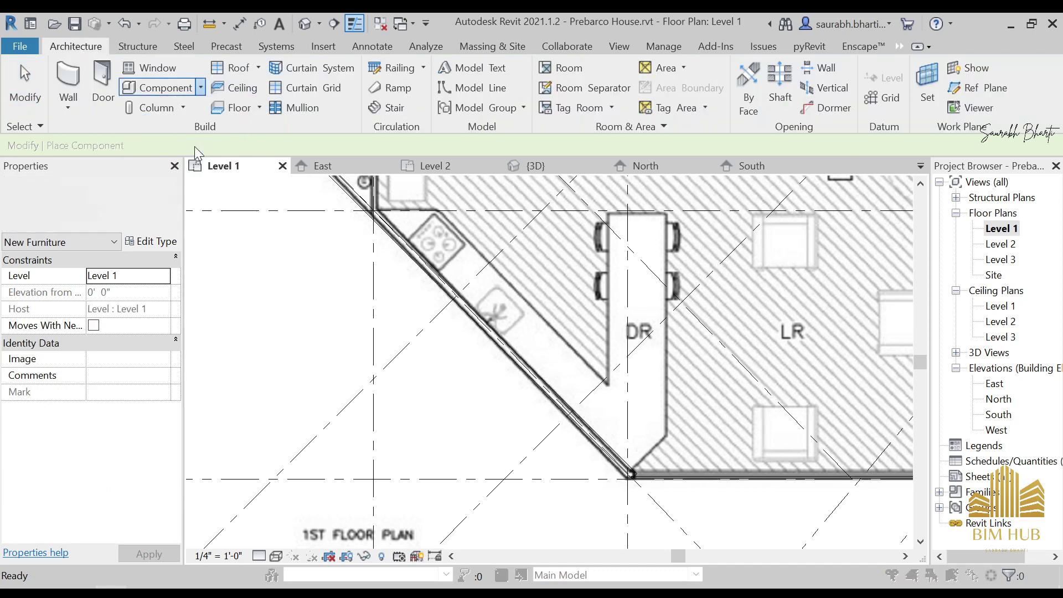
# Assign the in-place component to the Generic Models category and give it a kitchen-related name
pyautogui.scroll(-6, 468, 288)
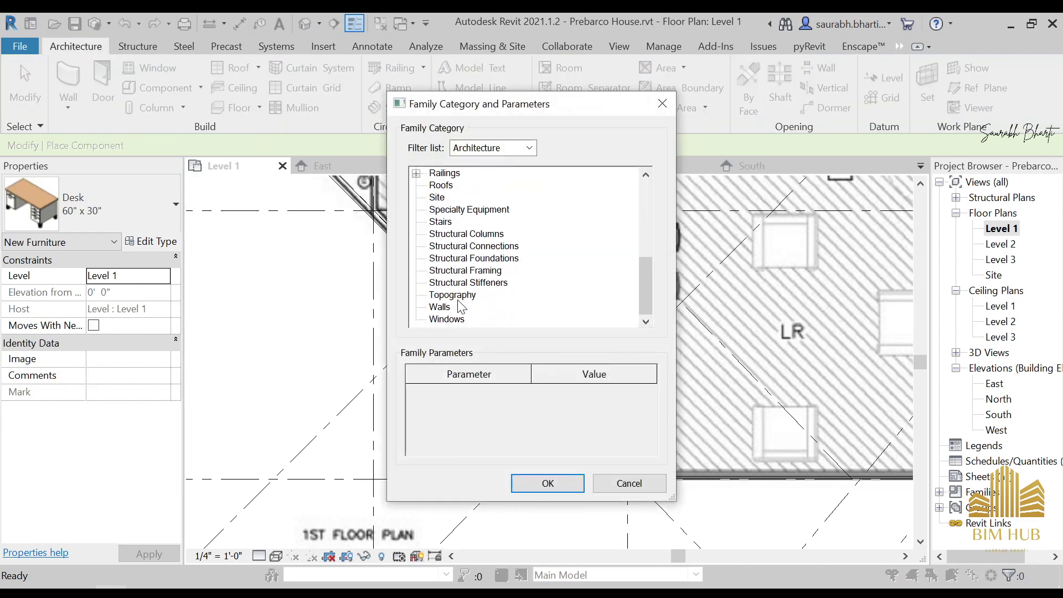
pyautogui.scroll(4, 460, 306)
pyautogui.scroll(-3, 460, 303)
pyautogui.scroll(2, 460, 300)
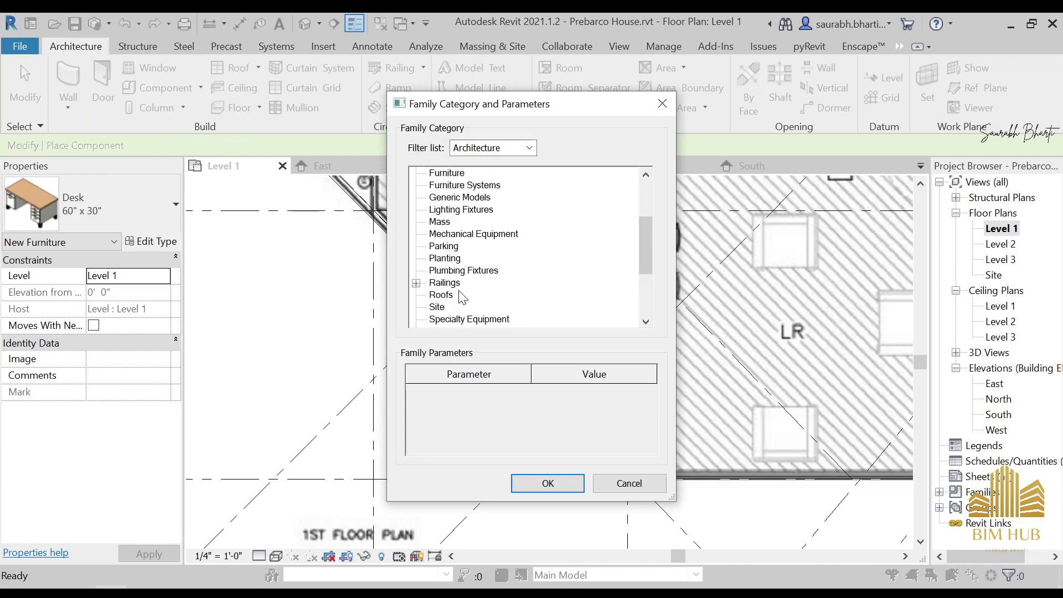
pyautogui.scroll(1, 471, 252)
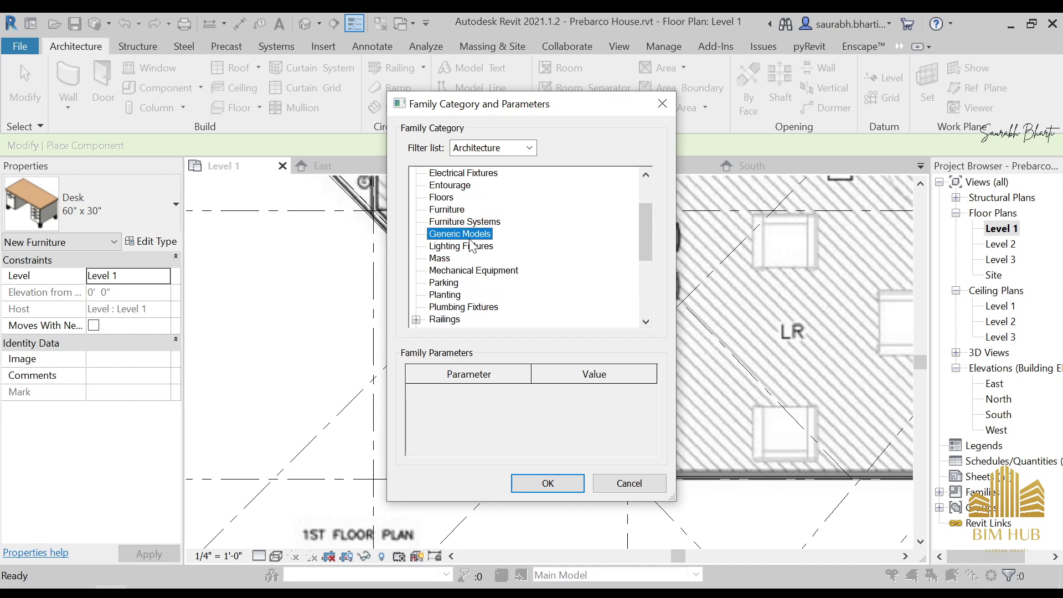
pyautogui.scroll(2, 471, 243)
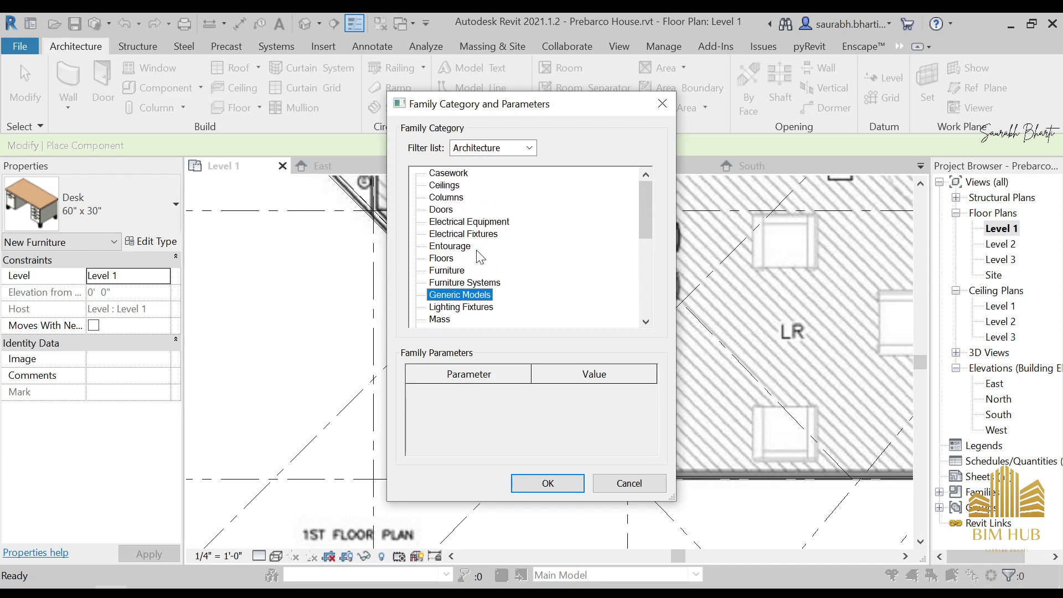
pyautogui.scroll(-6, 466, 240)
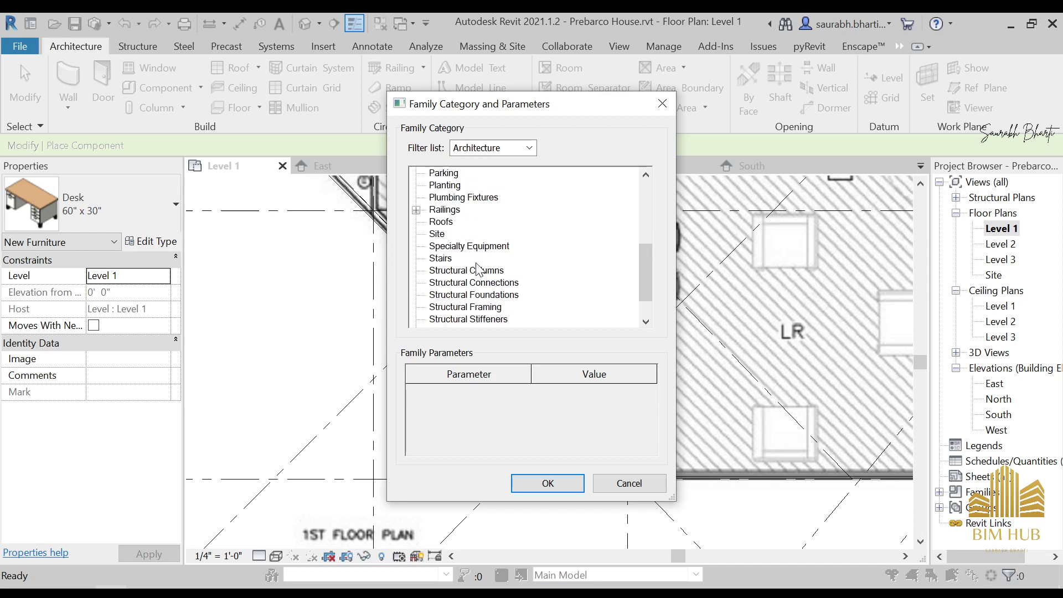
pyautogui.scroll(1, 467, 310)
pyautogui.scroll(2, 467, 310)
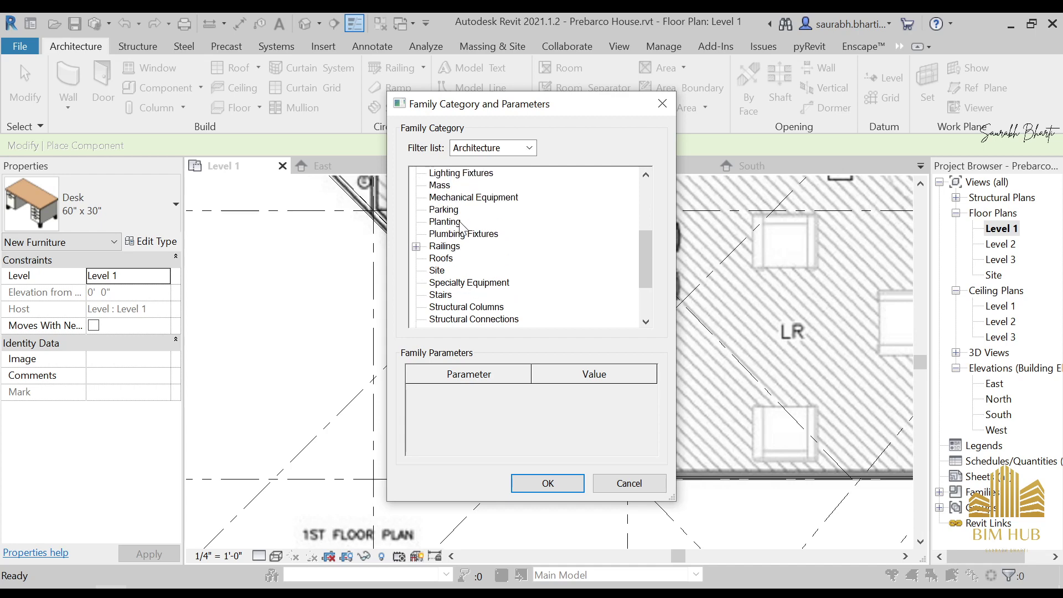
pyautogui.scroll(1, 462, 227)
pyautogui.click(555, 477)
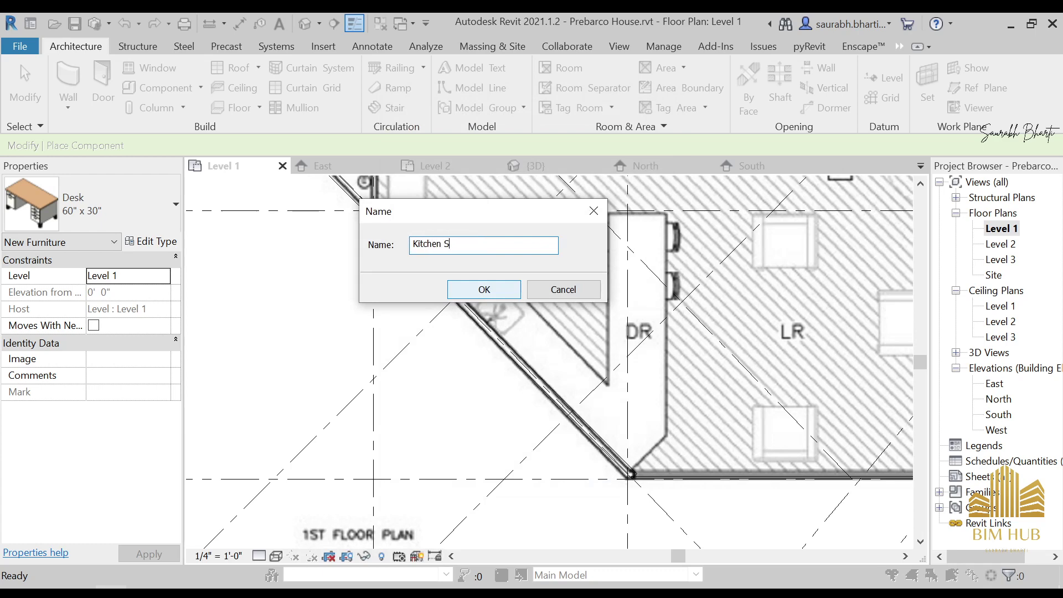
pyautogui.press('Return')
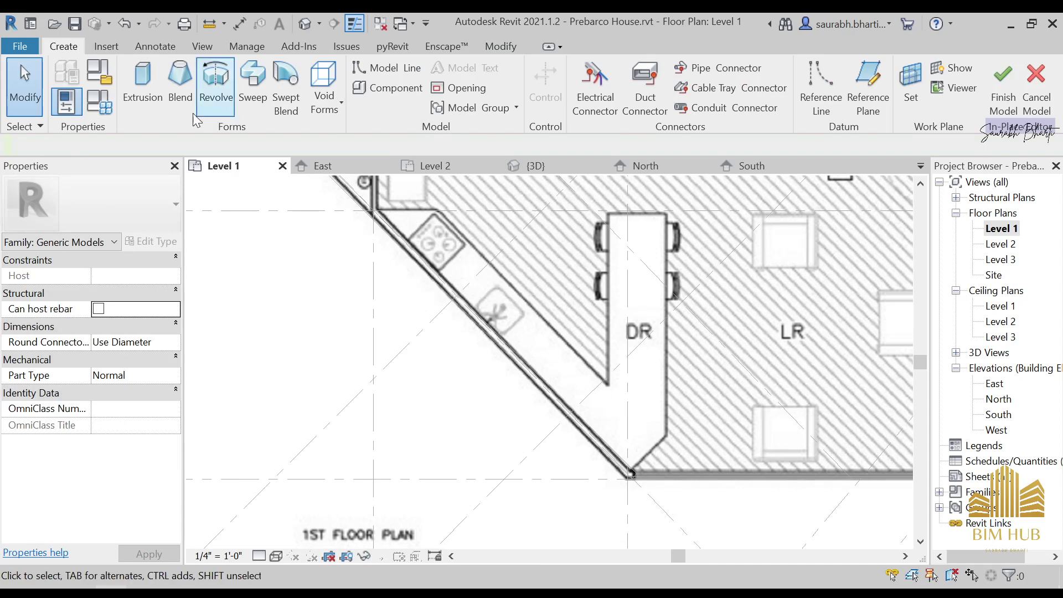
# Start an extrusion and trace the kitchen counter's end about 3' 0" long and its diagonal front about 12' 10" long to the dining table
pyautogui.click(152, 75)
pyautogui.scroll(3, 335, 269)
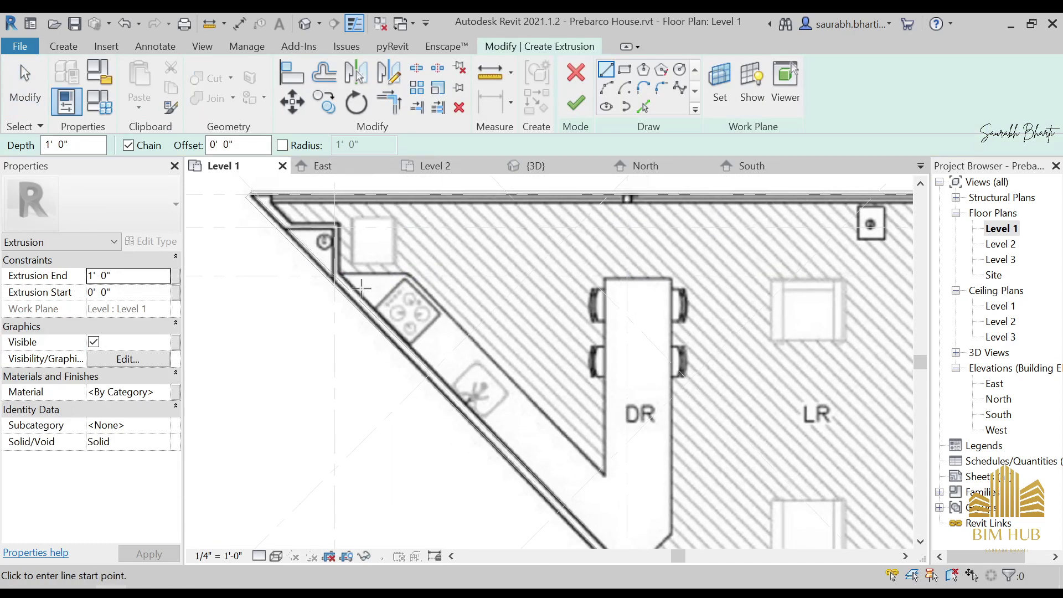
pyautogui.click(330, 270)
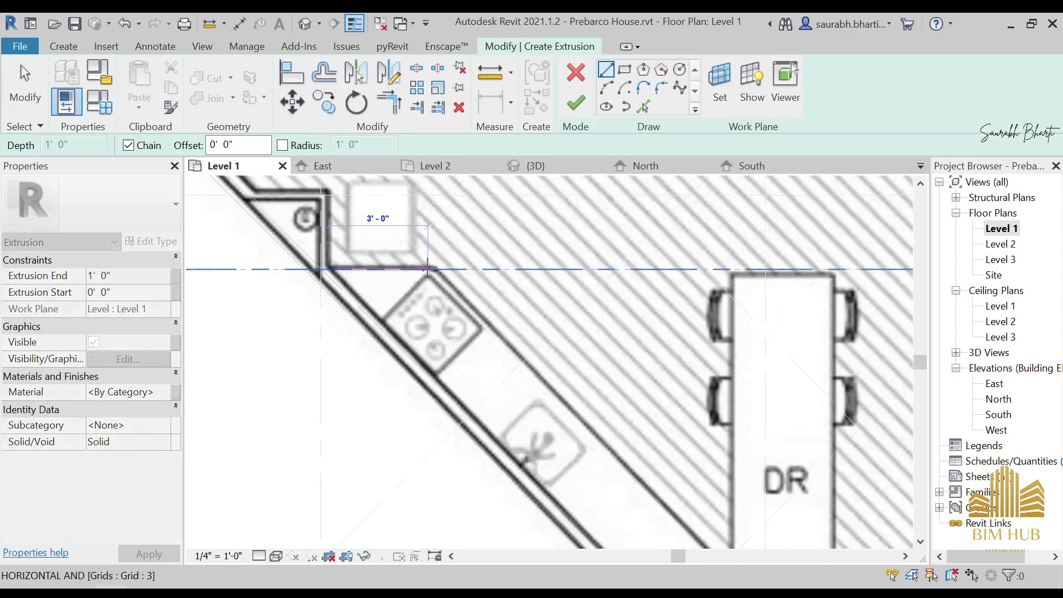
pyautogui.click(435, 270)
pyautogui.scroll(-2, 526, 361)
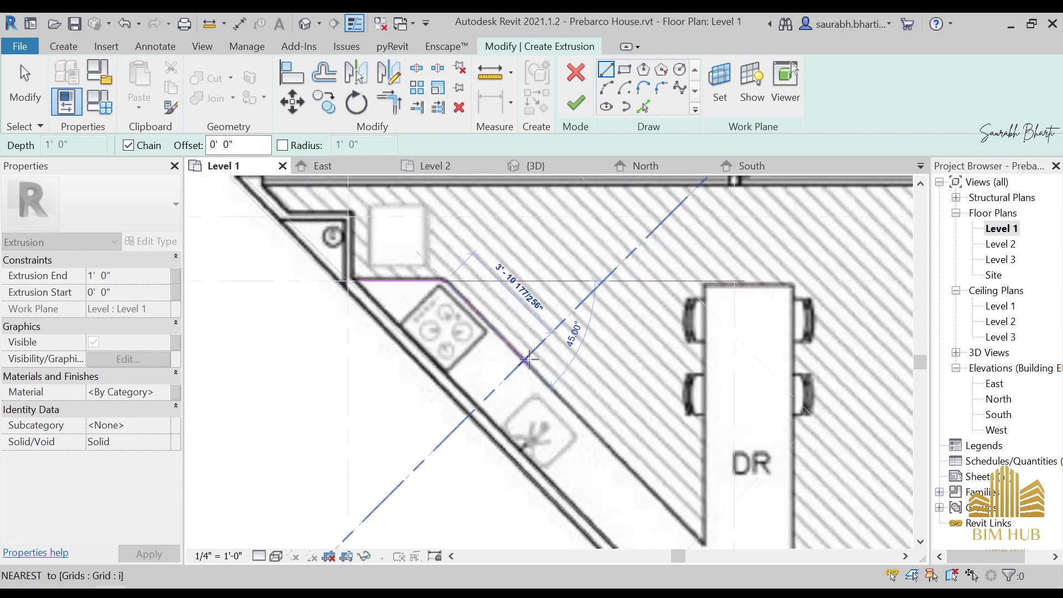
pyautogui.moveTo(613, 442); pyautogui.dragTo(573, 395, button='middle')
pyautogui.scroll(1, 573, 394)
pyautogui.scroll(1, 609, 442)
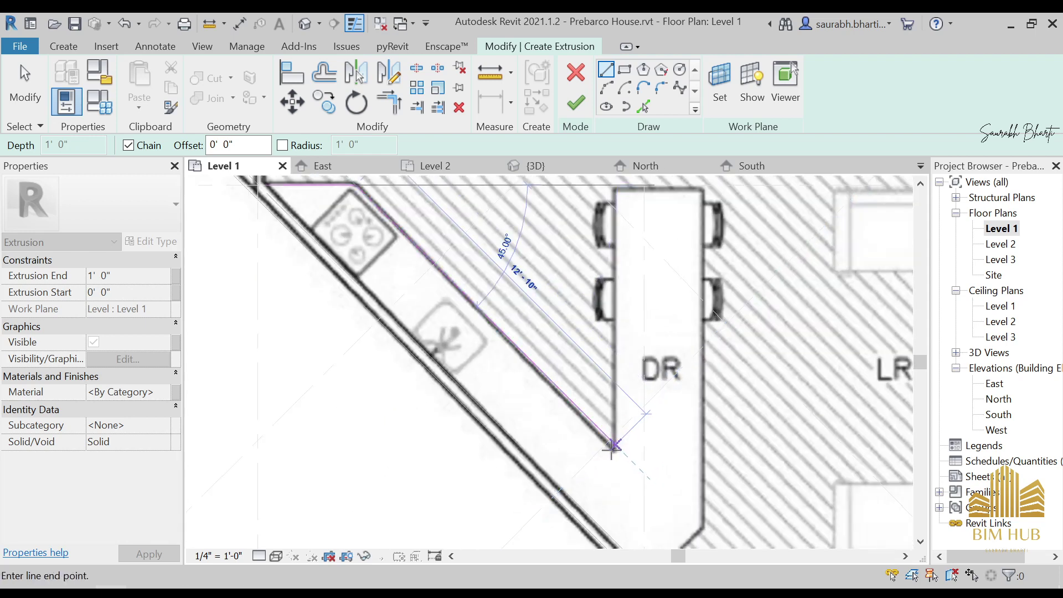
# Trace the dining table's inner side about 9' 1" long, its short end and its outer side down to the angled corner
pyautogui.click(616, 187)
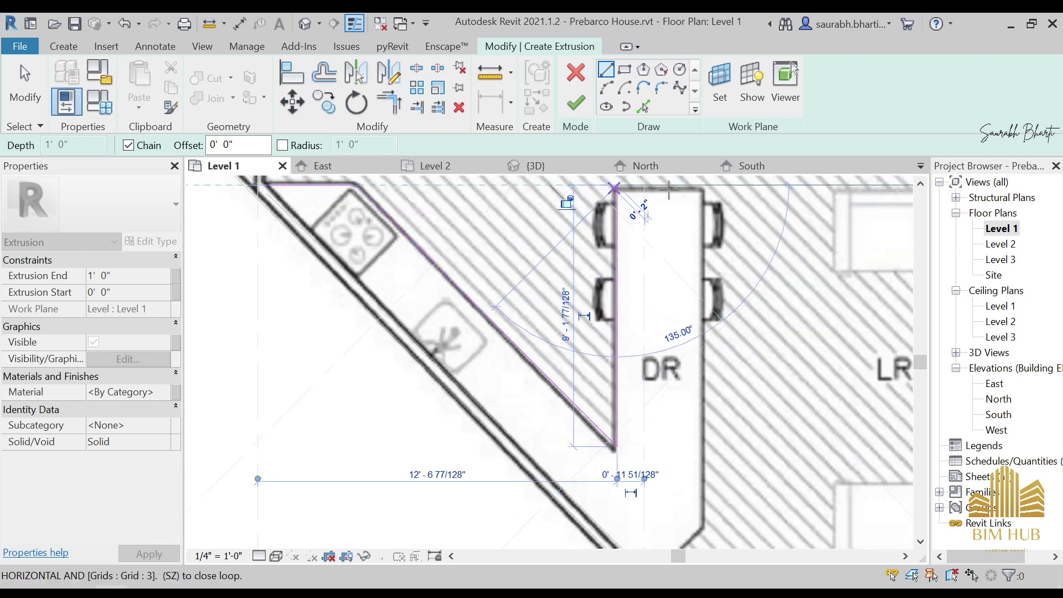
pyautogui.click(709, 188)
pyautogui.scroll(-2, 764, 244)
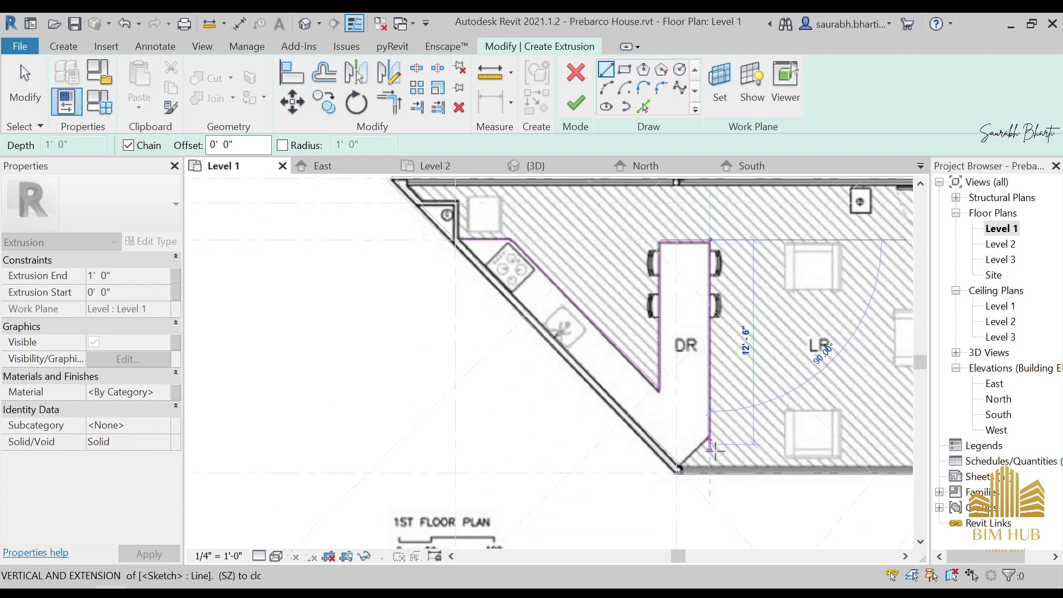
pyautogui.scroll(3, 712, 421)
pyautogui.click(712, 422)
pyautogui.scroll(3, 643, 483)
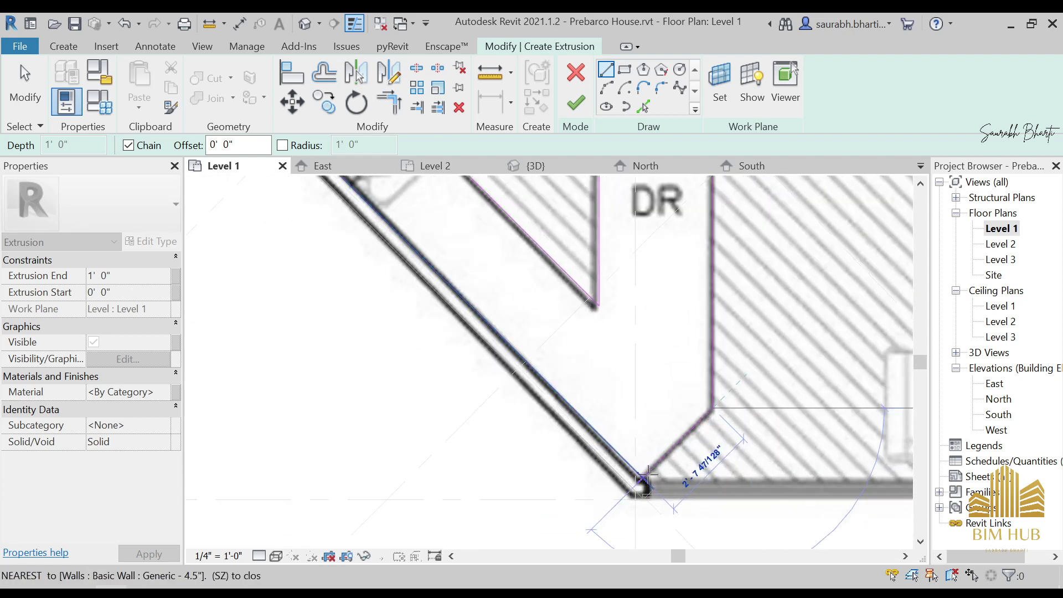
# Trace the angled corner and the long edge along the slanted wall to close the outline, and finish the extrusion with a 1' 0" depth
pyautogui.click(642, 480)
pyautogui.scroll(-2, 641, 487)
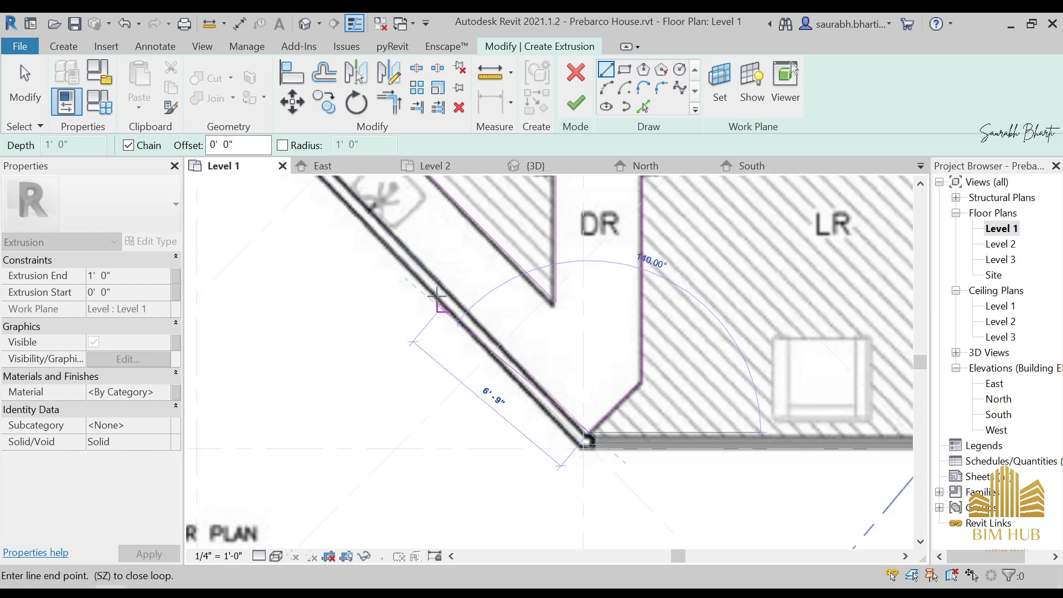
pyautogui.moveTo(414, 249); pyautogui.dragTo(580, 455, button='middle')
pyautogui.scroll(3, 382, 254)
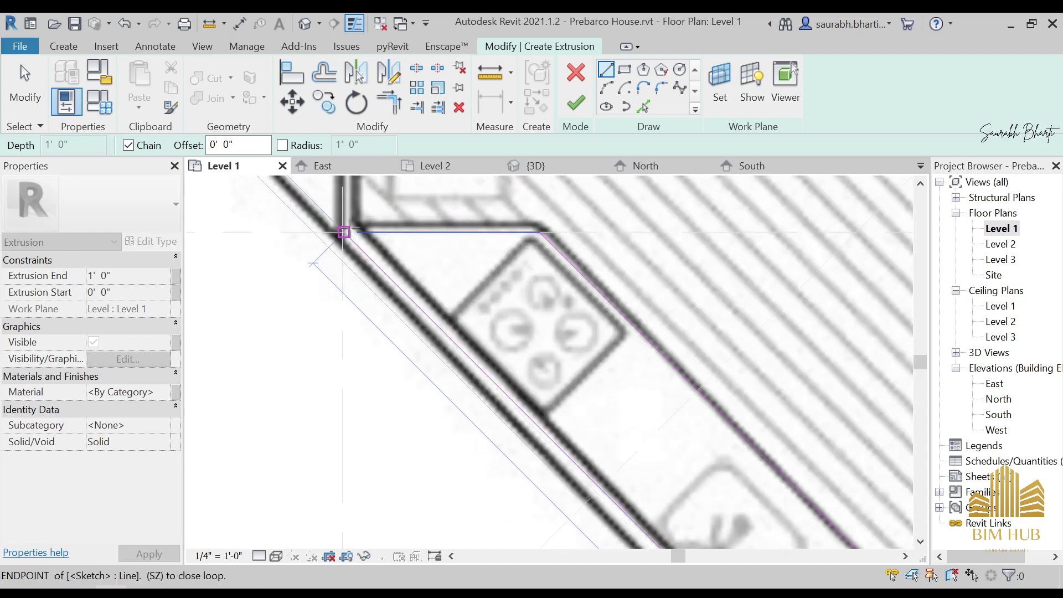
pyautogui.click(343, 230)
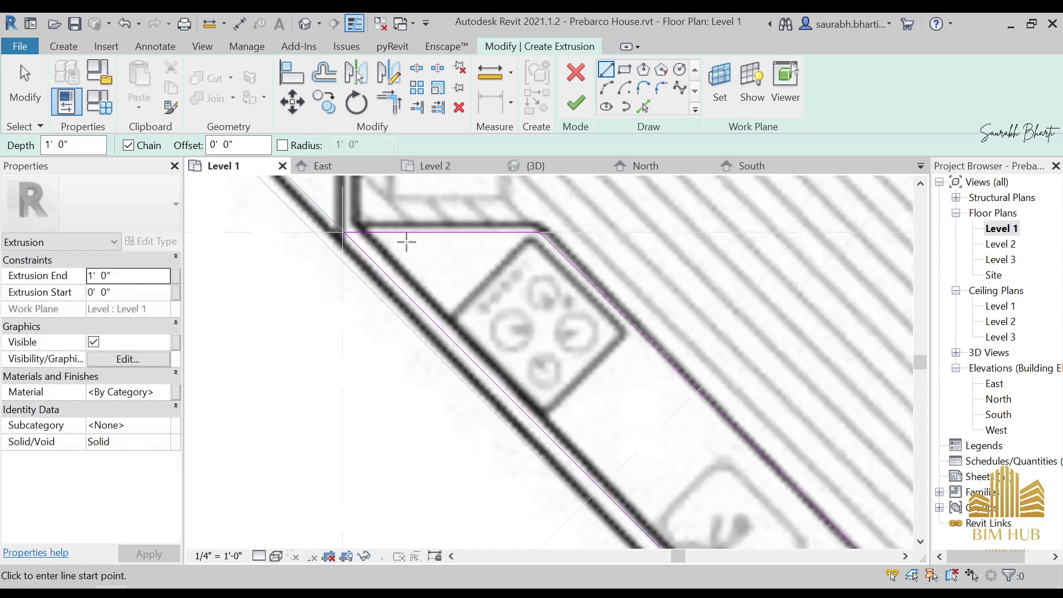
pyautogui.scroll(5, 377, 244)
pyautogui.press('Escape')
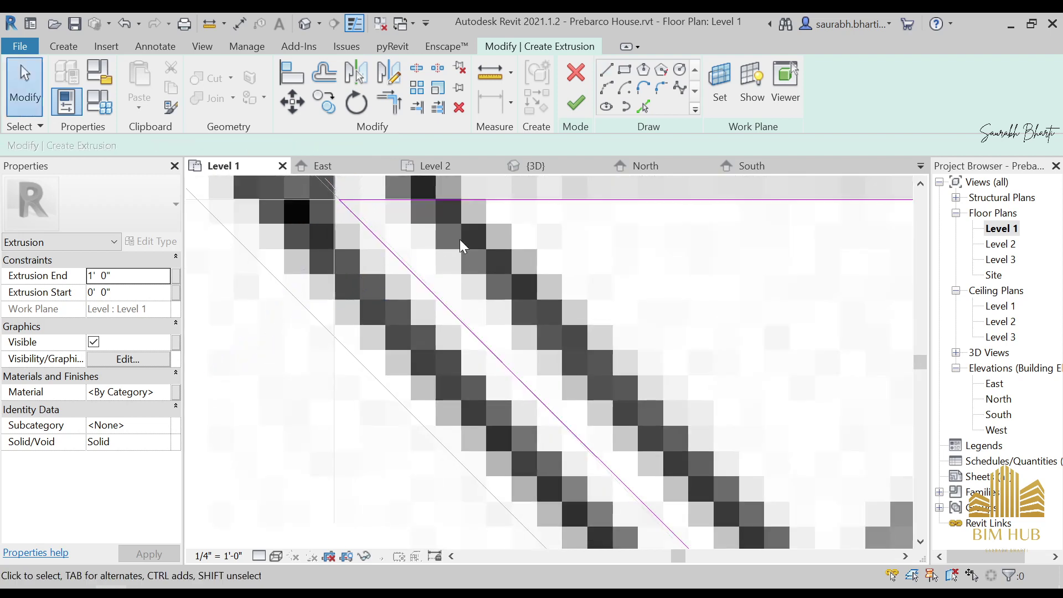
pyautogui.scroll(-6, 459, 239)
pyautogui.scroll(-5, 498, 261)
pyautogui.scroll(4, 591, 314)
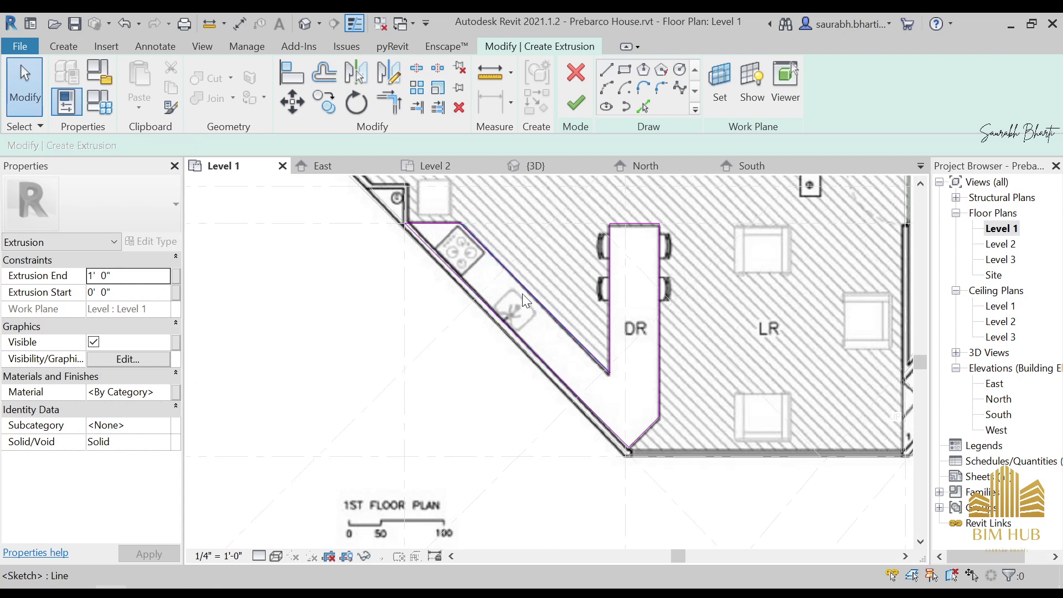
pyautogui.scroll(-3, 432, 274)
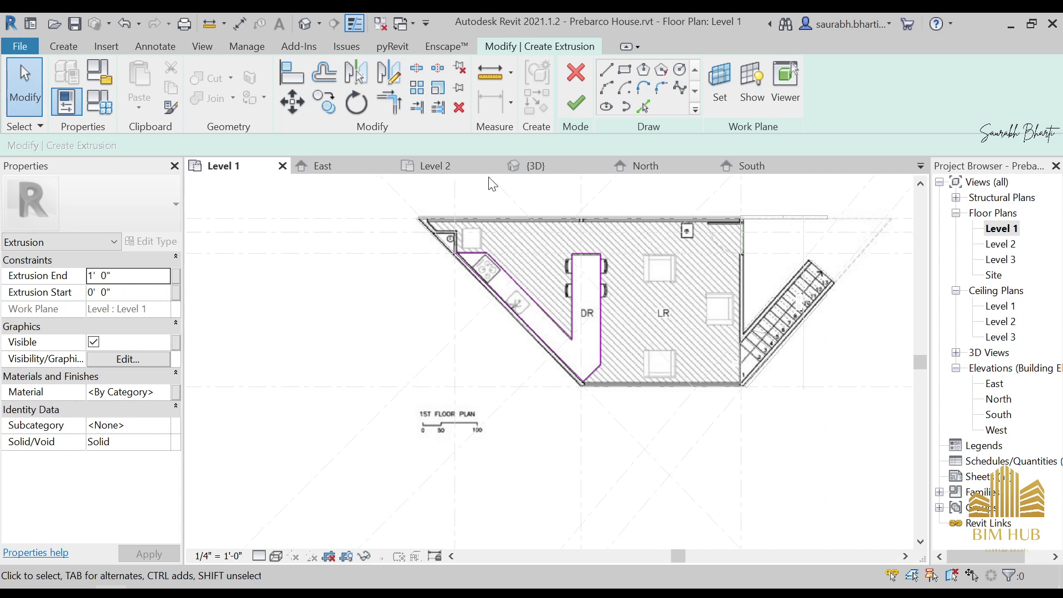
pyautogui.click(587, 103)
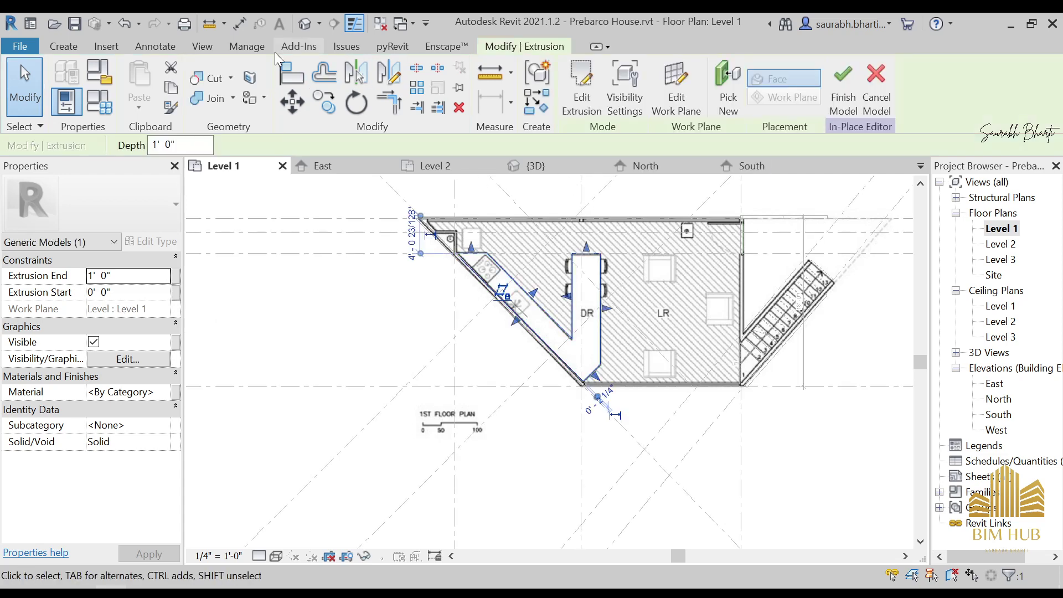
# Open the 3D view, switch it to a visual style with shaded surfaces, and bring the new counter extrusion into view
pyautogui.click(304, 25)
pyautogui.keyDown('shift'); pyautogui.moveTo(443, 304); pyautogui.dragTo(321, 557, button='middle'); pyautogui.keyUp('shift')
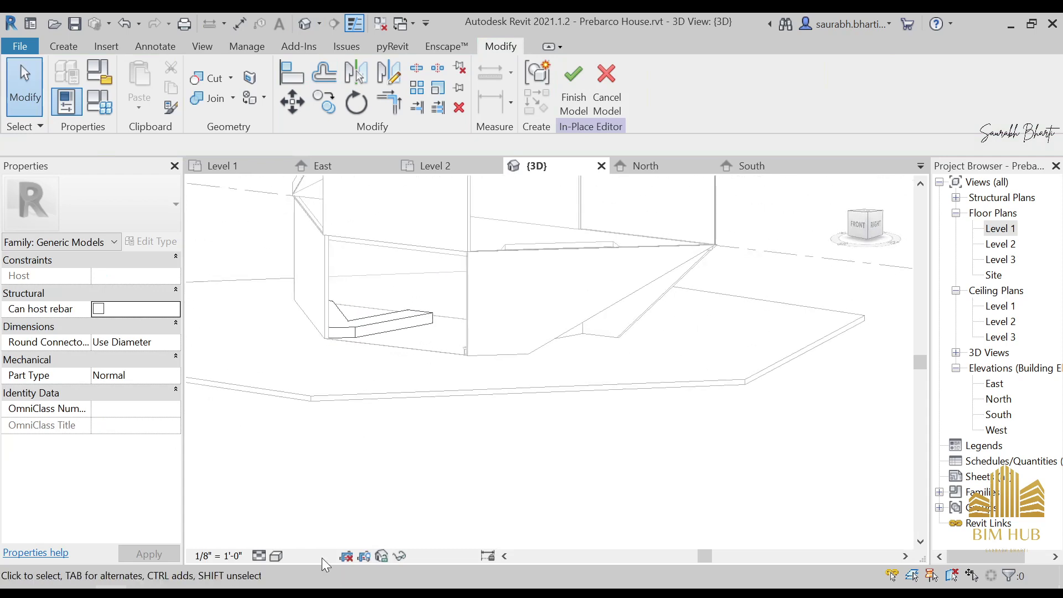
pyautogui.click(276, 556)
pyautogui.click(278, 537)
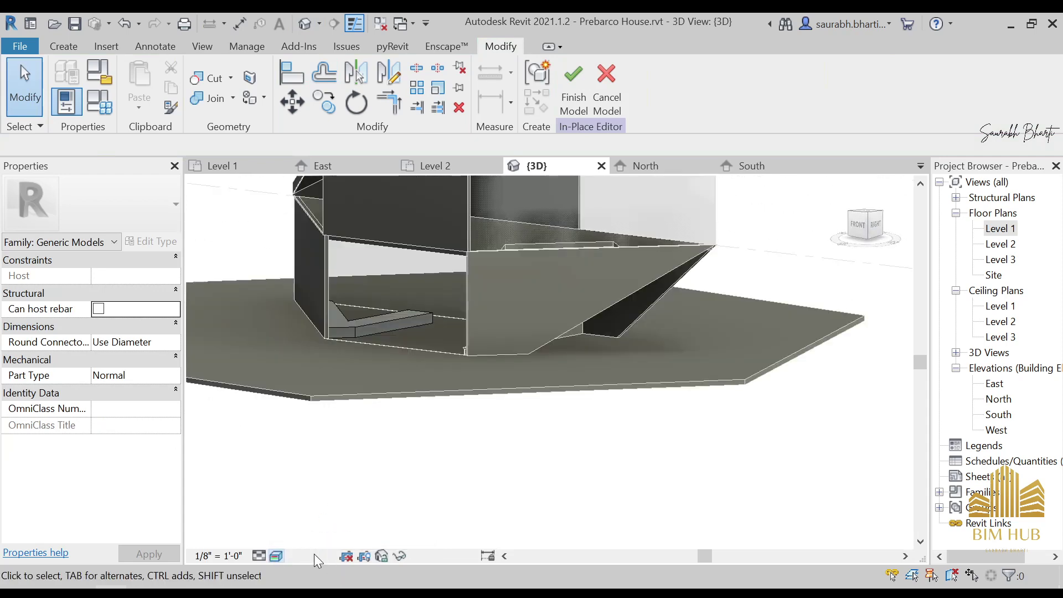
pyautogui.scroll(-3, 351, 483)
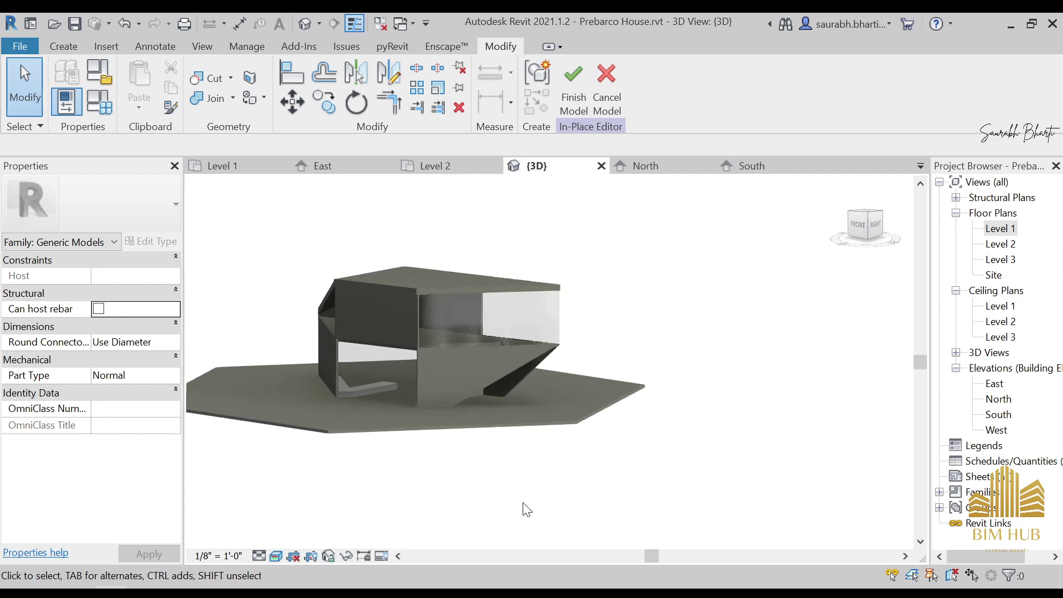
pyautogui.scroll(10, 372, 472)
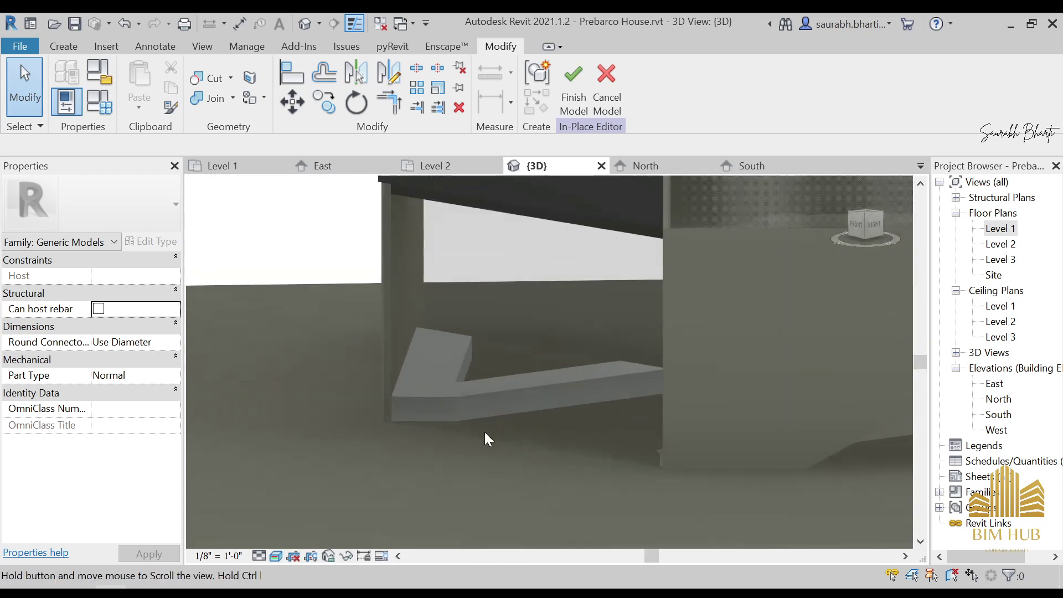
# Set the counter extrusion's start to 2' 6" and its end to 2' 9"
pyautogui.click(471, 400)
pyautogui.keyDown('shift'); pyautogui.moveTo(431, 348); pyautogui.dragTo(480, 416, button='middle'); pyautogui.keyUp('shift')
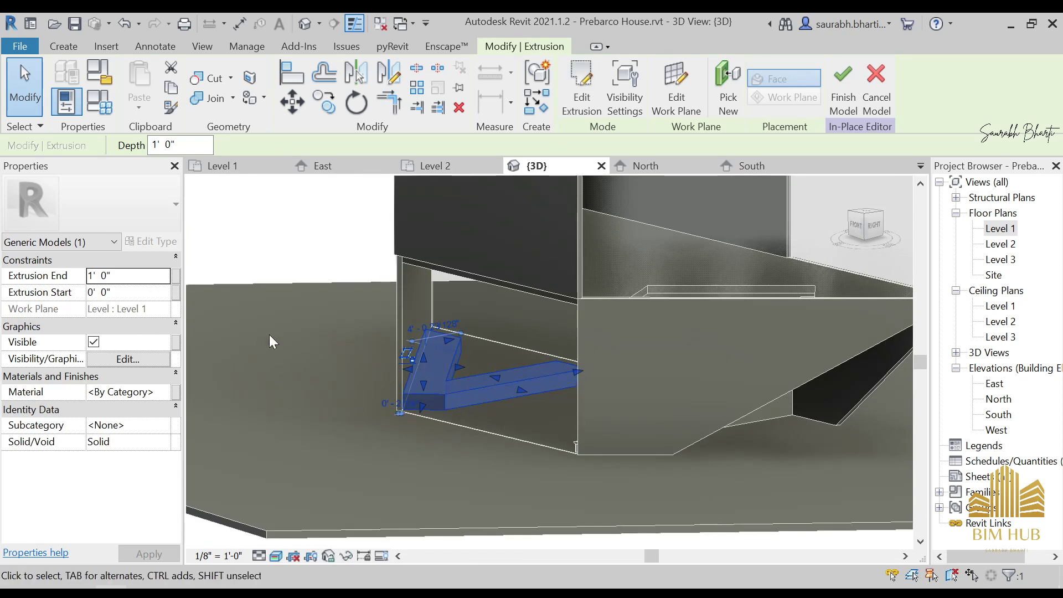
pyautogui.click(116, 293)
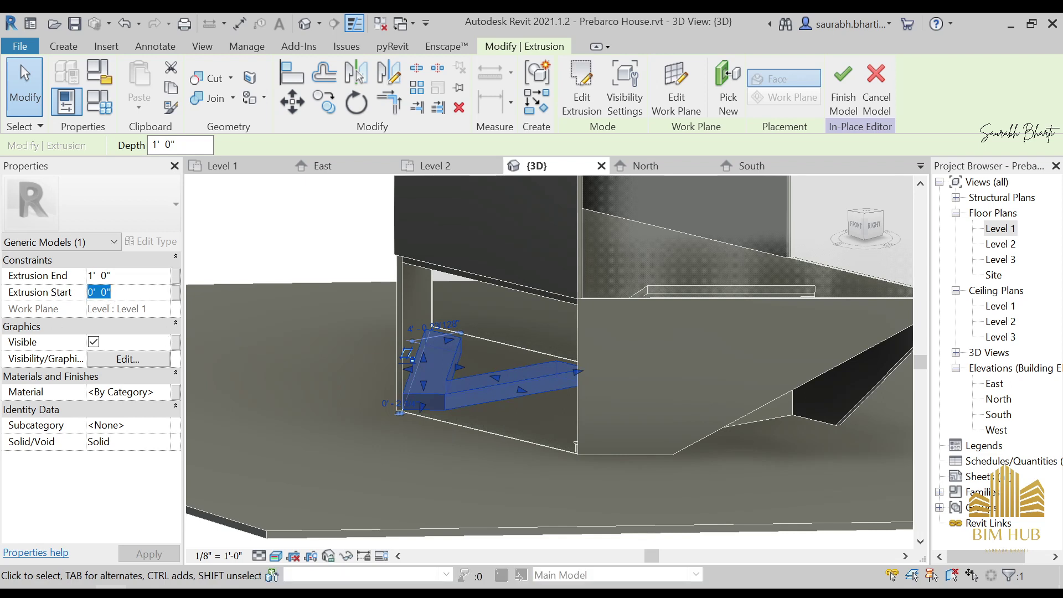
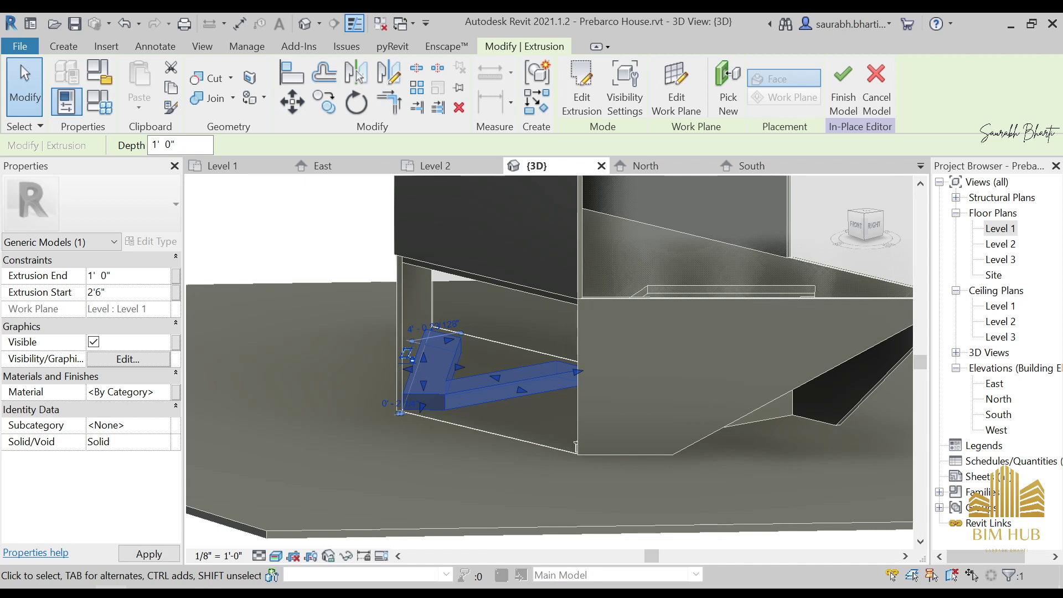
pyautogui.click(130, 280)
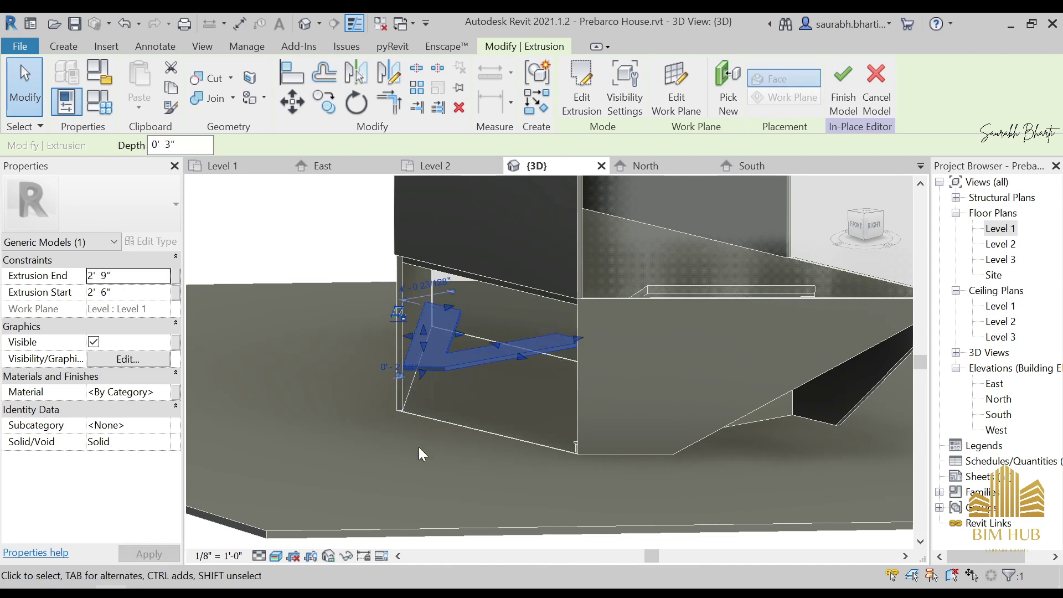
# Examine the raised counter slab in the 3D view and switch to the Elevations.jpg reference in Photos
pyautogui.click(439, 446)
pyautogui.keyDown('shift'); pyautogui.moveTo(440, 445); pyautogui.dragTo(467, 372, button='middle'); pyautogui.keyUp('shift')
pyautogui.scroll(3, 468, 372)
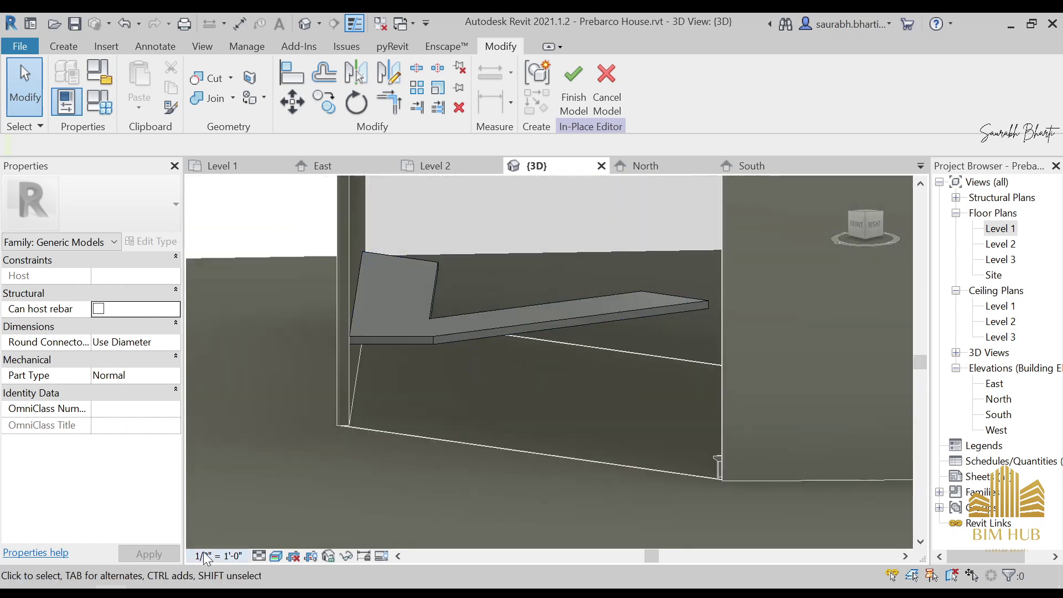
pyautogui.hotkey('alt', 'Tab')
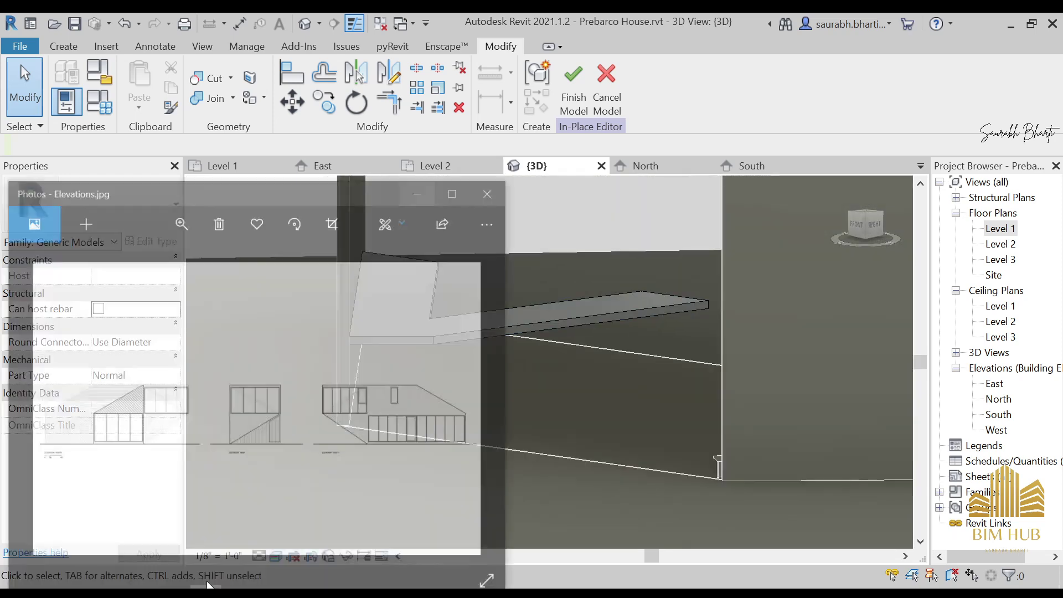
# Examine the counter front and cabinet panelling in the kitchen reference photo CA_PREB_2DM_122.jpg, then put the photo away
pyautogui.scroll(-1, 373, 381)
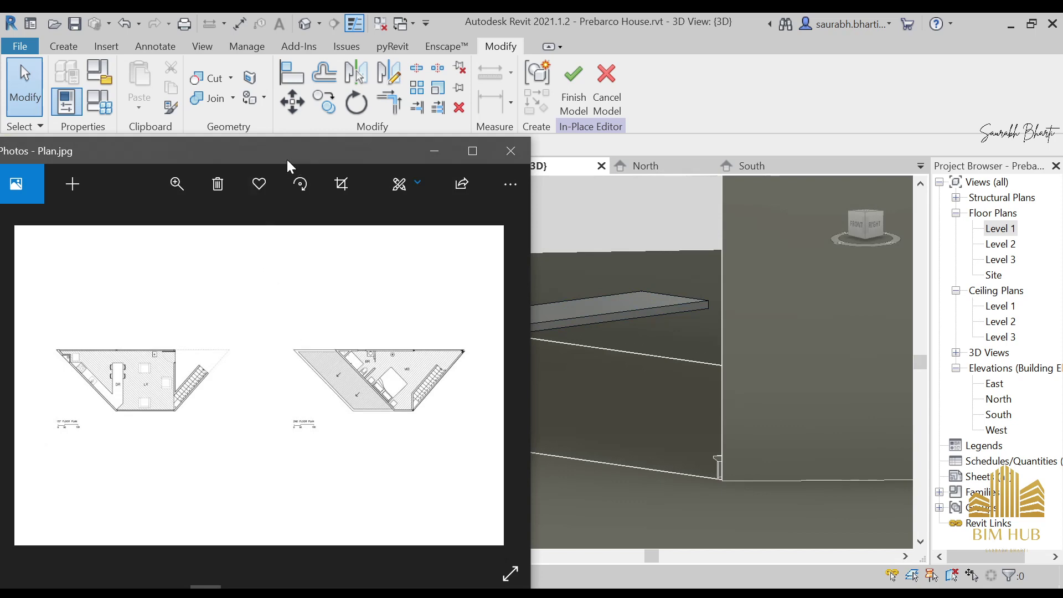
pyautogui.moveTo(287, 160); pyautogui.dragTo(391, 121)
pyautogui.scroll(3, 408, 214)
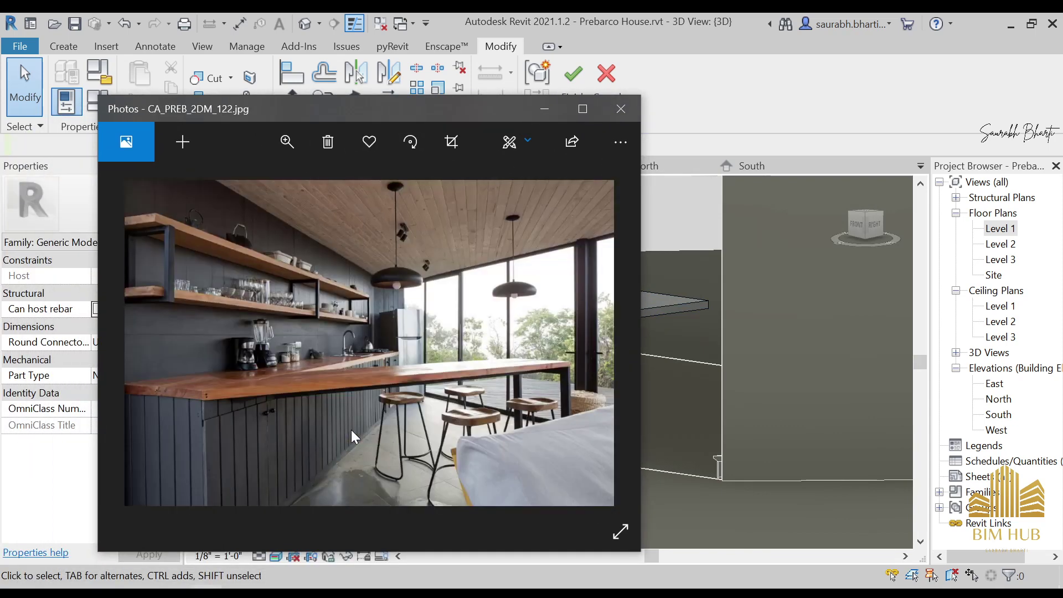
pyautogui.keyDown('ctrl'); pyautogui.scroll(2, 254, 406); pyautogui.keyUp('ctrl')
pyautogui.moveTo(255, 406); pyautogui.dragTo(475, 356)
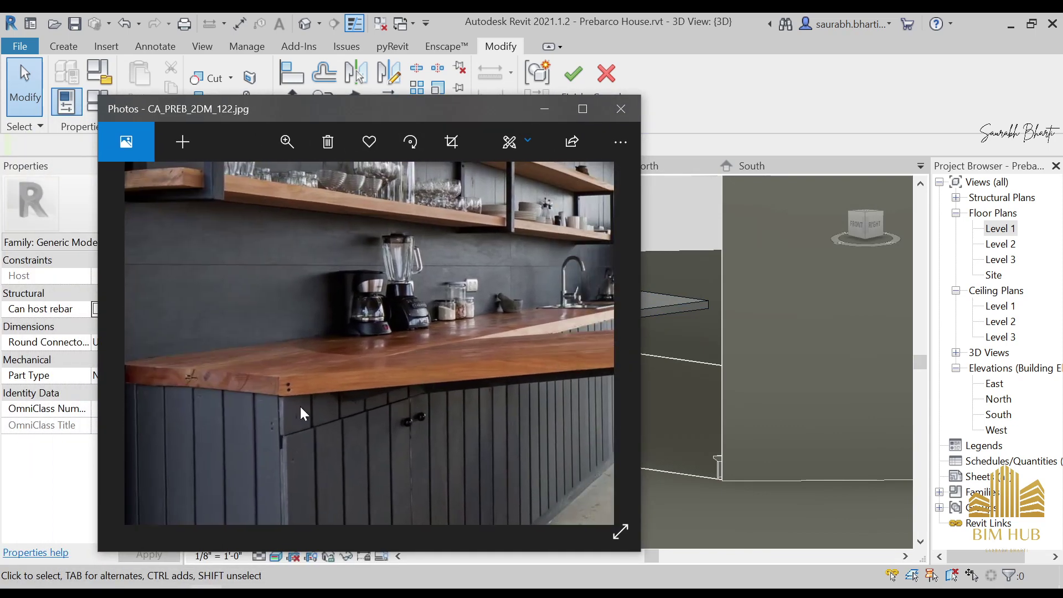
pyautogui.keyDown('ctrl'); pyautogui.scroll(-2, 285, 383); pyautogui.keyUp('ctrl')
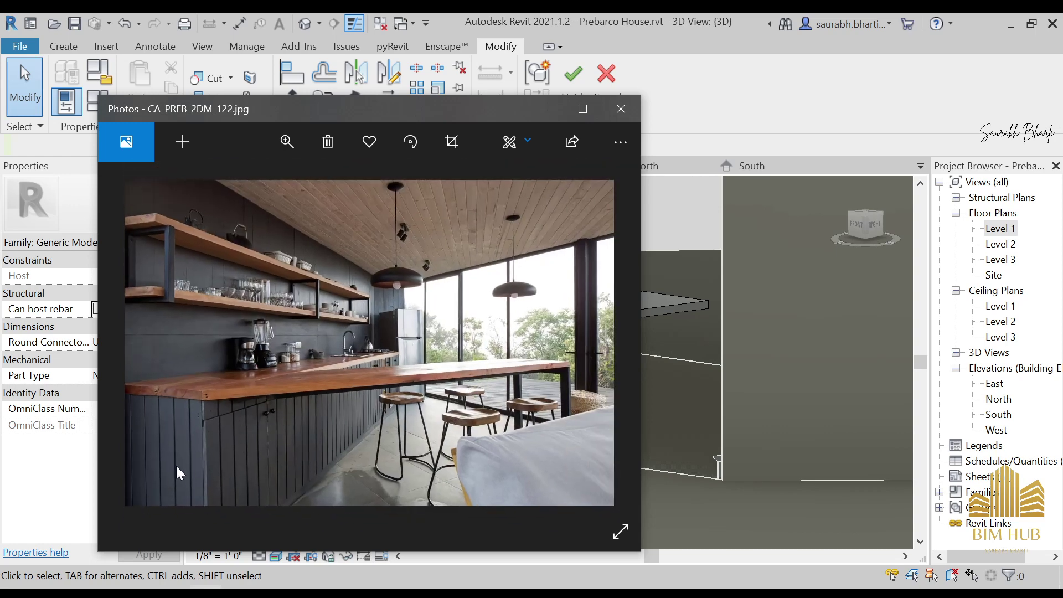
pyautogui.click(541, 110)
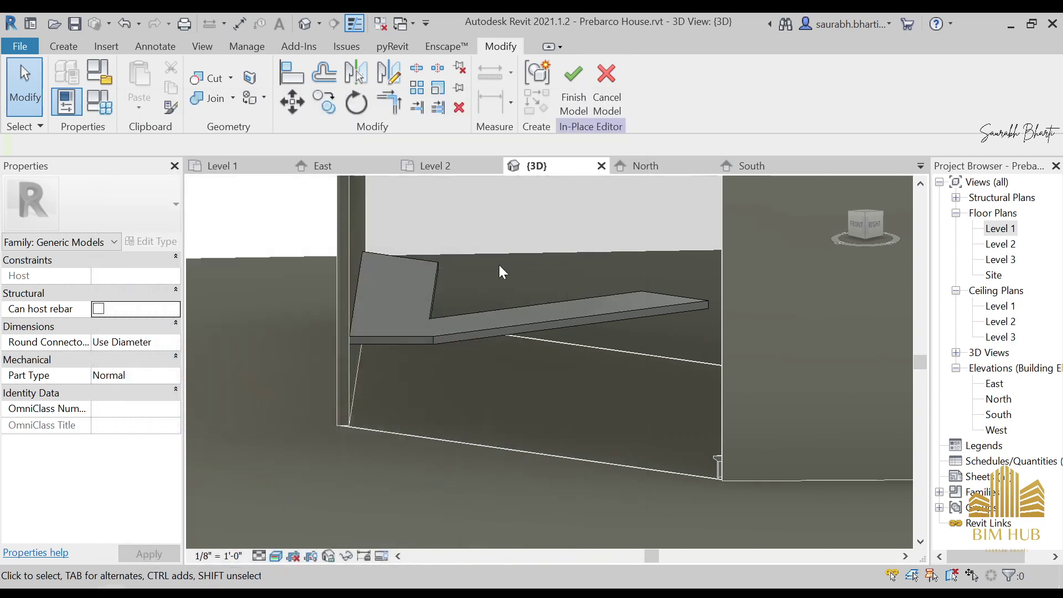
# Finish the in-place kitchen slab model and open the Level 1 floor plan at the kitchen area
pyautogui.click(574, 98)
pyautogui.keyDown('shift'); pyautogui.moveTo(467, 368); pyautogui.dragTo(519, 410, button='middle'); pyautogui.keyUp('shift')
pyautogui.scroll(-2, 470, 361)
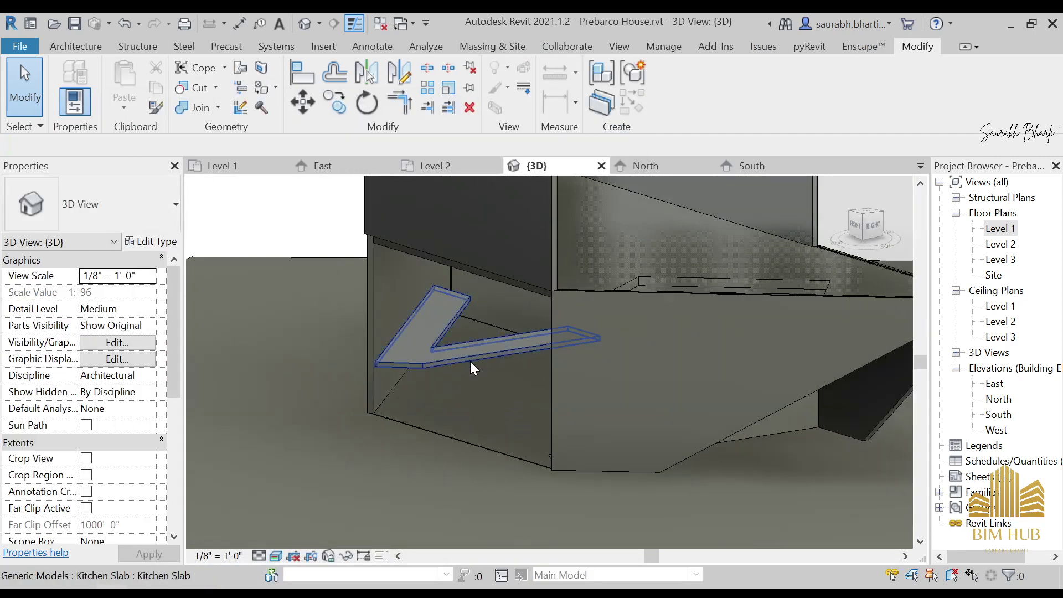
pyautogui.click(470, 363)
pyautogui.keyDown('shift'); pyautogui.moveTo(458, 434); pyautogui.dragTo(966, 245, button='middle'); pyautogui.keyUp('shift')
pyautogui.doubleClick(999, 229)
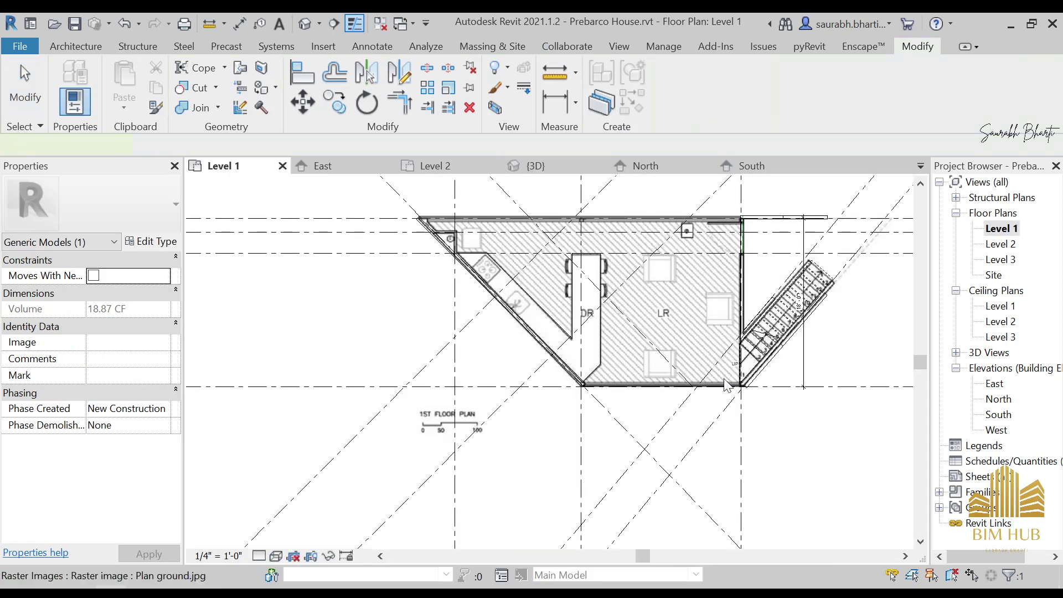
pyautogui.scroll(5, 461, 237)
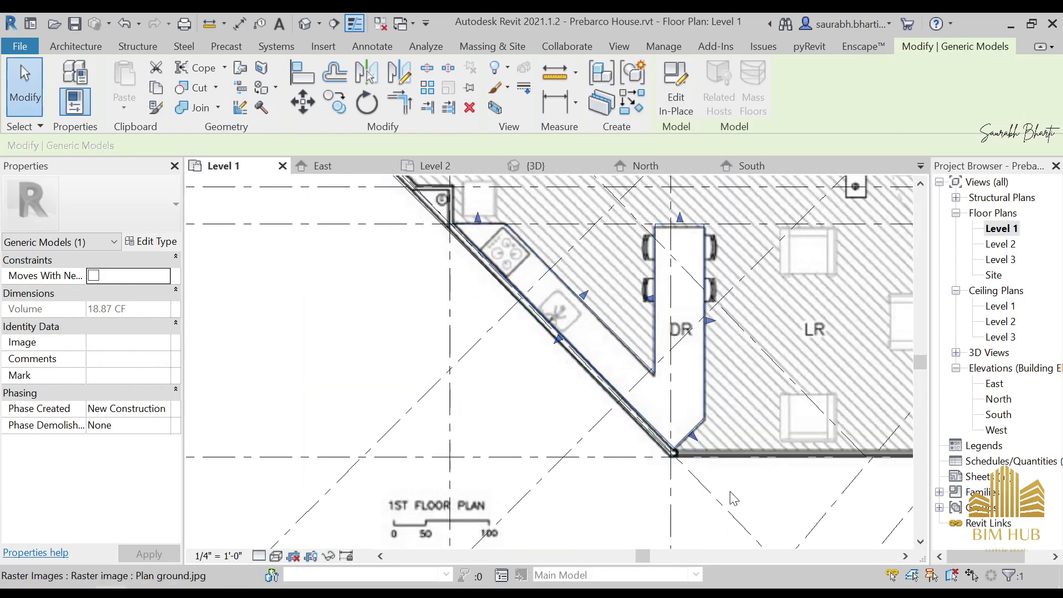
pyautogui.click(348, 301)
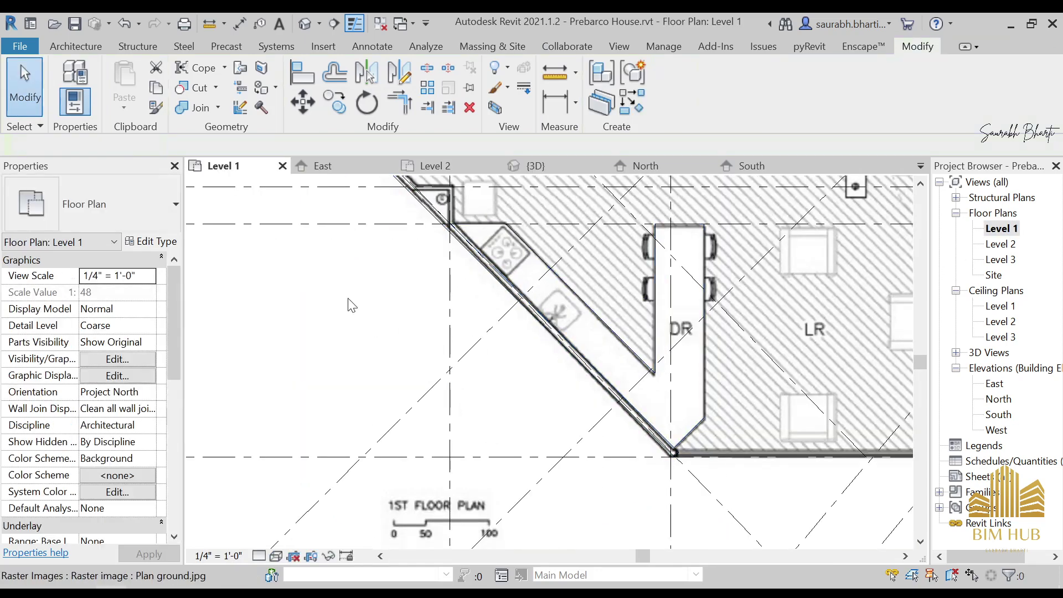
# Start a new in-place model in the Generic Models category
pyautogui.click(76, 46)
pyautogui.click(200, 88)
pyautogui.click(191, 149)
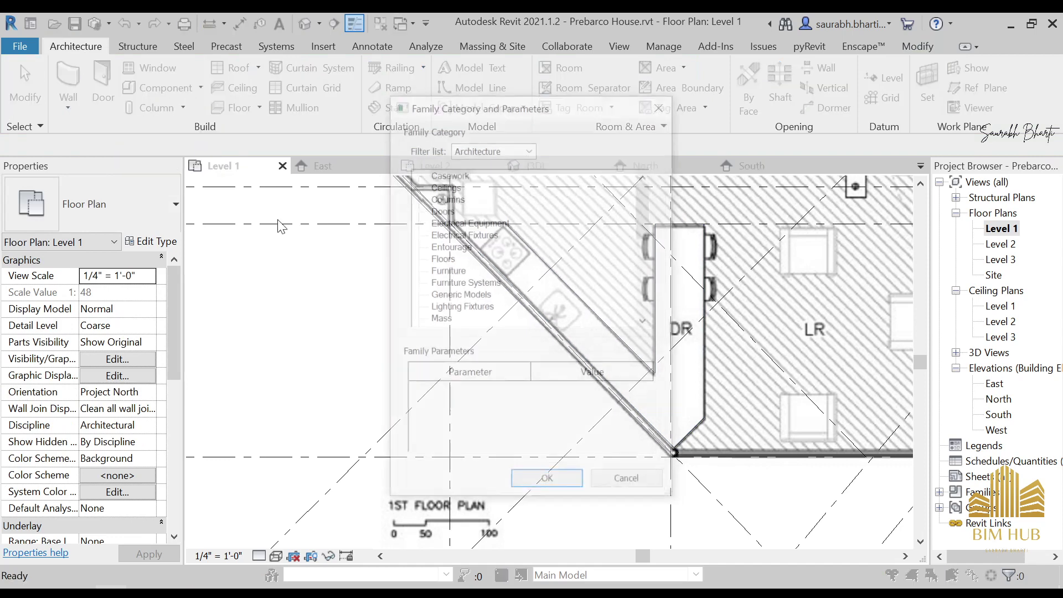
pyautogui.scroll(-6, 451, 261)
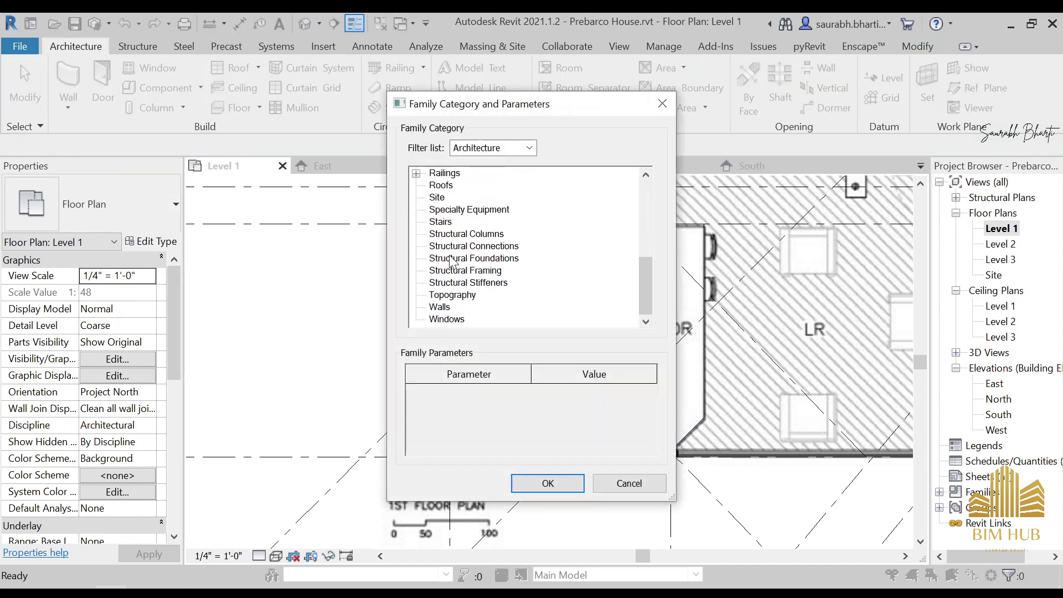
pyautogui.scroll(3, 450, 262)
pyautogui.scroll(1, 451, 235)
pyautogui.click(464, 222)
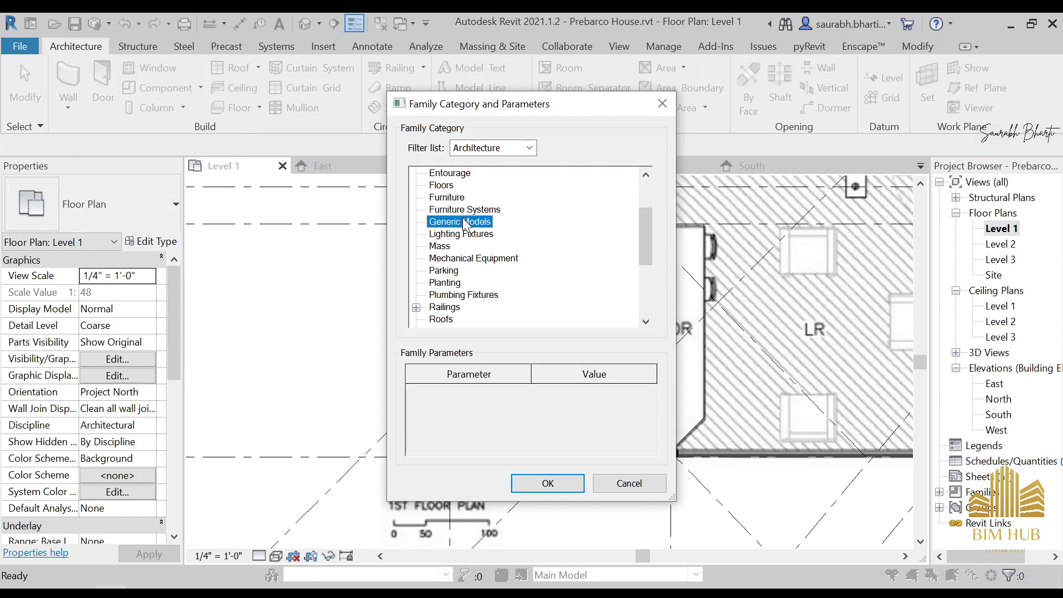
pyautogui.click(546, 482)
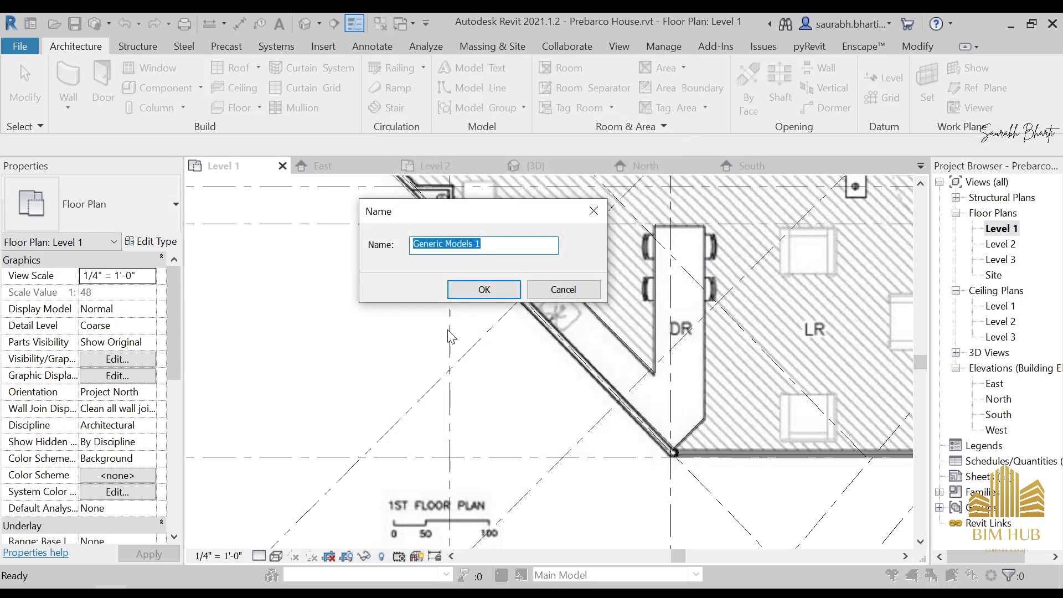
# Name the new in-place model "Kitchen cabinet"
pyautogui.write('Kitchen cabinet')
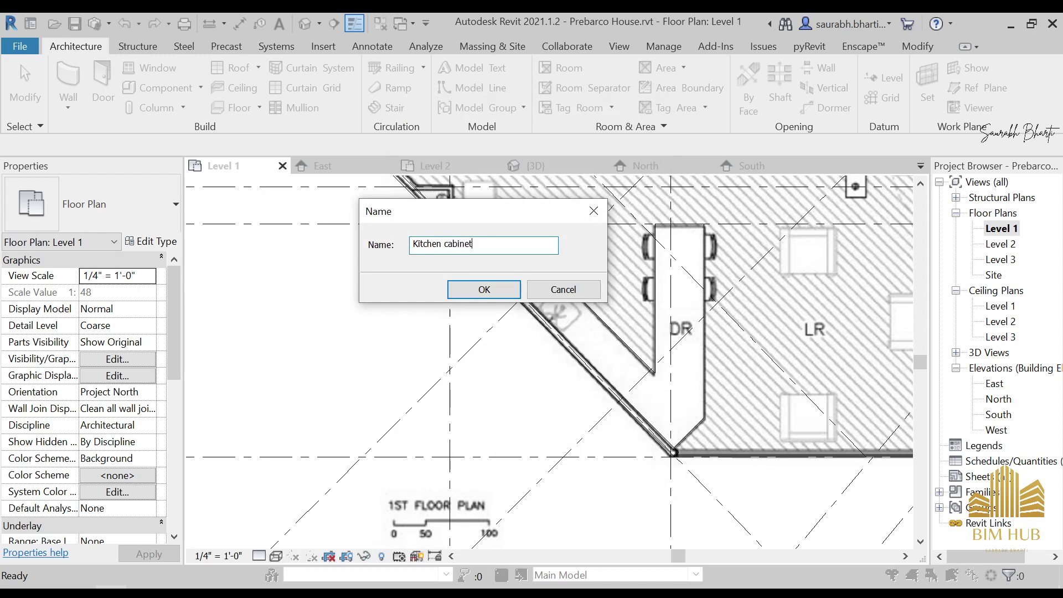
pyautogui.press('Return')
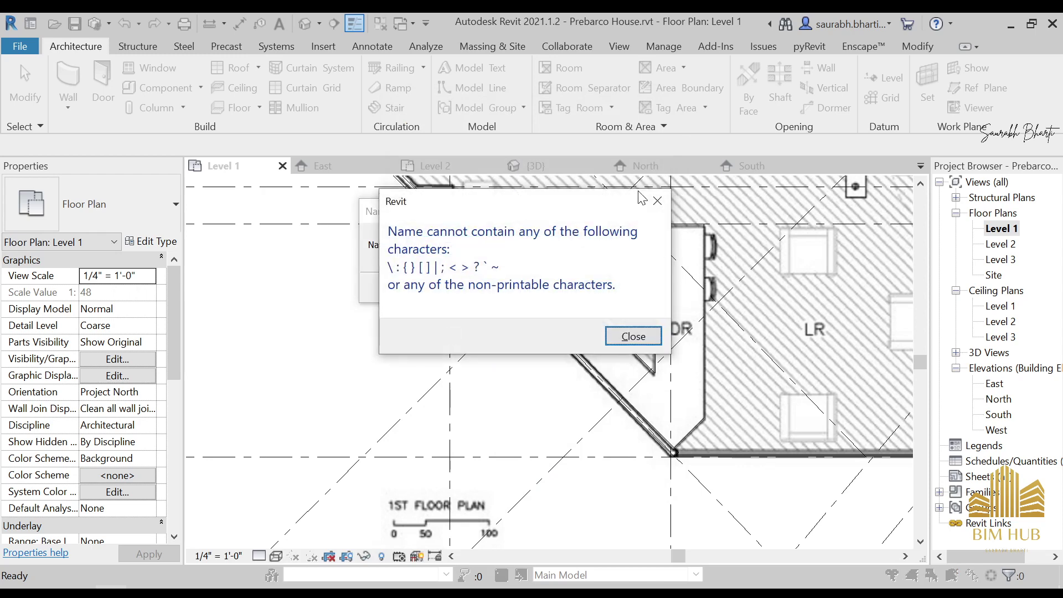
pyautogui.click(657, 200)
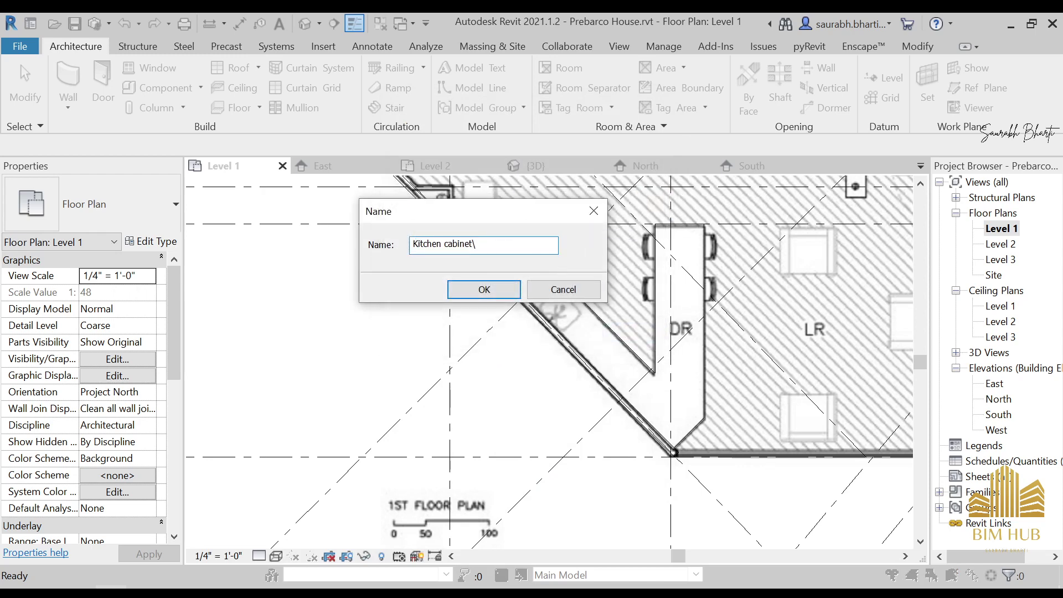
pyautogui.press('BackSpace')
pyautogui.press('Return')
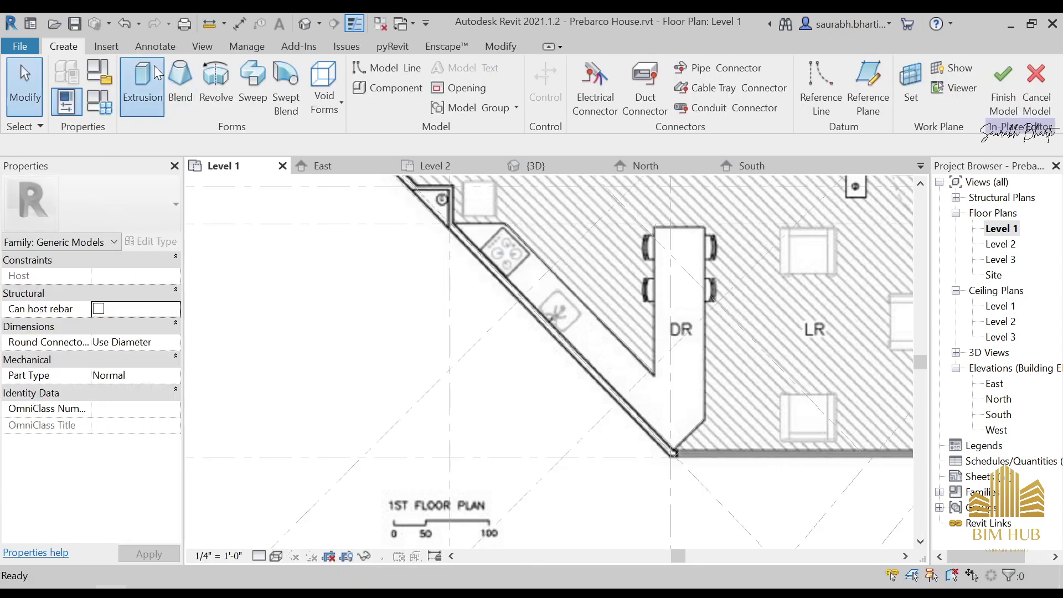
# Begin an extrusion sketch tracing the counter's short end by the stove and its long inner edge to the corner with the dining table
pyautogui.click(144, 83)
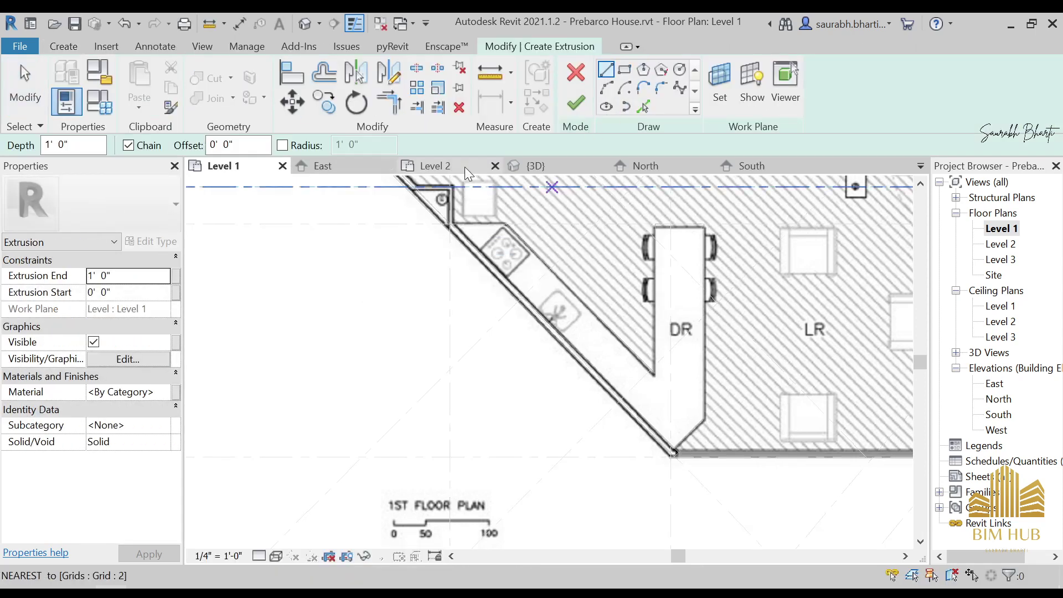
pyautogui.scroll(5, 429, 256)
pyautogui.click(428, 257)
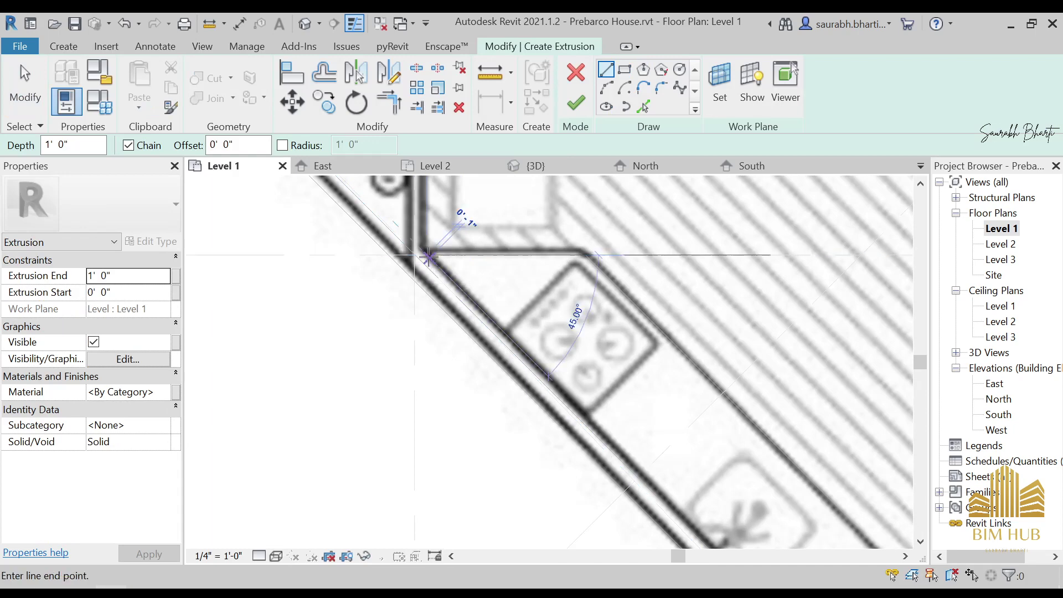
pyautogui.click(587, 254)
pyautogui.scroll(-1, 665, 292)
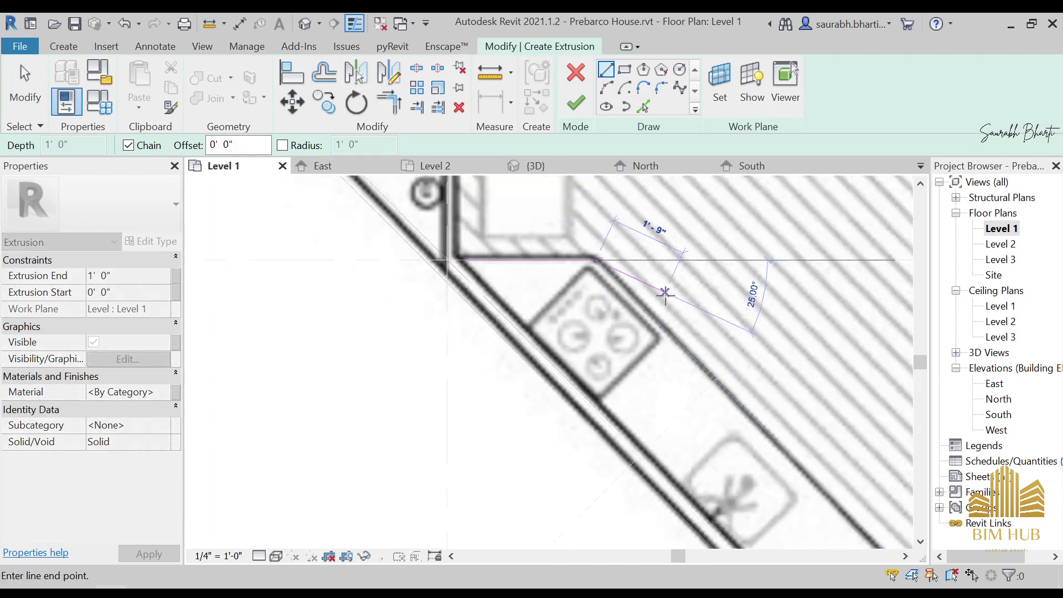
pyautogui.scroll(-3, 665, 295)
pyautogui.moveTo(709, 390); pyautogui.dragTo(512, 271, button='middle')
pyautogui.scroll(3, 634, 356)
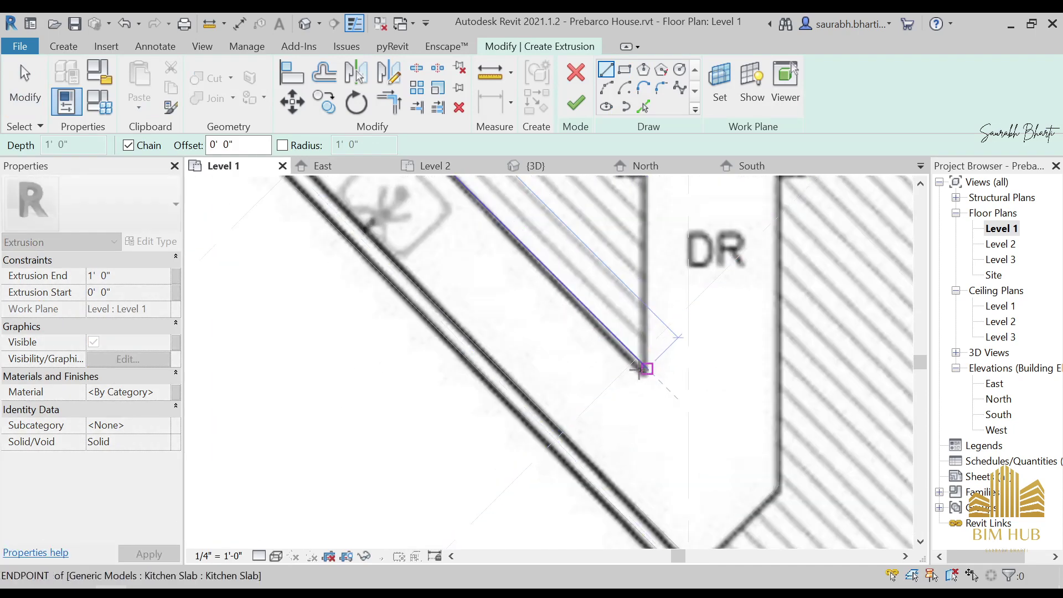
pyautogui.click(641, 368)
# Continue the cabinet outline around the dining table's inner side, end and outer side, and along the angled corner to the wall
pyautogui.scroll(-3, 641, 368)
pyautogui.moveTo(660, 315); pyautogui.dragTo(653, 382, button='middle')
pyautogui.click(634, 236)
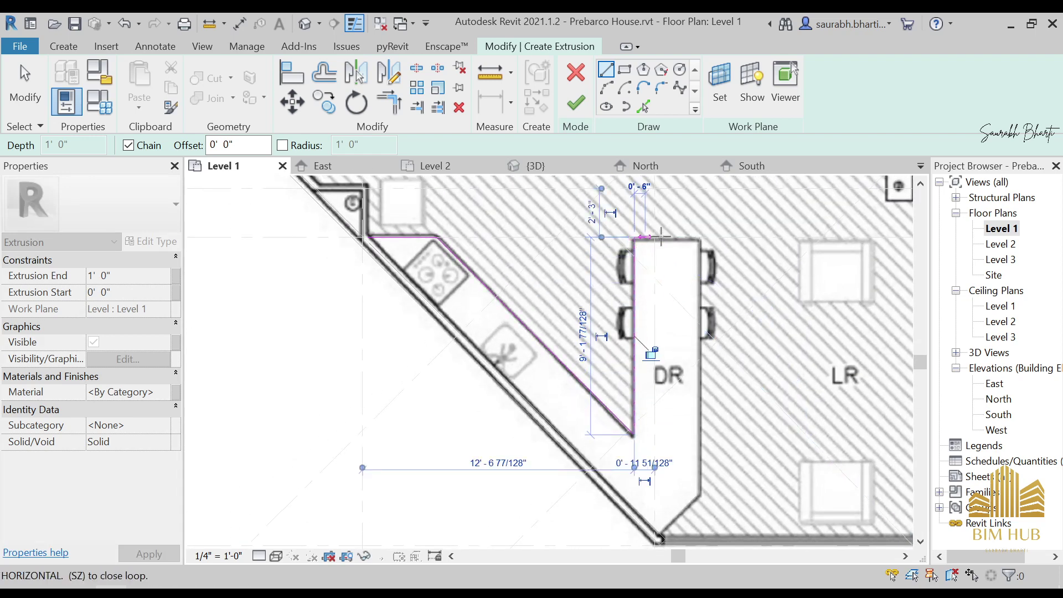
pyautogui.click(699, 237)
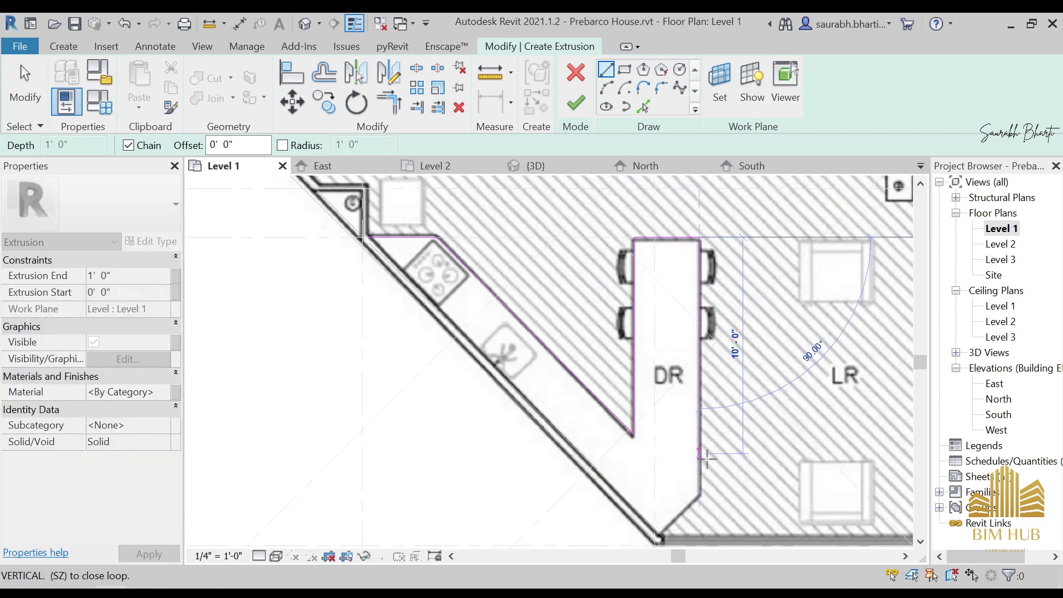
pyautogui.click(700, 492)
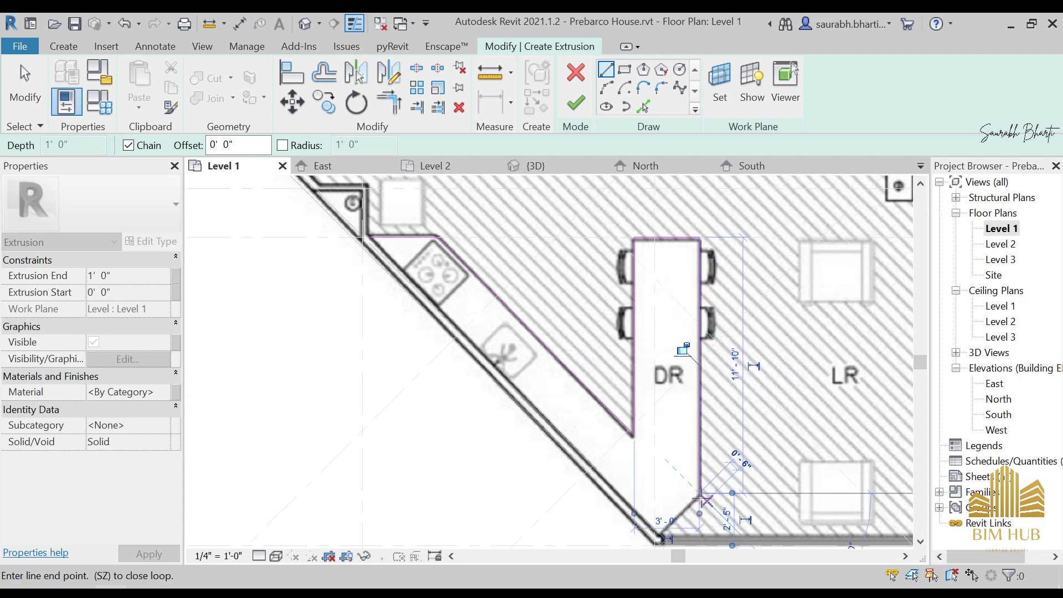
pyautogui.click(655, 539)
# Close the outline along the slanted wall and shift that line onto the wall's inner face
pyautogui.scroll(2, 368, 248)
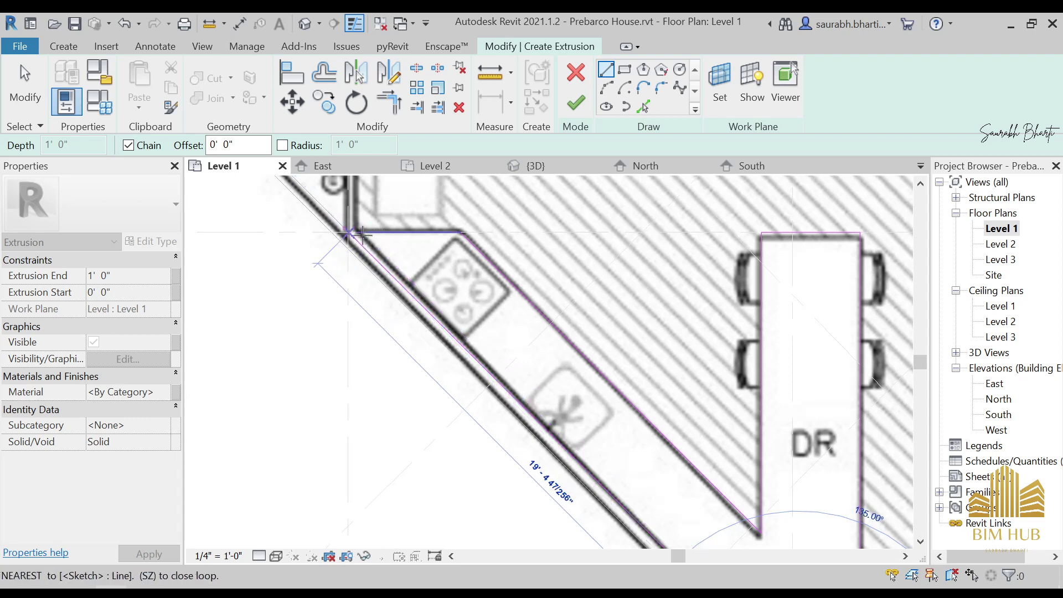
pyautogui.scroll(2, 360, 232)
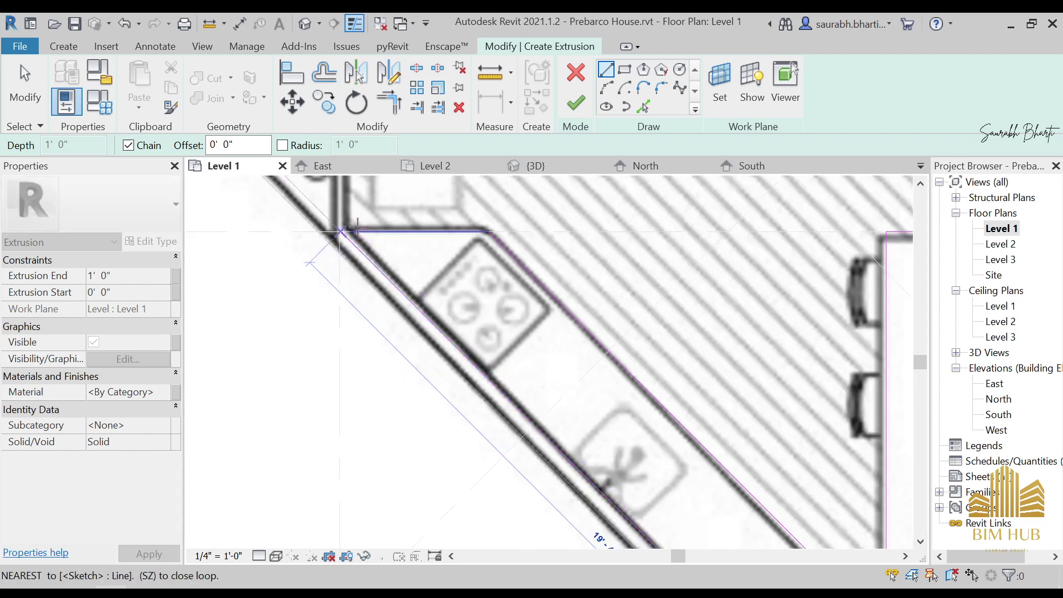
pyautogui.click(340, 231)
pyautogui.press('Escape')
pyautogui.press('Escape')
pyautogui.scroll(4, 367, 240)
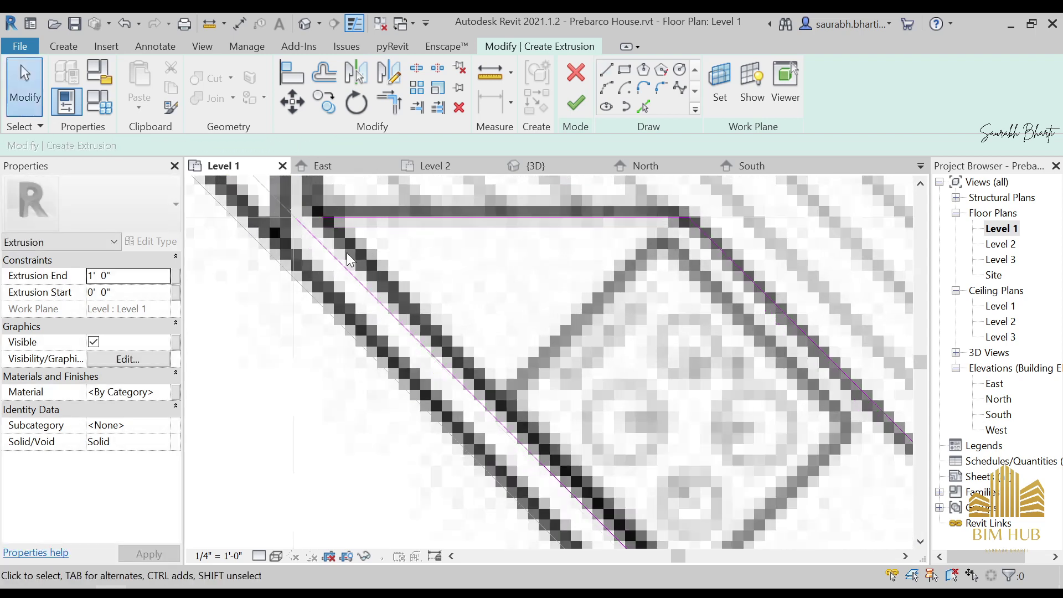
pyautogui.click(431, 347)
pyautogui.moveTo(431, 347)
pyautogui.mouseDown()
pyautogui.moveTo(451, 332)
pyautogui.moveTo(434, 335)
pyautogui.mouseUp()
pyautogui.press('Escape')
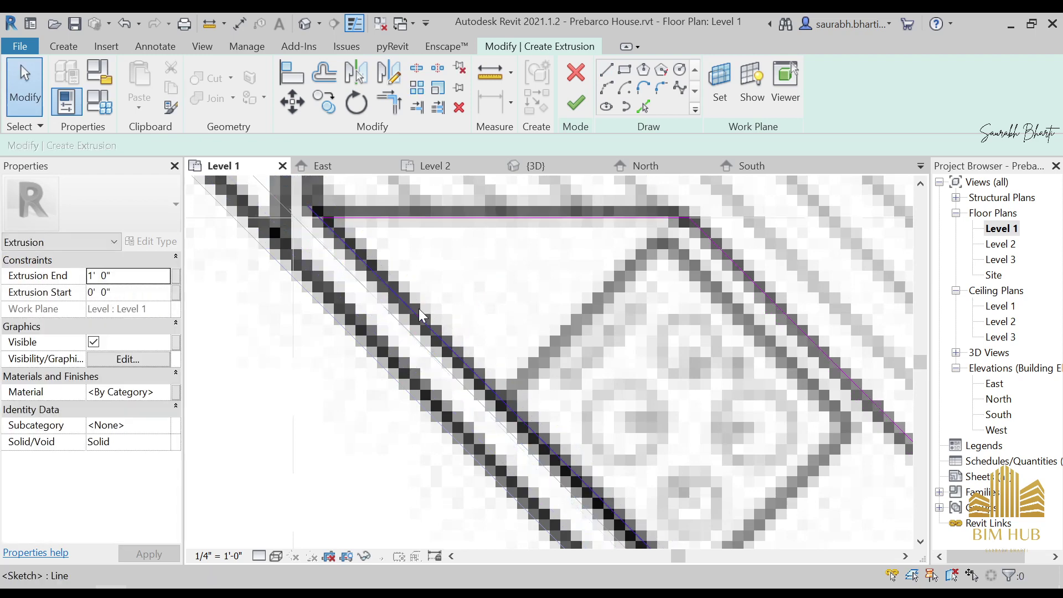
# Check the closed cabinet outline and finish the extrusion with a 1' 0" depth
pyautogui.press('r')
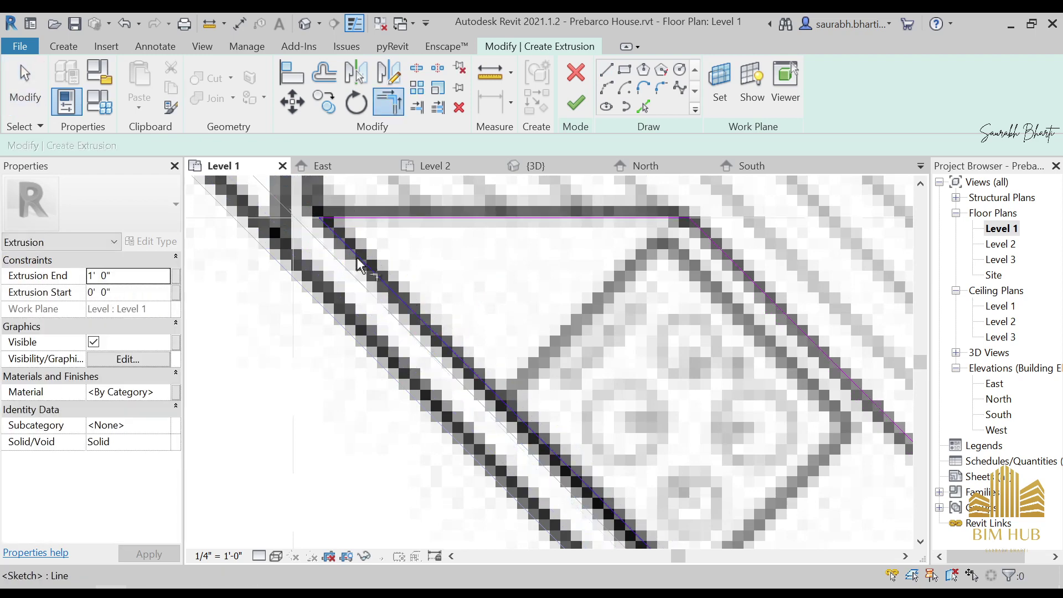
pyautogui.scroll(-4, 391, 275)
pyautogui.scroll(-3, 391, 274)
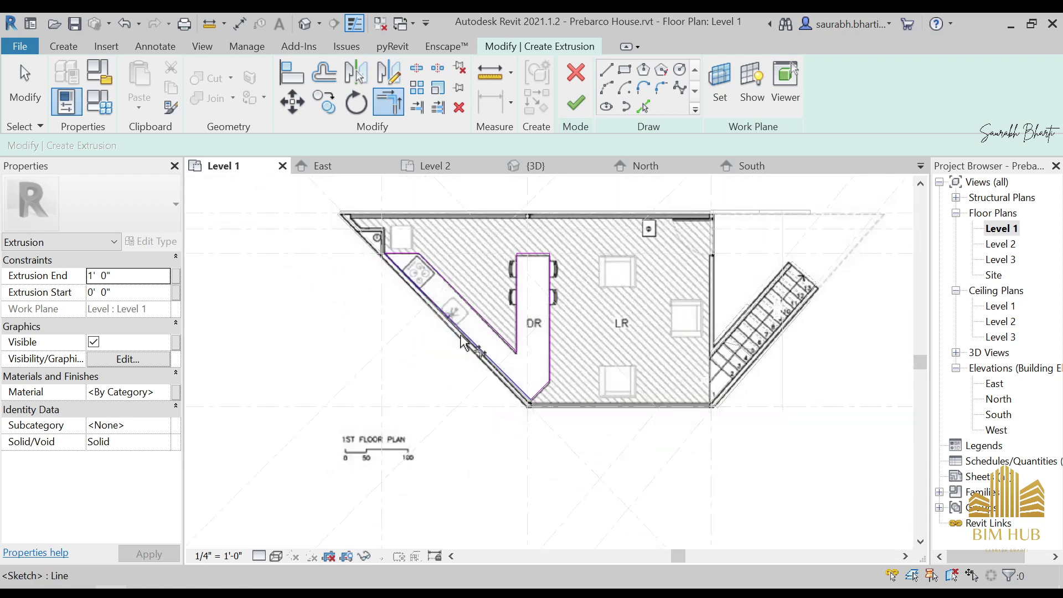
pyautogui.scroll(5, 407, 285)
pyautogui.moveTo(451, 236); pyautogui.dragTo(439, 280, button='middle')
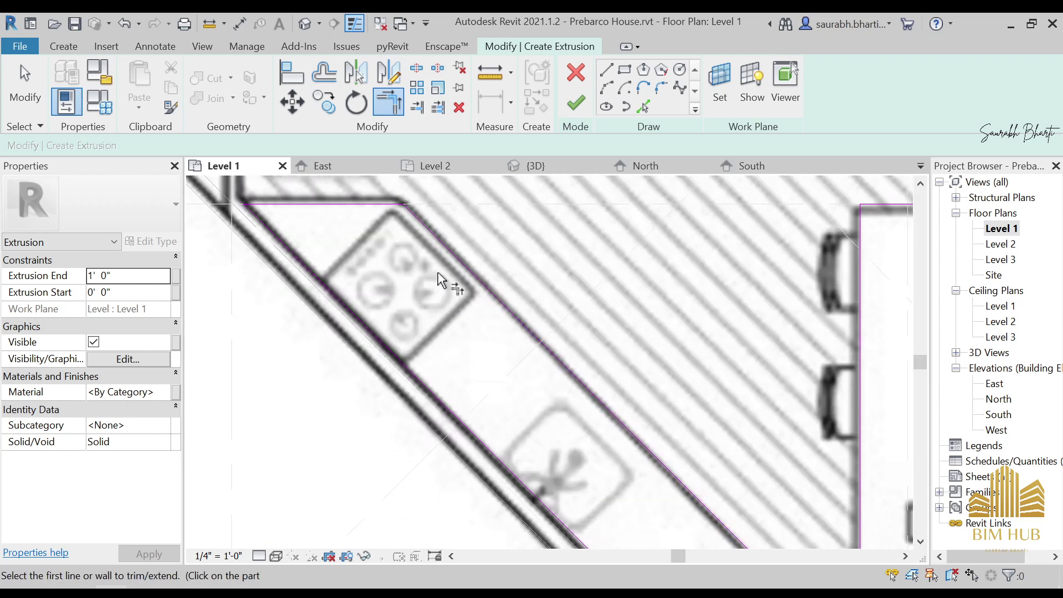
pyautogui.click(63, 46)
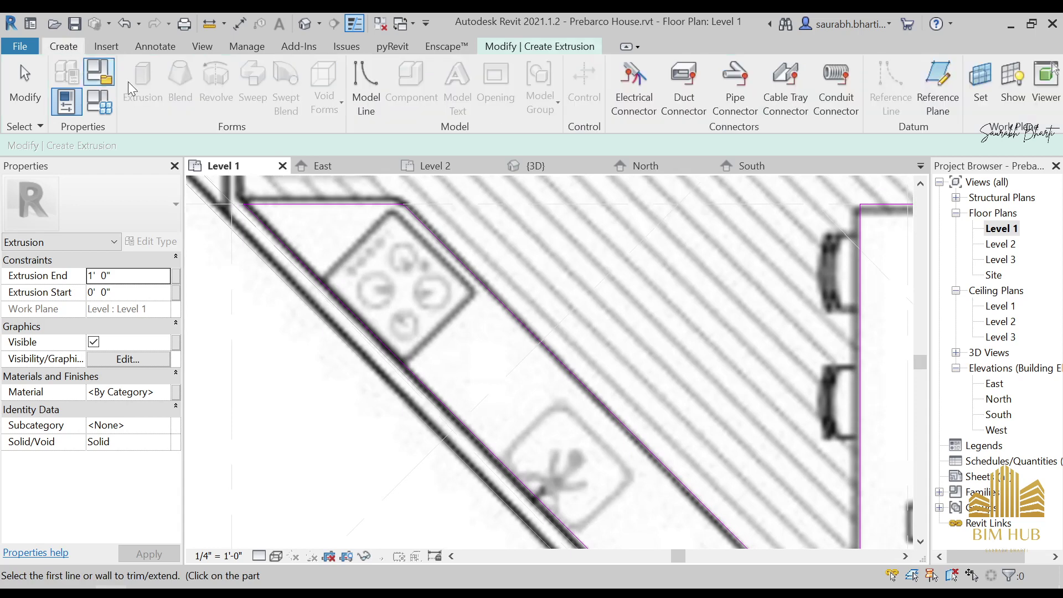
pyautogui.click(569, 48)
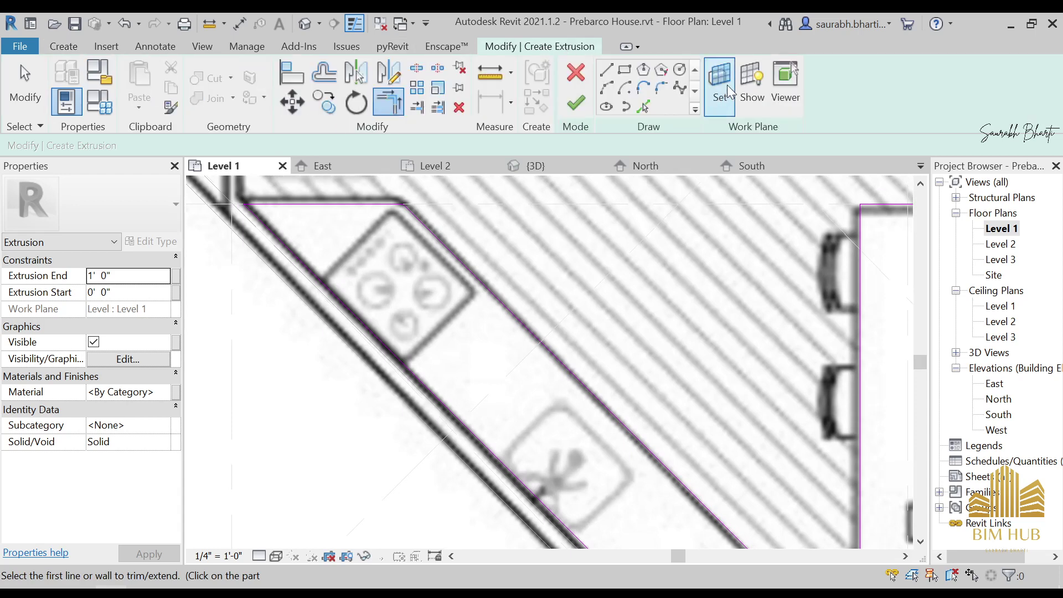
pyautogui.click(577, 102)
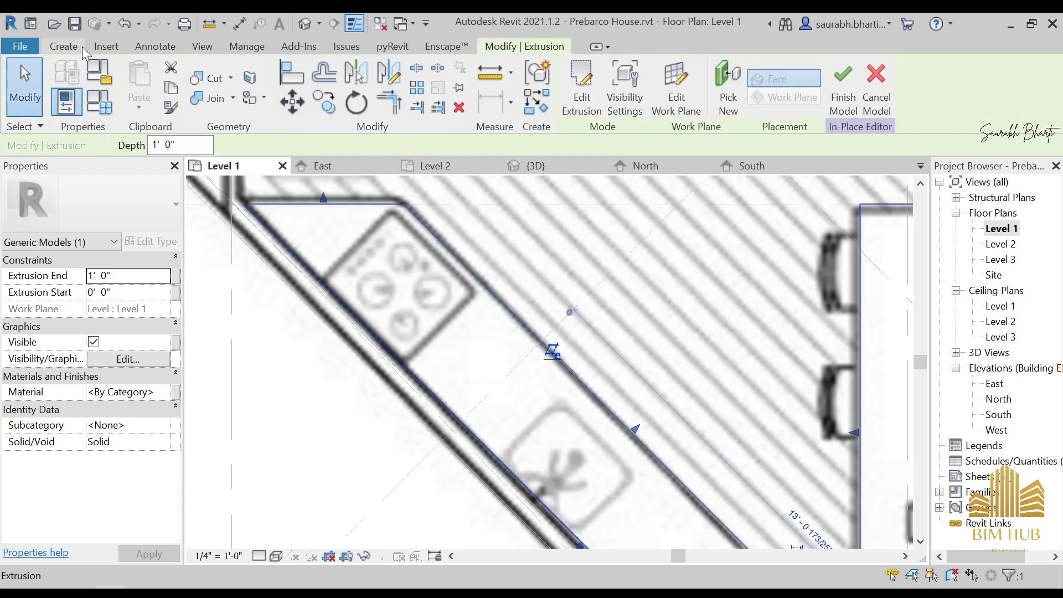
# Start a void extrusion within the in-place kitchen cabinet on the Level 1 plan
pyautogui.click(63, 46)
pyautogui.click(329, 108)
pyautogui.click(355, 135)
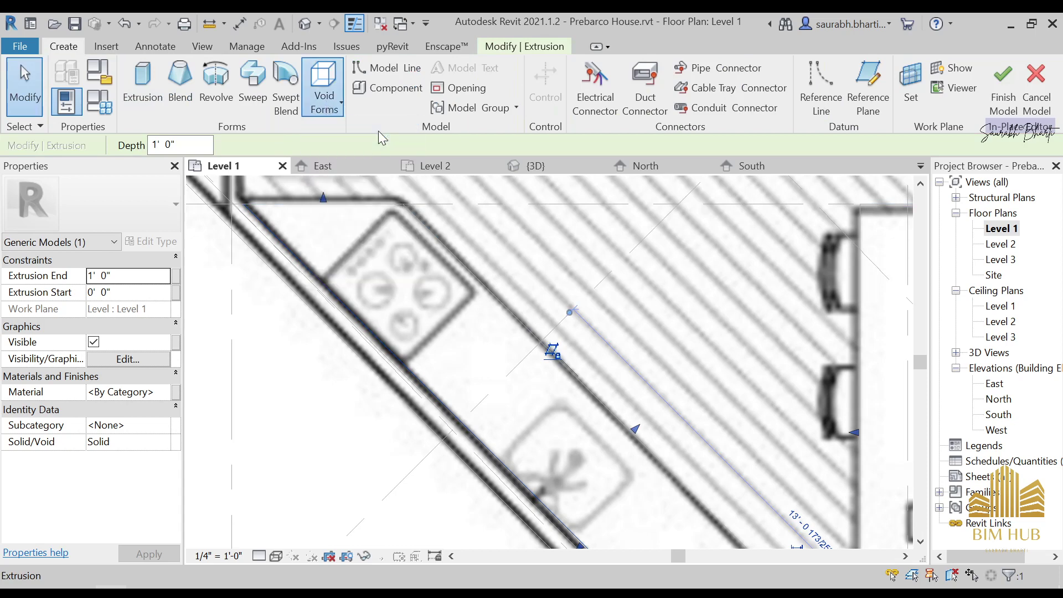
pyautogui.moveTo(463, 238); pyautogui.dragTo(457, 314, button='middle')
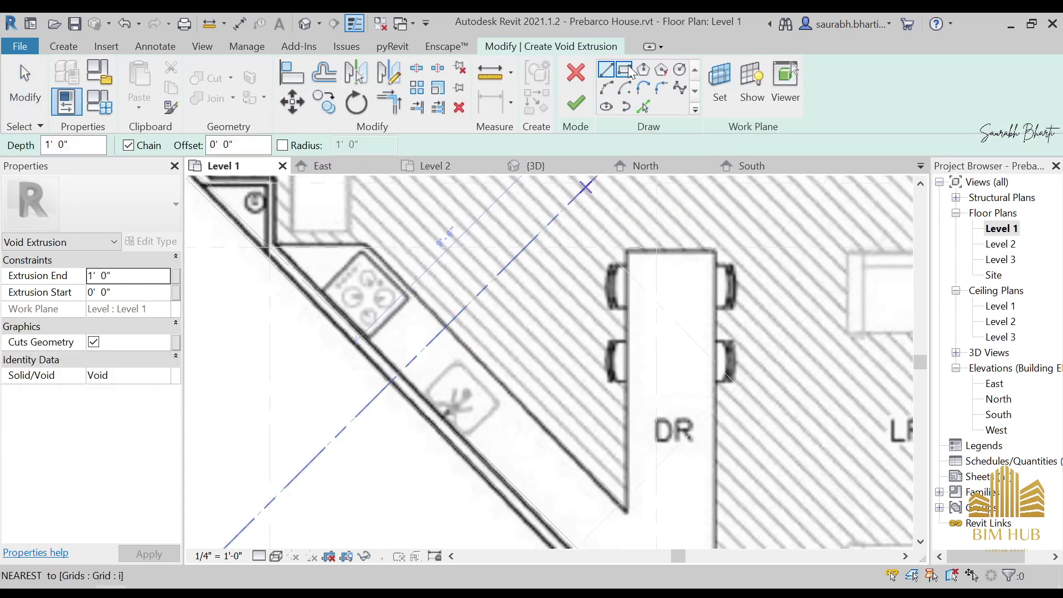
pyautogui.click(624, 69)
pyautogui.scroll(8, 404, 261)
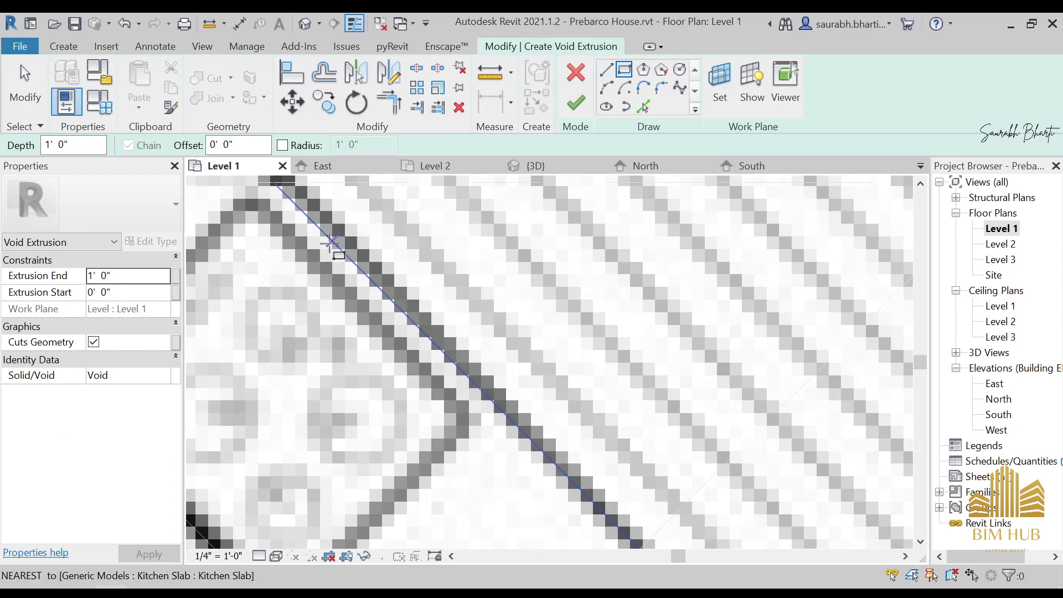
pyautogui.click(331, 242)
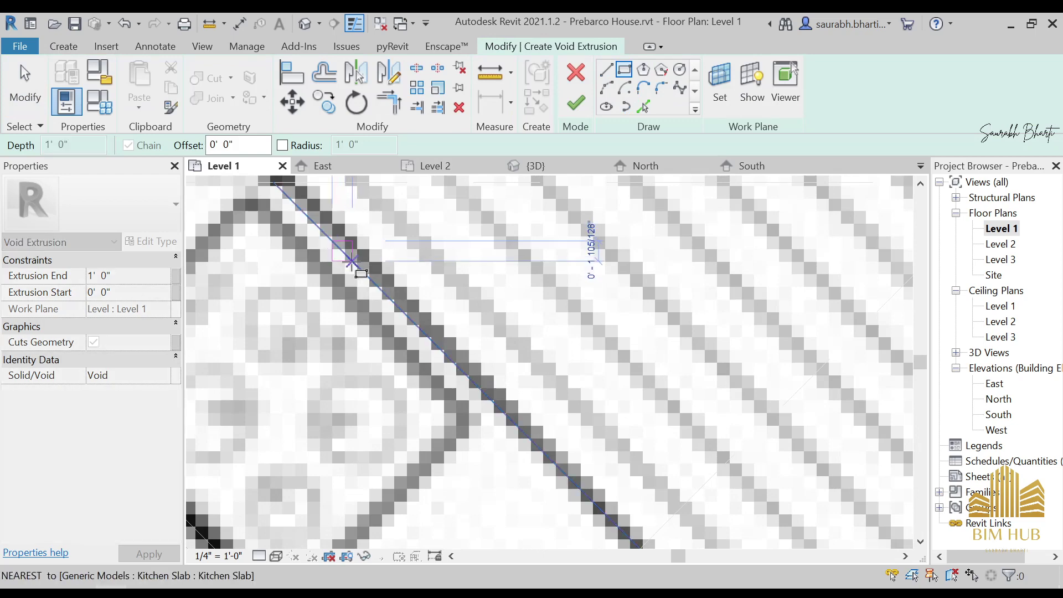
pyautogui.press('Escape')
pyautogui.scroll(-2, 350, 265)
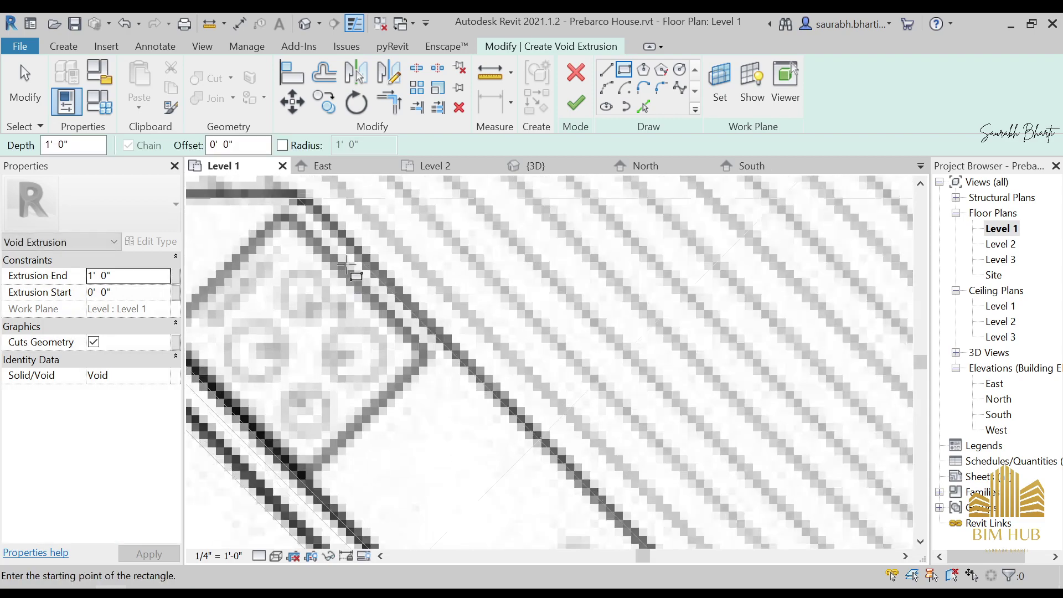
pyautogui.scroll(1, 347, 265)
pyautogui.scroll(-3, 372, 239)
# Sketch the void's first side as a line about 1 1/2" long, perpendicular from the slab's inner edge toward the stove
pyautogui.click(607, 69)
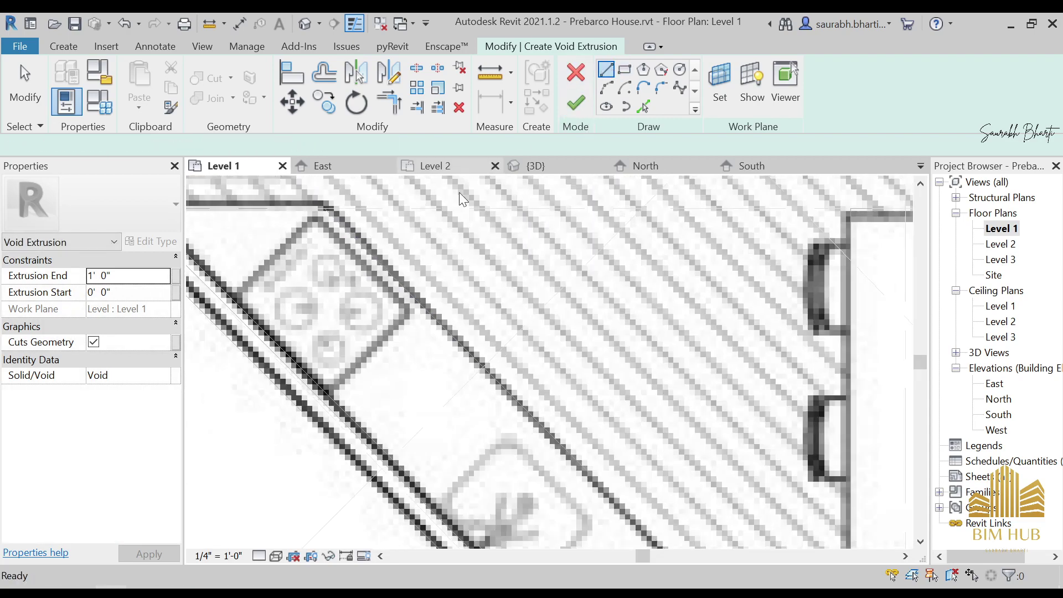
pyautogui.scroll(3, 337, 245)
pyautogui.click(335, 246)
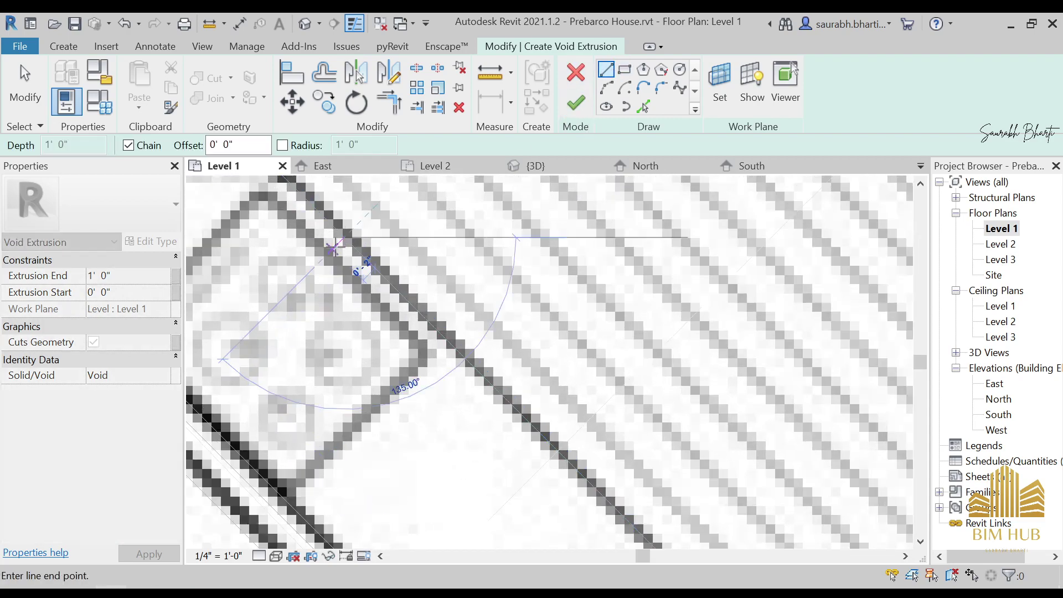
pyautogui.scroll(5, 334, 247)
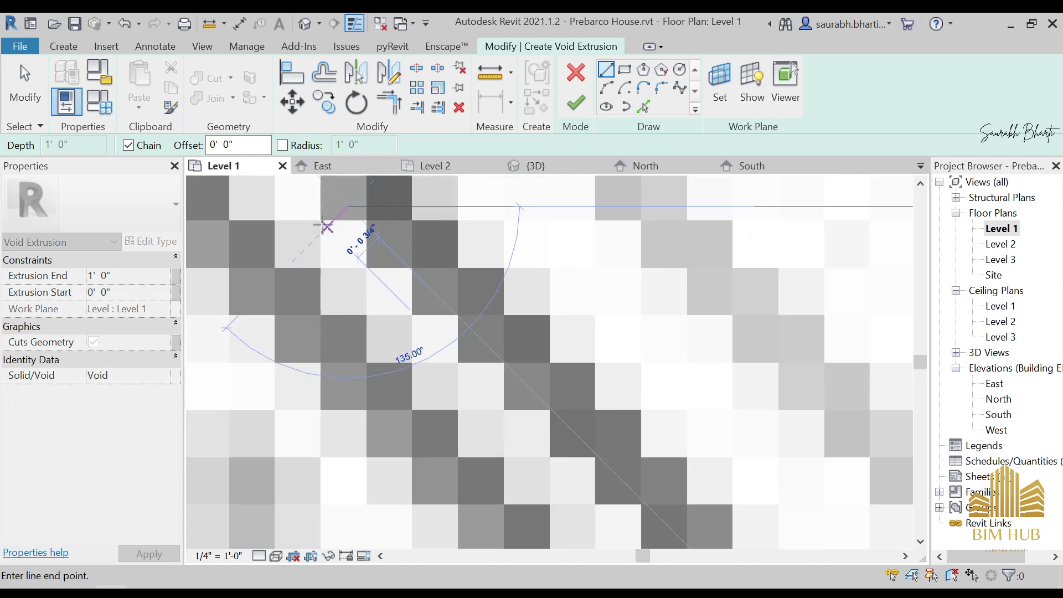
pyautogui.scroll(2, 320, 233)
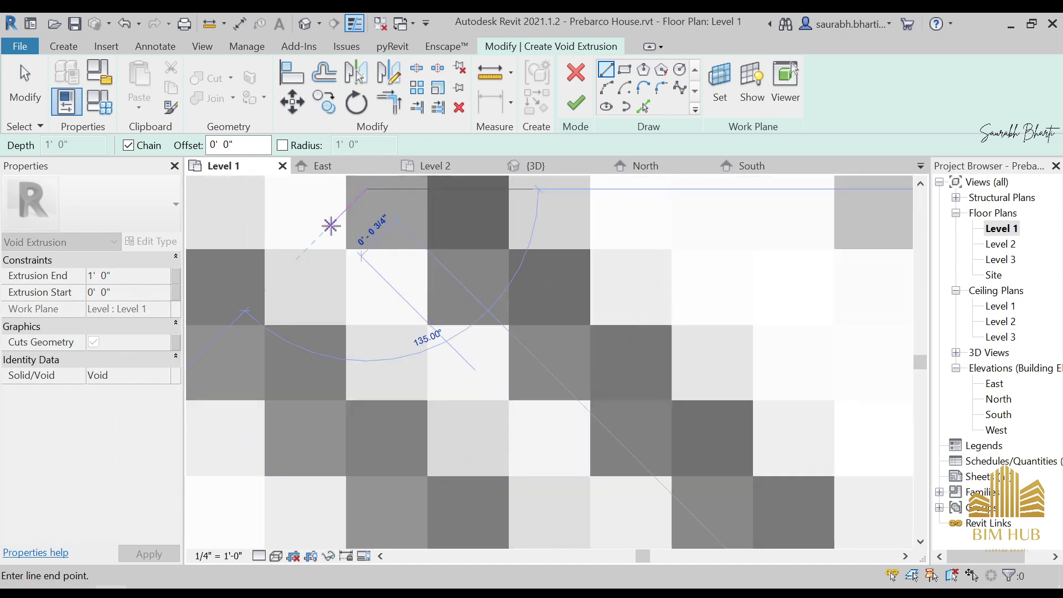
pyautogui.click(319, 238)
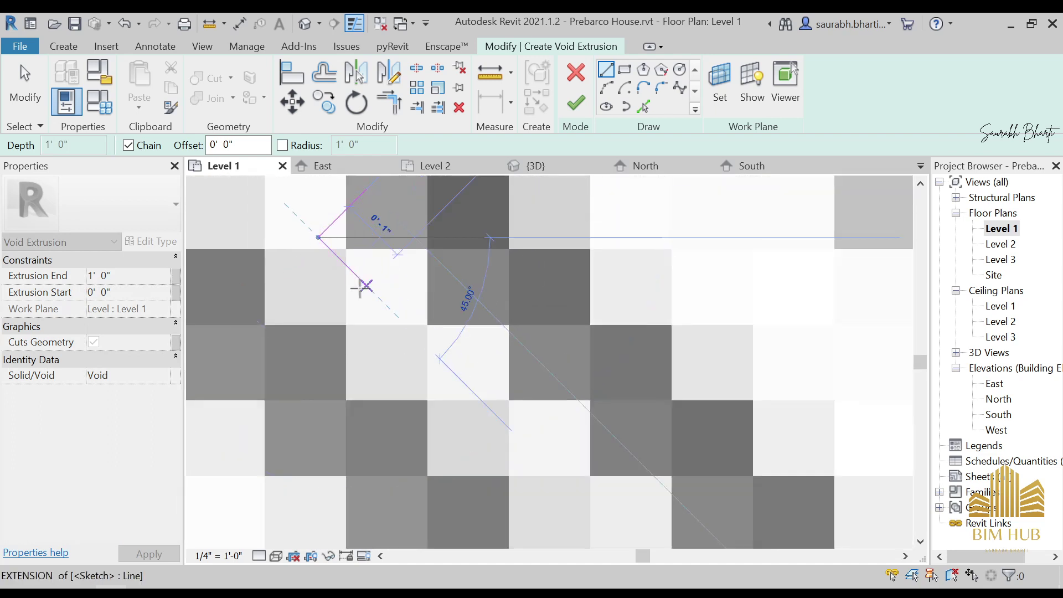
# Close the void outline as a small rectangle about 2" long and 1 1/2" deep along the slab's inner edge
pyautogui.scroll(-2, 369, 291)
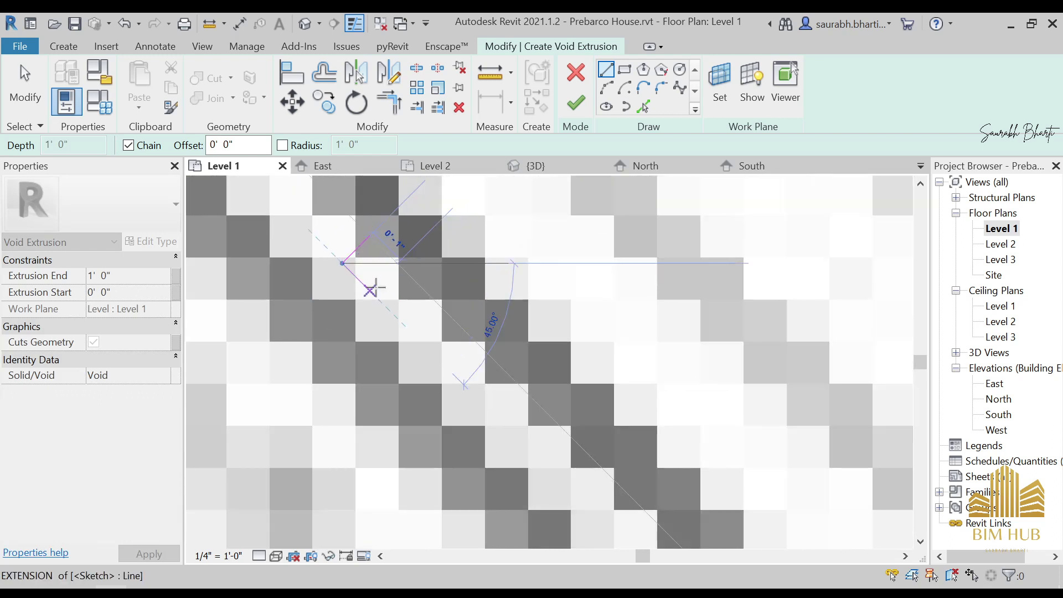
pyautogui.scroll(-1, 370, 290)
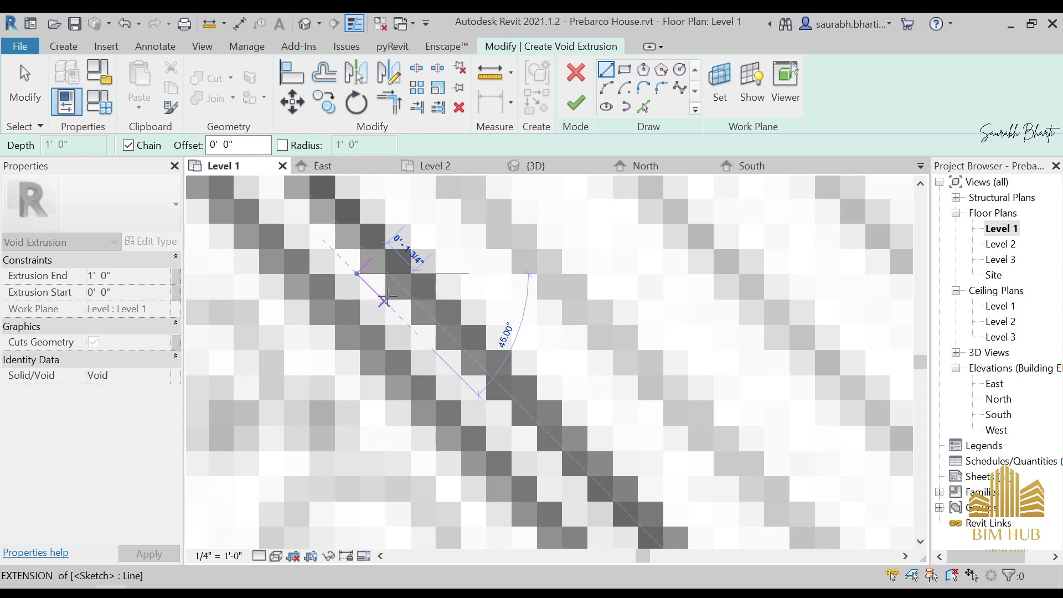
pyautogui.scroll(2, 384, 300)
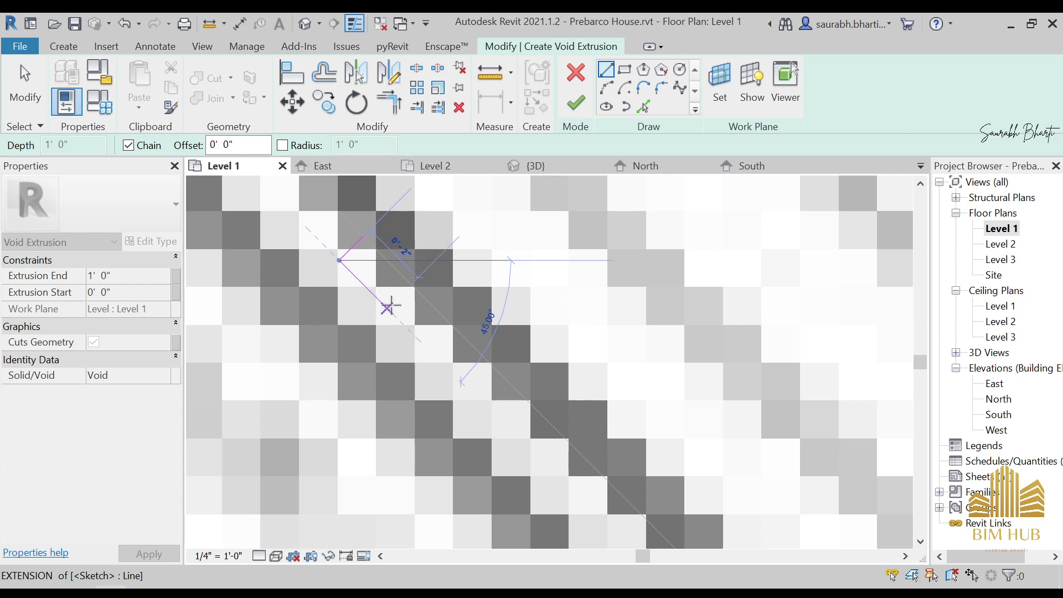
pyautogui.click(387, 307)
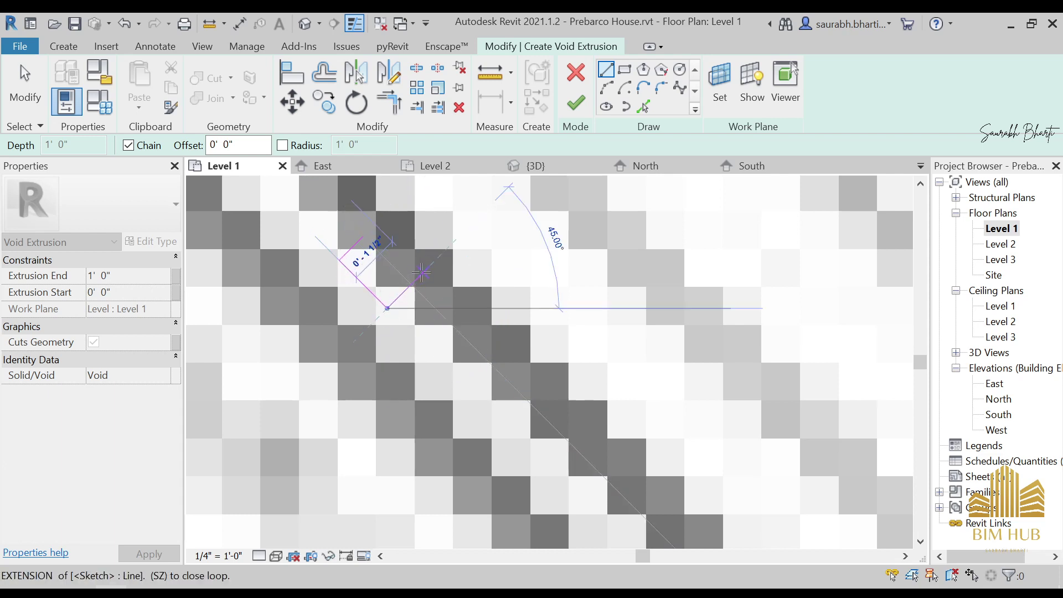
pyautogui.click(421, 272)
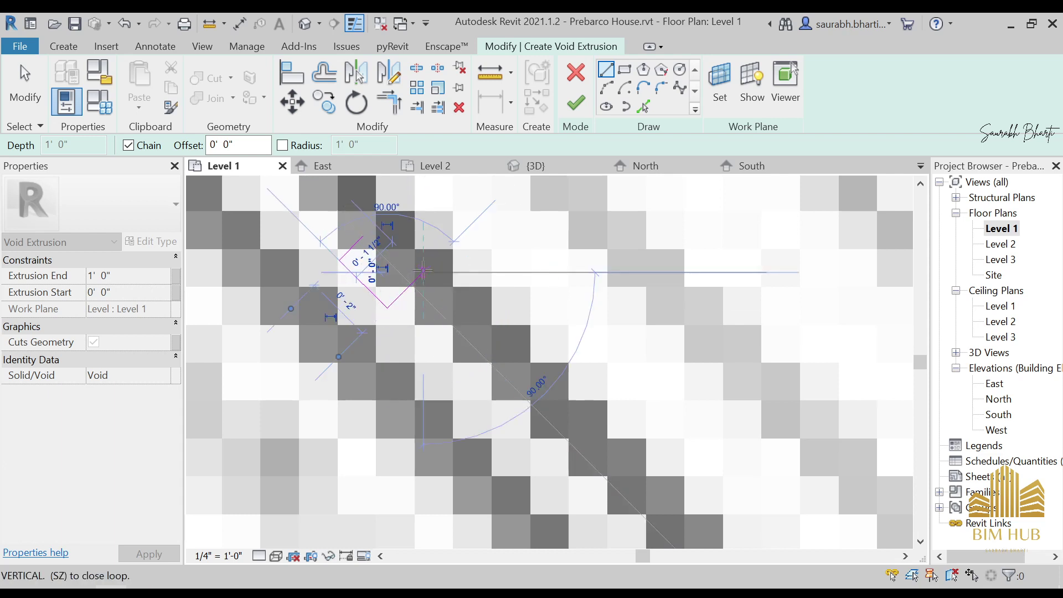
pyautogui.click(375, 228)
pyautogui.press('Escape')
pyautogui.press('Escape')
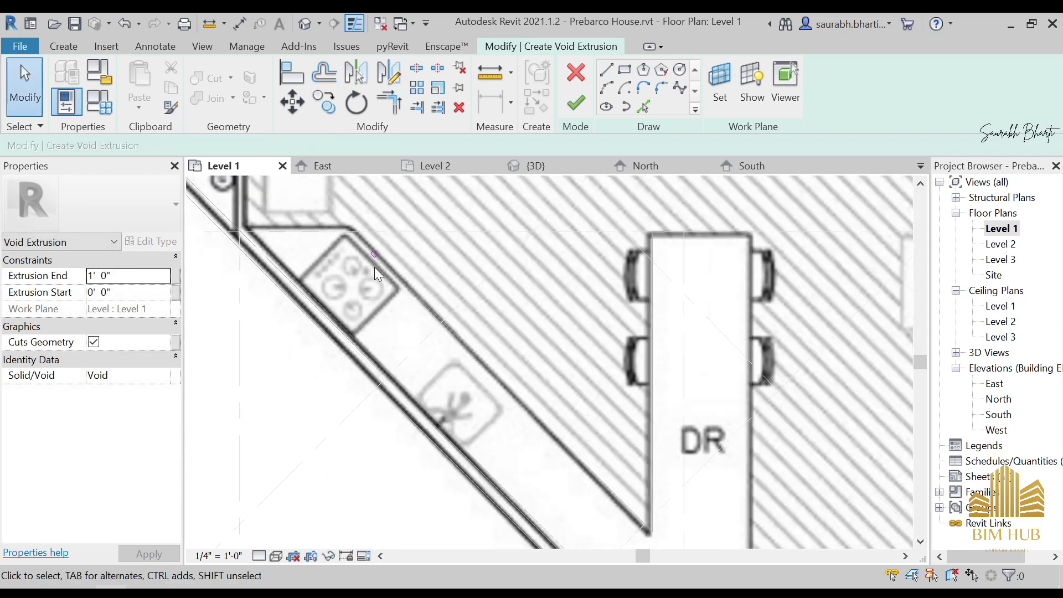
# Finish the void extrusion with a 1' 0" depth and complete the kitchen cabinet's in-place model
pyautogui.scroll(2, 377, 238)
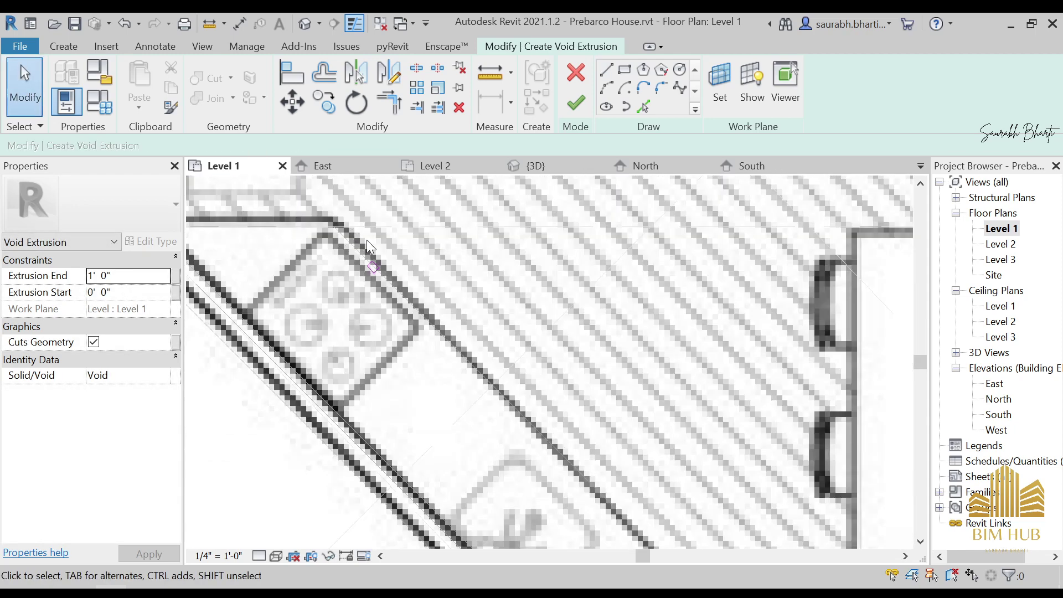
pyautogui.click(575, 103)
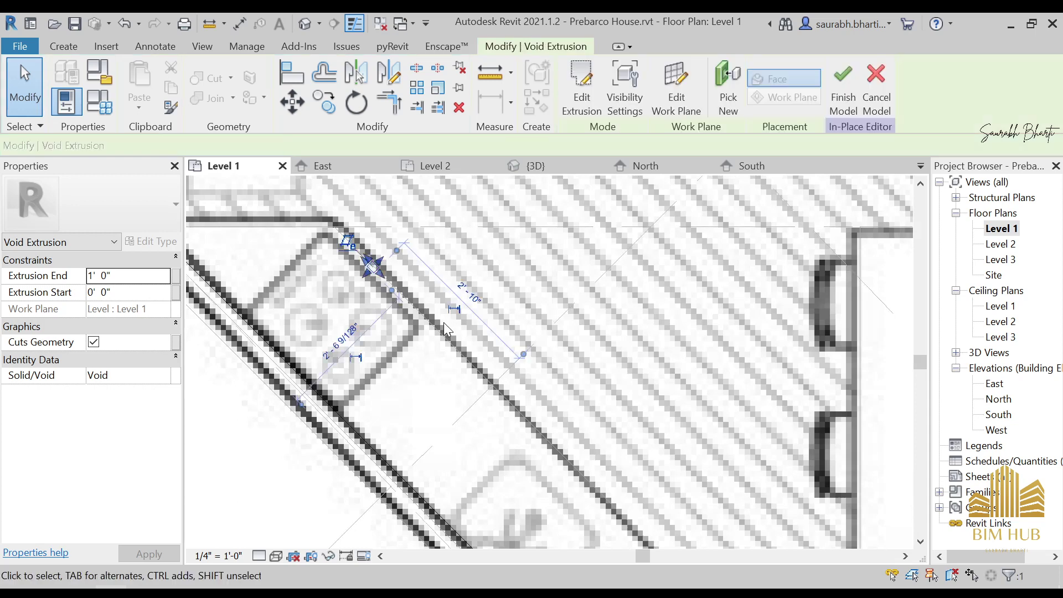
pyautogui.scroll(-3, 444, 322)
pyautogui.moveTo(420, 337); pyautogui.dragTo(391, 325, button='middle')
pyautogui.scroll(-2, 391, 314)
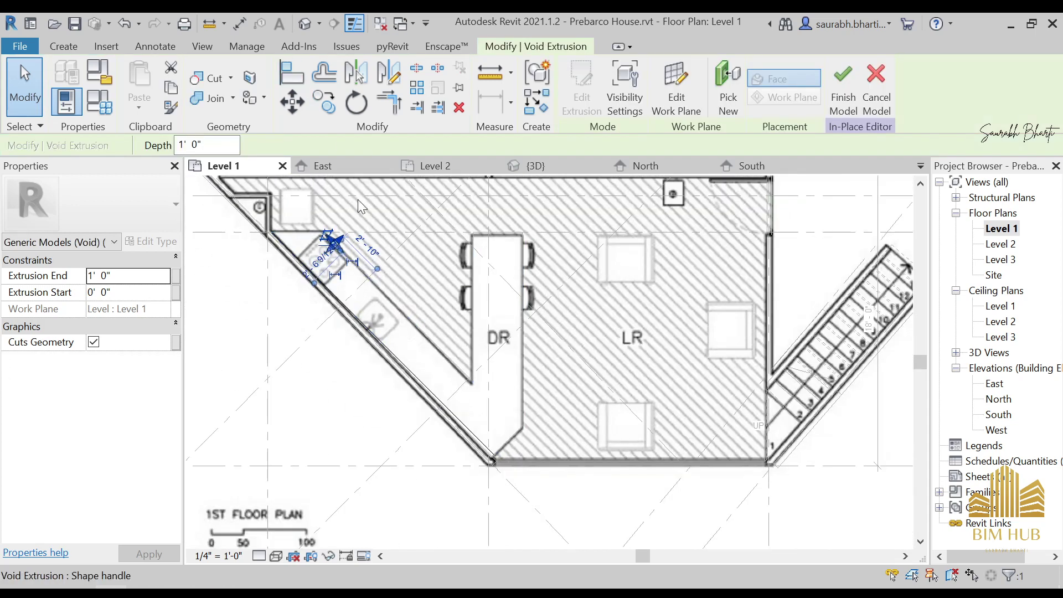
pyautogui.click(843, 89)
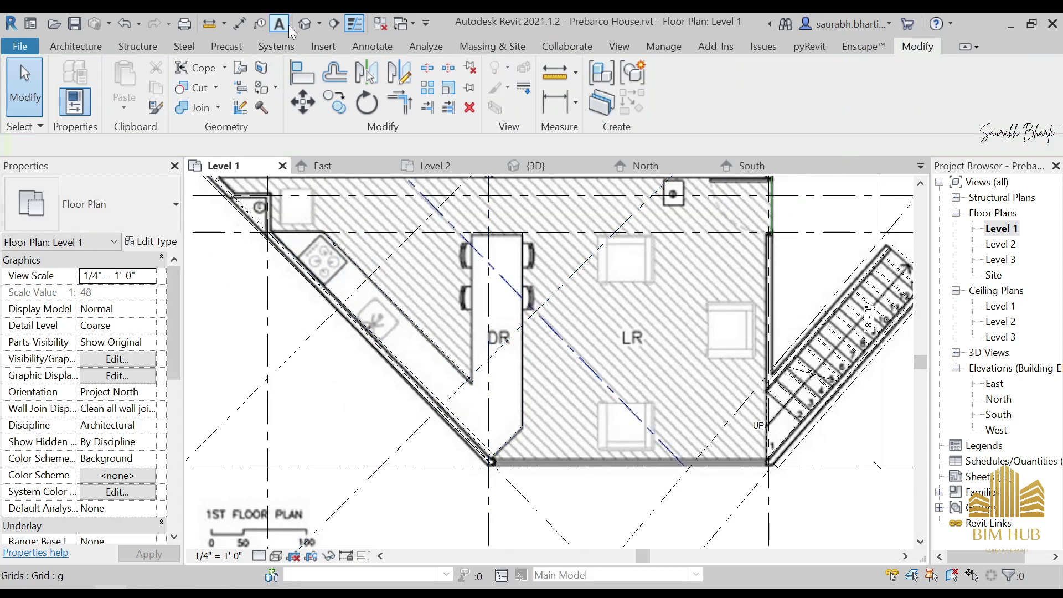
# Open the 3D view and inspect the kitchen cabinet beneath the counter slab from several angles
pyautogui.click(305, 23)
pyautogui.keyDown('shift'); pyautogui.moveTo(458, 374); pyautogui.dragTo(458, 343, button='middle'); pyautogui.keyUp('shift')
pyautogui.scroll(4, 434, 354)
pyautogui.click(433, 356)
pyautogui.scroll(2, 459, 342)
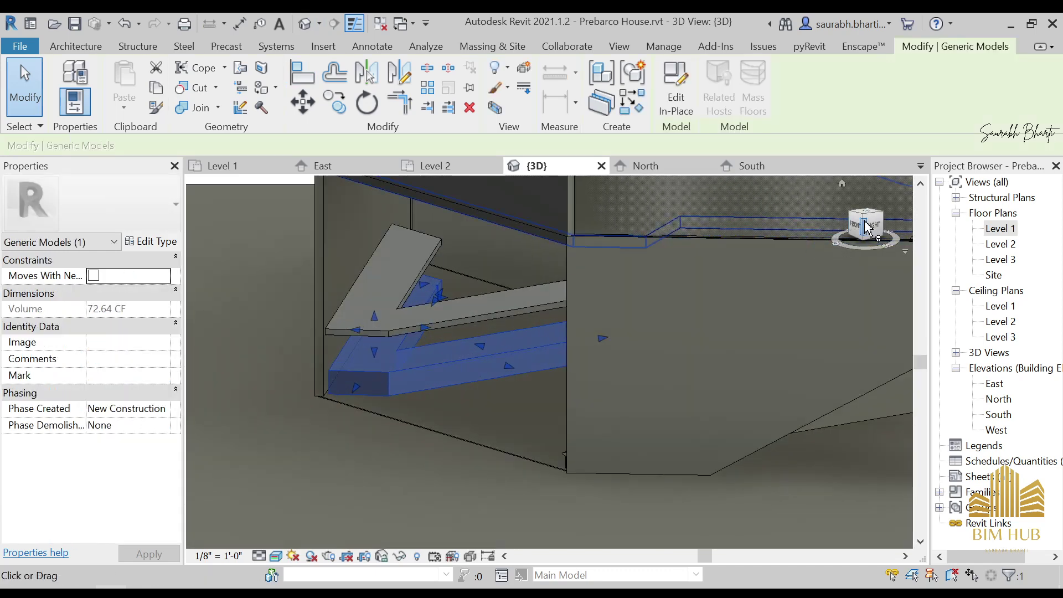
pyautogui.keyDown('shift'); pyautogui.moveTo(861, 231); pyautogui.dragTo(805, 360, button='middle'); pyautogui.keyUp('shift')
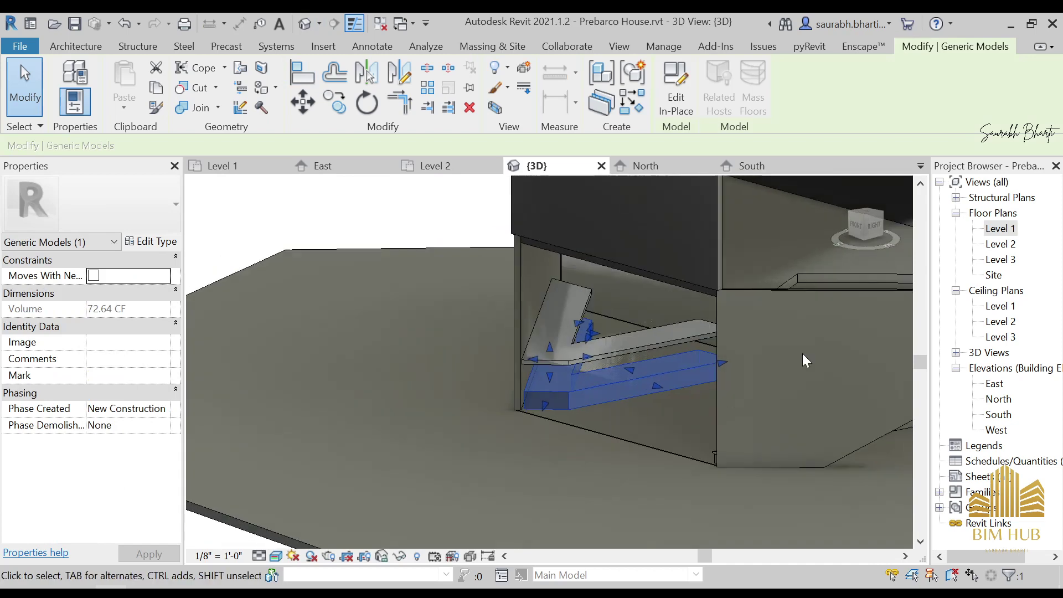
pyautogui.click(876, 228)
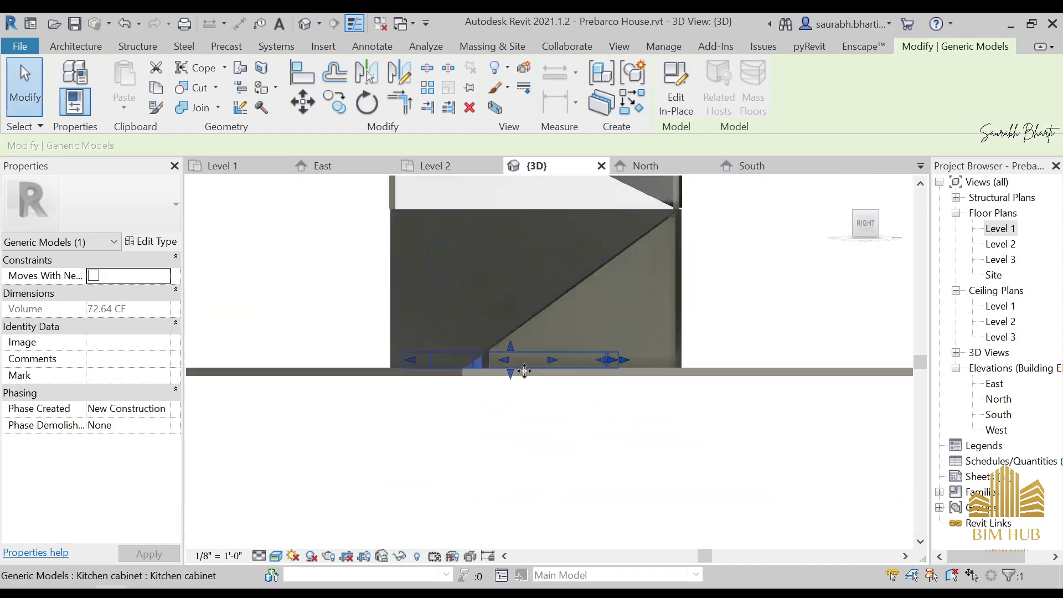
pyautogui.keyDown('shift'); pyautogui.moveTo(524, 371); pyautogui.dragTo(729, 440, button='middle'); pyautogui.keyUp('shift')
pyautogui.scroll(-2, 610, 384)
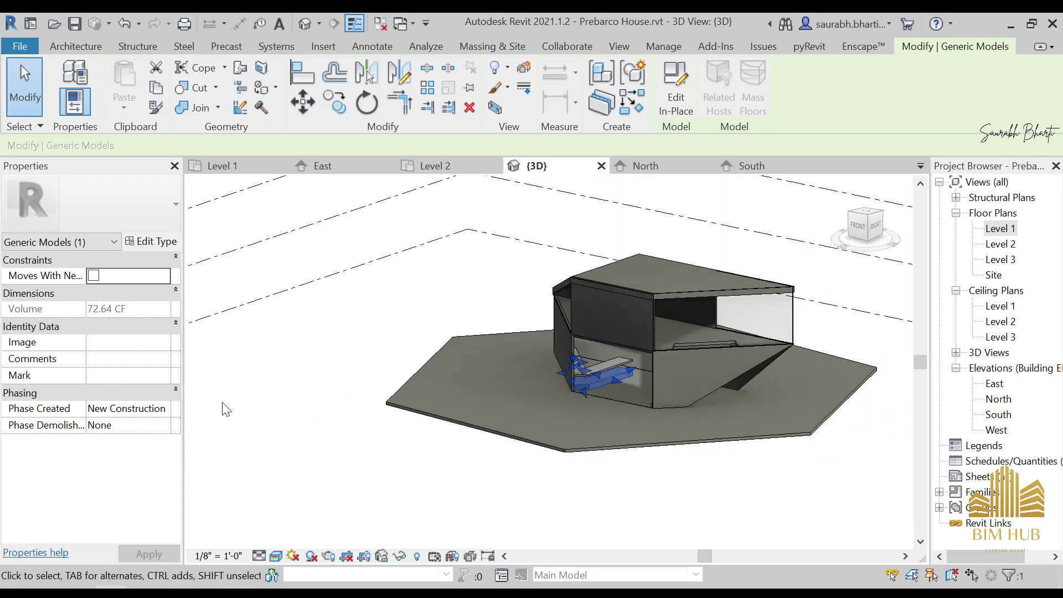
# Turn on the 3D view's section box and lower its upper face to cut away the storey above the kitchen
pyautogui.click(317, 387)
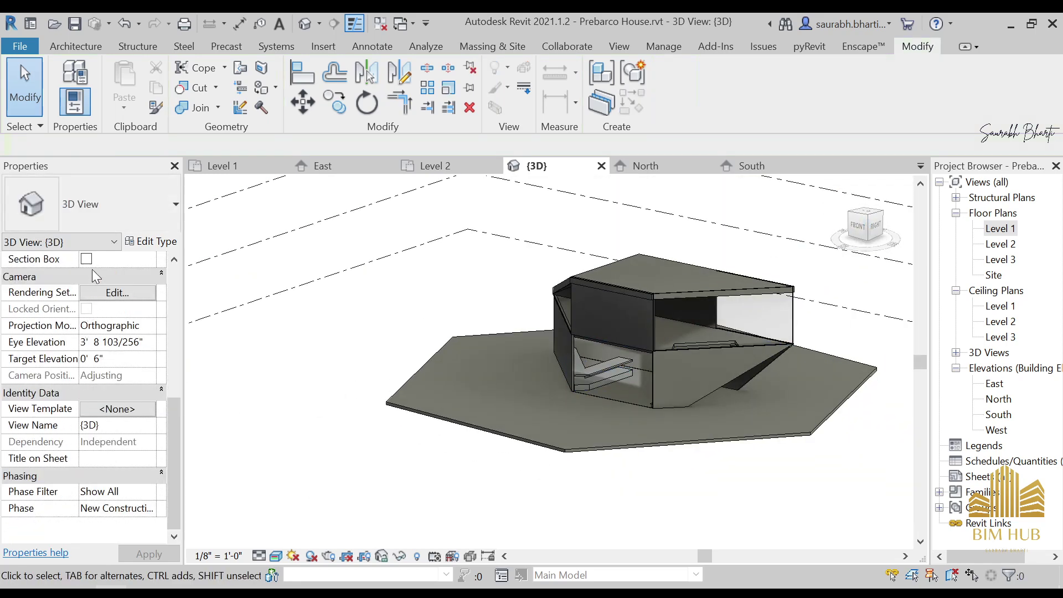
pyautogui.click(86, 258)
pyautogui.scroll(-3, 743, 368)
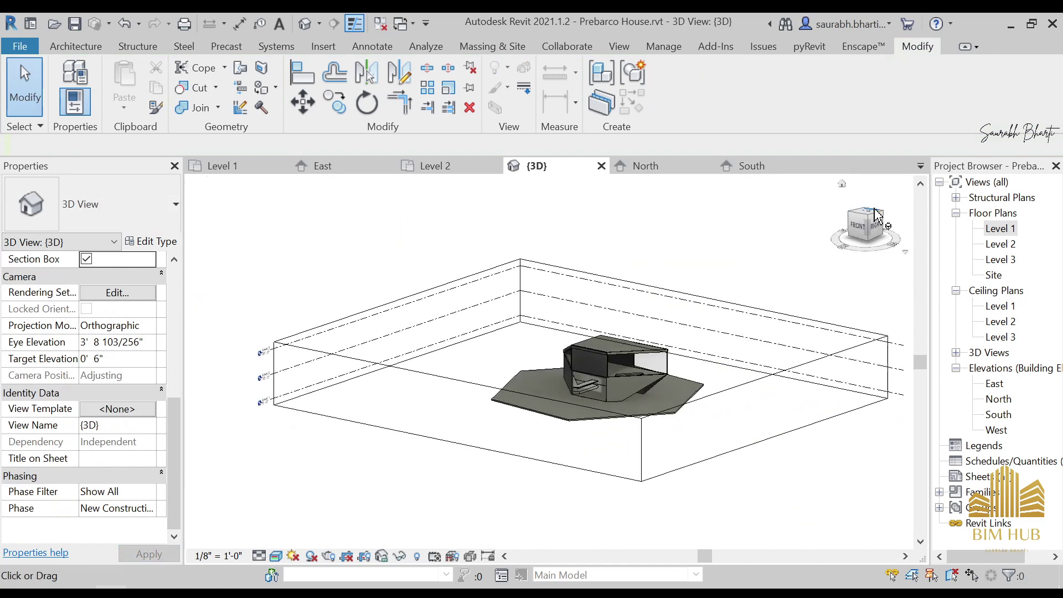
pyautogui.click(859, 237)
pyautogui.click(664, 336)
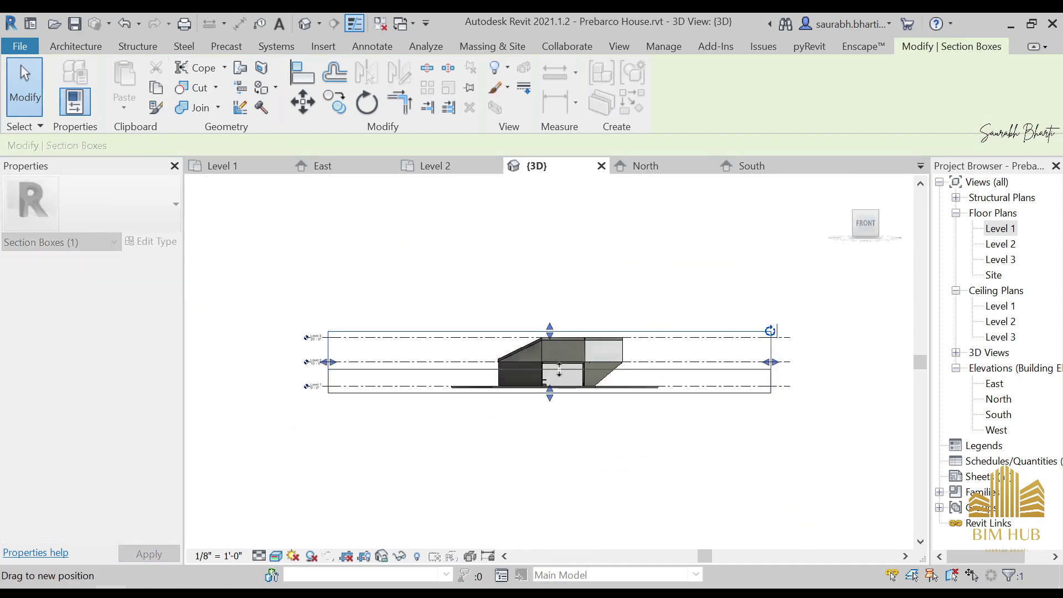
pyautogui.keyDown('shift'); pyautogui.moveTo(559, 369); pyautogui.dragTo(471, 552, button='middle'); pyautogui.keyUp('shift')
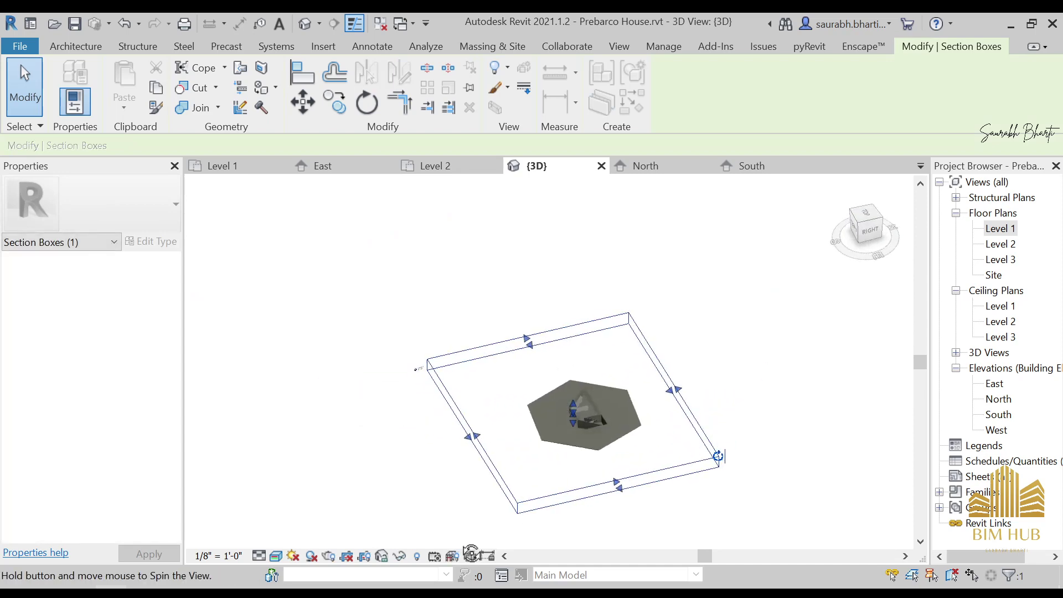
pyautogui.scroll(6, 578, 437)
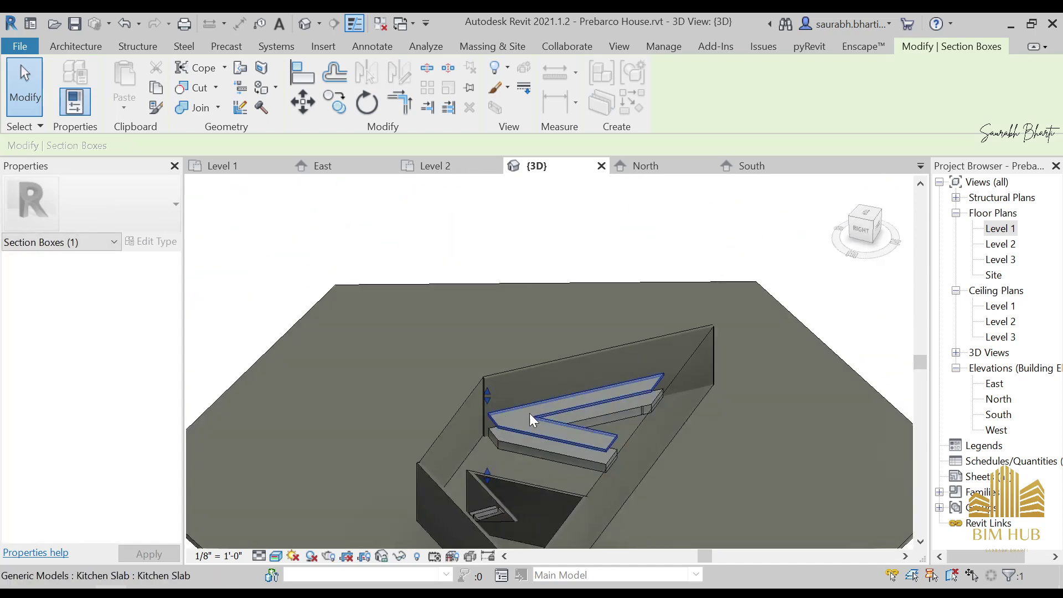
# Stretch the kitchen cabinet's upper face upward until it meets the underside of the counter slab
pyautogui.scroll(4, 689, 428)
pyautogui.click(697, 440)
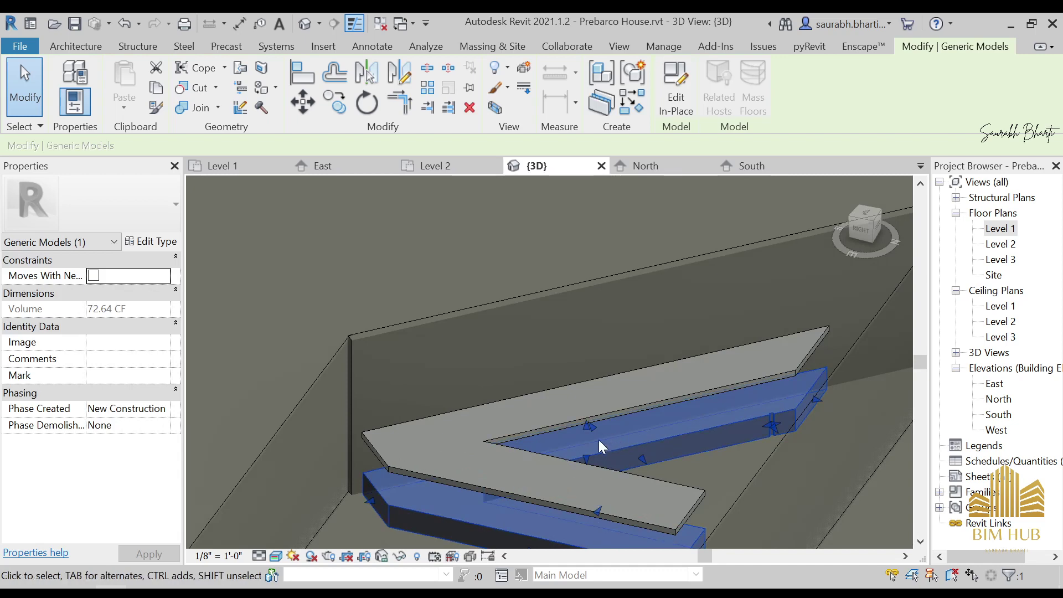
pyautogui.keyDown('shift'); pyautogui.moveTo(599, 445); pyautogui.dragTo(564, 441, button='middle'); pyautogui.keyUp('shift')
pyautogui.moveTo(564, 411); pyautogui.dragTo(570, 343)
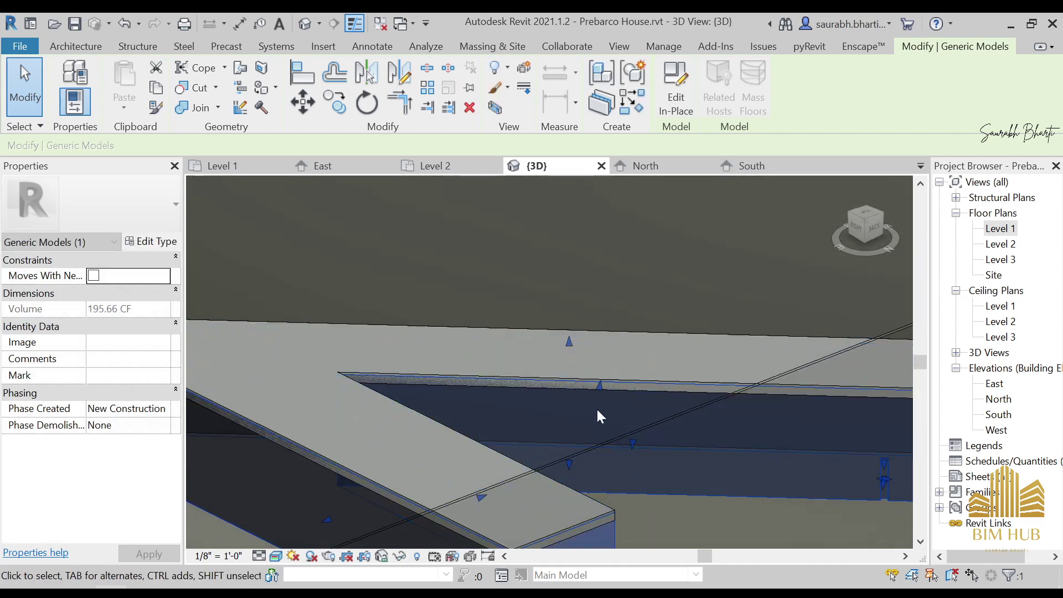
pyautogui.keyDown('shift'); pyautogui.moveTo(602, 417); pyautogui.dragTo(530, 326, button='middle'); pyautogui.keyUp('shift')
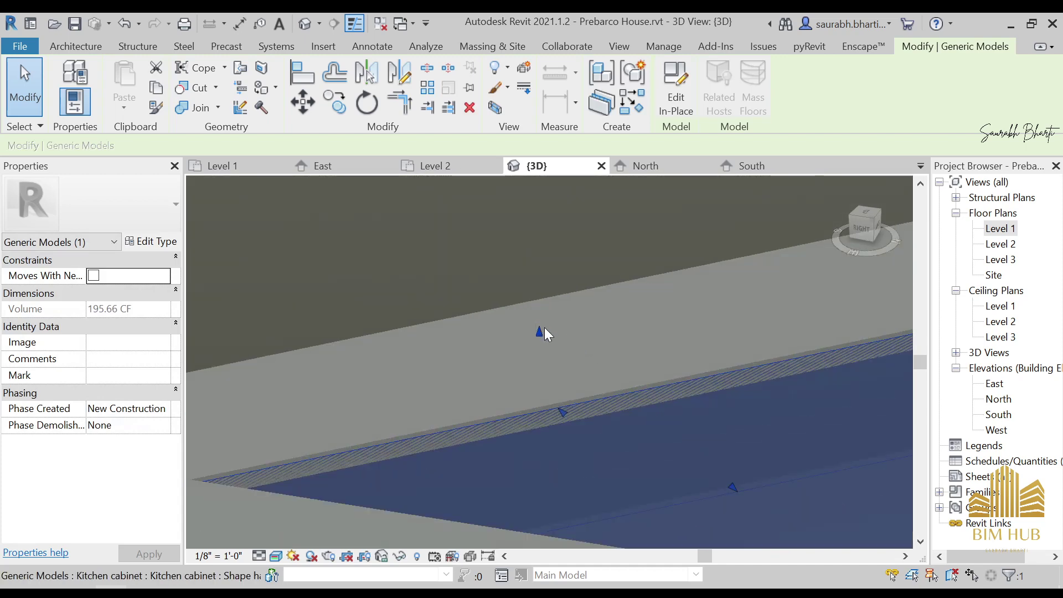
pyautogui.moveTo(545, 329); pyautogui.dragTo(559, 346)
pyautogui.keyDown('shift'); pyautogui.moveTo(588, 410); pyautogui.dragTo(866, 410, button='middle'); pyautogui.keyUp('shift')
pyautogui.press('Escape')
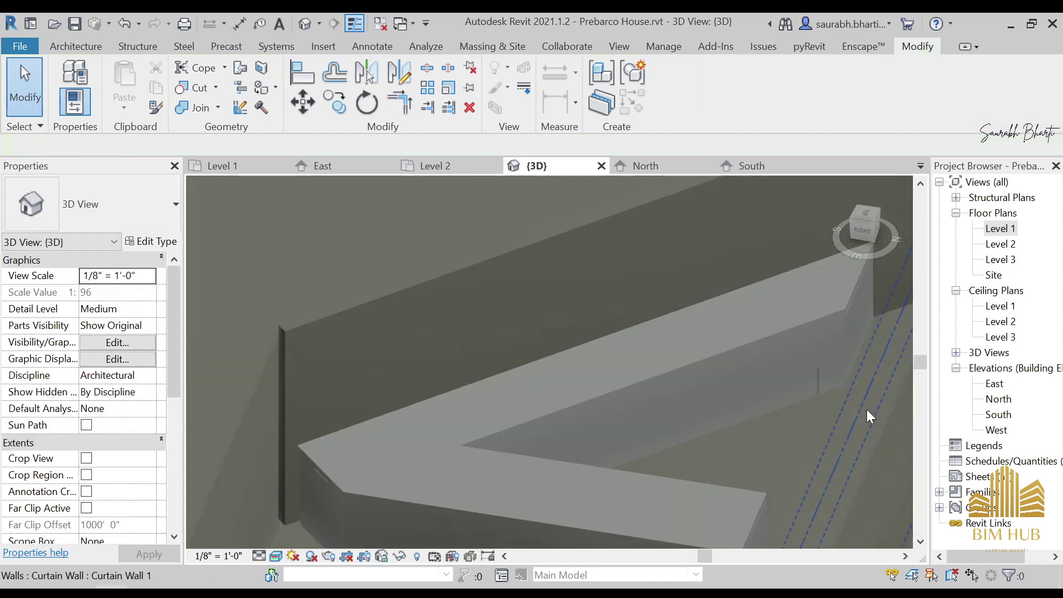
# Stretch the small vertical void in the cabinet's inner face up to the underside of the counter slab
pyautogui.scroll(2, 865, 410)
pyautogui.click(800, 364)
pyautogui.moveTo(800, 364); pyautogui.dragTo(680, 462, button='middle')
pyautogui.scroll(4, 682, 454)
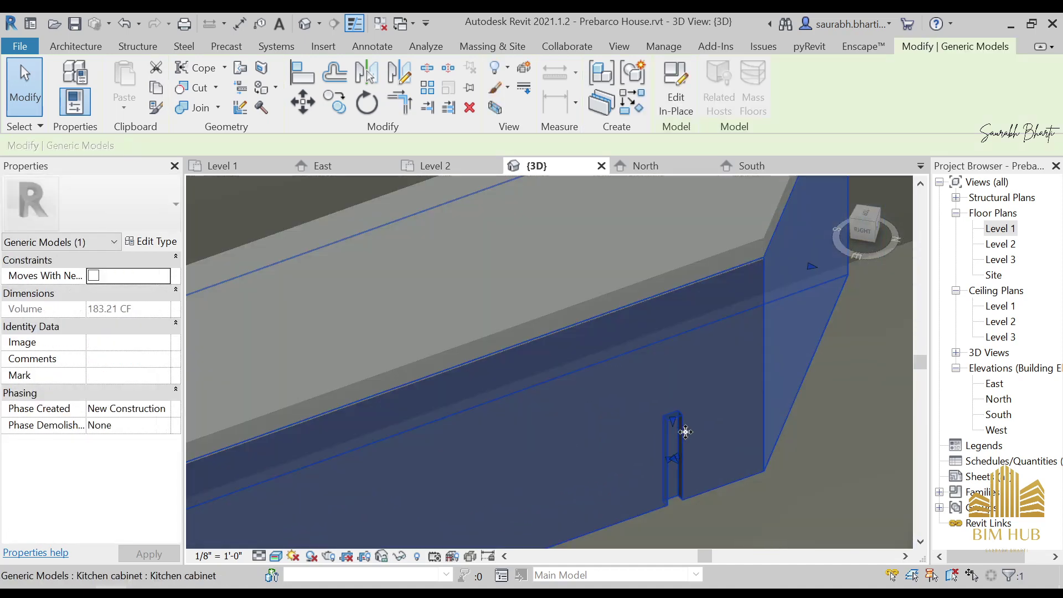
pyautogui.moveTo(673, 423); pyautogui.dragTo(672, 287)
pyautogui.press('Escape')
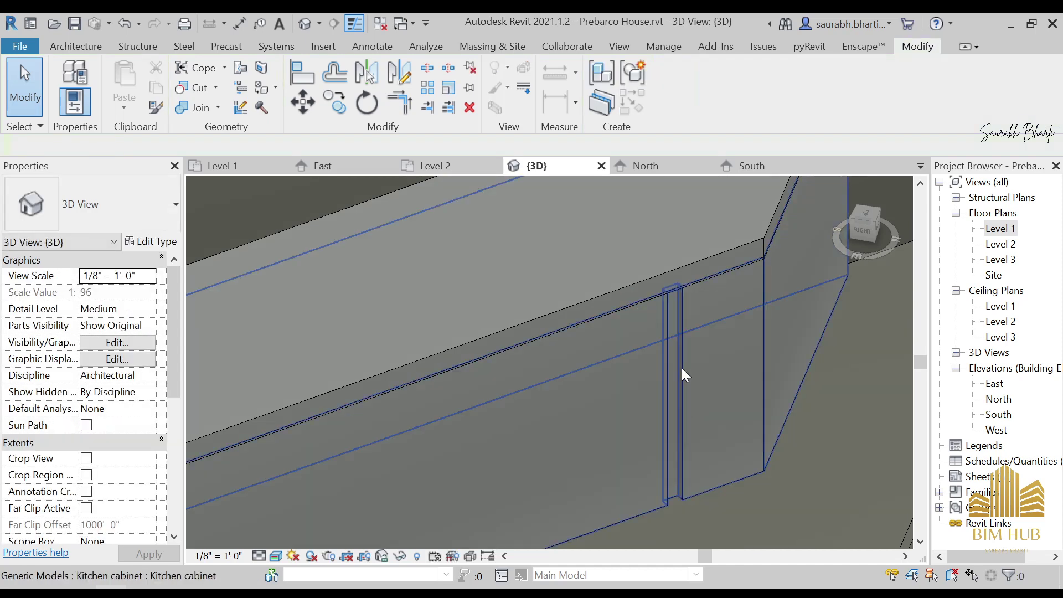
# Inspect the door-gap void in the kitchen cabinet and its meeting with the counter slab from several angles
pyautogui.keyDown('shift'); pyautogui.moveTo(682, 368); pyautogui.dragTo(690, 337, button='middle'); pyautogui.keyUp('shift')
pyautogui.click(684, 376)
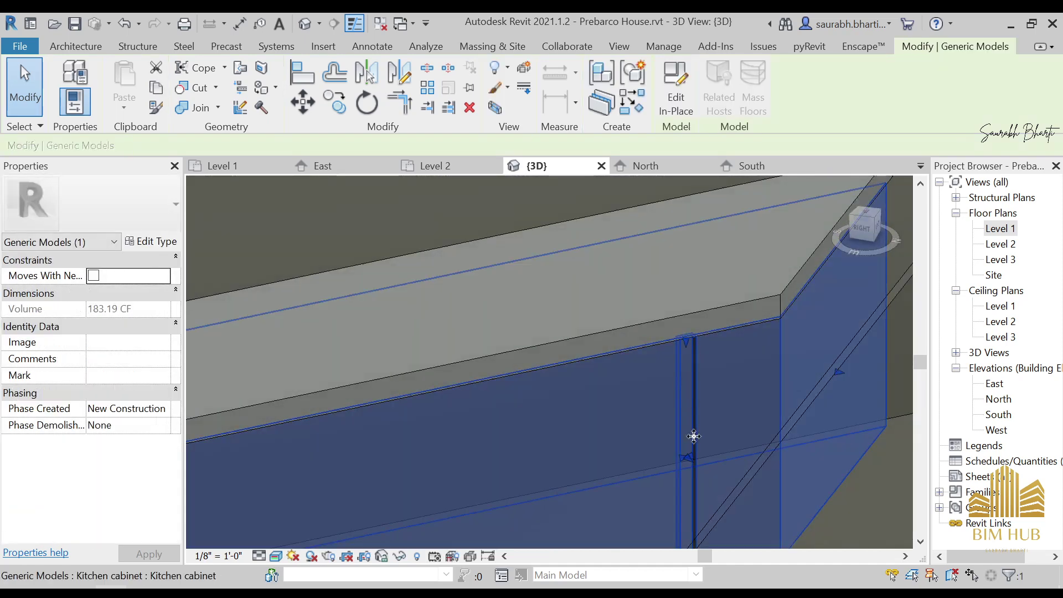
pyautogui.scroll(2, 686, 355)
pyautogui.moveTo(684, 331); pyautogui.dragTo(686, 332)
pyautogui.press('Escape')
pyautogui.scroll(-5, 688, 390)
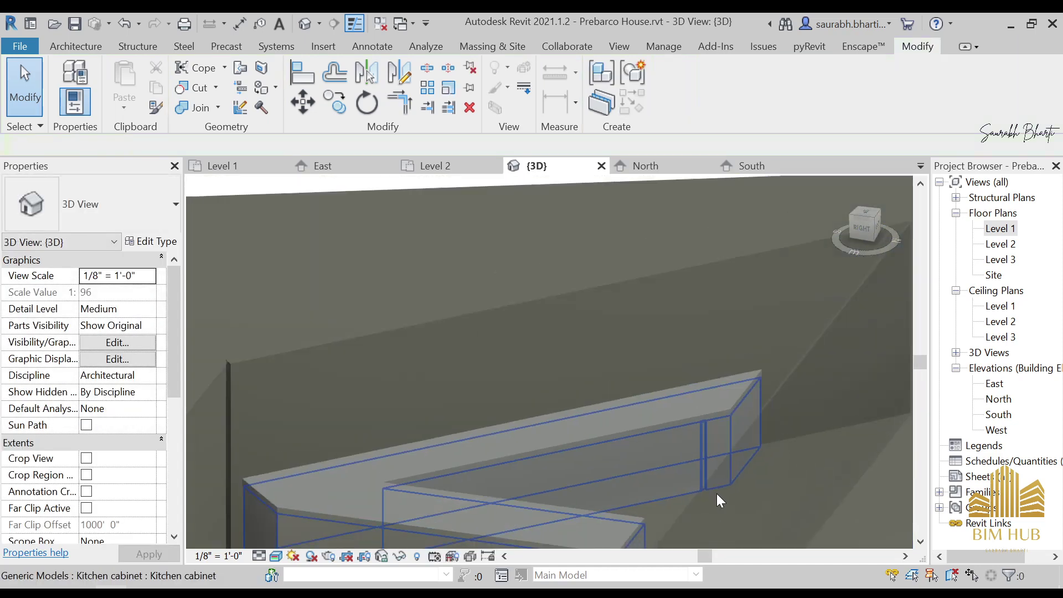
pyautogui.keyDown('shift'); pyautogui.moveTo(716, 494); pyautogui.dragTo(690, 453, button='middle'); pyautogui.keyUp('shift')
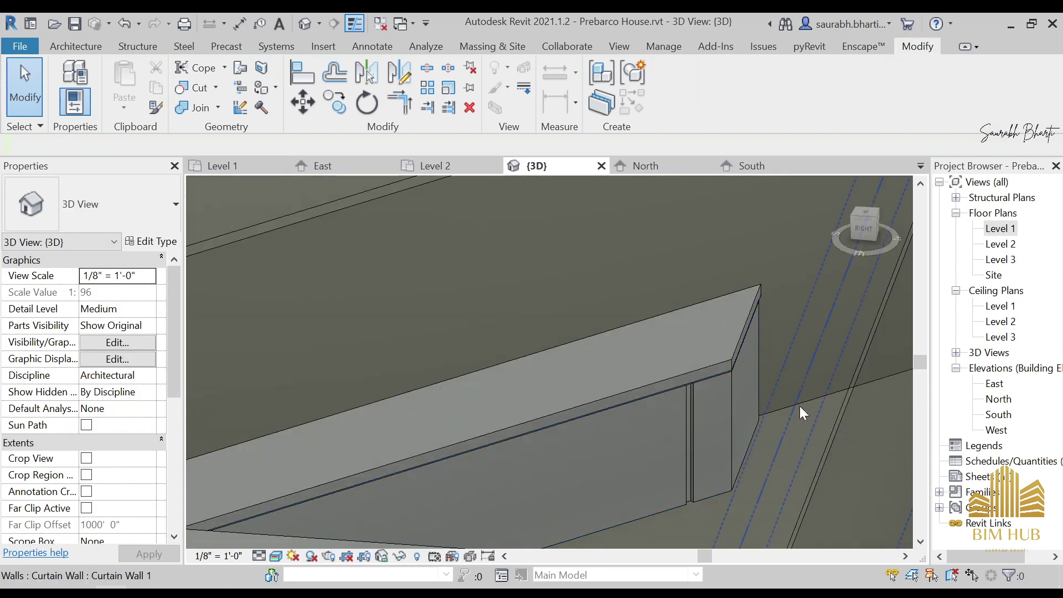
# Edit the kitchen cabinet in place and copy its door-gap void once along the cabinet's diagonal inner edge in the Level 1 plan
pyautogui.click(693, 449)
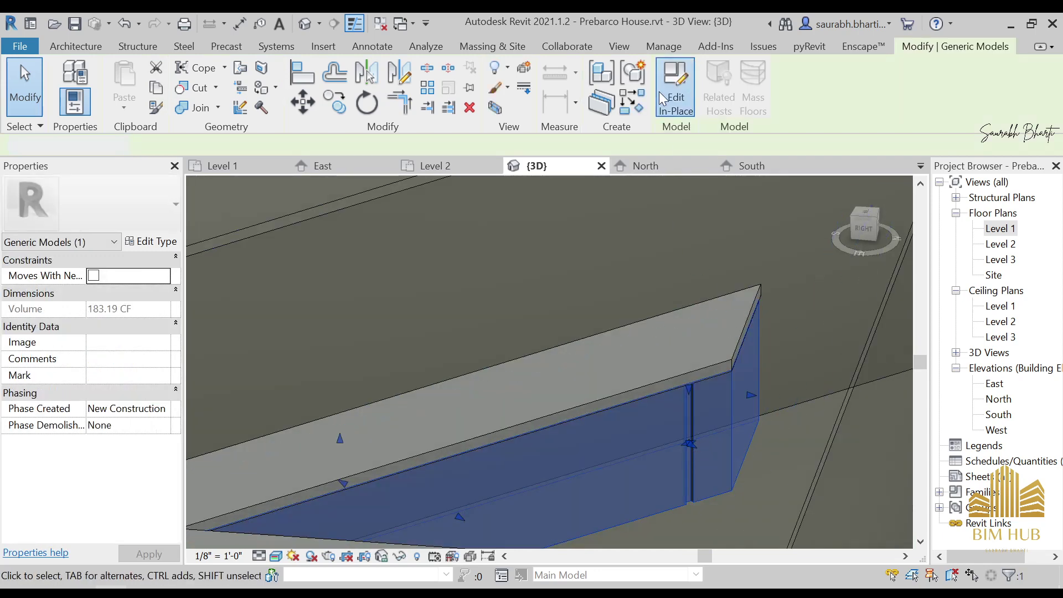
pyautogui.click(661, 98)
pyautogui.click(690, 423)
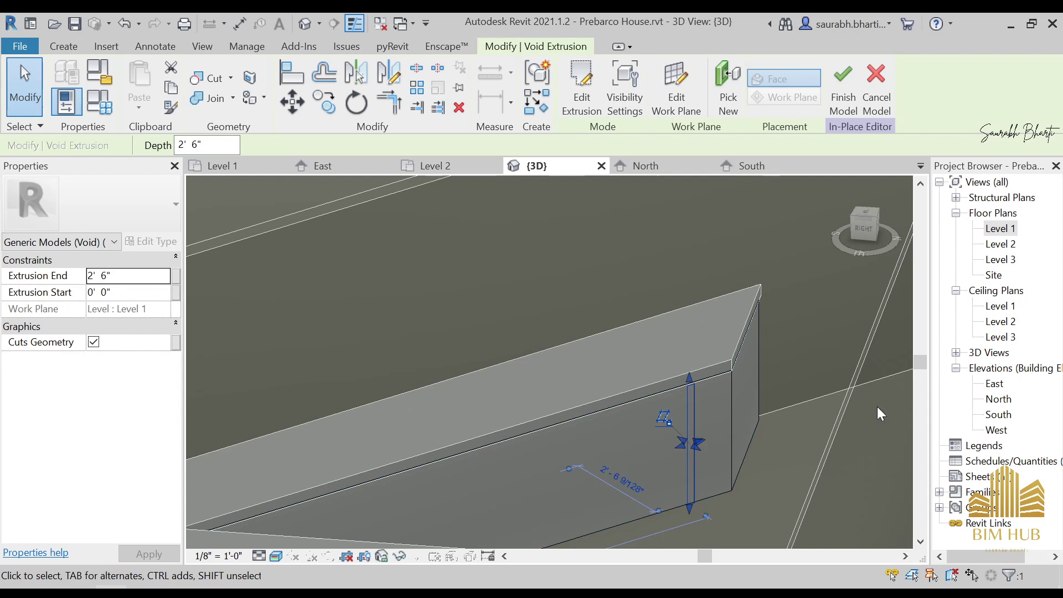
pyautogui.doubleClick(991, 230)
pyautogui.scroll(-2, 440, 255)
pyautogui.scroll(5, 569, 301)
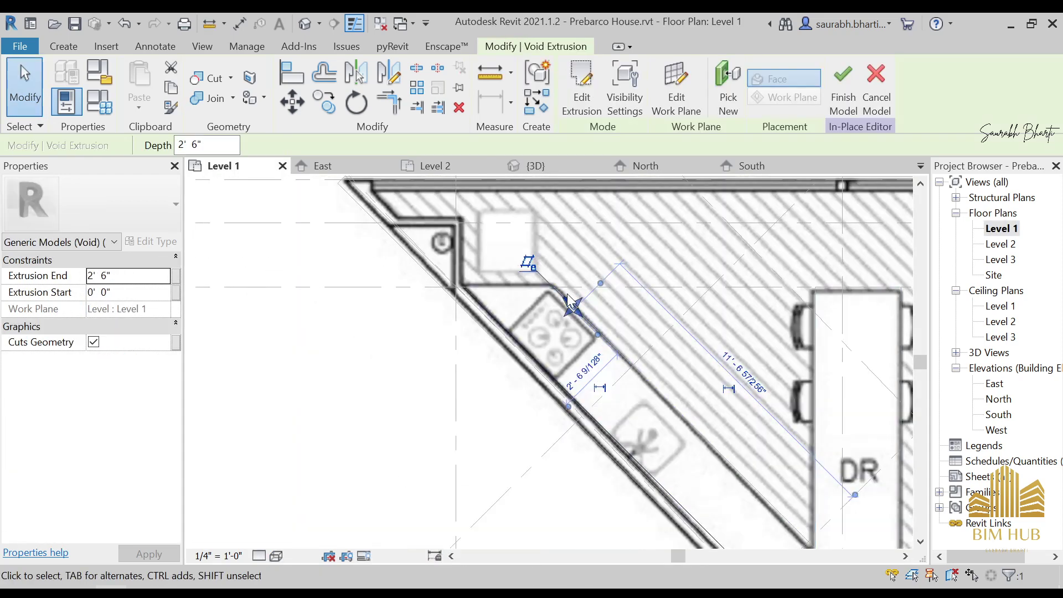
pyautogui.scroll(3, 569, 300)
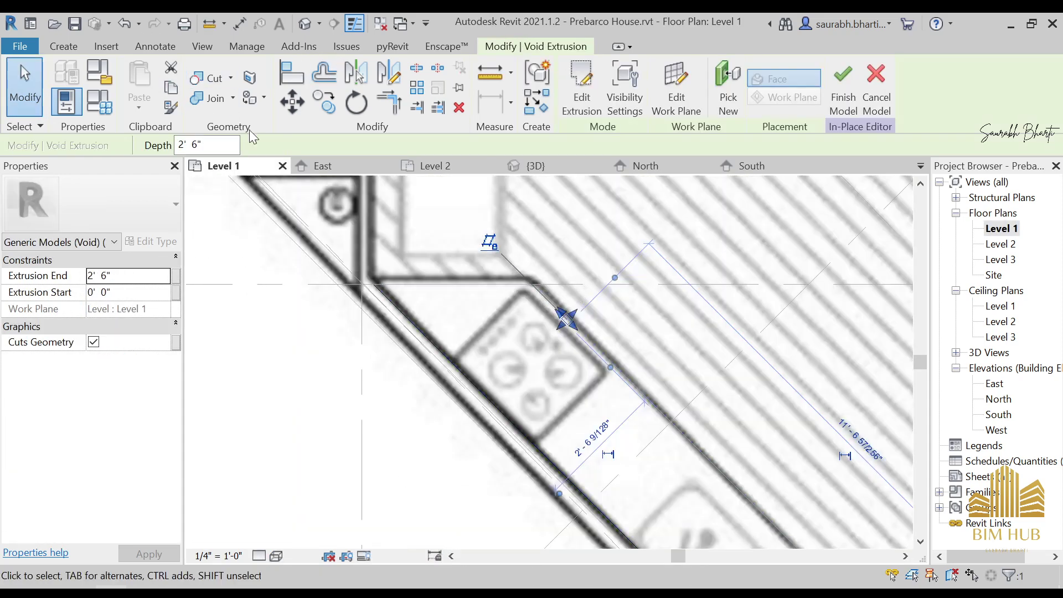
pyautogui.click(326, 104)
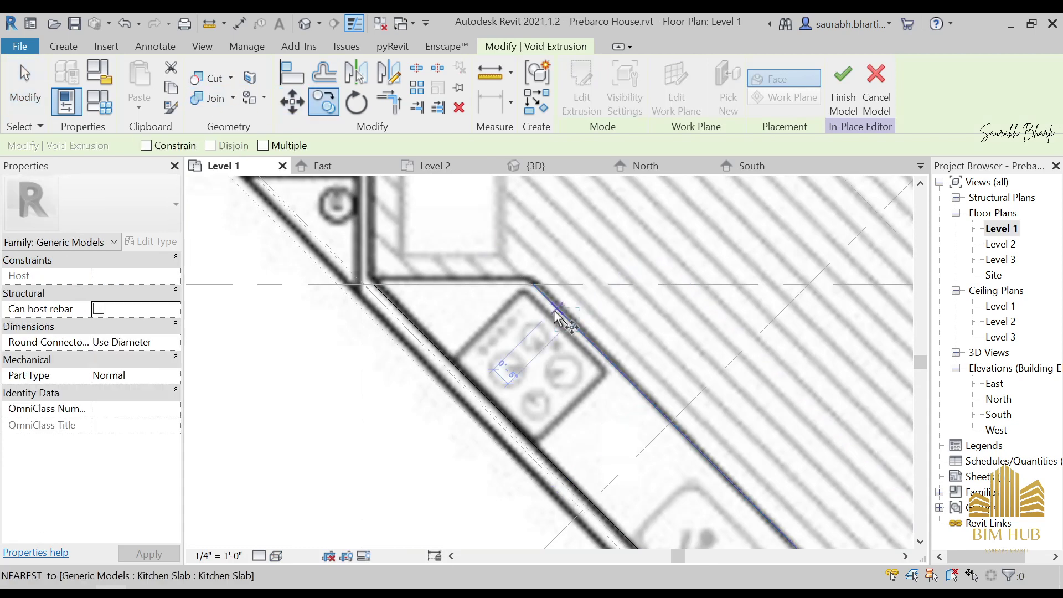
pyautogui.scroll(6, 646, 368)
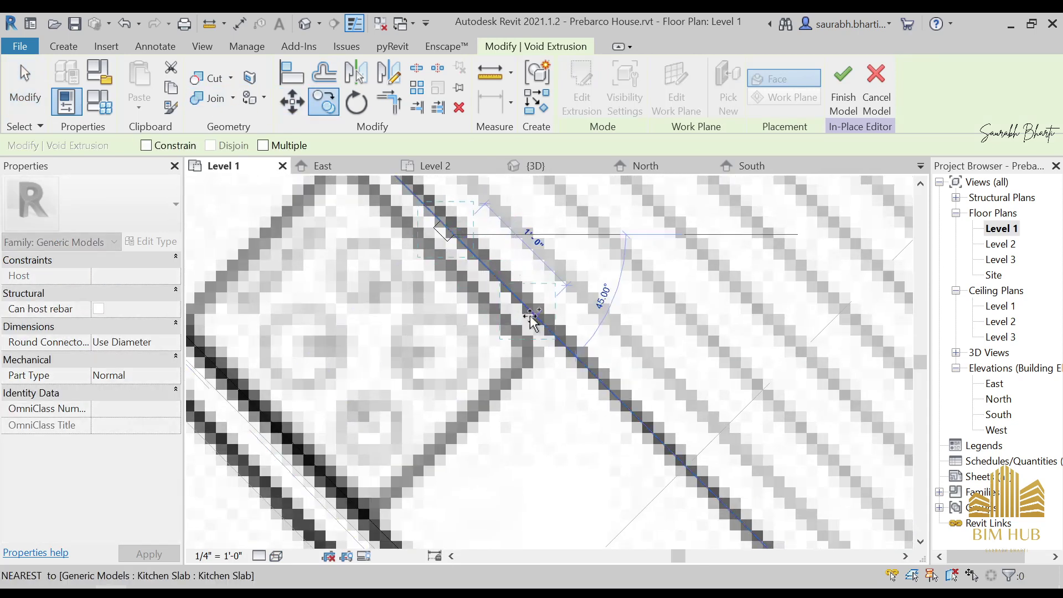
pyautogui.click(553, 338)
pyautogui.press('Escape')
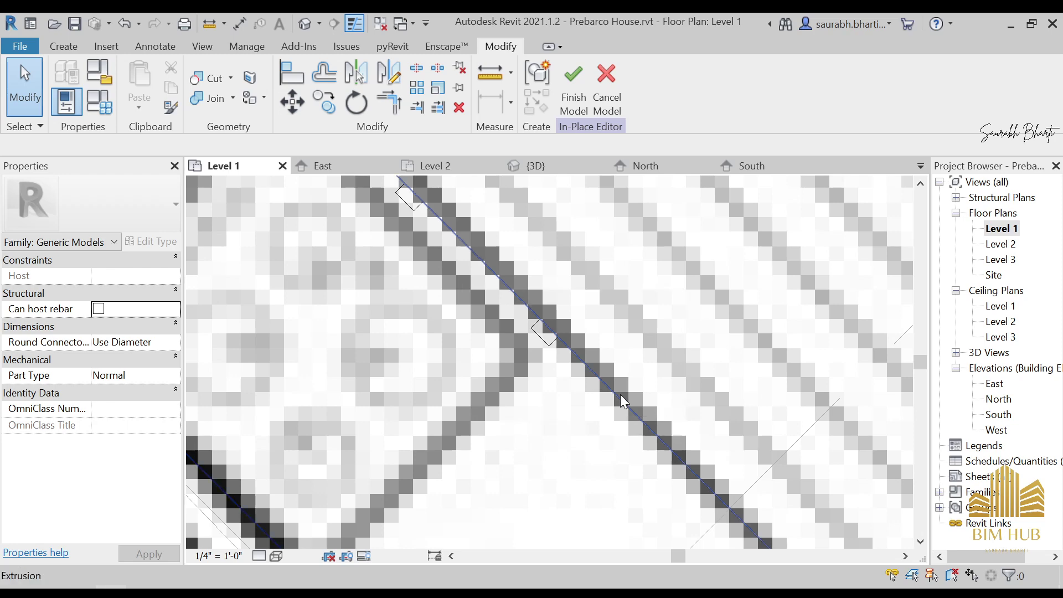
pyautogui.scroll(-3, 545, 341)
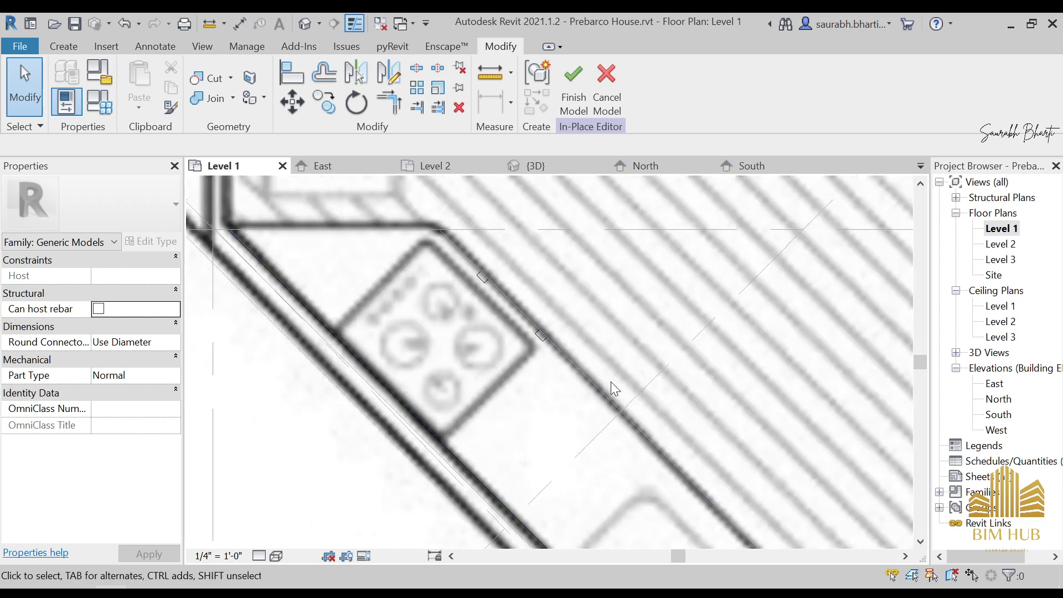
pyautogui.click(506, 322)
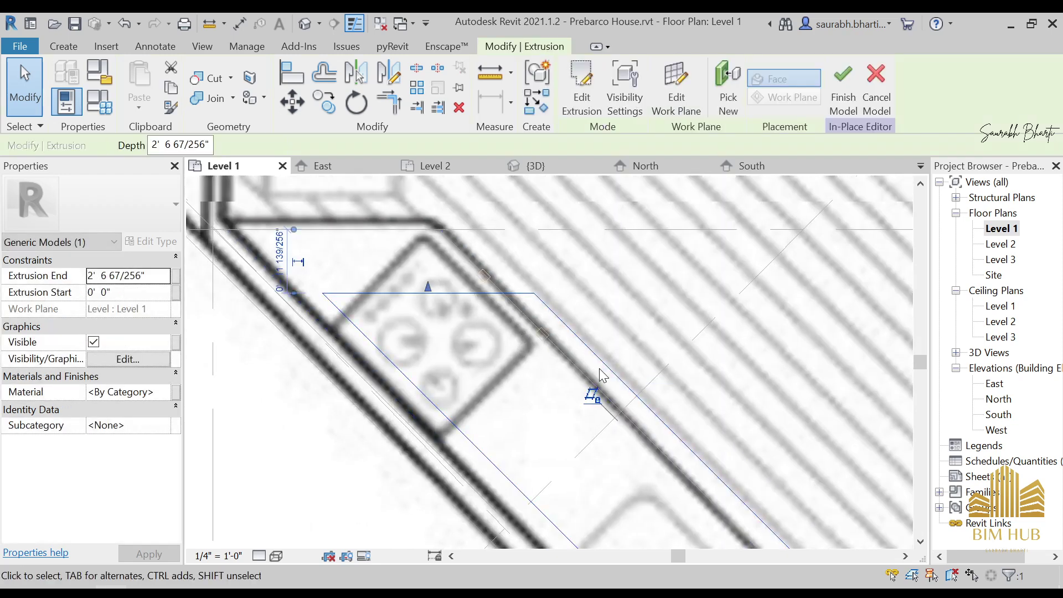
pyautogui.press('Escape')
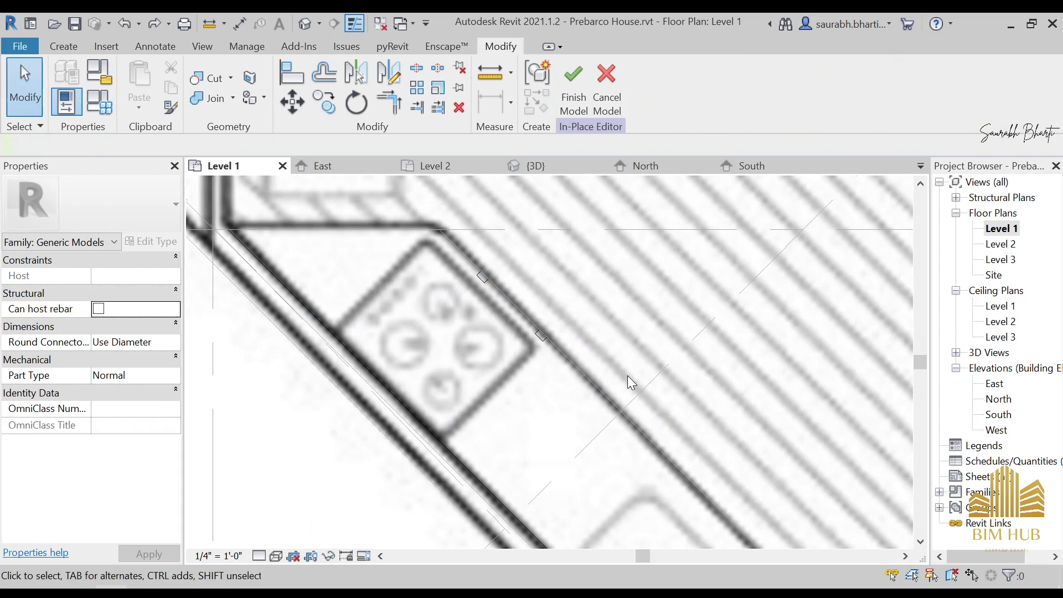
# Copy the second door-gap void about 1'-5" further along the diagonal inner edge, keeping the same spacing as the first pair
pyautogui.click(324, 114)
pyautogui.scroll(5, 543, 341)
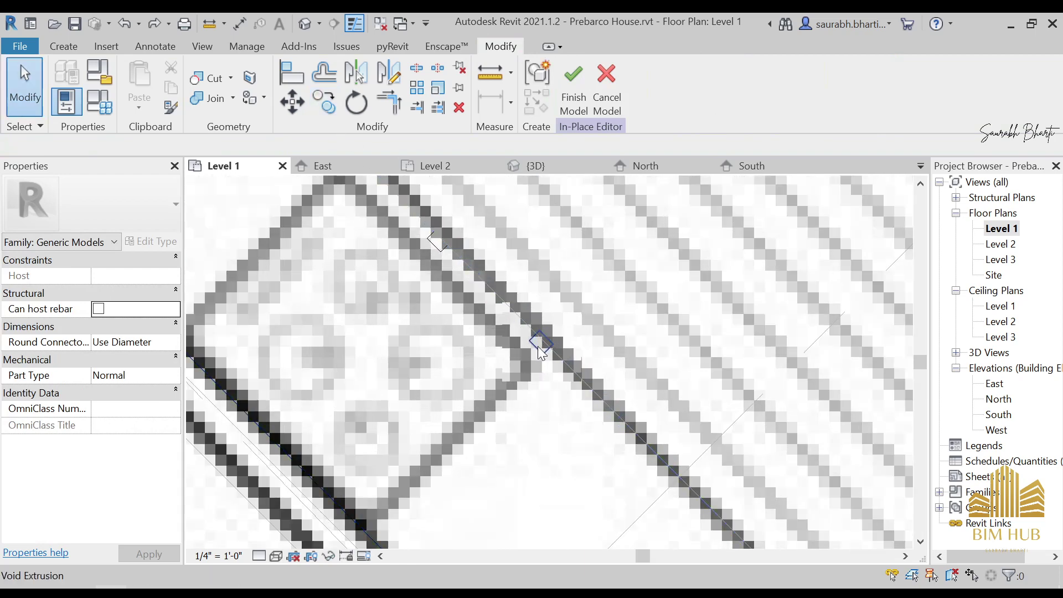
pyautogui.click(540, 348)
pyautogui.click(324, 101)
pyautogui.moveTo(514, 249); pyautogui.dragTo(497, 299, button='middle')
pyautogui.click(509, 293)
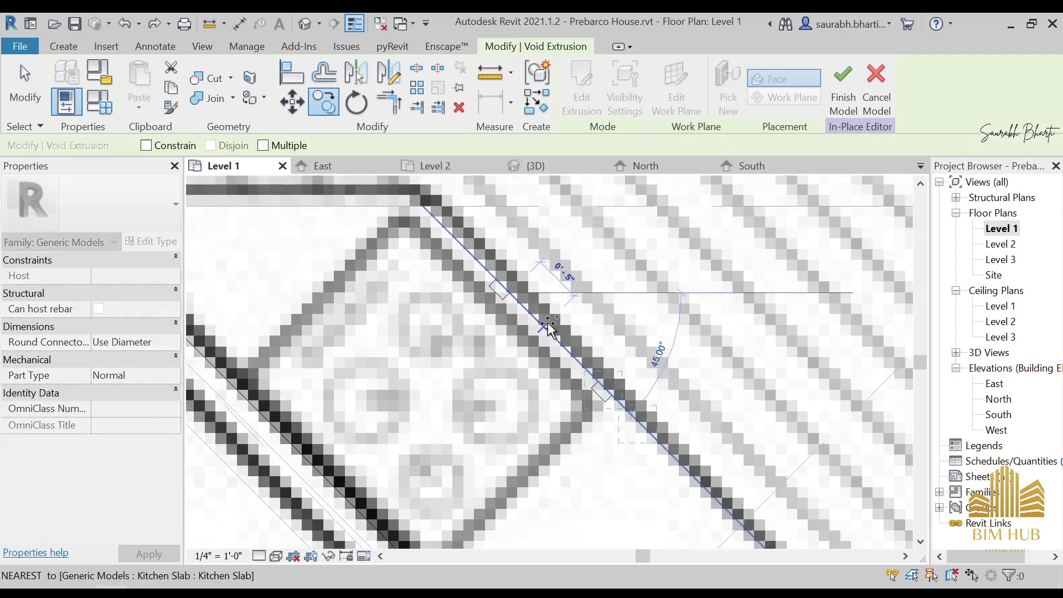
pyautogui.click(614, 398)
pyautogui.moveTo(615, 399); pyautogui.dragTo(621, 427, button='middle')
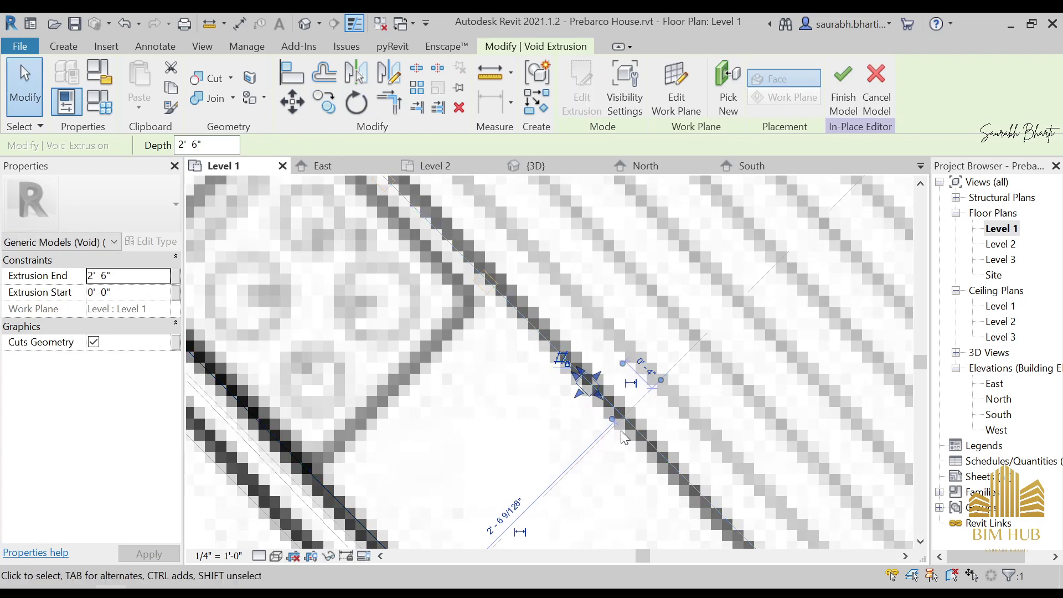
pyautogui.press('Escape')
pyautogui.click(588, 394)
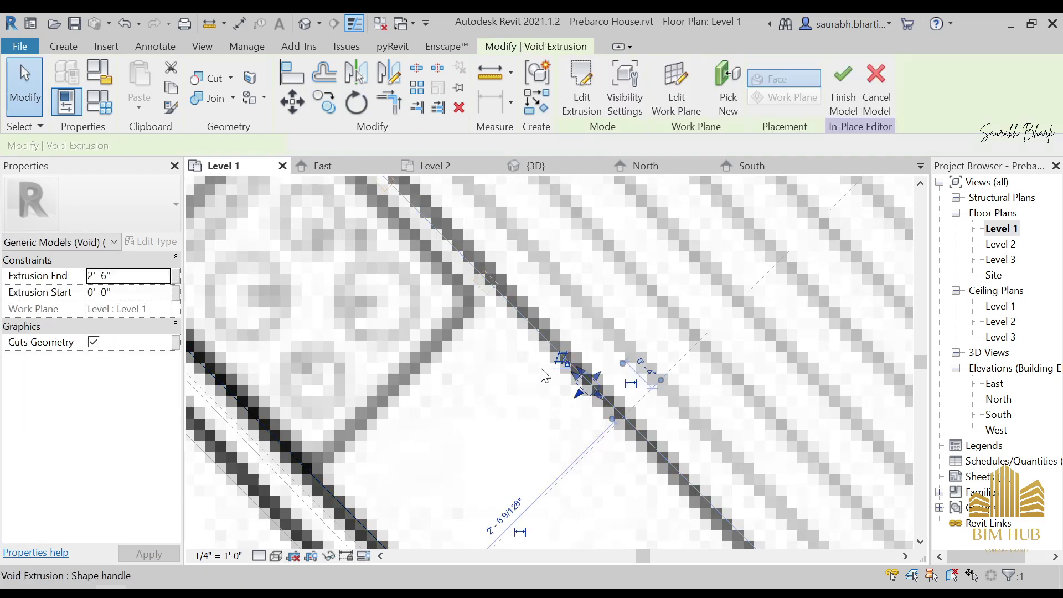
pyautogui.click(325, 104)
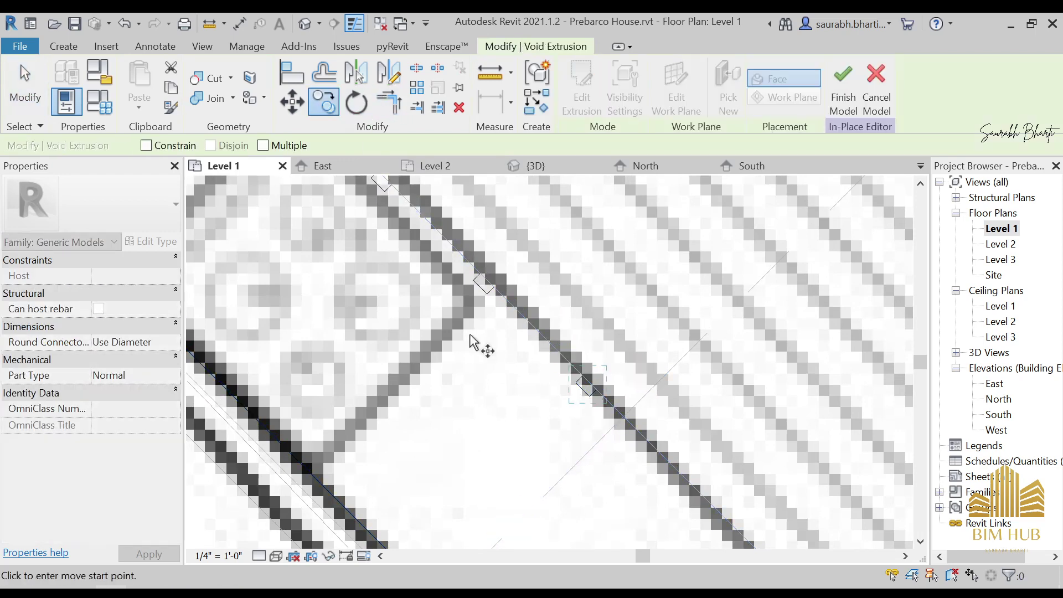
pyautogui.click(491, 285)
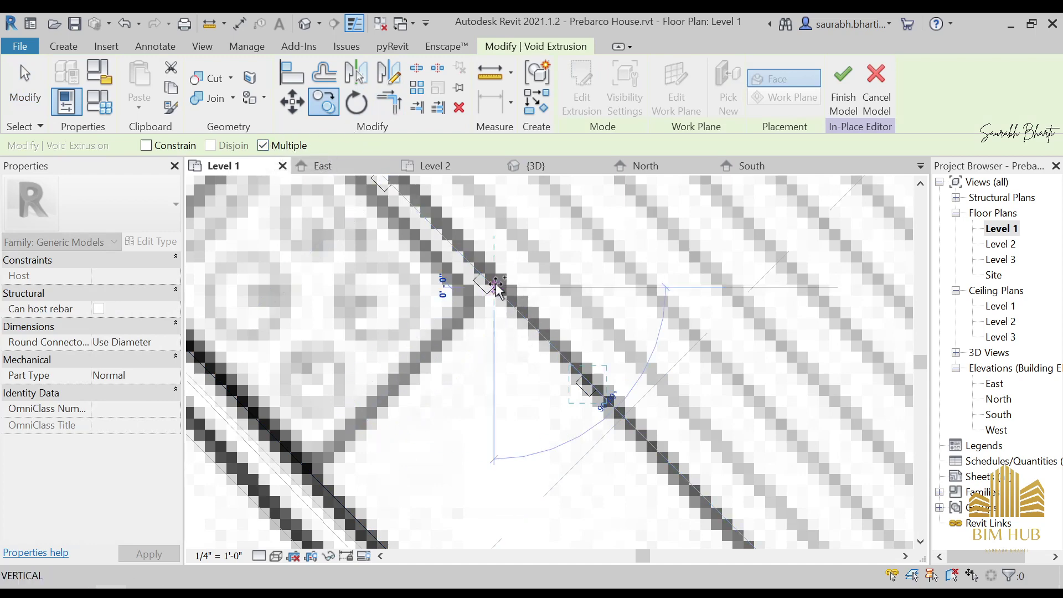
pyautogui.press('Escape')
pyautogui.scroll(-7, 498, 292)
pyautogui.press('Escape')
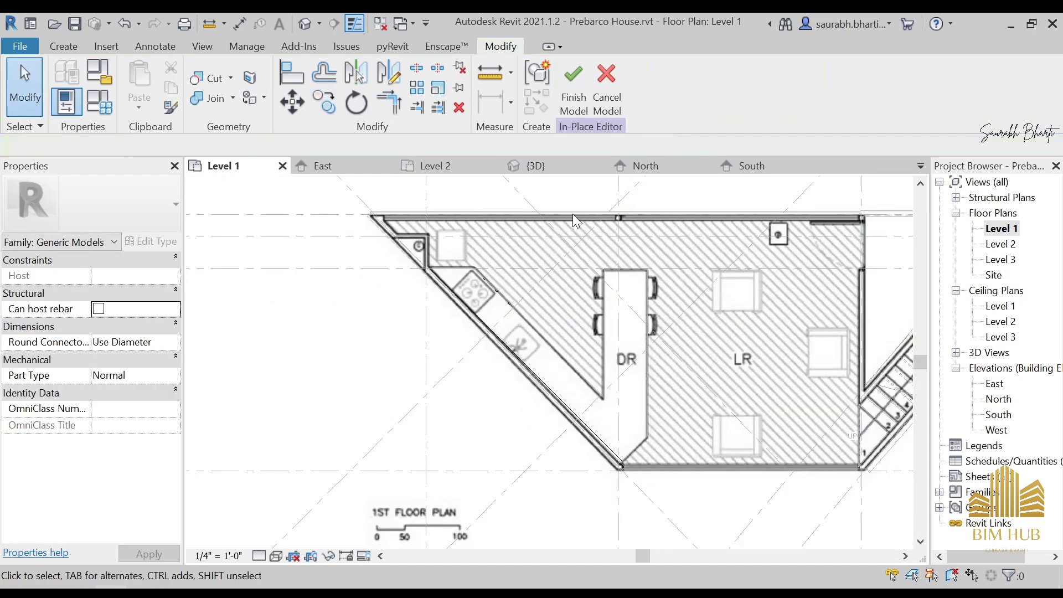
# Finish the in-place cabinet model and temporarily hide the raster image category in the Level 1 plan
pyautogui.click(573, 88)
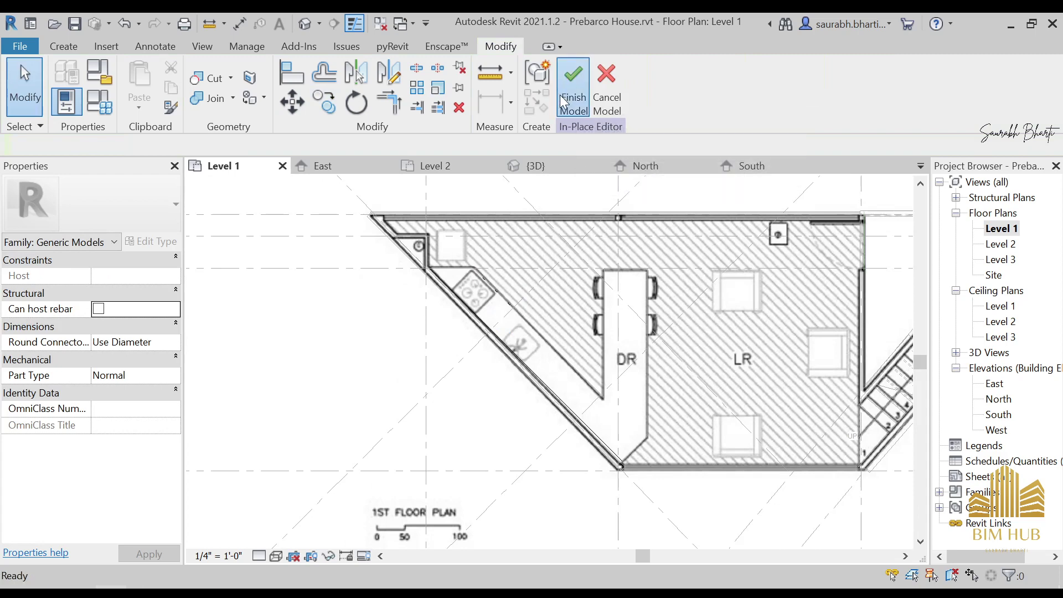
pyautogui.click(767, 363)
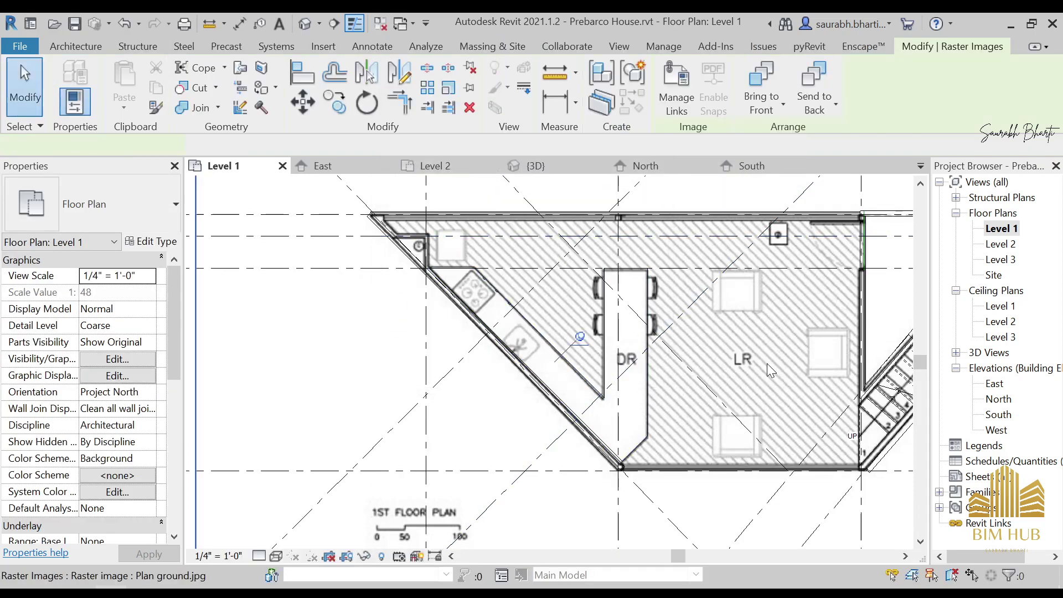
pyautogui.press('h')
pyautogui.press('c')
pyautogui.scroll(6, 584, 309)
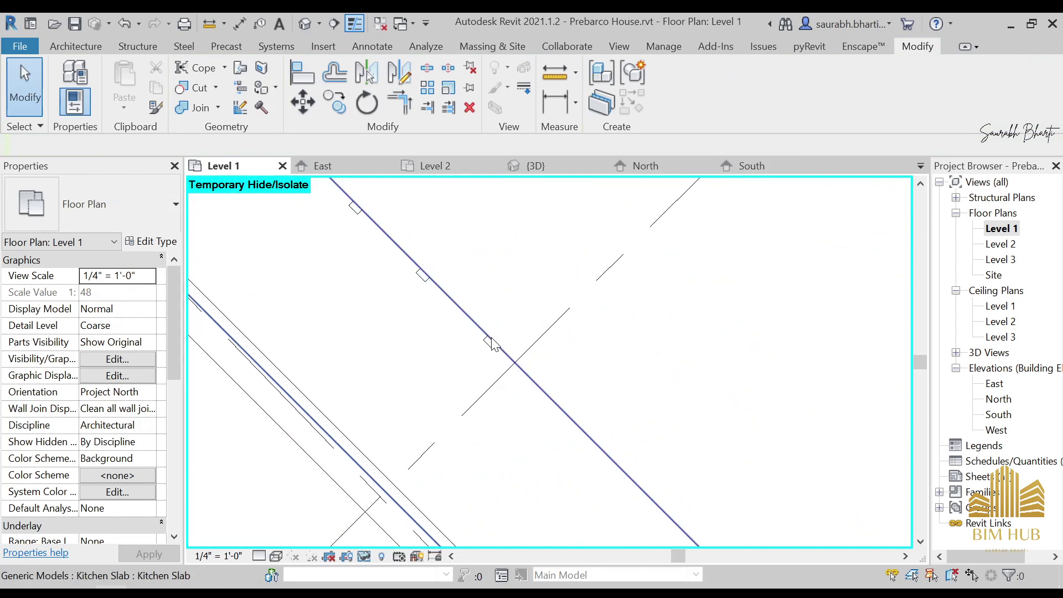
pyautogui.click(489, 340)
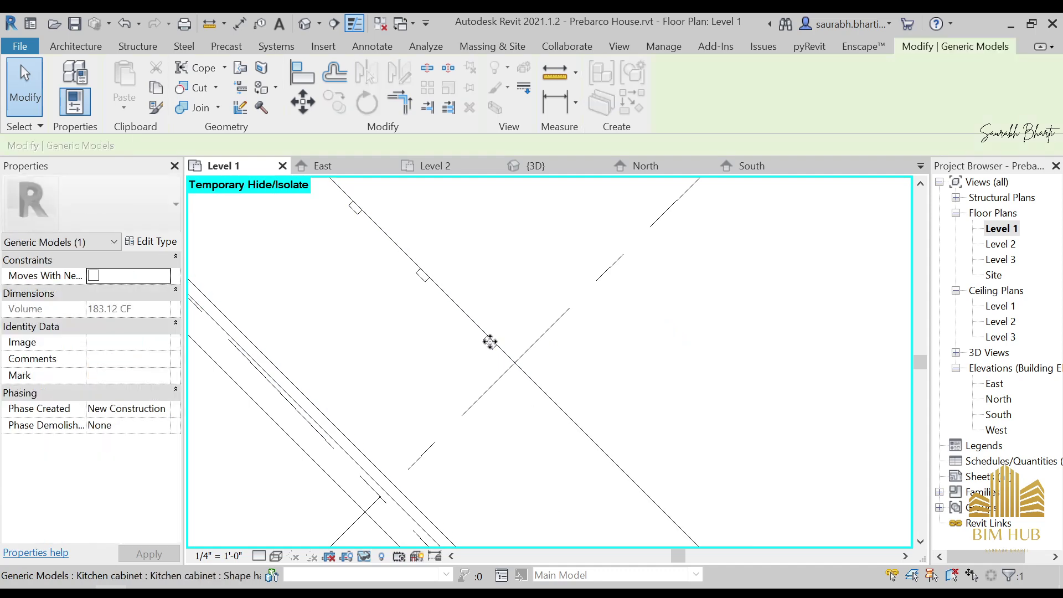
pyautogui.press('Escape')
pyautogui.click(485, 333)
pyautogui.press('Escape')
pyautogui.scroll(-2, 490, 266)
pyautogui.scroll(-3, 480, 416)
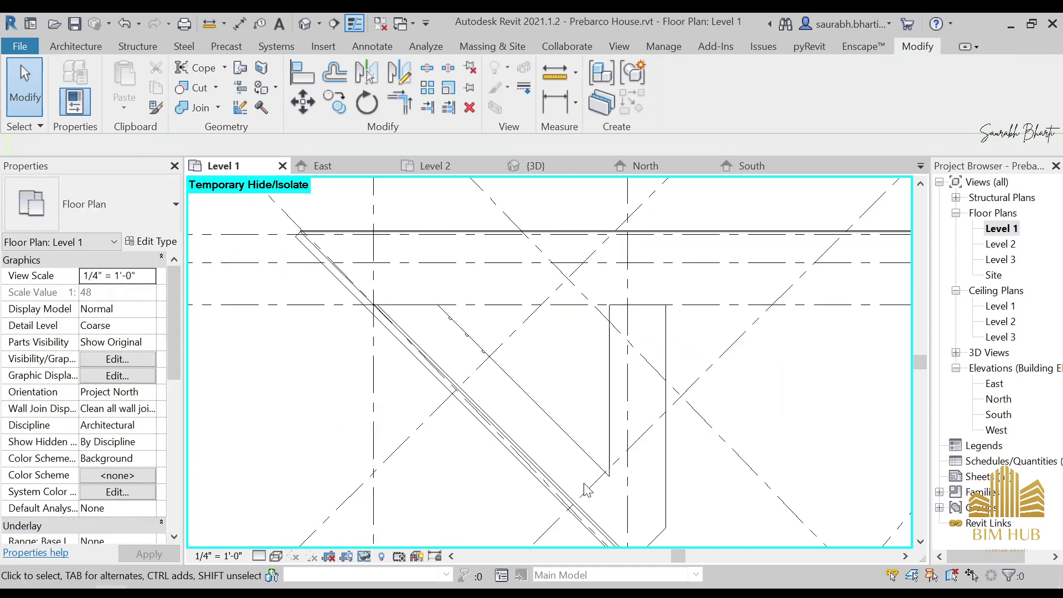
pyautogui.moveTo(585, 488); pyautogui.dragTo(498, 393, button='middle')
# Open the 3D view and examine the copied door gaps in the kitchen cabinet's inner face
pyautogui.click(304, 24)
pyautogui.moveTo(514, 330); pyautogui.dragTo(598, 363, button='middle')
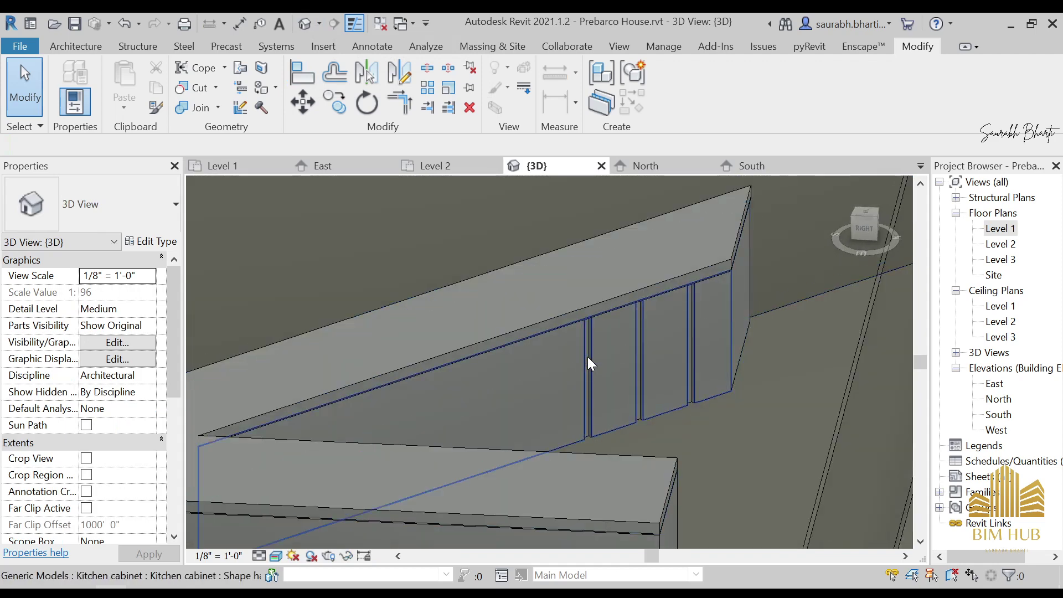
pyautogui.scroll(5, 588, 357)
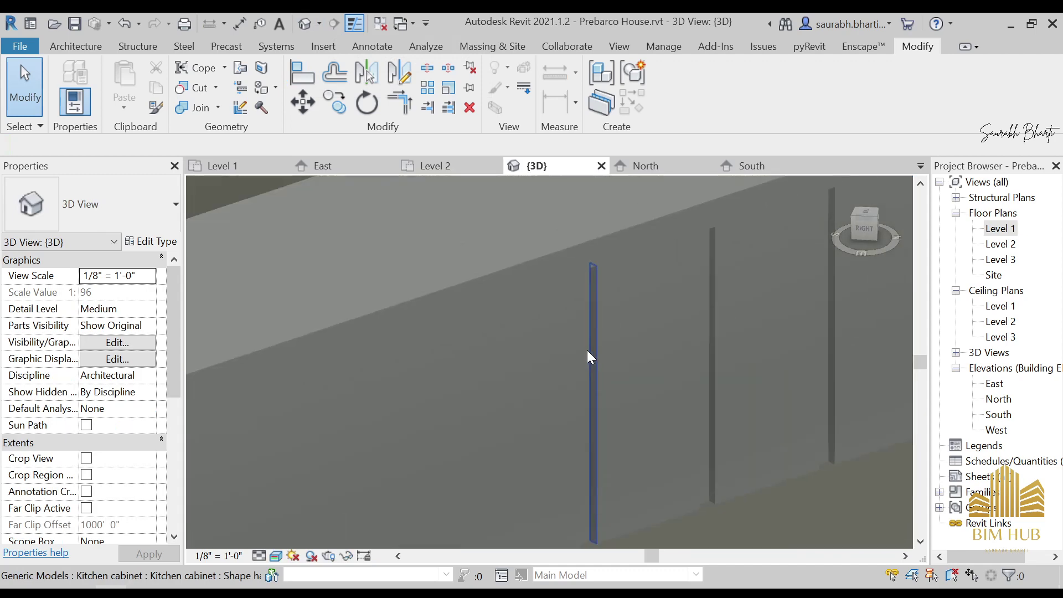
pyautogui.click(587, 349)
pyautogui.press('Escape')
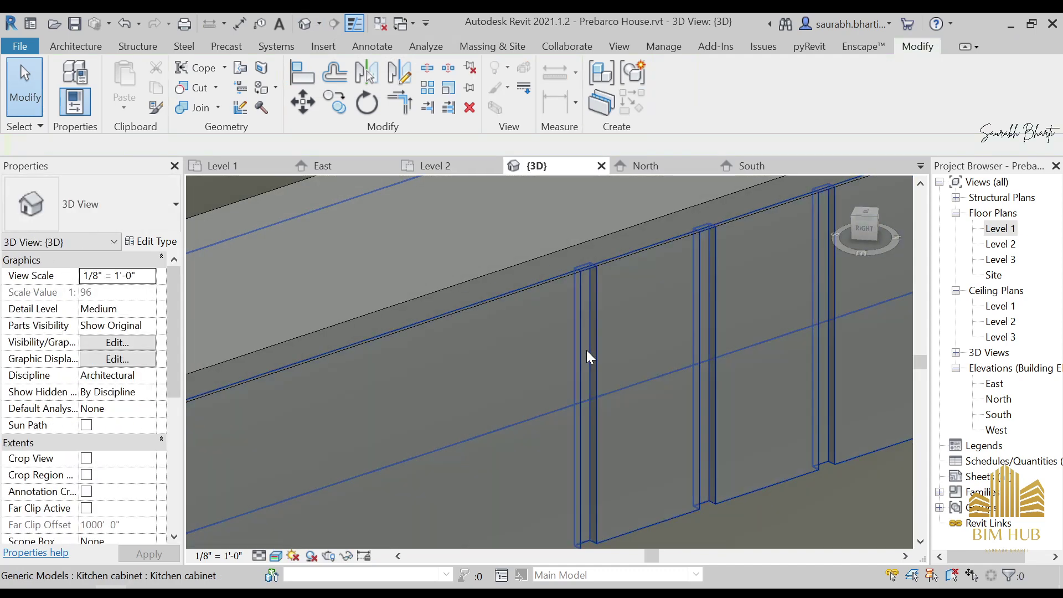
pyautogui.press('Tab')
pyautogui.click(586, 349)
pyautogui.keyDown('shift'); pyautogui.moveTo(586, 349); pyautogui.dragTo(570, 259, button='middle'); pyautogui.keyUp('shift')
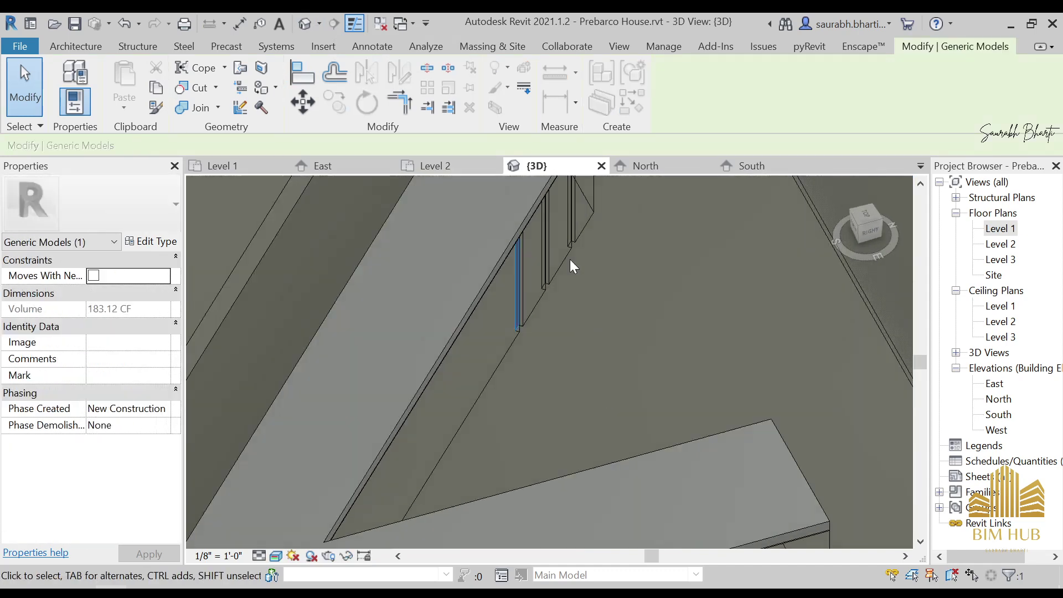
pyautogui.press('Escape')
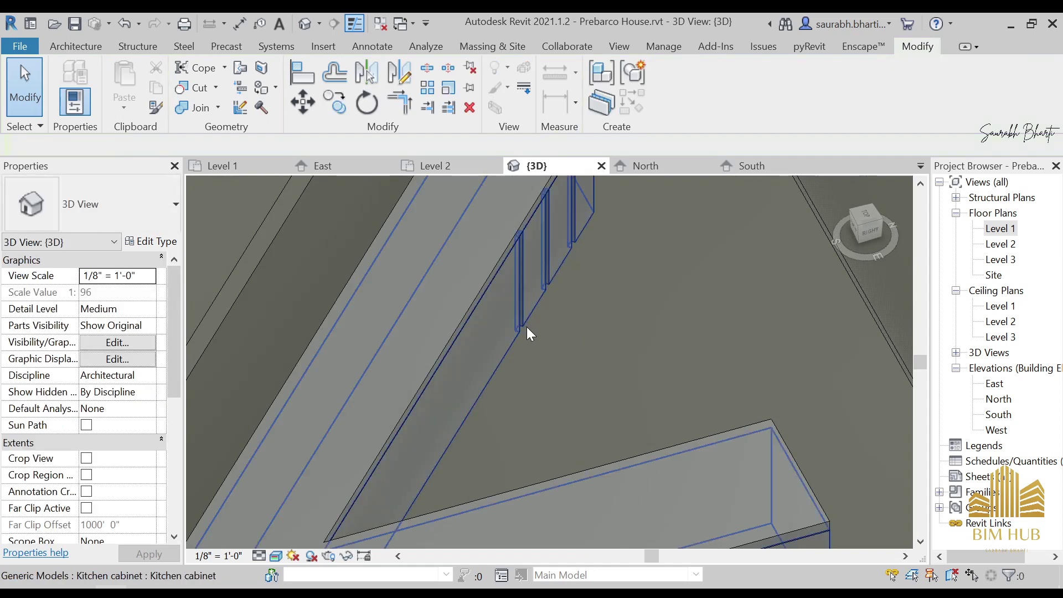
# Edit the kitchen cabinet in place, select its last door-gap void on the diagonal inner face, and open the Level 1 plan
pyautogui.click(527, 326)
pyautogui.click(688, 93)
pyautogui.scroll(-4, 912, 241)
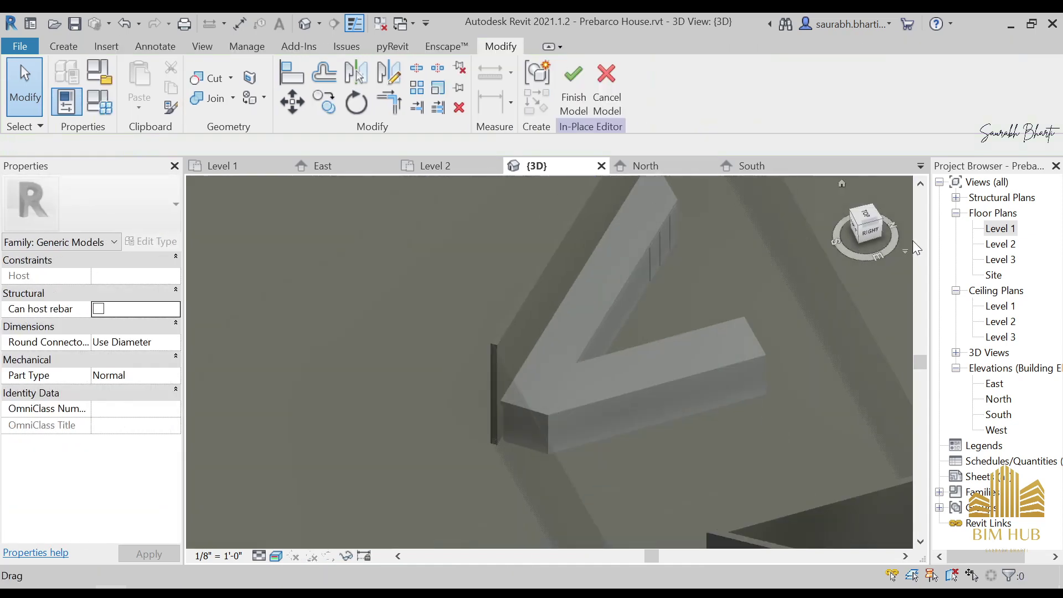
pyautogui.scroll(5, 645, 255)
pyautogui.click(646, 247)
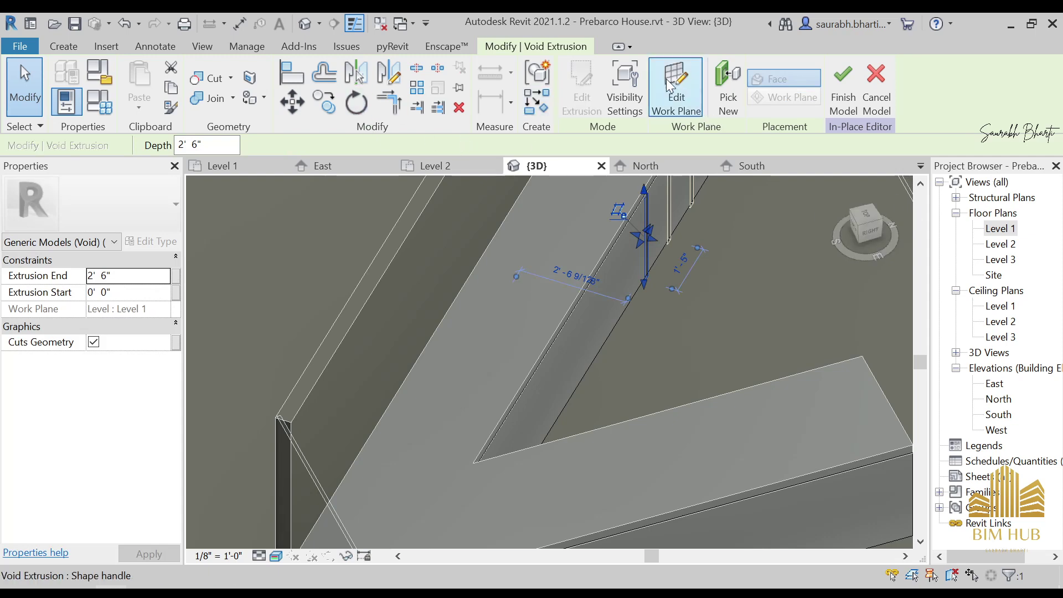
pyautogui.scroll(-3, 694, 280)
pyautogui.keyDown('shift'); pyautogui.moveTo(693, 280); pyautogui.dragTo(941, 241, button='middle'); pyautogui.keyUp('shift')
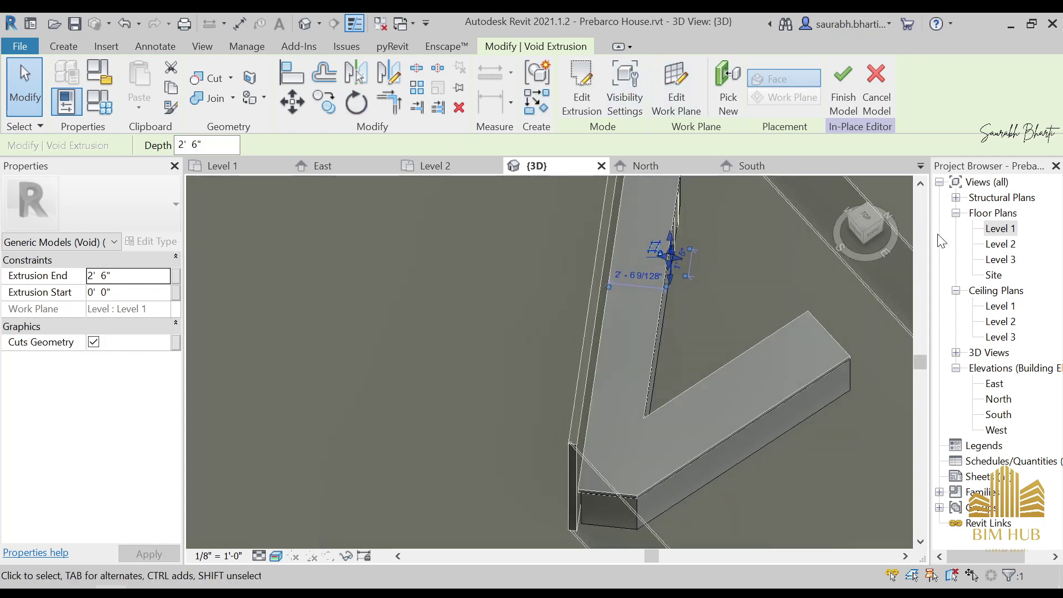
pyautogui.doubleClick(1001, 228)
pyautogui.scroll(3, 434, 277)
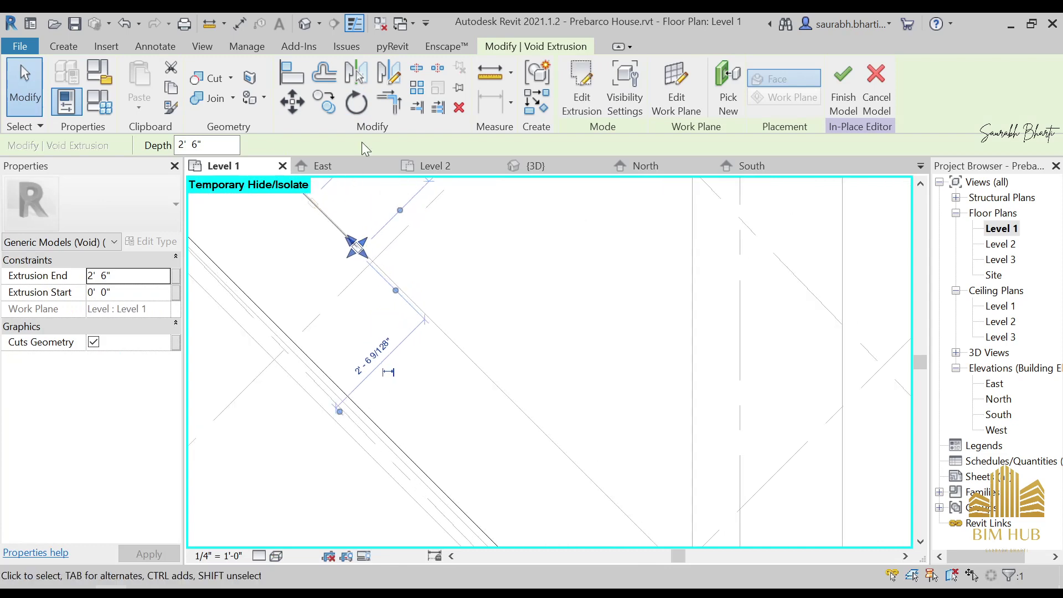
# Make multiple copies of the door-gap void at about 1'-5" spacing along the rest of the cabinet's diagonal inner edge, up to the inner corner
pyautogui.click(333, 105)
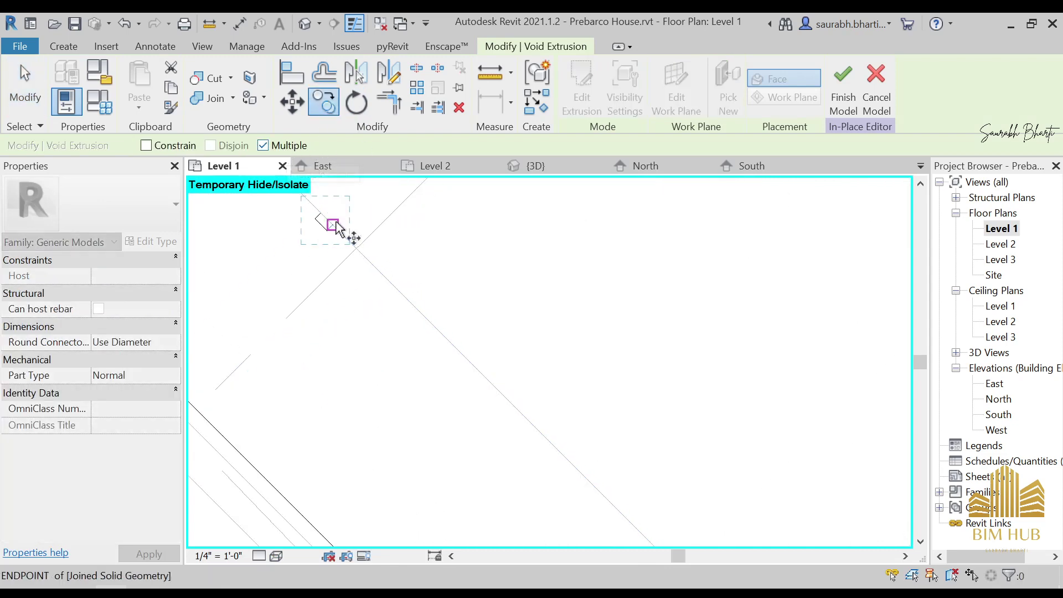
pyautogui.scroll(2, 339, 230)
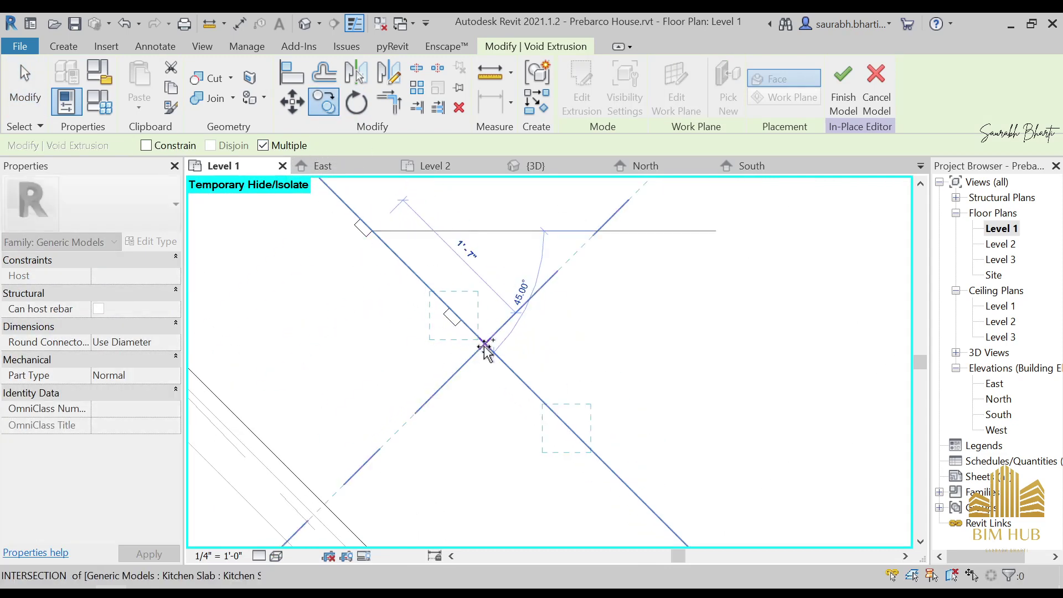
pyautogui.click(464, 320)
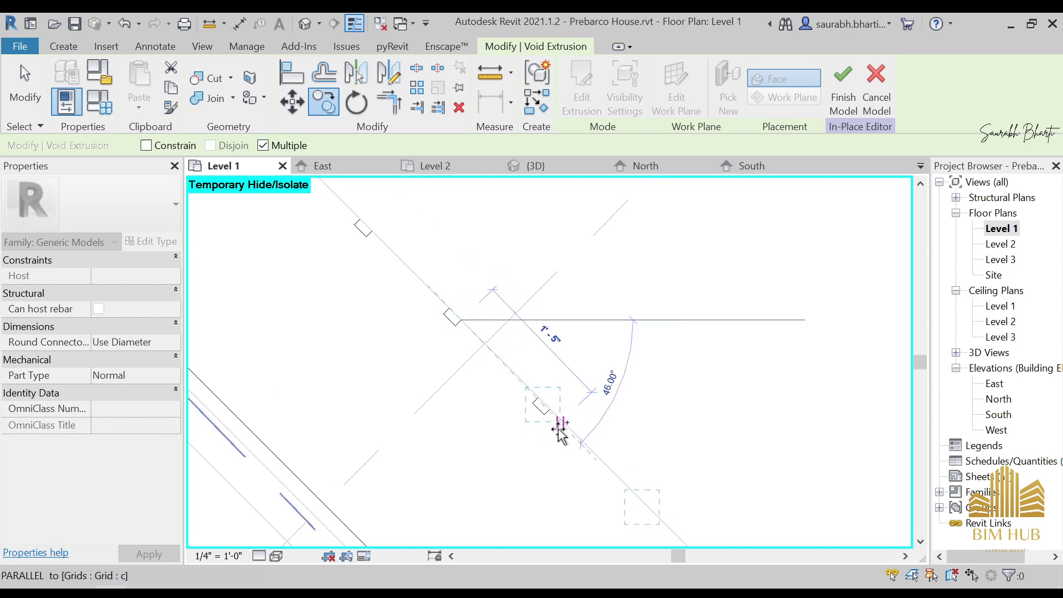
pyautogui.click(551, 409)
pyautogui.moveTo(657, 515); pyautogui.dragTo(510, 304, button='middle')
pyautogui.click(476, 273)
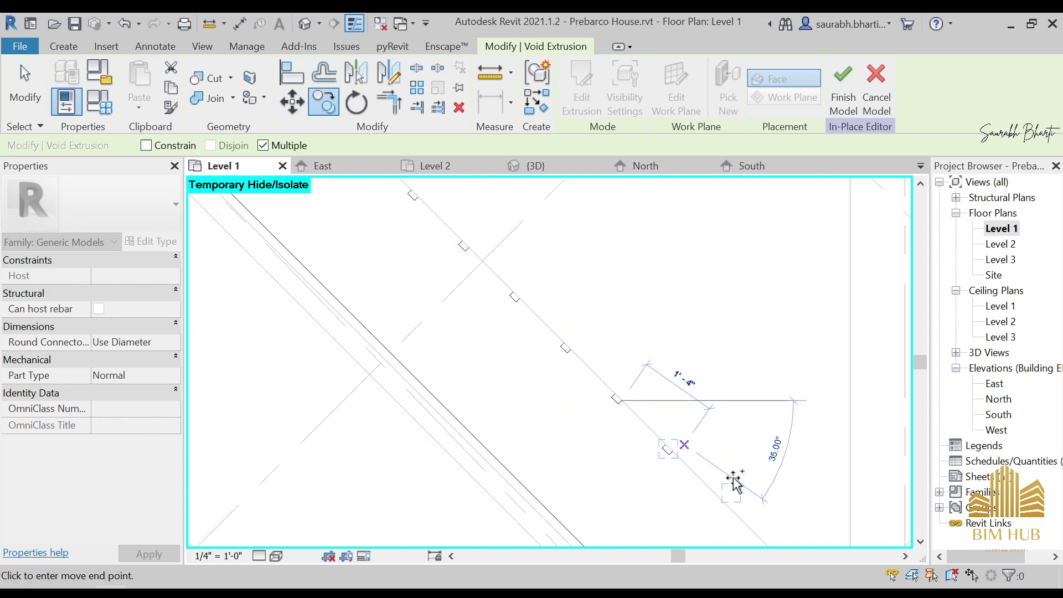
pyautogui.moveTo(676, 445); pyautogui.dragTo(470, 268, button='middle')
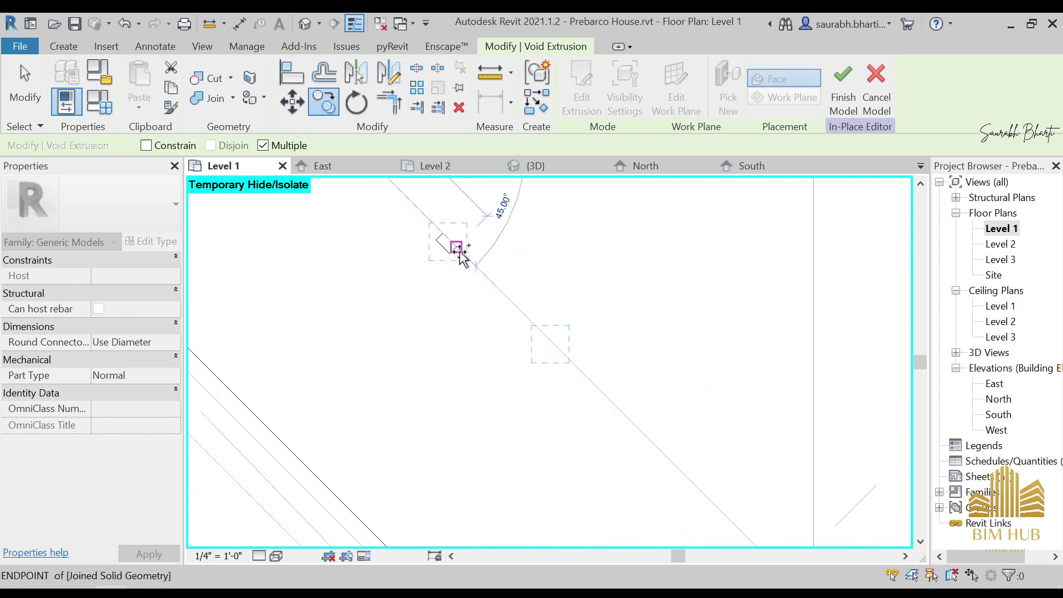
pyautogui.click(458, 246)
pyautogui.scroll(-2, 606, 390)
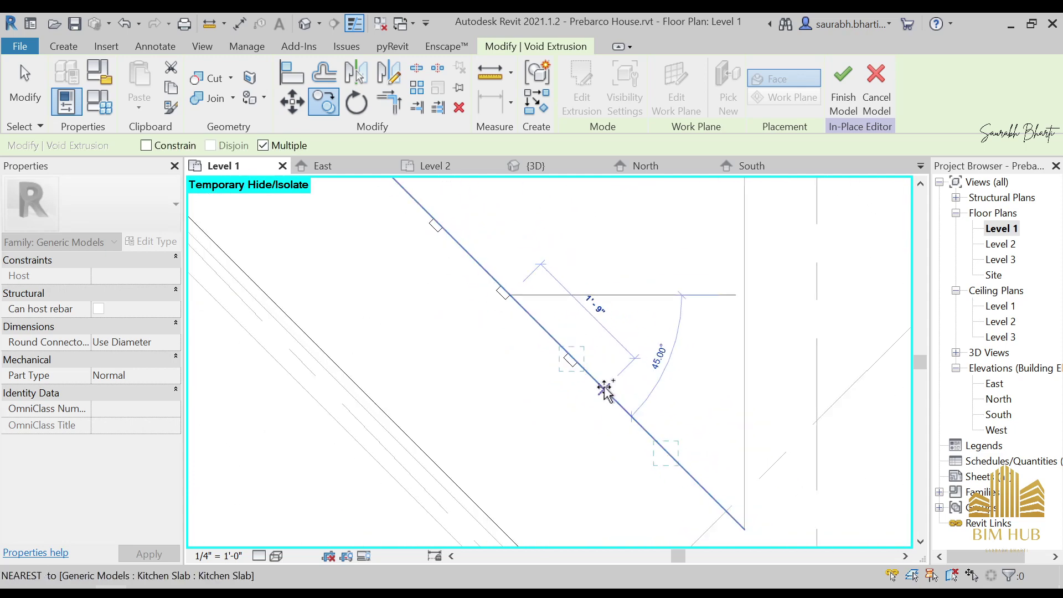
pyautogui.click(577, 362)
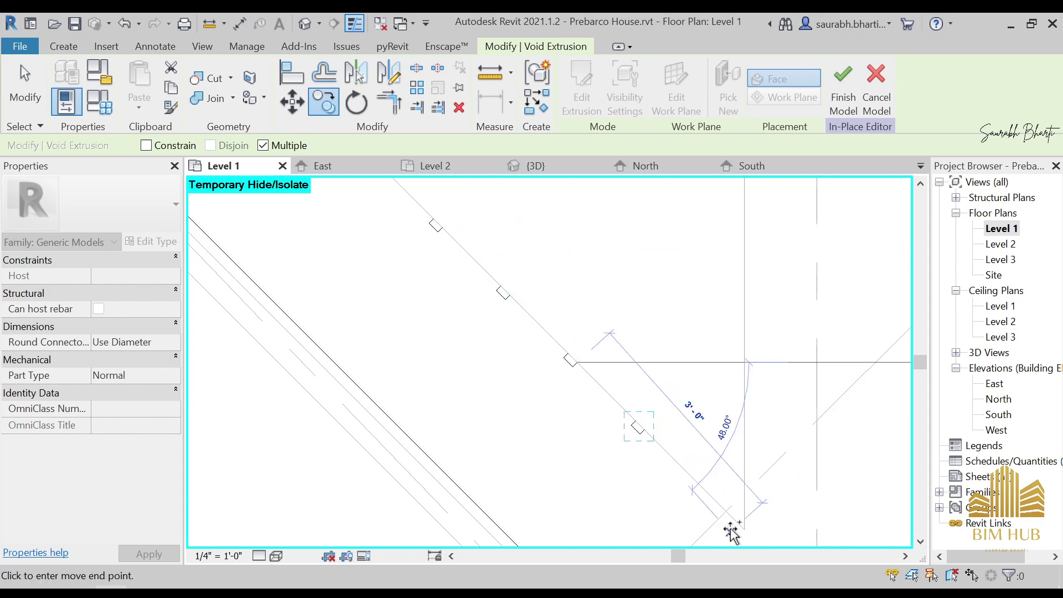
pyautogui.click(646, 430)
pyautogui.scroll(-3, 665, 440)
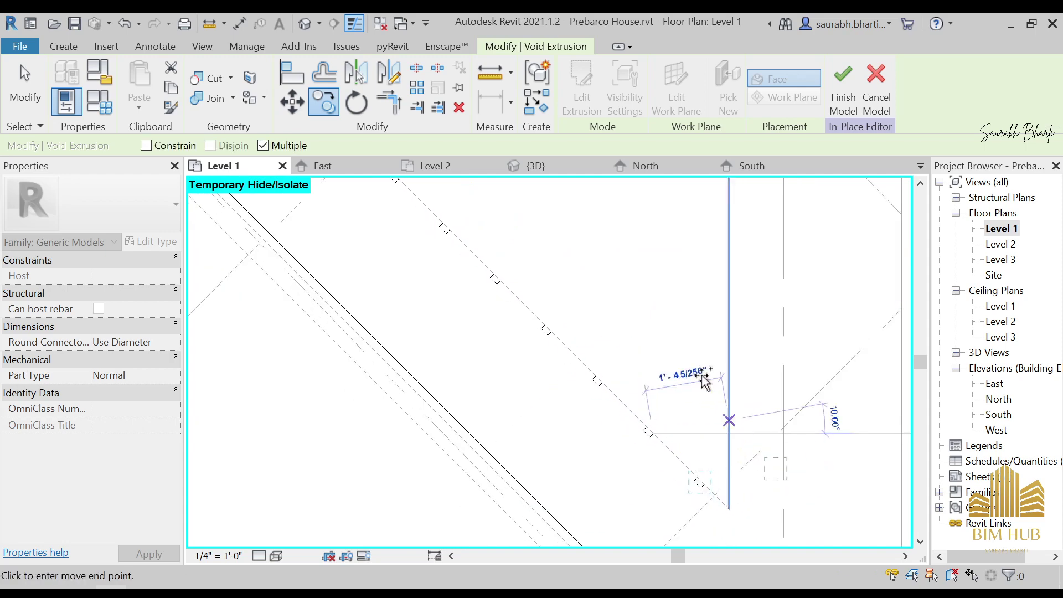
pyautogui.moveTo(728, 419); pyautogui.dragTo(692, 400, button='middle')
pyautogui.moveTo(688, 349); pyautogui.dragTo(696, 381, button='middle')
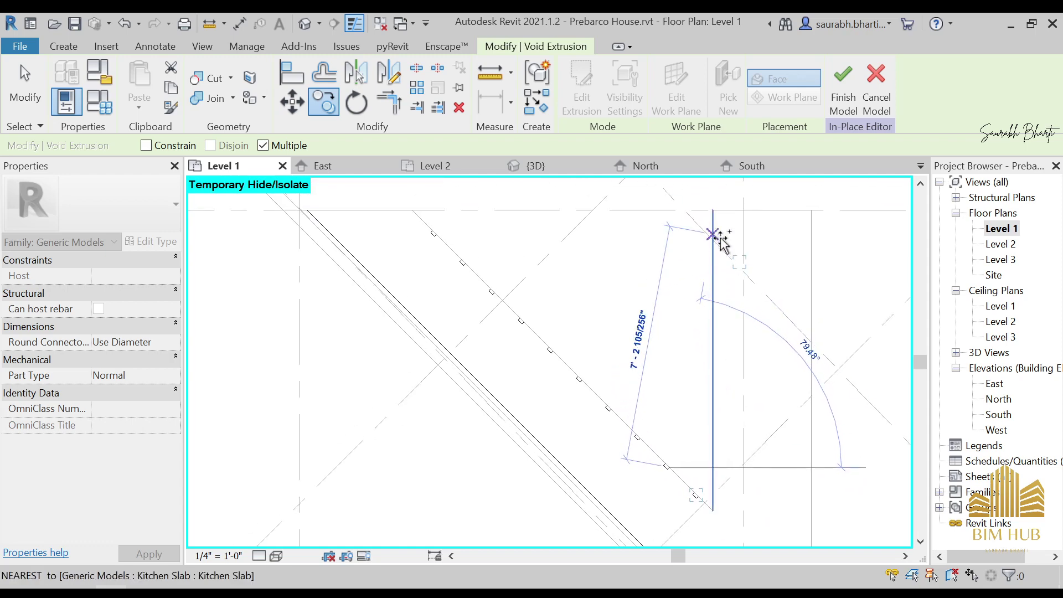
pyautogui.scroll(1, 712, 474)
pyautogui.press('Escape')
pyautogui.moveTo(719, 490); pyautogui.dragTo(715, 484, button='middle')
pyautogui.press('Escape')
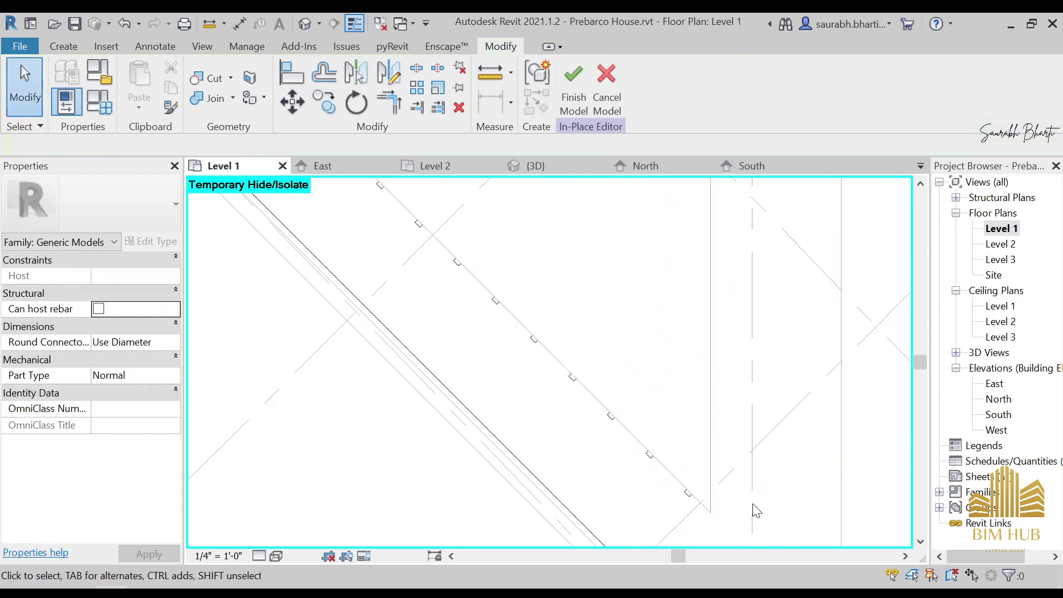
# Start a void extrusion and sketch a rectangle about 2" wide, straddling the cabinet's vertical inner edge just above the inner corner
pyautogui.scroll(1, 753, 506)
pyautogui.click(70, 48)
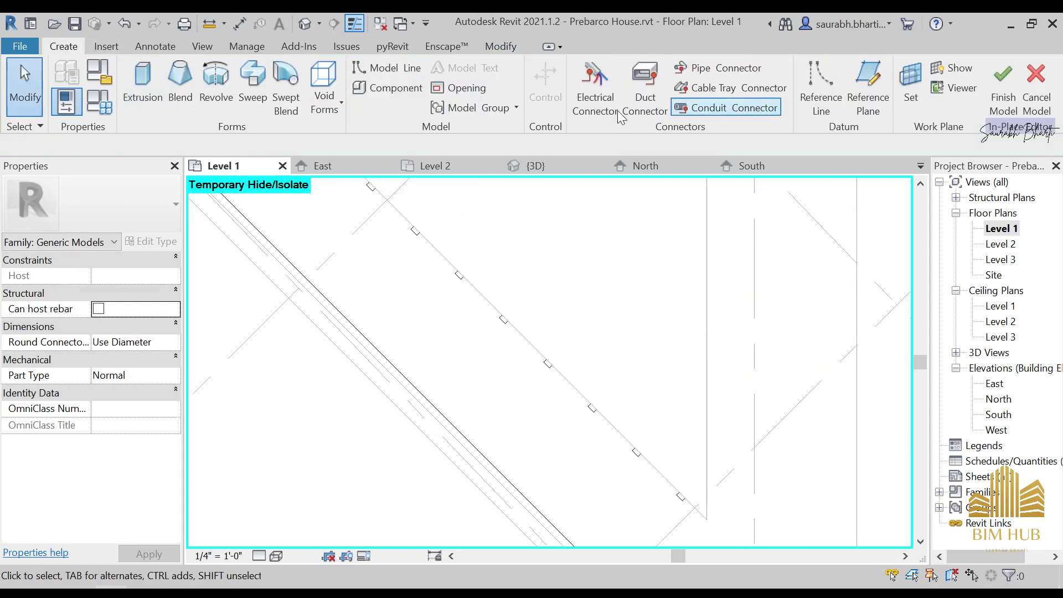
pyautogui.click(344, 100)
pyautogui.click(357, 134)
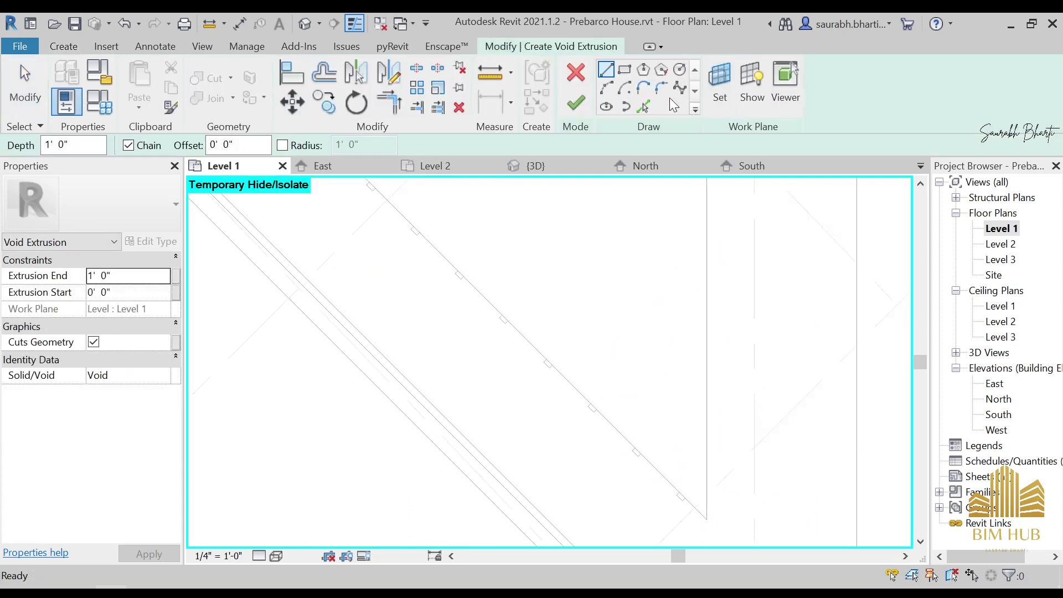
pyautogui.click(624, 69)
pyautogui.scroll(2, 717, 415)
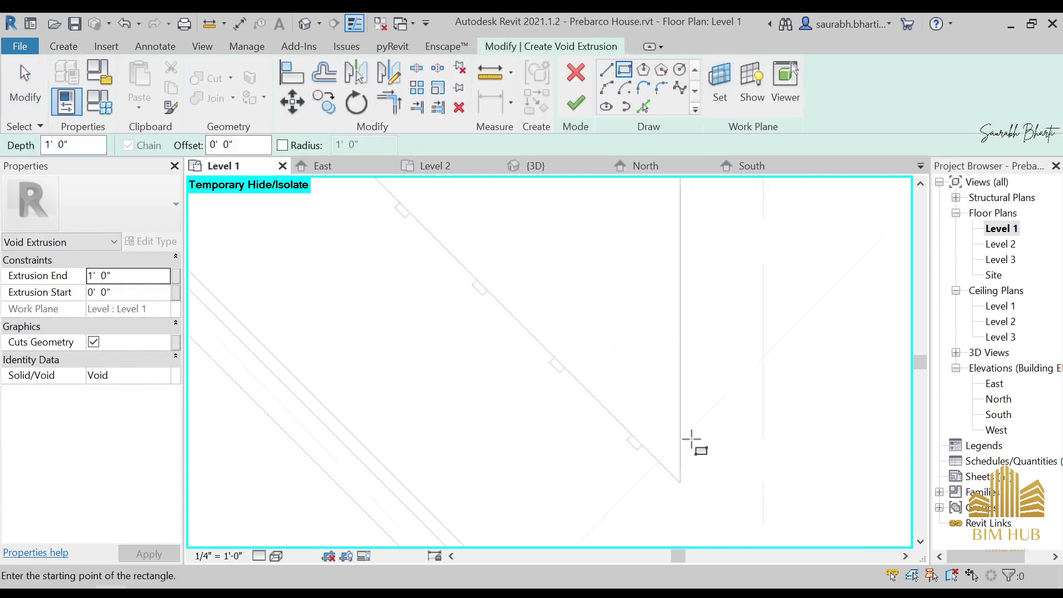
pyautogui.click(680, 426)
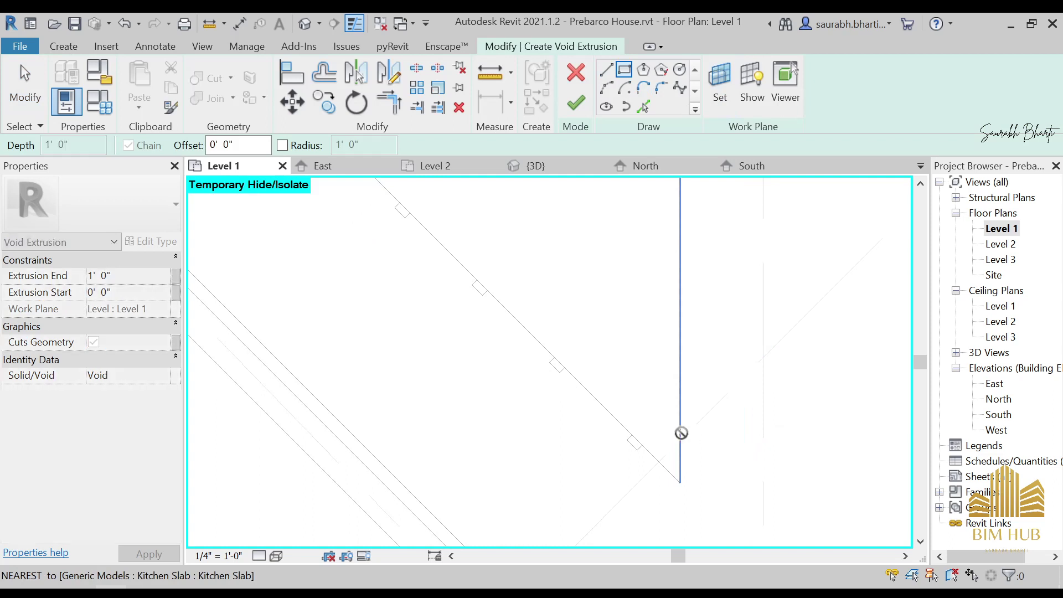
pyautogui.click(688, 434)
pyautogui.scroll(3, 689, 430)
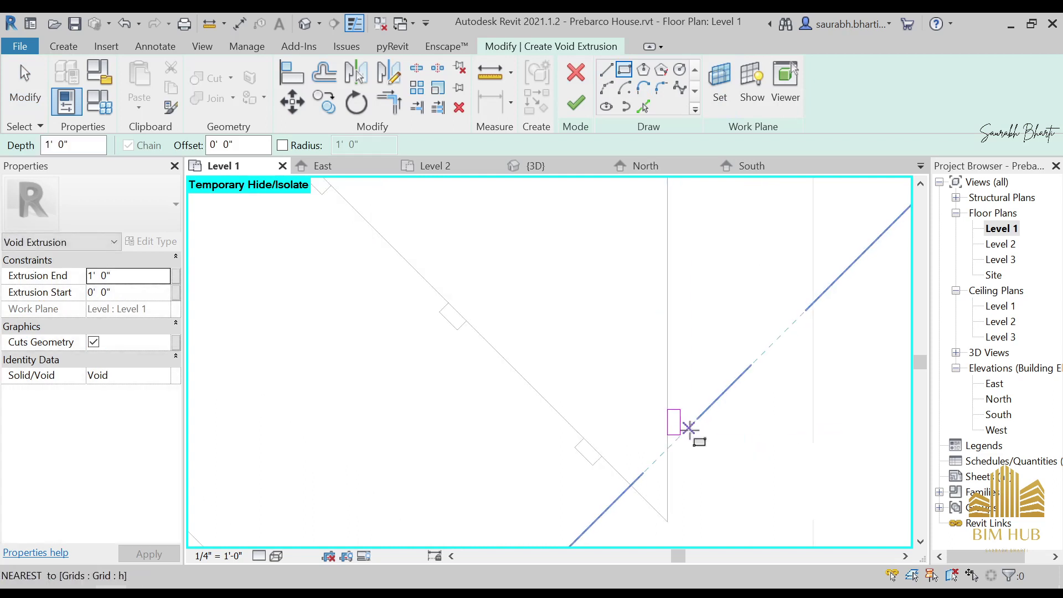
pyautogui.press('Escape')
pyautogui.moveTo(663, 426); pyautogui.dragTo(641, 424)
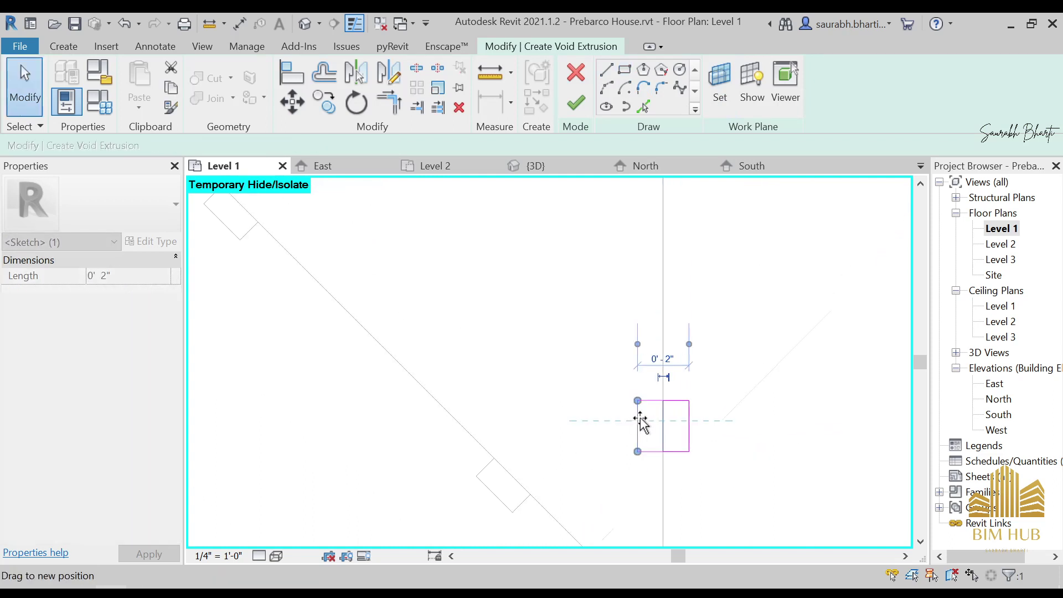
# Copy the small void rectangle once straight up along the cabinet's vertical inner edge
pyautogui.scroll(-5, 645, 421)
pyautogui.moveTo(643, 357); pyautogui.dragTo(706, 447)
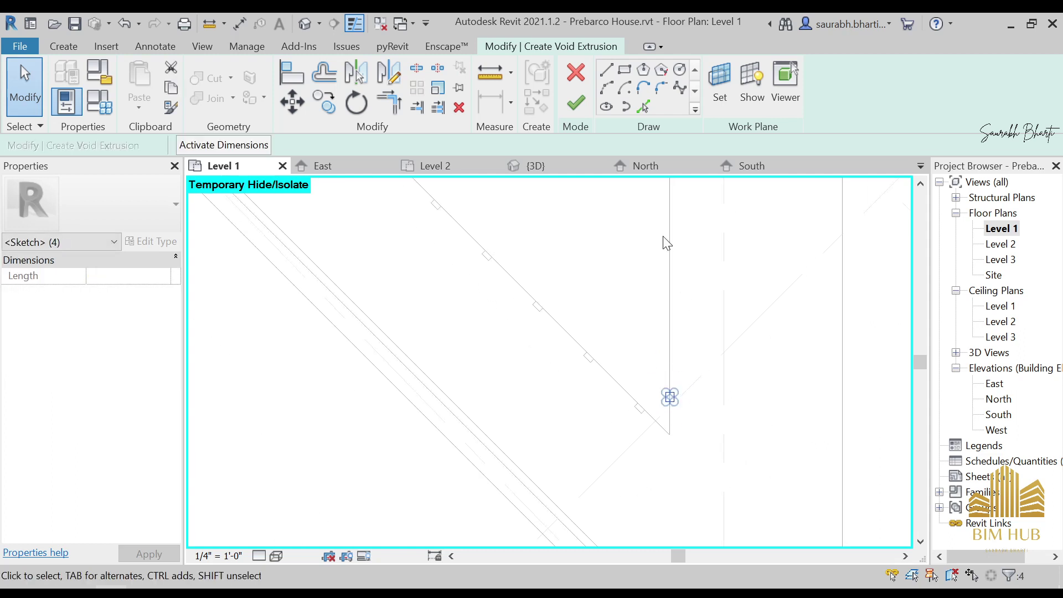
pyautogui.click(337, 110)
pyautogui.scroll(2, 697, 397)
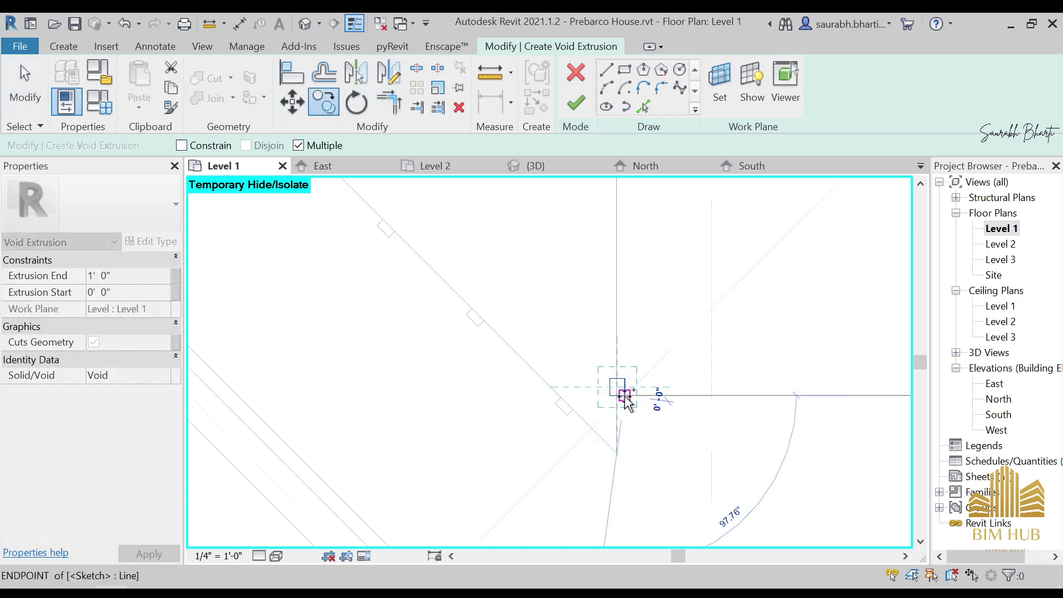
pyautogui.scroll(-3, 625, 397)
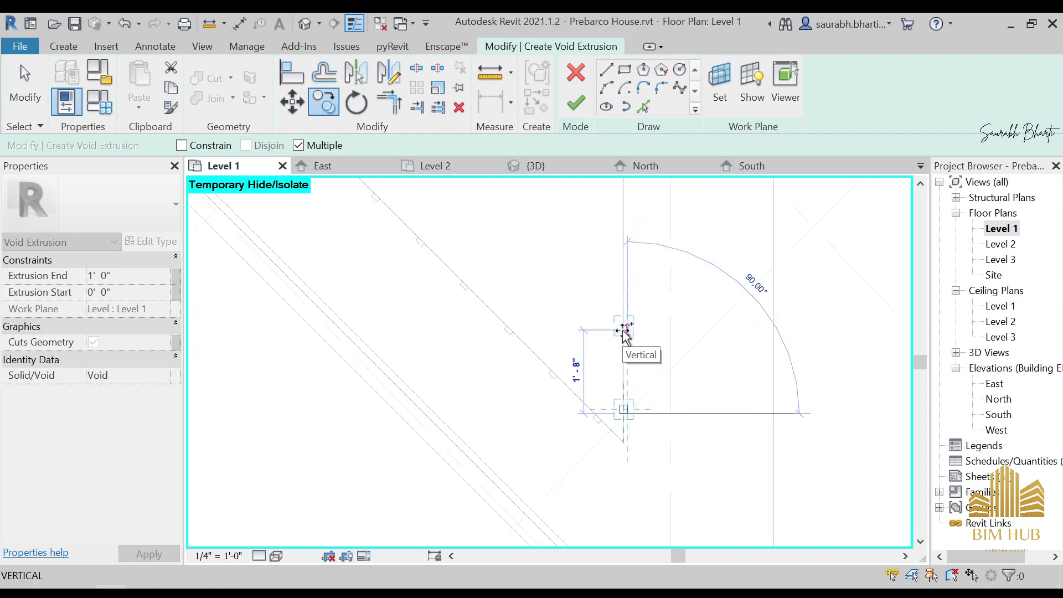
pyautogui.click(624, 338)
pyautogui.press('Escape')
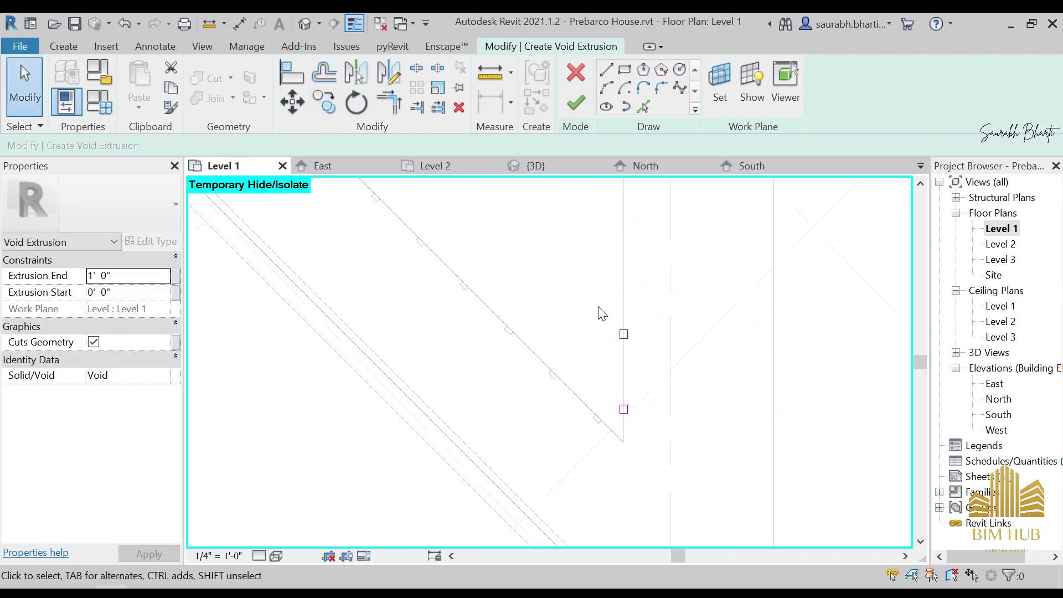
# Repeat the void rectangle at the same spacing up the rest of the vertical inner edge and finish the 1'-0" deep void extrusion
pyautogui.click(324, 101)
pyautogui.scroll(2, 648, 403)
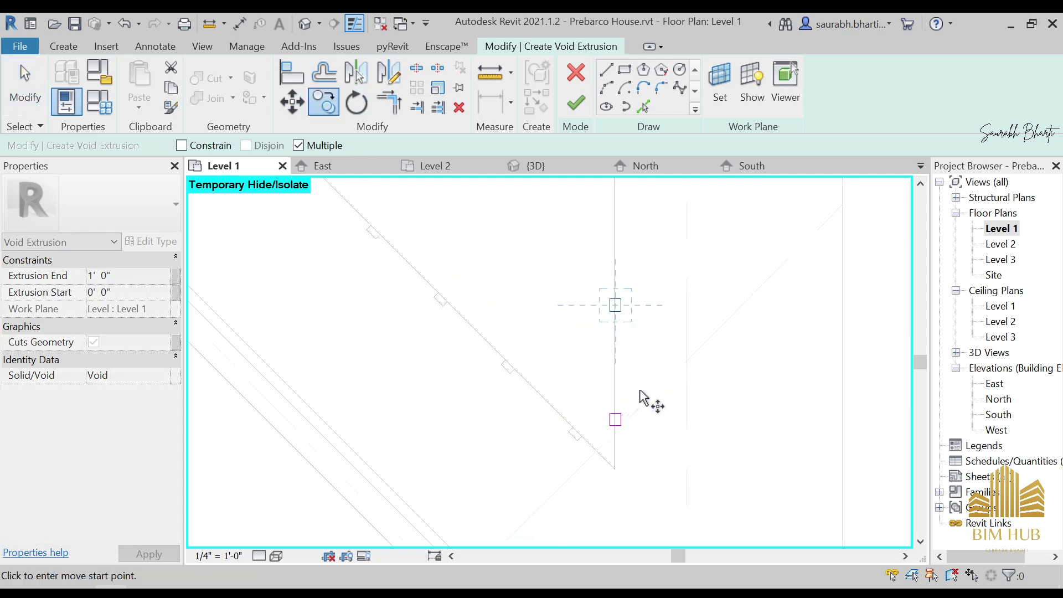
pyautogui.click(609, 434)
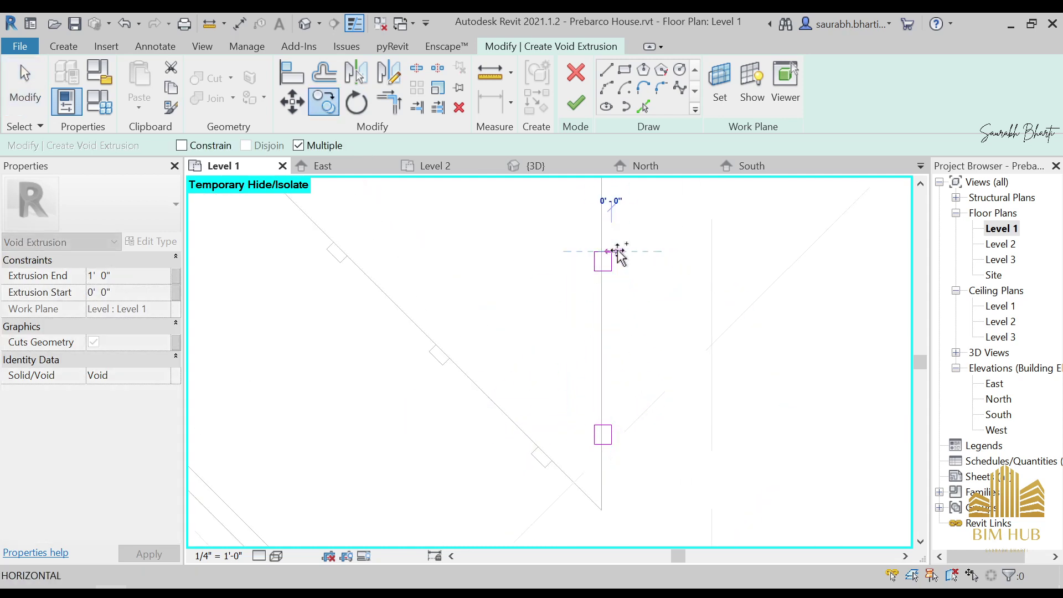
pyautogui.moveTo(617, 250); pyautogui.dragTo(598, 488, button='middle')
pyautogui.moveTo(591, 365)
pyautogui.mouseDown(button='middle')
pyautogui.moveTo(631, 475)
pyautogui.moveTo(605, 479)
pyautogui.moveTo(635, 425)
pyautogui.moveTo(600, 506)
pyautogui.mouseUp(button='middle')
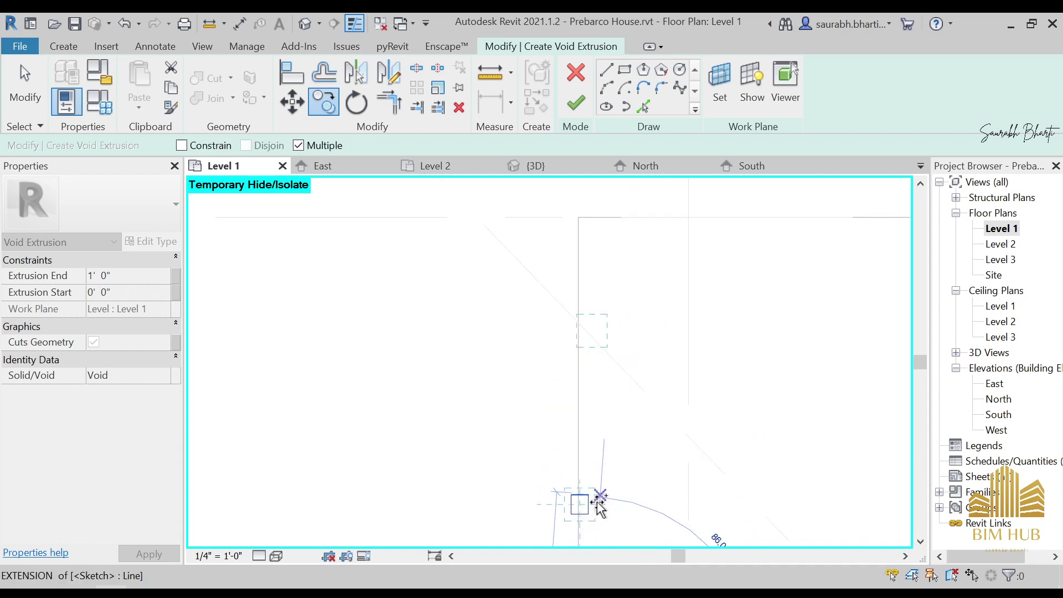
pyautogui.click(599, 363)
pyautogui.click(576, 103)
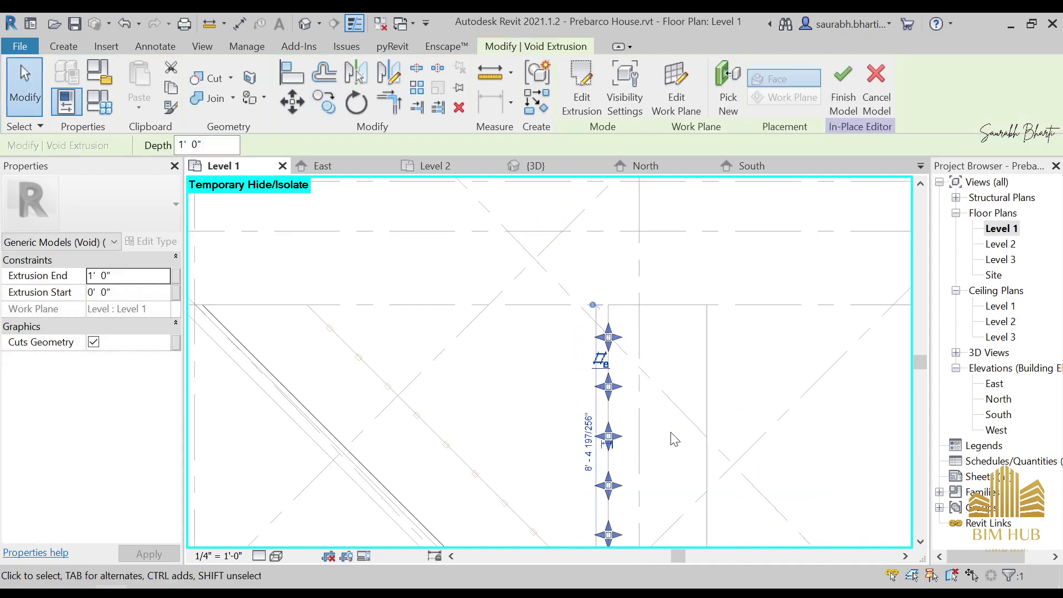
# Open the 3D view and stretch the new row of voids upward toward the underside of the counter slab
pyautogui.scroll(-3, 671, 437)
pyautogui.moveTo(681, 487); pyautogui.dragTo(535, 266, button='middle')
pyautogui.scroll(-3, 605, 233)
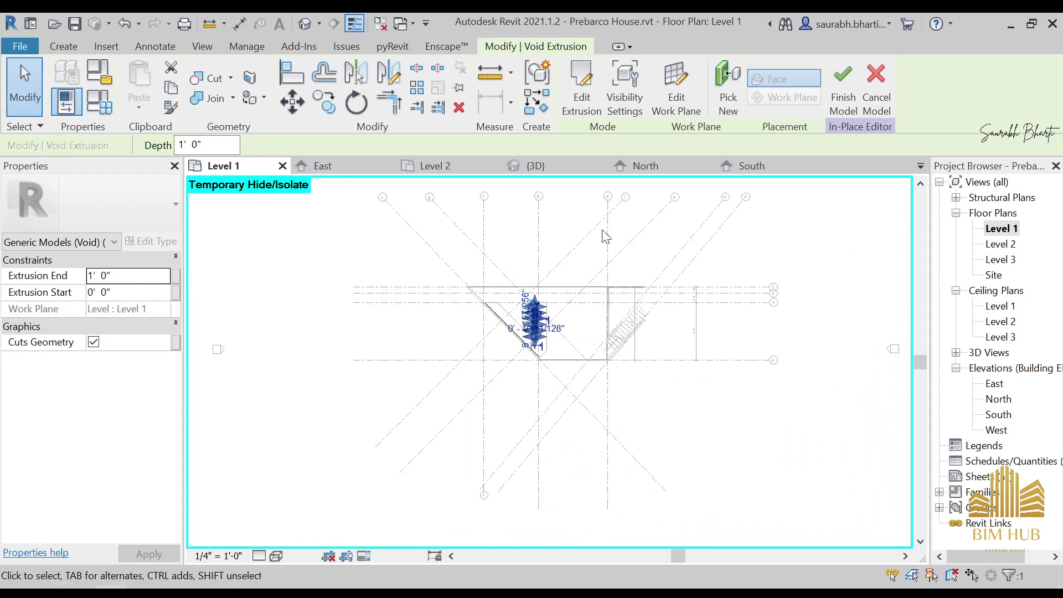
pyautogui.click(305, 23)
pyautogui.keyDown('shift'); pyautogui.moveTo(464, 213); pyautogui.dragTo(567, 348, button='middle'); pyautogui.keyUp('shift')
pyautogui.click(547, 371)
pyautogui.moveTo(560, 349); pyautogui.dragTo(550, 301)
pyautogui.keyDown('shift'); pyautogui.moveTo(550, 301); pyautogui.dragTo(743, 511, button='middle'); pyautogui.keyUp('shift')
pyautogui.click(743, 512)
pyautogui.keyDown('shift'); pyautogui.moveTo(616, 341); pyautogui.dragTo(609, 430, button='middle'); pyautogui.keyUp('shift')
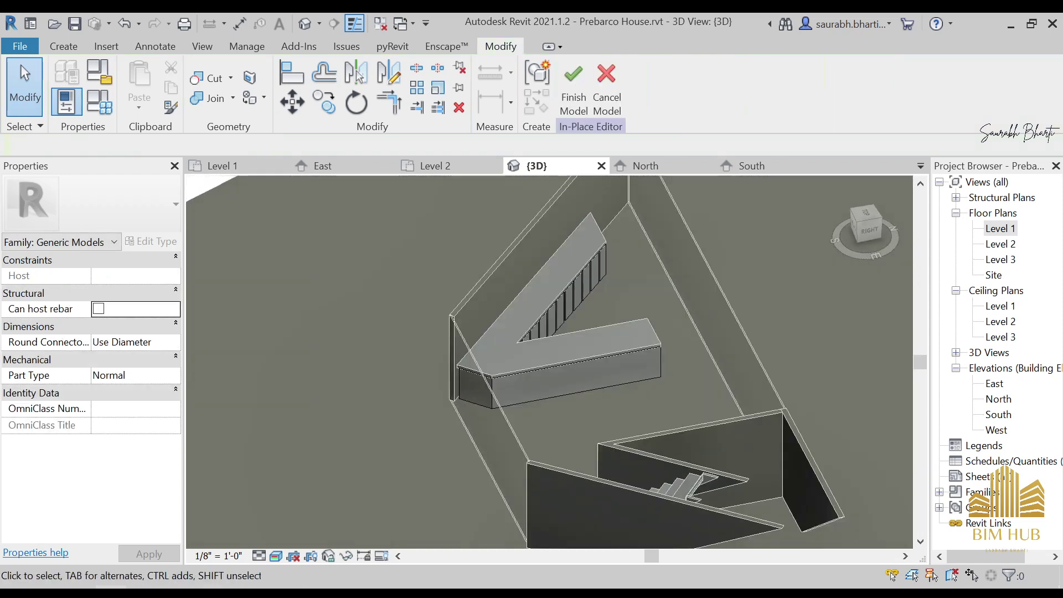
# Check the kitchen reference photo and open the cabinet extrusion's sketch for editing in the Level 1 floor plan
pyautogui.hotkey('alt', 'Tab')
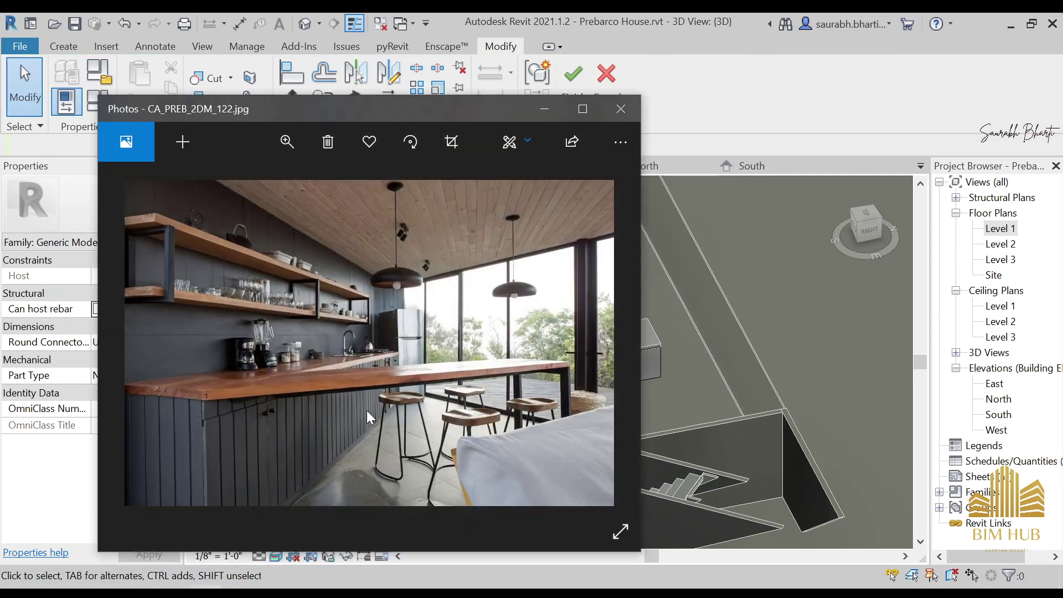
pyautogui.hotkey('alt', 'Tab')
pyautogui.scroll(-3, 585, 324)
pyautogui.scroll(2, 586, 324)
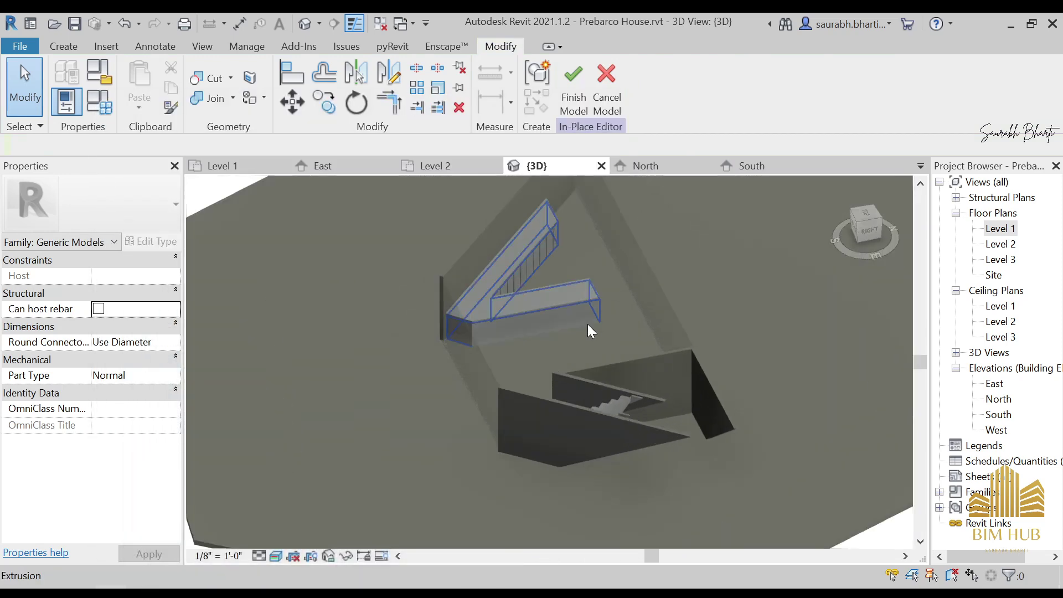
pyautogui.click(584, 322)
pyautogui.click(583, 83)
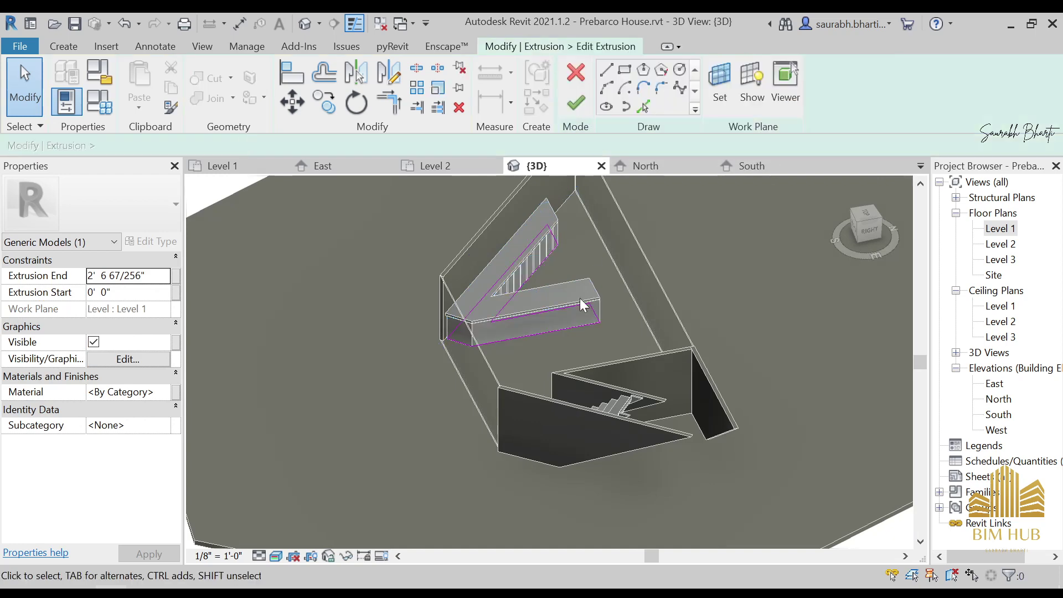
pyautogui.doubleClick(1004, 231)
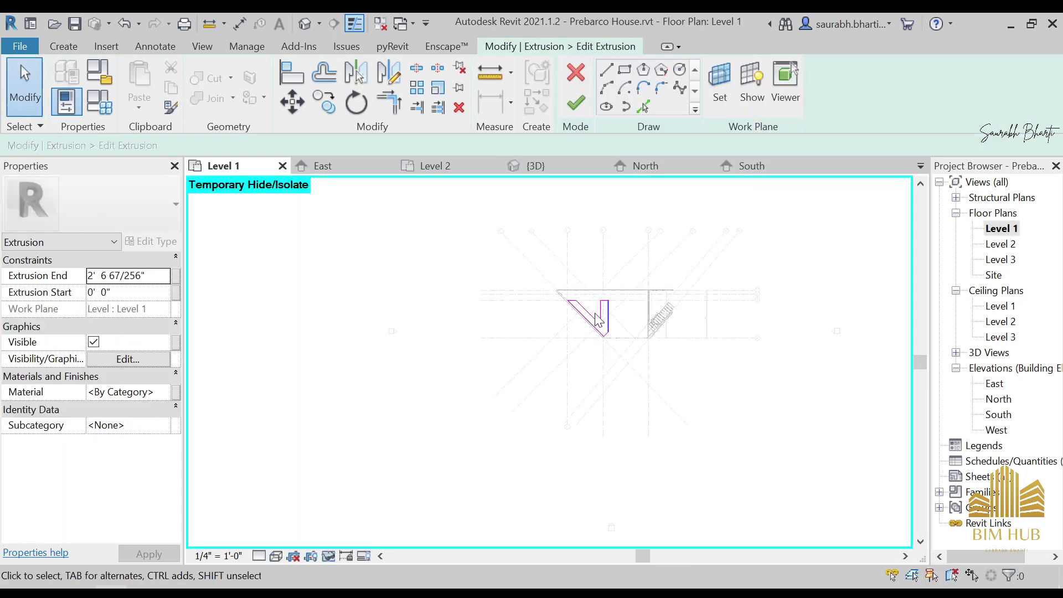
# Extend the cabinet outline's inner diagonal line to the short lower end edge and trim the two into a corner
pyautogui.scroll(5, 526, 340)
pyautogui.click(590, 354)
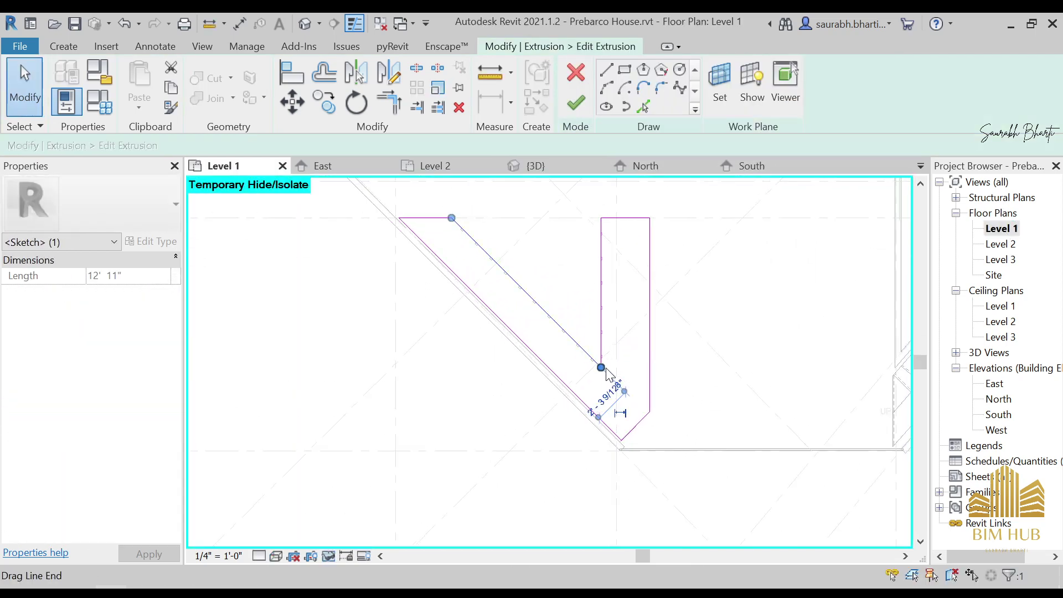
pyautogui.moveTo(604, 367); pyautogui.dragTo(648, 413)
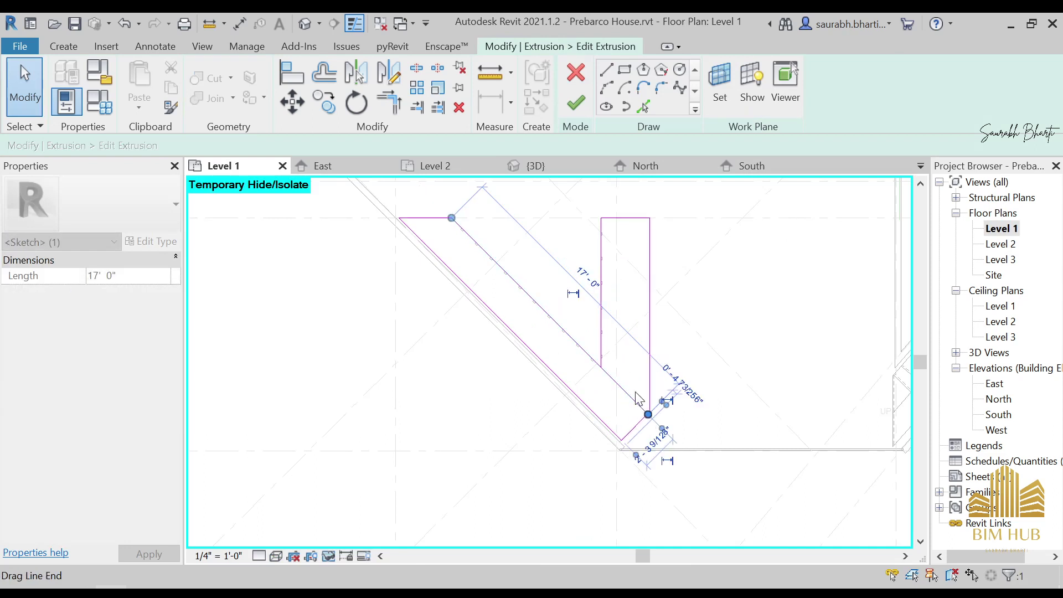
pyautogui.click(618, 369)
pyautogui.press('t')
pyautogui.press('r')
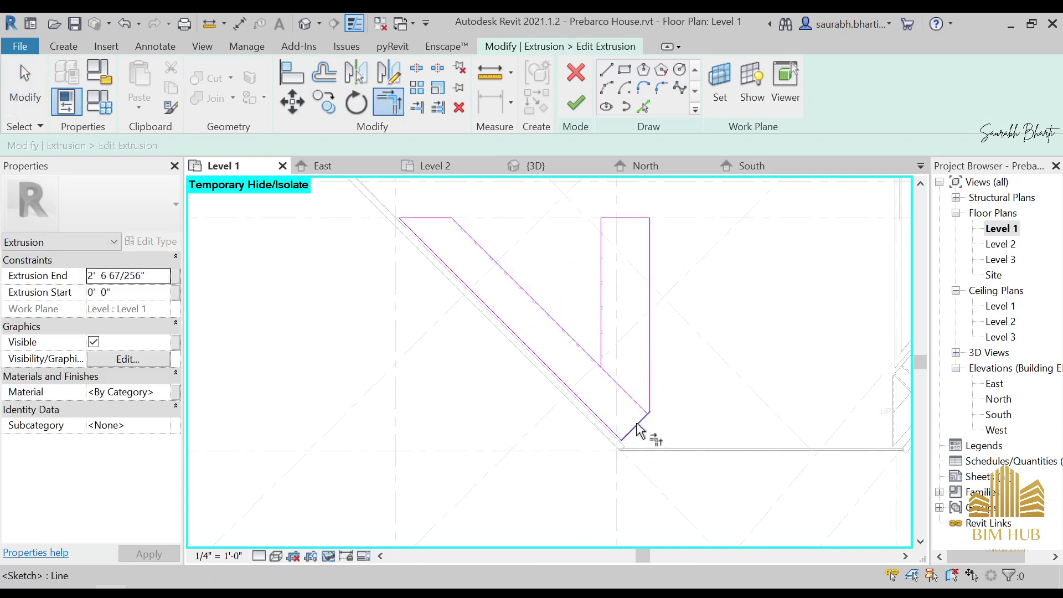
pyautogui.click(640, 425)
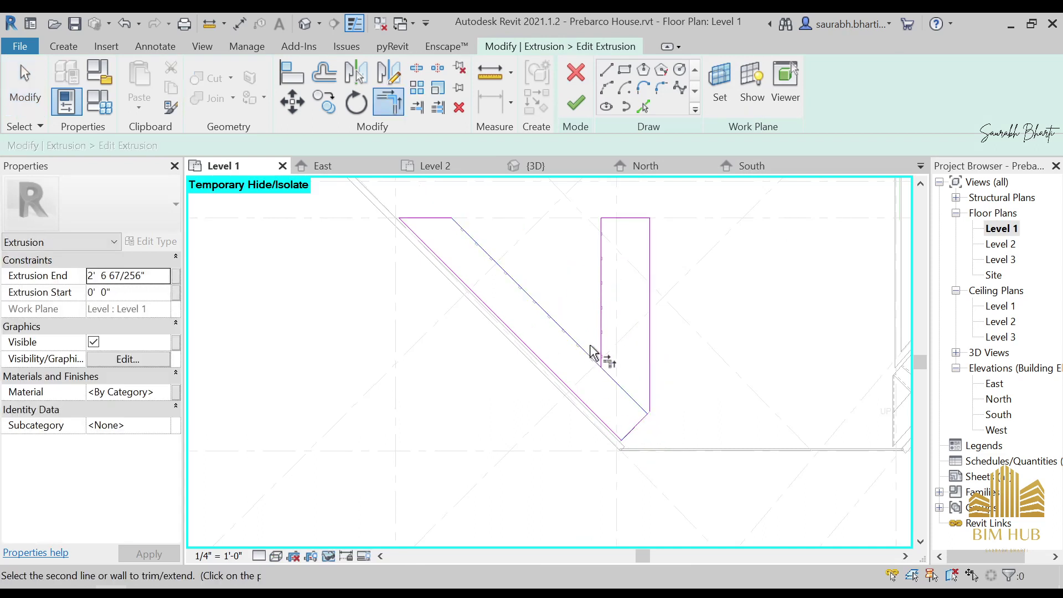
pyautogui.click(595, 366)
pyautogui.press('Escape')
pyautogui.press('Escape')
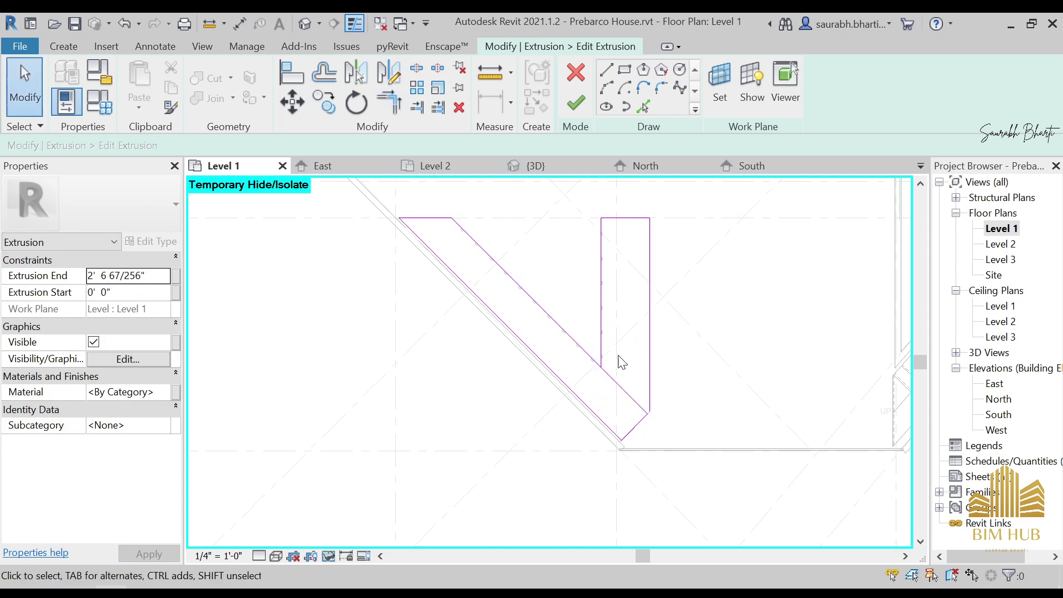
# Delete the vertical leg's lines so only the diagonal cabinet outline remains, and finish editing the extrusion
pyautogui.click(604, 339)
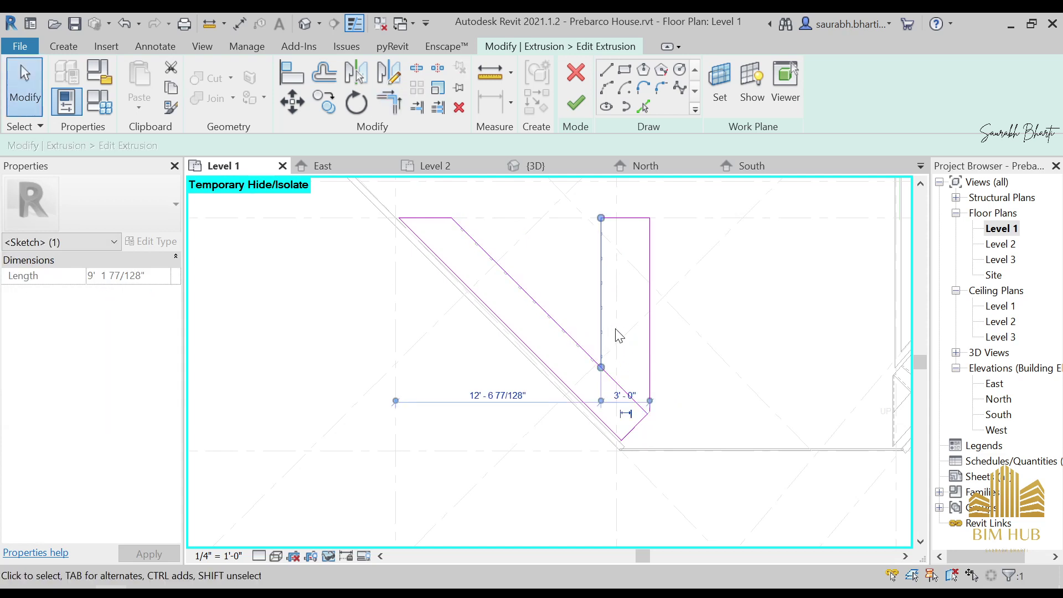
pyautogui.press('Escape')
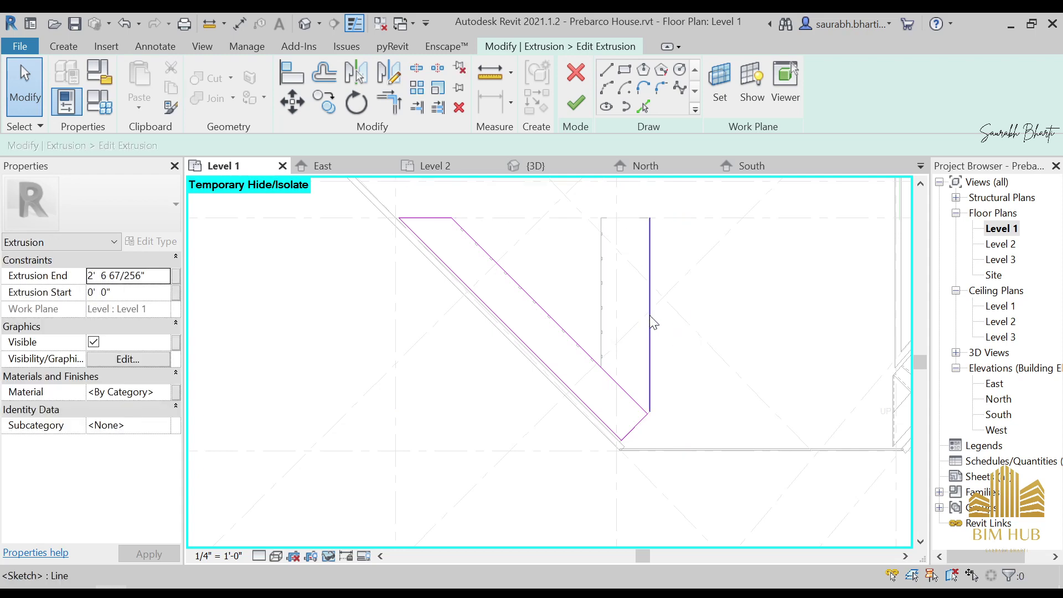
pyautogui.scroll(3, 662, 408)
pyautogui.press('t')
pyautogui.press('r')
pyautogui.scroll(3, 634, 431)
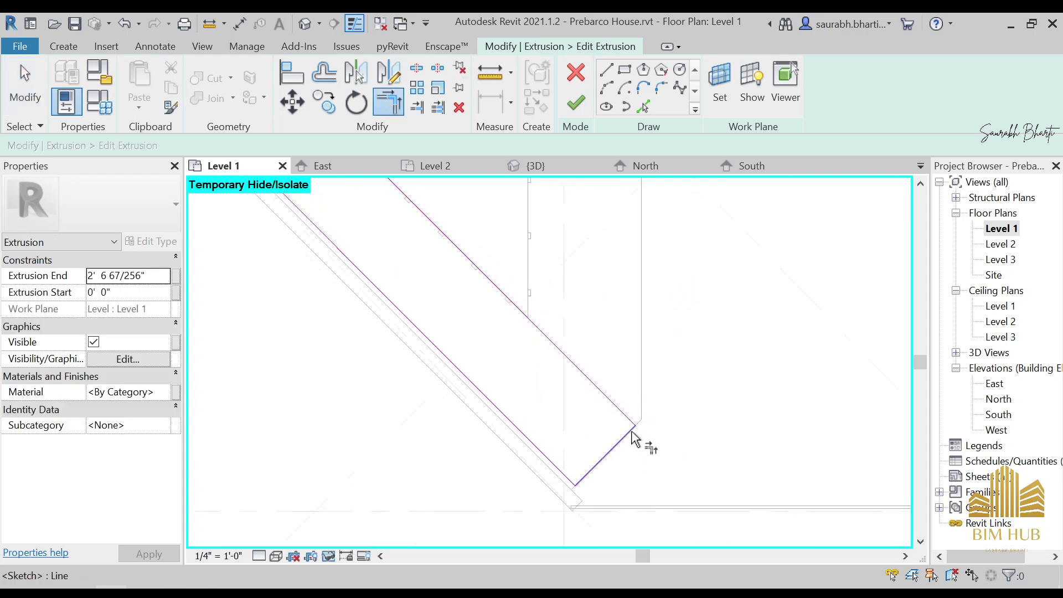
pyautogui.scroll(-5, 464, 252)
pyautogui.scroll(-4, 464, 248)
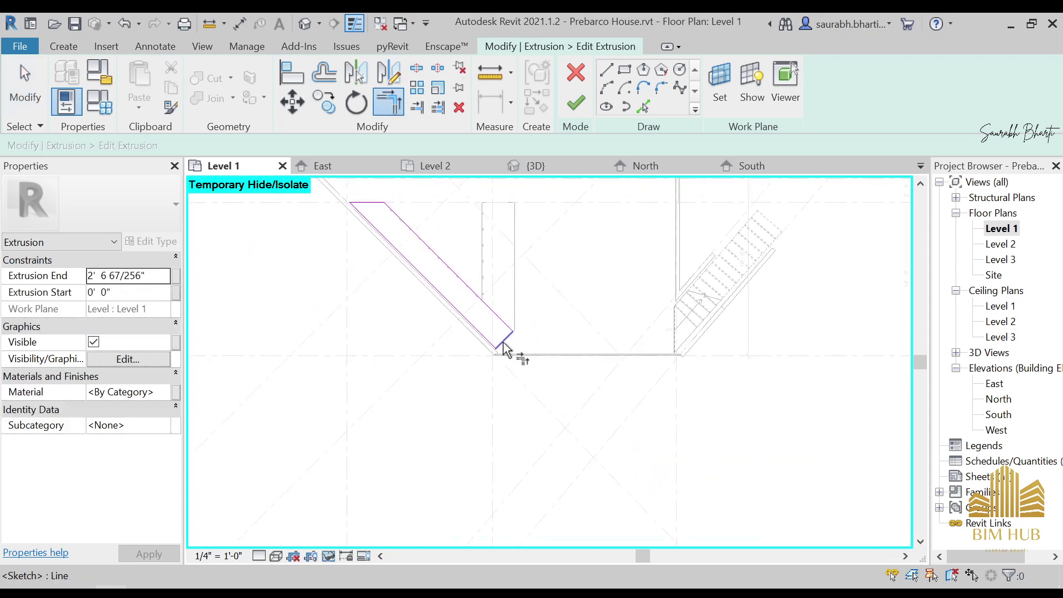
pyautogui.press('Escape')
pyautogui.click(575, 105)
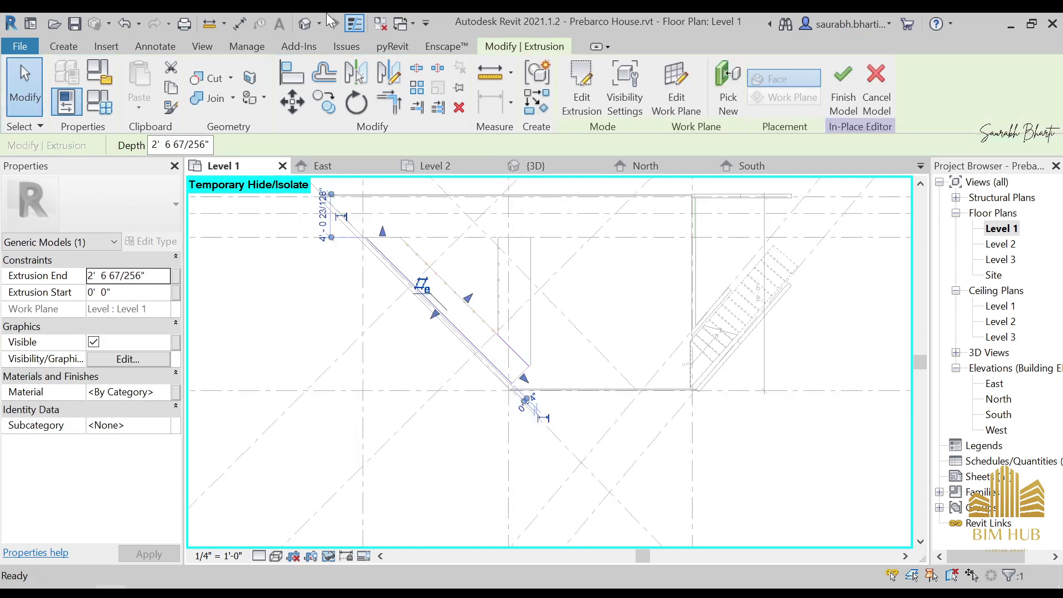
# Remove the leftover voids of the deleted cabinet leg in the 3D view and finish the in-place model
pyautogui.click(304, 25)
pyautogui.keyDown('shift'); pyautogui.moveTo(364, 208); pyautogui.dragTo(554, 310, button='middle'); pyautogui.keyUp('shift')
pyautogui.click(503, 363)
pyautogui.click(519, 361)
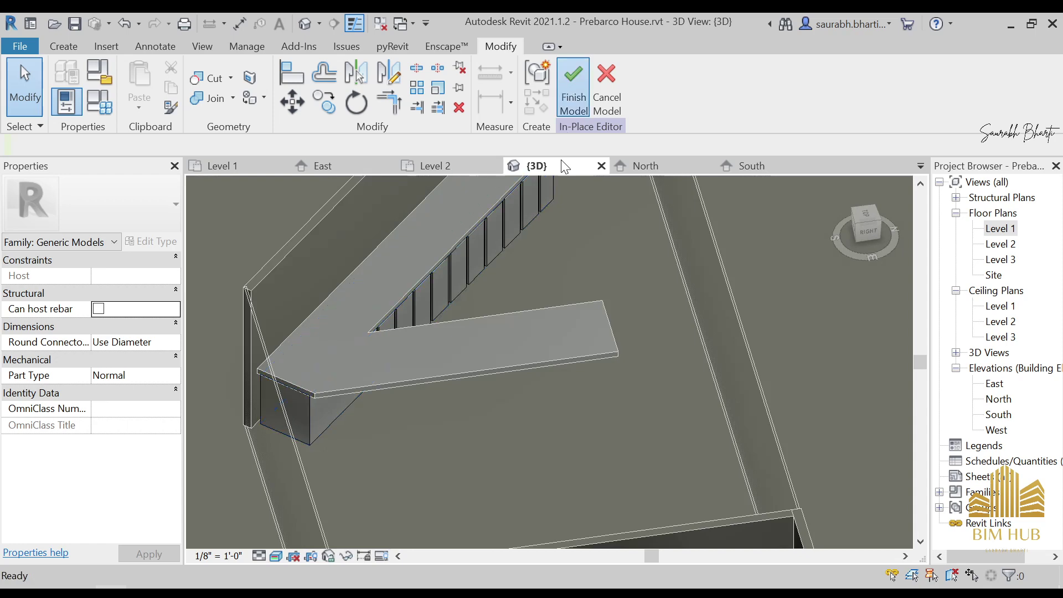
pyautogui.click(573, 88)
pyautogui.keyDown('shift'); pyautogui.moveTo(581, 276); pyautogui.dragTo(584, 277, button='middle'); pyautogui.keyUp('shift')
# Examine the wall shelves and counter in the kitchen reference photo, and view the modelled kitchen from the front in 3D
pyautogui.click(206, 591)
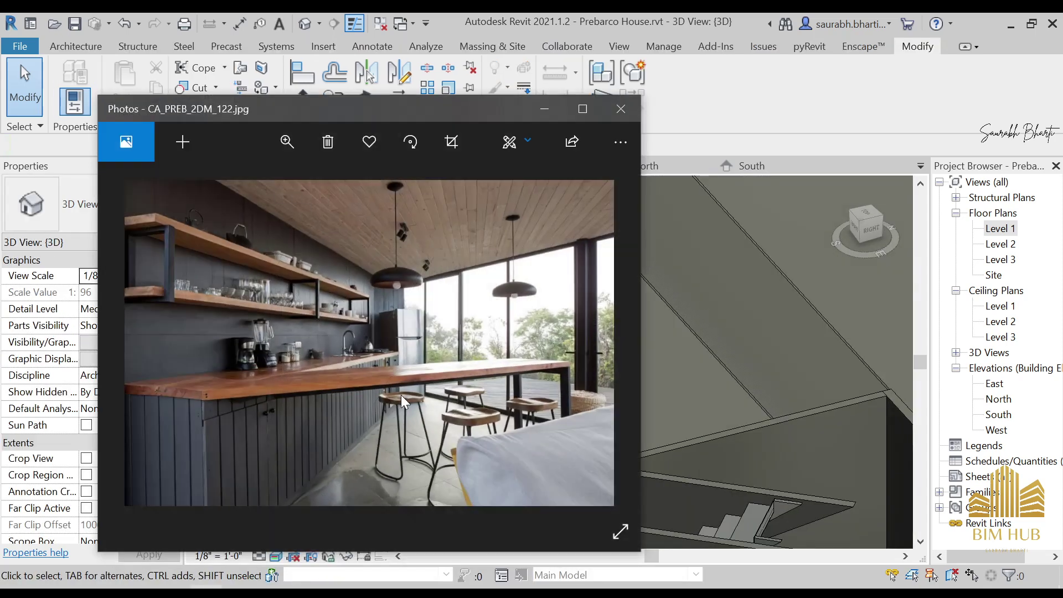
pyautogui.scroll(2, 366, 463)
pyautogui.scroll(1, 342, 411)
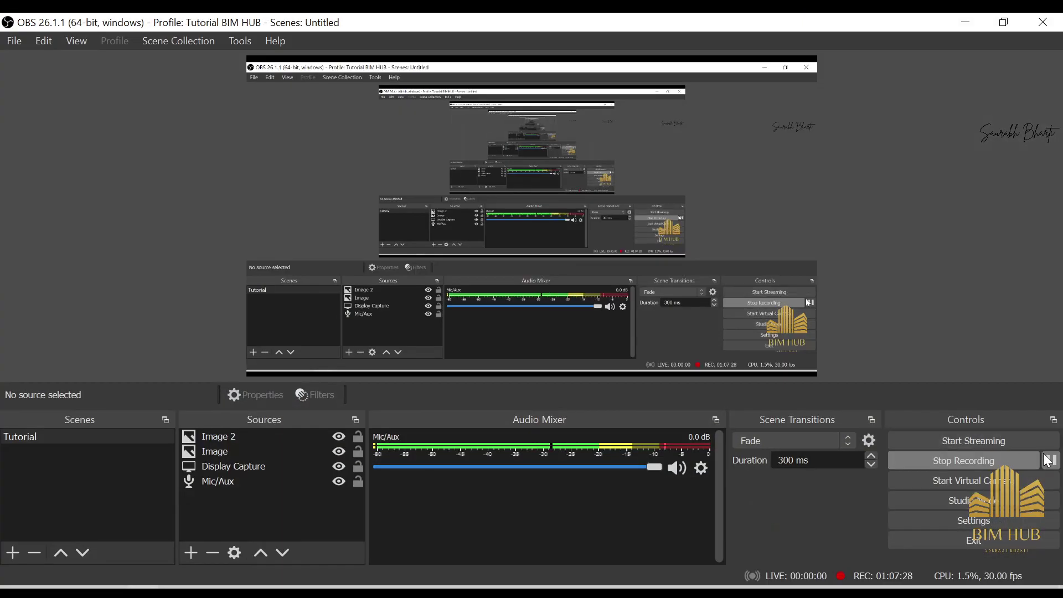
pyautogui.click(968, 22)
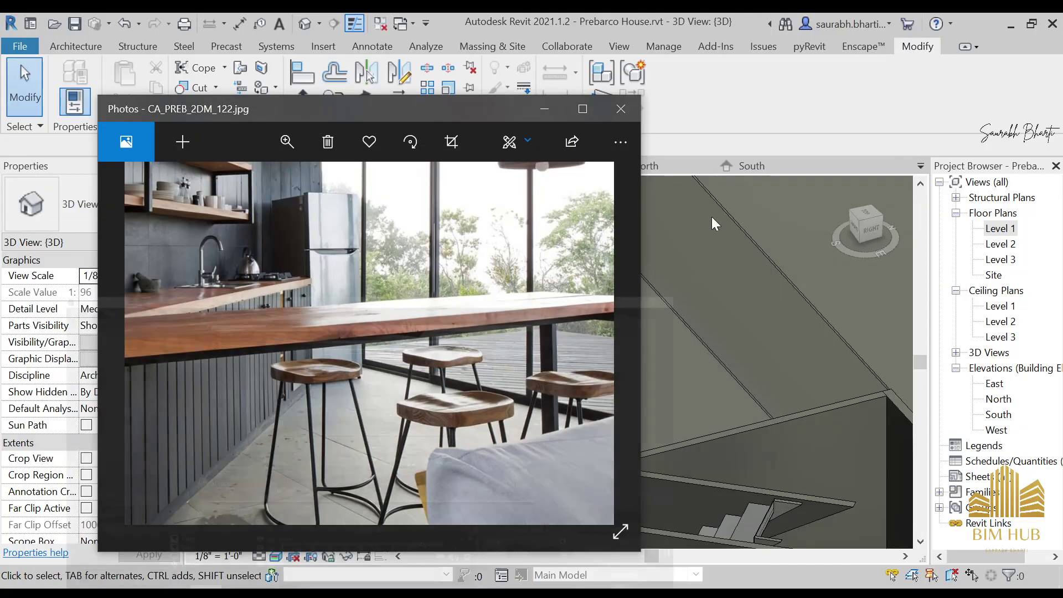
pyautogui.scroll(-3, 356, 365)
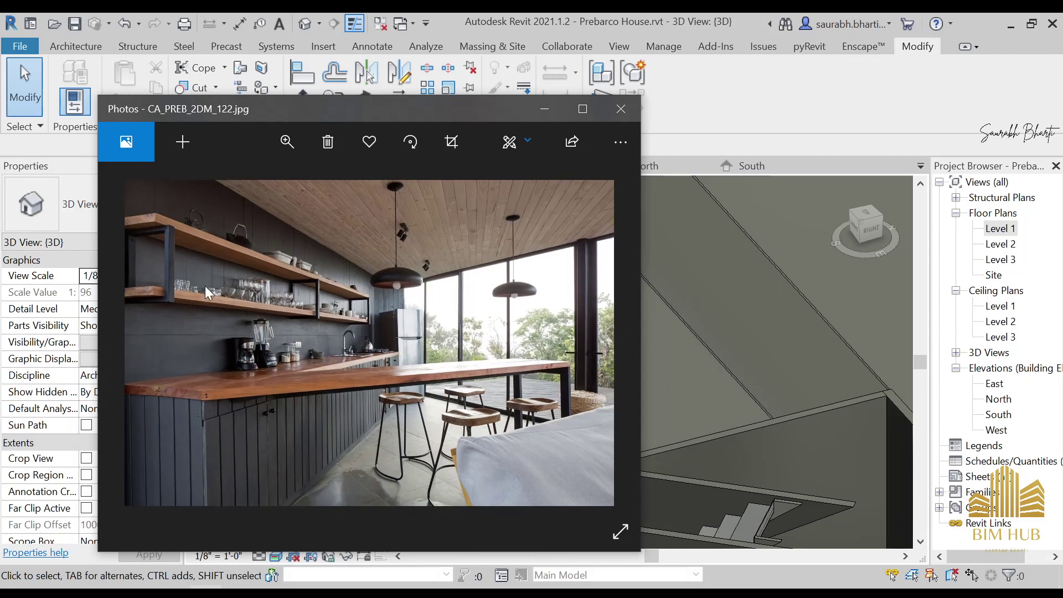
pyautogui.click(548, 110)
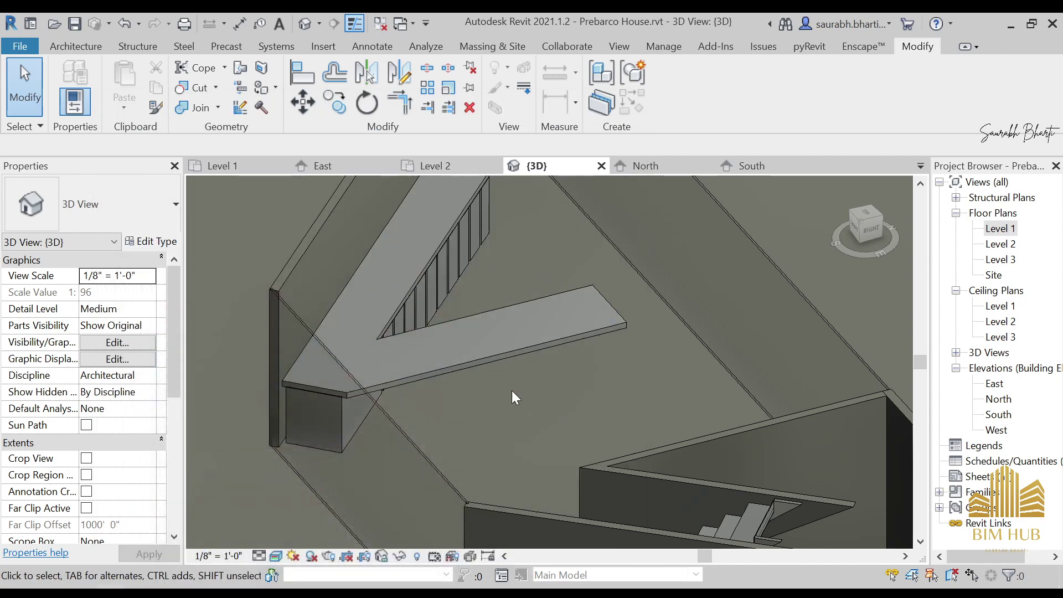
pyautogui.moveTo(422, 352)
pyautogui.keyDown('shift'); pyautogui.mouseDown(button='middle')
pyautogui.moveTo(414, 330)
pyautogui.moveTo(444, 320)
pyautogui.mouseUp(button='middle'); pyautogui.keyUp('shift')
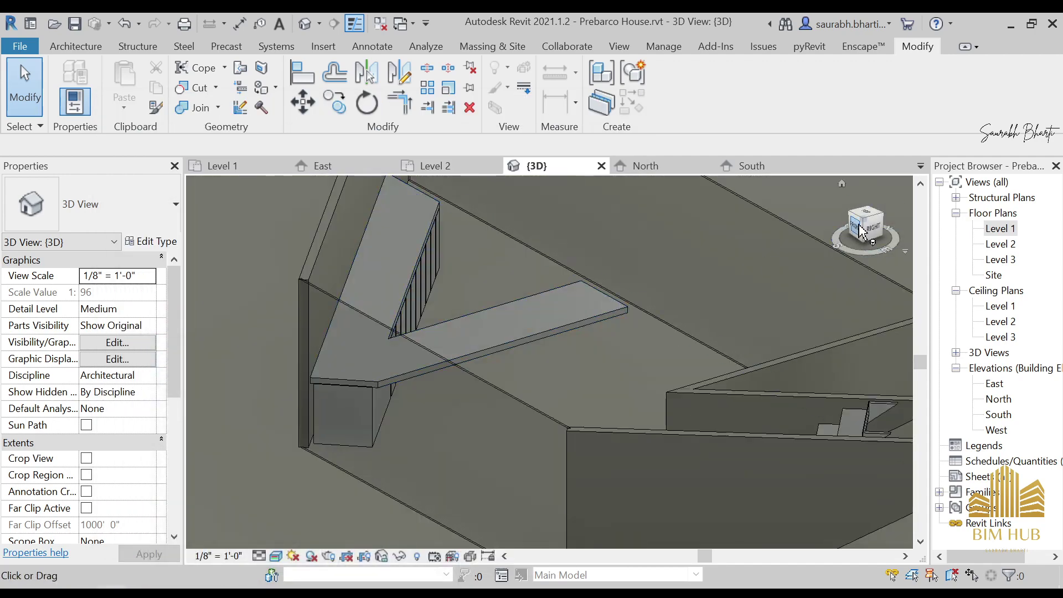
pyautogui.click(859, 231)
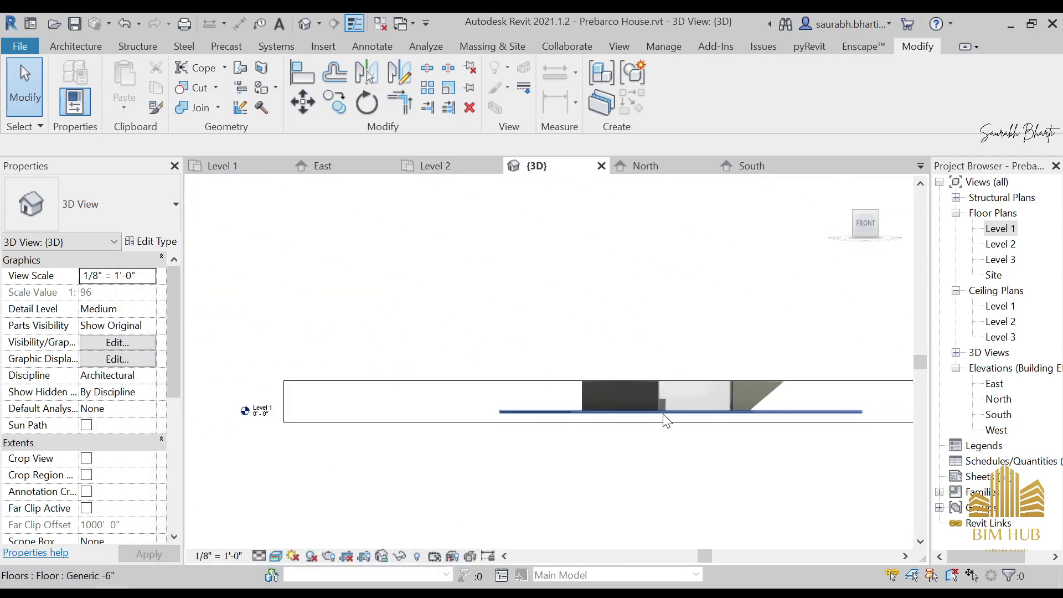
pyautogui.scroll(3, 667, 422)
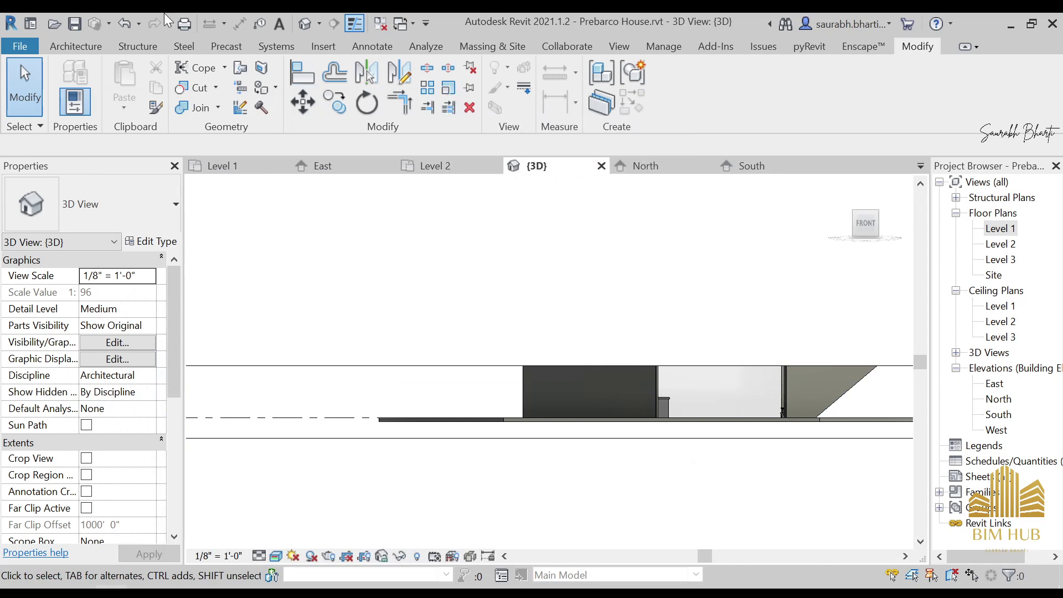
# Start an in-place Generic Models component with the default name Generic Models 1 and open the Level 1 floor plan
pyautogui.click(76, 46)
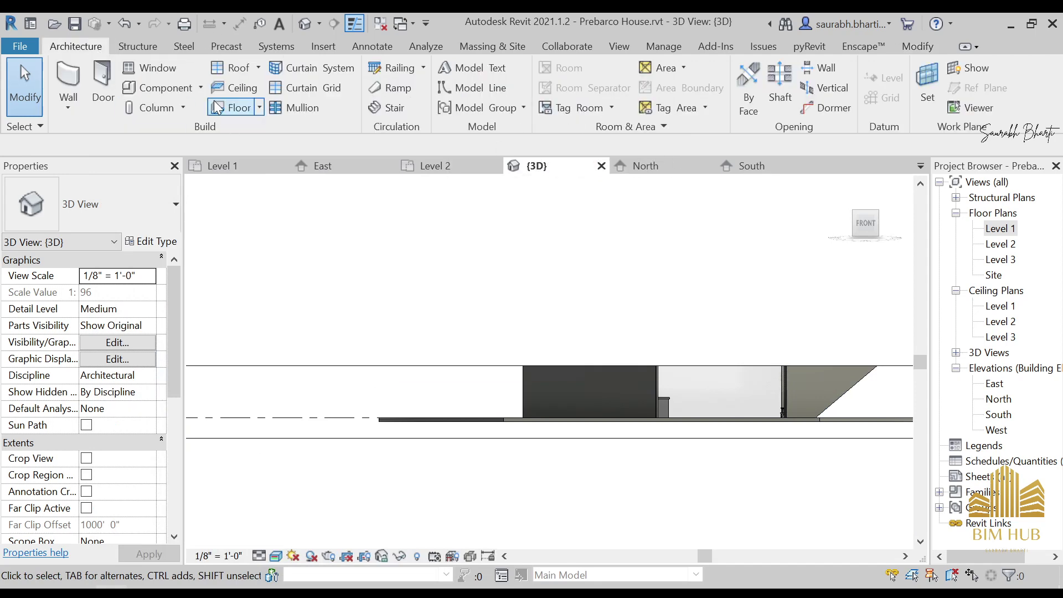
pyautogui.click(200, 88)
pyautogui.click(184, 152)
pyautogui.scroll(-2, 485, 304)
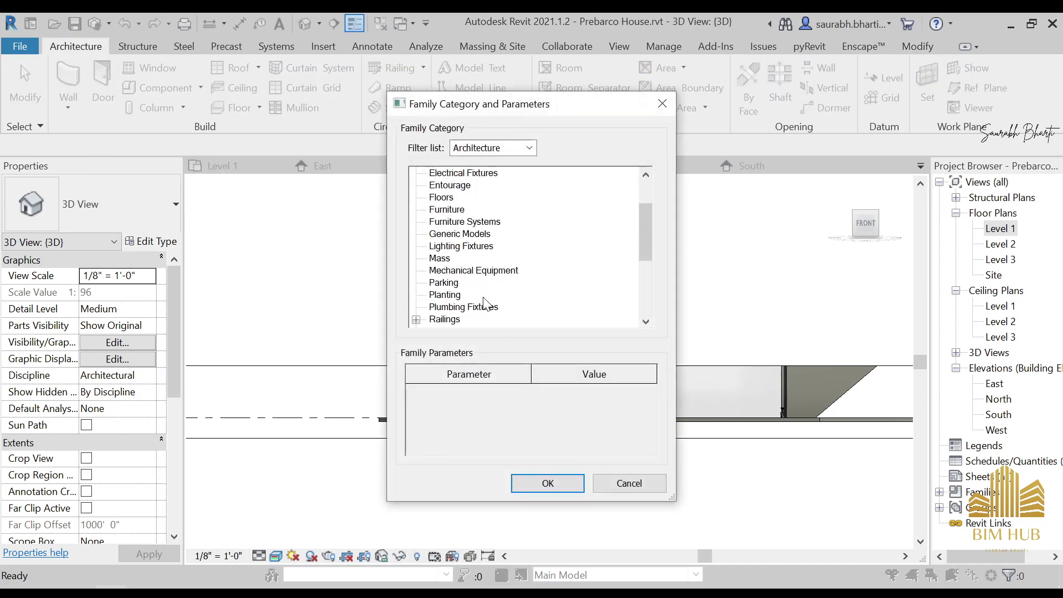
pyautogui.doubleClick(469, 239)
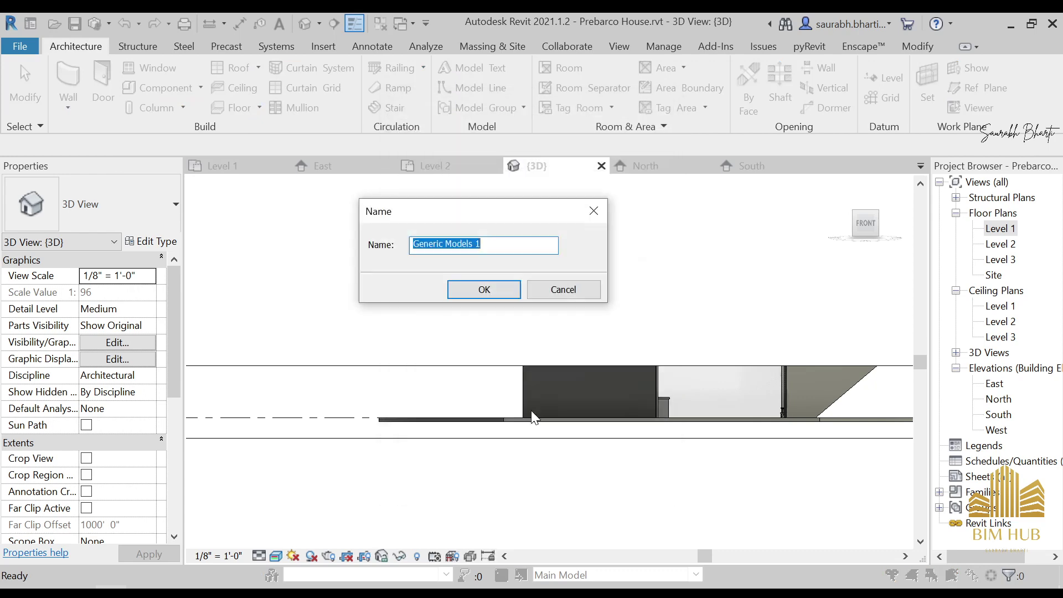
pyautogui.click(480, 294)
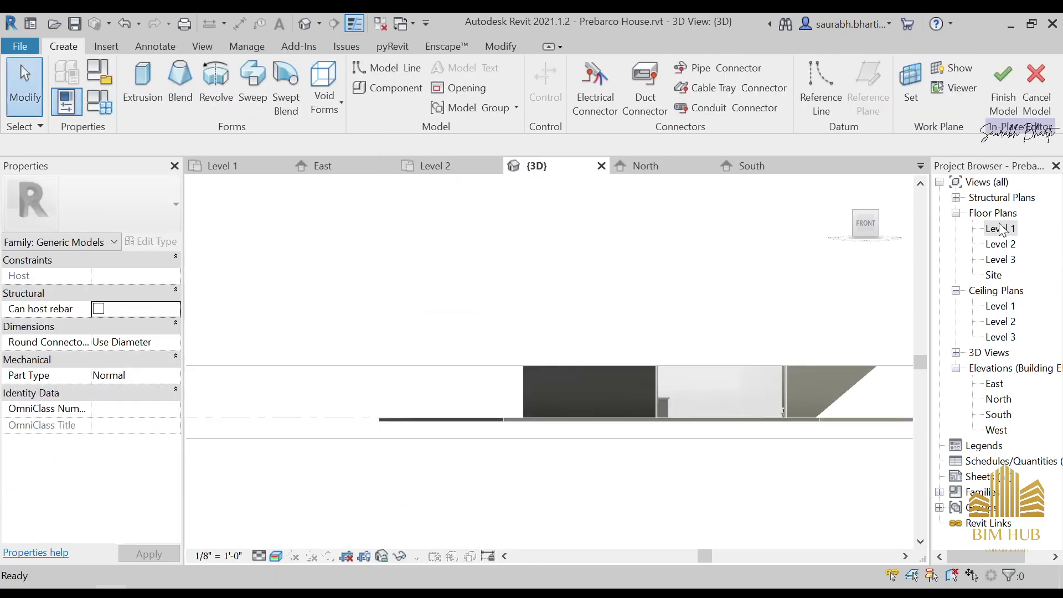
pyautogui.doubleClick(999, 228)
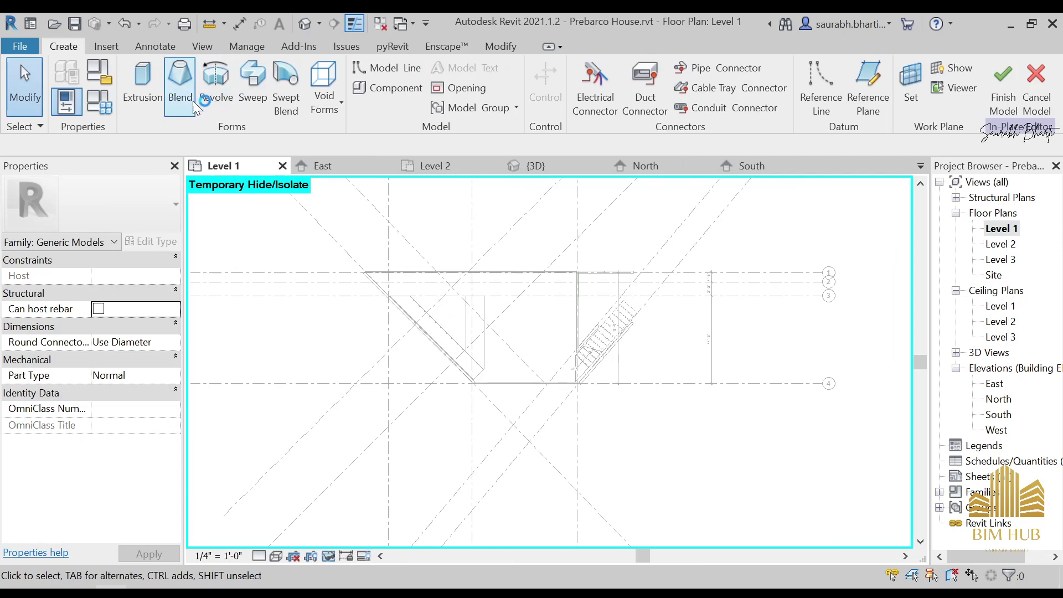
# Start a solid extrusion and sketch a closed four-sided outline over the diagonal cabinet, with its long side 19'-0" along the slanted wall
pyautogui.click(142, 88)
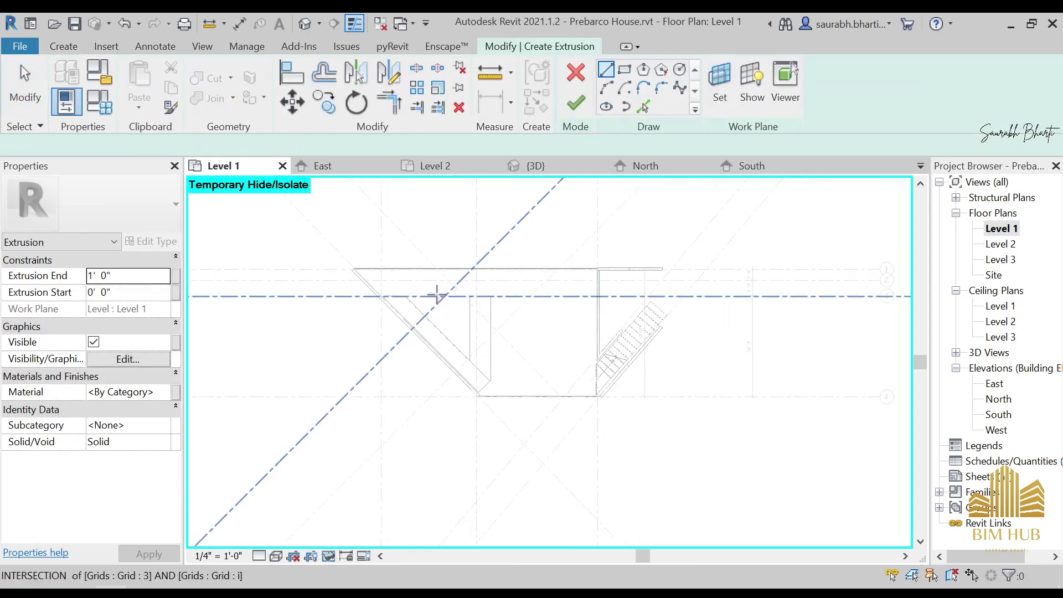
pyautogui.scroll(5, 368, 332)
pyautogui.click(328, 280)
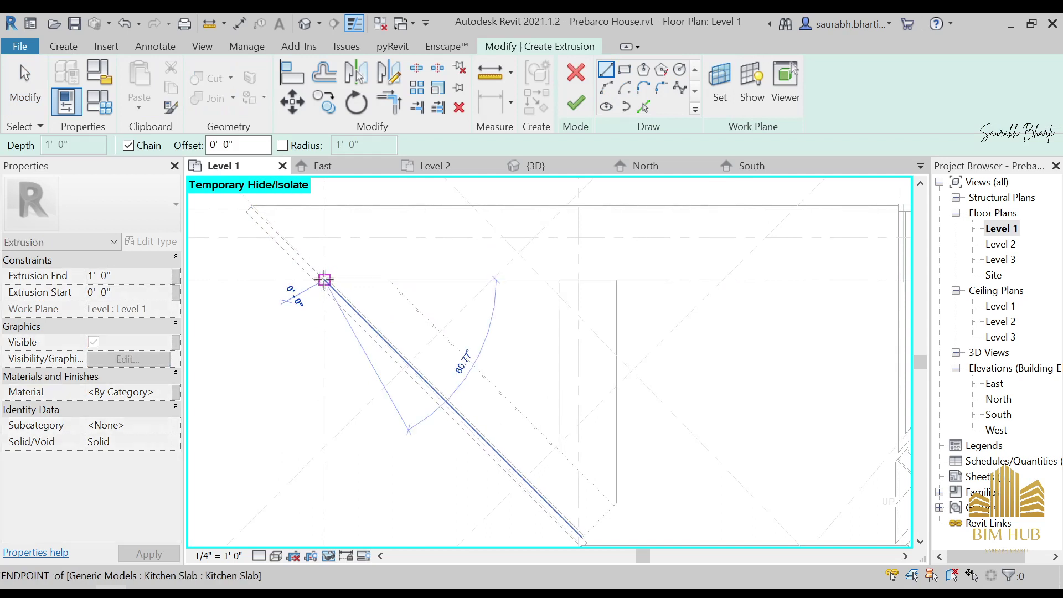
pyautogui.moveTo(559, 501); pyautogui.dragTo(552, 486, button='middle')
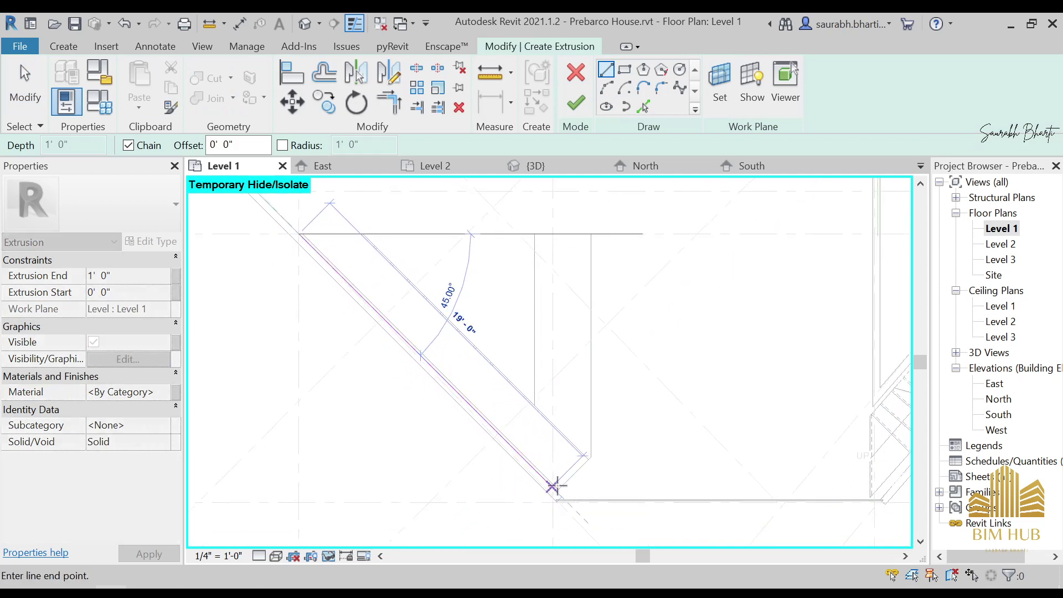
pyautogui.click(552, 486)
pyautogui.click(585, 454)
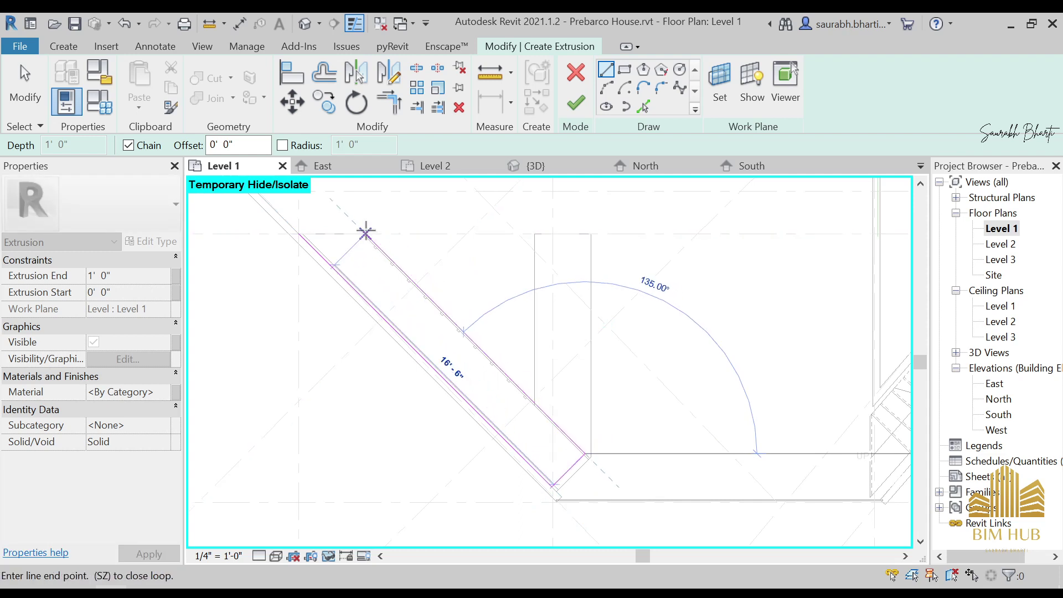
pyautogui.click(365, 233)
pyautogui.click(299, 234)
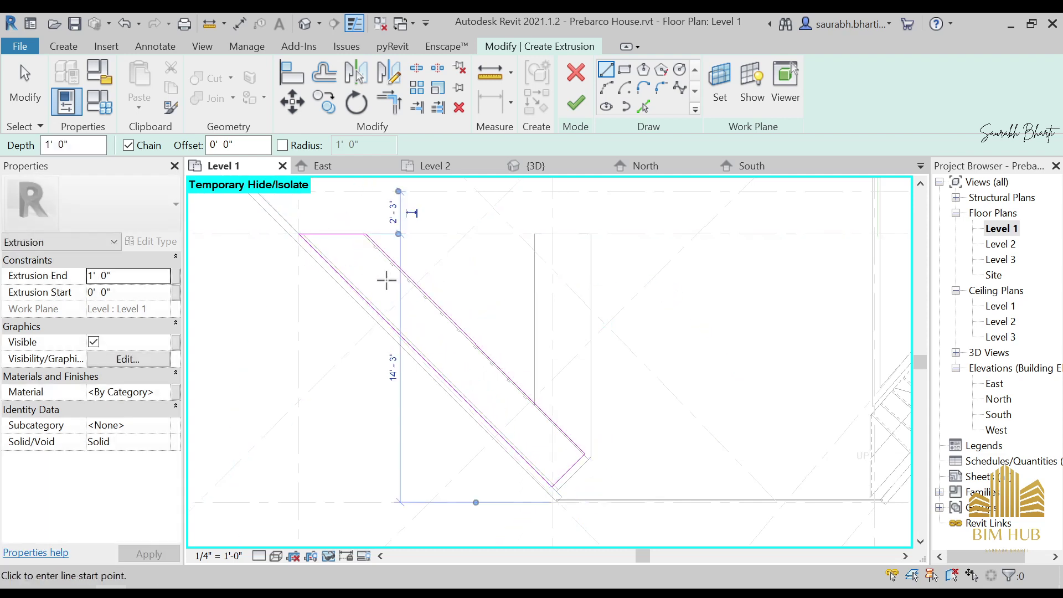
pyautogui.press('Escape')
# Set the extrusion's start to 5' 0" and its end to 5' 2"
pyautogui.scroll(-3, 398, 273)
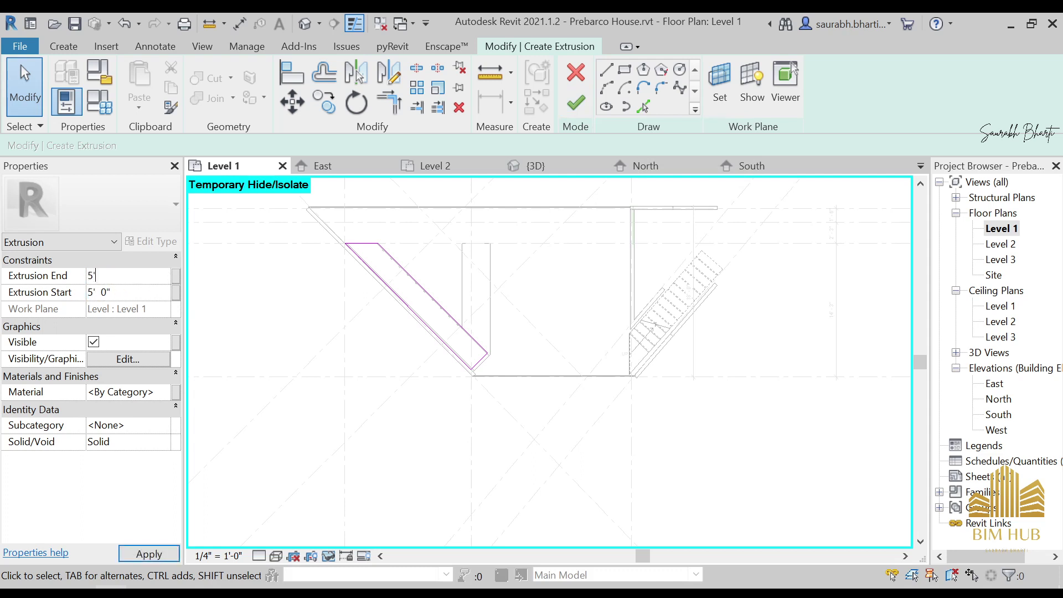
pyautogui.press('Return')
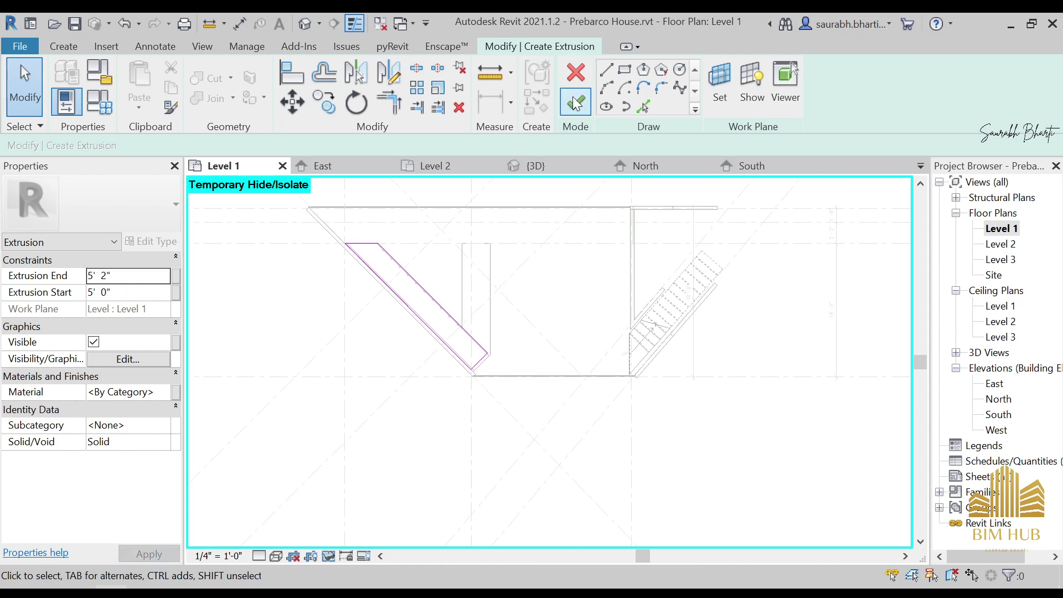
# Complete the wall shelf extrusion and inspect it above the counter in the 3D view
pyautogui.click(575, 102)
pyautogui.click(307, 24)
pyautogui.keyDown('shift'); pyautogui.moveTo(374, 289); pyautogui.dragTo(714, 330, button='middle'); pyautogui.keyUp('shift')
pyautogui.scroll(3, 557, 367)
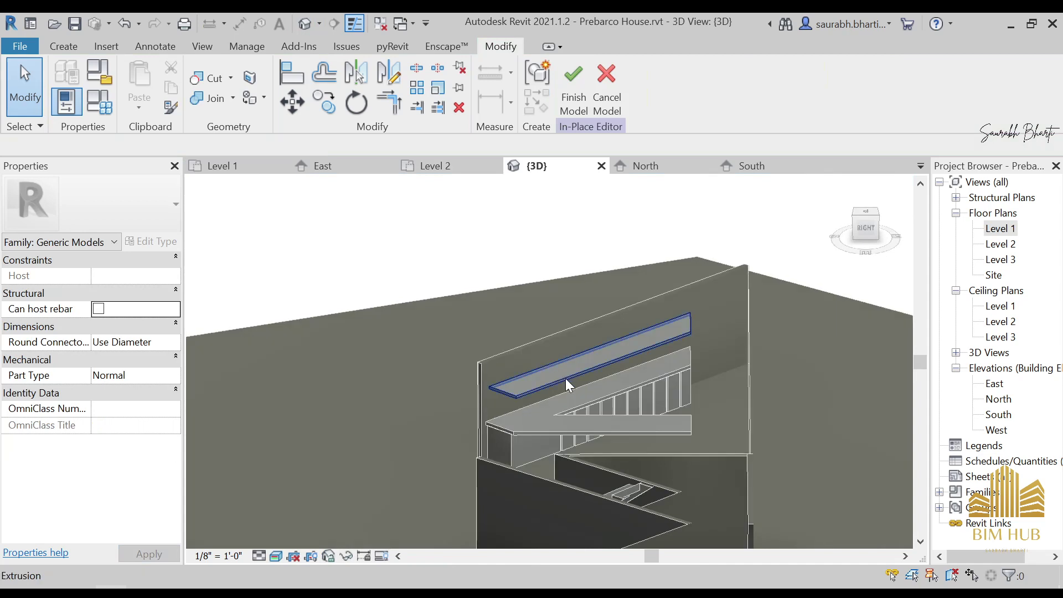
pyautogui.click(569, 374)
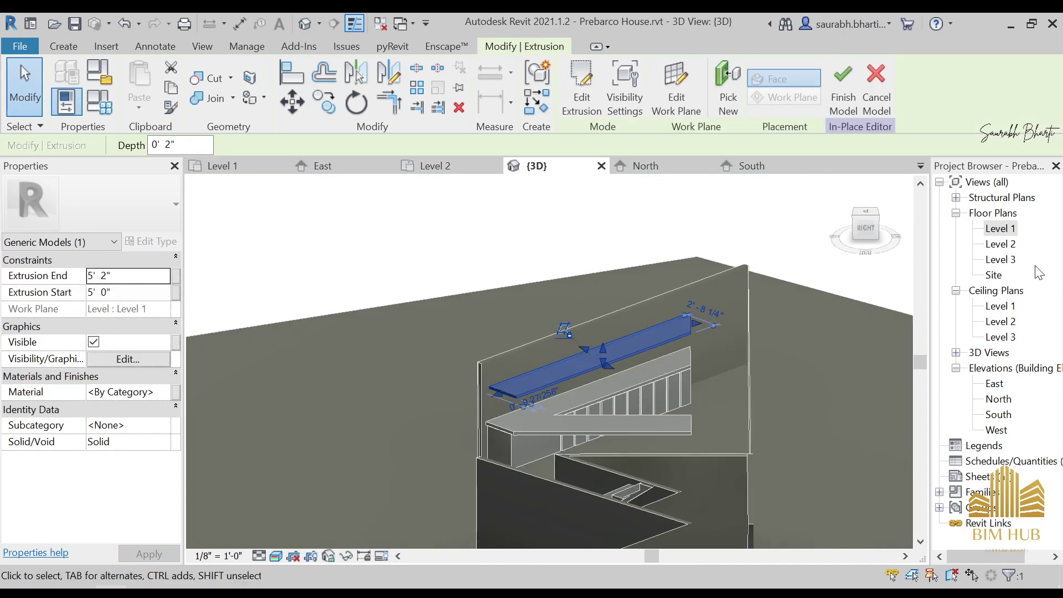
pyautogui.keyDown('shift'); pyautogui.moveTo(600, 253); pyautogui.dragTo(637, 339, button='middle'); pyautogui.keyUp('shift')
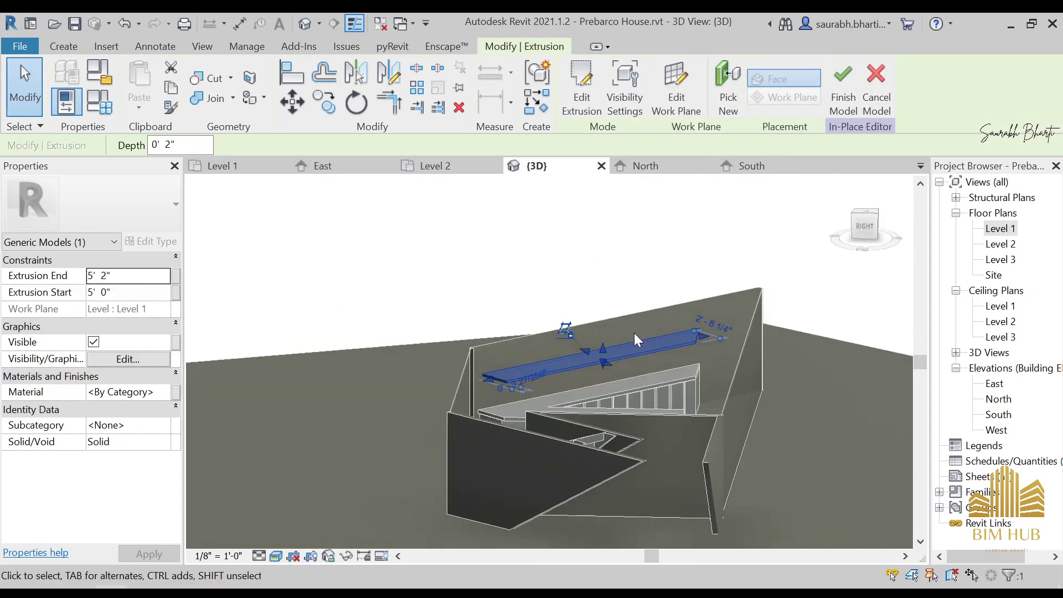
pyautogui.doubleClick(1000, 229)
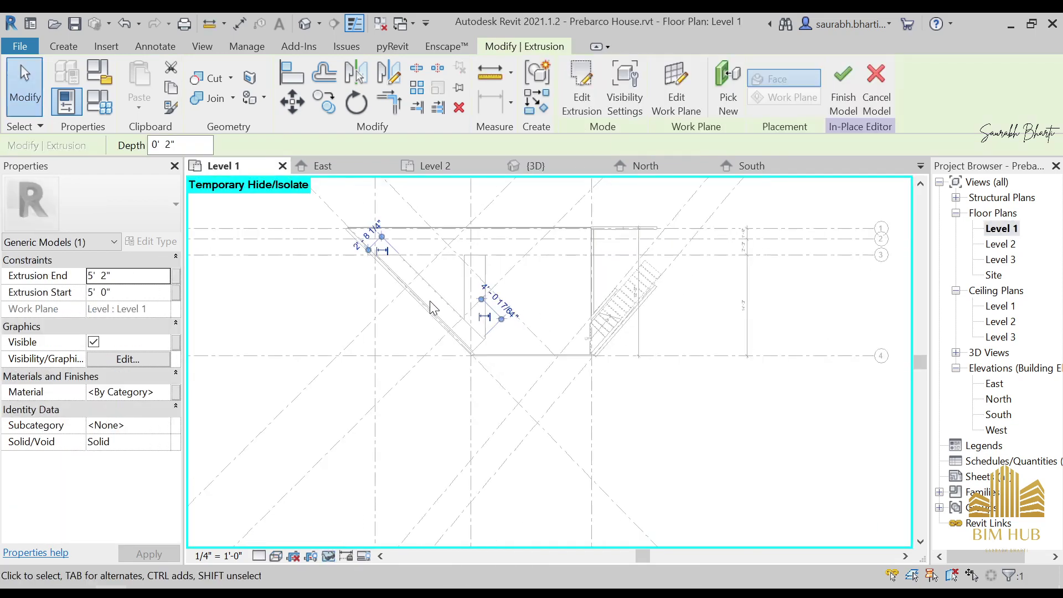
pyautogui.press('Escape')
pyautogui.click(76, 42)
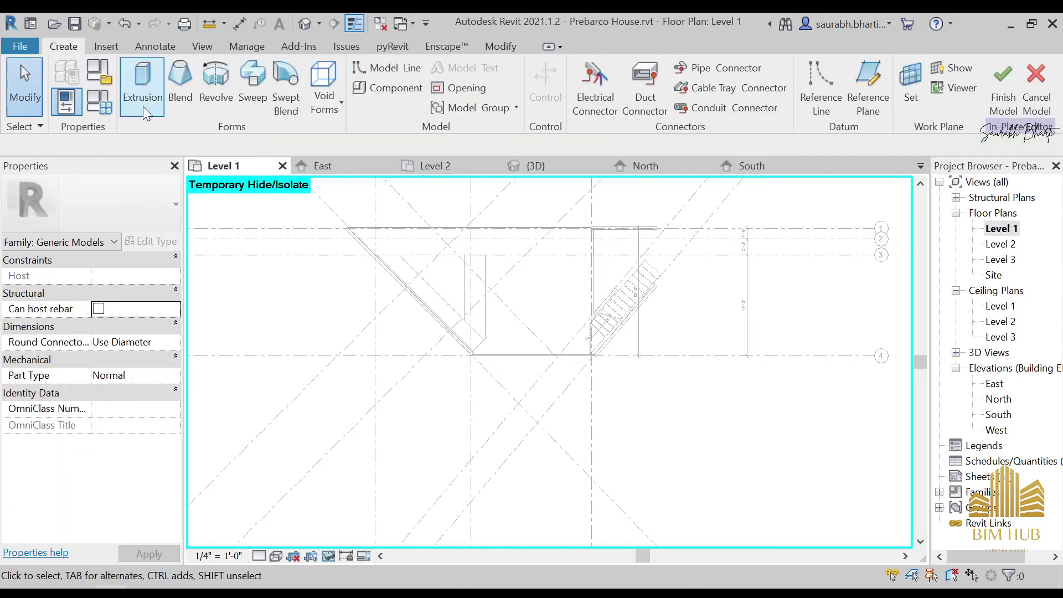
pyautogui.click(143, 83)
pyautogui.scroll(2, 441, 302)
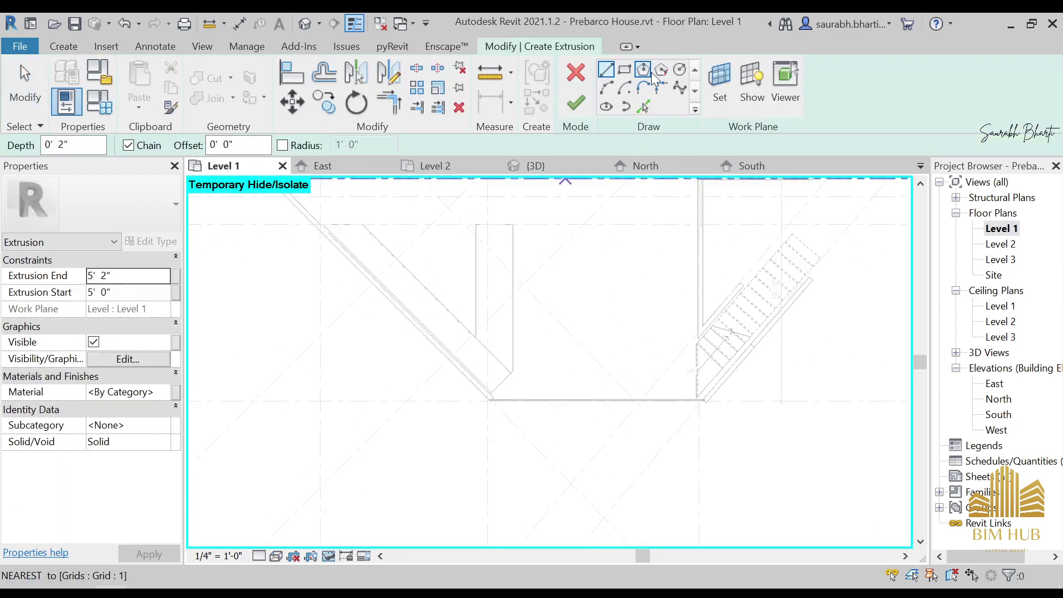
pyautogui.click(579, 87)
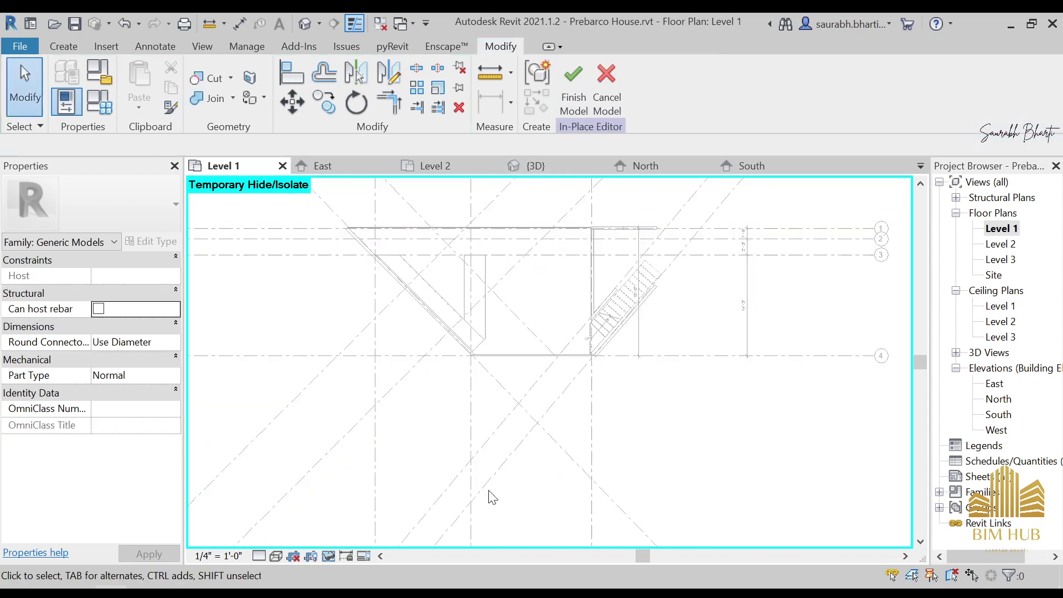
# Finish the in-place shelf model and select the shelf in the 3D view
pyautogui.scroll(-3, 487, 496)
pyautogui.moveTo(498, 467); pyautogui.dragTo(500, 449, button='middle')
pyautogui.click(564, 102)
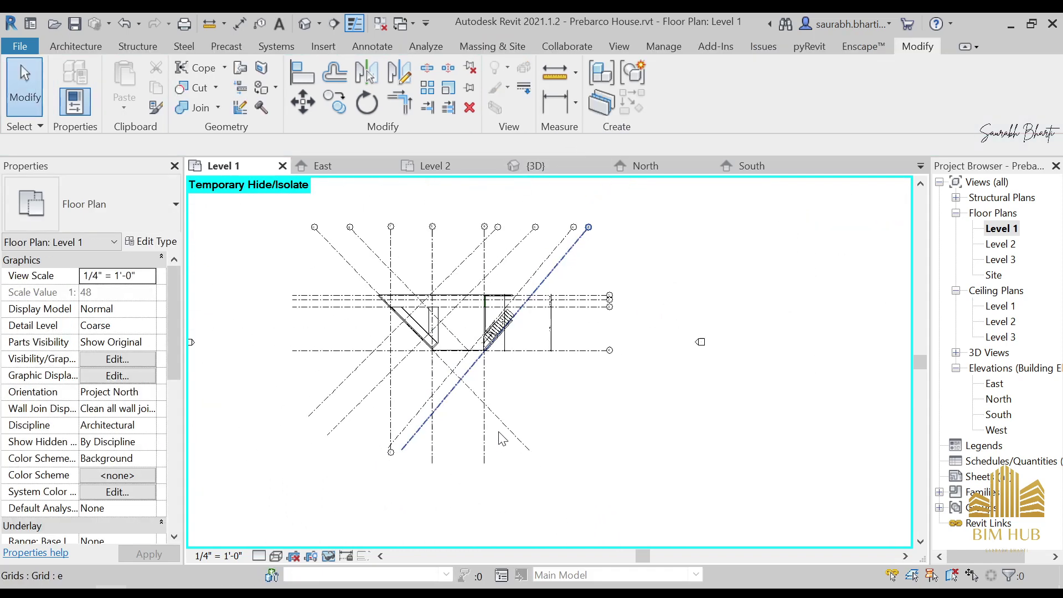
pyautogui.click(314, 25)
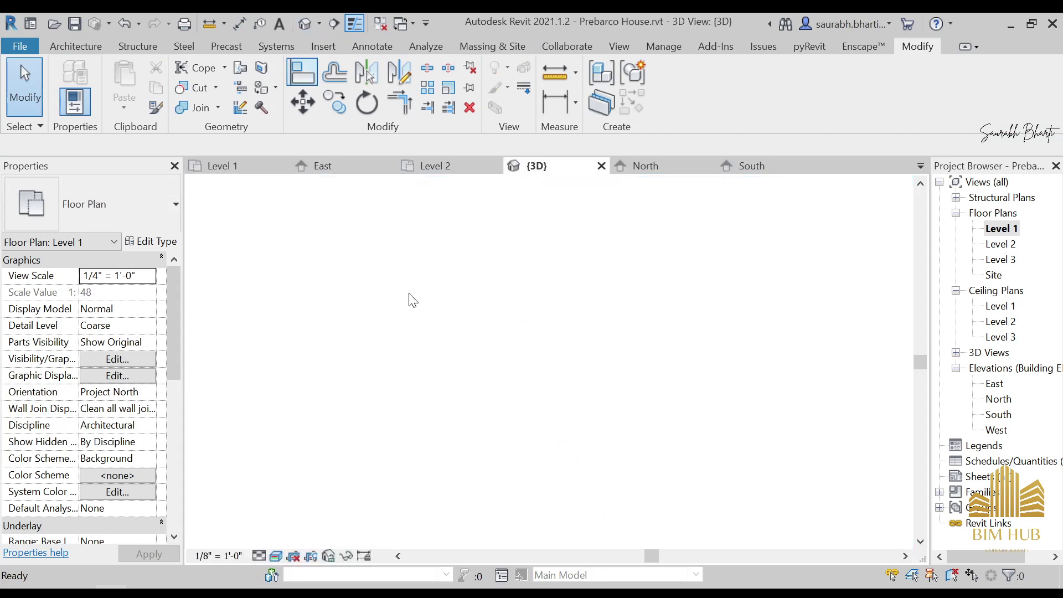
pyautogui.scroll(5, 576, 376)
pyautogui.click(580, 361)
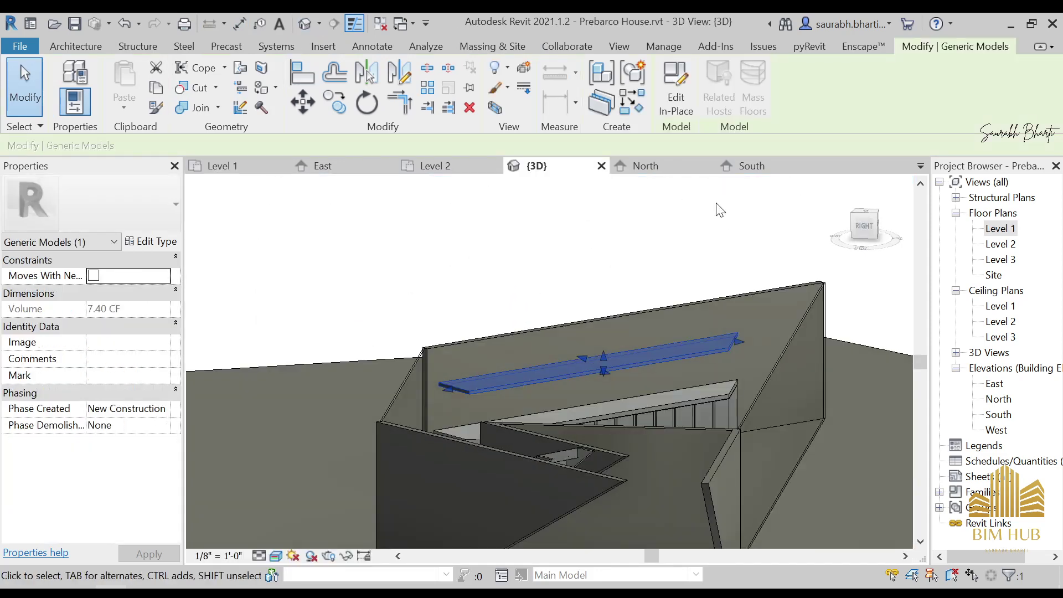
pyautogui.scroll(3, 587, 343)
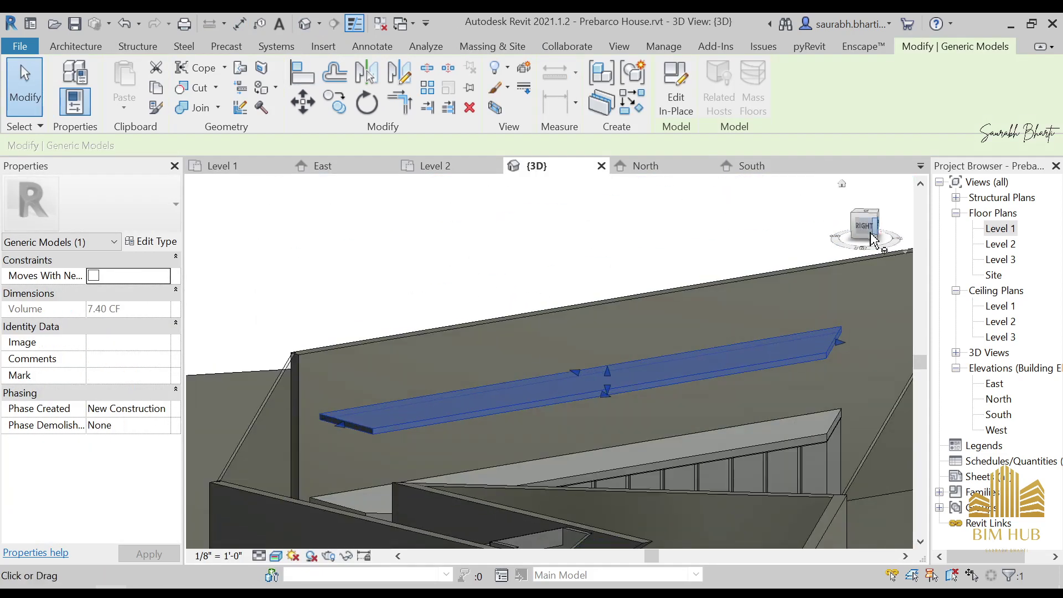
# Orient the 3D view to the right side and temporarily hide the outer wall and the stair in front of the shelf
pyautogui.click(871, 237)
pyautogui.press('Escape')
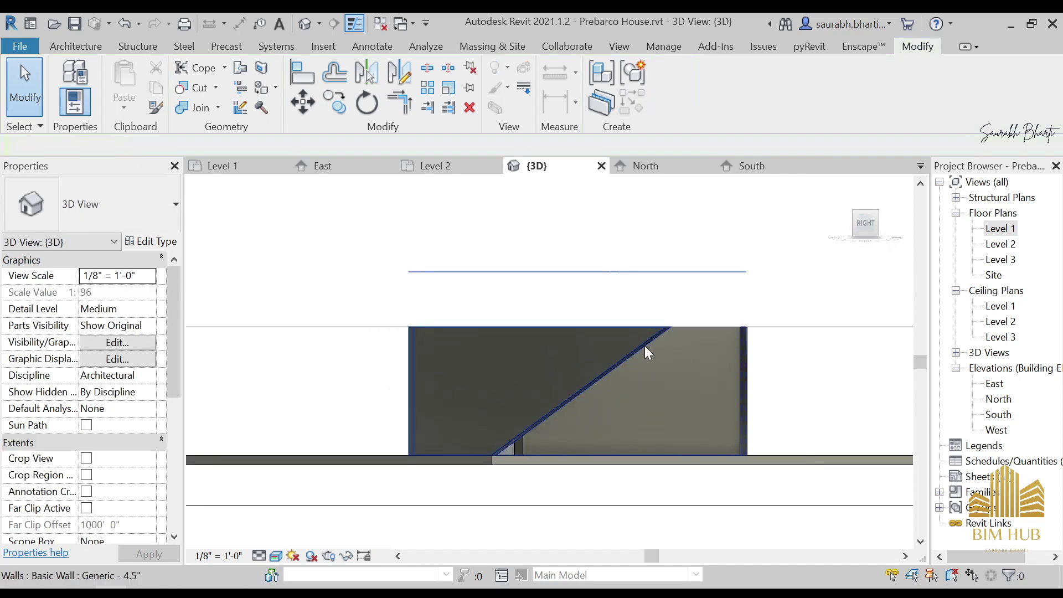
pyautogui.click(638, 330)
pyautogui.press('Escape')
pyautogui.click(549, 410)
pyautogui.press('h')
pyautogui.press('h')
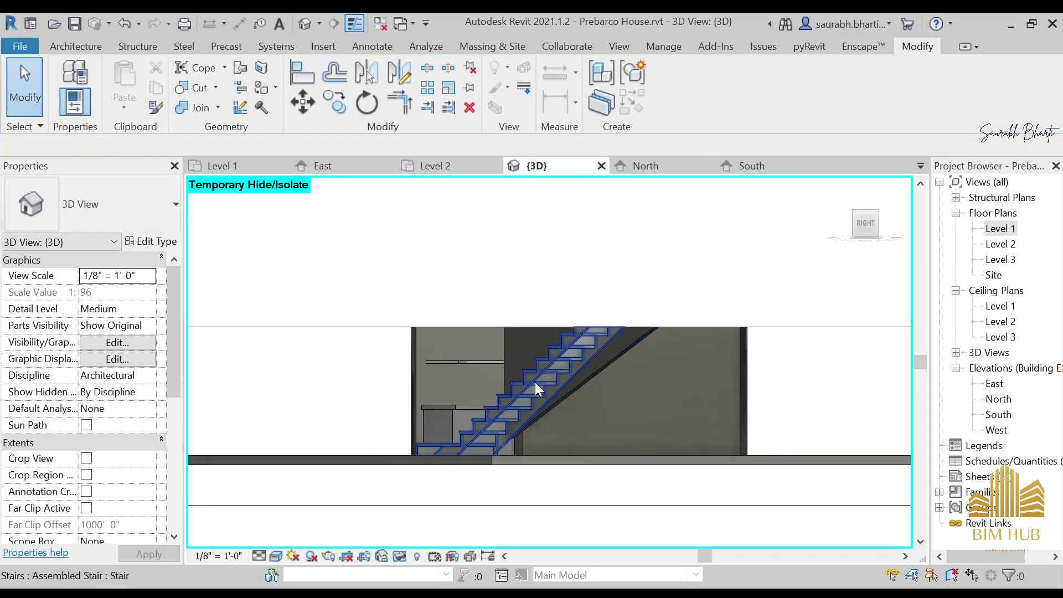
pyautogui.click(535, 388)
pyautogui.press('h')
pyautogui.press('h')
pyautogui.scroll(2, 485, 371)
# Copy the wall shelf straight up by about 1'-1" to make a second shelf above it
pyautogui.click(477, 361)
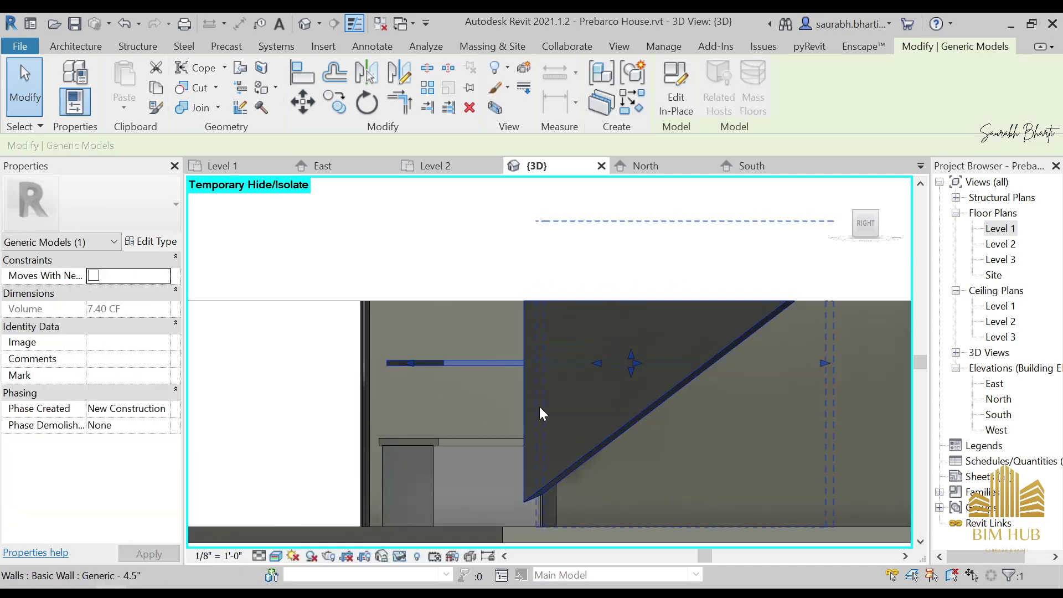
pyautogui.scroll(1, 470, 332)
pyautogui.click(335, 105)
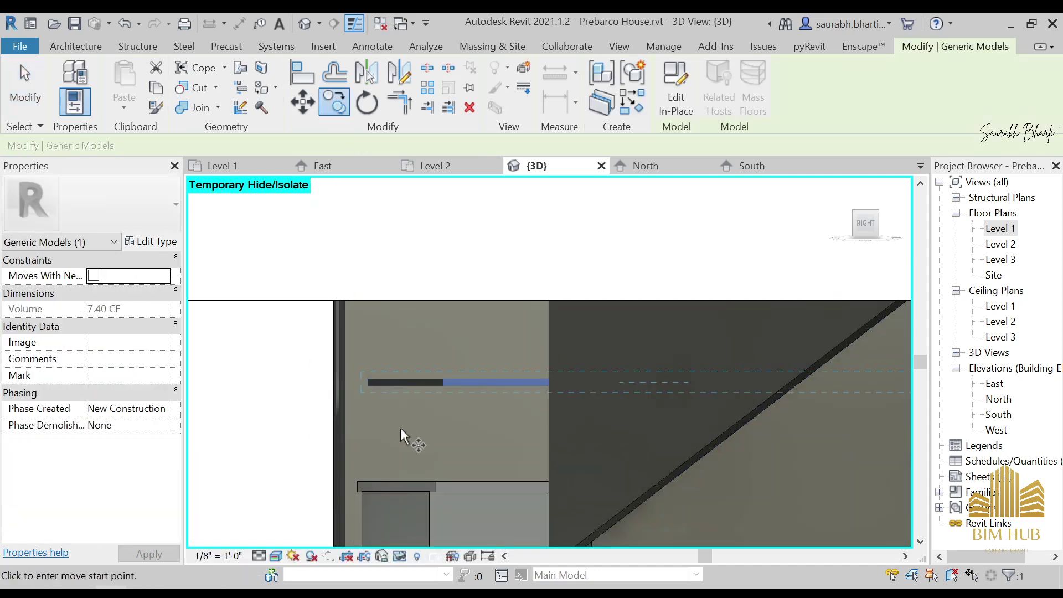
pyautogui.scroll(3, 382, 399)
pyautogui.click(364, 347)
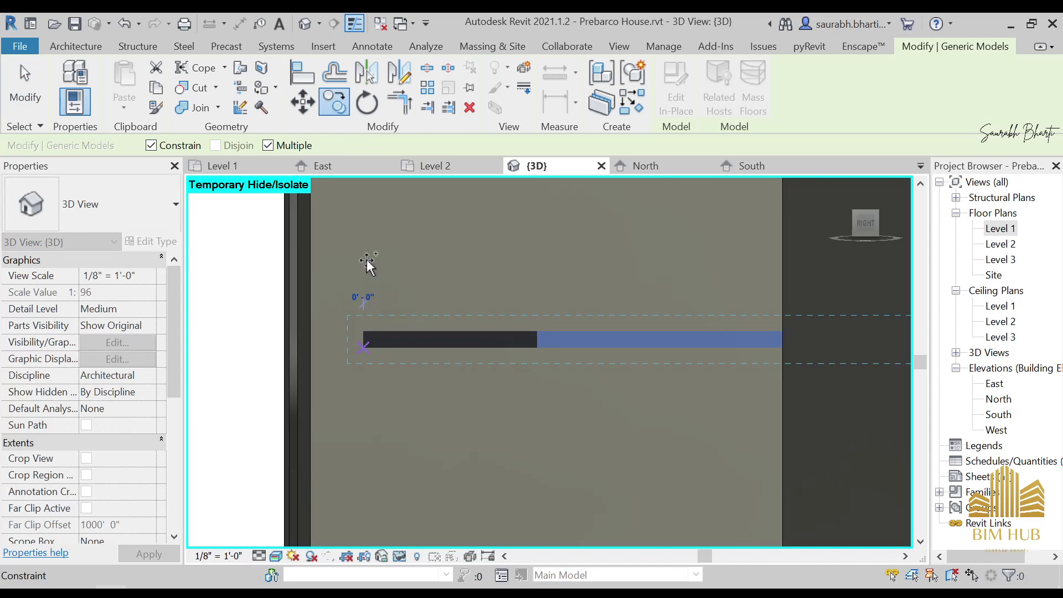
pyautogui.scroll(-3, 381, 269)
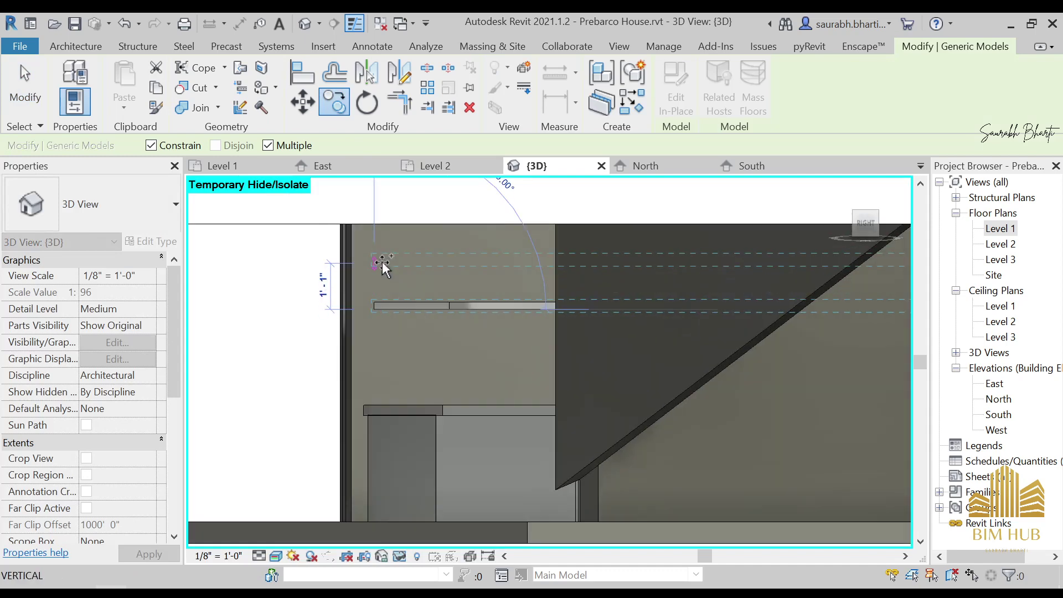
pyautogui.click(382, 261)
# Reset the temporary hide in the 3D view to restore the hidden wall and stair
pyautogui.keyDown('shift'); pyautogui.moveTo(392, 281); pyautogui.dragTo(571, 449, button='middle'); pyautogui.keyUp('shift')
pyautogui.press('r')
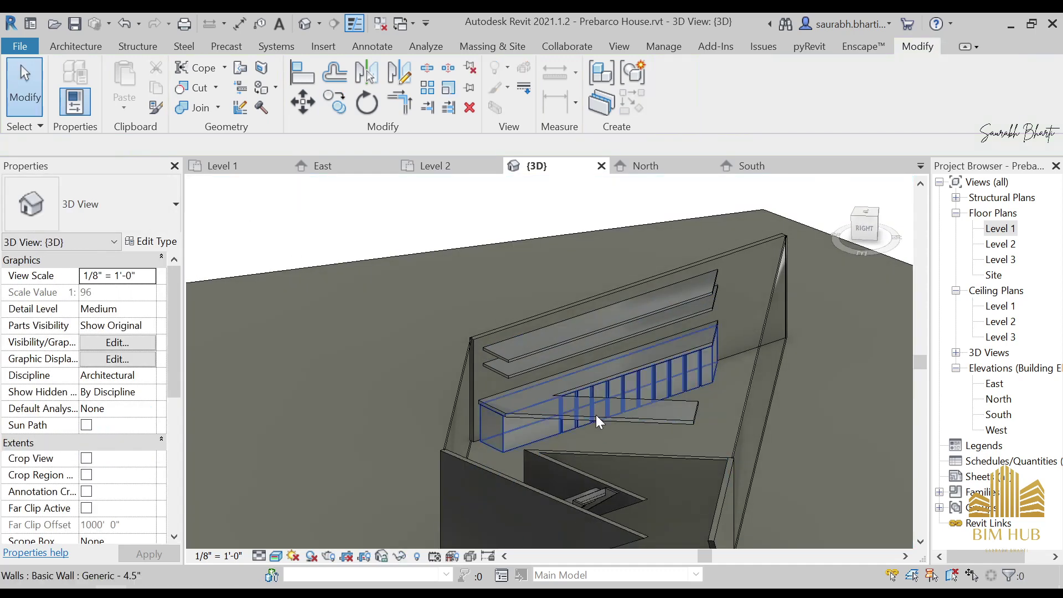
pyautogui.scroll(-5, 590, 426)
pyautogui.scroll(-3, 623, 433)
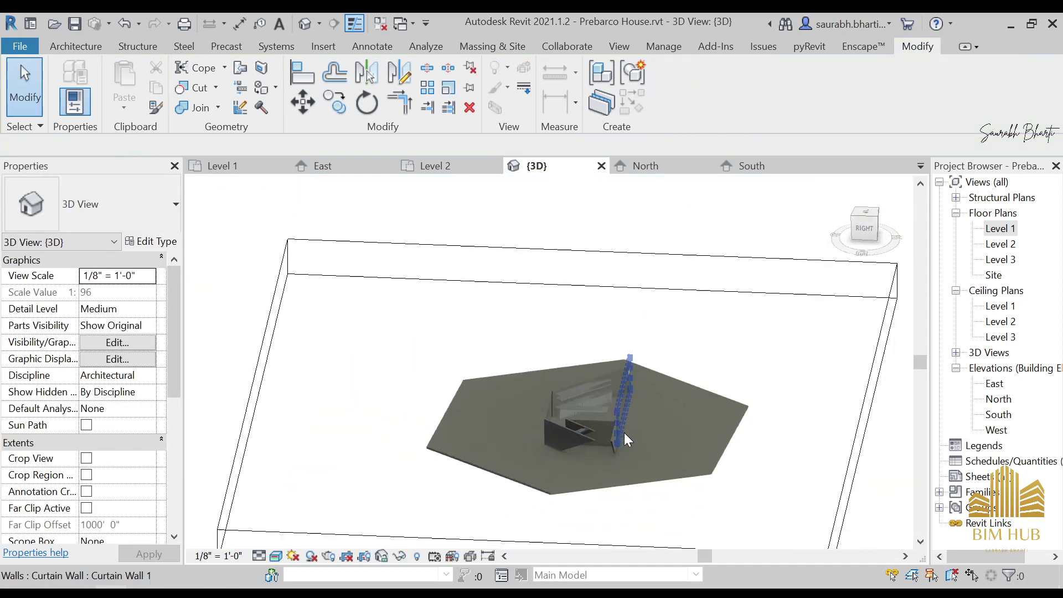
# Raise the section box's upper edge well above Level 3, and turn the section box off to show the whole house
pyautogui.keyDown('shift'); pyautogui.moveTo(623, 433); pyautogui.dragTo(703, 407, button='middle'); pyautogui.keyUp('shift')
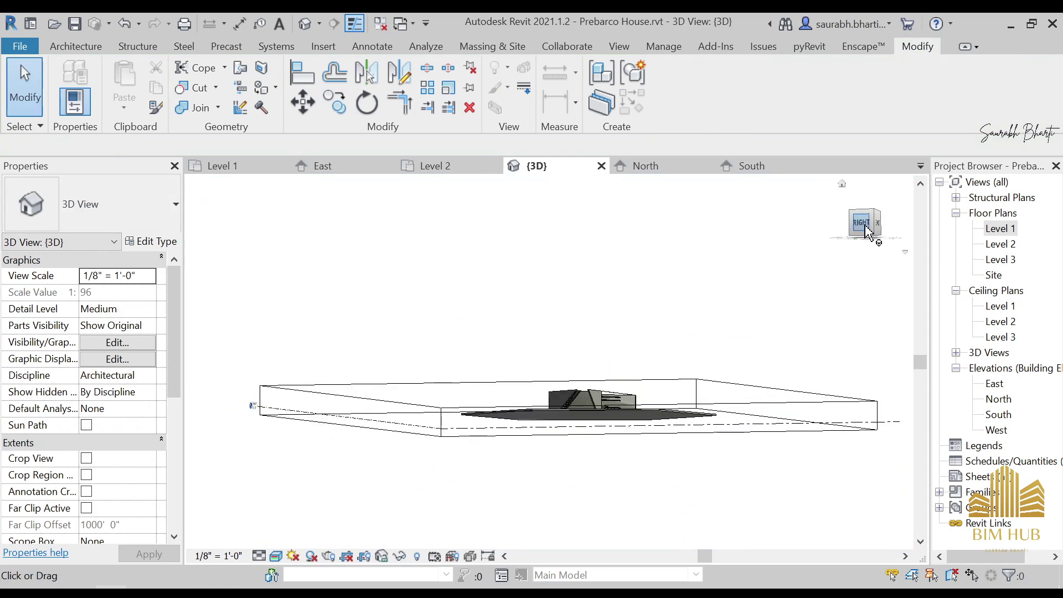
pyautogui.click(866, 228)
pyautogui.click(632, 358)
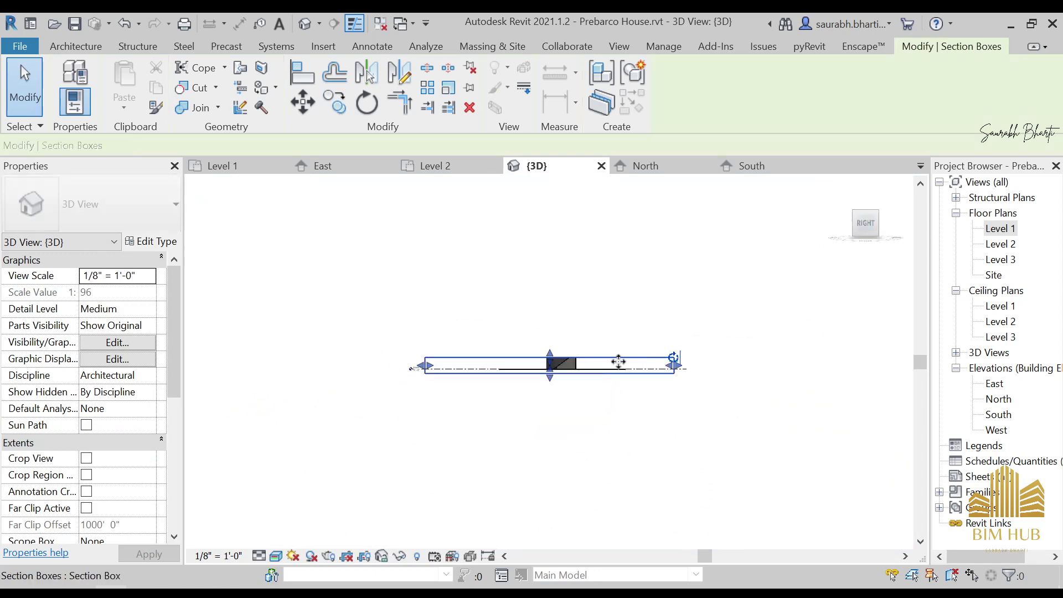
pyautogui.scroll(2, 591, 365)
pyautogui.moveTo(523, 359); pyautogui.dragTo(523, 245)
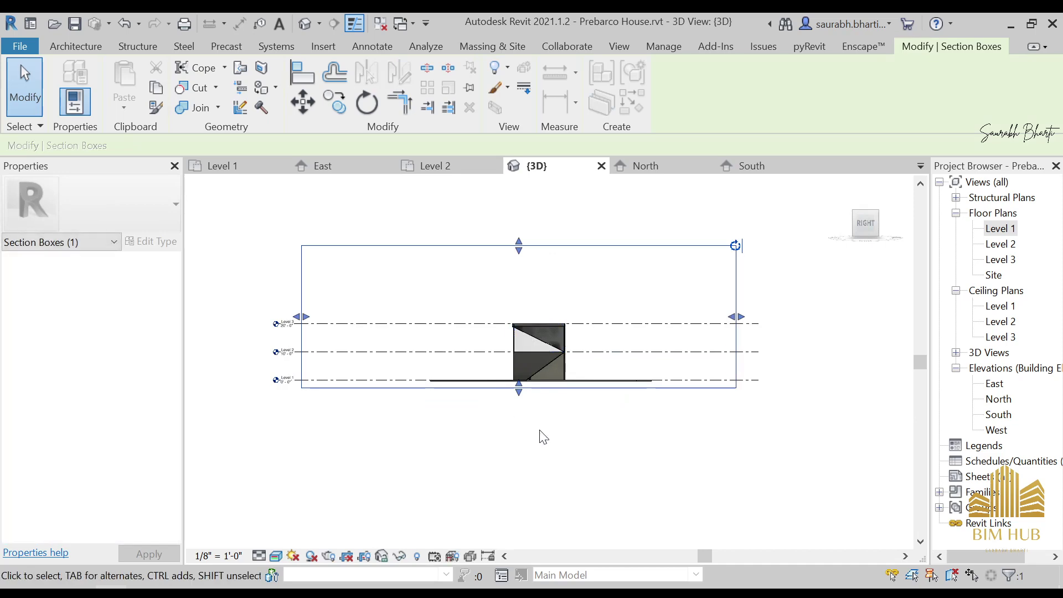
pyautogui.click(541, 434)
pyautogui.scroll(-3, 61, 520)
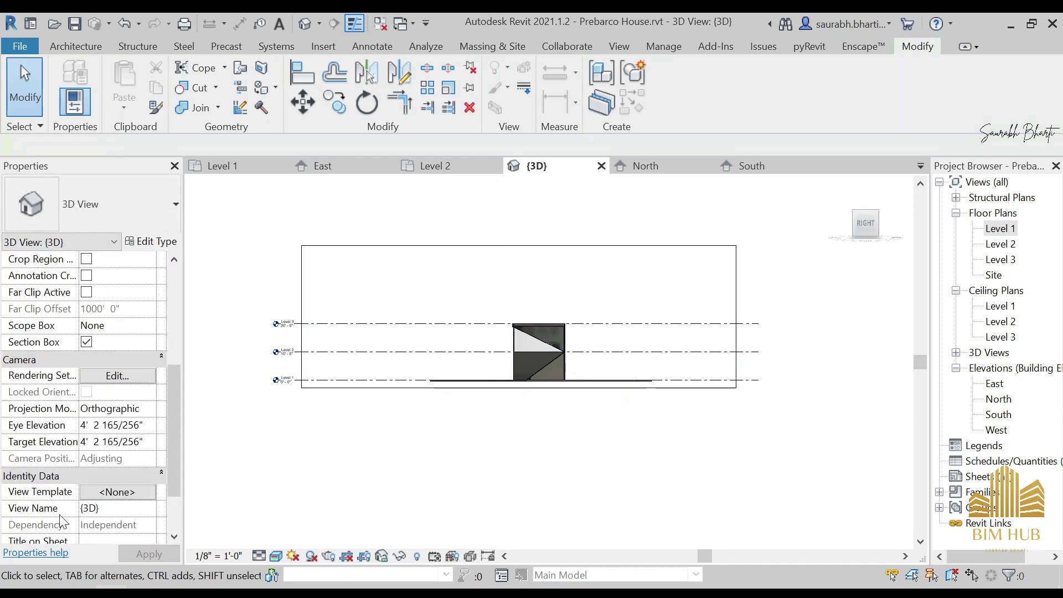
pyautogui.click(87, 342)
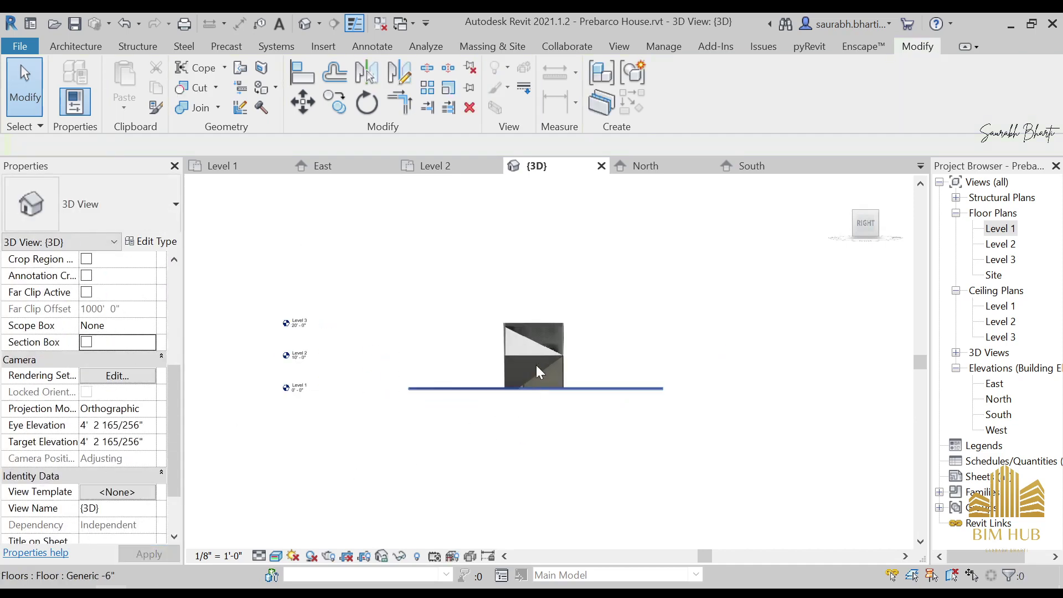
pyautogui.scroll(5, 544, 345)
pyautogui.scroll(-5, 551, 347)
pyautogui.keyDown('shift'); pyautogui.moveTo(533, 416); pyautogui.dragTo(484, 442, button='middle'); pyautogui.keyUp('shift')
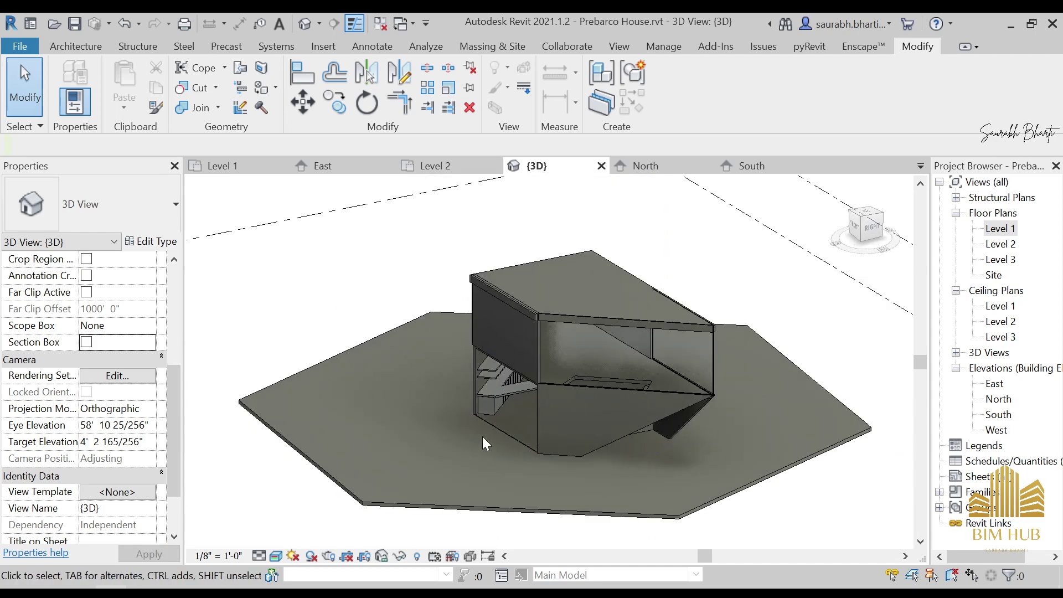
# Examine the kitchen reference photo and the second floor layout in Plan.jpg
pyautogui.click(206, 592)
pyautogui.scroll(4, 449, 401)
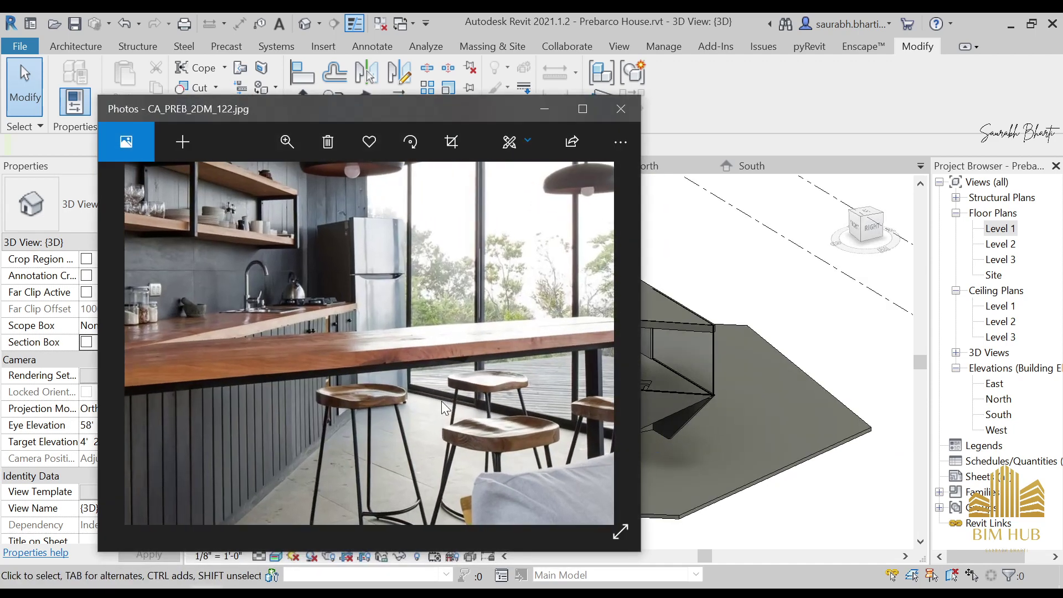
pyautogui.scroll(-4, 449, 402)
pyautogui.press('Right')
pyautogui.press('Right')
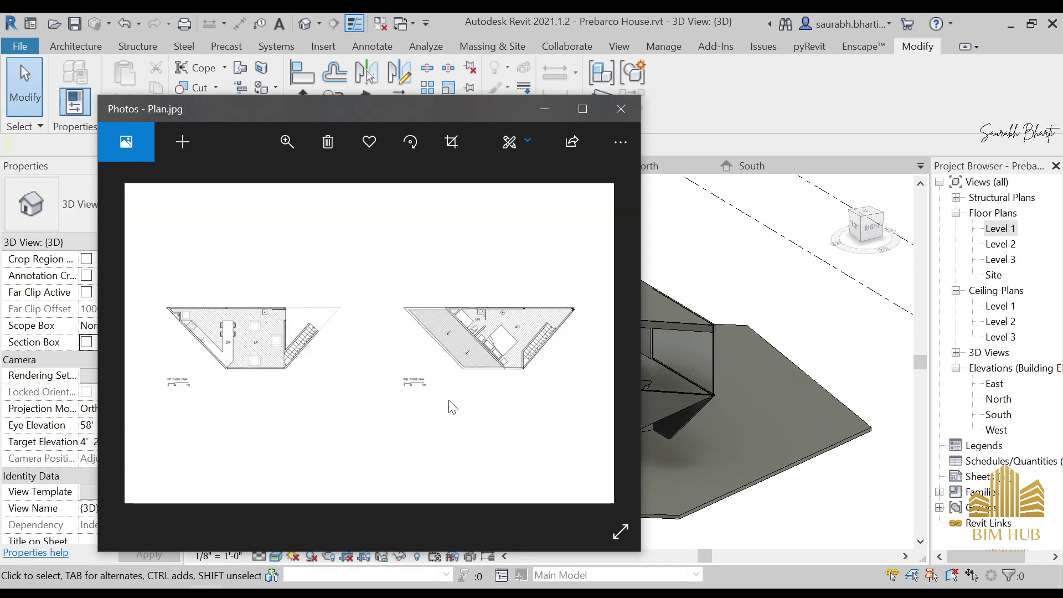
pyautogui.scroll(3, 468, 333)
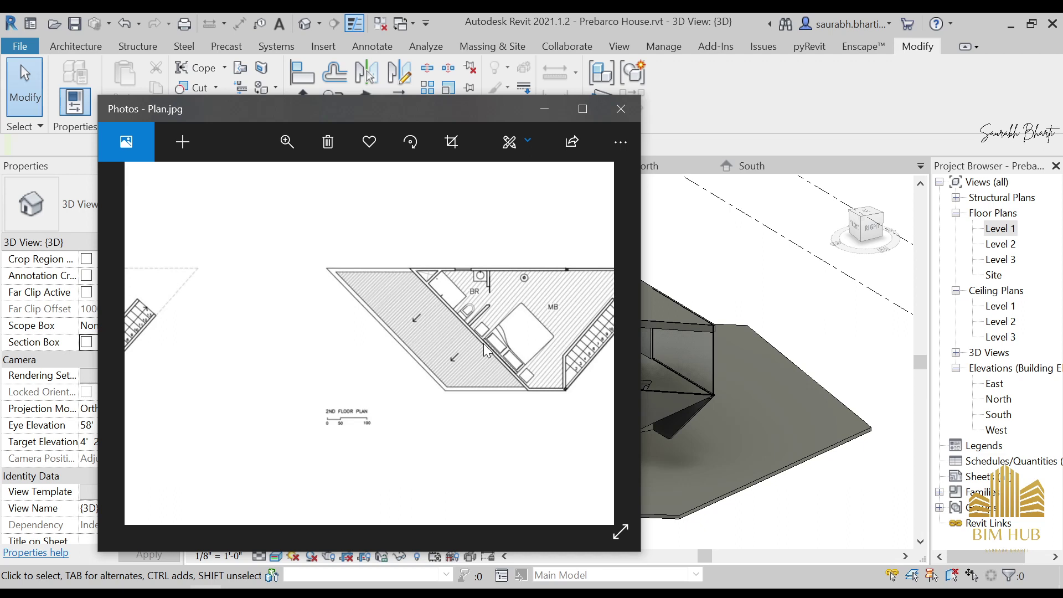
pyautogui.moveTo(484, 351); pyautogui.dragTo(383, 386)
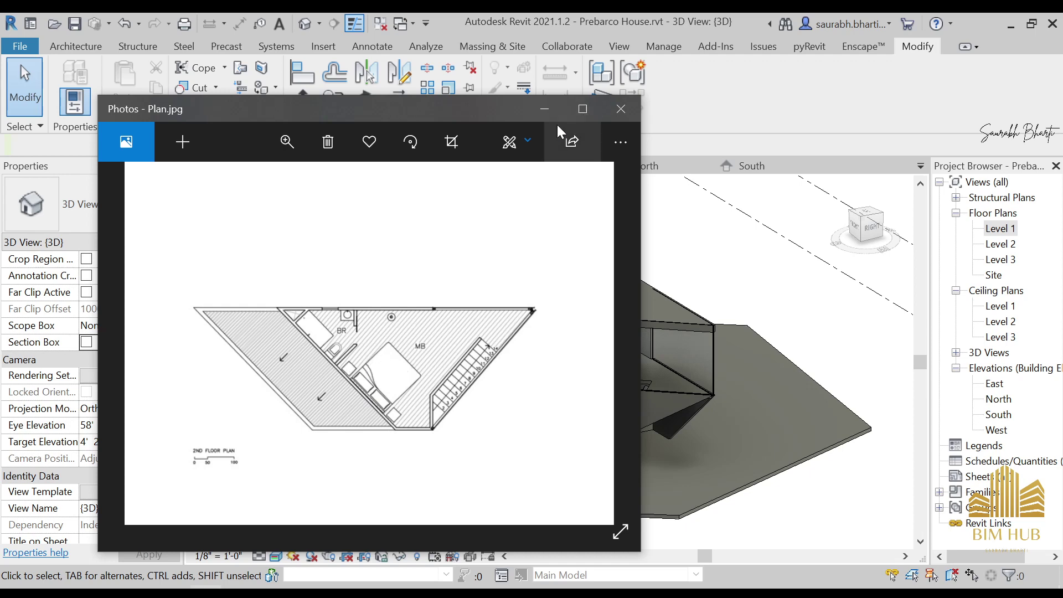
pyautogui.click(544, 108)
# View the house from the right side in 3D and open the Level 1 floor plan
pyautogui.keyDown('shift'); pyautogui.moveTo(612, 375); pyautogui.dragTo(636, 427, button='middle'); pyautogui.keyUp('shift')
pyautogui.scroll(5, 569, 437)
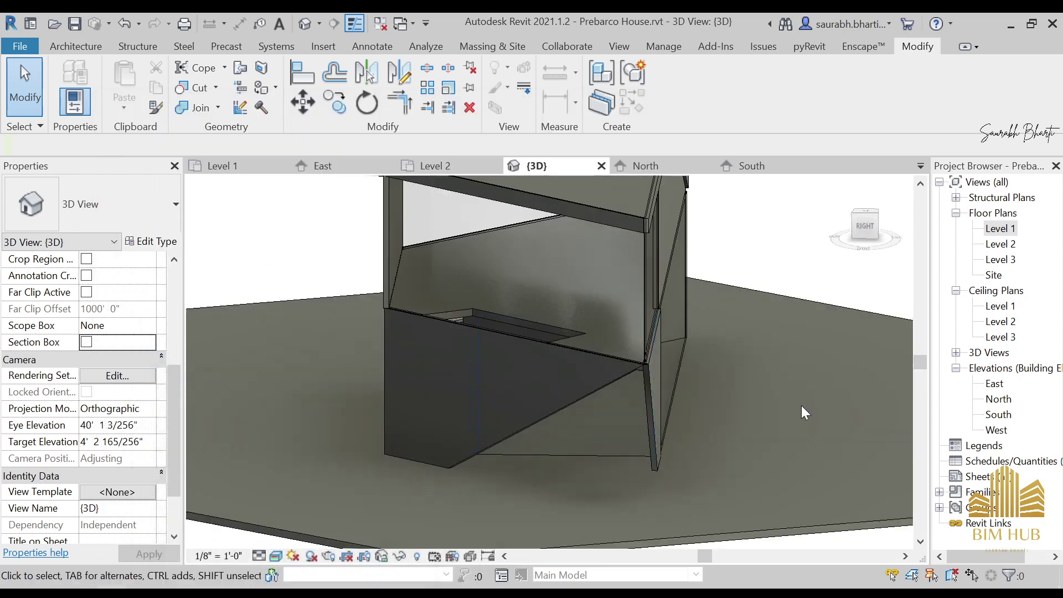
pyautogui.doubleClick(1002, 228)
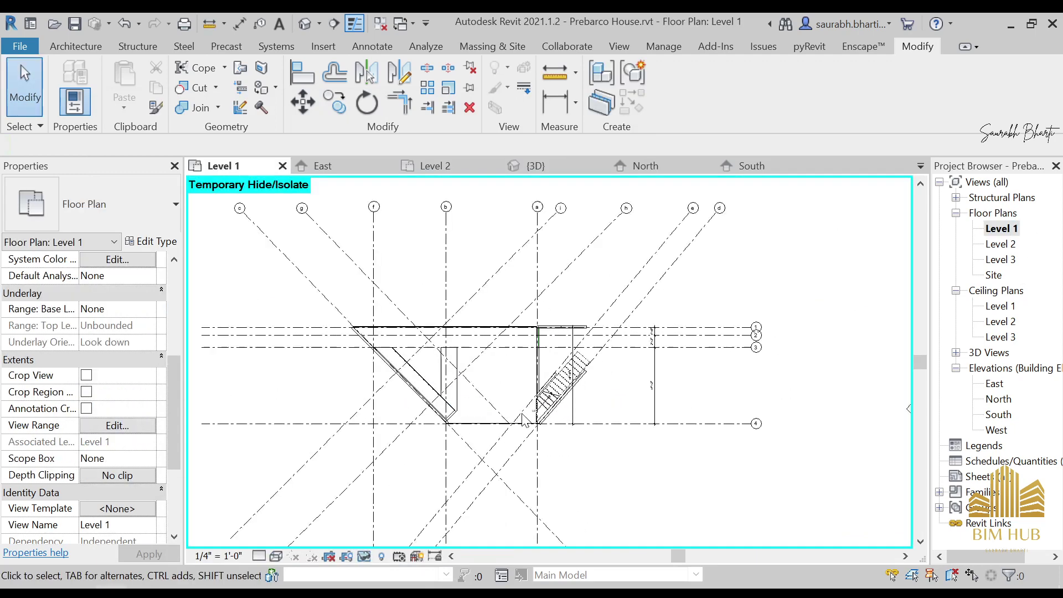
# Browse the reference images to exterior photo CA_PREB_2DM_109.jpg and examine the interior wall and door beside the stair
pyautogui.click(313, 592)
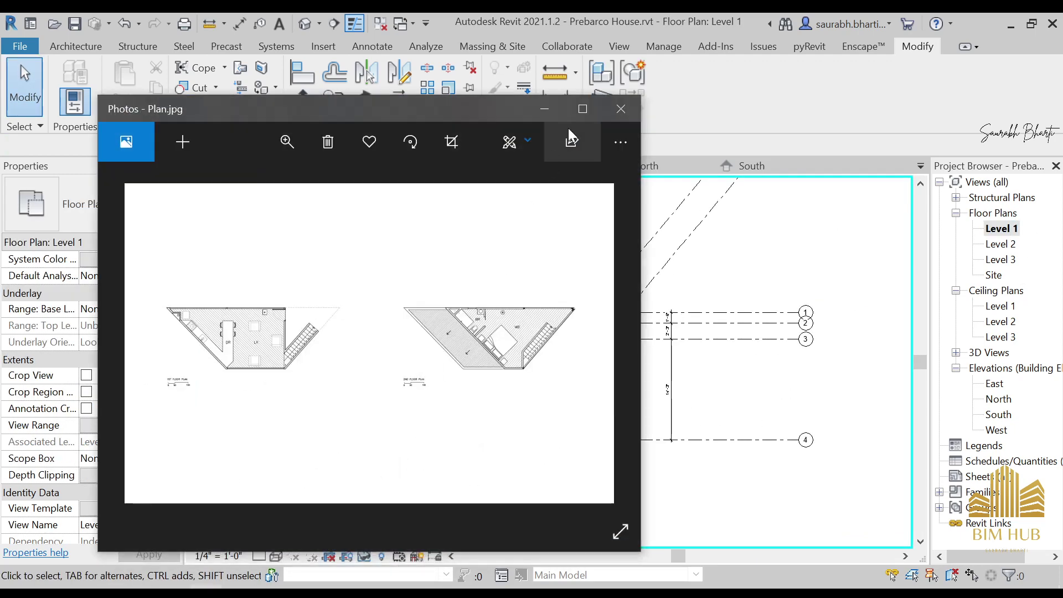
pyautogui.click(582, 108)
pyautogui.press('Right')
pyautogui.press('Right')
pyautogui.press('Right')
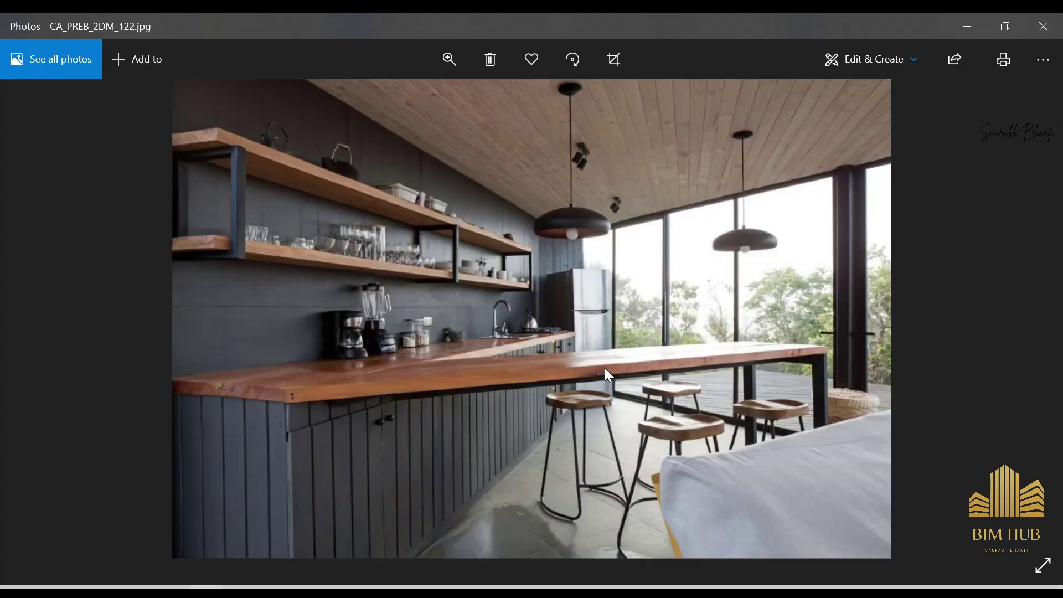
pyautogui.press('Right')
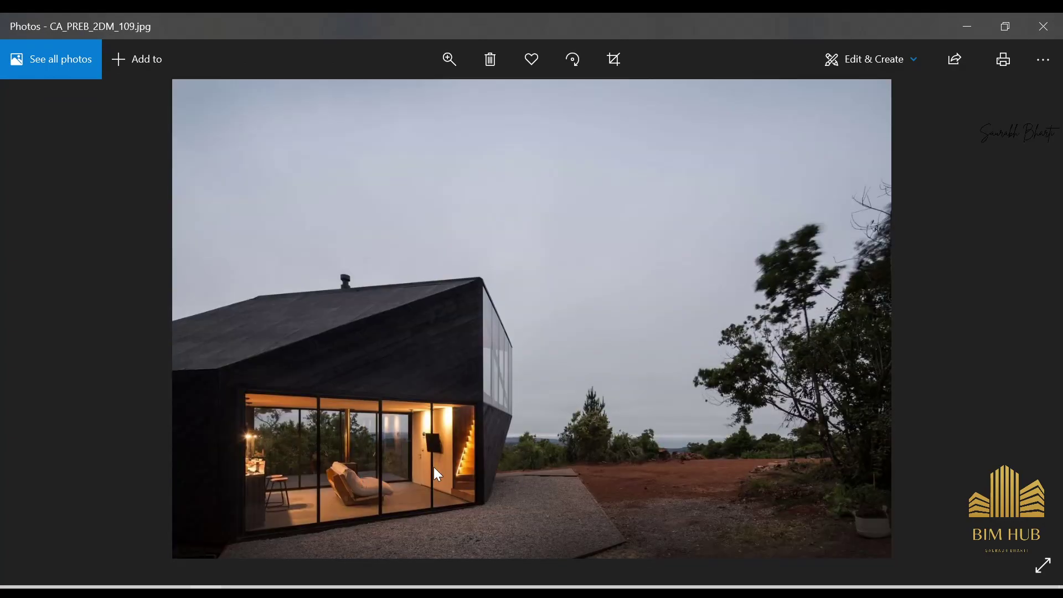
pyautogui.scroll(5, 426, 471)
pyautogui.scroll(2, 390, 359)
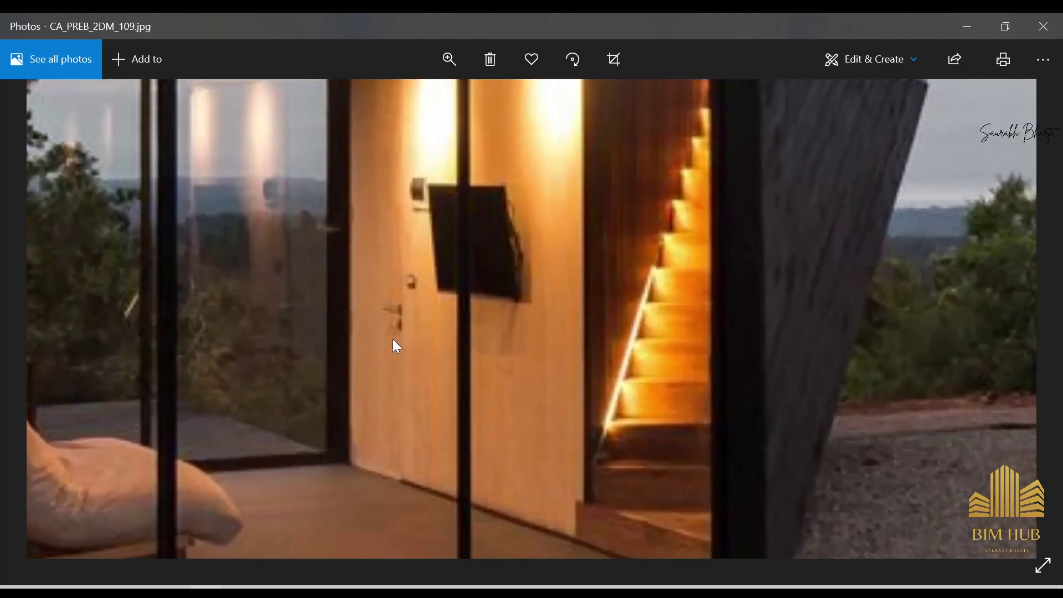
# Examine the interior wall, glazed living area and roof chimney in exterior photo CA_PREB_2DM_109.jpg
pyautogui.scroll(-4, 373, 417)
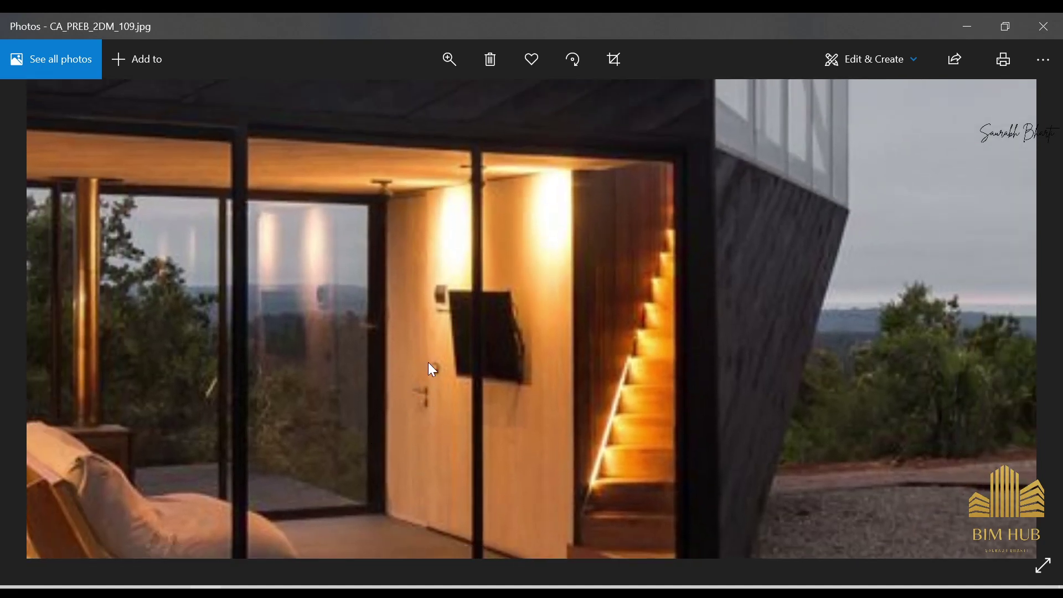
pyautogui.scroll(-2, 421, 388)
pyautogui.scroll(-5, 416, 382)
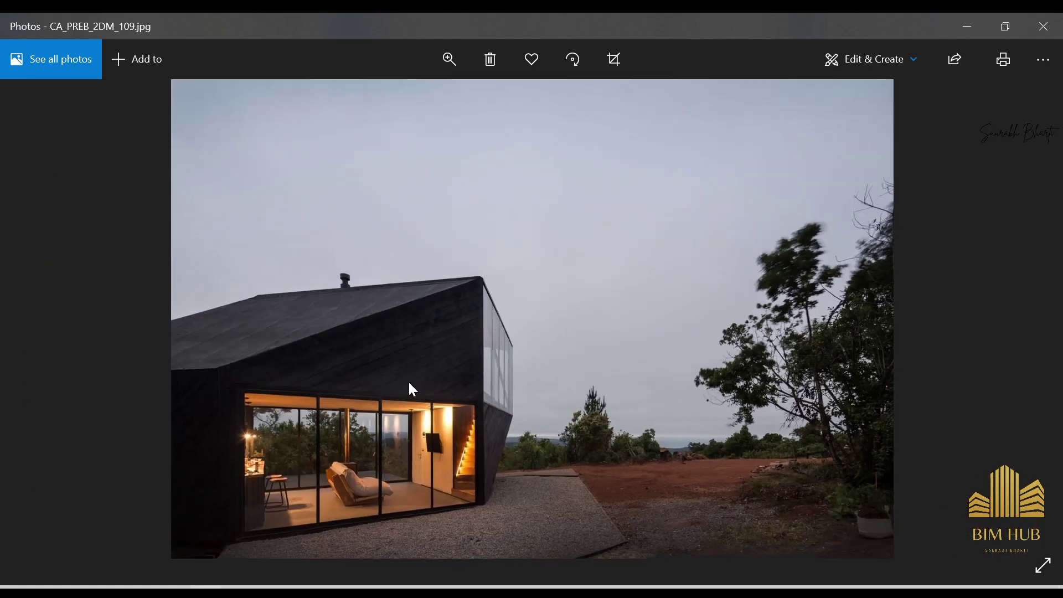
pyautogui.scroll(3, 290, 495)
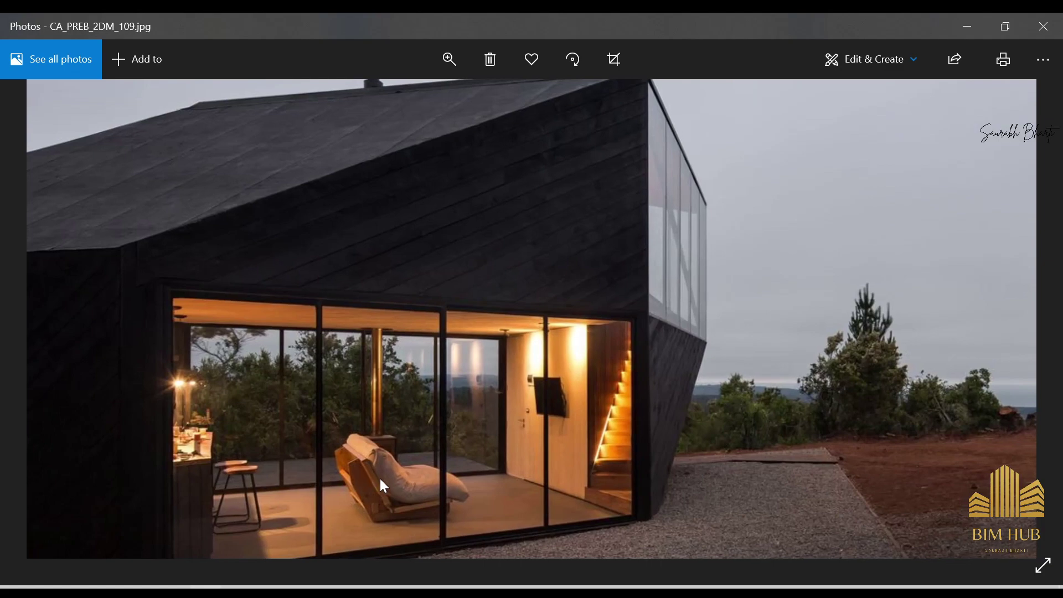
pyautogui.scroll(-3, 379, 482)
pyautogui.scroll(3, 311, 509)
pyautogui.scroll(-3, 487, 393)
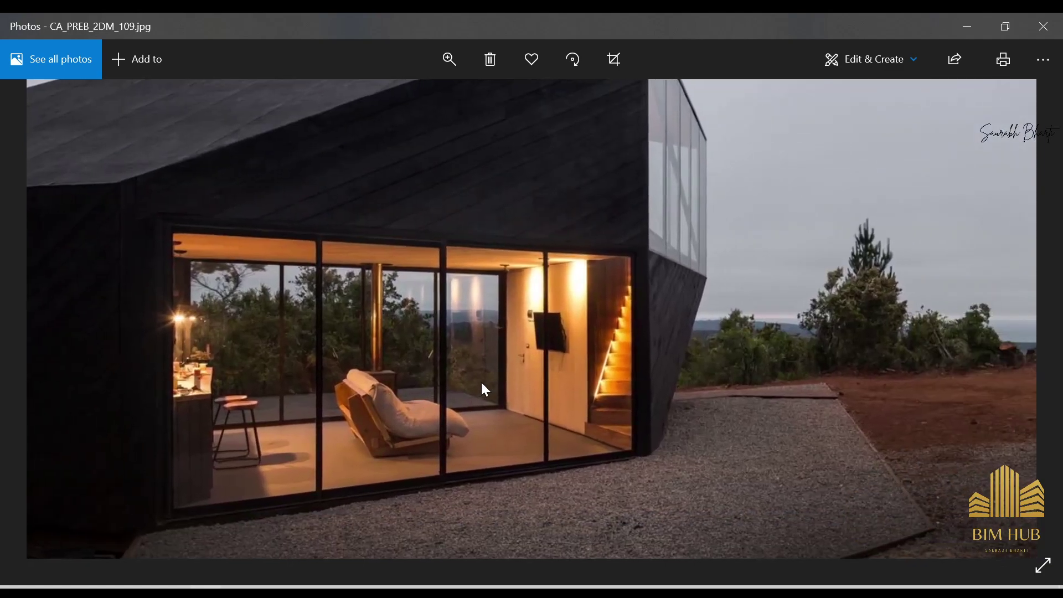
pyautogui.scroll(5, 344, 313)
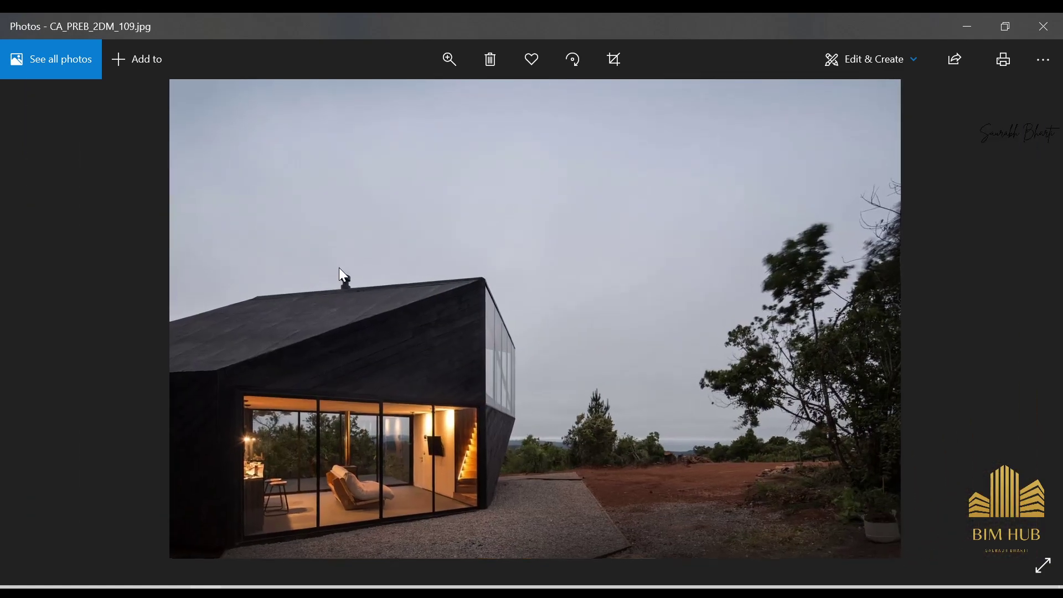
pyautogui.scroll(-2, 299, 210)
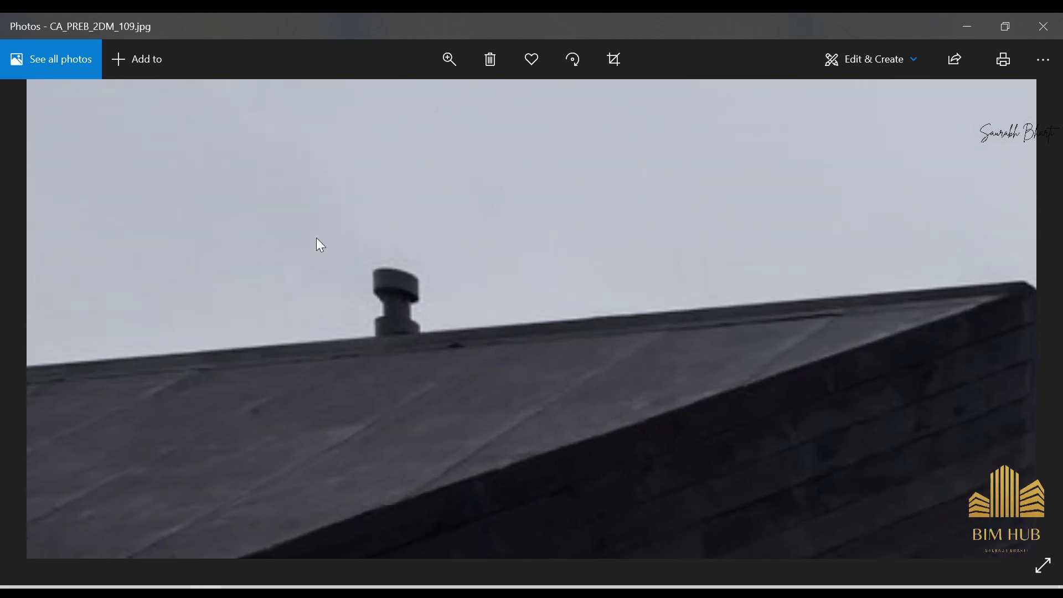
pyautogui.scroll(-3, 386, 282)
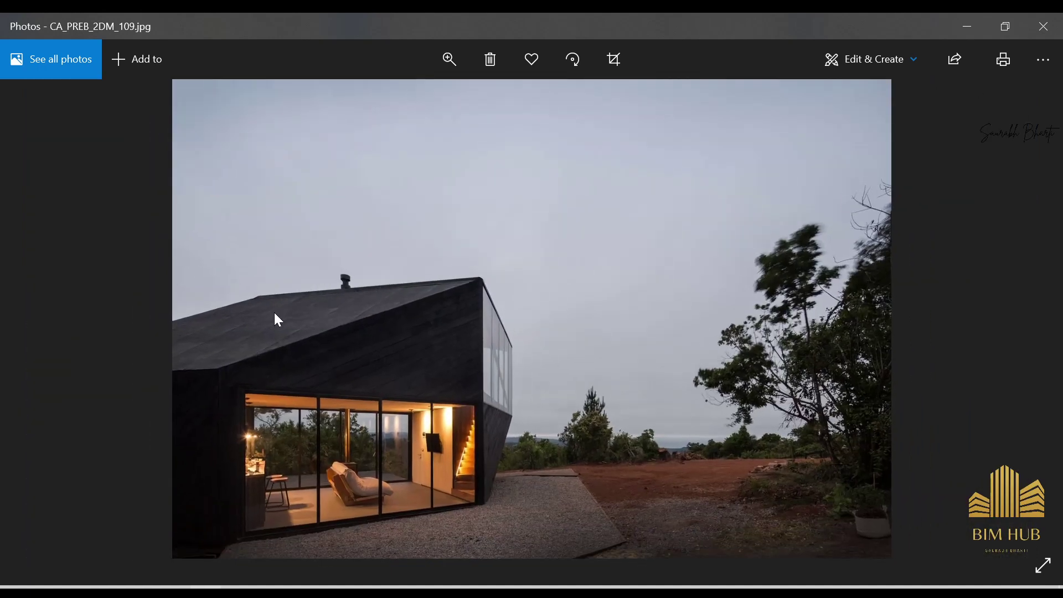
# Browse kitchen photo CA_PREB_2DM_122.jpg and the neighbouring reference images, and return to the Revit model
pyautogui.press('Right')
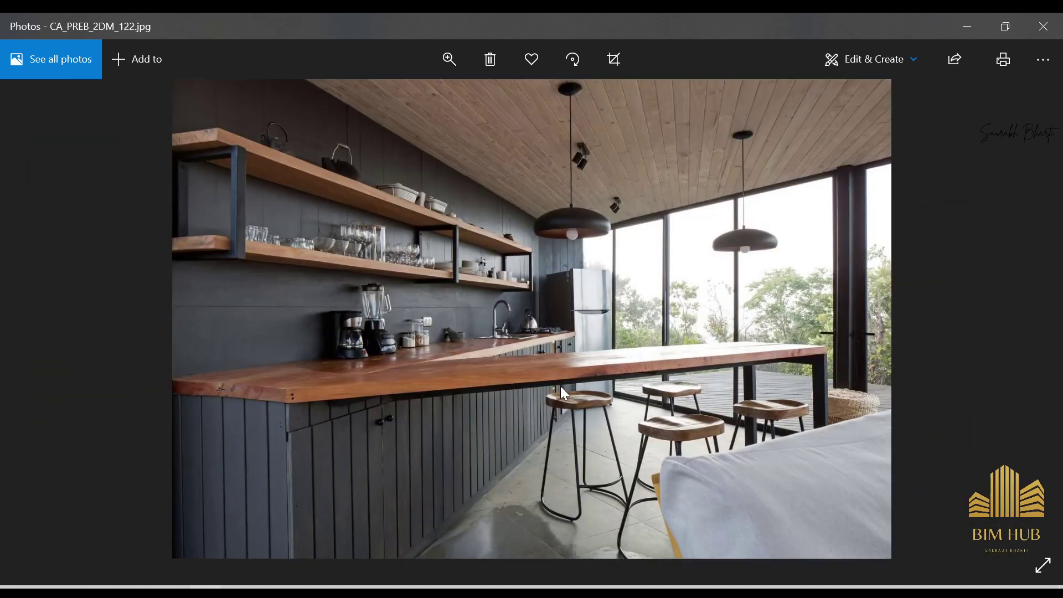
pyautogui.press('Right')
pyautogui.press('Left')
pyautogui.press('Left')
pyautogui.click(967, 26)
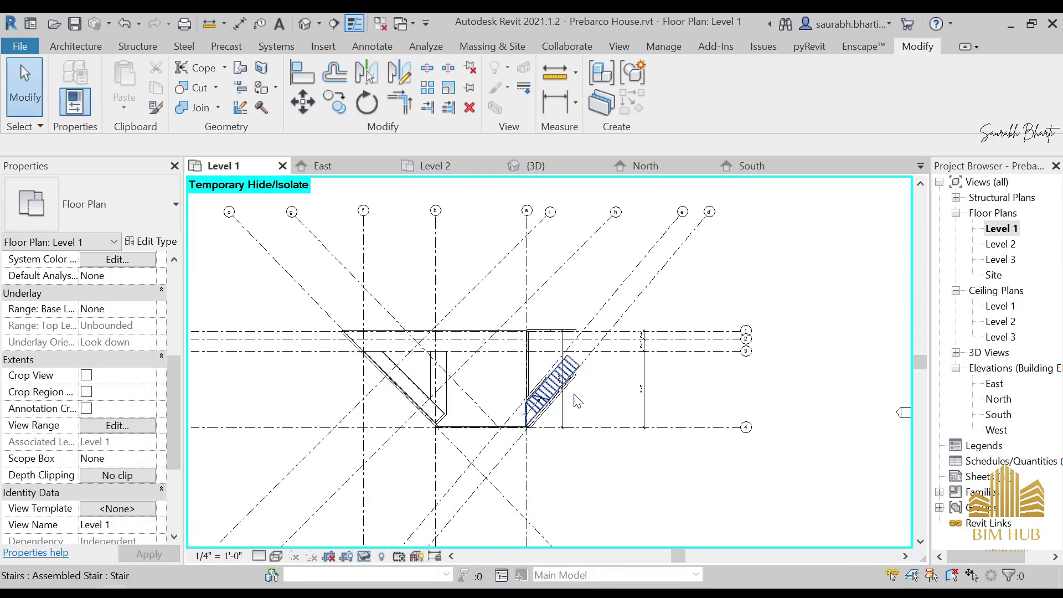
# Open the 3D view of the house and set its visual style to Realistic
pyautogui.click(306, 26)
pyautogui.keyDown('shift'); pyautogui.moveTo(415, 415); pyautogui.dragTo(654, 399, button='middle'); pyautogui.keyUp('shift')
pyautogui.click(276, 556)
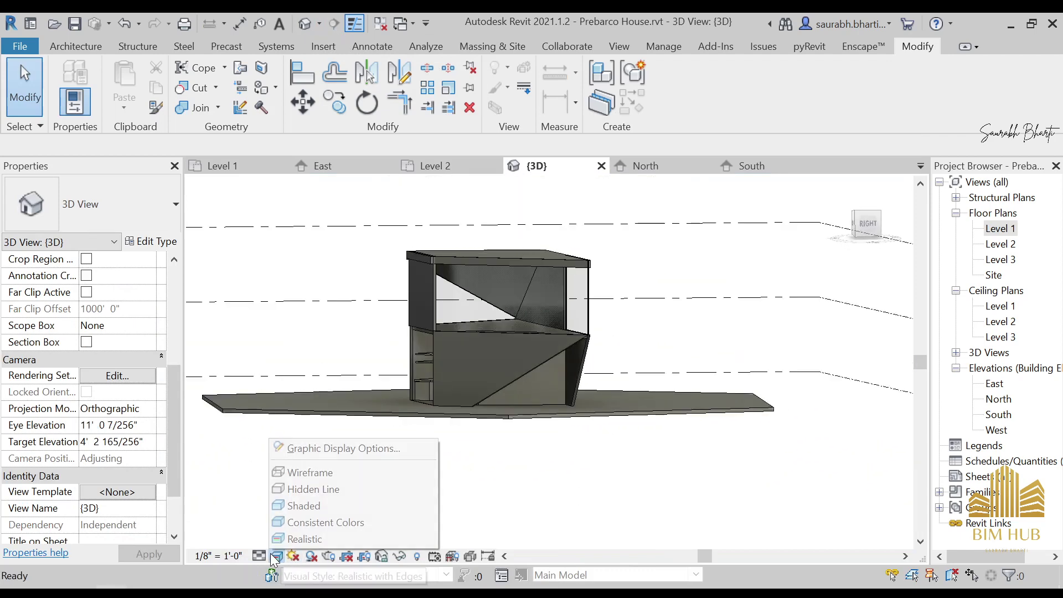
pyautogui.click(303, 538)
# Inspect the house in 3D around the front opening, the interior wall beside the stair and the upper glazing
pyautogui.scroll(2, 552, 430)
pyautogui.scroll(-2, 551, 416)
pyautogui.keyDown('shift'); pyautogui.moveTo(554, 422); pyautogui.dragTo(636, 316, button='middle'); pyautogui.keyUp('shift')
pyautogui.scroll(3, 458, 408)
pyautogui.keyDown('shift'); pyautogui.moveTo(464, 410); pyautogui.dragTo(498, 375, button='middle'); pyautogui.keyUp('shift')
pyautogui.scroll(-3, 657, 486)
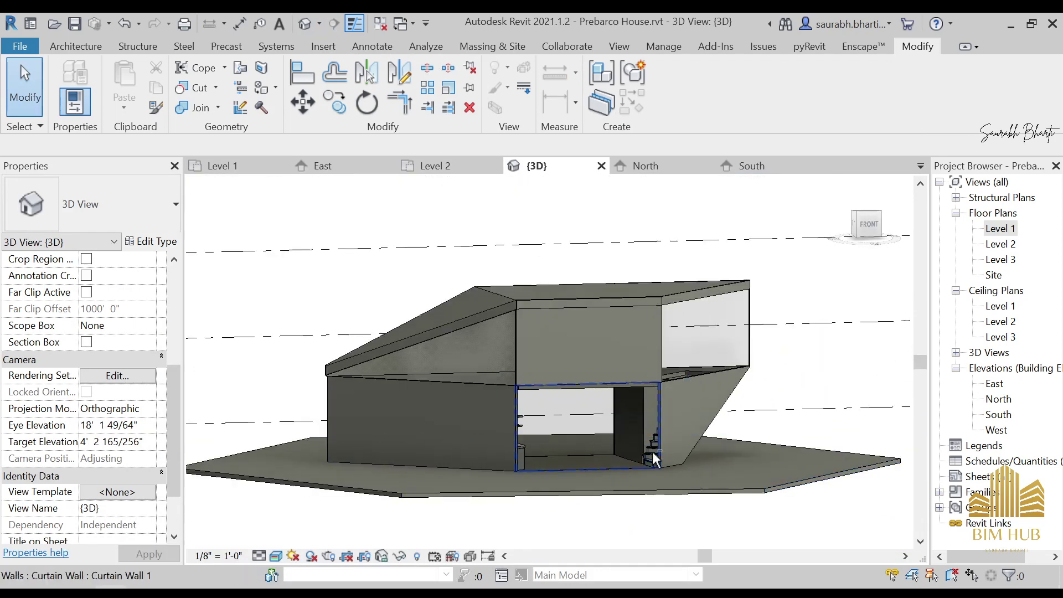
pyautogui.keyDown('shift'); pyautogui.moveTo(560, 445); pyautogui.dragTo(636, 379, button='middle'); pyautogui.keyUp('shift')
pyautogui.scroll(4, 570, 436)
pyautogui.keyDown('shift'); pyautogui.moveTo(662, 419); pyautogui.dragTo(693, 432, button='middle'); pyautogui.keyUp('shift')
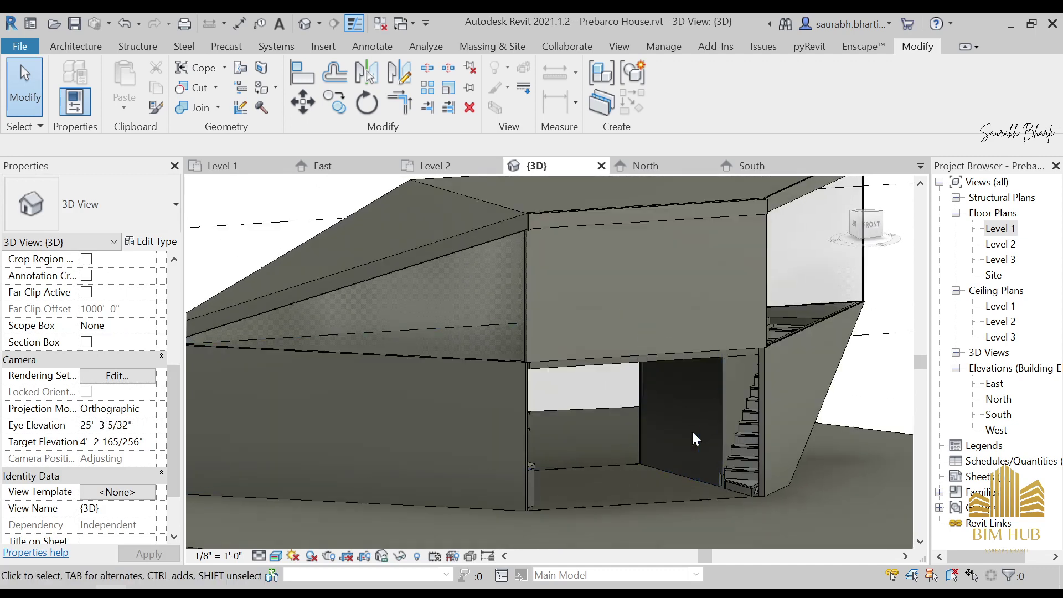
pyautogui.keyDown('shift'); pyautogui.moveTo(712, 381); pyautogui.dragTo(509, 478, button='middle'); pyautogui.keyUp('shift')
pyautogui.scroll(3, 556, 365)
pyautogui.scroll(5, 633, 412)
pyautogui.moveTo(509, 477); pyautogui.dragTo(616, 320, button='middle')
pyautogui.scroll(-3, 517, 390)
# View the whole house straight from the front in 3D
pyautogui.click(862, 227)
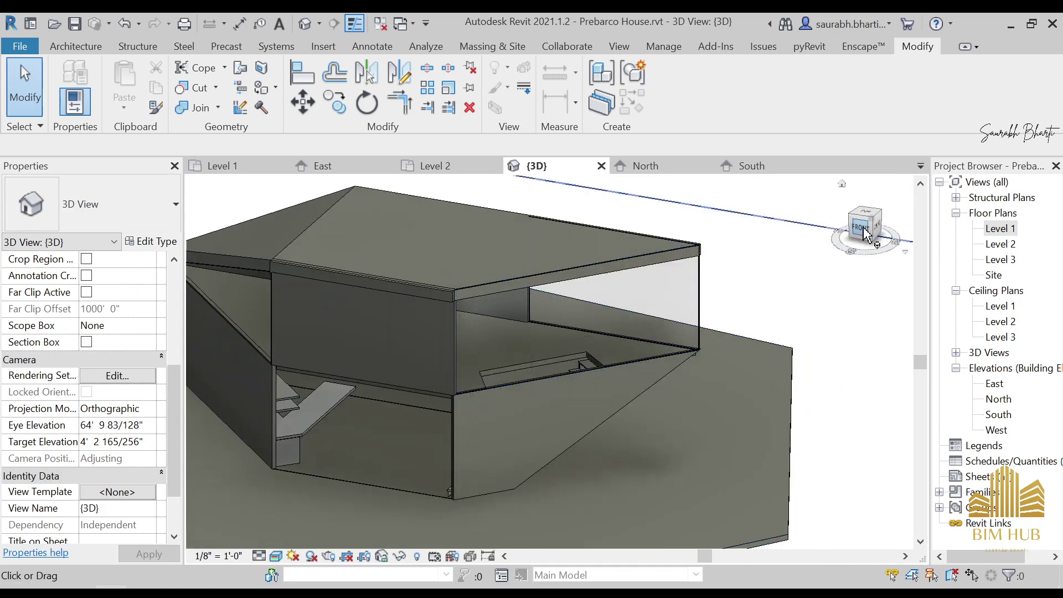
pyautogui.scroll(2, 683, 334)
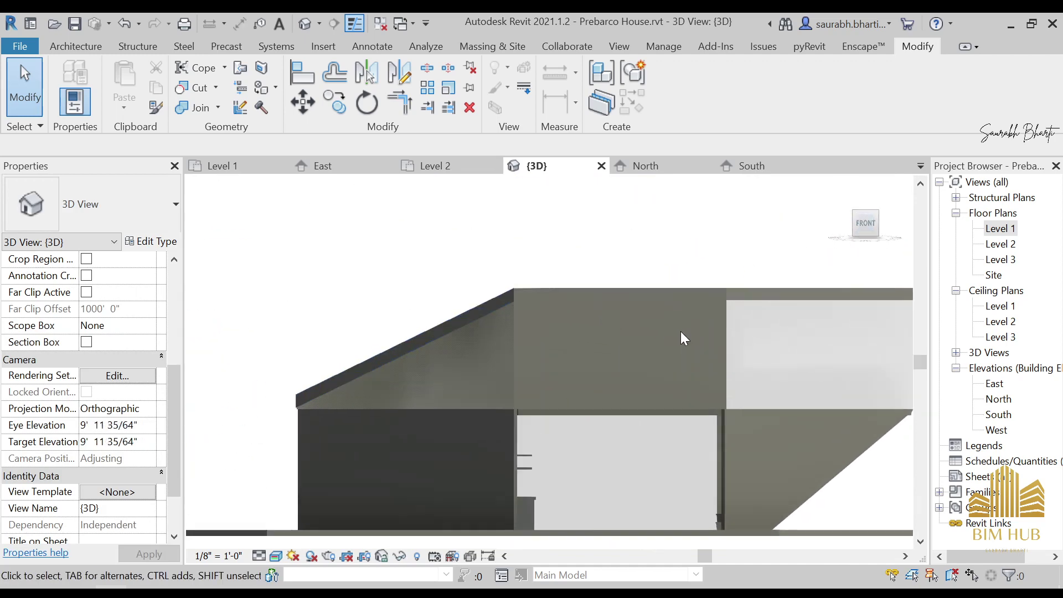
pyautogui.scroll(2, 534, 360)
pyautogui.scroll(-5, 439, 360)
pyautogui.scroll(1, 515, 331)
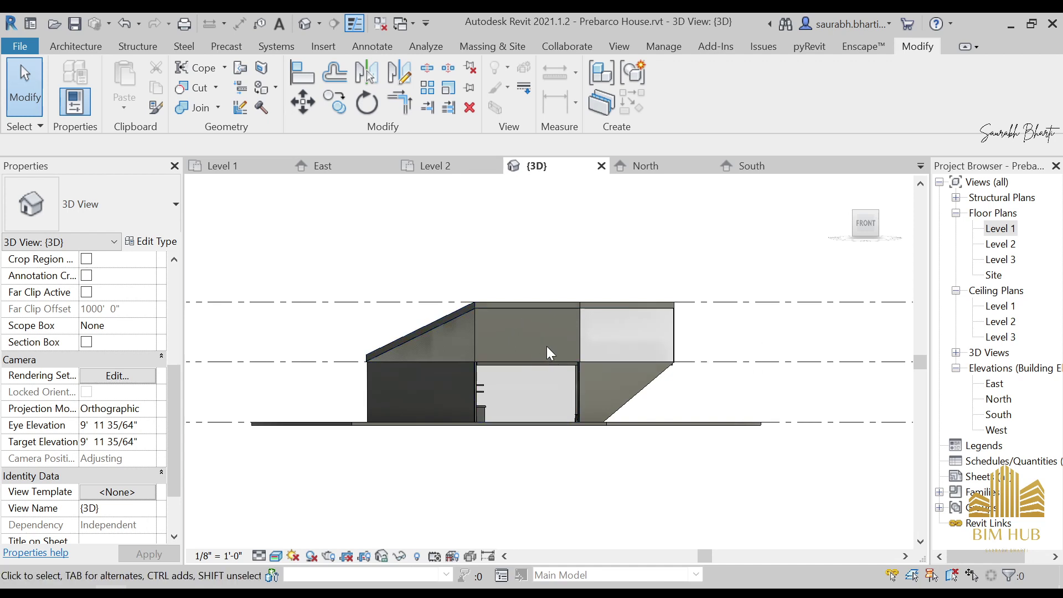
pyautogui.moveTo(297, 229); pyautogui.dragTo(825, 523)
pyautogui.click(760, 477)
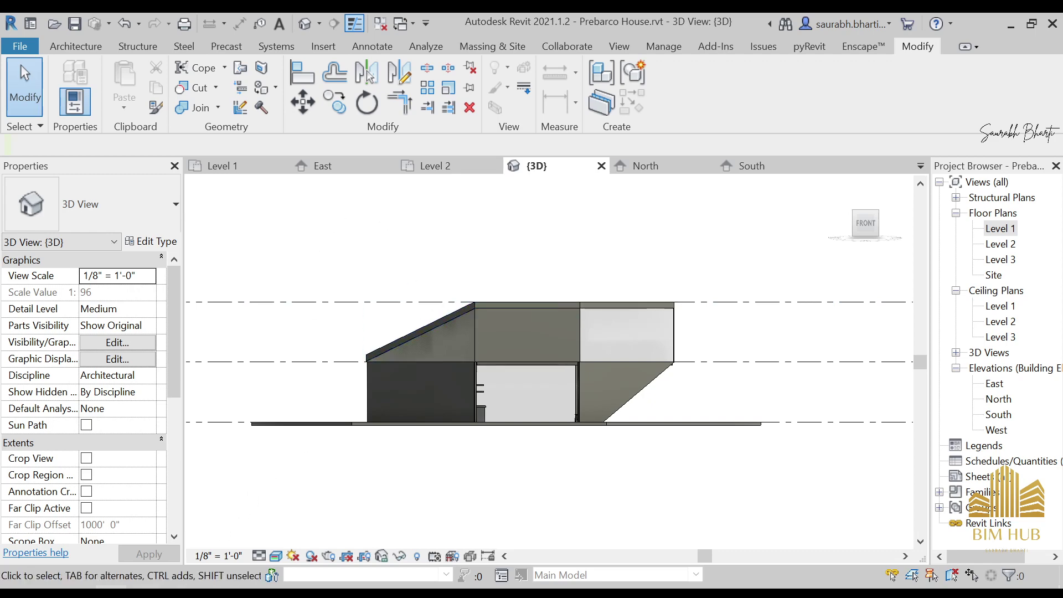
pyautogui.hotkey('alt', 'Tab')
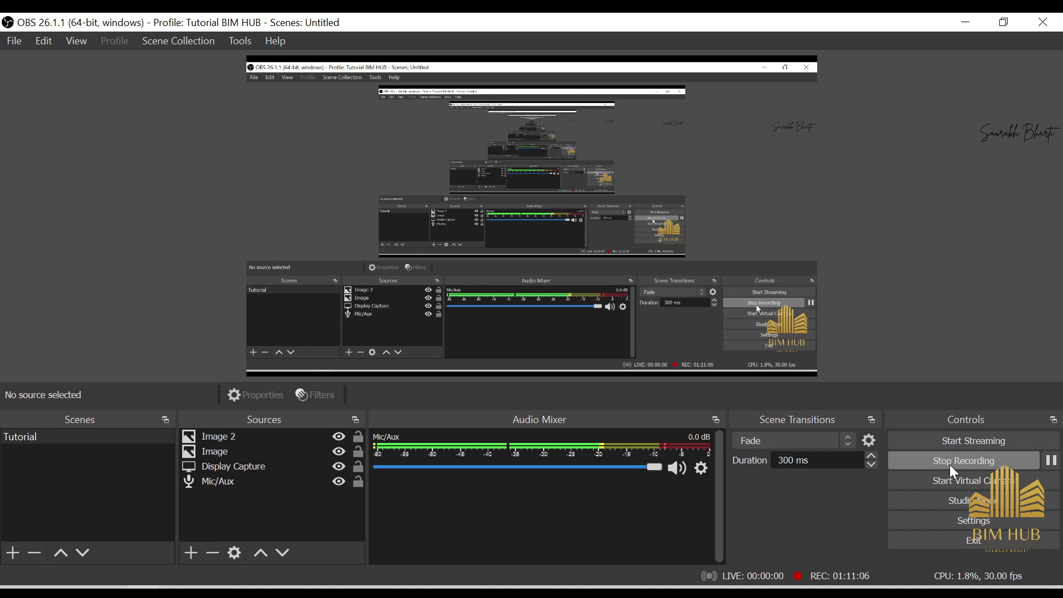